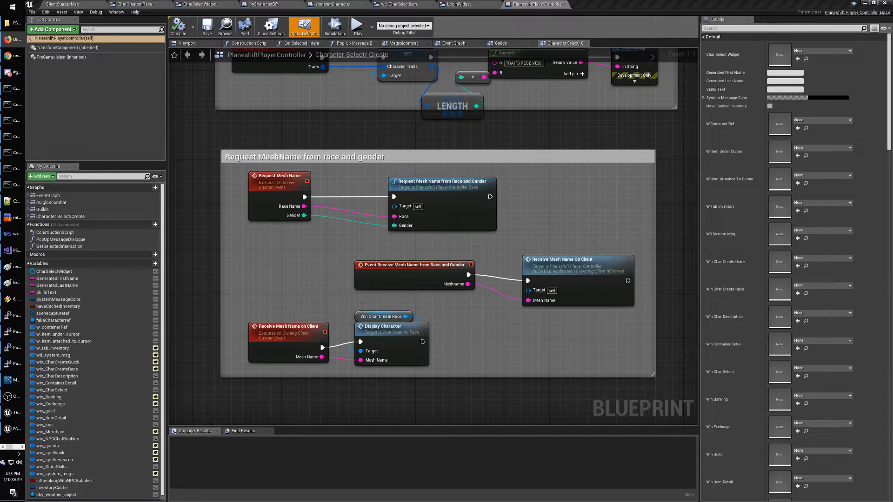
# Leave the PlaneshiftPlayerController graph and switch to the ClientStartupMap level editor tab.
pyautogui.moveTo(521, 225)
pyautogui.mouseDown(button='right')
pyautogui.moveTo(505, 215)
pyautogui.moveTo(526, 233)
pyautogui.mouseUp(button='right')
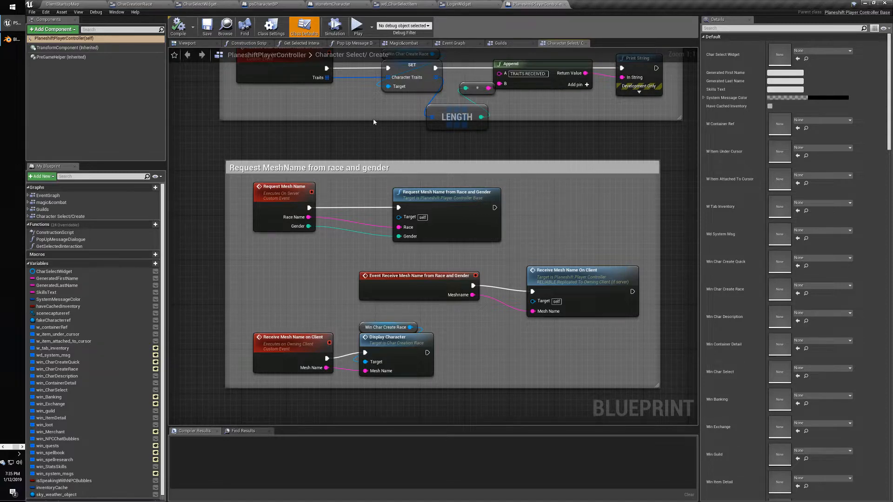
pyautogui.click(135, 4)
pyautogui.click(77, 4)
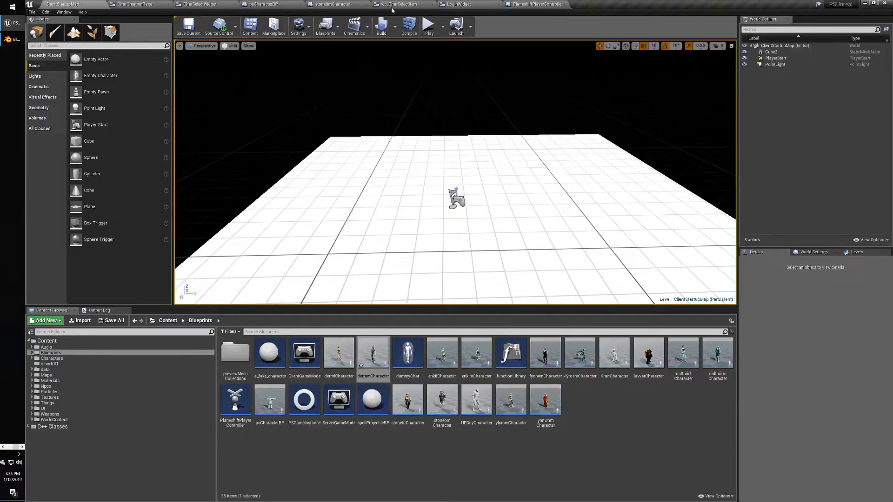
# Cycle through the open editors back to ClientStartupMap and expand the Weapons folder.
pyautogui.click(392, 5)
pyautogui.click(200, 4)
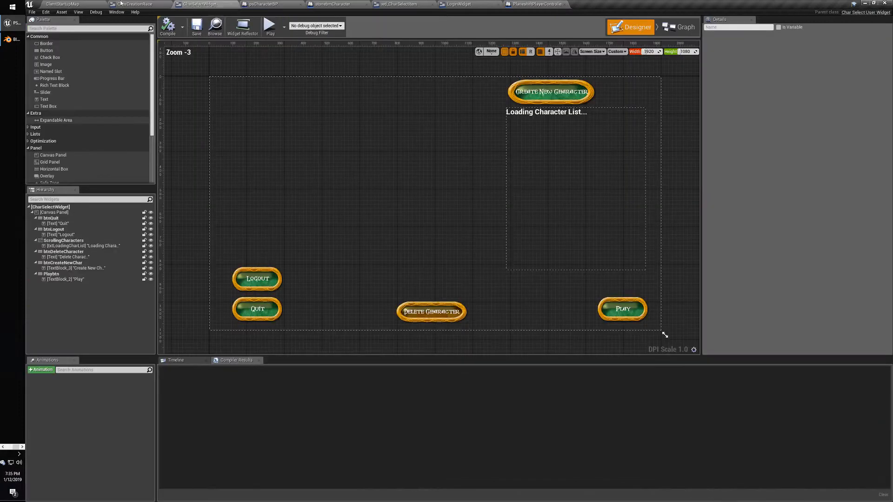
pyautogui.click(75, 4)
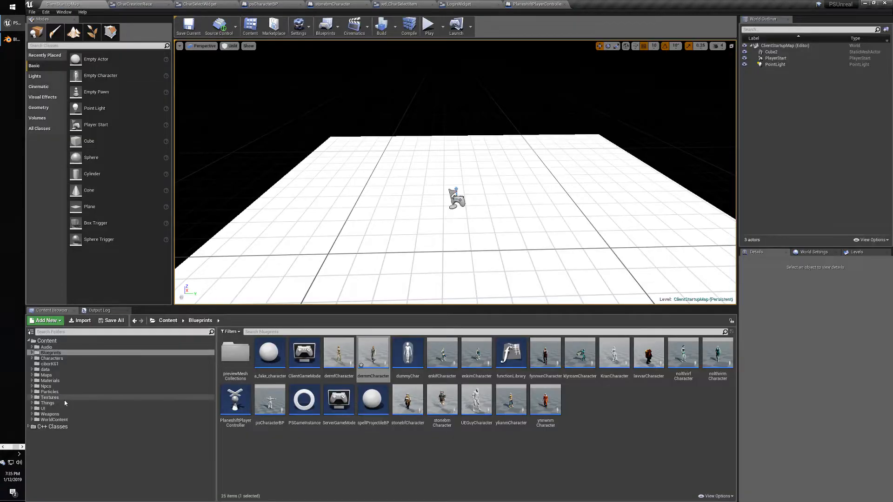
pyautogui.click(32, 414)
pyautogui.click(49, 414)
# Browse the axe, dagger and sword assets in the Weapons folder.
pyautogui.click(49, 419)
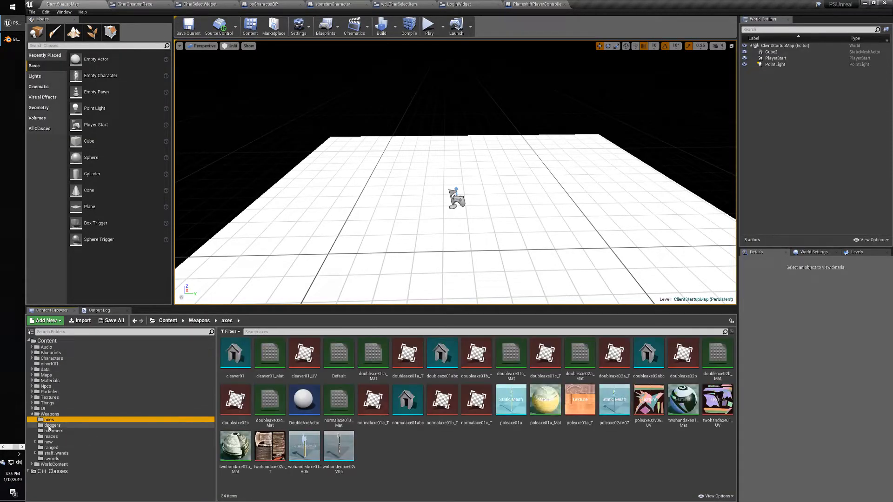
pyautogui.click(51, 425)
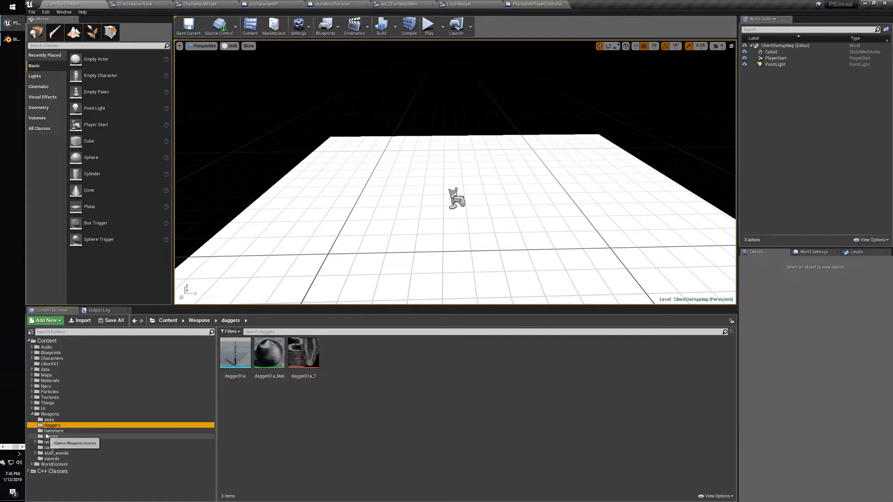
pyautogui.click(48, 420)
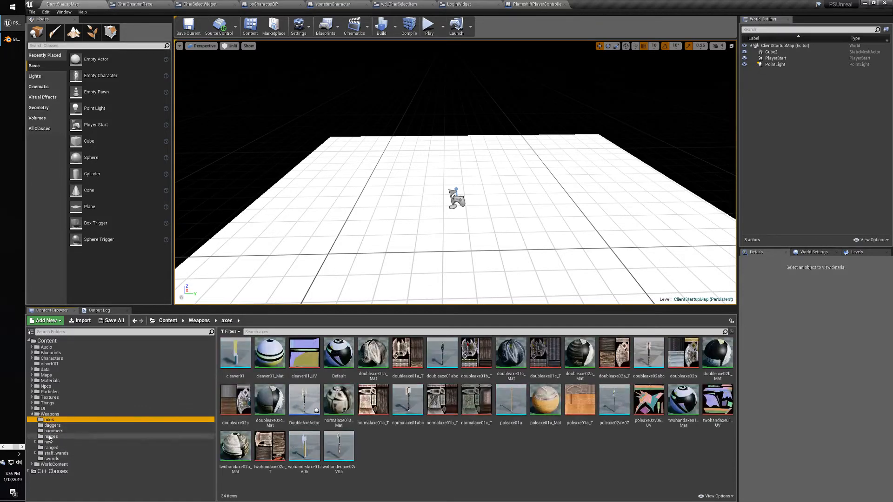
pyautogui.click(56, 460)
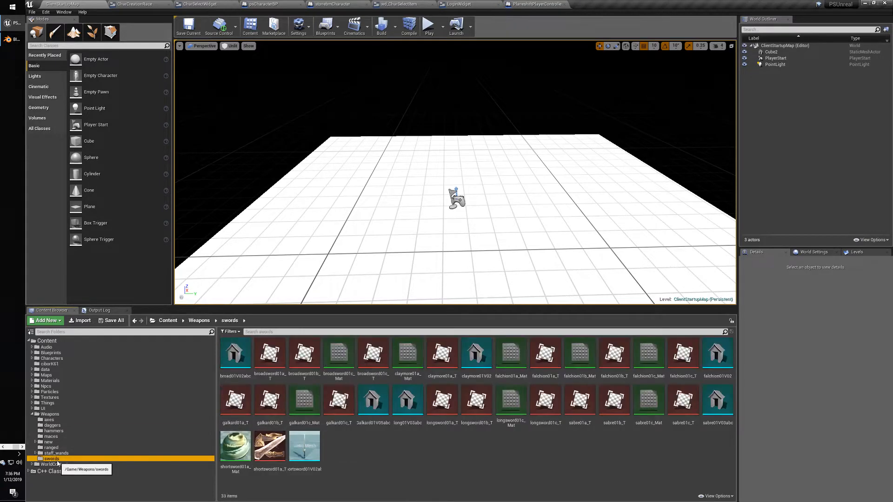
# Browse the new axe, sabre and mace folders, then collapse Weapons and expand Things.
pyautogui.click(46, 442)
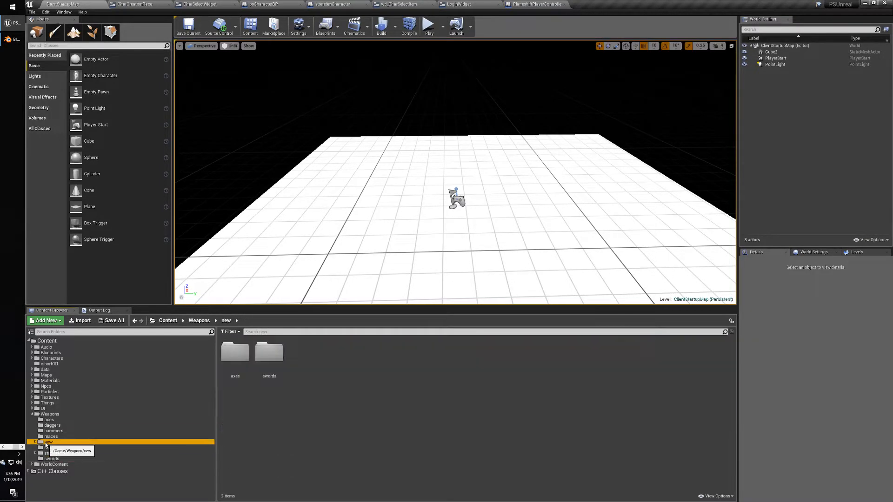
pyautogui.click(35, 442)
pyautogui.click(52, 448)
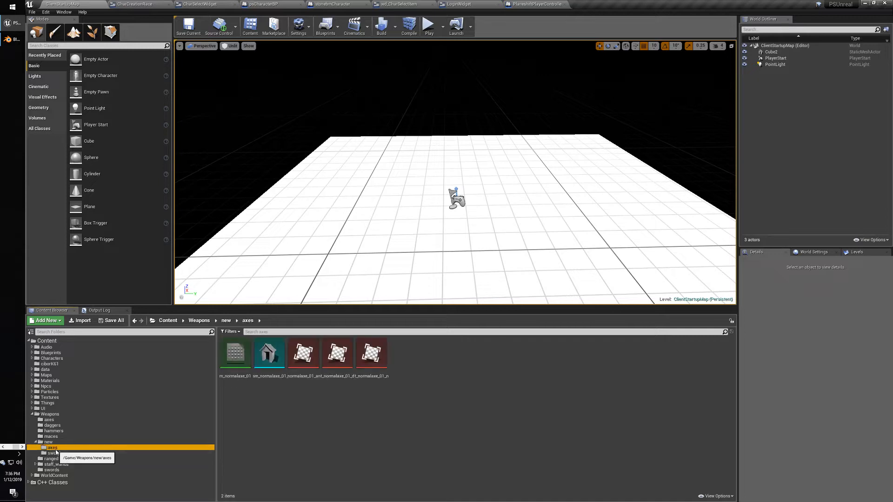
pyautogui.click(55, 453)
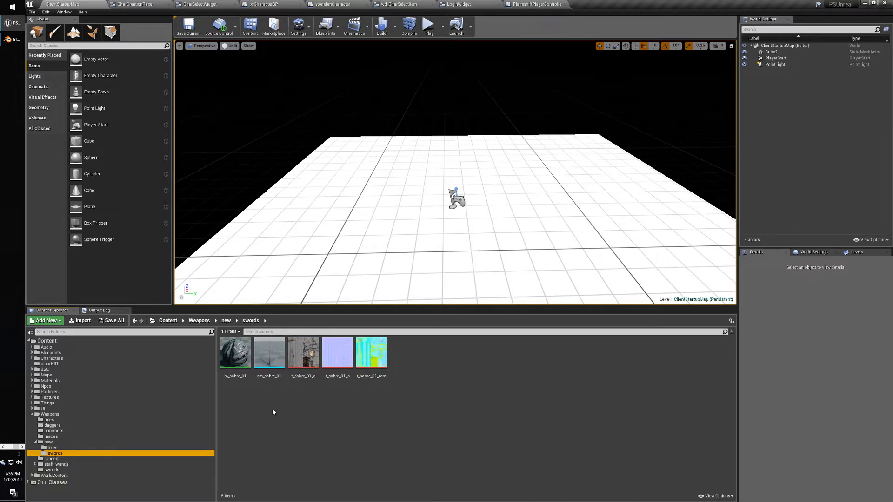
pyautogui.click(51, 437)
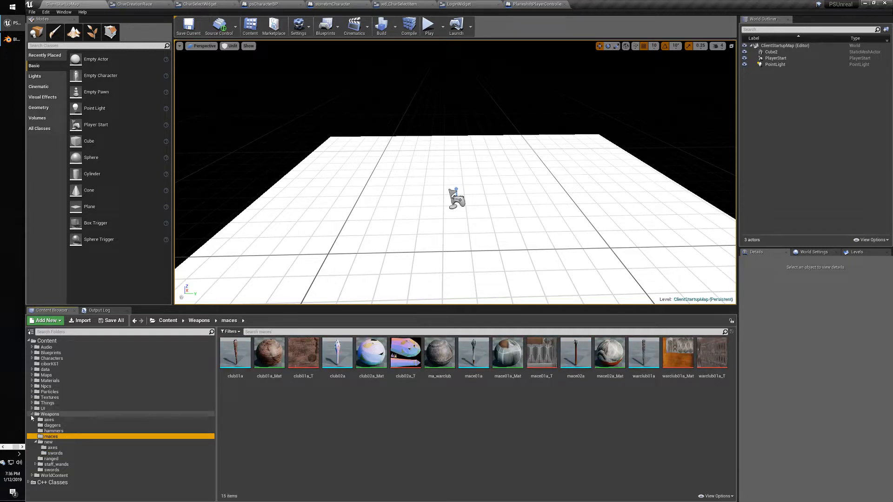
pyautogui.click(32, 414)
pyautogui.click(32, 404)
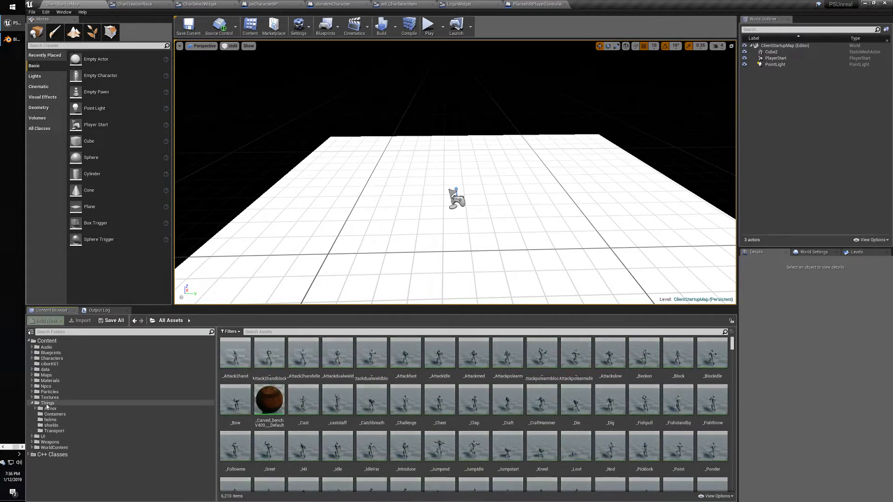
# Inspect the round_shield_02 assets in Things/shields and open round_shield_02c_Mat.
pyautogui.click(51, 425)
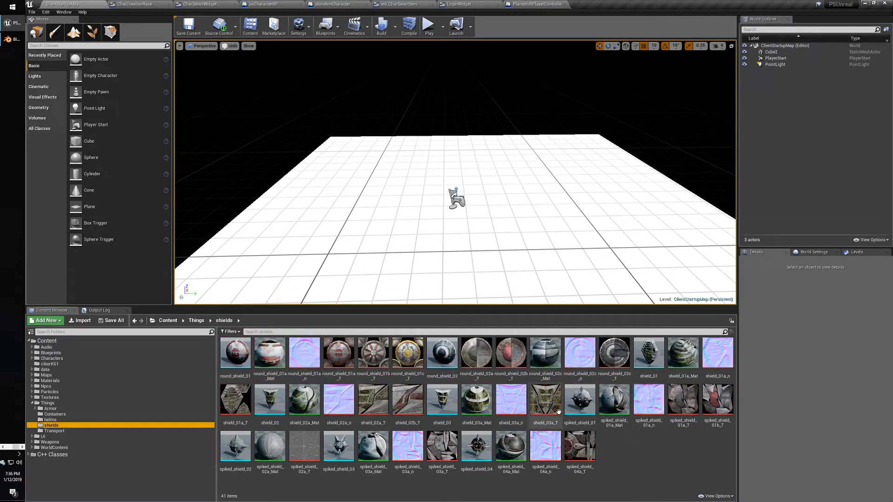
pyautogui.click(450, 353)
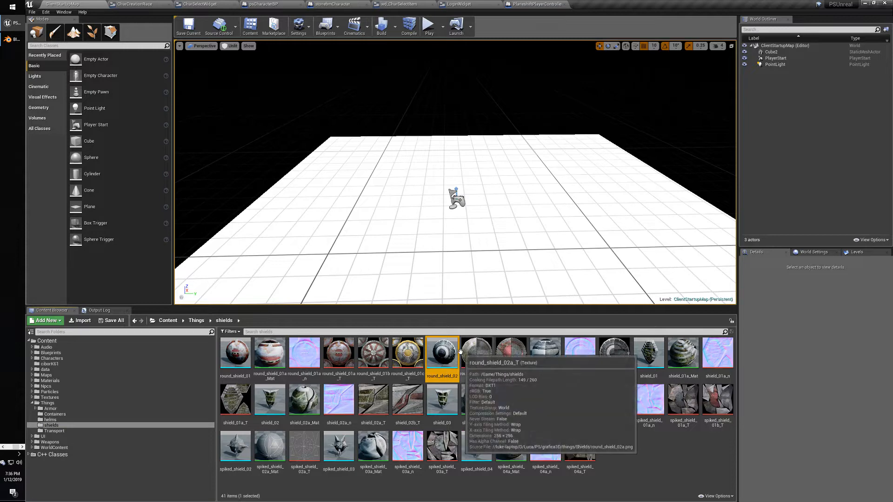
pyautogui.click(476, 352)
pyautogui.click(545, 356)
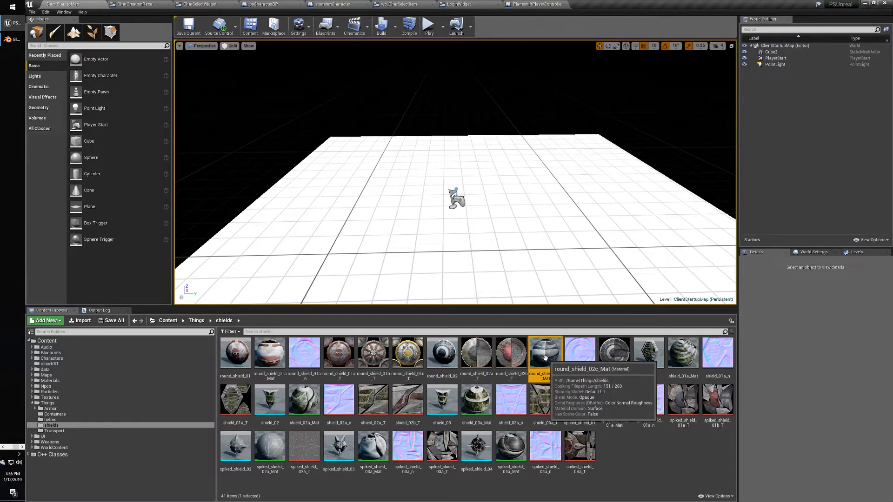
pyautogui.keyDown('ctrl'); pyautogui.click(545, 356); pyautogui.keyUp('ctrl')
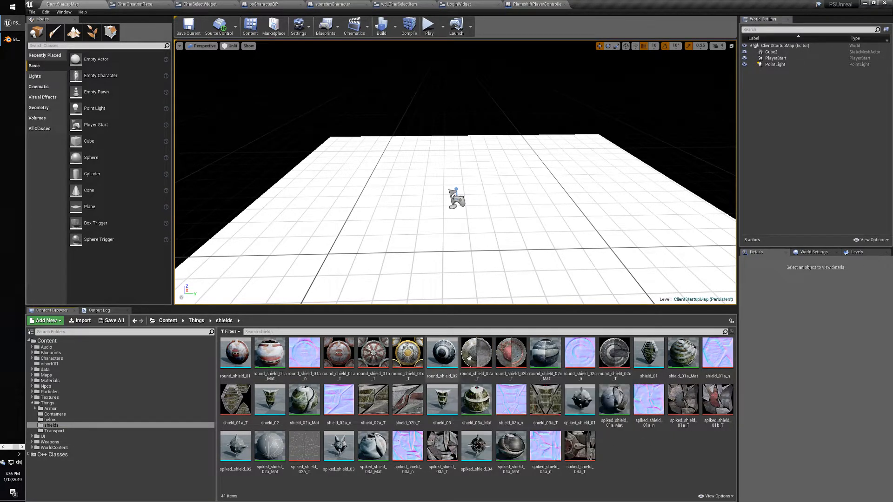
pyautogui.doubleClick(541, 357)
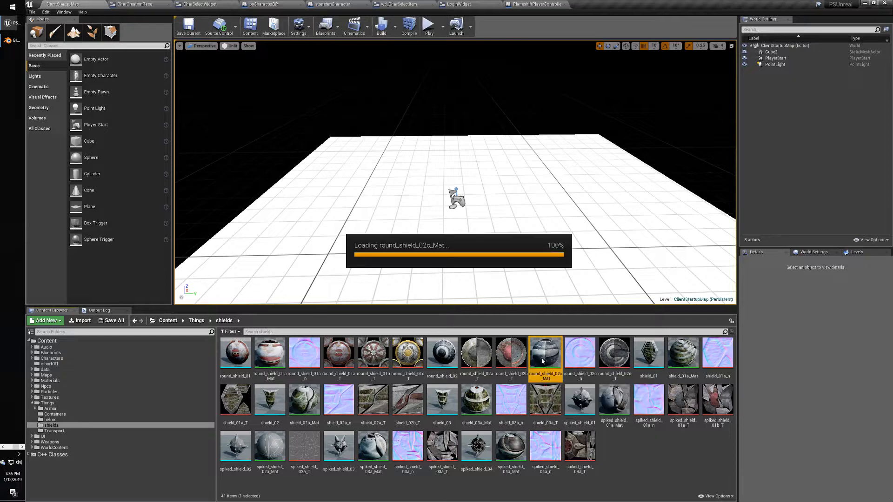
# Stack the shield colour and normal map texture samples vertically, left of the material node.
pyautogui.moveTo(458, 202); pyautogui.dragTo(482, 237, button='right')
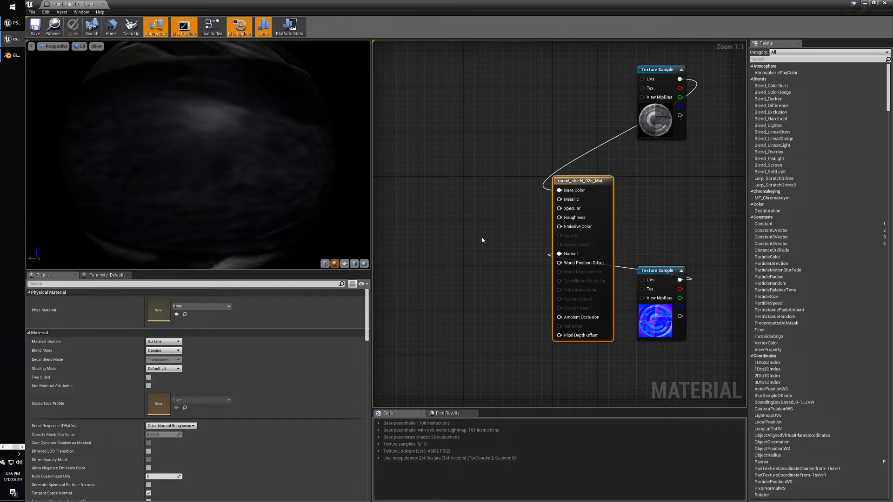
pyautogui.moveTo(658, 71); pyautogui.dragTo(417, 149)
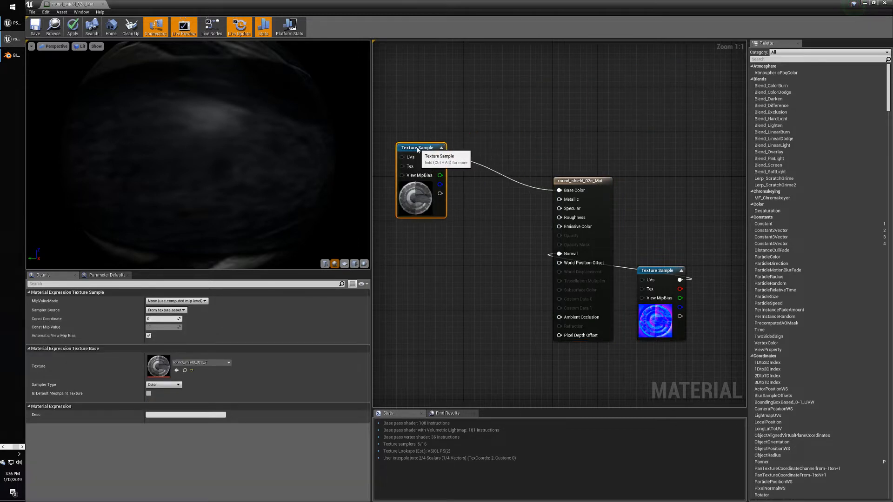
pyautogui.moveTo(444, 247); pyautogui.dragTo(486, 229, button='right')
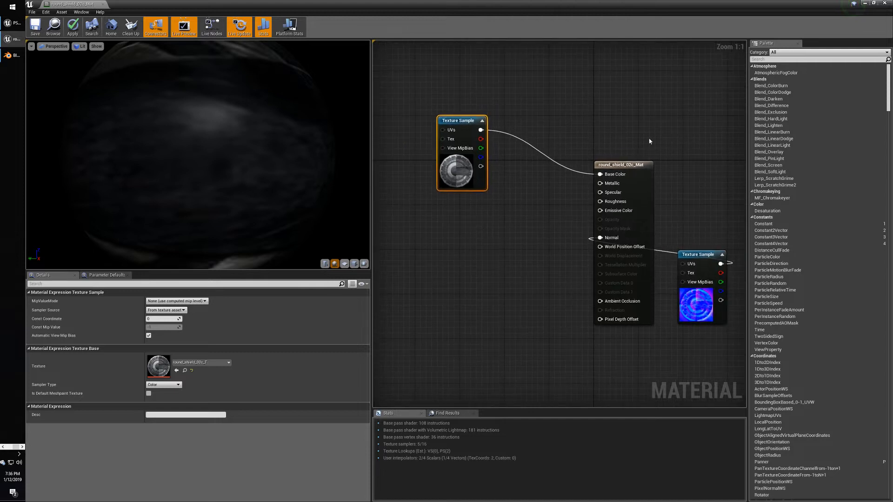
pyautogui.moveTo(709, 256); pyautogui.dragTo(468, 234)
pyautogui.moveTo(459, 127); pyautogui.dragTo(458, 139)
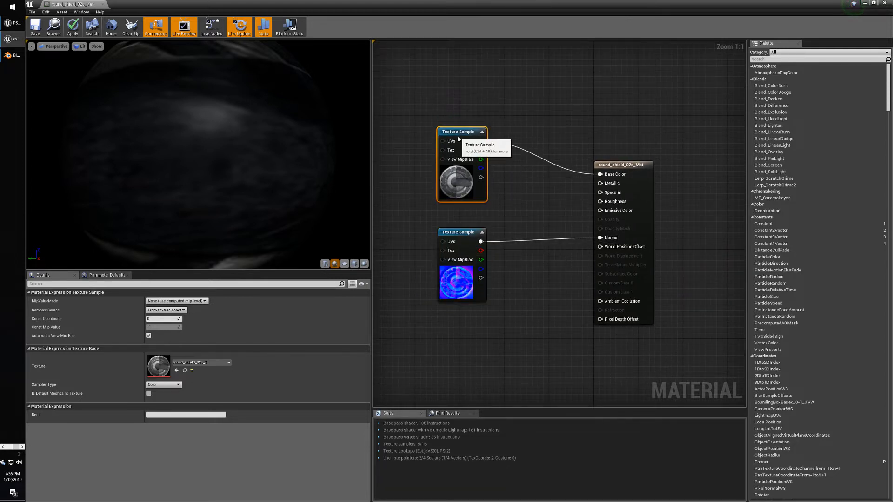
pyautogui.click(535, 214)
pyautogui.moveTo(533, 216); pyautogui.dragTo(520, 232, button='right')
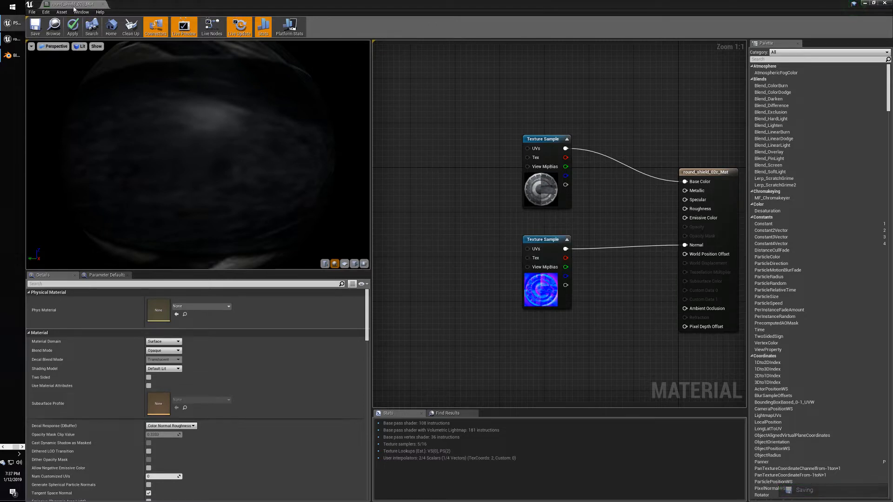
# Dock the round shield material editor into the main tab bar and select its texture samples.
pyautogui.moveTo(72, 3); pyautogui.dragTo(602, 4)
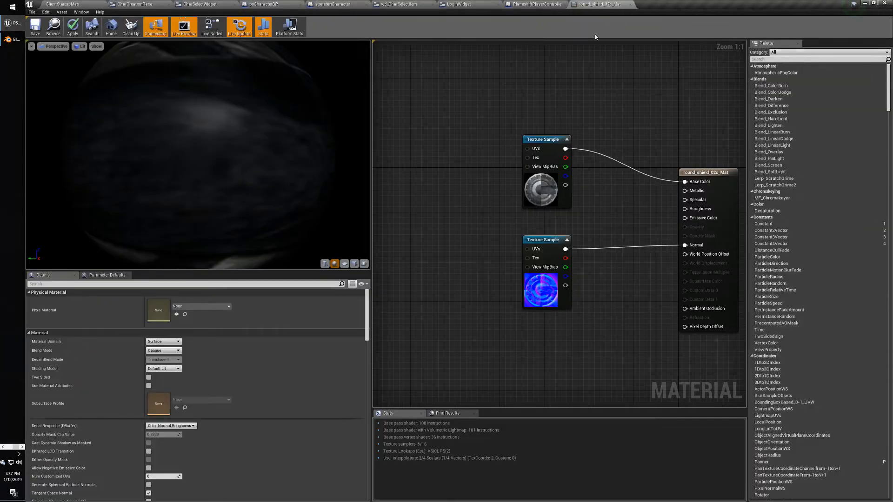
pyautogui.click(534, 141)
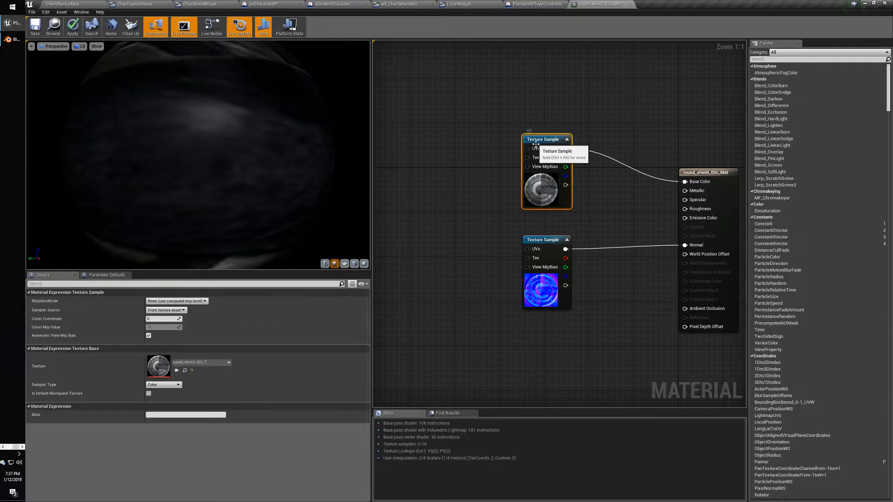
pyautogui.click(544, 241)
pyautogui.click(549, 149)
# Box-select the three material nodes, clear the selection, and return to ClientStartupMap.
pyautogui.click(498, 109)
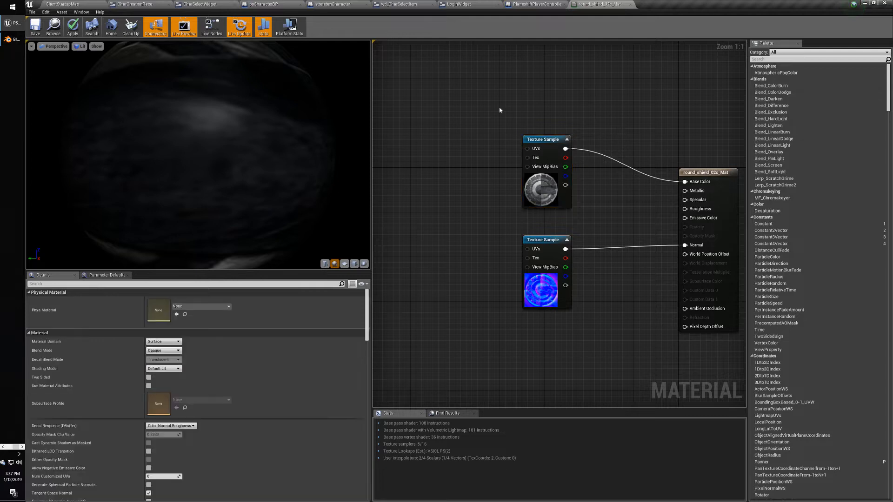
pyautogui.moveTo(498, 108); pyautogui.dragTo(483, 94)
pyautogui.click(723, 364)
pyautogui.moveTo(482, 94)
pyautogui.mouseDown()
pyautogui.moveTo(561, 165)
pyautogui.moveTo(719, 364)
pyautogui.moveTo(557, 200)
pyautogui.moveTo(504, 119)
pyautogui.moveTo(660, 267)
pyautogui.moveTo(724, 381)
pyautogui.moveTo(517, 169)
pyautogui.moveTo(487, 97)
pyautogui.mouseUp()
pyautogui.click(487, 99)
pyautogui.click(72, 3)
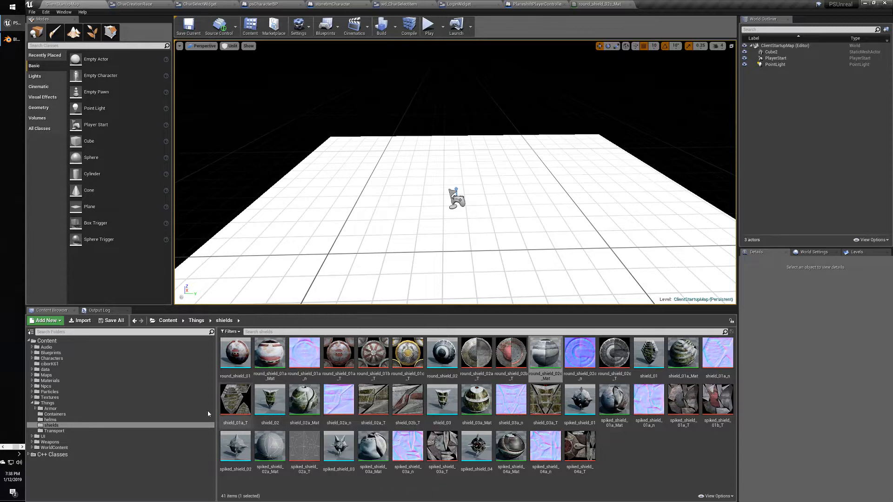
# Flip between the helm, shield and Things folder assets, and expand the UI folder.
pyautogui.click(51, 420)
pyautogui.click(55, 425)
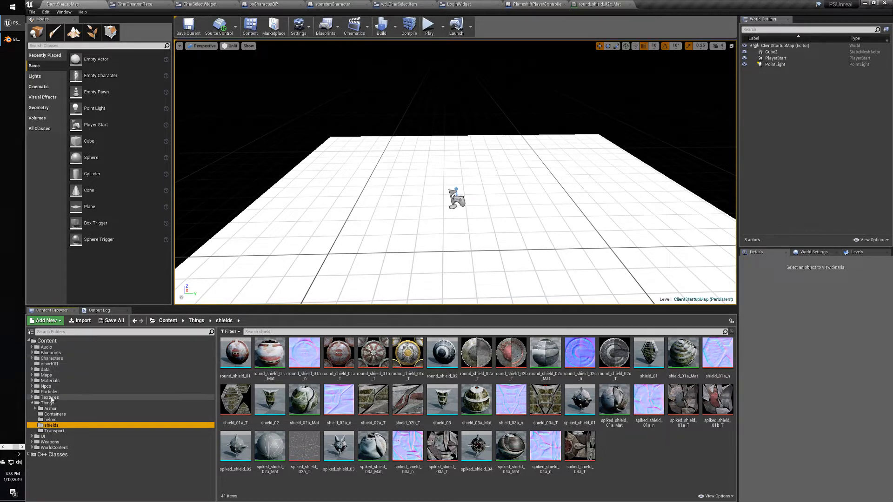
pyautogui.click(51, 403)
pyautogui.click(55, 426)
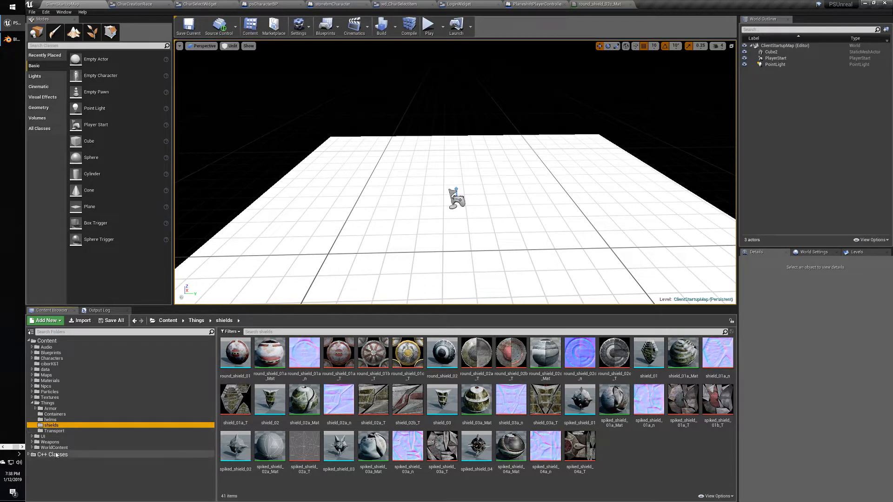
pyautogui.click(31, 437)
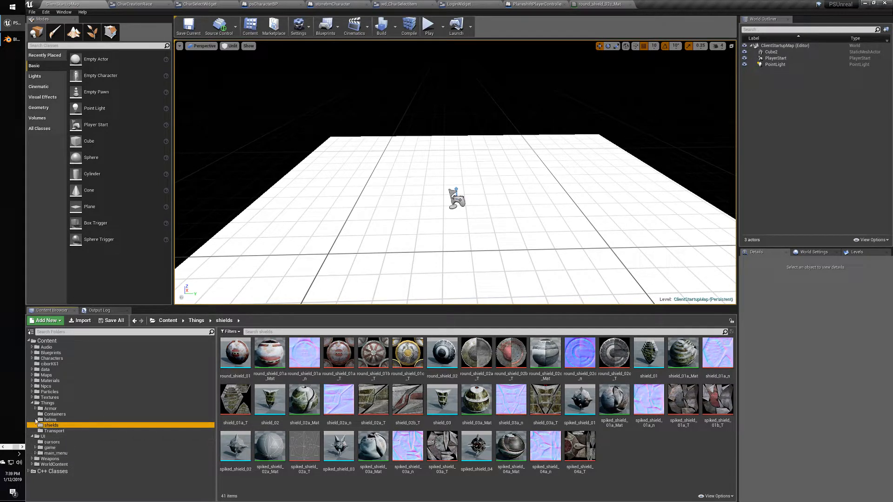
pyautogui.click(44, 403)
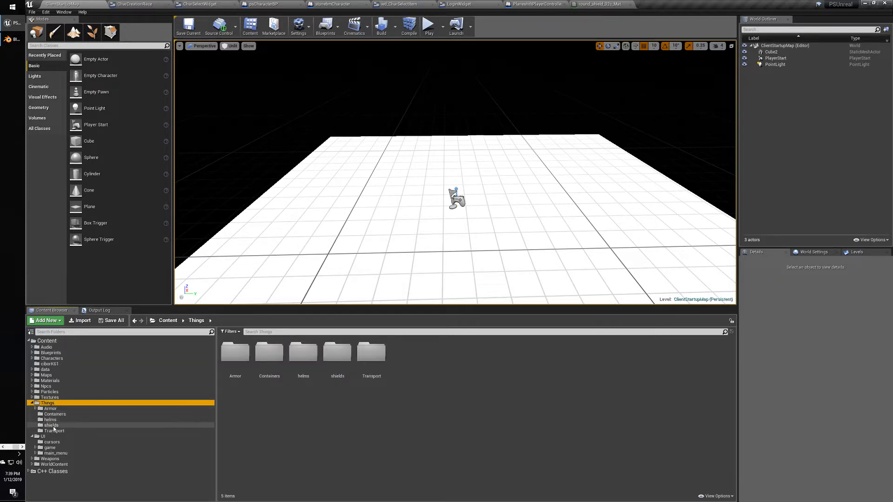
# Browse UI > game > main_menu assets, then list the widget blueprints in widgets/tabs.
pyautogui.click(43, 437)
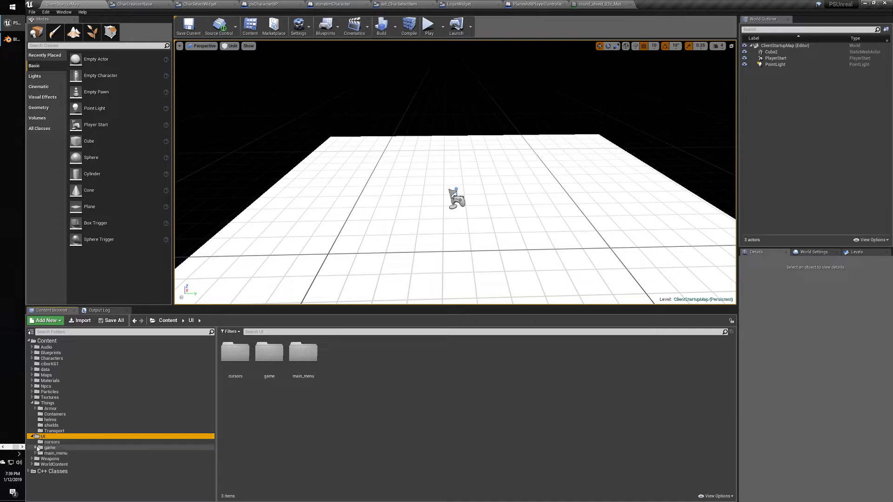
pyautogui.click(35, 448)
pyautogui.click(36, 470)
pyautogui.click(55, 470)
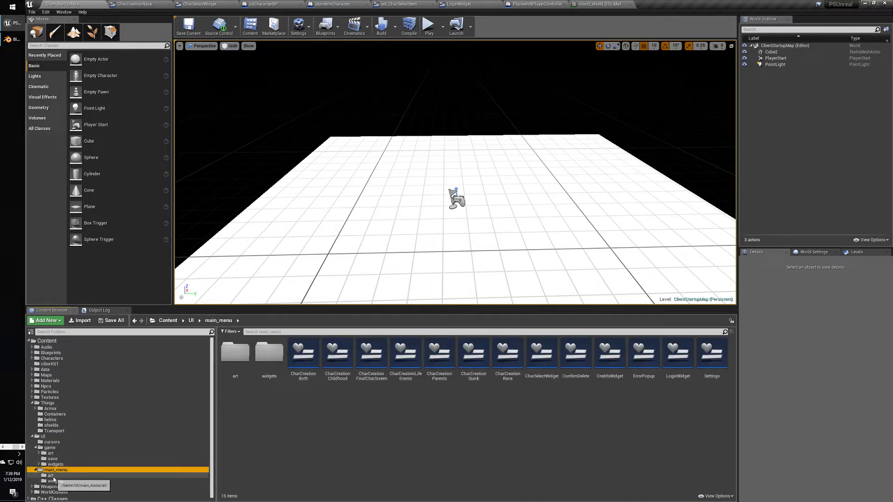
pyautogui.click(51, 475)
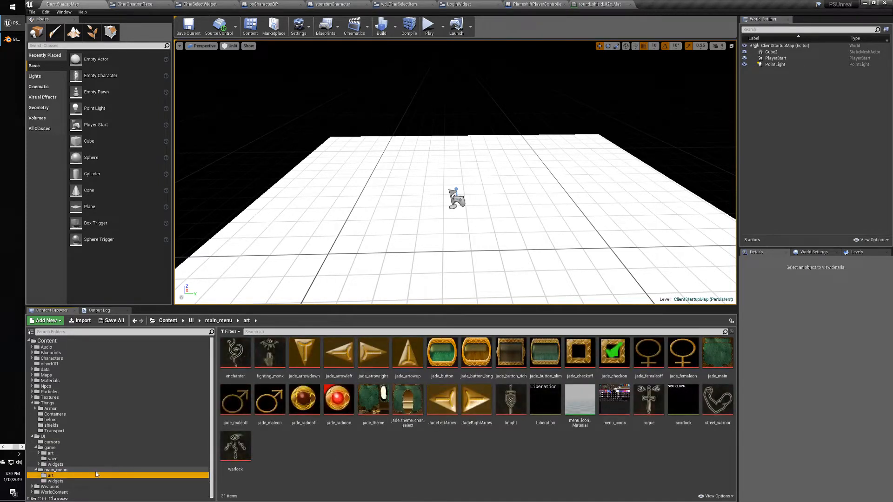
pyautogui.click(56, 470)
pyautogui.click(317, 435)
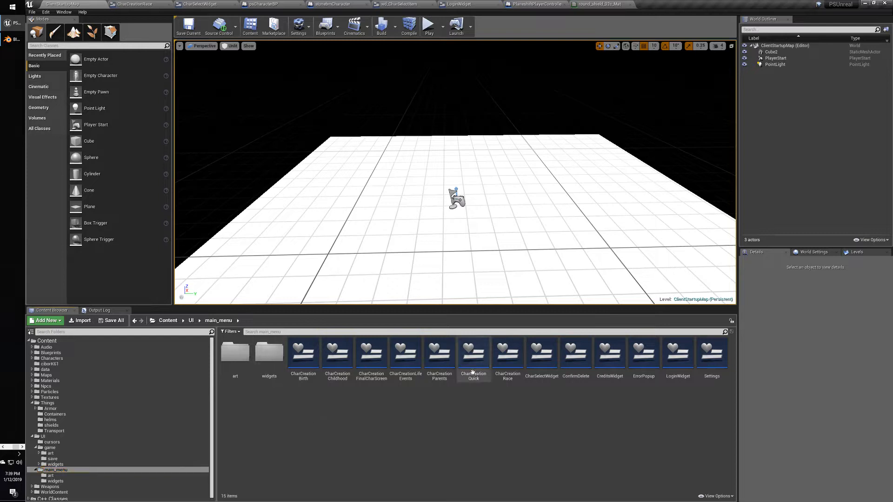
pyautogui.click(38, 464)
pyautogui.click(55, 470)
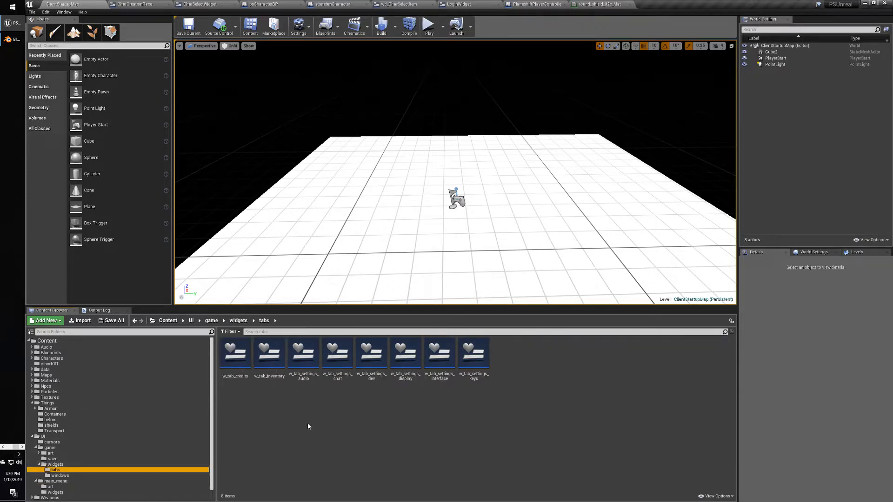
# Open w_tab_inventory, select its lower overlay and WrapBox_0, and switch to the Graph.
pyautogui.doubleClick(269, 355)
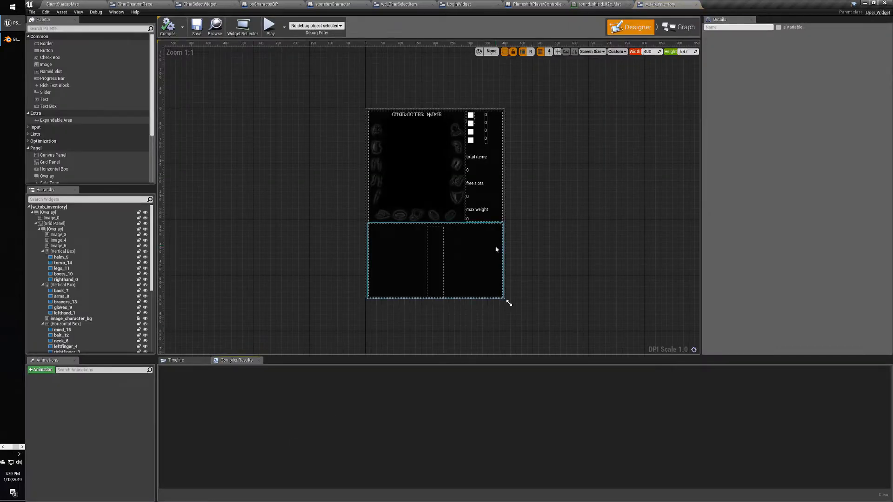
pyautogui.click(403, 254)
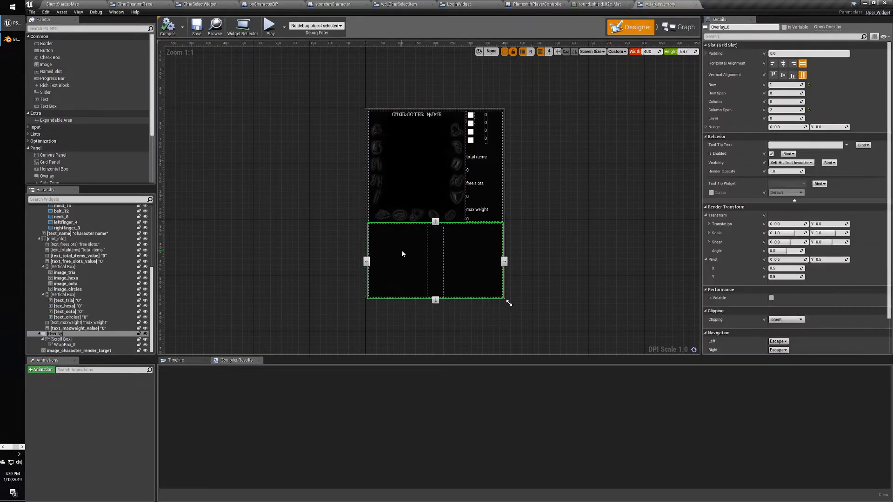
pyautogui.click(65, 345)
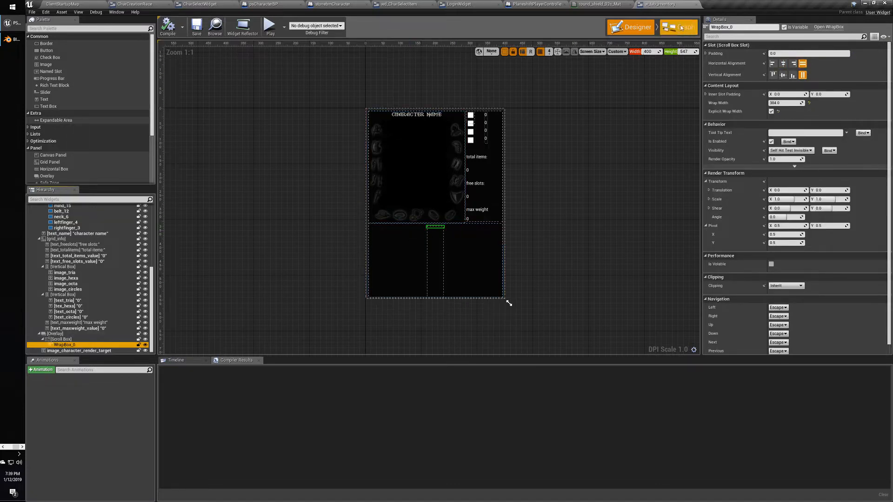
pyautogui.click(681, 28)
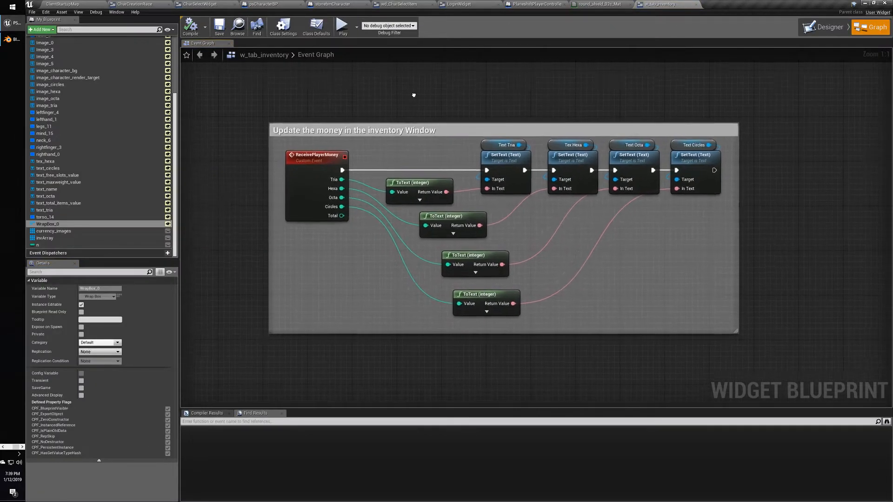
# Navigate to the populate filled inventory slots section and open wd_slot_item through Update Slot.
pyautogui.scroll(-10, 412, 99)
pyautogui.moveTo(414, 95); pyautogui.dragTo(346, 305, button='right')
pyautogui.scroll(4, 412, 99)
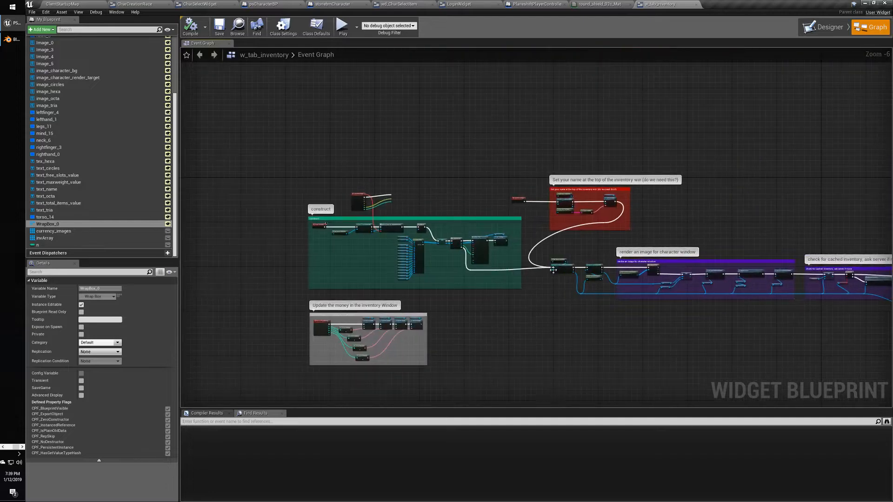
pyautogui.moveTo(553, 270); pyautogui.dragTo(224, 221, button='right')
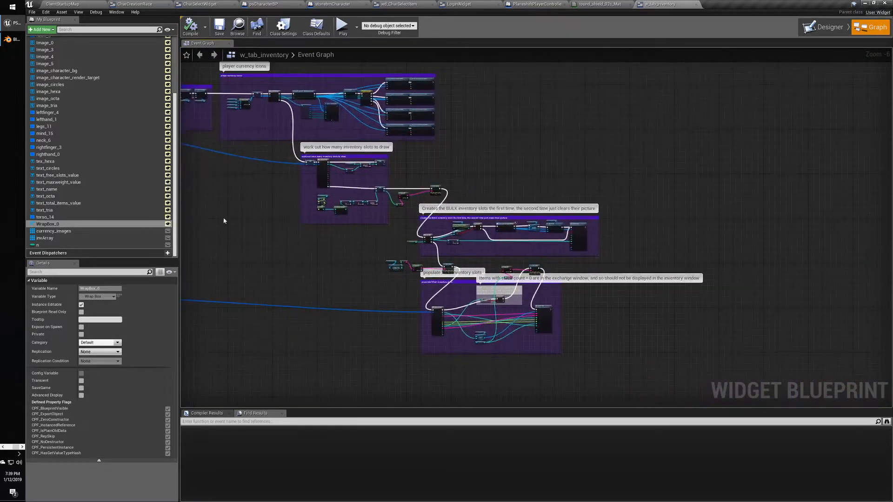
pyautogui.scroll(5, 324, 208)
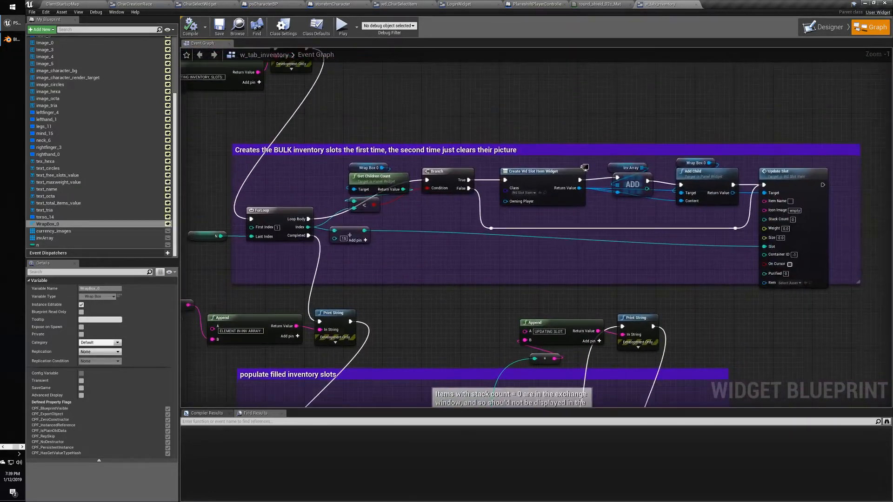
pyautogui.moveTo(202, 258); pyautogui.dragTo(223, 325, button='right')
pyautogui.scroll(1, 305, 301)
pyautogui.moveTo(495, 318); pyautogui.dragTo(384, 105, button='right')
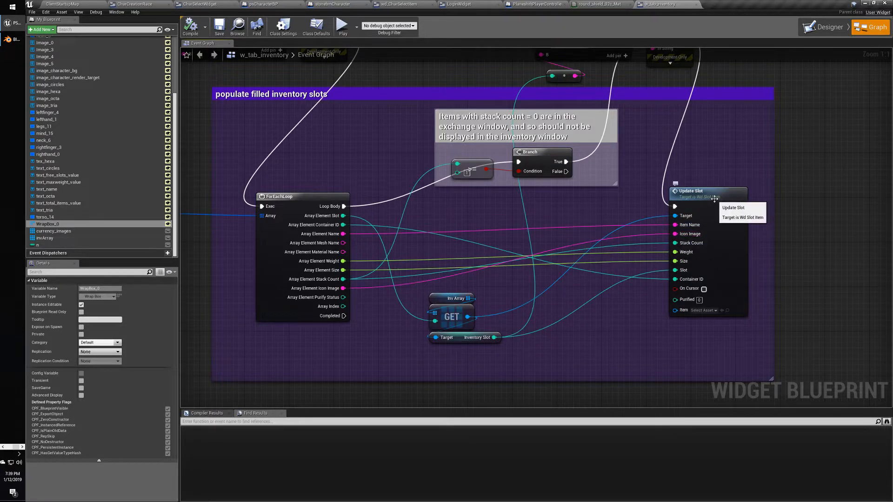
pyautogui.doubleClick(692, 194)
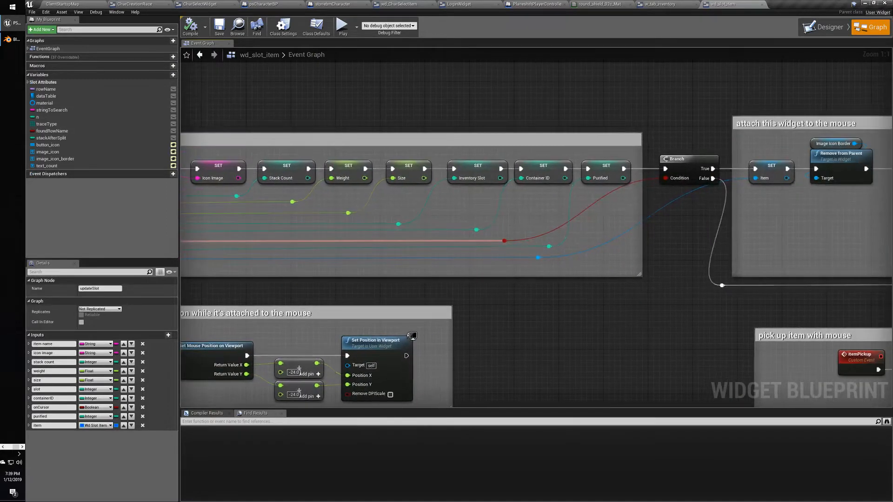
pyautogui.moveTo(356, 217); pyautogui.dragTo(568, 199, button='right')
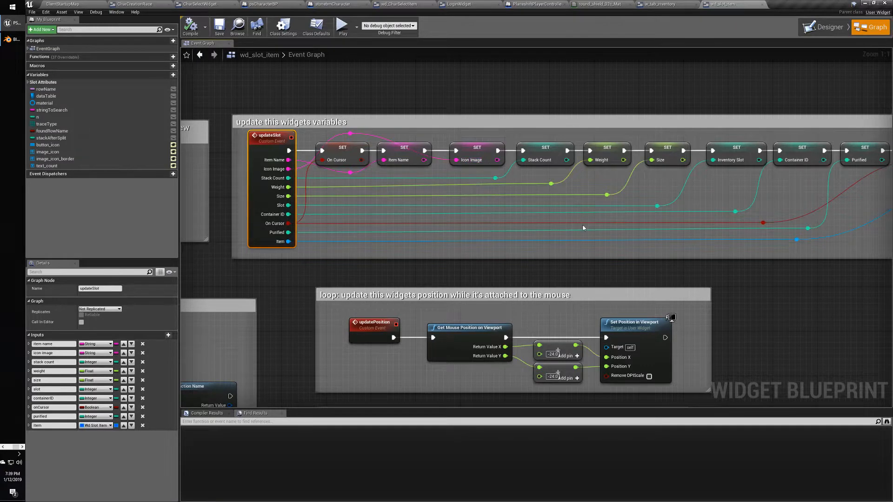
pyautogui.moveTo(457, 160); pyautogui.dragTo(186, 209, button='right')
pyautogui.moveTo(658, 247); pyautogui.dragTo(401, 259, button='right')
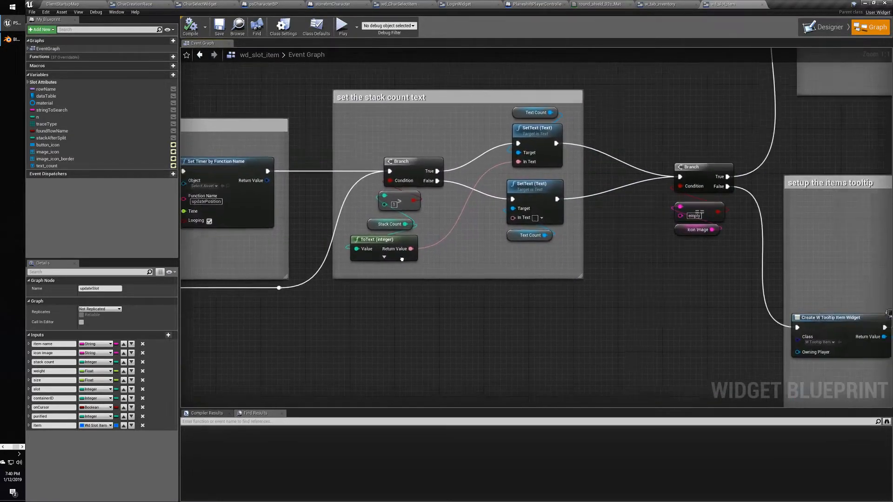
pyautogui.moveTo(568, 247); pyautogui.dragTo(350, 435, button='right')
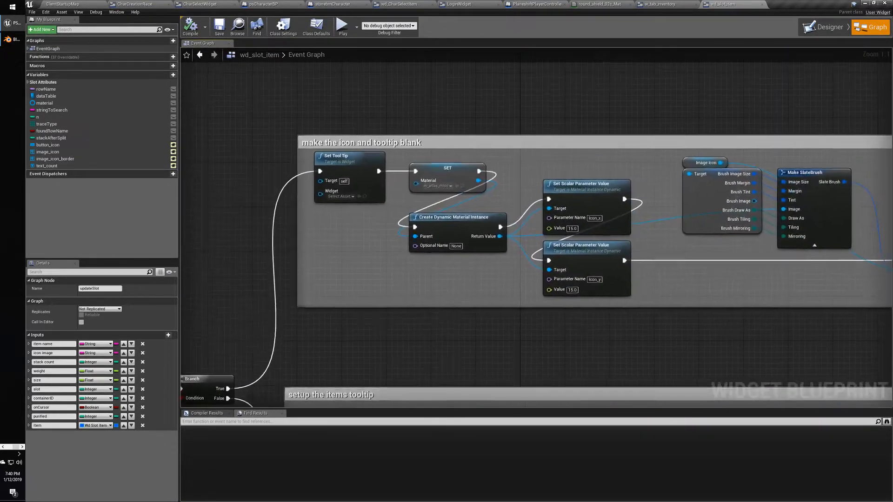
pyautogui.moveTo(348, 385); pyautogui.dragTo(348, 383, button='right')
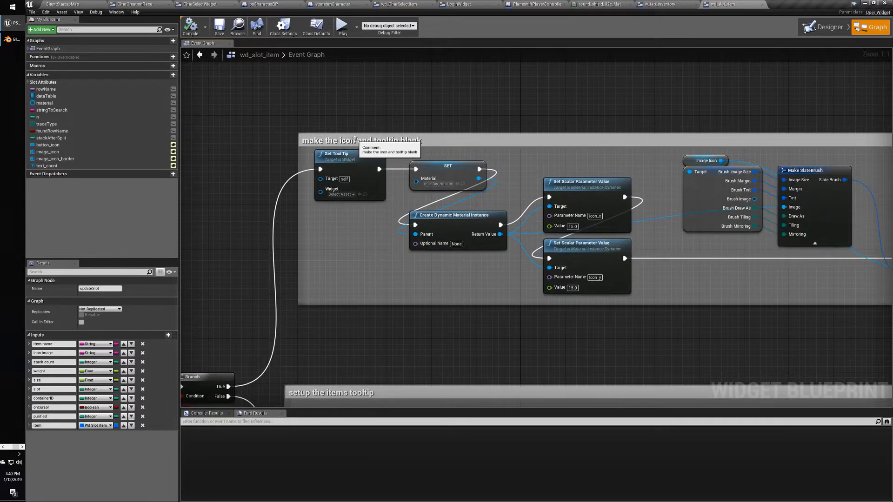
pyautogui.moveTo(421, 265); pyautogui.dragTo(400, 307, button='right')
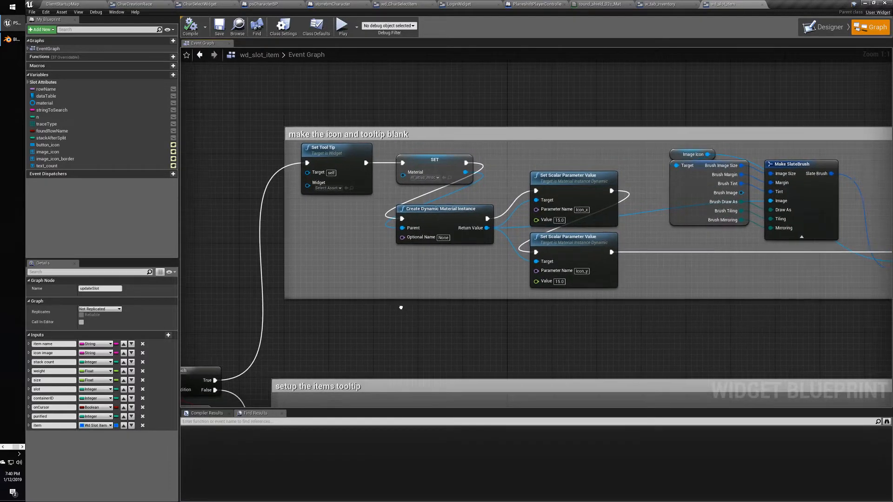
pyautogui.click(442, 208)
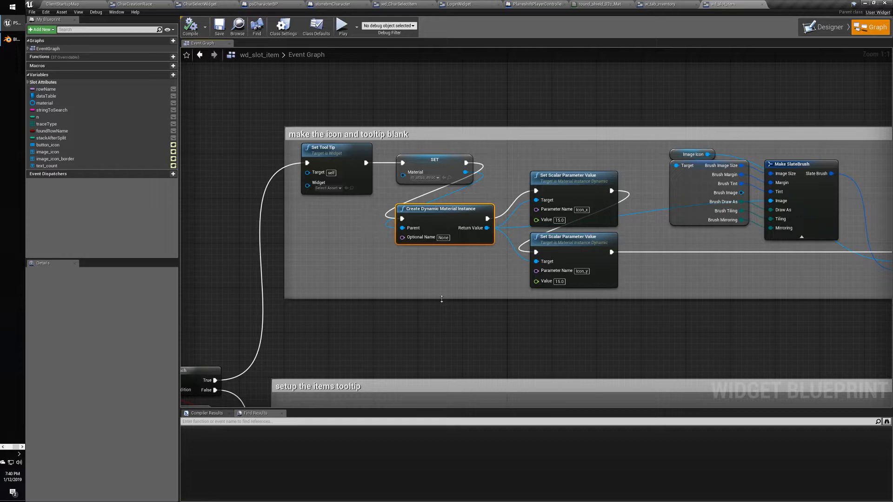
pyautogui.moveTo(442, 299); pyautogui.dragTo(419, 134, button='right')
pyautogui.moveTo(371, 158); pyautogui.dragTo(115, 215, button='right')
pyautogui.moveTo(628, 151); pyautogui.dragTo(250, 184, button='right')
pyautogui.moveTo(611, 151); pyautogui.dragTo(447, 143, button='right')
pyautogui.click(526, 180)
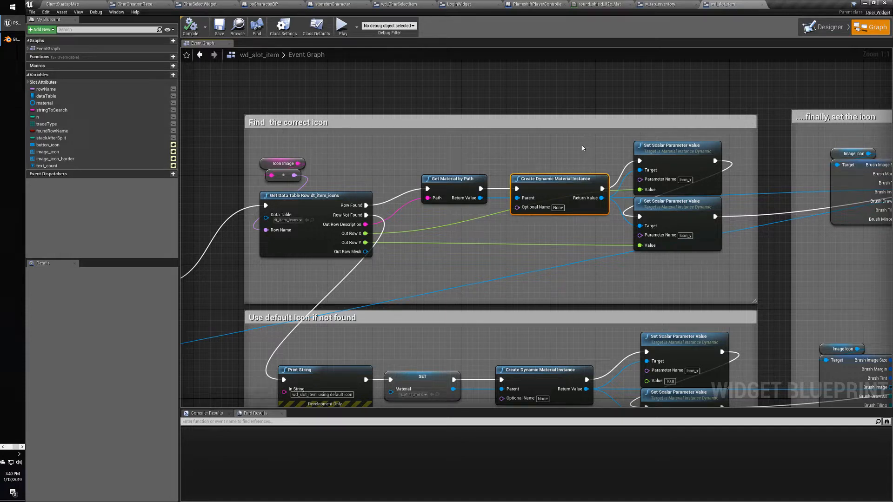
# Inspect the Set Scalar Parameter Value, Make SlateBrush and Get Material by Path nodes, then return to ClientStartupMap.
pyautogui.click(668, 147)
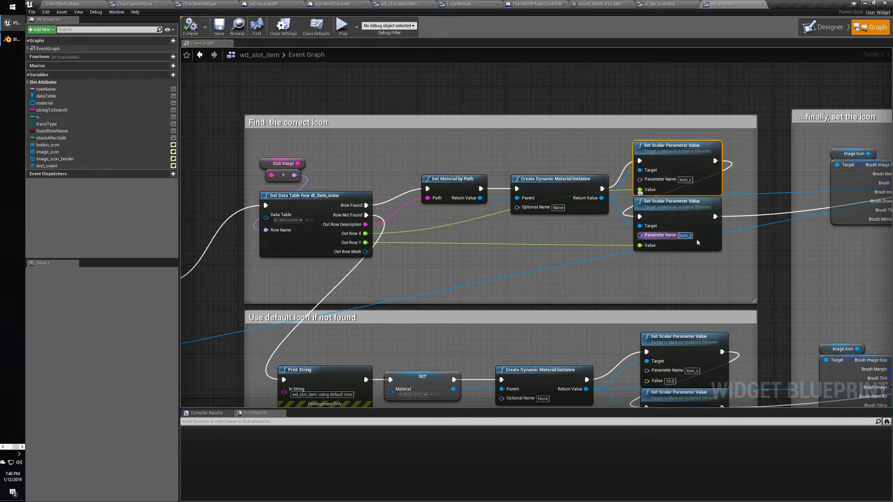
pyautogui.click(778, 258)
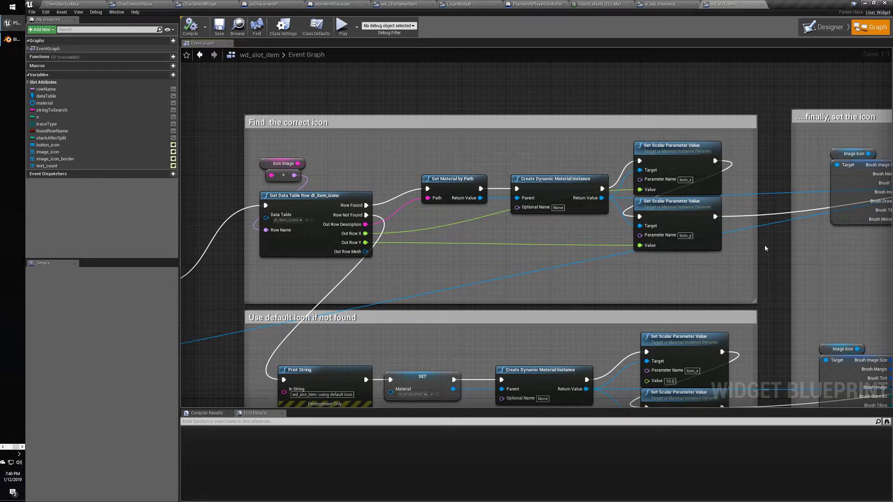
pyautogui.moveTo(766, 248); pyautogui.dragTo(718, 243, button='right')
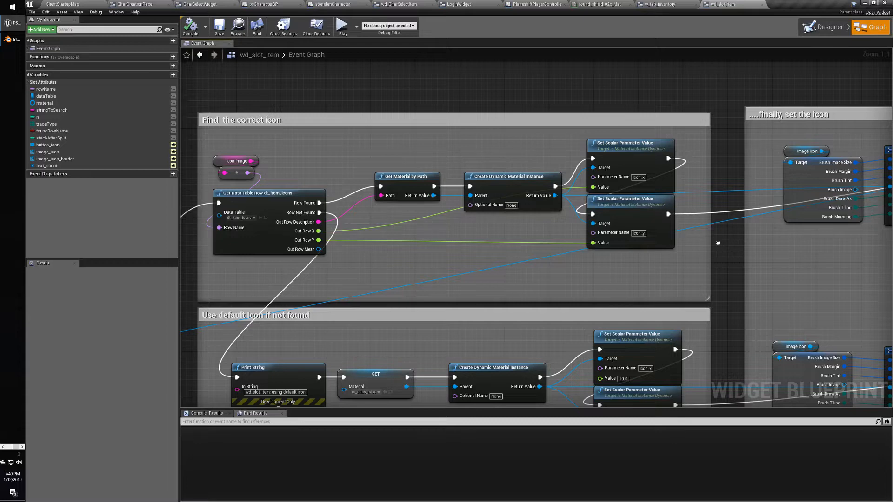
pyautogui.moveTo(718, 242); pyautogui.dragTo(626, 243, button='right')
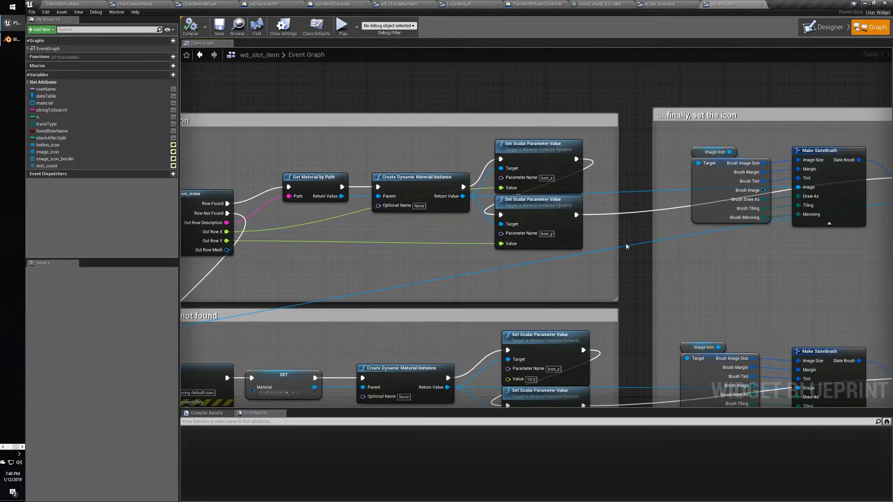
pyautogui.moveTo(380, 234); pyautogui.dragTo(466, 228, button='right')
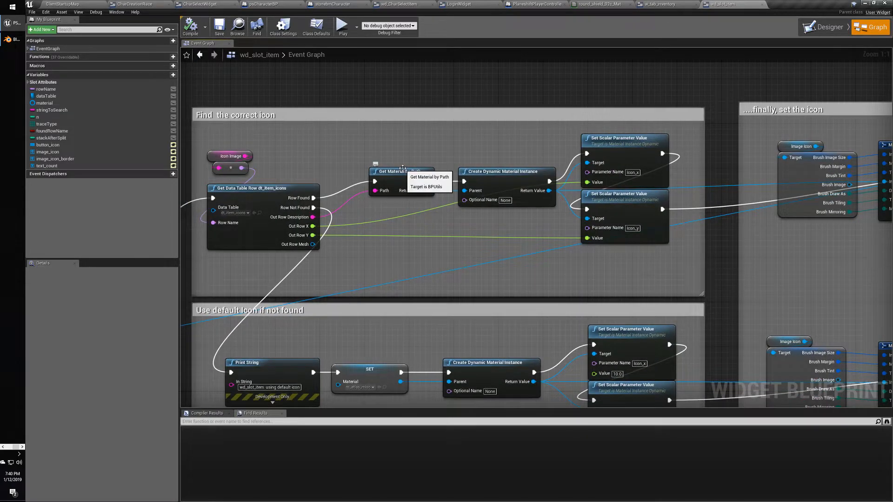
pyautogui.click(401, 172)
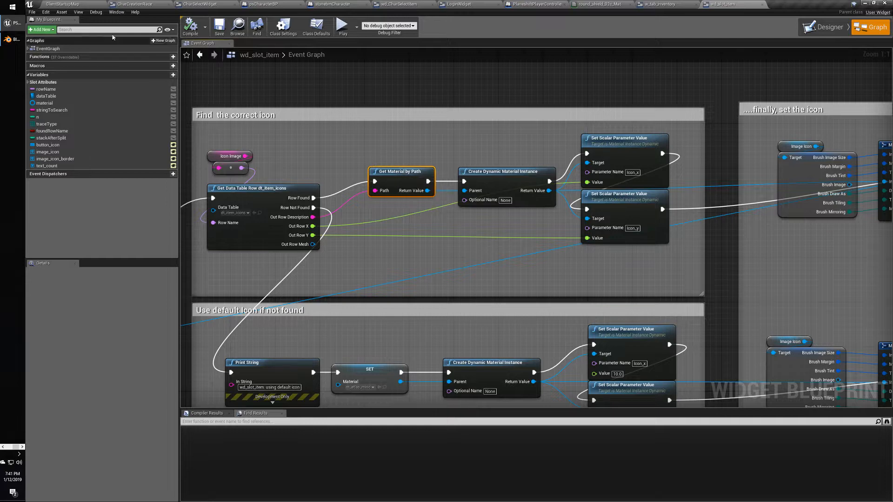
pyautogui.click(84, 3)
# Expand the Materials folder and open the m_atlas_misc material instance.
pyautogui.click(41, 381)
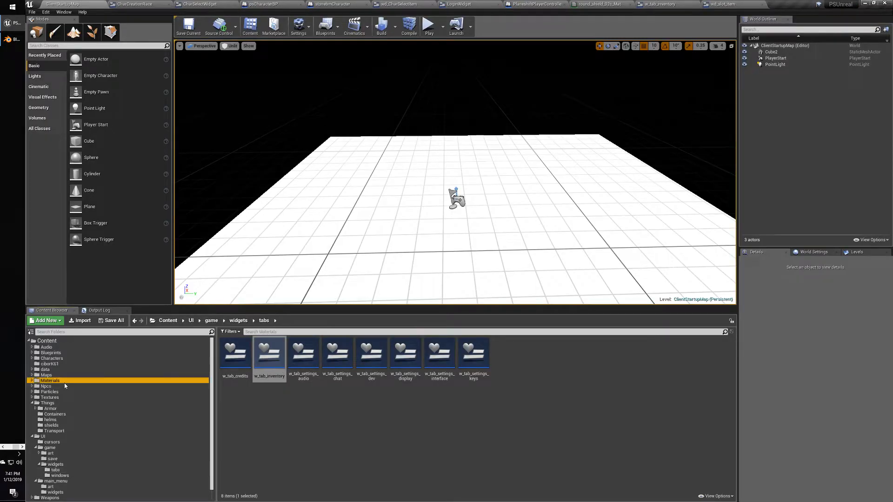
pyautogui.click(32, 380)
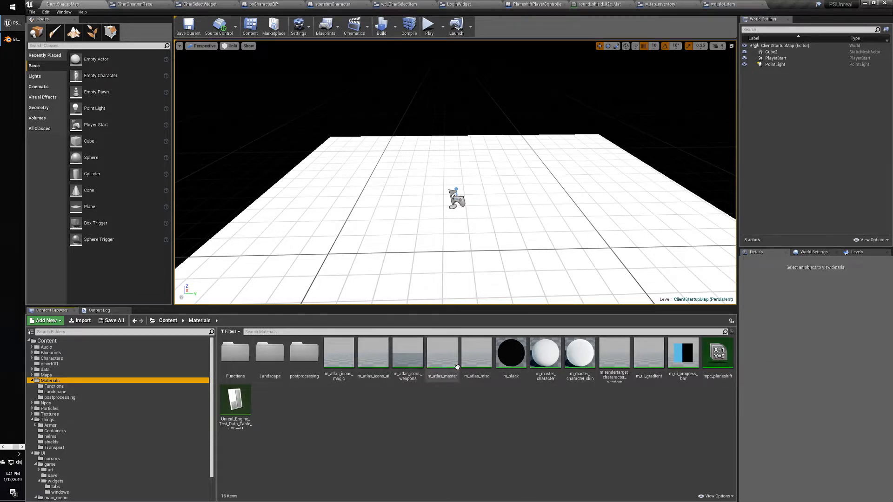
pyautogui.doubleClick(482, 358)
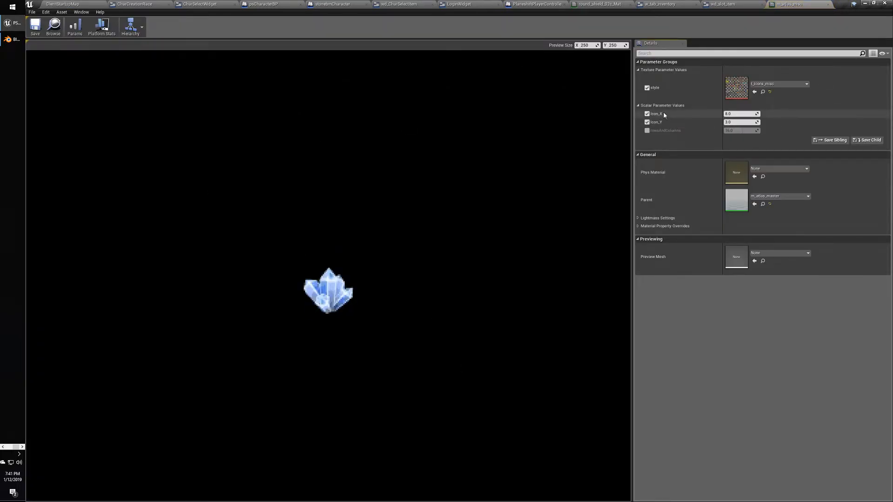
# Look at the t_icons_misc atlas, then expand m_atlas_misc's Lightmass Settings and Material Property Overrides.
pyautogui.doubleClick(735, 89)
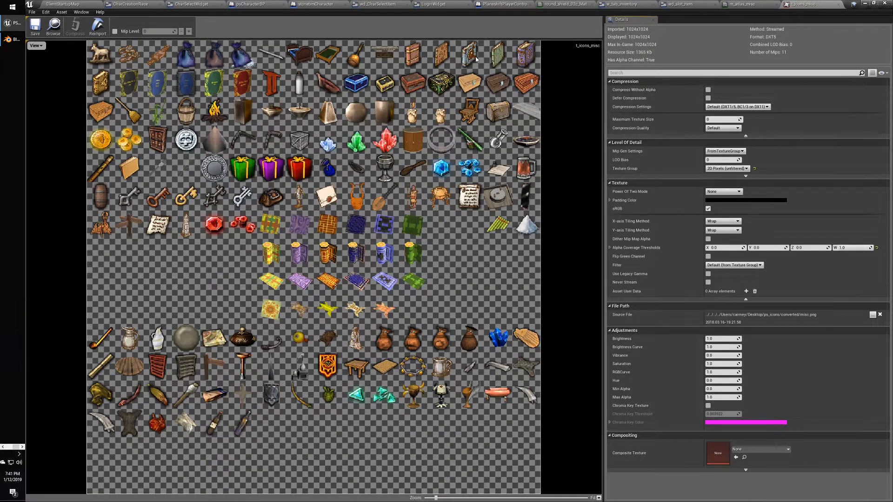
pyautogui.click(838, 4)
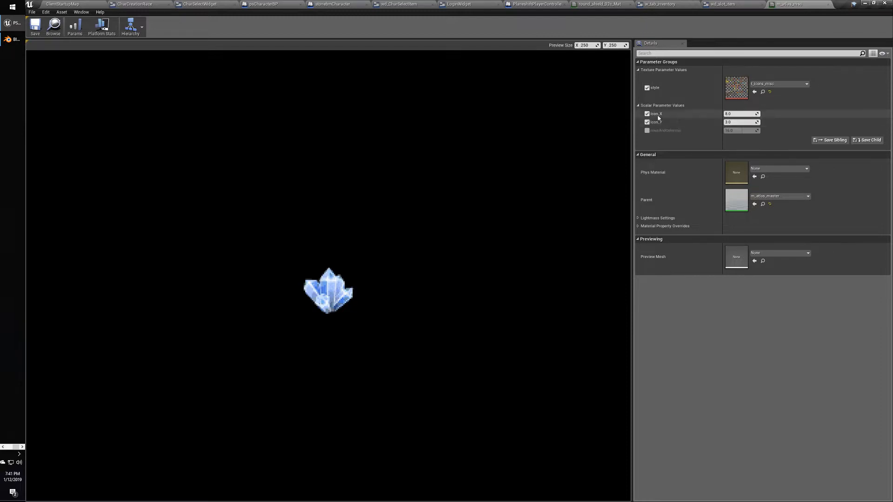
pyautogui.rightClick(662, 116)
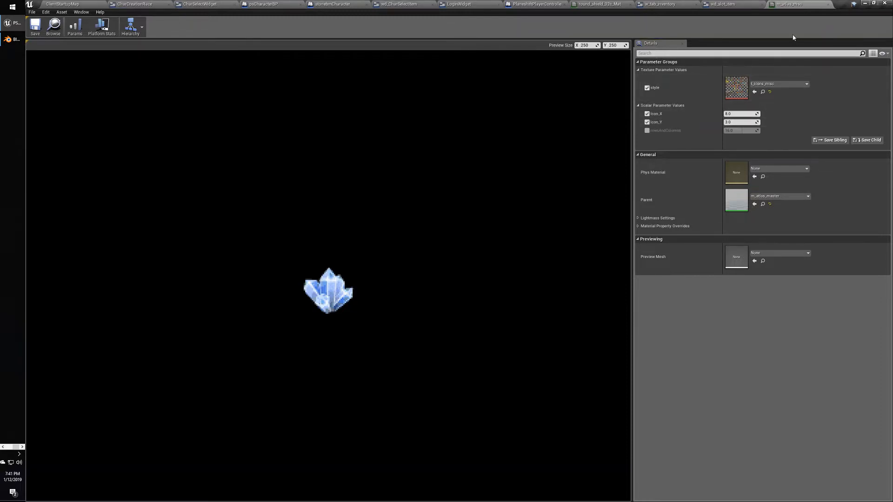
pyautogui.click(721, 3)
pyautogui.click(789, 5)
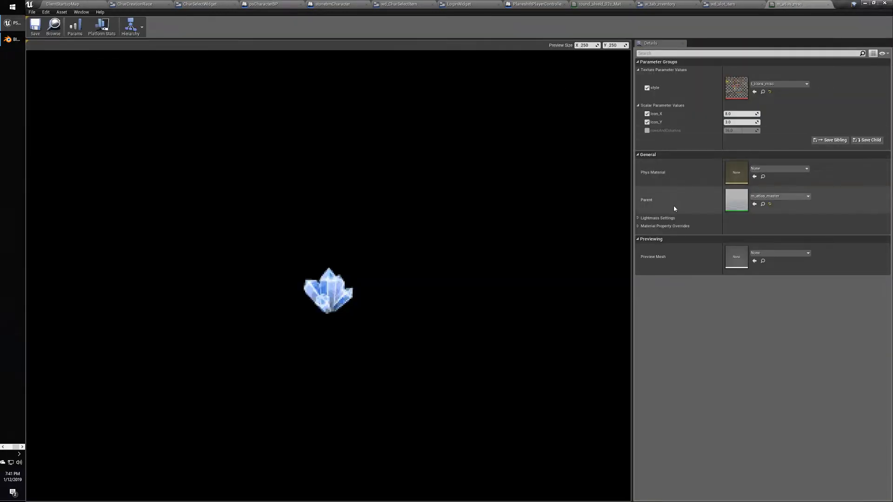
pyautogui.click(637, 226)
pyautogui.click(638, 218)
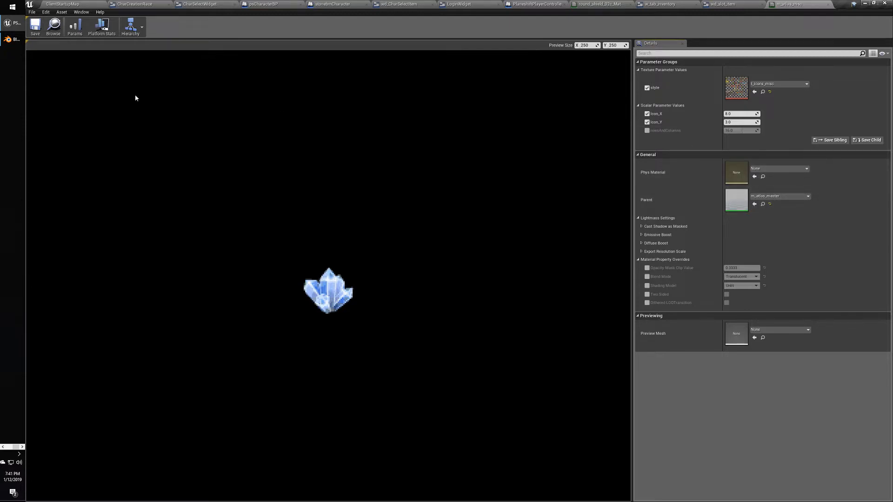
# Check m_atlas_misc's parent hierarchy and confirm its parent material remains m_atlas_master.
pyautogui.click(131, 27)
pyautogui.moveTo(139, 42)
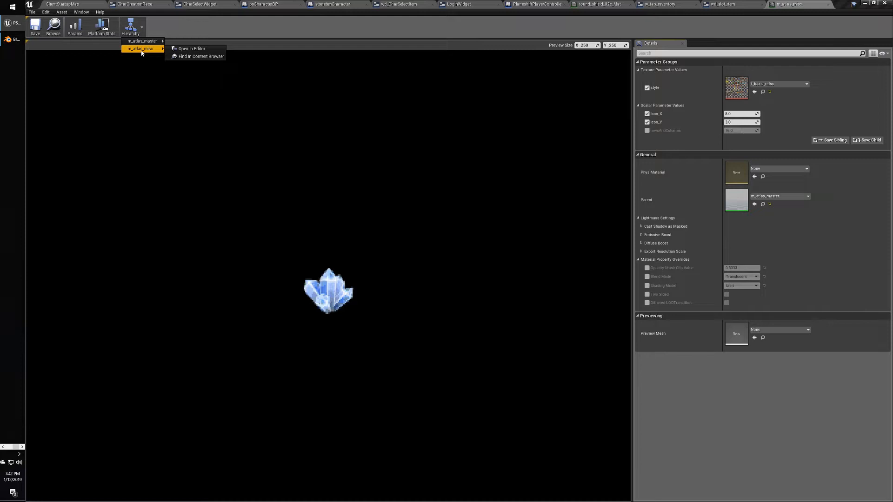
pyautogui.click(132, 30)
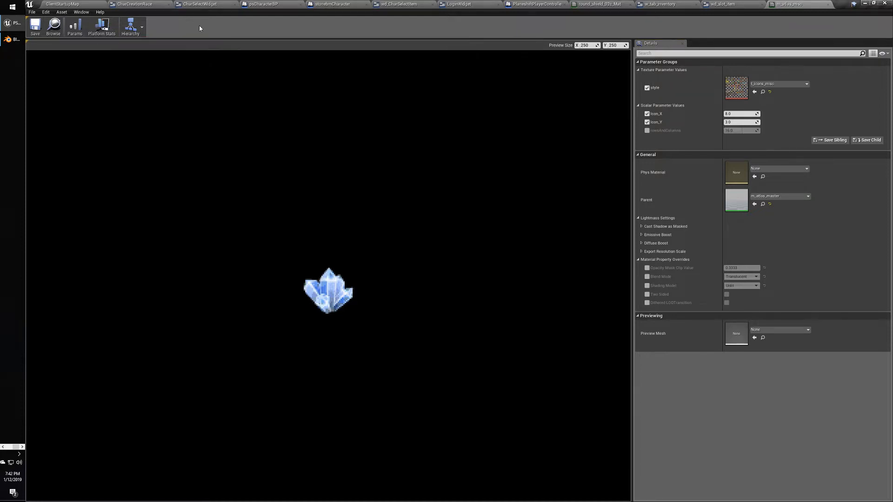
pyautogui.click(75, 28)
pyautogui.click(716, 5)
pyautogui.click(790, 6)
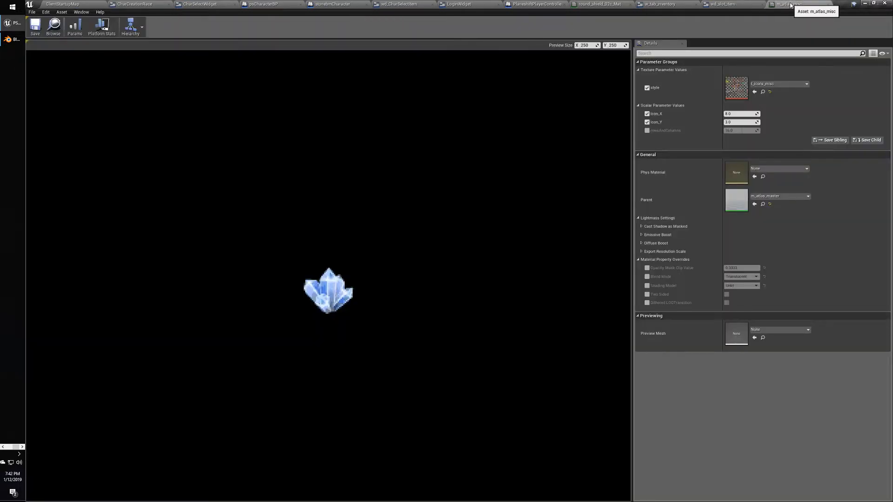
pyautogui.click(775, 197)
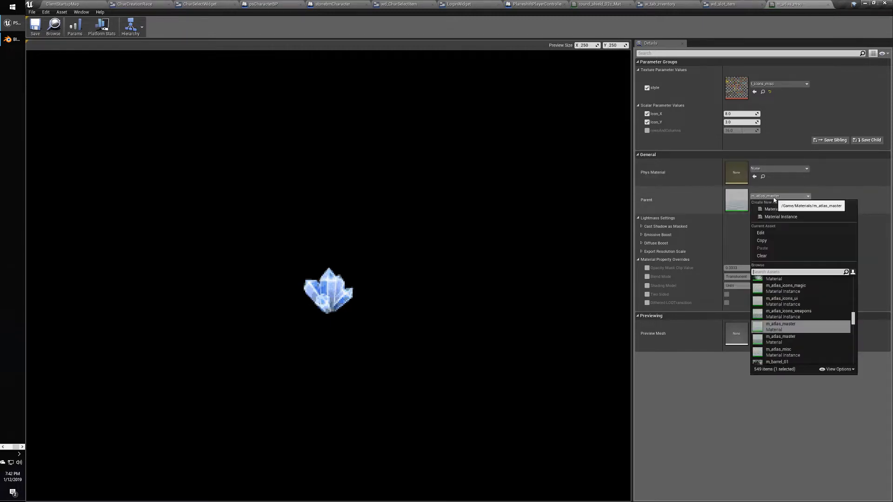
pyautogui.click(775, 197)
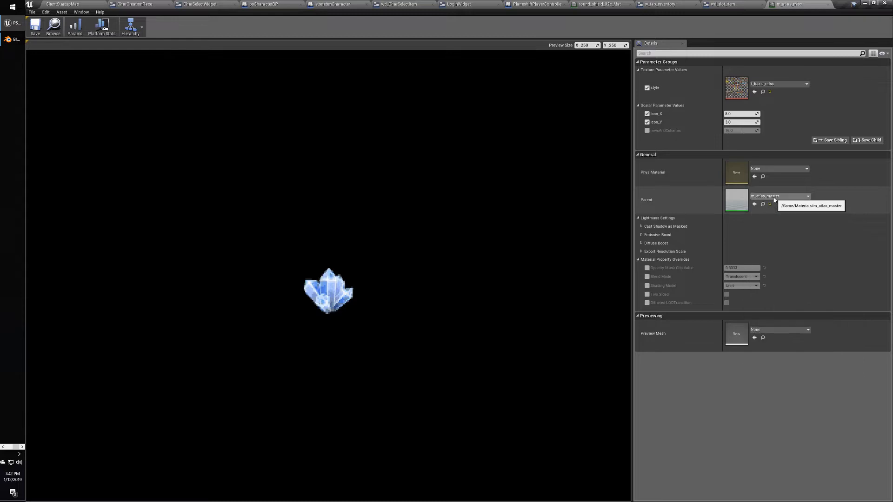
pyautogui.click(65, 4)
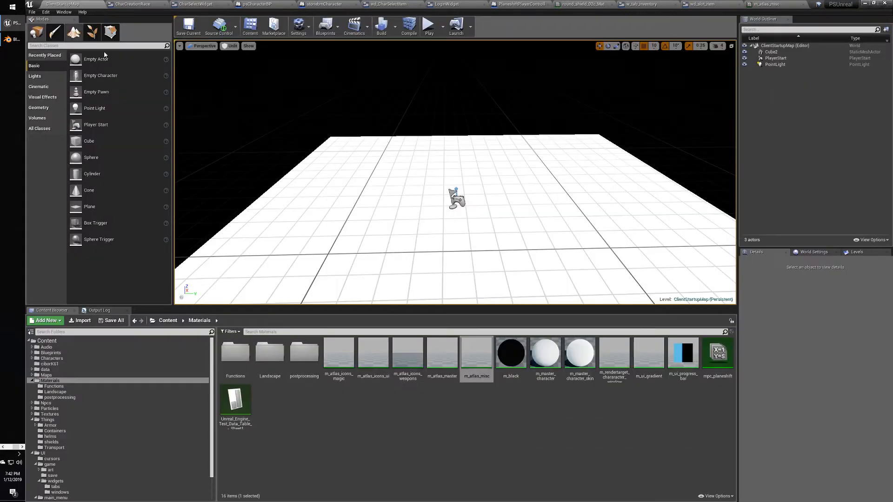
# Open m_atlas_master and pan to the Divide nodes beside Icon_X and Icon_Y.
pyautogui.click(441, 363)
pyautogui.doubleClick(440, 362)
pyautogui.scroll(4, 428, 318)
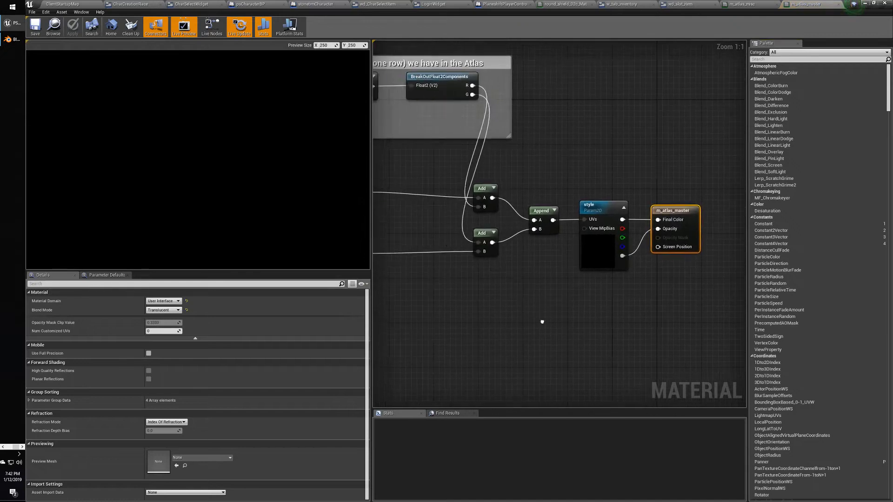
pyautogui.moveTo(664, 320); pyautogui.dragTo(734, 343, button='right')
pyautogui.moveTo(623, 355); pyautogui.dragTo(812, 334, button='right')
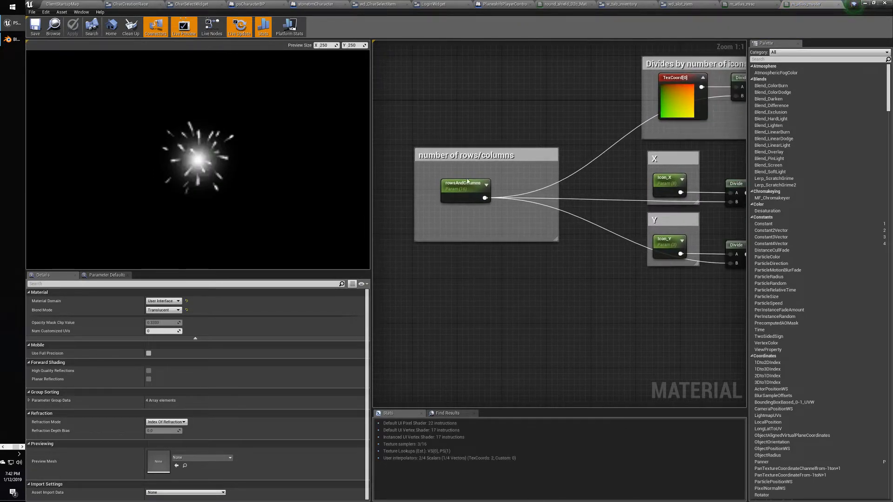
pyautogui.moveTo(643, 308); pyautogui.dragTo(384, 318, button='right')
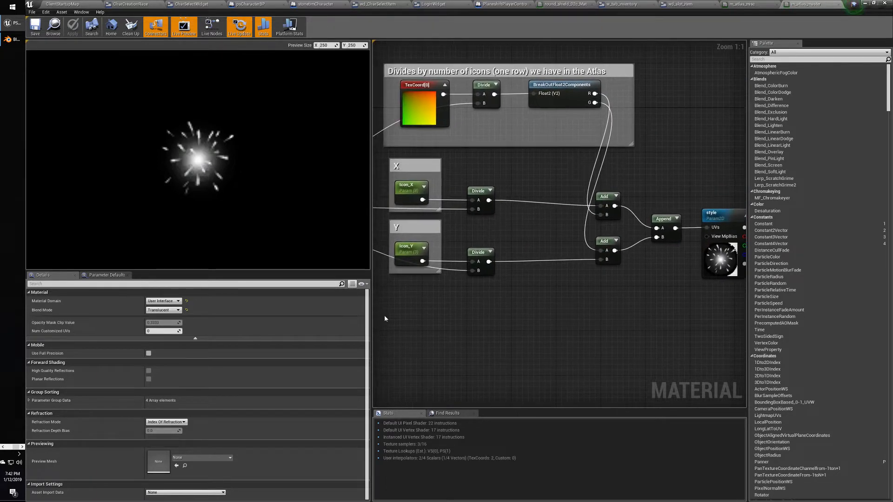
# Inspect the X and Y comment groups and the rowsAndColumns parameters dividing TexCoord.
pyautogui.click(418, 228)
pyautogui.click(423, 166)
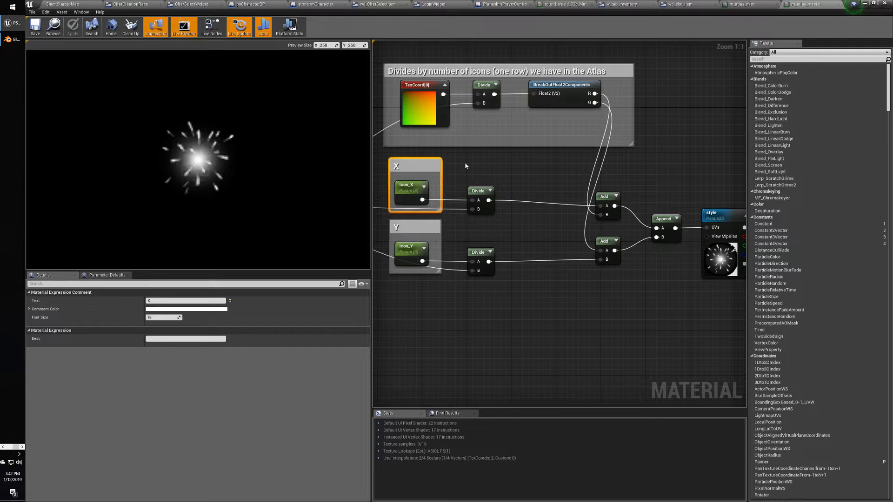
pyautogui.click(465, 166)
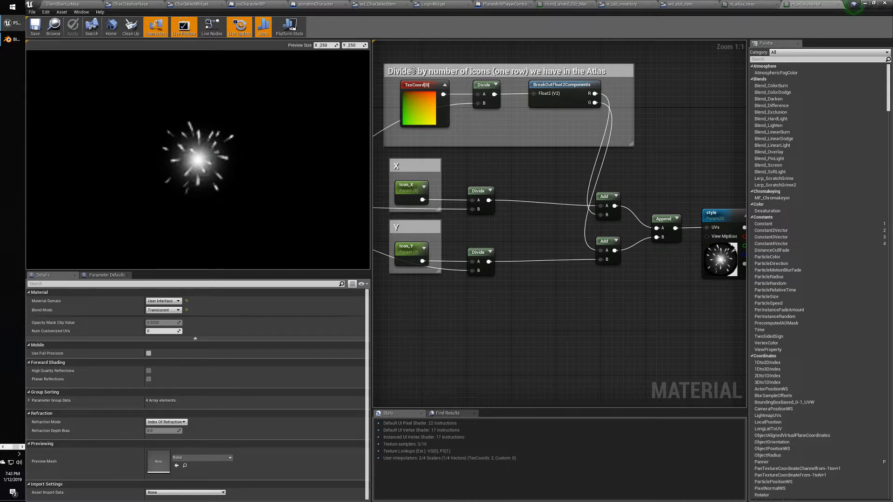
pyautogui.moveTo(470, 154); pyautogui.dragTo(666, 153, button='right')
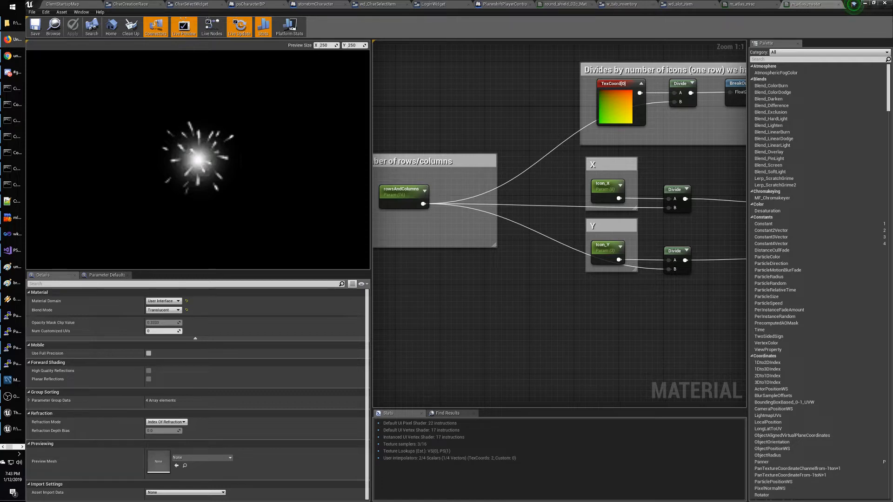
pyautogui.moveTo(461, 127); pyautogui.dragTo(488, 147, button='right')
pyautogui.click(764, 6)
pyautogui.click(807, 5)
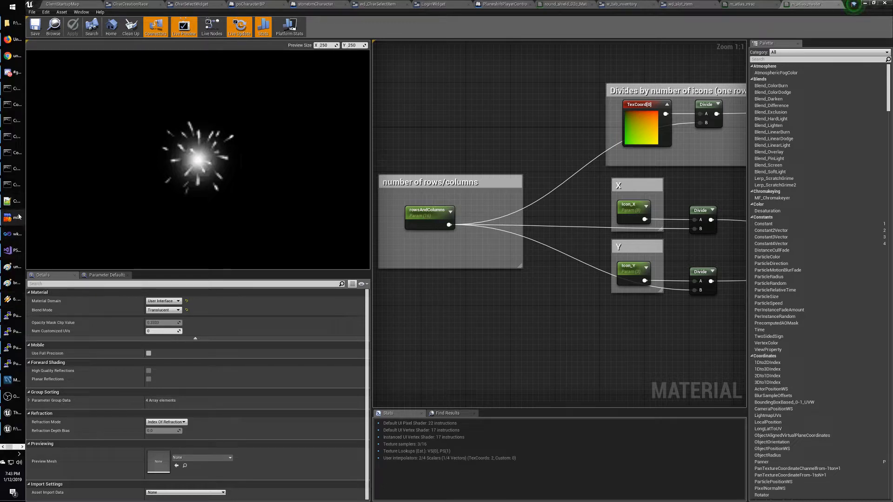
pyautogui.moveTo(15, 273)
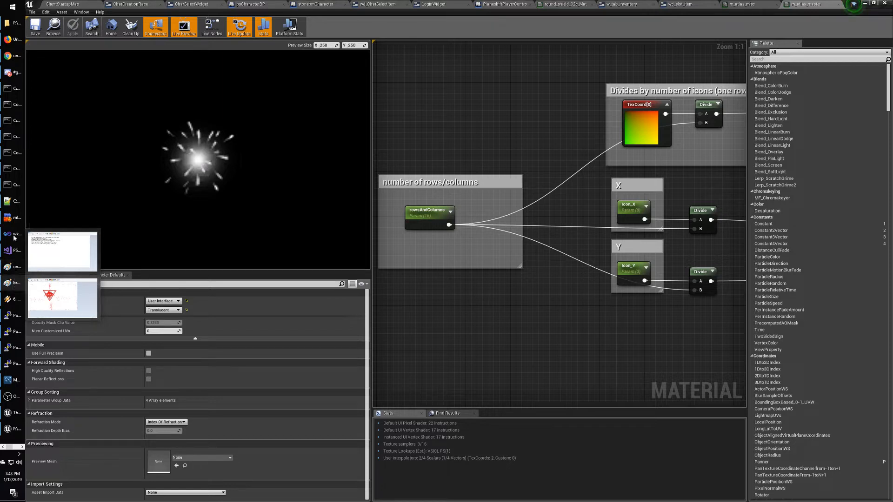
# Search Google for 'unrealengine material blend two textures' and open the Unreal Engine 4 - Blending Textures video.
pyautogui.click(14, 55)
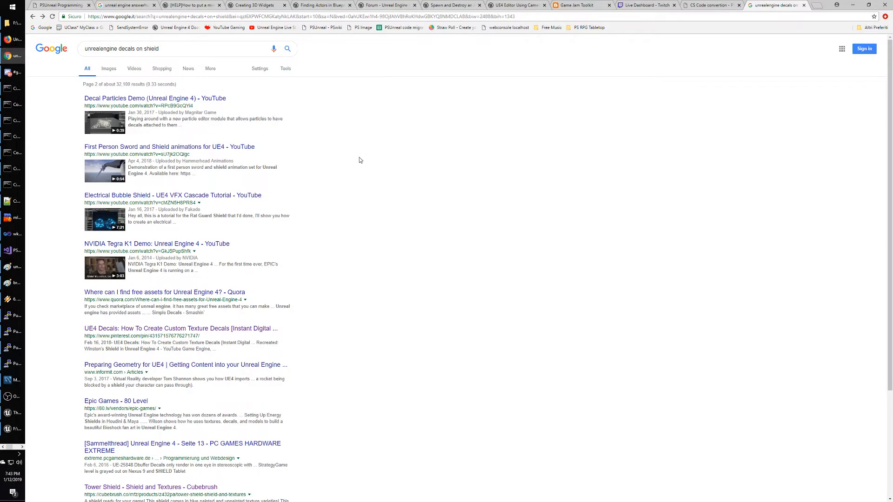
pyautogui.click(175, 50)
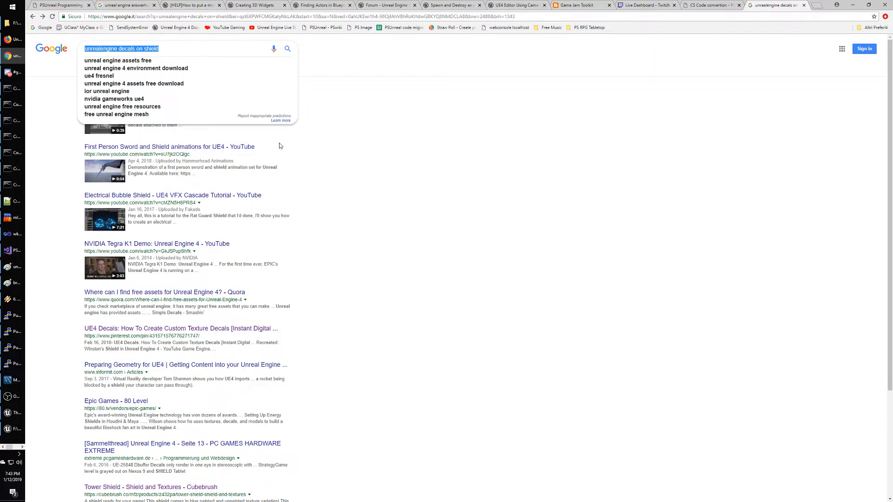
pyautogui.write('unrealengine ')
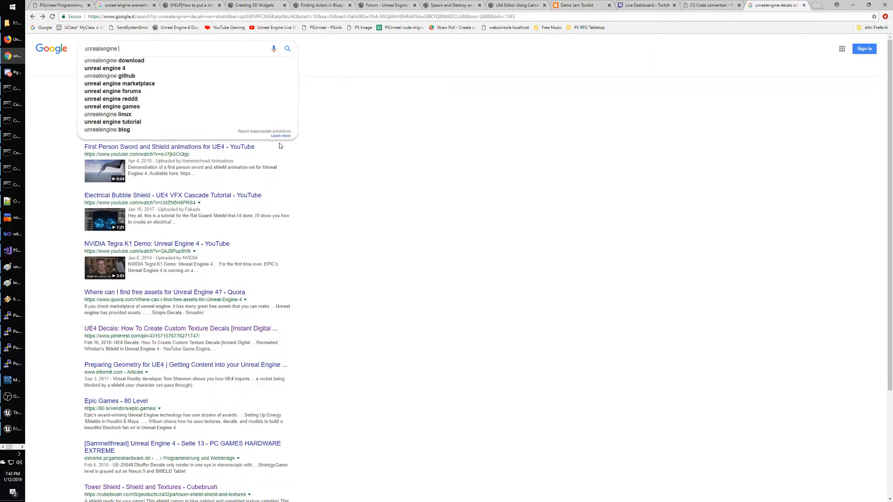
pyautogui.write('blend ')
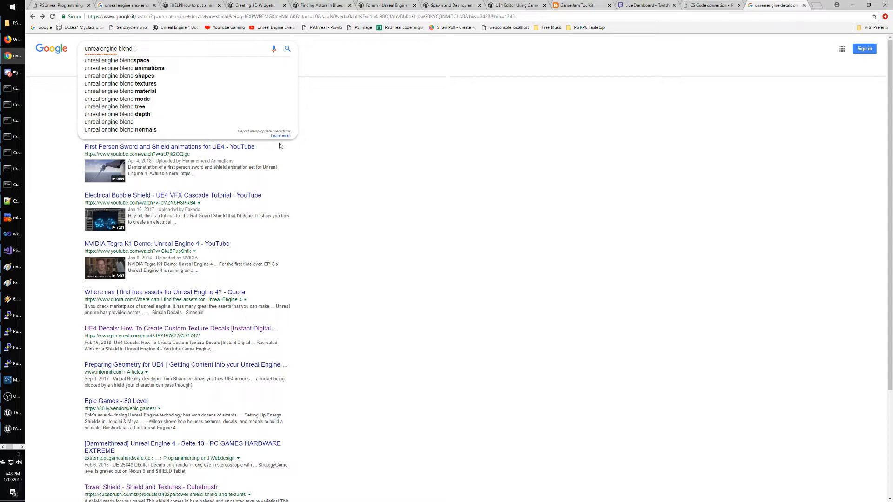
pyautogui.write('two tre')
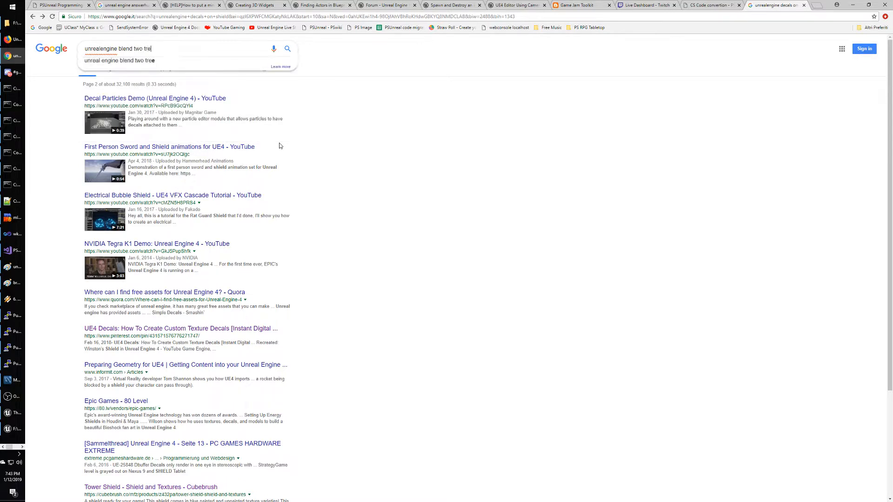
pyautogui.hotkey('ctrl', 'shift', 'Left')
pyautogui.hotkey('ctrl', 'shift', 'Left')
pyautogui.hotkey('ctrl', 'shift', 'Left')
pyautogui.write('material blend ')
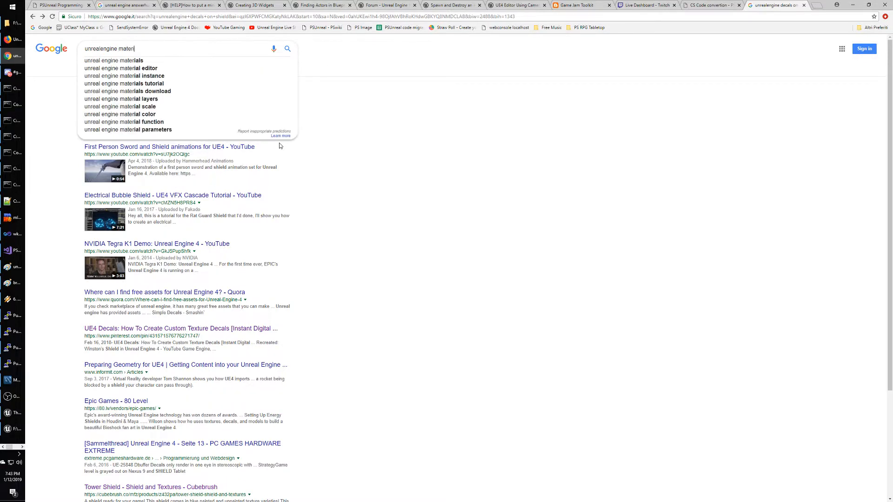
pyautogui.write('two textures')
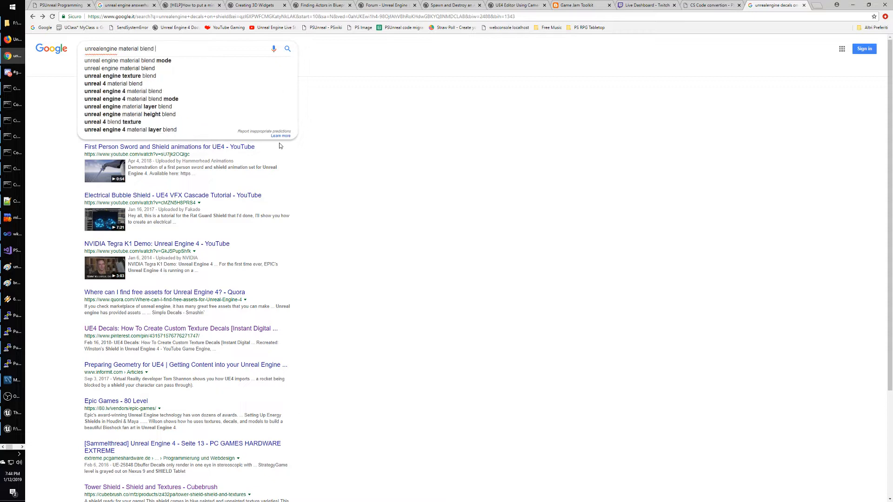
pyautogui.press('Return')
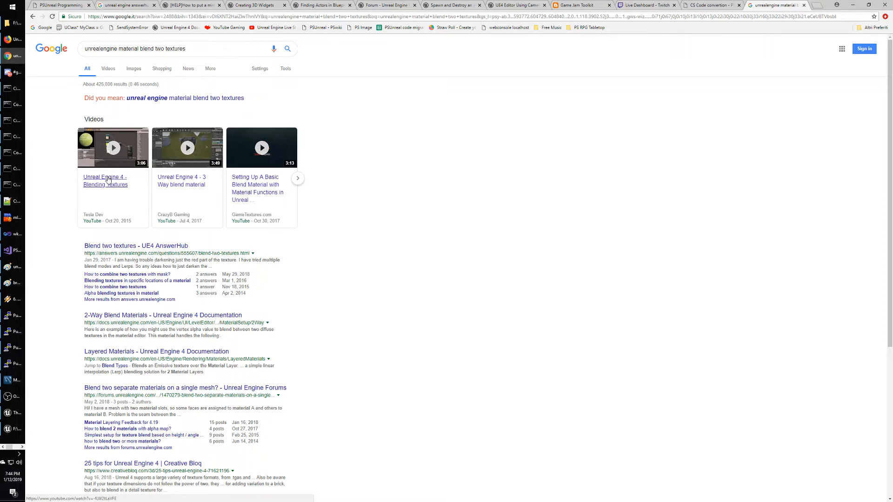
pyautogui.click(108, 180)
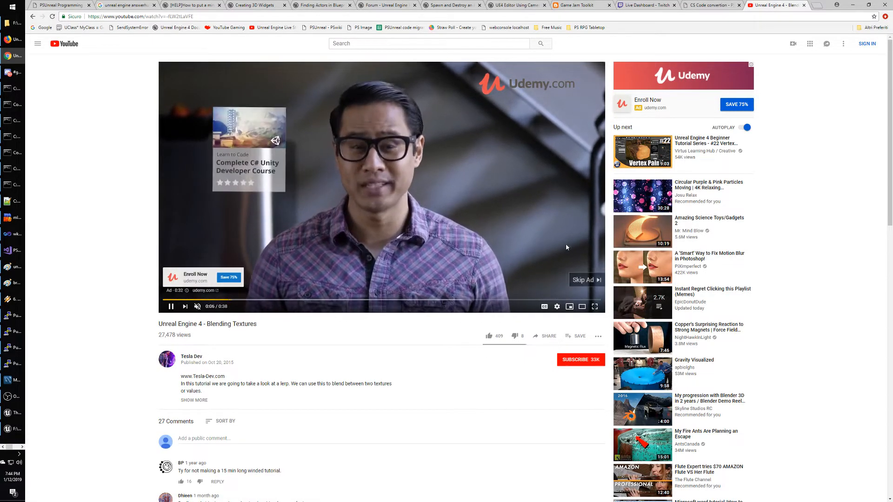
# Skip the ad and jump through the tutorial fullscreen, pausing at 0:48 on the Lerp node.
pyautogui.click(585, 280)
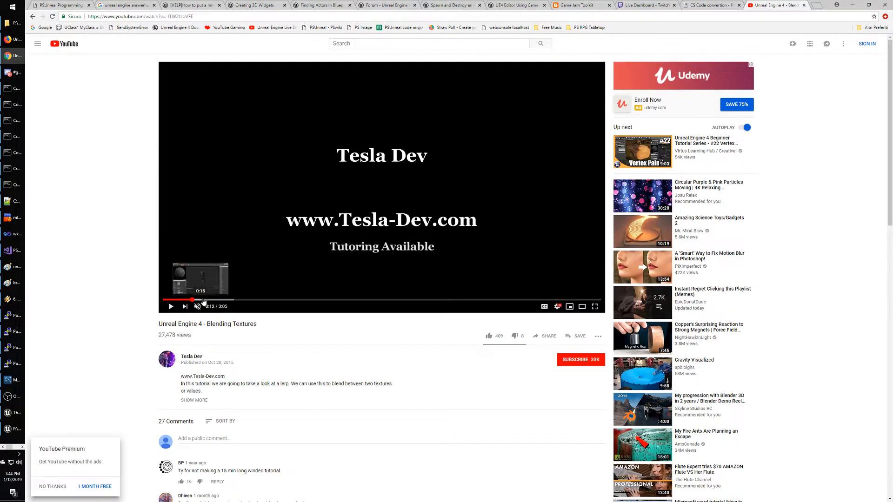
pyautogui.click(193, 300)
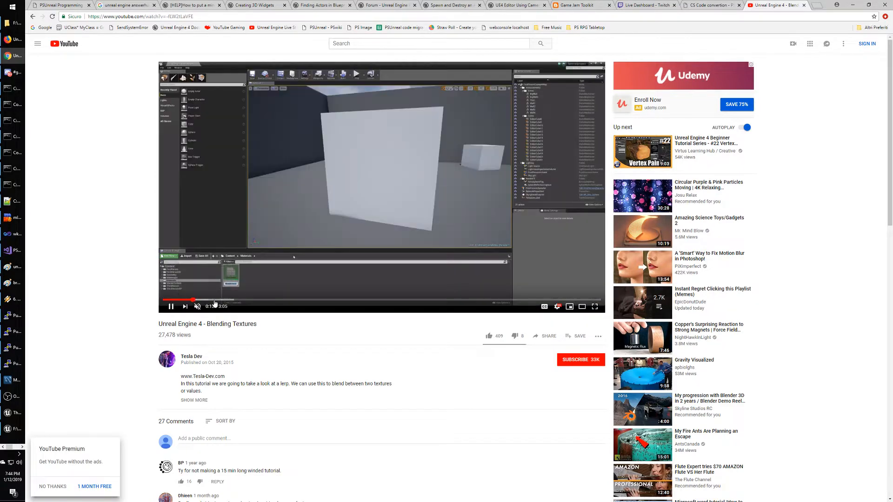
pyautogui.click(225, 300)
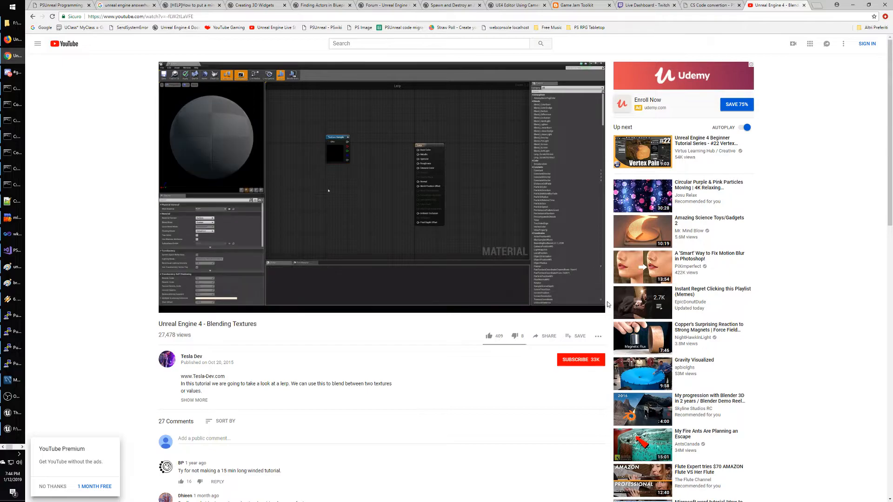
pyautogui.click(597, 308)
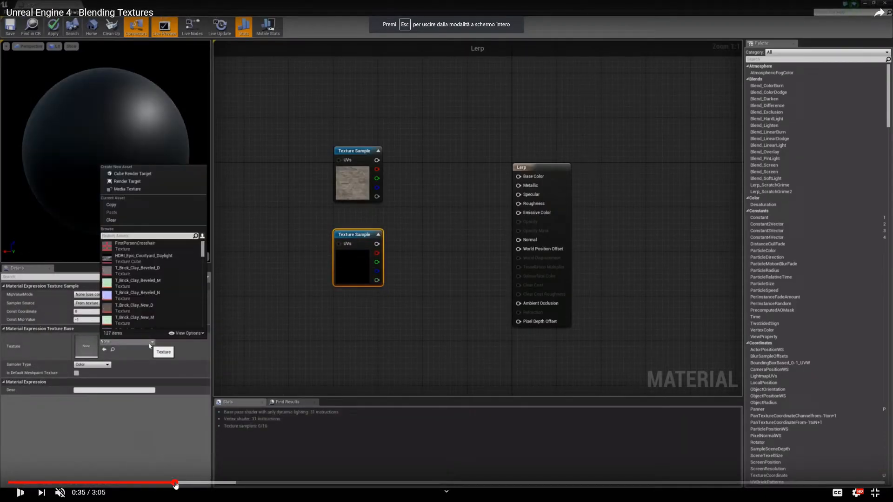
pyautogui.click(176, 483)
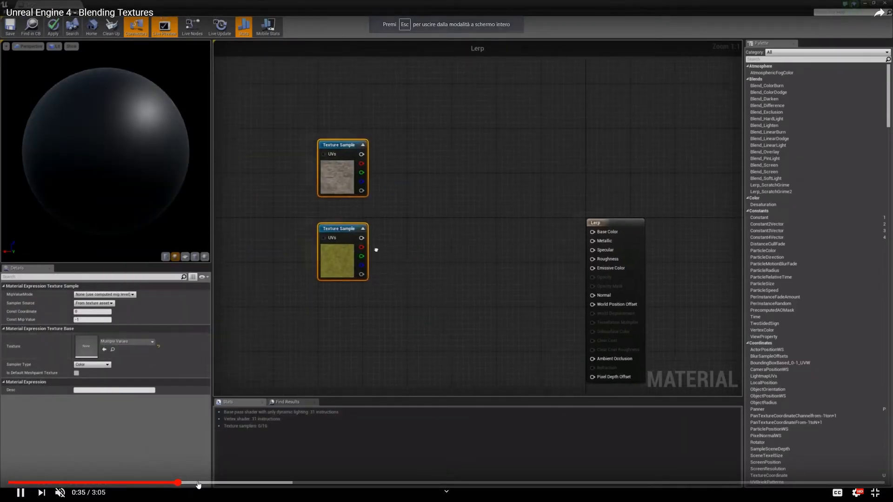
pyautogui.click(199, 483)
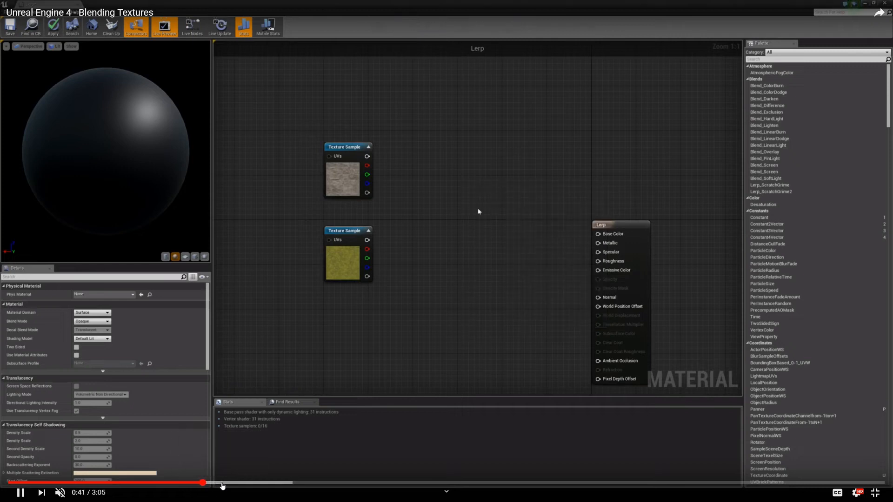
pyautogui.click(224, 483)
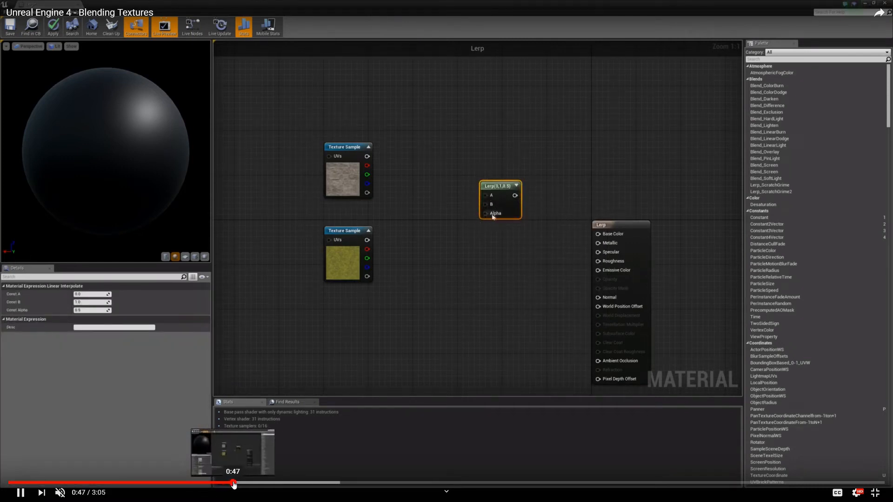
pyautogui.click(509, 270)
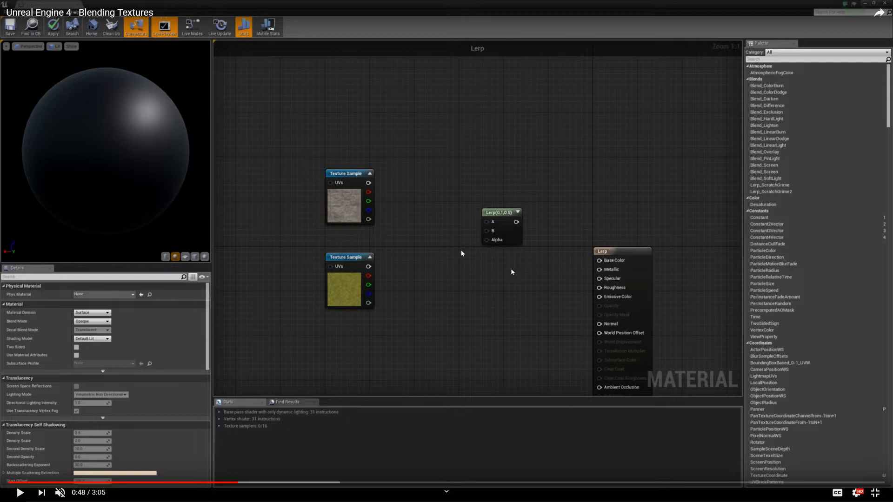
pyautogui.hotkey('alt', 'Tab')
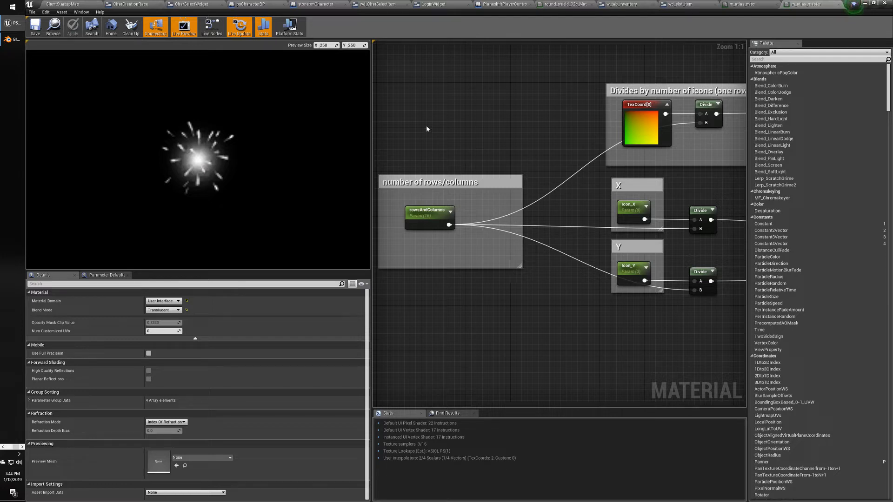
# Bring up the ThirdPerson420 project editor from the taskbar.
pyautogui.click(1, 449)
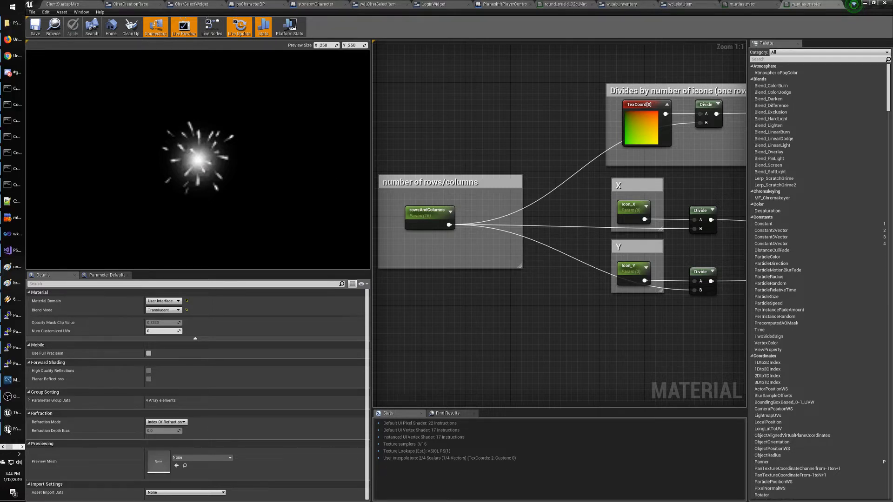
pyautogui.click(14, 431)
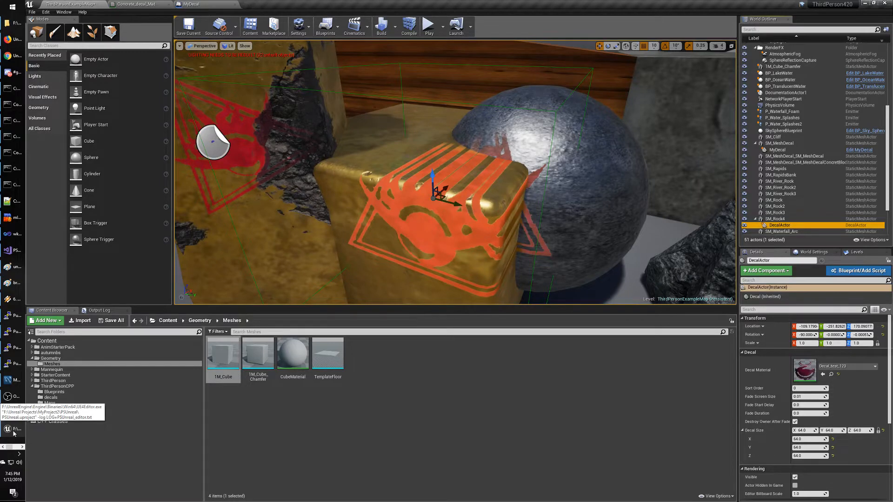
pyautogui.click(13, 431)
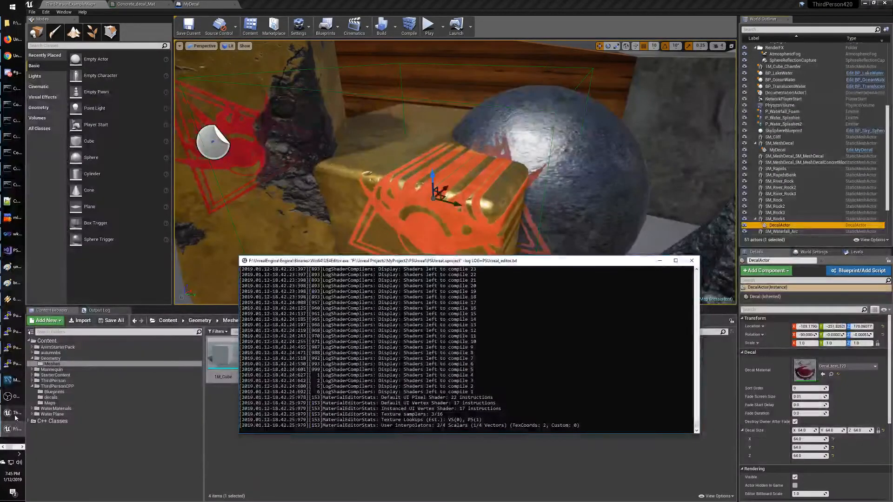
pyautogui.click(15, 416)
# Inspect the 1M_Cube, 1M_Cube_Chamfer, CubeMaterial and TemplateFloor assets in Geometry/Meshes.
pyautogui.click(478, 379)
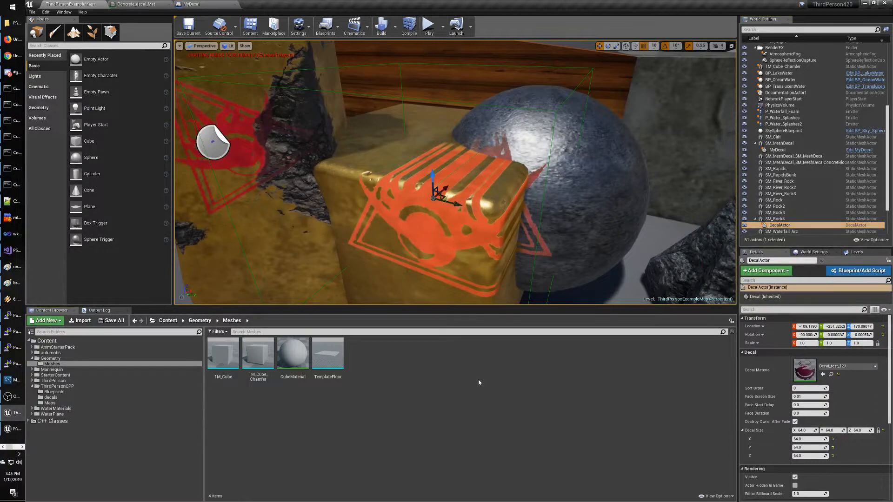
pyautogui.click(290, 363)
pyautogui.click(258, 353)
pyautogui.click(328, 353)
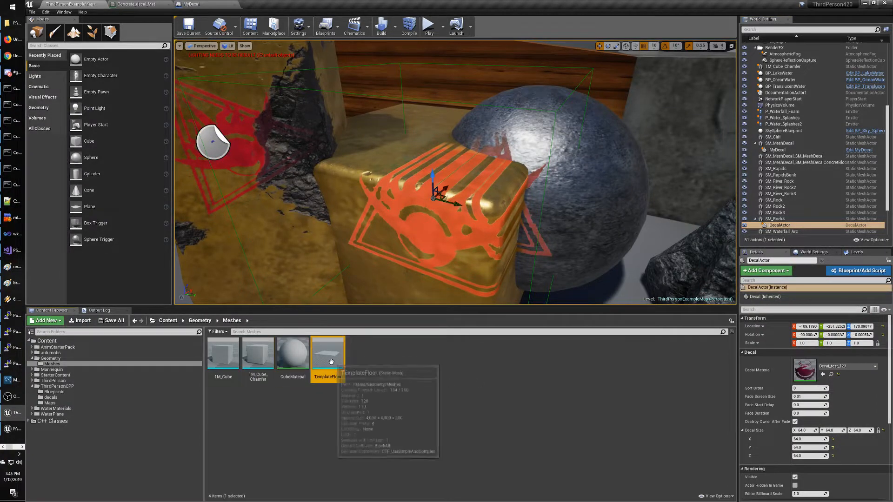
pyautogui.click(386, 370)
pyautogui.click(326, 361)
pyautogui.click(295, 361)
pyautogui.click(259, 358)
pyautogui.click(221, 357)
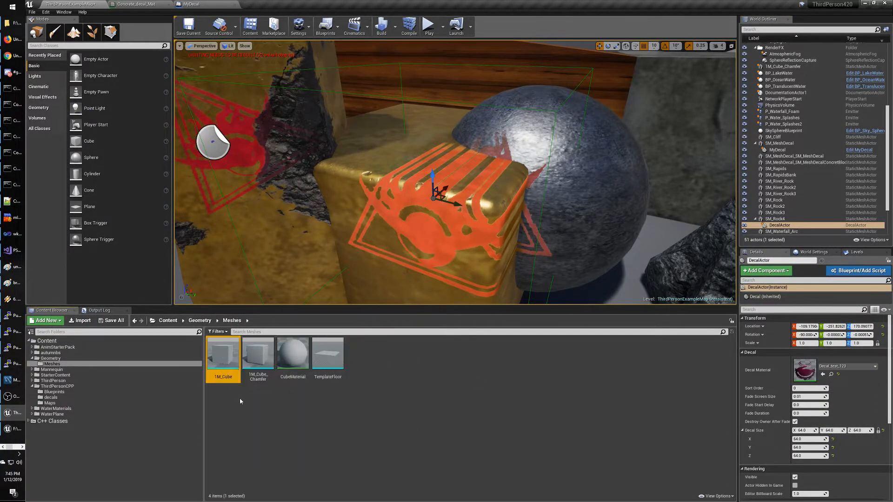
pyautogui.click(239, 398)
pyautogui.click(221, 357)
pyautogui.click(292, 356)
pyautogui.click(327, 356)
pyautogui.click(391, 372)
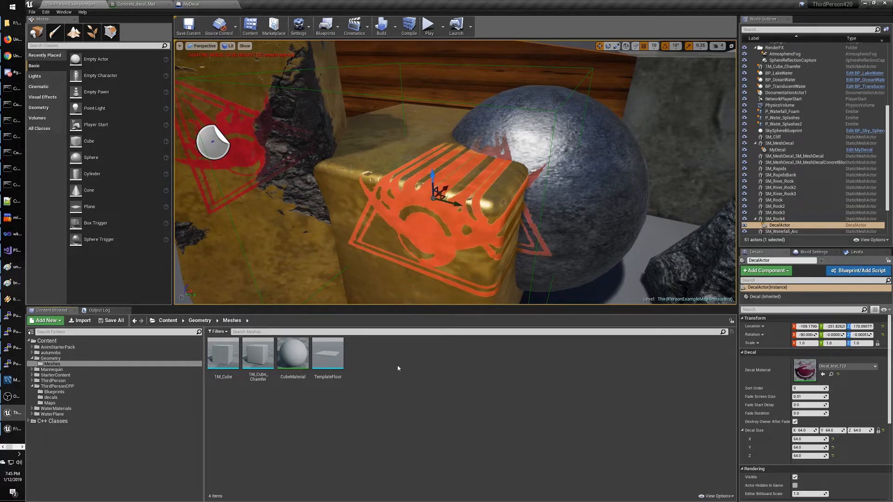
# Reopen the Geometry > Meshes folder in the Content Browser.
pyautogui.click(53, 365)
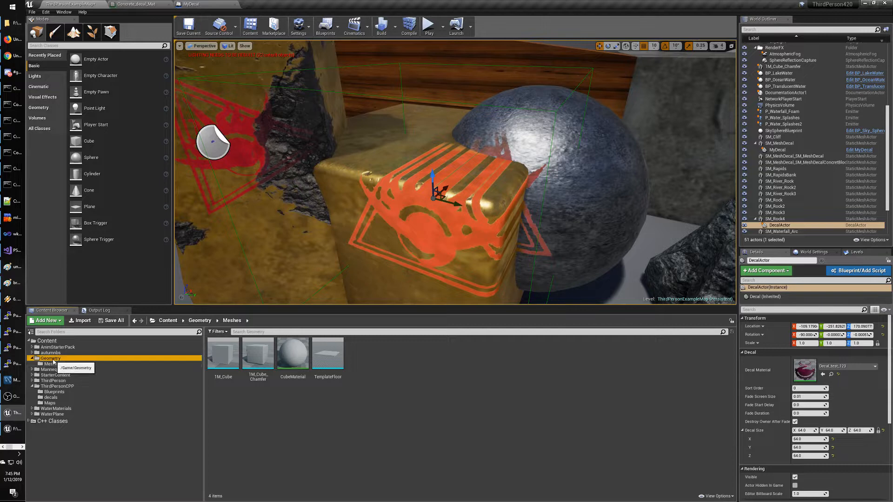
pyautogui.click(374, 439)
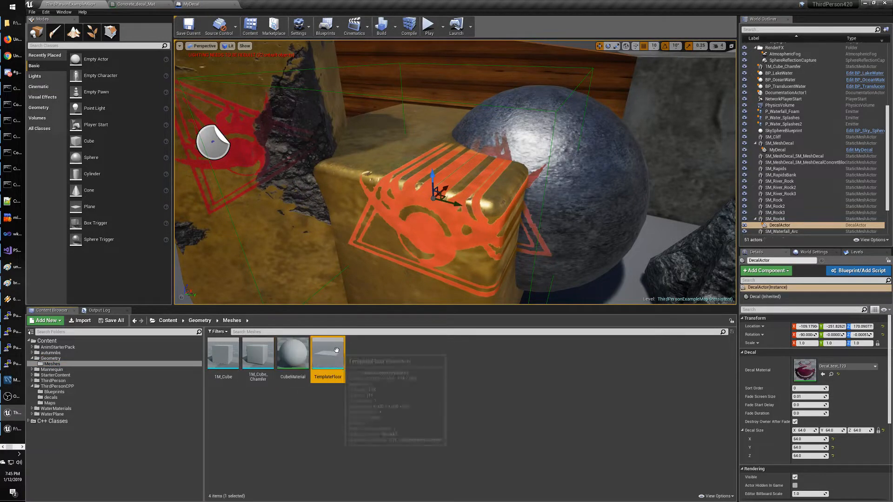
pyautogui.click(51, 359)
pyautogui.click(57, 364)
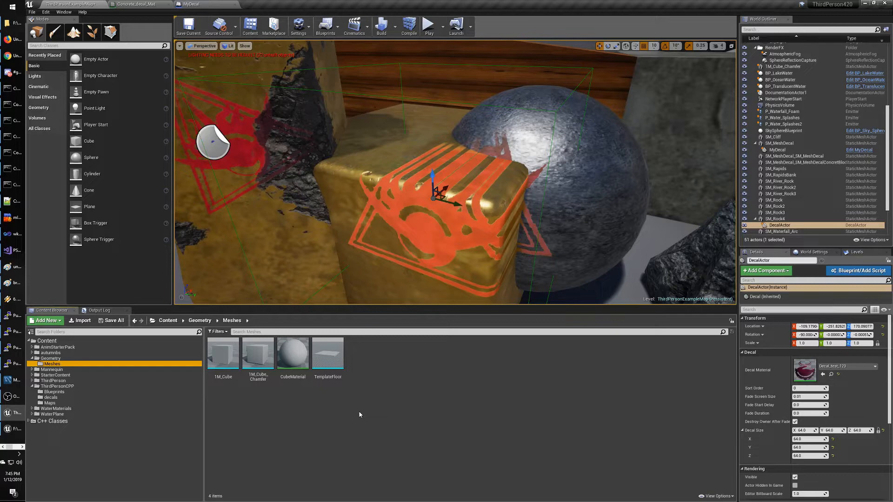
pyautogui.click(22, 447)
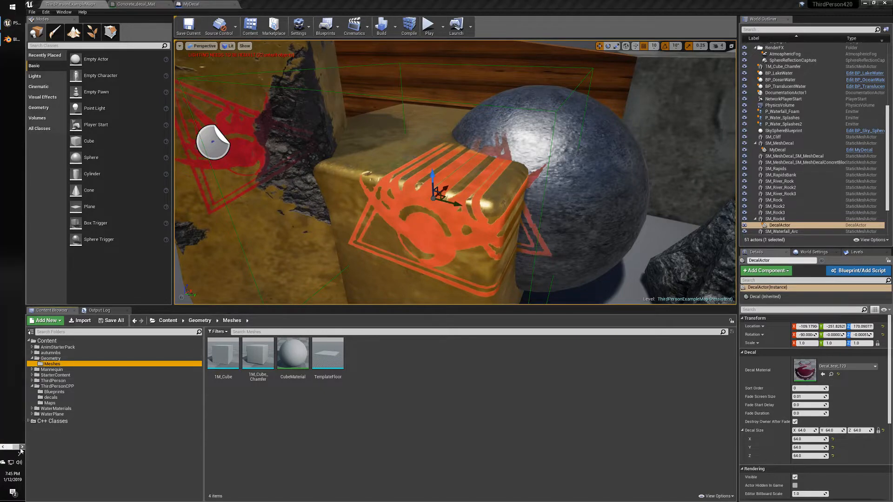
# In the PSUnreal editor, close the m_atlas_master material and return to ClientStartupMap.
pyautogui.click(14, 23)
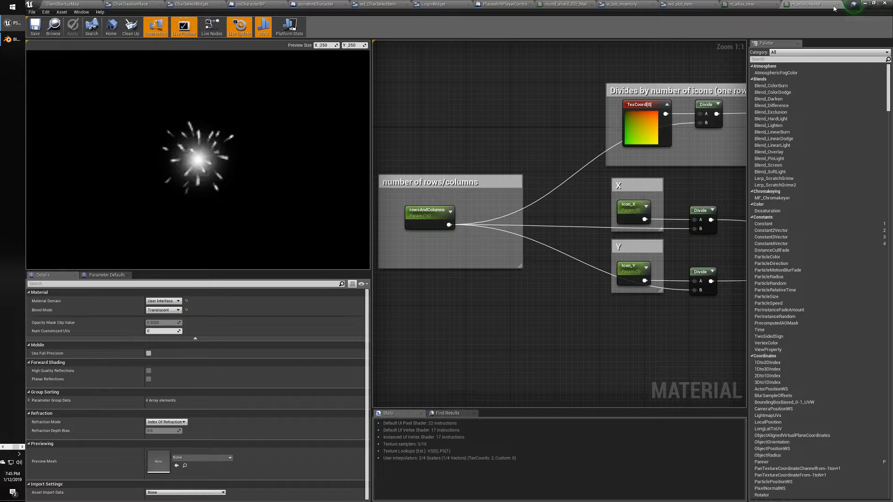
pyautogui.click(835, 5)
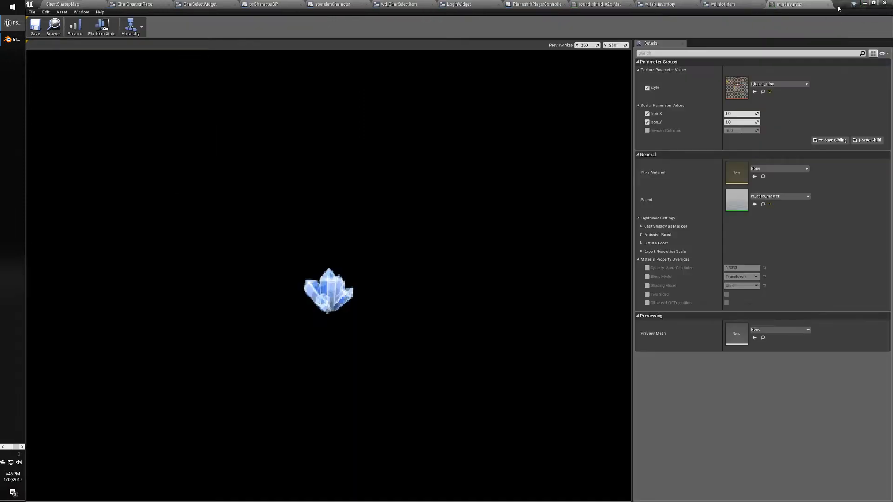
pyautogui.click(70, 4)
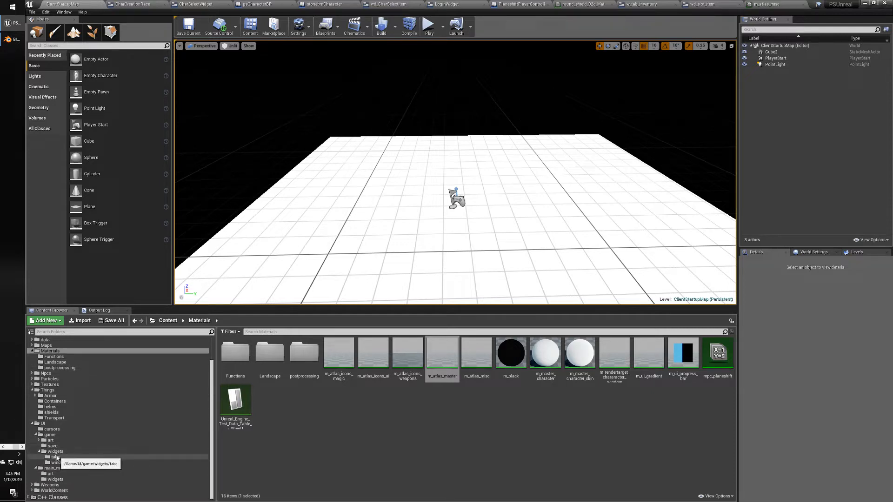
# Browse via UI and Materials to the Things > shields folder's 41 assets.
pyautogui.click(46, 424)
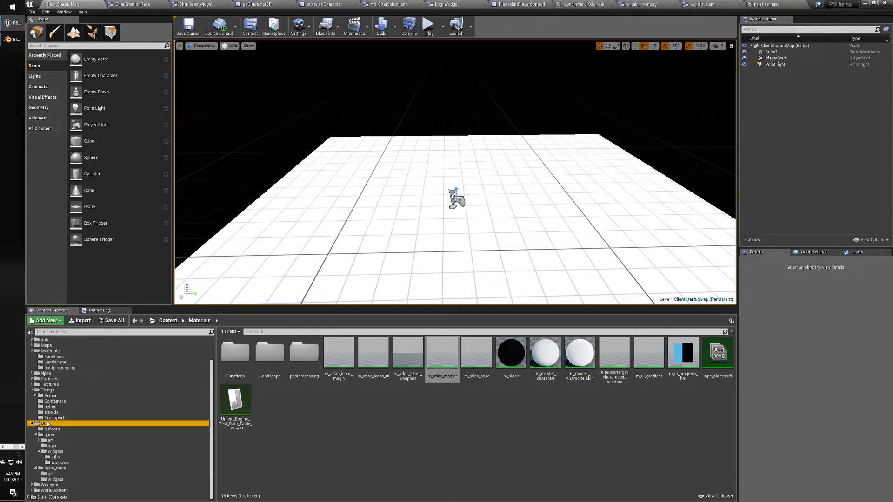
pyautogui.click(50, 351)
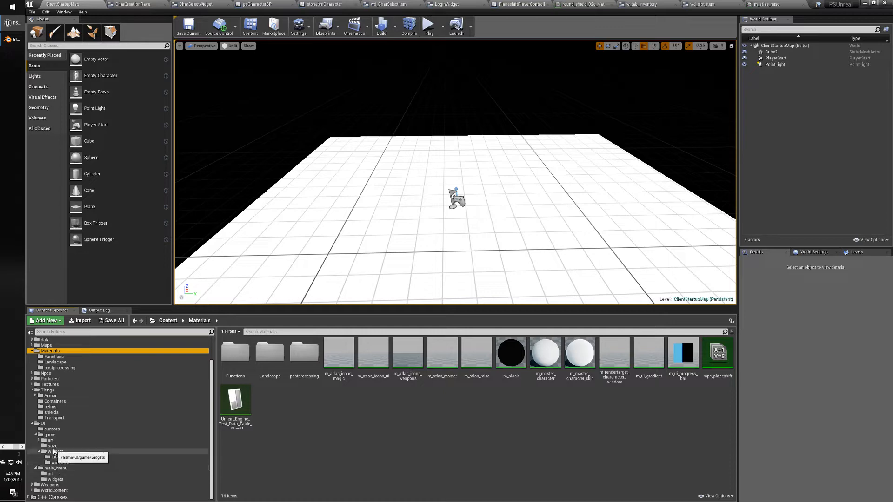
pyautogui.click(49, 391)
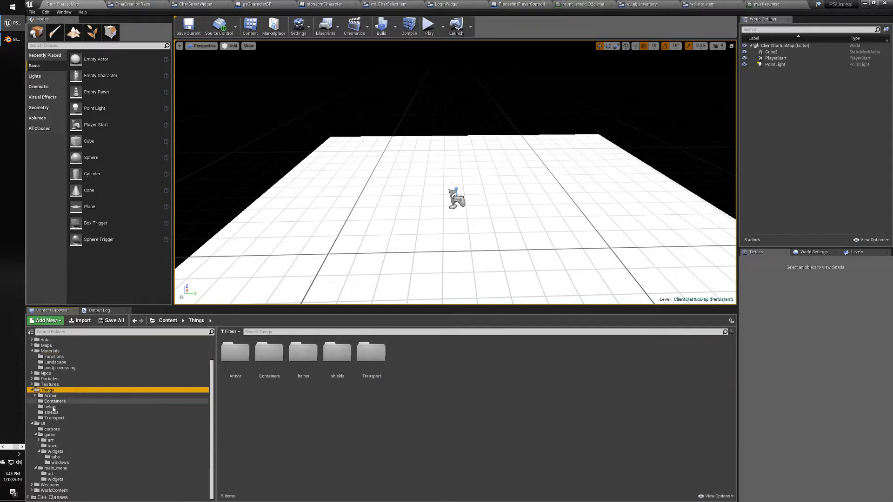
pyautogui.click(51, 412)
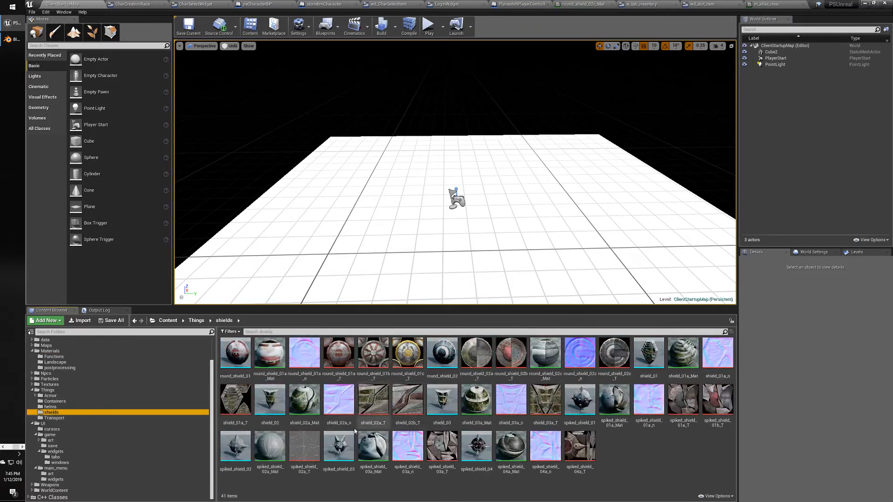
# Open round_shield_01a_Mat and rearrange the colour, normal-map and result nodes.
pyautogui.click(278, 357)
pyautogui.doubleClick(278, 357)
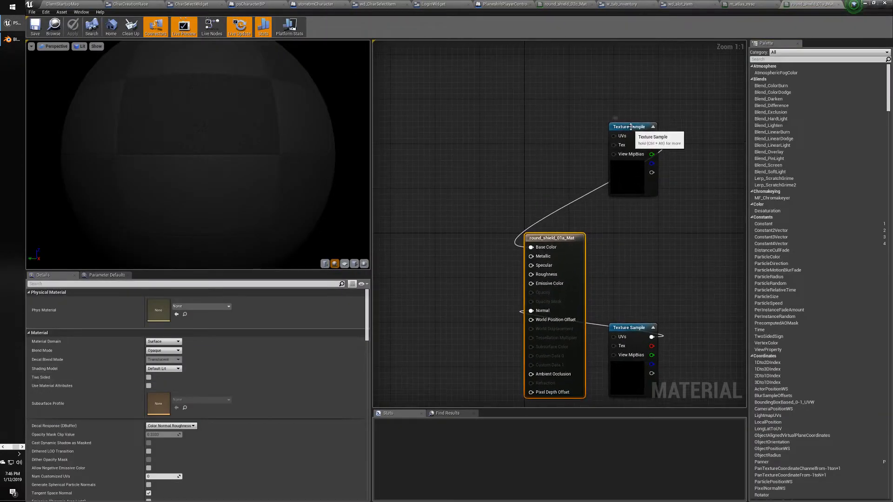
pyautogui.moveTo(635, 128); pyautogui.dragTo(428, 210)
pyautogui.moveTo(427, 210); pyautogui.dragTo(484, 161, button='right')
pyautogui.moveTo(686, 281); pyautogui.dragTo(484, 256)
pyautogui.moveTo(548, 237); pyautogui.dragTo(510, 273, button='right')
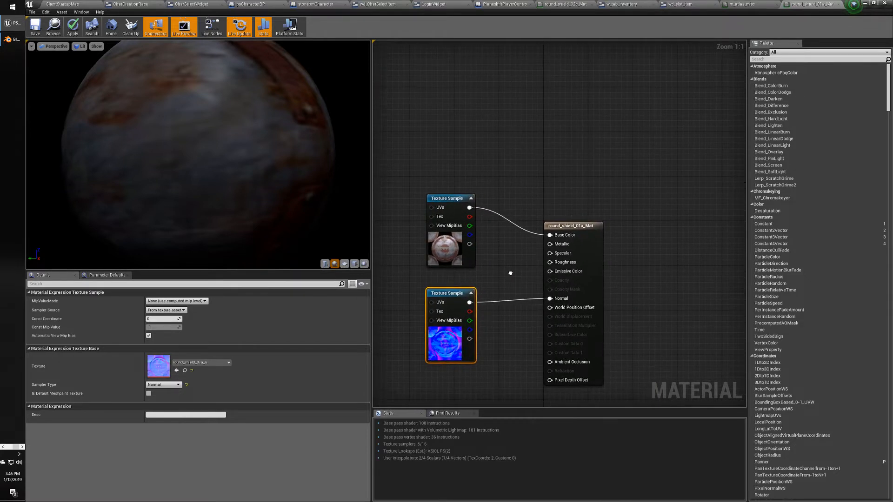
pyautogui.moveTo(507, 184); pyautogui.dragTo(535, 179, button='right')
pyautogui.moveTo(590, 217); pyautogui.dragTo(661, 217)
pyautogui.moveTo(542, 190); pyautogui.dragTo(518, 201, button='right')
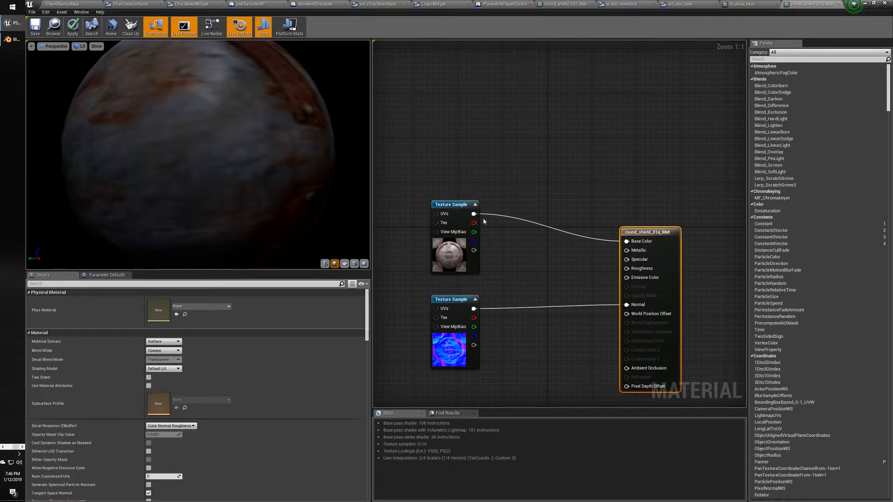
# Copy and paste the shield colour Texture Sample, placing the duplicate above the original.
pyautogui.moveTo(422, 172); pyautogui.dragTo(520, 251)
pyautogui.click(450, 173)
pyautogui.click(520, 251)
pyautogui.click(443, 200)
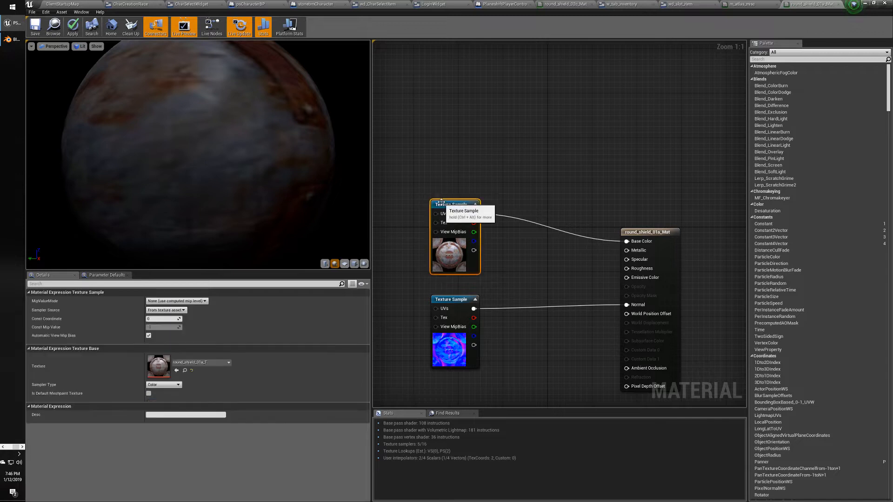
pyautogui.hotkey('ctrl', 'c')
pyautogui.hotkey('ctrl', 'v')
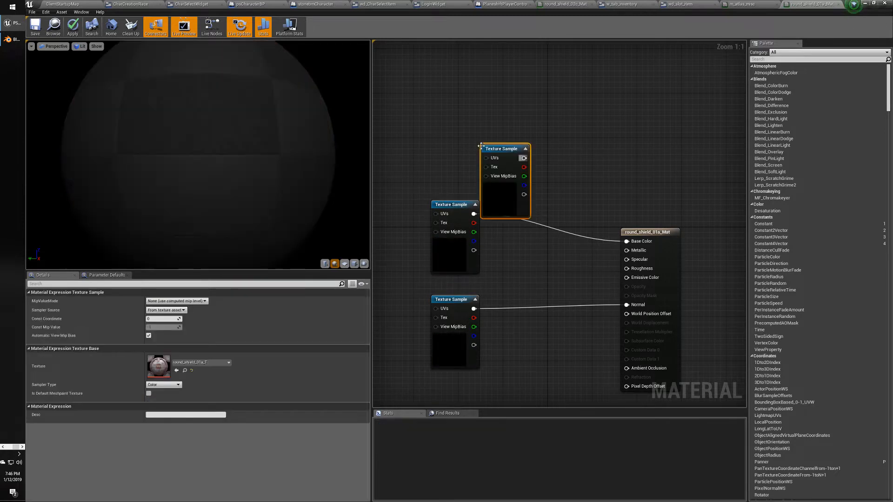
pyautogui.moveTo(499, 149); pyautogui.dragTo(449, 125)
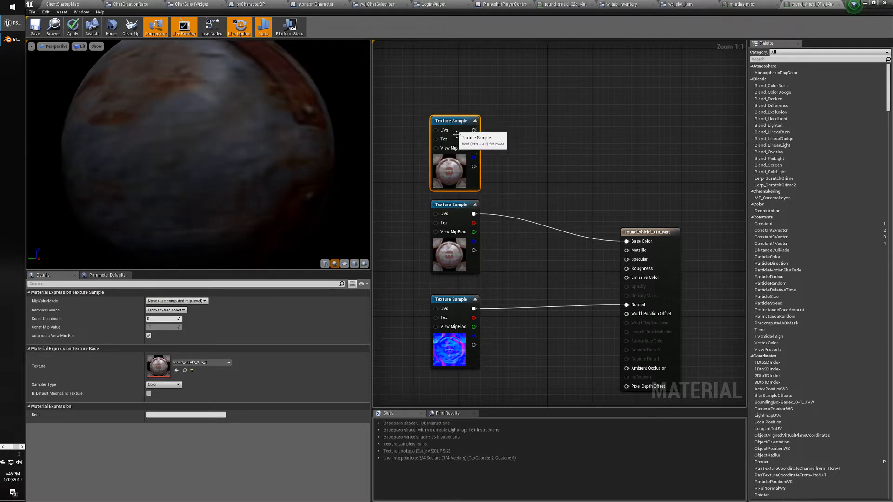
# Keep round_shield_01a_T on the duplicate and compare it with the original node.
pyautogui.click(191, 363)
pyautogui.click(190, 363)
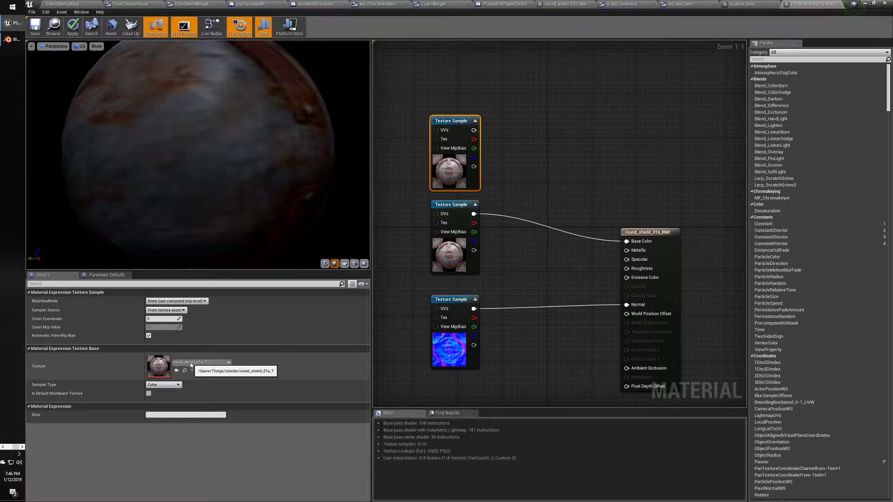
pyautogui.click(418, 163)
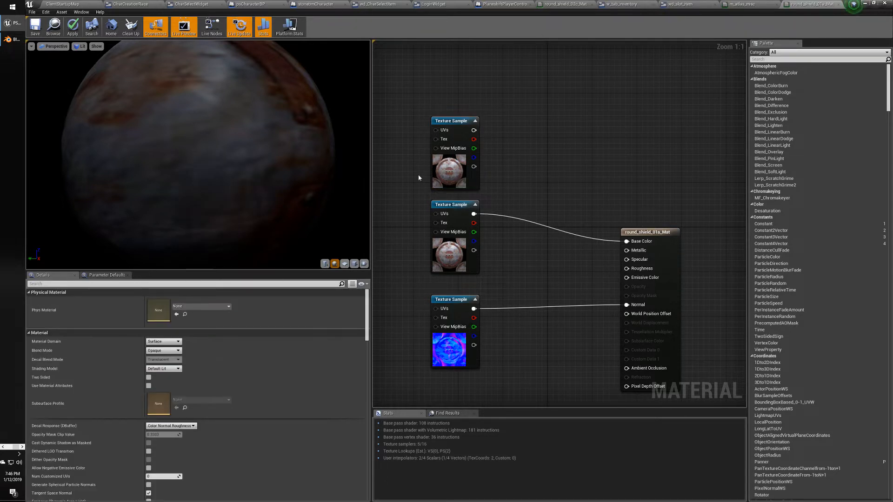
pyautogui.click(447, 120)
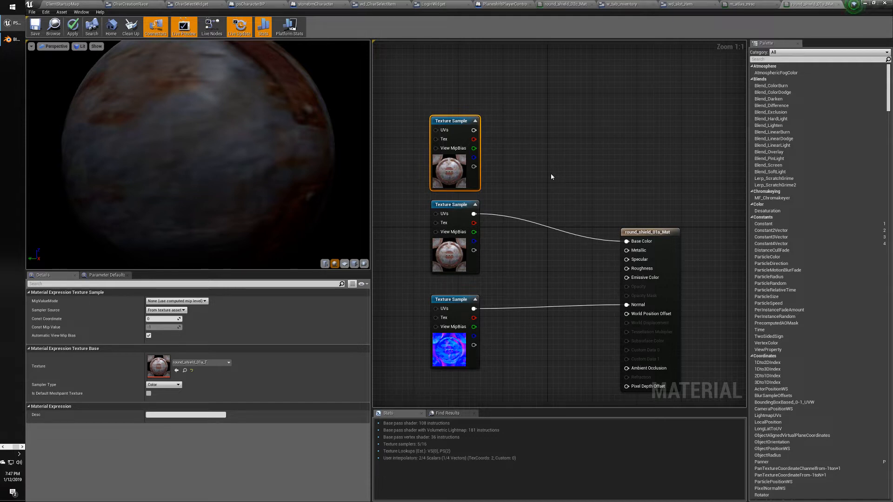
pyautogui.click(469, 218)
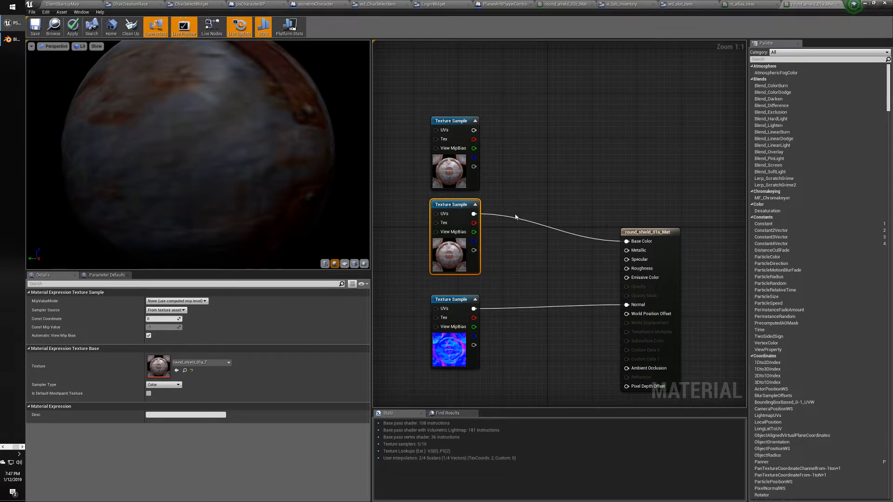
pyautogui.moveTo(506, 208); pyautogui.dragTo(505, 197, button='right')
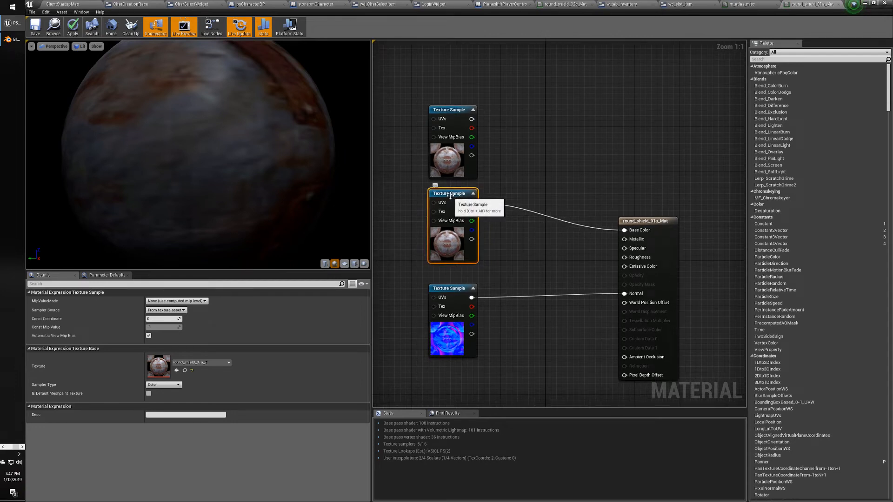
# Nudge the duplicate texture node higher and preview the shield material on a flat plane.
pyautogui.click(445, 108)
pyautogui.moveTo(445, 109); pyautogui.dragTo(445, 92)
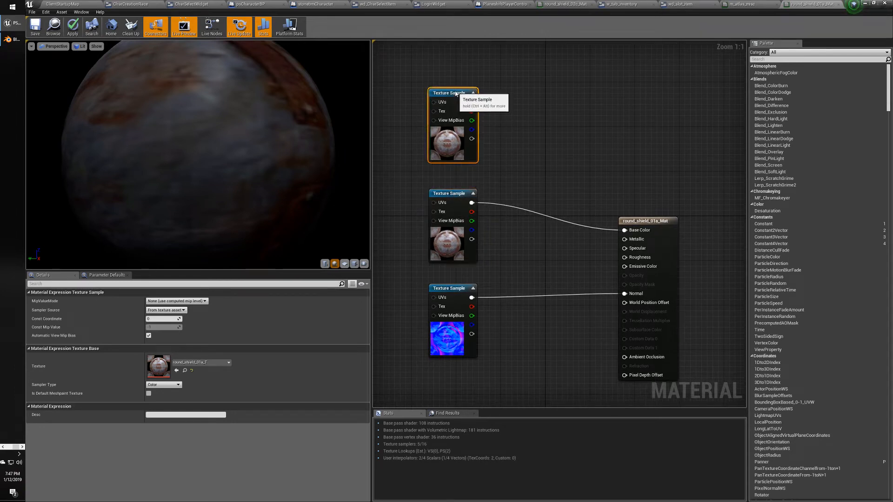
pyautogui.click(449, 196)
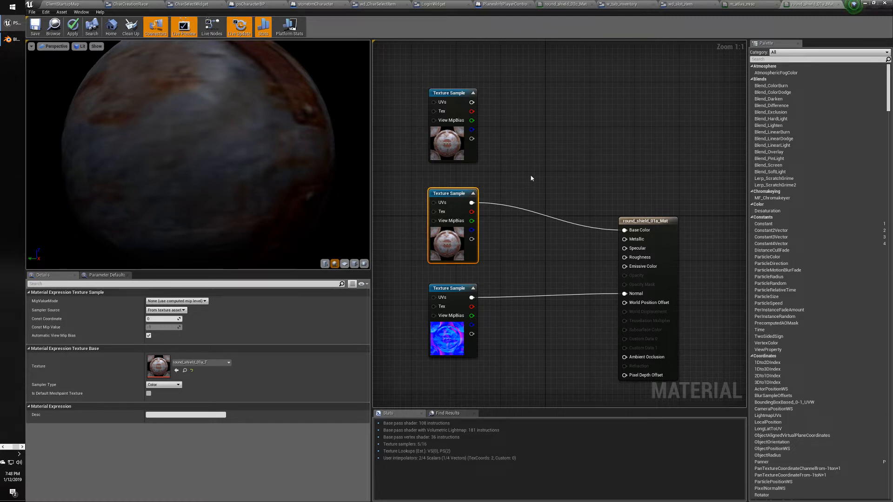
pyautogui.click(354, 264)
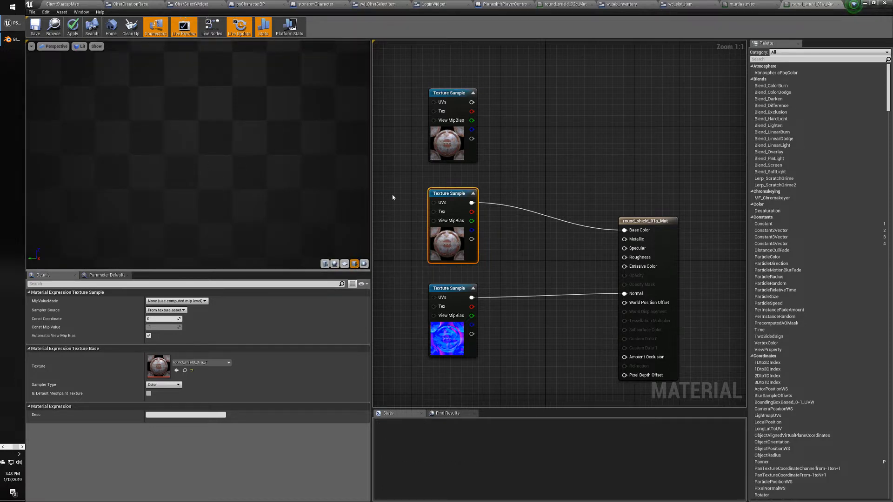
pyautogui.moveTo(228, 172)
pyautogui.mouseDown(button='right')
pyautogui.moveTo(228, 151)
pyautogui.moveTo(228, 204)
pyautogui.moveTo(228, 172)
pyautogui.mouseUp(button='right')
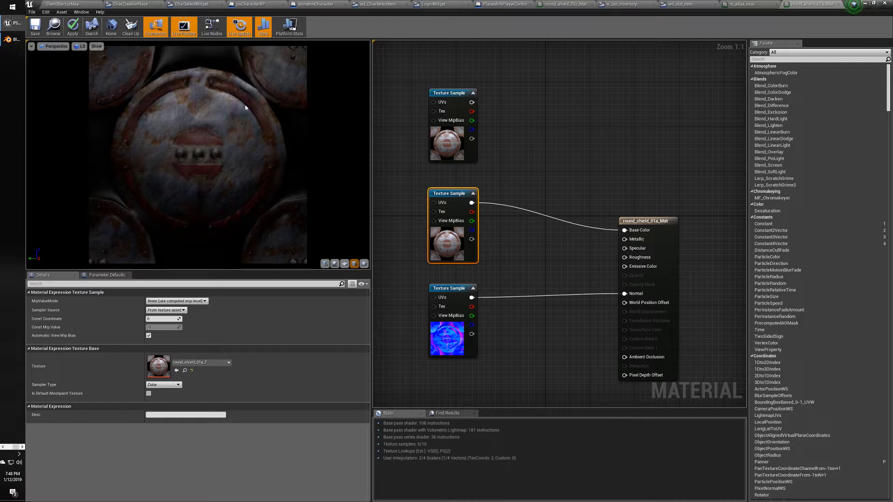
pyautogui.click(62, 4)
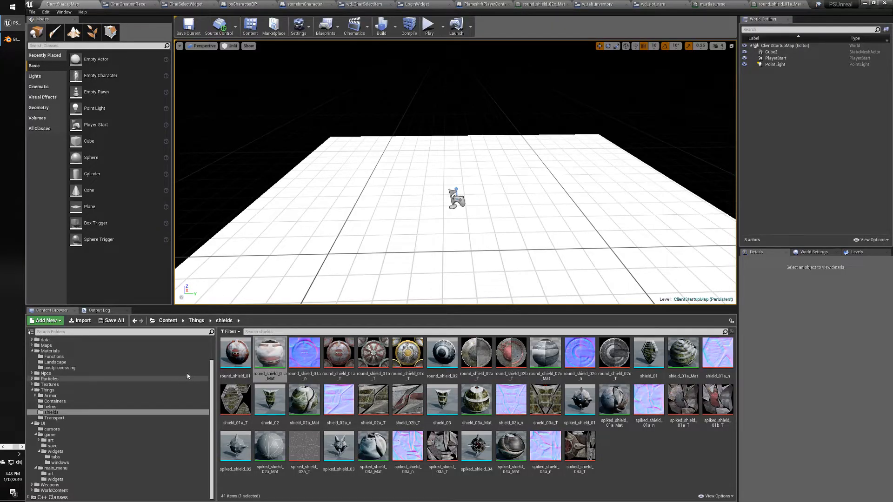
# Collapse Things, expand Textures, and browse its Landscape, Icons and generic_particle_fx_textures subfolders.
pyautogui.click(49, 384)
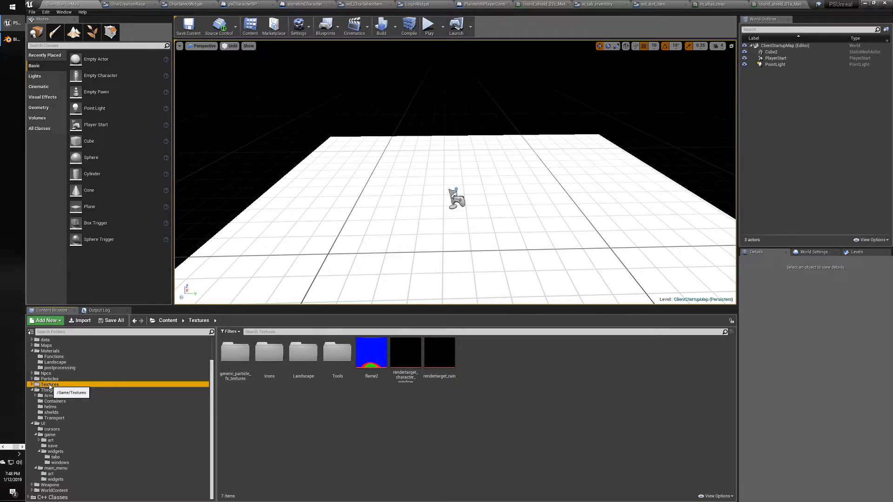
pyautogui.click(32, 390)
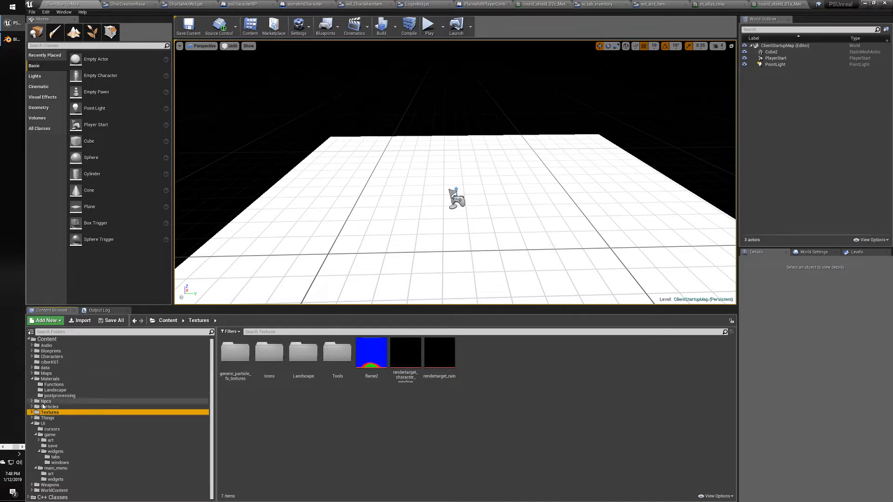
pyautogui.click(31, 413)
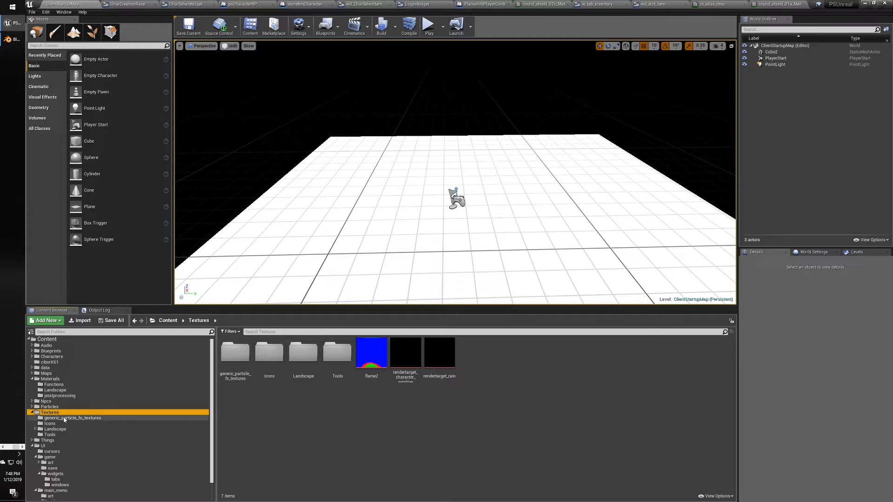
pyautogui.click(54, 429)
pyautogui.click(52, 424)
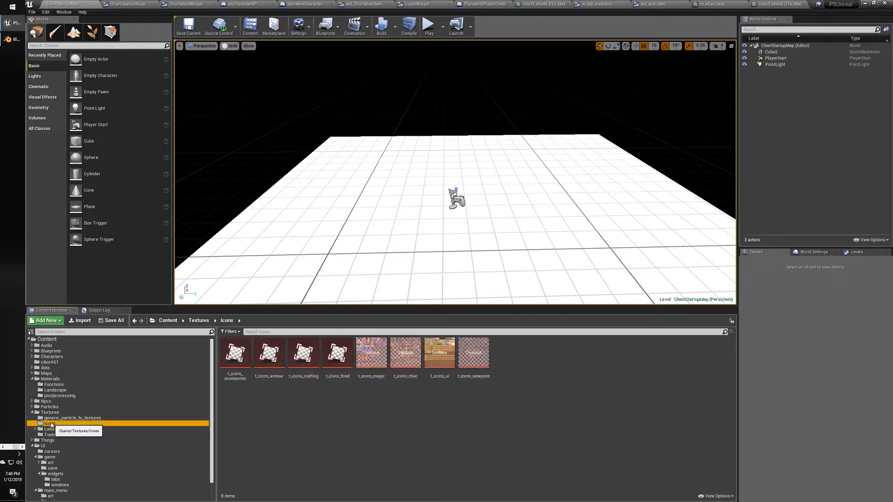
pyautogui.click(50, 412)
pyautogui.click(55, 418)
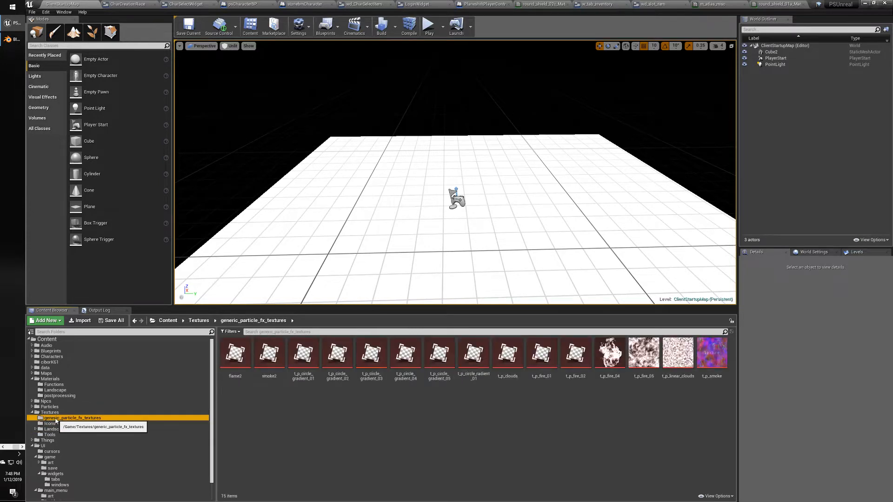
pyautogui.click(54, 413)
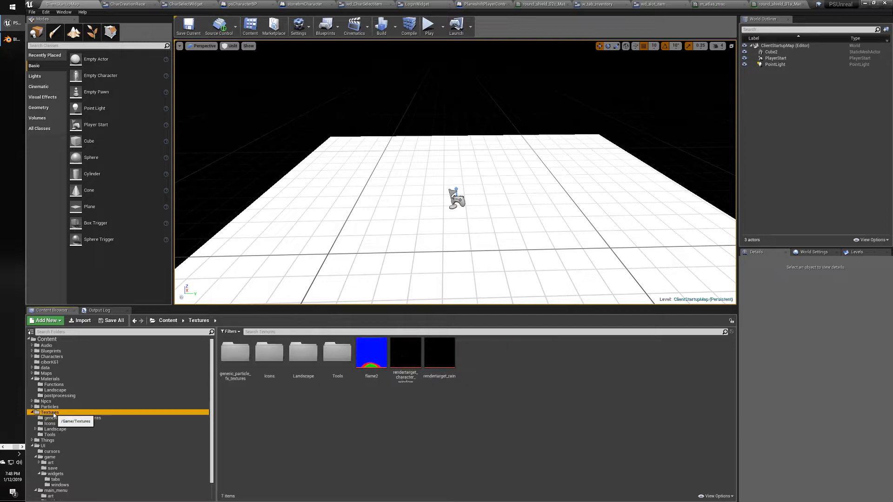
pyautogui.scroll(-2, 60, 405)
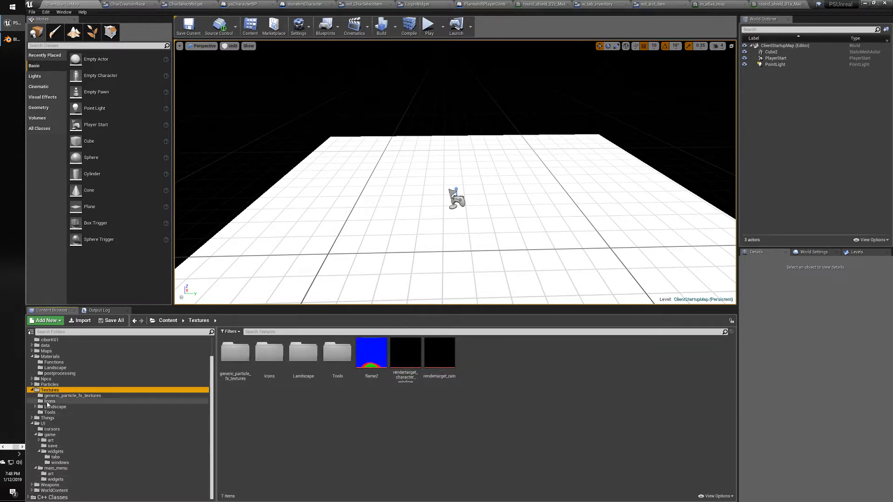
pyautogui.scroll(2, 60, 404)
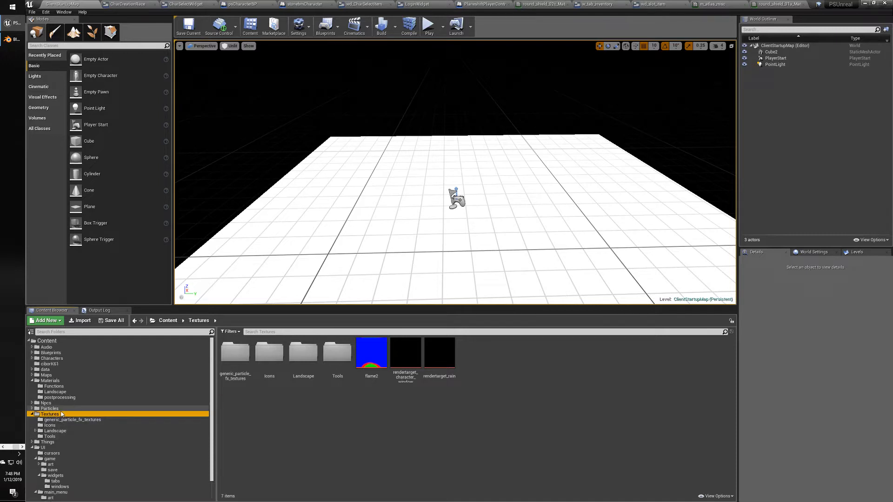
# Add a new empty 'decals' folder under Textures and open it.
pyautogui.rightClick(308, 411)
pyautogui.click(327, 215)
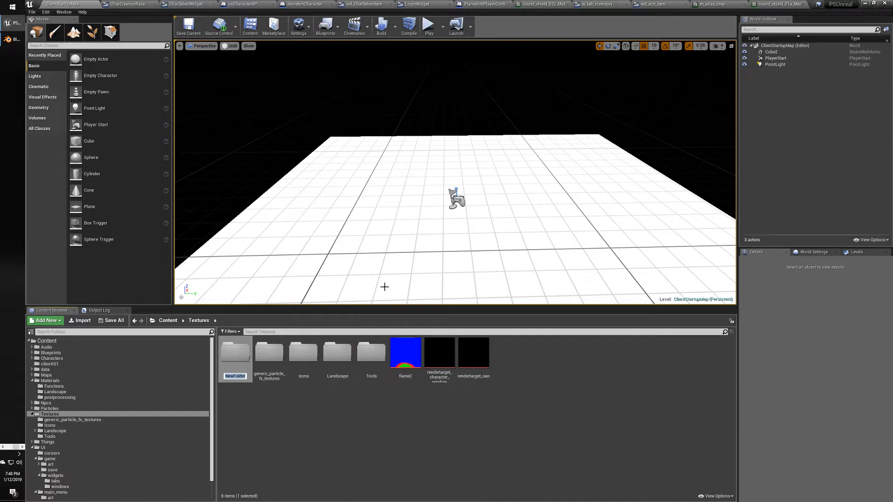
pyautogui.write('decals')
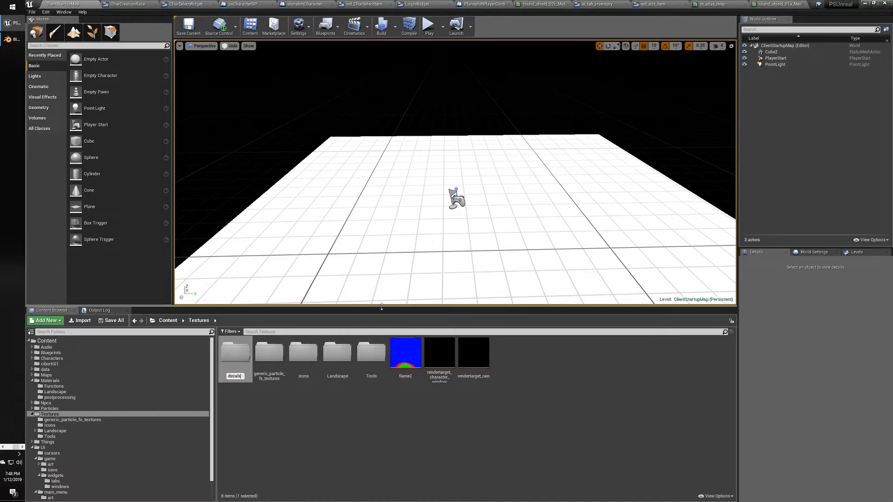
pyautogui.press('Return')
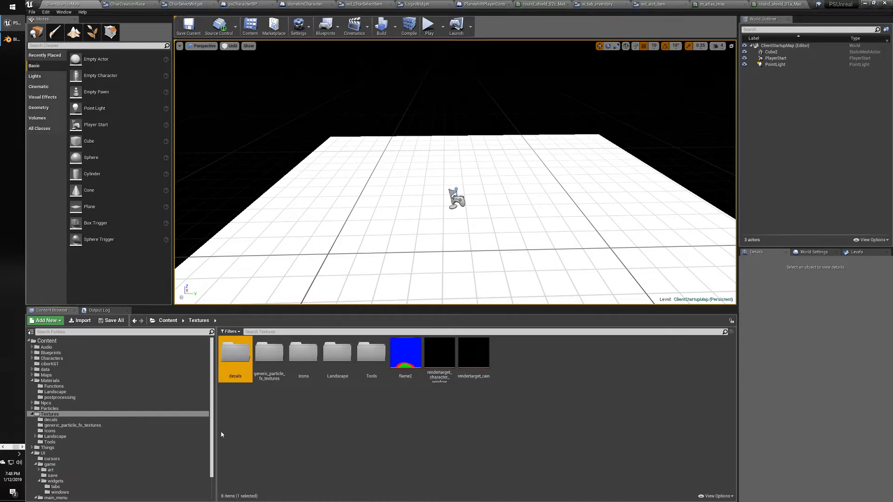
pyautogui.doubleClick(243, 361)
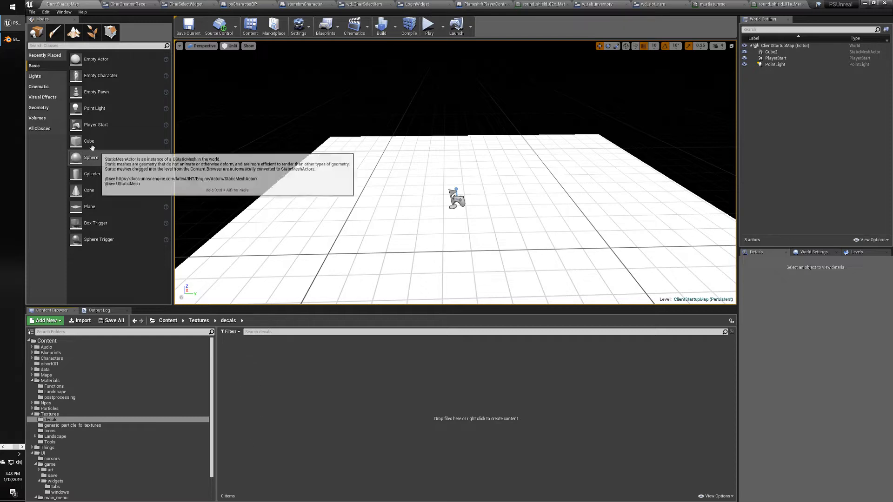
pyautogui.click(4, 447)
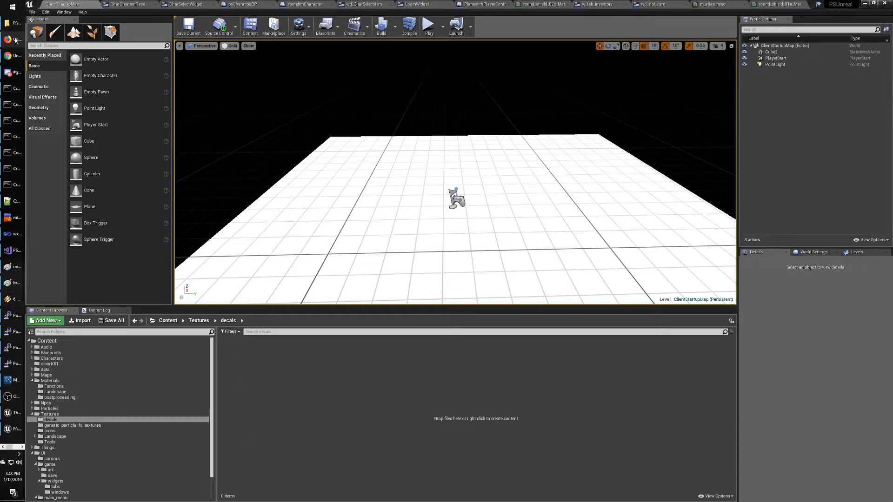
# Drag the four emblem PNGs from the decals folder on disk into Unreal's Textures/decals folder.
pyautogui.click(14, 23)
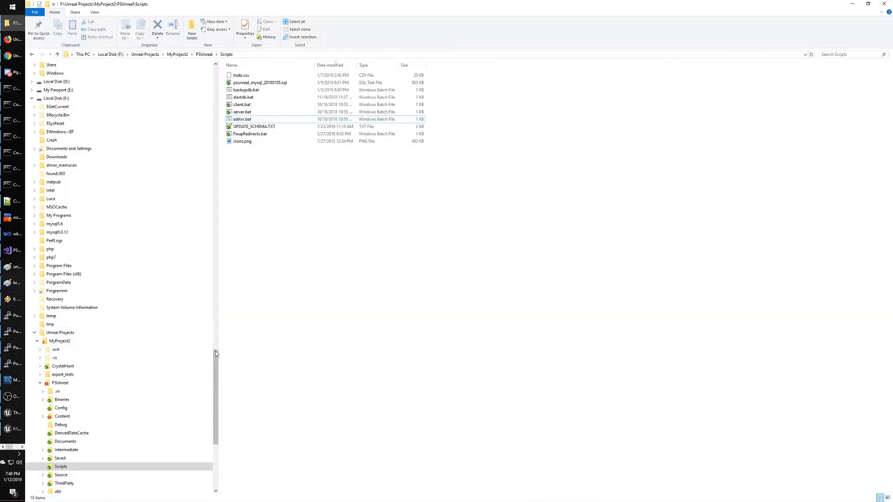
pyautogui.moveTo(216, 350); pyautogui.dragTo(213, 214)
pyautogui.click(61, 249)
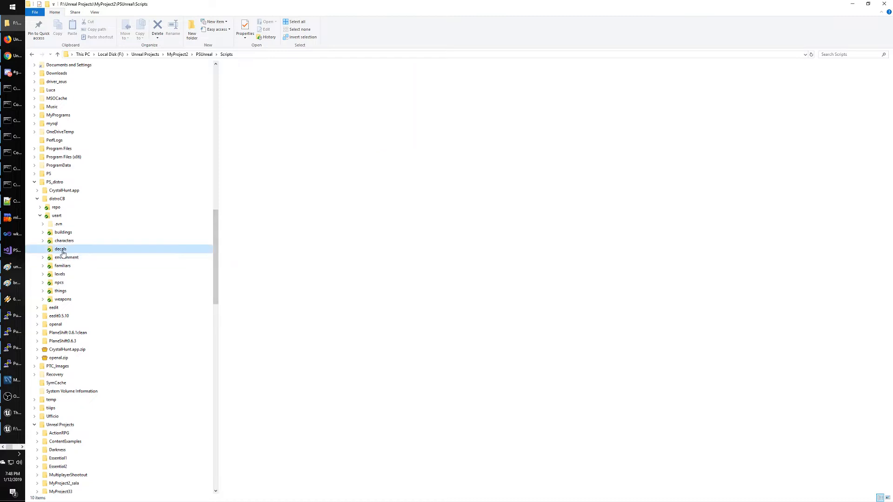
pyautogui.moveTo(416, 164); pyautogui.dragTo(221, 63)
pyautogui.moveTo(353, 86); pyautogui.dragTo(312, 395)
pyautogui.hotkey('alt', 'Tab')
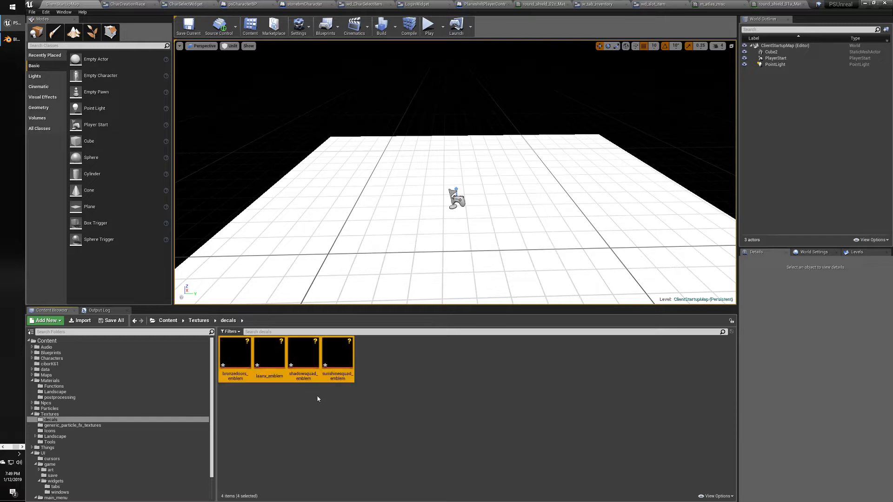
# Create a new material with the default name in the decals folder.
pyautogui.click(324, 430)
pyautogui.click(237, 356)
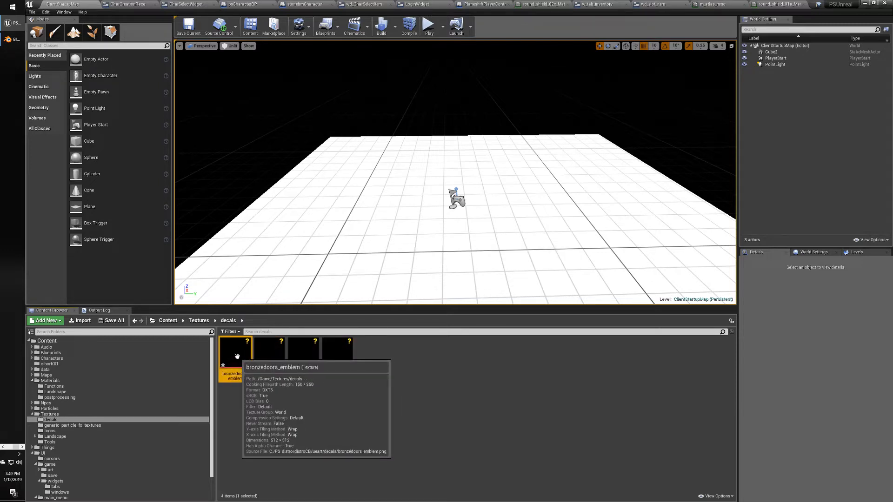
pyautogui.click(256, 426)
pyautogui.rightClick(398, 368)
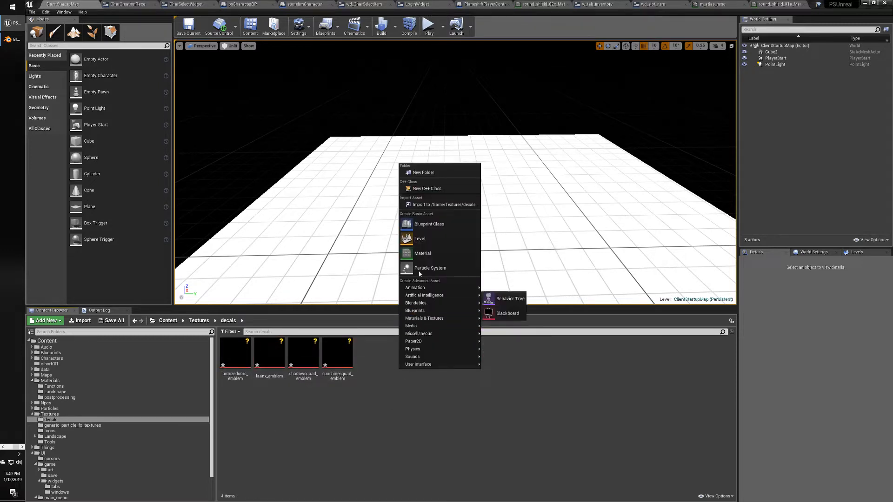
pyautogui.click(422, 253)
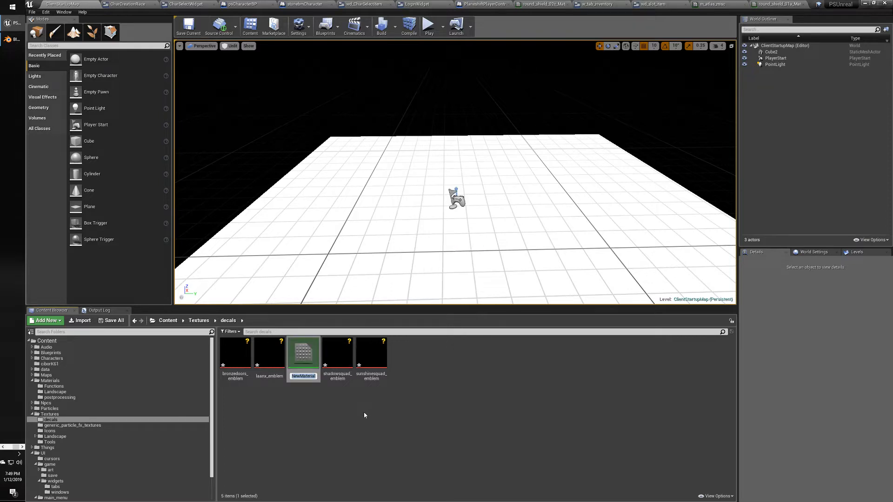
pyautogui.press('Return')
# Rename the new material bronzedoors_emblem_Mat, then delete it.
pyautogui.click(236, 353)
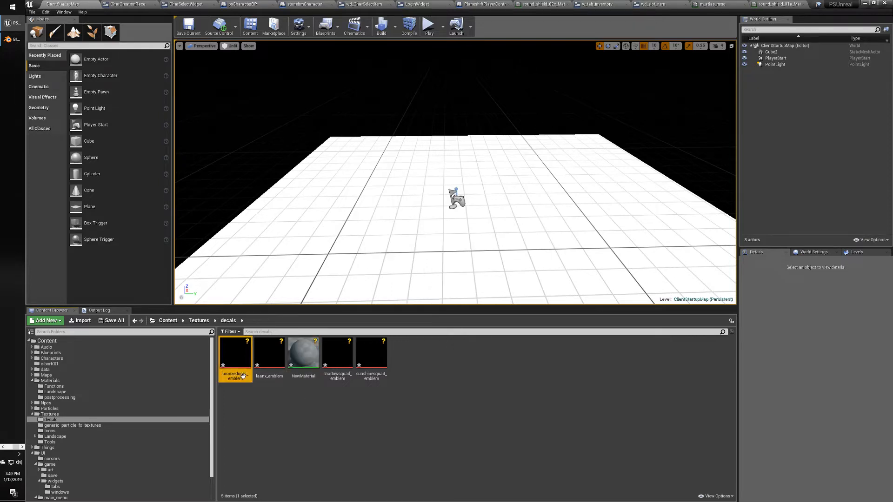
pyautogui.press('F2')
pyautogui.hotkey('ctrl', 'c')
pyautogui.click(303, 354)
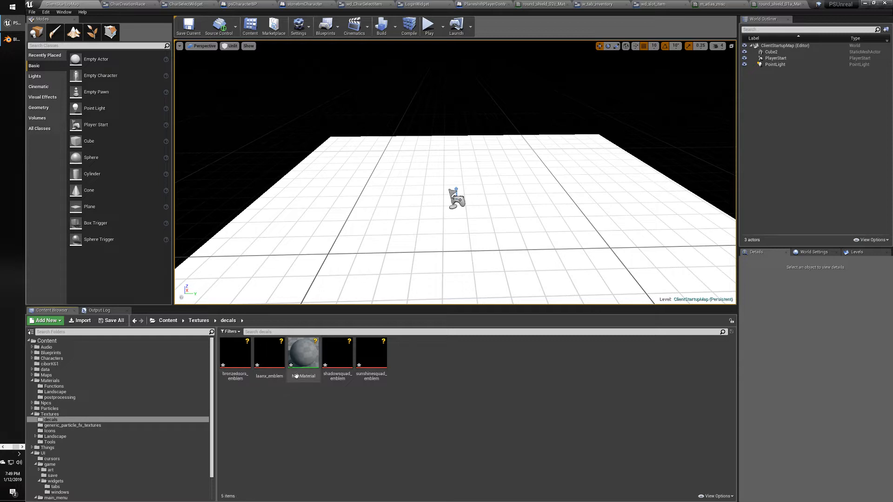
pyautogui.press('F2')
pyautogui.hotkey('ctrl', 'v')
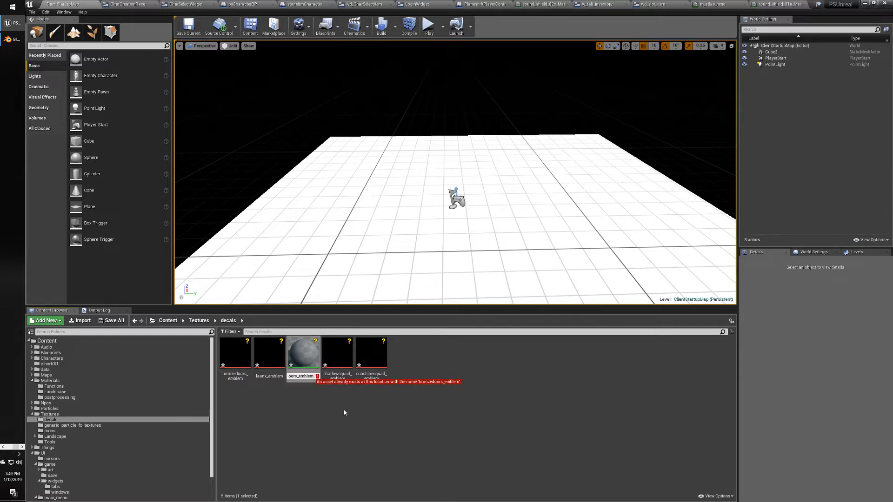
pyautogui.write('_ma')
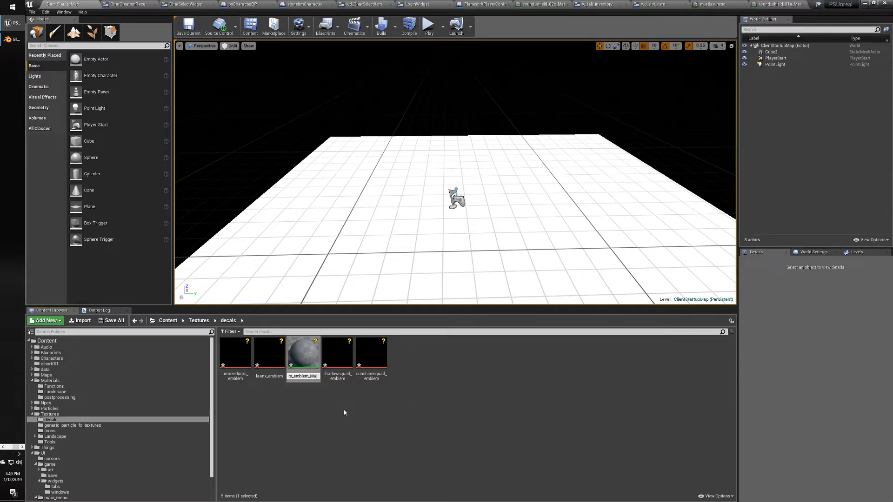
pyautogui.write('t')
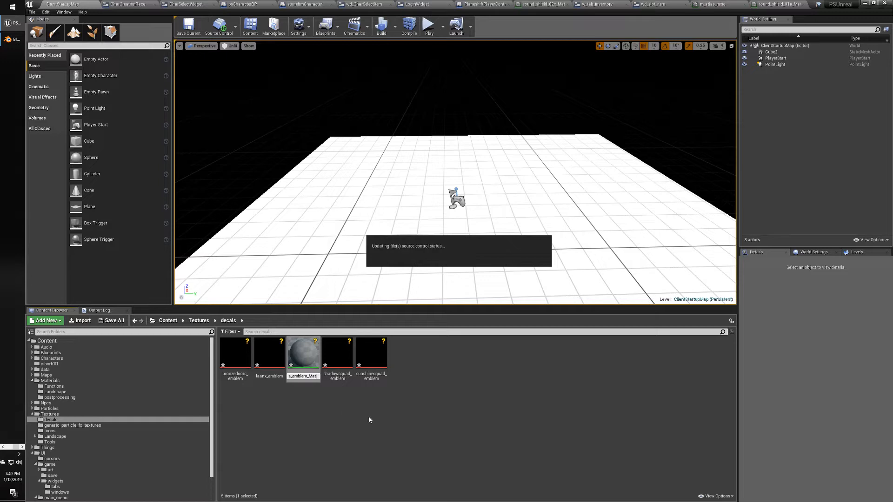
pyautogui.press('Return')
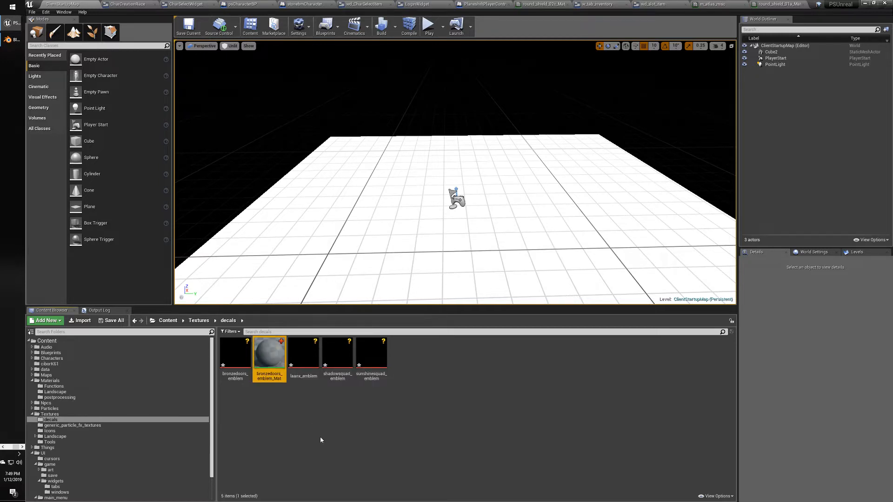
pyautogui.press('Delete')
pyautogui.click(416, 365)
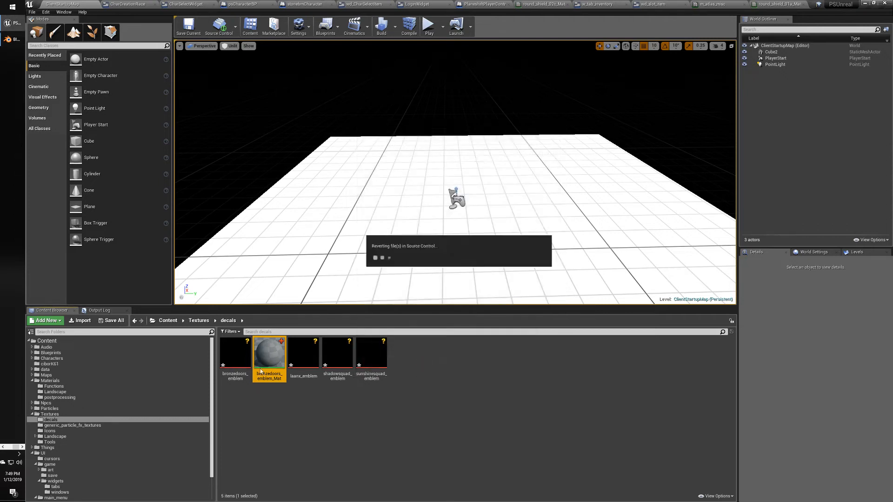
# Inspect the bronzedoors_emblem texture, then return to the round_shield_01a_Mat graph.
pyautogui.click(233, 356)
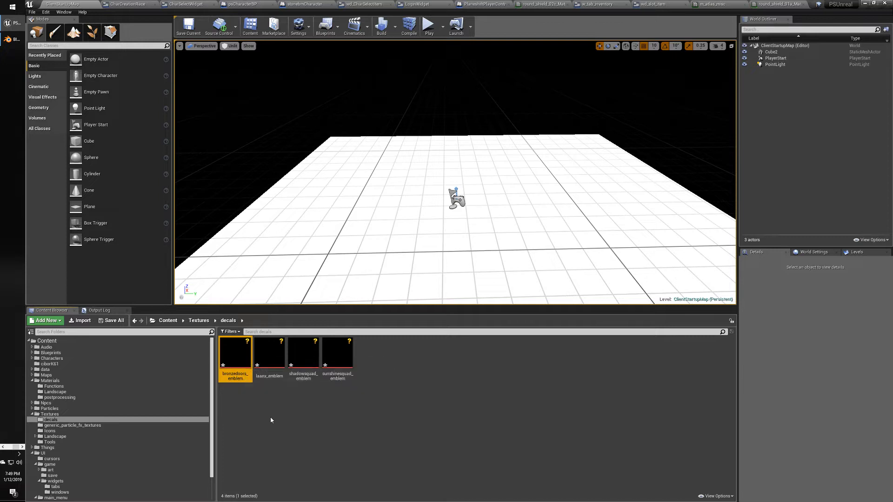
pyautogui.click(267, 422)
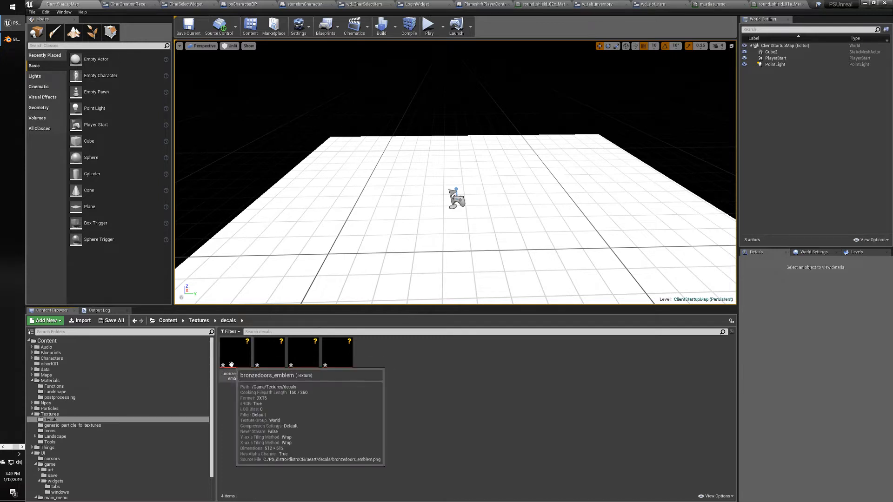
pyautogui.click(230, 362)
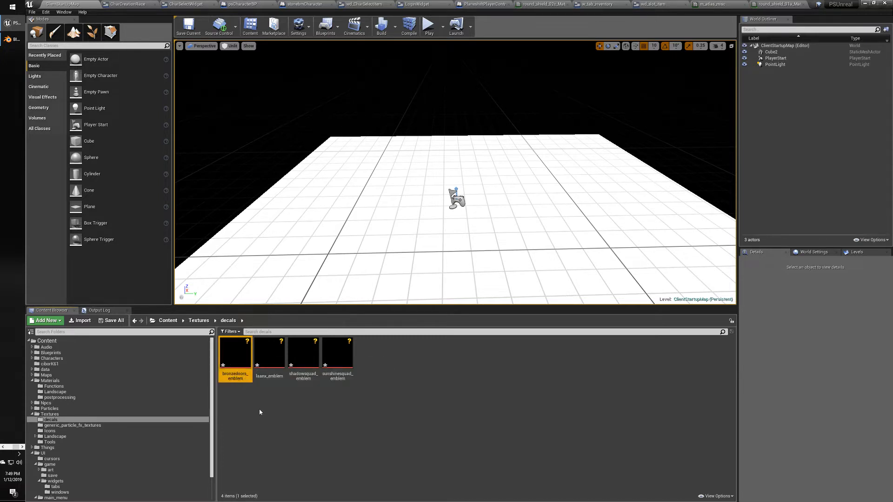
pyautogui.click(259, 409)
pyautogui.click(237, 361)
pyautogui.click(261, 418)
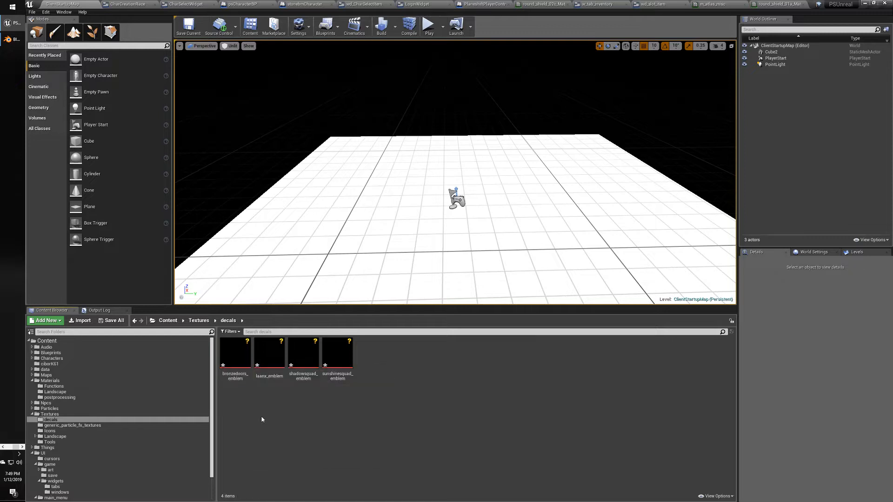
pyautogui.click(784, 4)
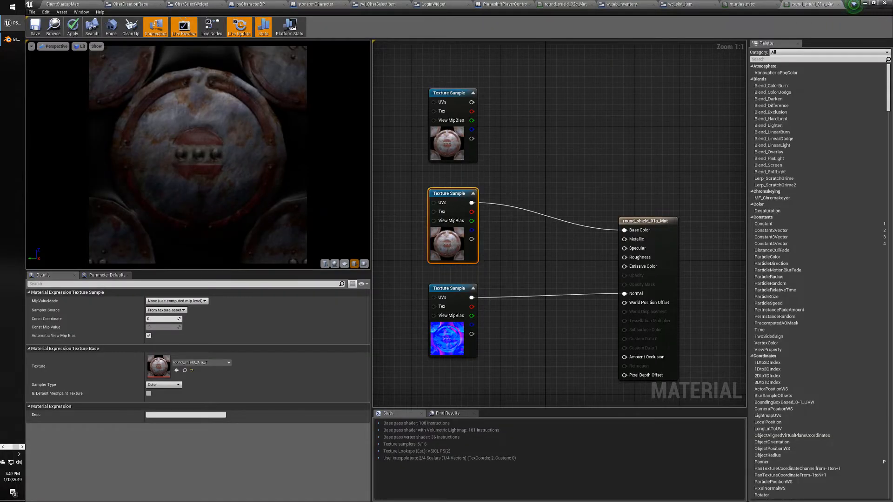
# Assign the bronzedoors_emblem texture to the top Texture Sample node.
pyautogui.moveTo(541, 156); pyautogui.dragTo(529, 169, button='right')
pyautogui.click(443, 105)
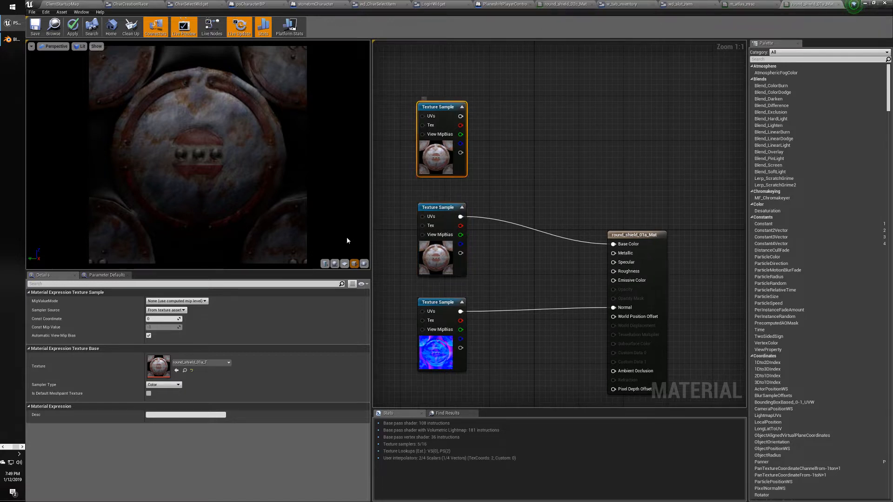
pyautogui.click(200, 362)
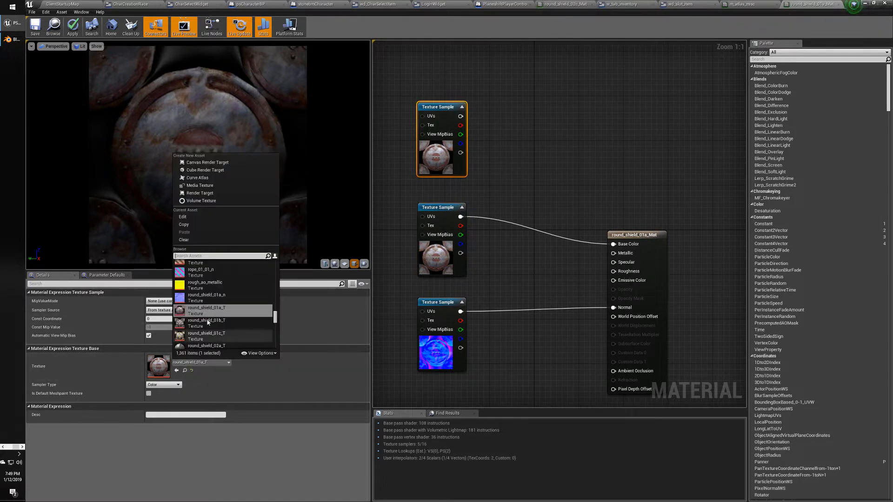
pyautogui.write('emb')
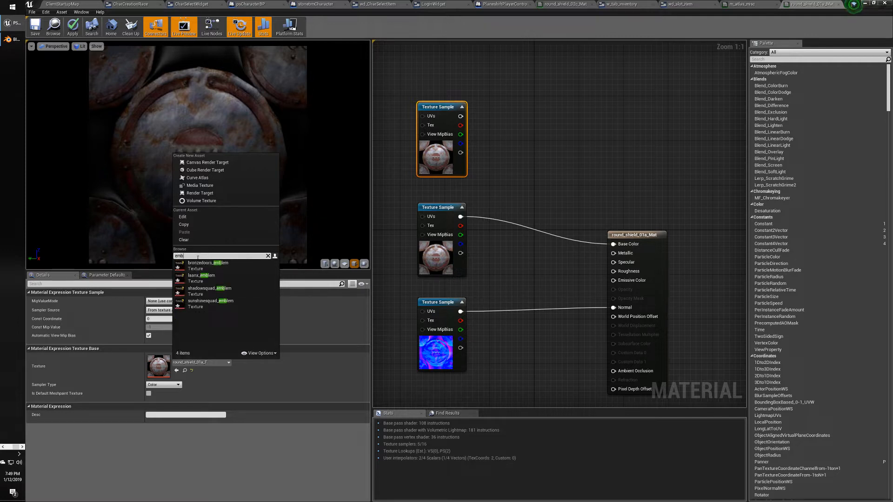
pyautogui.click(196, 270)
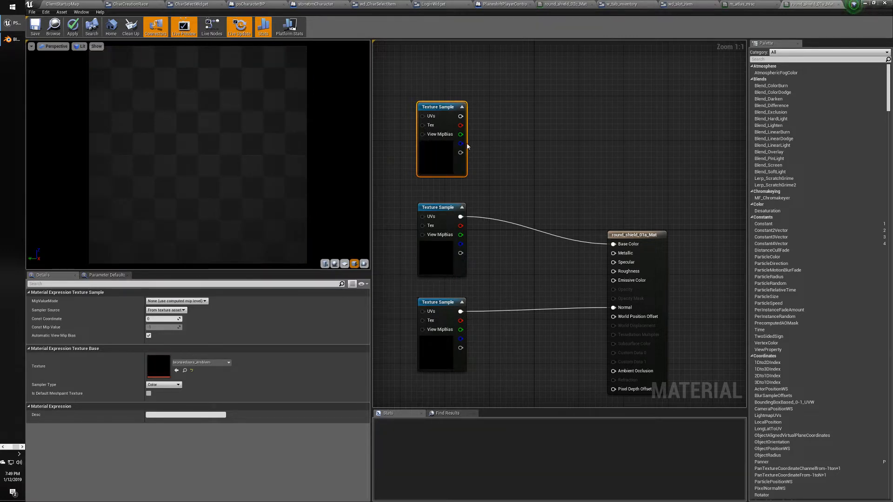
# Nudge the emblem Texture Sample node slightly higher in the graph.
pyautogui.moveTo(528, 191); pyautogui.dragTo(521, 192, button='right')
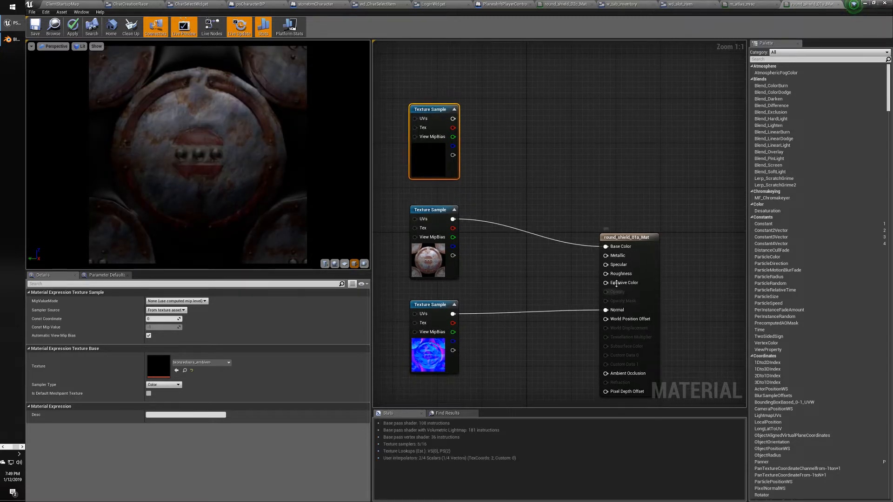
pyautogui.click(621, 238)
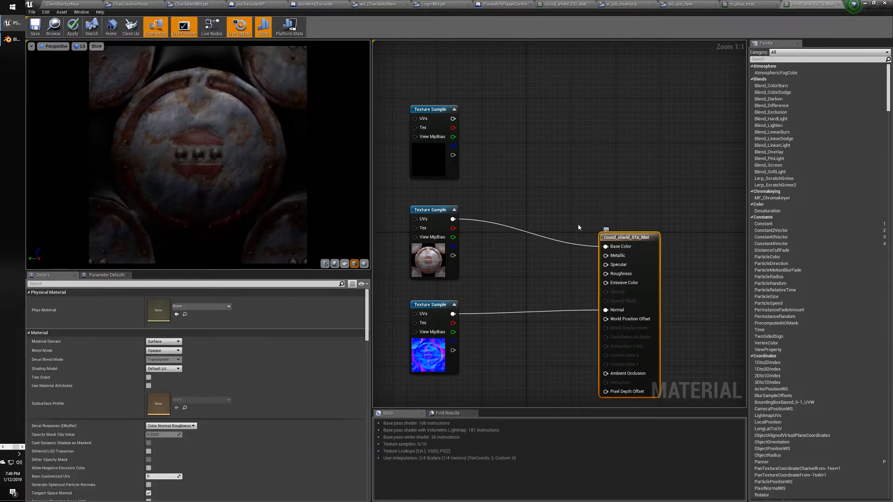
pyautogui.click(426, 109)
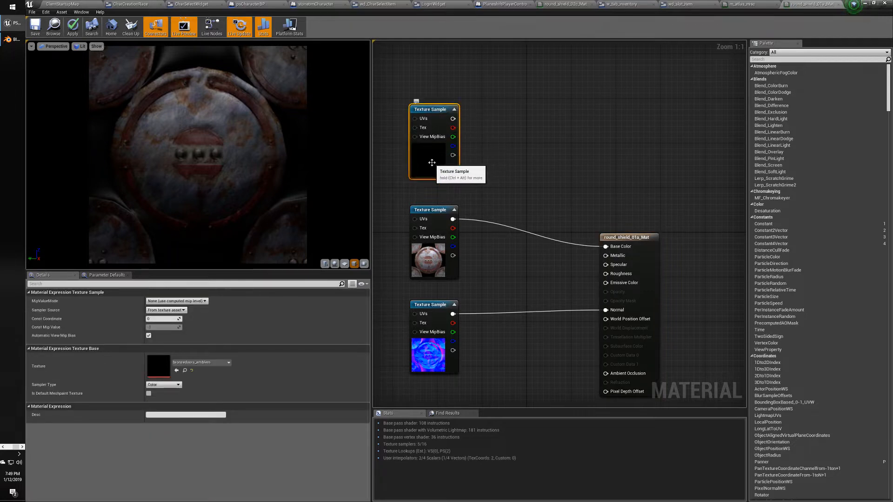
pyautogui.moveTo(434, 165); pyautogui.dragTo(444, 167, button='right')
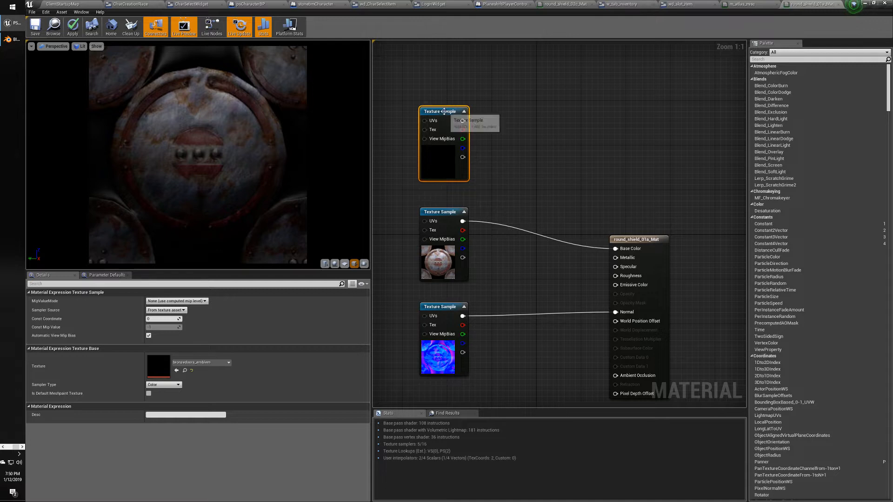
pyautogui.moveTo(445, 114); pyautogui.dragTo(439, 109)
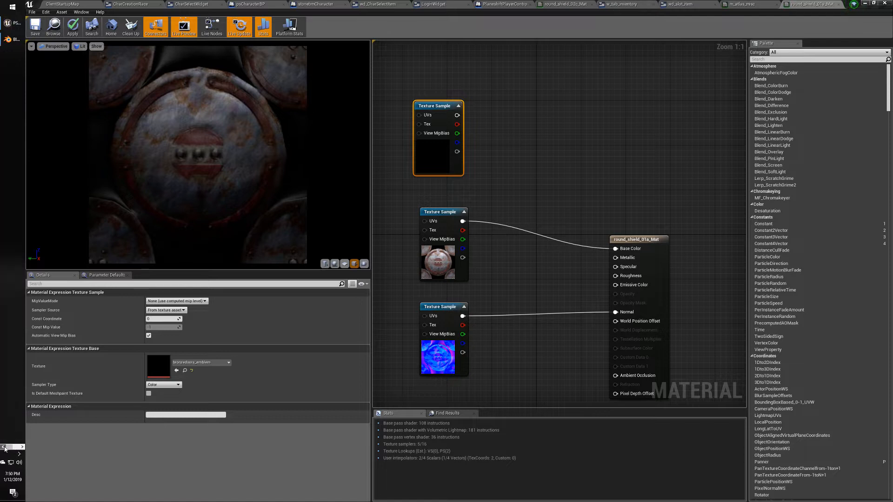
pyautogui.click(5, 448)
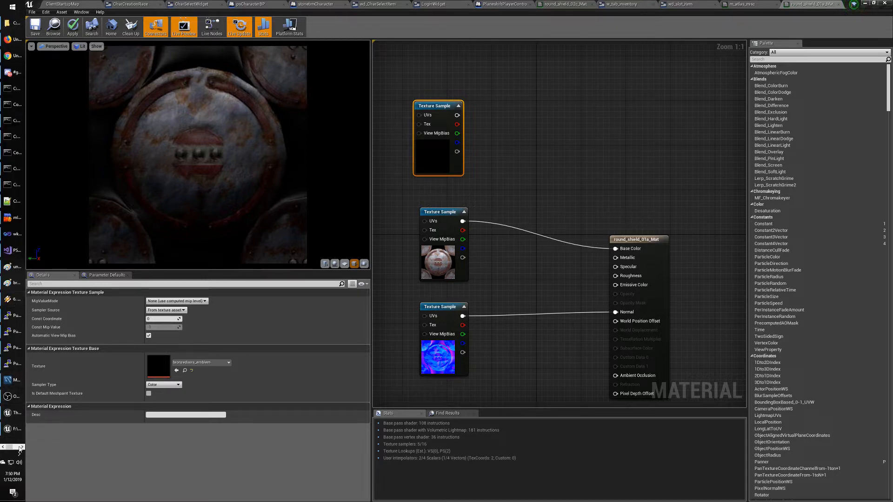
pyautogui.click(12, 23)
pyautogui.click(238, 79)
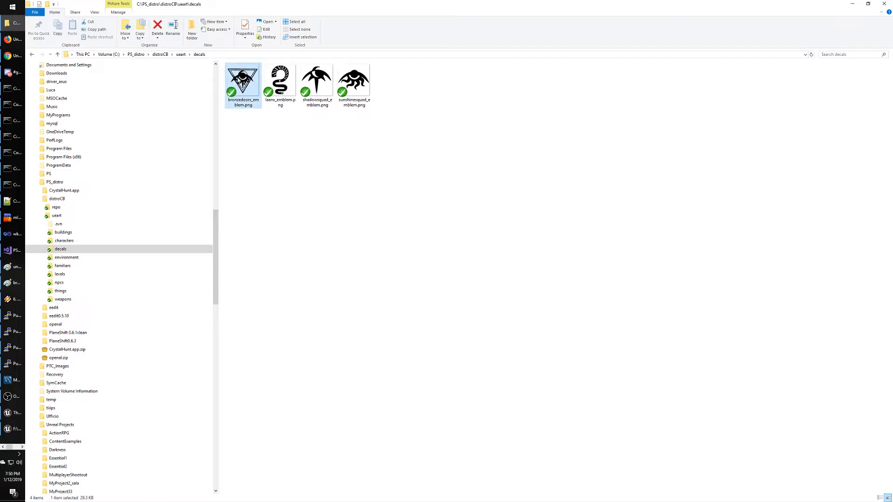
pyautogui.doubleClick(239, 78)
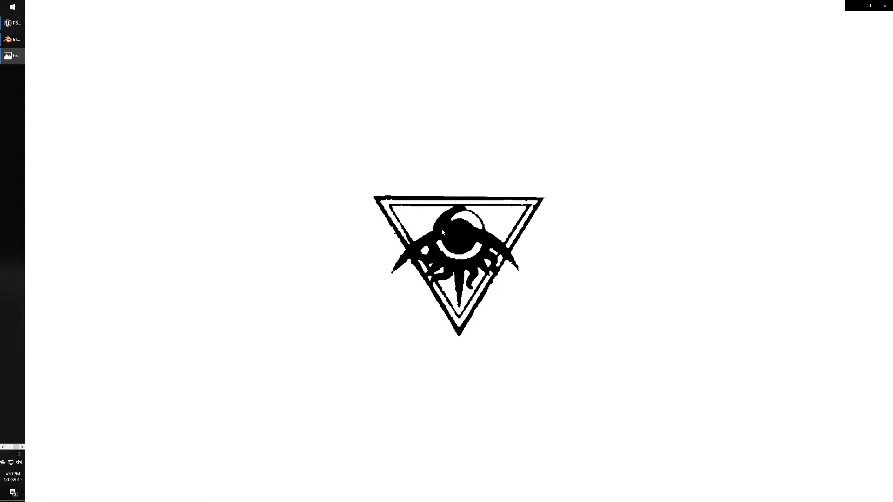
pyautogui.click(885, 6)
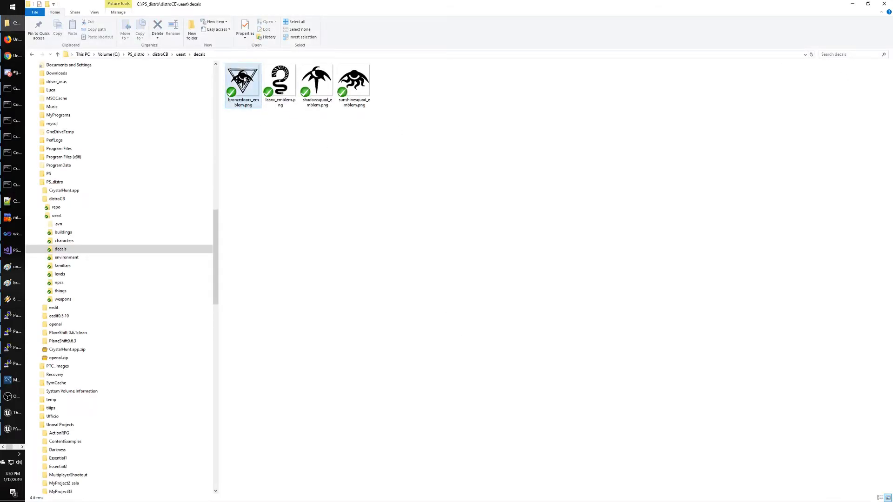
pyautogui.press('super')
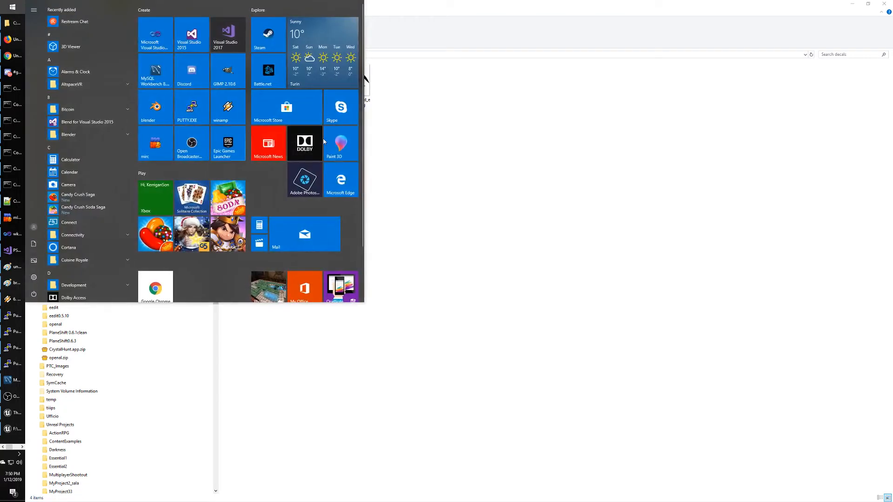
pyautogui.click(424, 129)
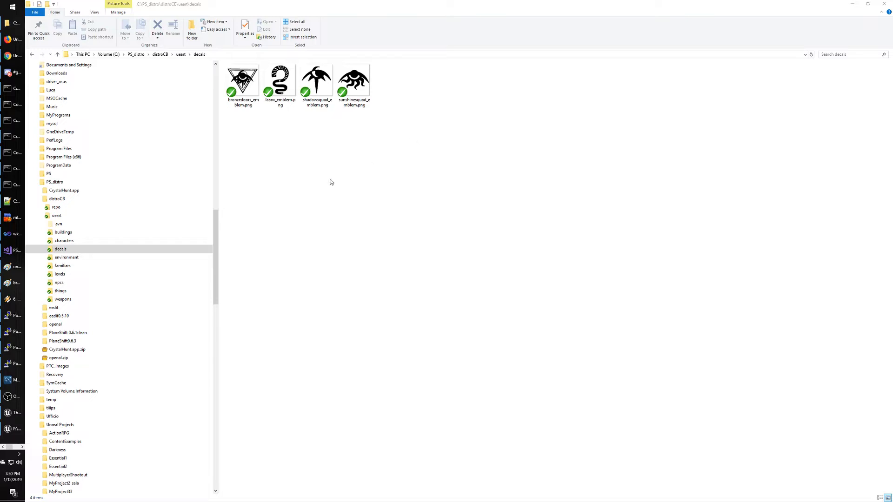
pyautogui.click(15, 429)
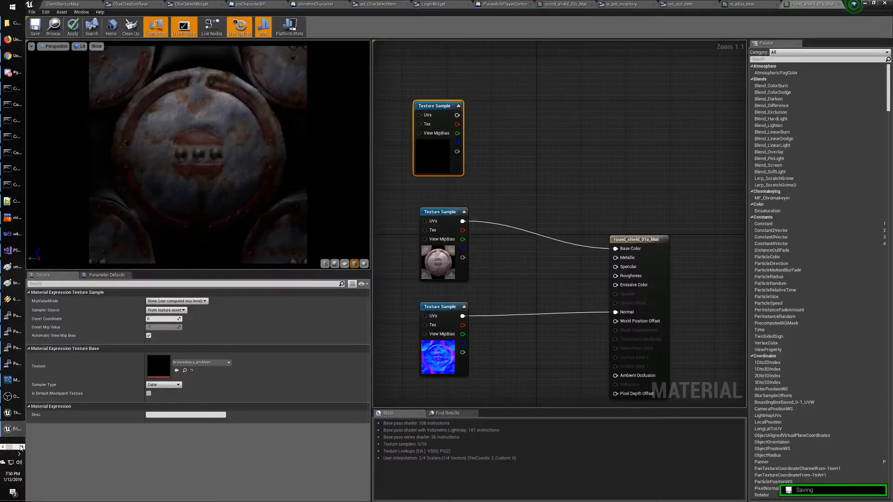
pyautogui.moveTo(432, 107); pyautogui.dragTo(530, 142)
pyautogui.hotkey('ctrl', 'z')
pyautogui.write('ler')
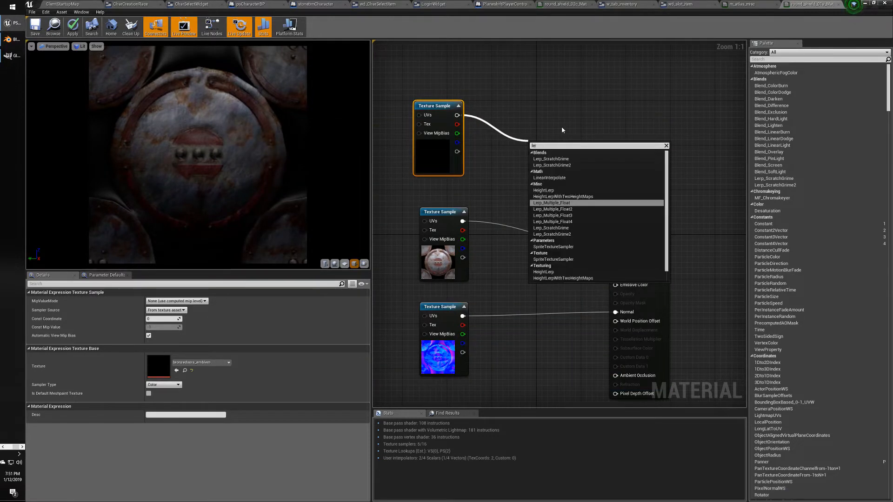
pyautogui.write('p')
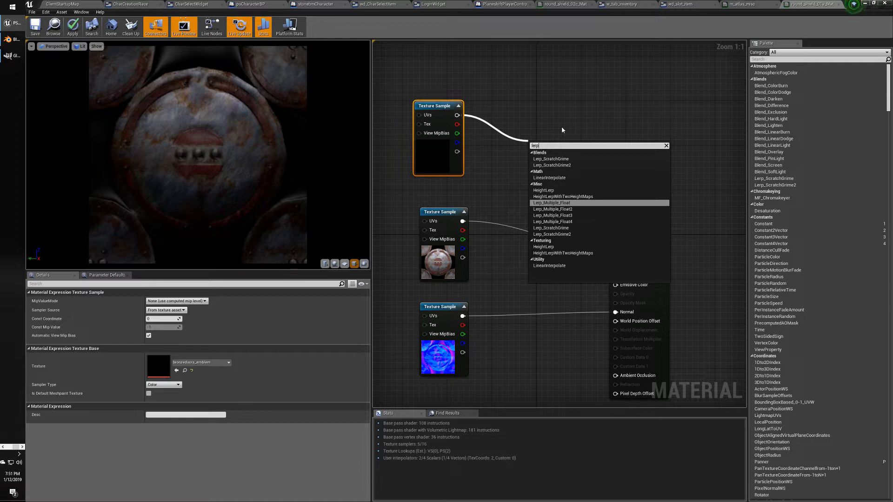
pyautogui.click(553, 135)
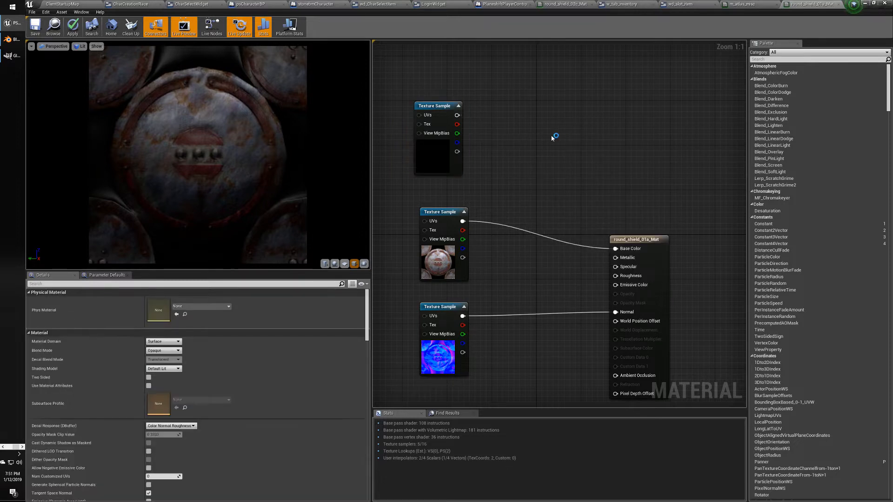
pyautogui.rightClick(552, 136)
pyautogui.click(552, 137)
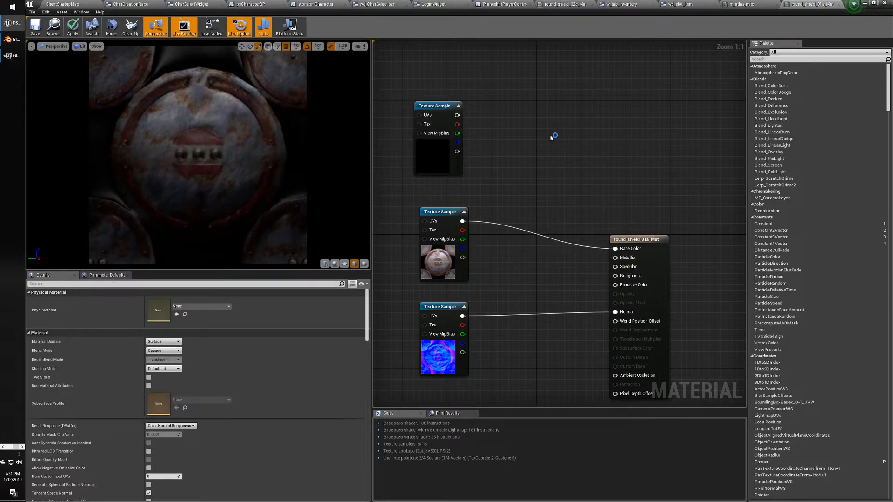
pyautogui.rightClick(551, 137)
pyautogui.write('ler')
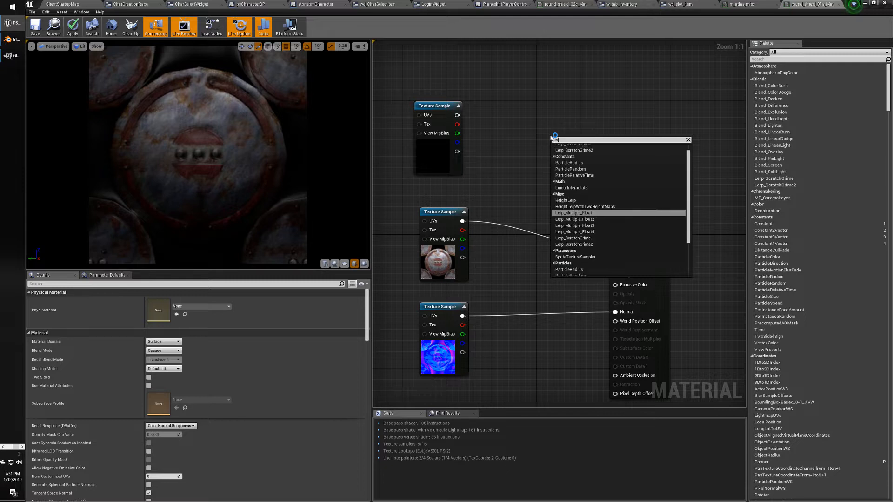
pyautogui.write('p')
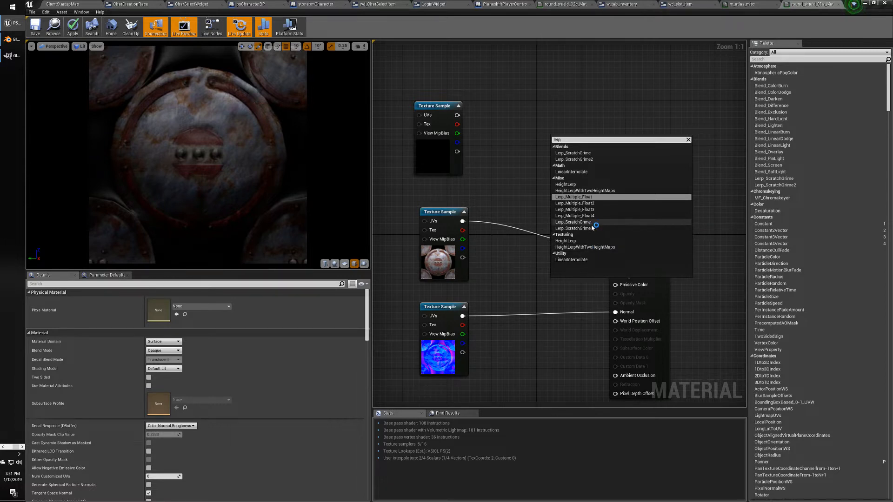
pyautogui.click(487, 189)
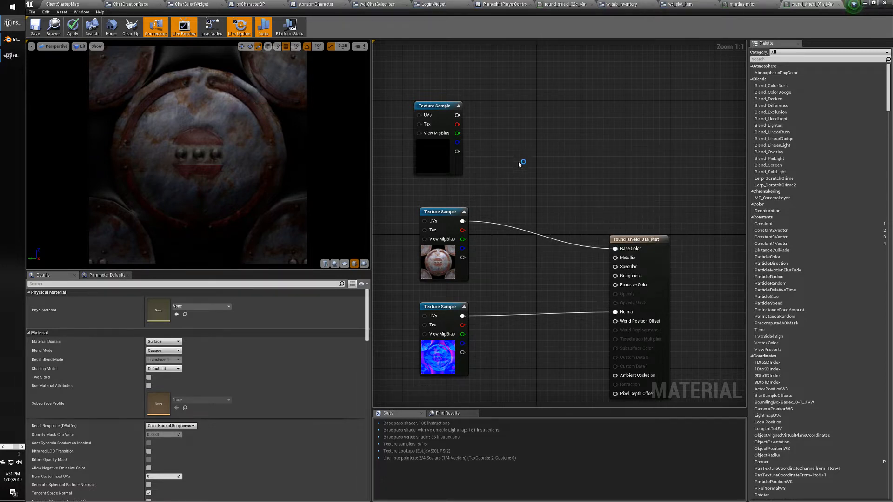
pyautogui.hotkey('alt', 'Tab')
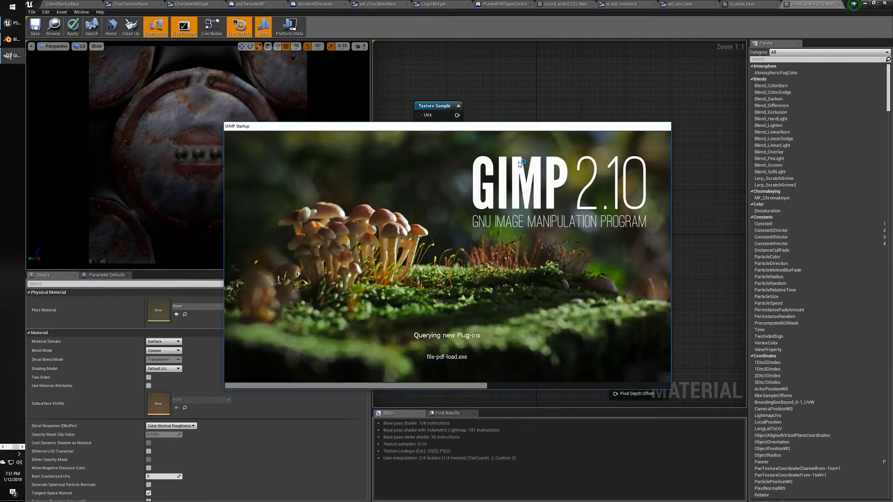
# Cycle past GIMP and the Paint emblem image to bring the Blending Textures tutorial forward.
pyautogui.hotkey('alt', 'Tab')
pyautogui.hotkey('alt', 'Tab')
pyautogui.hotkey('alt', 'Tab')
pyautogui.hotkey('alt', 'Tab')
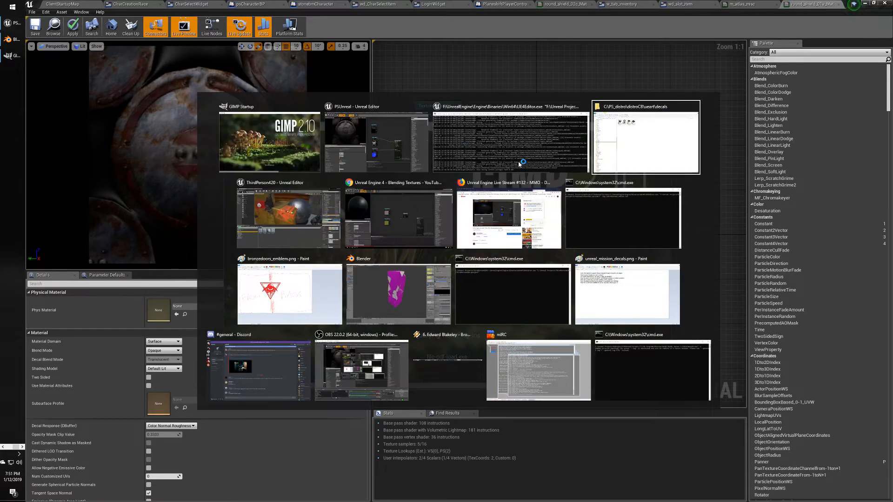
pyautogui.hotkey('alt', 'Tab')
pyautogui.hotkey('alt', 'Tab')
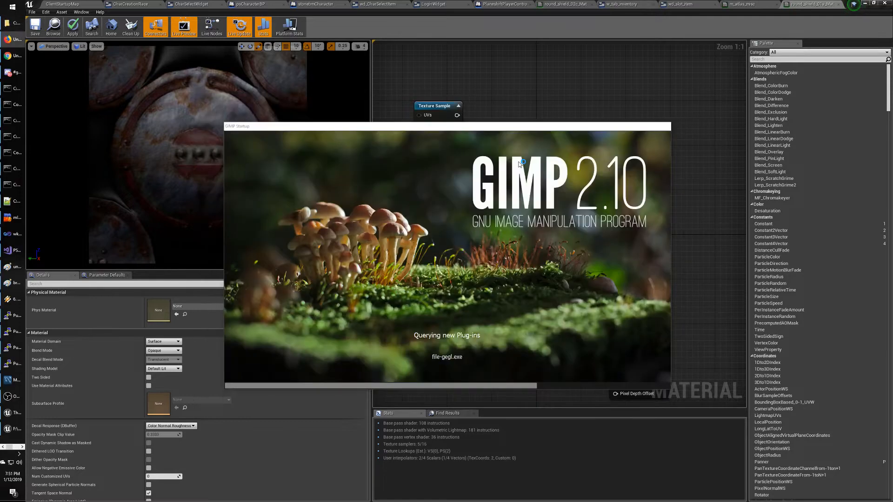
pyautogui.hotkey('alt', 'Tab')
pyautogui.hotkey('alt', 'Tab')
pyautogui.hotkey('alt', 'Tab')
pyautogui.hotkey('alt', 'Tab')
pyautogui.hotkey('alt', 'Tab')
pyautogui.hotkey('alt', 'Tab')
pyautogui.hotkey('alt', 'Tab')
pyautogui.hotkey('alt', 'Tab')
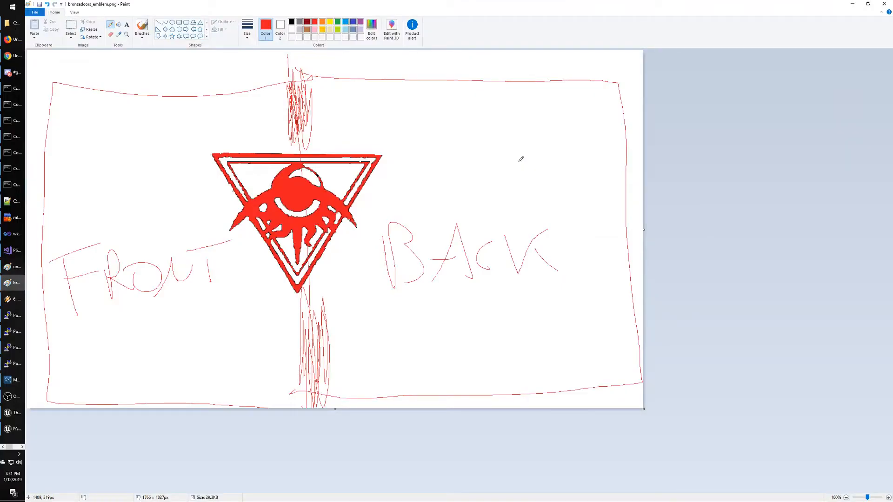
pyautogui.click(18, 56)
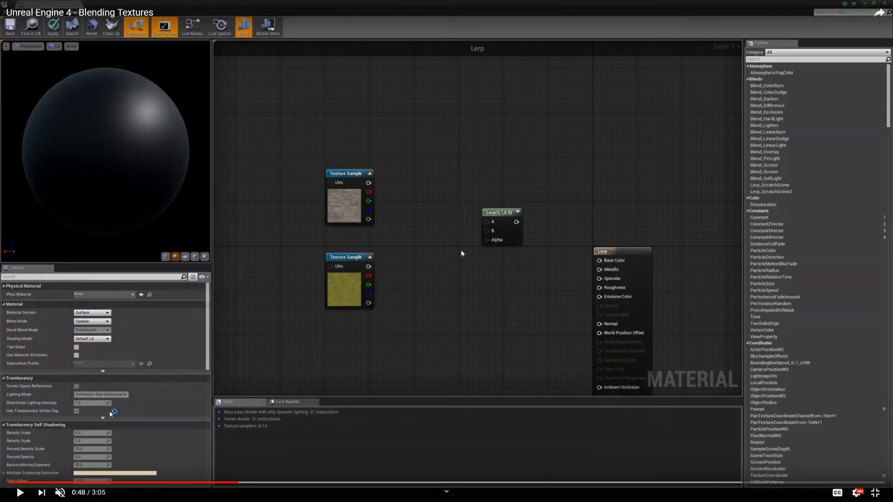
# Rewind the tutorial to 0:38, pause at 0:44 on the Lerp node, and exit fullscreen.
pyautogui.click(228, 484)
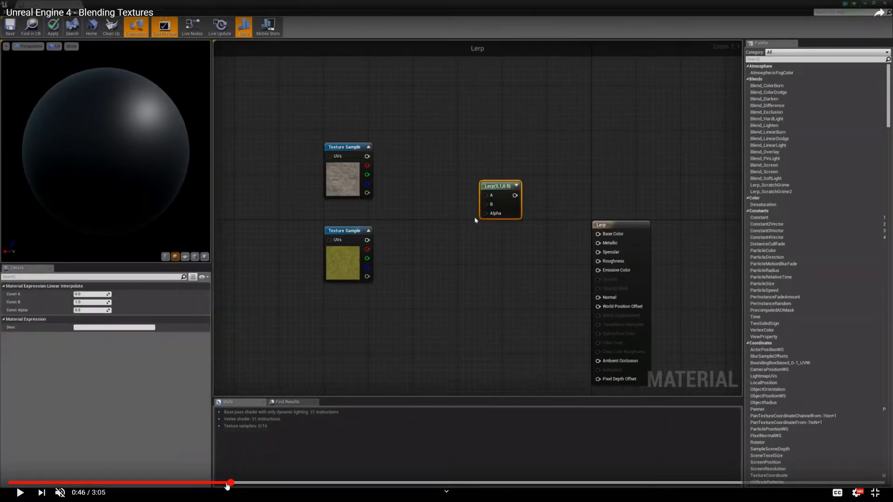
pyautogui.click(193, 484)
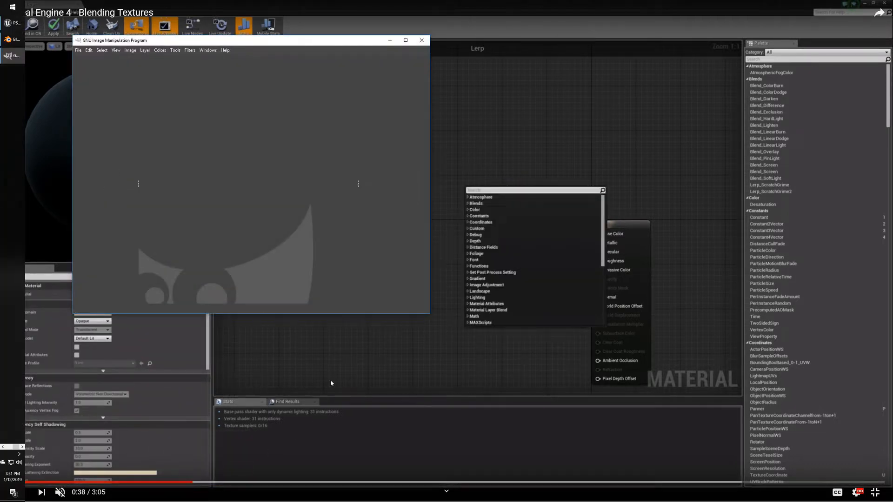
pyautogui.click(482, 18)
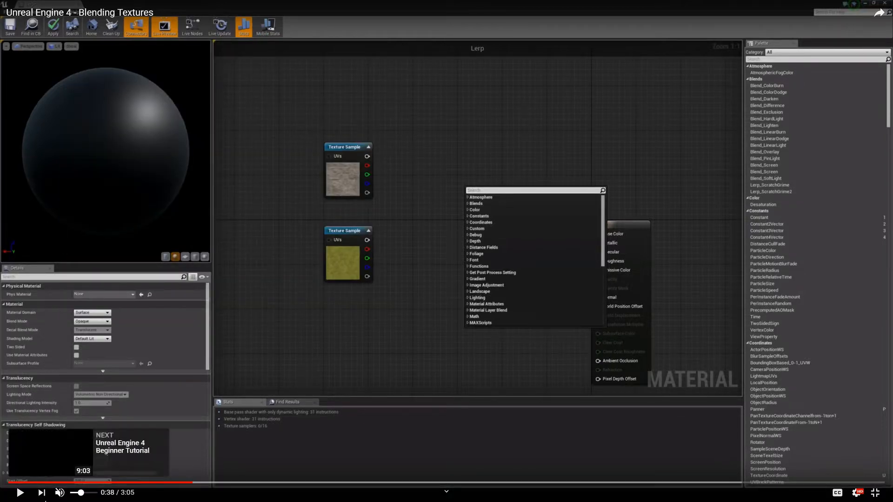
pyautogui.click(21, 493)
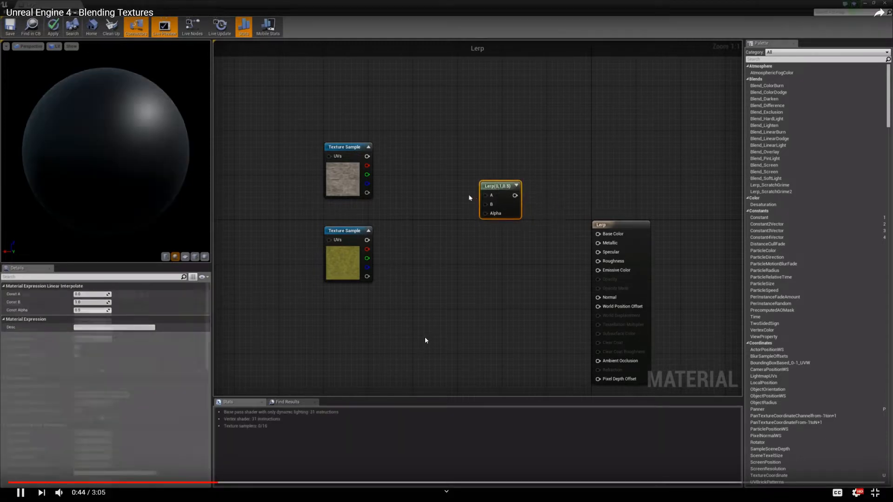
pyautogui.click(424, 338)
pyautogui.click(874, 492)
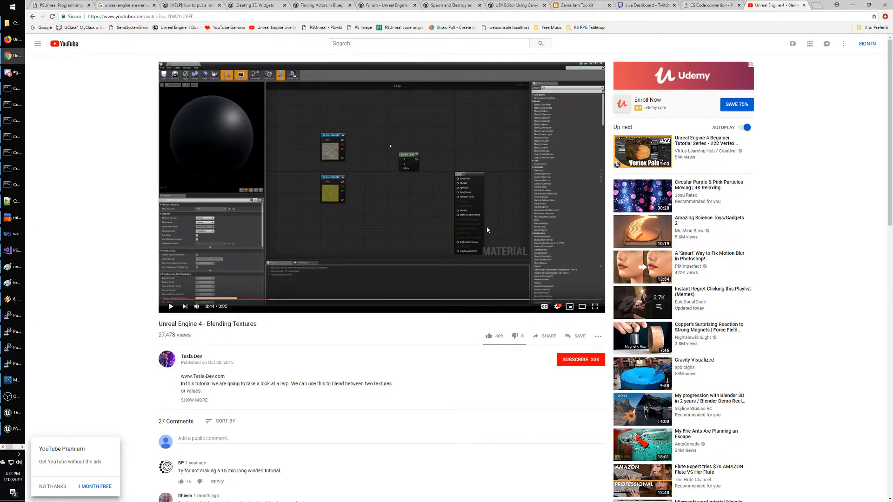
pyautogui.hotkey('alt', 'Tab')
pyautogui.hotkey('alt', 'Tab')
pyautogui.hotkey('alt', 'Tab')
pyautogui.hotkey('alt', 'Tab')
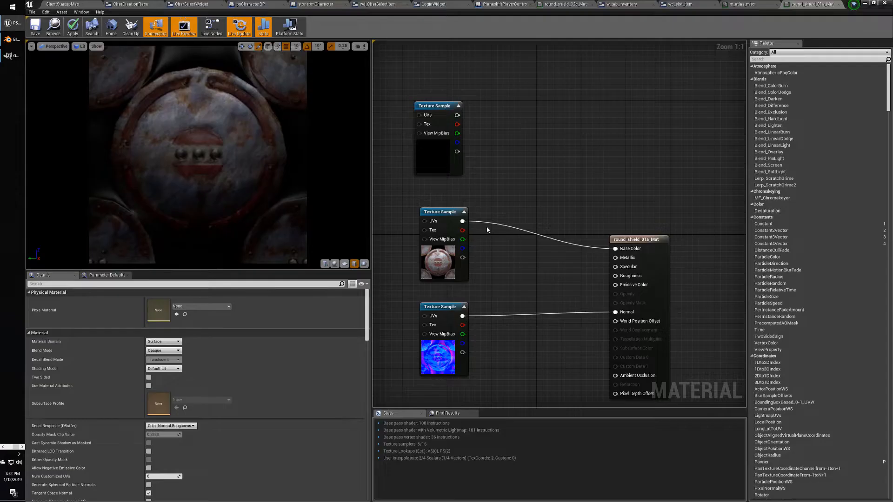
# Place a Lerp node, wiring the emblem texture into A and the shield texture into B.
pyautogui.click(577, 179)
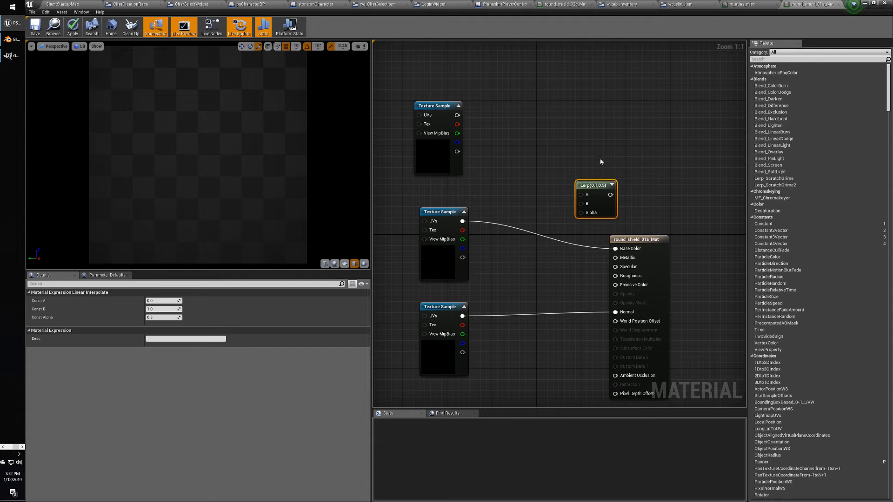
pyautogui.moveTo(594, 182); pyautogui.dragTo(551, 173)
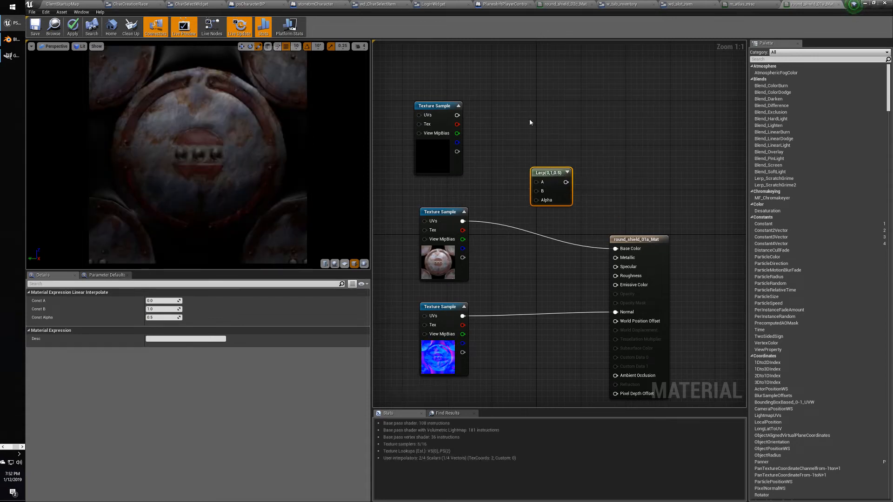
pyautogui.moveTo(457, 115); pyautogui.dragTo(530, 184)
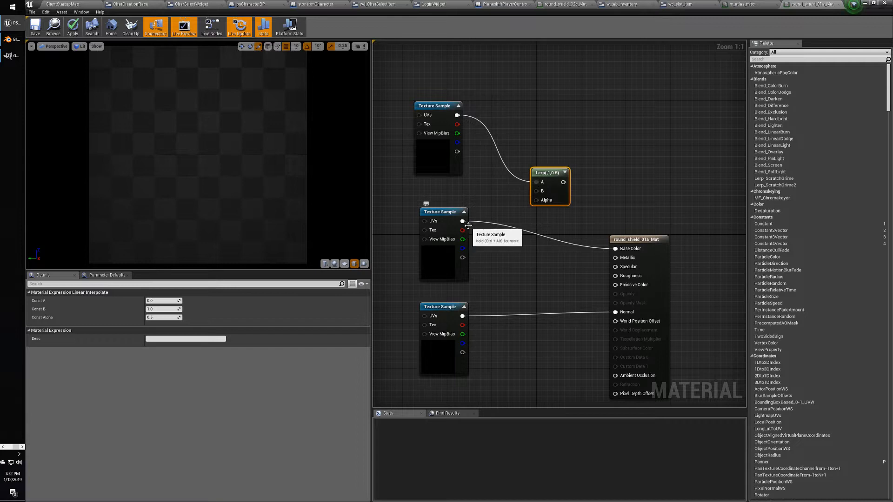
pyautogui.moveTo(462, 220); pyautogui.dragTo(615, 248)
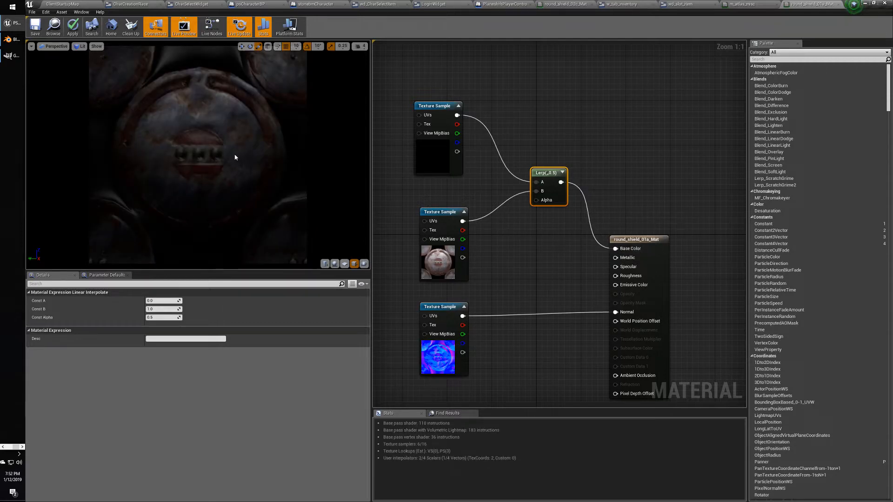
pyautogui.click(545, 173)
# Try several Lerp Const Alpha values, then settle on 1.
pyautogui.moveTo(163, 317); pyautogui.dragTo(184, 317)
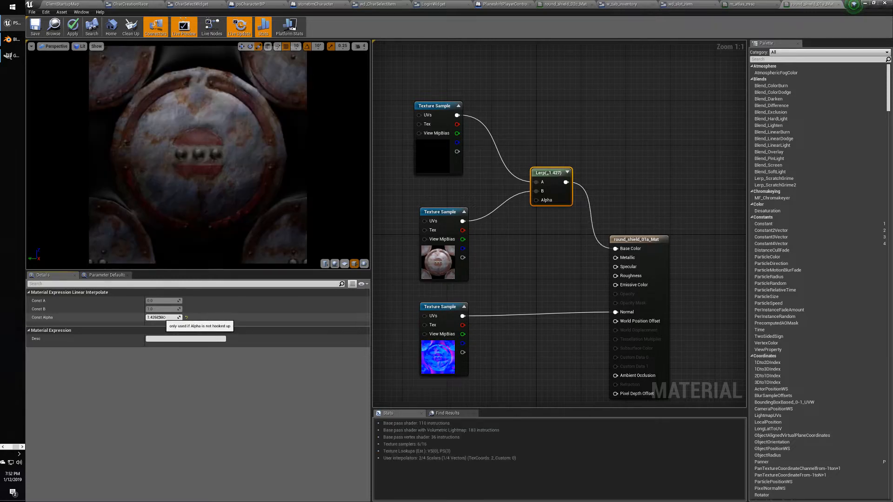
pyautogui.moveTo(161, 317); pyautogui.dragTo(146, 318)
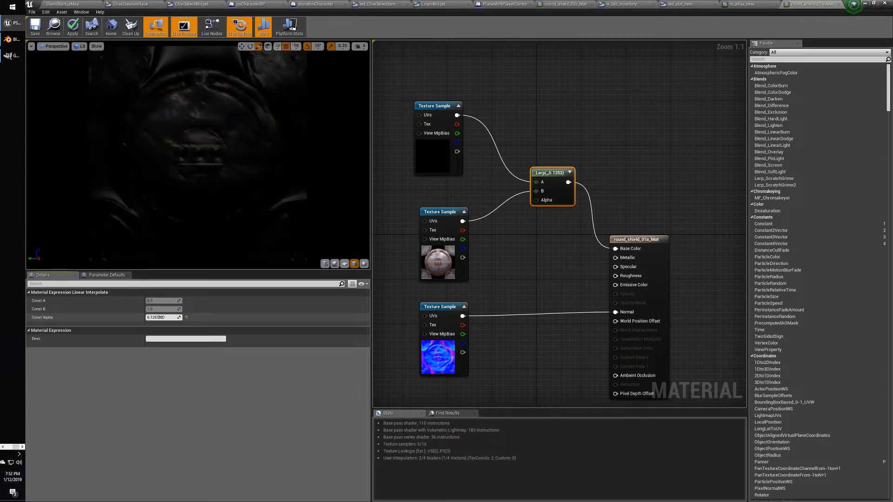
pyautogui.moveTo(159, 318)
pyautogui.mouseDown()
pyautogui.moveTo(173, 317)
pyautogui.moveTo(160, 318)
pyautogui.mouseUp()
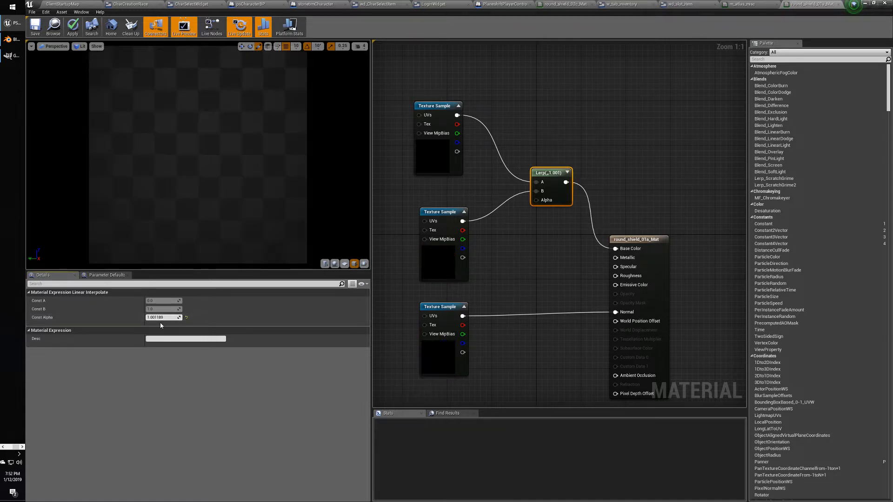
pyautogui.click(159, 318)
pyautogui.write('1')
pyautogui.press('Return')
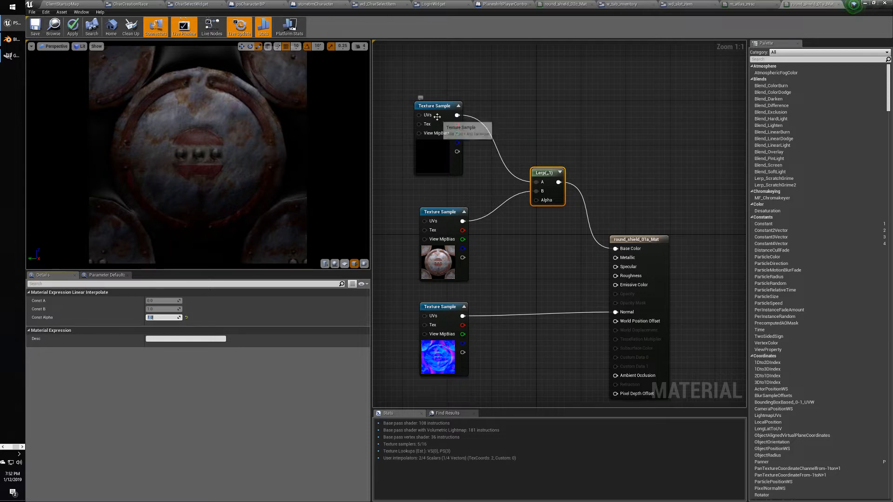
pyautogui.click(438, 165)
# Look at the bronzedoors_emblem image in Paint and at GIMP, then return to the Unreal Editor.
pyautogui.hotkey('alt', 'Tab')
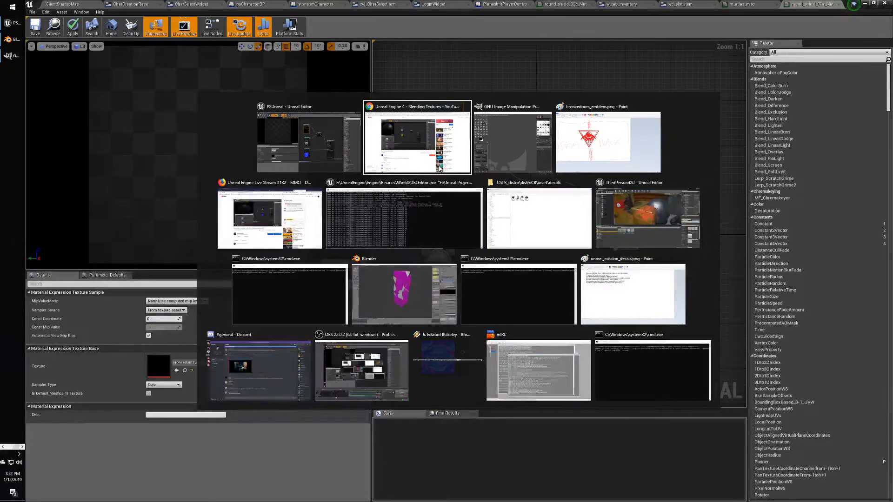
pyautogui.hotkey('alt', 'Tab')
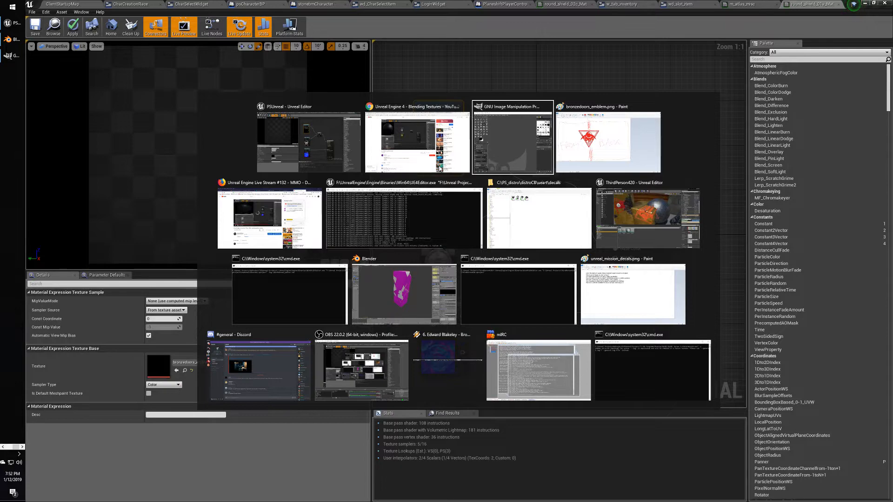
pyautogui.hotkey('alt', 'Tab')
pyautogui.hotkey('alt', 'Tab')
pyautogui.press('Tab')
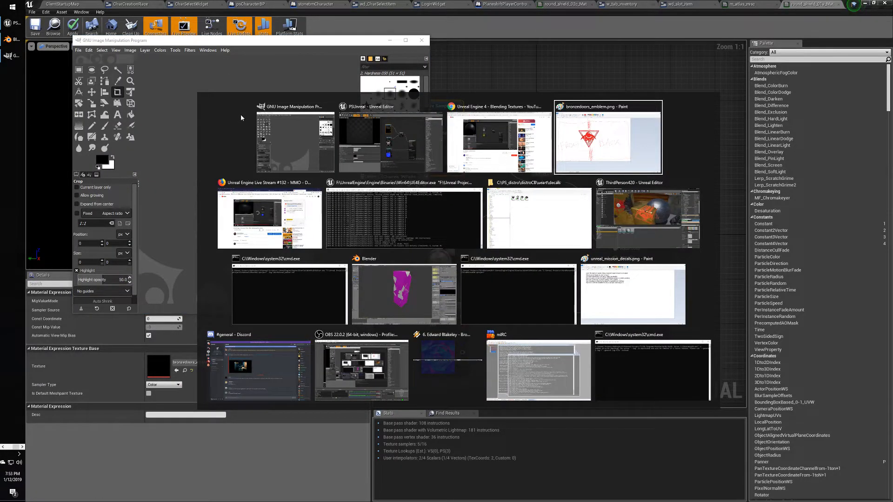
pyautogui.hotkey('alt', 'Tab')
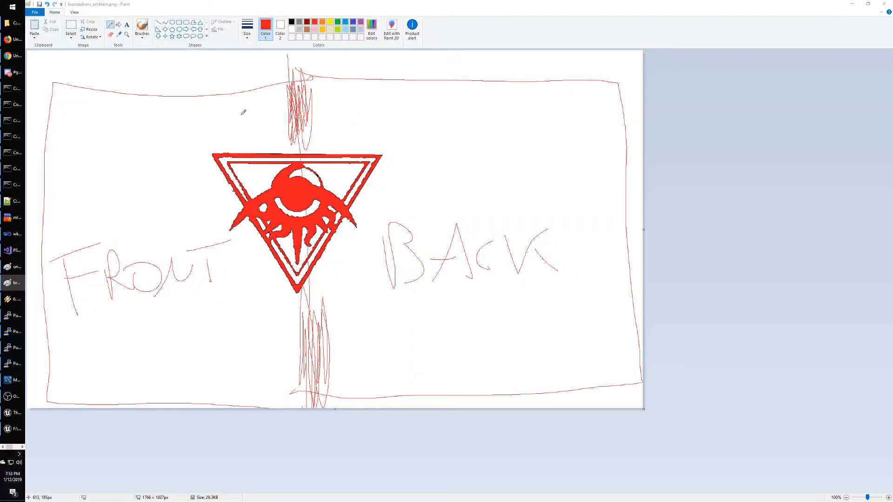
pyautogui.press('Tab')
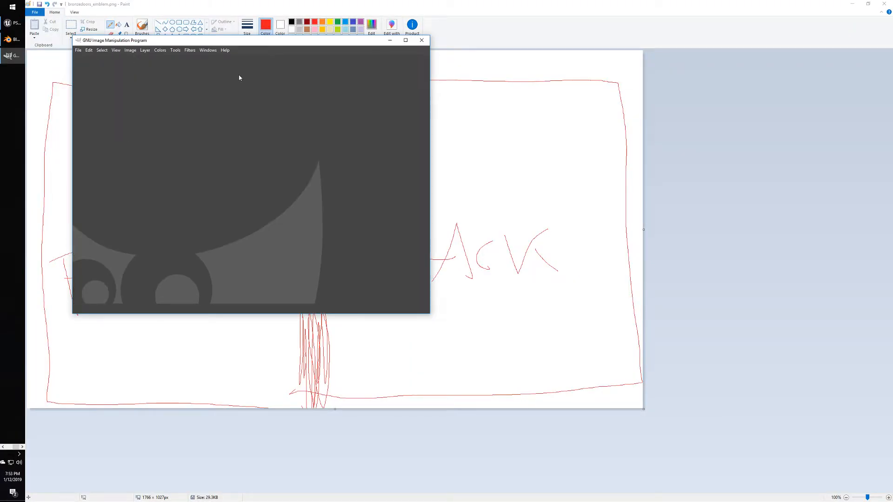
pyautogui.hotkey('alt', 'Tab')
pyautogui.hotkey('alt', 'Tab')
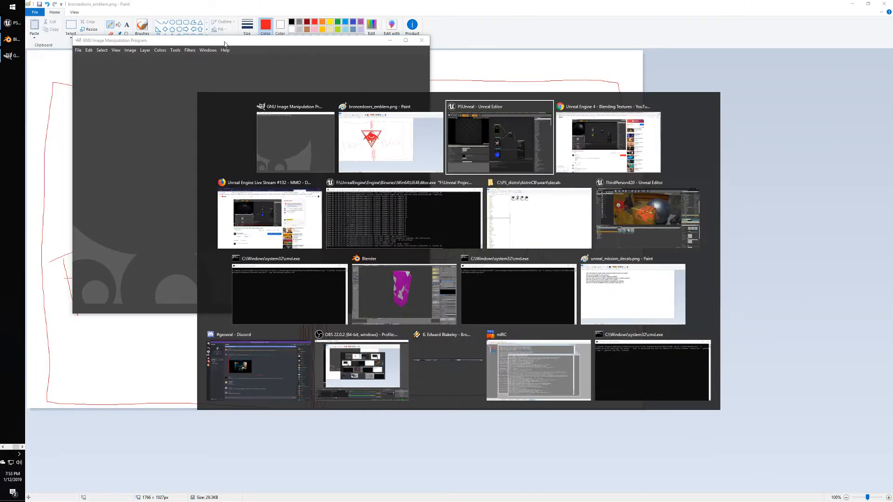
pyautogui.click(511, 116)
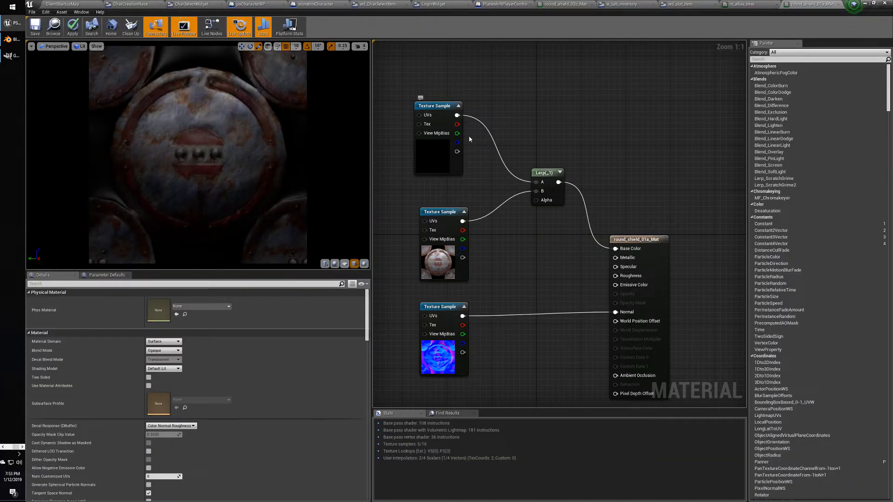
# Wire the emblem's alpha pin into Lerp A and drag Const Alpha to about 1.73.
pyautogui.moveTo(458, 151); pyautogui.dragTo(536, 183)
pyautogui.click(548, 173)
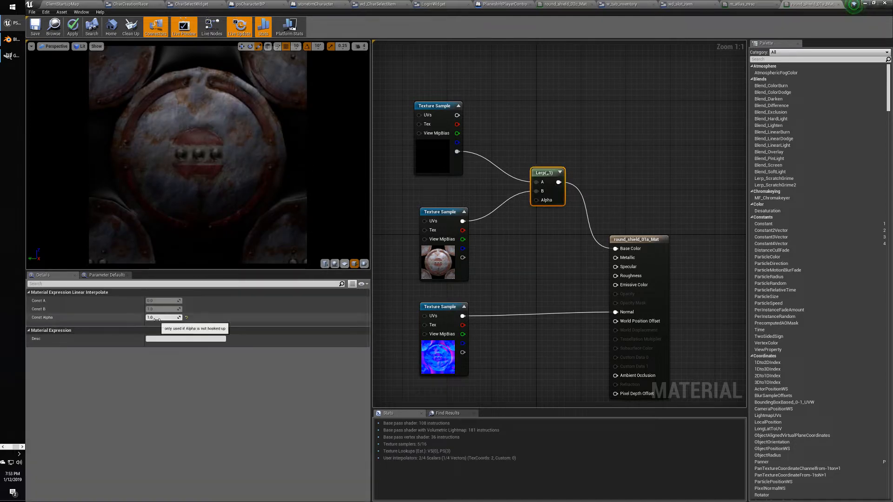
pyautogui.moveTo(160, 317); pyautogui.dragTo(139, 317)
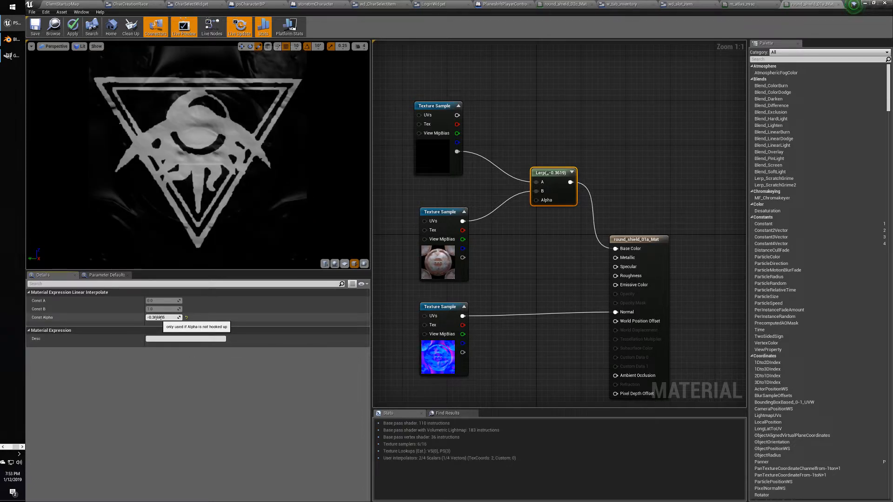
pyautogui.moveTo(157, 318); pyautogui.dragTo(163, 318)
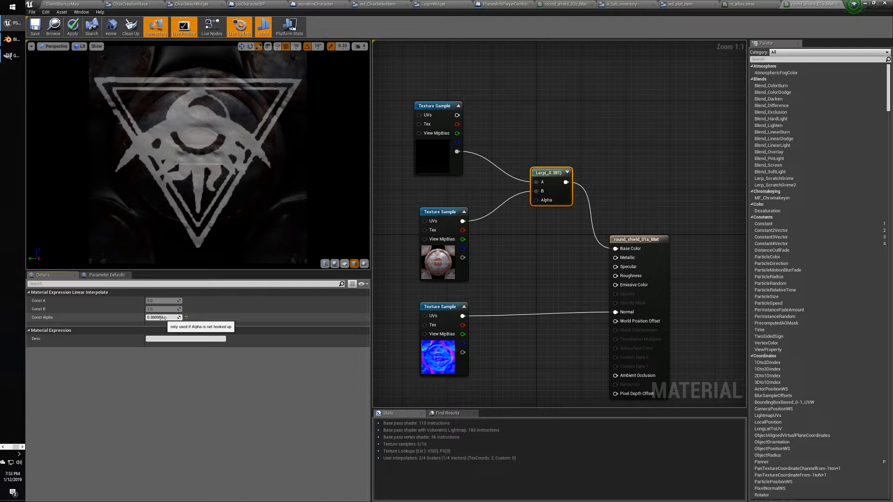
pyautogui.moveTo(162, 318); pyautogui.dragTo(165, 318)
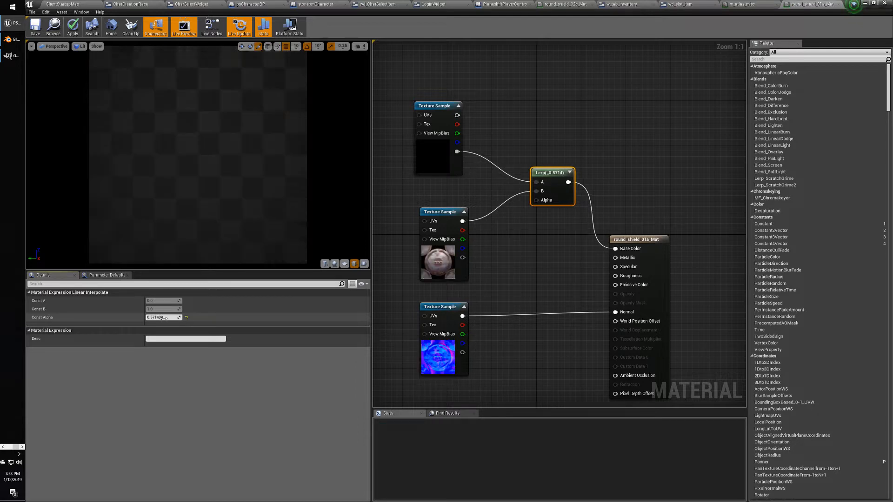
pyautogui.moveTo(165, 318); pyautogui.dragTo(171, 318)
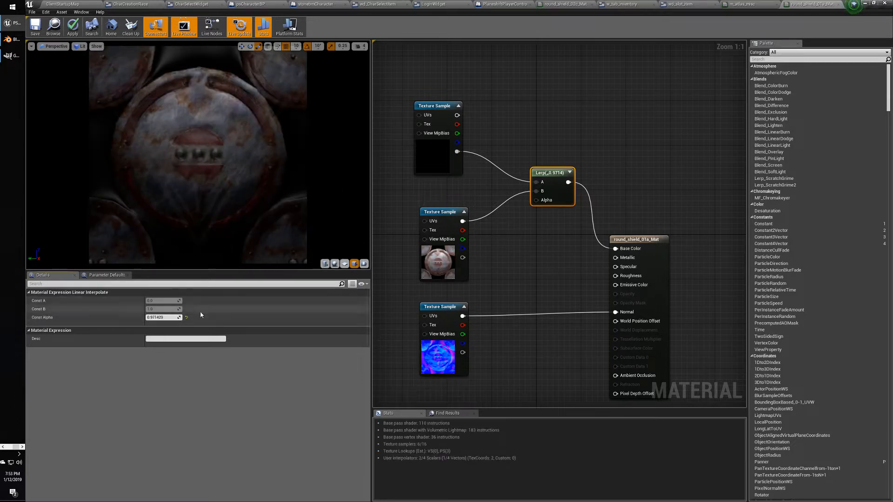
pyautogui.moveTo(160, 318); pyautogui.dragTo(161, 318)
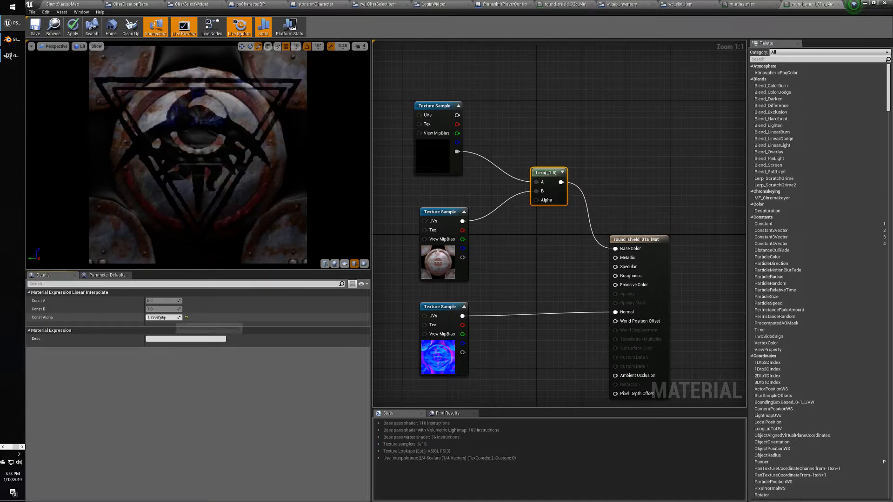
pyautogui.moveTo(160, 318); pyautogui.dragTo(164, 318)
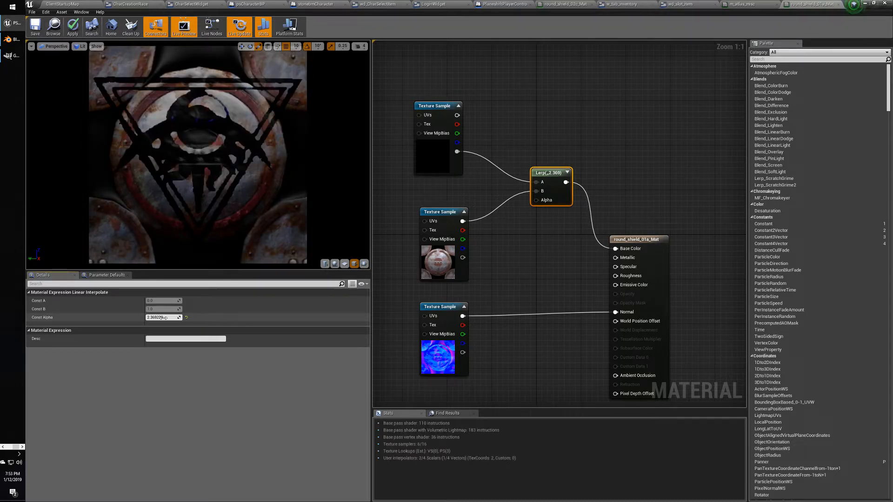
pyautogui.moveTo(165, 318); pyautogui.dragTo(158, 317)
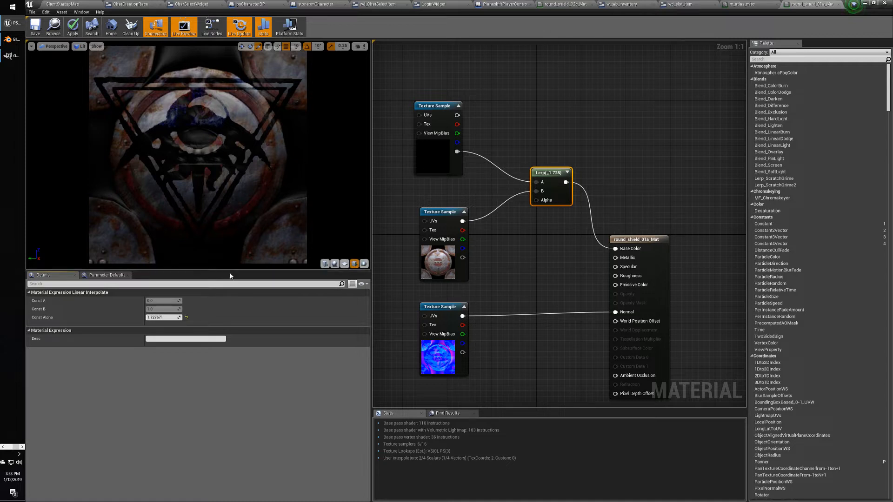
pyautogui.click(167, 317)
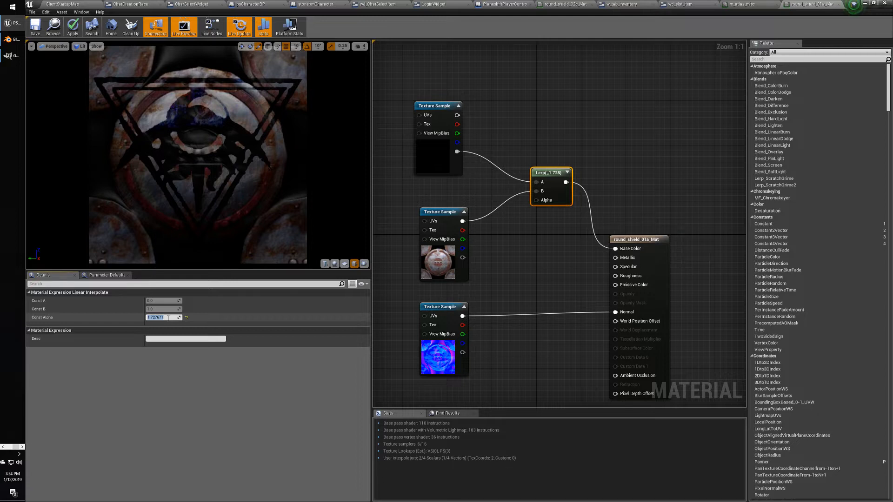
# Enter Lerp Const Alpha values of 1, 2, 3 and finally 4.
pyautogui.write('1')
pyautogui.press('Return')
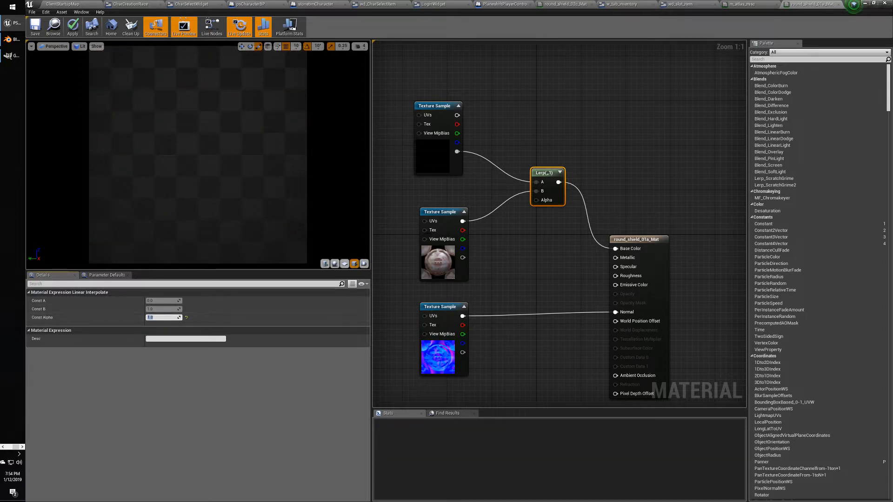
pyautogui.click(157, 319)
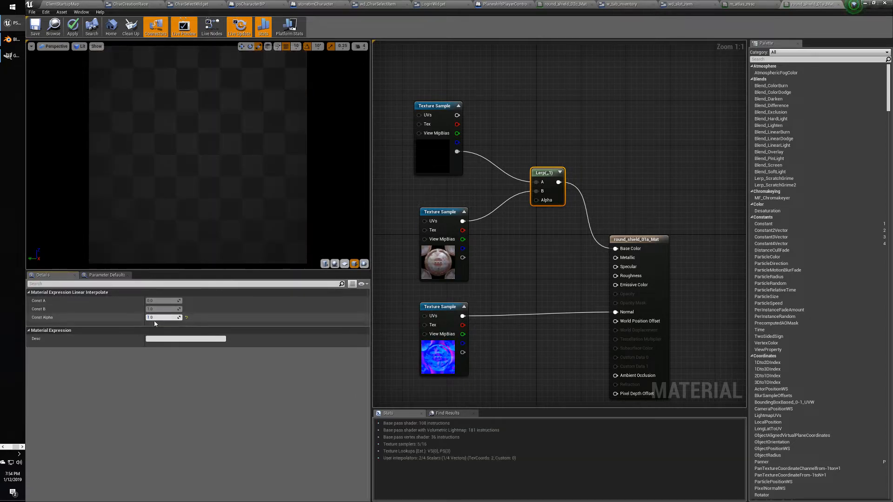
pyautogui.write('2')
pyautogui.press('Tab')
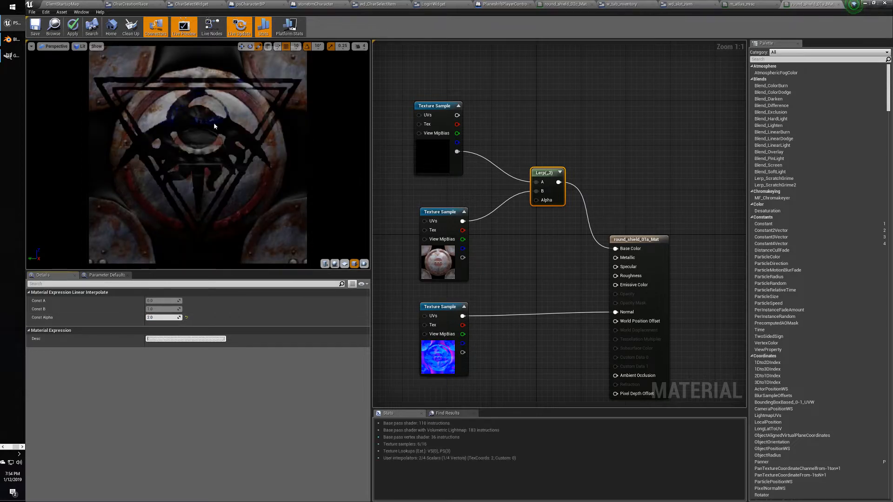
pyautogui.click(164, 317)
pyautogui.write('3')
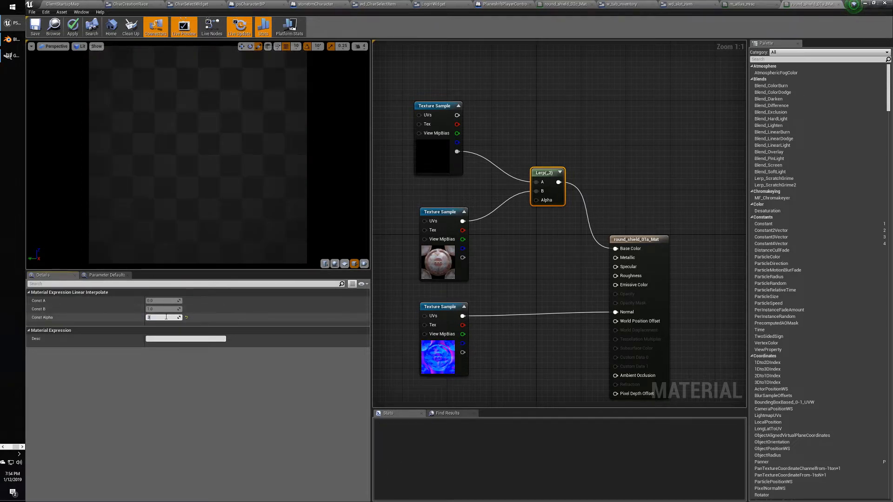
pyautogui.press('Tab')
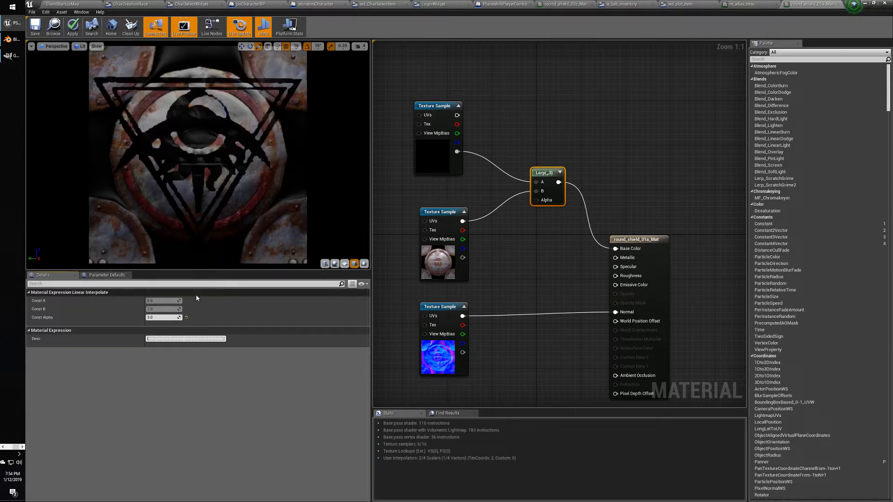
pyautogui.click(162, 317)
pyautogui.write('4')
pyautogui.press('Tab')
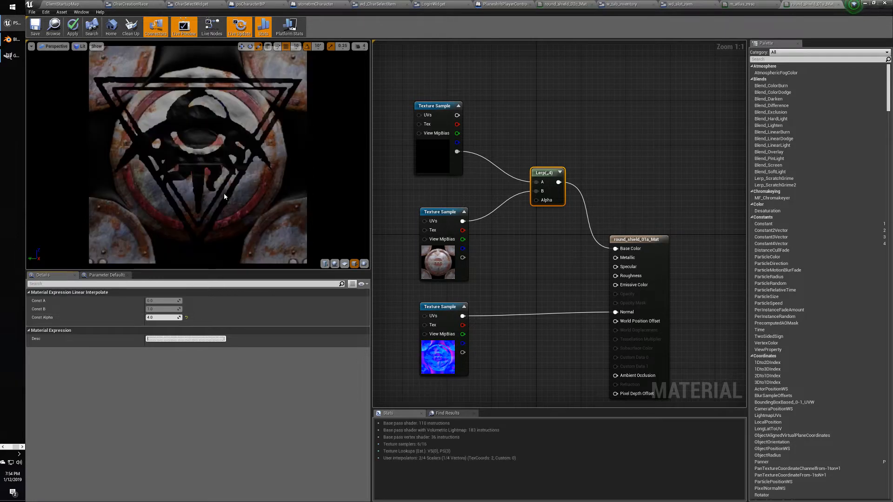
pyautogui.hotkey('shift', 'Tab')
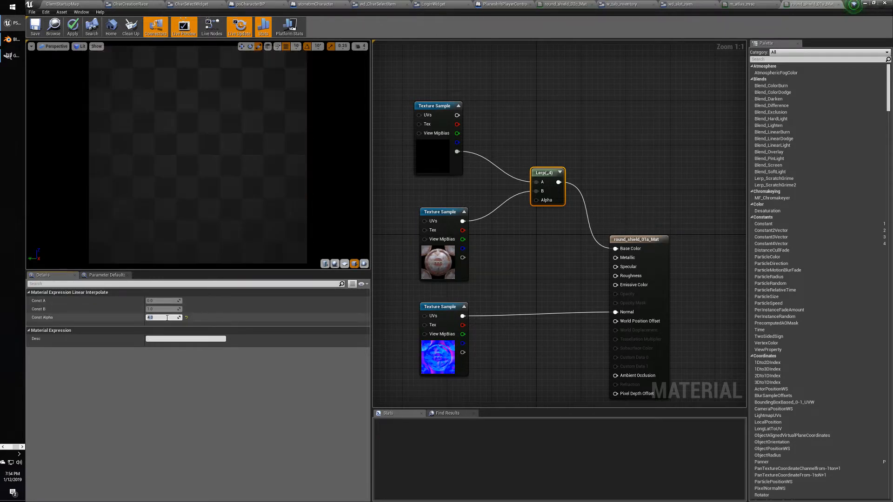
pyautogui.click(408, 200)
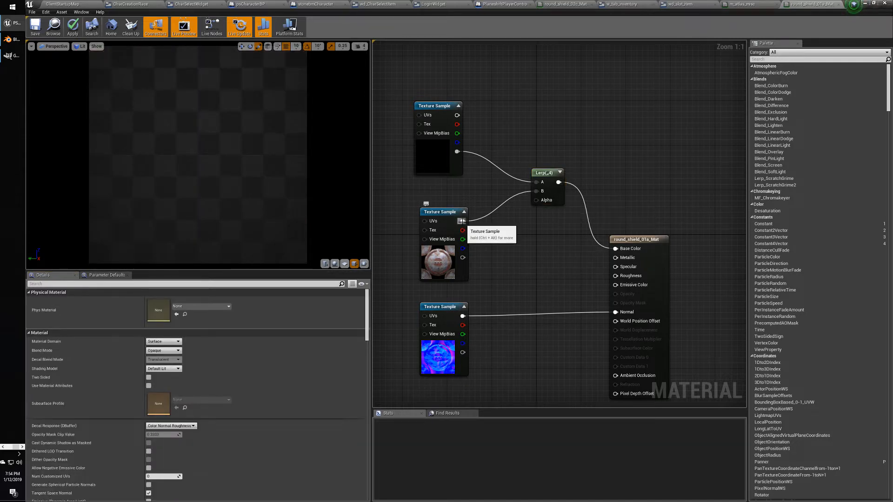
pyautogui.moveTo(462, 221); pyautogui.dragTo(615, 249)
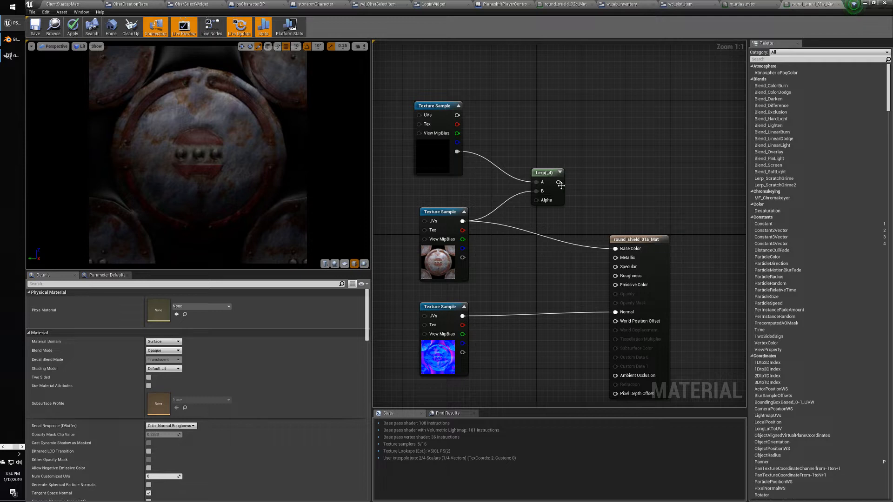
pyautogui.moveTo(558, 182); pyautogui.dragTo(614, 250)
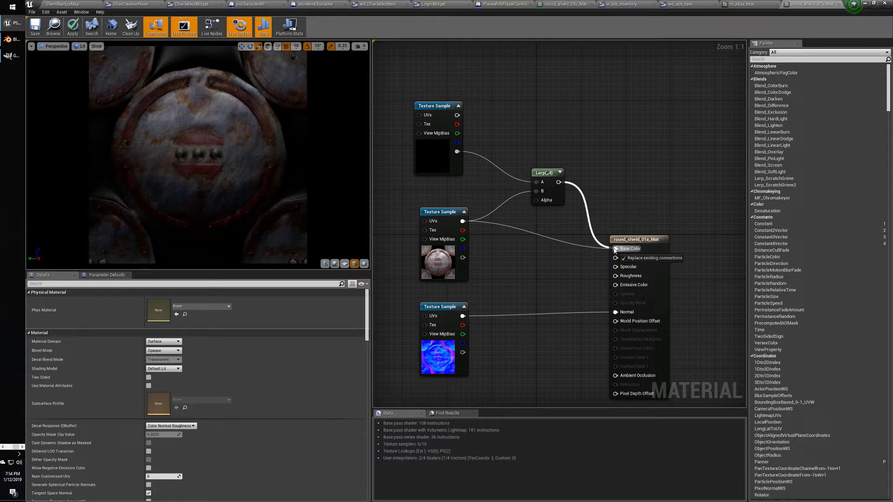
pyautogui.moveTo(614, 251); pyautogui.dragTo(614, 249)
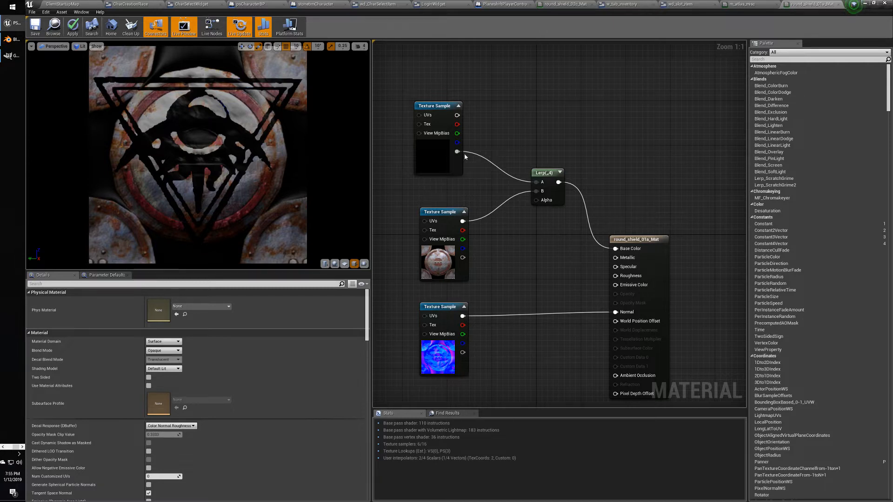
# Wire the emblem texture's alpha into Lerp Alpha and its RGB into Lerp A, then inspect the Lerp.
pyautogui.moveTo(457, 151); pyautogui.dragTo(540, 202)
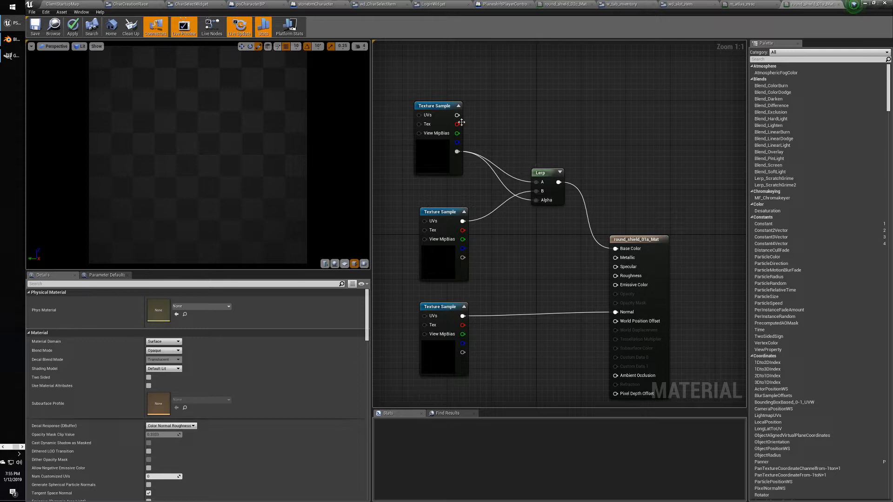
pyautogui.moveTo(457, 115); pyautogui.dragTo(542, 183)
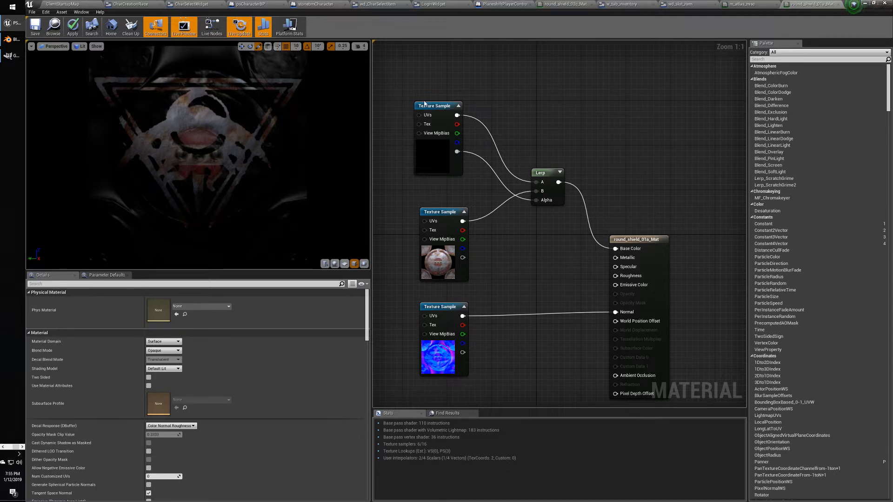
pyautogui.moveTo(431, 108); pyautogui.dragTo(437, 108)
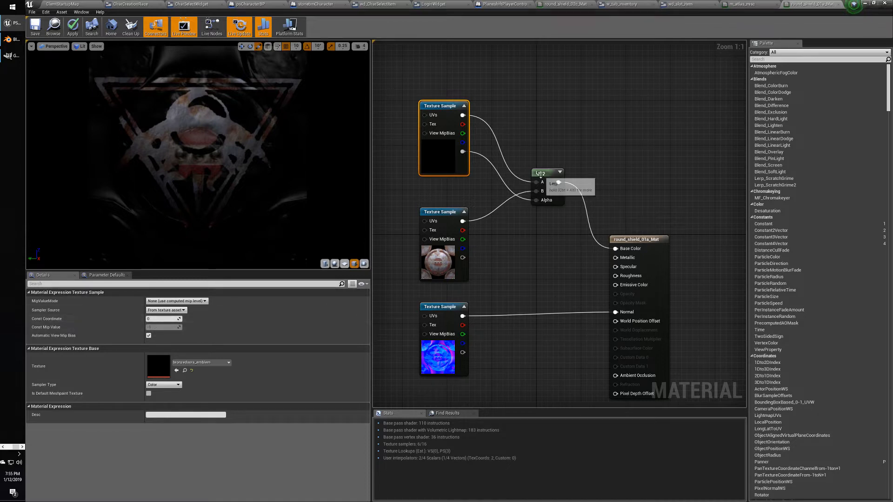
pyautogui.click(547, 188)
pyautogui.click(507, 209)
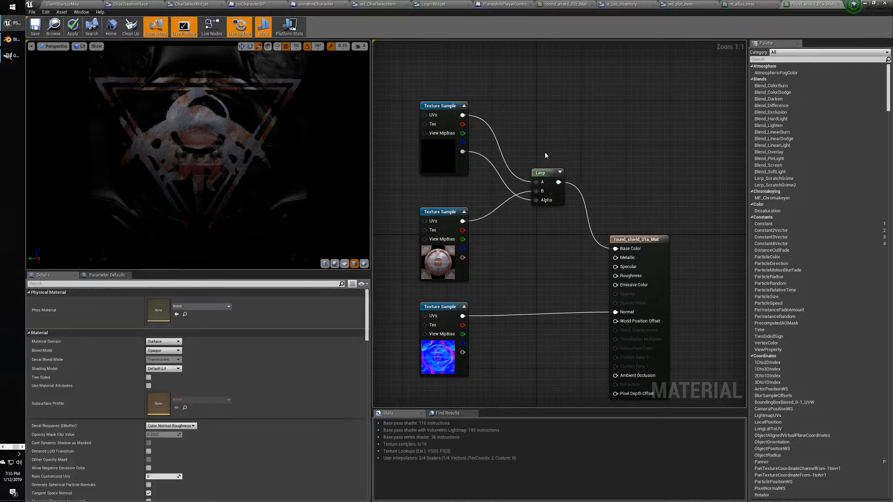
pyautogui.click(547, 182)
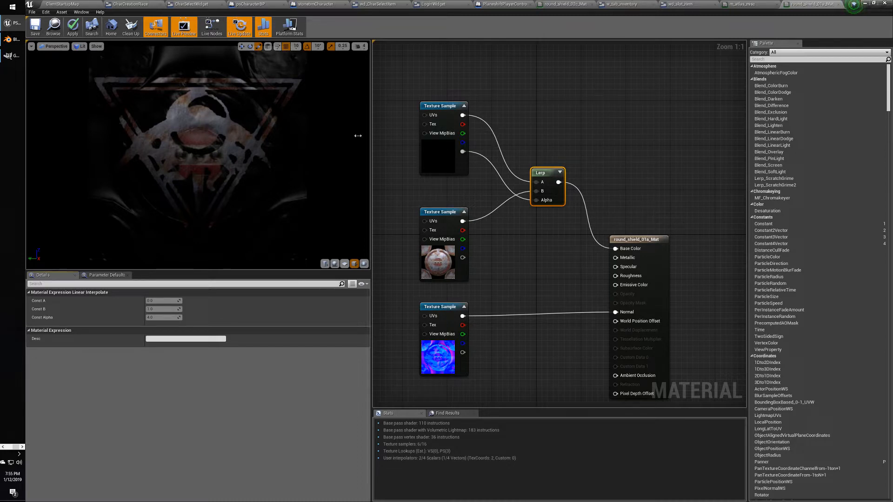
# Drag bronzedoors_emblem.png from the decals folder into GIMP and position its image window.
pyautogui.click(575, 134)
pyautogui.moveTo(546, 134); pyautogui.dragTo(548, 134, button='right')
pyautogui.hotkey('alt', 'Tab')
pyautogui.hotkey('alt', 'Tab')
pyautogui.hotkey('alt', 'Tab')
pyautogui.hotkey('alt', 'Tab')
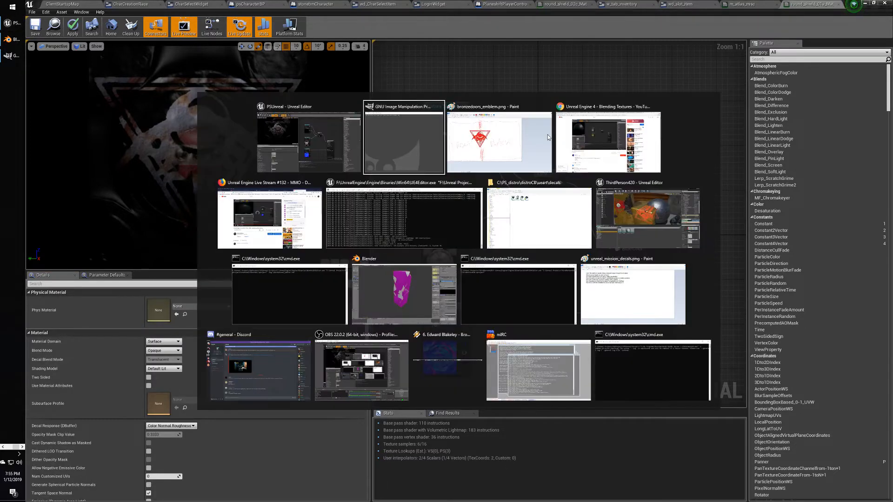
pyautogui.hotkey('alt', 'Tab')
pyautogui.hotkey('alt', 'Tab')
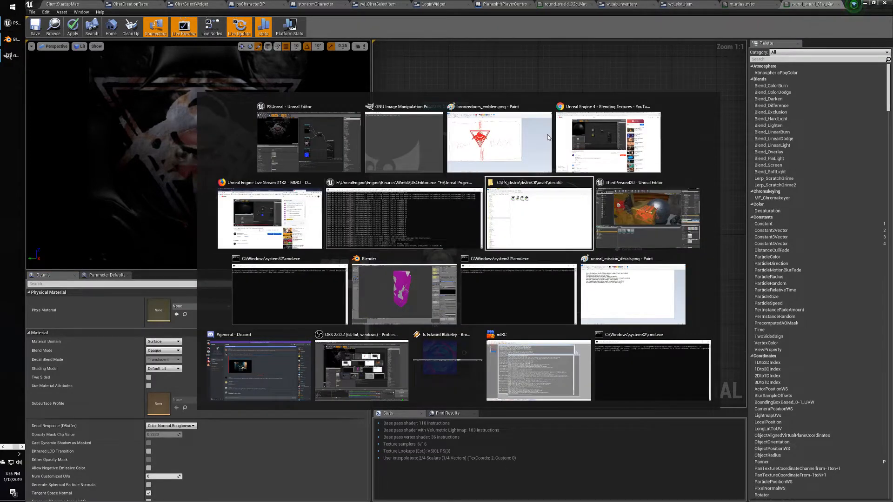
pyautogui.moveTo(244, 86); pyautogui.dragTo(305, 140)
pyautogui.hotkey('alt', 'Tab')
pyautogui.hotkey('alt', 'Tab')
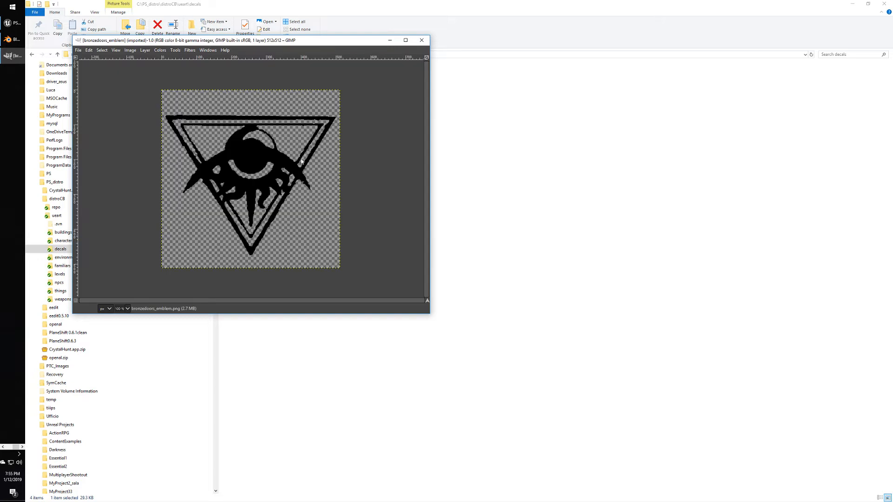
pyautogui.moveTo(255, 40); pyautogui.dragTo(366, 68)
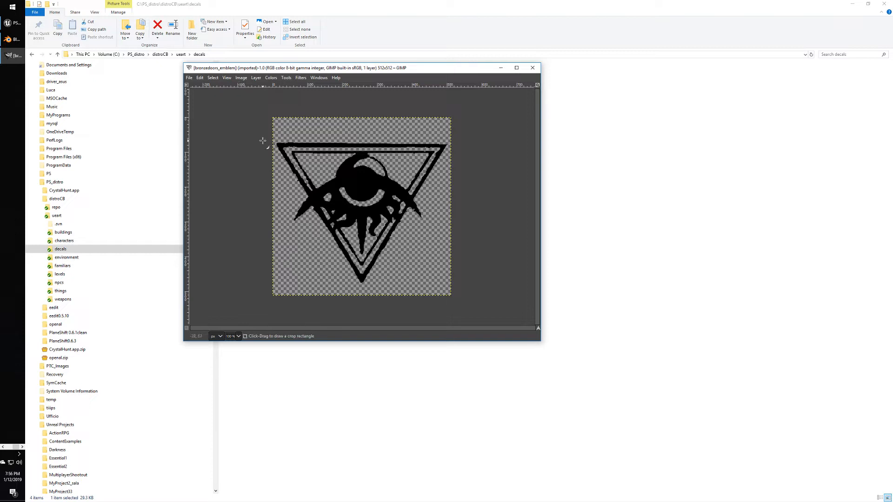
# Browse GIMP's Image, Layer and Select menus for the emblem image.
pyautogui.click(241, 78)
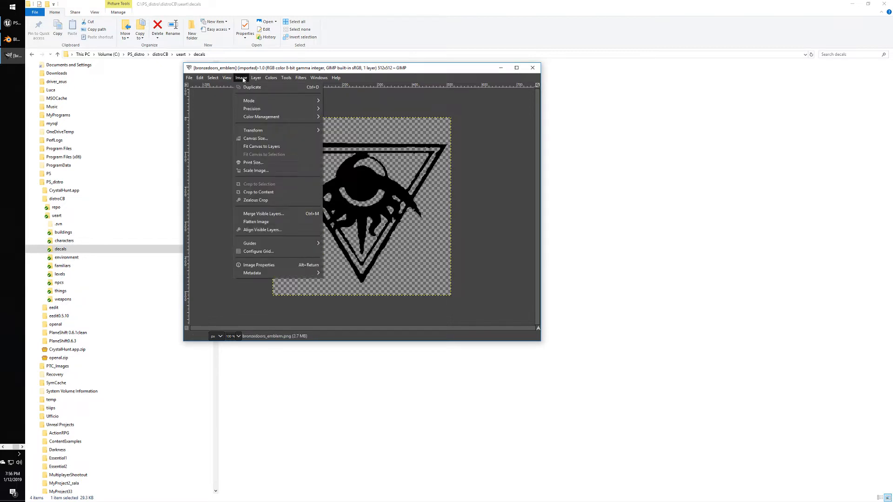
pyautogui.click(241, 78)
pyautogui.click(255, 78)
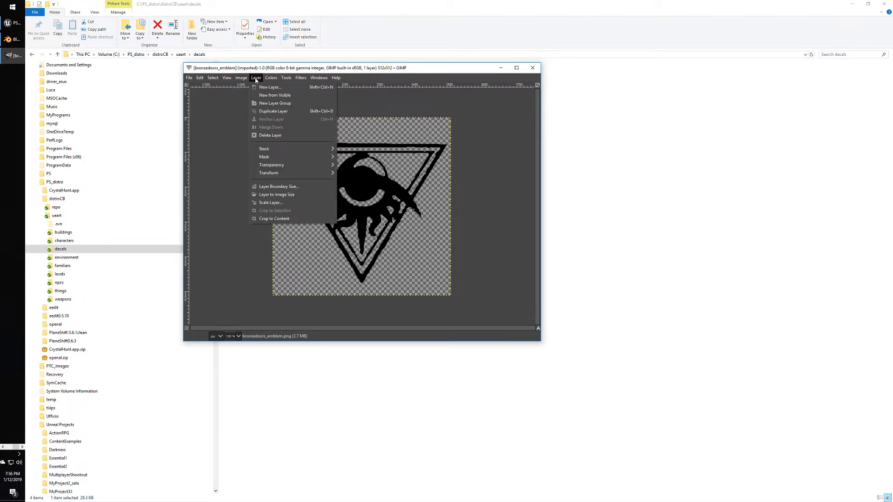
pyautogui.click(256, 78)
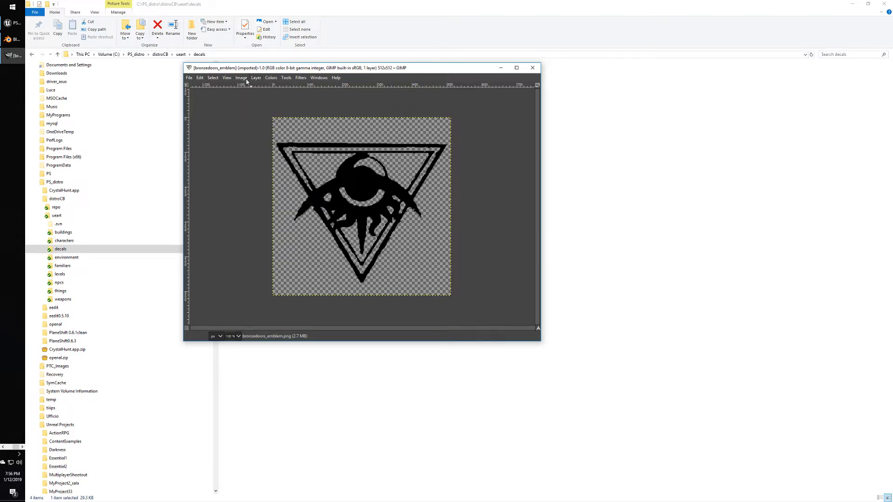
pyautogui.click(241, 78)
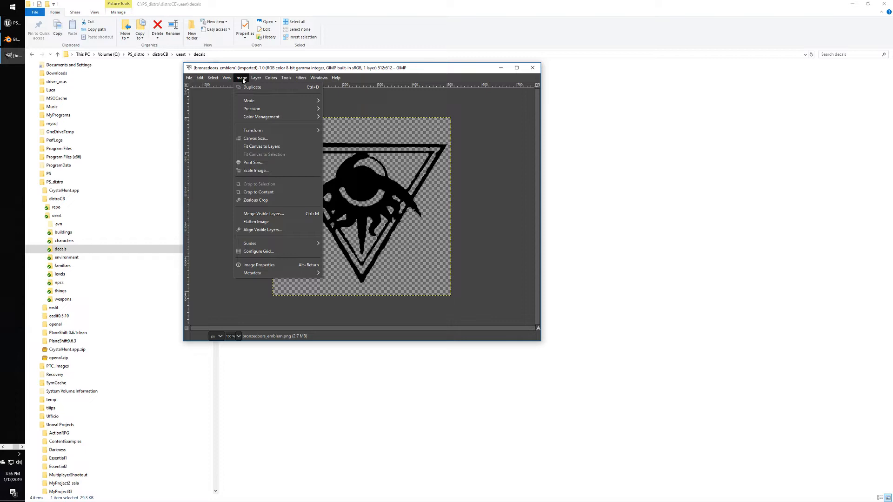
pyautogui.moveTo(266, 118)
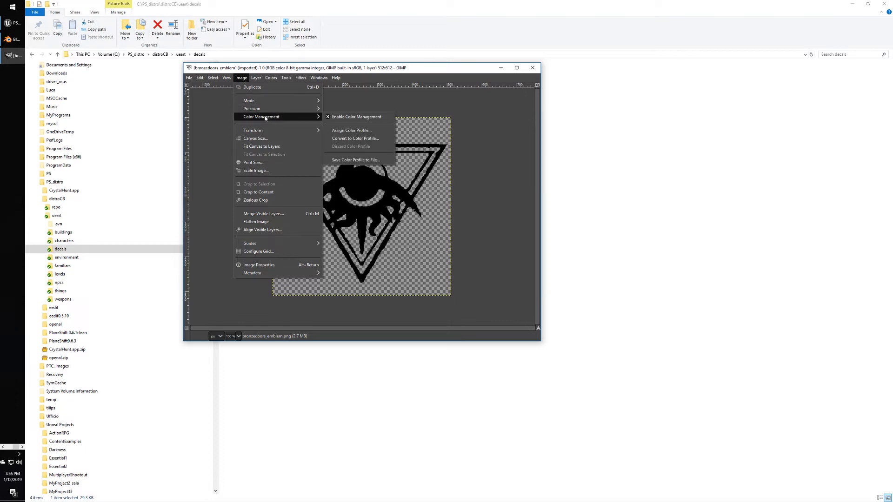
pyautogui.click(238, 78)
pyautogui.click(222, 79)
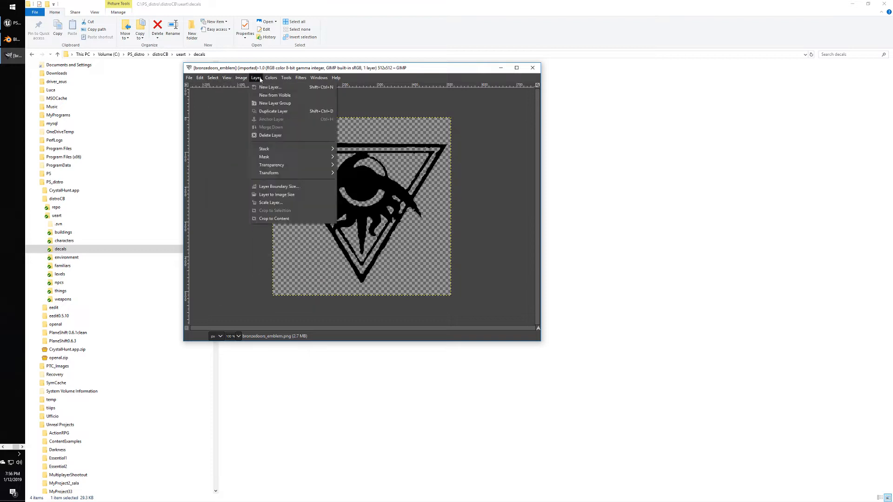
# Apply a midtones Color Balance to the emblem with Cyan–Red 64.8 and Magenta–Green −75.3.
pyautogui.click(275, 87)
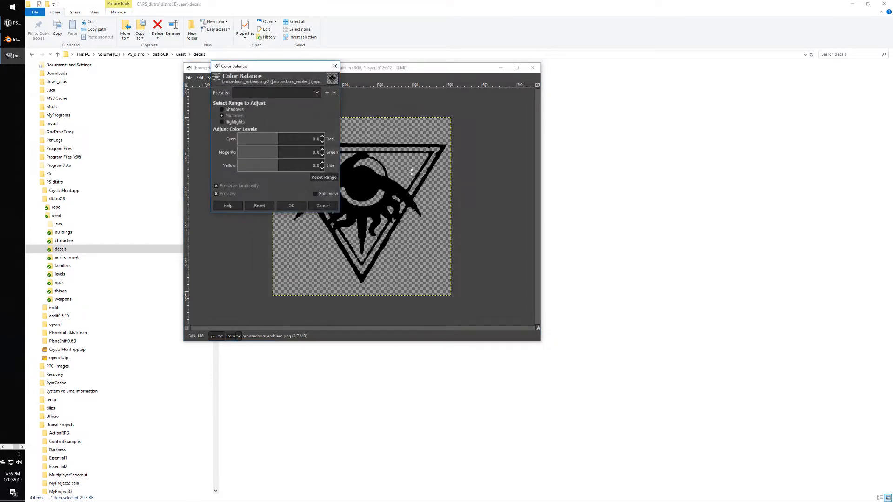
pyautogui.moveTo(276, 72); pyautogui.dragTo(473, 192)
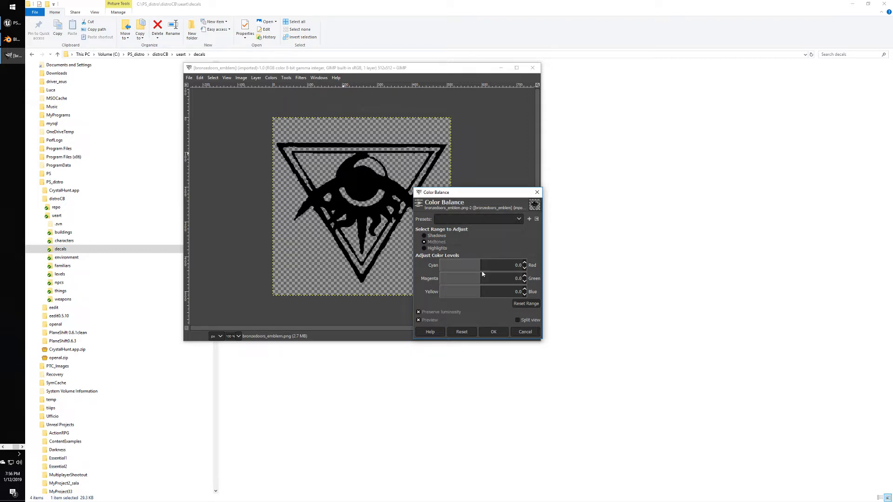
pyautogui.moveTo(482, 274); pyautogui.dragTo(752, 253)
pyautogui.moveTo(484, 278); pyautogui.dragTo(164, 276)
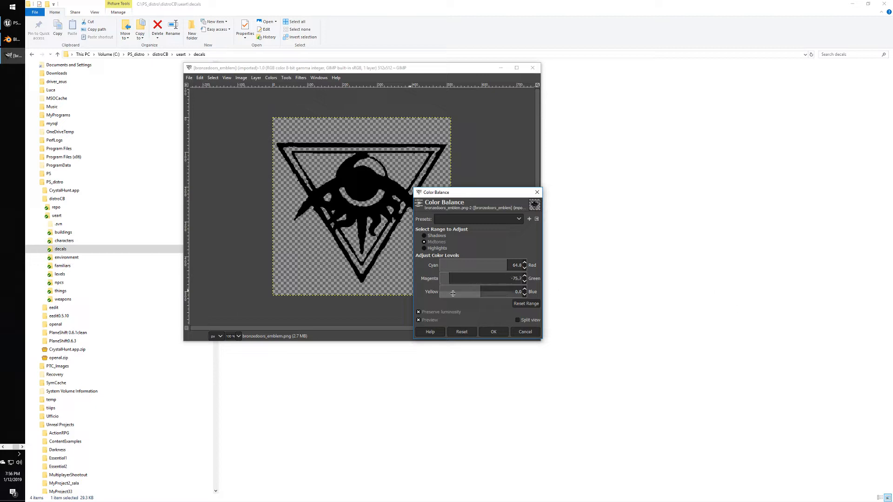
pyautogui.moveTo(482, 294); pyautogui.dragTo(511, 297)
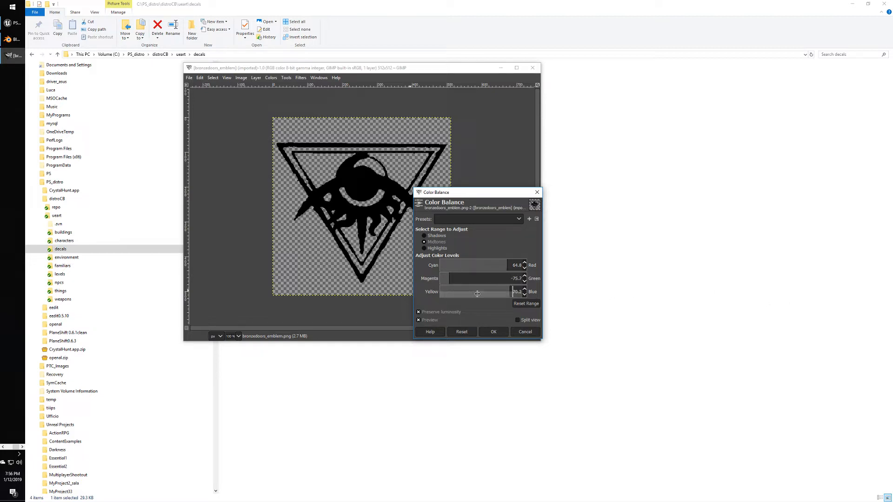
pyautogui.click(494, 330)
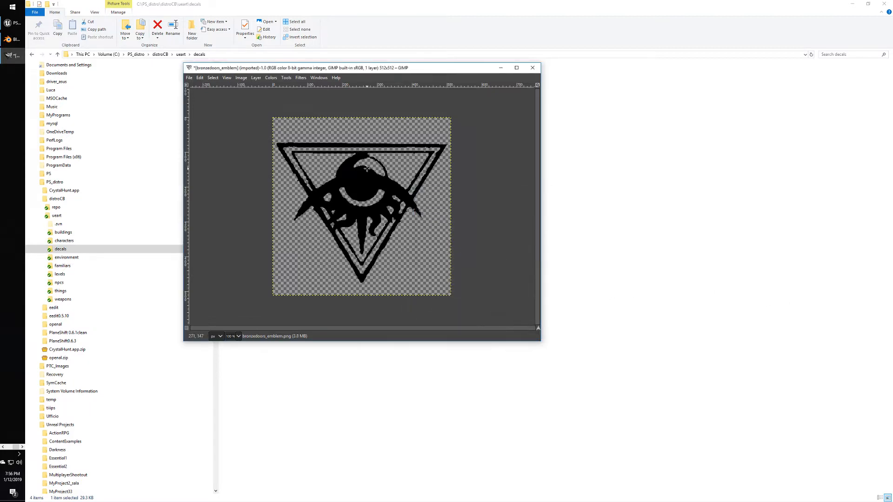
# Invert the emblem's colours with Colors > Invert so the black shape turns white.
pyautogui.click(285, 78)
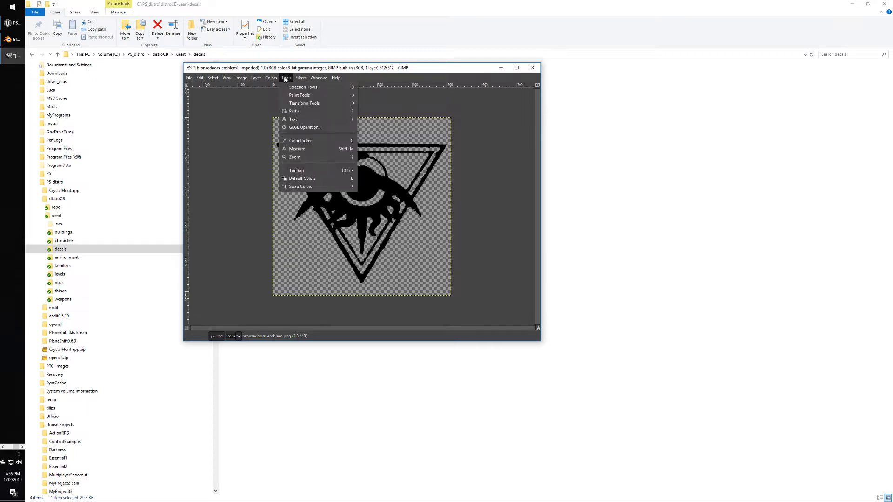
pyautogui.moveTo(267, 79)
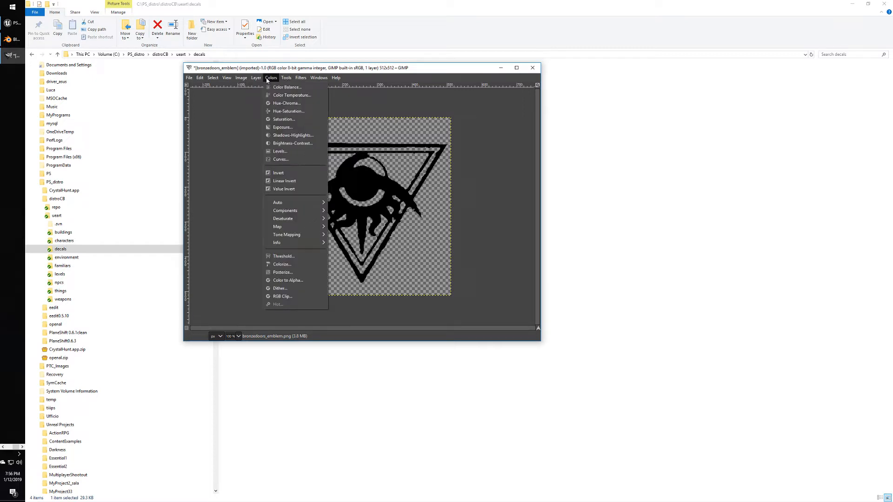
pyautogui.click(285, 174)
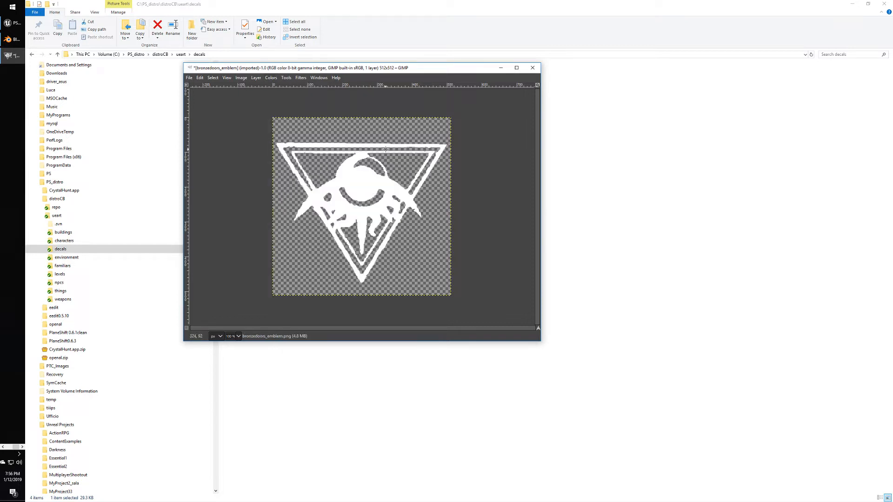
pyautogui.click(271, 78)
pyautogui.click(271, 78)
pyautogui.click(269, 78)
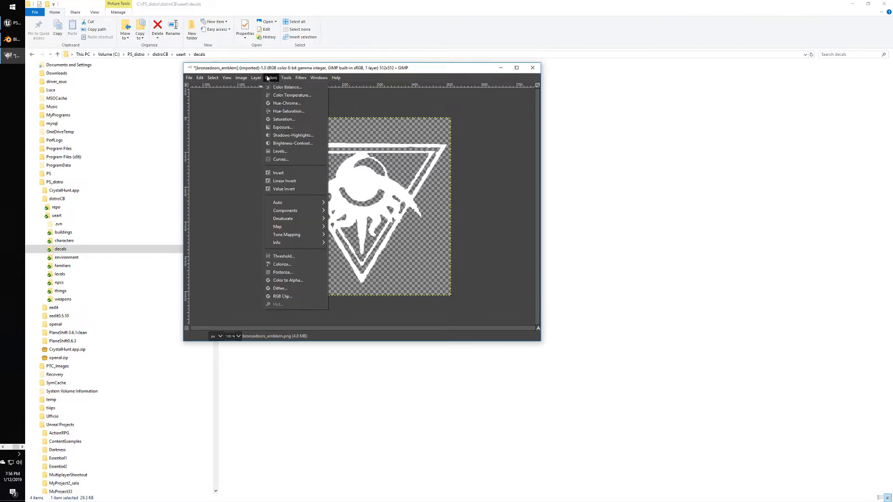
pyautogui.click(268, 78)
pyautogui.click(188, 78)
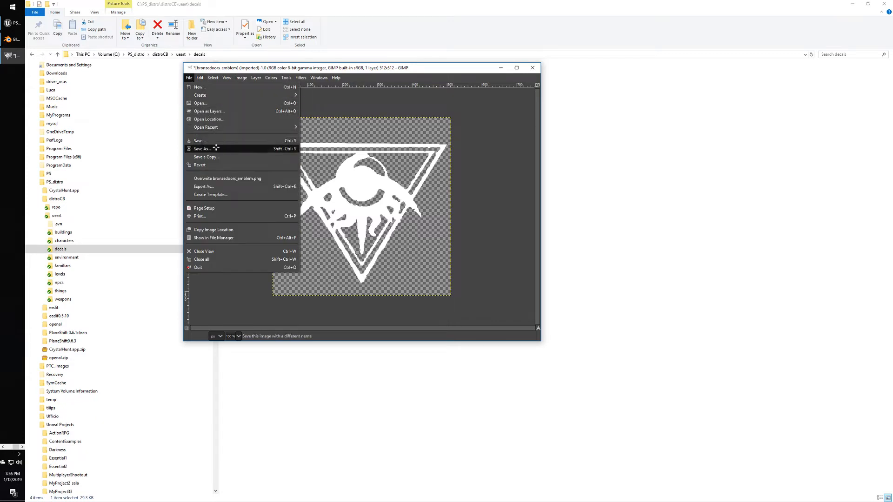
pyautogui.click(213, 148)
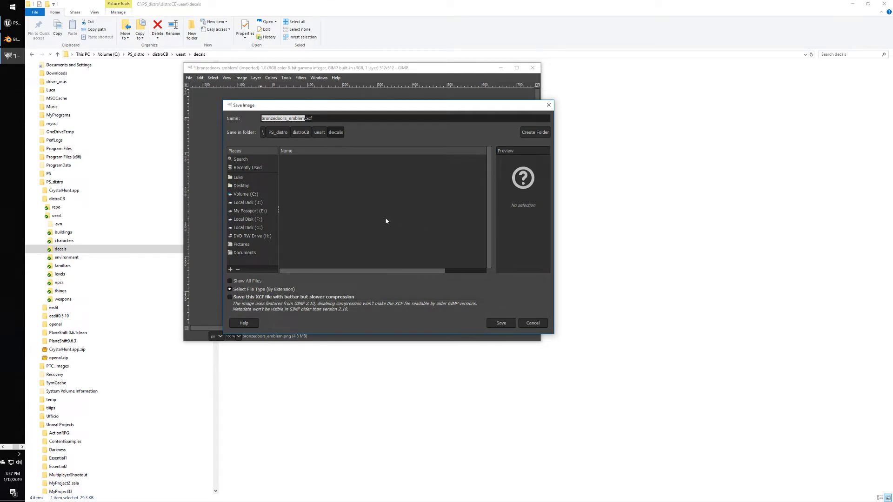
pyautogui.click(548, 104)
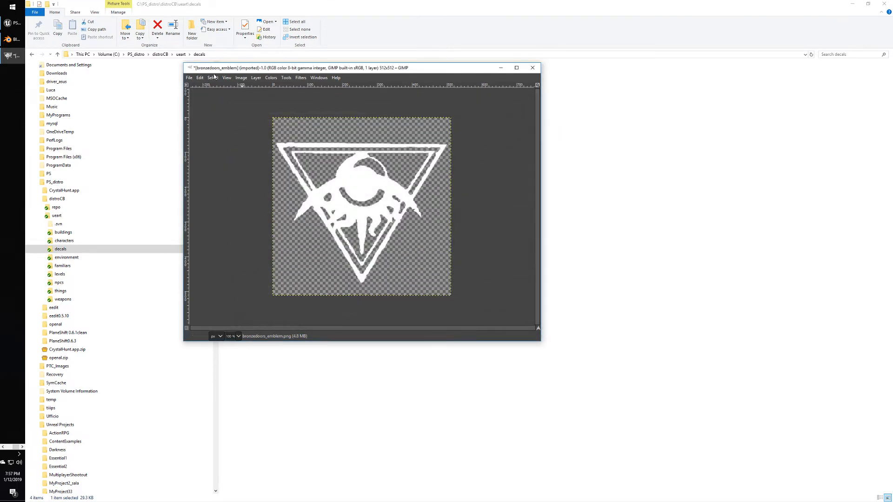
pyautogui.click(189, 77)
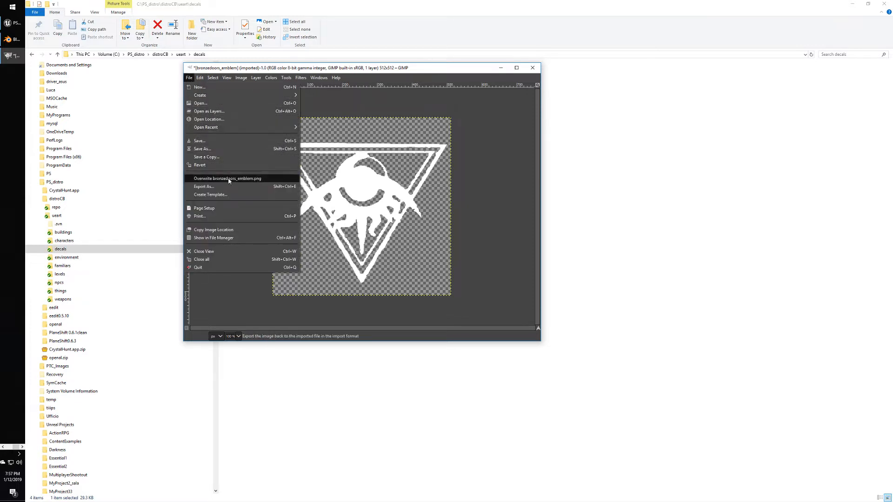
pyautogui.moveTo(223, 98)
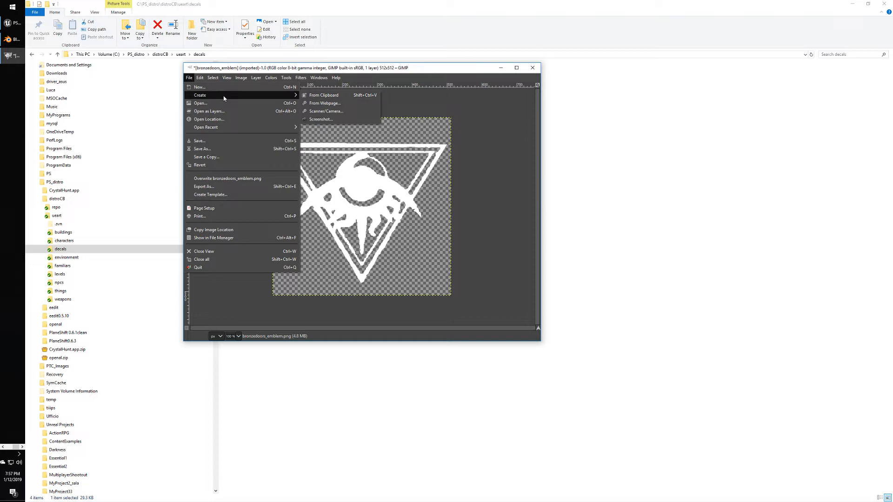
pyautogui.click(219, 148)
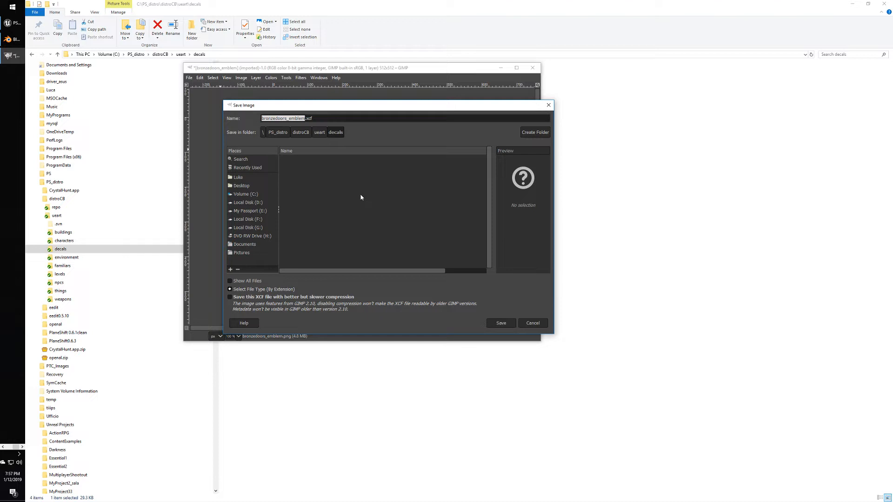
pyautogui.click(259, 290)
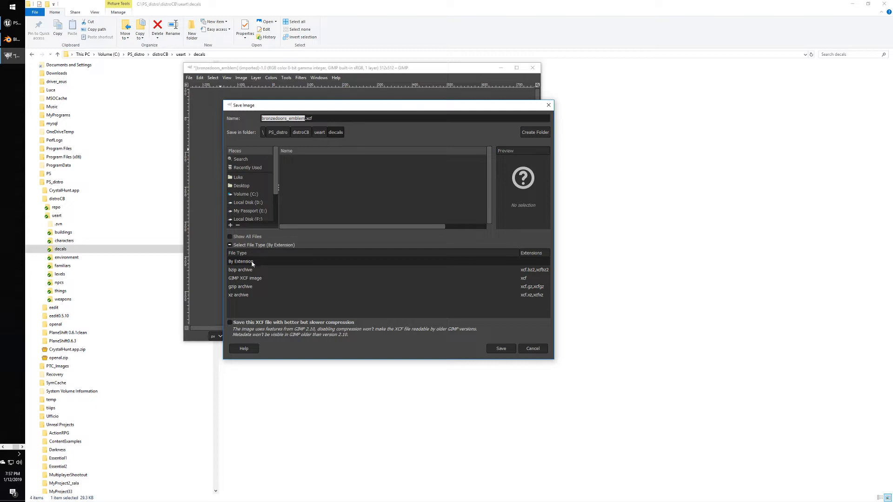
pyautogui.click(254, 245)
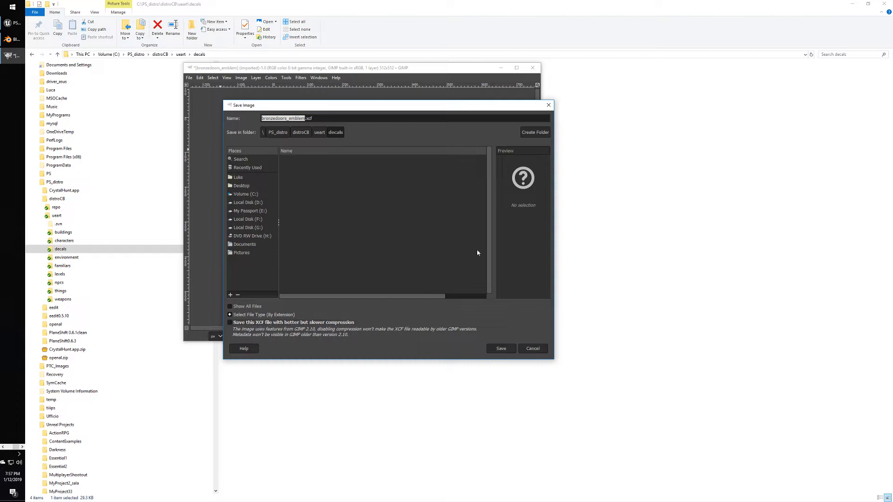
pyautogui.moveTo(362, 295); pyautogui.dragTo(286, 296)
pyautogui.click(532, 348)
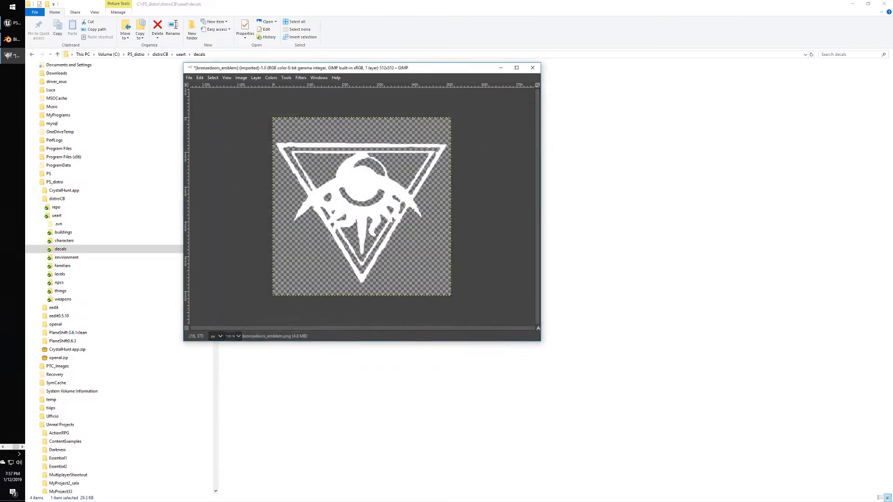
pyautogui.click(189, 78)
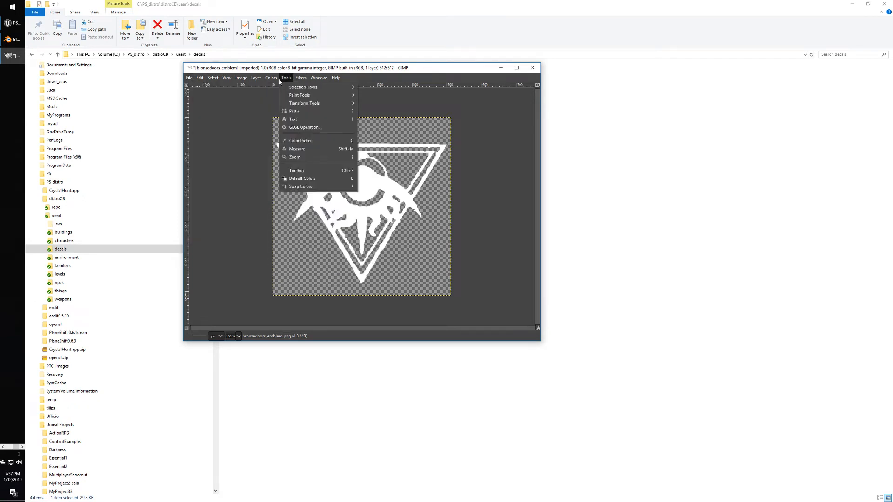
pyautogui.click(255, 78)
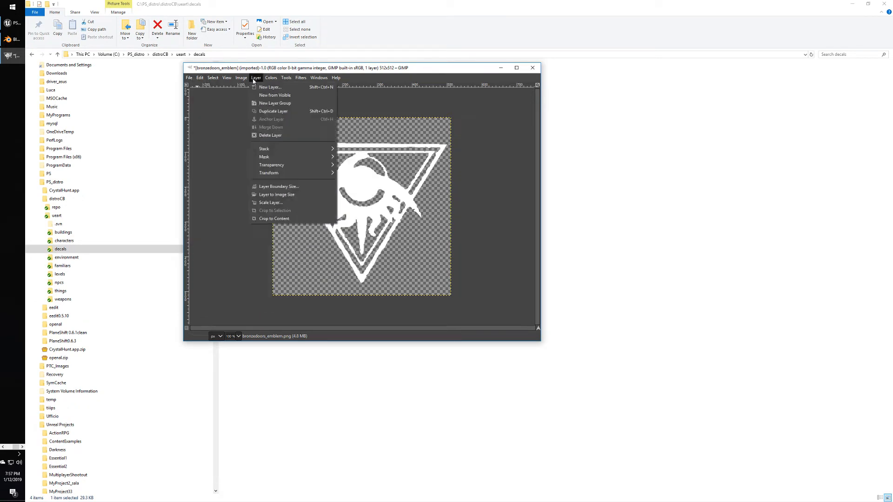
pyautogui.click(237, 78)
pyautogui.click(189, 78)
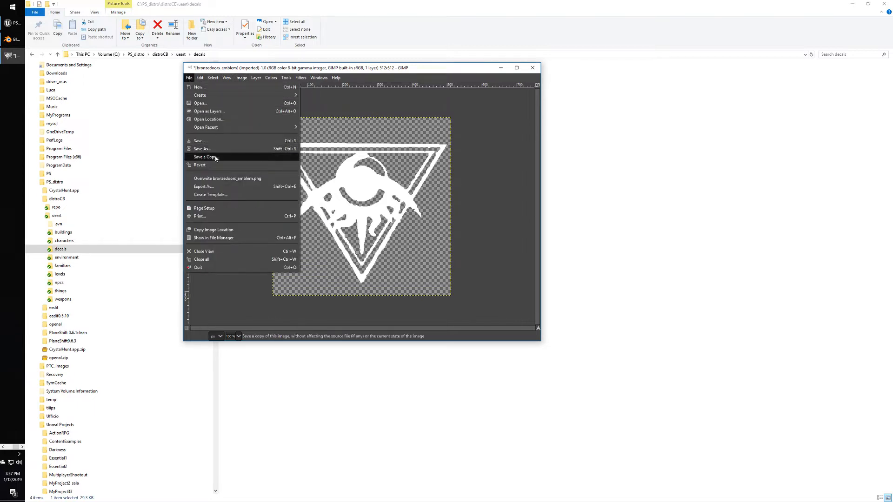
pyautogui.click(218, 187)
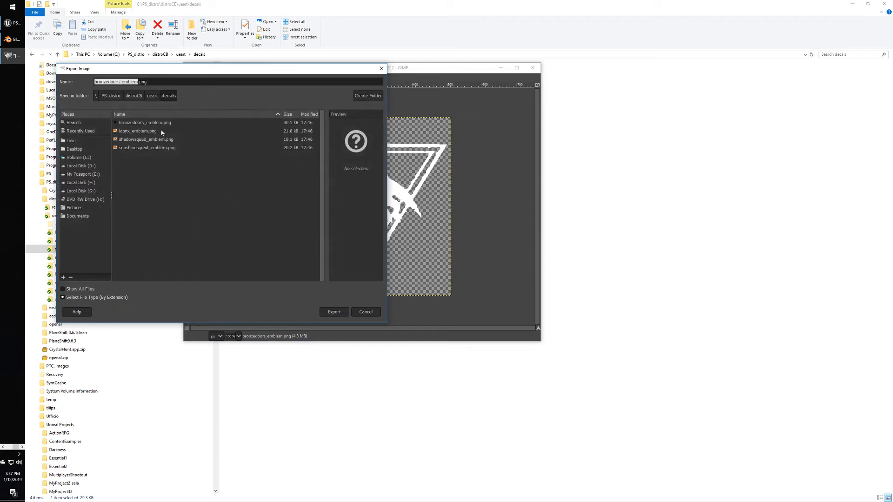
pyautogui.moveTo(147, 76); pyautogui.dragTo(239, 133)
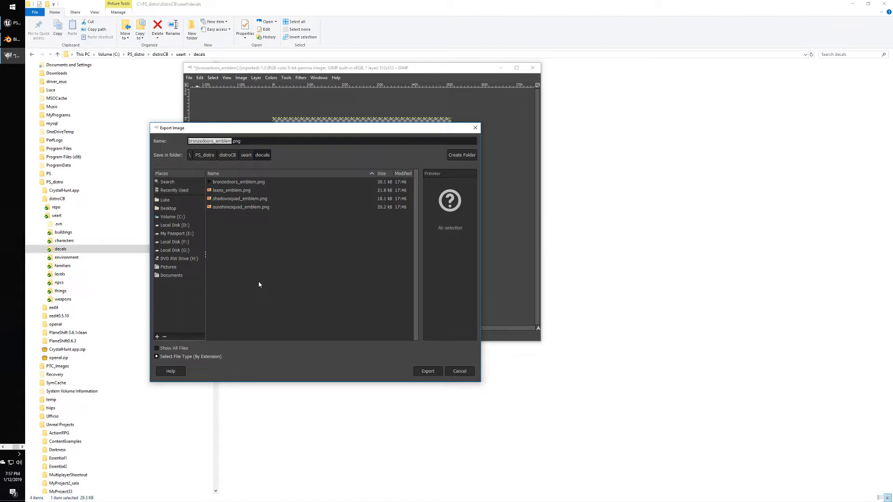
pyautogui.click(159, 356)
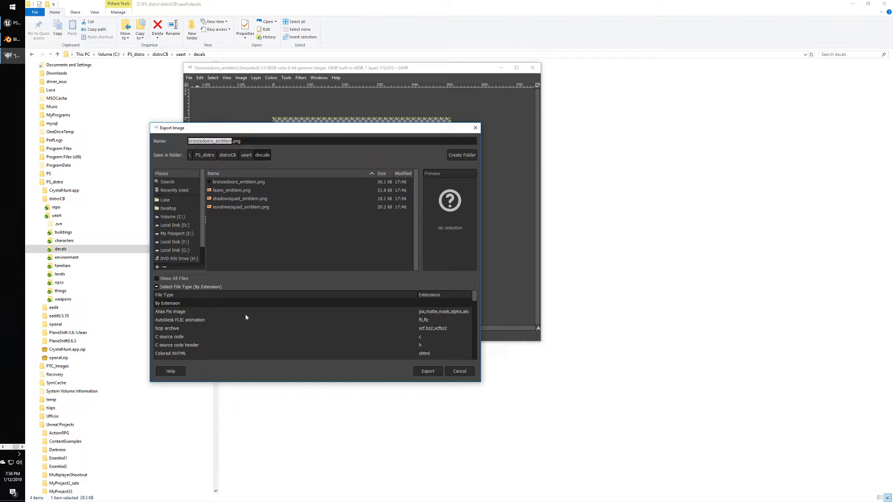
pyautogui.scroll(-5, 246, 317)
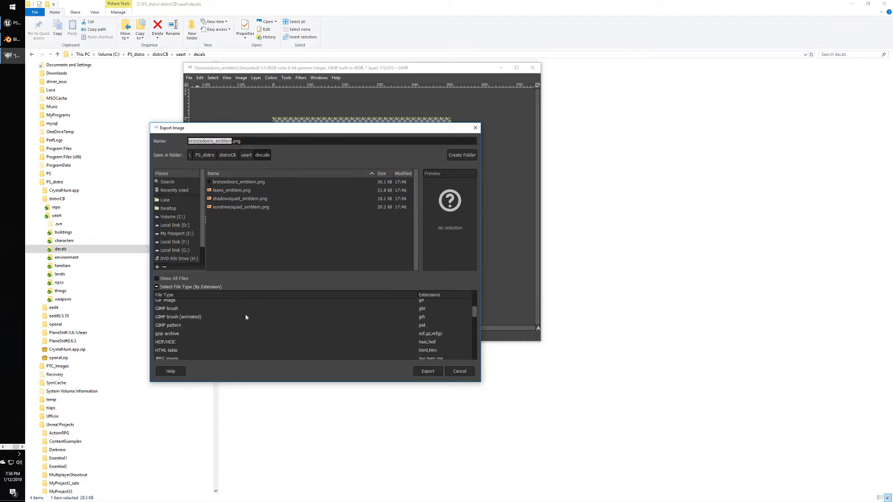
pyautogui.scroll(-3, 246, 317)
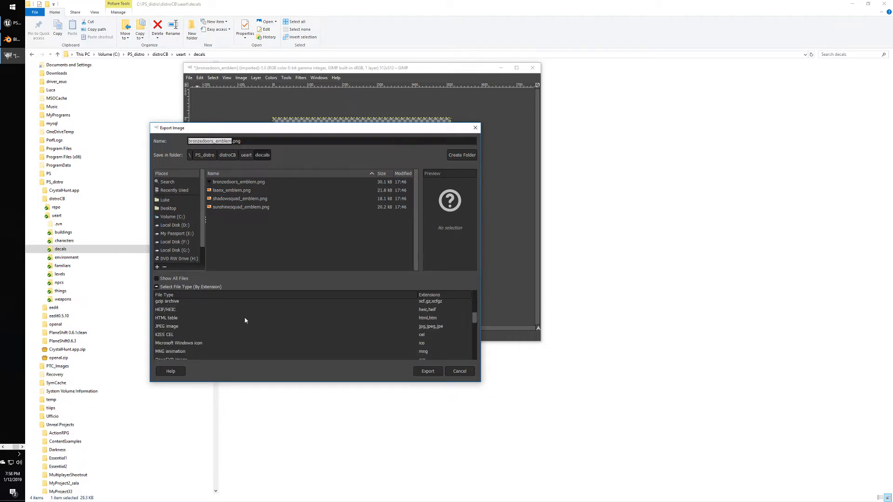
pyautogui.scroll(-8, 245, 319)
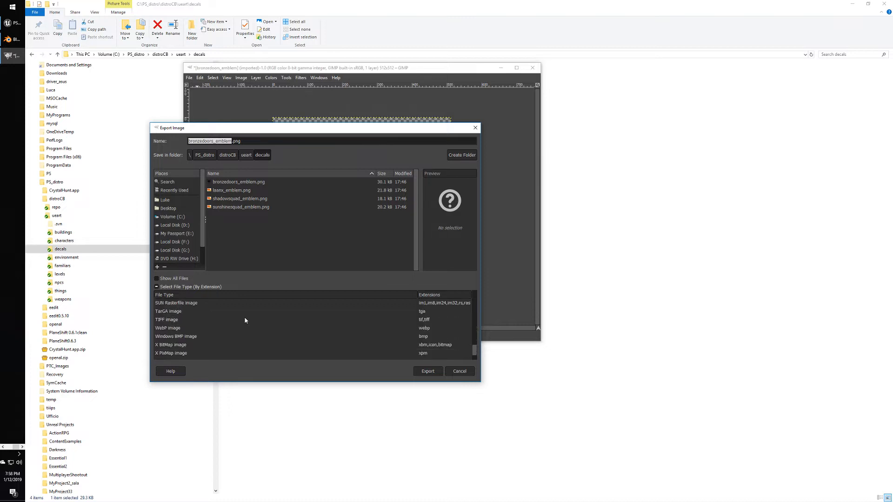
pyautogui.scroll(10, 245, 321)
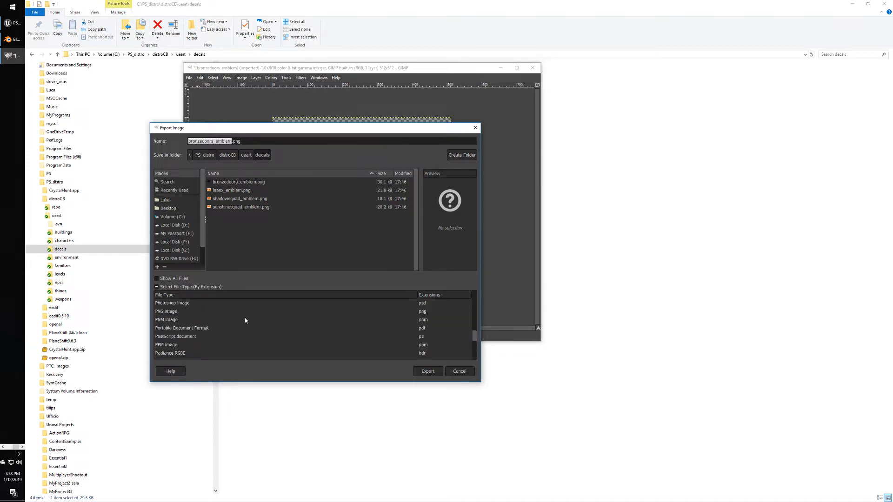
pyautogui.scroll(5, 245, 320)
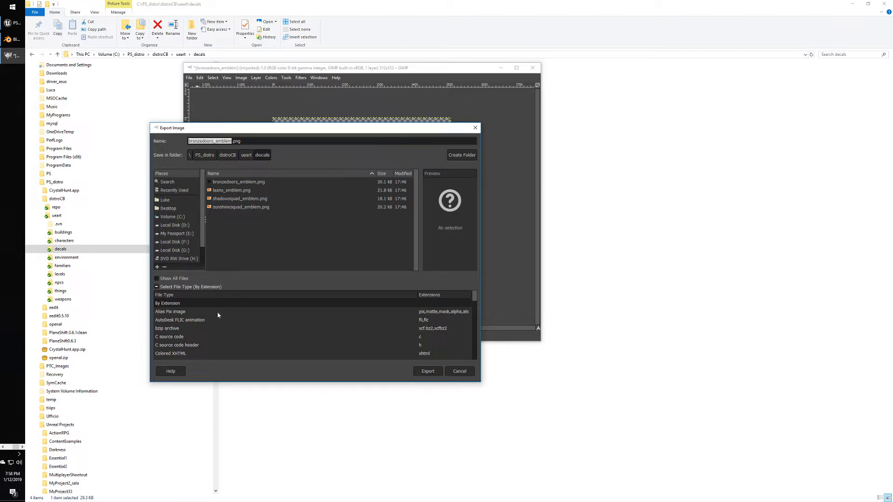
pyautogui.moveTo(252, 128); pyautogui.dragTo(300, 203)
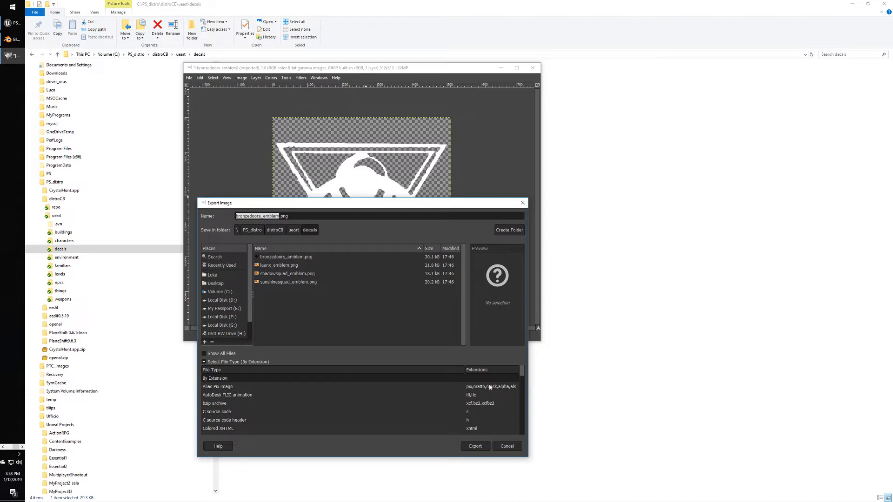
pyautogui.click(506, 446)
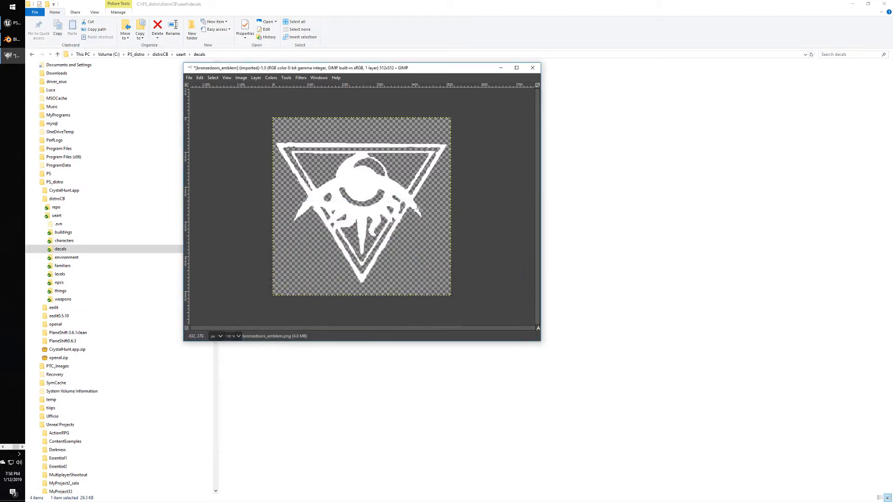
pyautogui.click(242, 78)
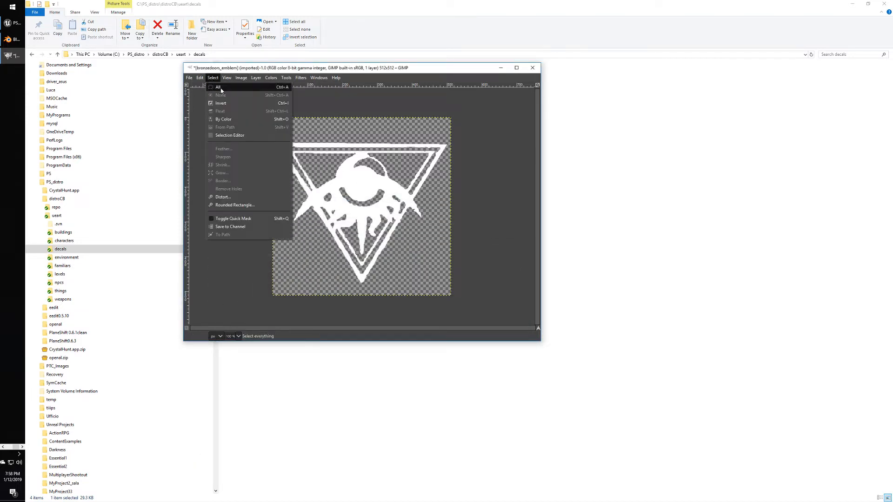
pyautogui.click(218, 87)
# Select the transparent background by colour, invert the selection, and pick the Bucket Fill tool.
pyautogui.click(212, 79)
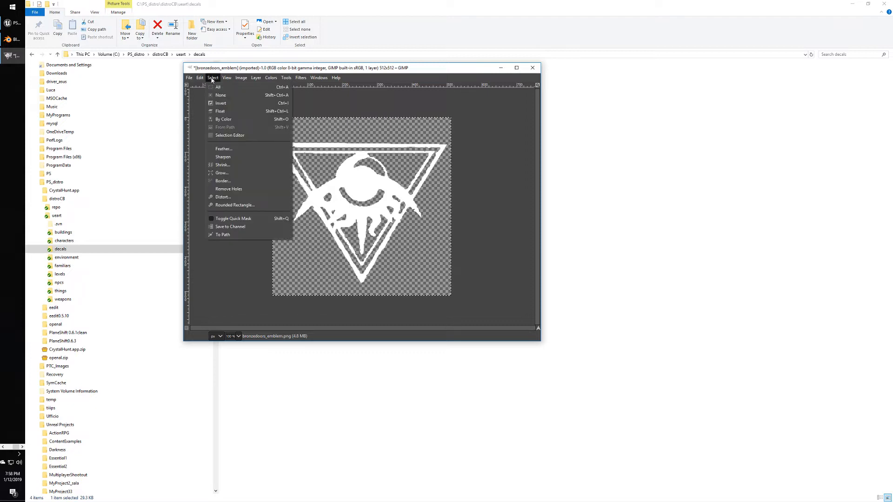
pyautogui.click(223, 120)
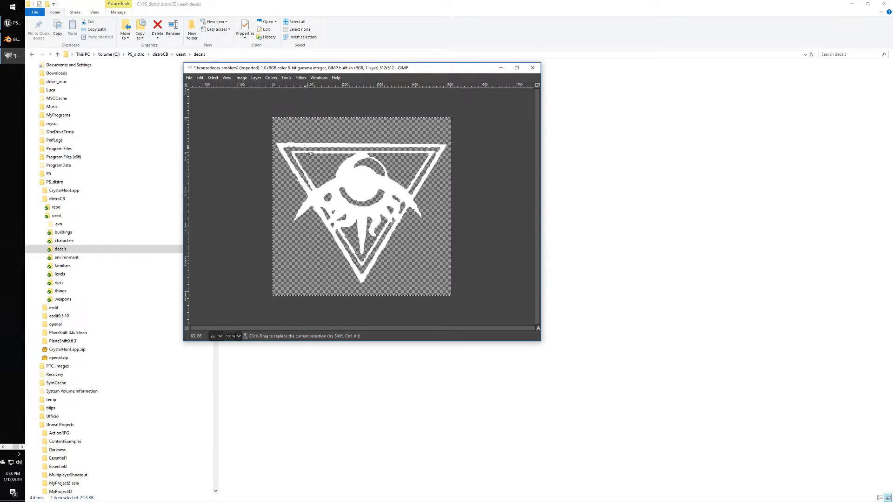
pyautogui.click(353, 132)
pyautogui.click(212, 78)
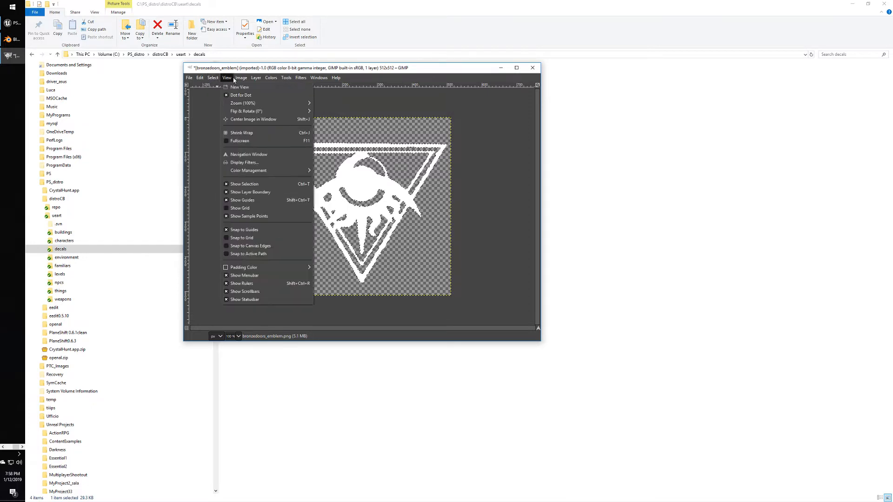
pyautogui.moveTo(288, 81)
pyautogui.moveTo(299, 98)
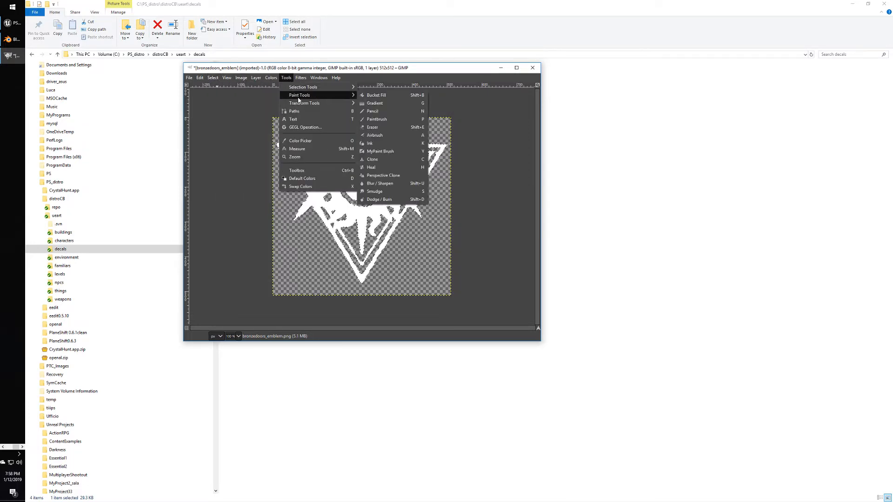
pyautogui.click(382, 95)
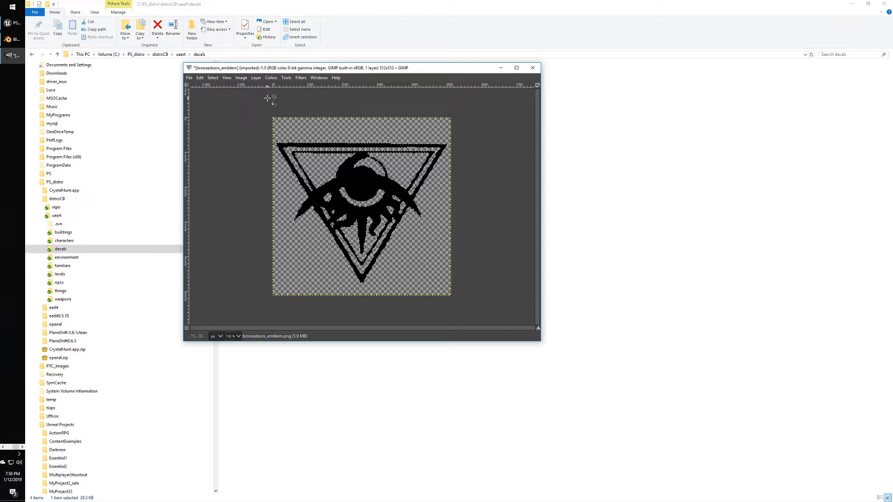
pyautogui.click(286, 77)
pyautogui.moveTo(319, 79)
pyautogui.press('Escape')
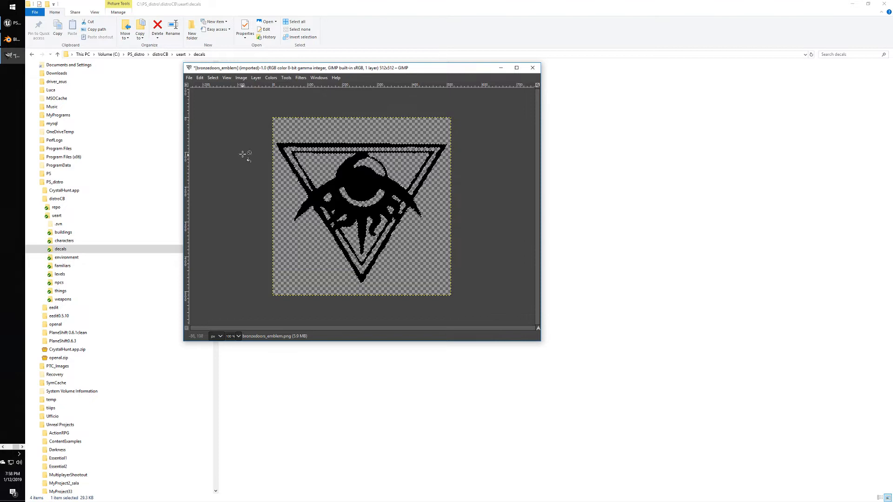
pyautogui.click(299, 78)
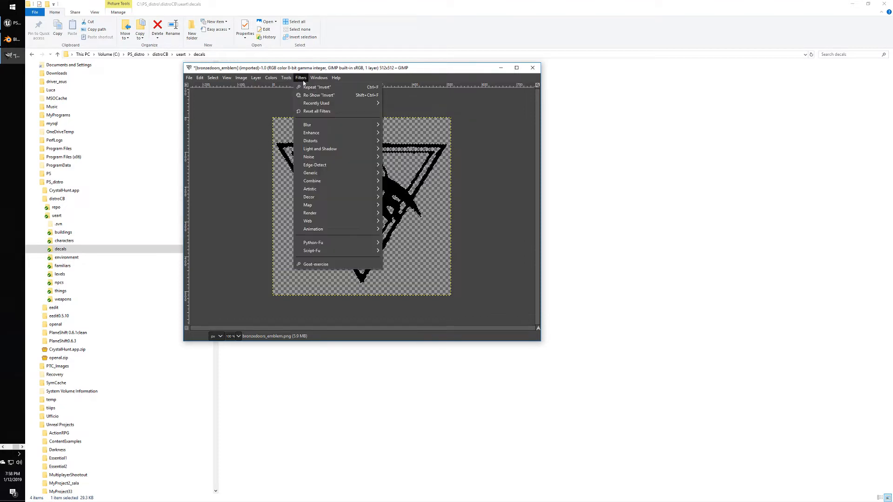
pyautogui.press('Escape')
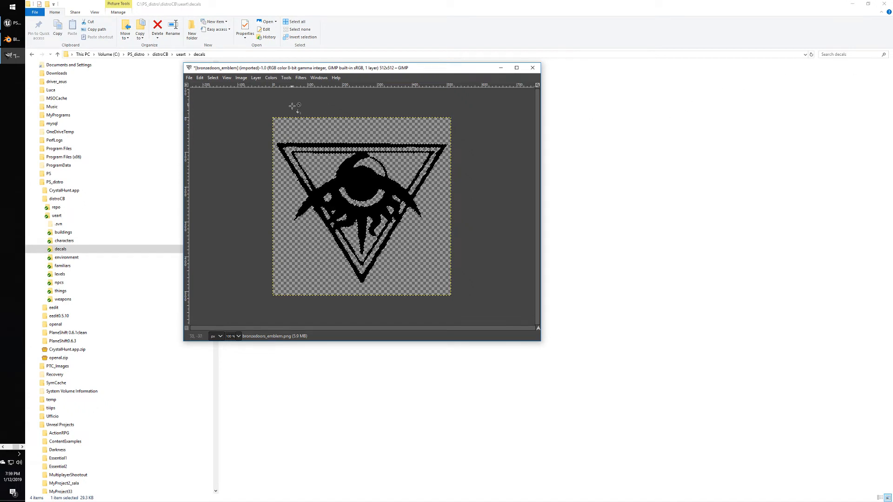
pyautogui.click(271, 77)
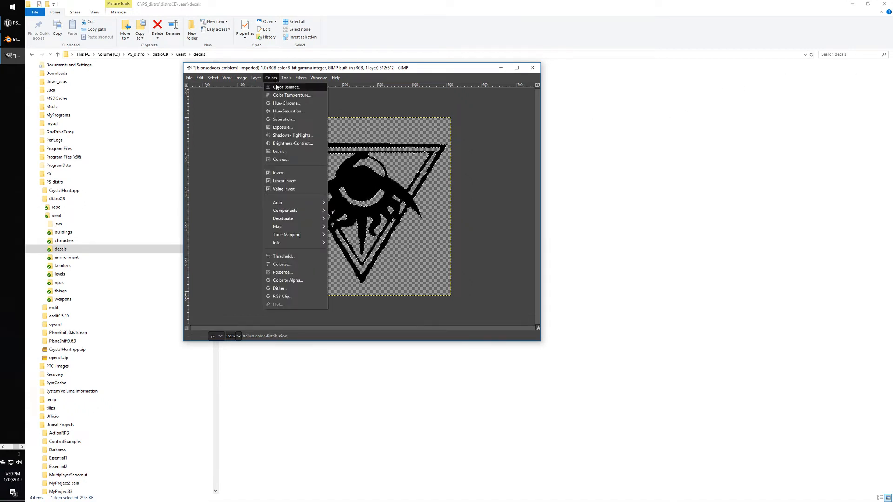
pyautogui.click(286, 87)
pyautogui.moveTo(482, 265); pyautogui.dragTo(483, 265)
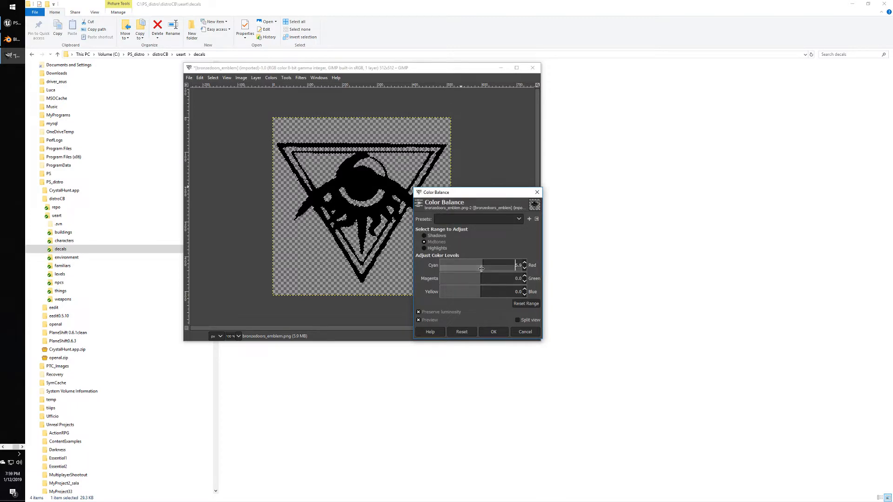
pyautogui.click(525, 332)
pyautogui.hotkey('ctrl', 'shift', 'f')
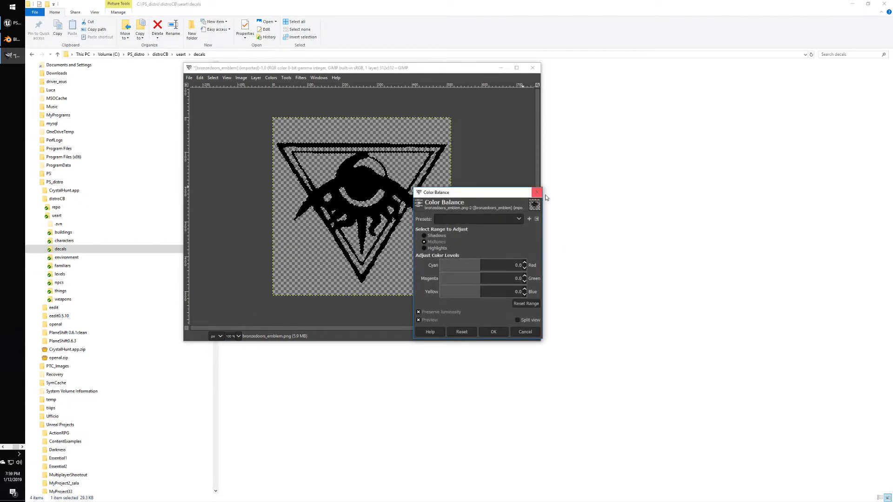
pyautogui.click(537, 192)
pyautogui.click(241, 78)
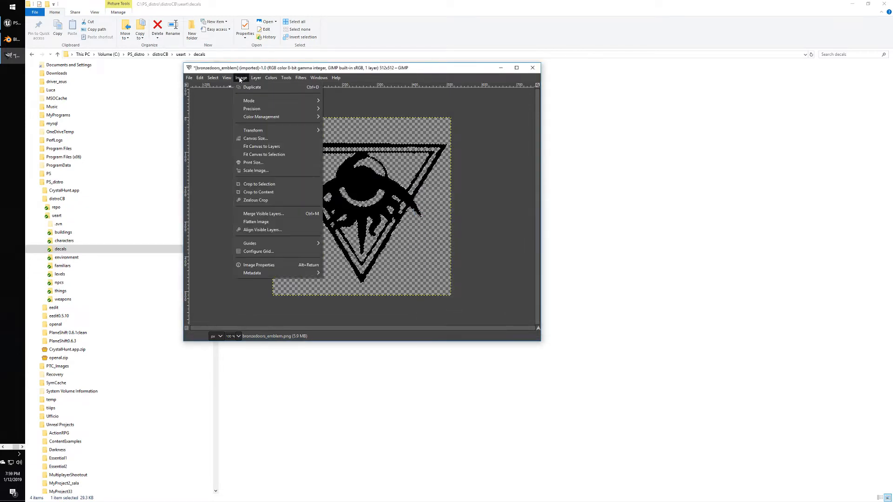
pyautogui.moveTo(272, 79)
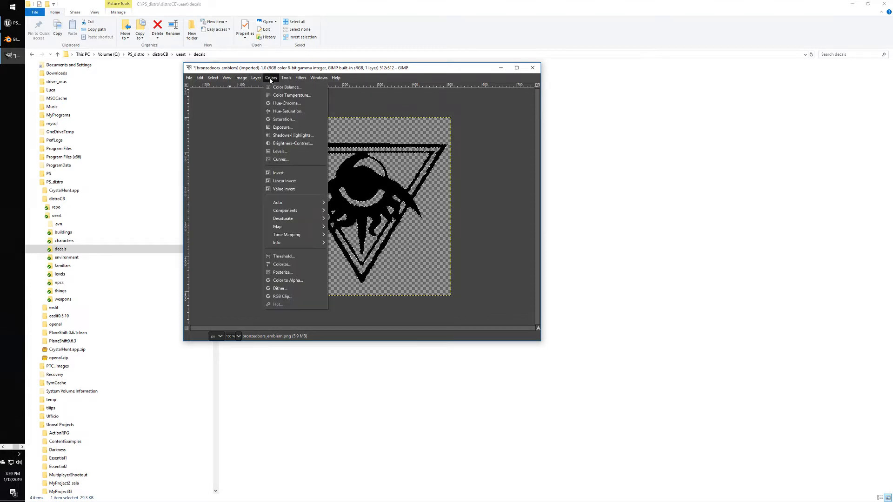
pyautogui.click(287, 87)
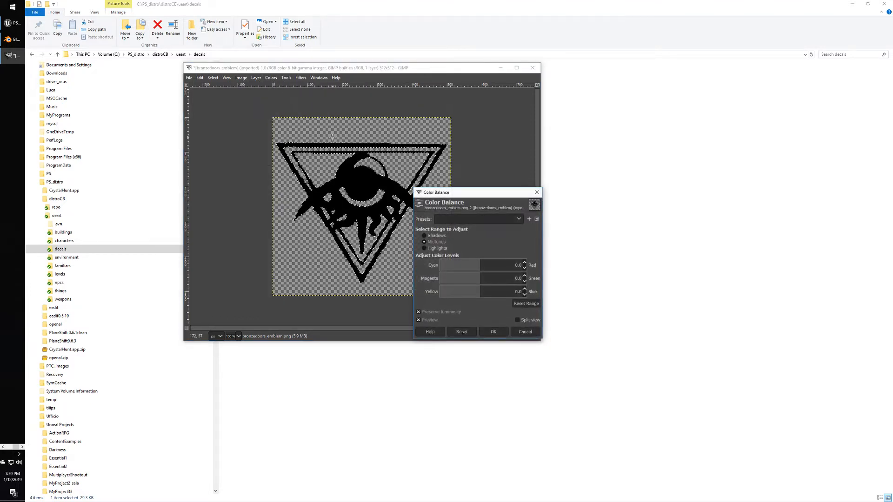
pyautogui.click(536, 192)
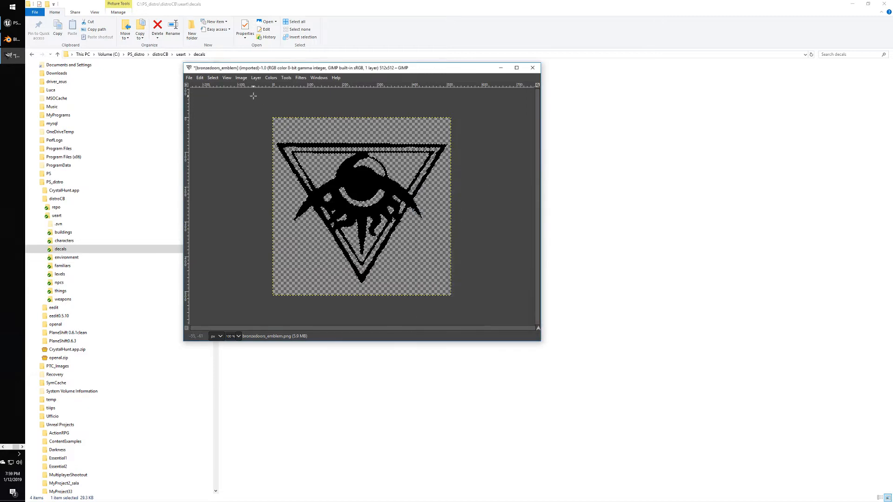
pyautogui.click(217, 78)
pyautogui.click(219, 85)
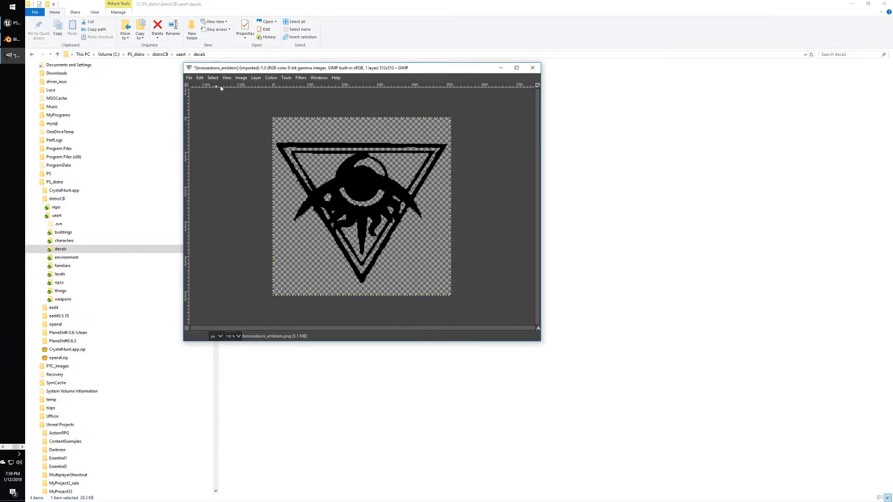
pyautogui.hotkey('ctrl', 'shift', 'f')
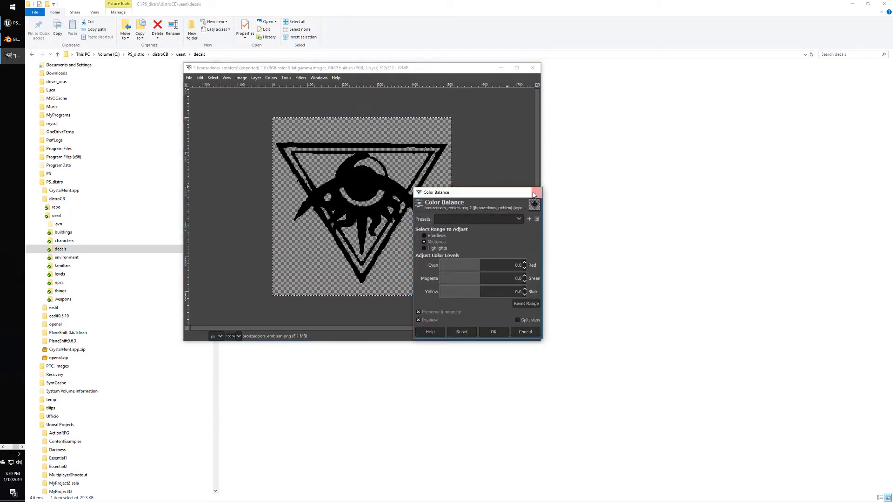
pyautogui.click(536, 192)
pyautogui.click(271, 78)
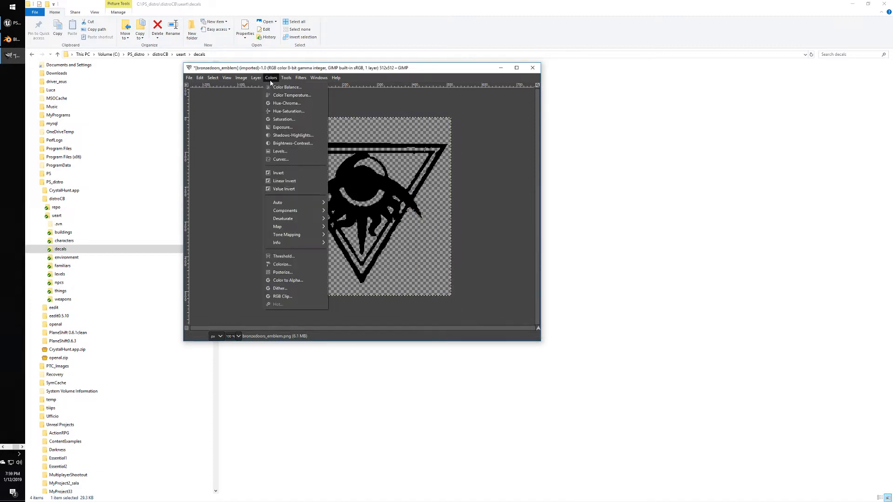
pyautogui.click(286, 103)
pyautogui.moveTo(472, 237); pyautogui.dragTo(548, 237)
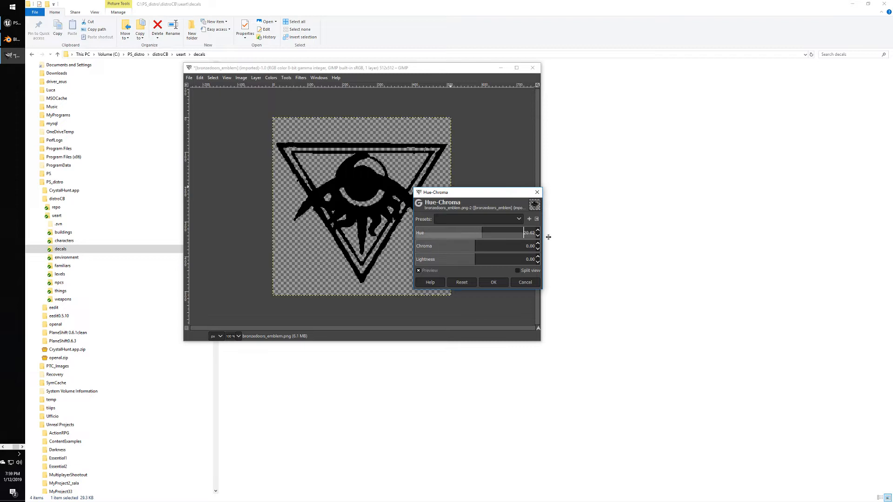
pyautogui.moveTo(478, 236); pyautogui.dragTo(747, 256)
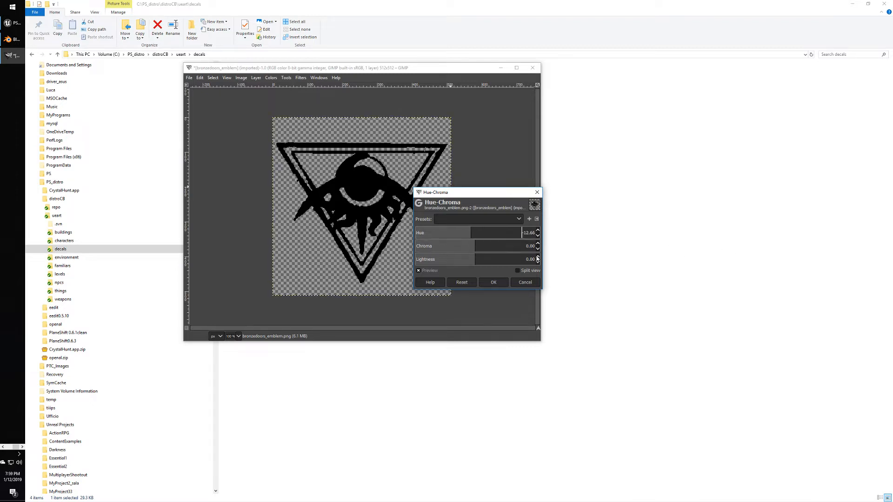
pyautogui.click(533, 285)
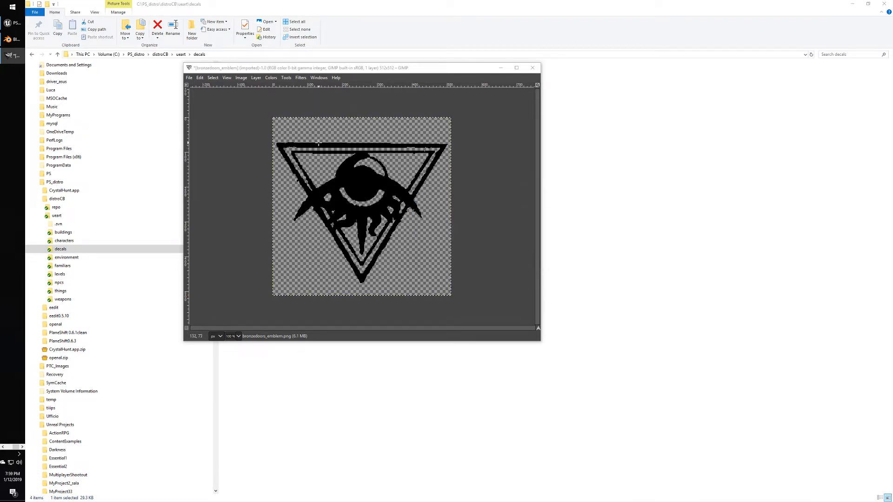
pyautogui.click(535, 193)
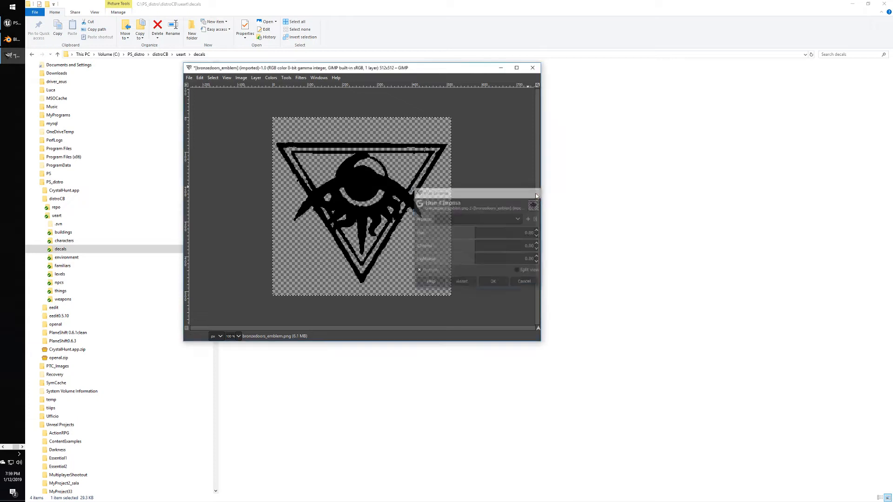
# Enlarge and reposition the emblem image window after checking the Windows menu.
pyautogui.click(315, 78)
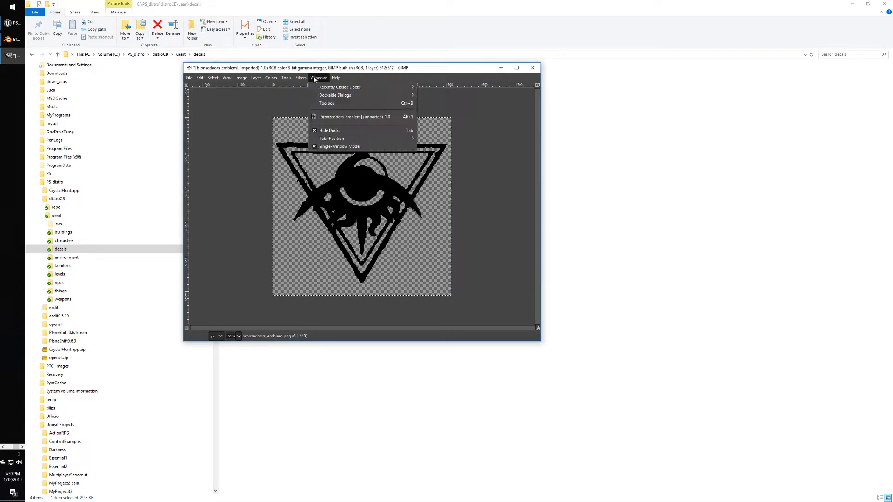
pyautogui.moveTo(355, 97)
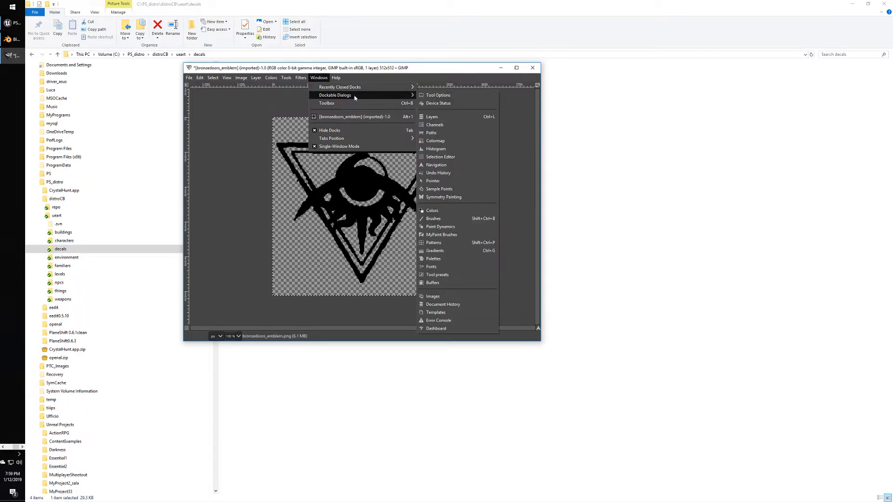
pyautogui.click(455, 95)
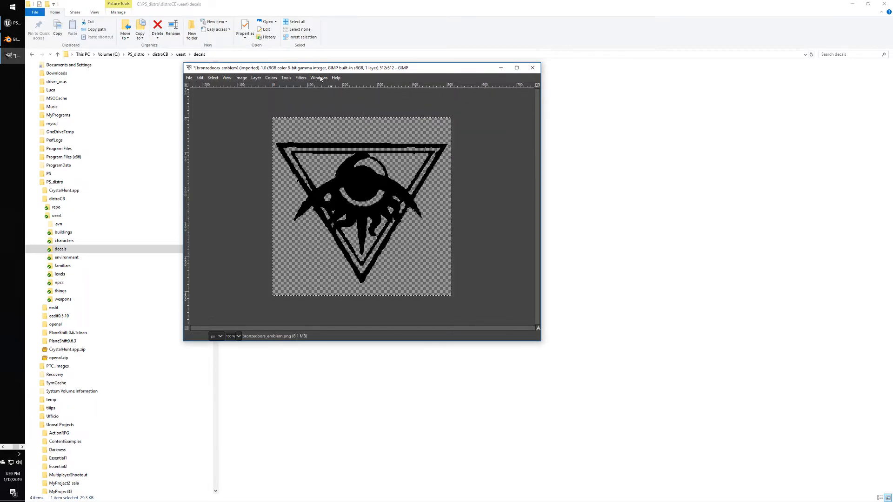
pyautogui.click(319, 77)
pyautogui.moveTo(355, 97)
pyautogui.click(440, 118)
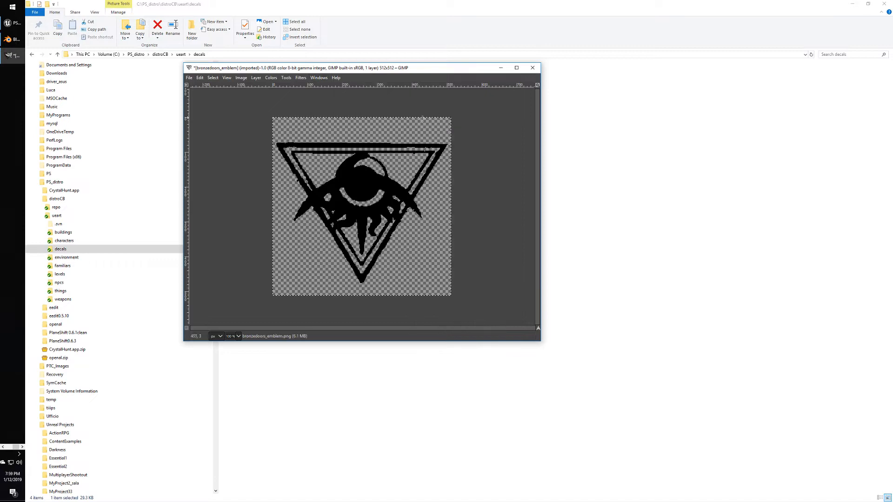
pyautogui.moveTo(540, 341); pyautogui.dragTo(831, 460)
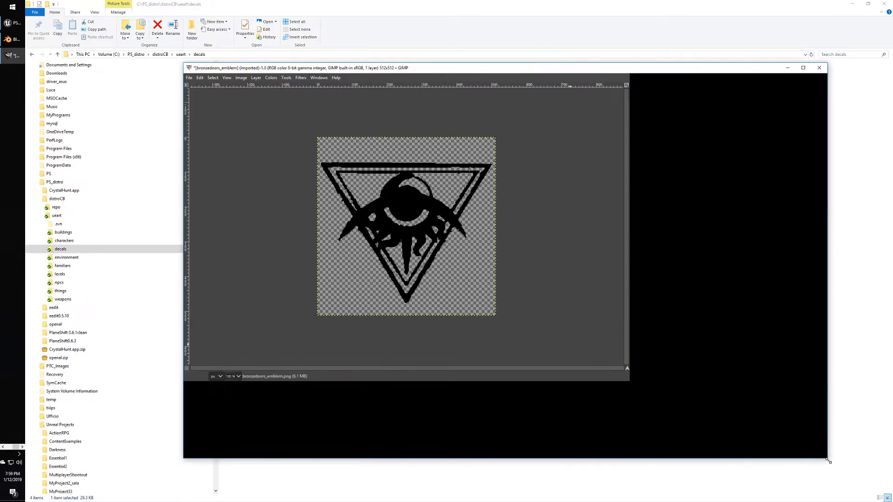
pyautogui.moveTo(511, 67); pyautogui.dragTo(439, 43)
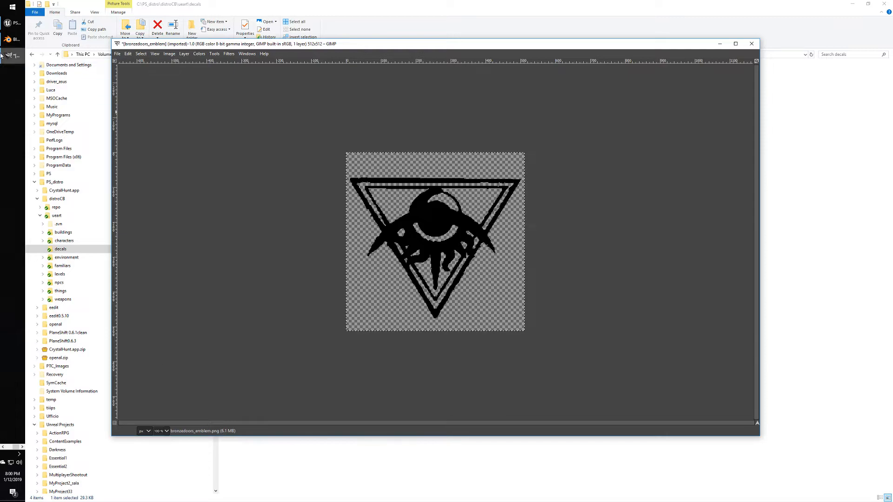
pyautogui.click(17, 41)
pyautogui.click(14, 55)
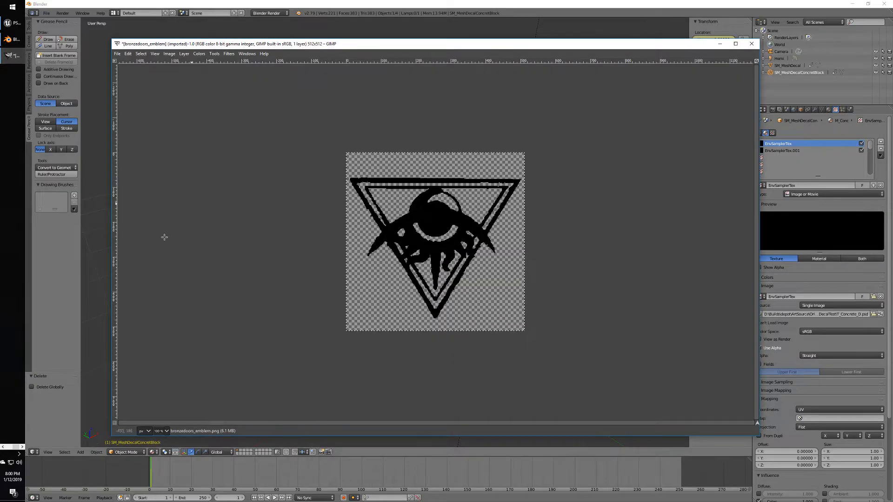
pyautogui.click(3, 447)
pyautogui.click(22, 447)
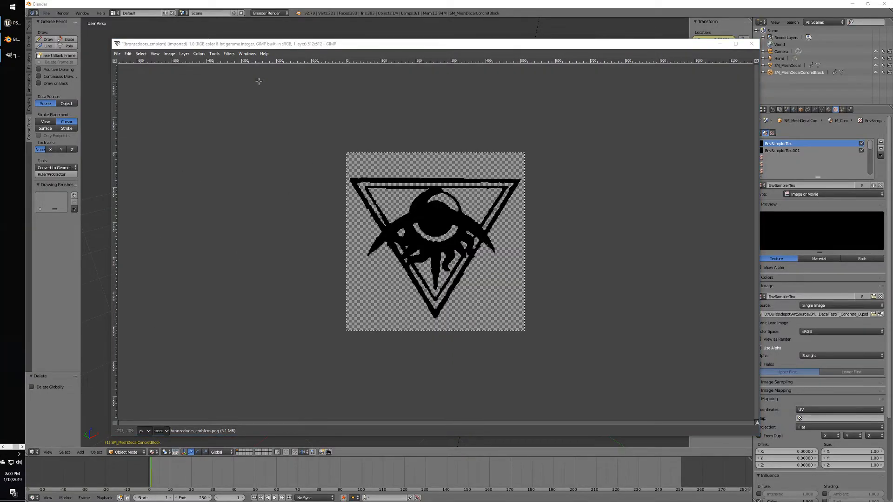
# Restore the hidden docks with Tab and widen the right-hand brushes and layers panel.
pyautogui.click(243, 54)
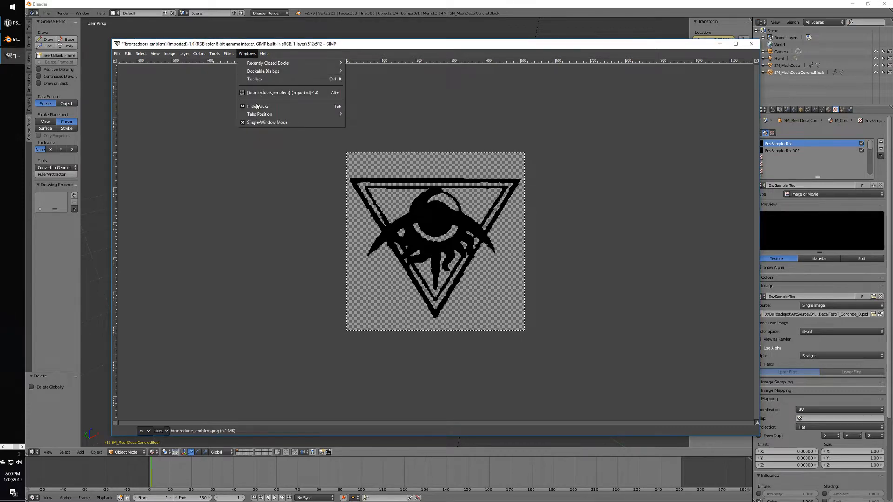
pyautogui.click(239, 181)
pyautogui.press('Tab')
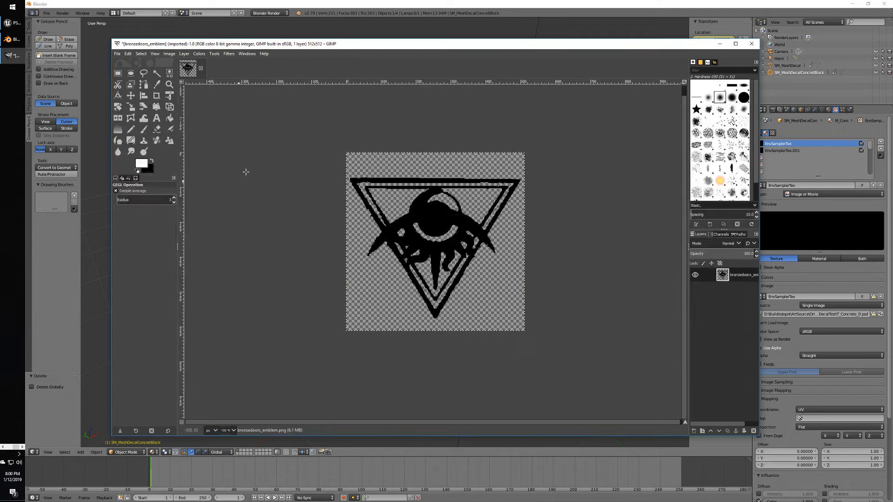
pyautogui.moveTo(279, 49); pyautogui.dragTo(262, 40)
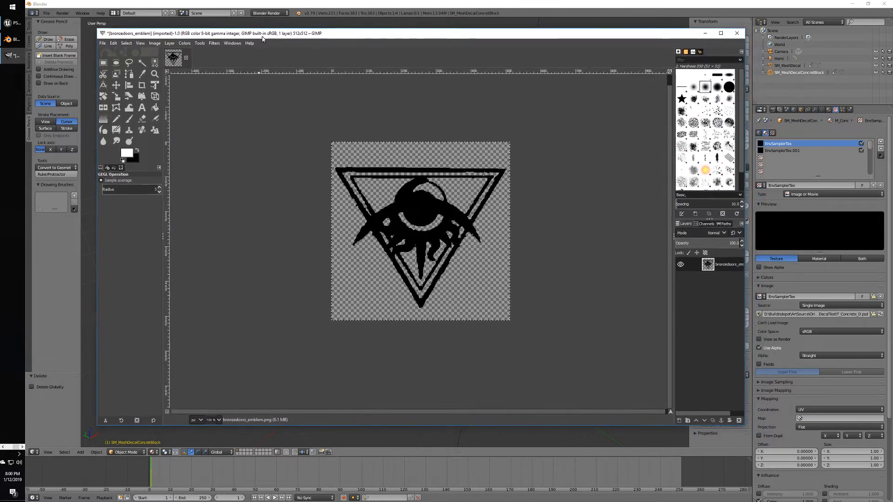
pyautogui.press('Tab')
pyautogui.press('Tab')
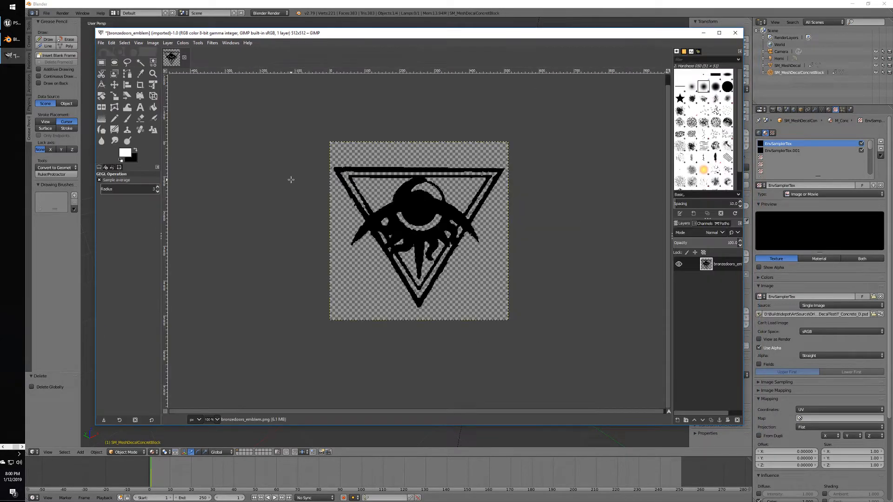
pyautogui.press('Tab')
pyautogui.press('Tab')
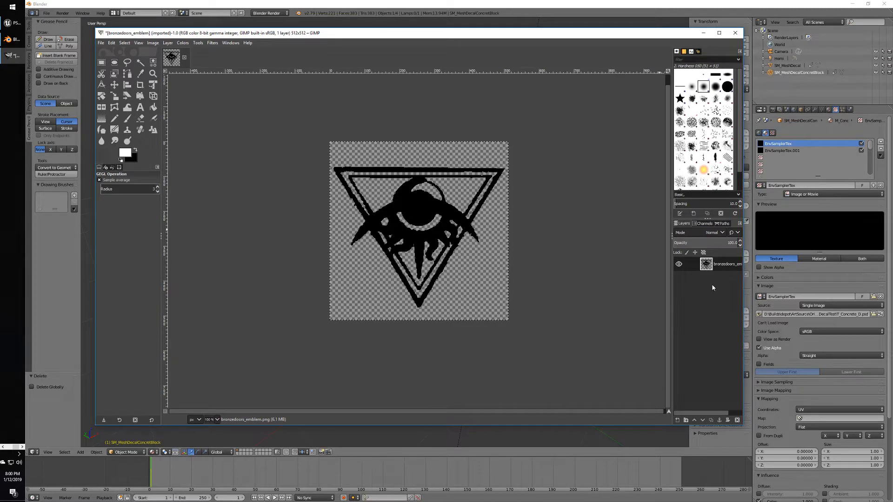
pyautogui.moveTo(672, 274); pyautogui.dragTo(624, 273)
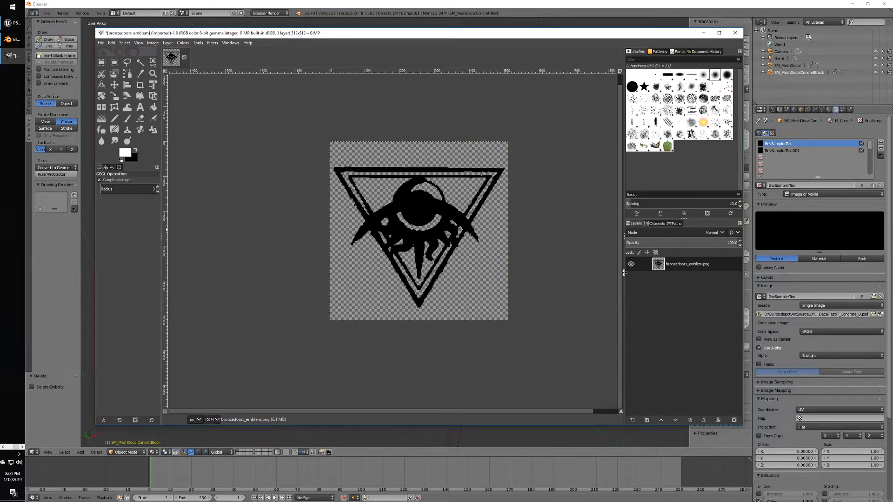
# Load the emblem layer's Alpha to Selection and start a new 512×512 transparent layer.
pyautogui.click(670, 262)
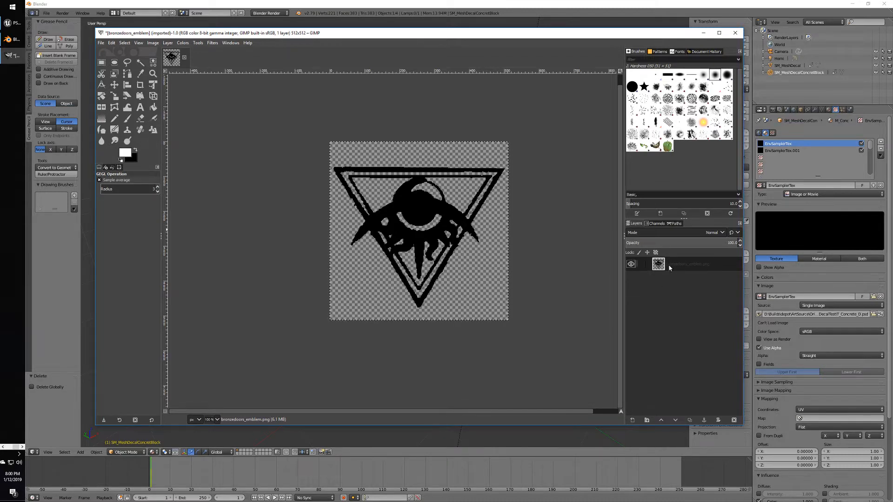
pyautogui.click(631, 268)
pyautogui.click(631, 268)
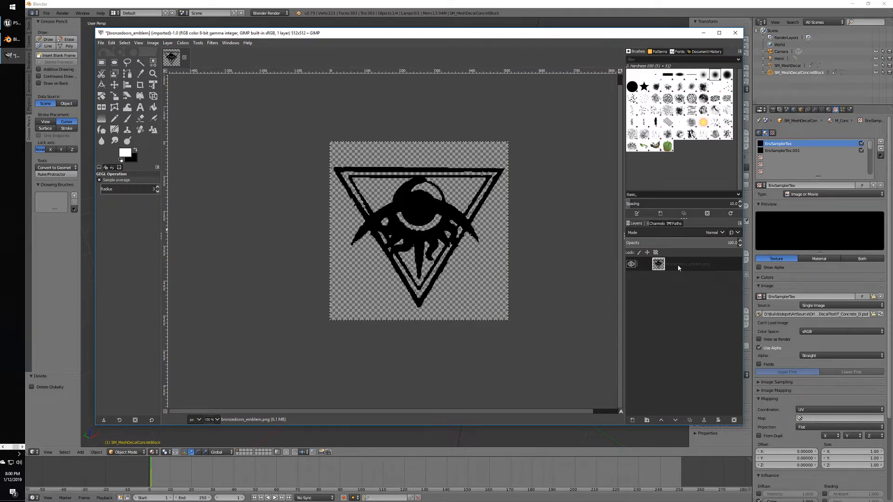
pyautogui.rightClick(677, 267)
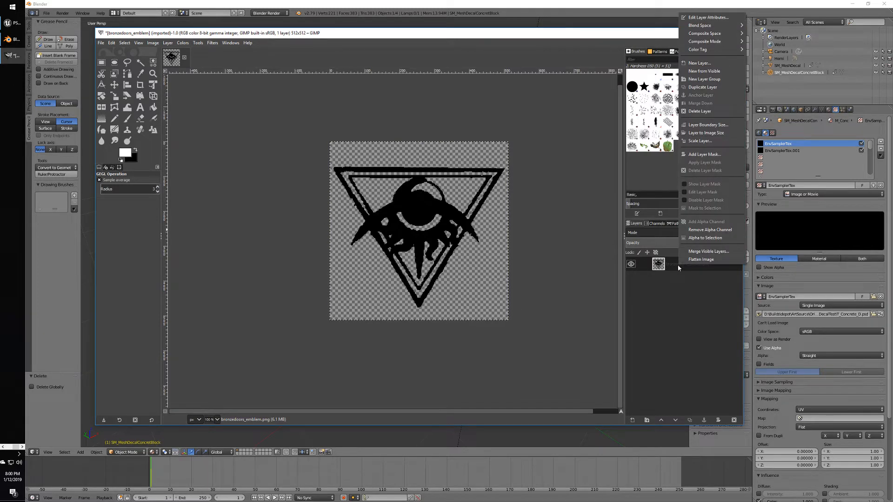
pyautogui.click(699, 238)
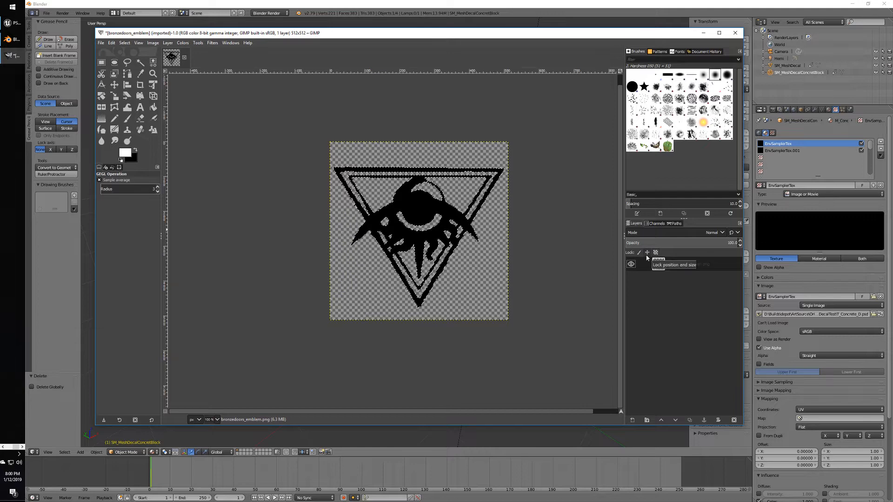
pyautogui.rightClick(677, 294)
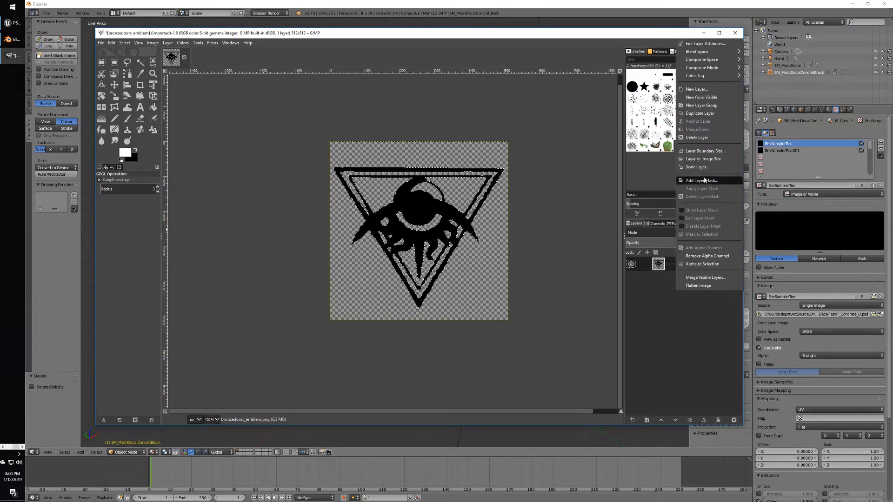
pyautogui.click(697, 89)
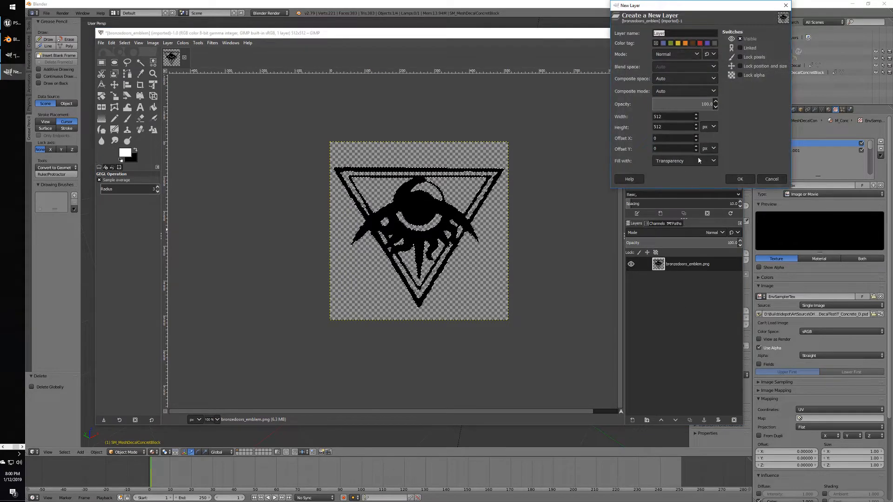
# Create the transparent layer and bucket-fill the emblem selection with white.
pyautogui.click(741, 180)
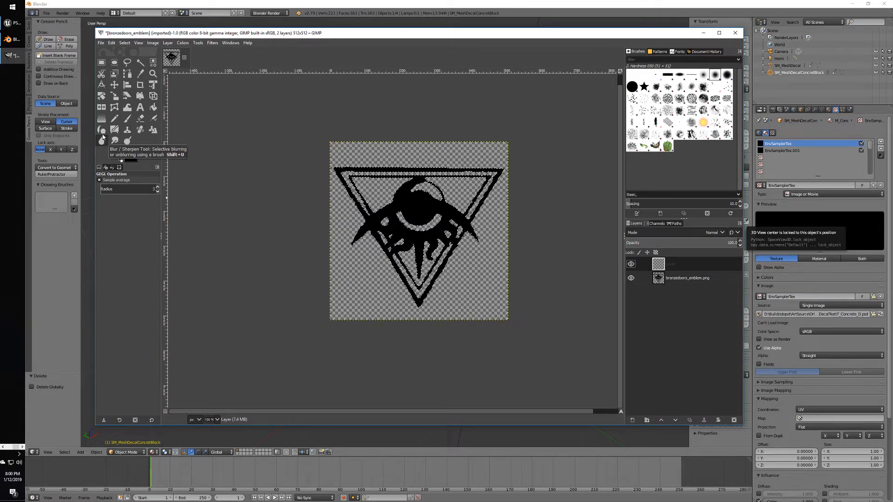
pyautogui.click(199, 43)
pyautogui.moveTo(212, 60)
pyautogui.click(293, 60)
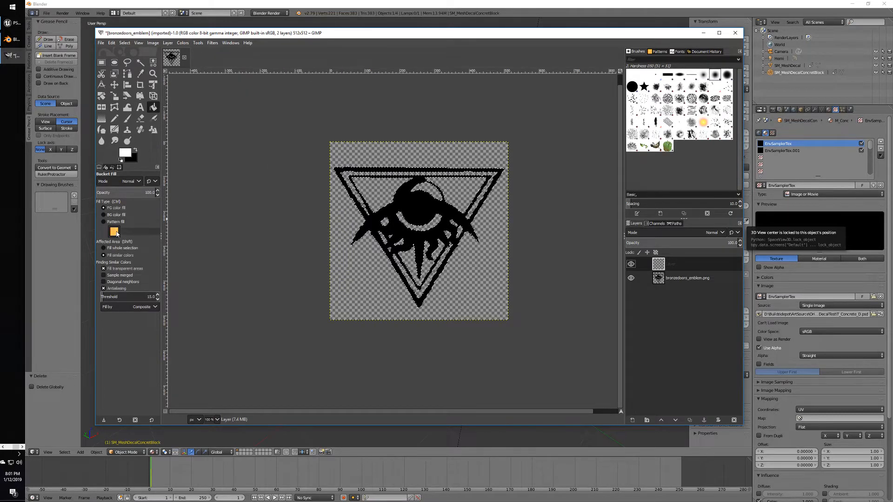
pyautogui.click(115, 214)
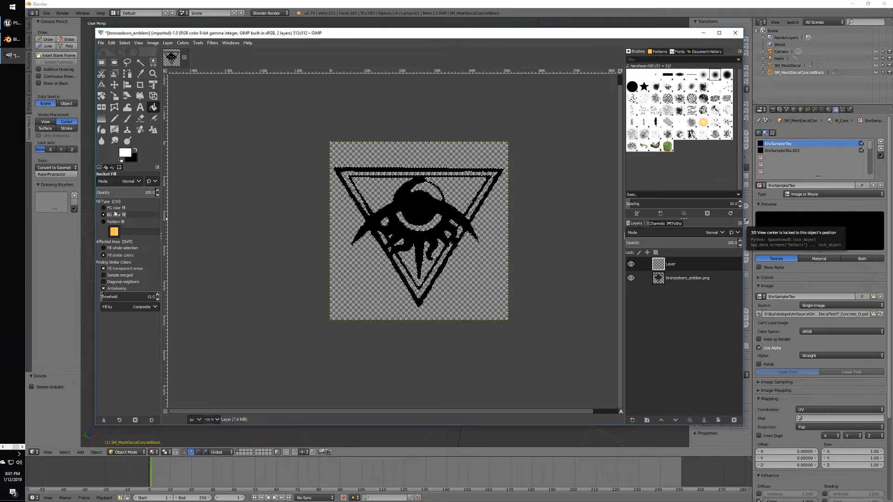
pyautogui.click(114, 209)
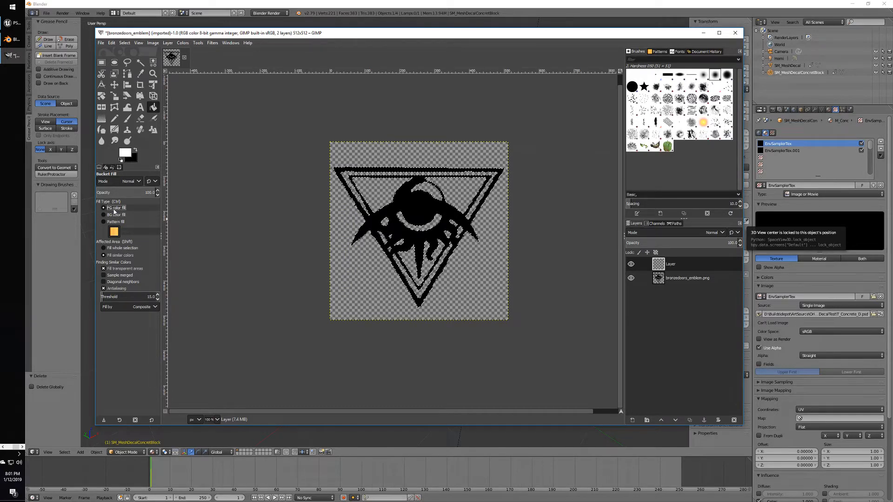
pyautogui.click(390, 168)
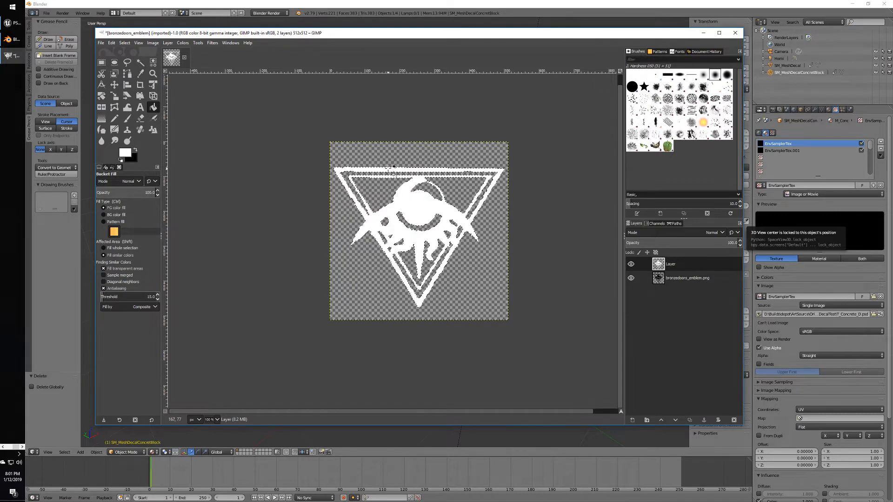
# Set the foreground colour to red and refill the emblem with solid red.
pyautogui.click(125, 152)
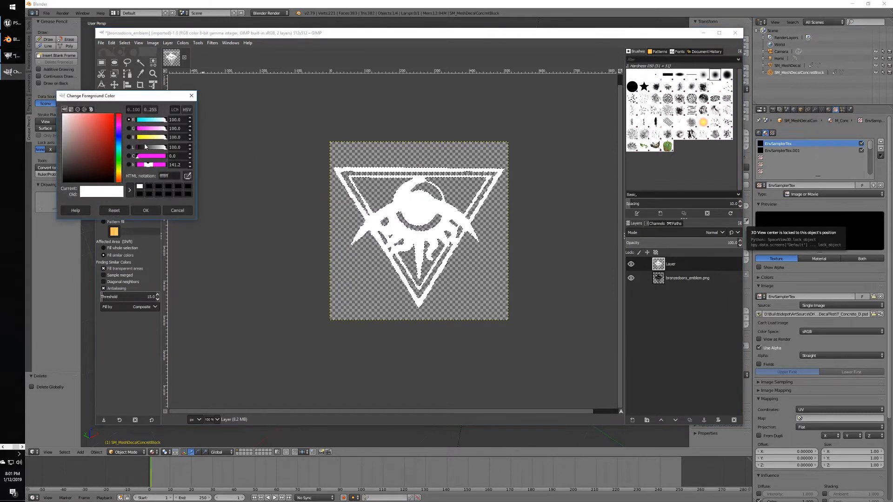
pyautogui.click(113, 116)
pyautogui.click(146, 210)
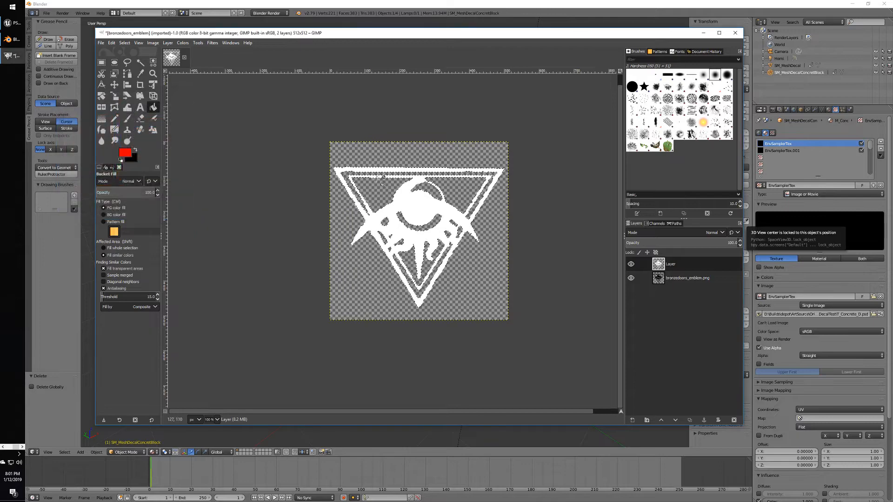
pyautogui.click(368, 169)
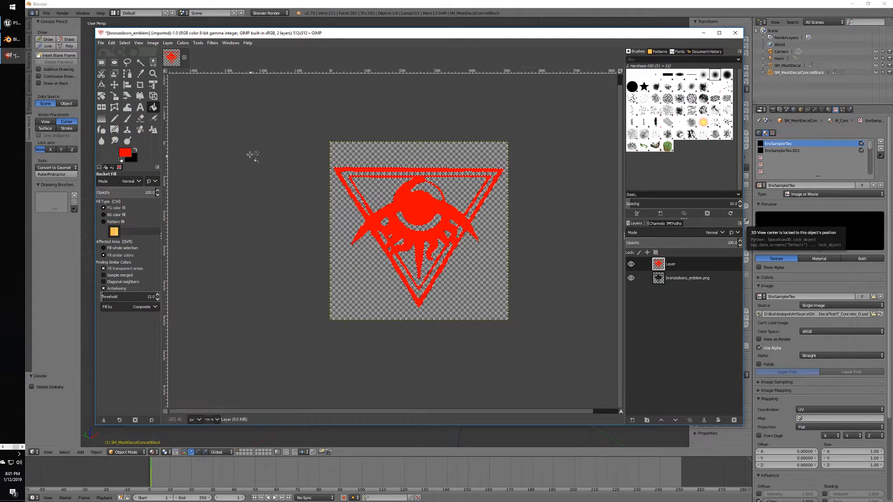
# Switch to pattern fill and refill the emblem with 3D Green, undoing the Pine pattern fill.
pyautogui.click(116, 222)
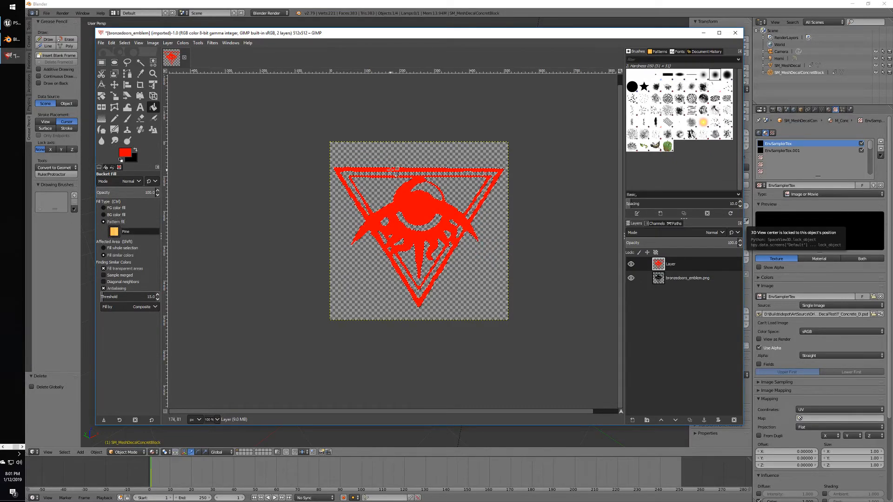
pyautogui.click(393, 169)
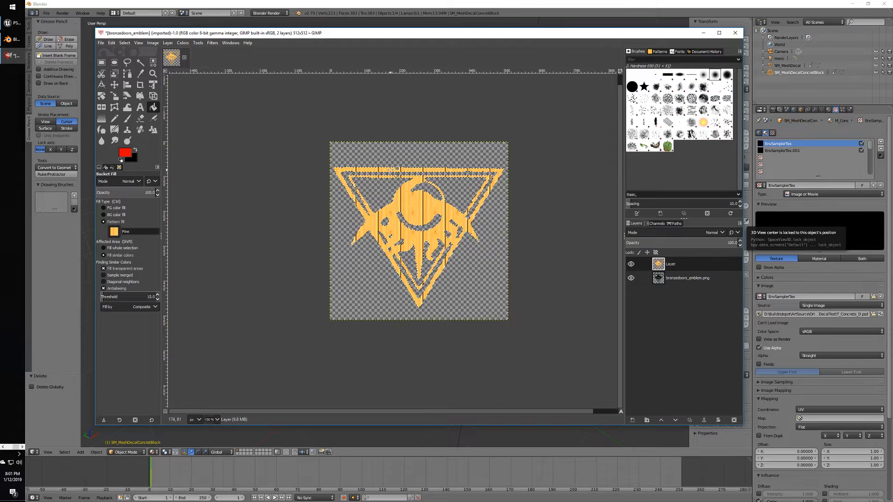
pyautogui.click(114, 232)
pyautogui.click(122, 243)
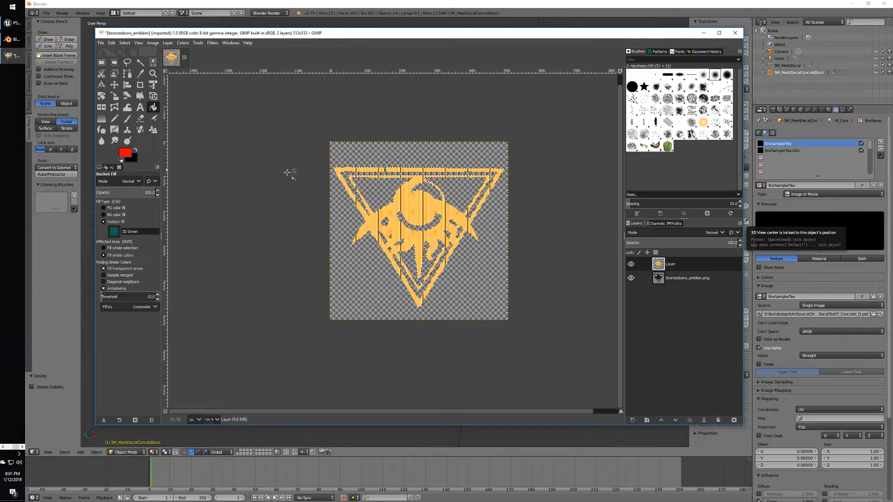
pyautogui.hotkey('ctrl', 'z')
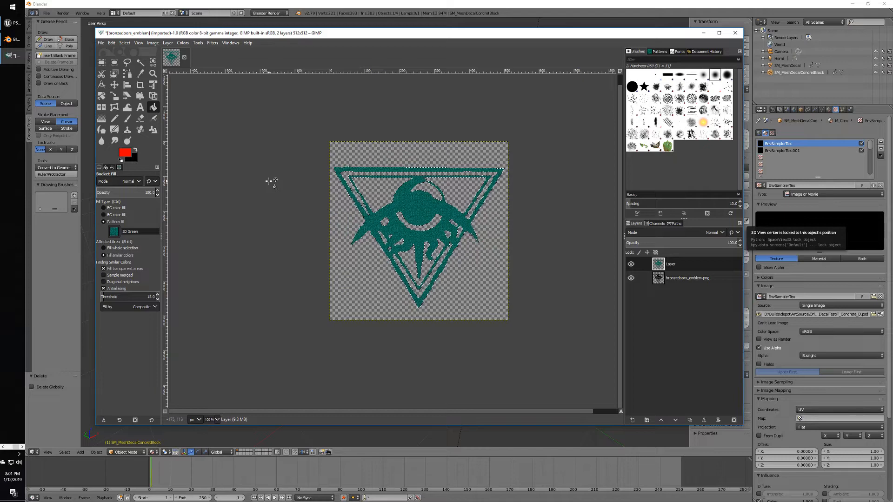
pyautogui.rightClick(275, 201)
pyautogui.click(273, 149)
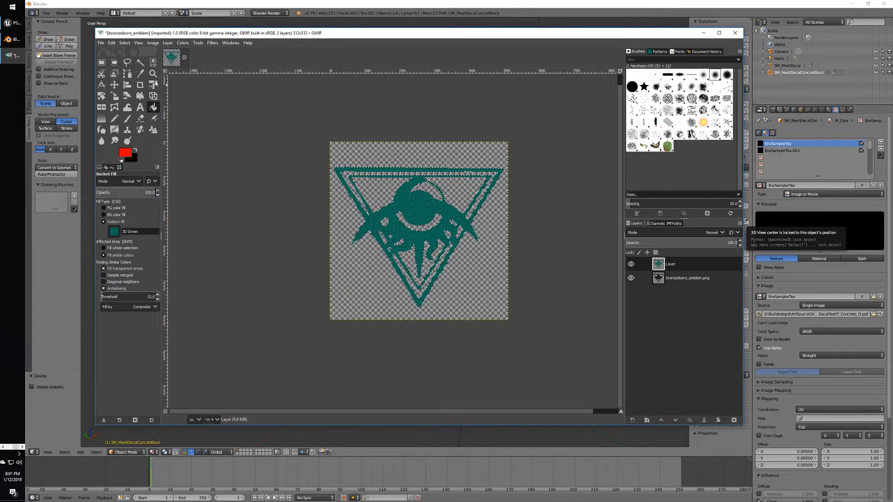
pyautogui.click(101, 43)
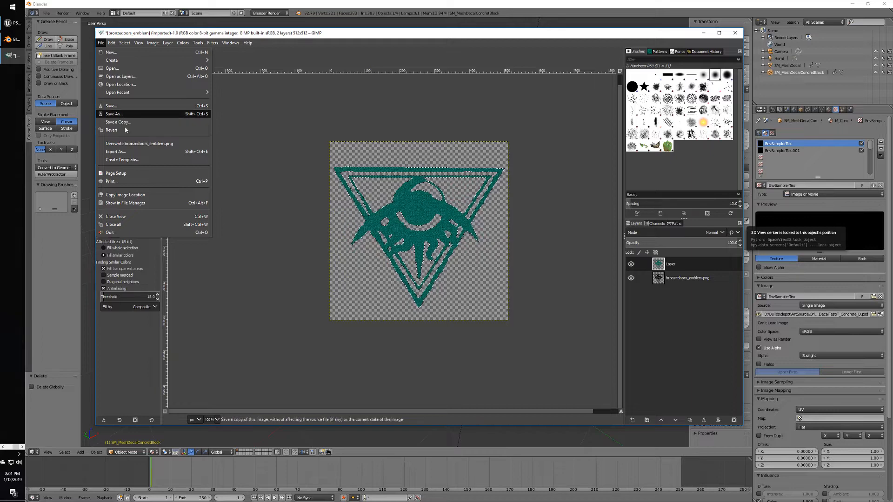
# Export the emblem as bronzedoors_emblem2.png into the decals folder with PNG compression 9.
pyautogui.click(115, 152)
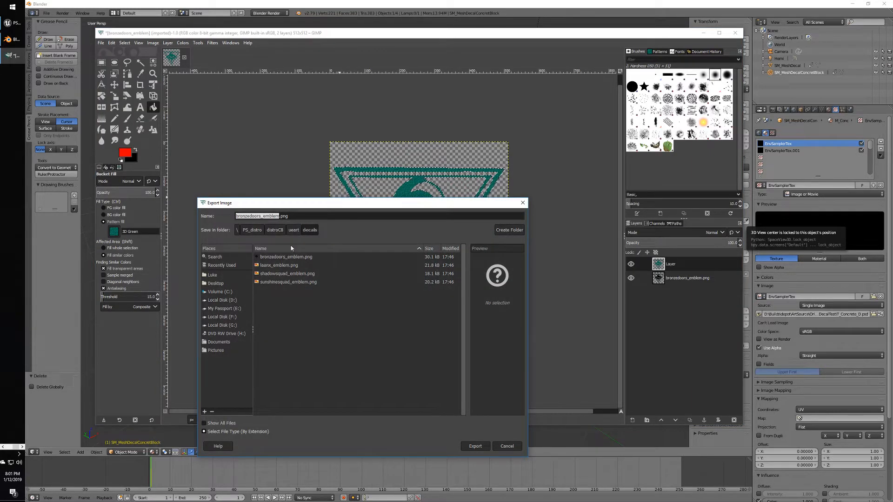
pyautogui.click(282, 216)
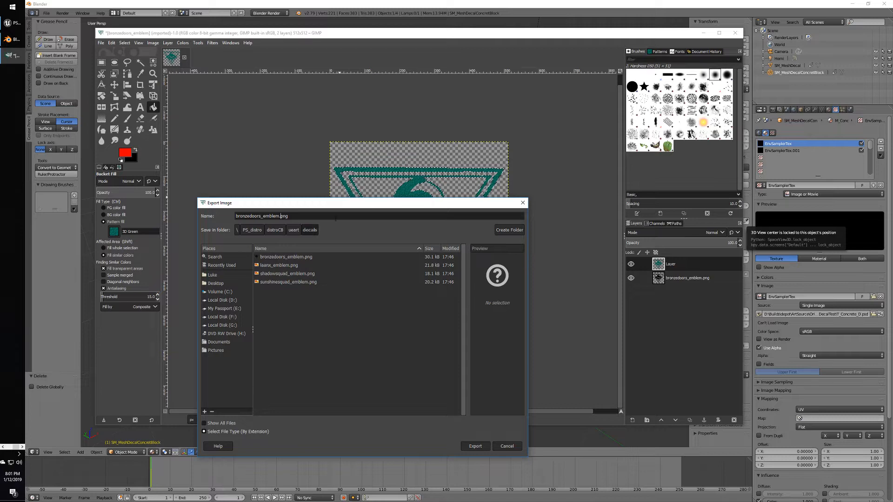
pyautogui.click(477, 447)
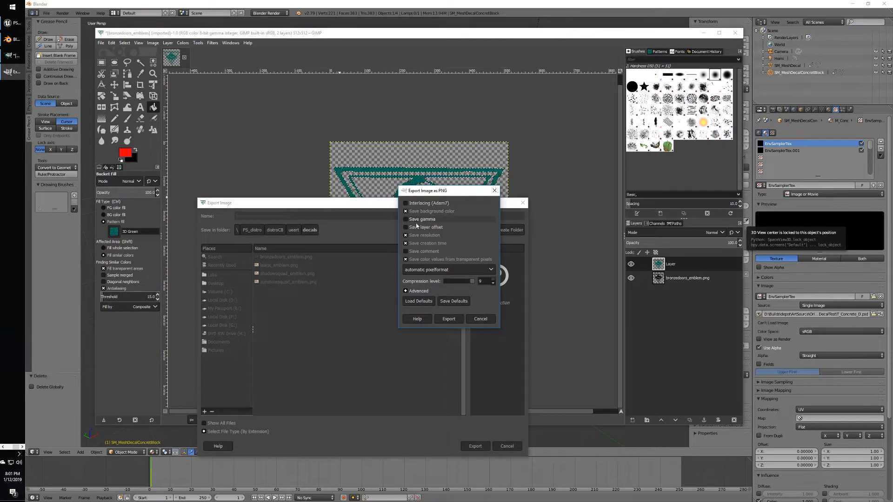
pyautogui.click(450, 320)
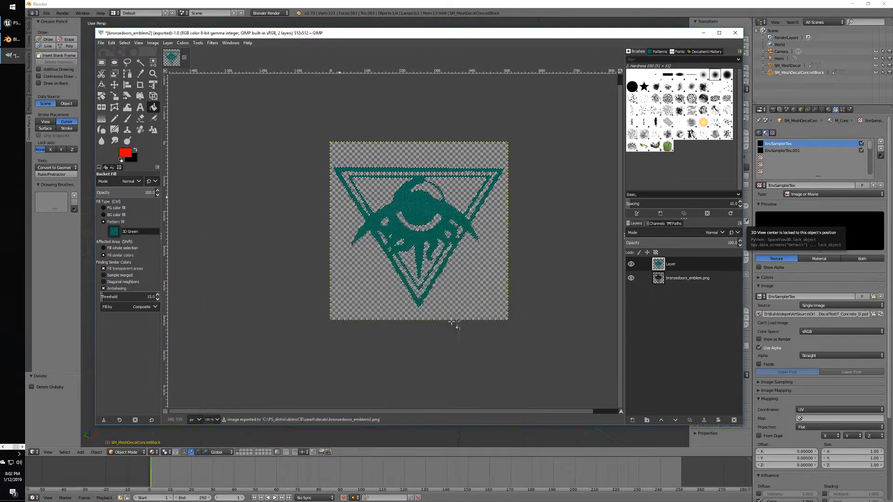
pyautogui.click(3, 446)
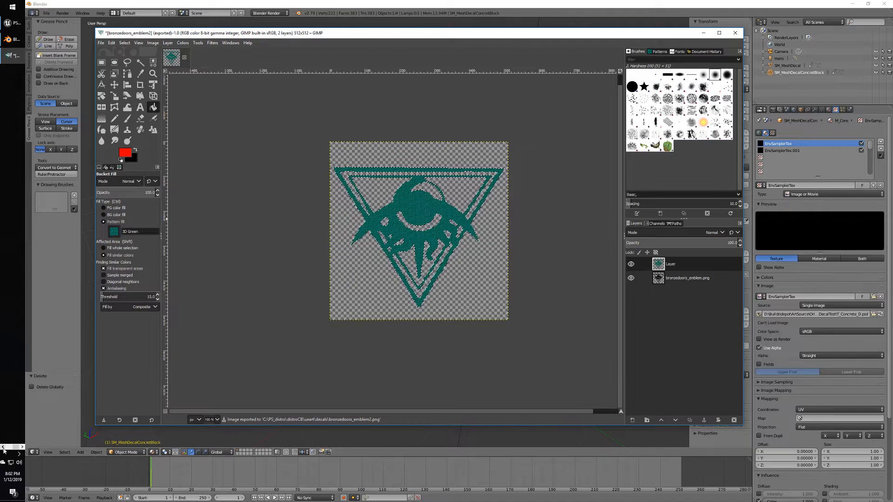
# Preview bronzedoors_emblem2.png from the decals folder in Photos, then close the preview.
pyautogui.click(14, 29)
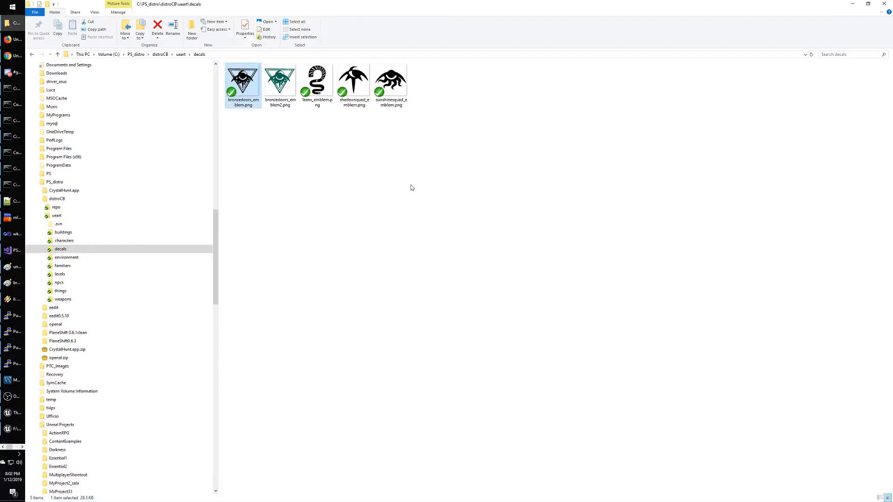
pyautogui.doubleClick(299, 86)
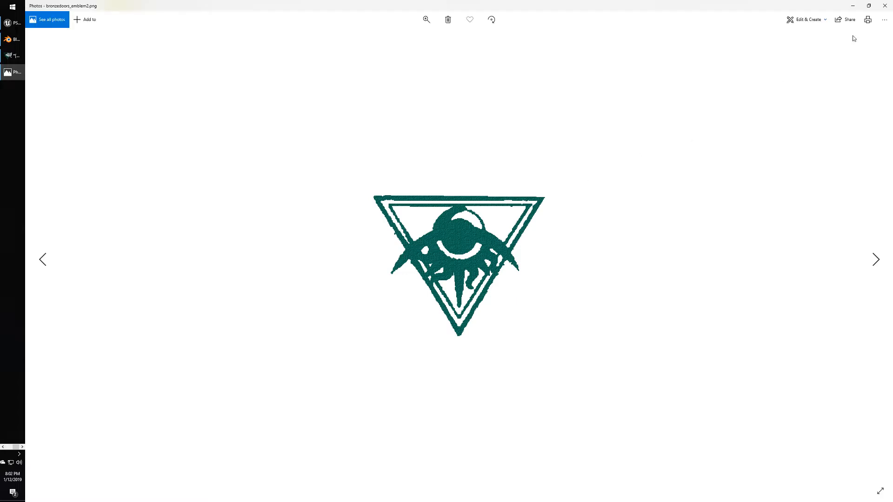
pyautogui.click(885, 6)
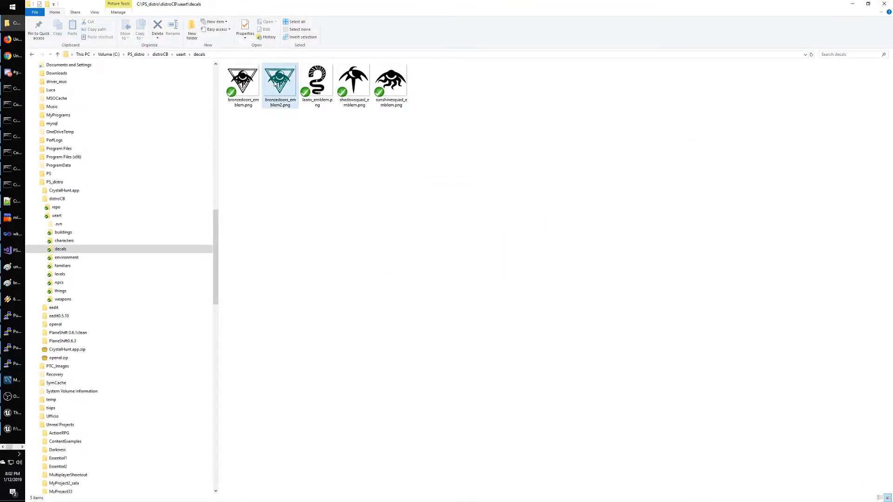
pyautogui.hotkey('alt', 'Tab')
pyautogui.hotkey('alt', 'Tab')
pyautogui.hotkey('alt', 'Tab')
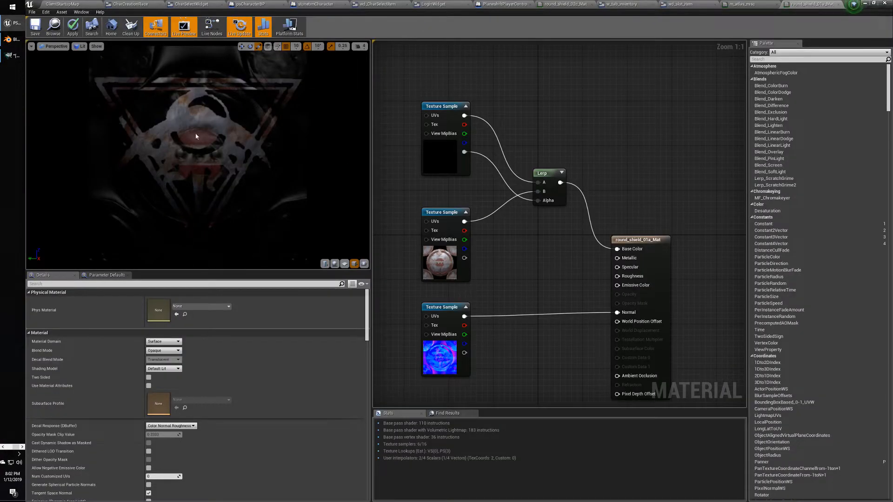
# Drag bronzedoors_emblem2.png from Explorer into the Content Browser decals folder to import it.
pyautogui.click(865, 2)
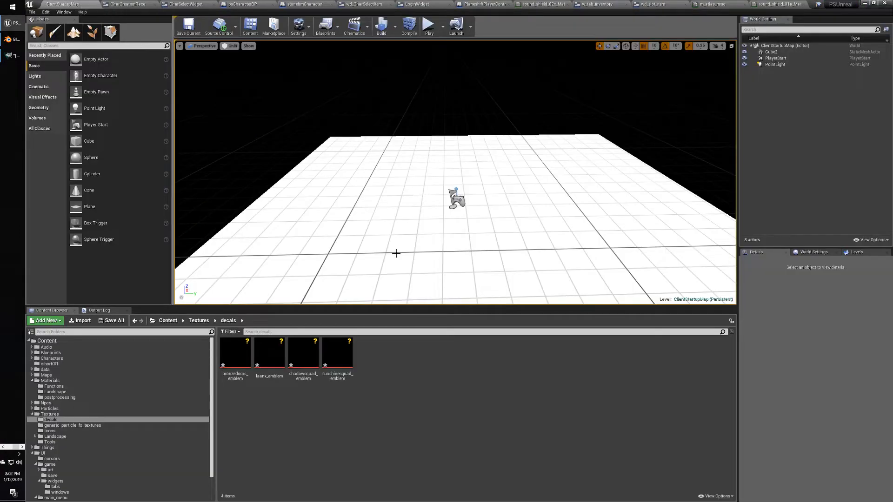
pyautogui.hotkey('alt', 'Tab')
pyautogui.click(280, 81)
pyautogui.moveTo(280, 81); pyautogui.dragTo(427, 335)
pyautogui.hotkey('alt', 'Tab')
pyautogui.moveTo(447, 403); pyautogui.dragTo(446, 402)
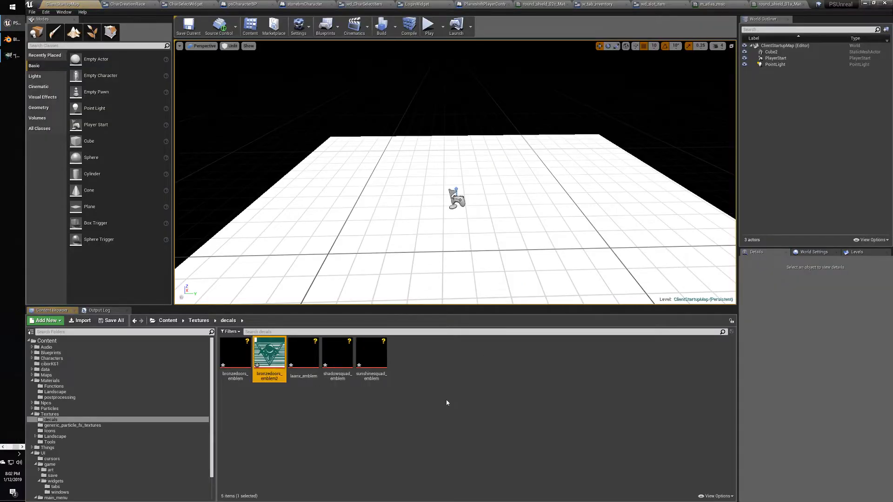
# Inspect the imported texture, then set the top Texture Sample's Texture to bronzedoors_emblem2.
pyautogui.doubleClick(270, 352)
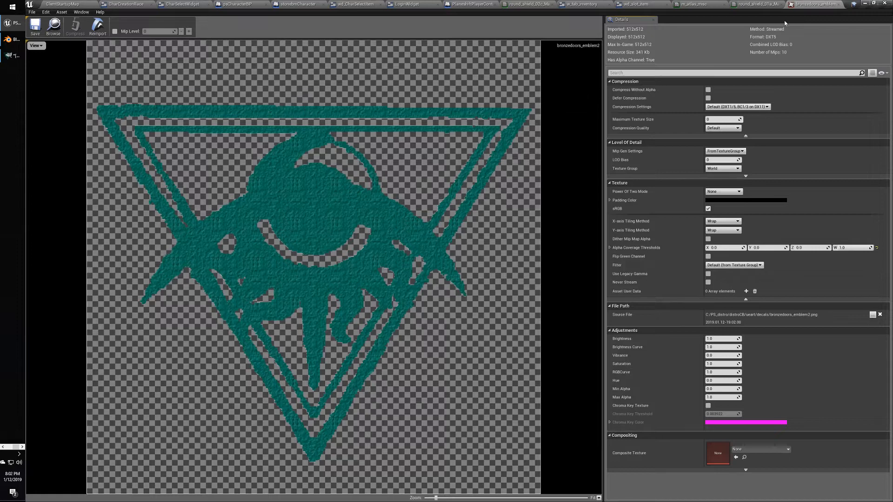
pyautogui.click(840, 4)
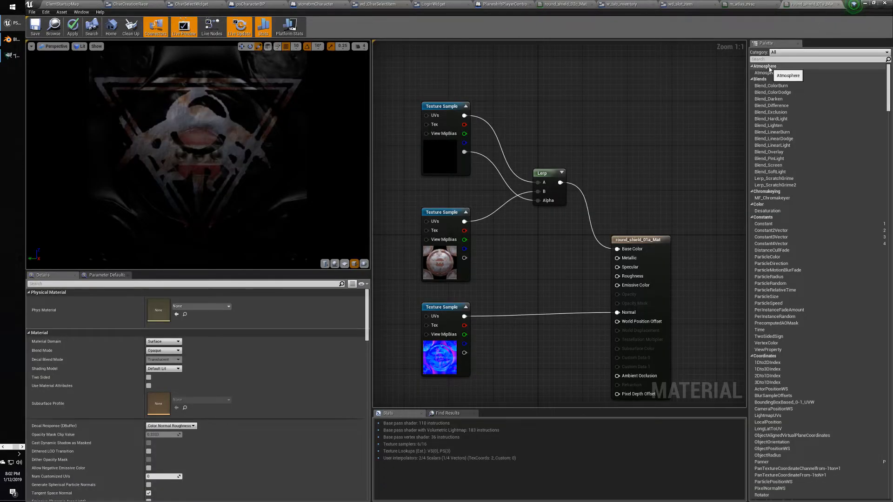
pyautogui.click(442, 108)
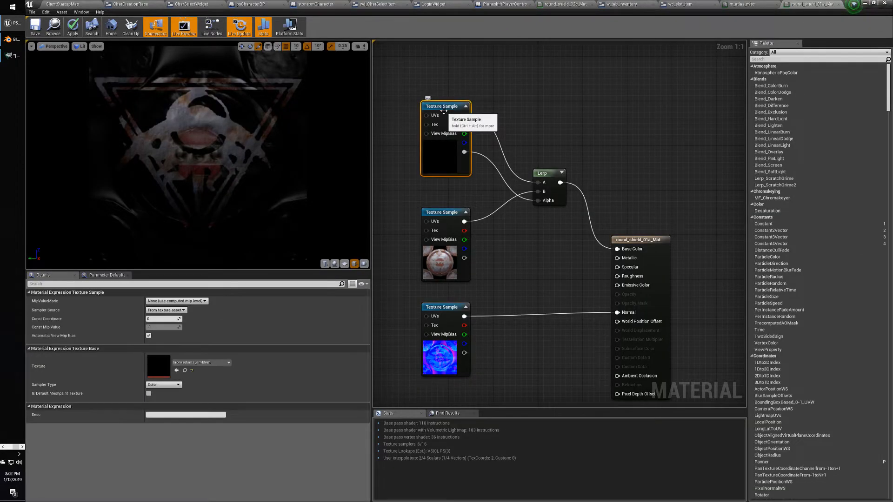
pyautogui.click(200, 362)
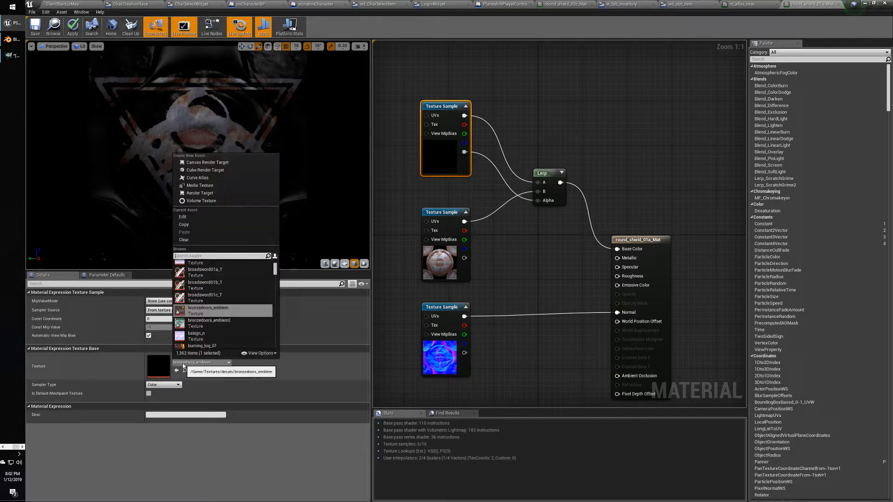
pyautogui.click(215, 325)
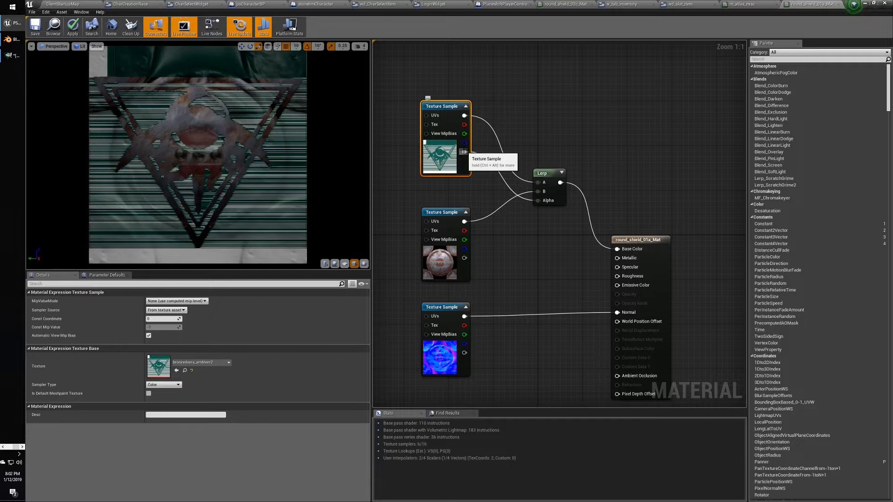
# Rewire the decal Texture Sample's output into the Lerp's Alpha input.
pyautogui.keyDown('alt'); pyautogui.click(463, 152); pyautogui.keyUp('alt')
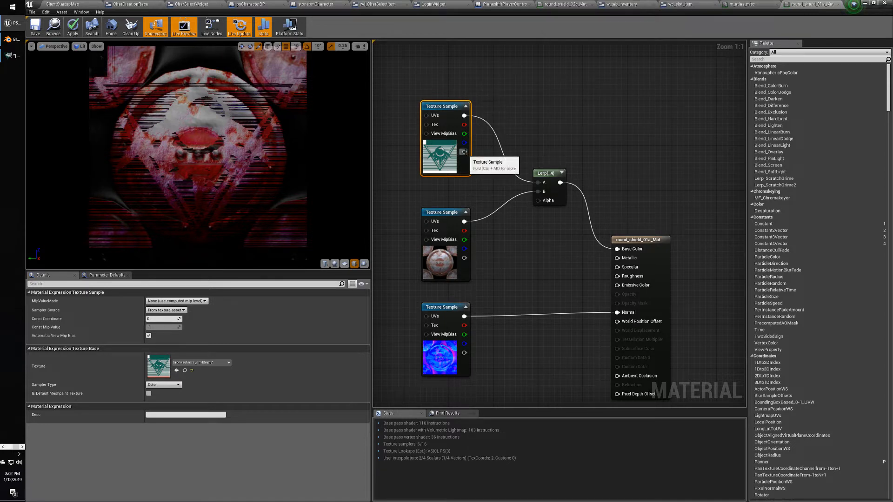
pyautogui.moveTo(464, 152); pyautogui.dragTo(538, 200)
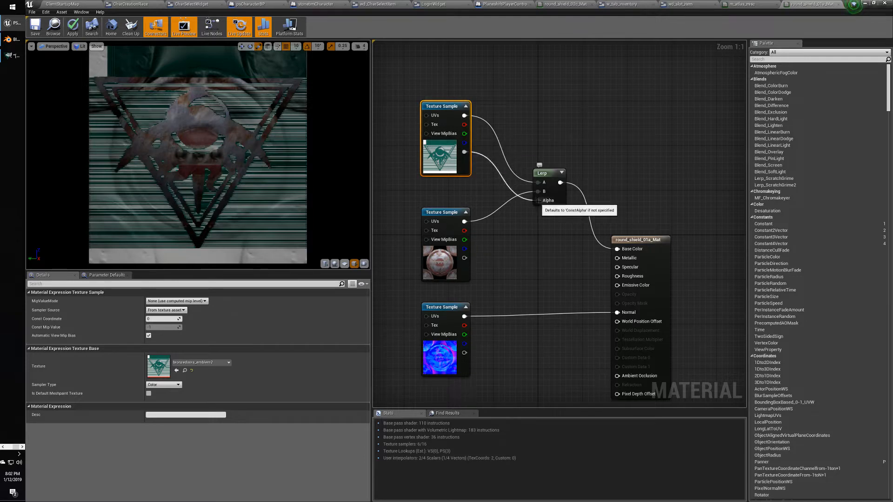
pyautogui.keyDown('alt'); pyautogui.click(538, 200); pyautogui.keyUp('alt')
pyautogui.hotkey('alt', 'Tab')
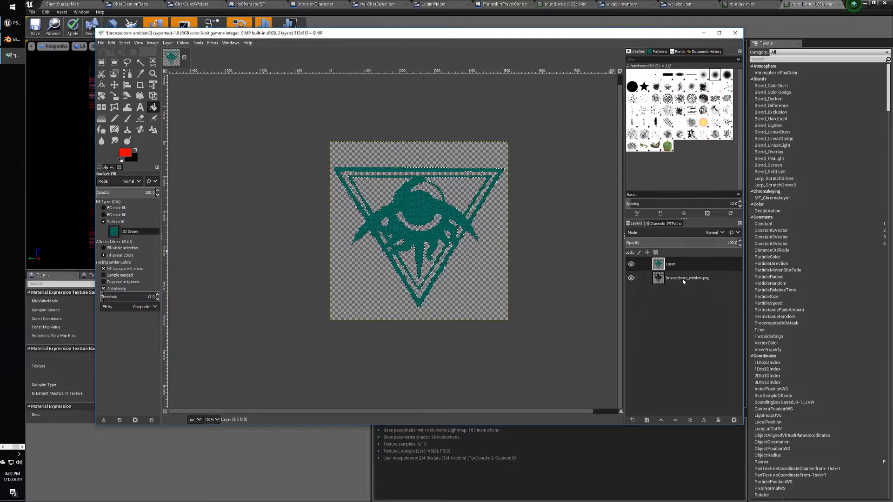
# Delete the original white emblem layer, keeping only the teal emblem.
pyautogui.click(683, 281)
pyautogui.rightClick(683, 279)
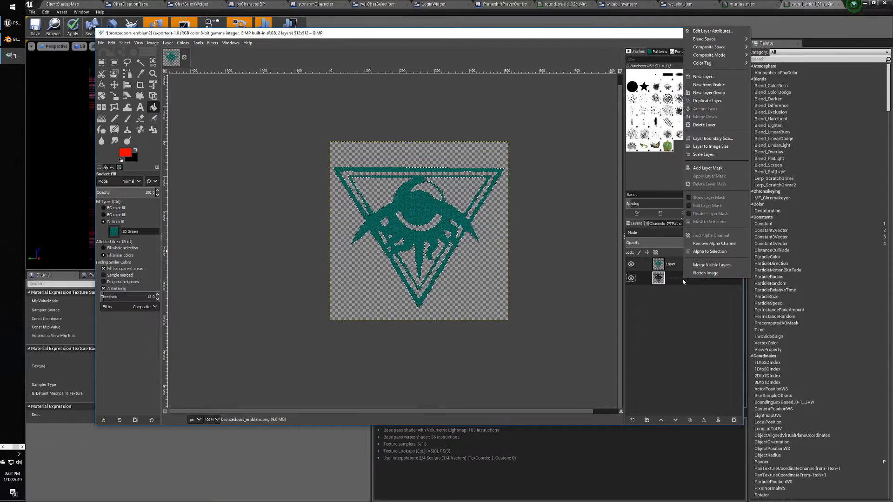
pyautogui.click(709, 129)
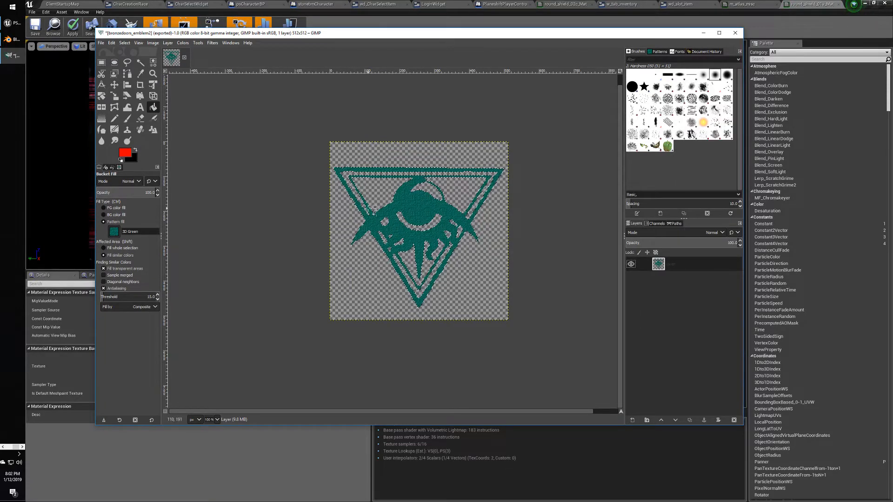
# Export the image over the existing bronzedoors_emblem2.png, confirming the replacement.
pyautogui.click(101, 43)
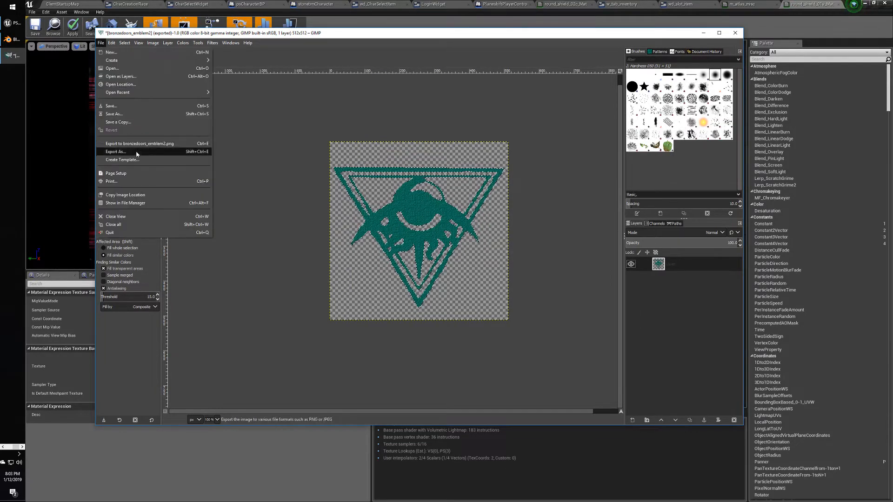
pyautogui.click(122, 154)
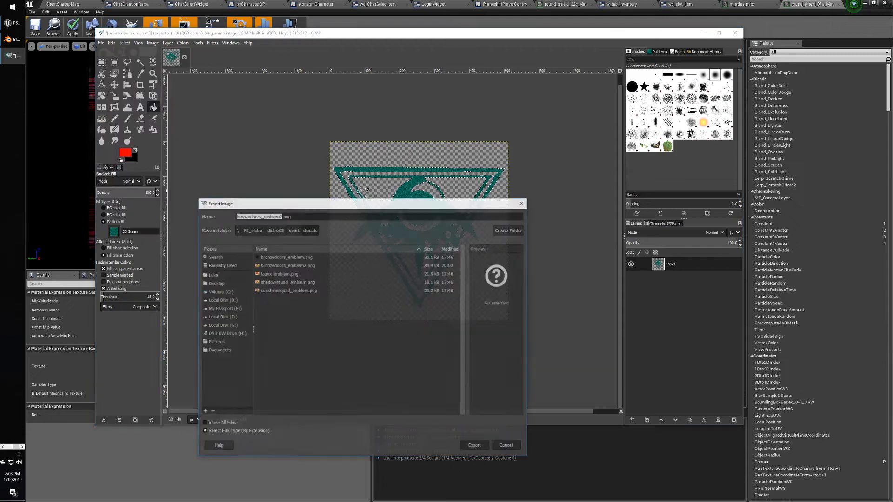
pyautogui.click(324, 264)
pyautogui.click(475, 446)
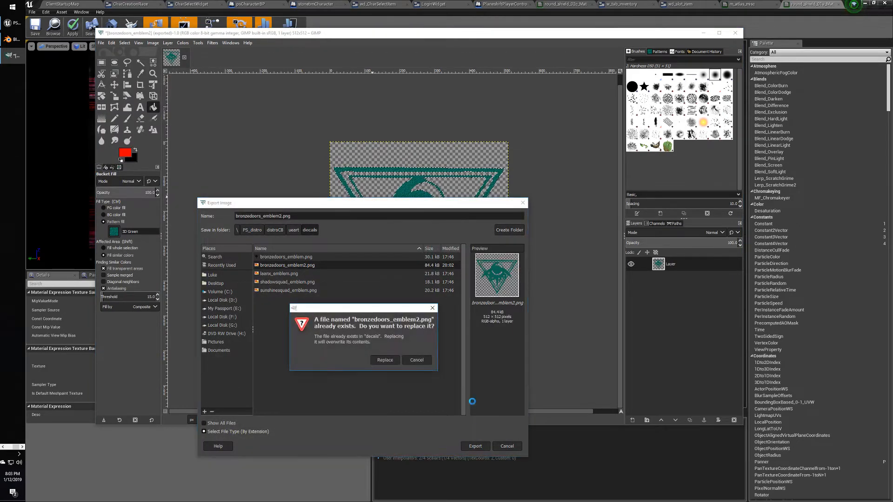
pyautogui.click(384, 360)
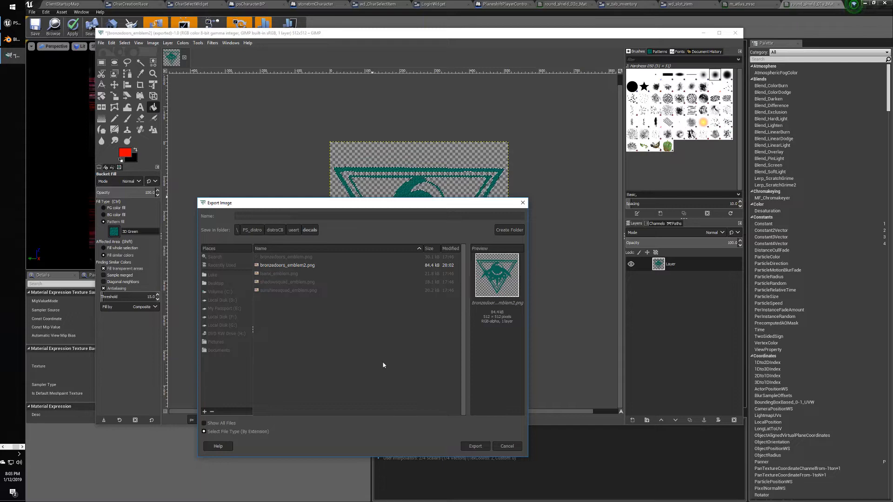
pyautogui.click(453, 322)
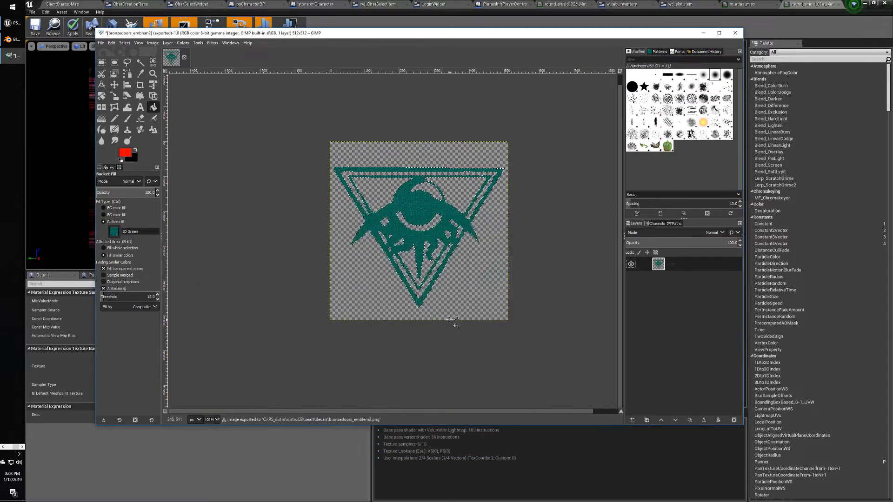
pyautogui.hotkey('alt', 'Tab')
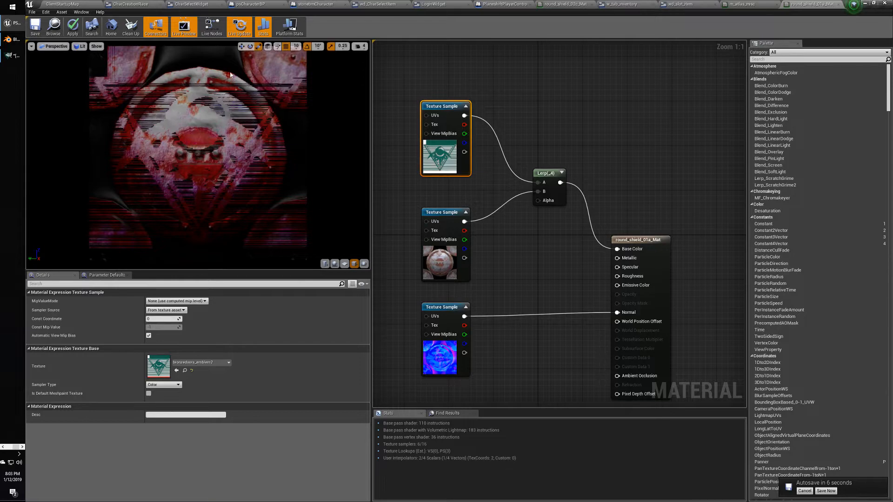
# Reimport the bronzedoors_emblem2 texture asset from the updated PNG.
pyautogui.click(74, 6)
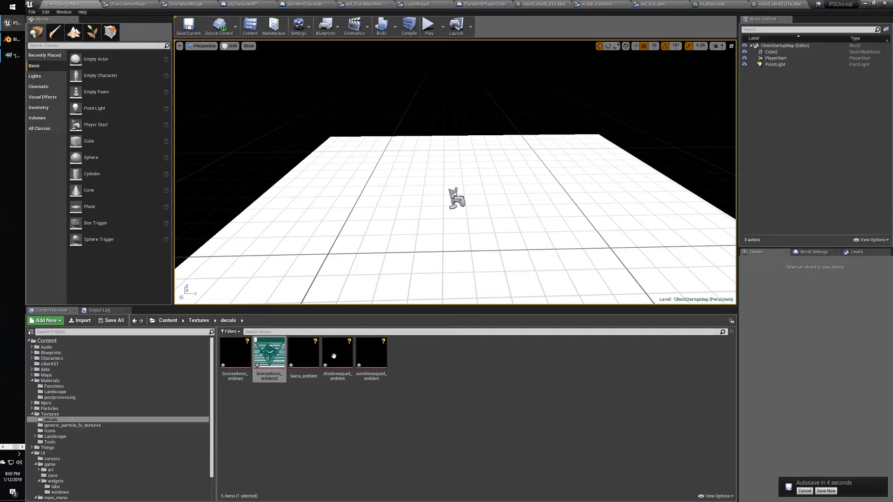
pyautogui.doubleClick(274, 363)
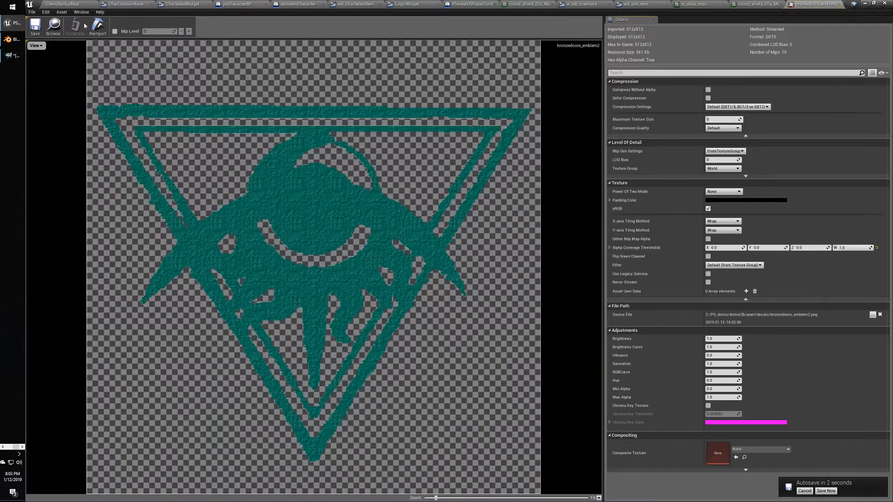
pyautogui.click(99, 27)
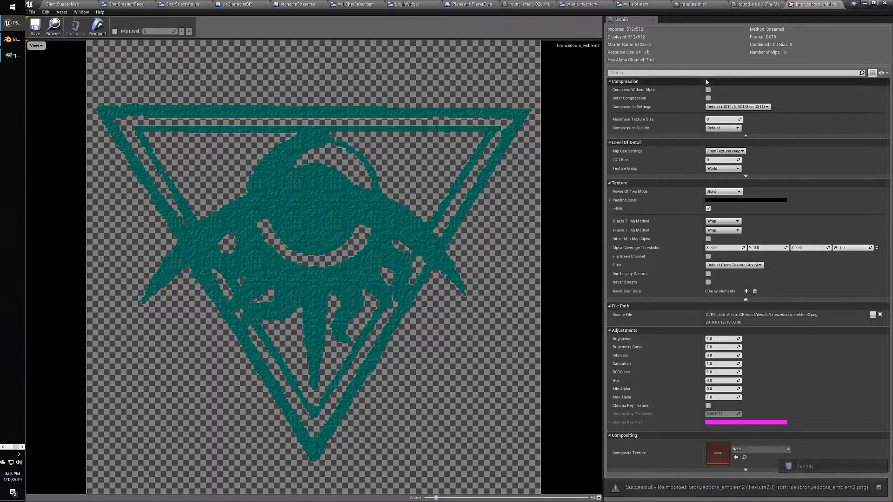
pyautogui.click(839, 5)
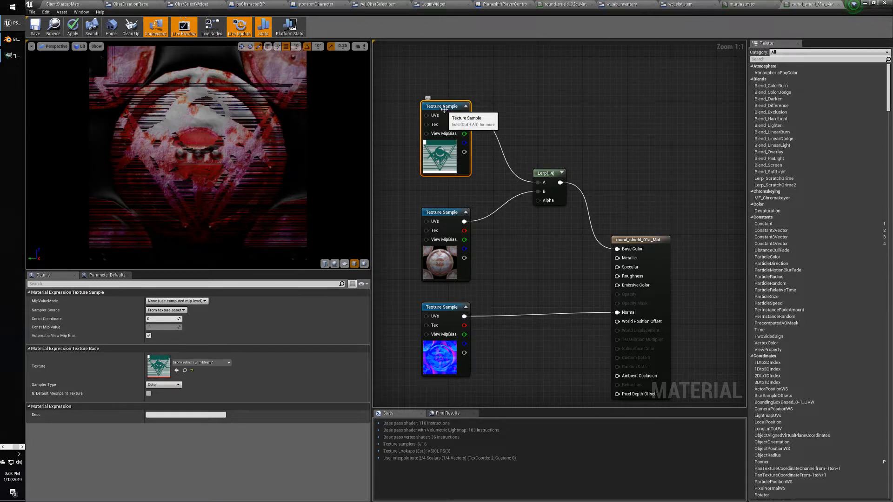
# Re-pick bronzedoors_emblem2 as the sample's texture and connect its output to the Lerp's Alpha.
pyautogui.click(207, 362)
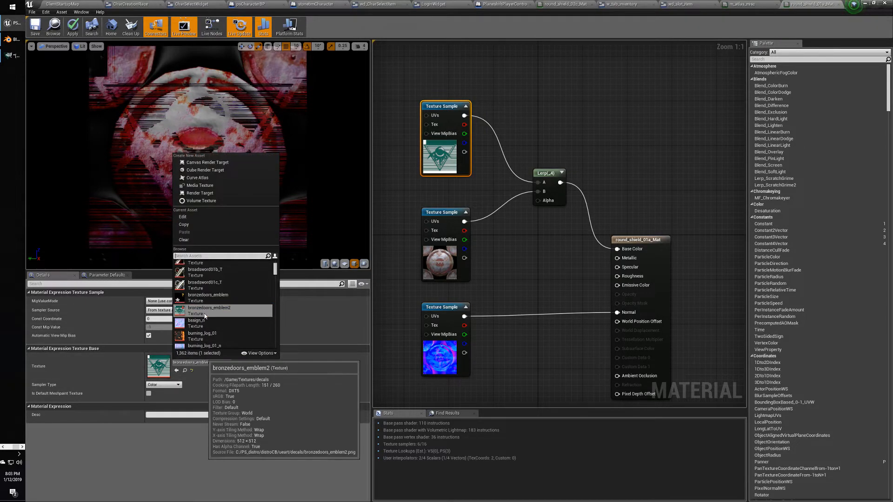
pyautogui.click(205, 298)
pyautogui.click(202, 362)
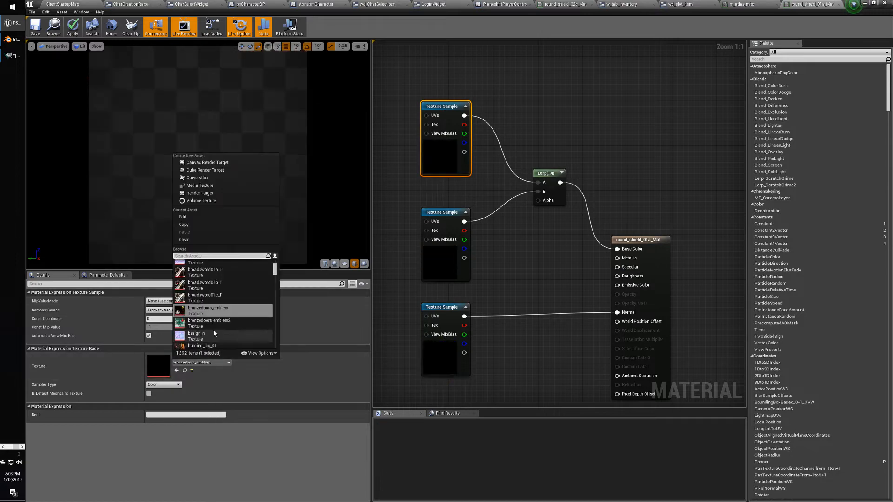
pyautogui.click(200, 327)
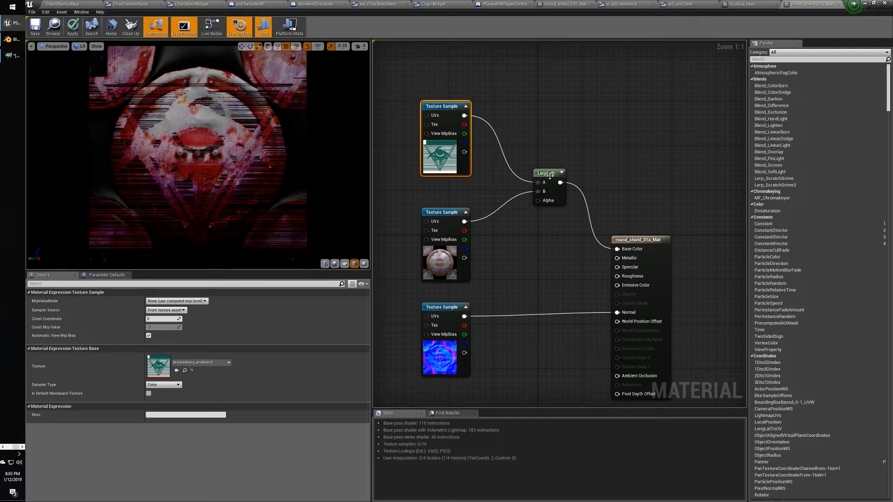
pyautogui.click(520, 131)
pyautogui.moveTo(464, 115); pyautogui.dragTo(617, 249)
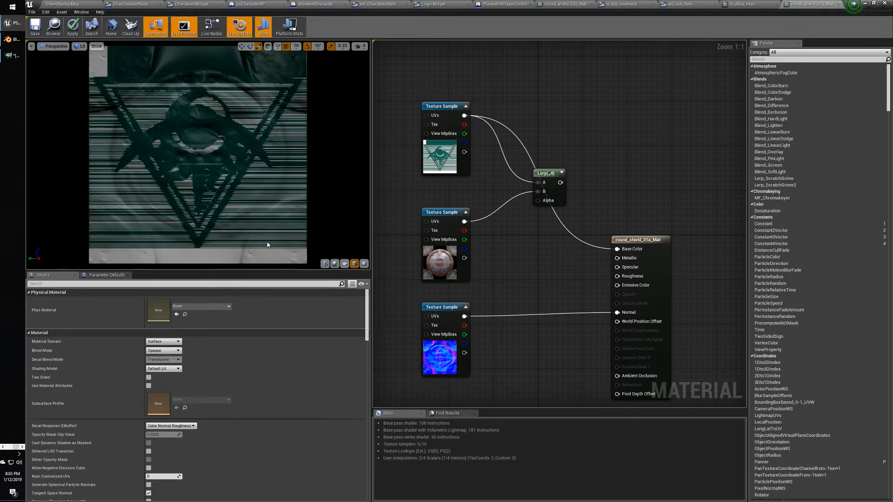
pyautogui.hotkey('alt', 'Tab')
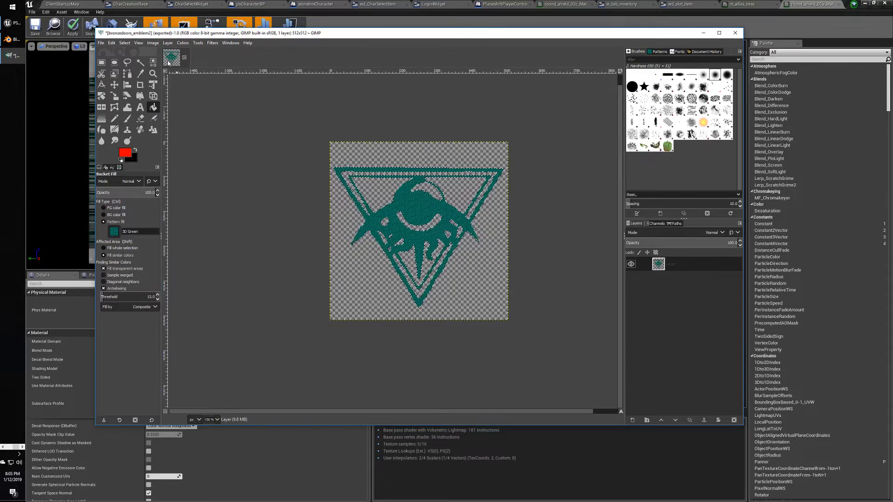
# Select GIMP's Rectangle Select tool, look over the decals folder, and return to the shield material.
pyautogui.click(101, 62)
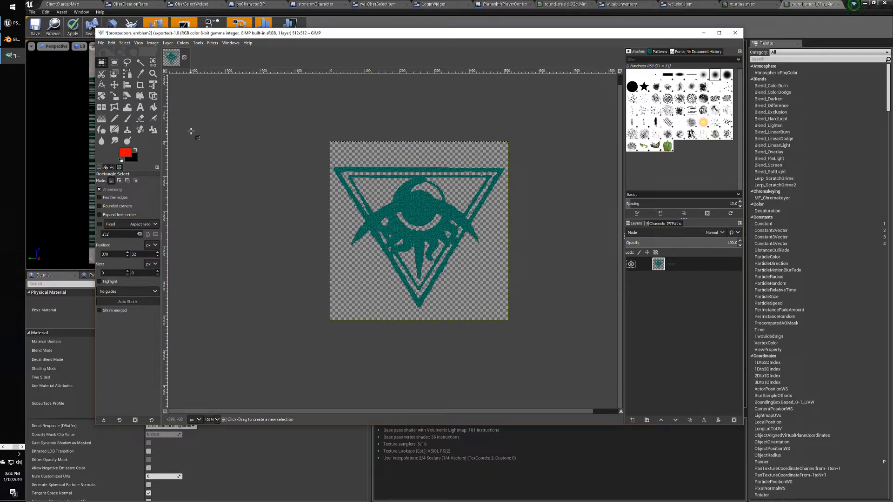
pyautogui.hotkey('alt', 'Tab')
pyautogui.press('Tab')
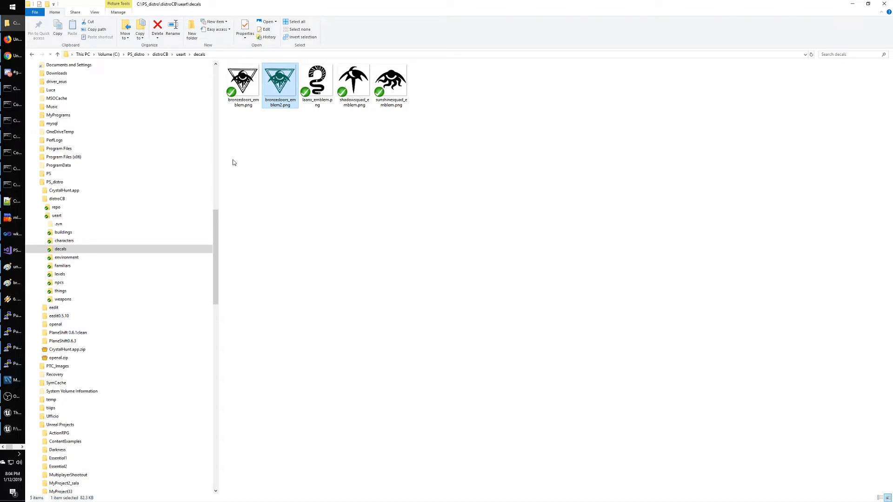
pyautogui.hotkey('alt', 'Tab')
pyautogui.hotkey('alt', 'Tab')
pyautogui.press('Tab')
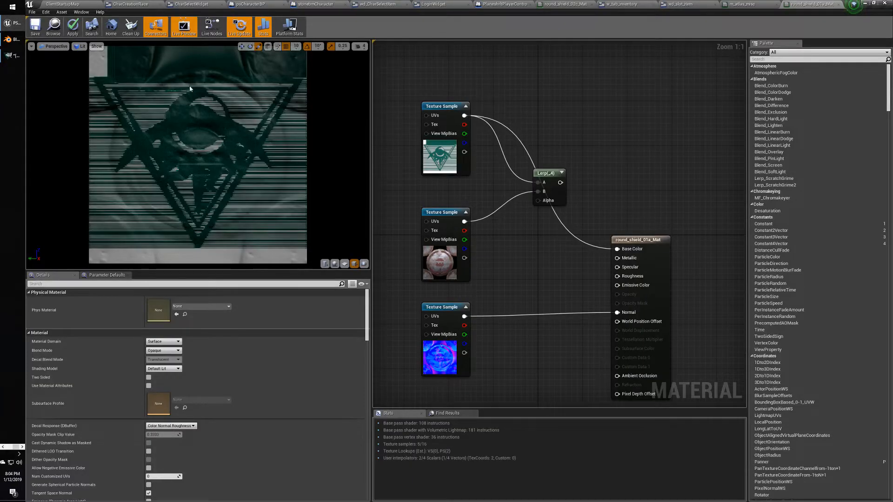
# Preview on sphere then plane; confirm the emblem sample keeps From texture asset, default mip mode, and Color.
pyautogui.click(335, 264)
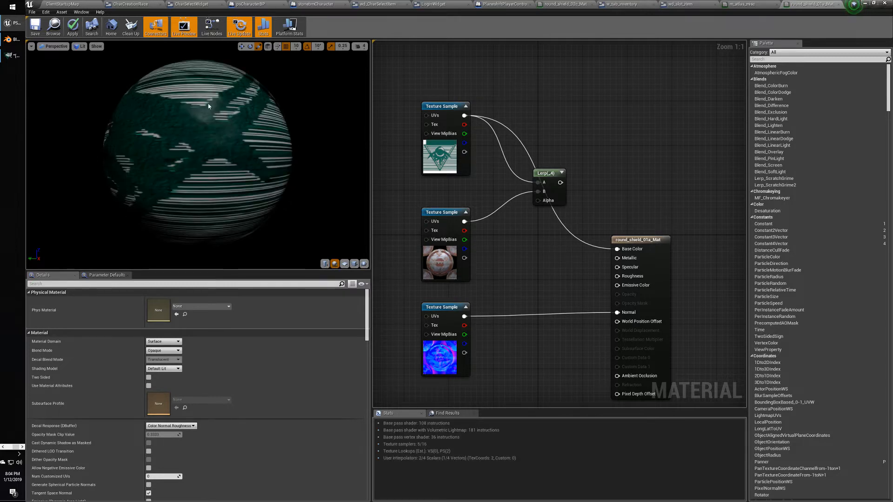
pyautogui.click(354, 263)
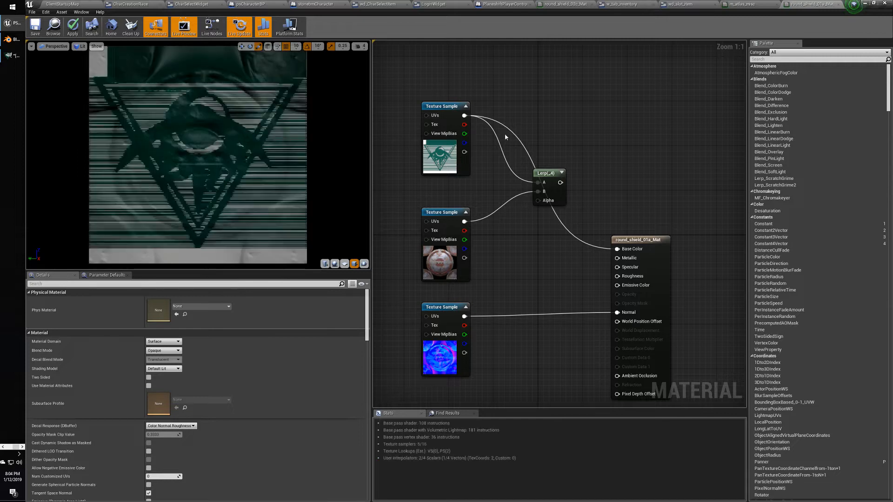
pyautogui.click(450, 107)
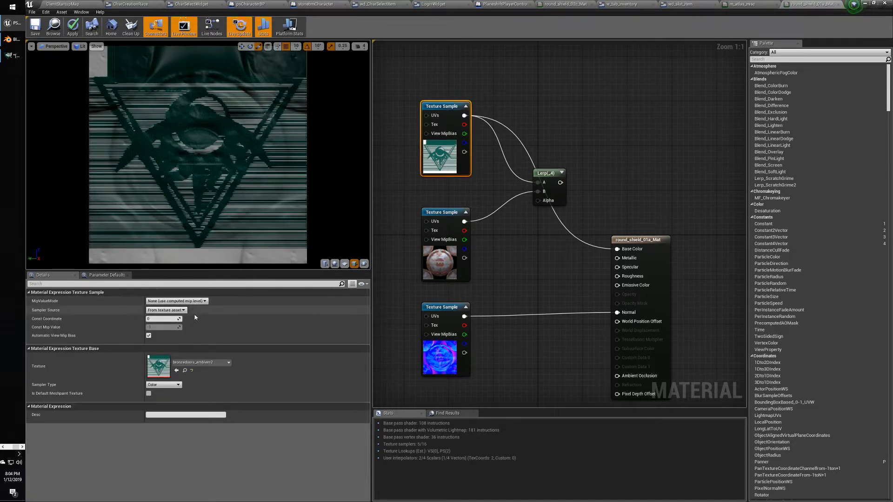
pyautogui.click(181, 310)
pyautogui.click(179, 316)
pyautogui.click(183, 301)
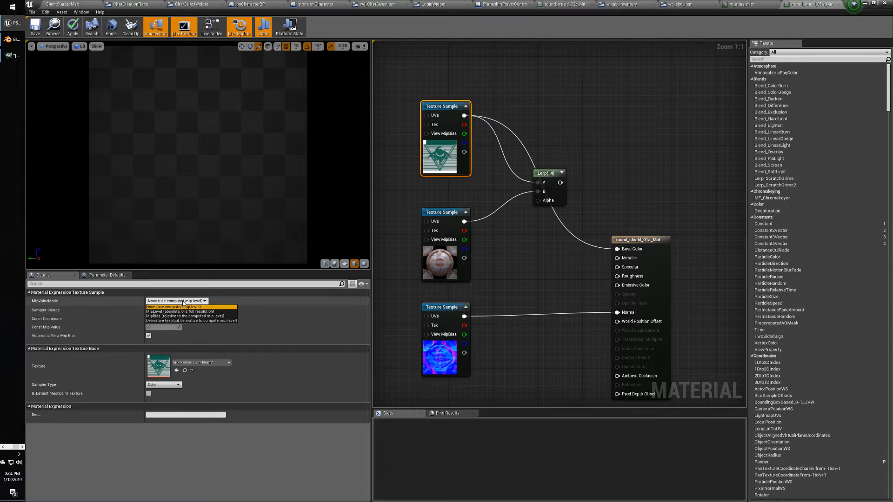
pyautogui.click(179, 308)
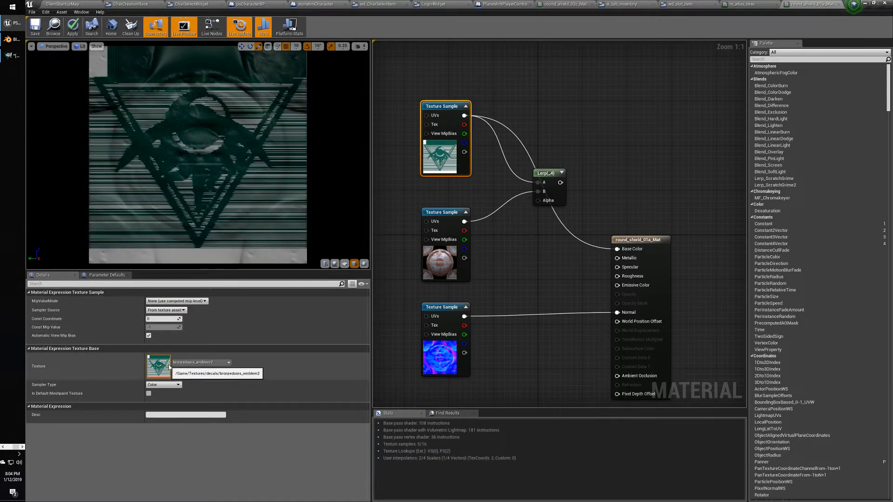
pyautogui.click(168, 385)
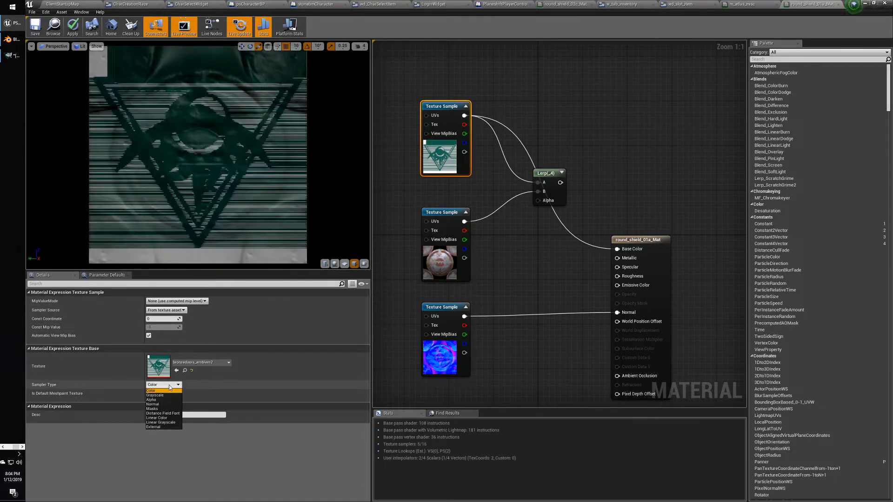
pyautogui.click(154, 391)
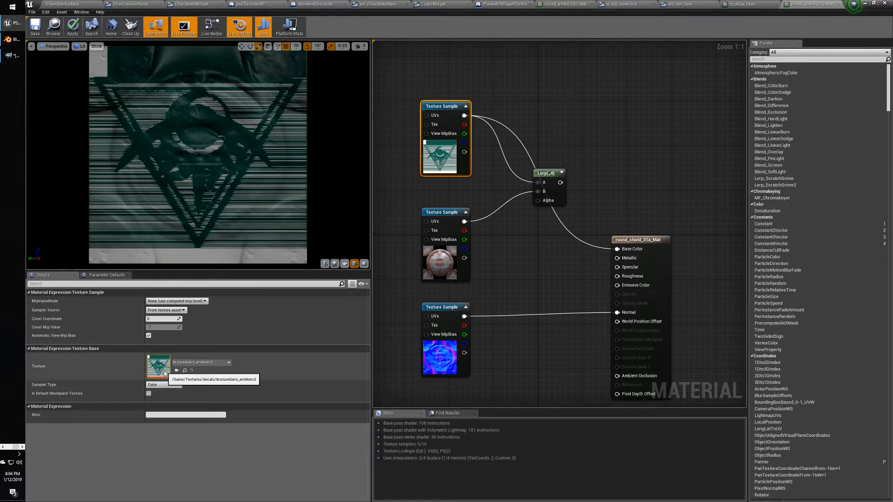
pyautogui.hotkey('alt', 'Tab')
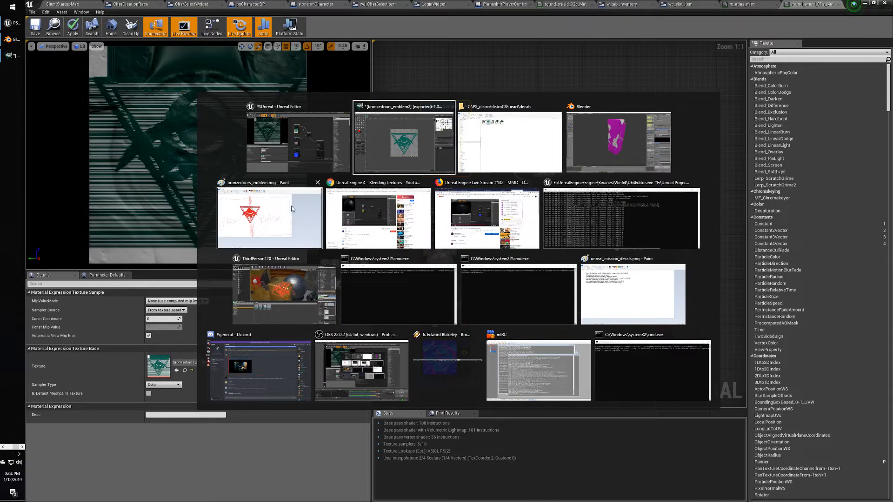
pyautogui.hotkey('alt', 'Tab')
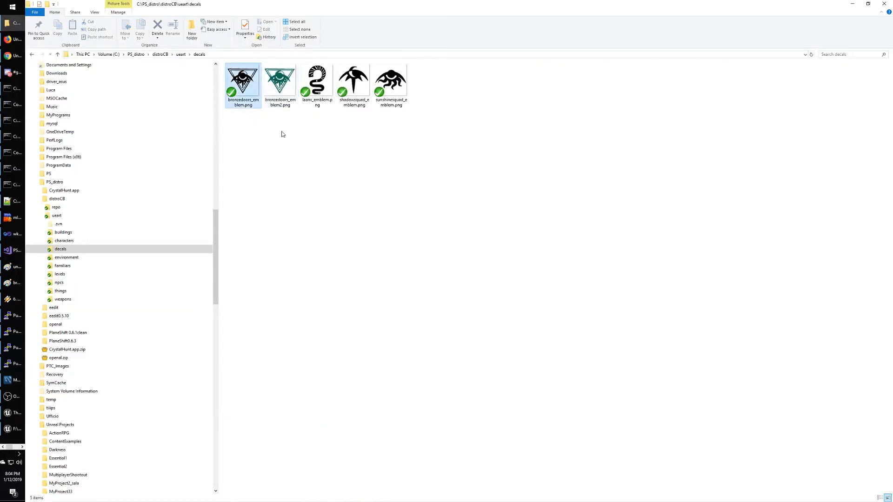
# Keep the bronzedoors_emblem2 image open in GIMP and bring up the new 512×512 image dialog.
pyautogui.hotkey('alt', 'Tab')
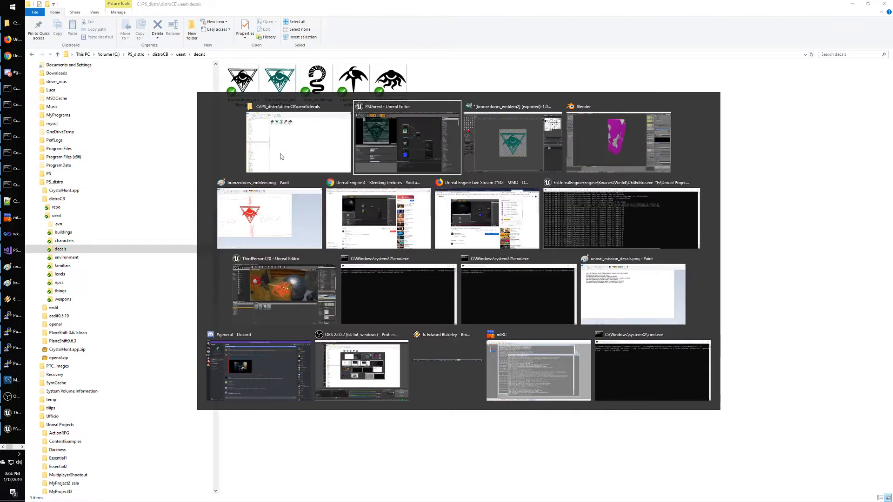
pyautogui.hotkey('alt', 'Tab')
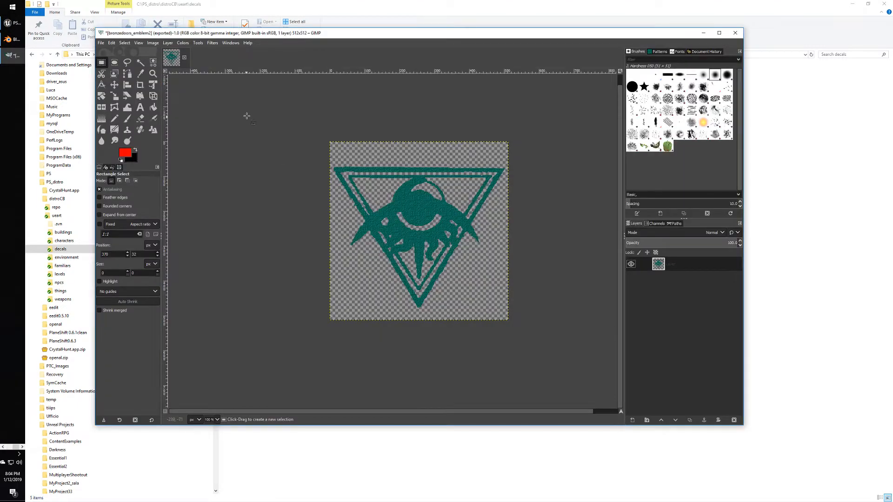
pyautogui.click(184, 57)
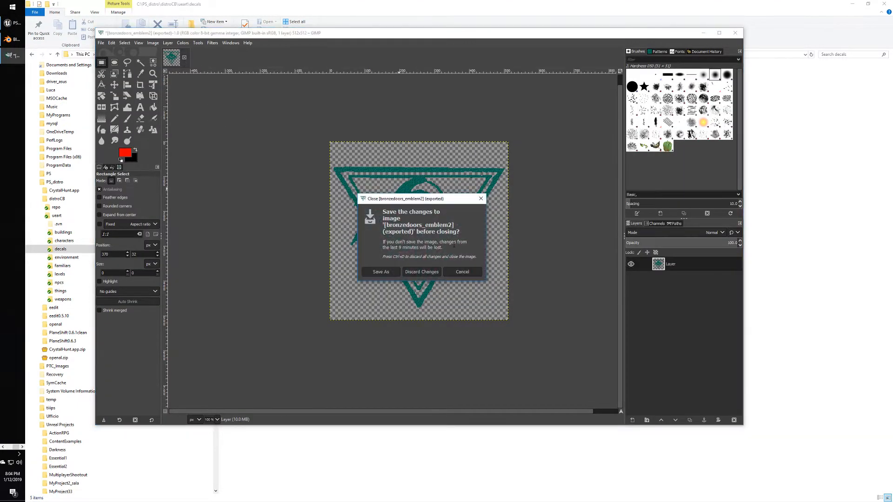
pyautogui.click(463, 272)
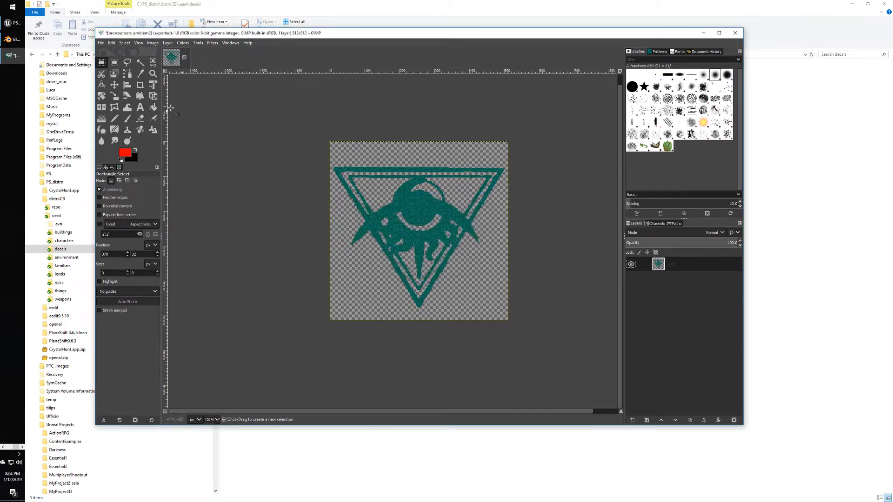
pyautogui.click(100, 42)
pyautogui.click(108, 53)
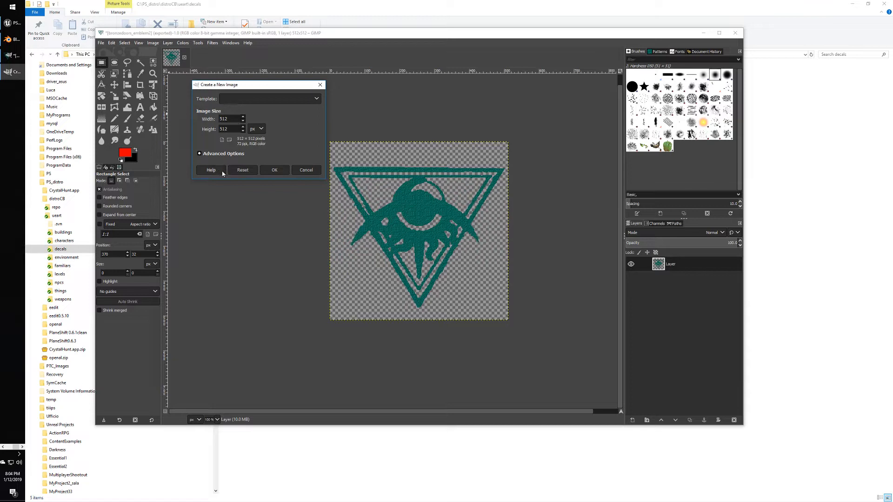
# Create the 512×512 image and add a new transparent layer above the black background.
pyautogui.click(270, 170)
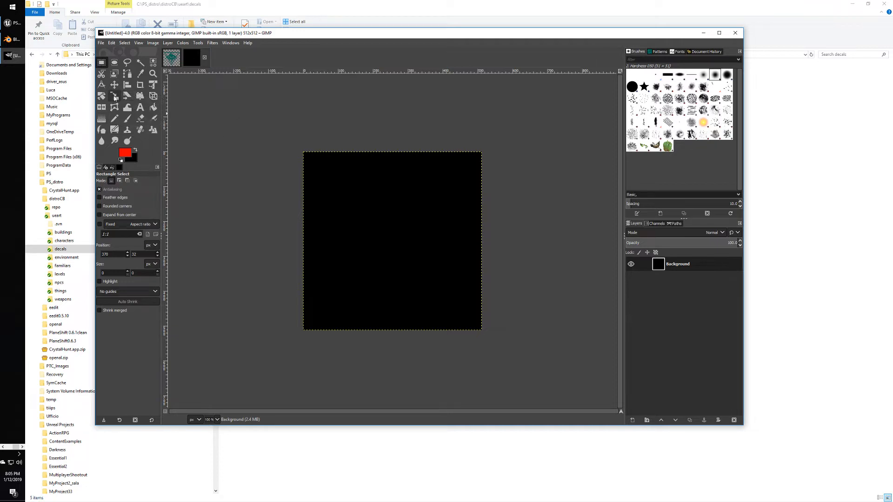
pyautogui.click(141, 61)
pyautogui.click(313, 175)
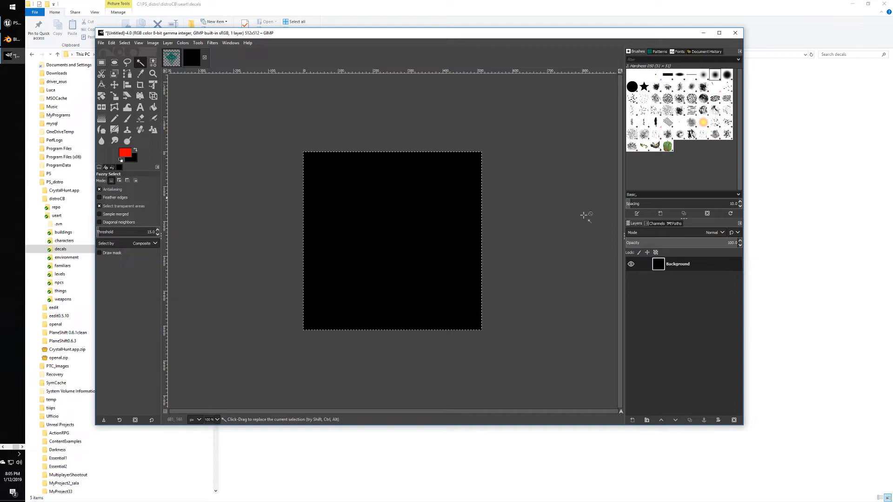
pyautogui.rightClick(678, 265)
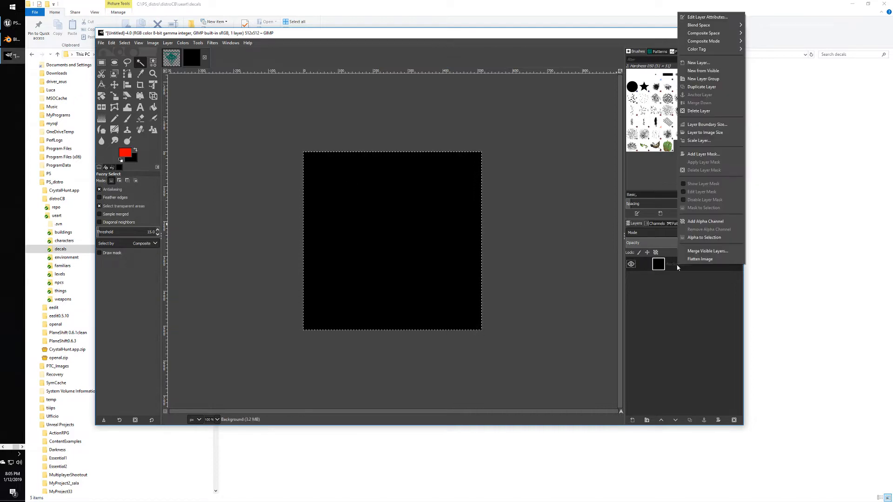
pyautogui.click(709, 63)
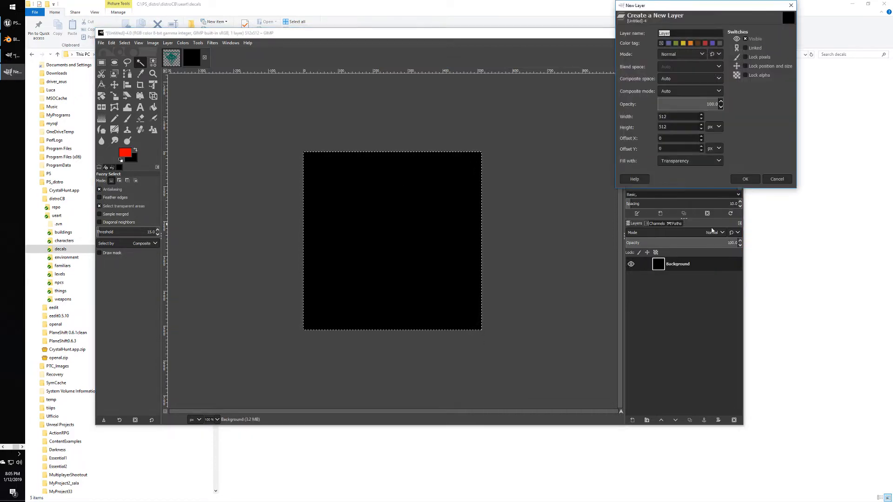
pyautogui.click(749, 176)
# Delete the black Background layer.
pyautogui.click(679, 279)
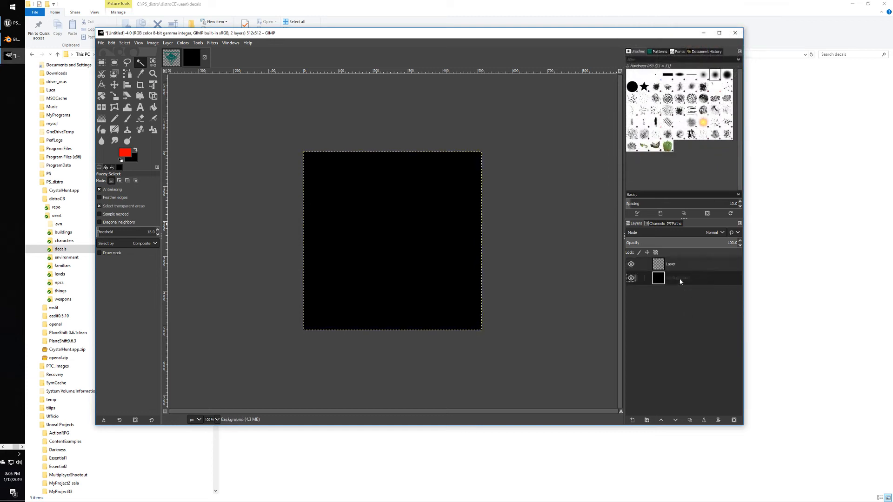
pyautogui.rightClick(680, 281)
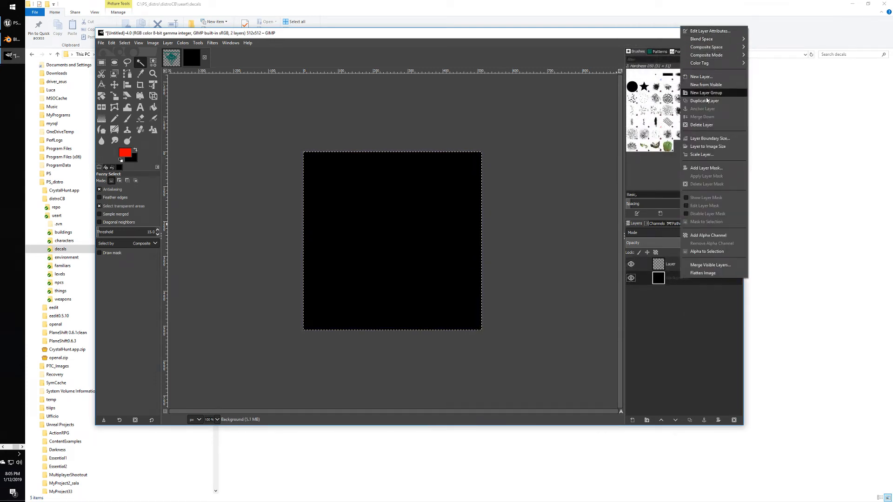
pyautogui.click(708, 125)
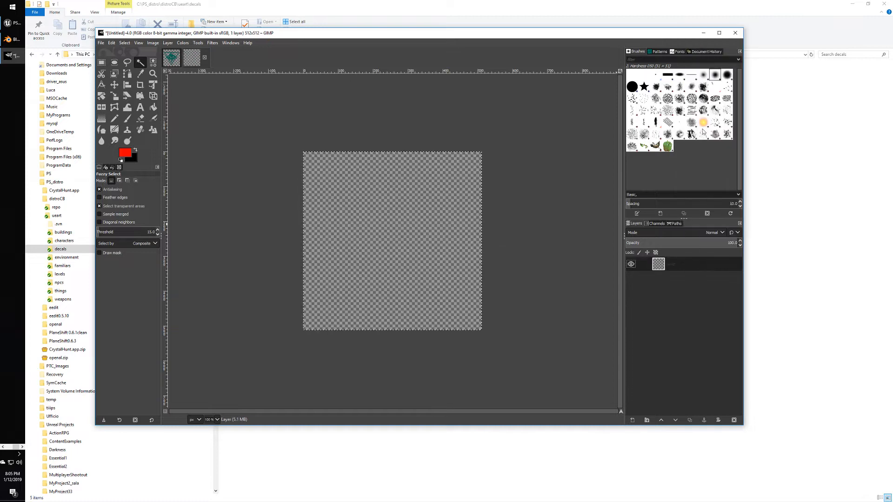
# Type TEST with the Text tool and enlarge the lettering to size 120, fitting the text box around it.
pyautogui.click(141, 108)
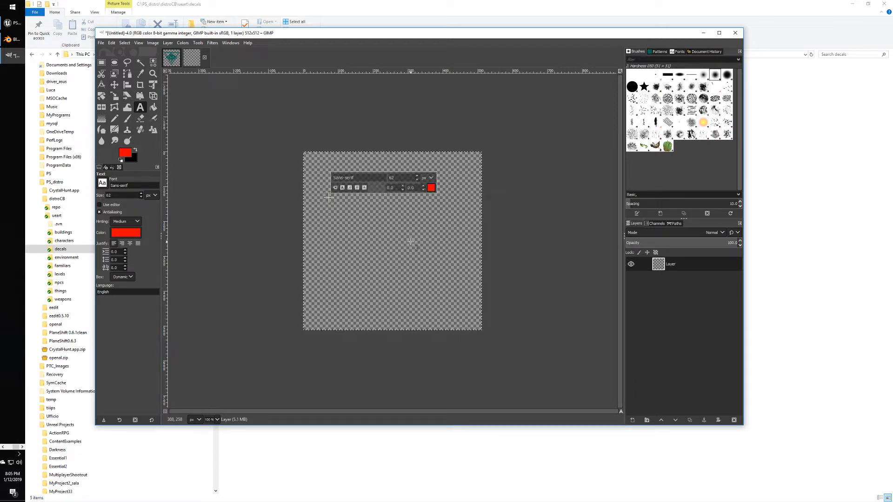
pyautogui.write('TES')
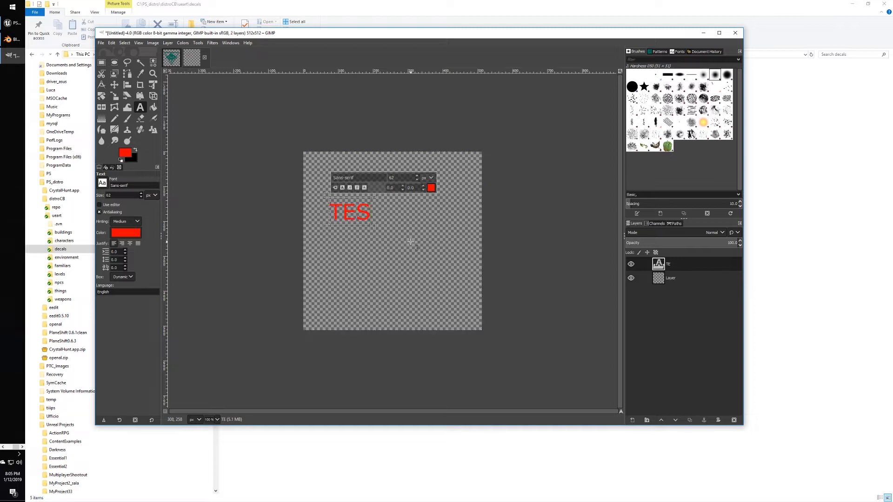
pyautogui.write('T')
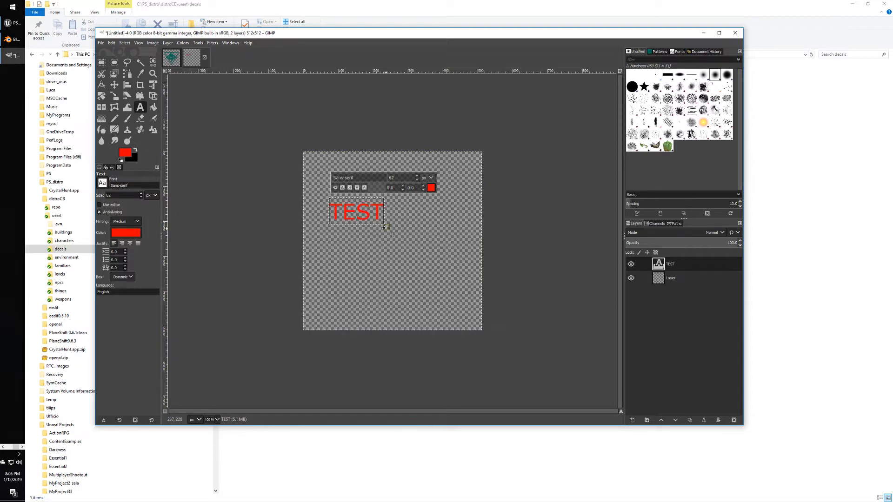
pyautogui.moveTo(385, 227); pyautogui.dragTo(451, 278)
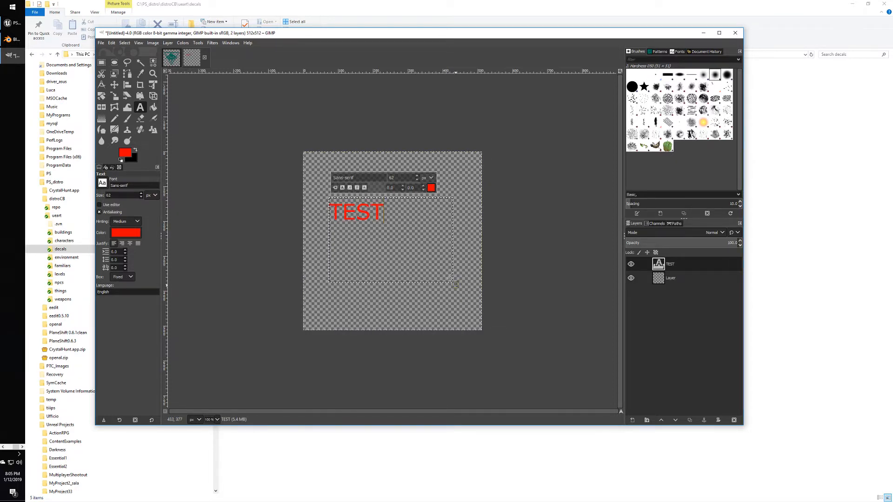
pyautogui.click(417, 177)
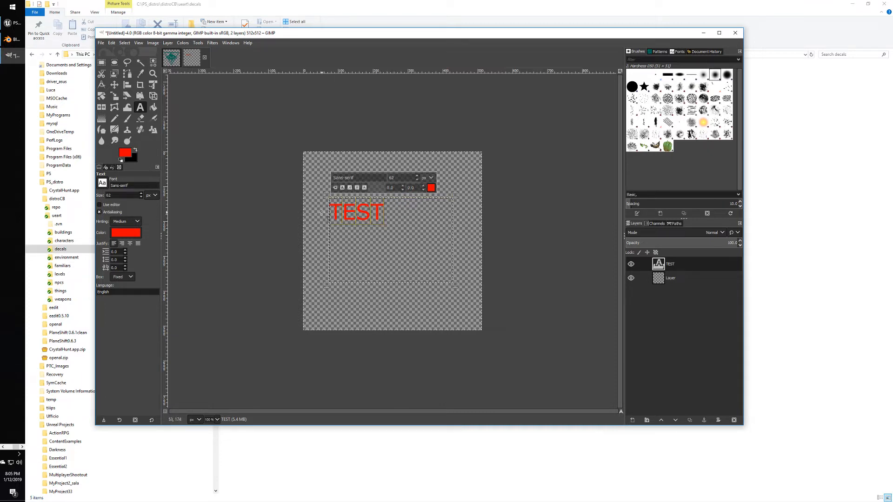
pyautogui.scroll(12, 417, 177)
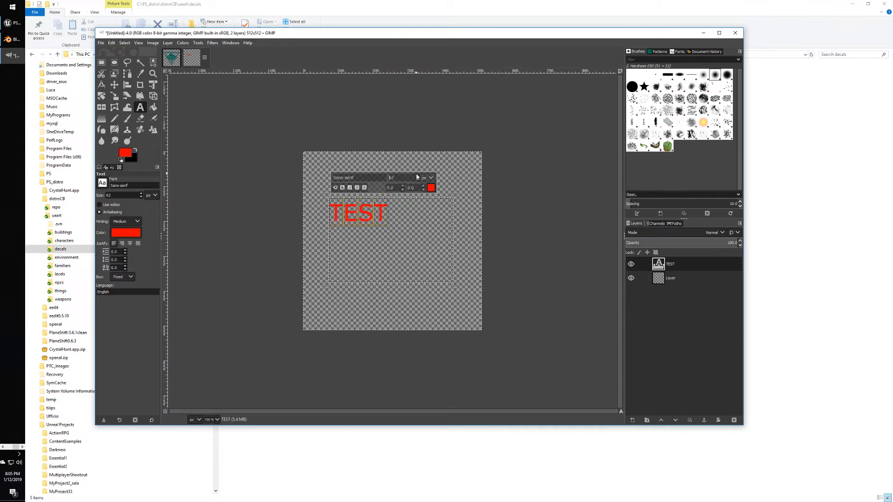
pyautogui.scroll(20, 417, 178)
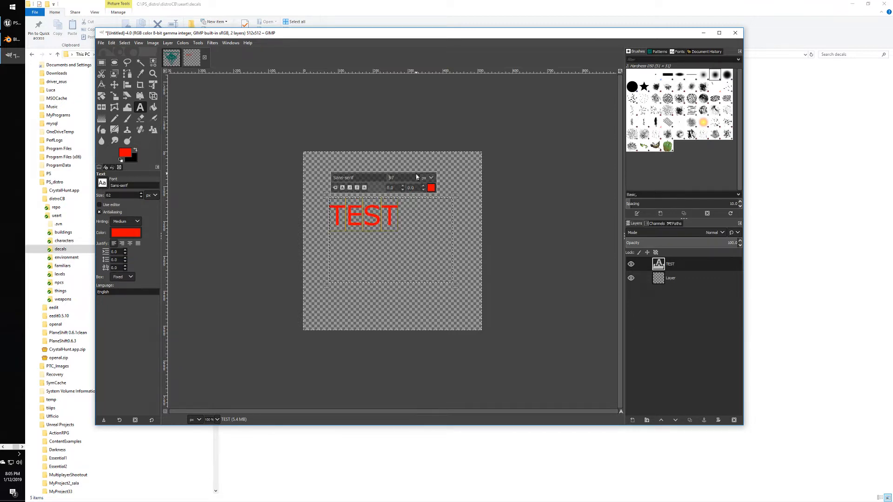
pyautogui.scroll(20, 416, 177)
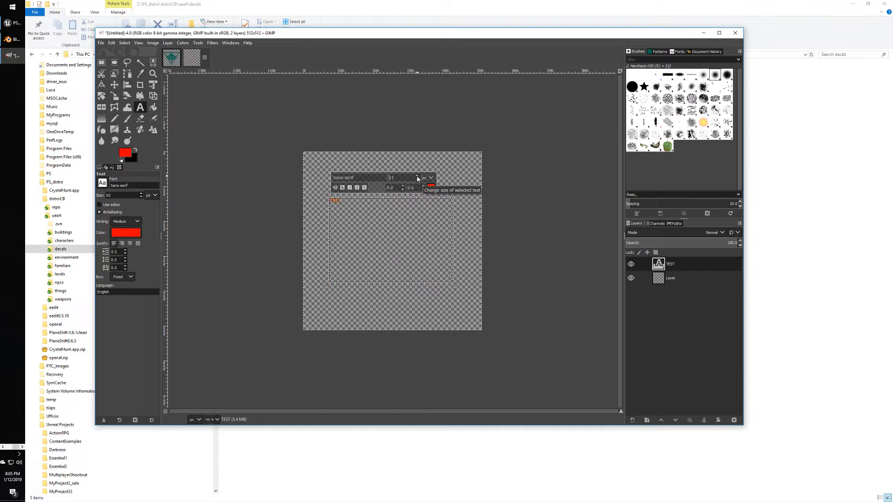
pyautogui.scroll(1, 412, 177)
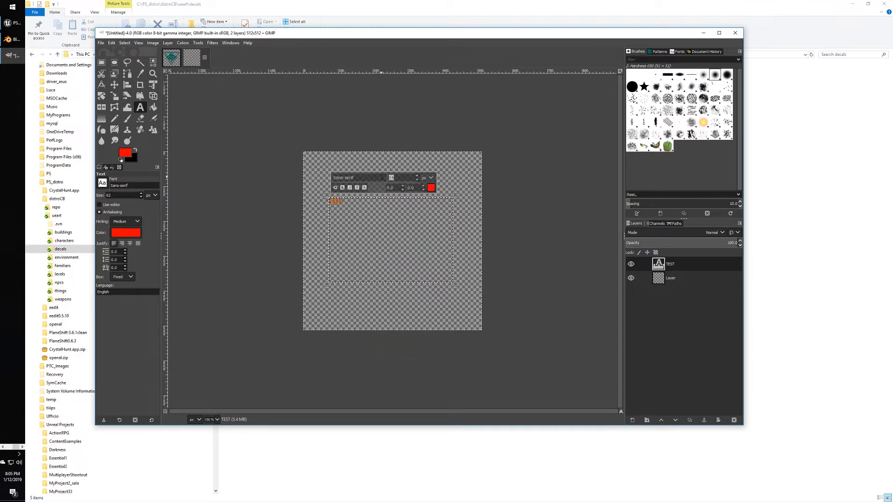
pyautogui.write('90')
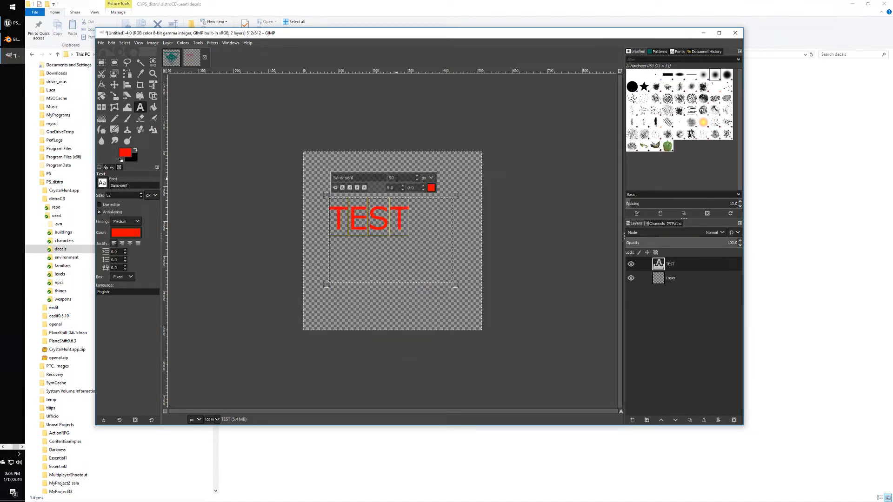
pyautogui.write('120')
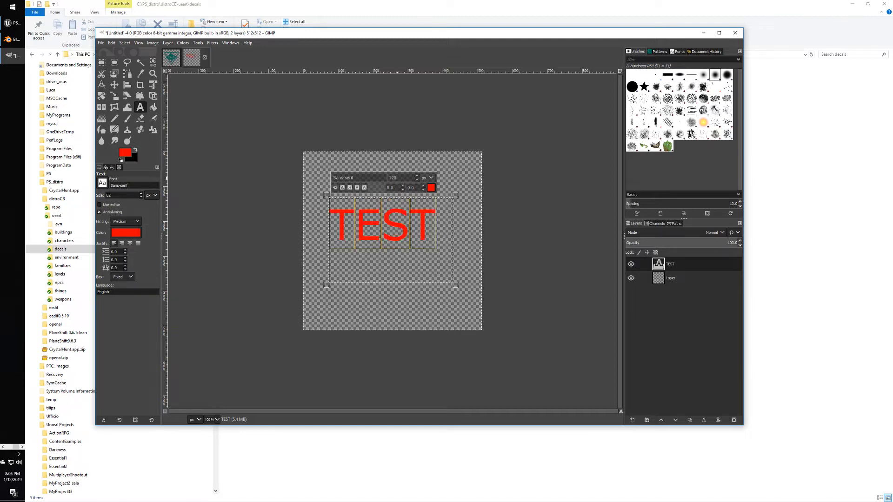
pyautogui.moveTo(461, 291); pyautogui.dragTo(439, 259)
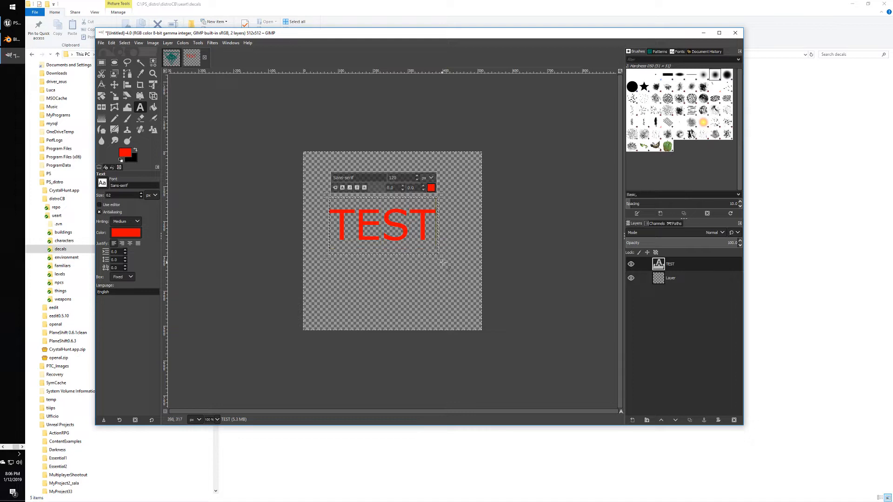
# Recolour the TEST text from red to a dark blue.
pyautogui.click(463, 231)
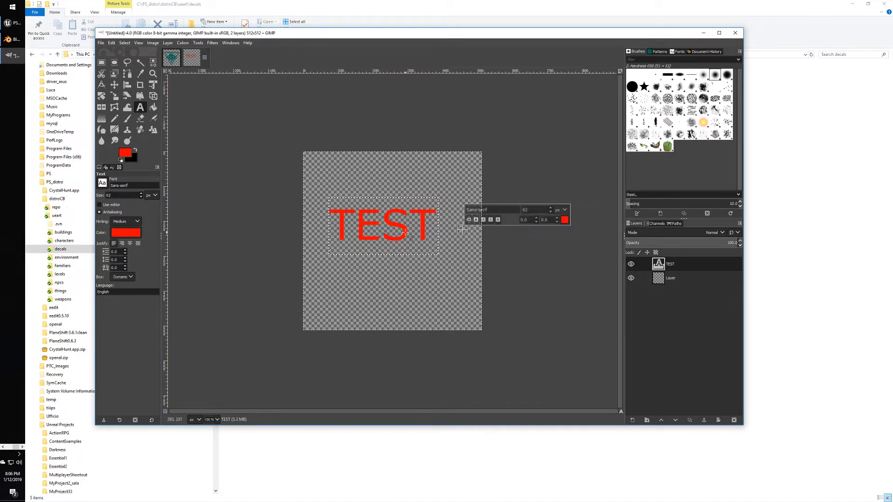
pyautogui.click(431, 234)
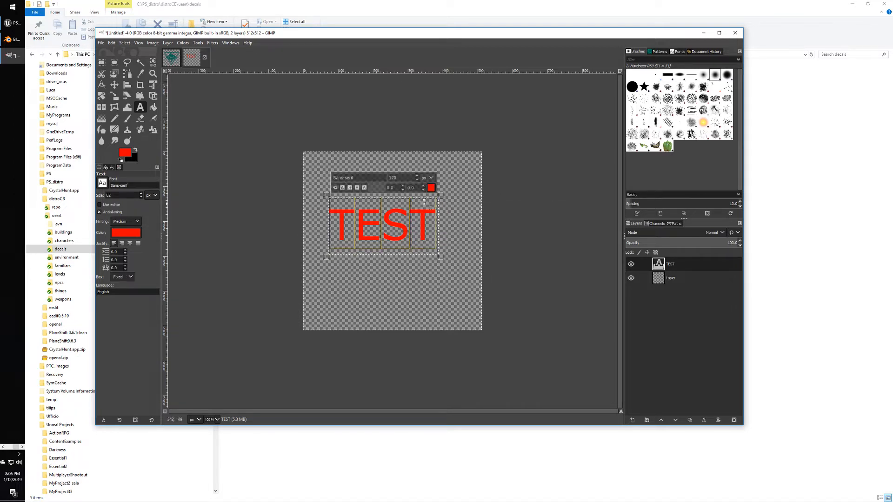
pyautogui.click(431, 188)
pyautogui.click(426, 178)
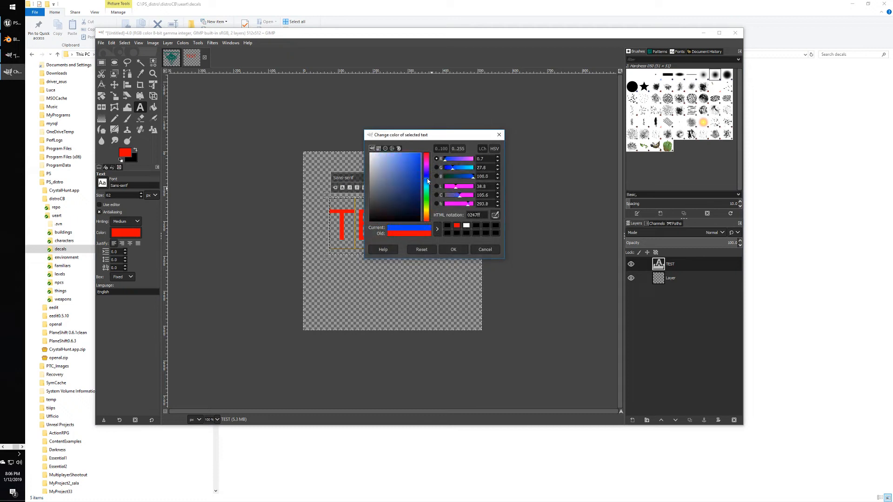
pyautogui.click(413, 177)
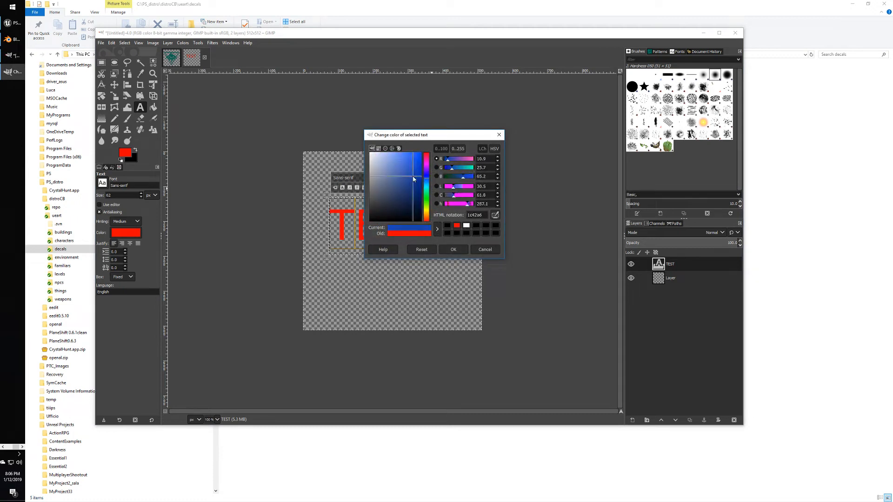
pyautogui.click(454, 249)
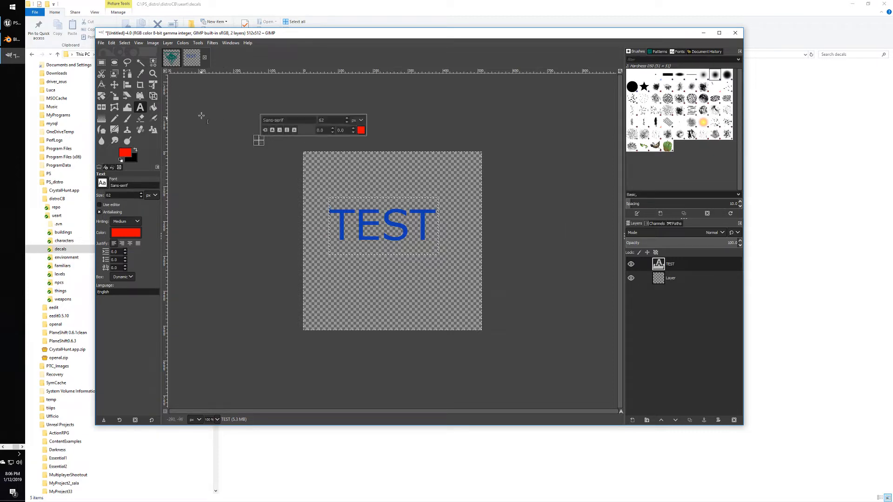
pyautogui.click(669, 280)
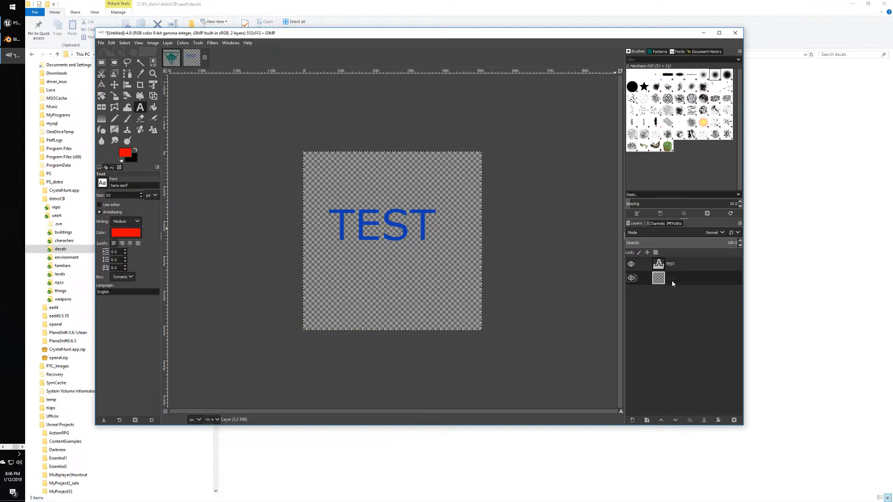
# Select the image's layers and back out of saving it as a GIMP project.
pyautogui.click(676, 267)
pyautogui.click(677, 275)
pyautogui.click(677, 264)
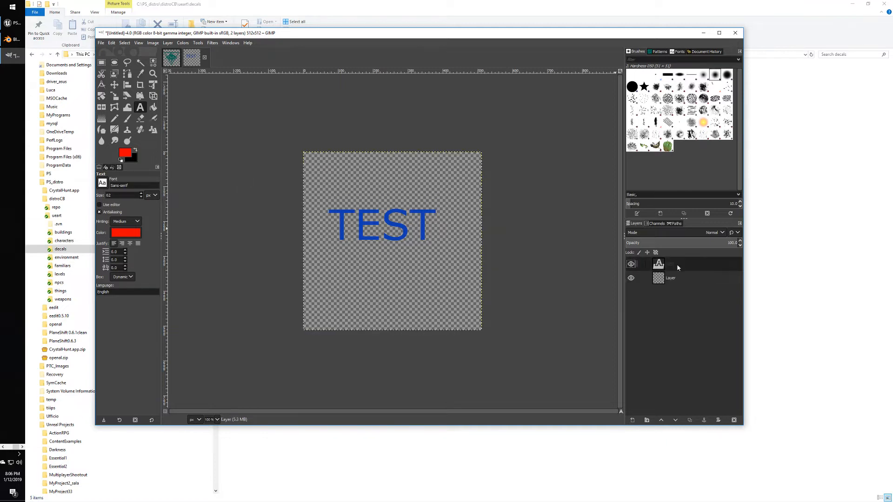
pyautogui.click(101, 42)
pyautogui.click(124, 117)
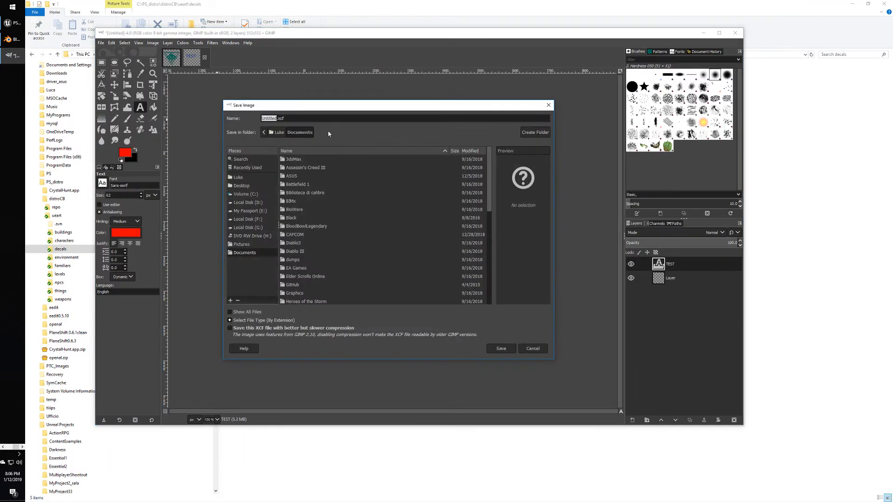
pyautogui.click(530, 348)
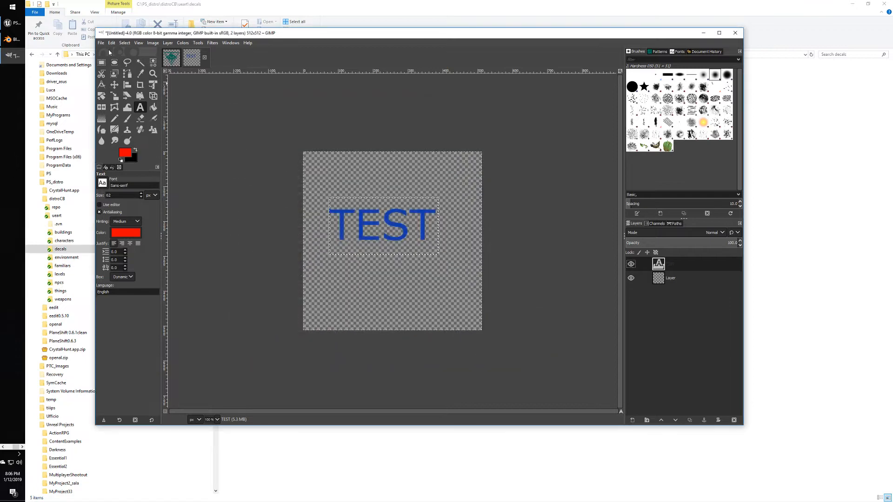
# Export the image as bronzedoors_emblem3.png into the decals folder with default PNG settings.
pyautogui.click(101, 42)
pyautogui.click(117, 152)
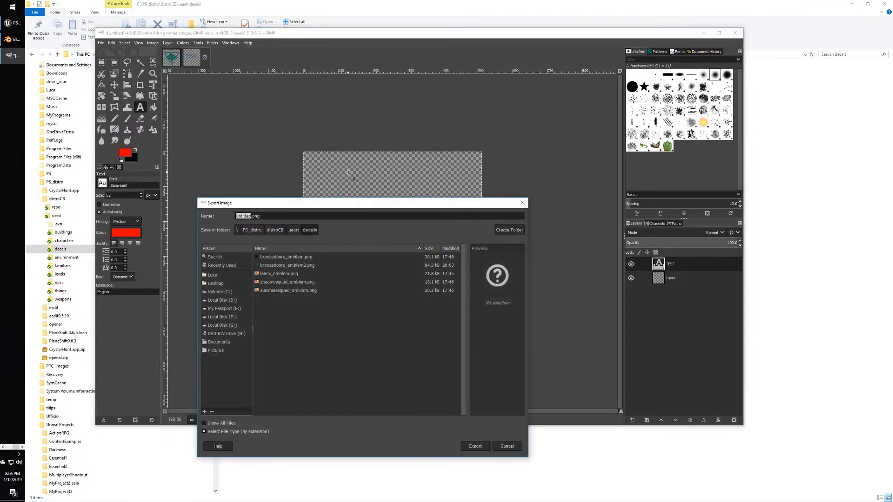
pyautogui.click(302, 266)
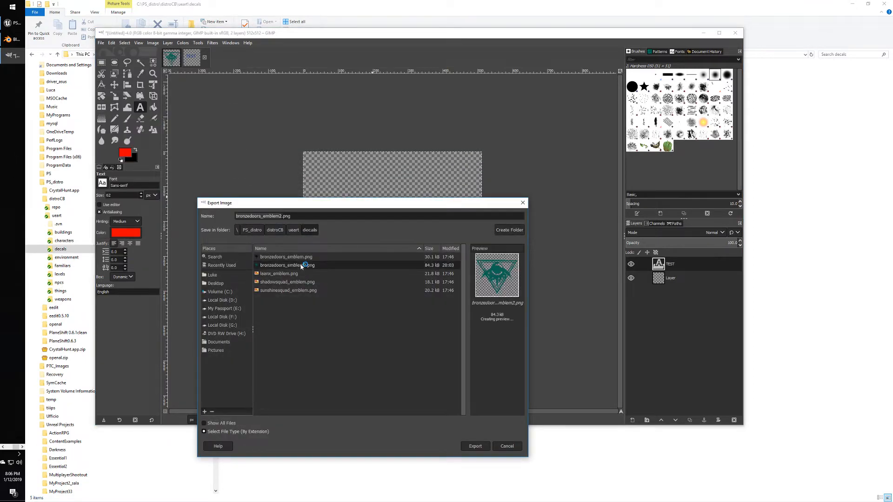
pyautogui.click(284, 216)
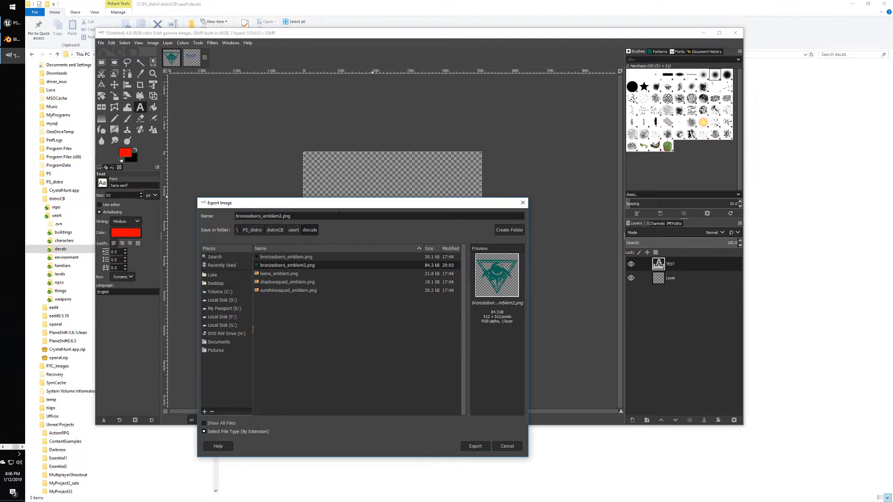
pyautogui.press('Return')
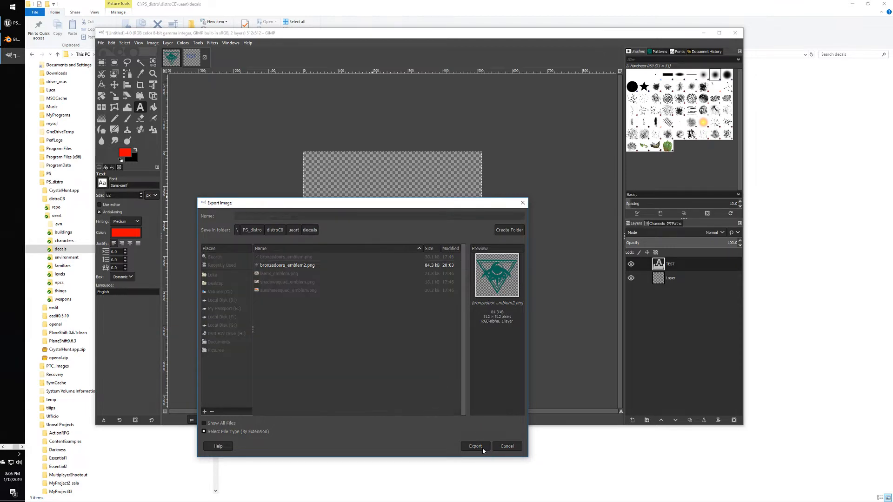
pyautogui.moveTo(412, 207); pyautogui.dragTo(435, 203)
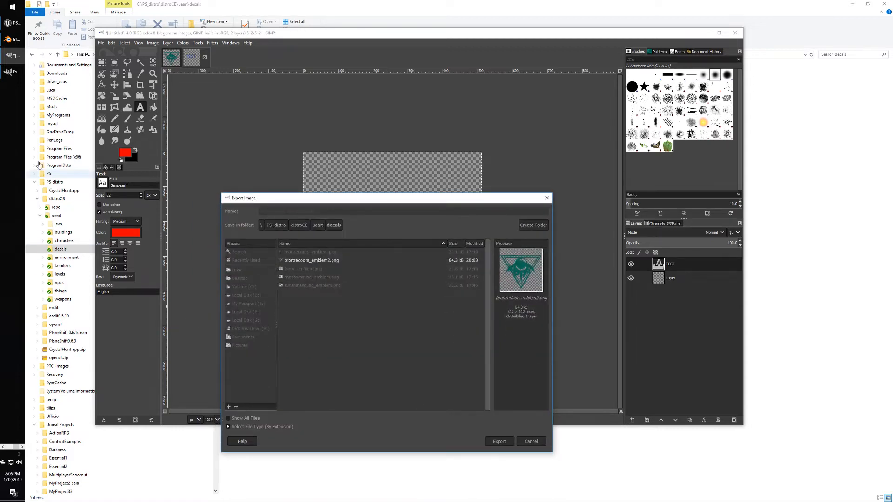
pyautogui.click(449, 319)
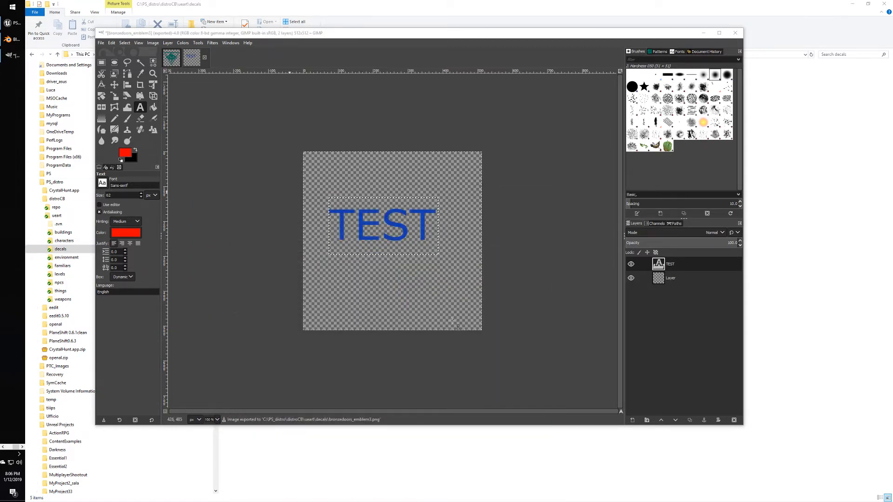
pyautogui.hotkey('alt', 'Tab')
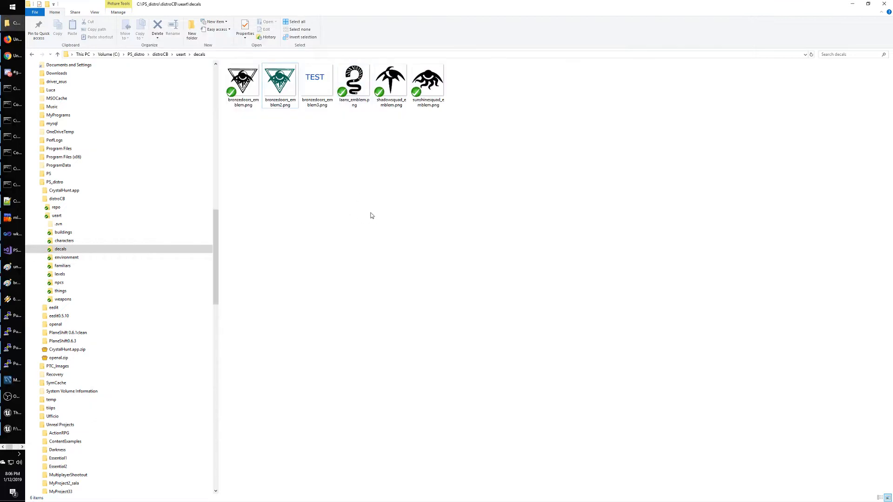
# Drag bronzedoors_emblem3.png from Explorer into the Content Browser decals folder to import it.
pyautogui.moveTo(315, 80); pyautogui.dragTo(61, 5)
pyautogui.hotkey('alt', 'Tab')
pyautogui.hotkey('alt', 'Tab')
pyautogui.moveTo(298, 315); pyautogui.dragTo(439, 411)
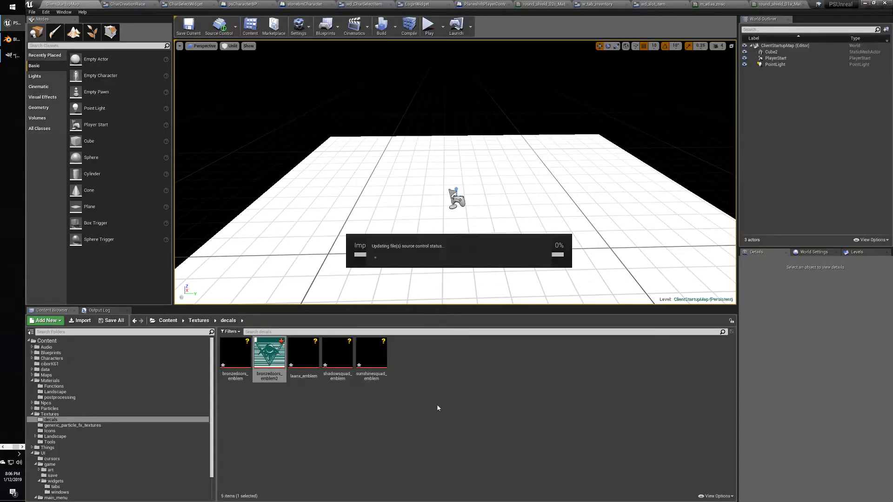
# Open bronzedoors_emblem3 to check the 512×512 blue TEST texture, then close it.
pyautogui.click(344, 418)
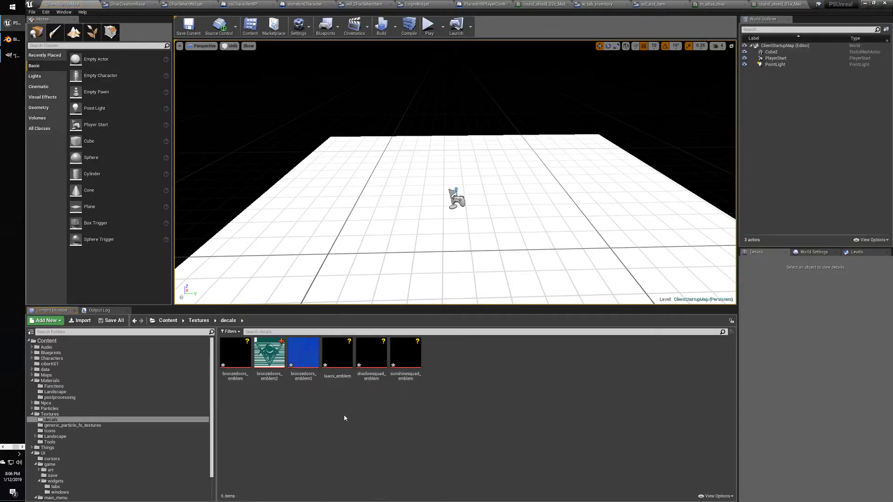
pyautogui.doubleClick(303, 353)
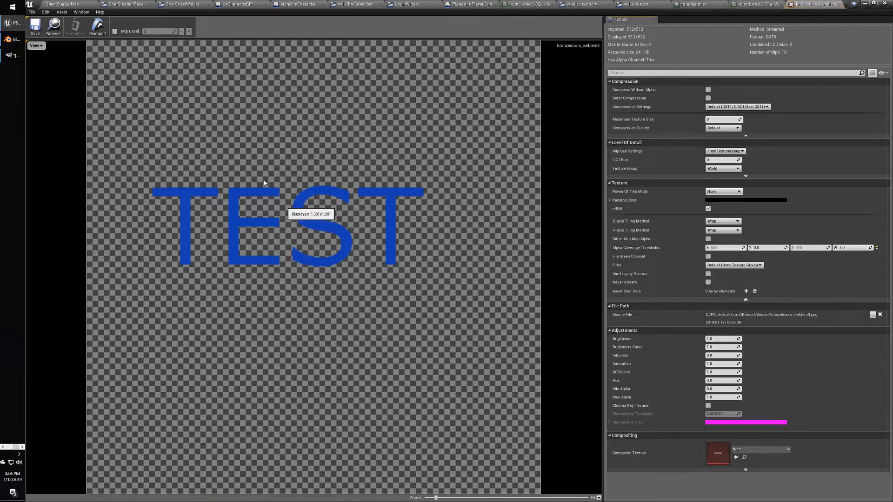
pyautogui.click(839, 5)
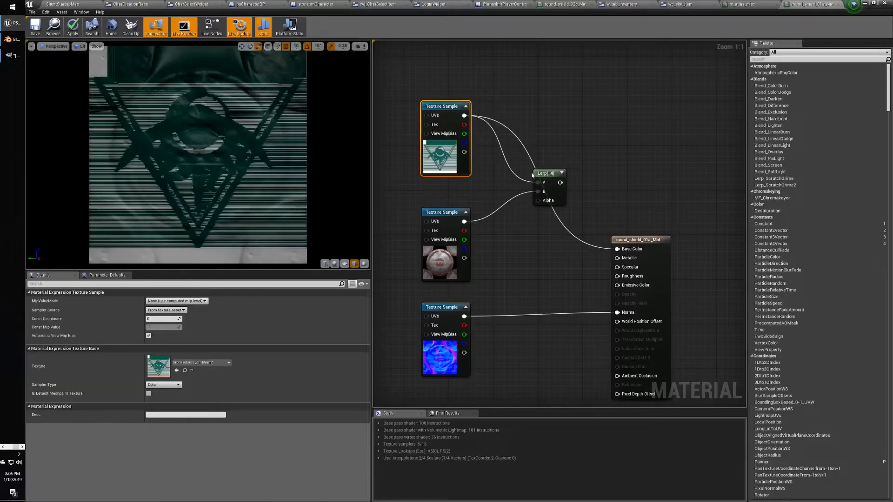
# Switch the top Texture Sample's texture to bronzedoors_emblem3.
pyautogui.click(200, 363)
pyautogui.click(204, 324)
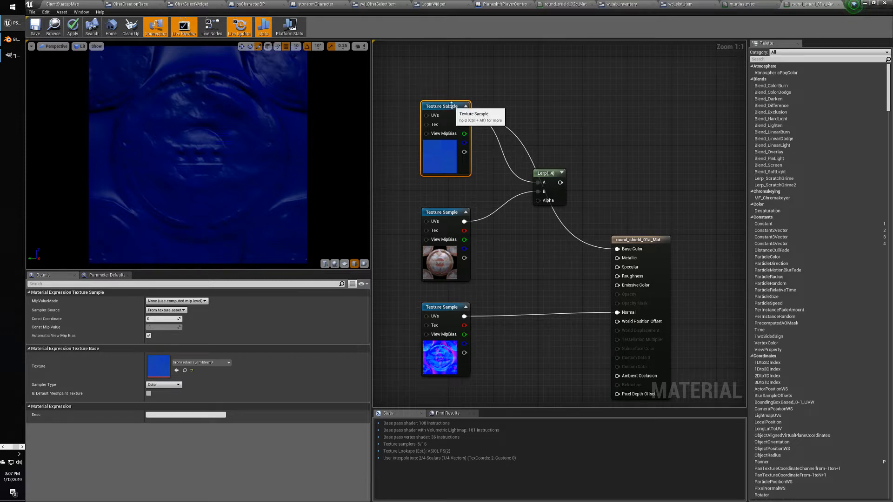
pyautogui.moveTo(451, 105); pyautogui.dragTo(457, 116)
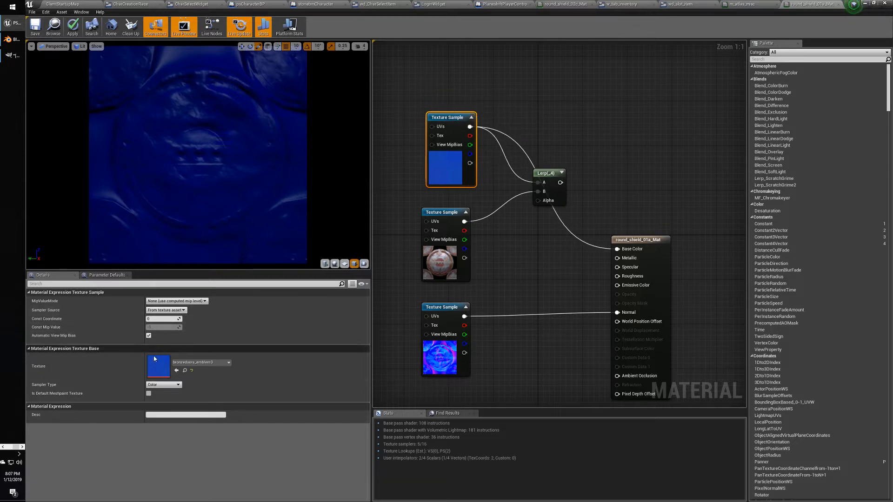
pyautogui.click(205, 364)
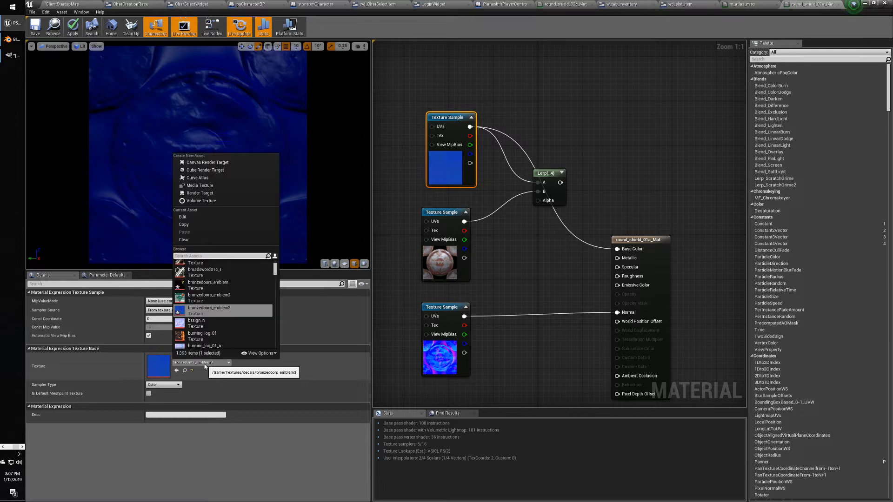
pyautogui.click(559, 315)
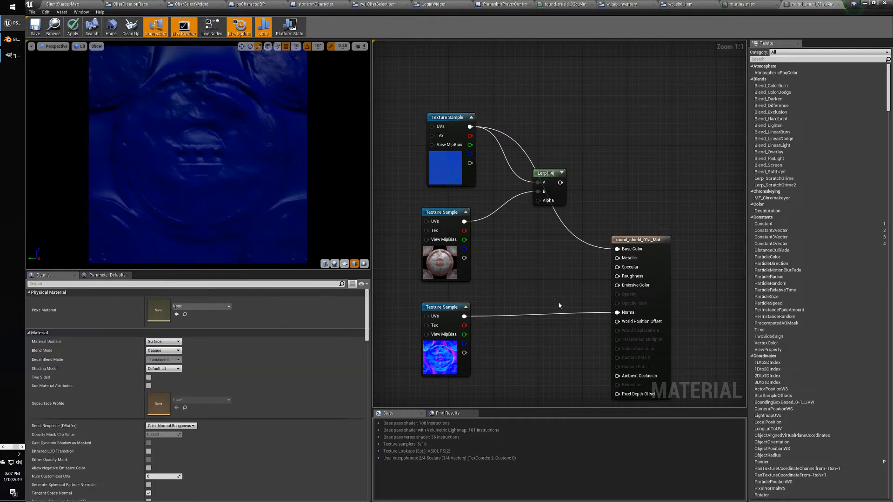
# Break the normal map's Normal connection and wire the decal sample directly into Base Color.
pyautogui.keyDown('alt'); pyautogui.click(615, 312); pyautogui.keyUp('alt')
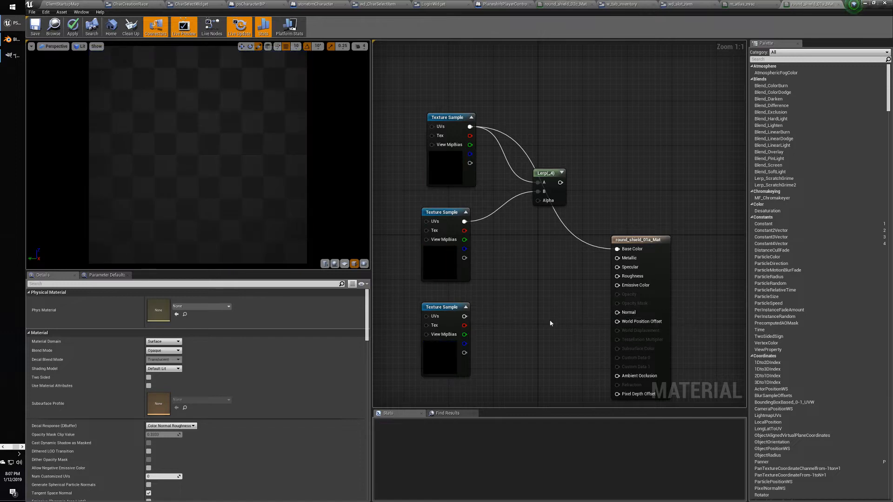
pyautogui.moveTo(442, 121); pyautogui.dragTo(503, 238)
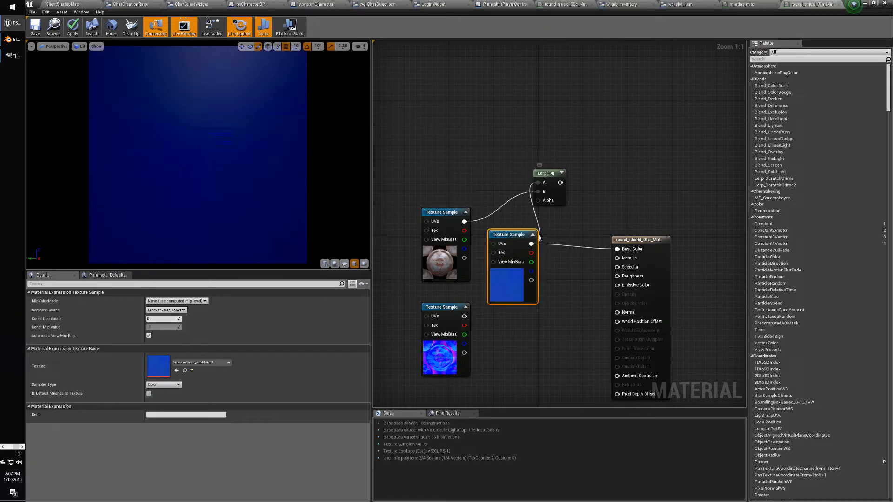
pyautogui.keyDown('alt'); pyautogui.click(532, 244); pyautogui.keyUp('alt')
pyautogui.moveTo(531, 244); pyautogui.dragTo(624, 249)
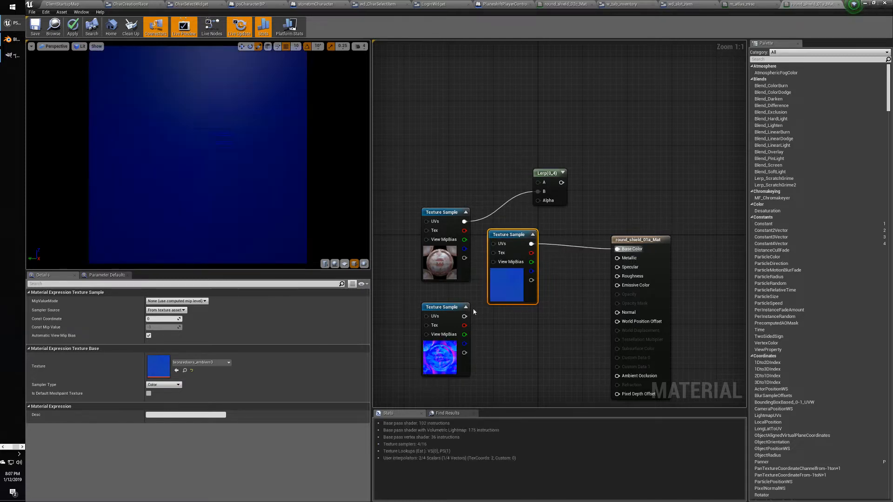
# View the bronzedoors_emblem3 texture, then return to the material and select its result node.
pyautogui.click(197, 363)
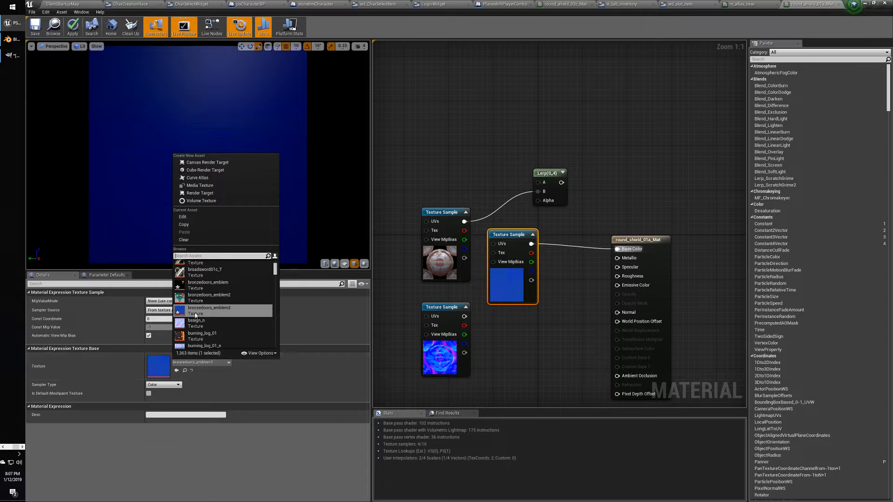
pyautogui.doubleClick(158, 365)
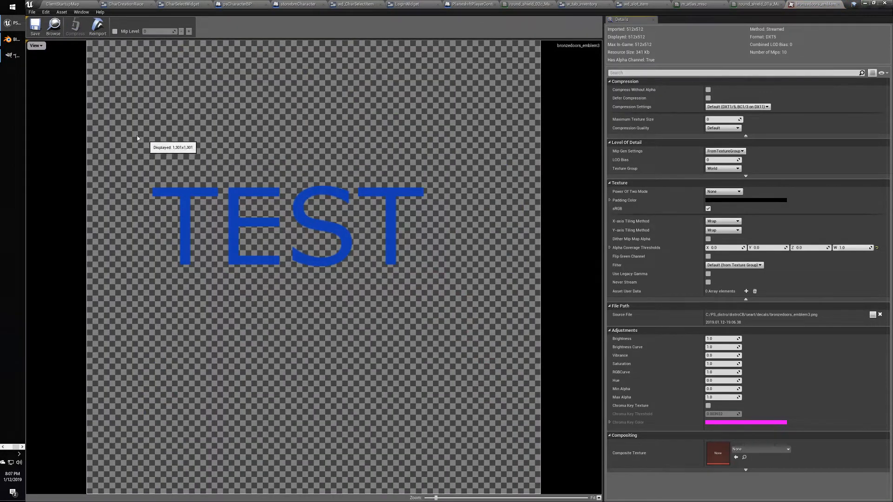
pyautogui.click(840, 4)
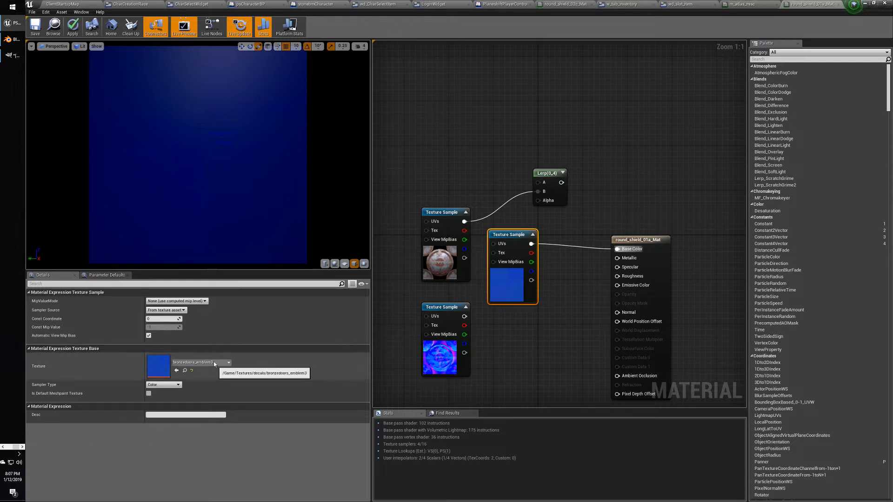
pyautogui.click(618, 239)
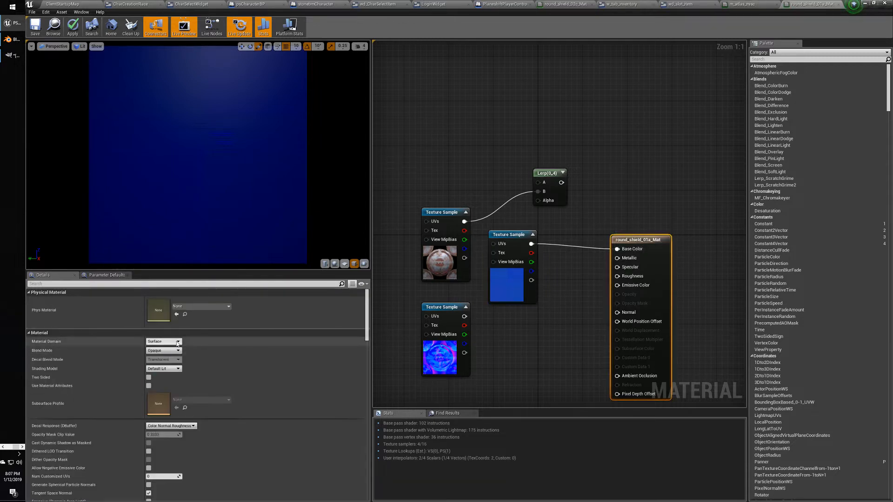
# Set the material Blend Mode to Translucent and connect the decal's alpha to Opacity.
pyautogui.click(164, 350)
pyautogui.click(165, 366)
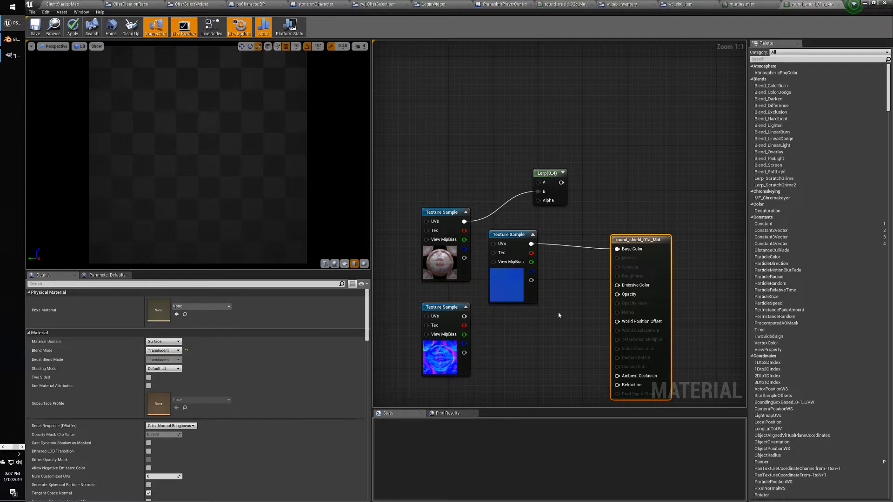
pyautogui.moveTo(530, 280); pyautogui.dragTo(618, 295)
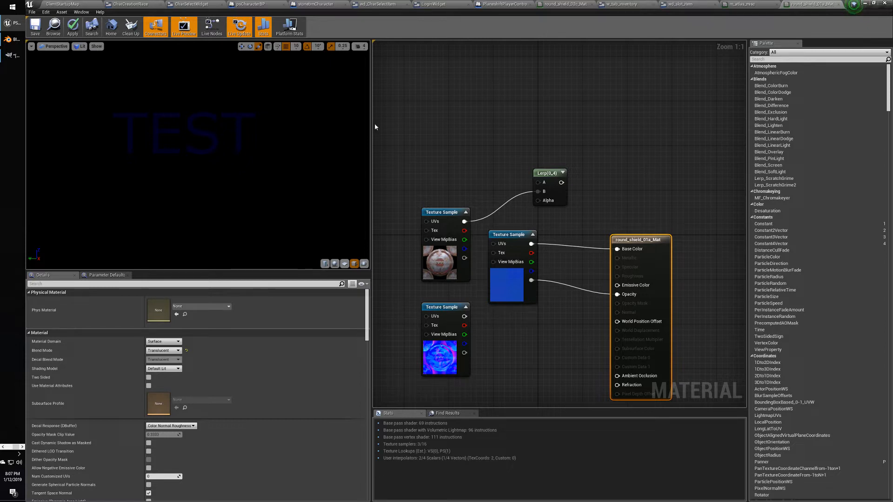
# Place the decal sample above the Lerp and drive the Lerp Alpha from the decal's alpha.
pyautogui.moveTo(508, 232); pyautogui.dragTo(537, 182)
pyautogui.click(485, 129)
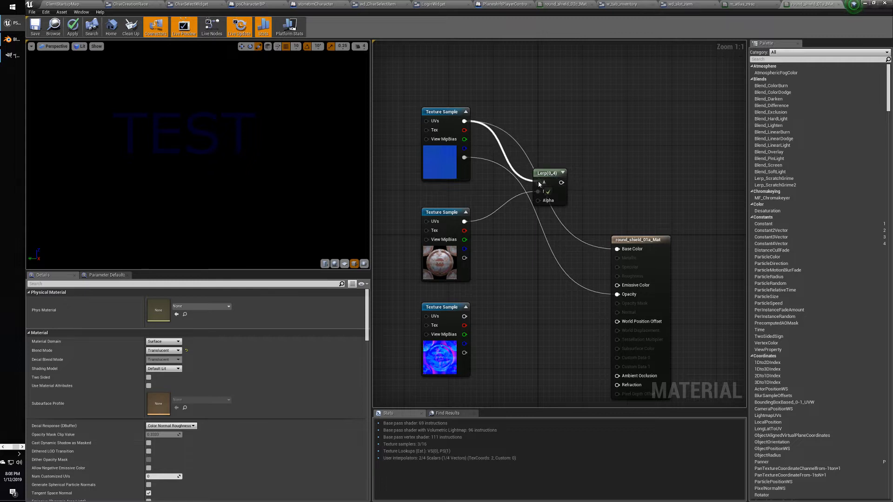
pyautogui.moveTo(464, 158); pyautogui.dragTo(617, 249)
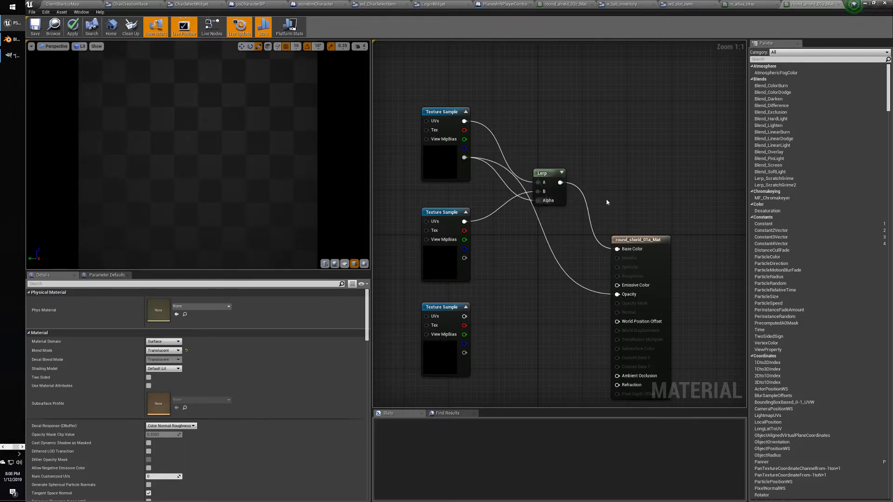
pyautogui.moveTo(559, 175); pyautogui.dragTo(581, 152)
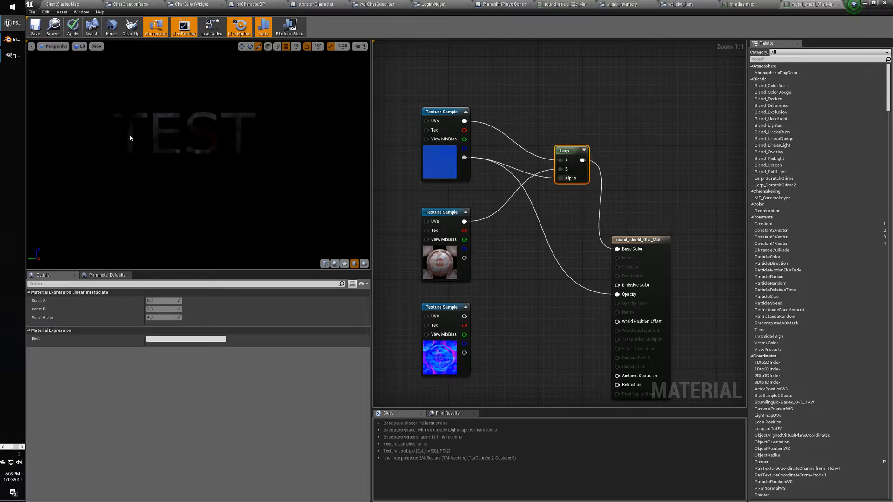
pyautogui.click(653, 239)
pyautogui.click(168, 350)
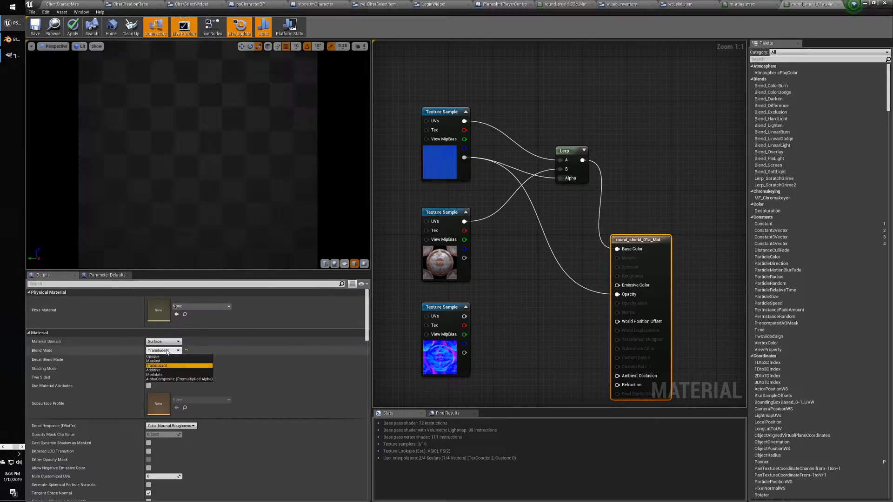
# Set Blend Mode back to Opaque and disconnect the Lerp's Alpha input.
pyautogui.click(160, 358)
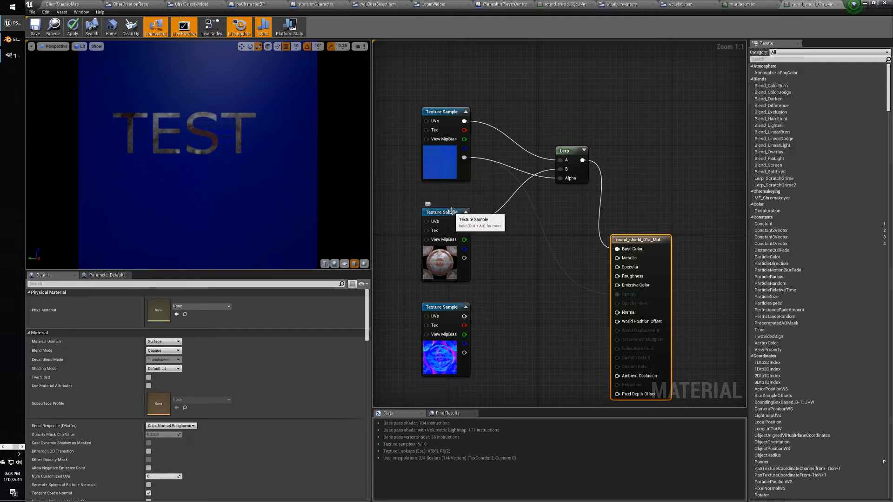
pyautogui.click(564, 150)
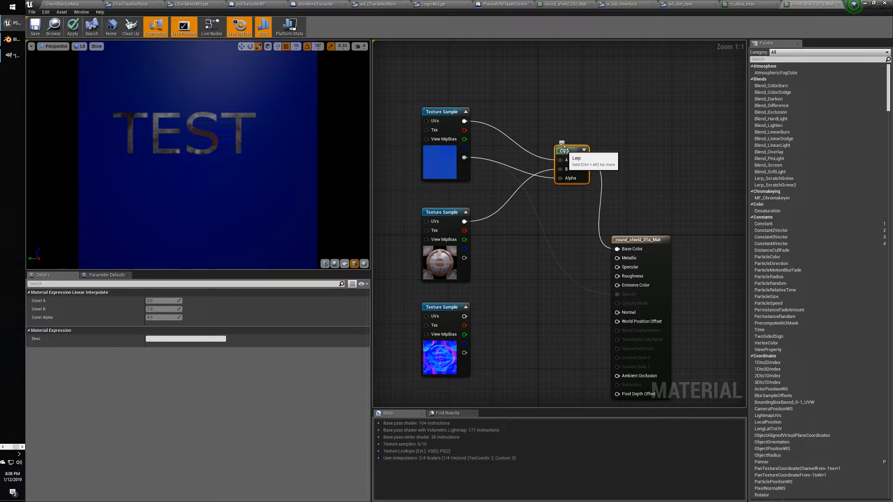
pyautogui.click(541, 151)
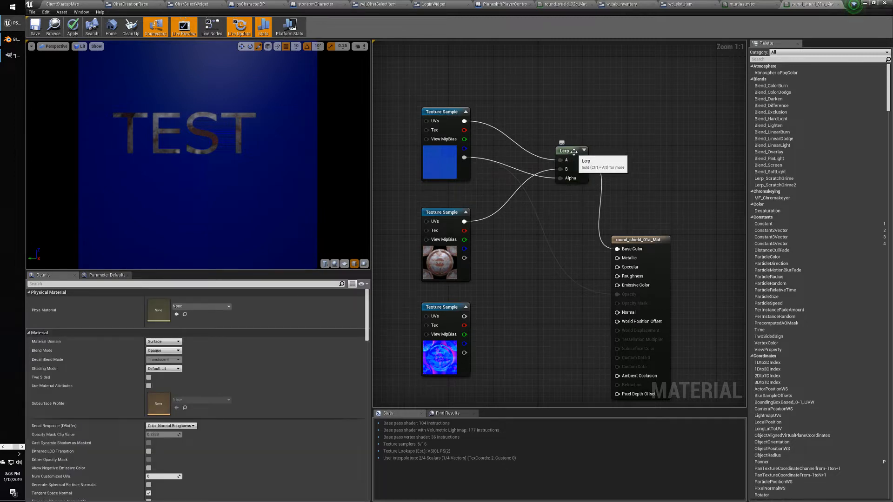
pyautogui.click(574, 152)
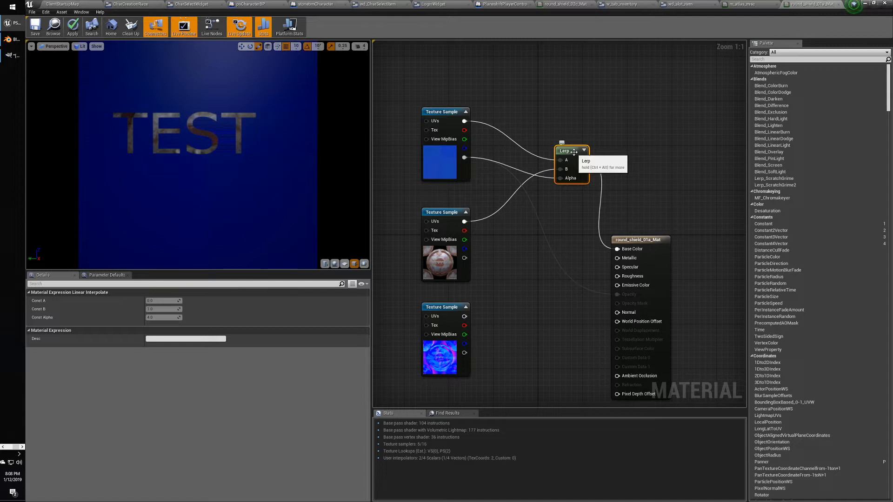
pyautogui.keyDown('alt'); pyautogui.click(560, 178); pyautogui.keyUp('alt')
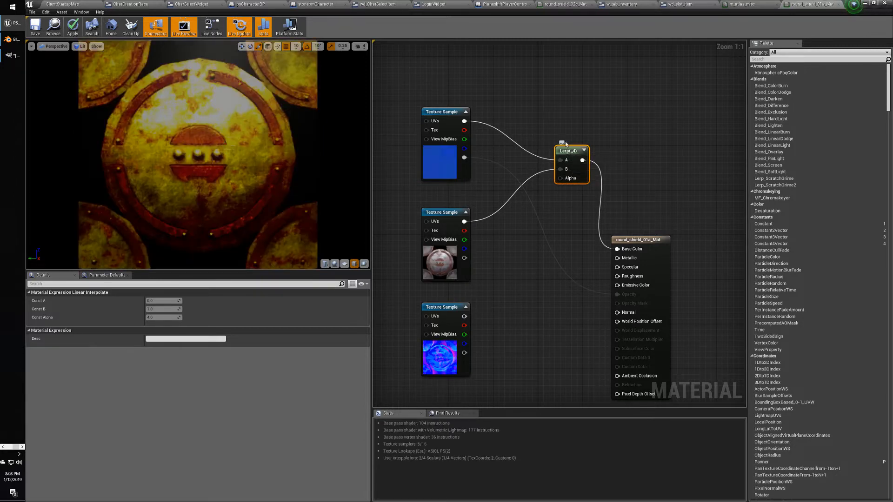
pyautogui.click(535, 123)
# Connect the decal texture sample to the Lerp's B input.
pyautogui.click(573, 149)
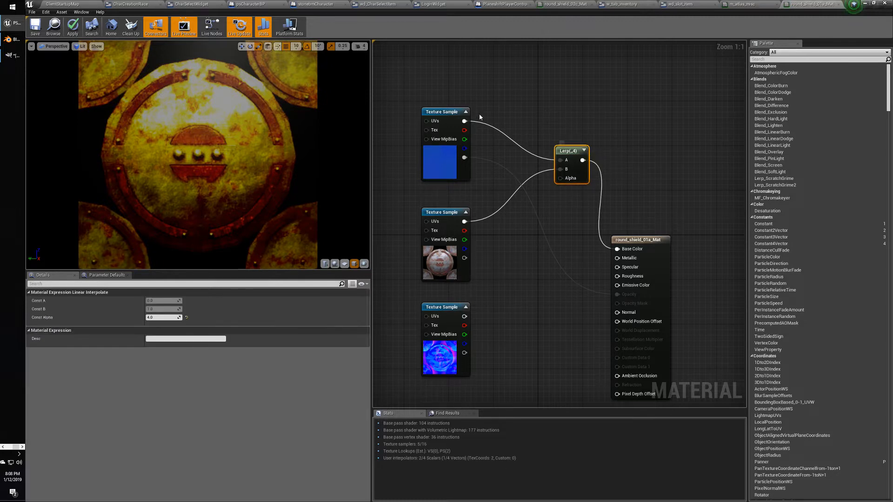
pyautogui.click(446, 112)
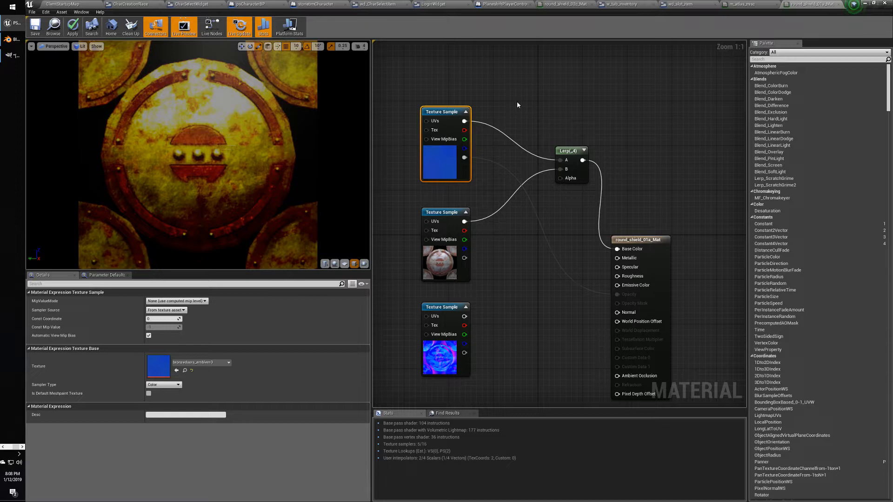
pyautogui.click(517, 101)
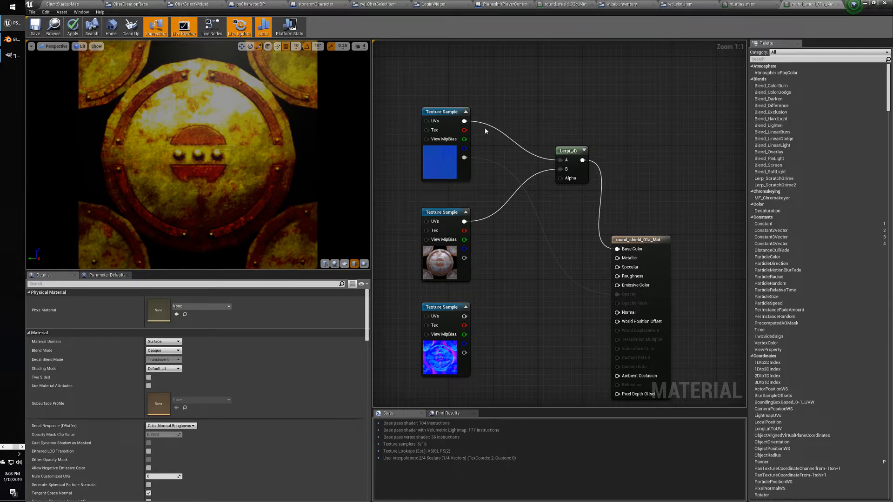
pyautogui.moveTo(463, 121); pyautogui.dragTo(560, 168)
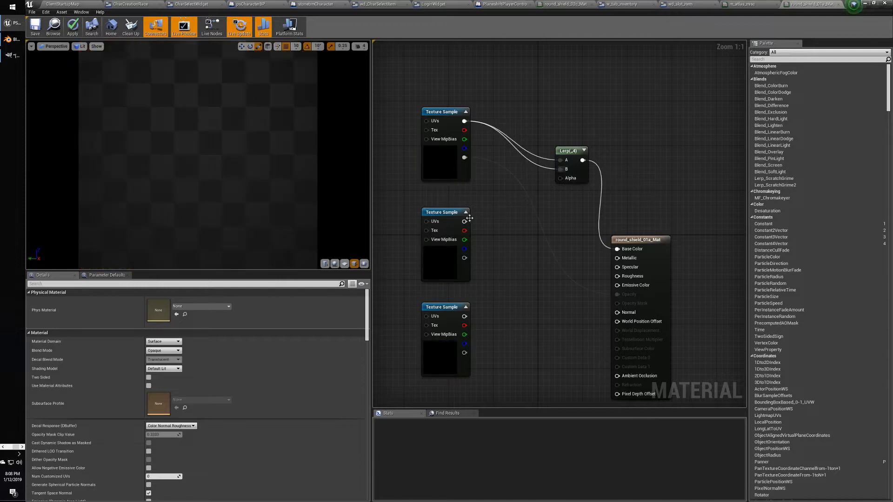
# Connect the shield texture to the Lerp's A input.
pyautogui.moveTo(464, 222); pyautogui.dragTo(560, 160)
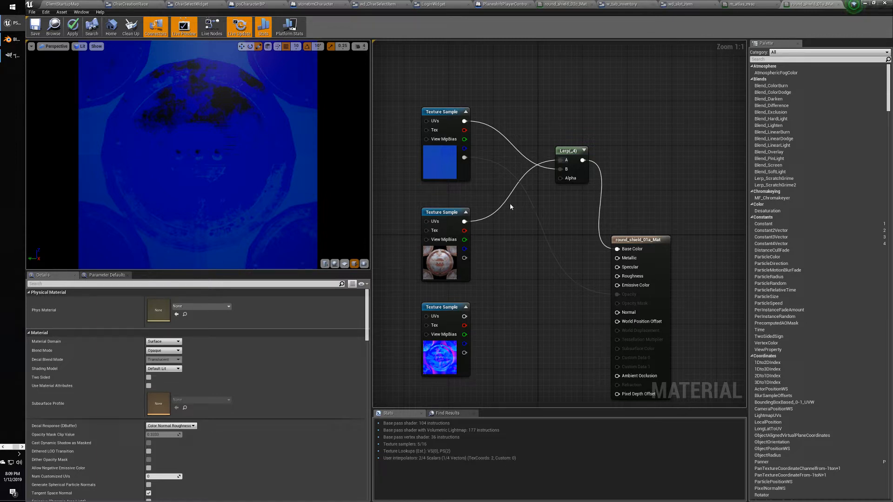
pyautogui.click(444, 113)
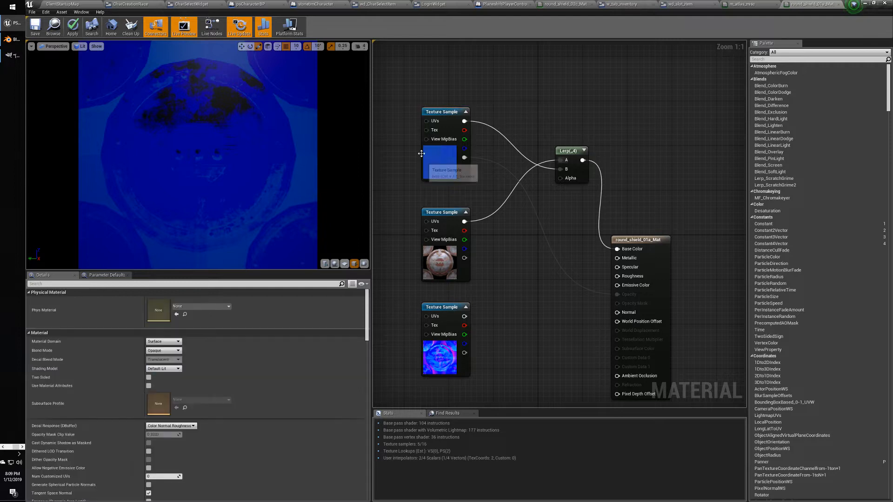
pyautogui.click(513, 104)
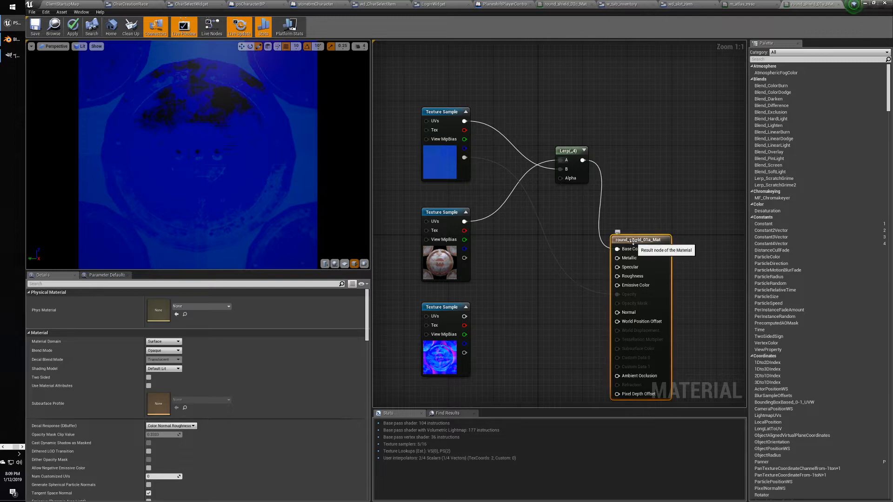
# Inspect the result node, Lerp and top texture sample in Details, then switch windows.
pyautogui.click(618, 237)
pyautogui.click(501, 106)
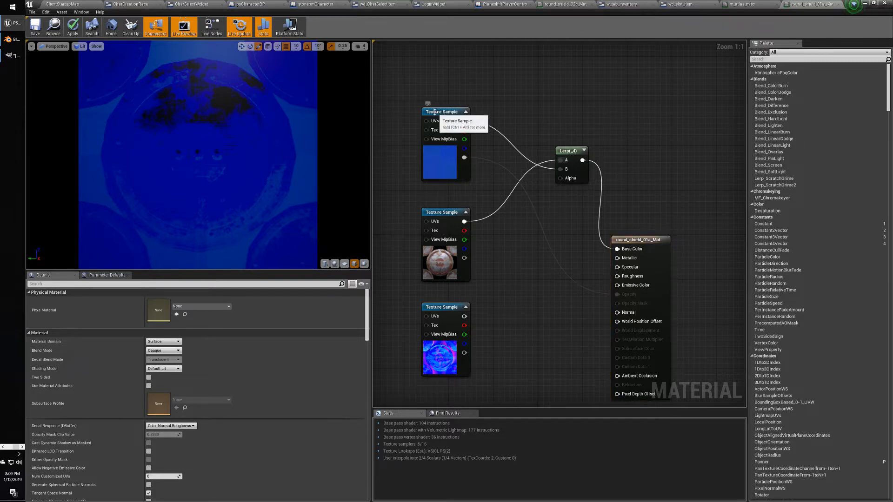
pyautogui.click(572, 150)
pyautogui.click(511, 135)
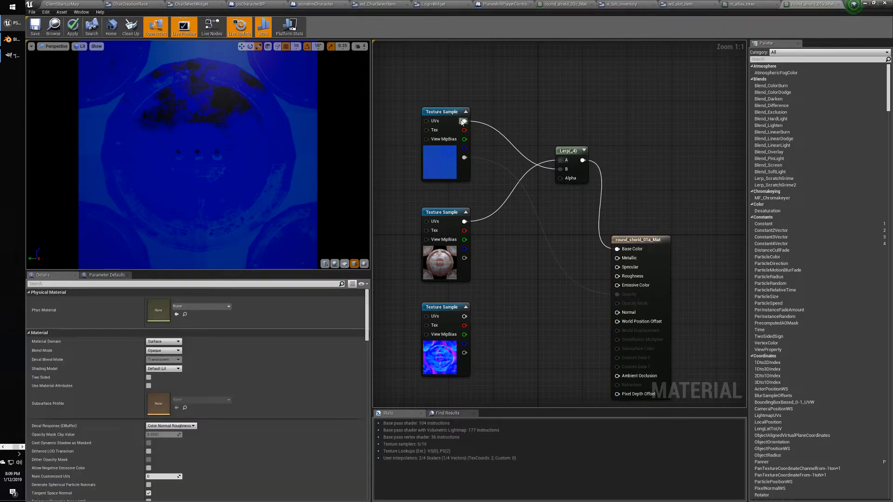
pyautogui.click(439, 112)
pyautogui.click(531, 116)
pyautogui.click(443, 114)
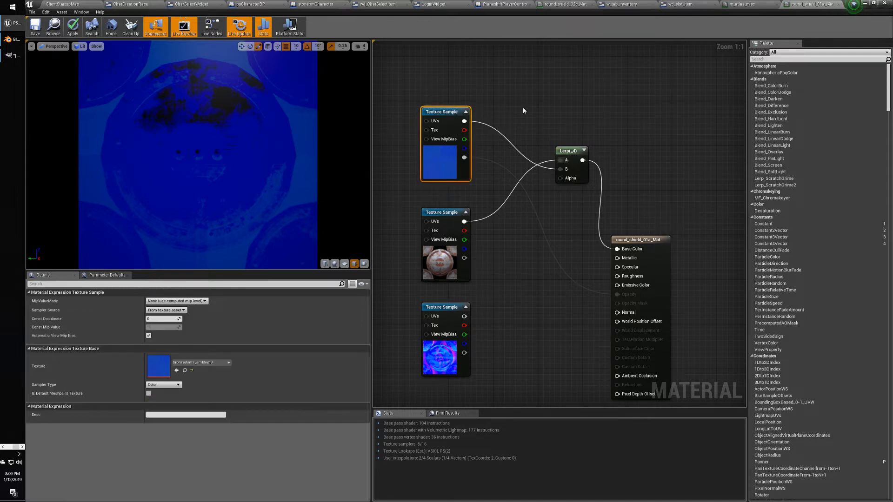
pyautogui.click(522, 107)
pyautogui.hotkey('alt', 'Tab')
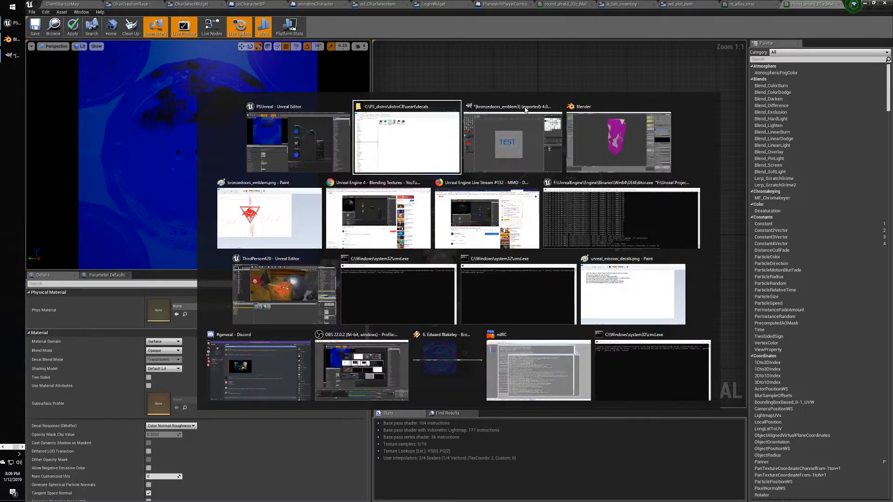
# Skip through the Blending Textures tutorial from 1:14 to the noise texture part at 1:56.
pyautogui.hotkey('alt', 'Tab')
pyautogui.hotkey('alt', 'Tab')
pyautogui.hotkey('alt', 'Tab')
pyautogui.hotkey('alt', 'Tab')
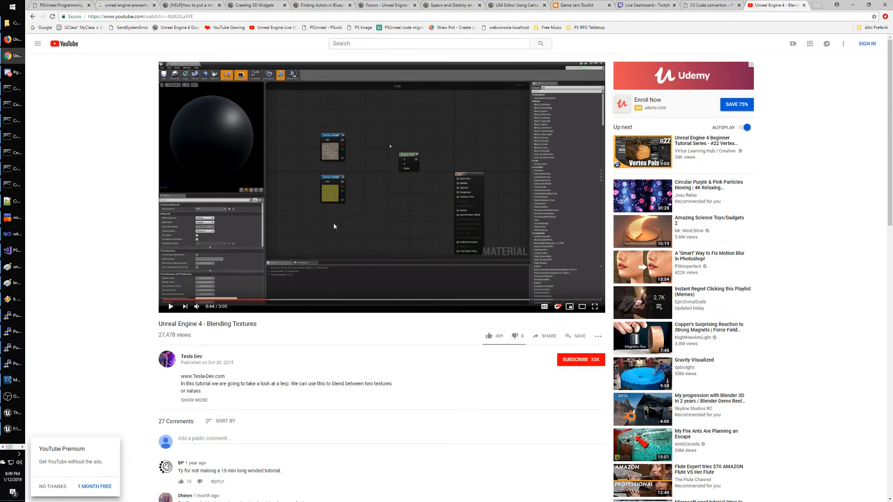
pyautogui.click(288, 300)
pyautogui.click(338, 300)
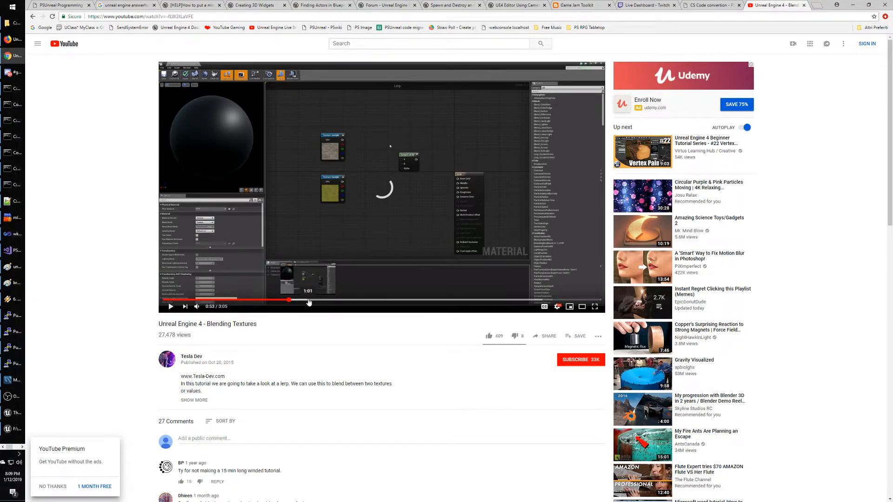
pyautogui.click(361, 301)
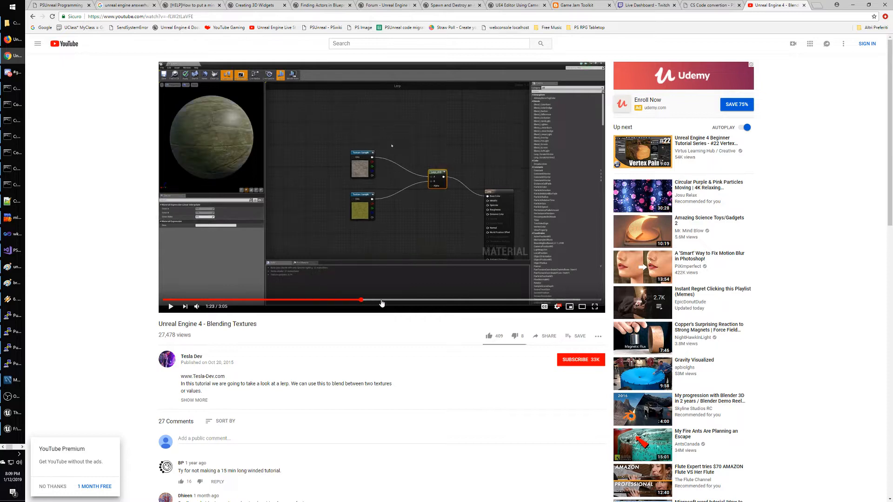
pyautogui.click(386, 300)
pyautogui.click(421, 301)
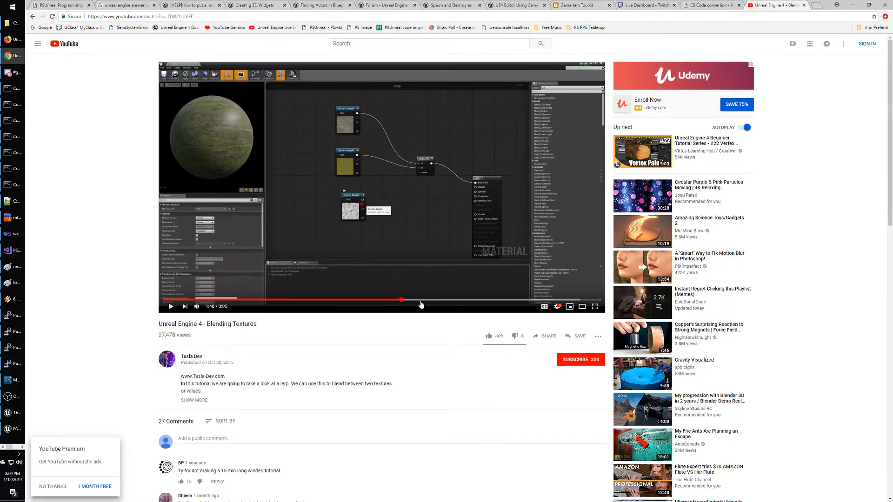
pyautogui.click(425, 301)
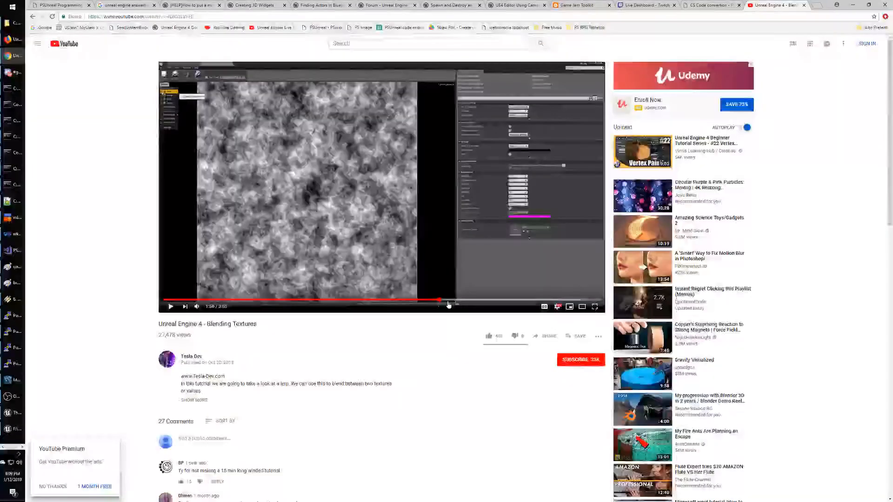
# Skim from 1:47 to the finished blended sphere at 2:53, then return to search results.
pyautogui.click(417, 301)
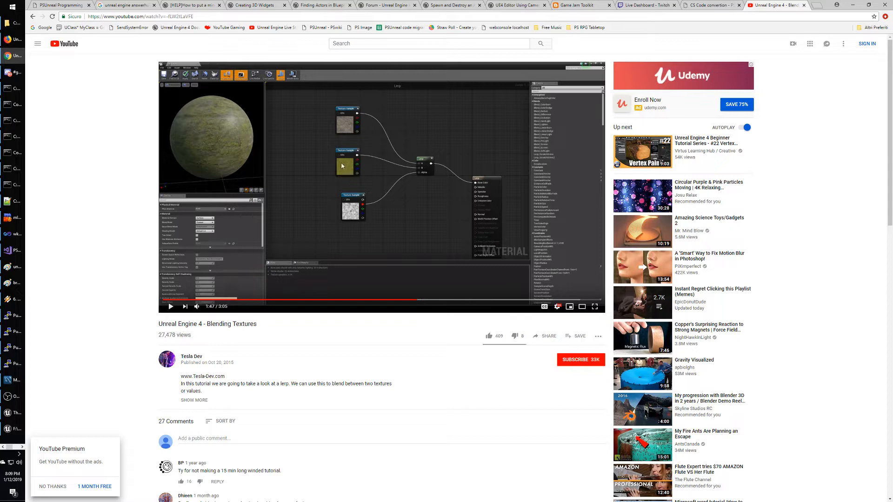
pyautogui.click(436, 300)
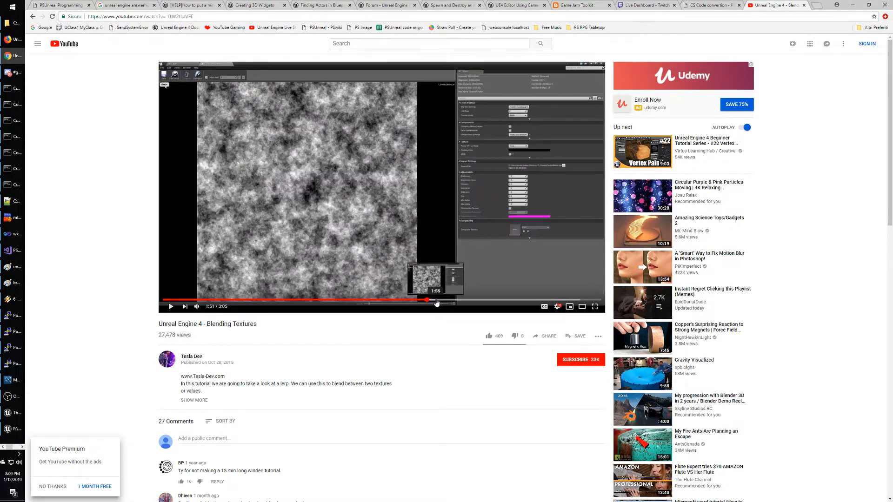
pyautogui.moveTo(438, 302); pyautogui.dragTo(494, 302)
pyautogui.click(535, 301)
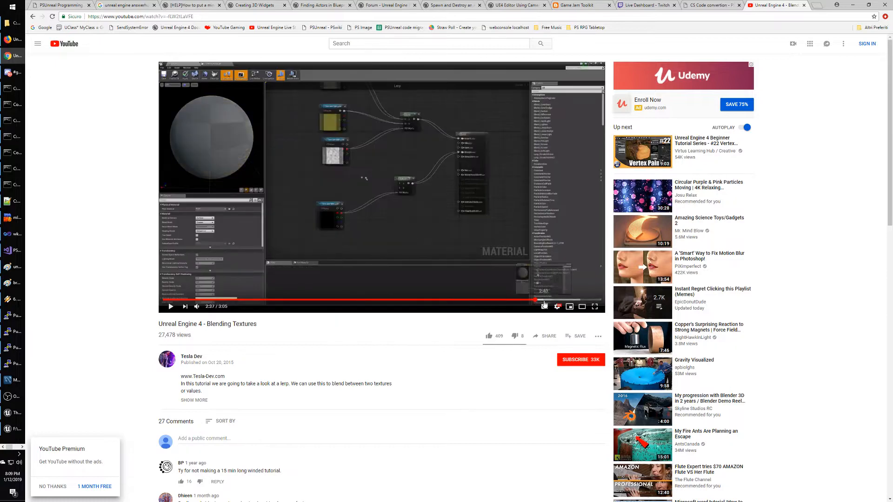
pyautogui.moveTo(549, 303); pyautogui.dragTo(573, 302)
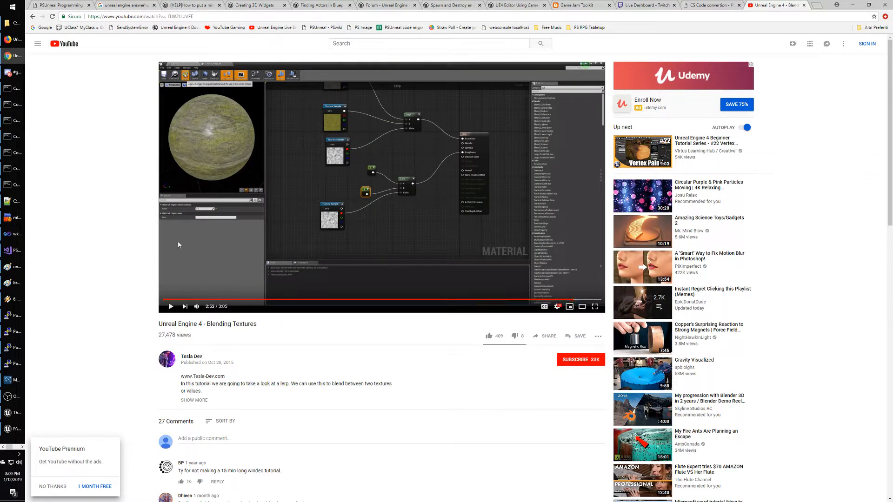
pyautogui.click(33, 16)
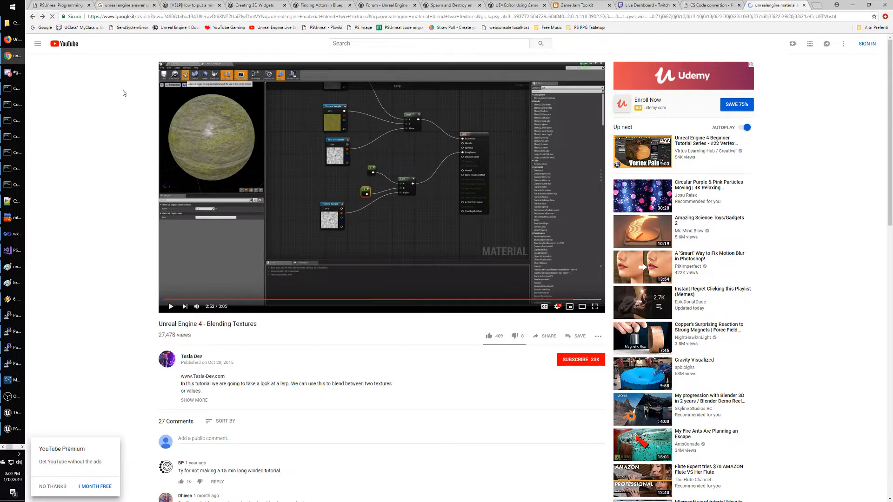
# Search for 'unrealengine material overlap two textures'.
pyautogui.doubleClick(147, 48)
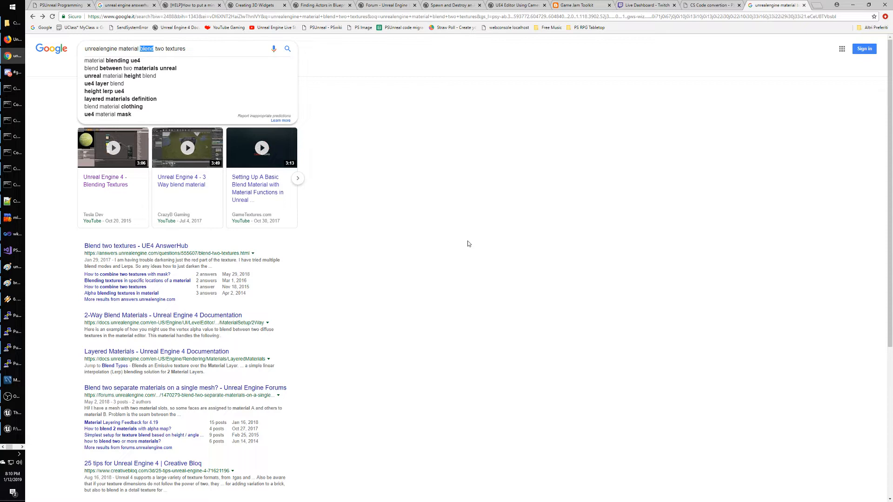
pyautogui.write('overalap')
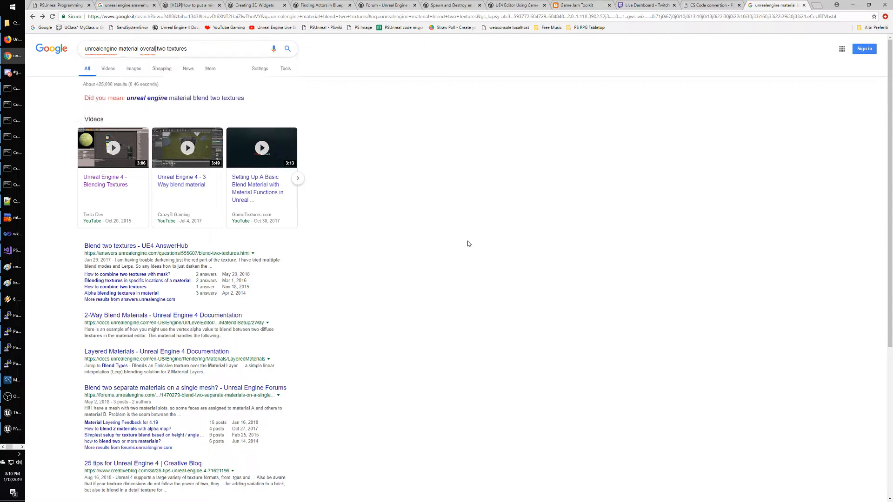
pyautogui.press('BackSpace')
pyautogui.press('BackSpace')
pyautogui.press('BackSpace')
pyautogui.press('BackSpace')
pyautogui.write('lap')
pyautogui.press('Return')
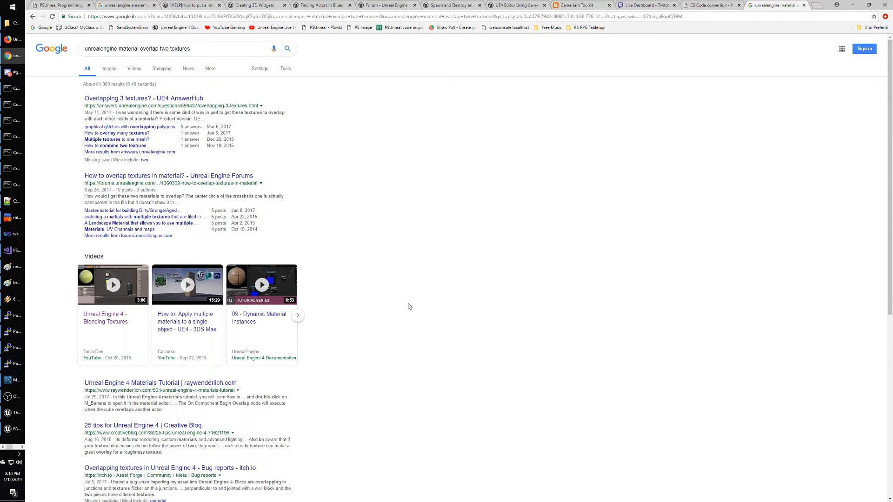
# Scroll through the search results, then switch back to the Unreal material editor.
pyautogui.scroll(-1, 396, 305)
pyautogui.scroll(-1, 396, 304)
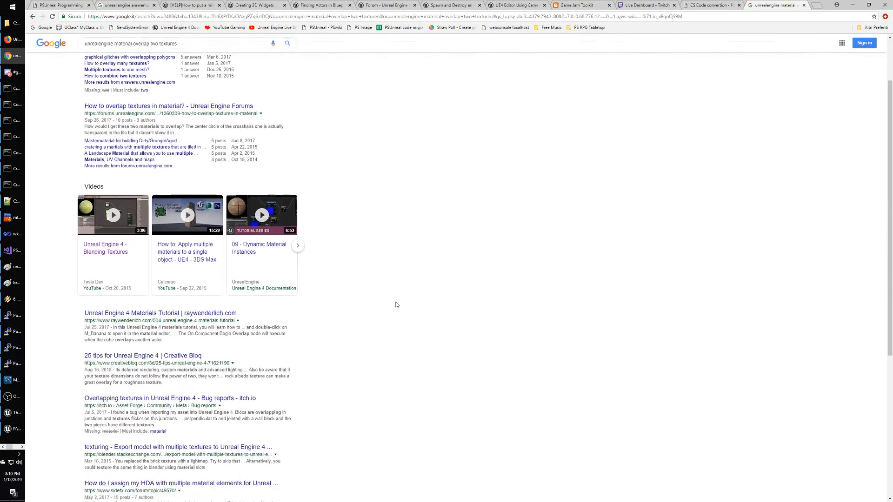
pyautogui.scroll(-2, 363, 296)
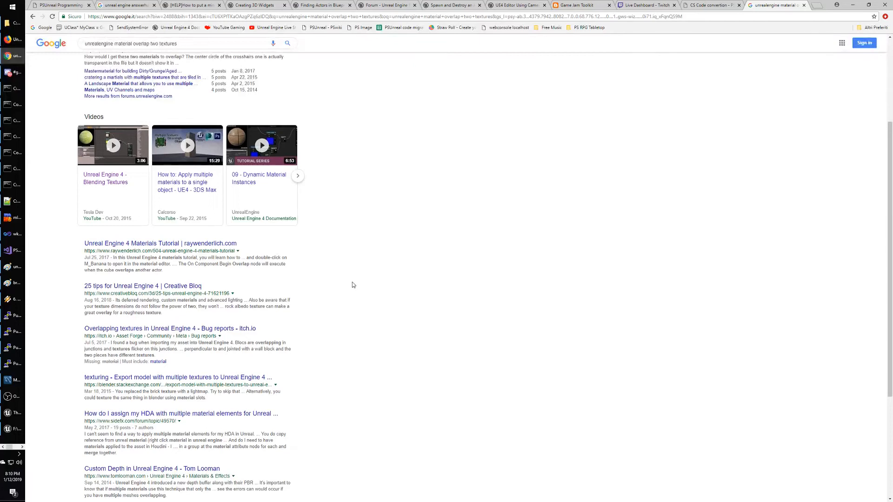
pyautogui.scroll(-1, 351, 282)
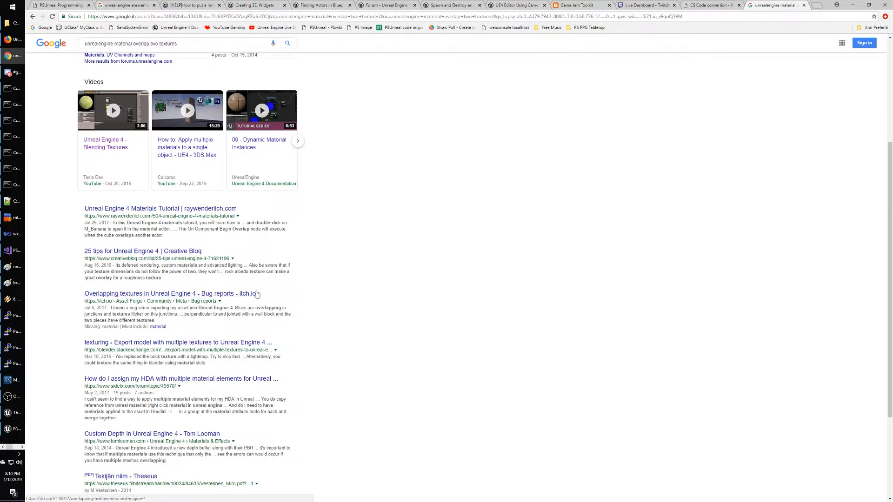
pyautogui.scroll(-1, 324, 296)
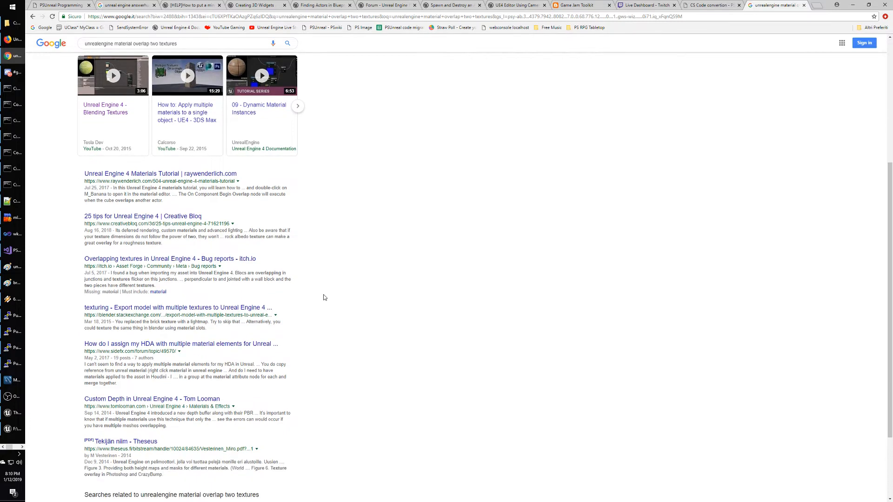
pyautogui.scroll(-3, 324, 297)
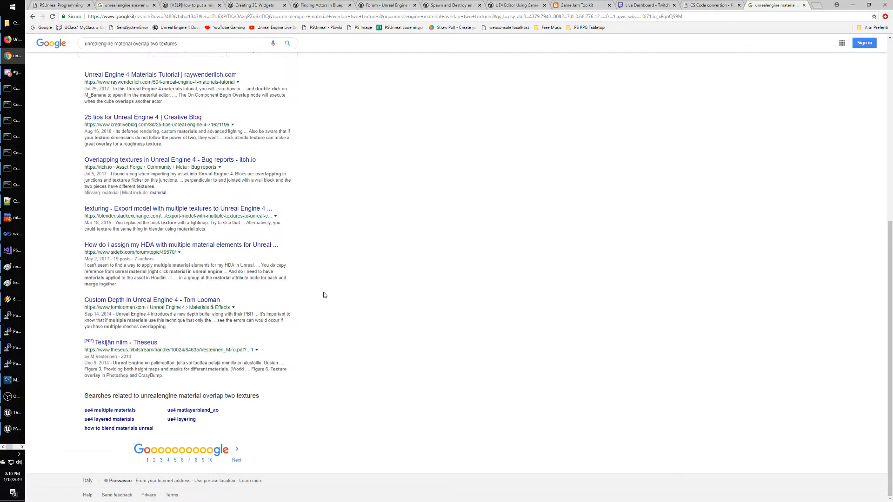
pyautogui.press('ctrl+super+Right')
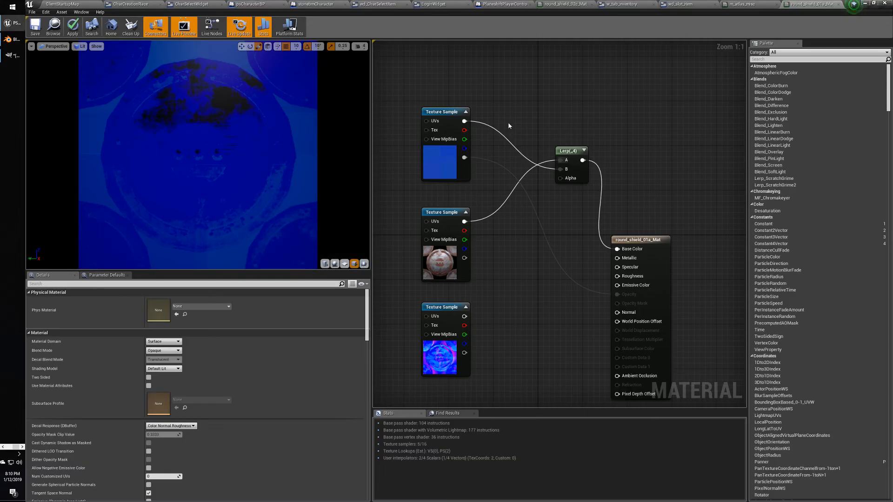
# Add an Add math node above the Lerp in the material graph.
pyautogui.moveTo(509, 125); pyautogui.dragTo(464, 132, button='right')
pyautogui.rightClick(485, 131)
pyautogui.write('overlap')
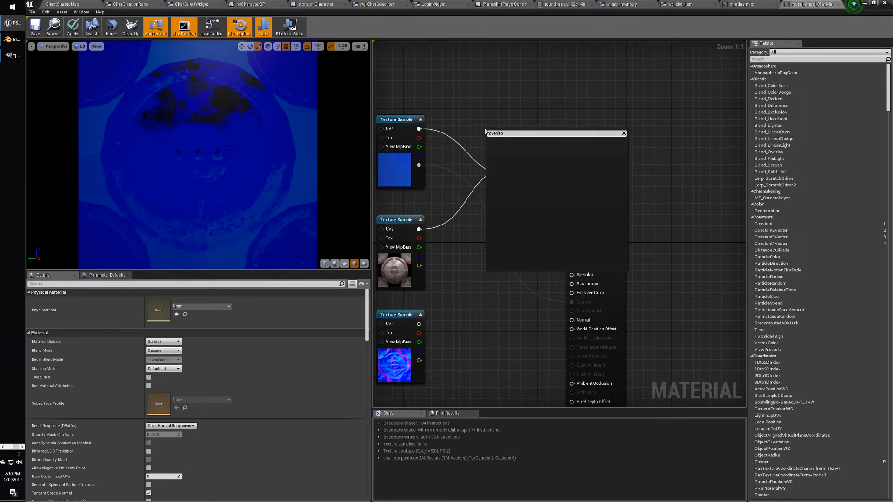
pyautogui.press('BackSpace')
pyautogui.press('BackSpace')
pyautogui.press('BackSpace')
pyautogui.press('BackSpace')
pyautogui.press('BackSpace')
pyautogui.press('BackSpace')
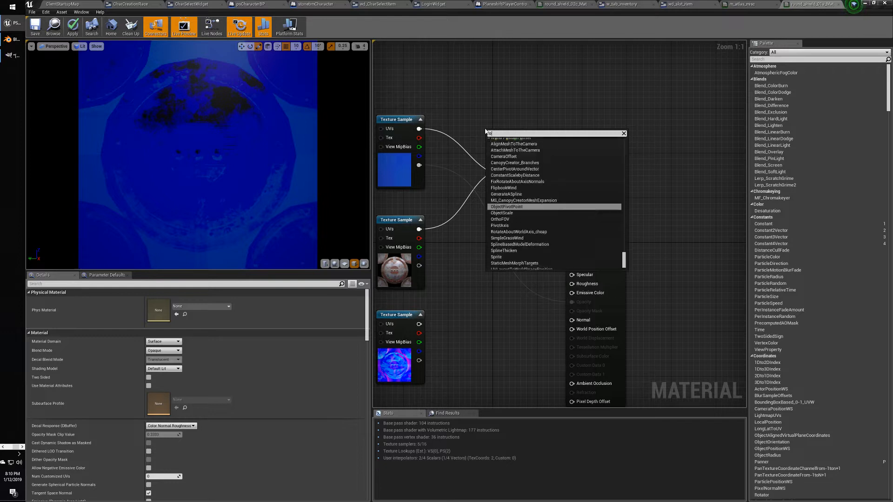
pyautogui.write('+')
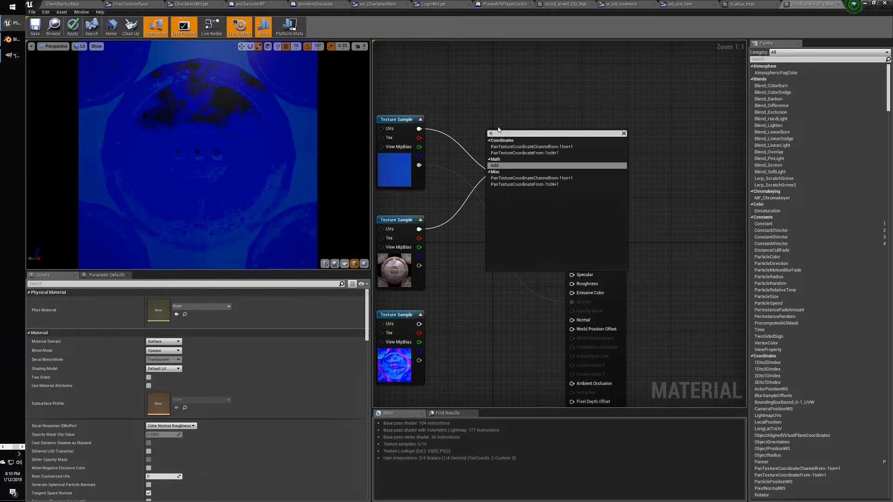
pyautogui.click(509, 166)
pyautogui.moveTo(500, 131); pyautogui.dragTo(530, 112)
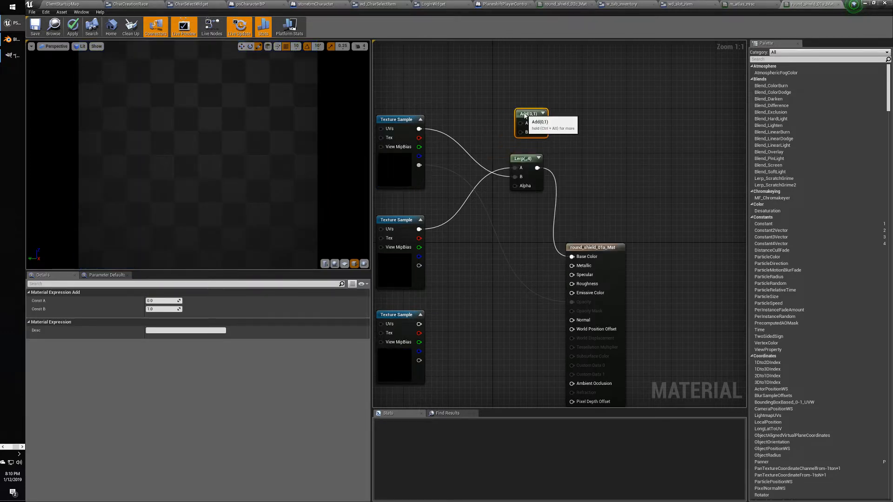
# Wire both texture samples into the Add node, feed Add into Base Color, and delete the Lerp.
pyautogui.moveTo(417, 128); pyautogui.dragTo(521, 123)
pyautogui.moveTo(419, 229); pyautogui.dragTo(571, 257)
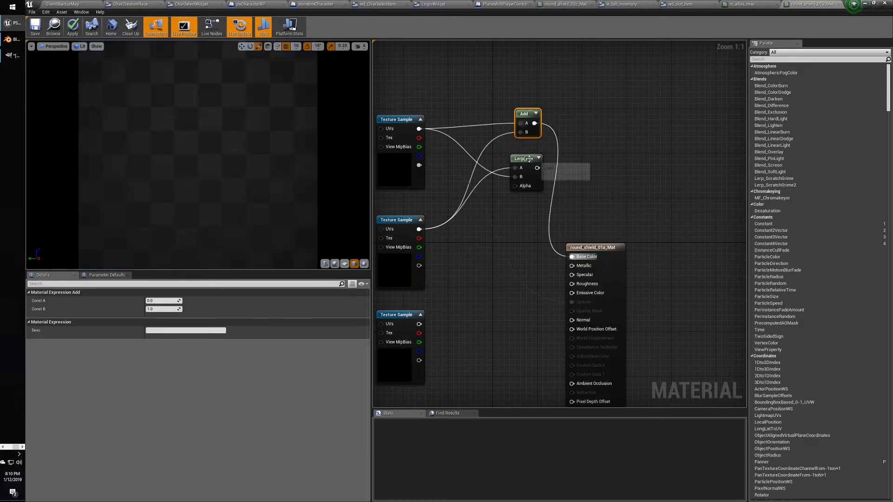
pyautogui.moveTo(525, 160); pyautogui.dragTo(508, 199)
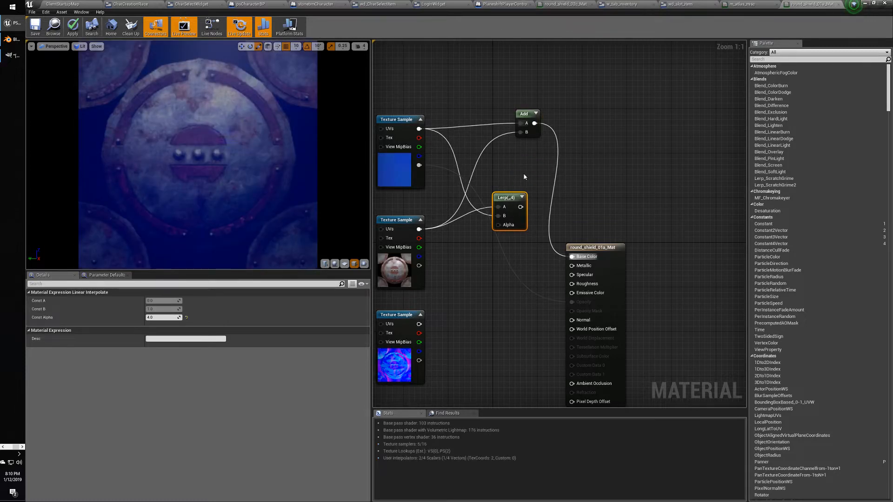
pyautogui.press('Delete')
pyautogui.moveTo(528, 113); pyautogui.dragTo(522, 135)
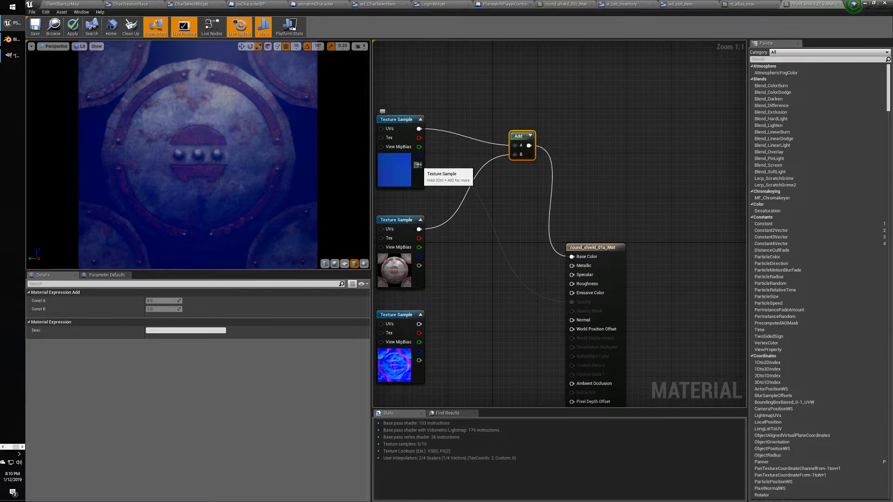
# Reconnect the shield texture to Add's B input and nudge the blue texture sample lower.
pyautogui.moveTo(419, 165); pyautogui.dragTo(514, 154)
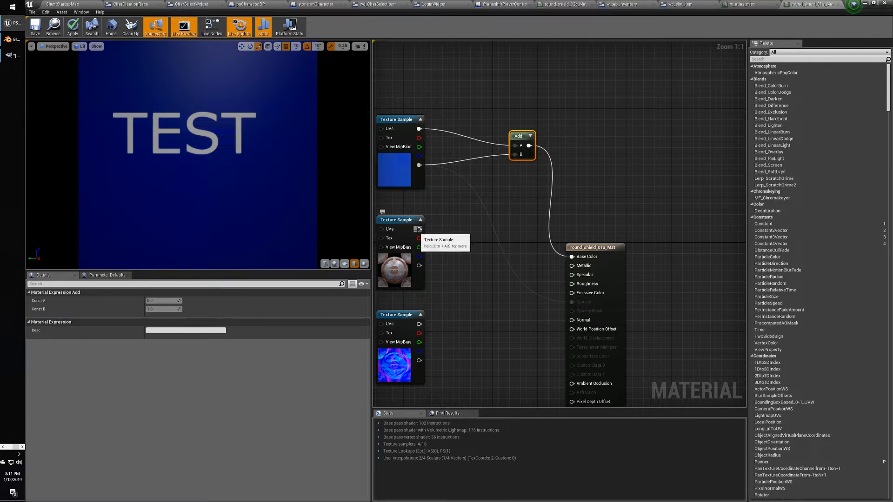
pyautogui.moveTo(417, 229); pyautogui.dragTo(515, 154)
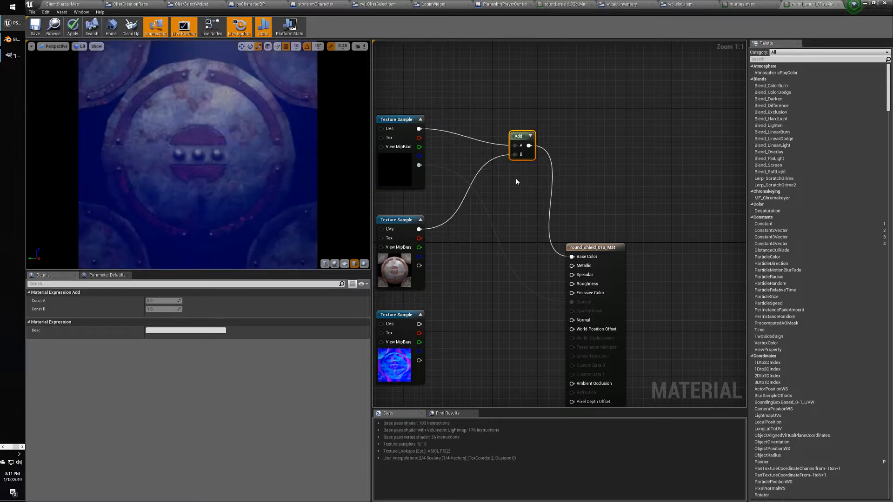
pyautogui.click(397, 120)
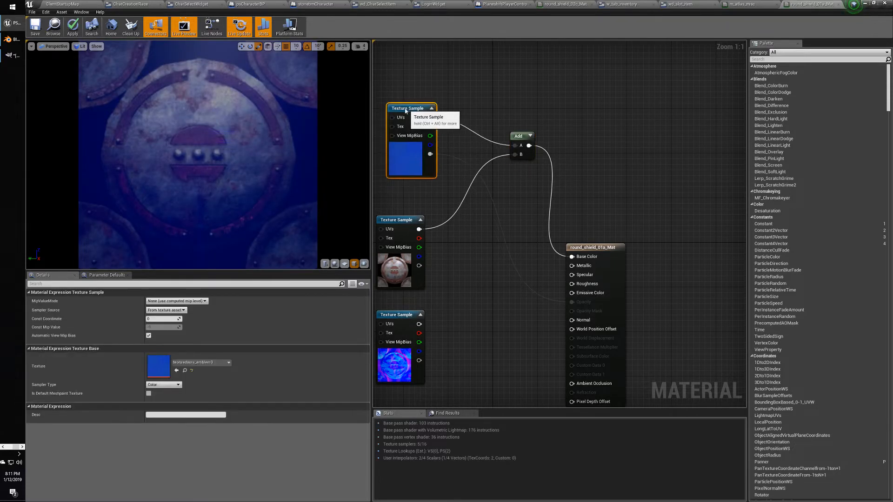
pyautogui.moveTo(494, 197); pyautogui.dragTo(505, 202, button='right')
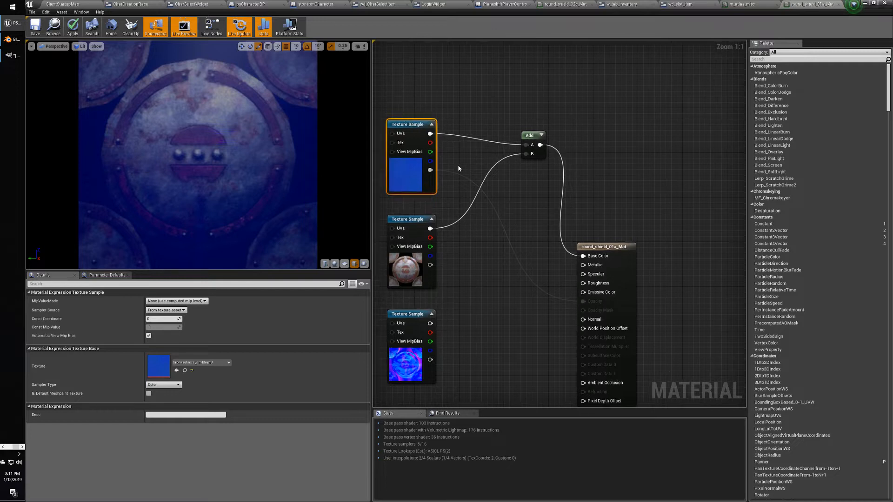
pyautogui.hotkey('alt', 'Tab')
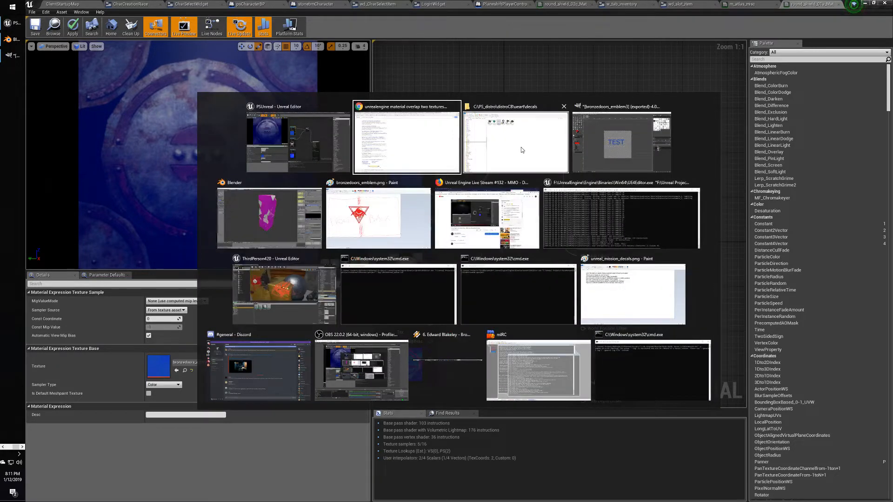
# Search 'unrealengine material use two textures' and open the Layered Materials documentation result.
pyautogui.scroll(7, 379, 201)
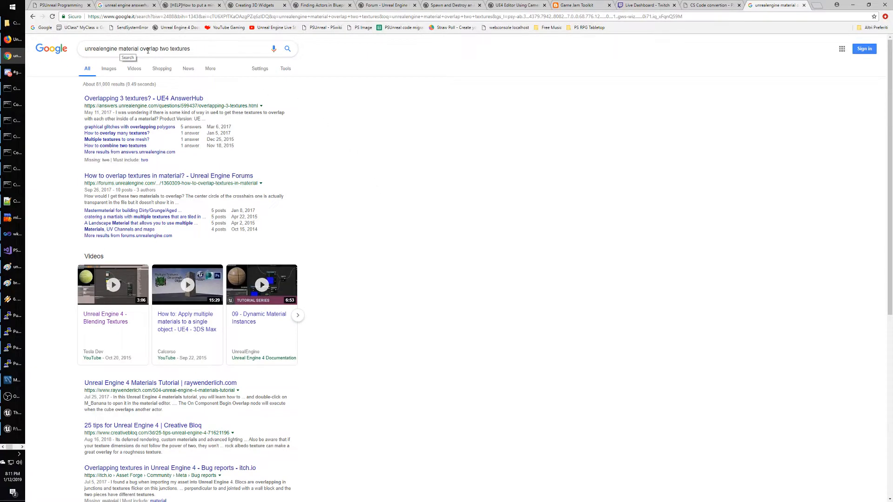
pyautogui.doubleClick(148, 50)
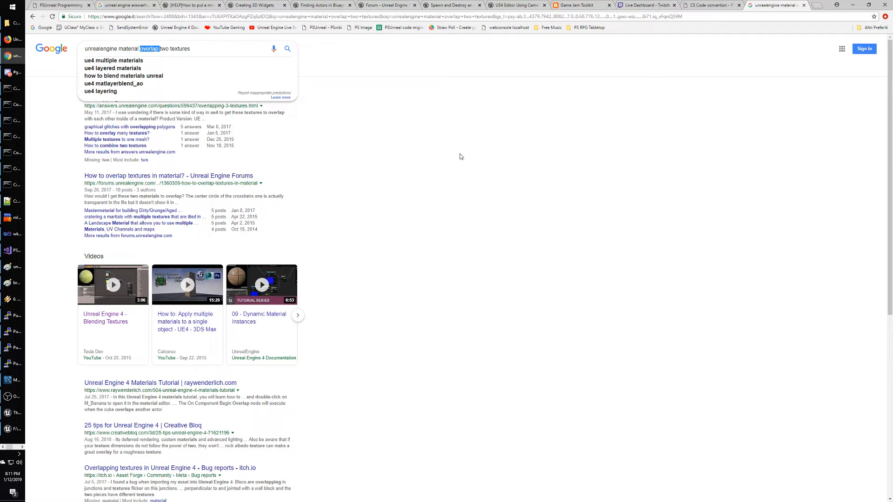
pyautogui.write('use')
pyautogui.press('Return')
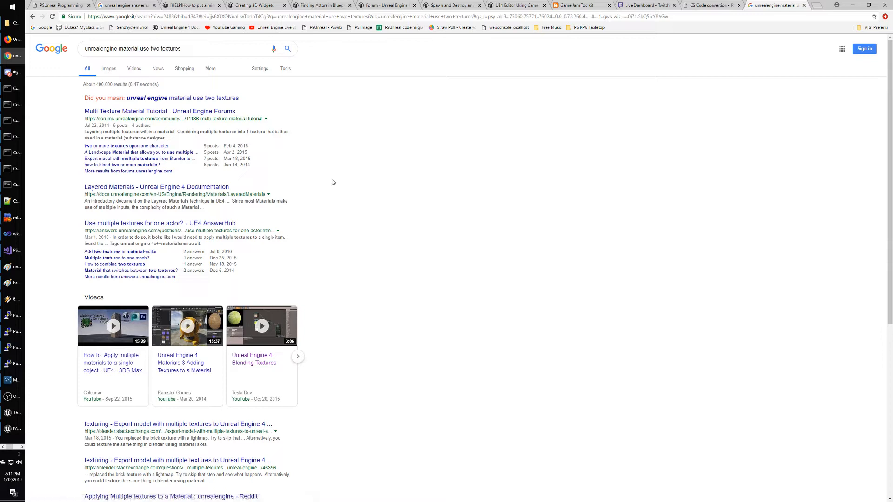
pyautogui.click(148, 188)
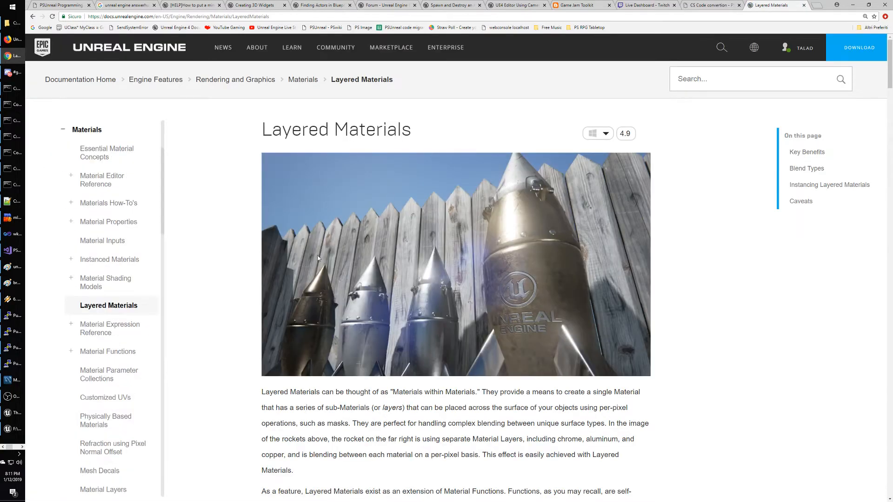
# Read the Layered Materials introduction, highlighting the 'materials within materials' and per-pixel passages.
pyautogui.scroll(-5, 235, 269)
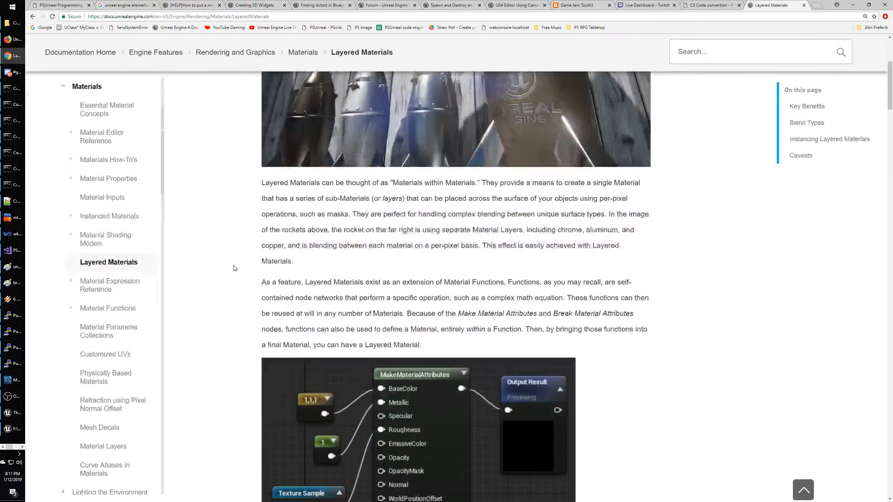
pyautogui.scroll(-2, 234, 265)
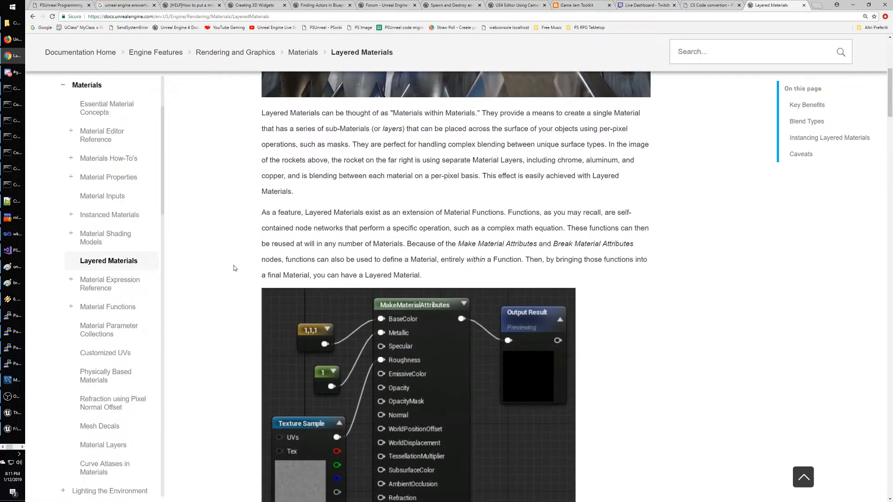
pyautogui.moveTo(325, 113); pyautogui.dragTo(486, 113)
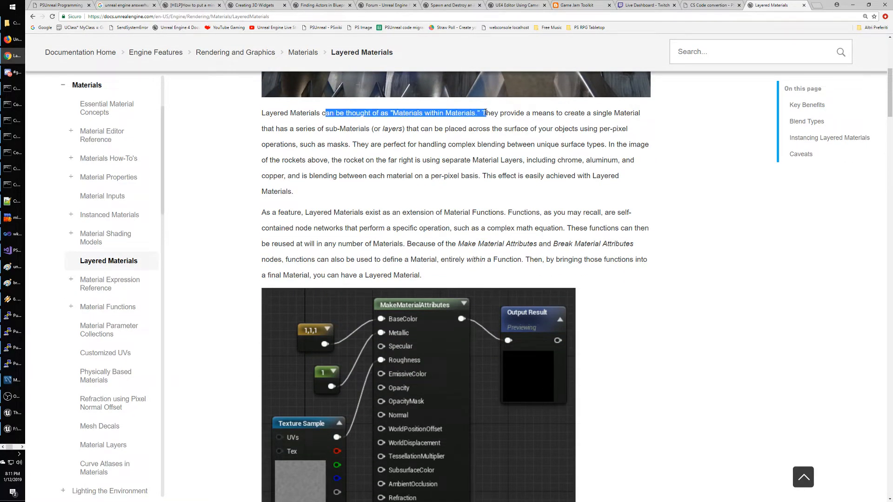
pyautogui.moveTo(411, 113); pyautogui.dragTo(483, 113)
pyautogui.click(556, 112)
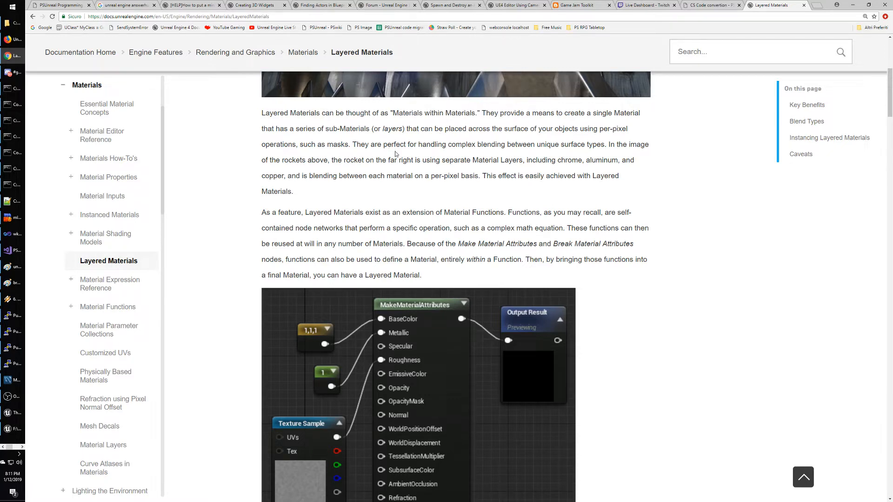
pyautogui.scroll(-1, 446, 204)
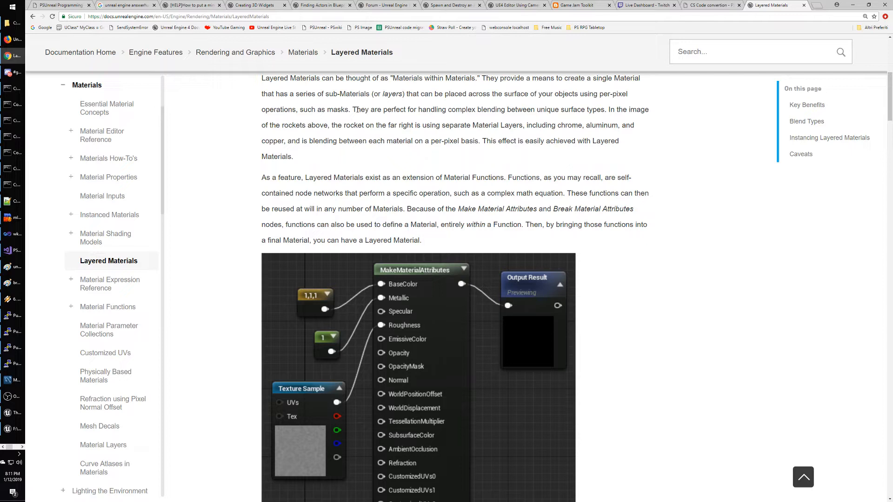
pyautogui.moveTo(357, 109); pyautogui.dragTo(648, 133)
pyautogui.click(588, 145)
pyautogui.moveTo(370, 140); pyautogui.dragTo(481, 142)
pyautogui.click(475, 166)
# Read the Material Functions and chrome material paragraphs, highlighting the sentence about blending Material Layers.
pyautogui.scroll(-2, 475, 166)
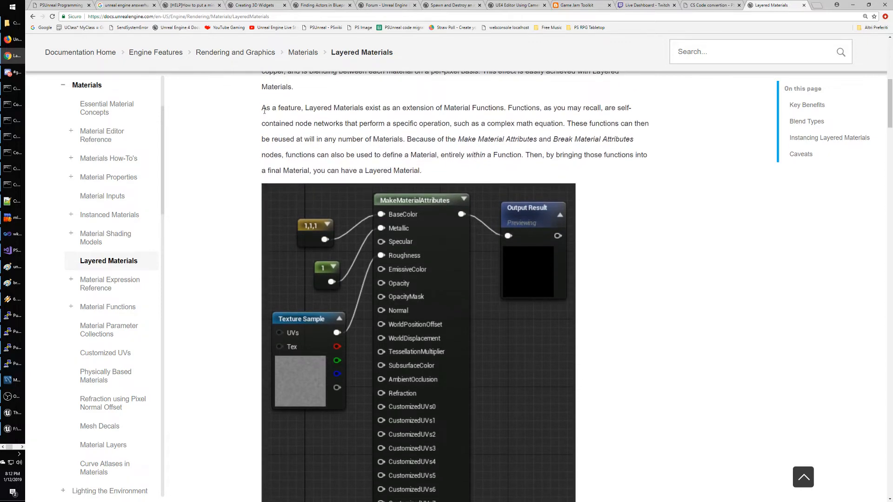
pyautogui.moveTo(264, 111); pyautogui.dragTo(523, 118)
pyautogui.click(516, 119)
pyautogui.scroll(-4, 609, 223)
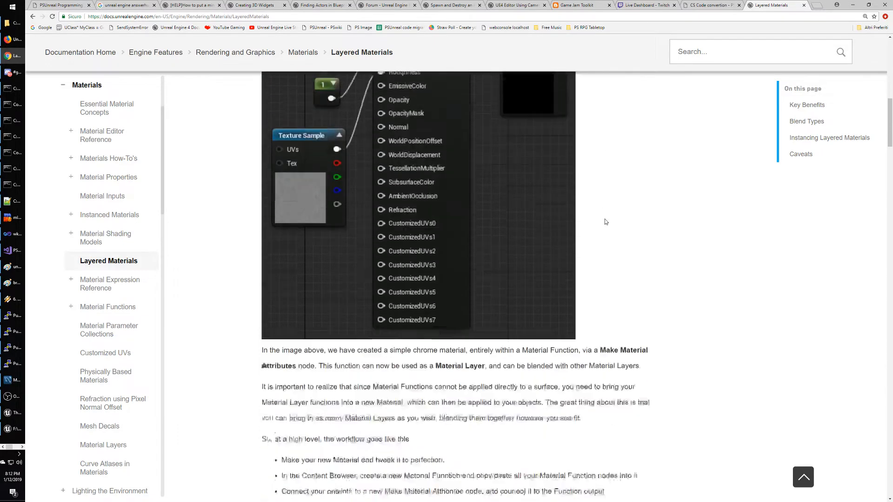
pyautogui.scroll(-3, 605, 222)
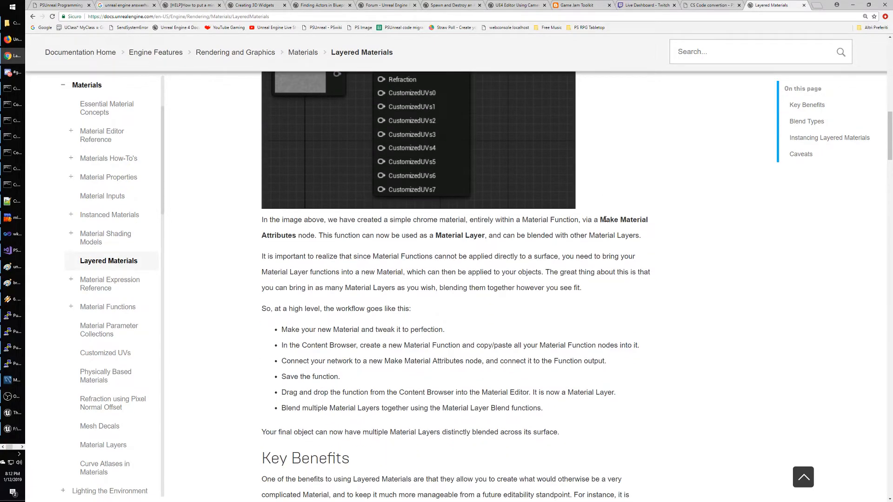
pyautogui.moveTo(388, 220); pyautogui.dragTo(313, 239)
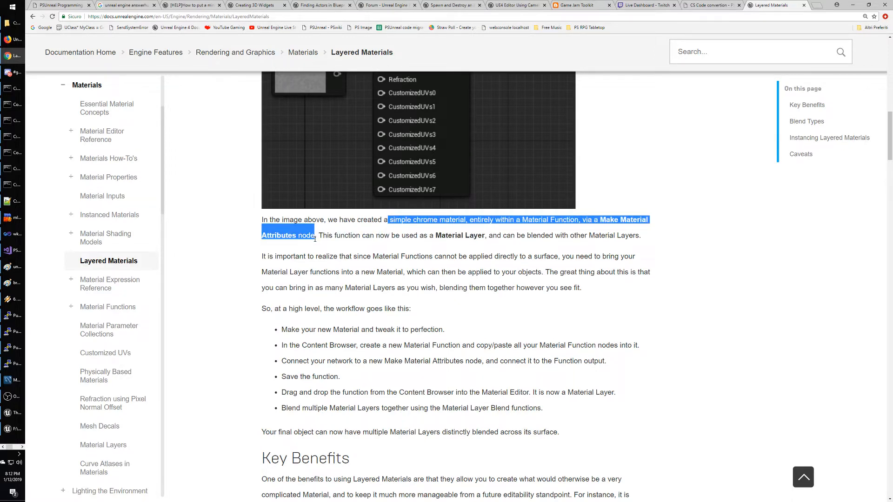
pyautogui.click(437, 235)
pyautogui.moveTo(435, 236); pyautogui.dragTo(665, 239)
pyautogui.click(643, 243)
# Scroll down the page to the material layering network diagram.
pyautogui.scroll(-5, 643, 243)
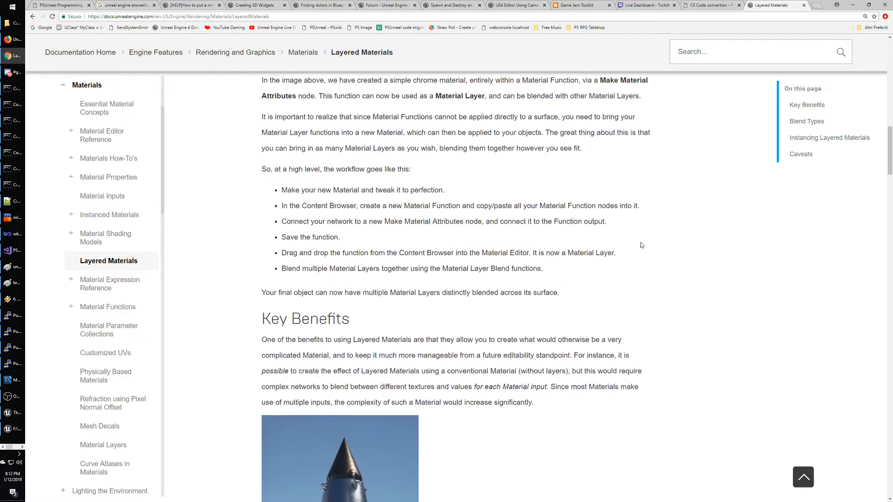
pyautogui.scroll(-4, 639, 244)
pyautogui.scroll(-4, 638, 244)
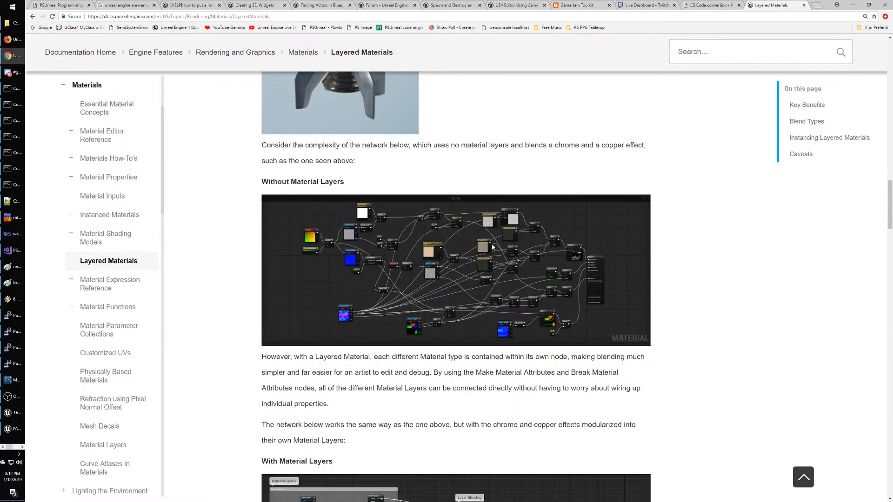
pyautogui.scroll(-3, 461, 257)
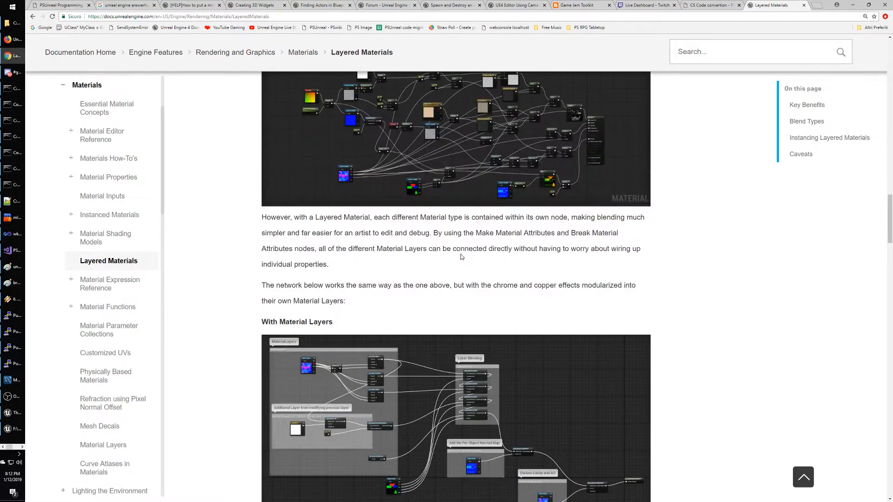
pyautogui.scroll(4, 461, 255)
pyautogui.scroll(-4, 453, 232)
pyautogui.scroll(-5, 446, 227)
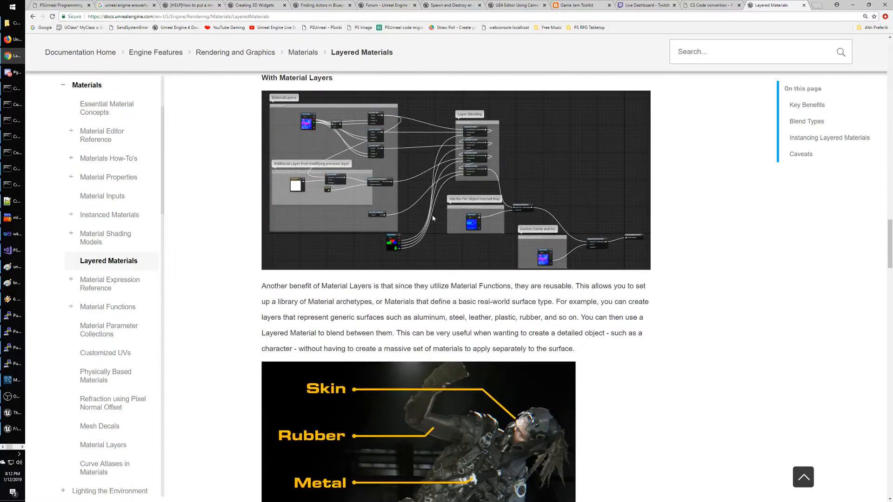
# View the MaterialLayering network image full size, then continue to the Skin/Rubber/Metal example.
pyautogui.rightClick(431, 215)
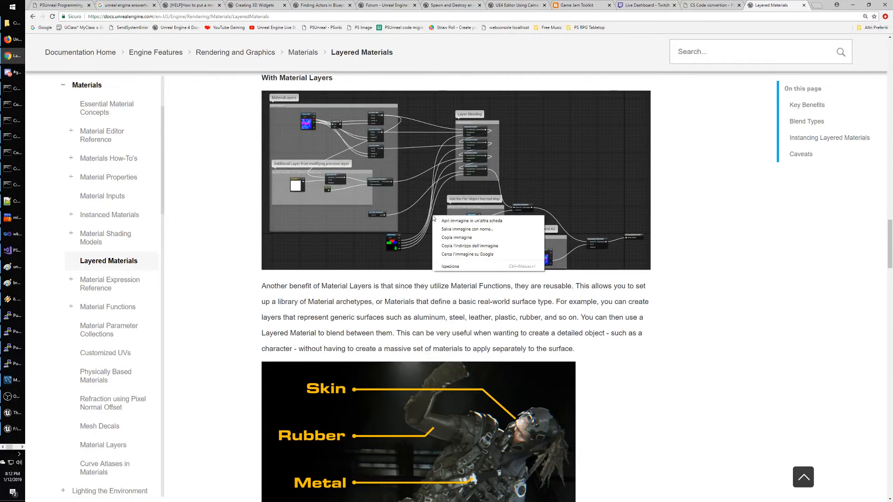
pyautogui.click(445, 221)
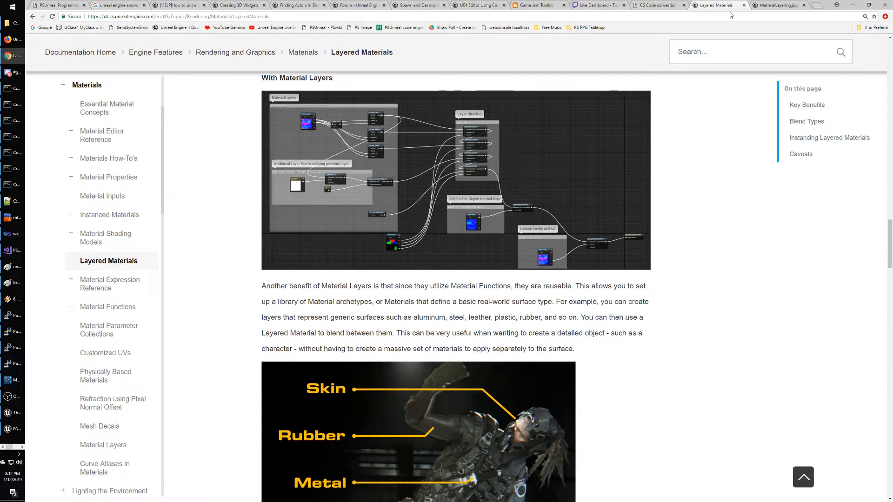
pyautogui.click(779, 6)
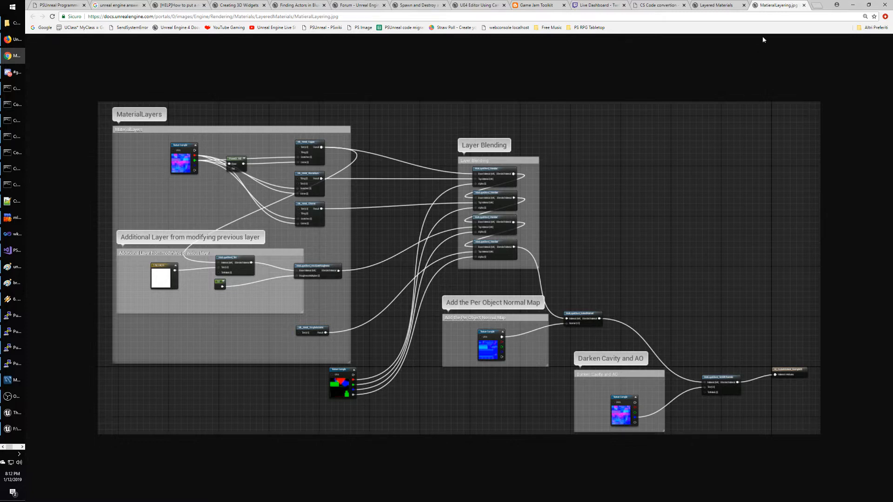
pyautogui.click(803, 5)
pyautogui.scroll(-2, 636, 218)
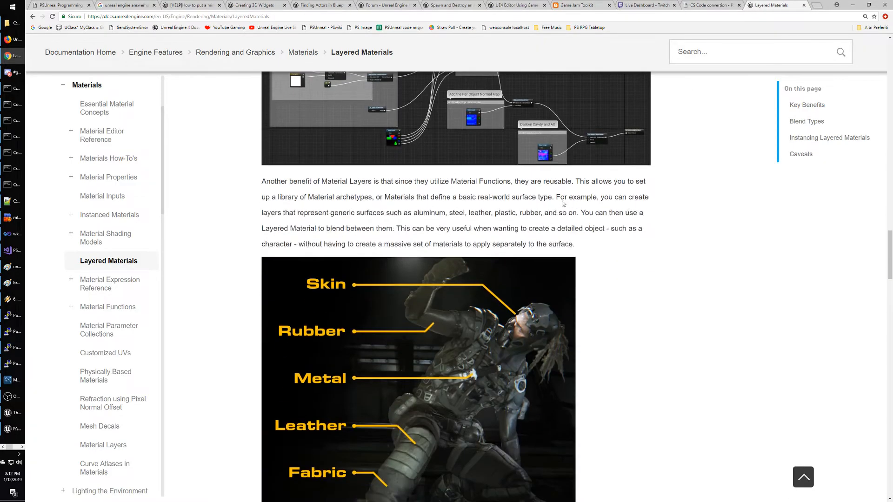
pyautogui.scroll(-1, 590, 230)
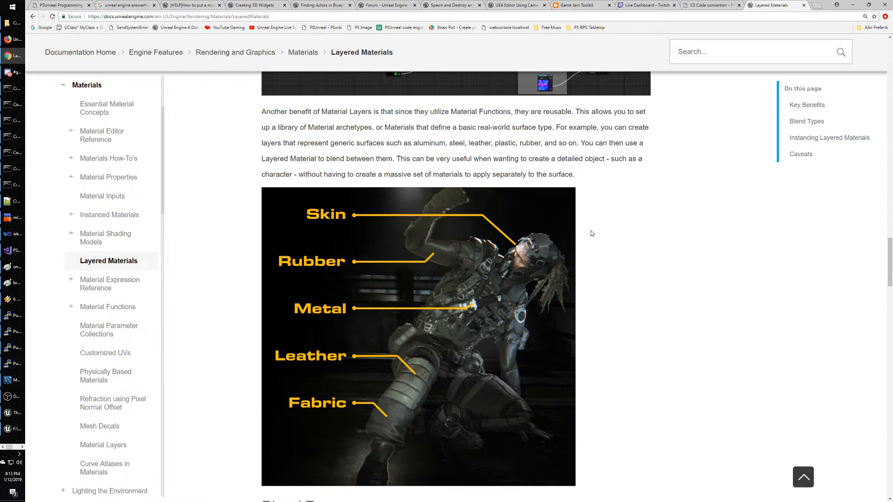
# Scroll to the Blend Types section and highlight its intro paragraph.
pyautogui.scroll(-7, 590, 233)
pyautogui.scroll(-2, 589, 259)
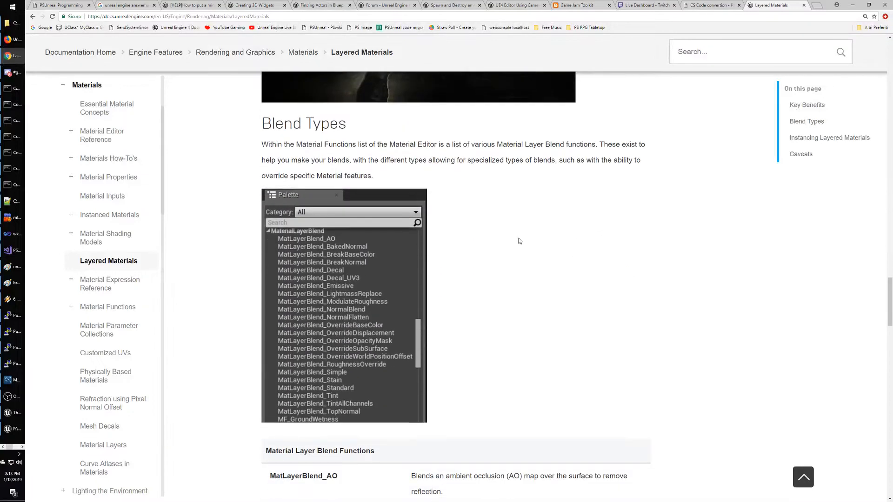
pyautogui.moveTo(263, 144); pyautogui.dragTo(664, 169)
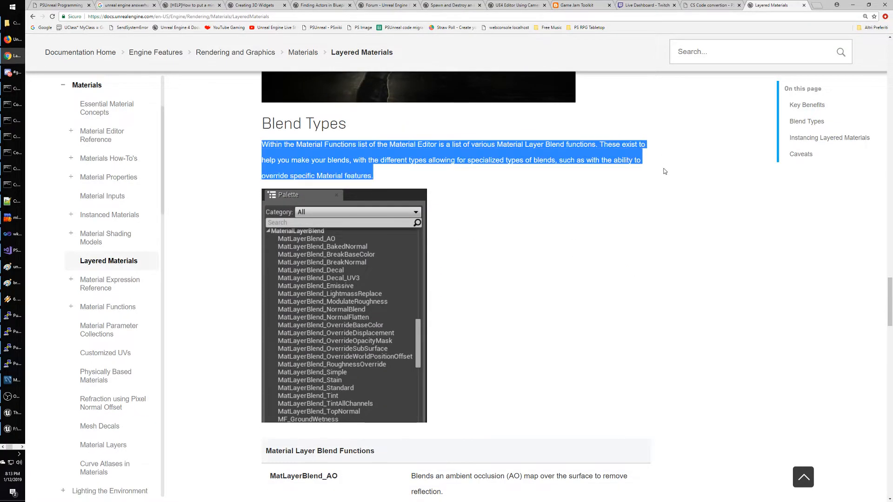
pyautogui.click(433, 168)
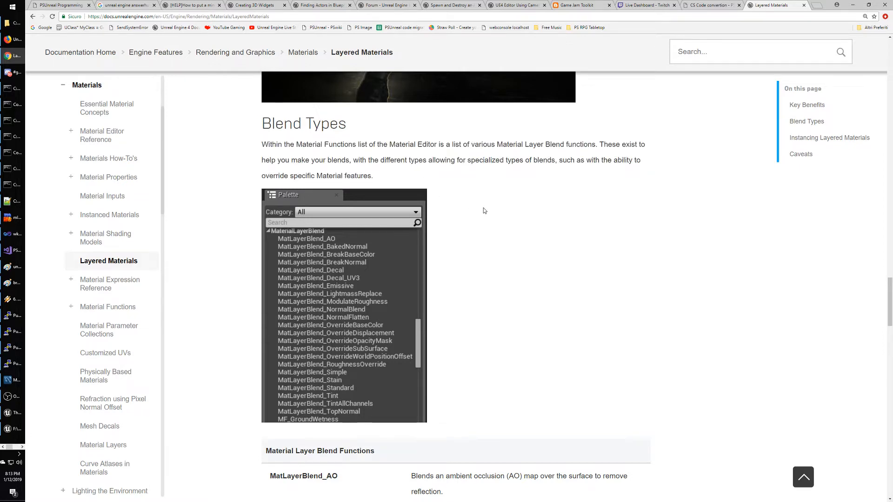
# Select the MatLayerBlend_Decal name in the blend functions table, then open the graph's node search.
pyautogui.scroll(-2, 483, 207)
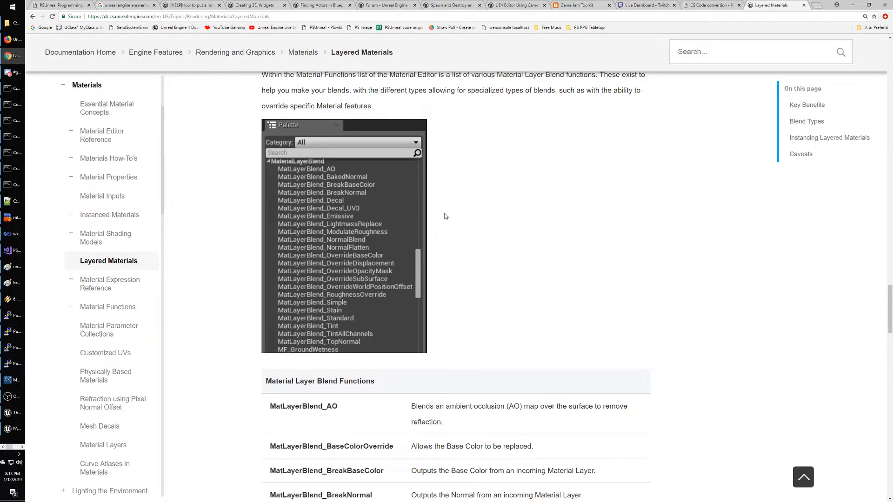
pyautogui.scroll(-4, 565, 218)
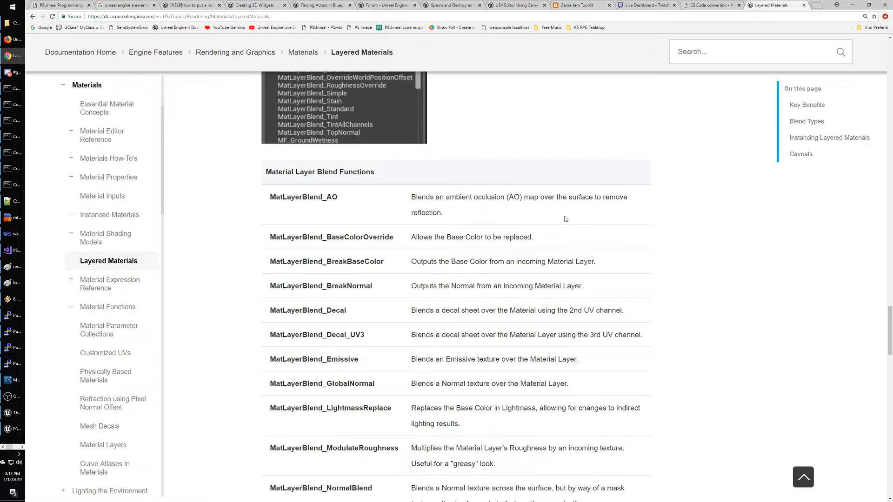
pyautogui.moveTo(271, 310); pyautogui.dragTo(376, 315)
pyautogui.hotkey('ctrl', 'c')
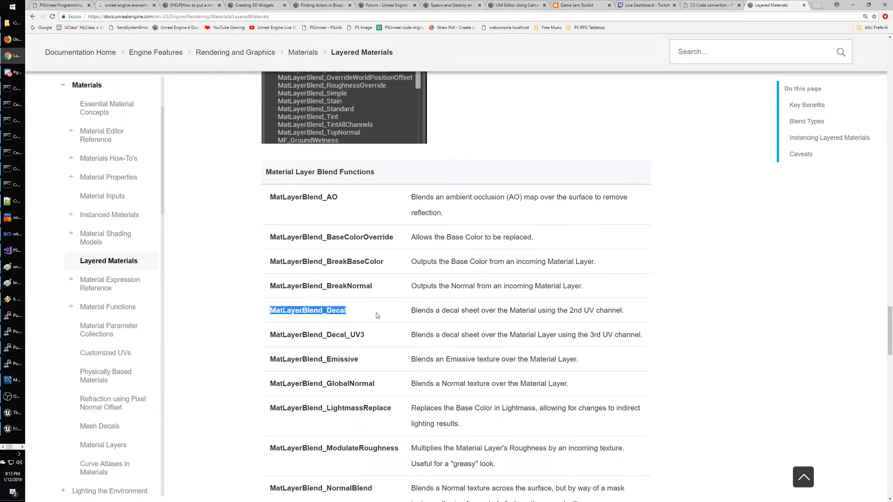
pyautogui.hotkey('alt', 'Tab')
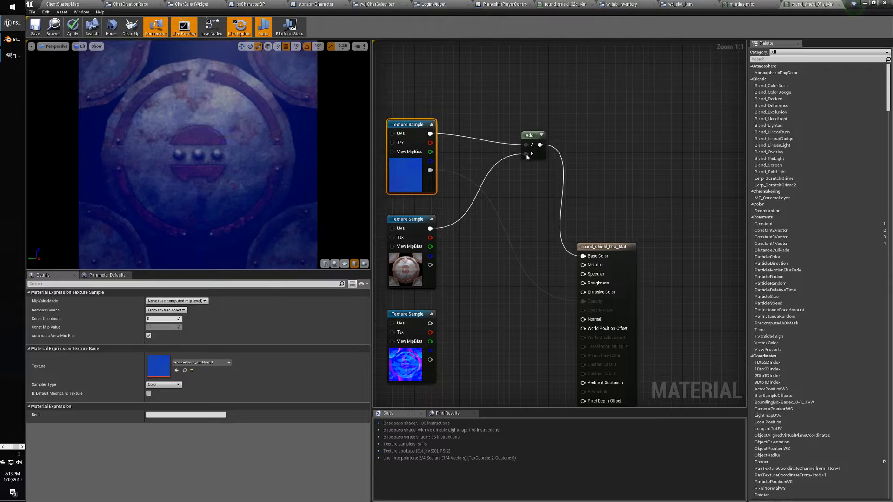
pyautogui.rightClick(562, 104)
# Add a MatLayerBlend_Decal node from the search and place it above the Add node.
pyautogui.hotkey('ctrl', 'v')
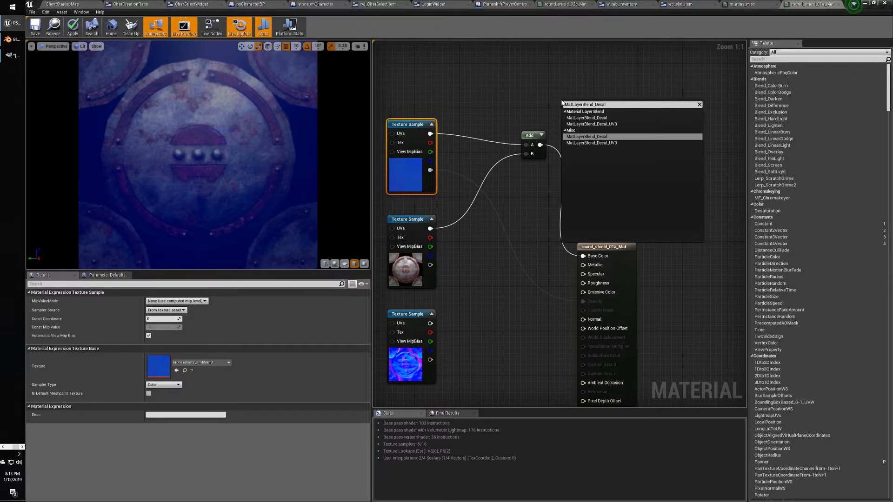
pyautogui.click(606, 138)
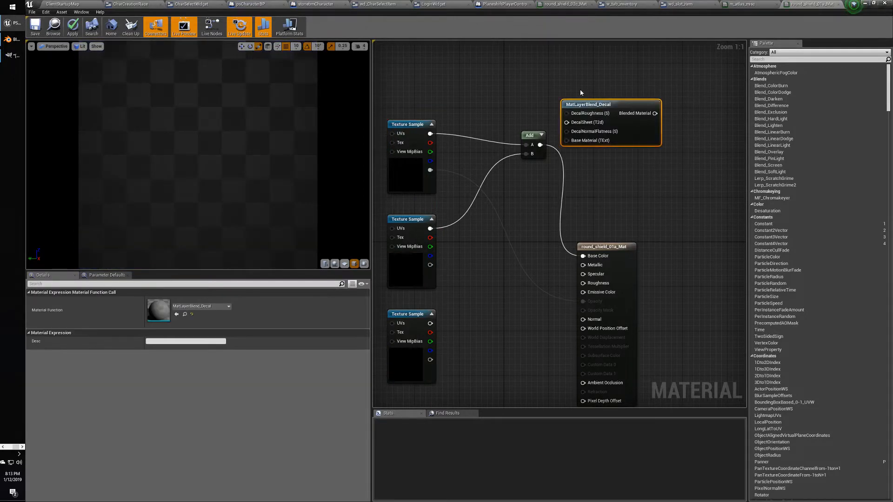
pyautogui.moveTo(581, 106); pyautogui.dragTo(512, 82)
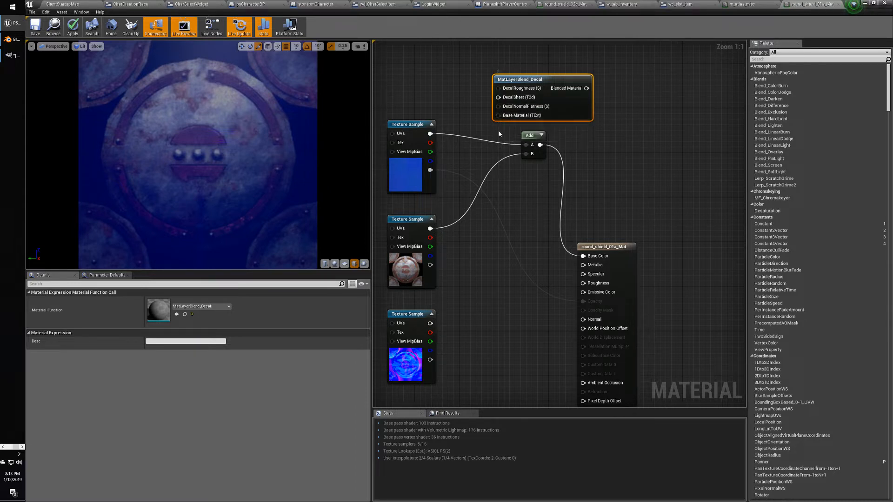
# Try wiring texture samples into the decal node's DecalSheet and Base Material inputs, then shift it right.
pyautogui.moveTo(430, 134); pyautogui.dragTo(499, 98)
pyautogui.moveTo(429, 228); pyautogui.dragTo(500, 118)
pyautogui.moveTo(430, 265); pyautogui.dragTo(500, 117)
pyautogui.click(519, 203)
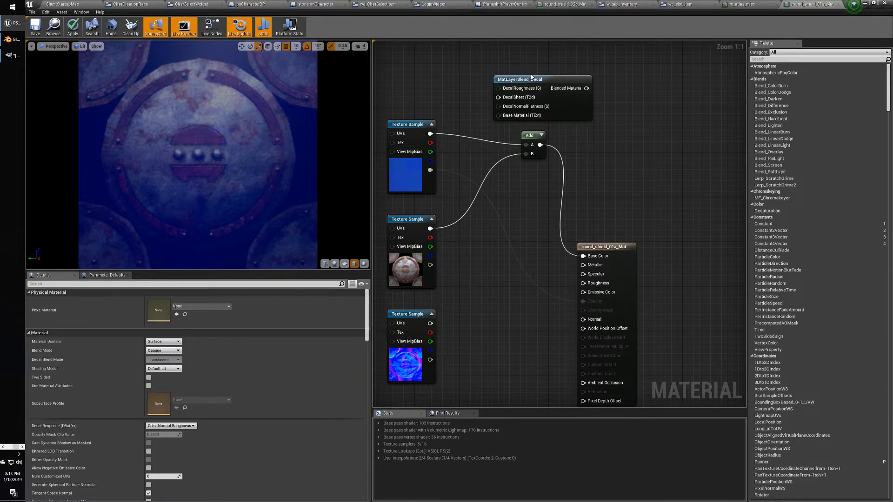
pyautogui.moveTo(518, 76); pyautogui.dragTo(585, 72)
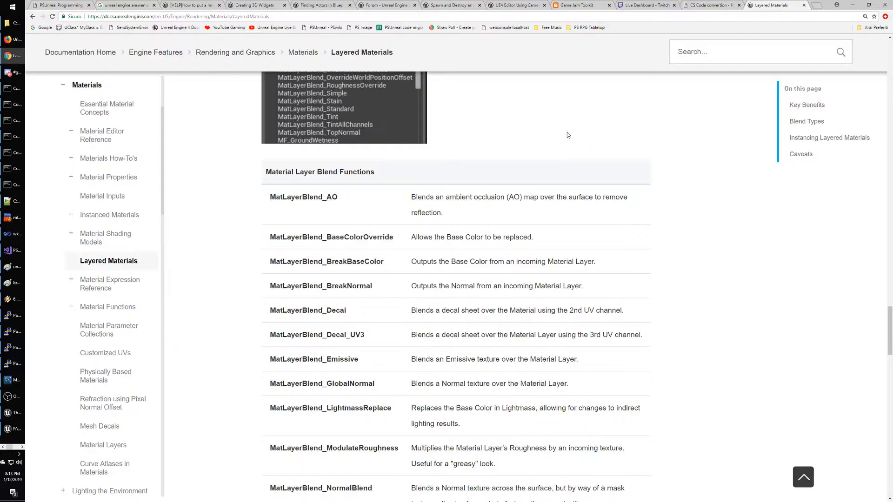
pyautogui.scroll(-13, 482, 197)
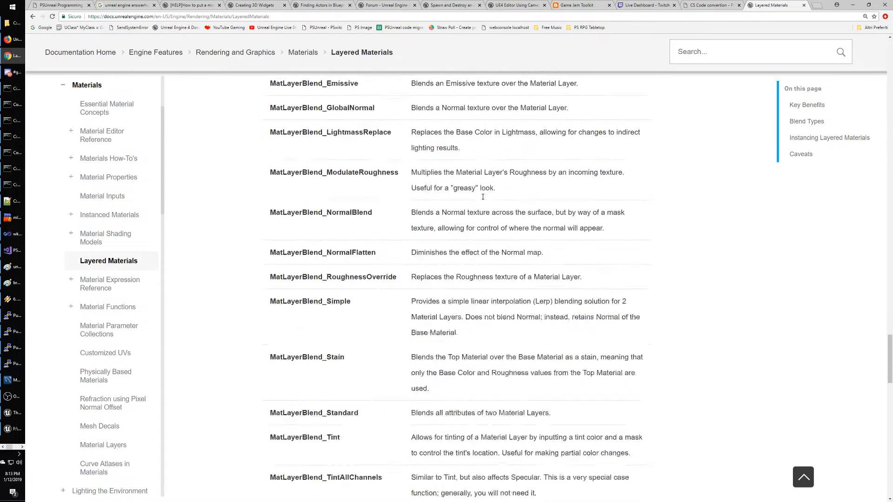
pyautogui.scroll(-1, 482, 200)
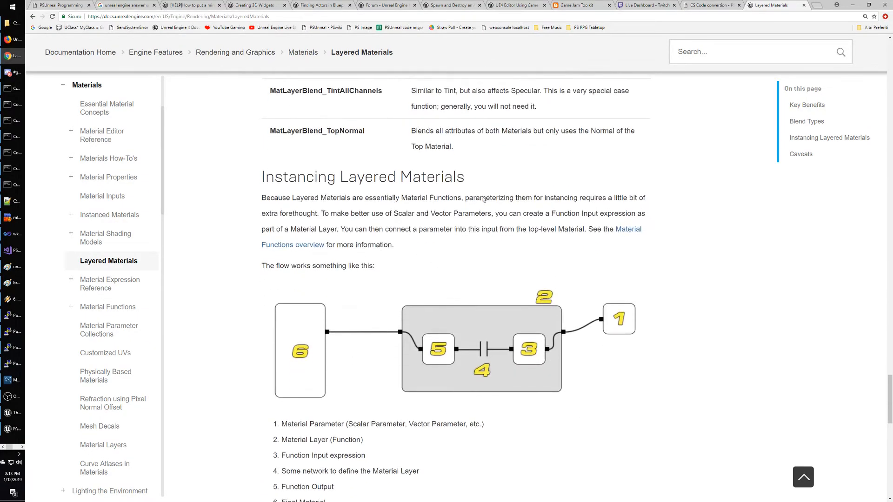
pyautogui.scroll(-1, 483, 197)
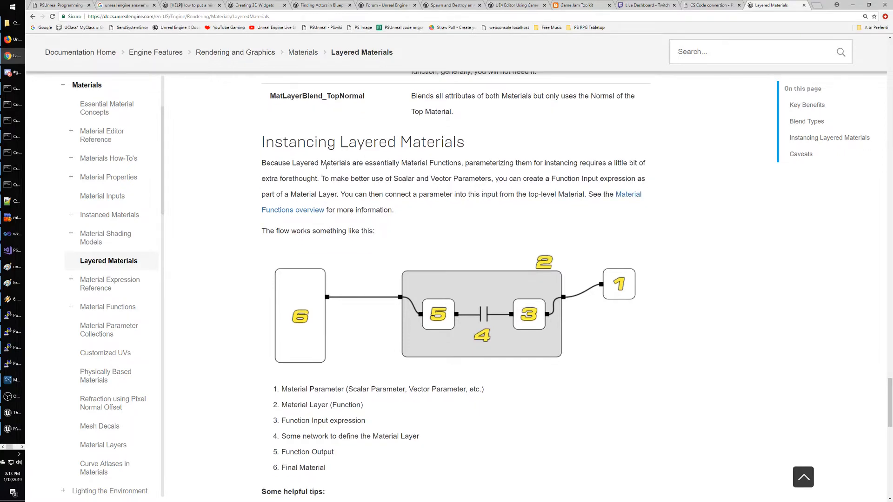
pyautogui.moveTo(300, 163); pyautogui.dragTo(663, 191)
pyautogui.click(435, 177)
pyautogui.moveTo(324, 180); pyautogui.dragTo(645, 210)
pyautogui.click(396, 207)
pyautogui.moveTo(341, 195); pyautogui.dragTo(502, 210)
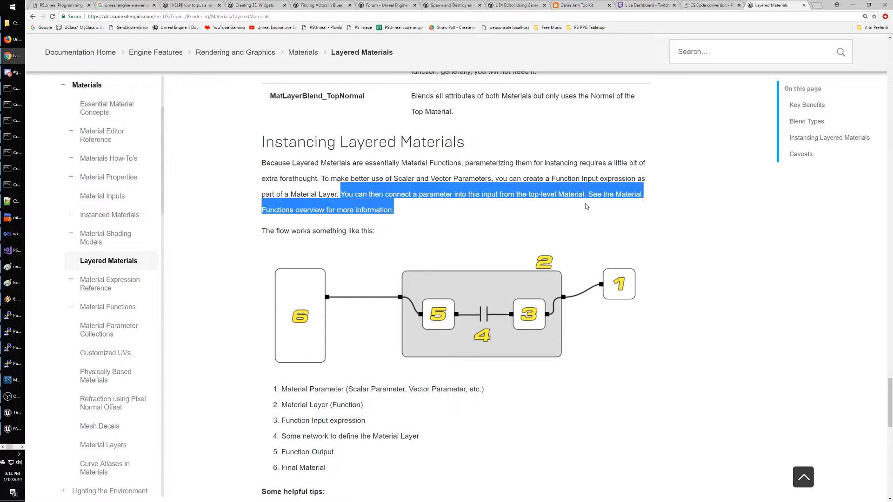
pyautogui.click(503, 210)
pyautogui.scroll(-2, 502, 210)
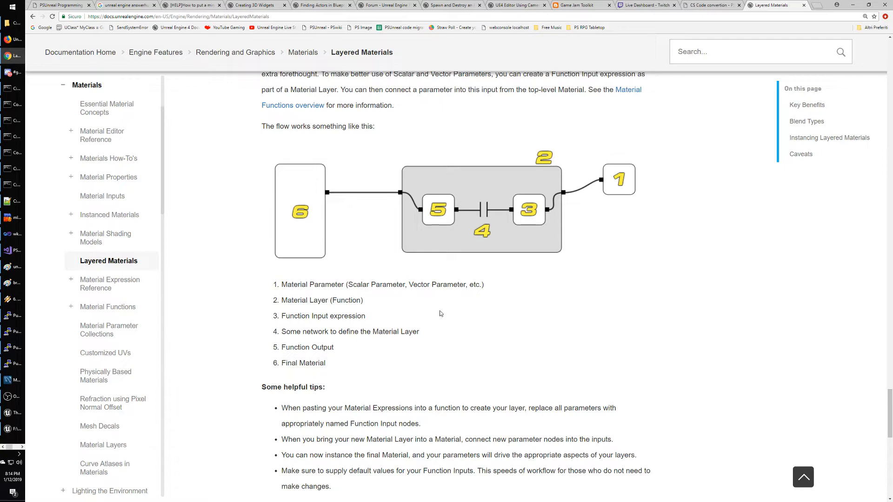
pyautogui.scroll(-2, 402, 307)
pyautogui.scroll(-2, 441, 314)
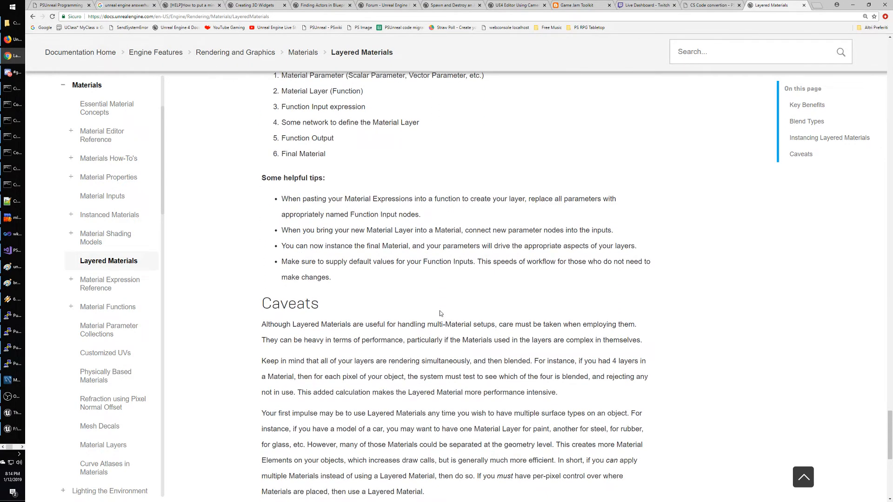
pyautogui.scroll(-5, 441, 314)
pyautogui.scroll(4, 446, 302)
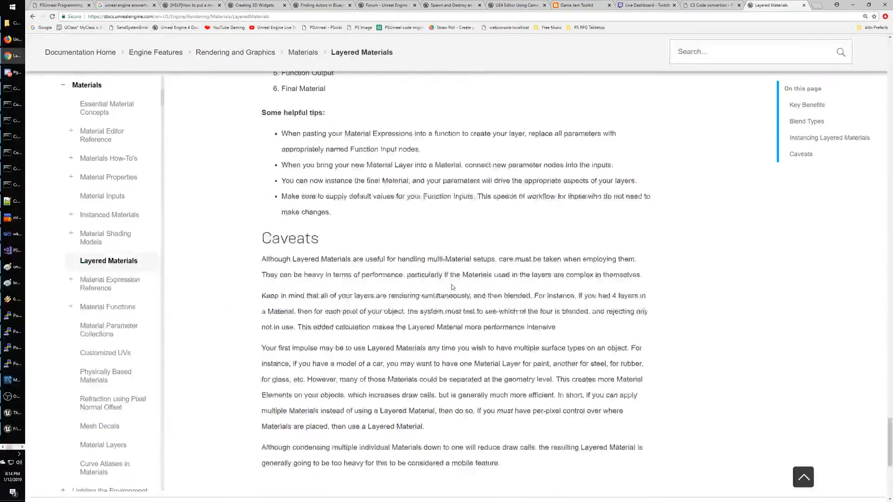
pyautogui.scroll(20, 452, 287)
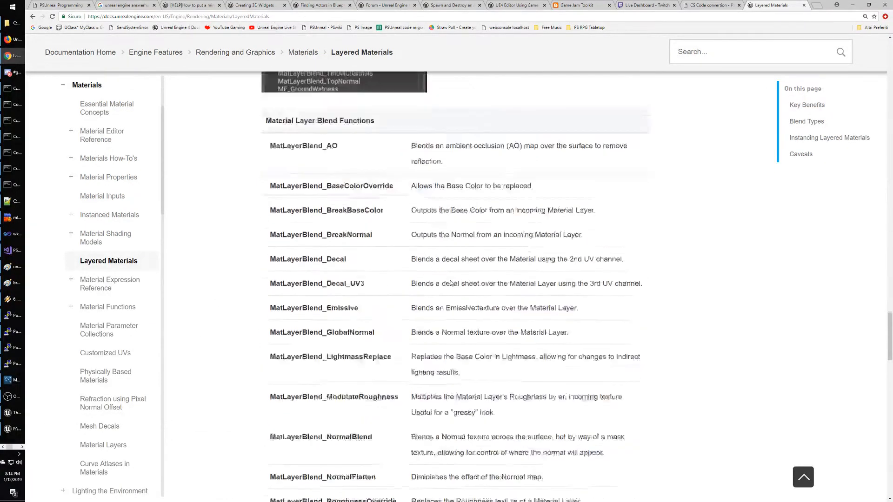
pyautogui.scroll(15, 450, 282)
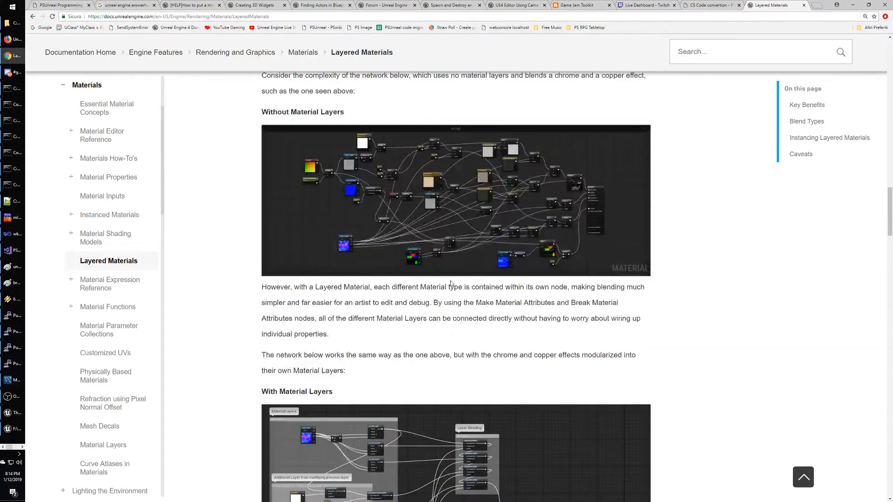
pyautogui.scroll(-4, 451, 282)
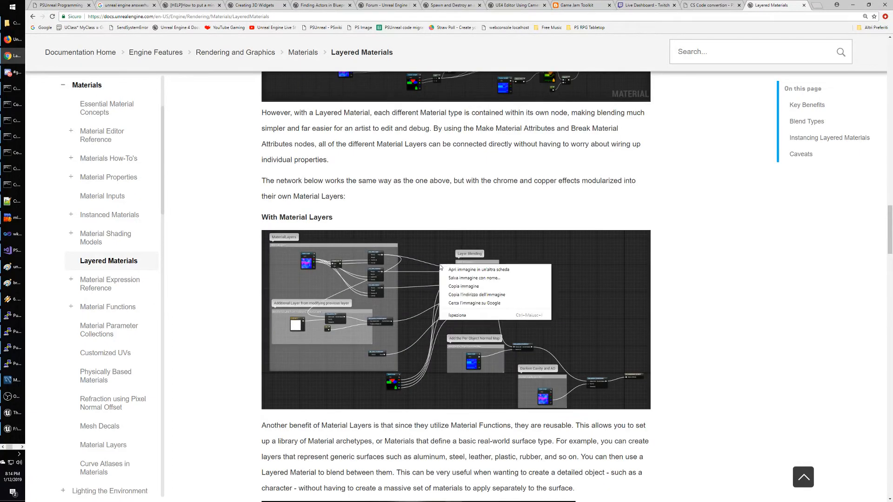
pyautogui.middleClick(439, 267)
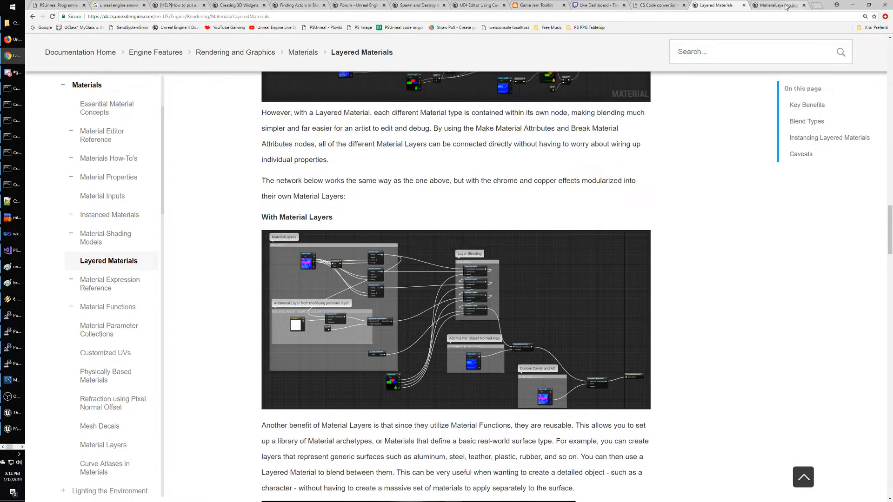
pyautogui.click(758, 5)
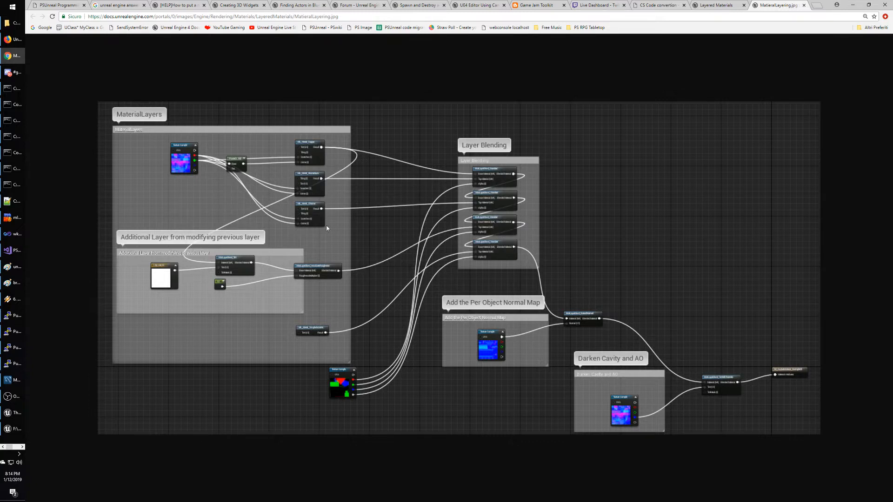
pyautogui.click(803, 5)
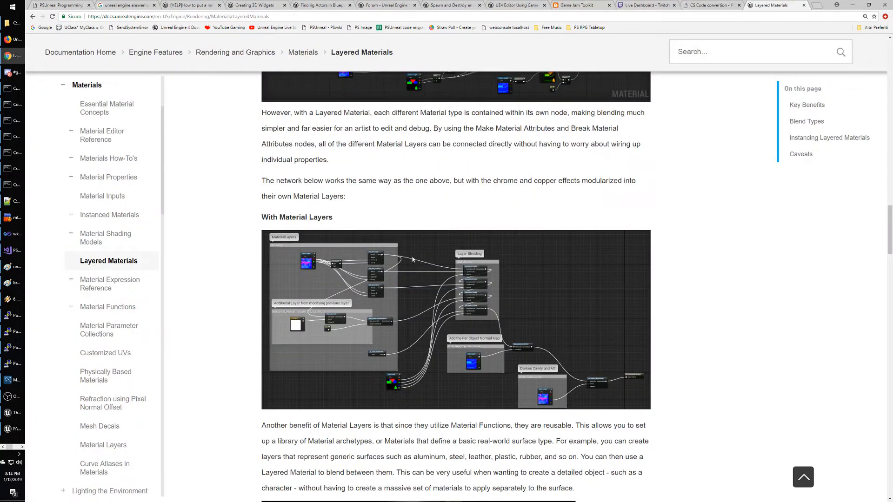
pyautogui.scroll(-3, 459, 309)
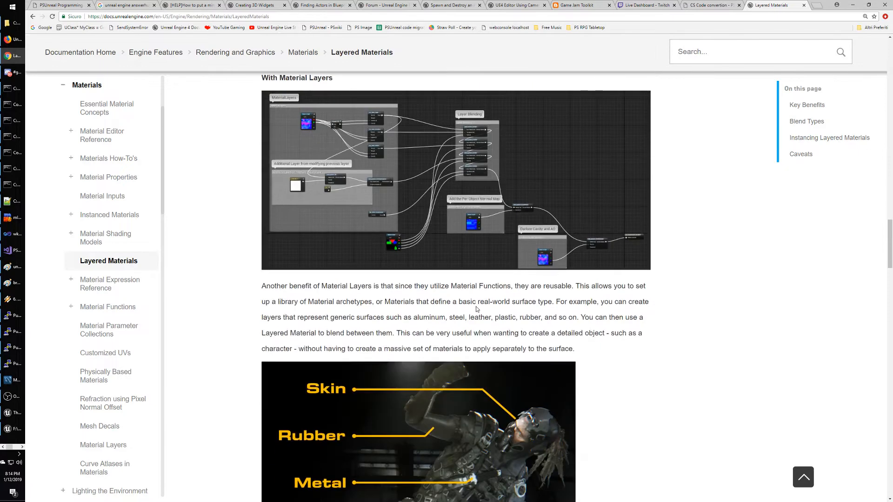
pyautogui.scroll(2, 472, 309)
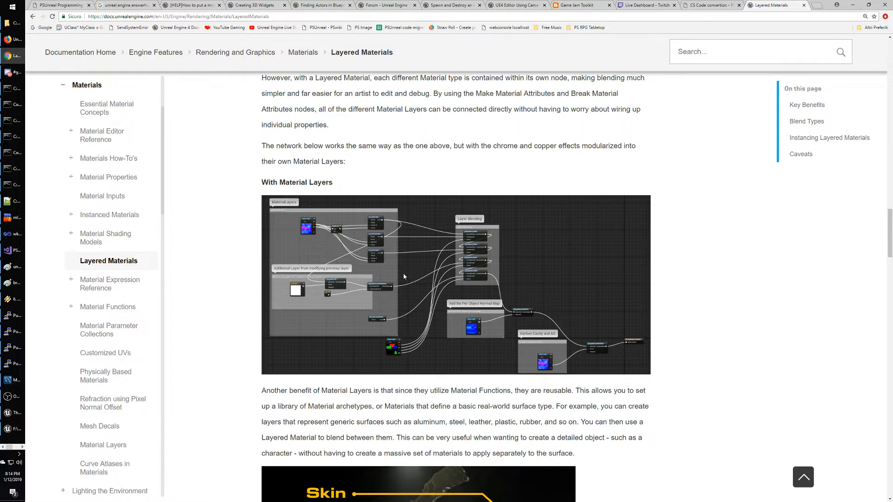
pyautogui.scroll(-3, 674, 299)
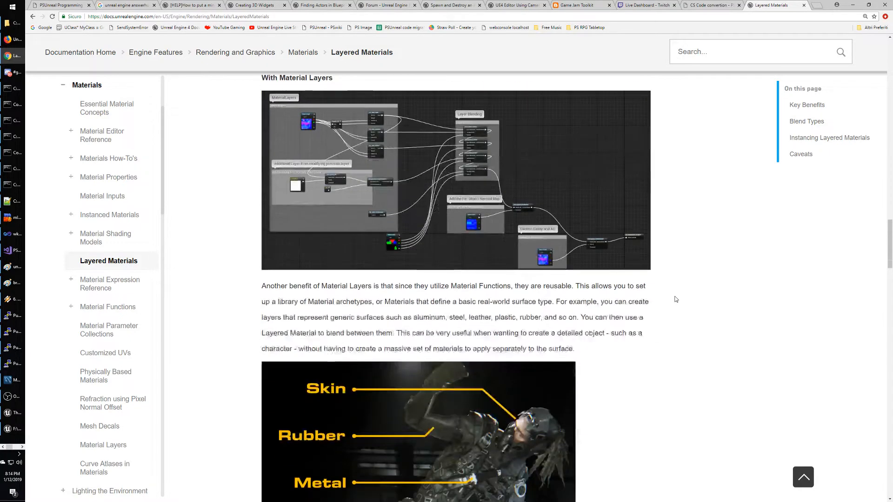
pyautogui.scroll(3, 675, 299)
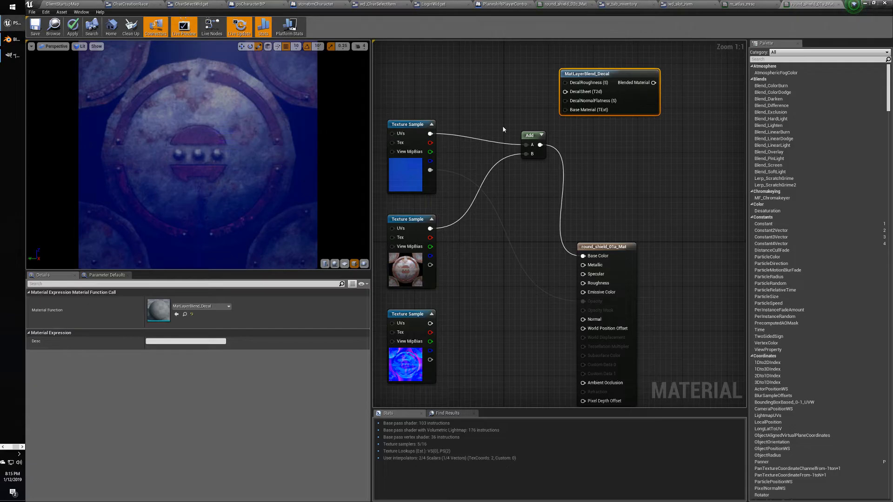
# Add a MatLayerBlend_Standard node right of Add and wire the top Texture Sample into Base Material.
pyautogui.rightClick(482, 110)
pyautogui.write('layer')
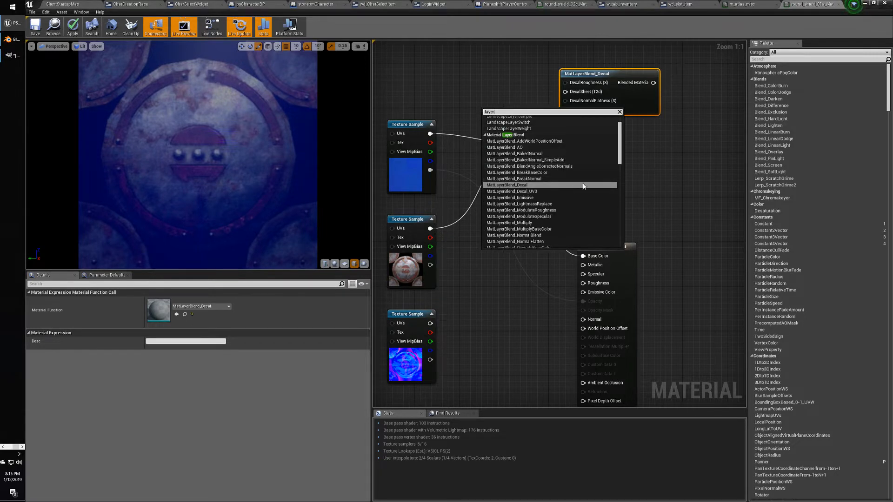
pyautogui.scroll(1, 570, 190)
pyautogui.scroll(-8, 570, 189)
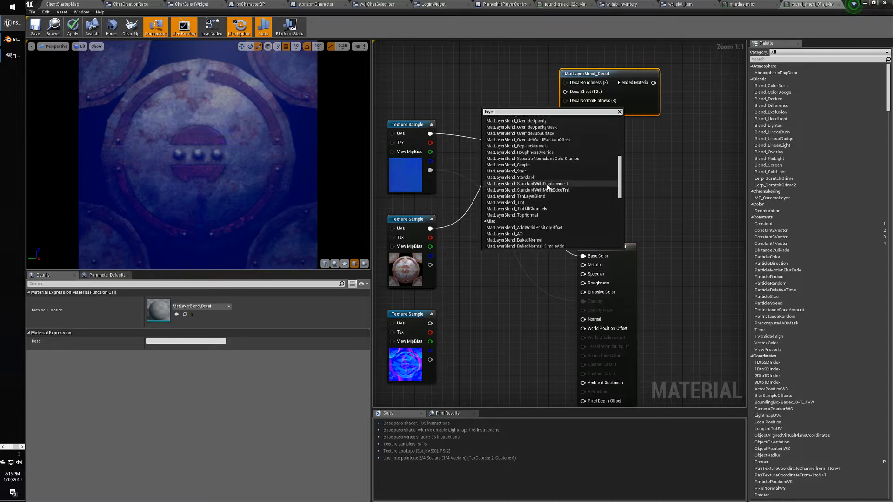
pyautogui.click(554, 177)
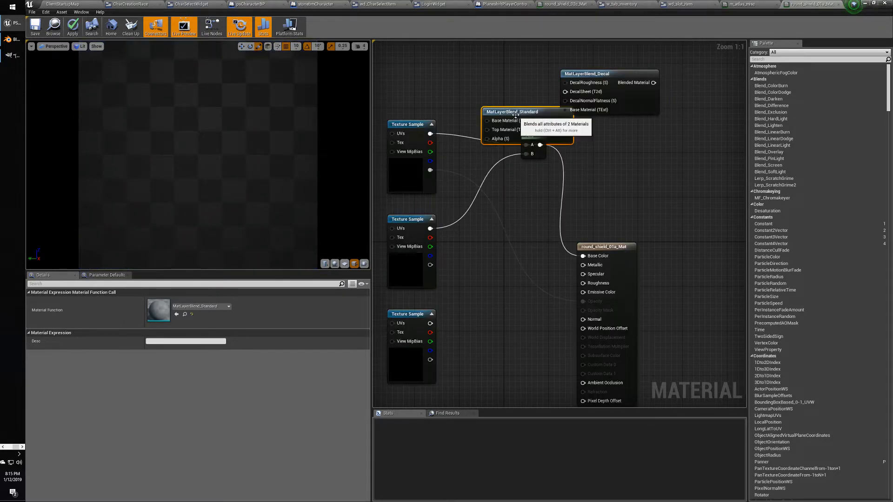
pyautogui.moveTo(520, 122); pyautogui.dragTo(649, 157)
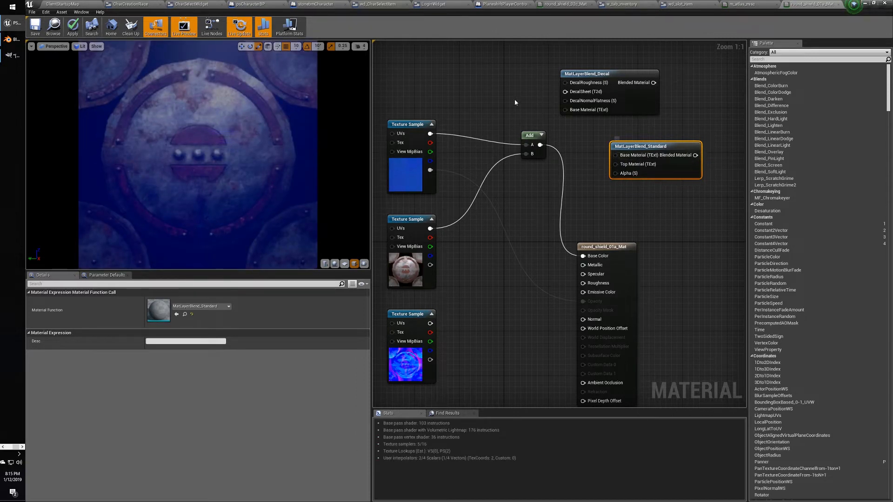
pyautogui.moveTo(430, 133); pyautogui.dragTo(619, 157)
pyautogui.click(491, 113)
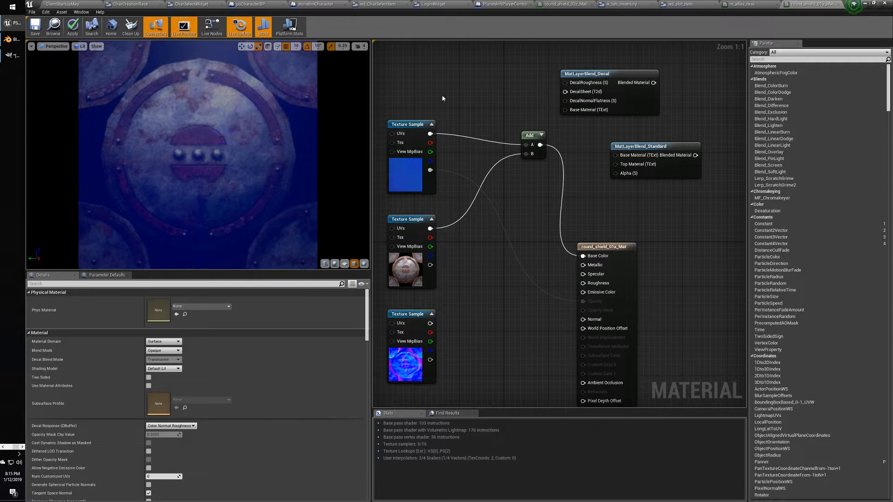
# Visit the ClientStartupMap level editor's content browser, then return to the round_shield_01a_Mat editor.
pyautogui.click(77, 5)
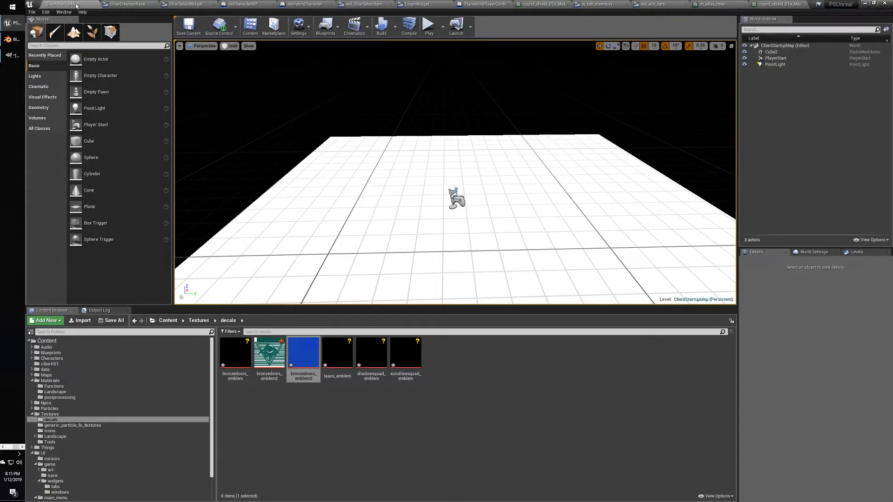
pyautogui.click(351, 397)
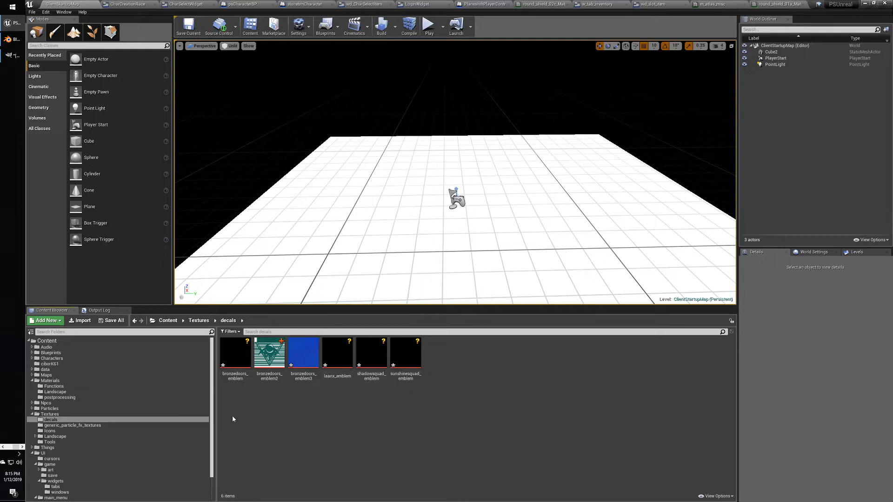
pyautogui.moveTo(211, 412); pyautogui.dragTo(214, 440)
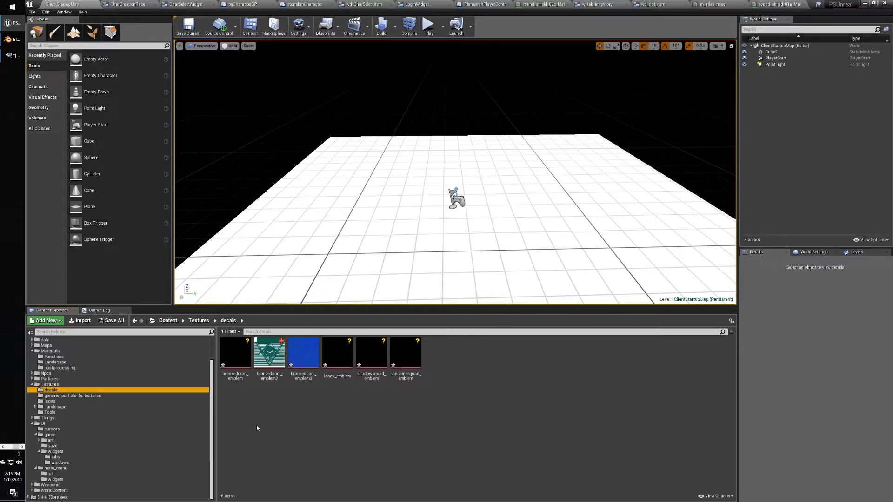
pyautogui.hotkey('alt', 'Tab')
pyautogui.hotkey('alt', 'Tab')
pyautogui.hotkey('alt', 'Tab')
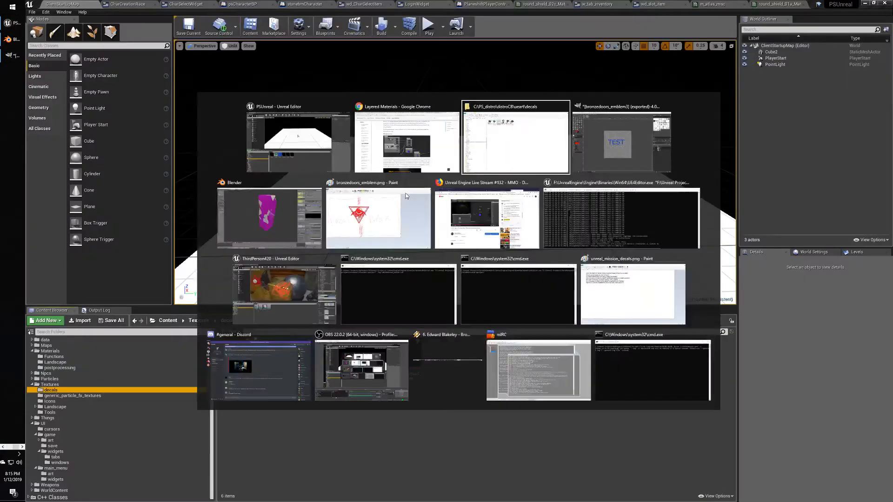
pyautogui.press('Escape')
pyautogui.click(768, 4)
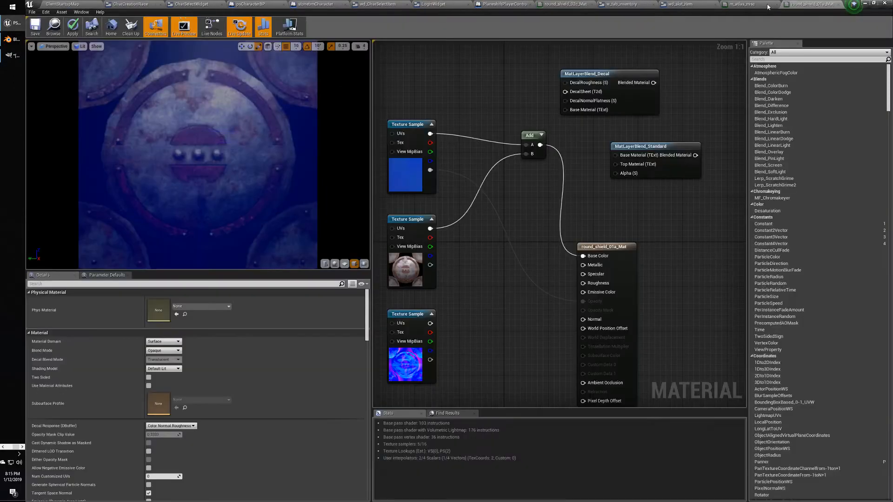
# Search the node menu for 'material', then dismiss it without adding a node.
pyautogui.rightClick(471, 107)
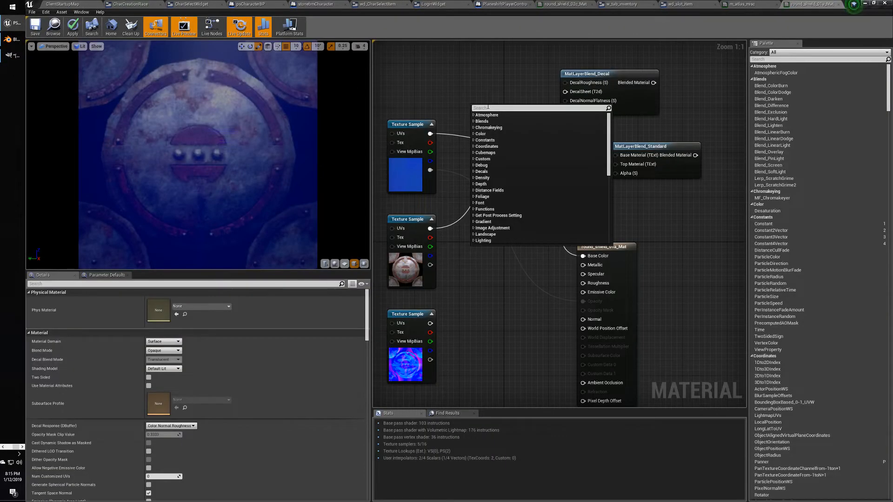
pyautogui.write('materi')
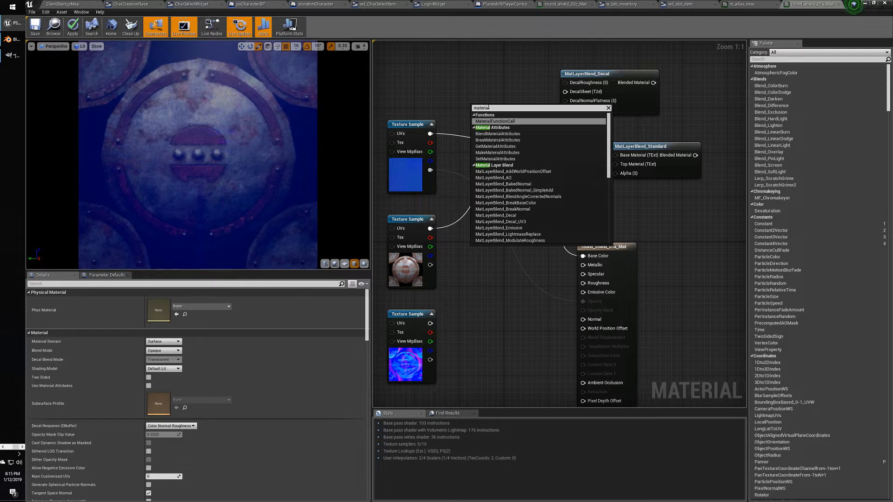
pyautogui.write('al')
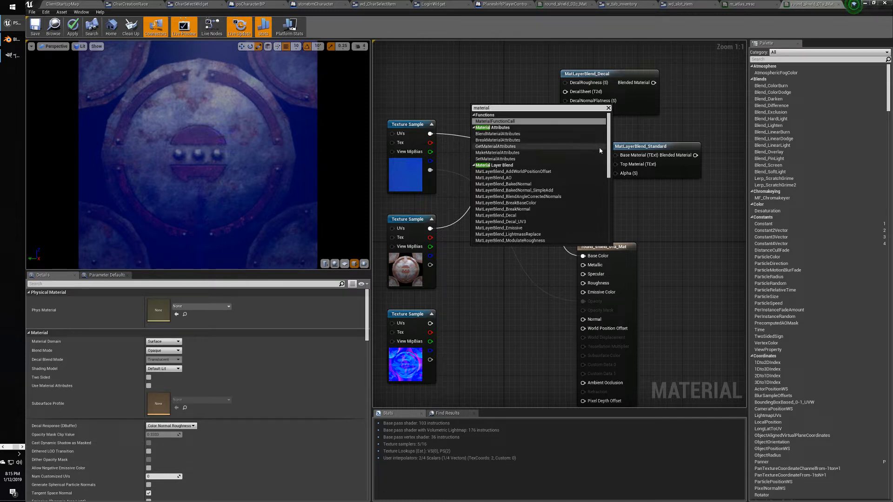
pyautogui.moveTo(600, 147); pyautogui.dragTo(592, 127)
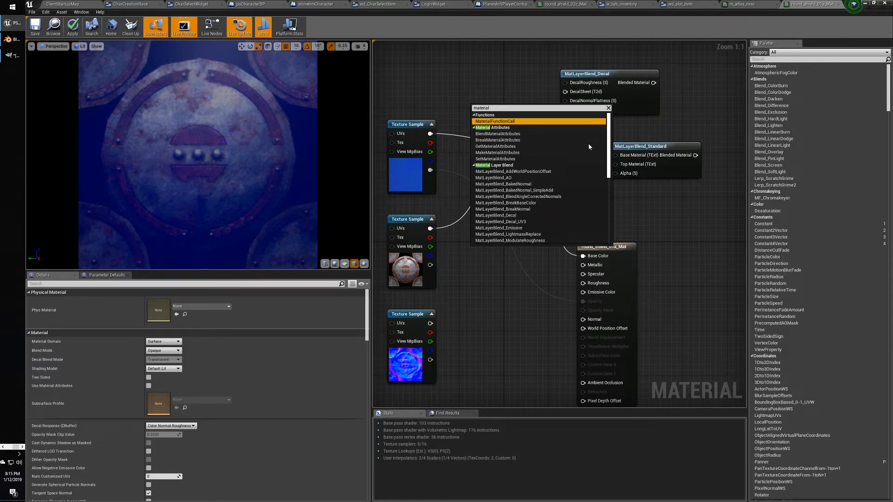
pyautogui.moveTo(607, 147); pyautogui.dragTo(598, 212)
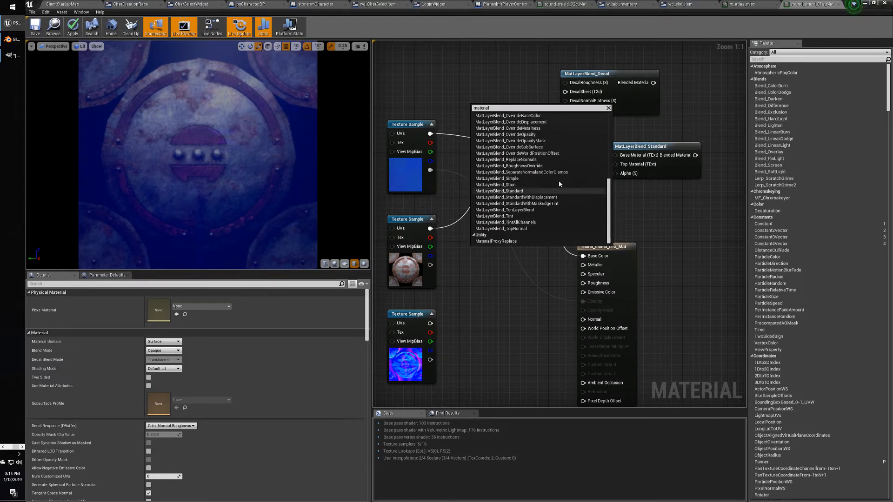
pyautogui.click(454, 102)
pyautogui.click(62, 3)
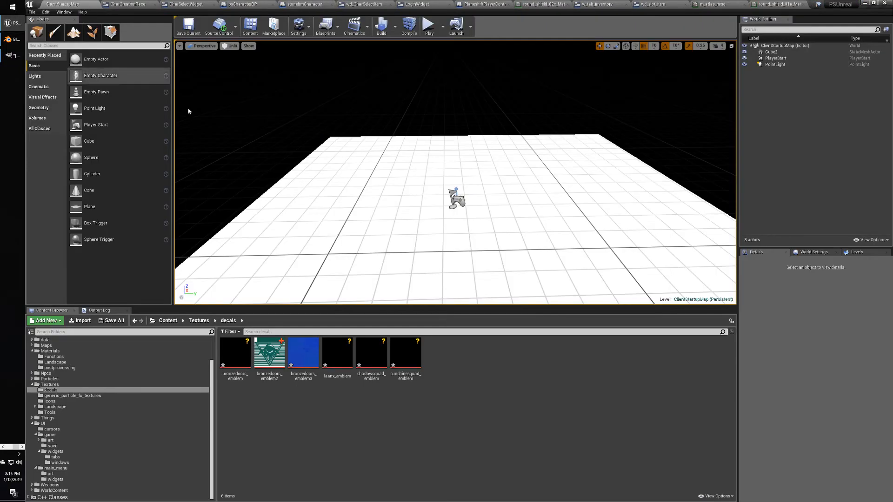
pyautogui.click(51, 390)
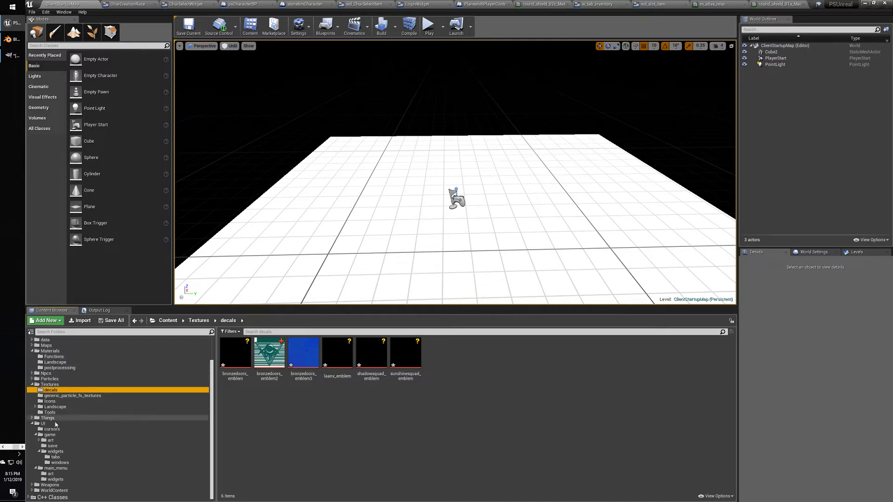
pyautogui.click(50, 474)
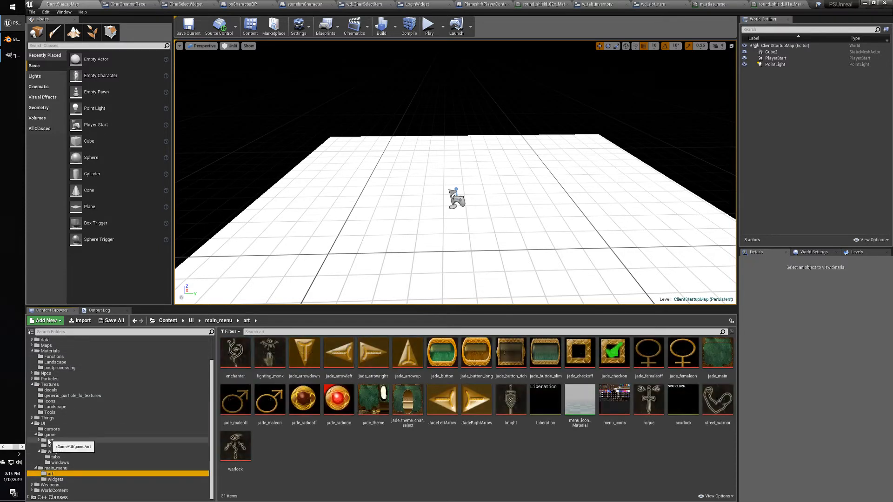
pyautogui.click(48, 441)
pyautogui.click(39, 441)
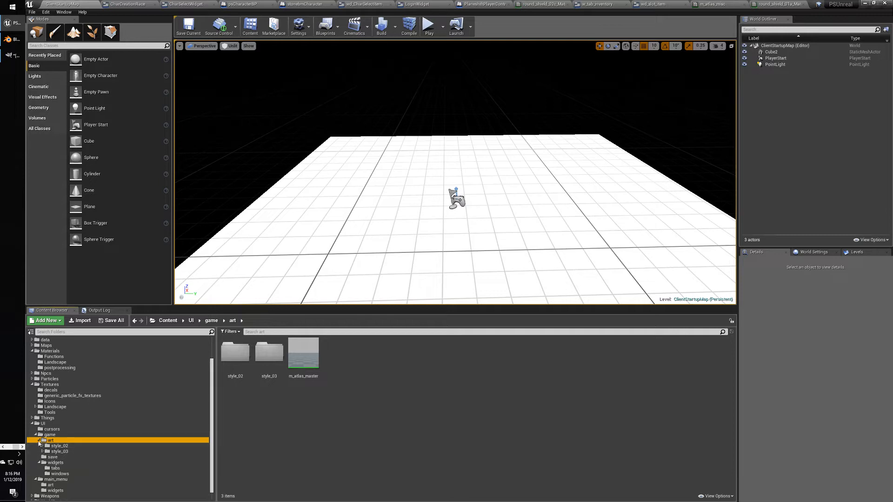
pyautogui.click(40, 440)
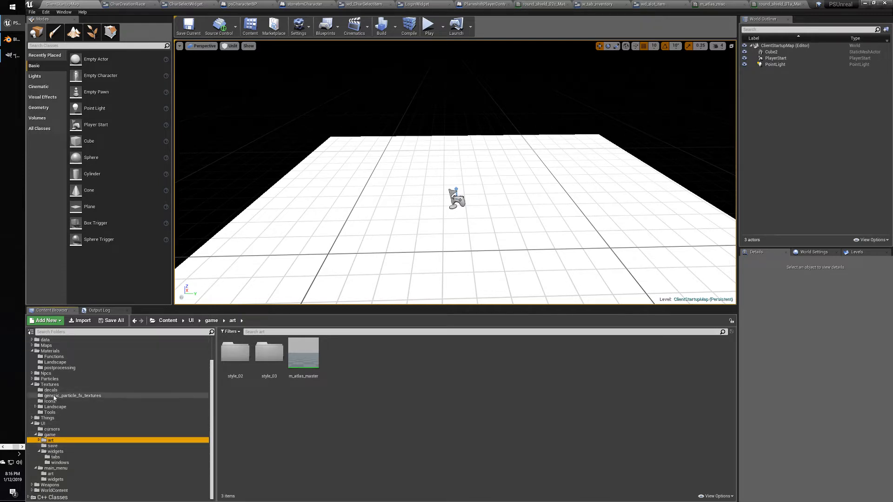
pyautogui.scroll(2, 52, 397)
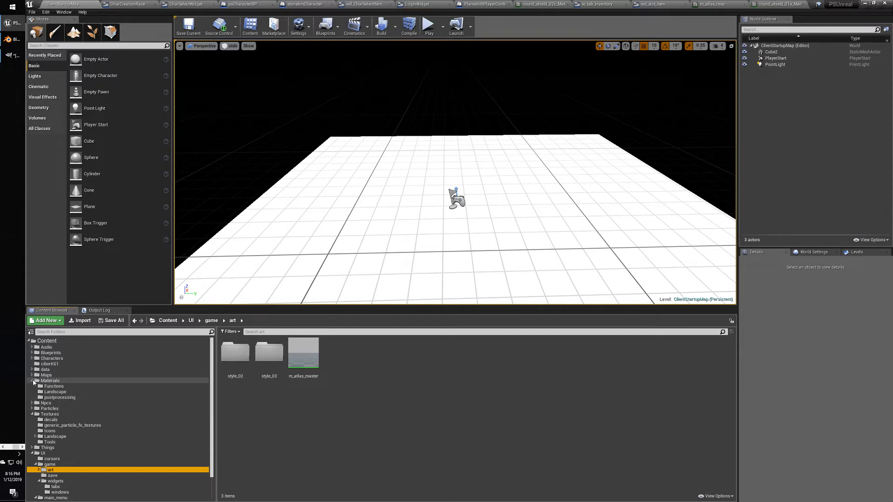
pyautogui.scroll(-2, 36, 419)
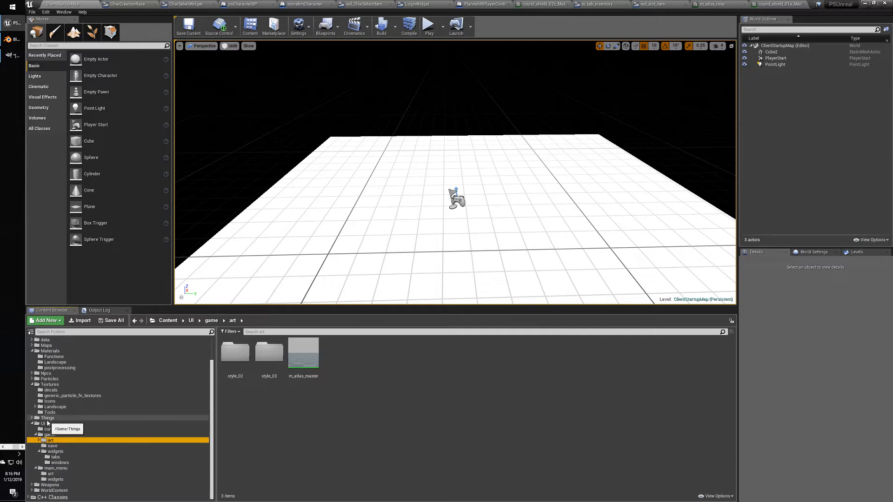
pyautogui.click(32, 418)
pyautogui.scroll(-2, 46, 419)
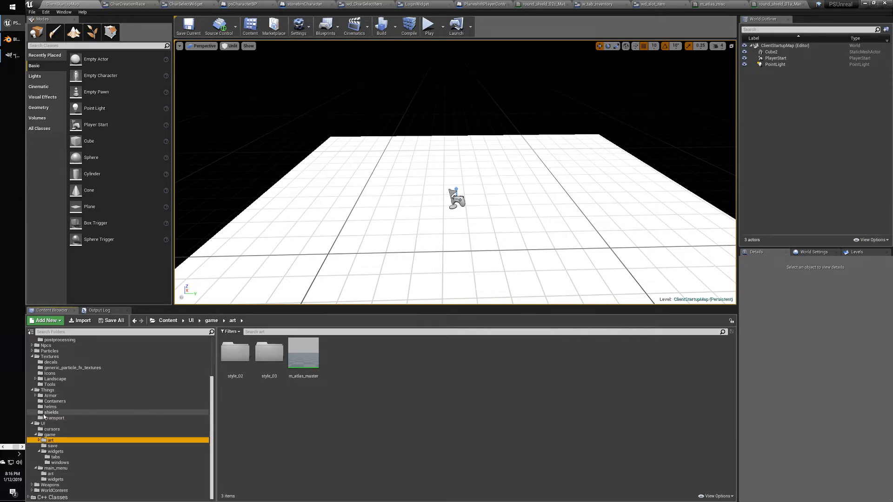
pyautogui.click(51, 413)
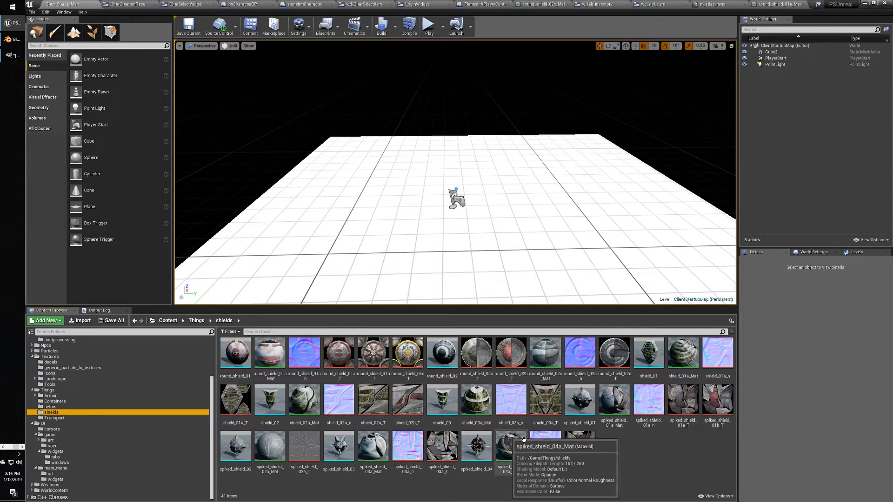
pyautogui.moveTo(270, 353); pyautogui.dragTo(513, 138)
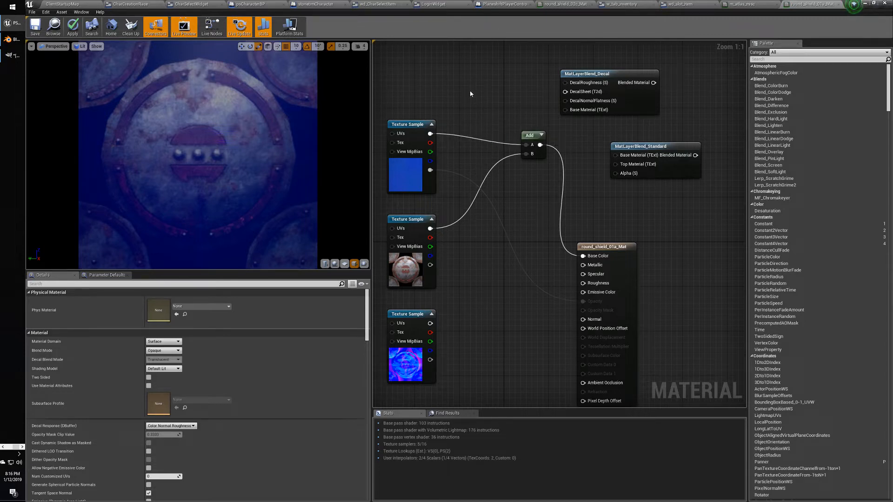
# Delete the MatLayerBlend_Decal, blend, Add and extra Texture Sample nodes.
pyautogui.click(602, 73)
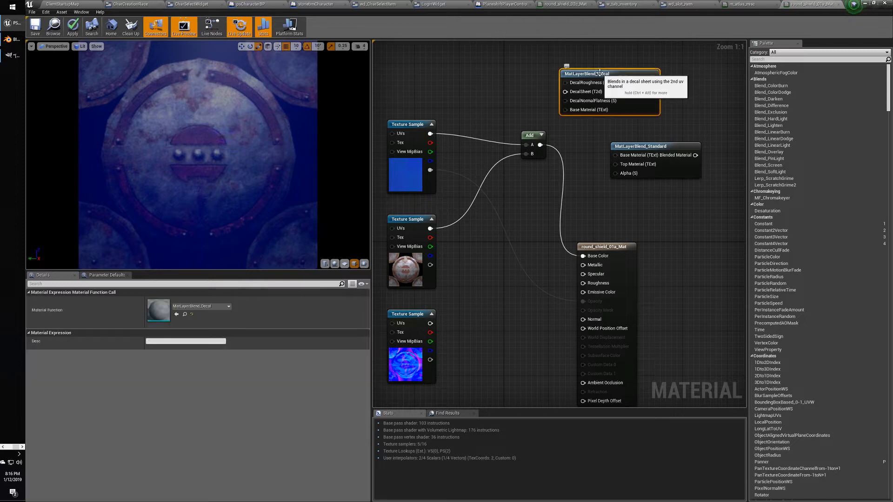
pyautogui.press('Delete')
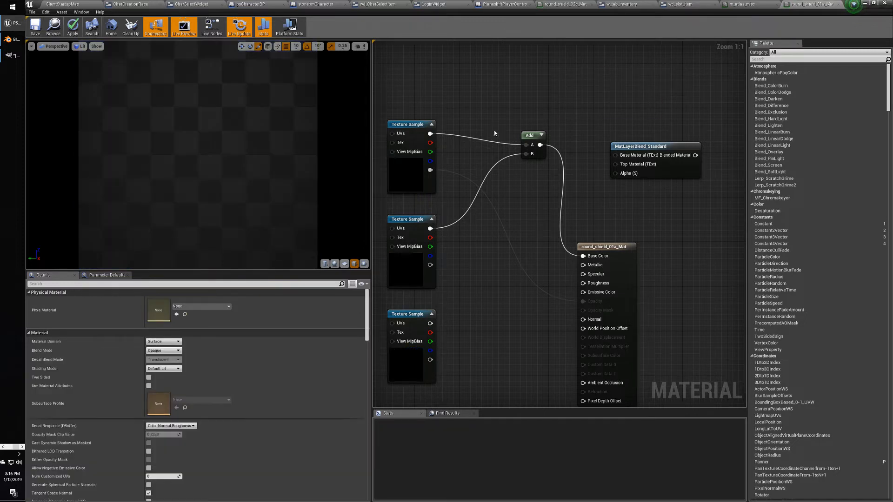
pyautogui.moveTo(413, 94); pyautogui.dragTo(660, 194)
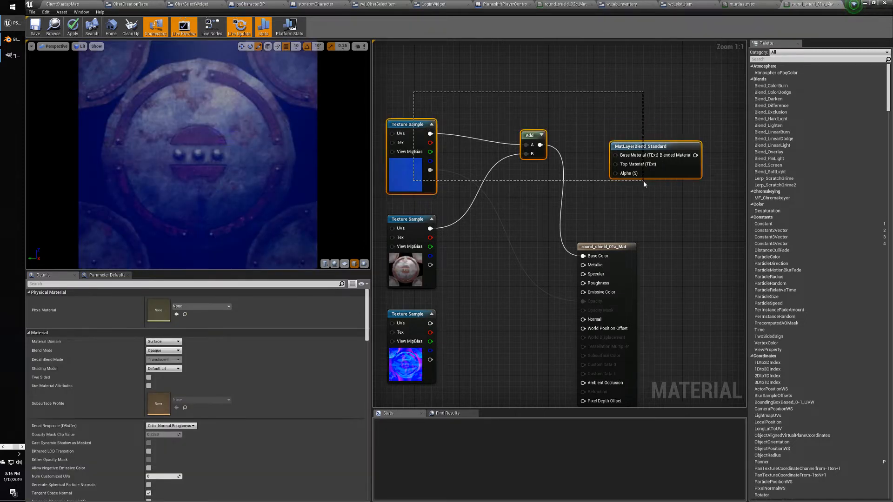
pyautogui.press('Delete')
pyautogui.click(423, 325)
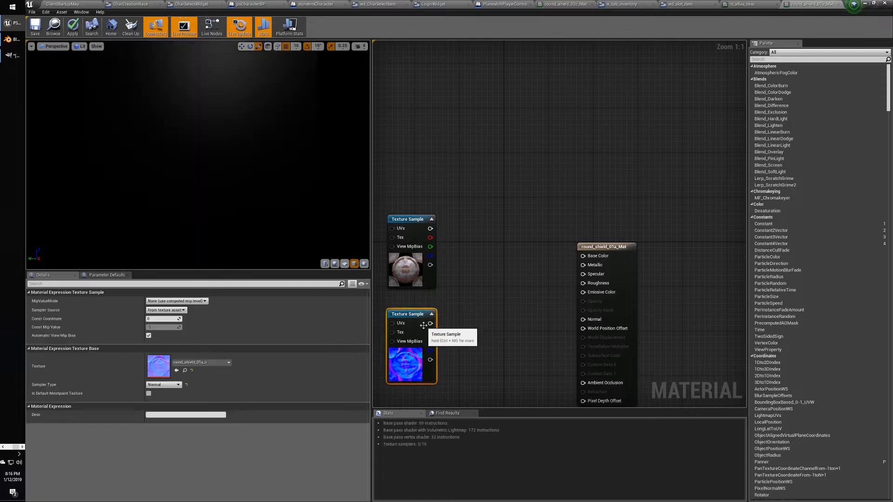
pyautogui.press('Delete')
# Wire the remaining Texture Sample's colour output into Base Color and reposition it.
pyautogui.moveTo(430, 229); pyautogui.dragTo(583, 255)
pyautogui.moveTo(407, 217); pyautogui.dragTo(457, 223)
pyautogui.moveTo(479, 186); pyautogui.dragTo(481, 98, button='right')
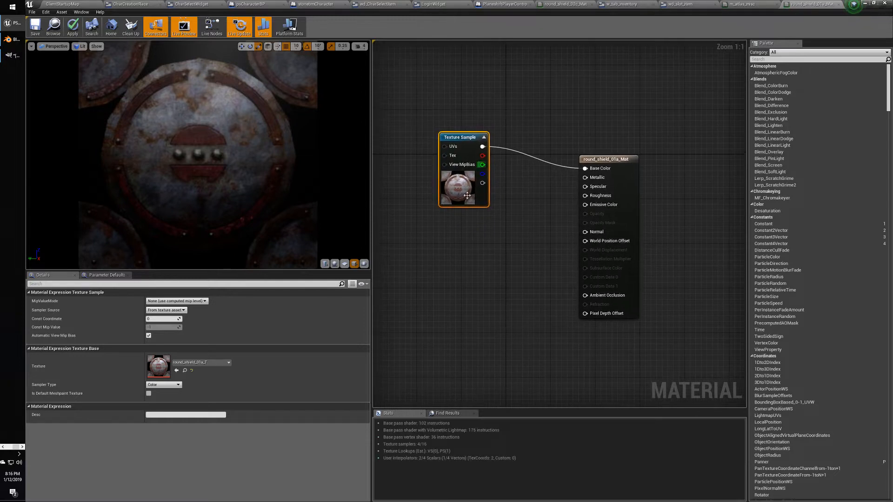
pyautogui.click(463, 269)
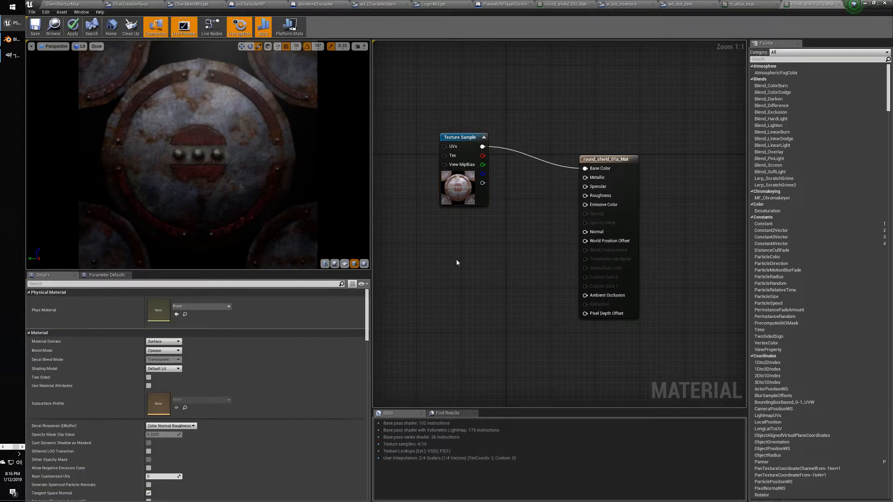
# Duplicate the Texture Sample, set it to round_shield_01a_n, and connect it to Normal.
pyautogui.click(453, 139)
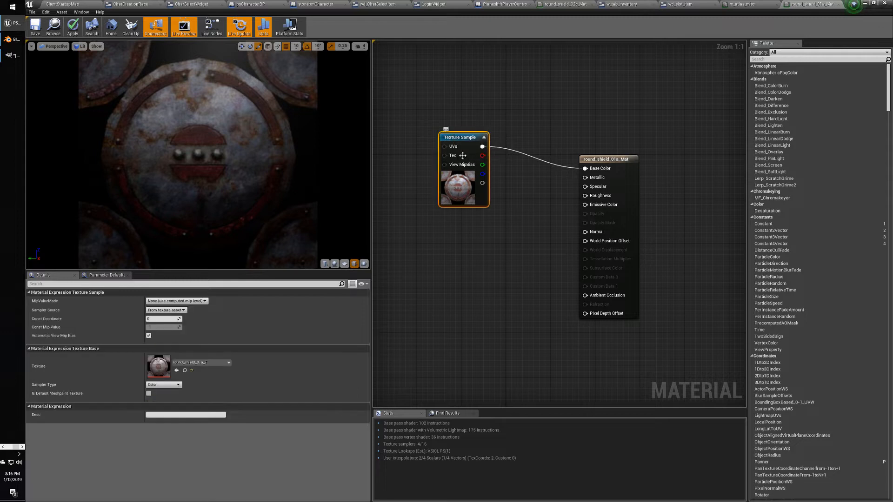
pyautogui.hotkey('ctrl', 'c')
pyautogui.click(457, 274)
pyautogui.hotkey('ctrl', 'v')
pyautogui.moveTo(472, 281); pyautogui.dragTo(461, 253)
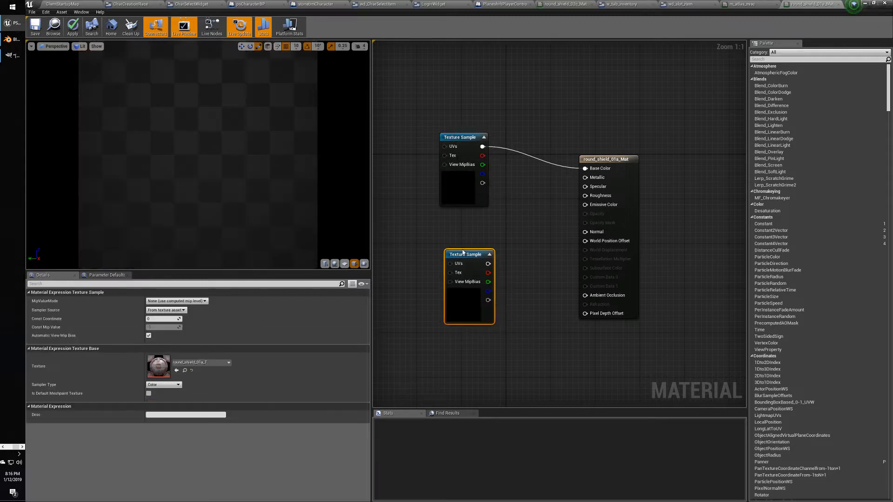
pyautogui.click(206, 362)
pyautogui.click(207, 295)
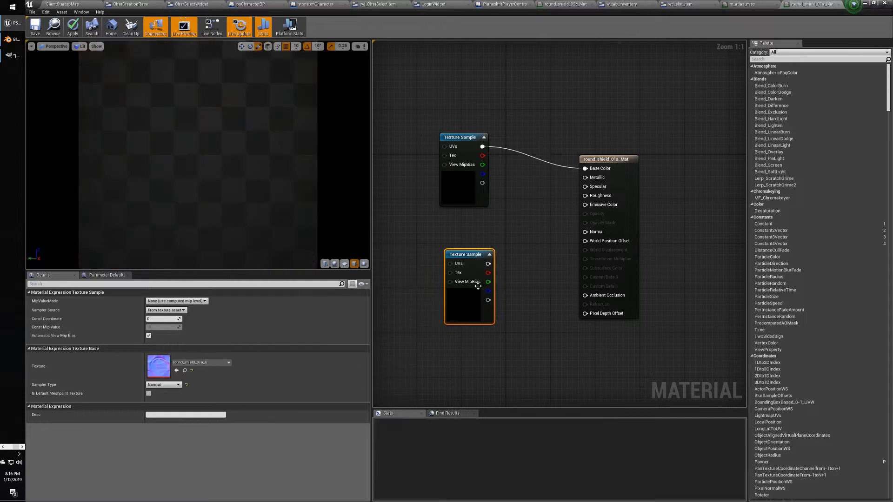
pyautogui.moveTo(487, 264); pyautogui.dragTo(585, 231)
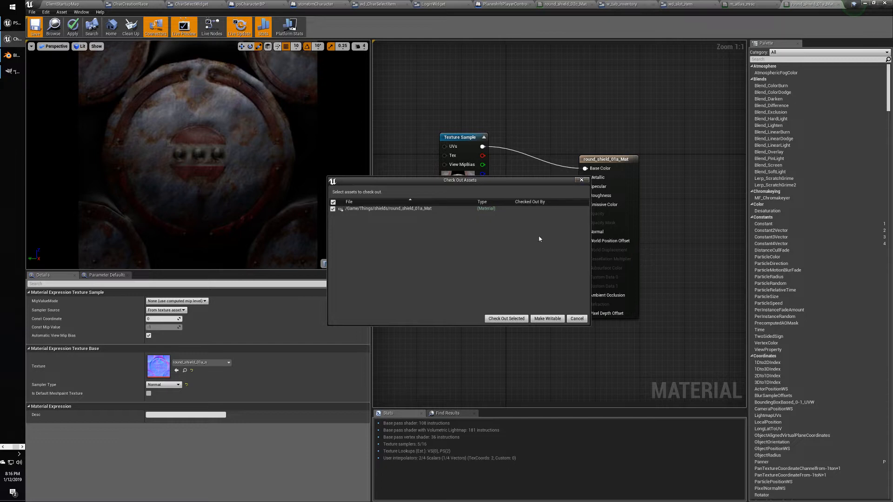
# Cancel the check-out, create a Material in Textures/decals, and open NewMaterial.
pyautogui.click(576, 318)
pyautogui.click(62, 4)
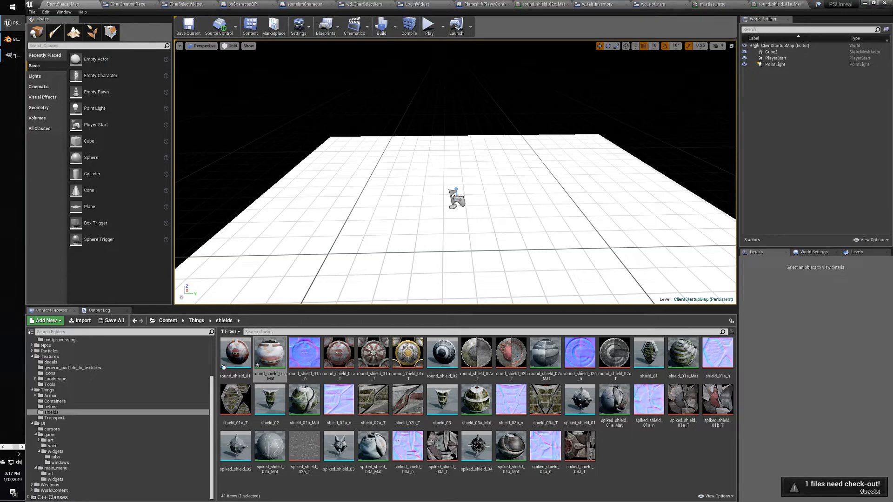
pyautogui.click(51, 362)
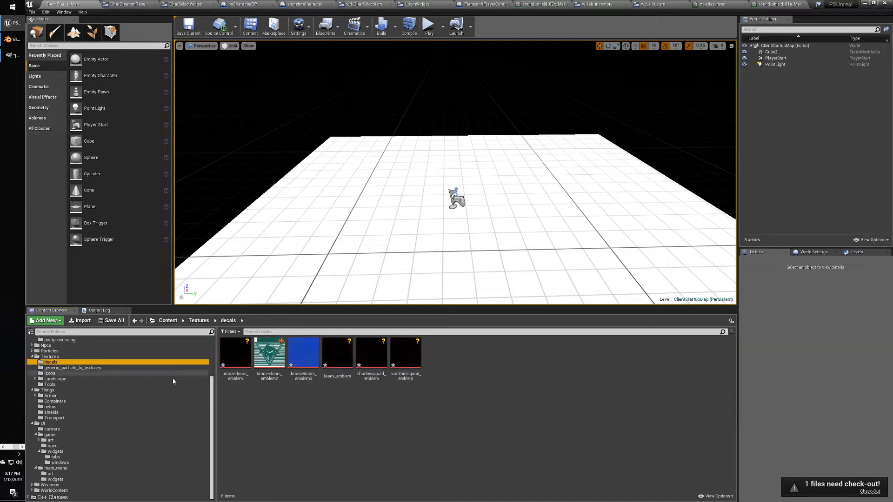
pyautogui.rightClick(363, 421)
pyautogui.click(386, 305)
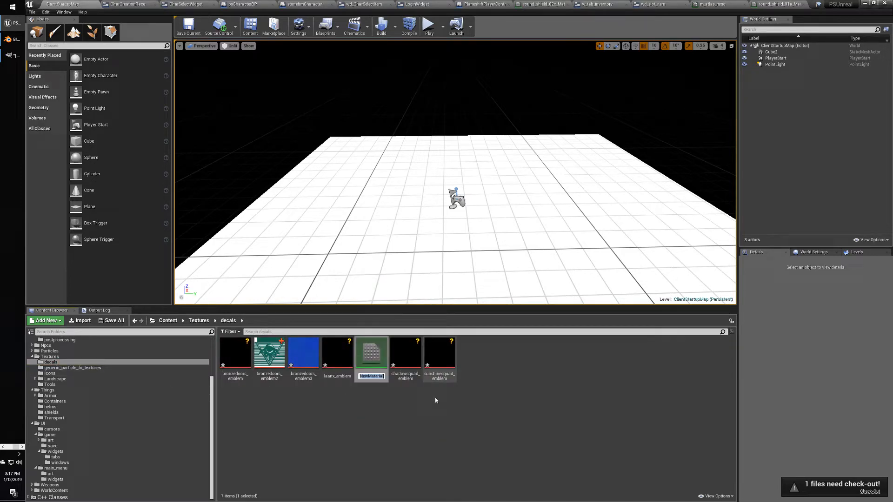
pyautogui.doubleClick(371, 361)
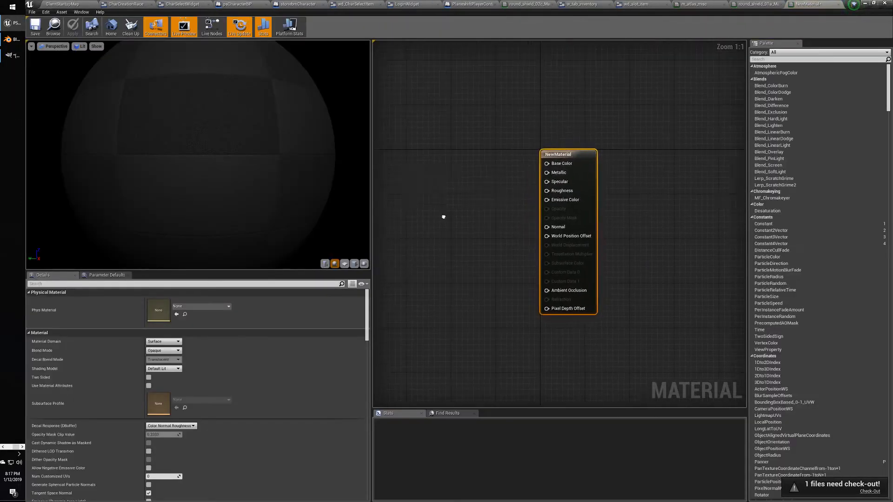
# Drag round_shield_01a_Mat from the shields folder over to the NewMaterial editor.
pyautogui.click(62, 3)
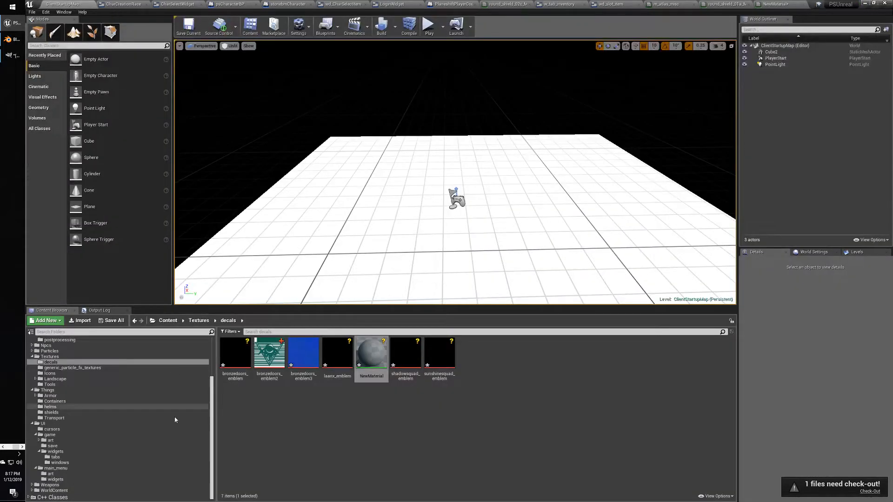
pyautogui.click(70, 412)
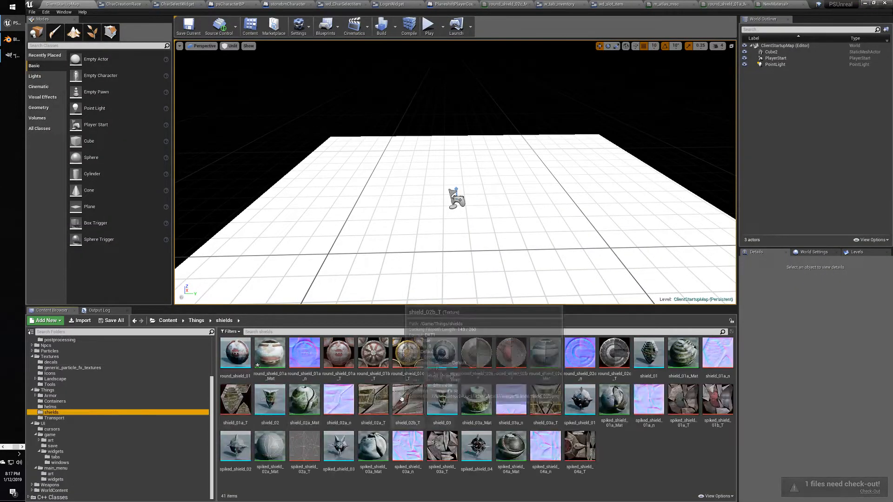
pyautogui.moveTo(270, 367); pyautogui.dragTo(453, 162)
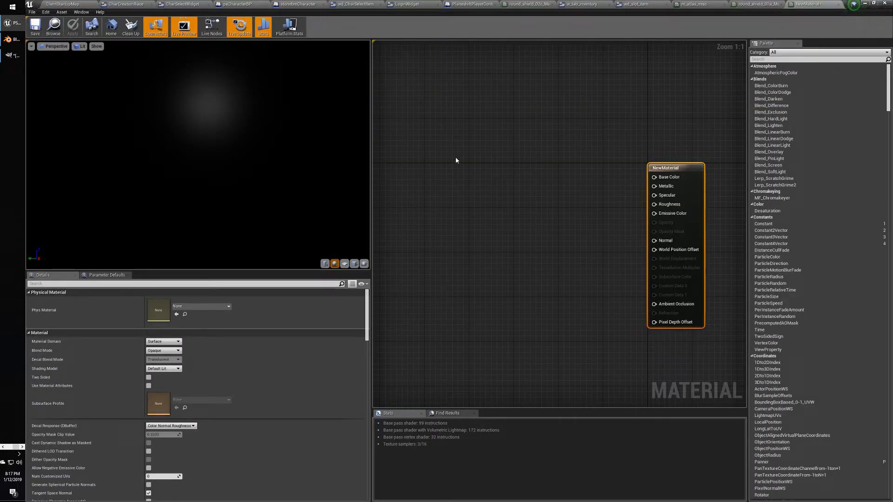
# Search 'layer' and place a MatLayerBlend_Standard node in the NewMaterial graph.
pyautogui.hotkey('alt', 'Tab')
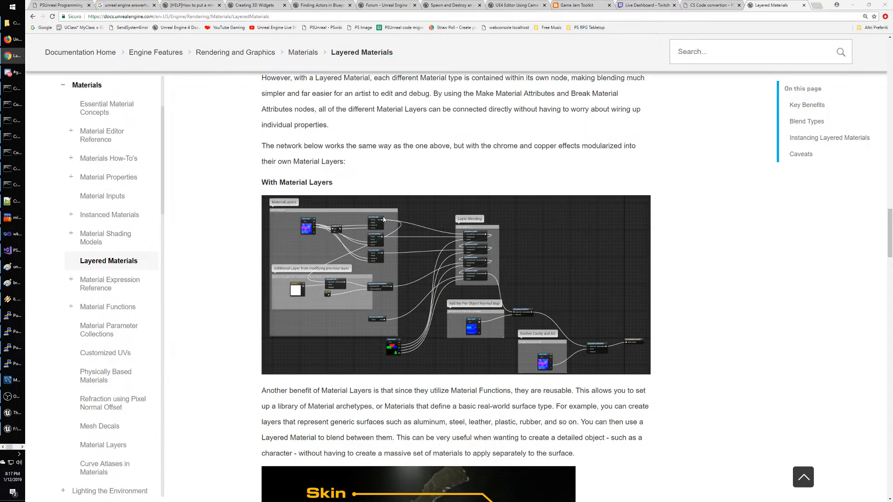
pyautogui.hotkey('alt', 'Tab')
pyautogui.rightClick(499, 150)
pyautogui.write('layer')
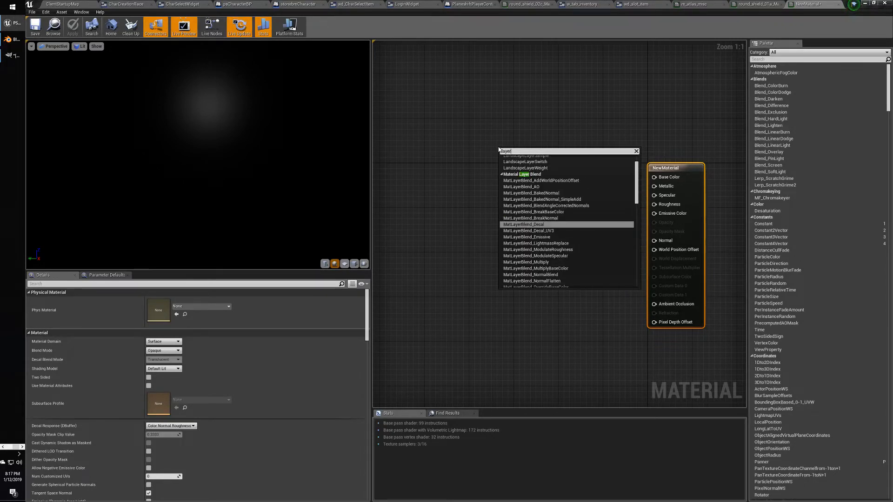
pyautogui.scroll(-2, 570, 260)
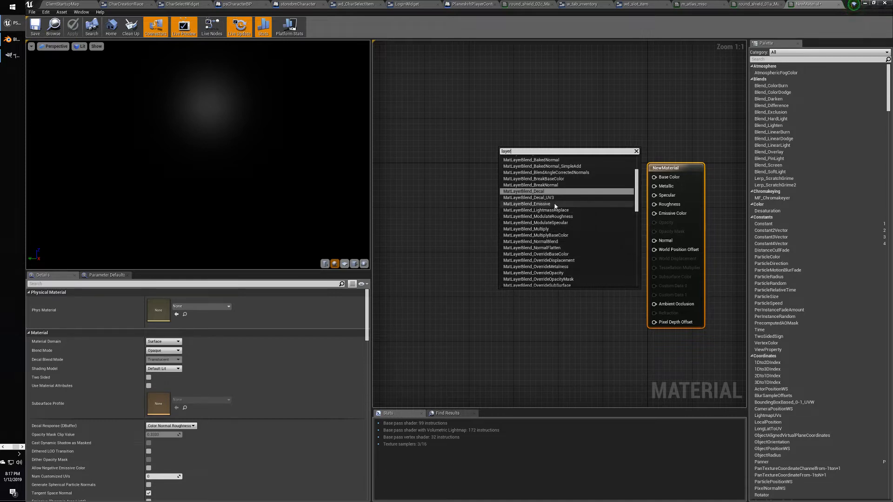
pyautogui.scroll(-2, 553, 209)
pyautogui.scroll(-3, 553, 212)
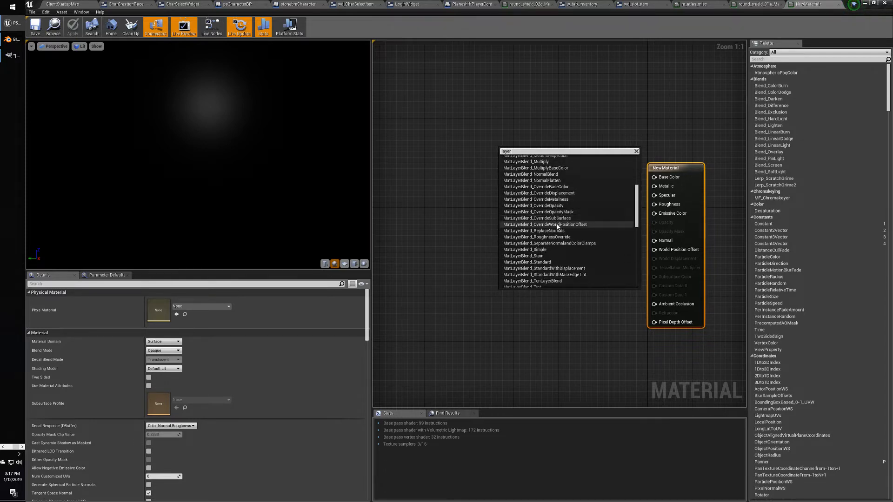
pyautogui.click(546, 262)
pyautogui.moveTo(531, 154); pyautogui.dragTo(552, 137)
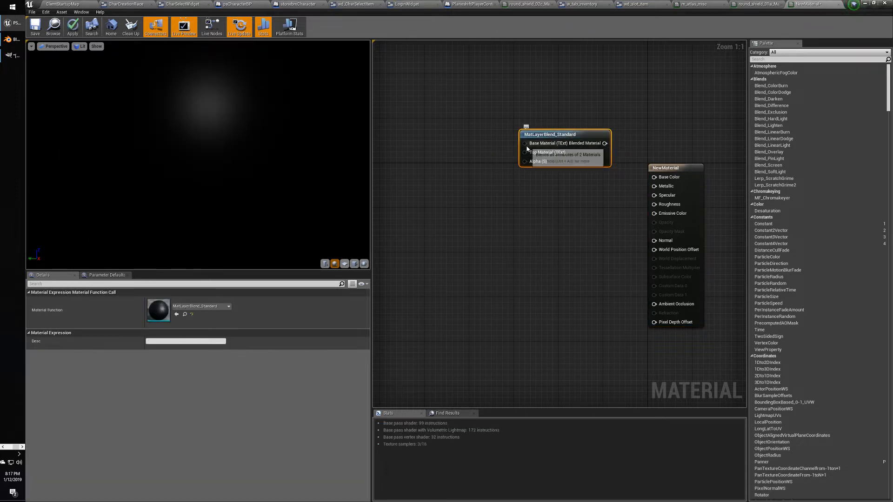
# Drag from Base Material and browse the Texturing, Misc and Material Attributes categories, adding nothing.
pyautogui.moveTo(553, 145); pyautogui.dragTo(460, 162)
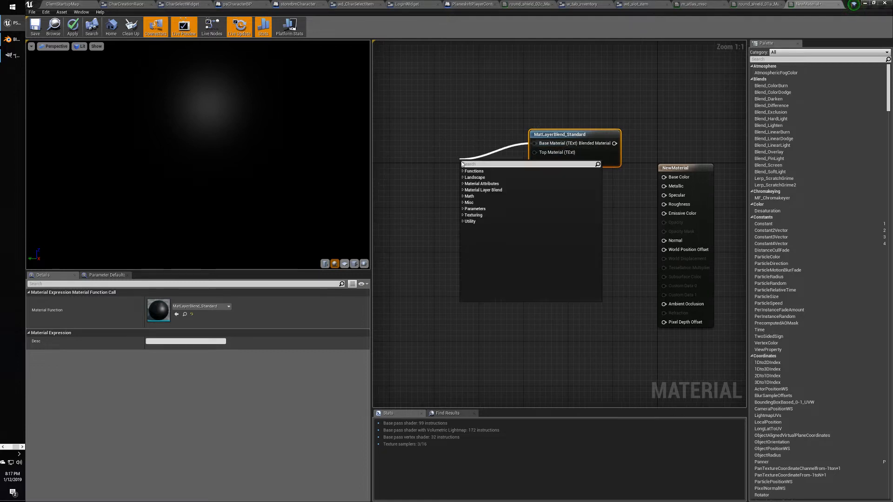
pyautogui.click(463, 215)
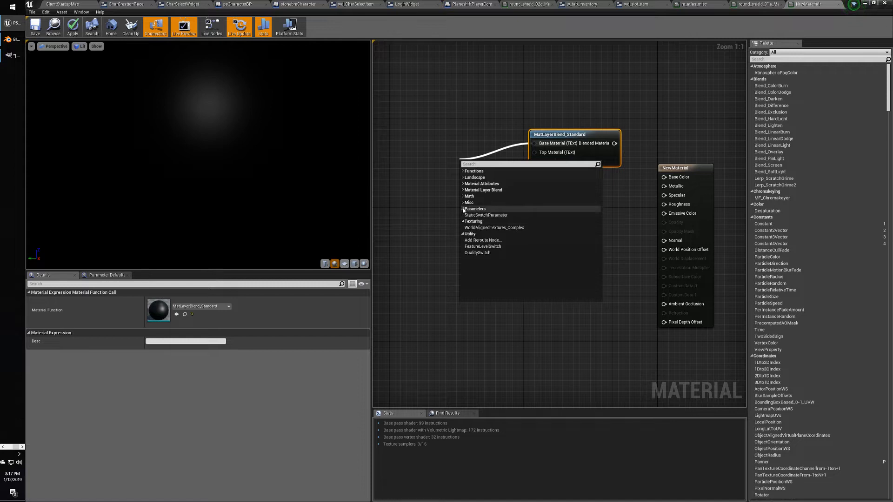
pyautogui.click(461, 202)
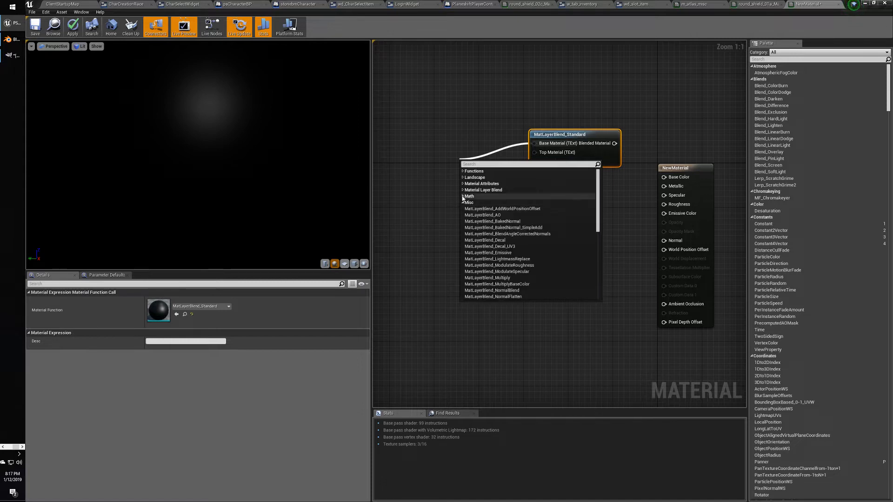
pyautogui.click(462, 184)
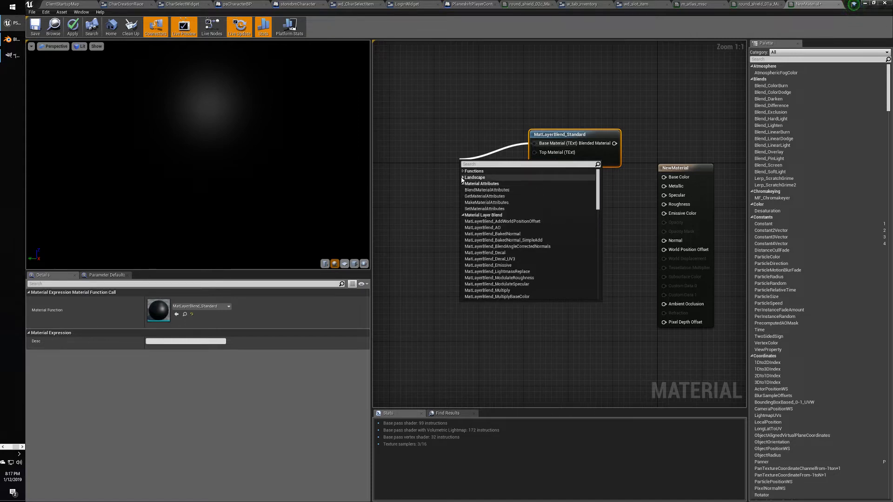
pyautogui.click(484, 130)
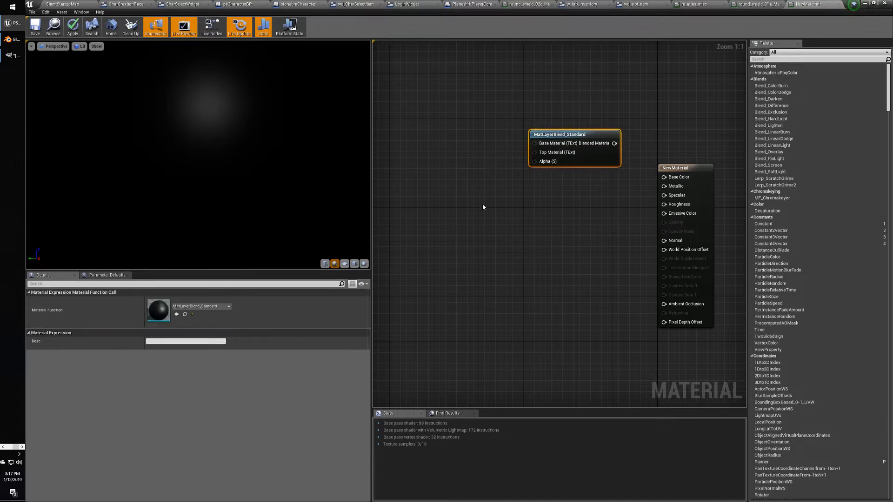
# Return to the Layered Materials documentation around its helpful tips and Caveats section.
pyautogui.hotkey('alt', 'Tab')
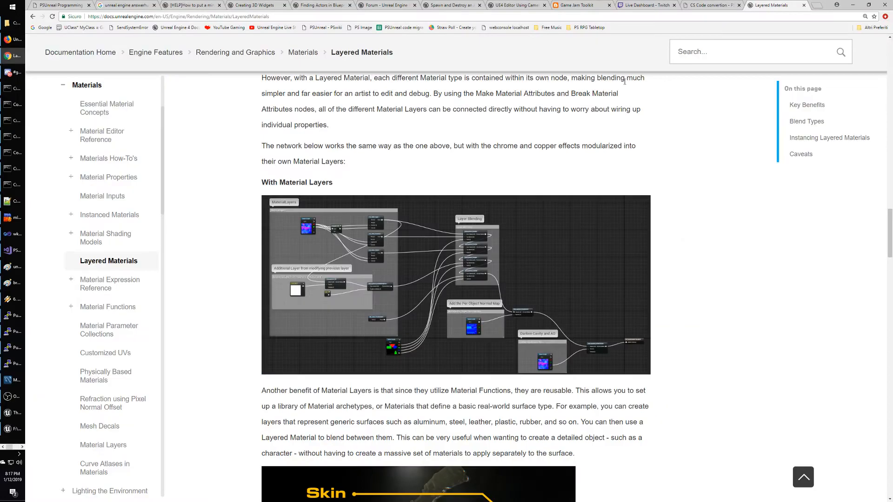
pyautogui.scroll(-20, 479, 154)
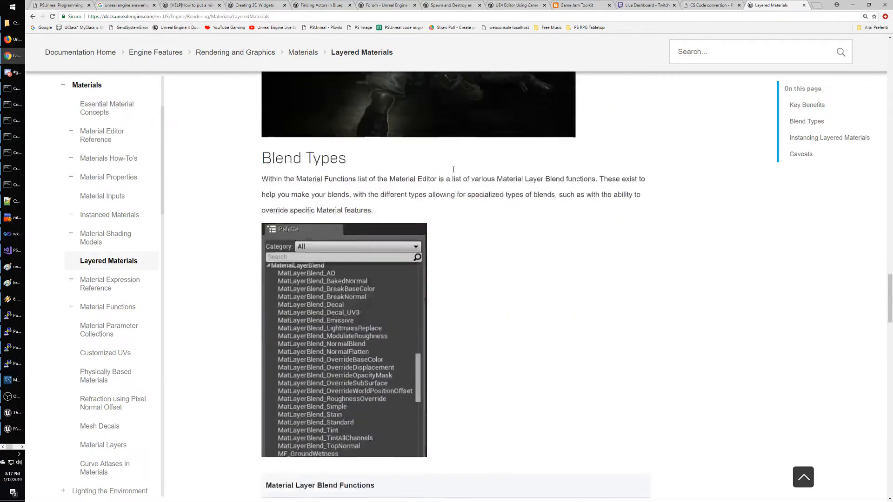
pyautogui.scroll(-20, 450, 170)
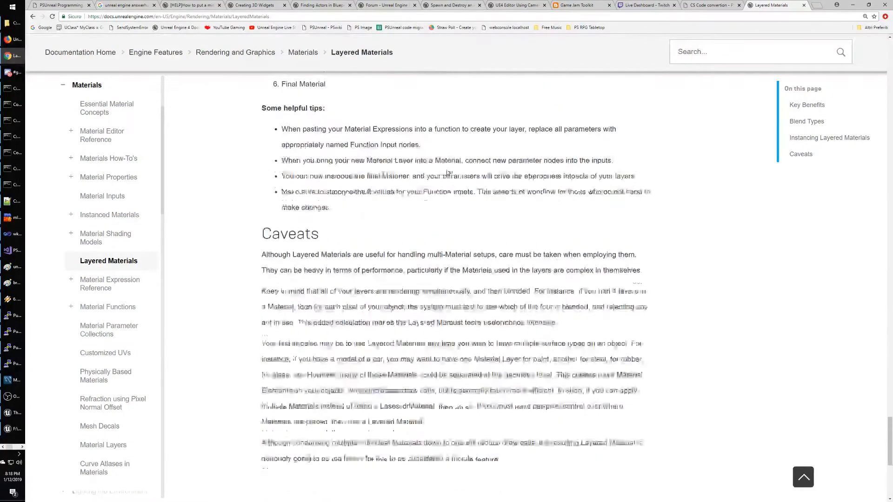
pyautogui.scroll(4, 446, 173)
pyautogui.scroll(4, 446, 173)
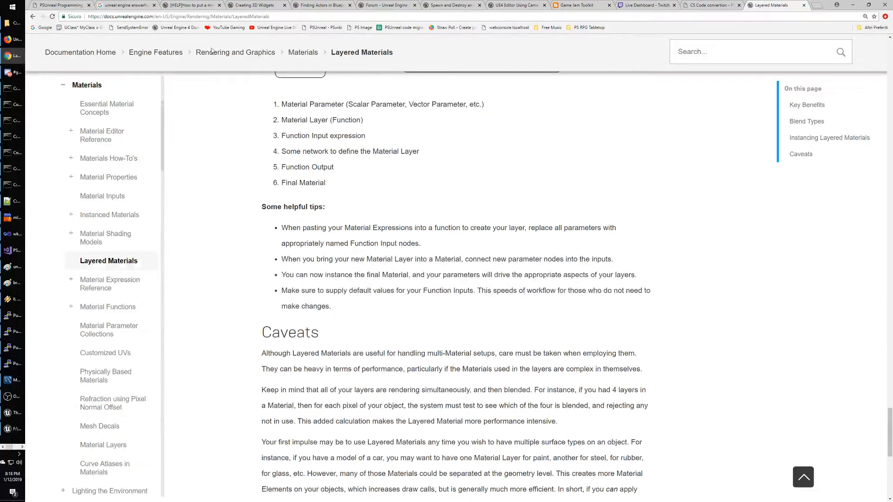
# Search Google for 'matlayerblend_standard', checking the node name in the editor while typing.
pyautogui.click(43, 28)
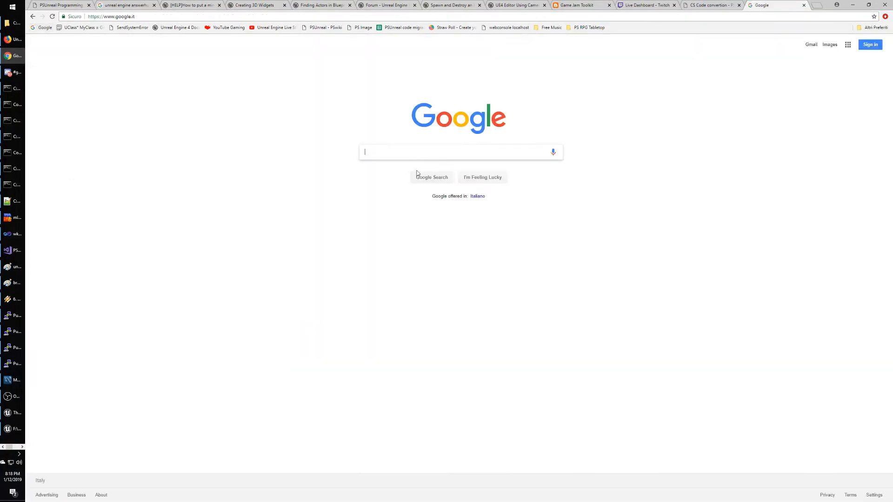
pyautogui.write('matB')
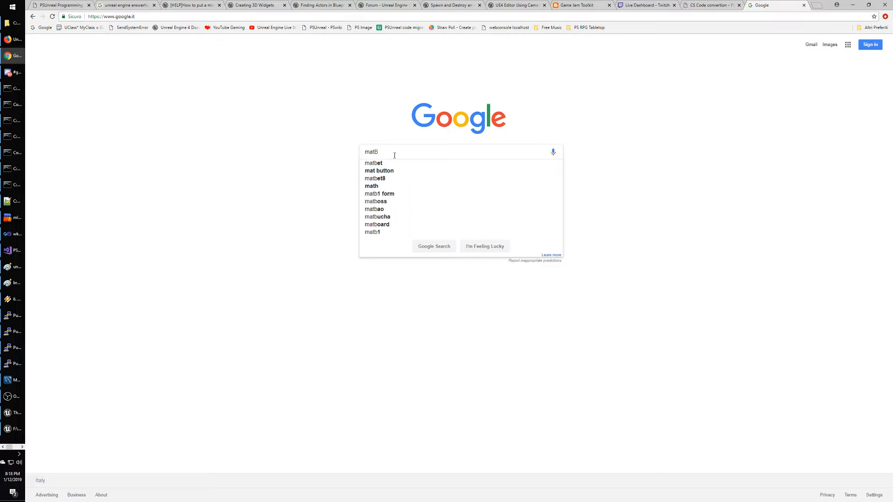
pyautogui.hotkey('alt', 'Tab')
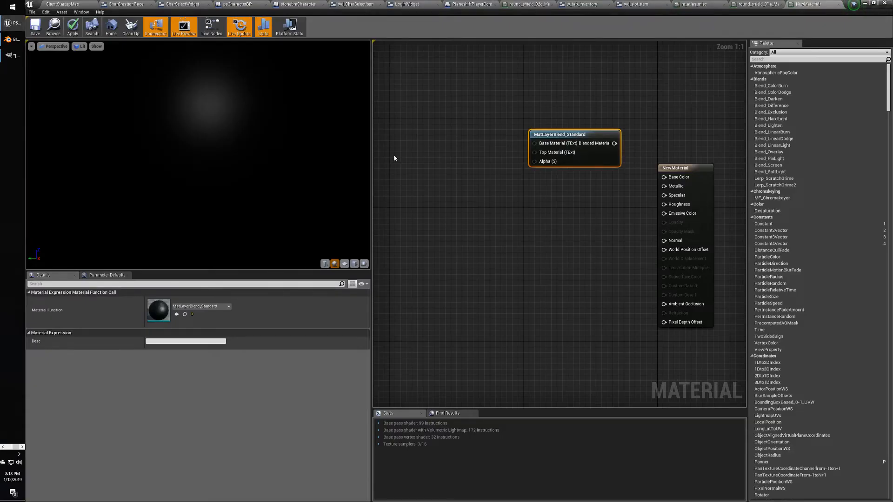
pyautogui.hotkey('alt', 'Tab')
pyautogui.press('BackSpace')
pyautogui.write('la')
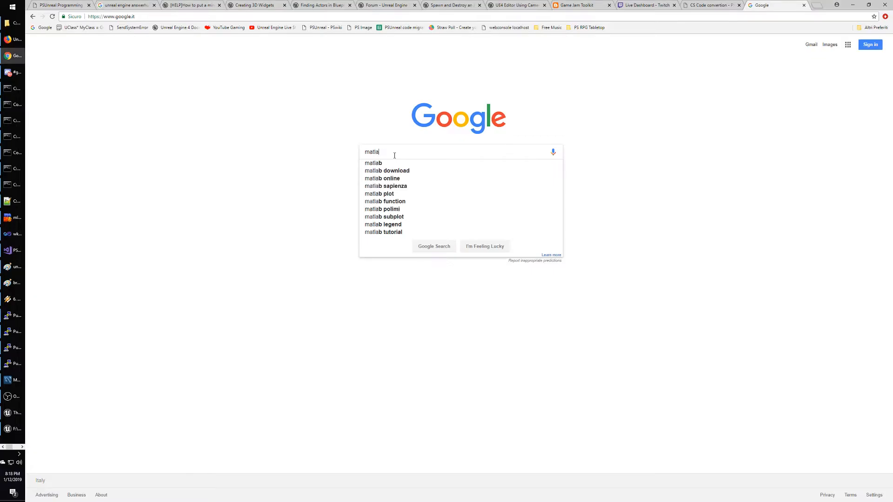
pyautogui.write('yerblend')
pyautogui.hotkey('alt', 'Tab')
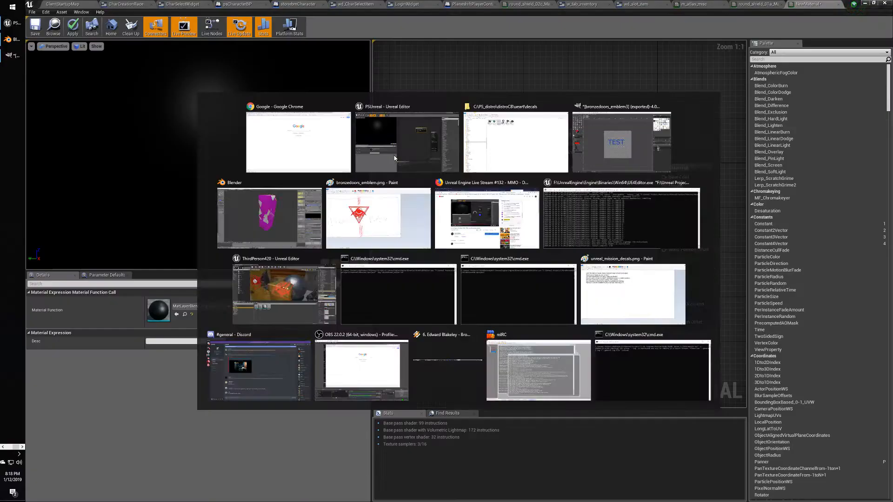
pyautogui.hotkey('alt', 'Tab')
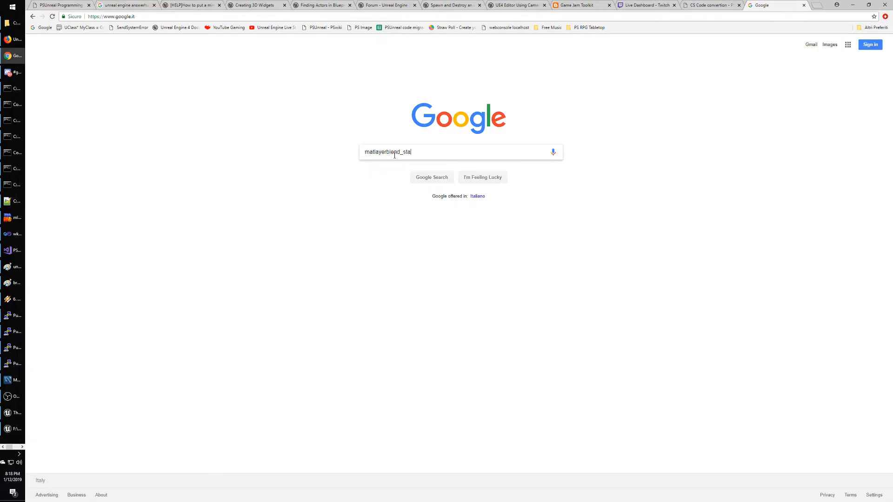
pyautogui.write('d_standard')
pyautogui.press('Return')
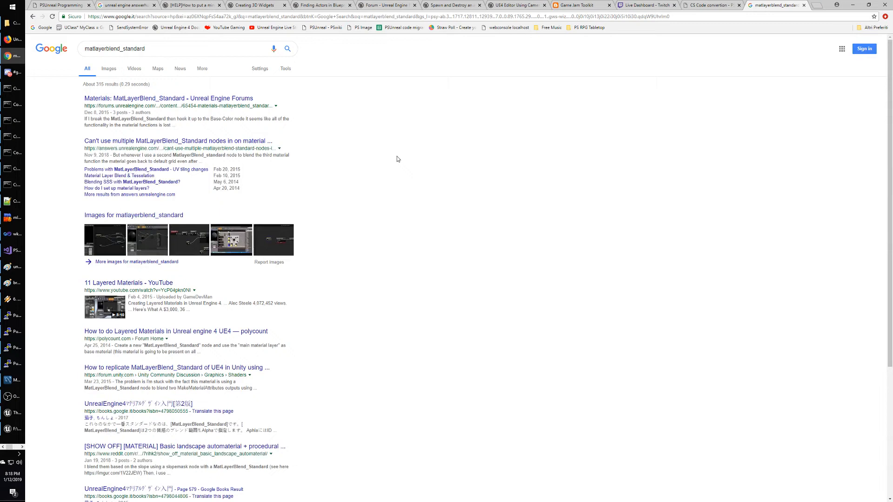
pyautogui.click(149, 142)
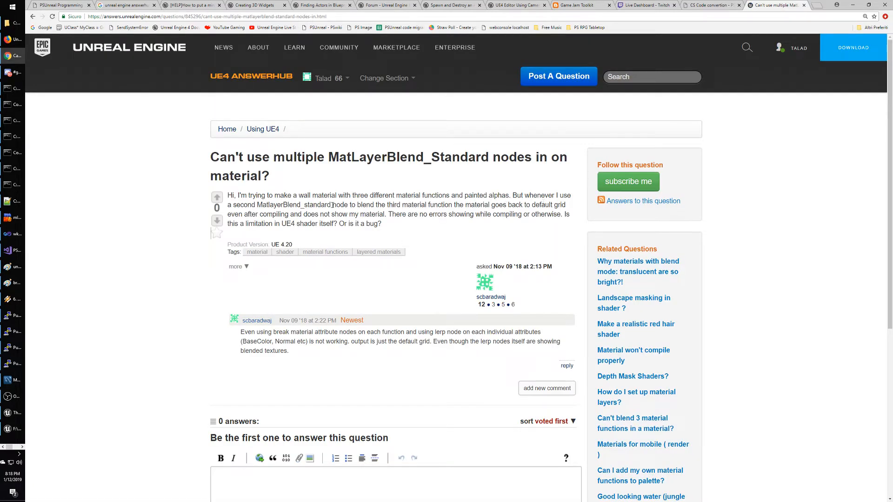
pyautogui.moveTo(441, 225); pyautogui.dragTo(455, 222)
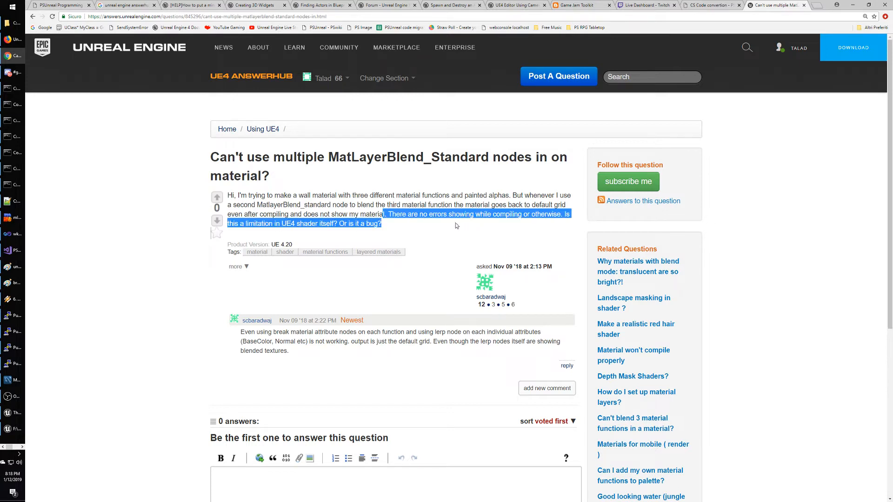
pyautogui.click(425, 231)
pyautogui.scroll(-1, 424, 231)
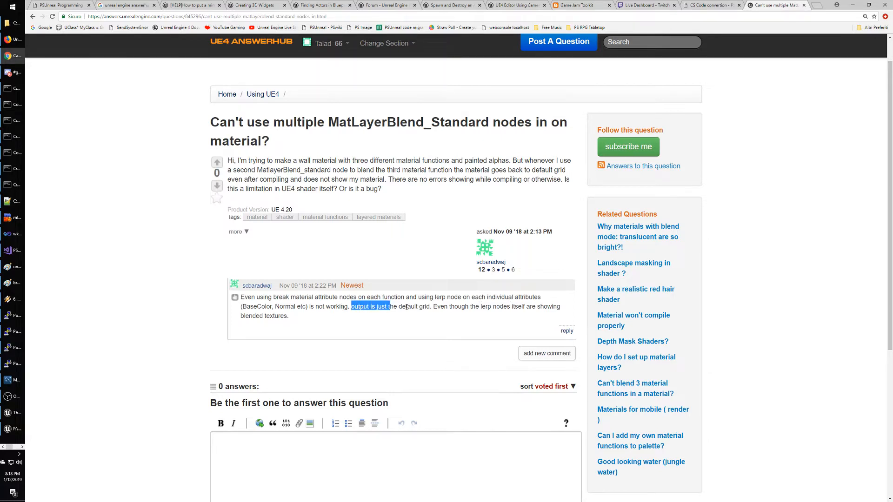
pyautogui.moveTo(406, 307); pyautogui.dragTo(452, 325)
pyautogui.scroll(-3, 150, 309)
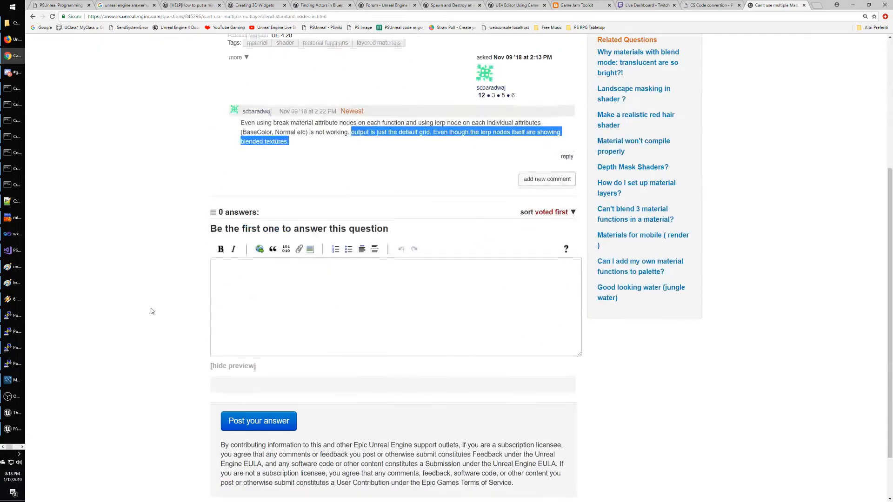
pyautogui.scroll(4, 151, 311)
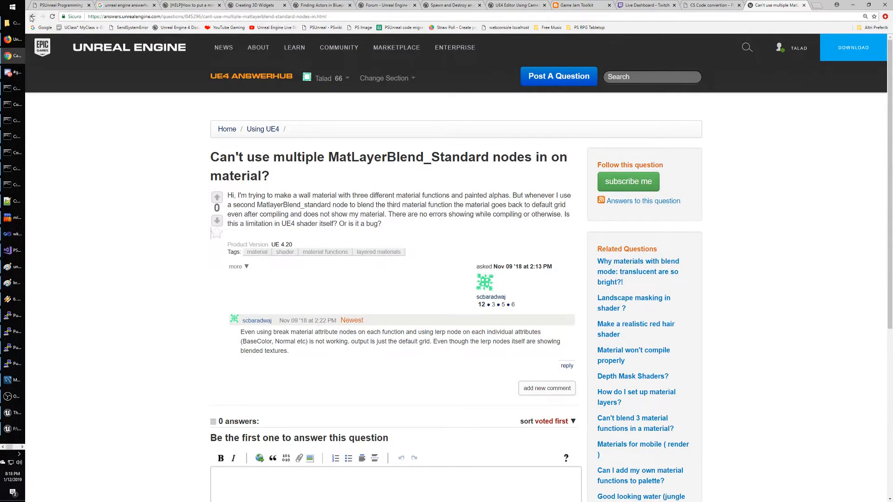
pyautogui.click(33, 16)
pyautogui.click(33, 17)
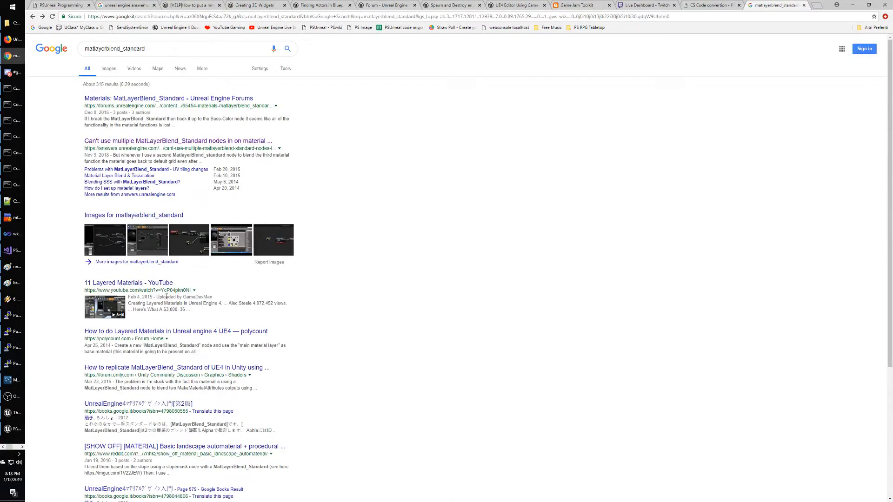
# Open '11 Layered Materials', close the ad, skip ahead to about 1:07, and go full screen.
pyautogui.click(130, 285)
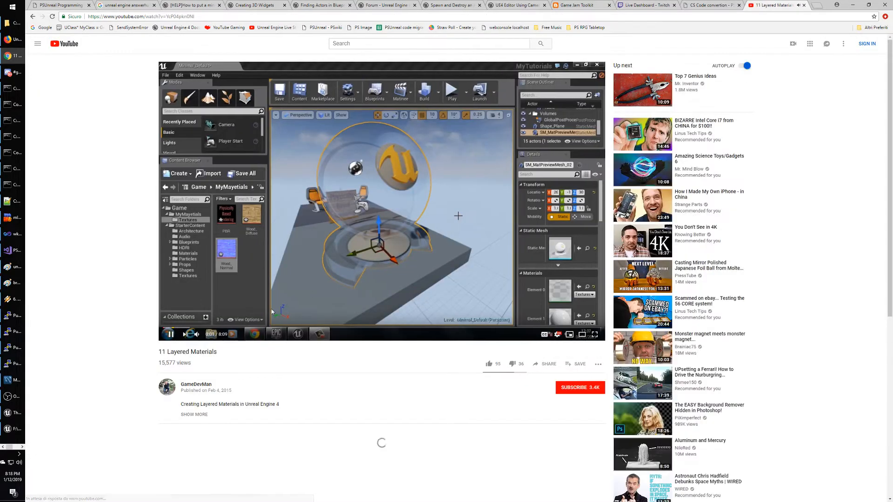
pyautogui.click(187, 329)
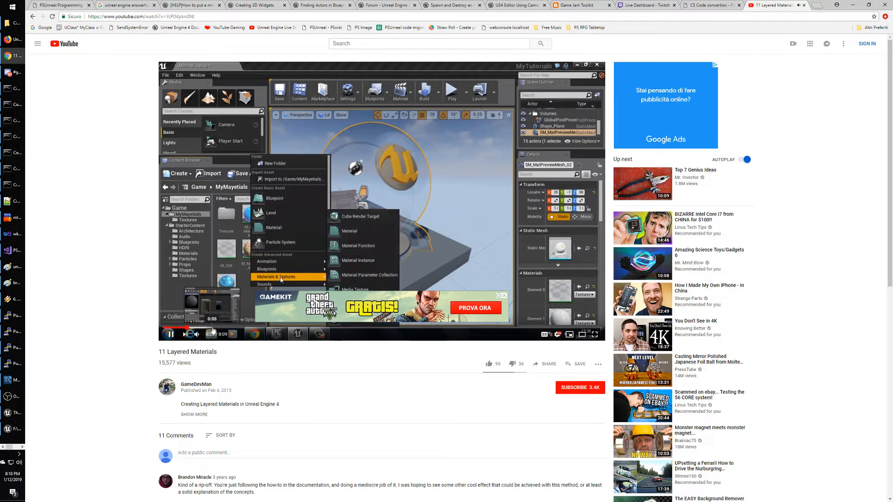
pyautogui.click(199, 329)
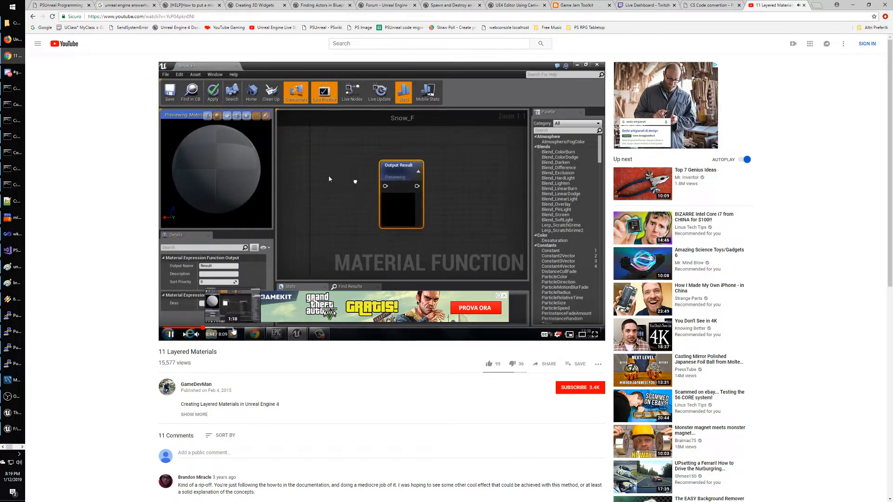
pyautogui.click(504, 296)
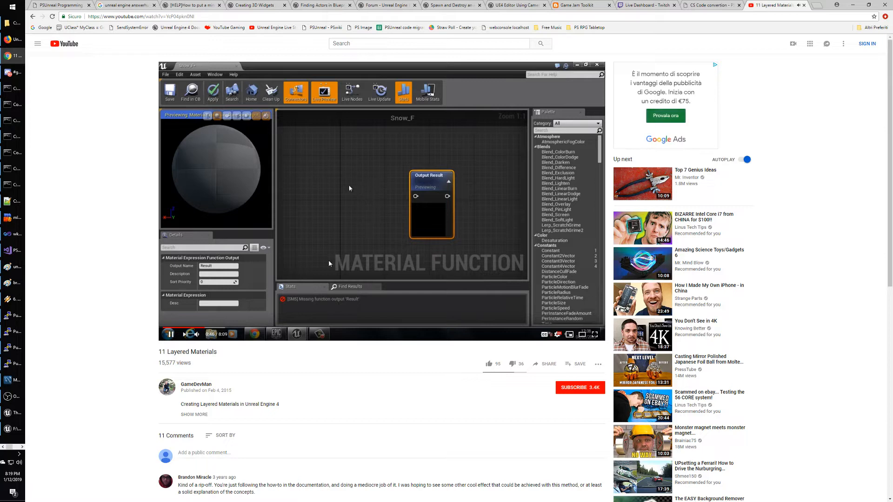
pyautogui.click(216, 330)
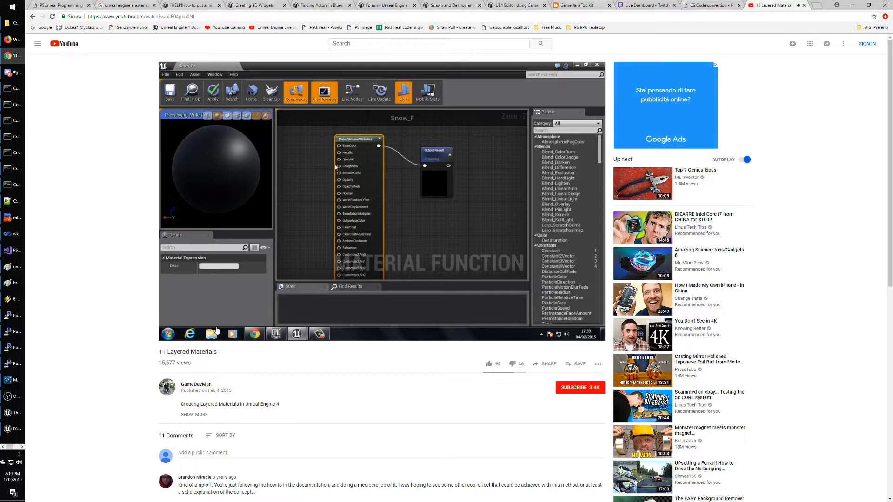
pyautogui.doubleClick(388, 181)
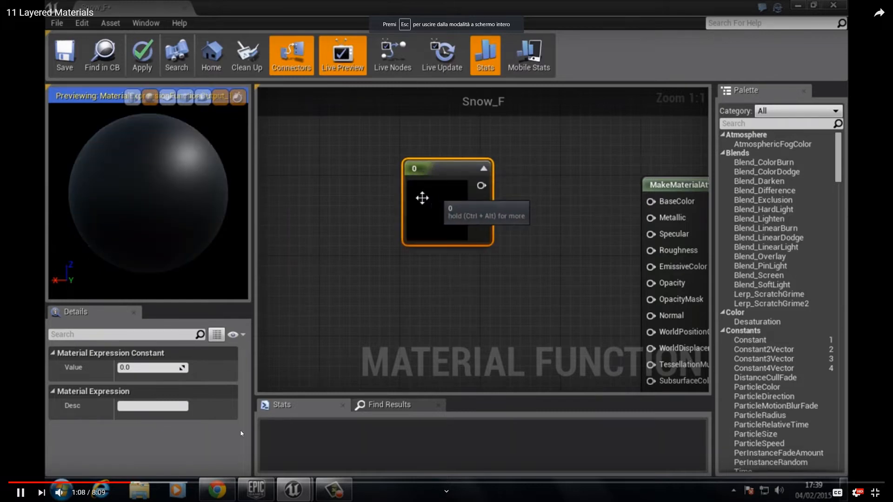
# Skip the tutorial forward from 1:07 past Snow_F and Chrome_F to about 3:58.
pyautogui.click(163, 484)
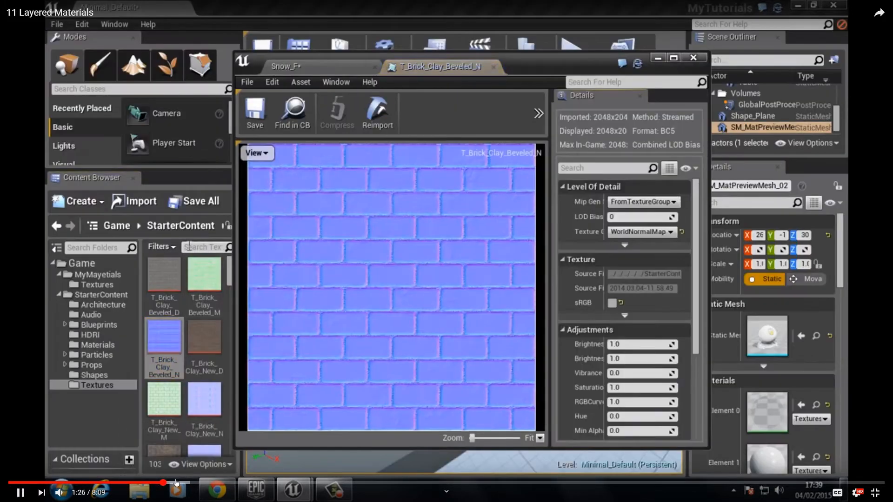
pyautogui.click(204, 483)
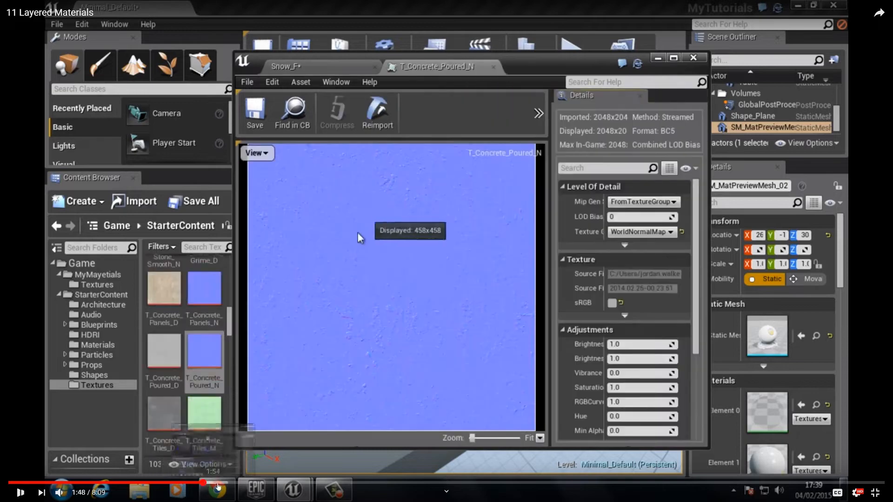
pyautogui.click(235, 483)
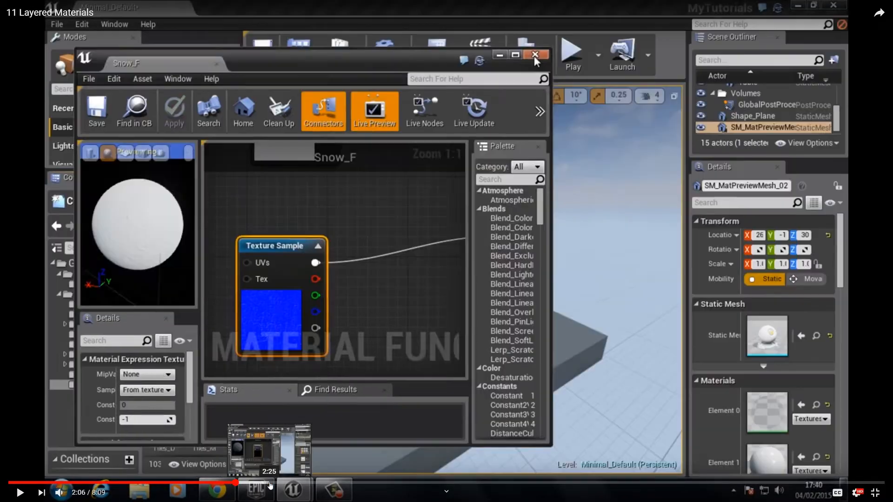
pyautogui.click(279, 483)
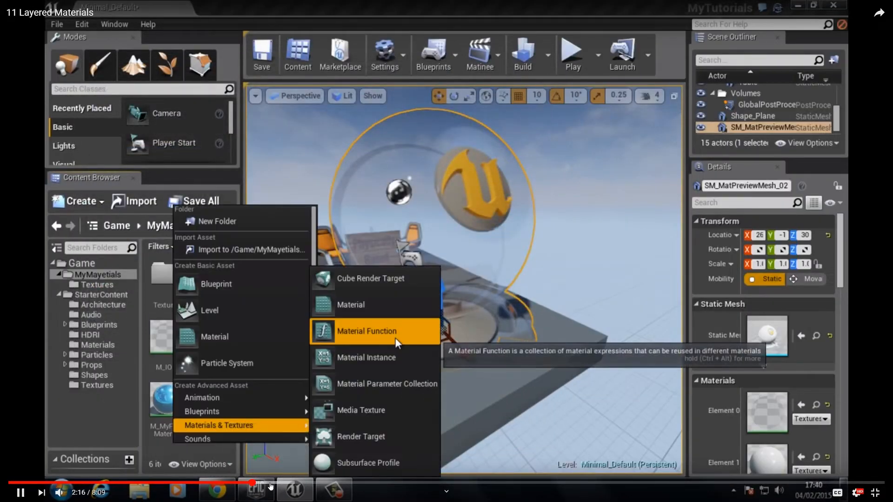
pyautogui.click(303, 483)
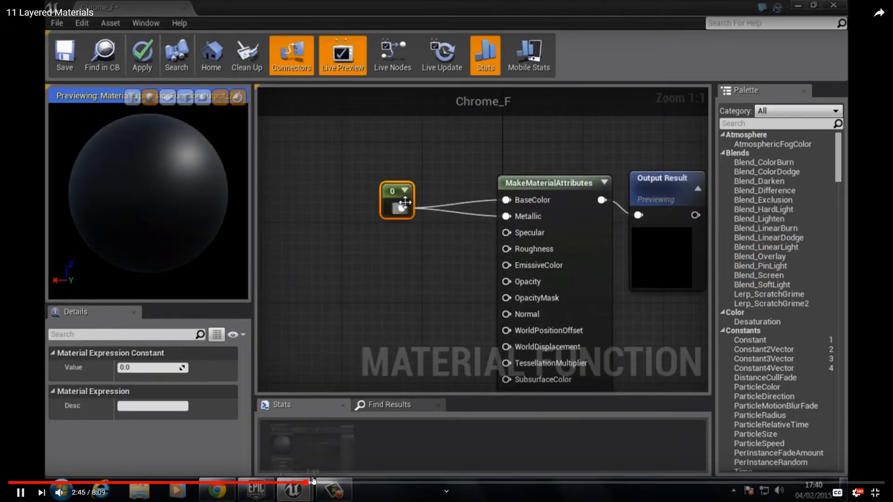
pyautogui.click(331, 483)
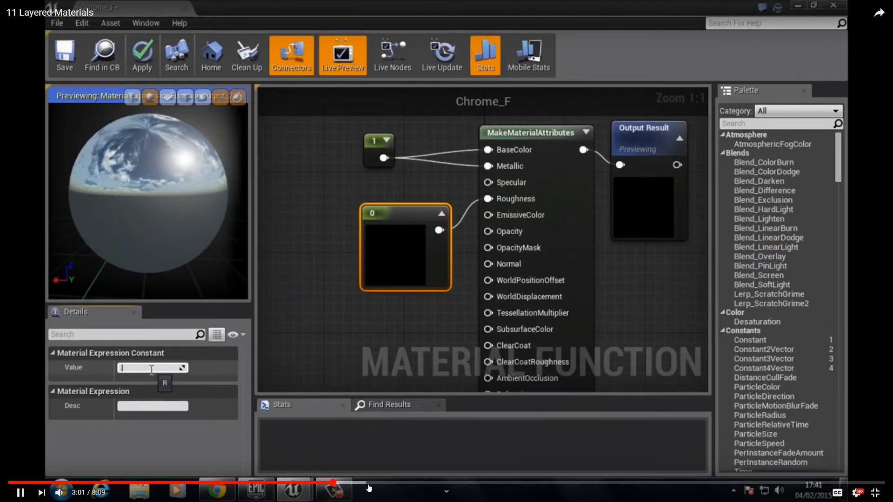
pyautogui.click(405, 484)
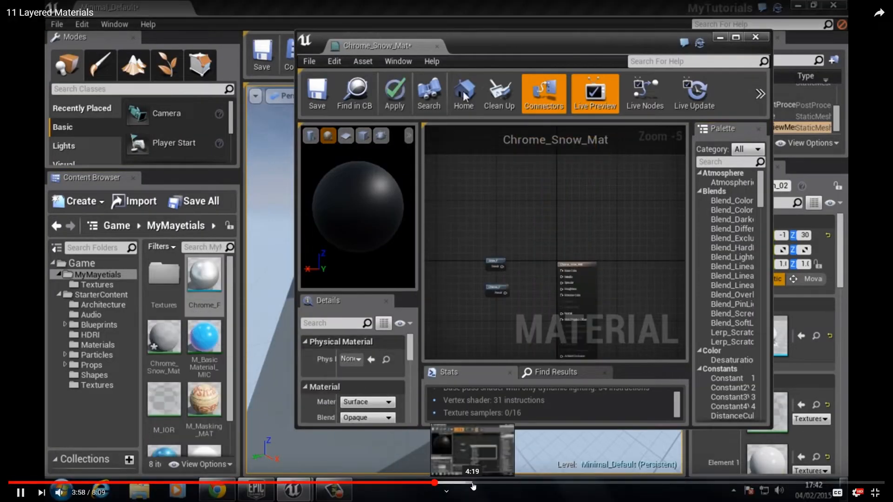
# Skim ahead through the MatLayerBlend_Simple and World_Aligned_Blend setup toward the video's end.
pyautogui.click(473, 483)
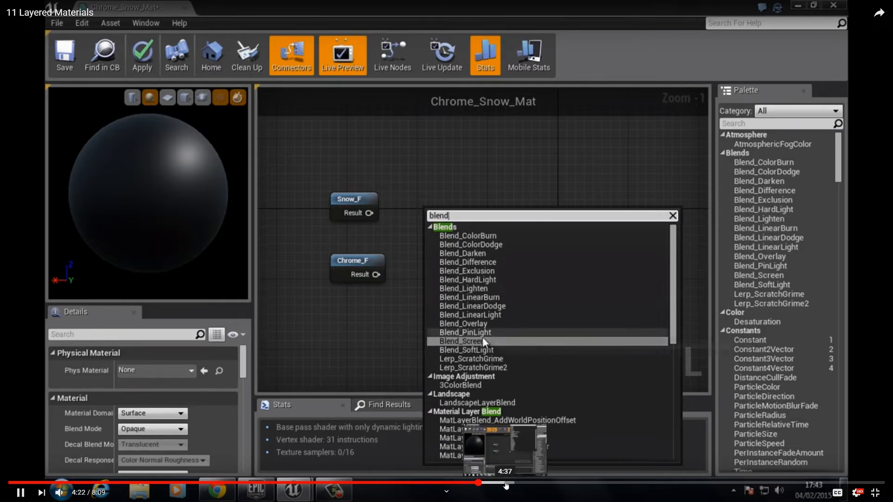
pyautogui.click(506, 484)
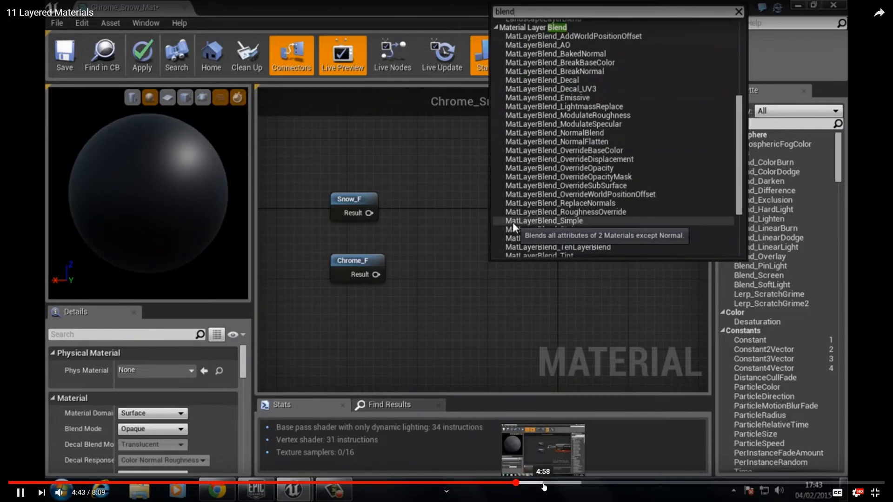
pyautogui.click(544, 486)
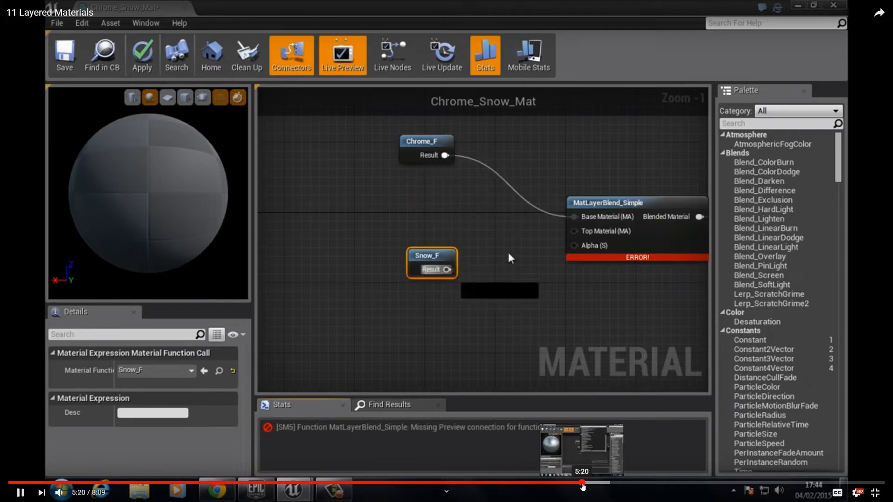
pyautogui.click(583, 484)
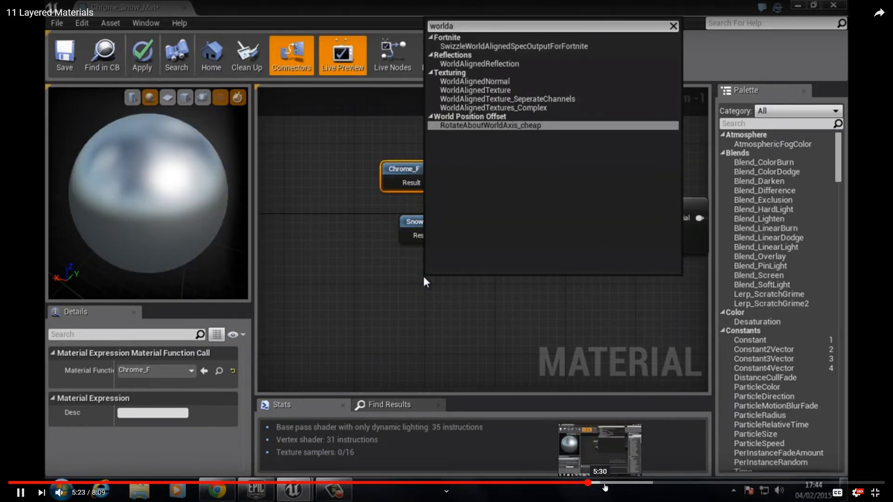
pyautogui.click(615, 484)
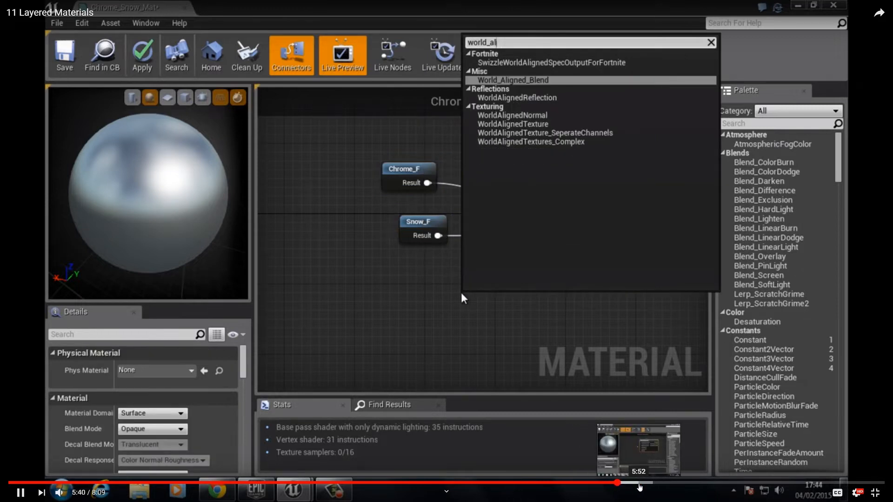
pyautogui.click(640, 485)
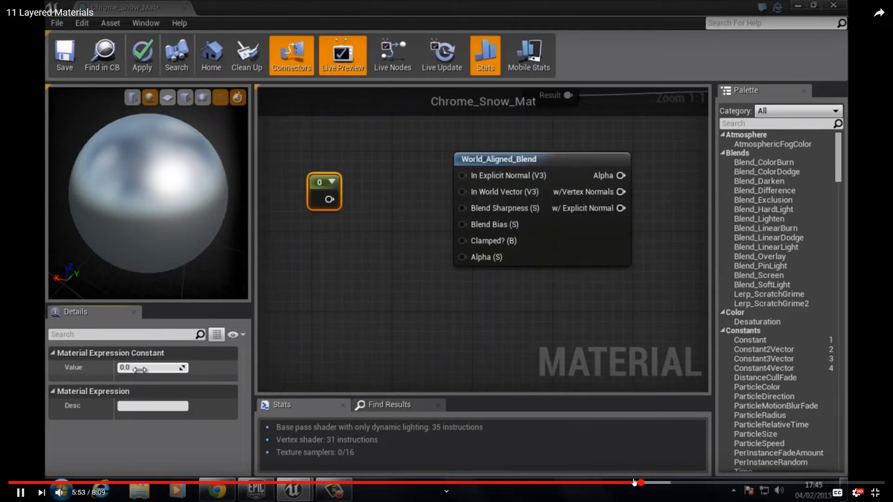
pyautogui.click(664, 483)
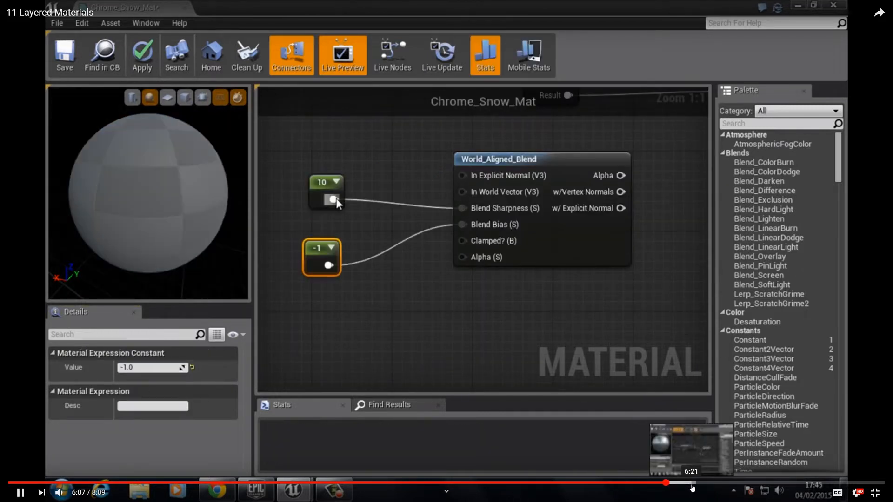
pyautogui.click(723, 484)
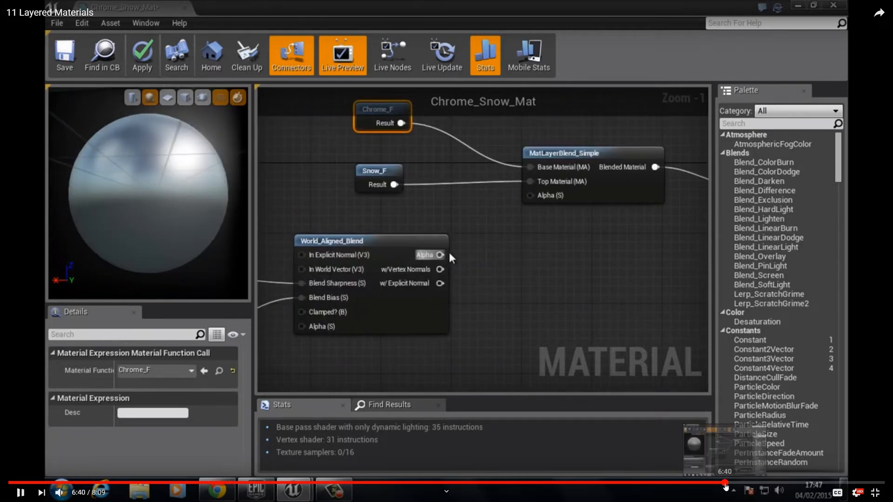
pyautogui.click(765, 484)
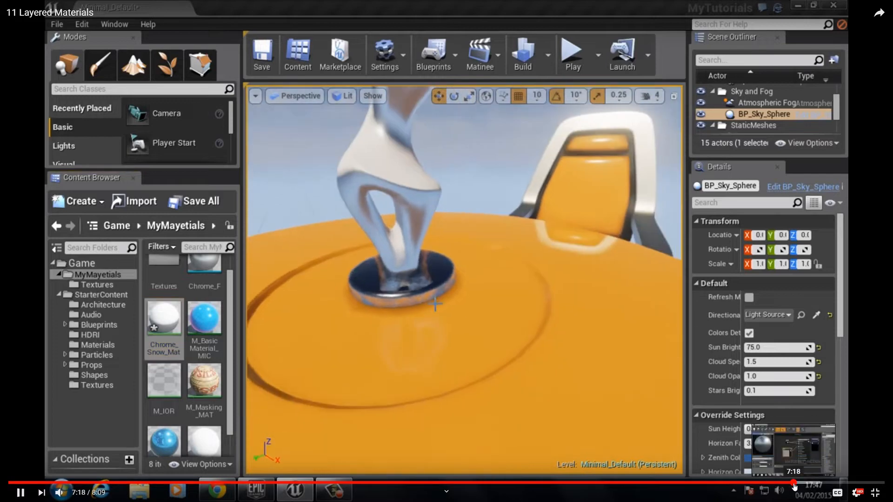
pyautogui.click(827, 483)
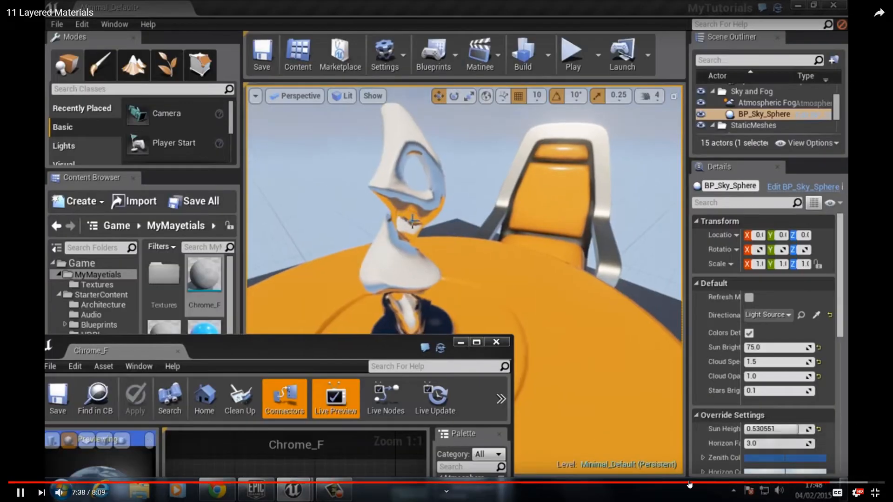
# Rewind through the Chrome_Snow_Mat footage to about 2:03, where Snow_F is being saved.
pyautogui.click(435, 482)
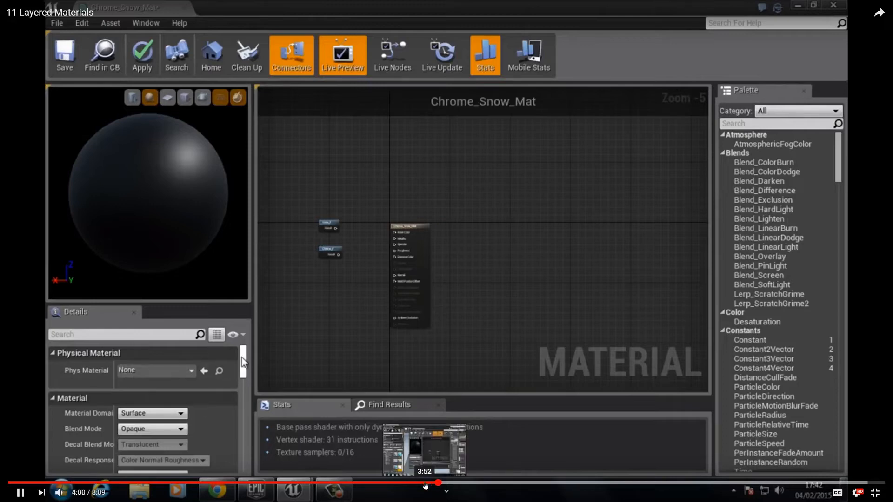
pyautogui.click(409, 483)
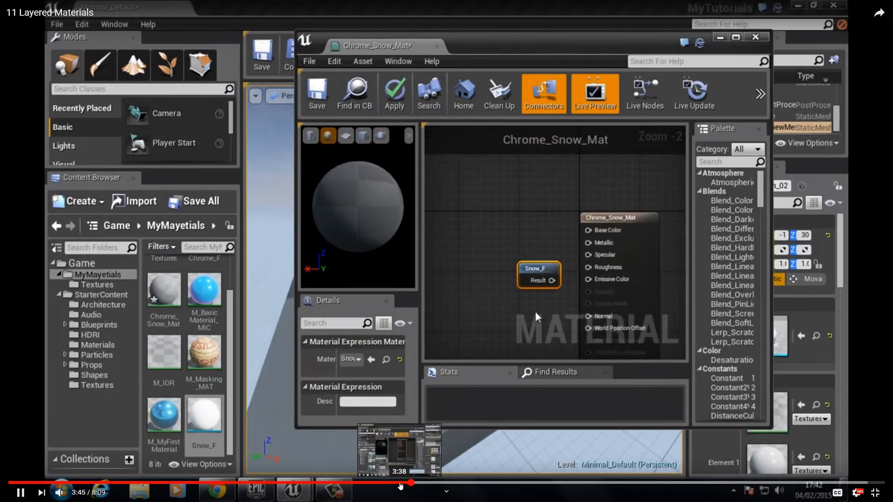
pyautogui.click(399, 483)
pyautogui.click(383, 483)
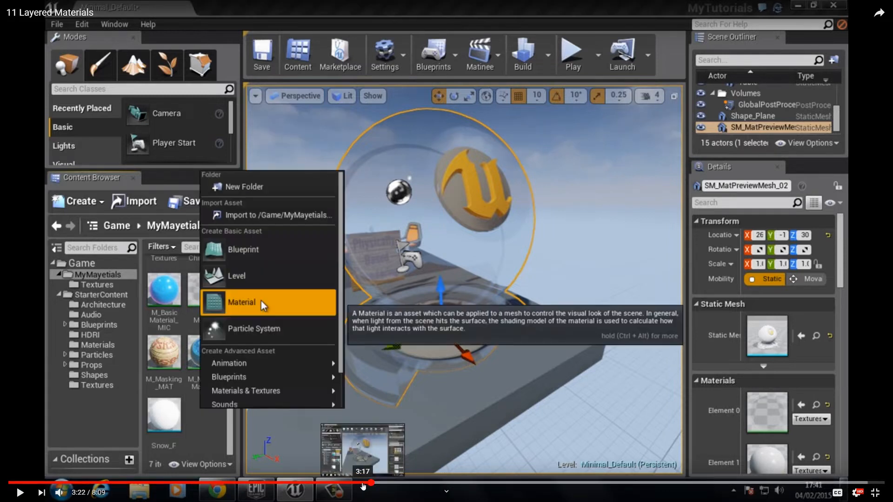
pyautogui.click(355, 484)
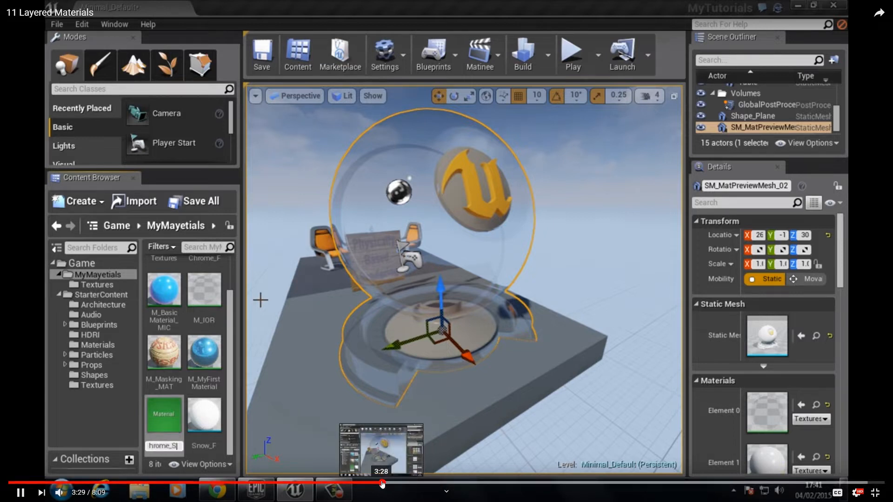
pyautogui.click(373, 484)
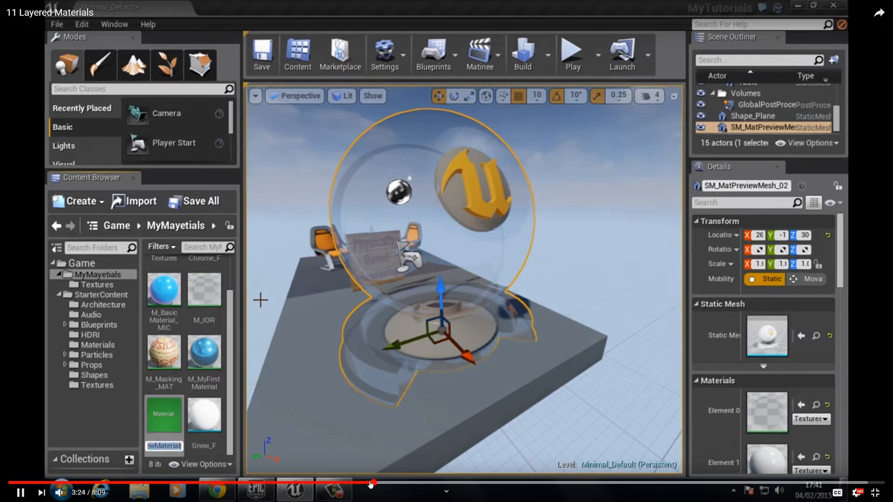
pyautogui.click(363, 484)
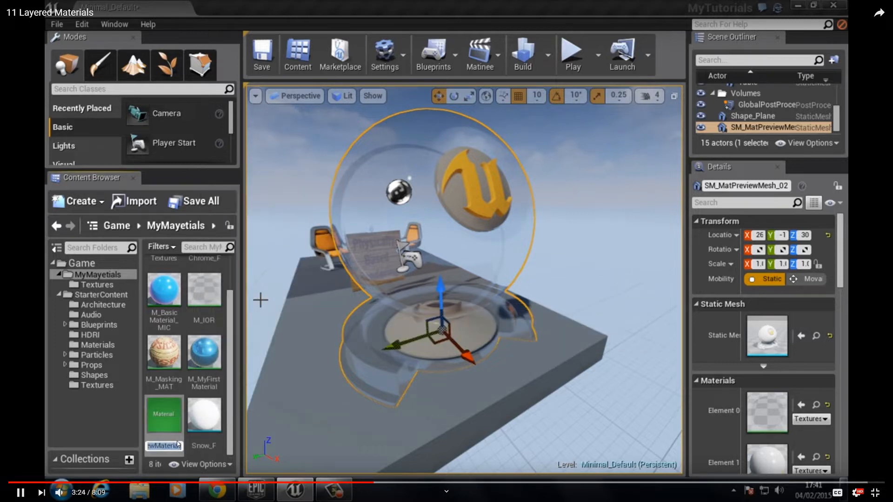
pyautogui.click(383, 483)
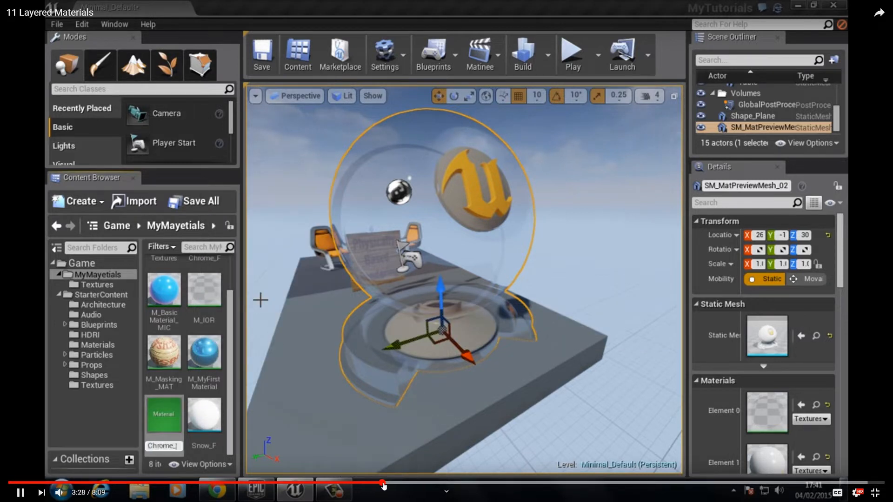
pyautogui.click(395, 484)
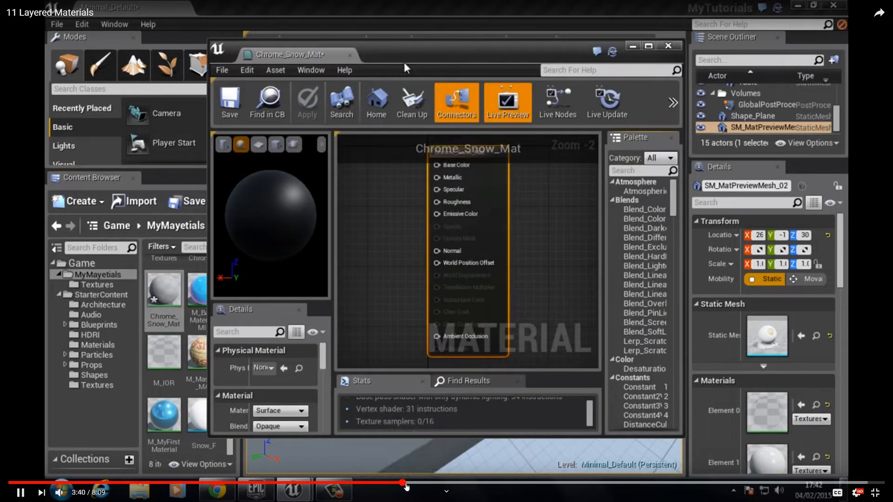
pyautogui.click(408, 484)
pyautogui.click(414, 484)
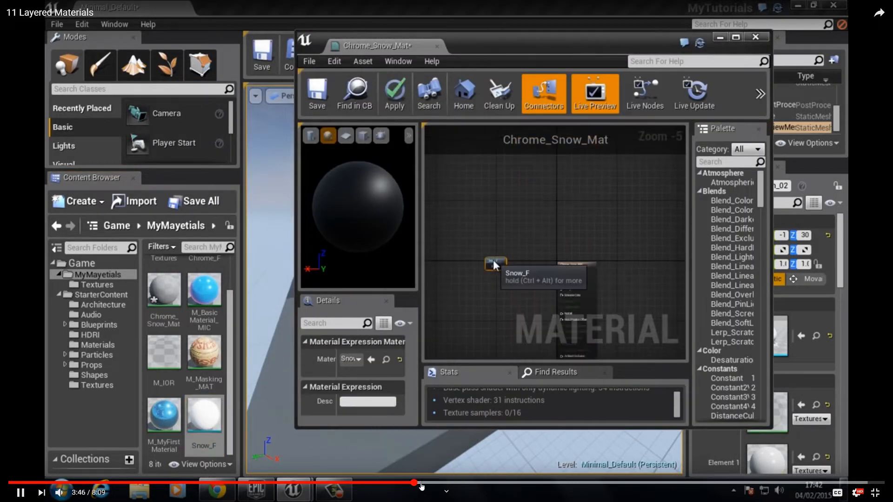
pyautogui.click(432, 484)
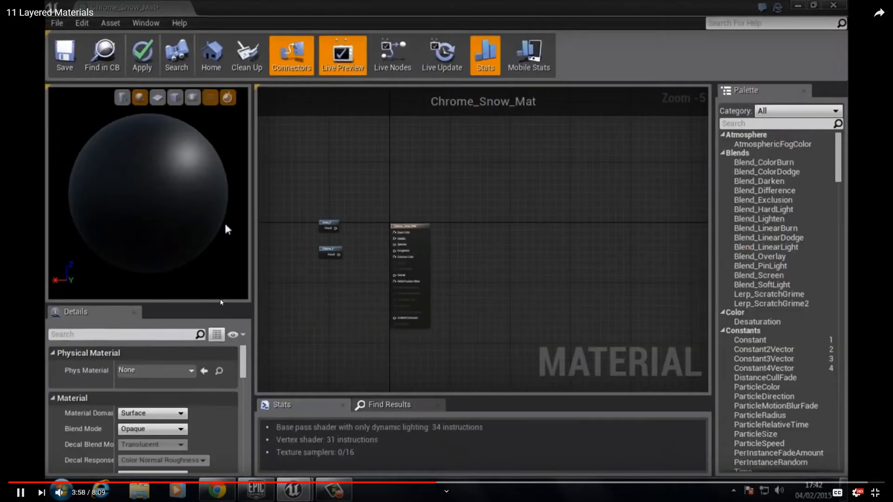
pyautogui.click(228, 483)
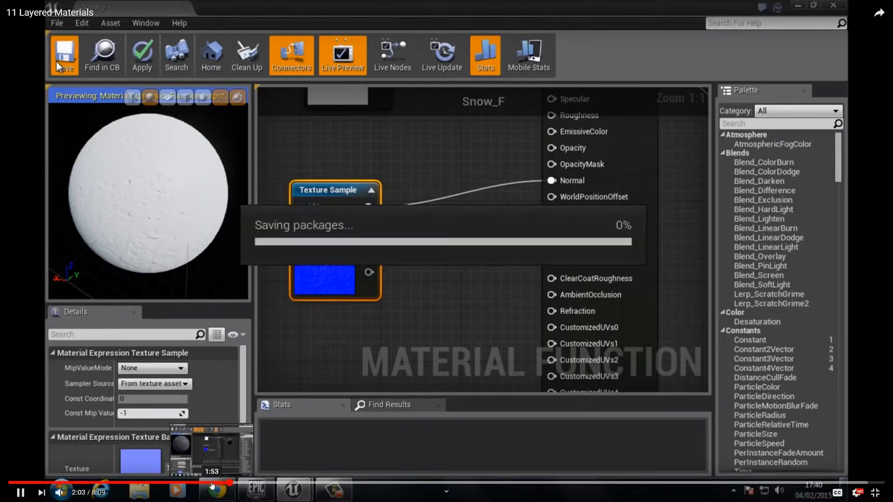
# Scrub the Layered Materials tutorial back to about 0:39, where the Snow_F function is created.
pyautogui.click(209, 484)
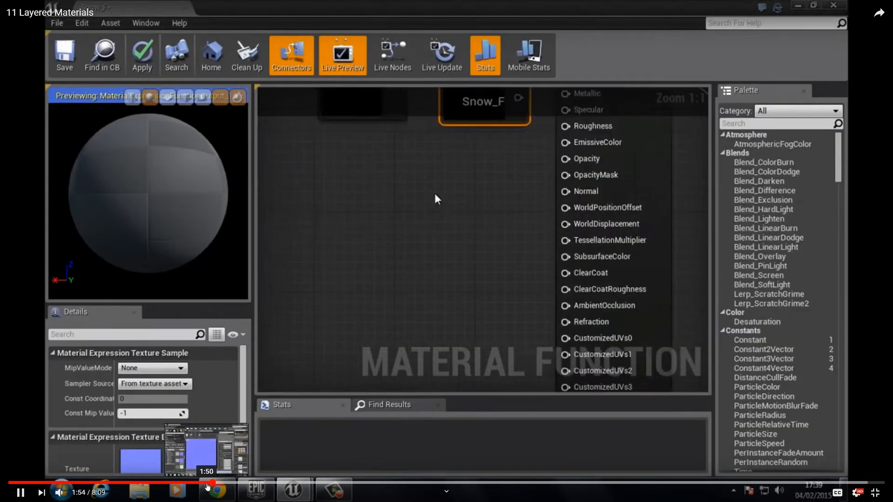
pyautogui.click(199, 483)
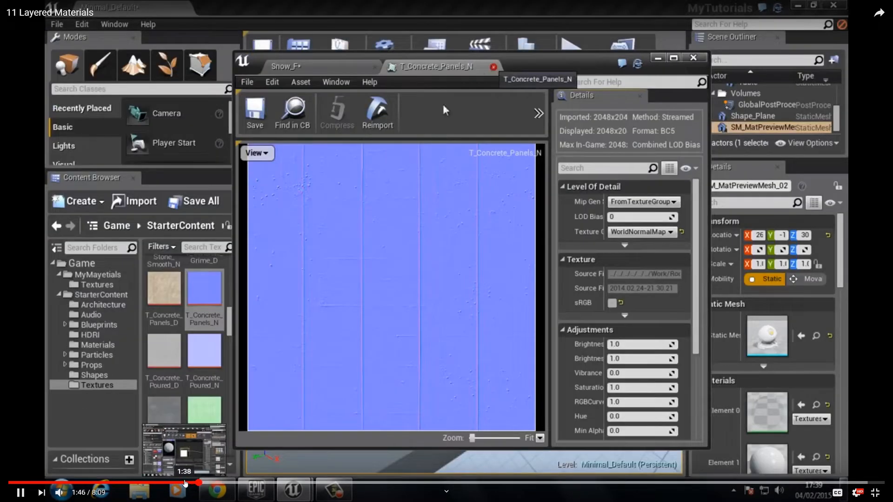
pyautogui.click(176, 483)
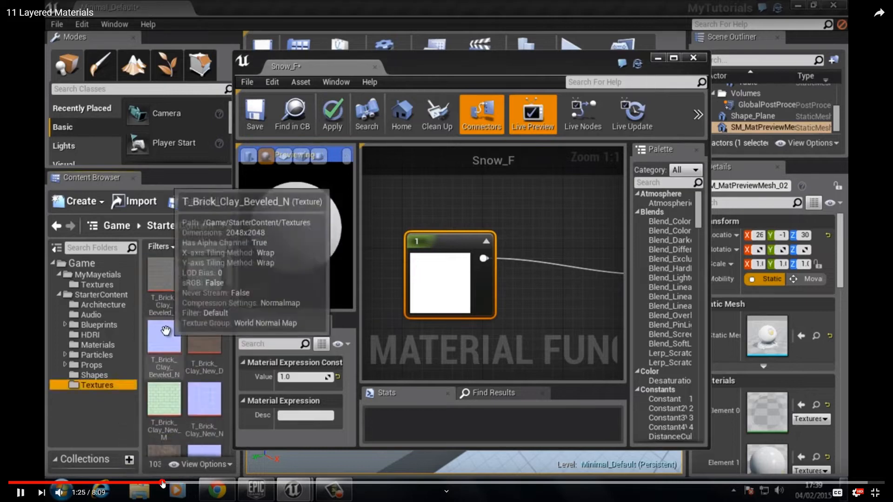
pyautogui.click(163, 484)
pyautogui.click(148, 484)
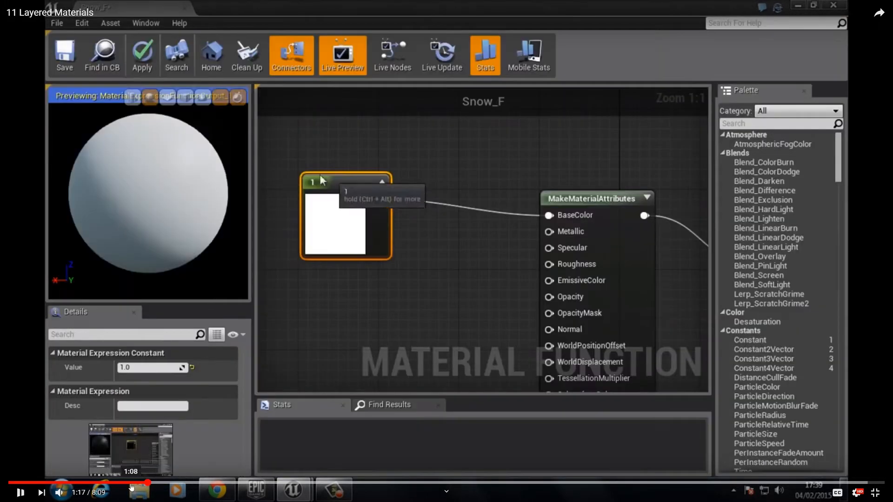
pyautogui.click(136, 484)
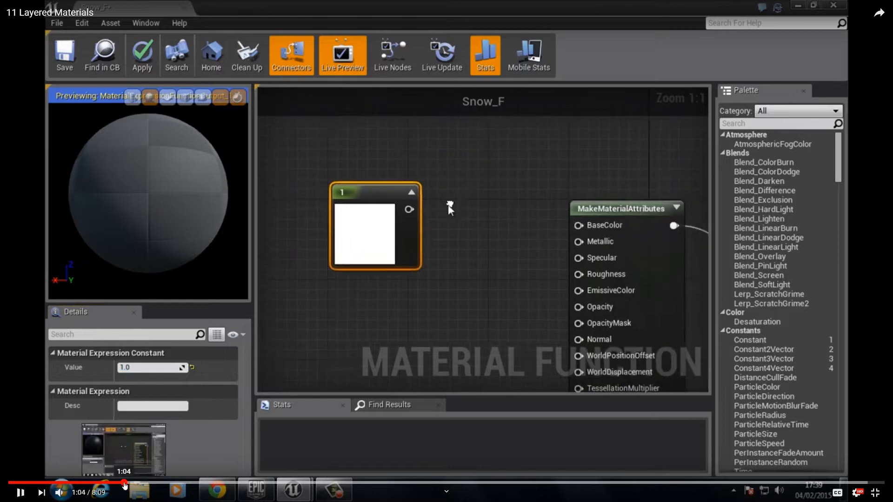
pyautogui.click(124, 484)
pyautogui.click(113, 484)
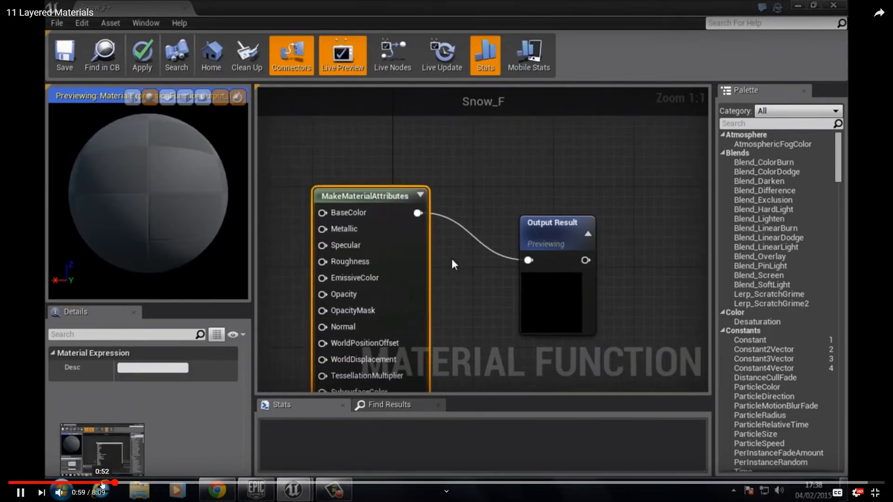
pyautogui.click(101, 483)
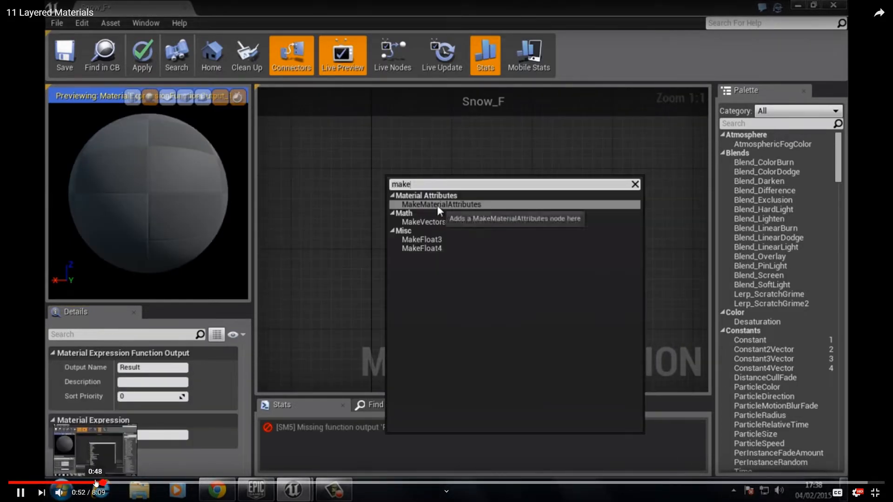
pyautogui.click(95, 484)
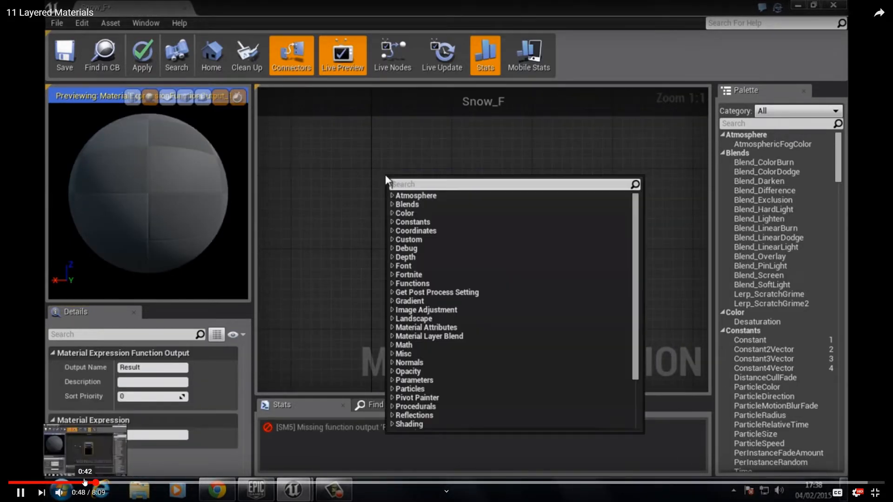
pyautogui.click(76, 484)
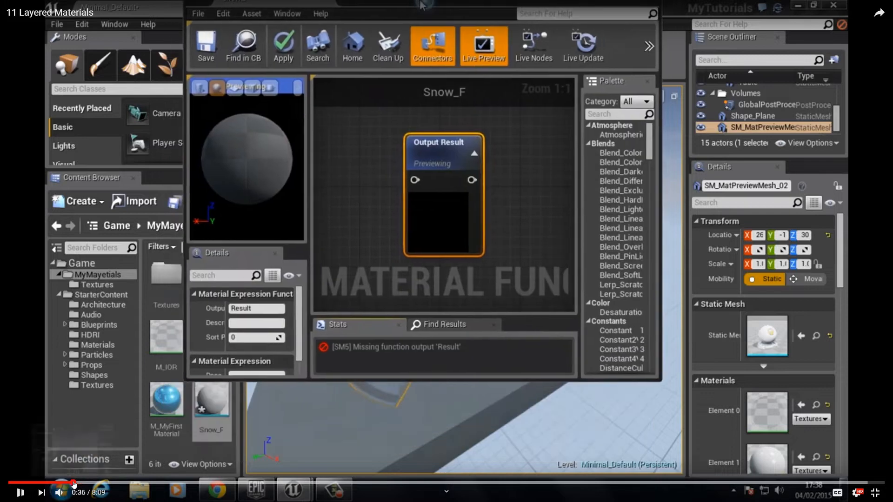
pyautogui.click(73, 483)
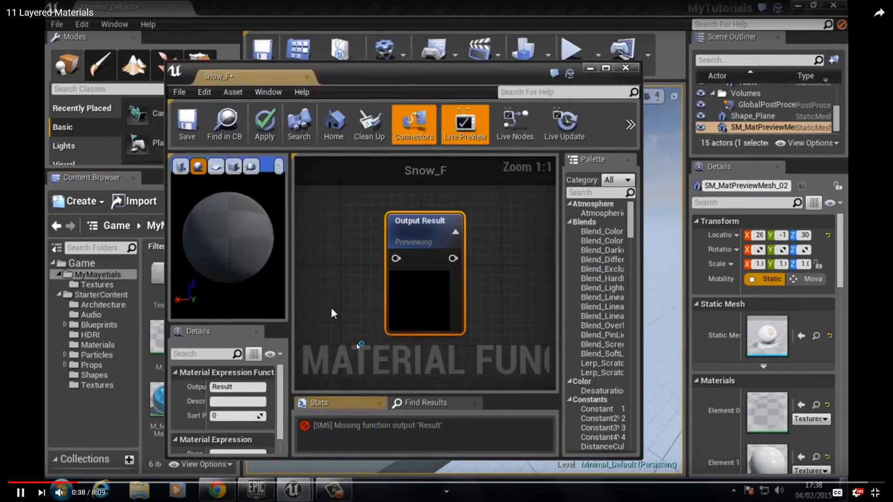
# Pause the tutorial at 0:39 and exit fullscreen.
pyautogui.click(411, 286)
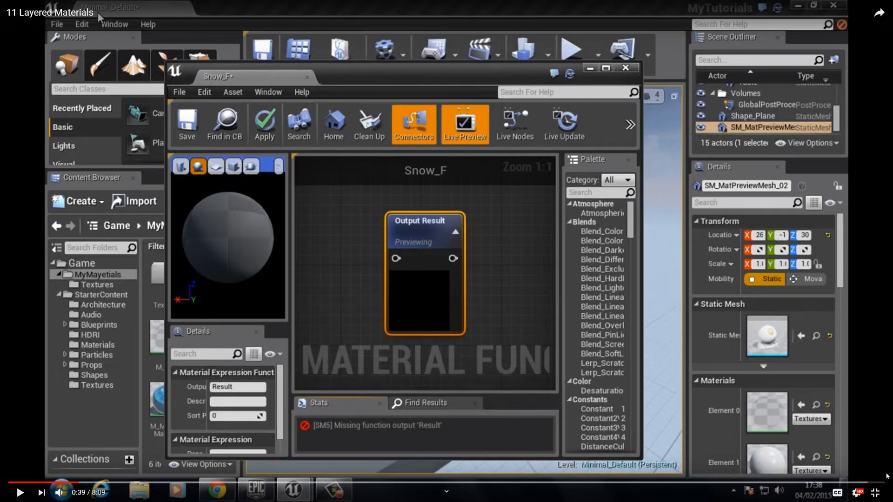
pyautogui.press('Escape')
pyautogui.hotkey('alt', 'Tab')
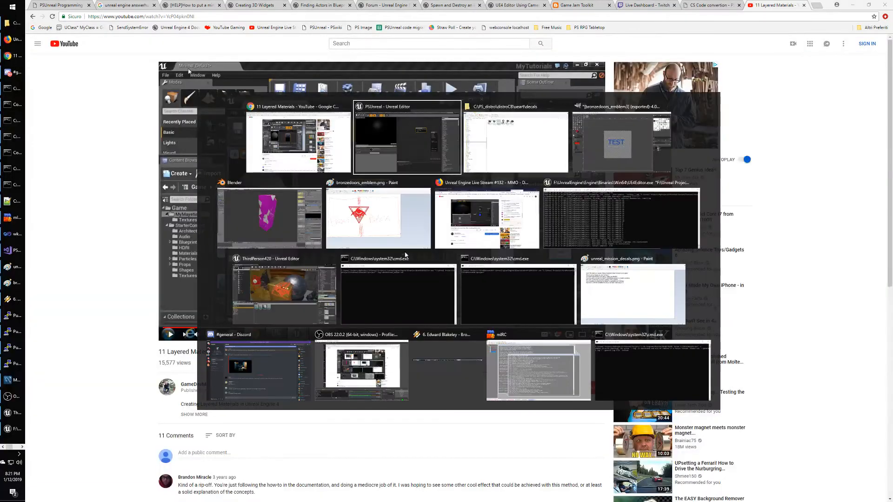
# Return to the ClientStartupMap level editor and open the Textures/decals folder.
pyautogui.hotkey('alt', 'Tab')
pyautogui.hotkey('alt', 'Tab')
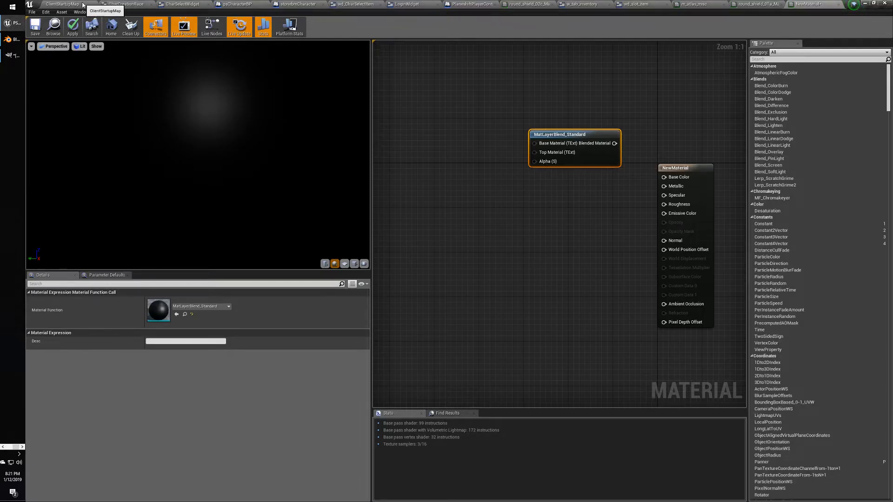
pyautogui.click(82, 4)
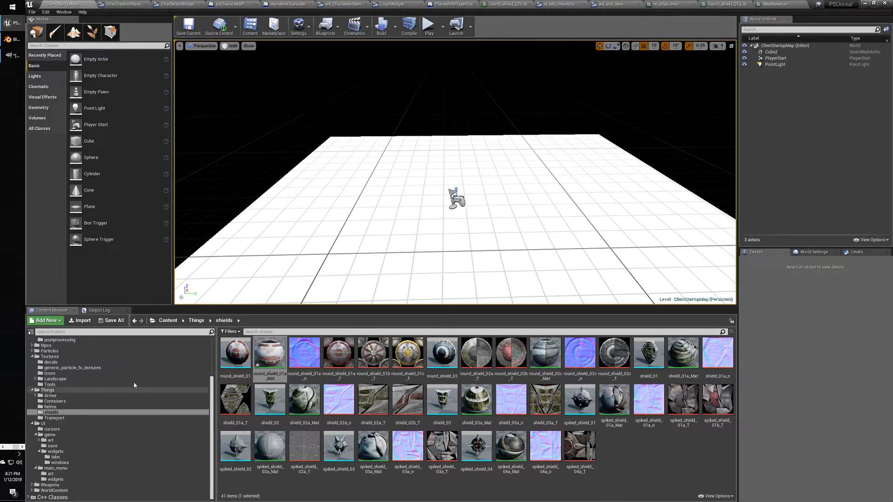
pyautogui.click(52, 361)
# Create a Material Function named NewMaterialFunction there and open it for editing.
pyautogui.rightClick(372, 423)
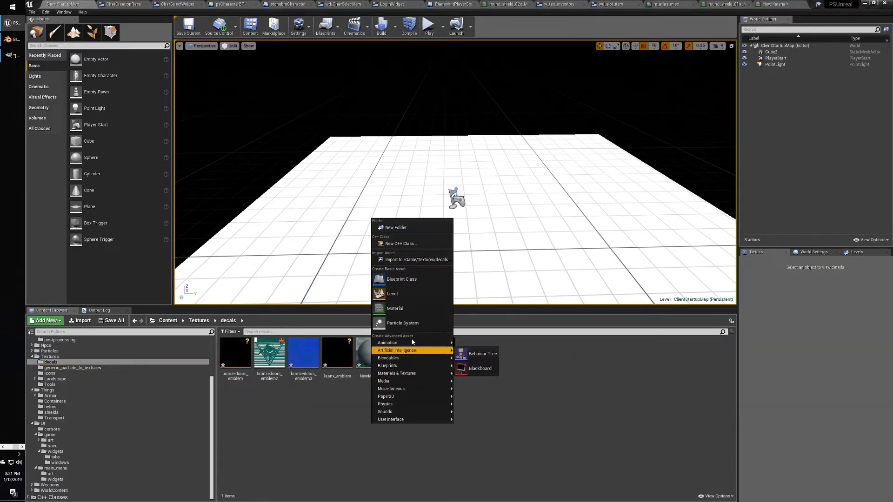
pyautogui.moveTo(423, 359)
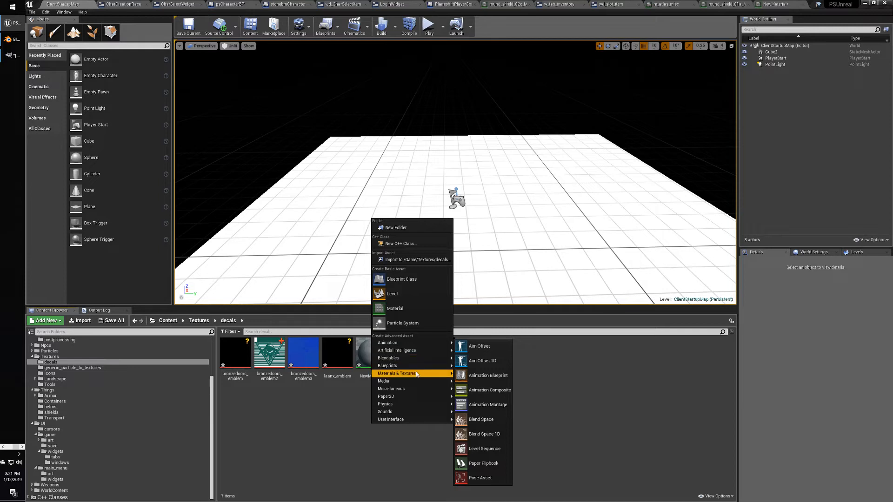
pyautogui.moveTo(416, 374)
pyautogui.click(502, 404)
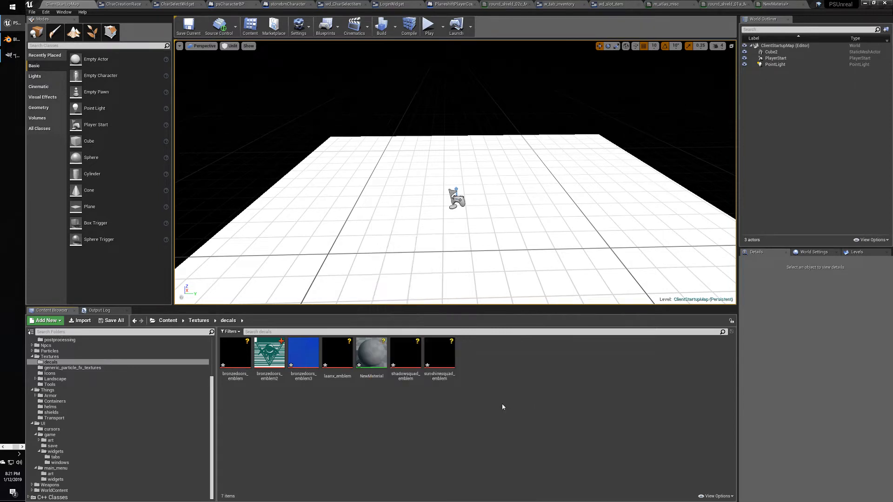
pyautogui.press('Return')
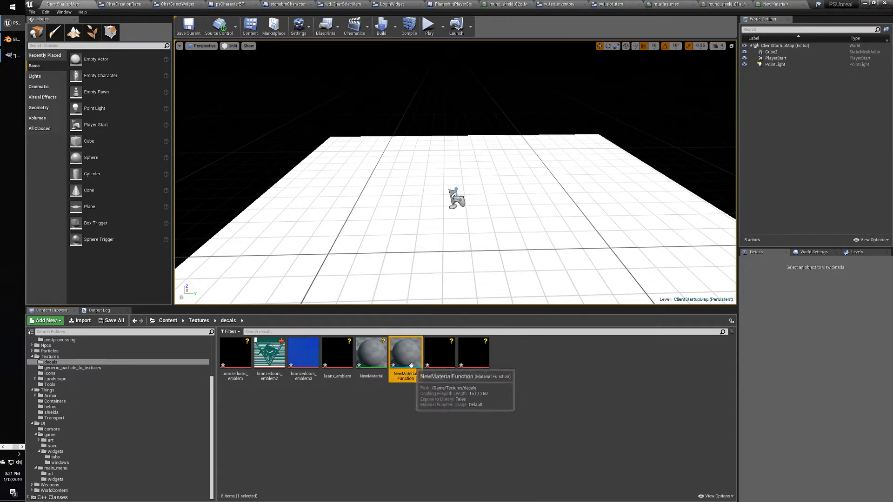
pyautogui.doubleClick(405, 356)
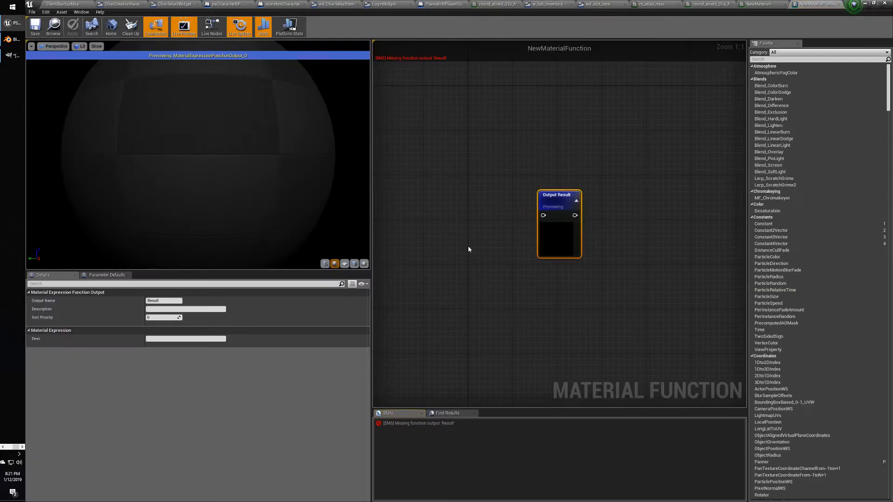
# Add a Texture Sample node to NewMaterialFunction, wire it into Output Result, and apply.
pyautogui.moveTo(469, 250); pyautogui.dragTo(553, 244, button='right')
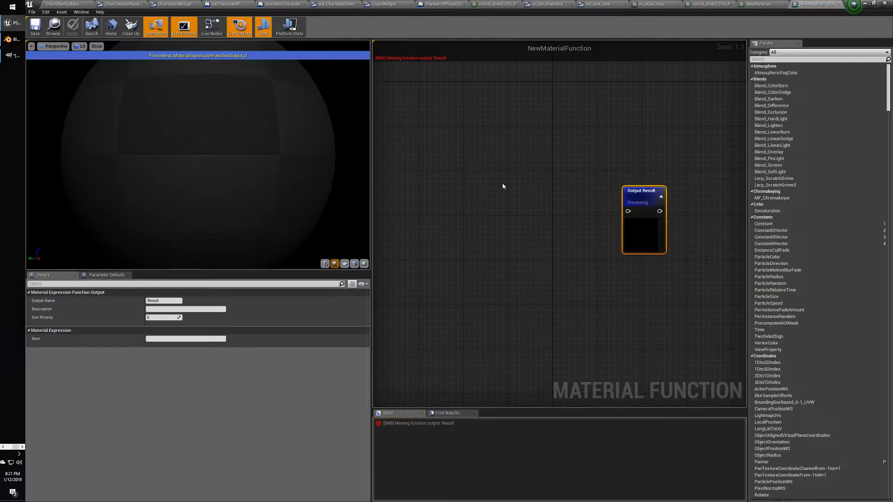
pyautogui.rightClick(484, 187)
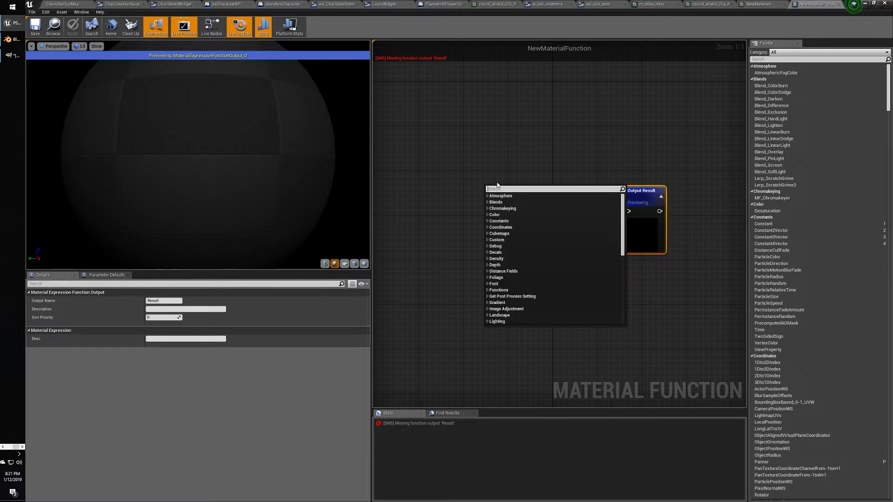
pyautogui.write('texstur')
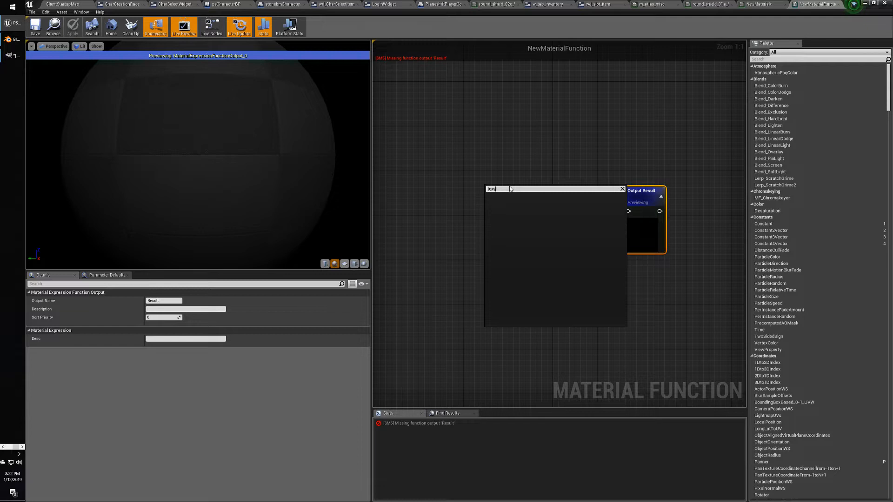
pyautogui.press('BackSpace')
pyautogui.write('tures')
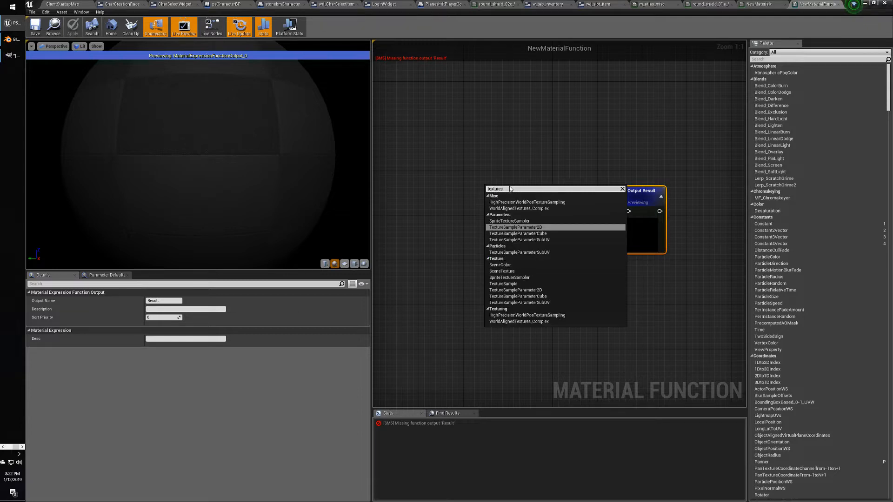
pyautogui.write('a')
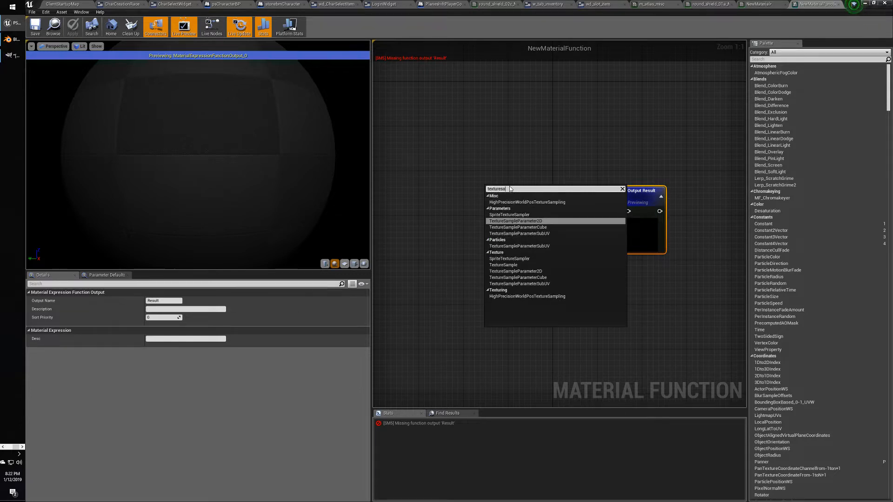
pyautogui.click(504, 265)
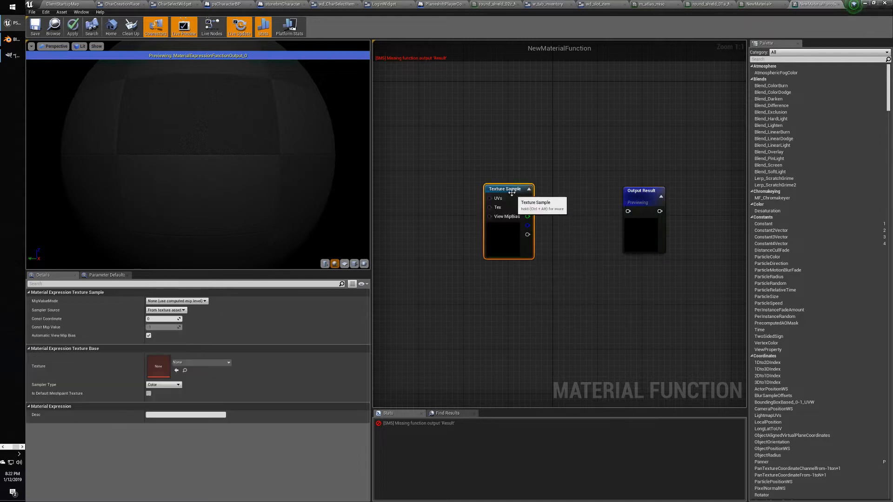
pyautogui.moveTo(490, 197); pyautogui.dragTo(628, 211)
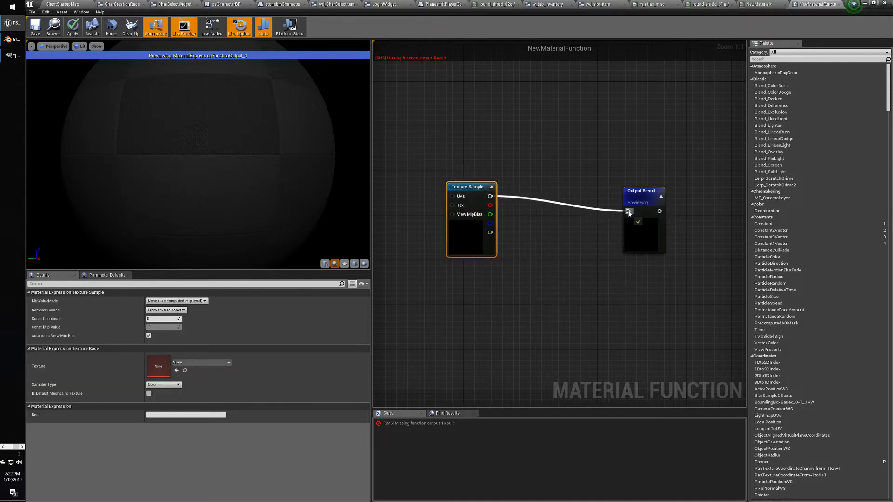
pyautogui.moveTo(466, 189); pyautogui.dragTo(488, 195)
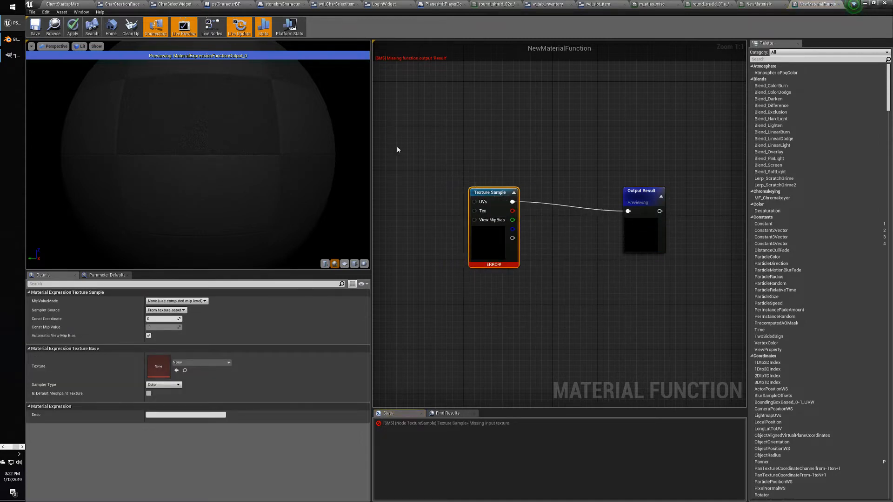
pyautogui.click(73, 28)
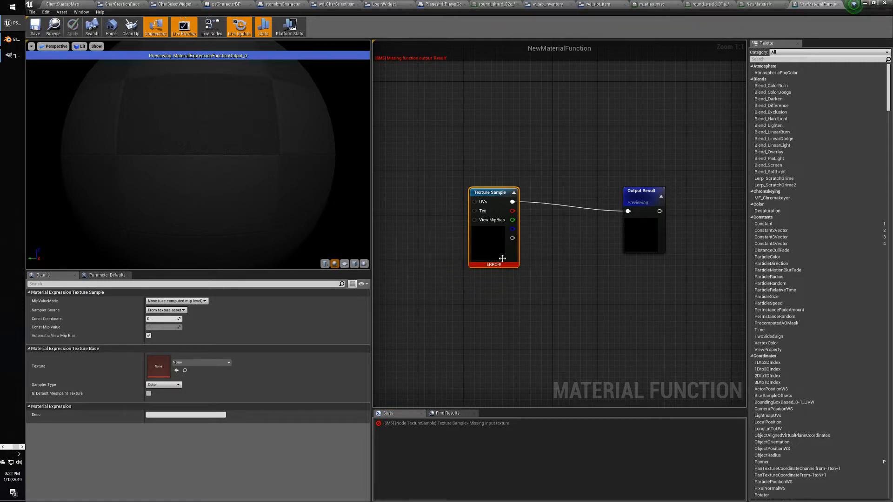
pyautogui.moveTo(495, 264)
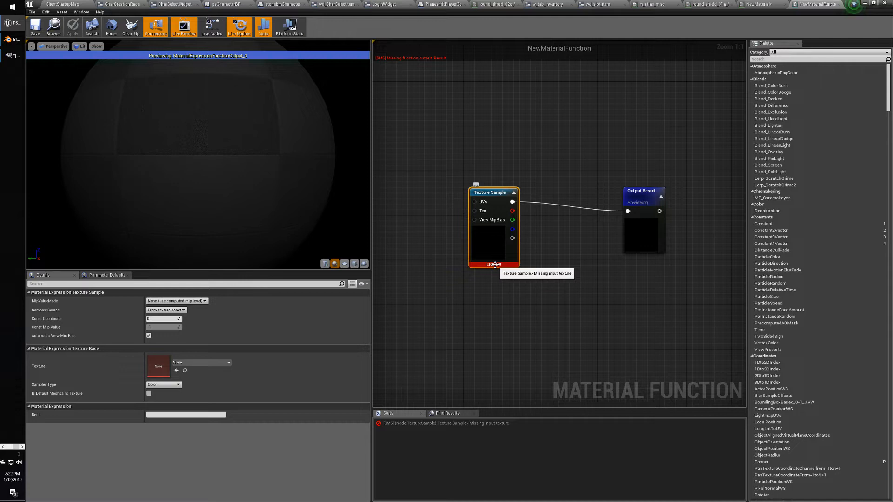
# Assign round_shield_01a_T to the Texture Sample and save the function.
pyautogui.click(194, 362)
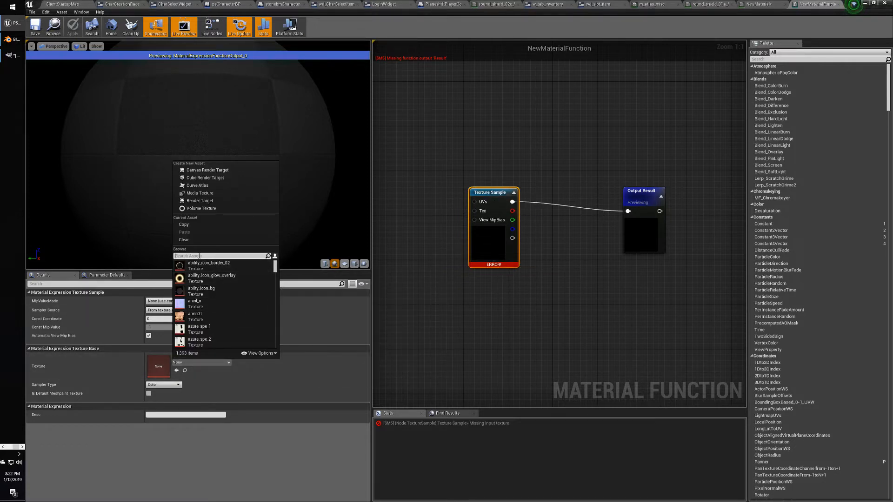
pyautogui.write('round')
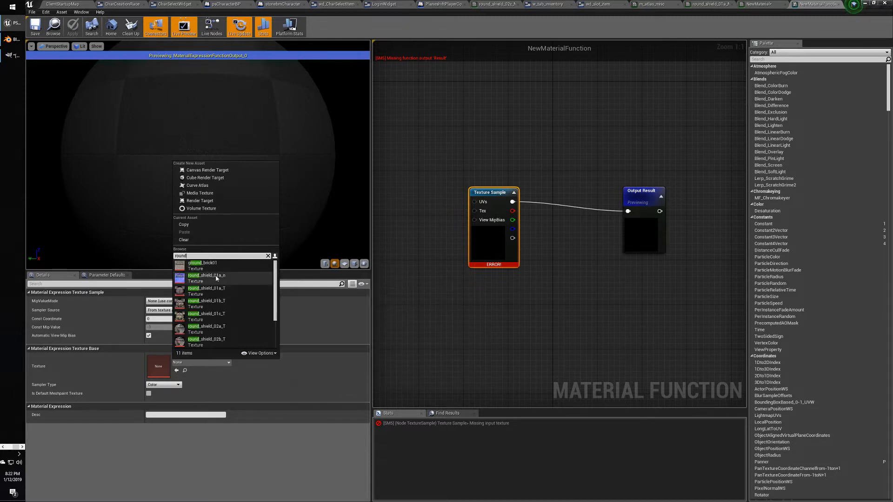
pyautogui.scroll(-2, 239, 308)
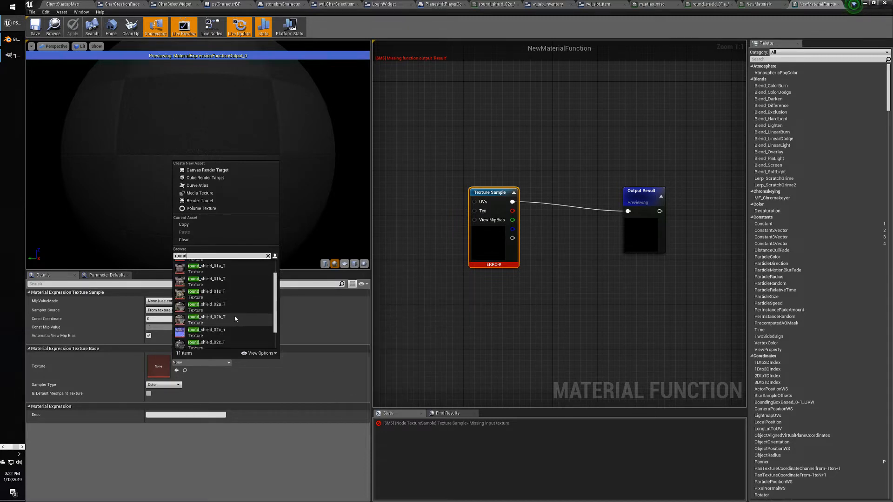
pyautogui.scroll(2, 235, 319)
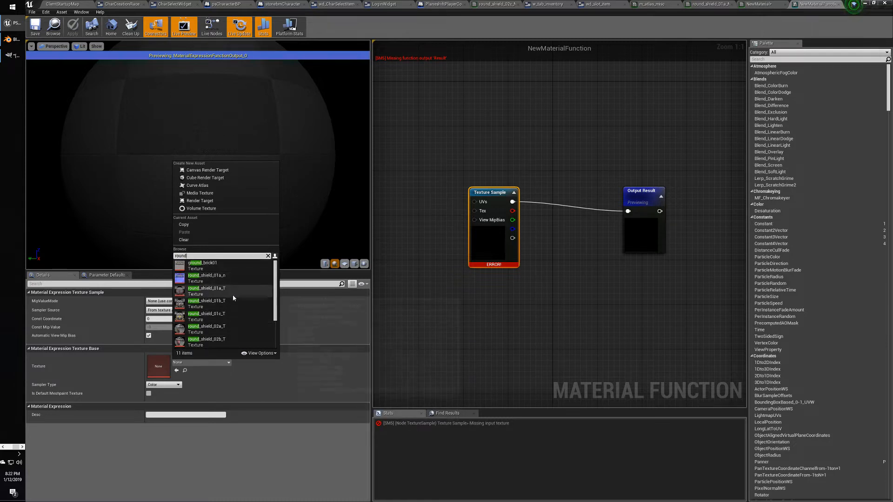
pyautogui.moveTo(236, 299)
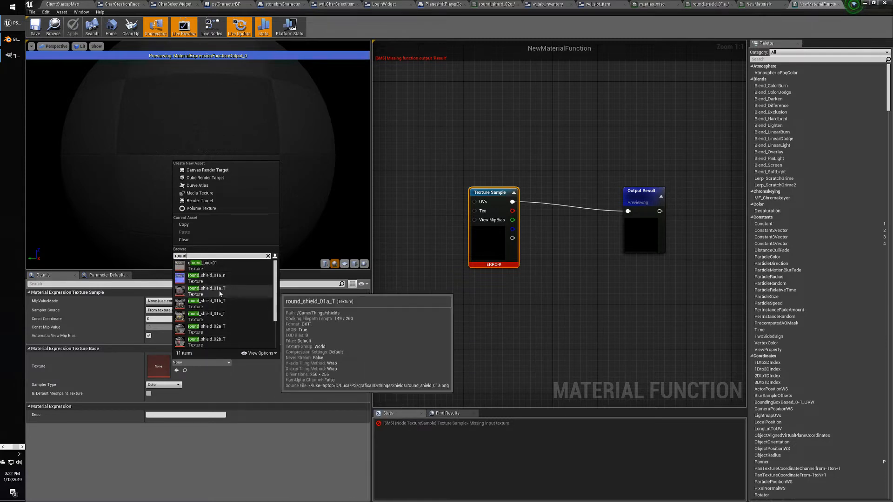
pyautogui.click(220, 292)
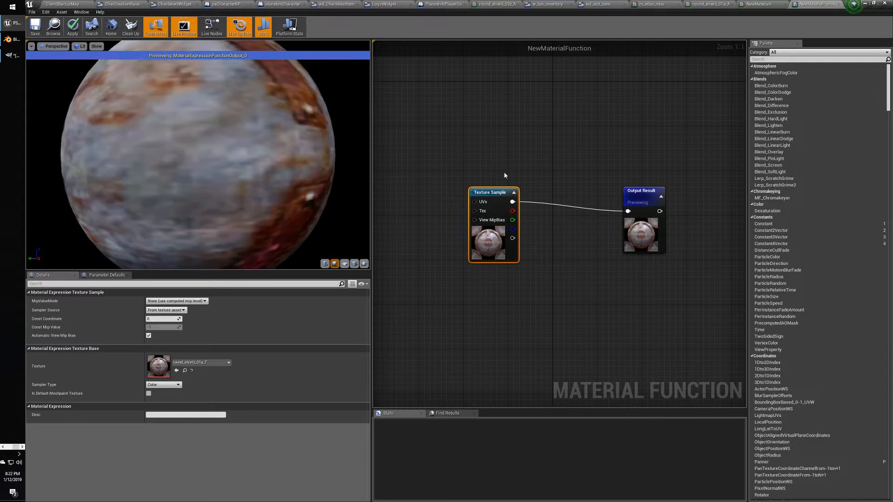
pyautogui.click(35, 26)
# Rename the function asset to roundshieldFUNC in the Content Browser.
pyautogui.click(62, 4)
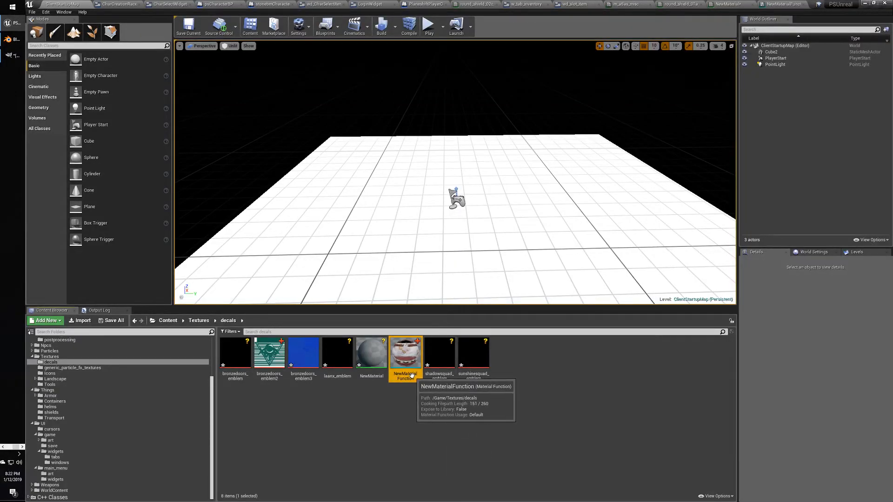
pyautogui.press('F2')
pyautogui.write('roundshield')
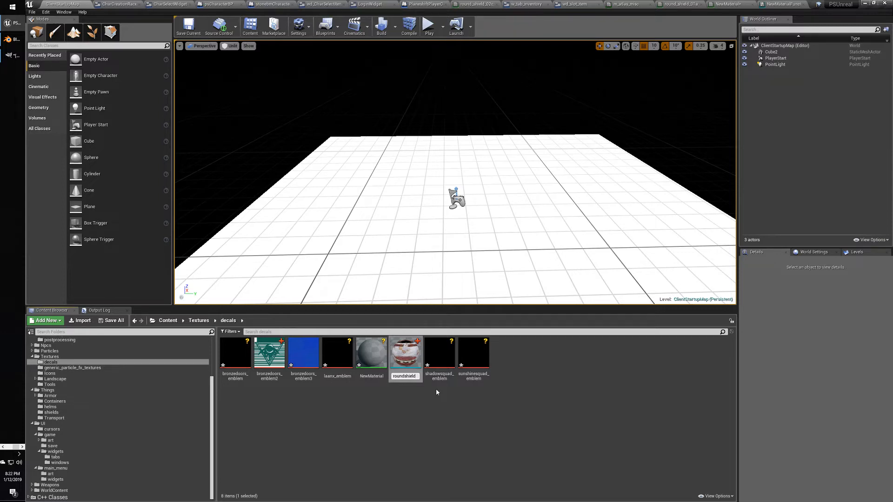
pyautogui.write('FUNC')
# Create a second Material Function named SymbolFUNC in the decals folder and open it.
pyautogui.rightClick(422, 413)
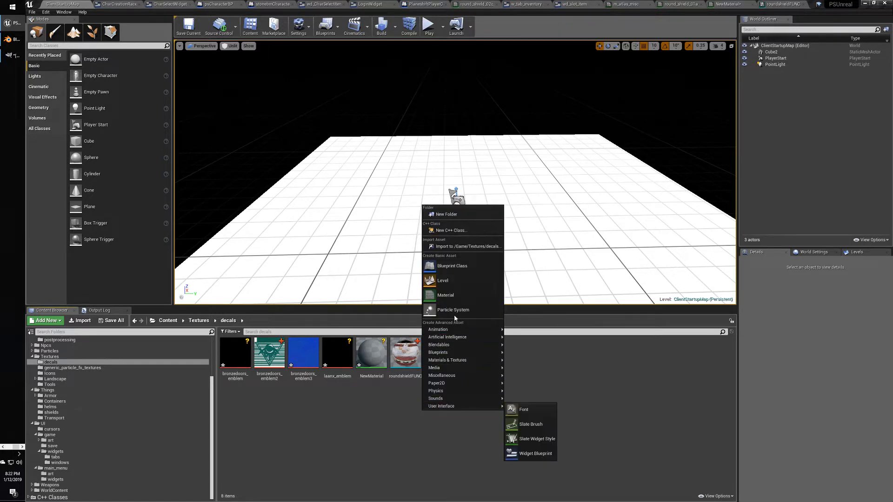
pyautogui.moveTo(466, 355)
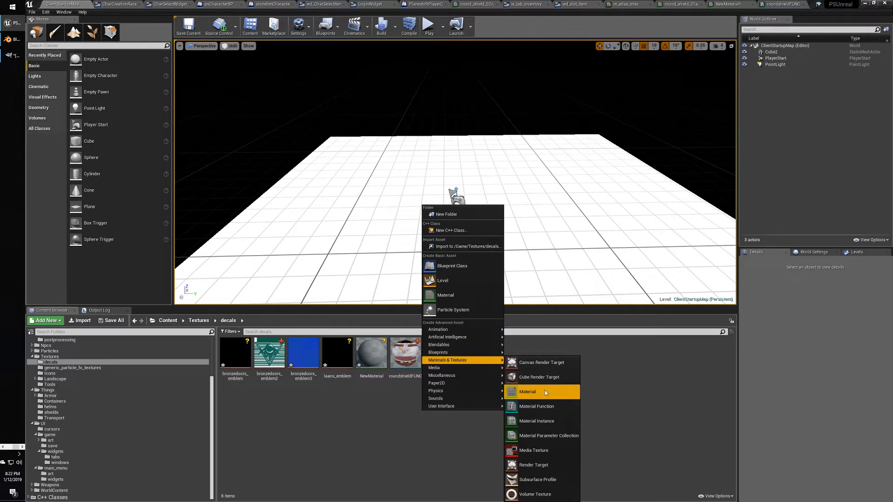
pyautogui.click(544, 406)
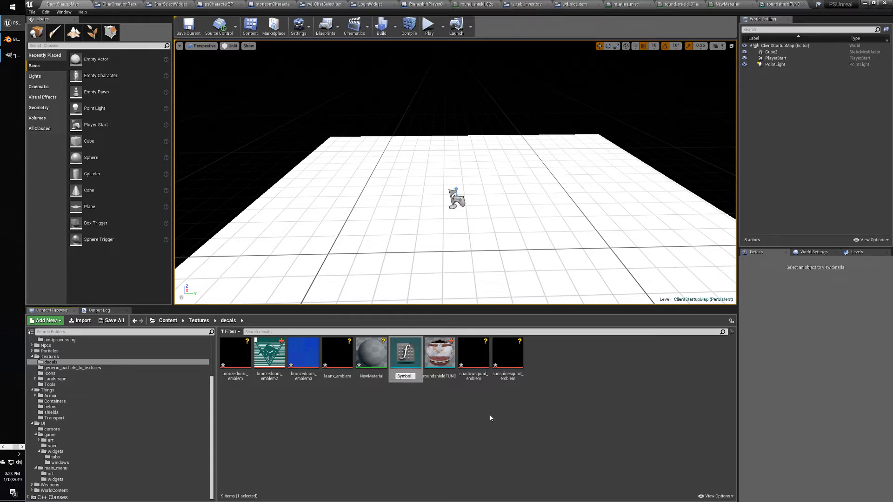
pyautogui.write('SymbolFUNC')
pyautogui.press('Return')
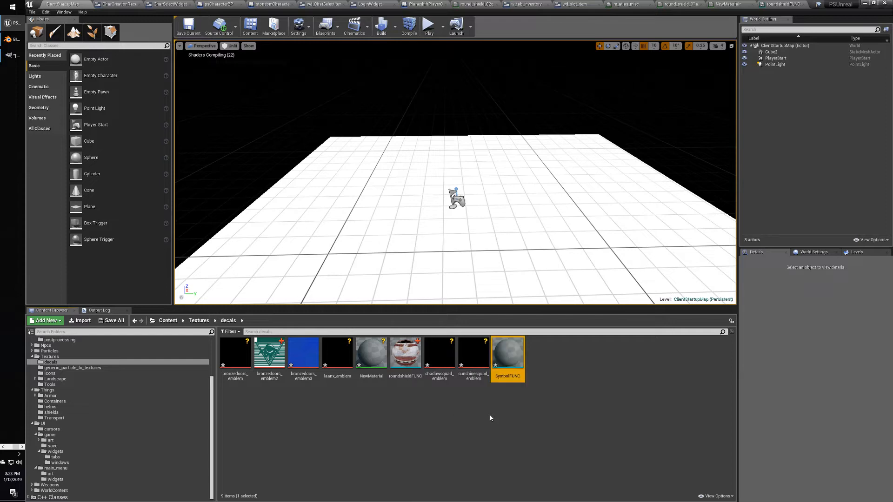
pyautogui.doubleClick(507, 353)
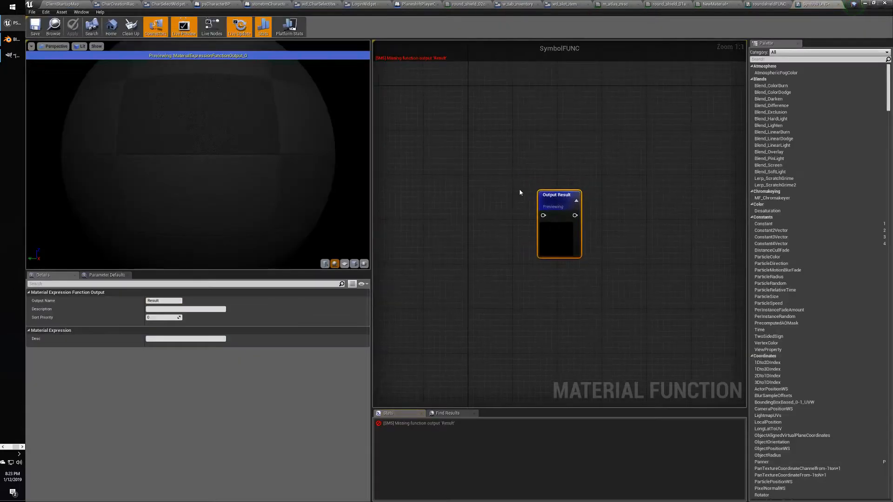
# Add a Texture Sample node to SymbolFUNC using the bronzedoors_emblem3 texture.
pyautogui.rightClick(484, 192)
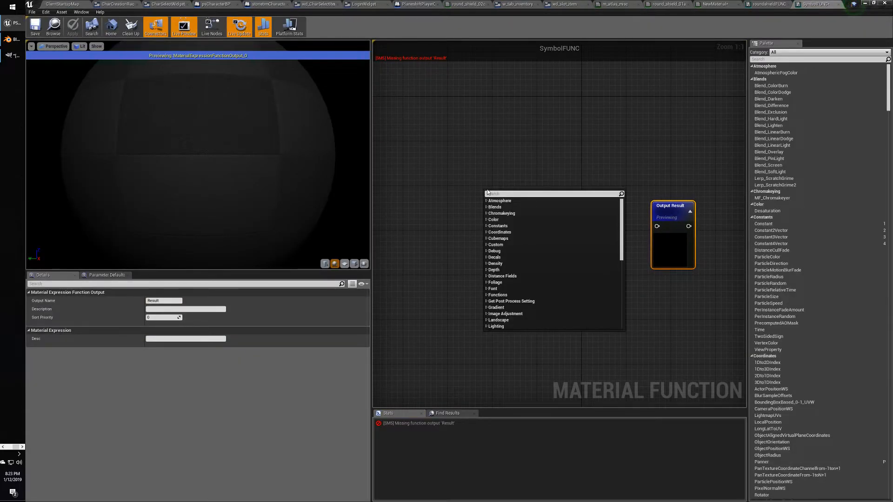
pyautogui.write('texturesample')
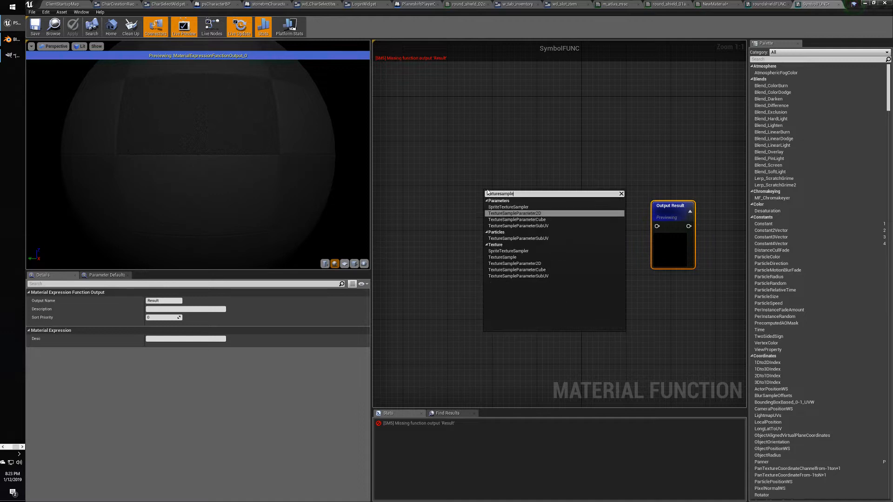
pyautogui.click(502, 257)
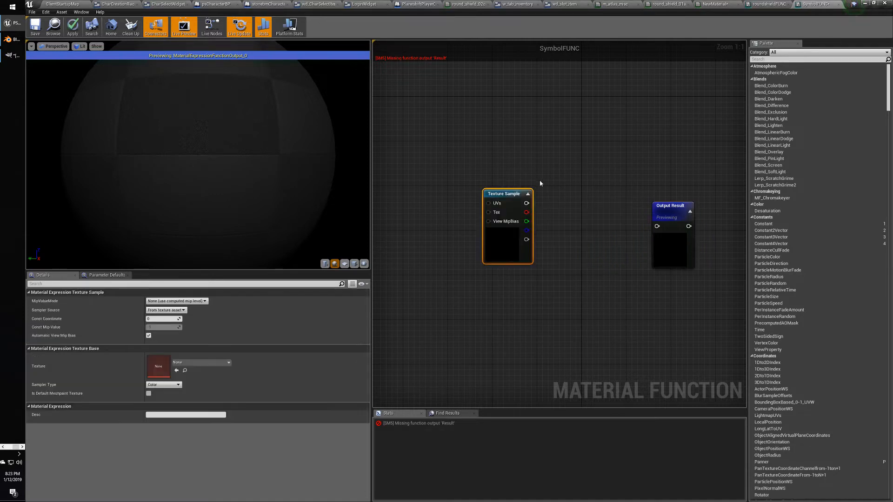
pyautogui.click(206, 363)
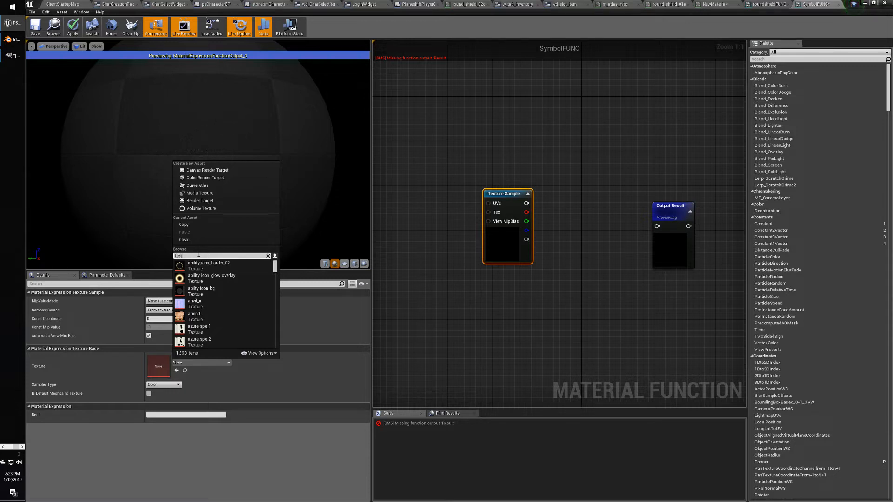
pyautogui.write('test')
pyautogui.press('BackSpace')
pyautogui.write('emb')
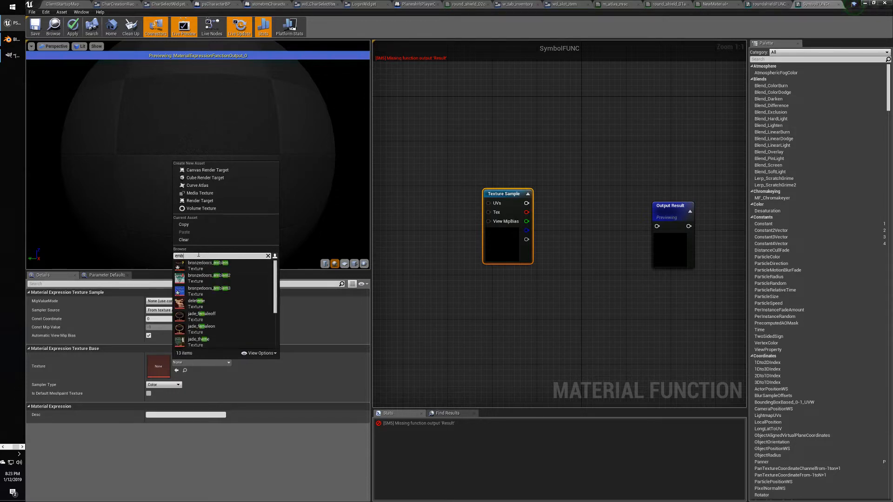
pyautogui.click(202, 279)
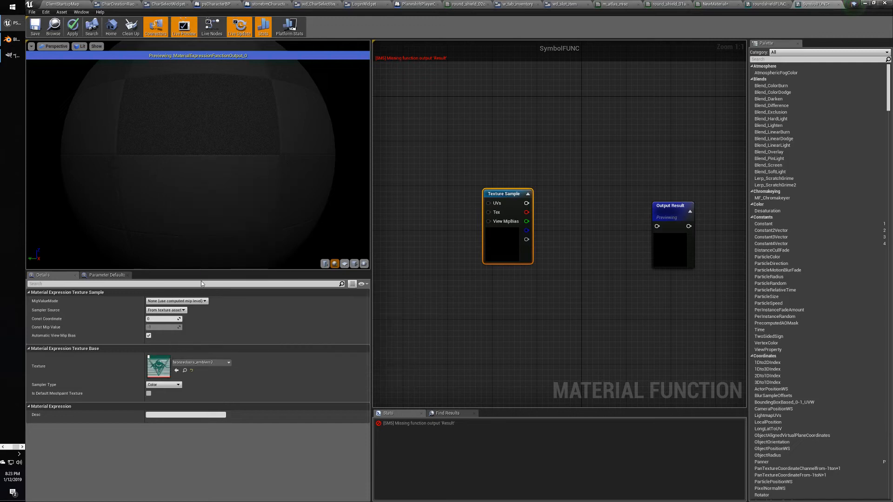
pyautogui.click(195, 362)
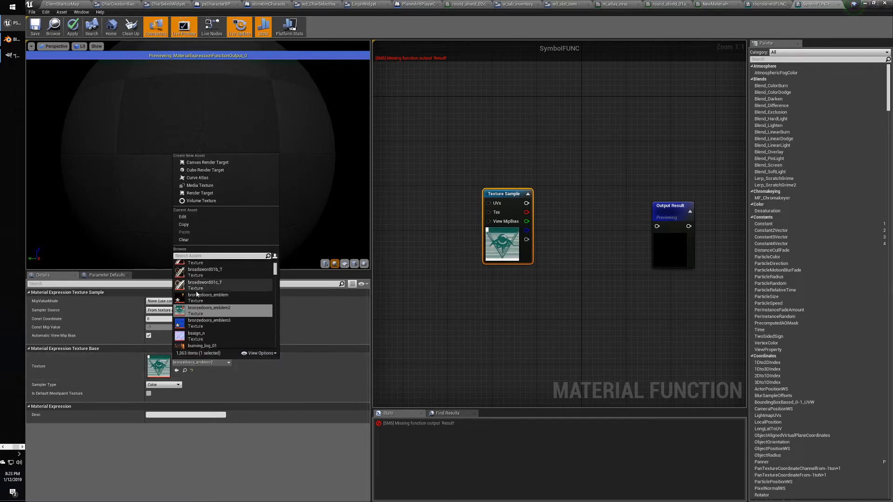
pyautogui.click(233, 318)
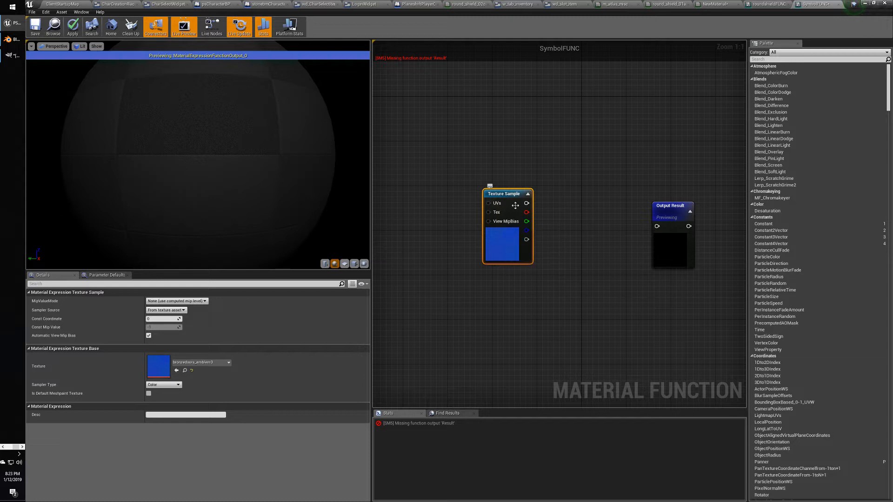
# Wire the texture's RGB into Output Result, then return to the NewMaterial graph.
pyautogui.moveTo(526, 203); pyautogui.dragTo(656, 226)
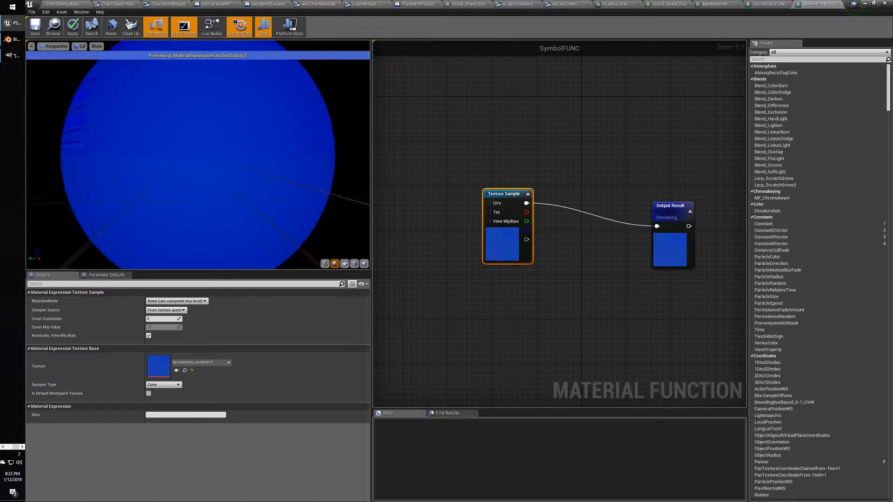
pyautogui.moveTo(163, 155)
pyautogui.mouseDown()
pyautogui.moveTo(344, 156)
pyautogui.moveTo(182, 142)
pyautogui.moveTo(181, 153)
pyautogui.mouseUp()
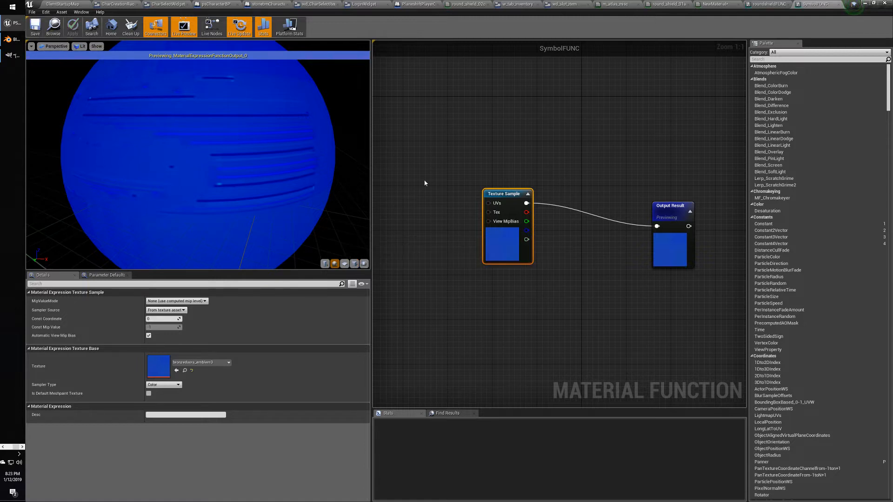
pyautogui.click(667, 204)
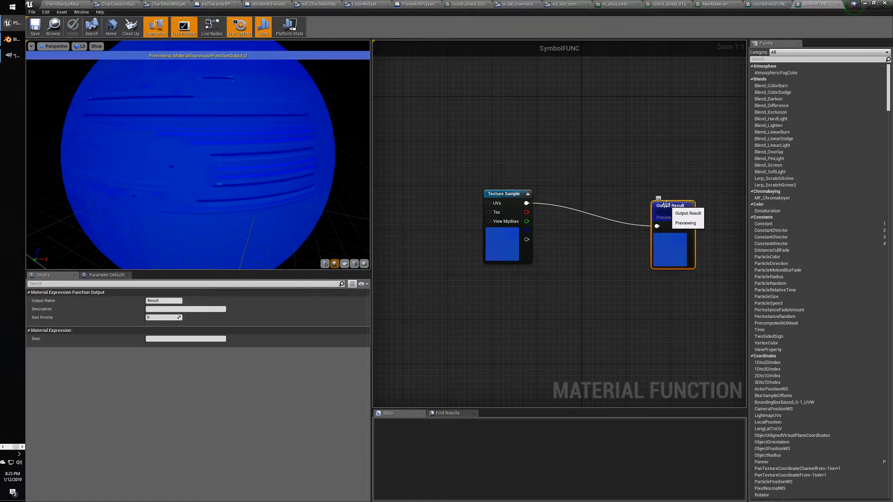
pyautogui.click(513, 161)
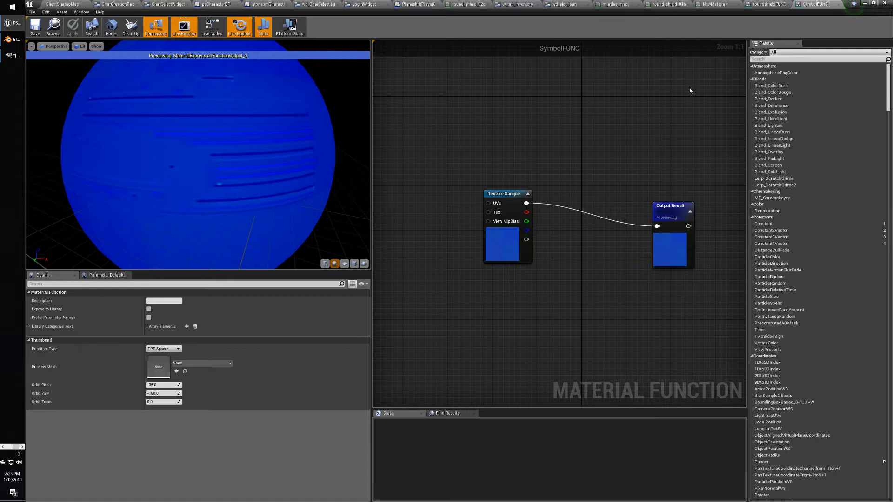
pyautogui.click(768, 4)
pyautogui.click(715, 4)
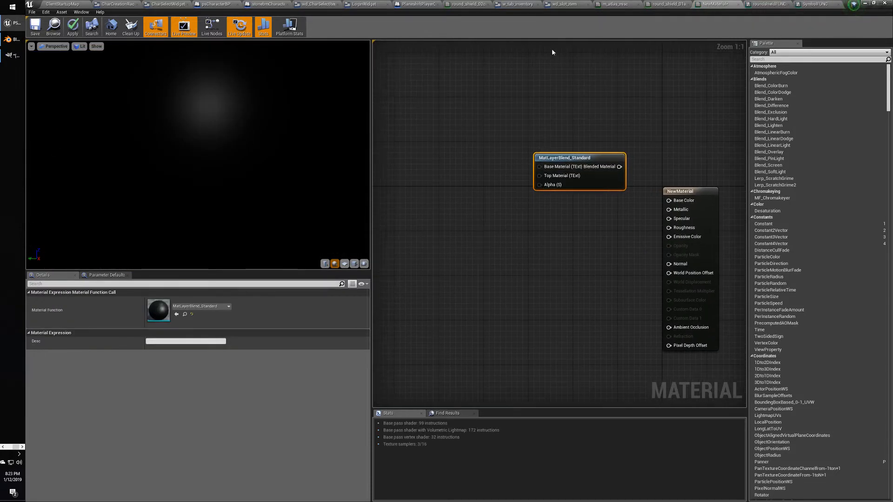
# Drop a SymbolFUNC node into NewMaterial beside MatLayerBlend_Standard, then switch to Chrome.
pyautogui.click(51, 5)
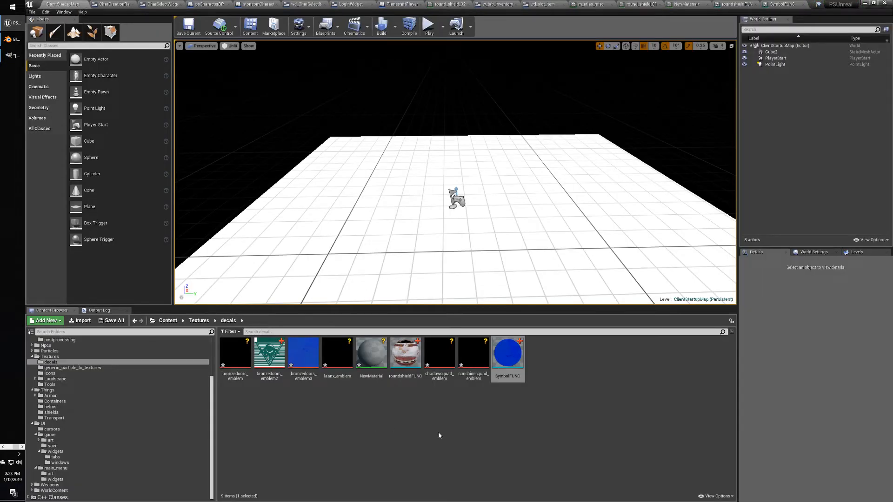
pyautogui.moveTo(507, 354); pyautogui.dragTo(542, 174)
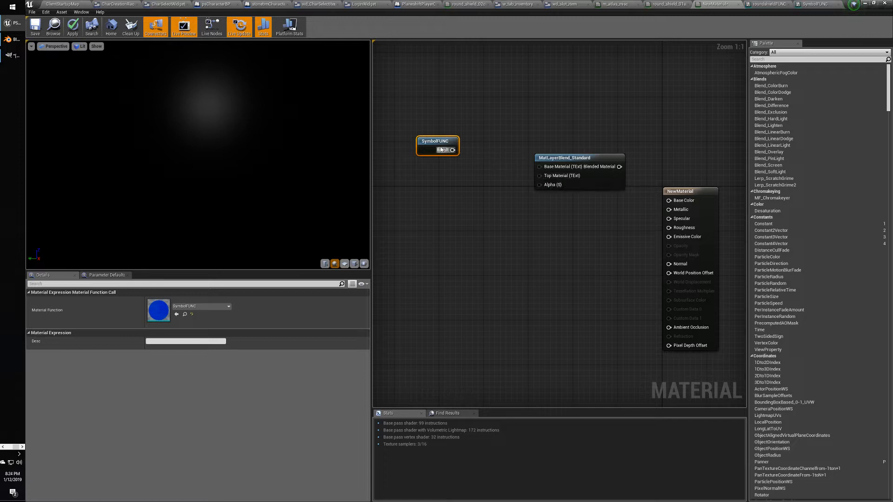
pyautogui.moveTo(441, 150); pyautogui.dragTo(543, 179)
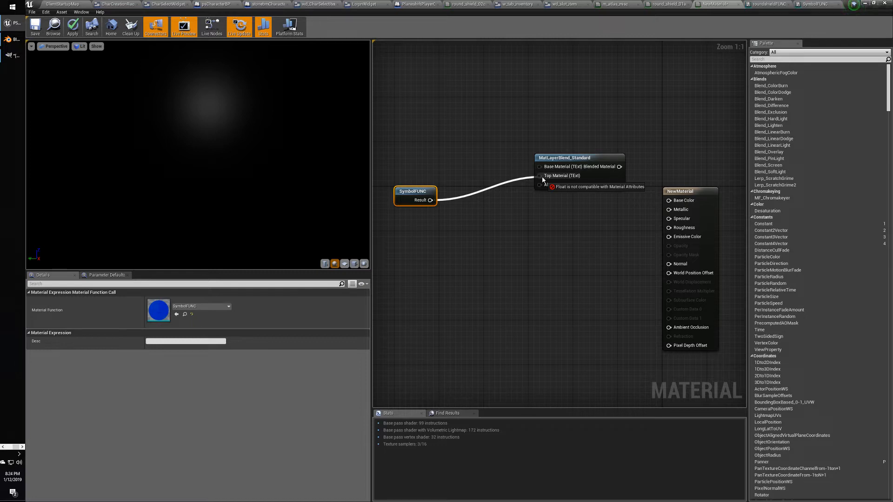
pyautogui.moveTo(542, 180); pyautogui.dragTo(543, 180)
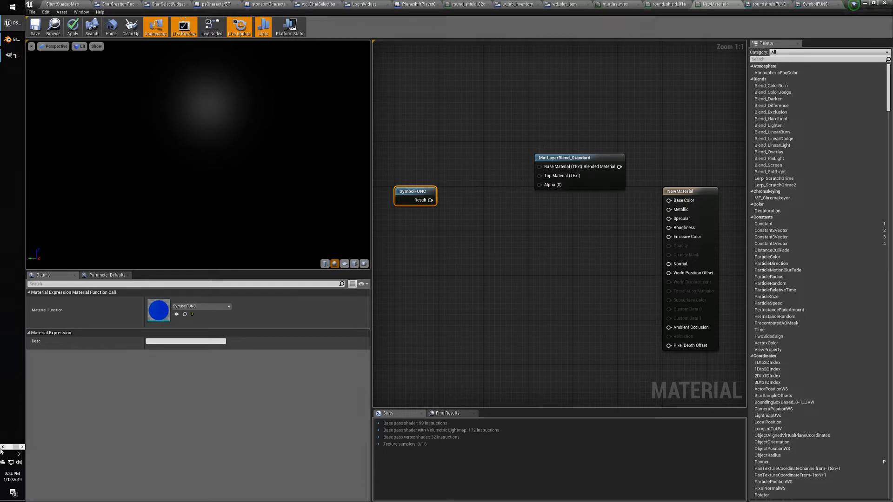
pyautogui.click(2, 447)
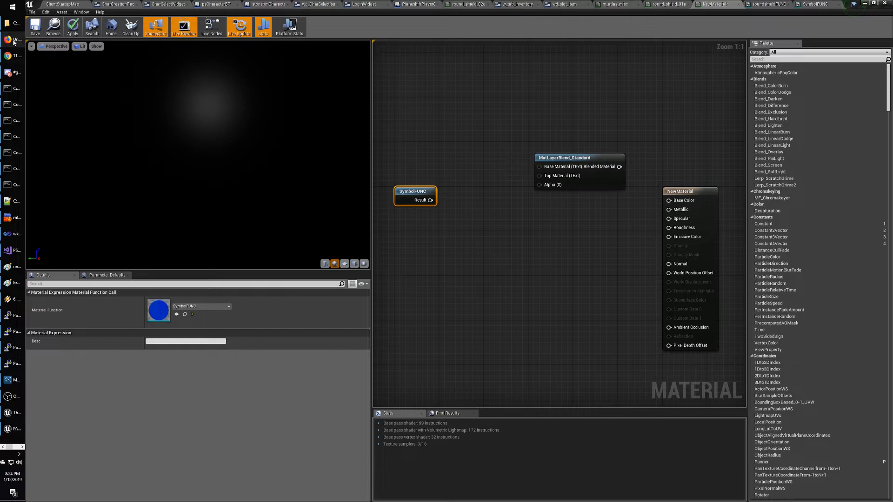
pyautogui.click(13, 55)
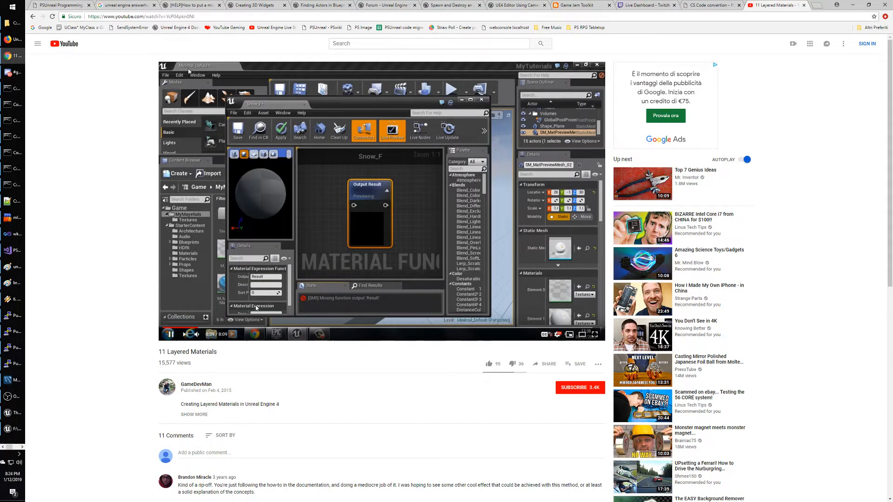
# Seek the 11 Layered Materials video to about 1:00 and pause on MakeMaterialAttributes.
pyautogui.click(205, 328)
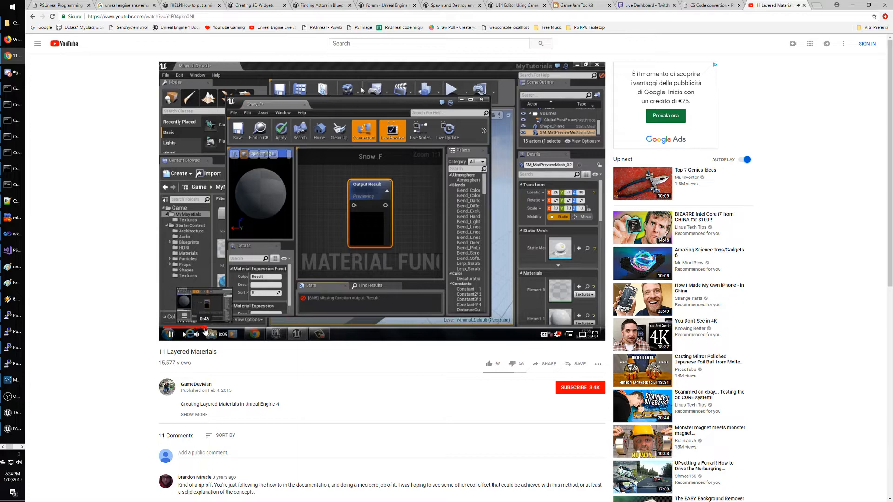
pyautogui.click(217, 328)
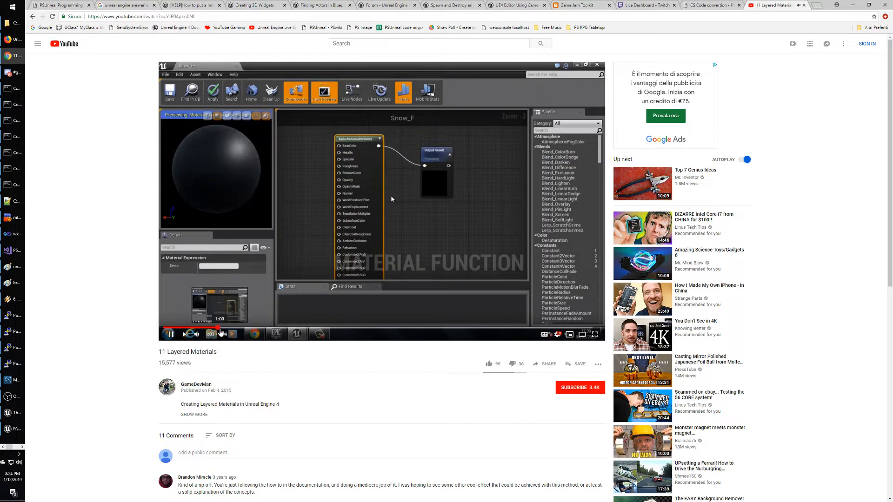
pyautogui.click(356, 178)
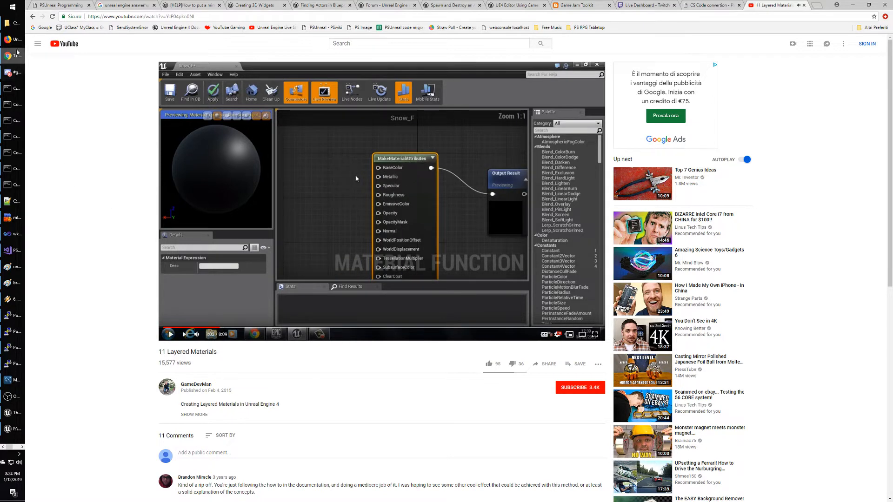
# Switch back to the Unreal material editor window.
pyautogui.click(16, 415)
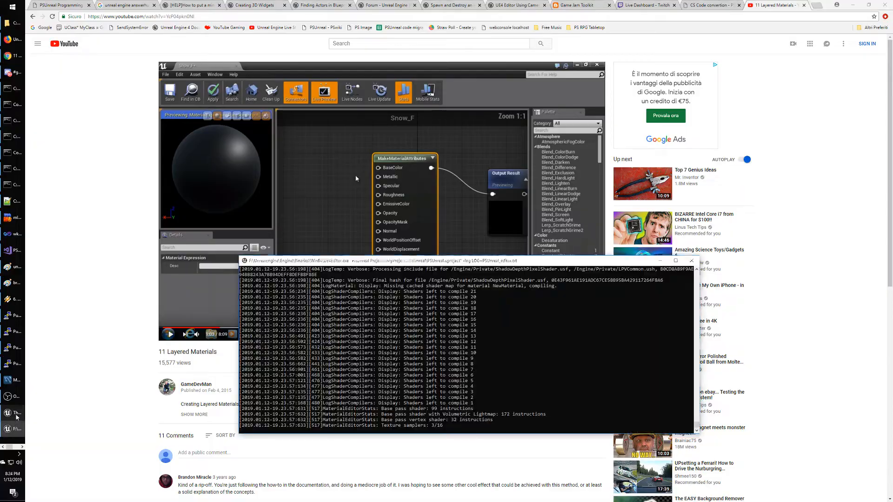
pyautogui.click(17, 415)
pyautogui.click(17, 429)
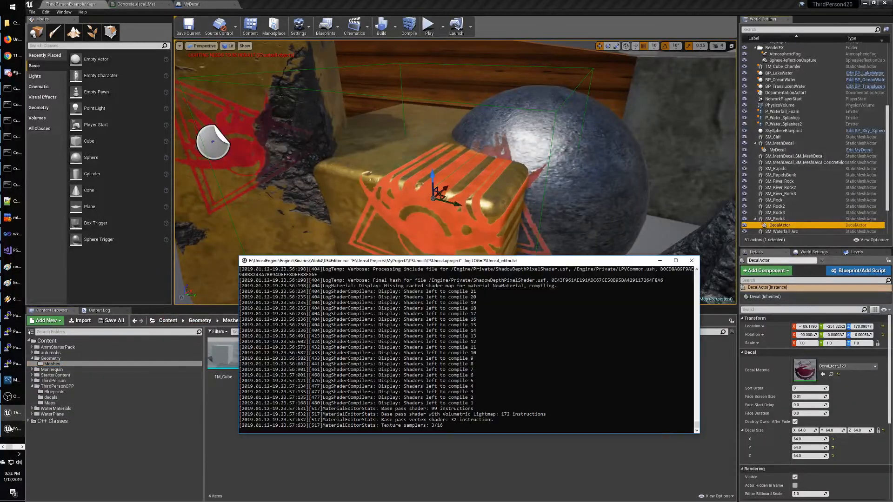
pyautogui.click(21, 447)
pyautogui.click(14, 23)
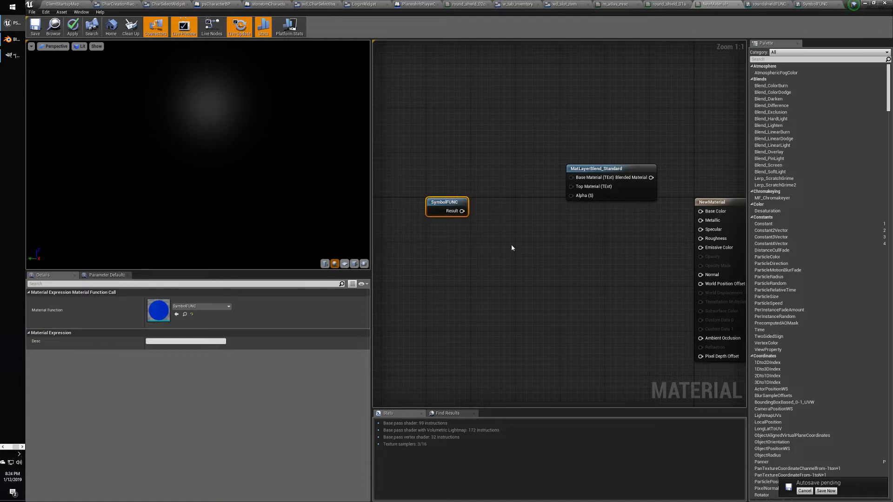
# Remove SymbolFUNC from NewMaterial; route roundshieldFUNC's texture through MakeMaterialAttributes BaseColor to Output Result and save.
pyautogui.press('Delete')
pyautogui.click(769, 4)
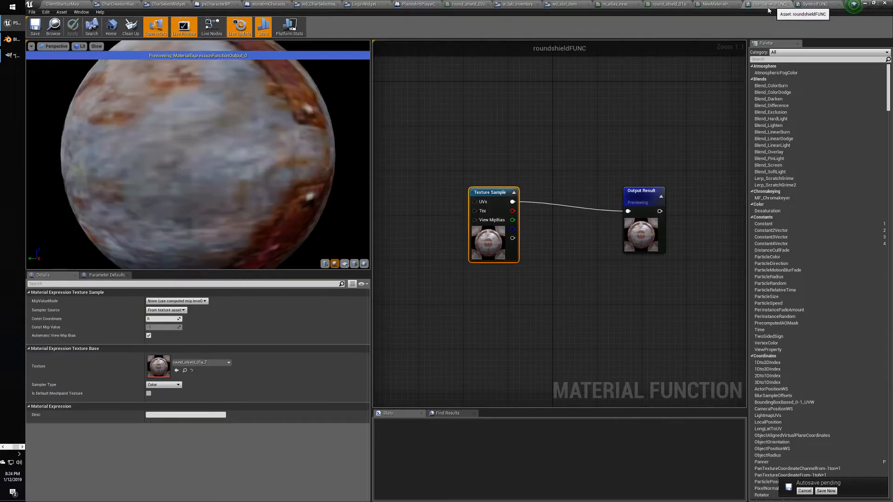
pyautogui.rightClick(534, 148)
pyautogui.write('makemater')
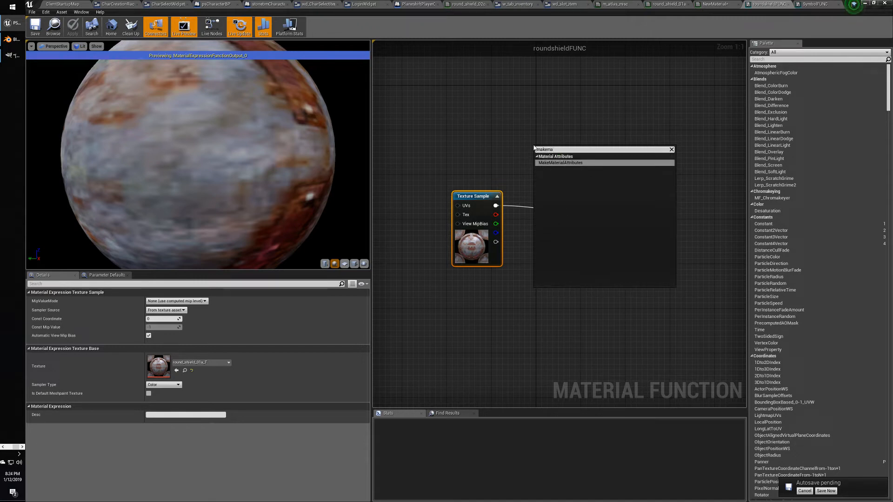
pyautogui.click(576, 163)
pyautogui.moveTo(577, 149); pyautogui.dragTo(668, 145)
pyautogui.moveTo(553, 141); pyautogui.dragTo(576, 141)
pyautogui.moveTo(496, 205); pyautogui.dragTo(547, 150)
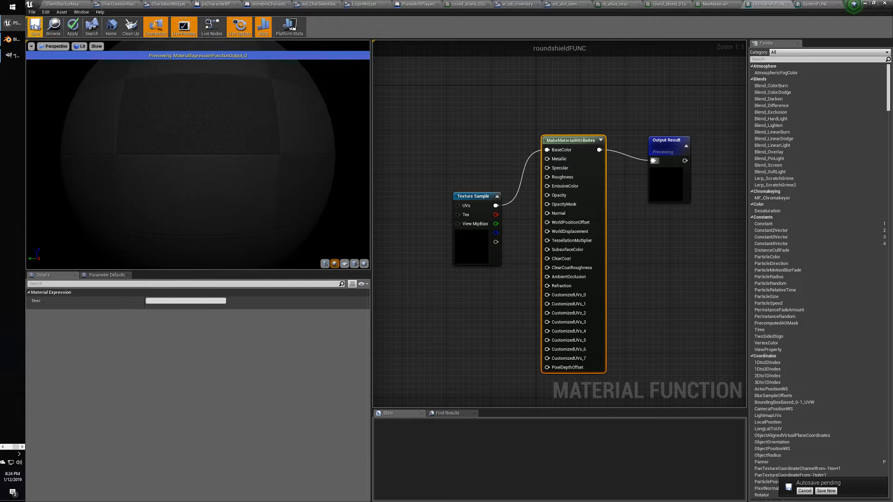
pyautogui.click(35, 26)
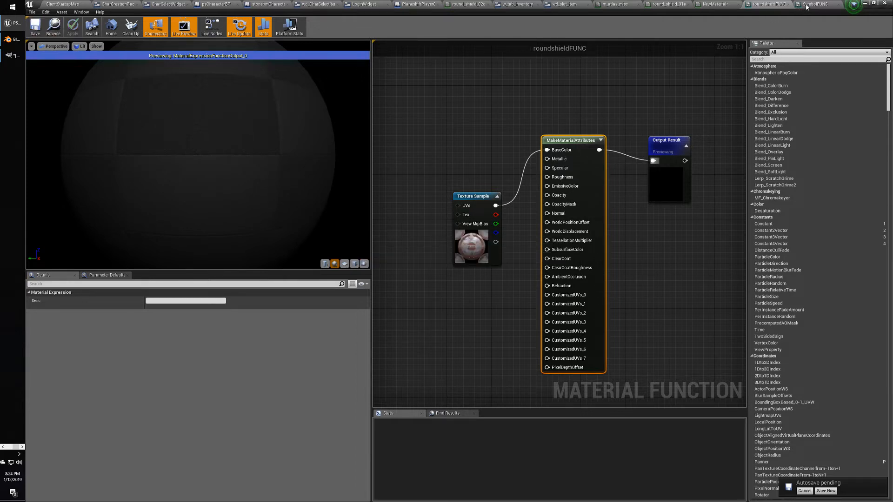
pyautogui.click(809, 4)
# In SymbolFUNC, feed the texture into MakeMaterialAttributes BaseColor and that into Output Result.
pyautogui.rightClick(584, 155)
pyautogui.write('m')
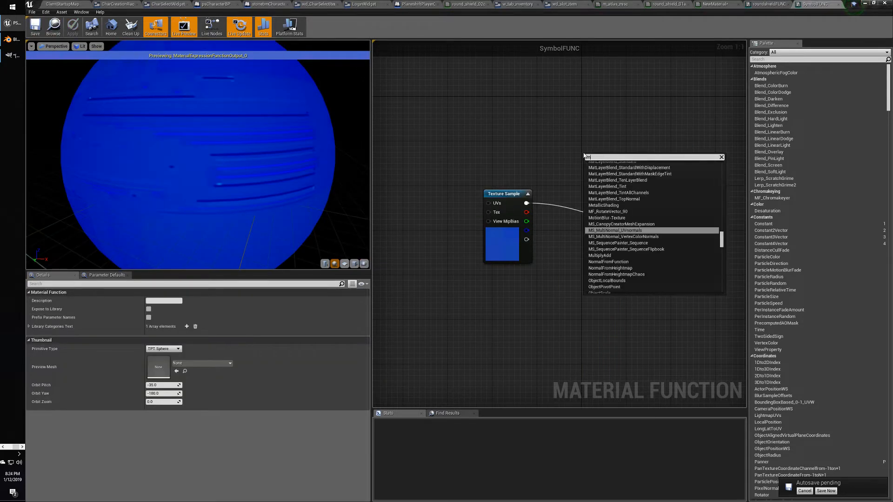
pyautogui.write('akemater')
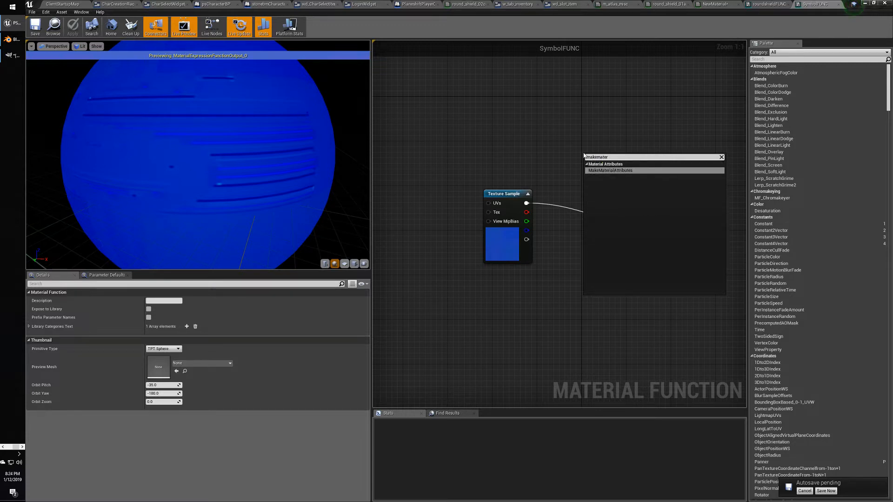
pyautogui.click(610, 170)
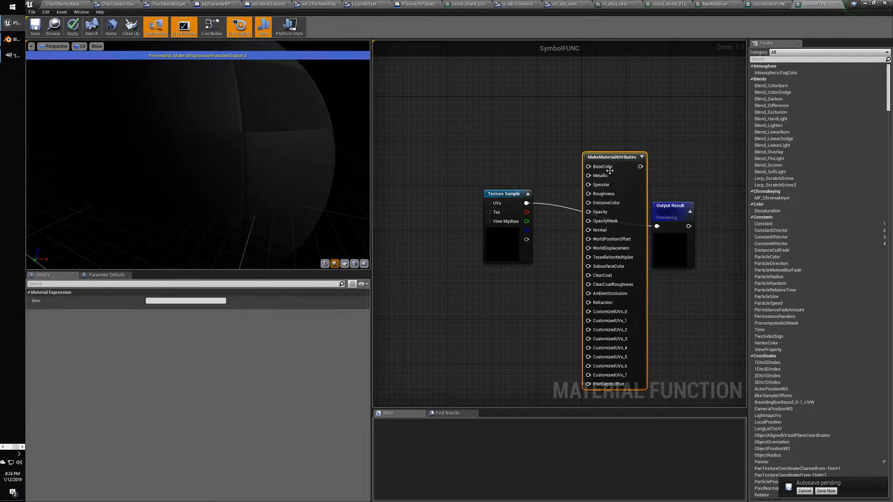
pyautogui.moveTo(526, 203); pyautogui.dragTo(588, 167)
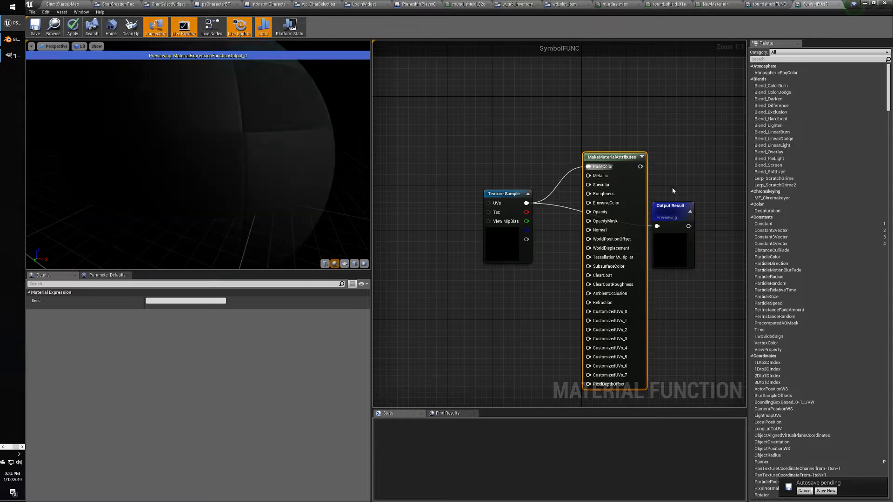
pyautogui.moveTo(671, 205); pyautogui.dragTo(717, 201)
pyautogui.moveTo(640, 166); pyautogui.dragTo(704, 221)
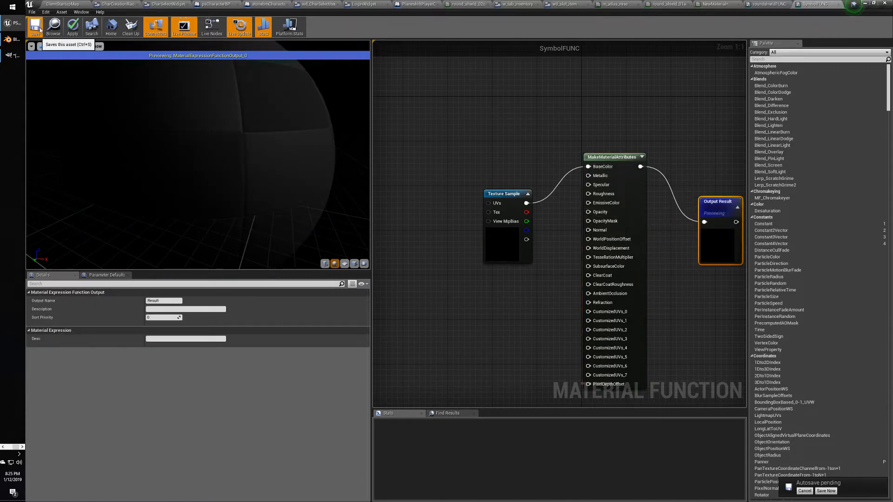
# Bring SymbolFUNC from the Content Browser into the NewMaterial graph.
pyautogui.click(714, 4)
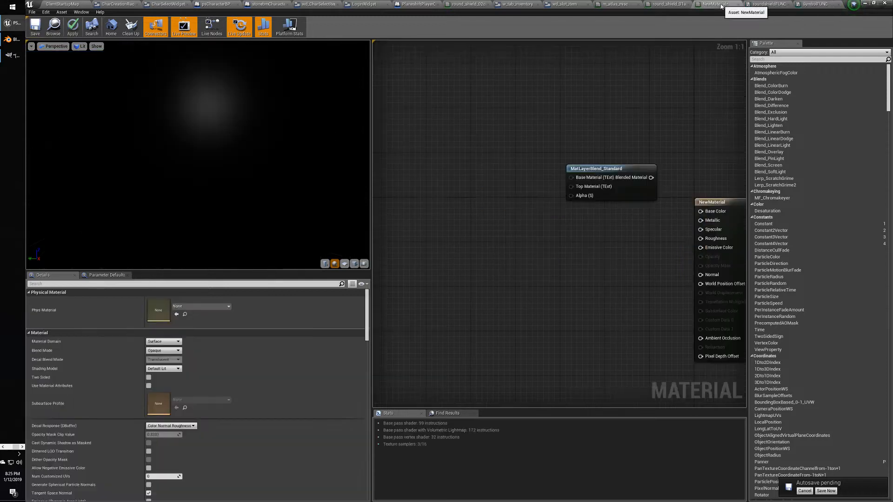
pyautogui.click(65, 4)
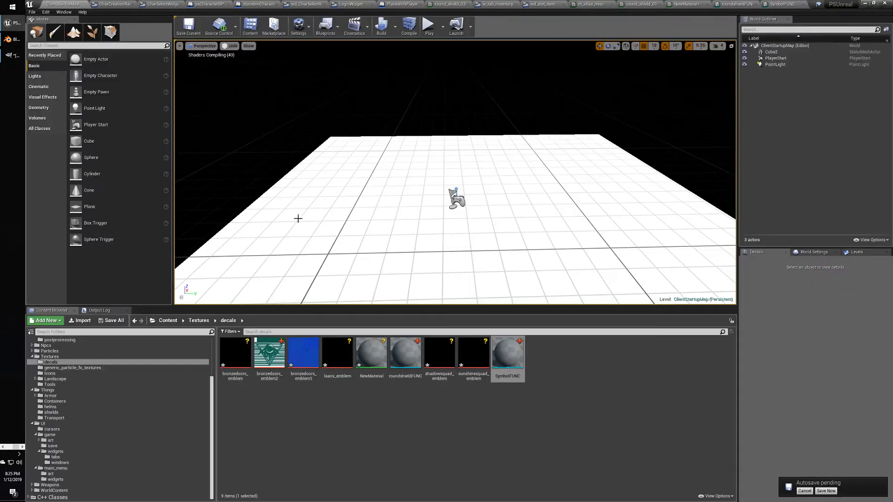
pyautogui.moveTo(509, 366); pyautogui.dragTo(587, 188)
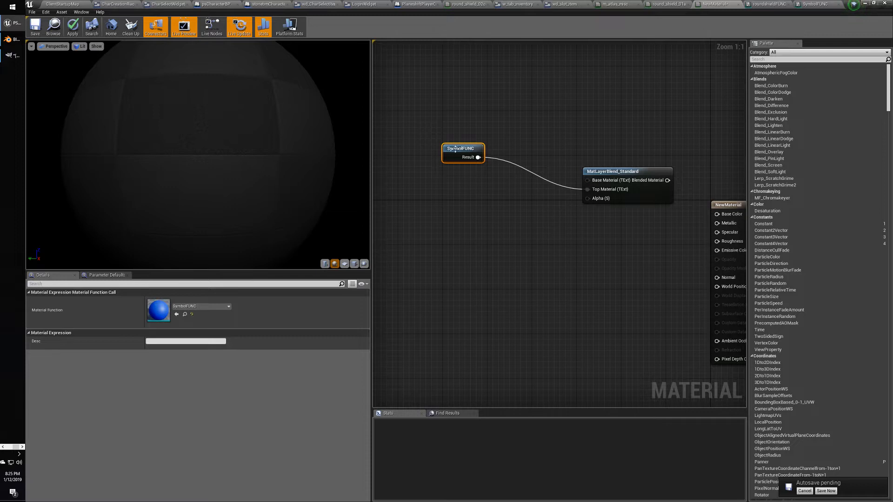
# Move SymbolFUNC lower, drop roundshieldFUNC into the graph and wire it to Base Material.
pyautogui.moveTo(455, 149); pyautogui.dragTo(450, 211)
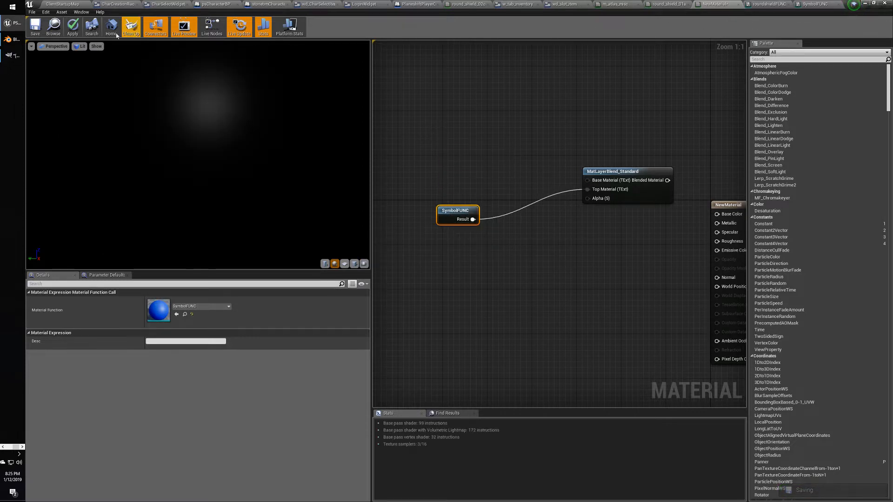
pyautogui.click(64, 4)
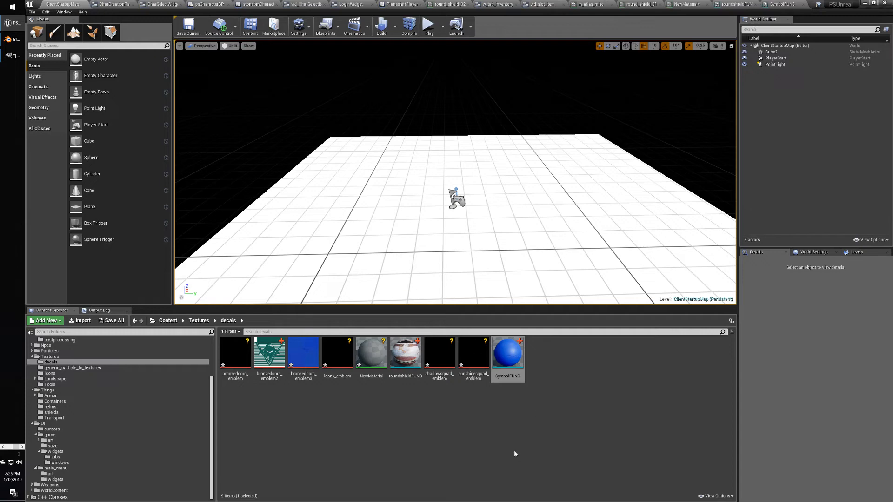
pyautogui.moveTo(405, 355); pyautogui.dragTo(597, 156)
pyautogui.moveTo(691, 28); pyautogui.dragTo(454, 161)
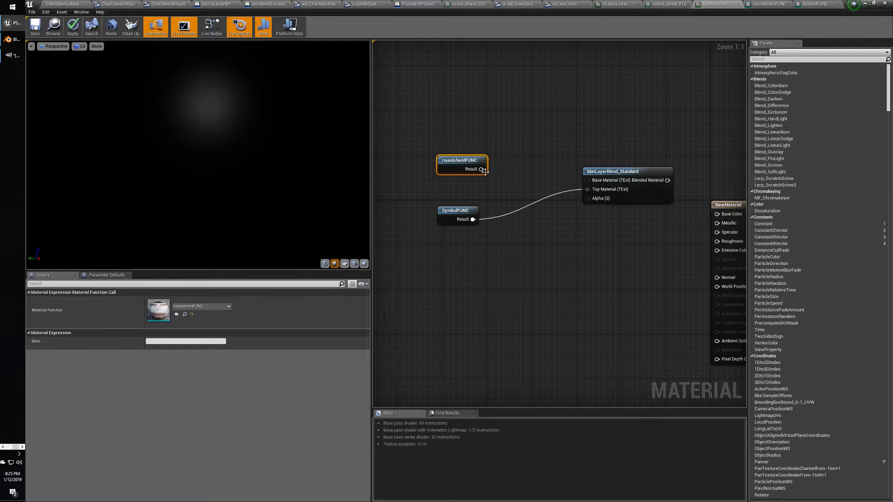
pyautogui.moveTo(593, 181); pyautogui.dragTo(593, 182)
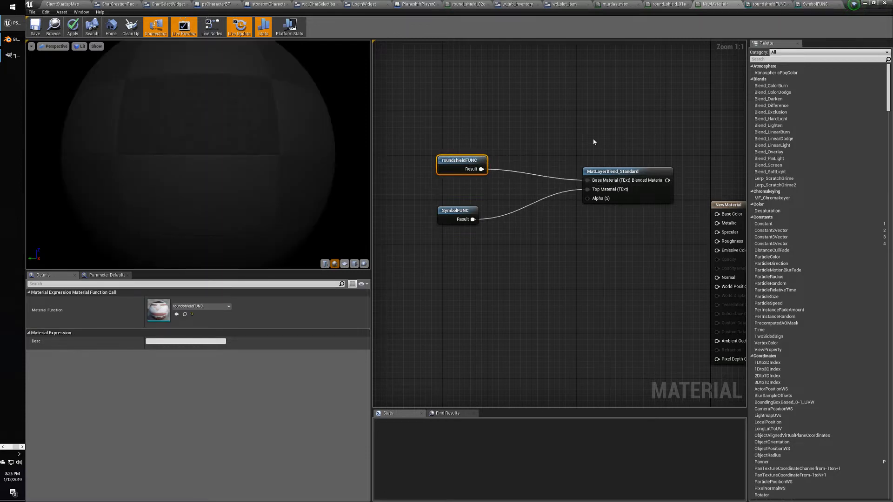
pyautogui.moveTo(610, 261); pyautogui.dragTo(530, 260, button='right')
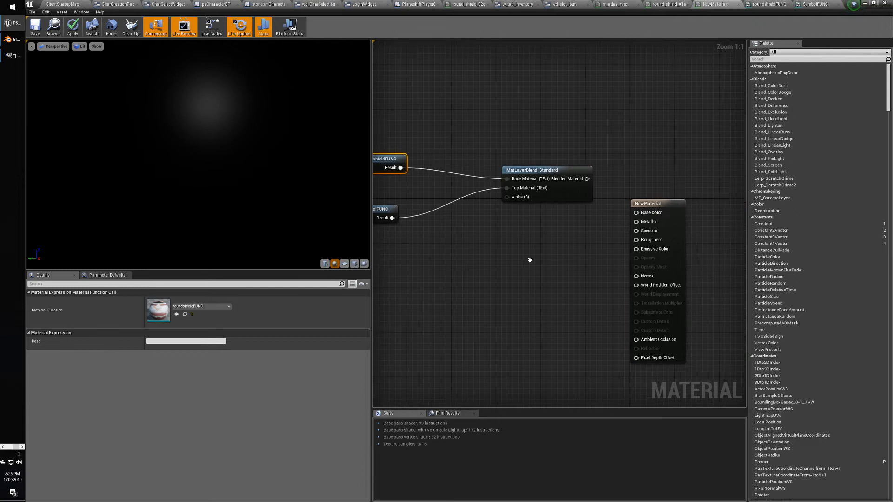
# Try wiring Blended Material into NewMaterial's Base Color; the connection is rejected.
pyautogui.moveTo(587, 178); pyautogui.dragTo(638, 216)
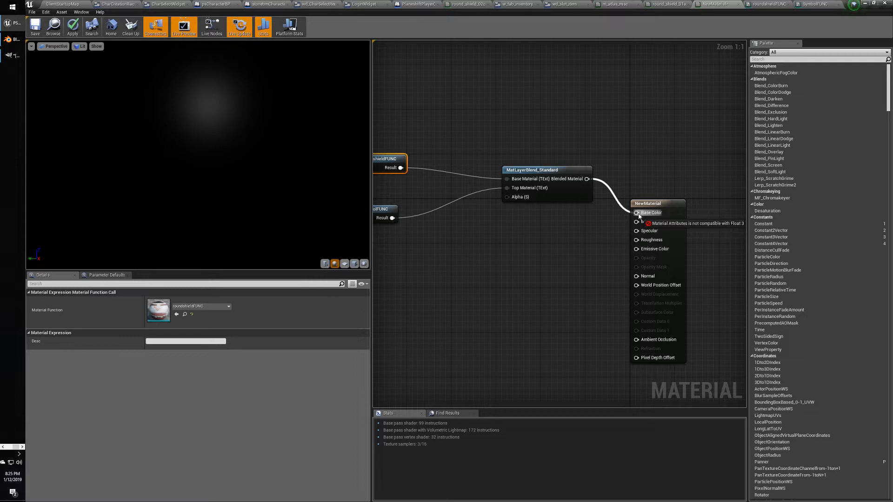
pyautogui.moveTo(639, 215); pyautogui.dragTo(623, 200)
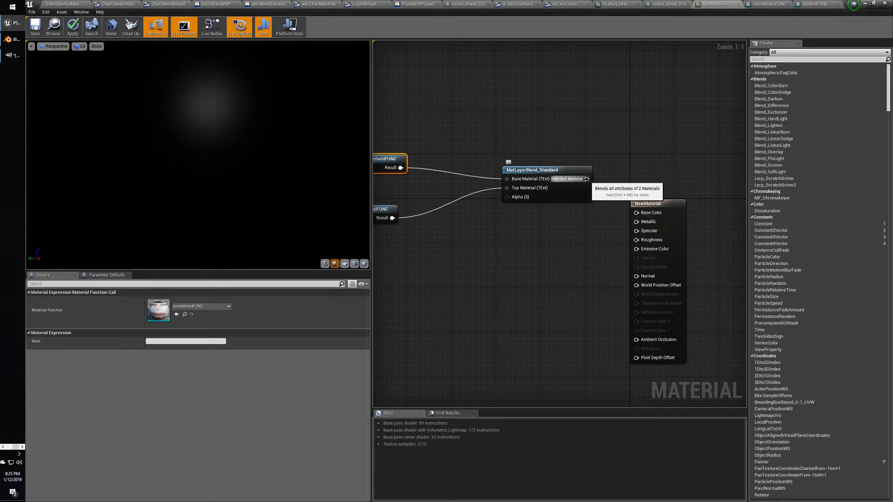
pyautogui.moveTo(587, 179); pyautogui.dragTo(637, 215)
# Reposition the MatLayerBlend_Standard node, then switch to the Layered Materials tutorial in Chrome.
pyautogui.moveTo(592, 241); pyautogui.dragTo(637, 236, button='right')
pyautogui.moveTo(592, 180); pyautogui.dragTo(568, 170)
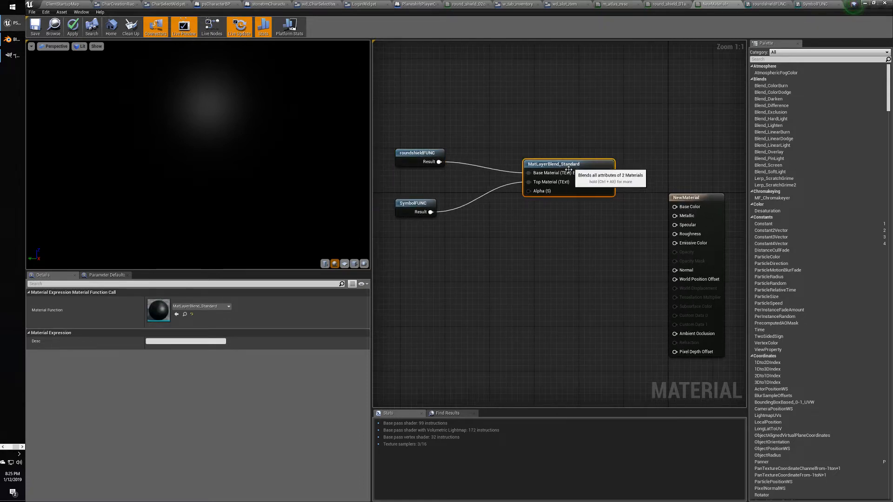
pyautogui.click(2, 446)
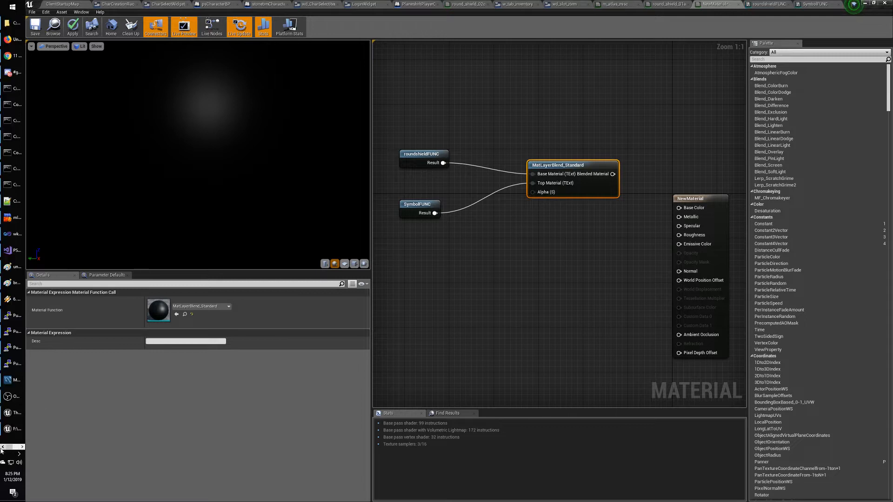
pyautogui.click(15, 58)
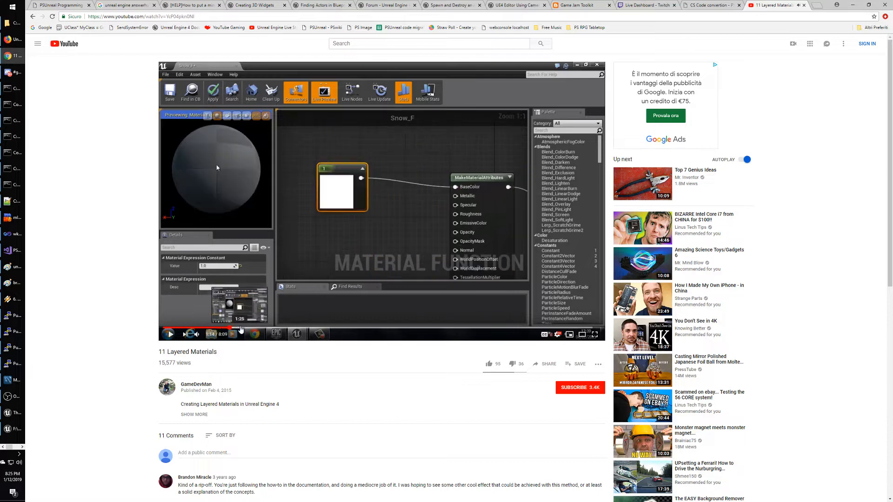
# Seek the tutorial forward in jumps from 1:26 to about 4:07.
pyautogui.click(243, 328)
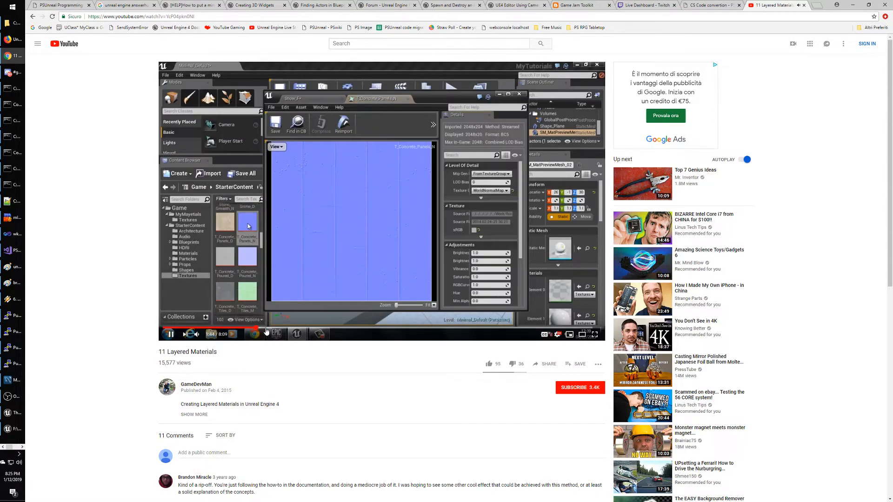
pyautogui.click(277, 328)
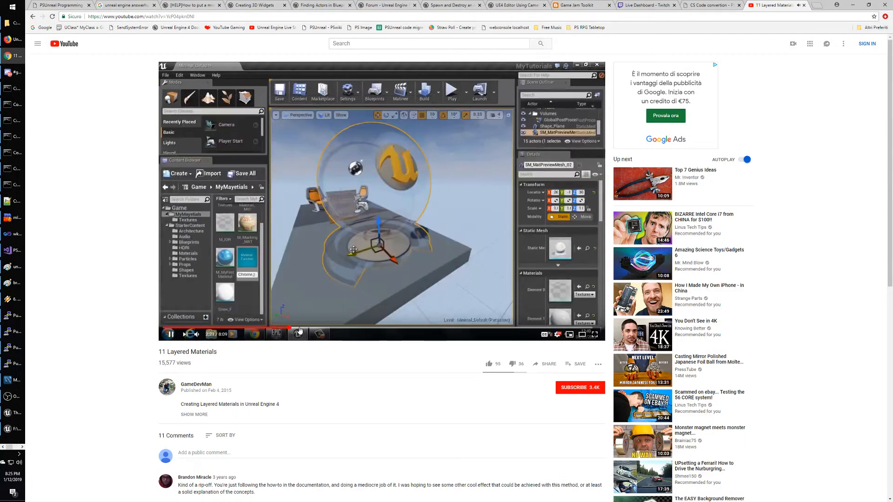
pyautogui.click(298, 329)
pyautogui.click(343, 328)
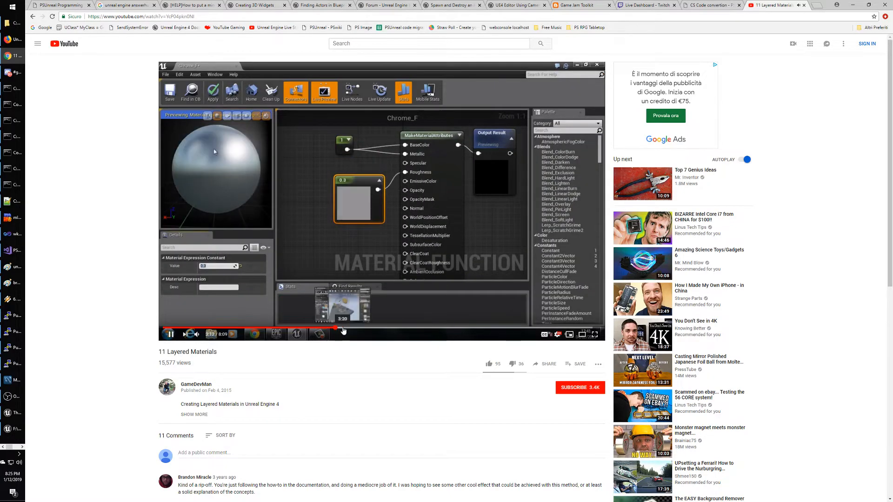
pyautogui.click(366, 328)
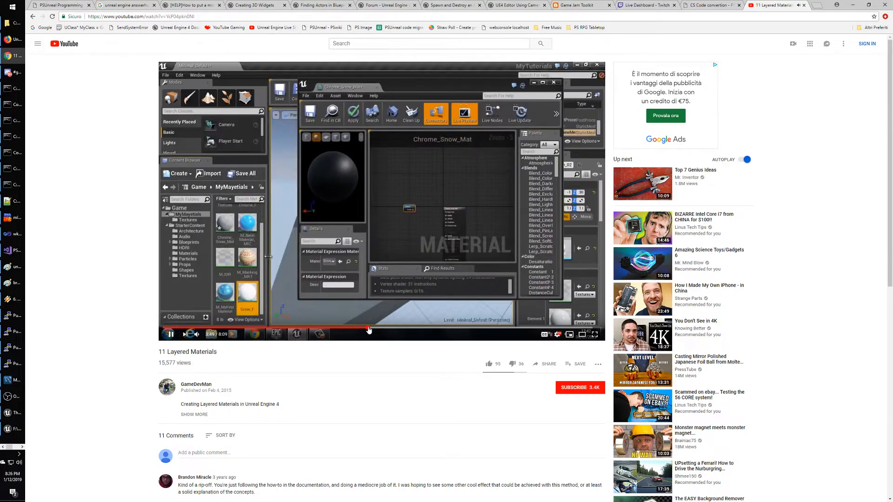
pyautogui.click(383, 328)
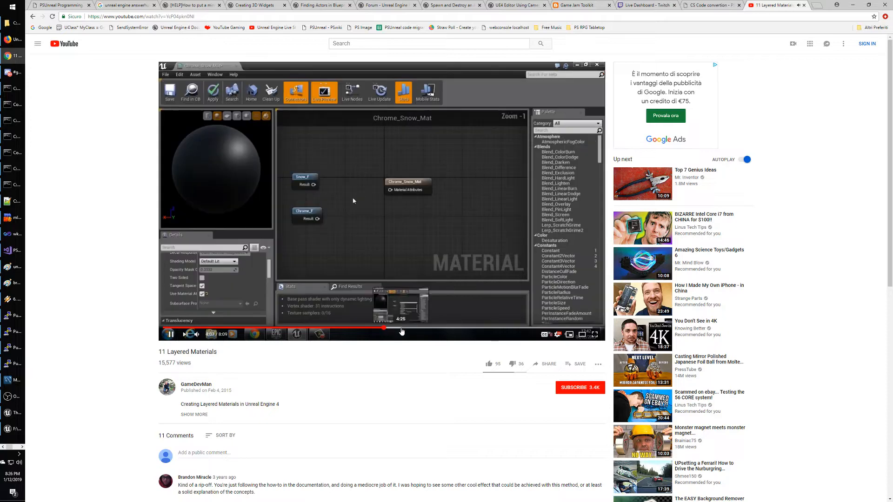
# Watch fullscreen, pause near 4:49 where MatLayerBlend_Simple is placed, then return to Unreal.
pyautogui.doubleClick(409, 208)
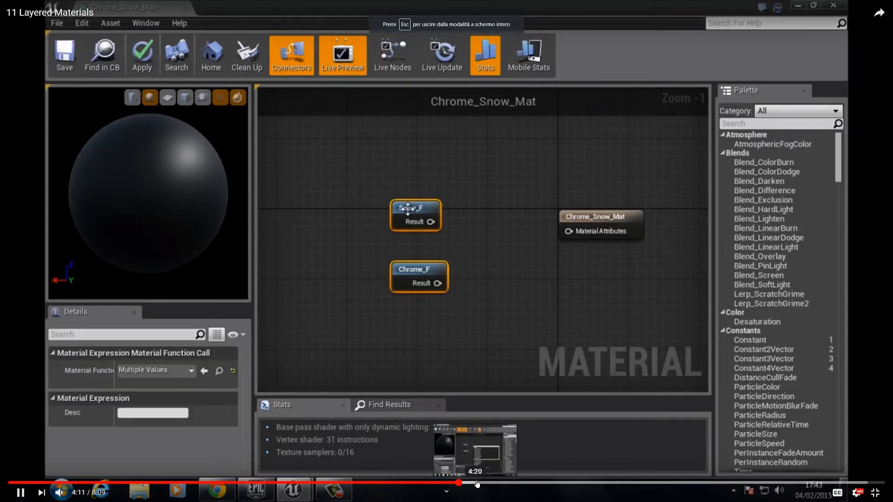
pyautogui.click(498, 484)
pyautogui.click(519, 484)
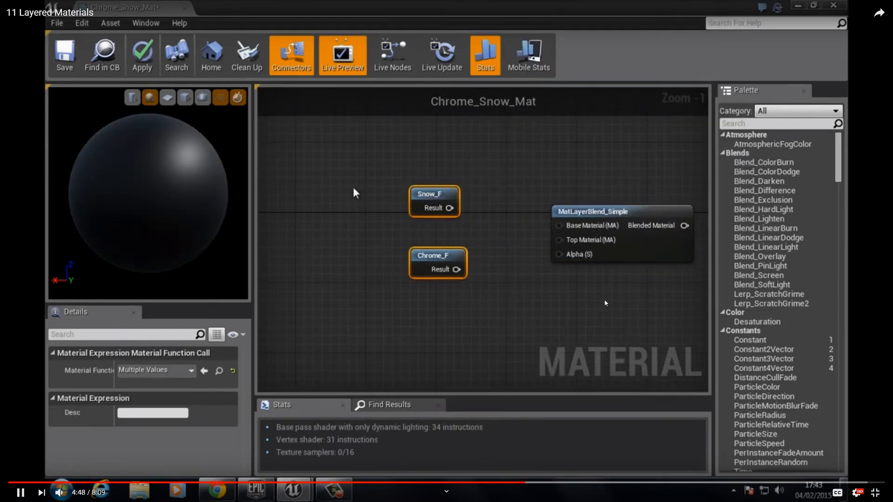
pyautogui.press('space')
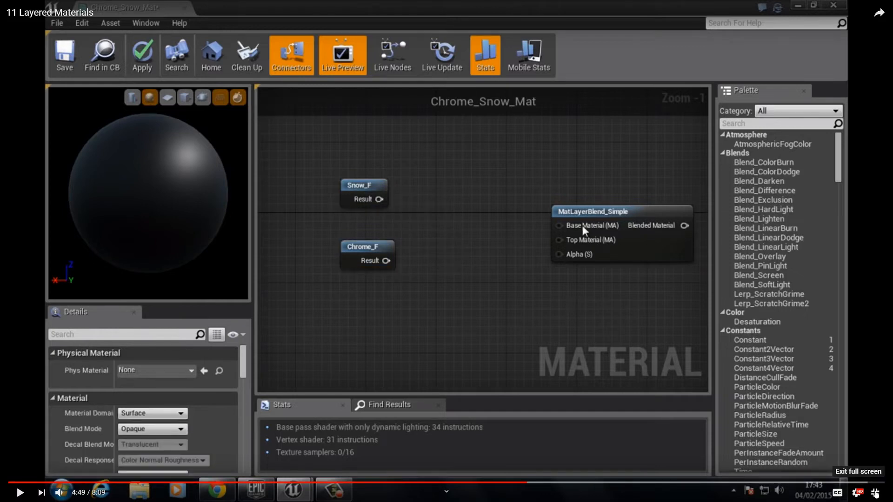
pyautogui.click(874, 492)
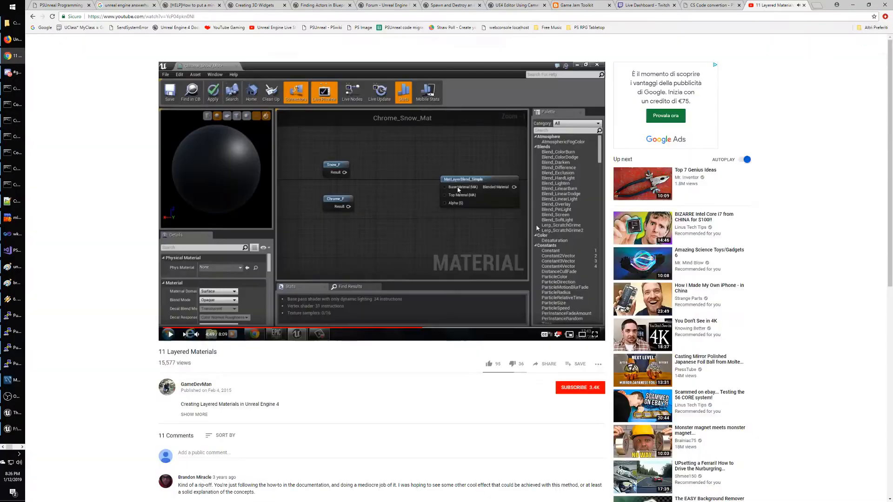
pyautogui.click(22, 447)
# Add a MatLayerBlend_Simple node via a 'simple' search and position it.
pyautogui.click(14, 23)
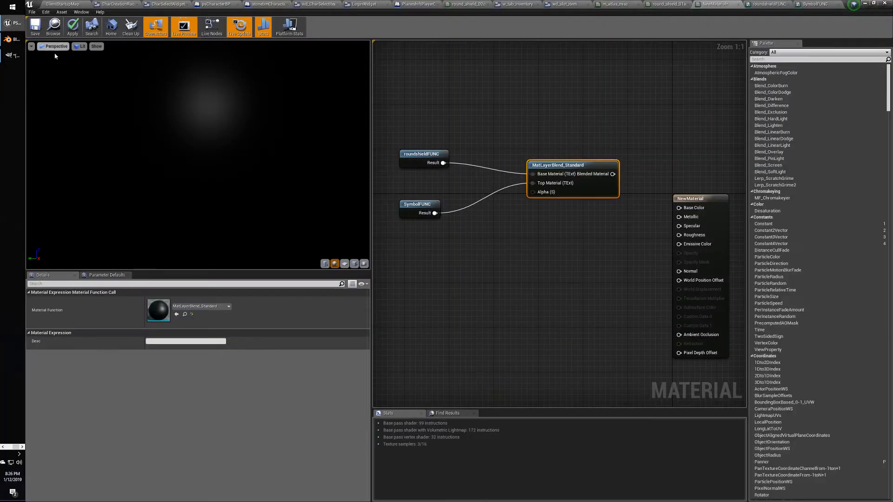
pyautogui.rightClick(547, 123)
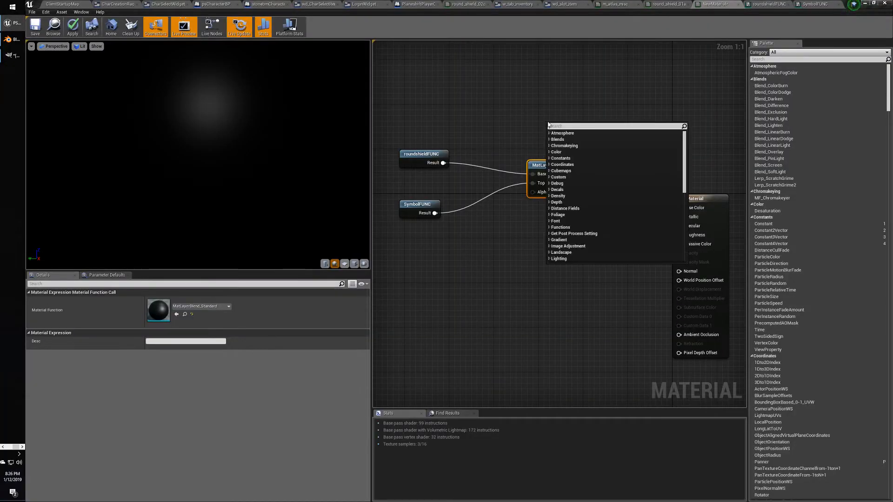
pyautogui.write('simpl')
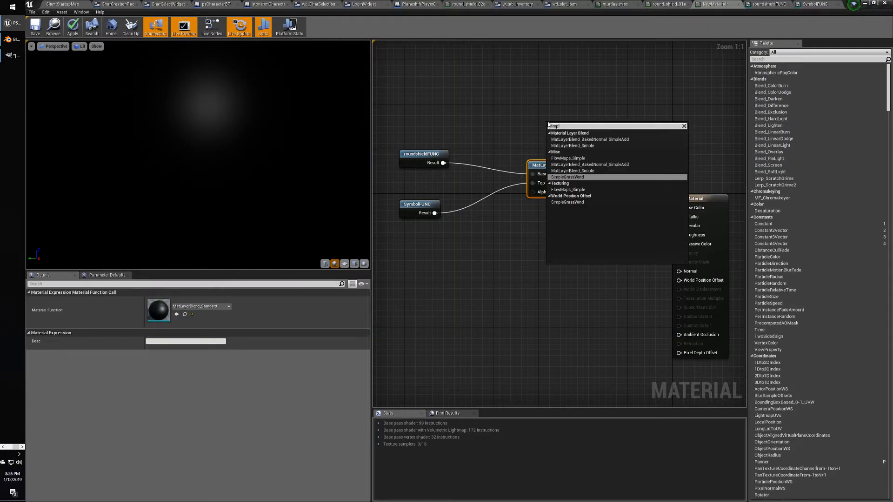
pyautogui.write('e')
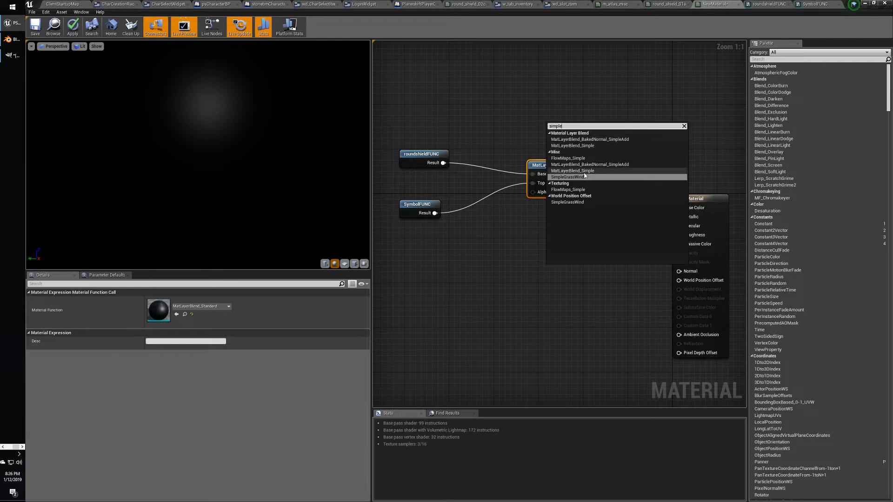
pyautogui.click(585, 171)
pyautogui.moveTo(595, 126); pyautogui.dragTo(571, 115)
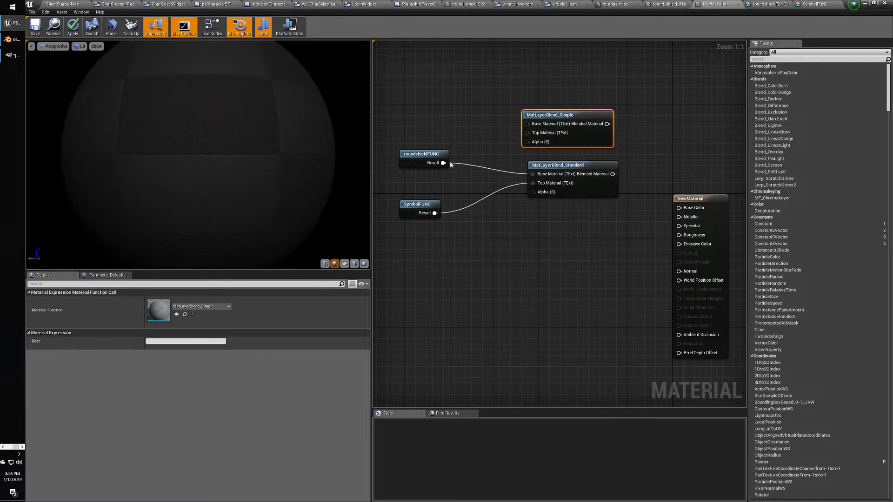
# Wire roundshieldFUNC to its Base Material and SymbolFUNC to its Top Material.
pyautogui.moveTo(444, 163); pyautogui.dragTo(529, 126)
pyautogui.moveTo(434, 213); pyautogui.dragTo(527, 133)
pyautogui.moveTo(607, 123); pyautogui.dragTo(684, 211)
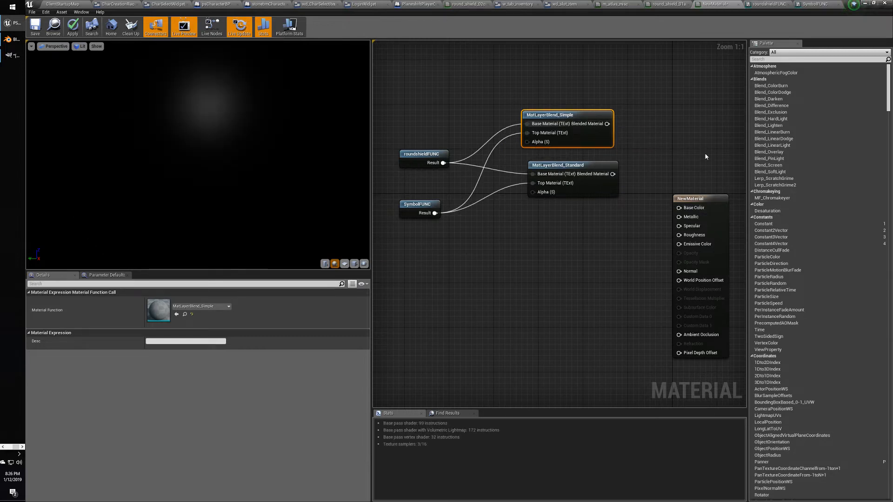
pyautogui.click(691, 154)
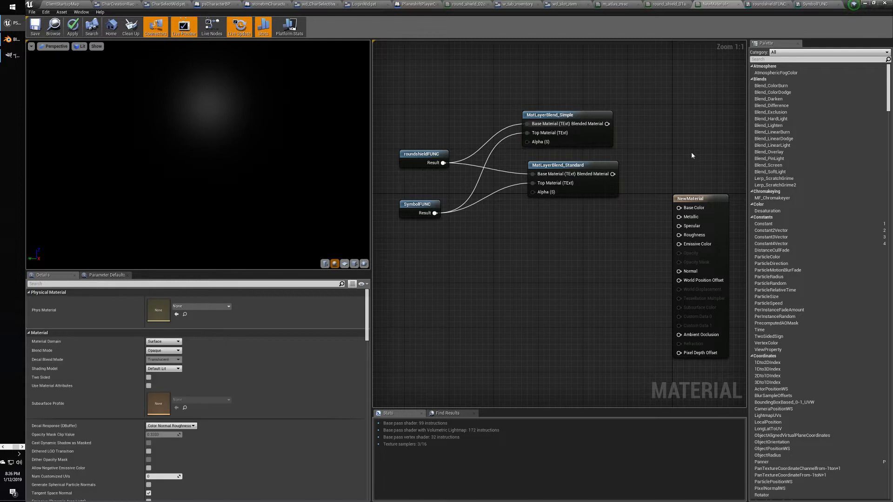
pyautogui.hotkey('alt', 'Tab')
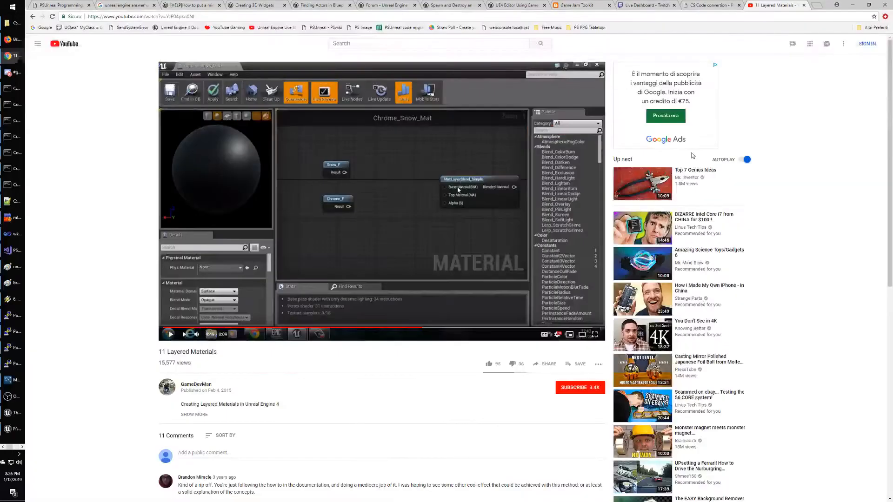
# Play the tutorial fullscreen and skim ahead through World_Aligned_Blend to the finished material.
pyautogui.click(594, 334)
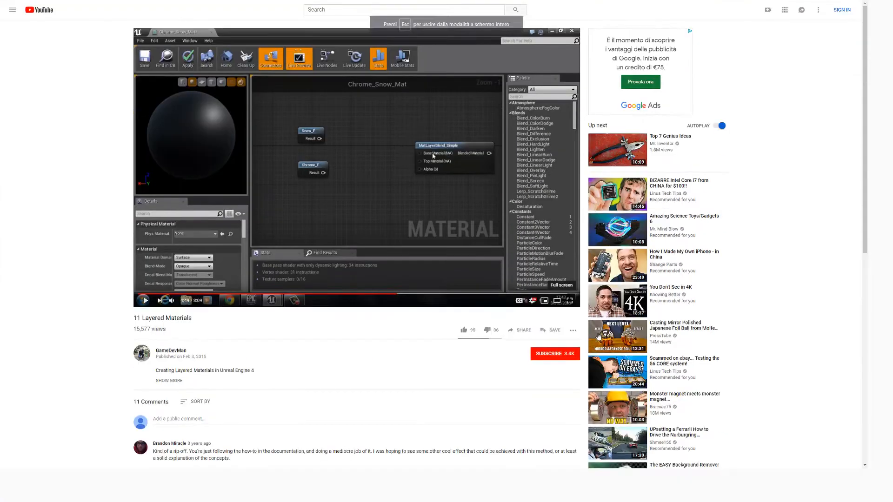
pyautogui.press('space')
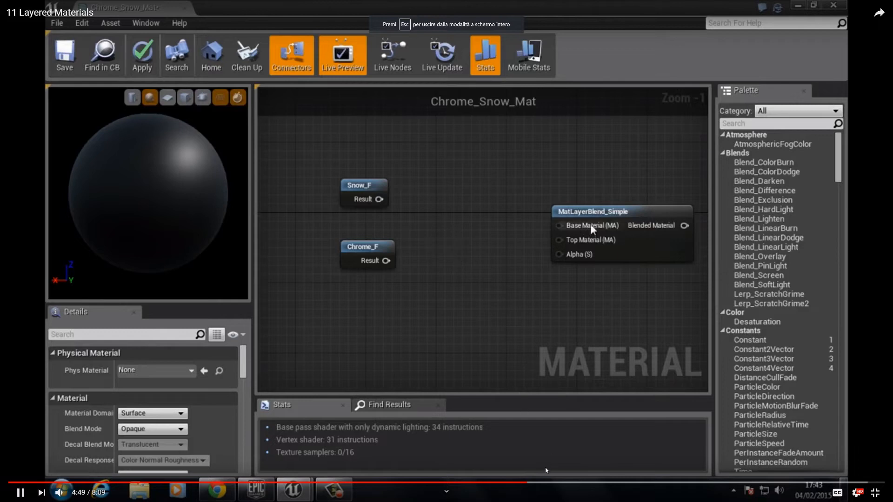
pyautogui.click(544, 483)
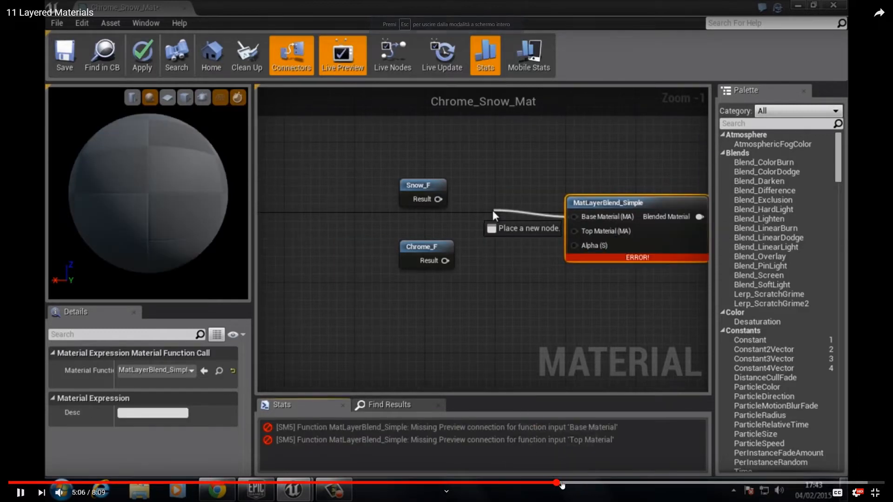
pyautogui.click(572, 483)
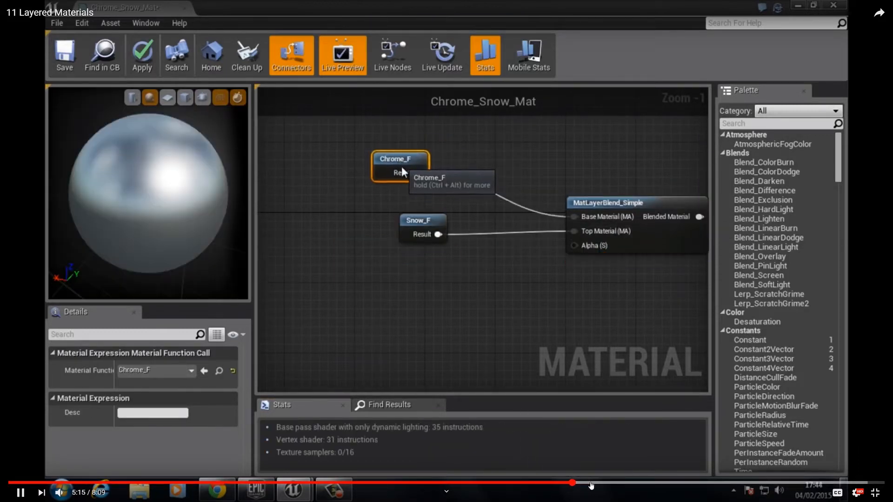
pyautogui.click(591, 483)
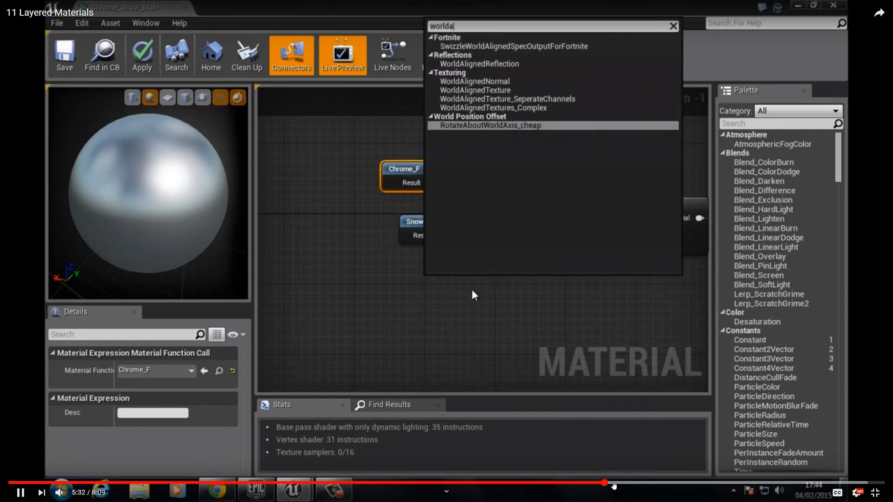
pyautogui.click(616, 484)
pyautogui.click(634, 483)
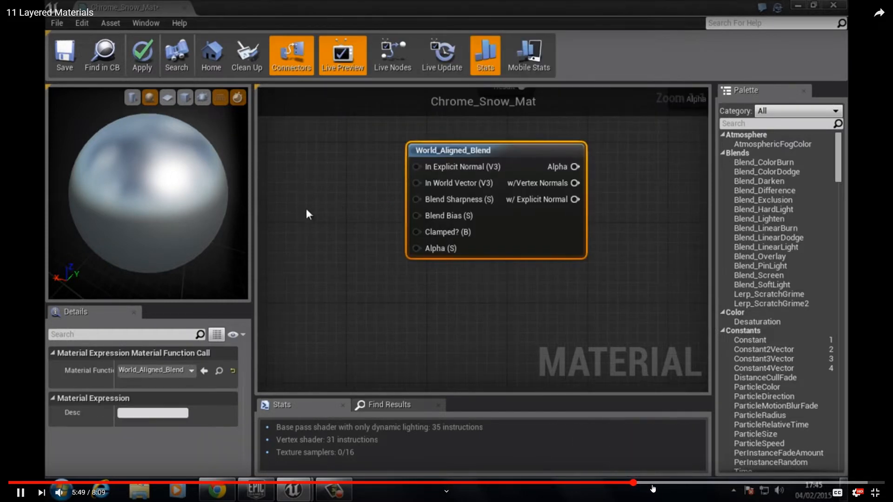
pyautogui.click(626, 483)
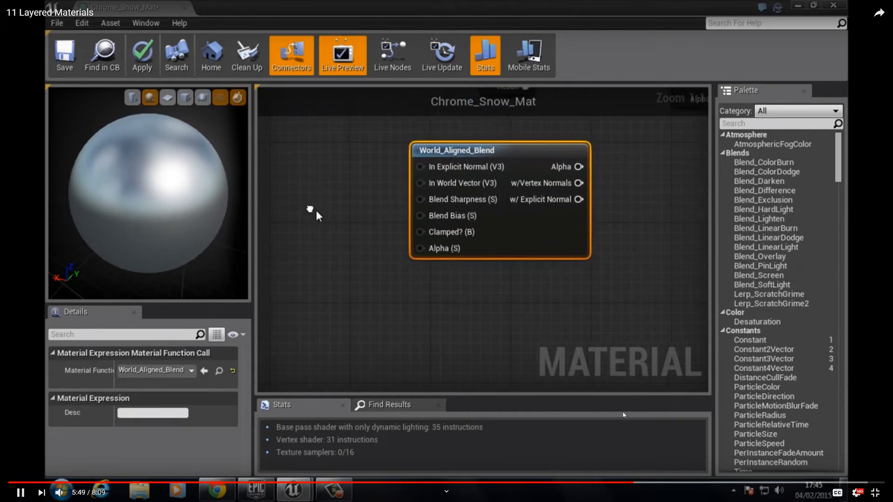
pyautogui.click(660, 483)
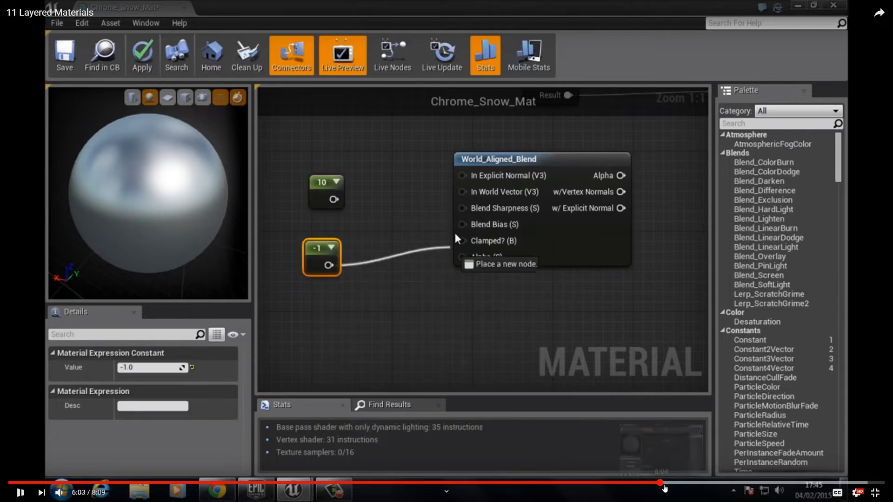
pyautogui.click(690, 483)
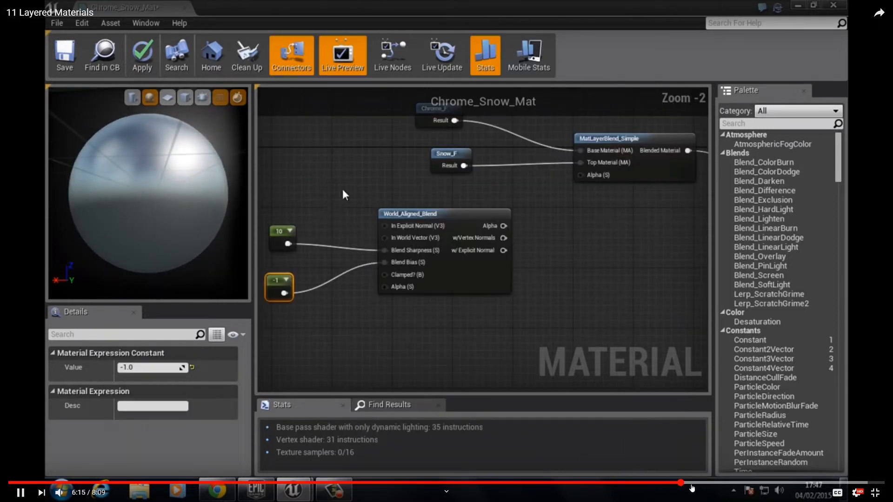
pyautogui.click(712, 483)
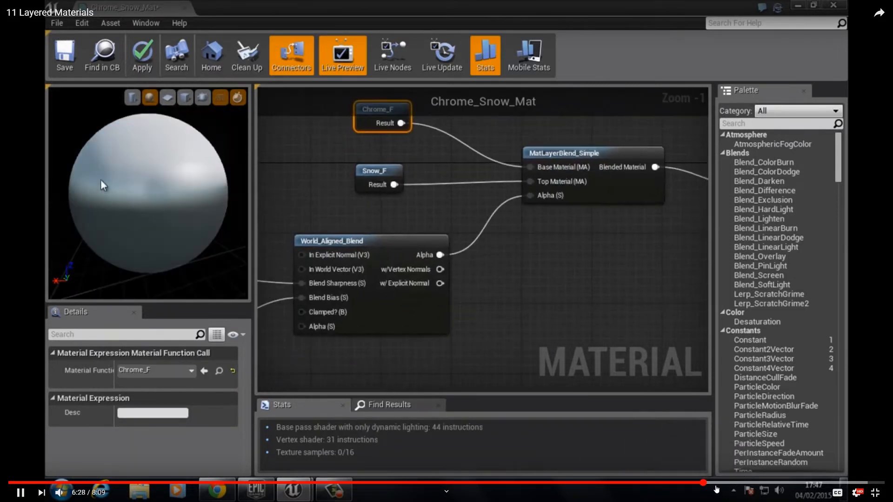
pyautogui.click(736, 483)
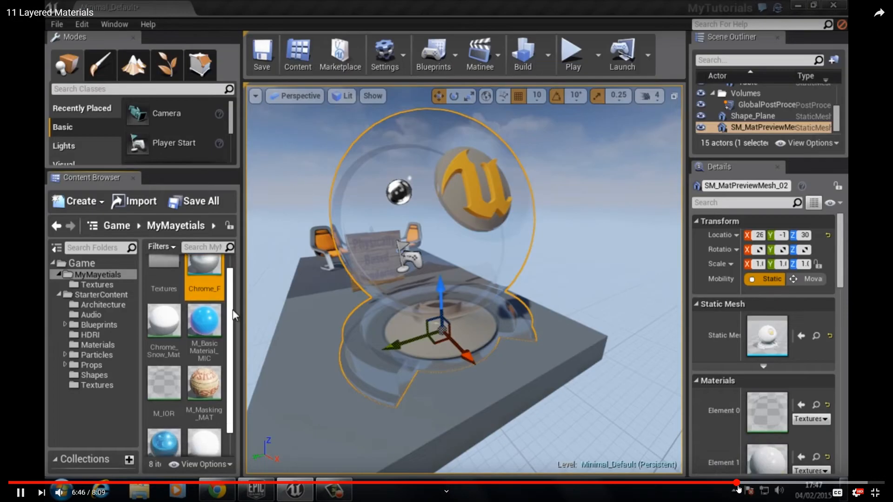
# Rewind to the MatLayerBlend_Simple wiring and pause near 4:57, then return to Unreal.
pyautogui.click(681, 483)
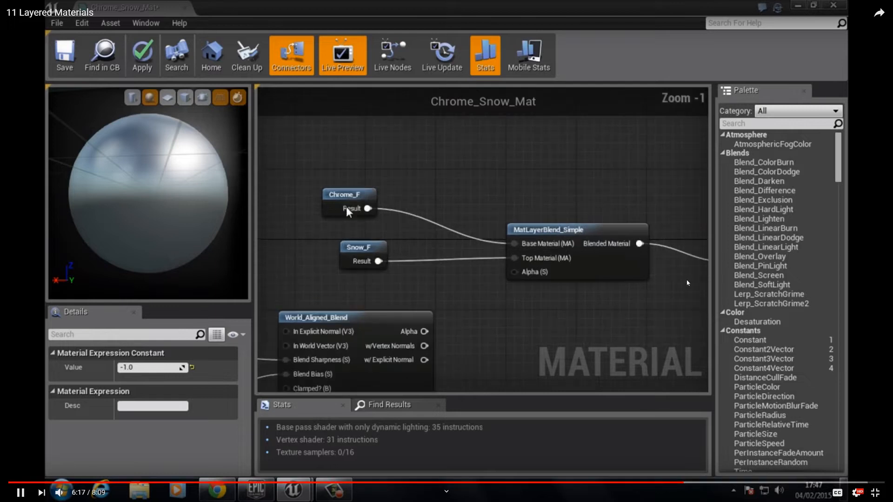
pyautogui.click(645, 484)
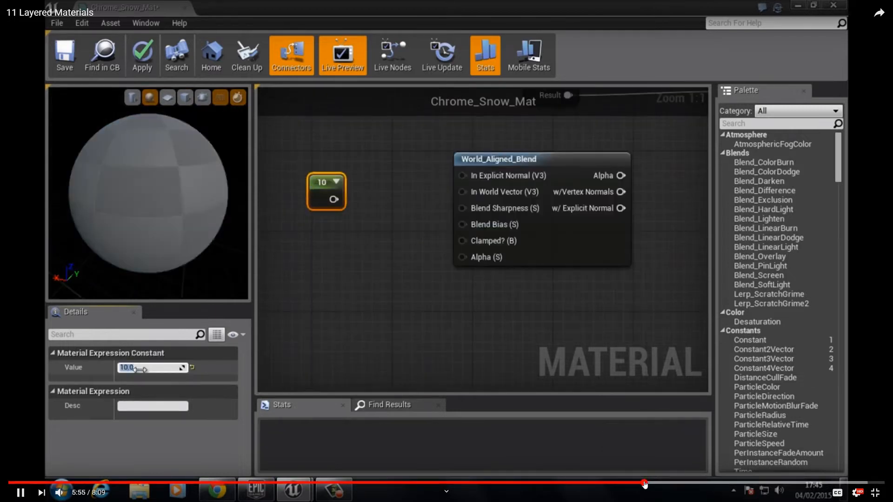
pyautogui.click(656, 483)
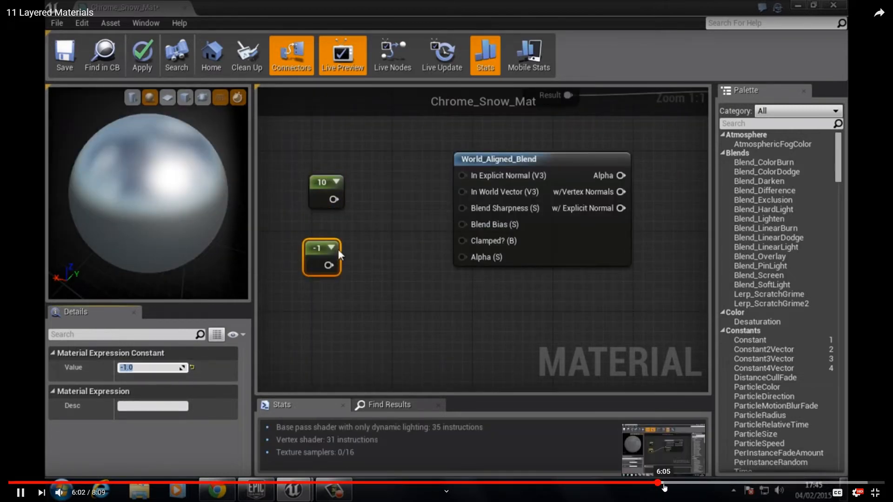
pyautogui.moveTo(664, 484); pyautogui.dragTo(616, 484)
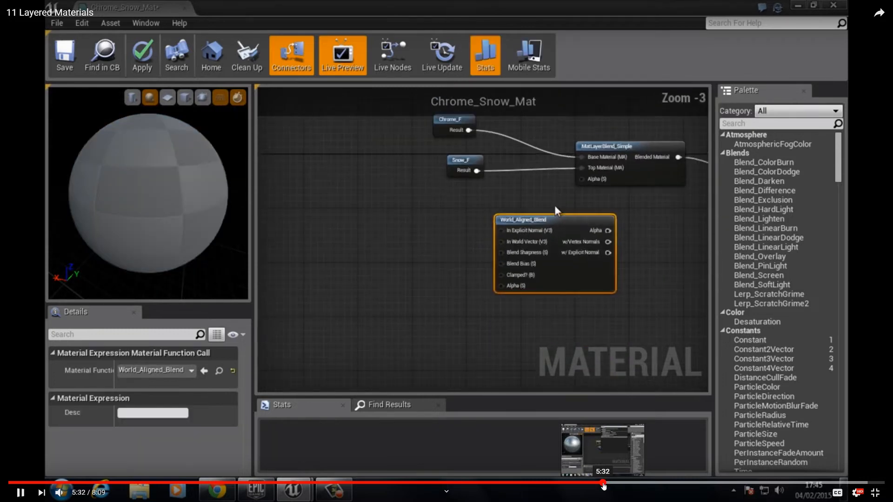
pyautogui.click(604, 484)
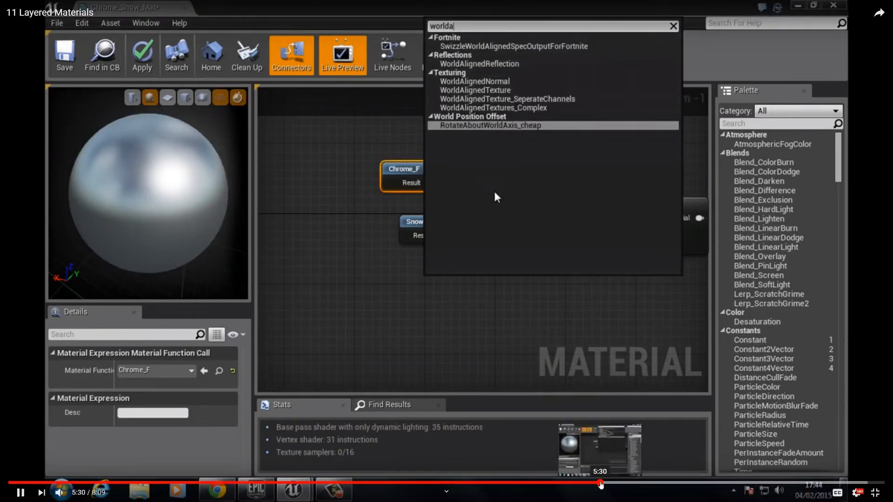
pyautogui.click(594, 484)
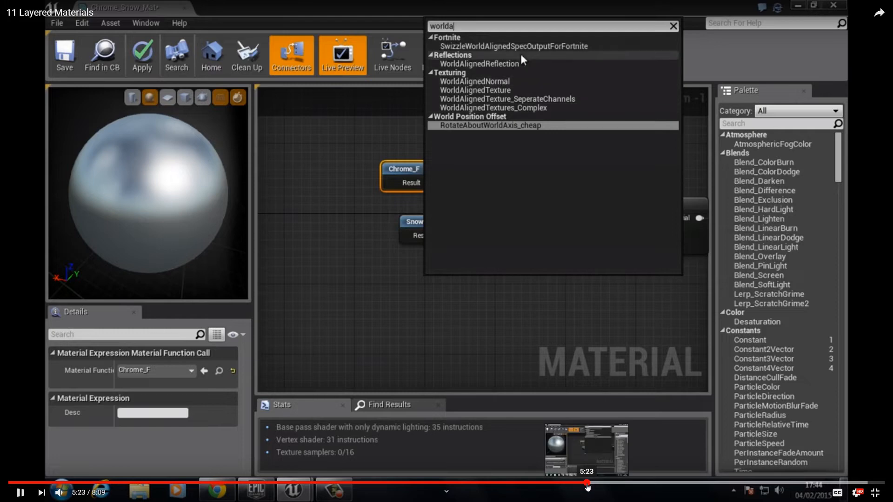
pyautogui.click(578, 484)
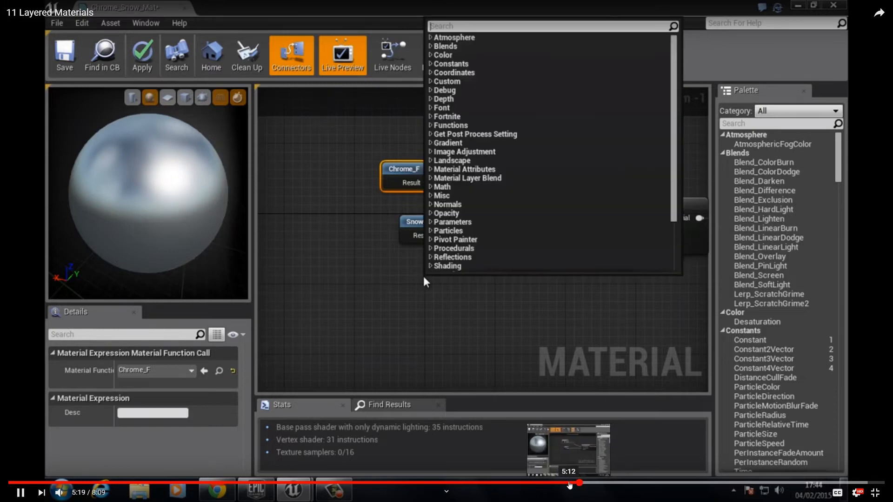
pyautogui.click(558, 484)
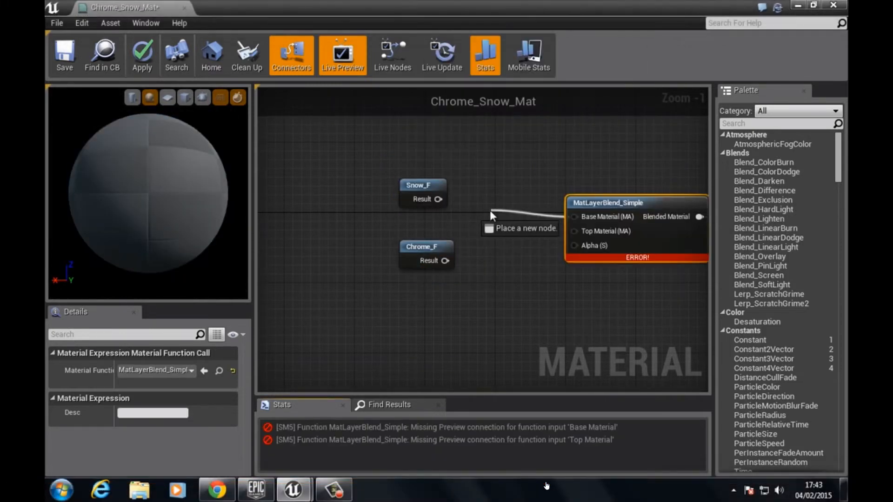
pyautogui.click(537, 484)
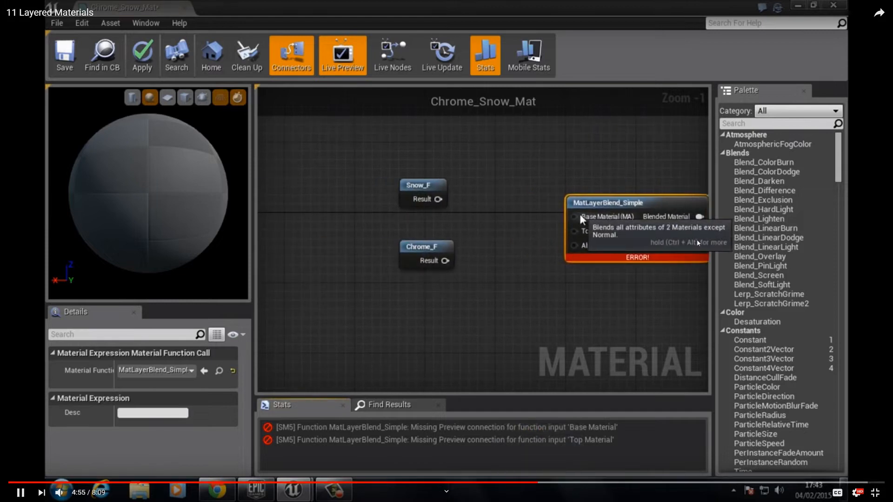
pyautogui.click(631, 236)
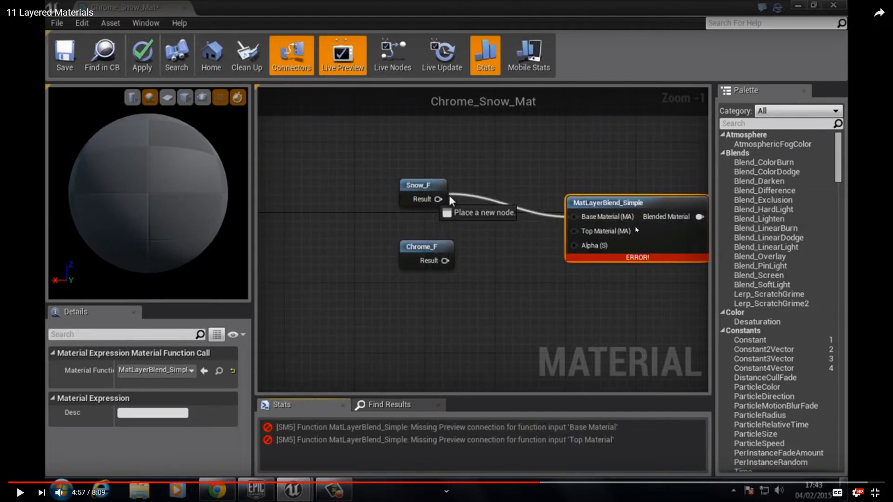
pyautogui.hotkey('alt', 'Tab')
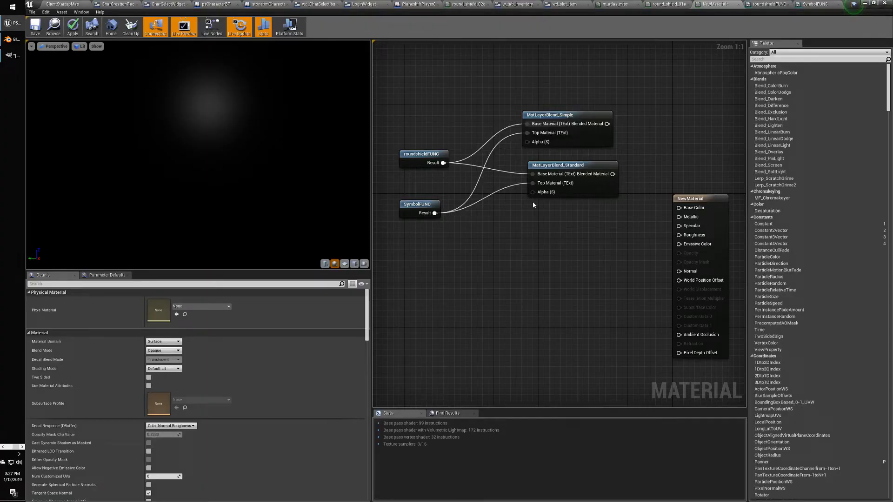
# Move NewMaterial beside the blend nodes and pull a new wire from its Base Color input.
pyautogui.moveTo(532, 205); pyautogui.dragTo(603, 192, button='right')
pyautogui.moveTo(604, 204); pyautogui.dragTo(603, 126)
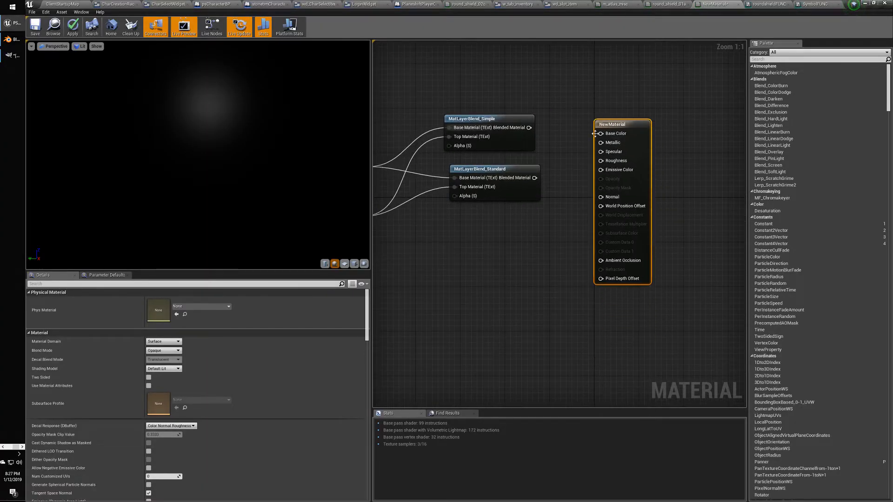
pyautogui.moveTo(528, 127); pyautogui.dragTo(601, 170)
pyautogui.moveTo(529, 127); pyautogui.dragTo(629, 127)
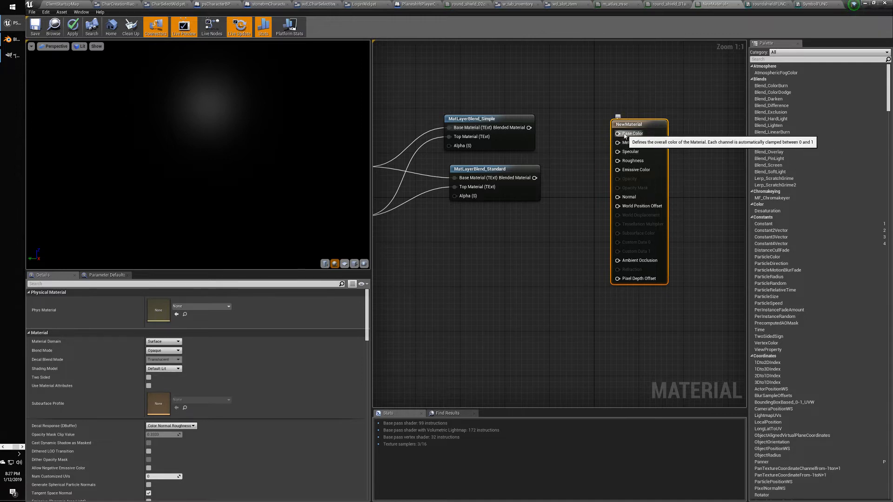
pyautogui.moveTo(618, 133); pyautogui.dragTo(538, 87)
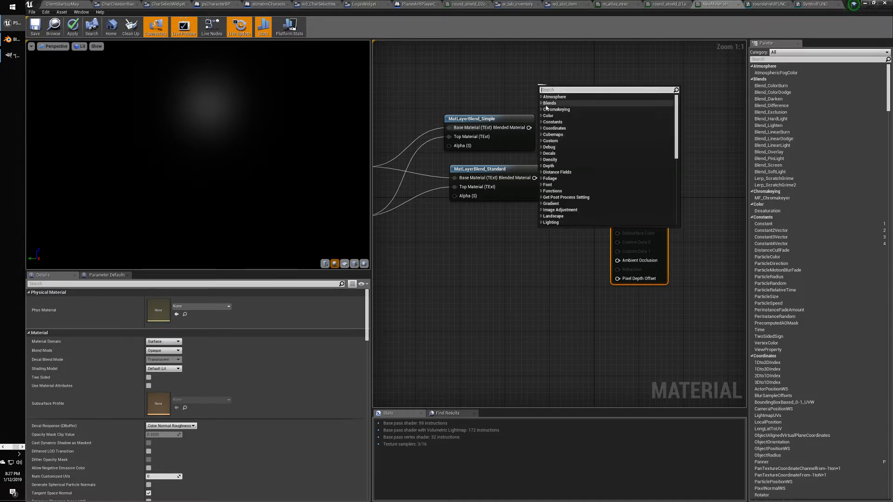
# Browse the Blends, Decals and Texture node categories in the search menu.
pyautogui.click(550, 103)
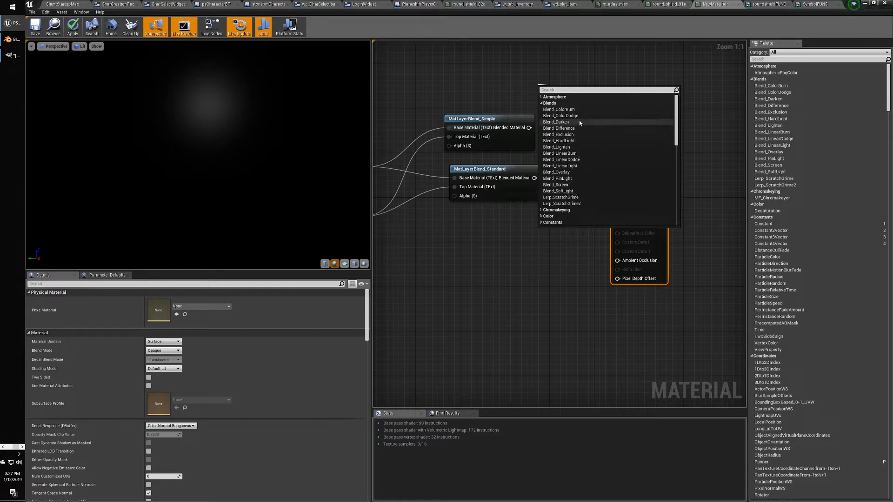
pyautogui.scroll(-5, 593, 158)
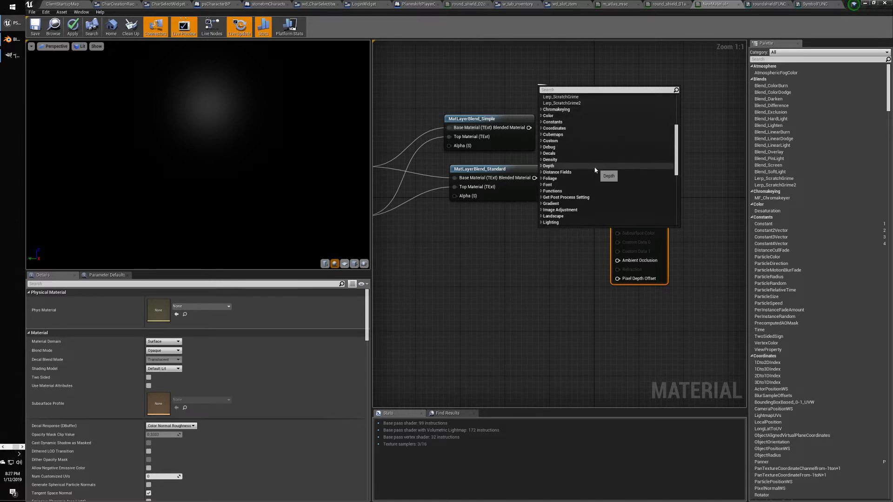
pyautogui.click(549, 153)
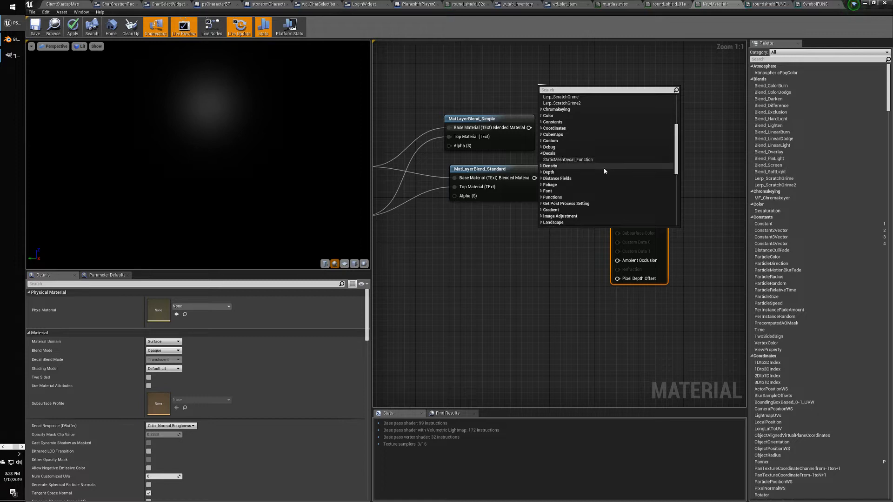
pyautogui.scroll(-2, 604, 169)
pyautogui.scroll(-8, 604, 177)
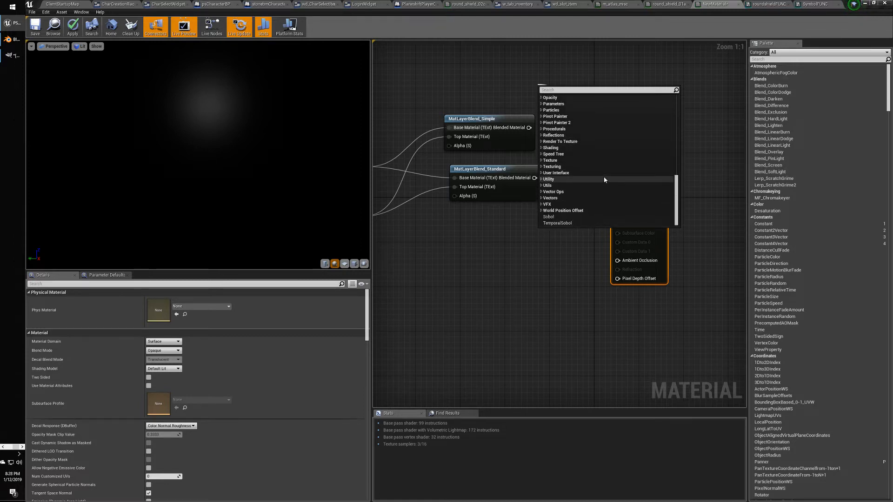
pyautogui.click(542, 161)
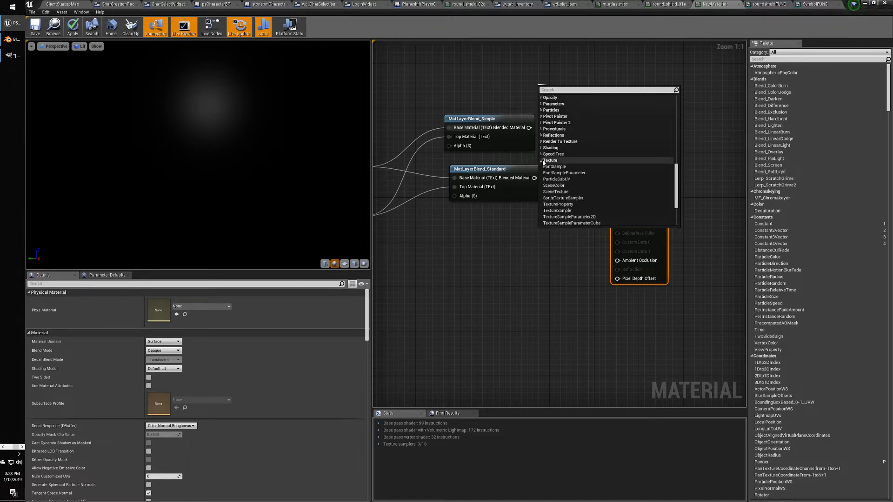
pyautogui.scroll(-4, 612, 177)
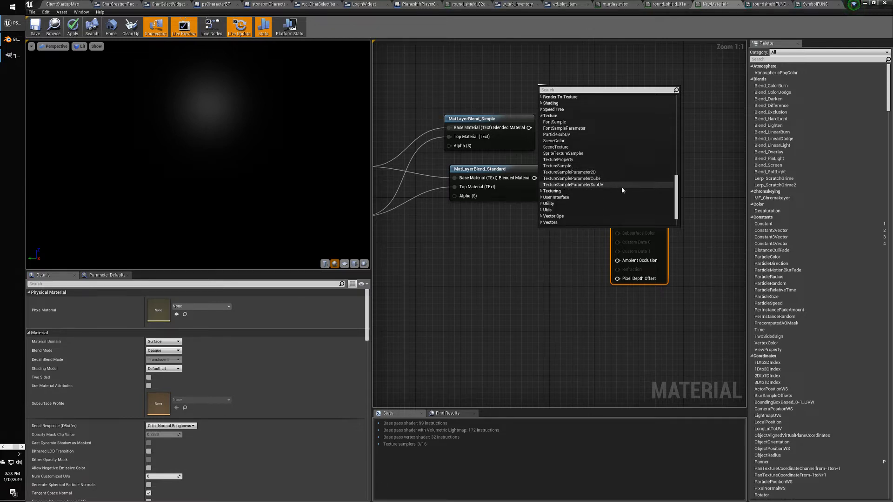
pyautogui.scroll(3, 622, 186)
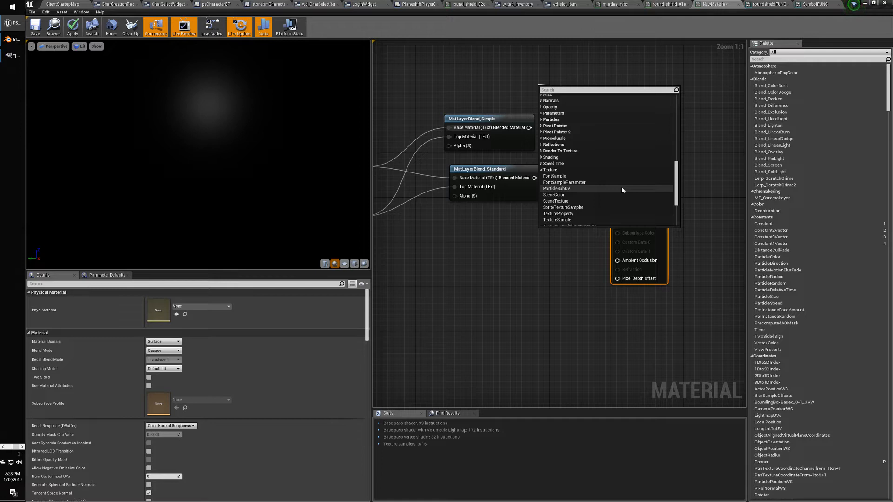
pyautogui.scroll(4, 623, 190)
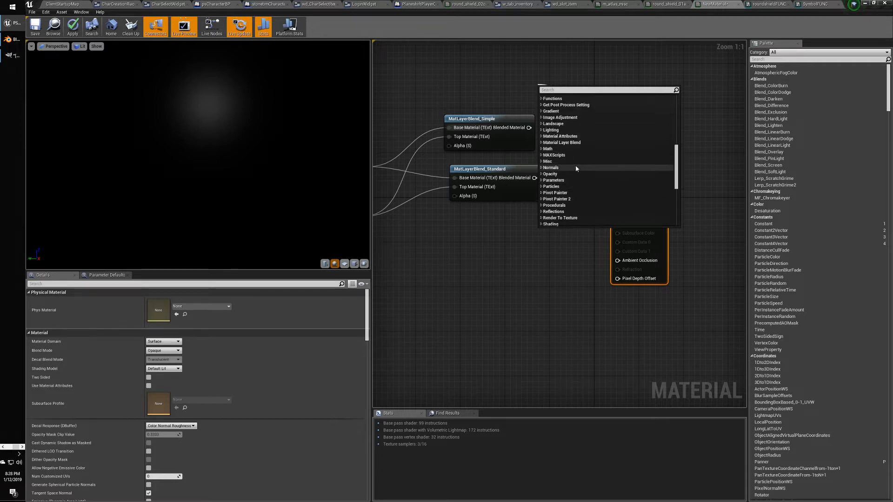
# Add a MatLayerBlend_SeparateNormalandColorClamps node from the Material Layer Blend category.
pyautogui.click(542, 143)
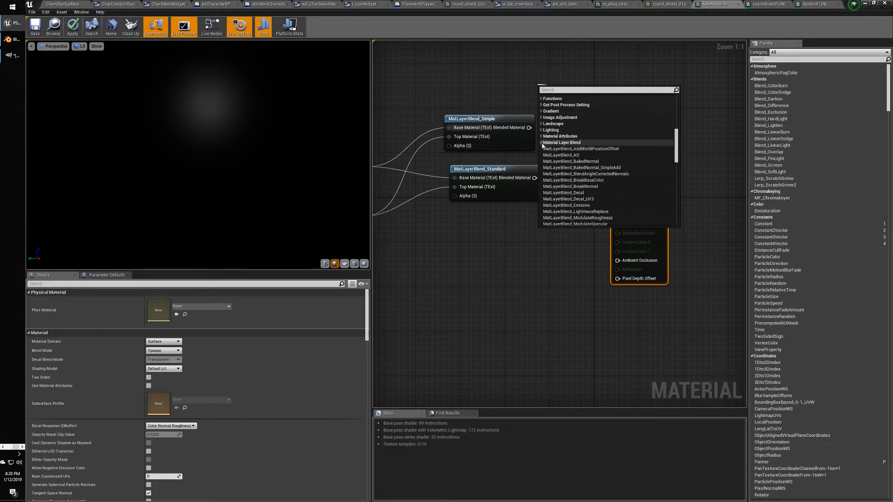
pyautogui.scroll(-2, 614, 180)
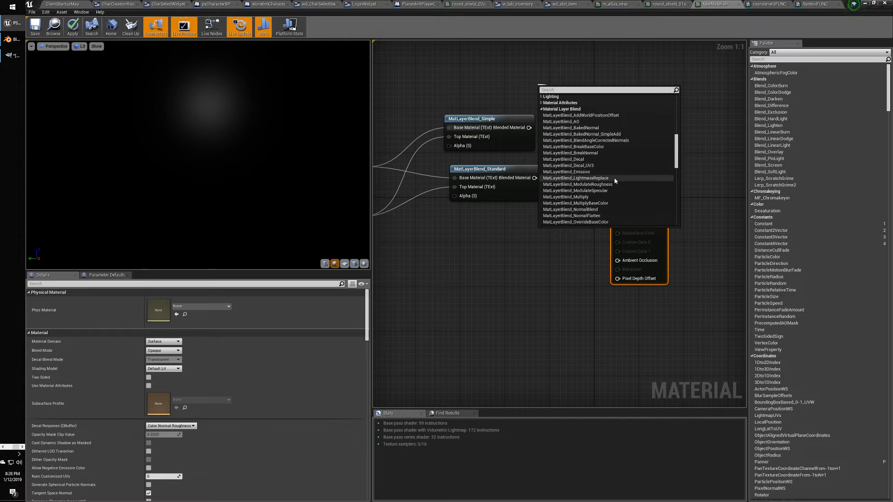
pyautogui.scroll(-2, 614, 179)
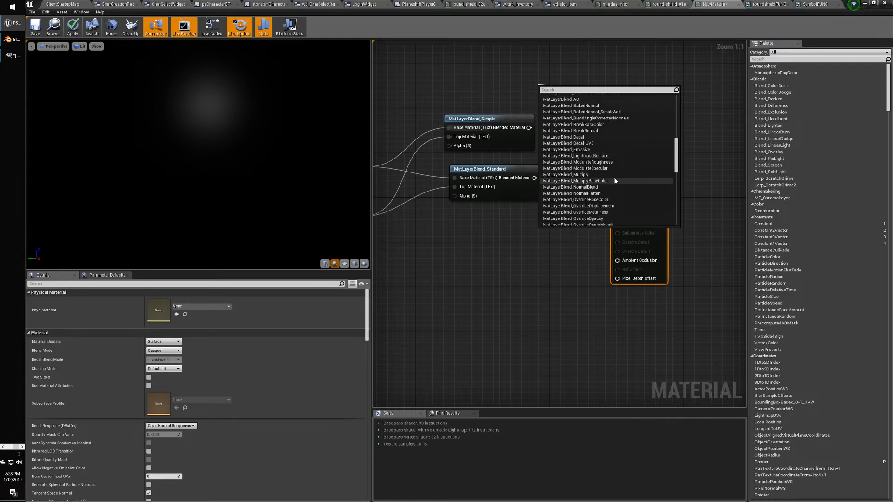
pyautogui.scroll(-4, 615, 180)
pyautogui.click(589, 179)
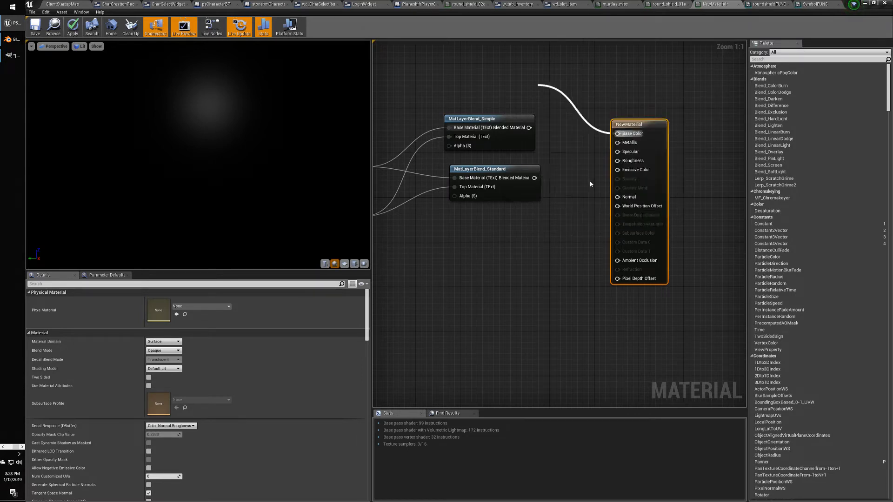
# Shift NewMaterial further right, then delete the SeparateNormalandColorClamps node.
pyautogui.moveTo(642, 128); pyautogui.dragTo(709, 117)
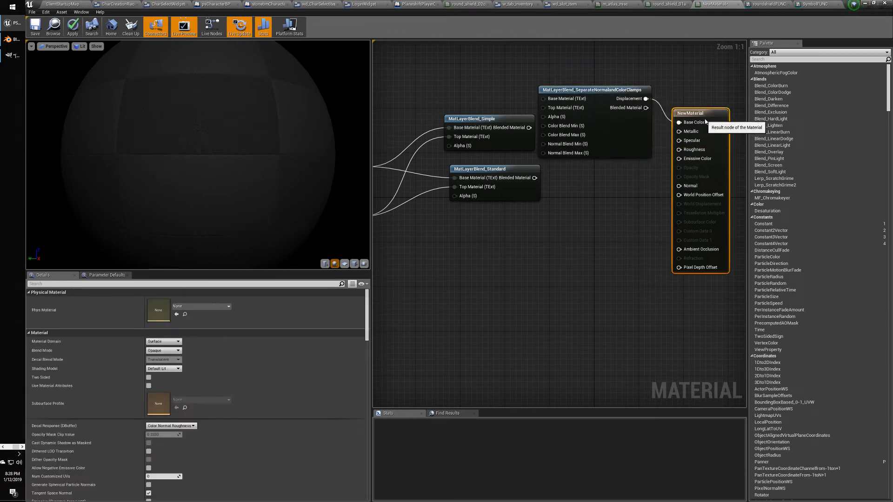
pyautogui.moveTo(593, 100); pyautogui.dragTo(532, 249)
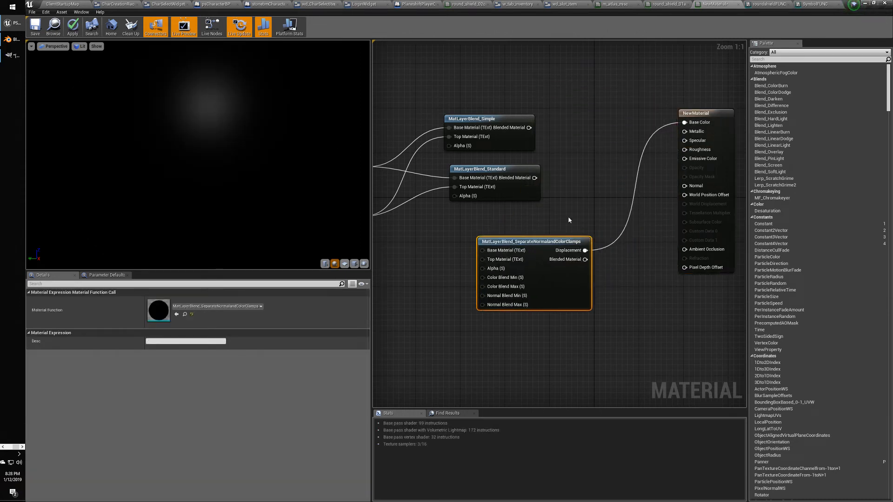
pyautogui.click(568, 218)
pyautogui.click(559, 242)
pyautogui.press('Delete')
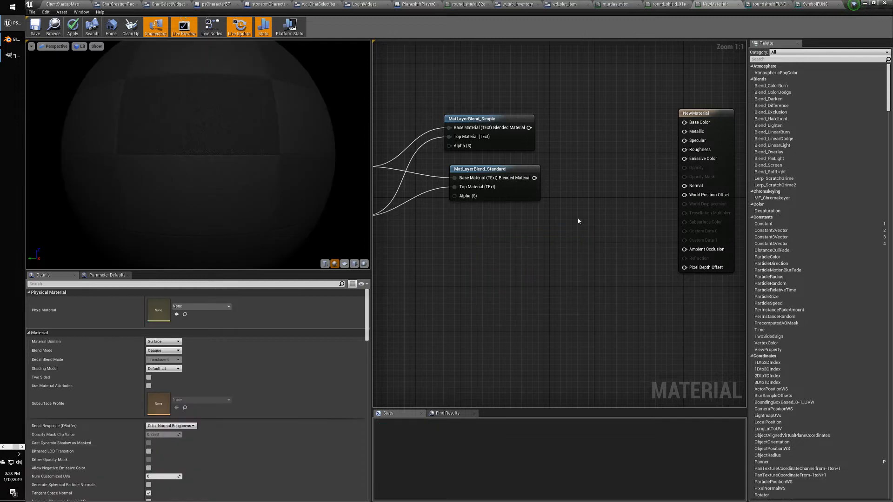
# Add a MatLayerBlend_Simple node from Base Color and move it to the top.
pyautogui.moveTo(684, 122); pyautogui.dragTo(580, 149)
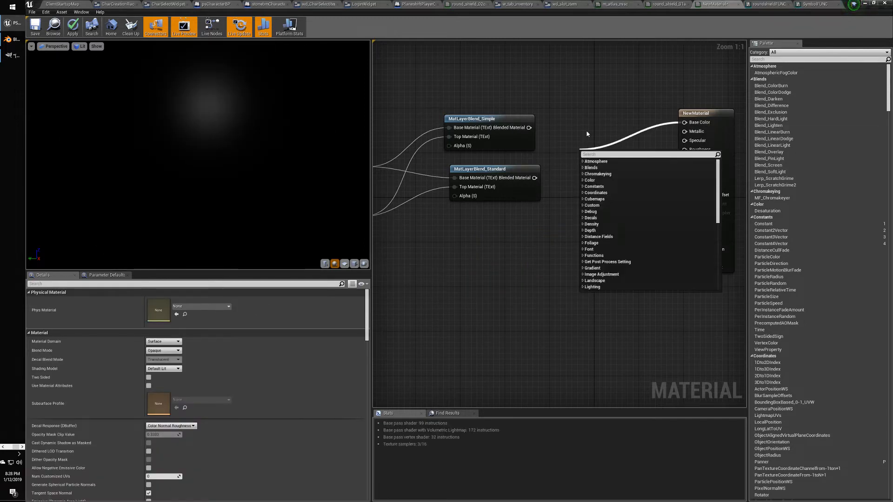
pyautogui.write('simple')
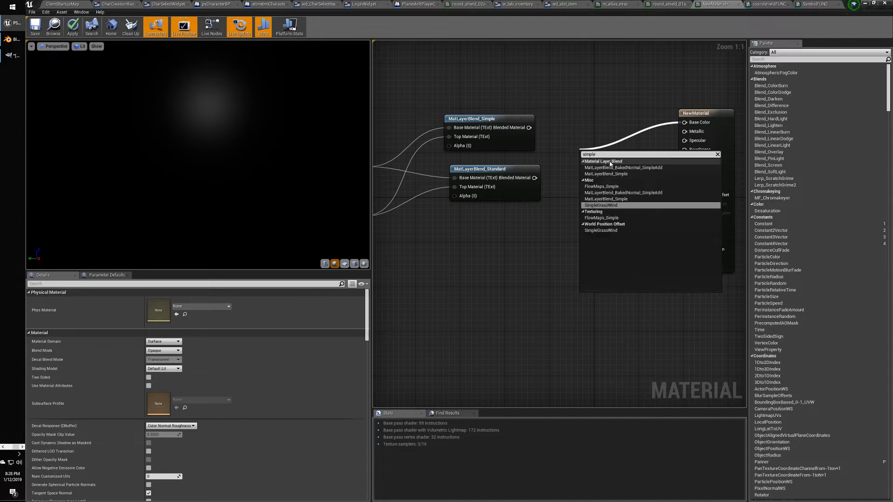
pyautogui.click(616, 200)
pyautogui.moveTo(617, 153); pyautogui.dragTo(595, 62)
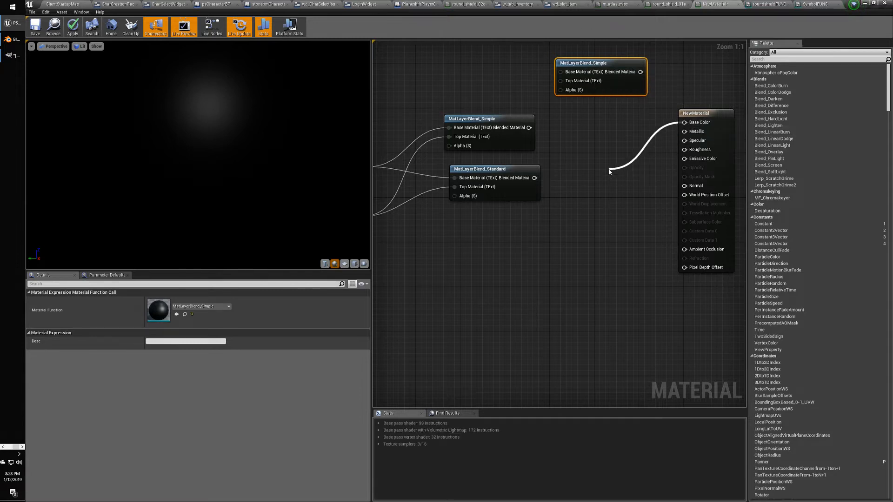
# Add a MatLayerBlend_Standard node and place it down-left.
pyautogui.moveTo(609, 171); pyautogui.dragTo(609, 171)
pyautogui.write('standard')
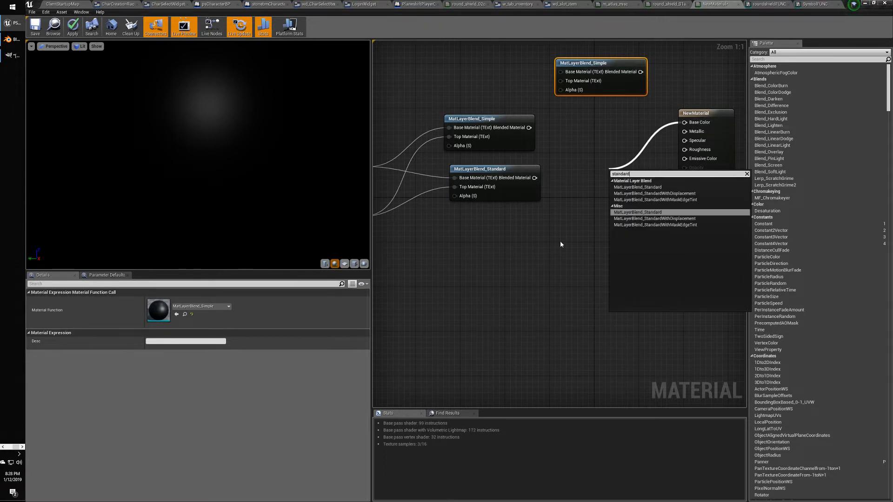
pyautogui.click(656, 213)
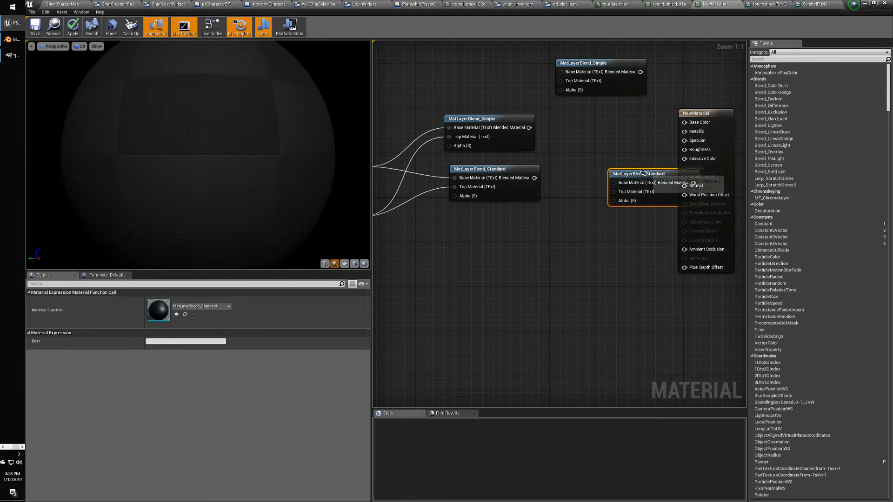
pyautogui.moveTo(618, 189); pyautogui.dragTo(537, 285)
# Add a second MatLayerBlend_Standard node above the other and start another 'ble' search.
pyautogui.moveTo(685, 123); pyautogui.dragTo(610, 163)
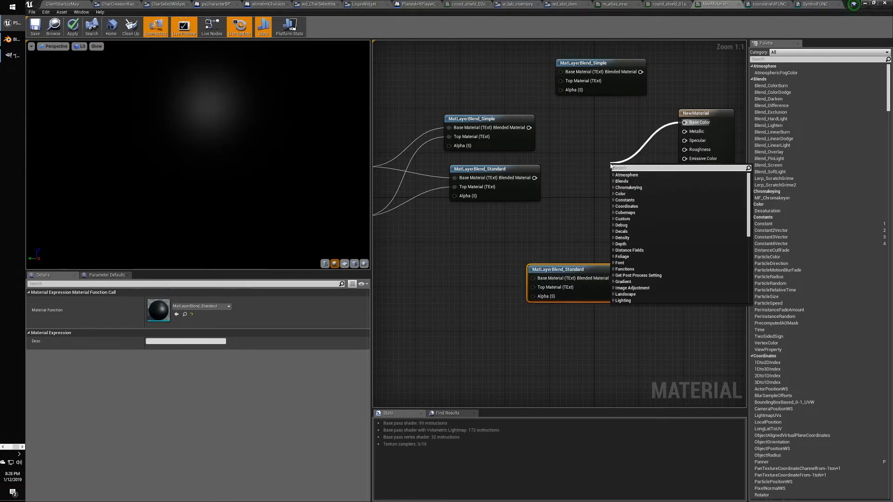
pyautogui.write('stana')
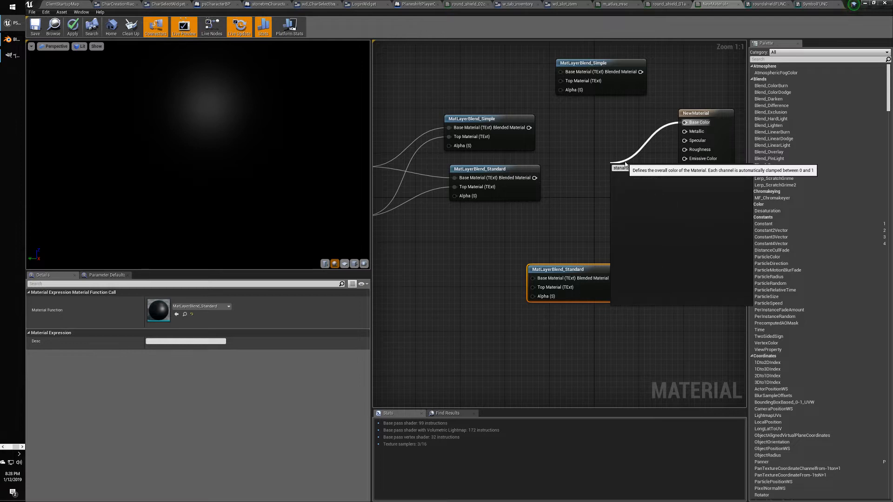
pyautogui.press('BackSpace')
pyautogui.write('dard')
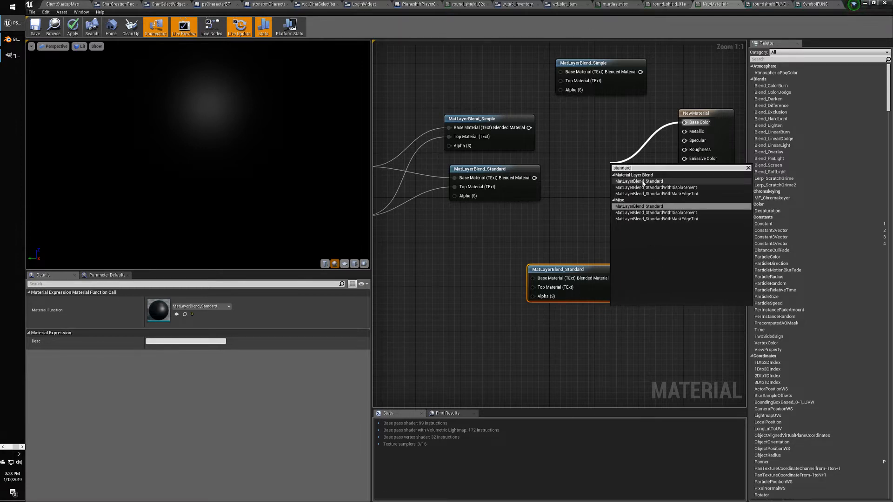
pyautogui.click(641, 181)
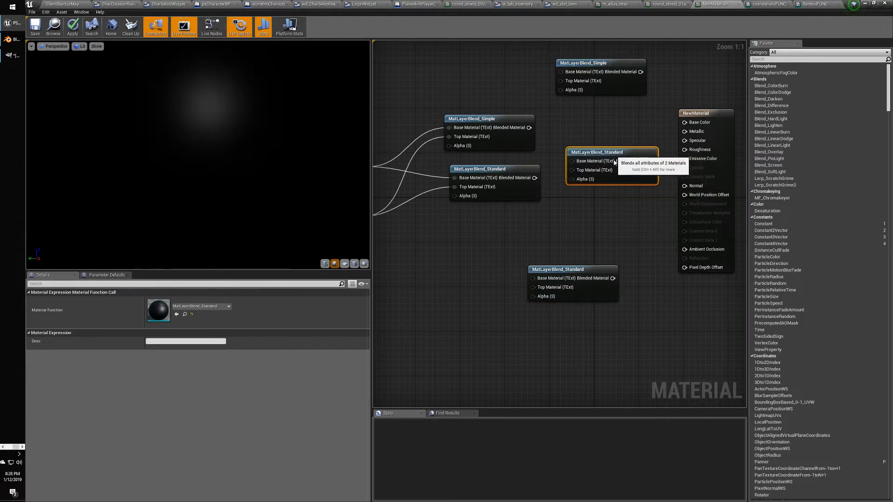
pyautogui.moveTo(654, 169); pyautogui.dragTo(567, 231)
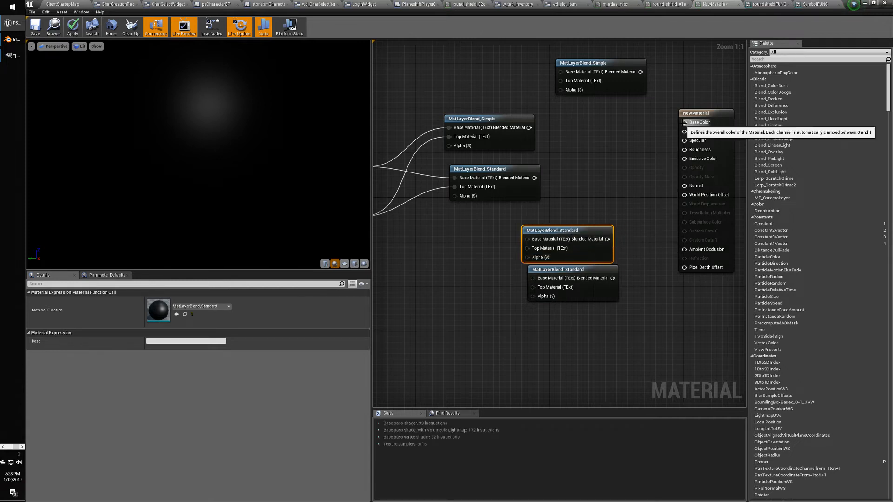
pyautogui.moveTo(683, 123); pyautogui.dragTo(611, 150)
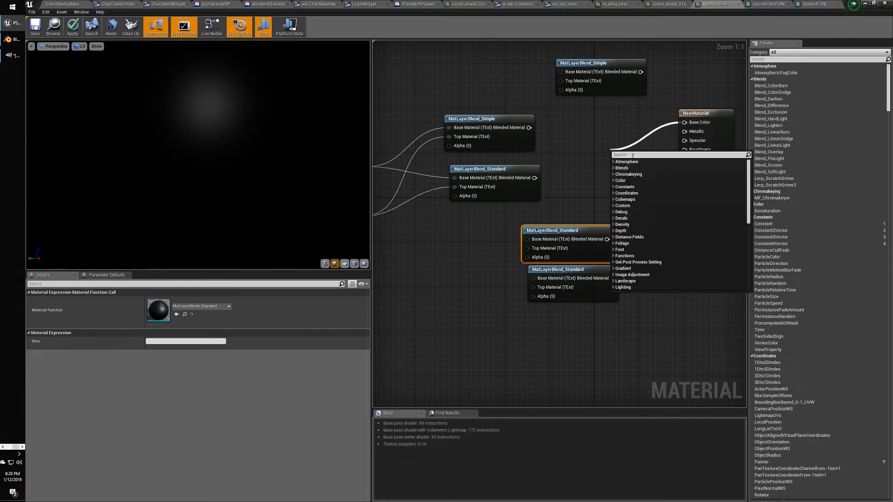
pyautogui.write('blend')
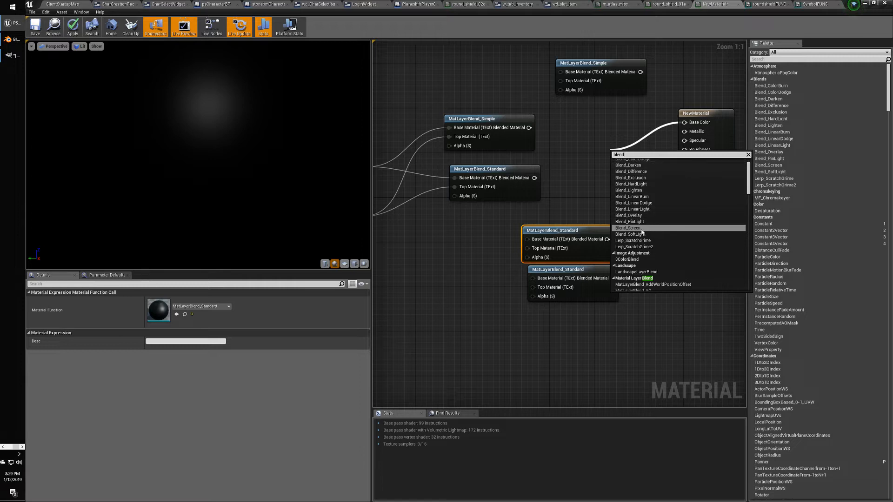
# Add a CameraWorldBlend node, move it aside, then delete it.
pyautogui.moveTo(747, 189); pyautogui.dragTo(756, 285)
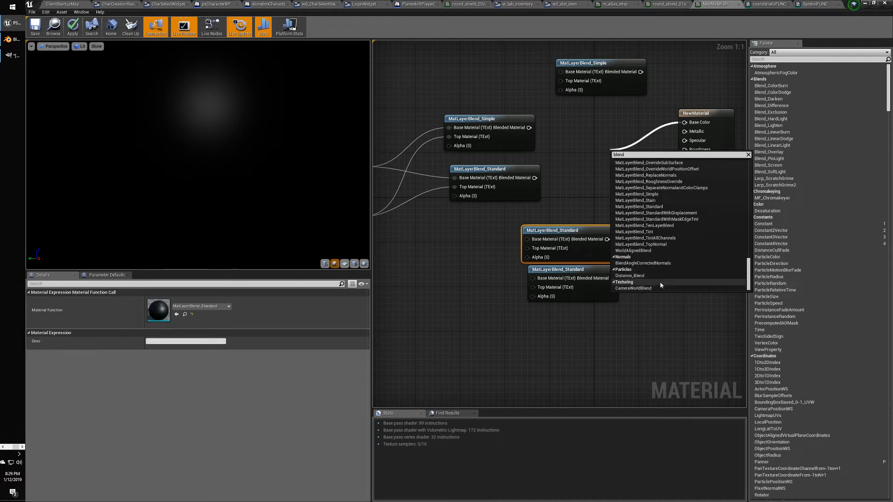
pyautogui.click(669, 288)
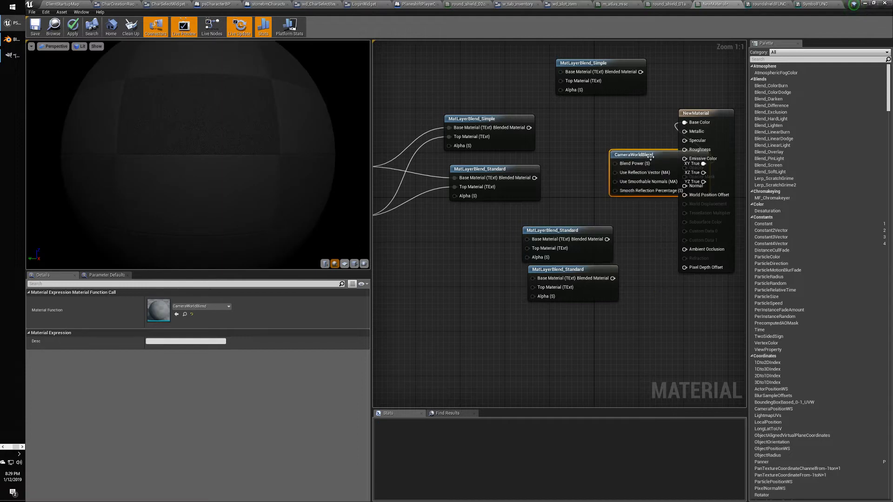
pyautogui.moveTo(650, 157); pyautogui.dragTo(590, 126)
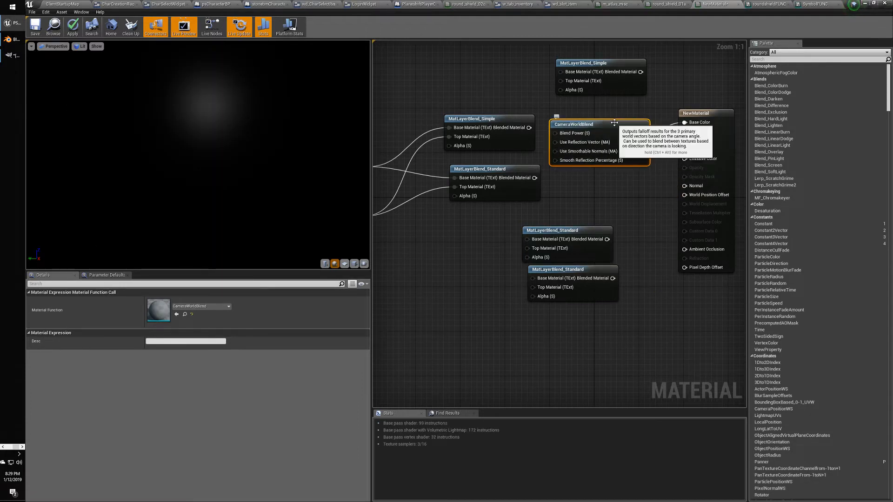
pyautogui.press('Delete')
pyautogui.moveTo(623, 162); pyautogui.dragTo(598, 166, button='right')
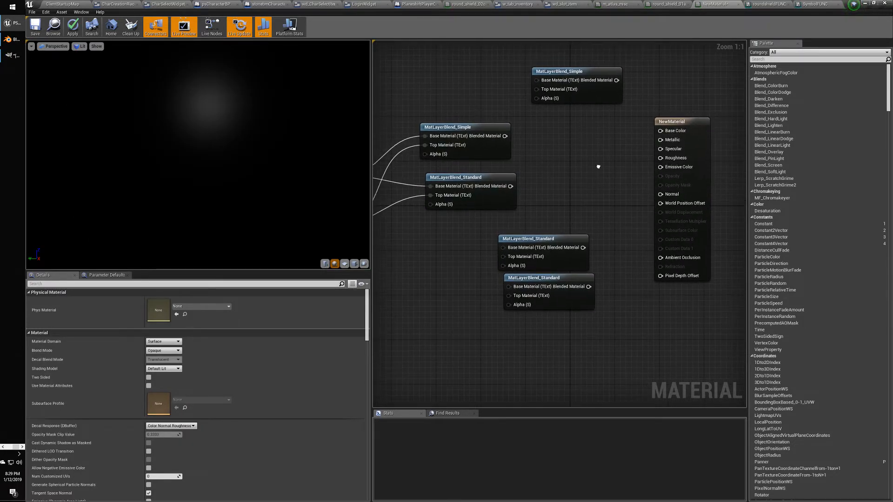
# Keep NewMaterial's Surface domain and set its Blend Mode to Additive.
pyautogui.click(671, 125)
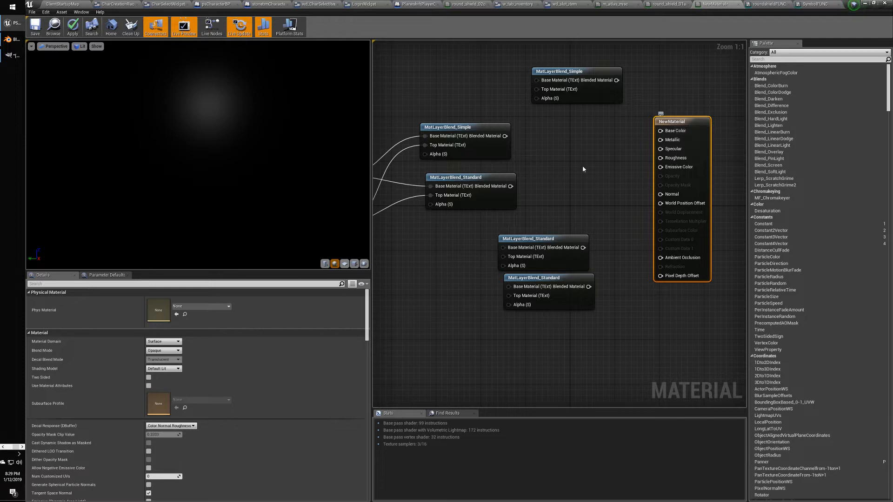
pyautogui.click(176, 341)
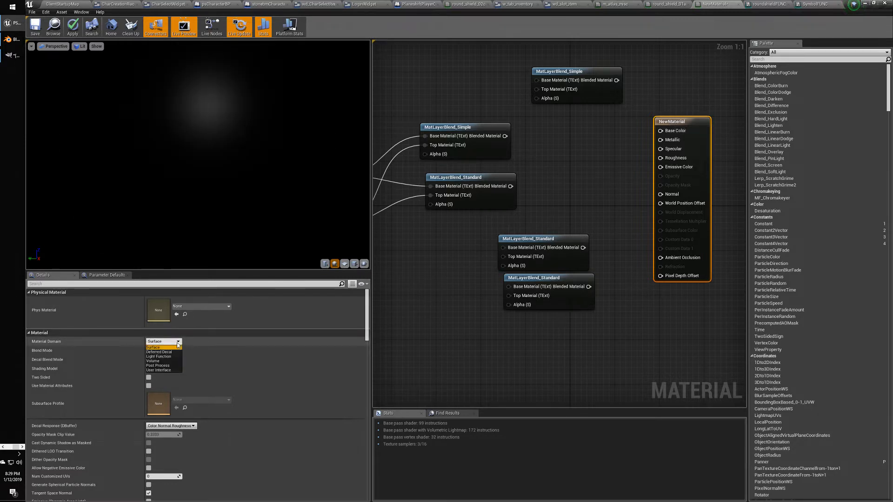
pyautogui.click(177, 347)
pyautogui.click(179, 351)
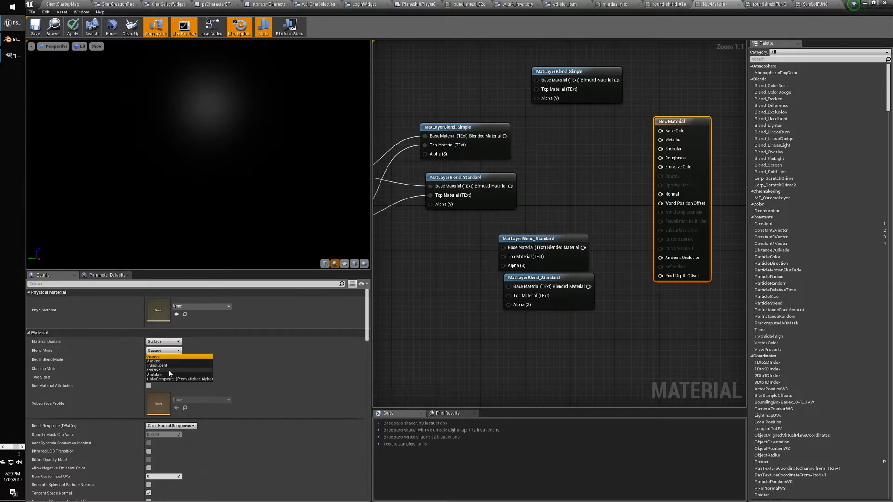
pyautogui.click(169, 370)
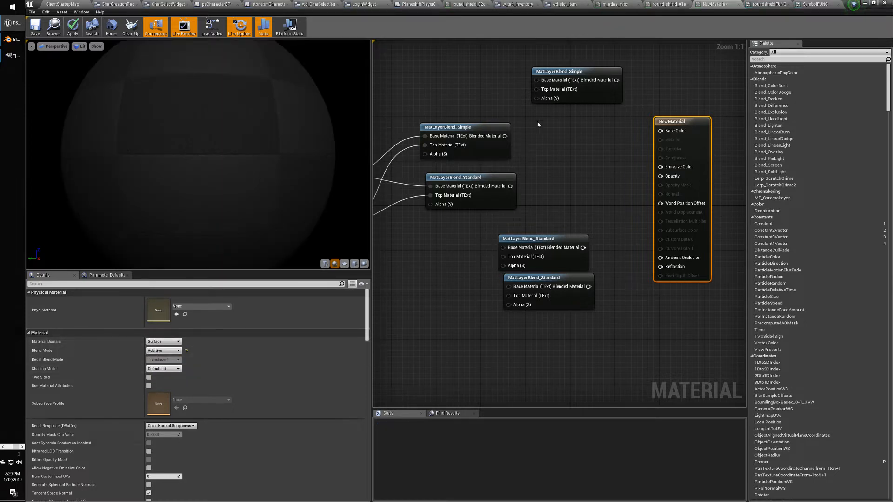
# Try wiring the MatLayerBlend_Simple and MatLayerBlend_Standard outputs into the material.
pyautogui.moveTo(617, 80); pyautogui.dragTo(625, 138)
pyautogui.click(558, 132)
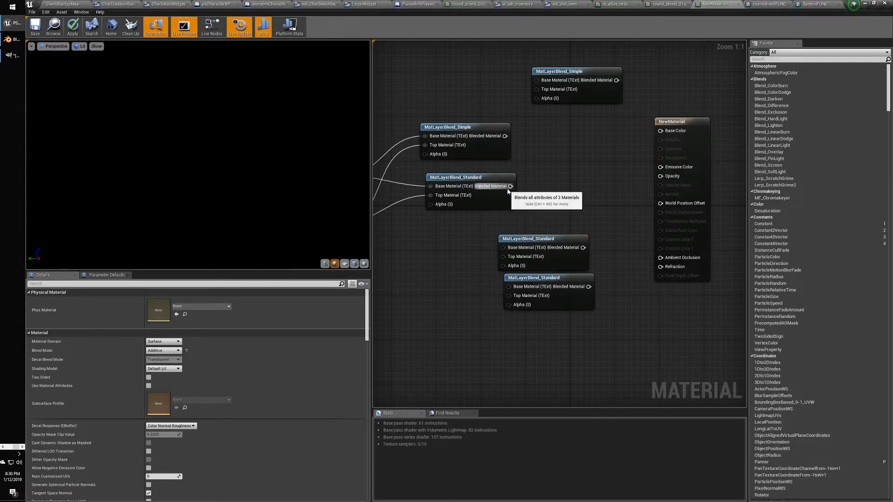
pyautogui.moveTo(511, 186); pyautogui.dragTo(660, 135)
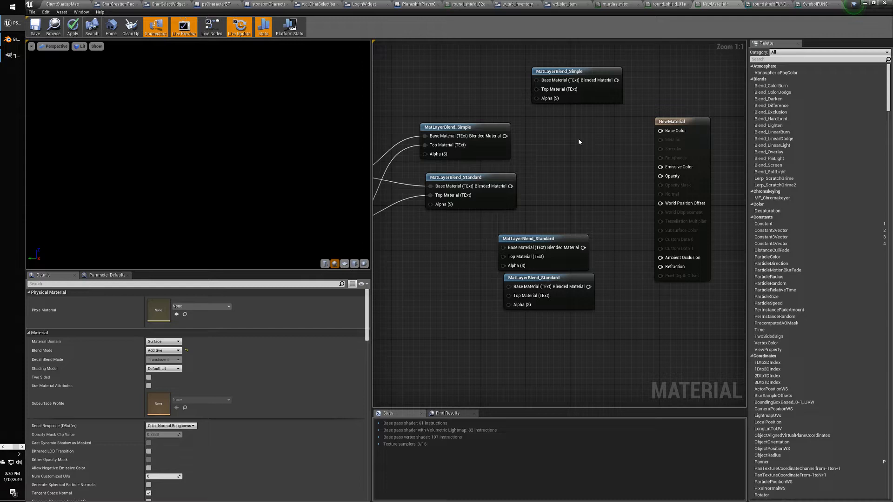
# Switch Blend Mode to Translucent; Base Color still rejects MatLayerBlend_Simple.
pyautogui.click(672, 122)
pyautogui.click(170, 352)
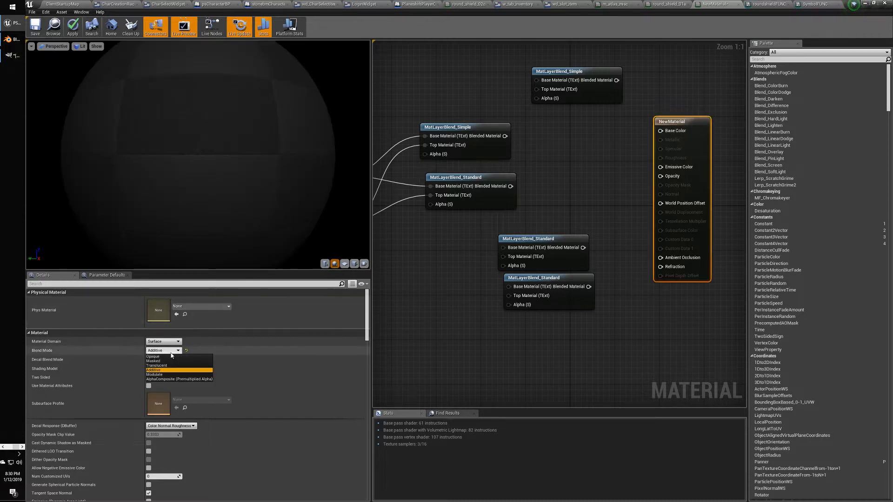
pyautogui.click(162, 370)
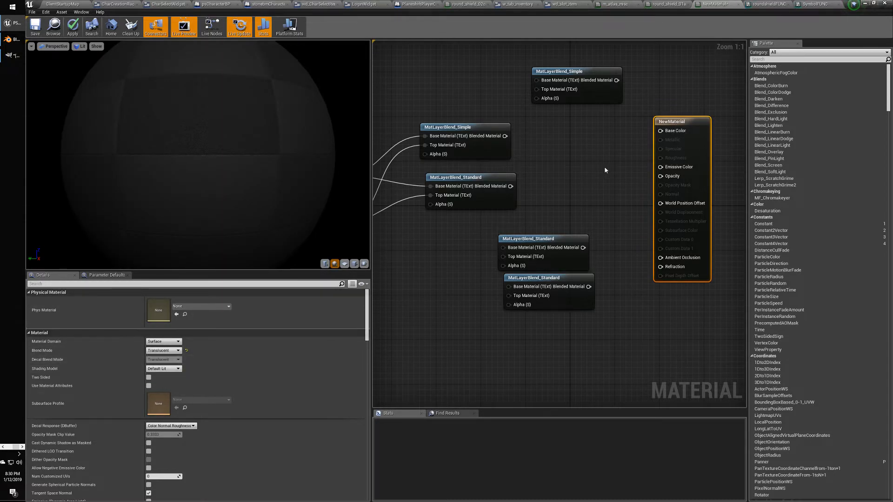
pyautogui.moveTo(505, 136); pyautogui.dragTo(661, 133)
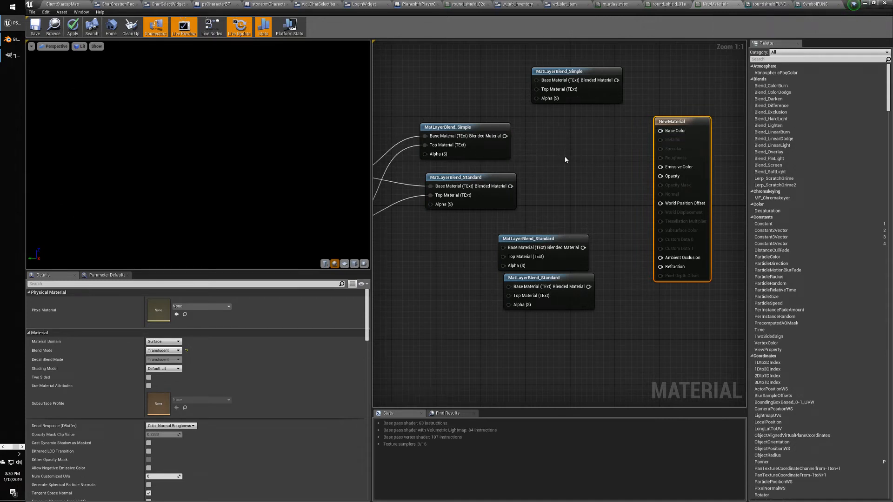
pyautogui.click(566, 159)
pyautogui.hotkey('alt', 'Tab')
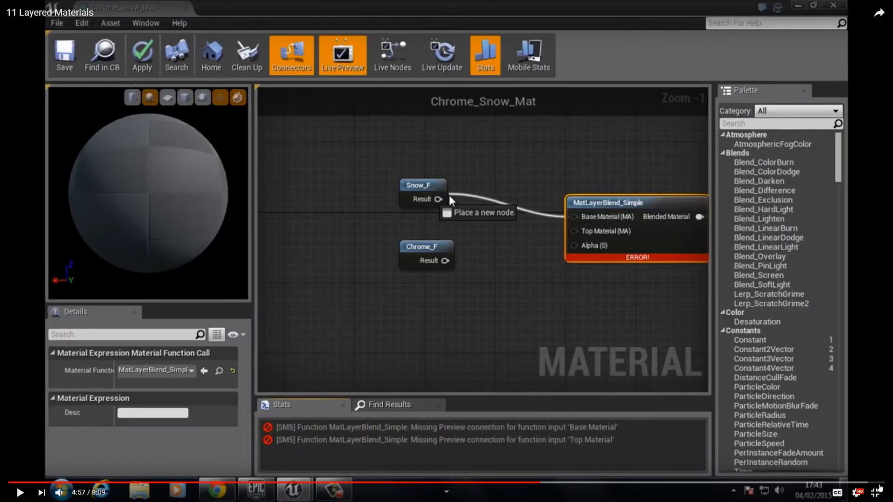
# Replace the matlayerblend_standard query with 'unreal engine layered materials' and search.
pyautogui.click(876, 491)
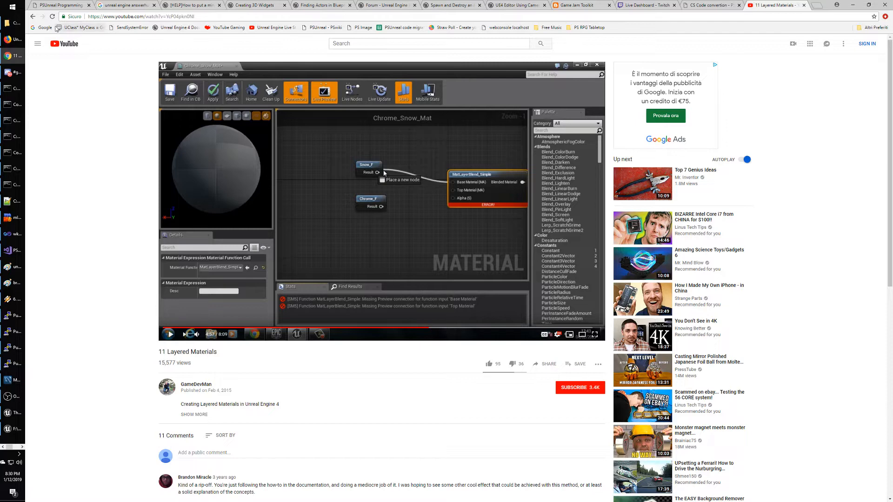
pyautogui.click(35, 17)
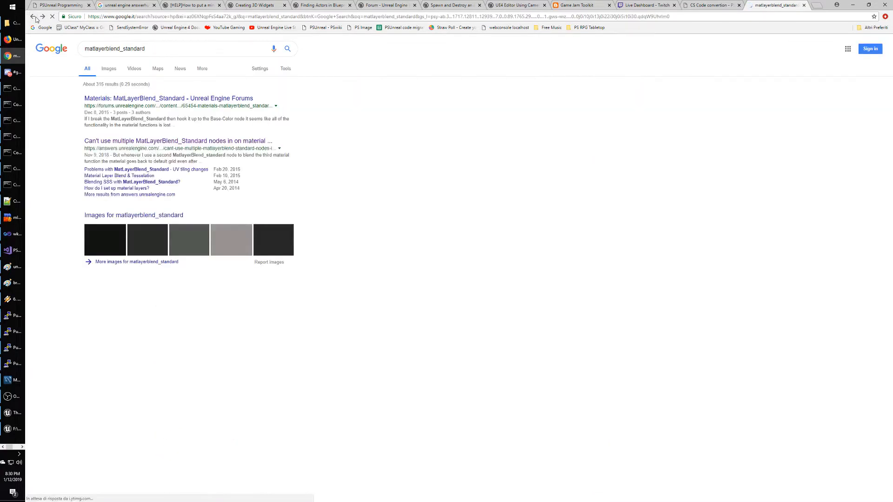
pyautogui.doubleClick(139, 49)
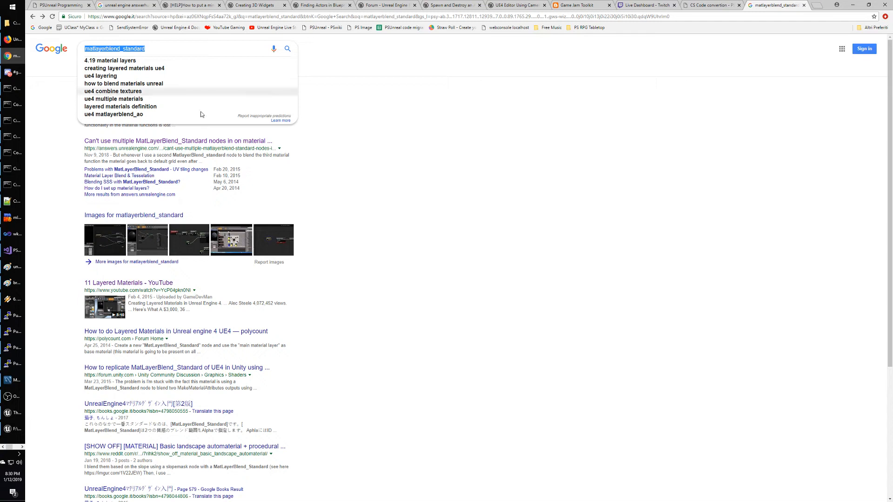
pyautogui.write('la')
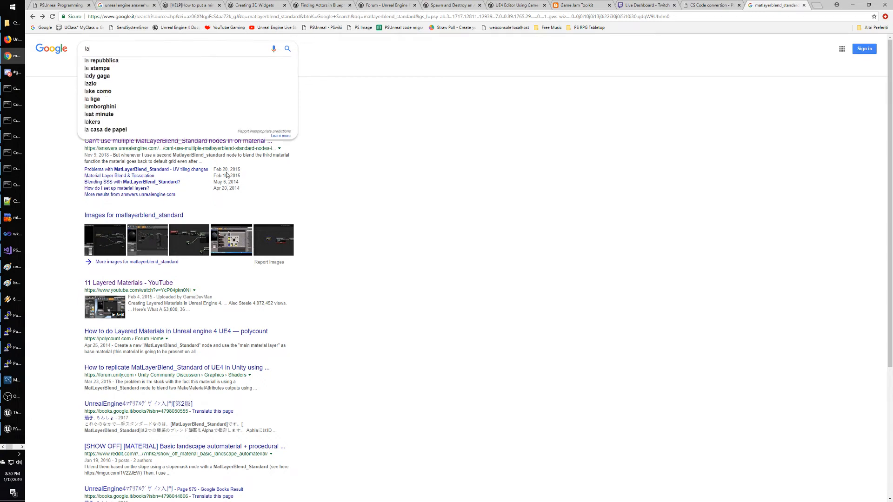
pyautogui.write('yered materials')
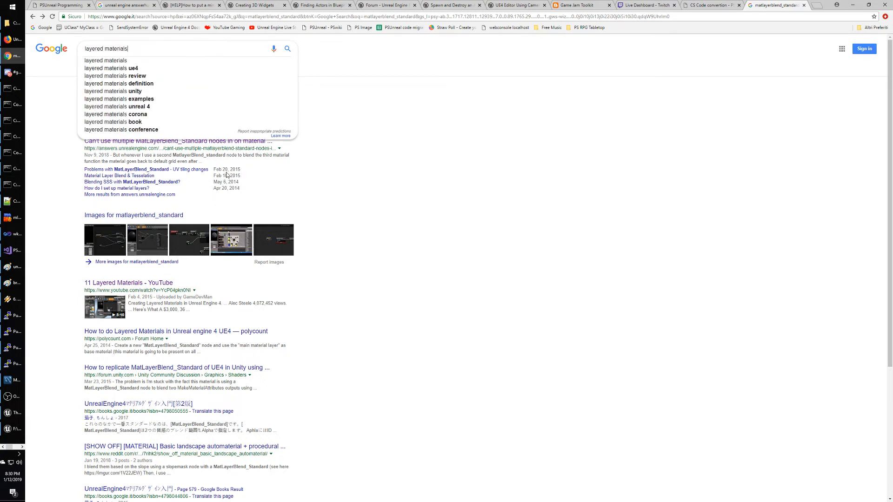
pyautogui.press('Home')
pyautogui.write('unreal engine')
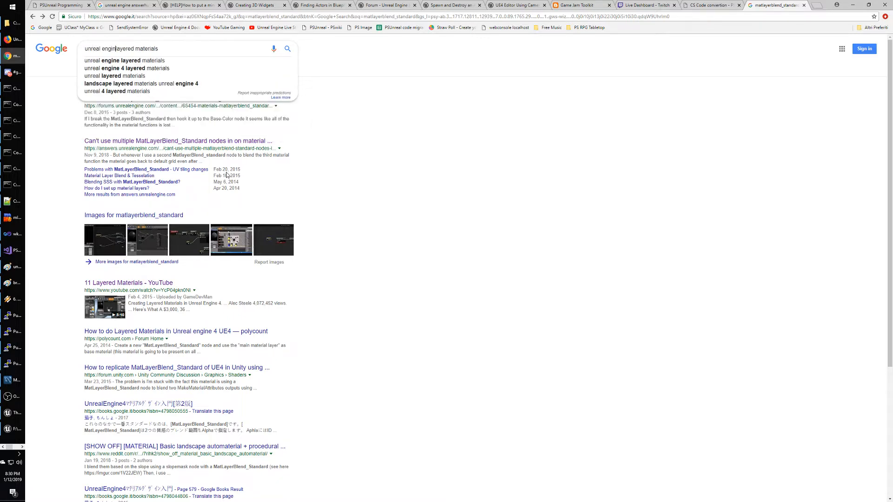
pyautogui.press('Return')
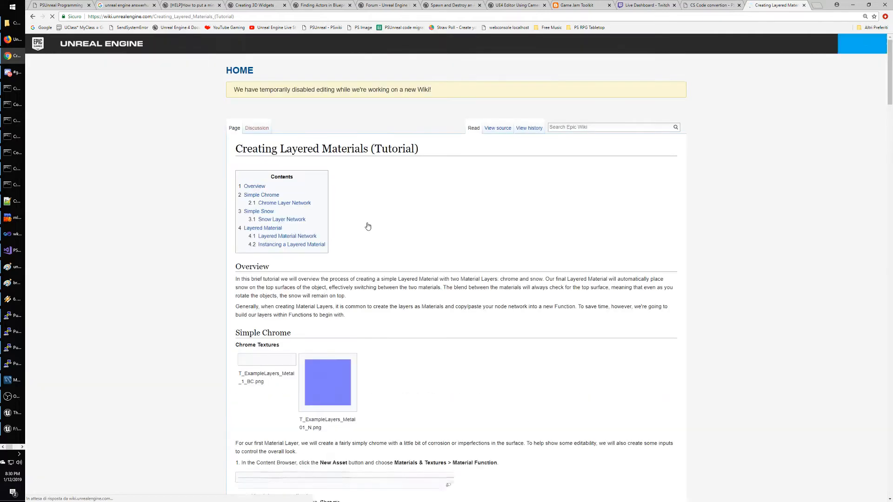
# Scroll through the Creating Layered Materials tutorial's material function steps.
pyautogui.scroll(-2, 460, 248)
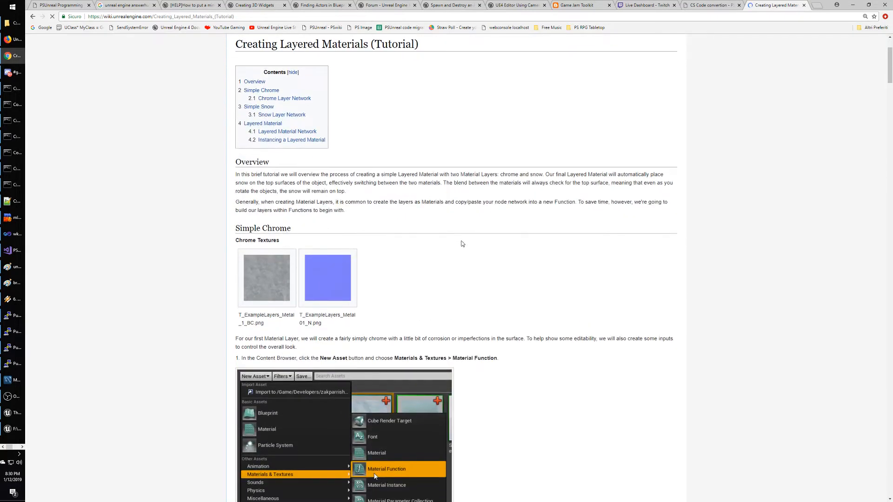
pyautogui.scroll(-5, 508, 242)
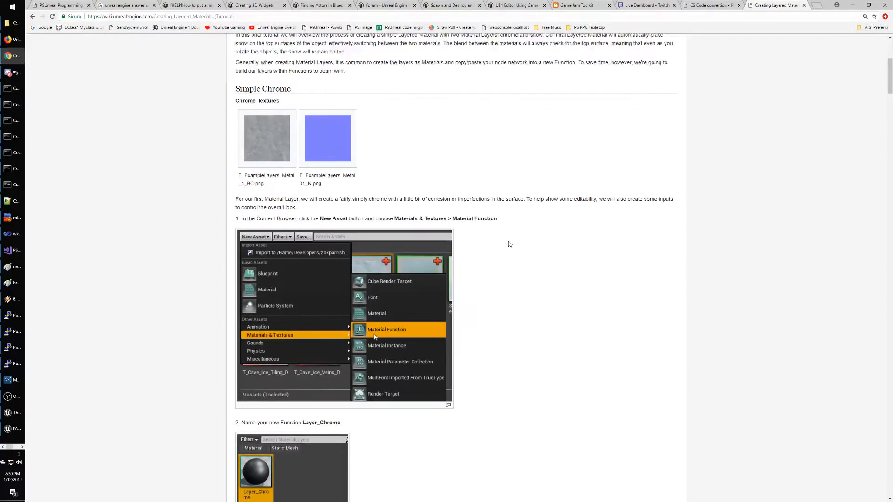
pyautogui.scroll(-6, 532, 247)
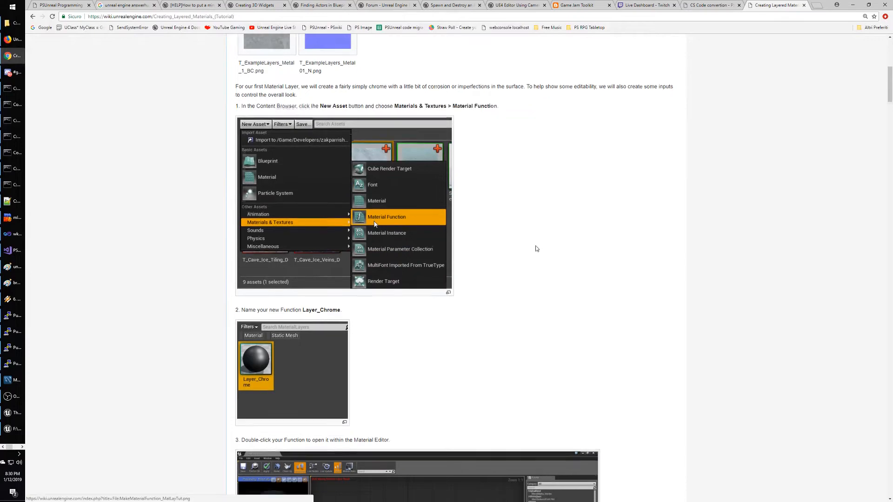
pyautogui.scroll(-5, 494, 239)
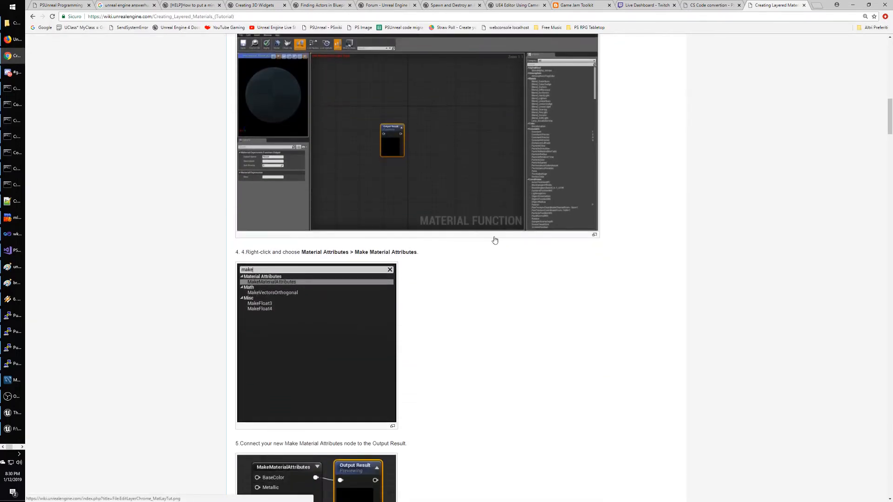
pyautogui.scroll(-2, 495, 239)
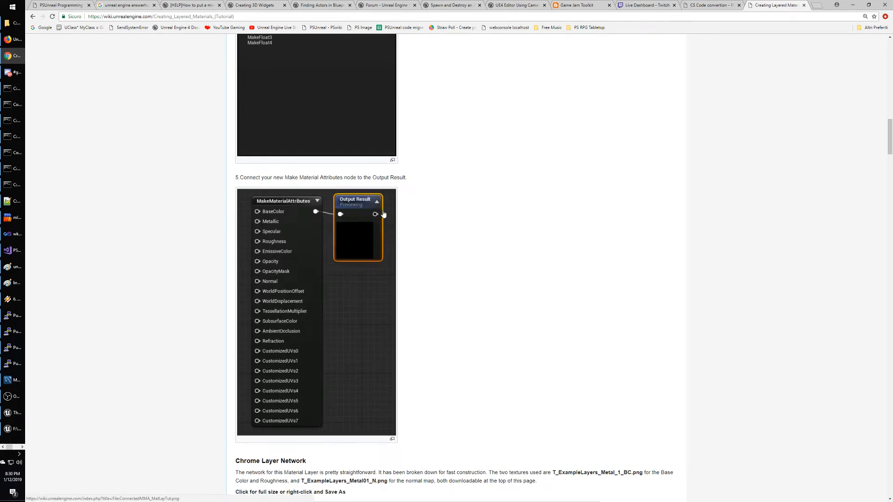
pyautogui.scroll(-3, 488, 231)
pyautogui.scroll(-3, 487, 233)
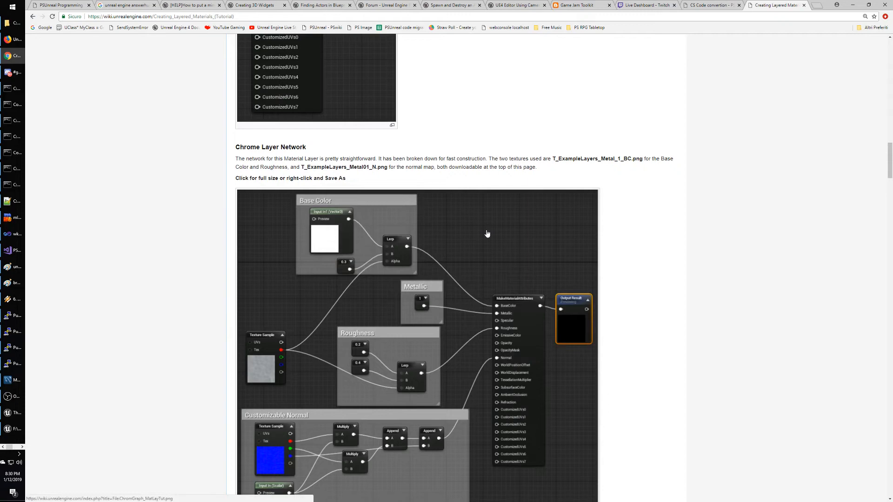
pyautogui.scroll(-3, 488, 233)
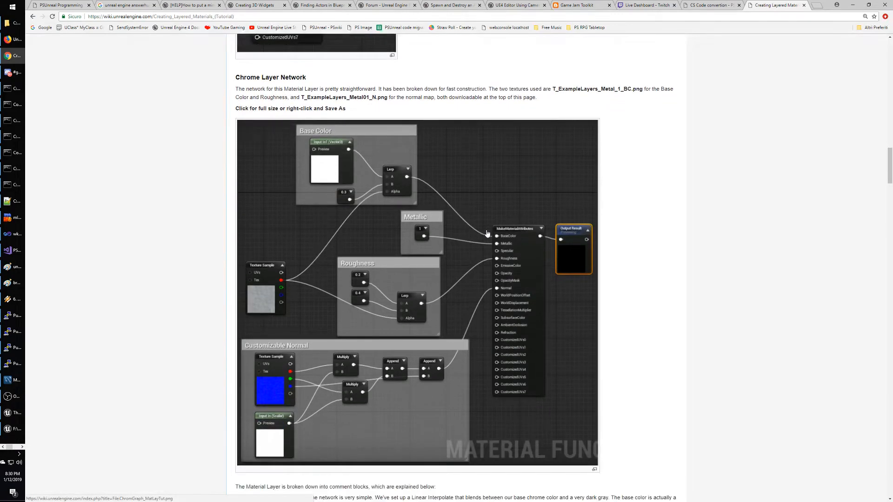
pyautogui.scroll(-7, 487, 233)
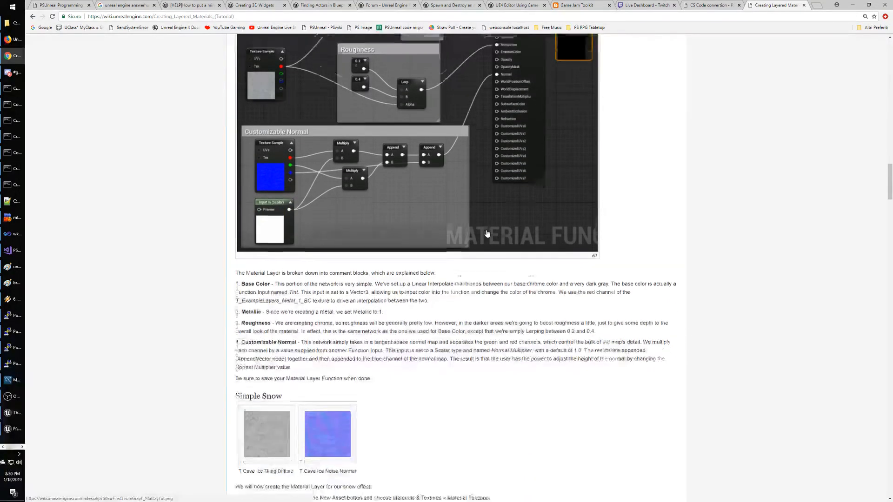
pyautogui.scroll(-5, 487, 234)
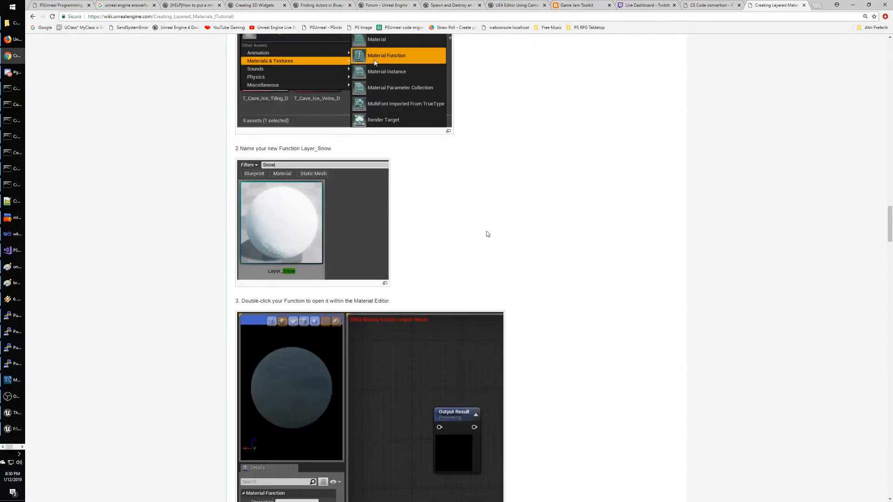
pyautogui.scroll(-7, 506, 175)
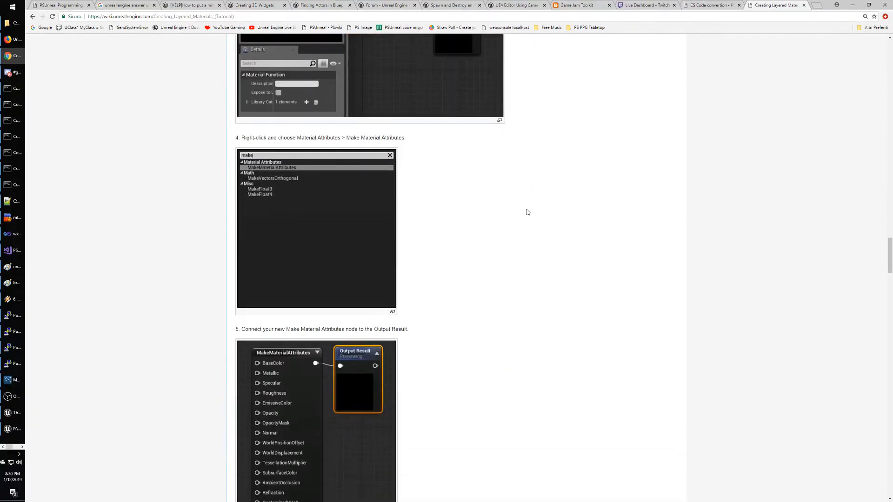
pyautogui.scroll(-7, 523, 213)
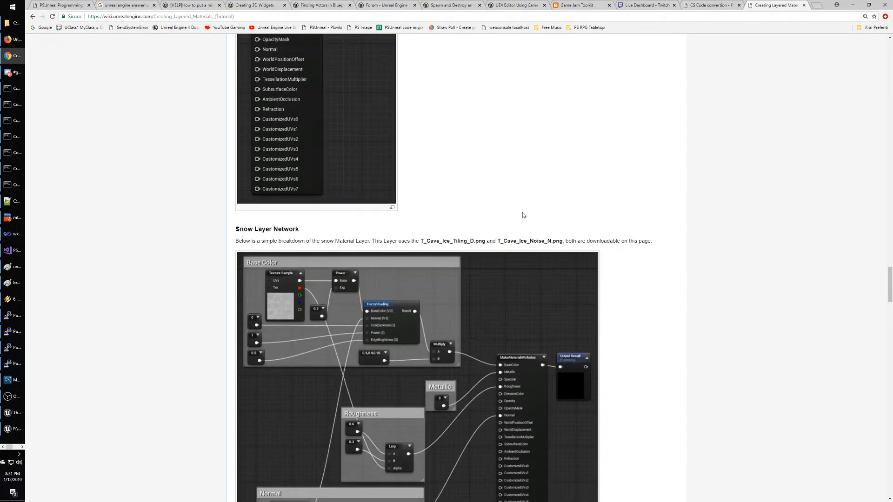
pyautogui.scroll(-1, 523, 214)
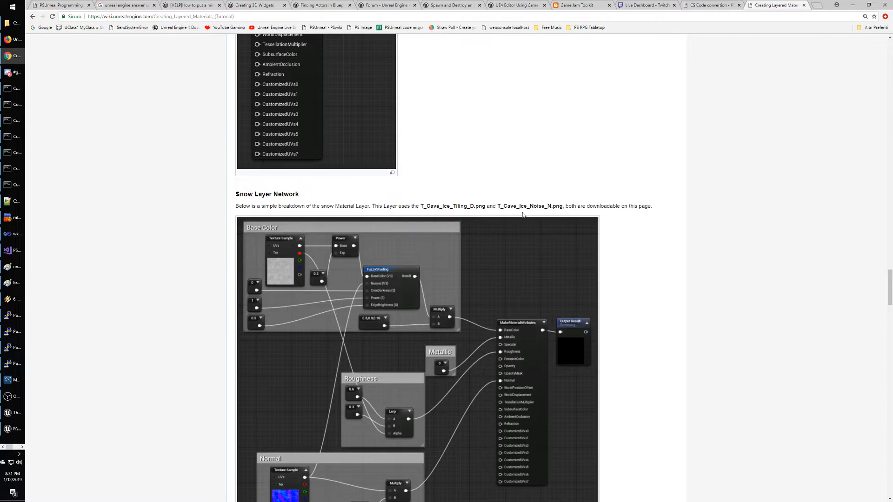
# Highlight the snow layer sentence and step 5 text, then continue to the Snow Layer Network.
pyautogui.moveTo(298, 208); pyautogui.dragTo(368, 206)
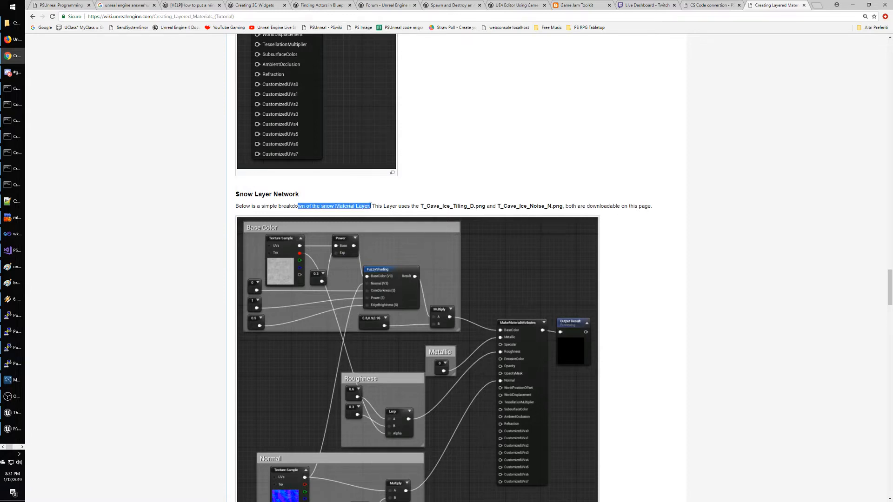
pyautogui.click(477, 182)
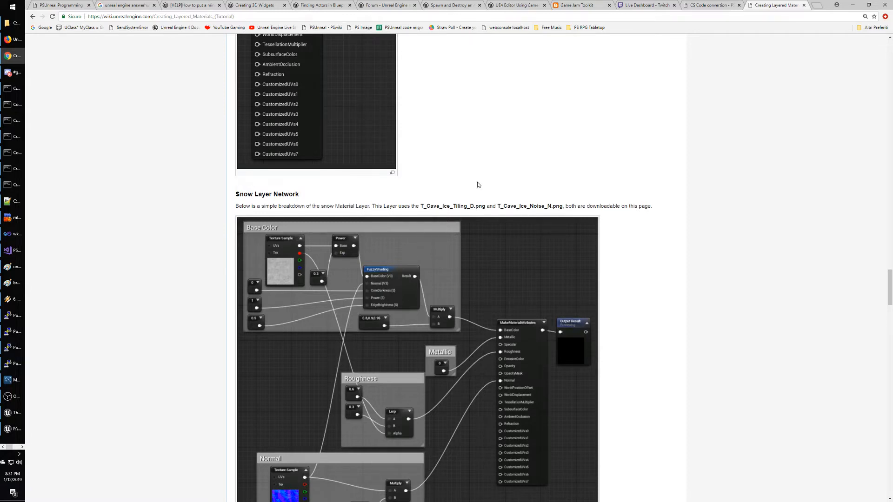
pyautogui.scroll(3, 477, 186)
pyautogui.scroll(1, 476, 196)
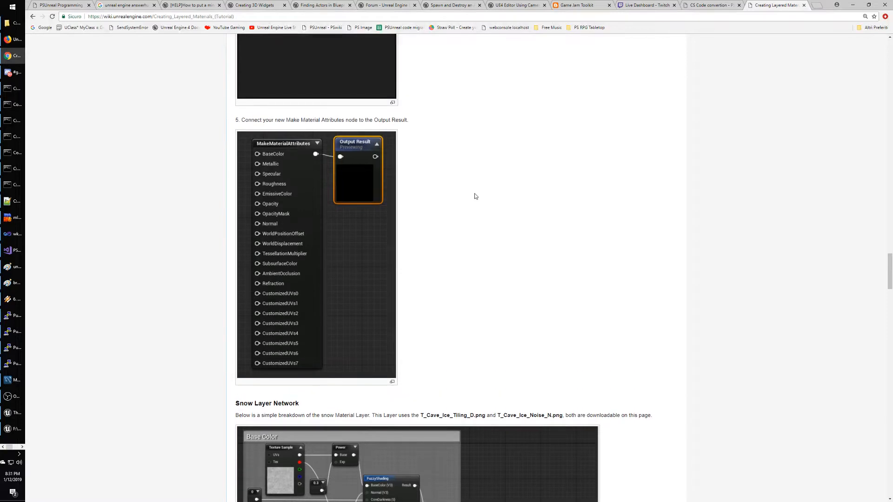
pyautogui.moveTo(262, 120); pyautogui.dragTo(483, 150)
pyautogui.click(512, 182)
pyautogui.scroll(-3, 524, 194)
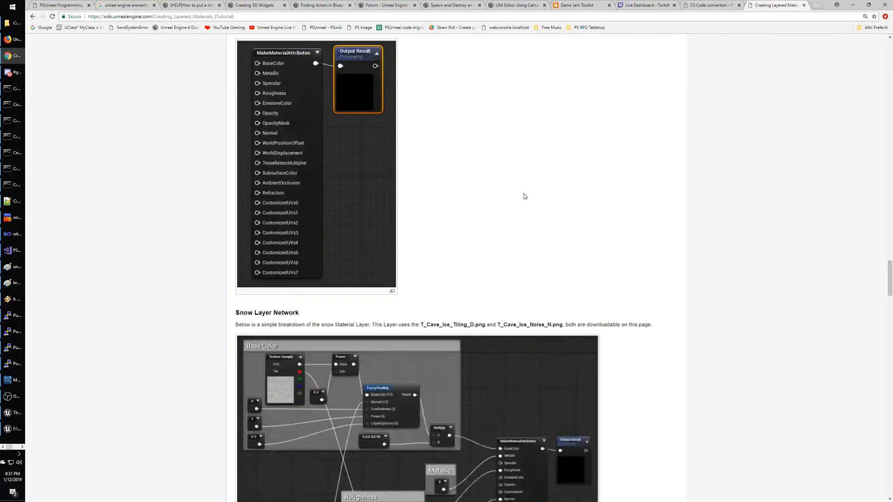
pyautogui.scroll(-2, 523, 194)
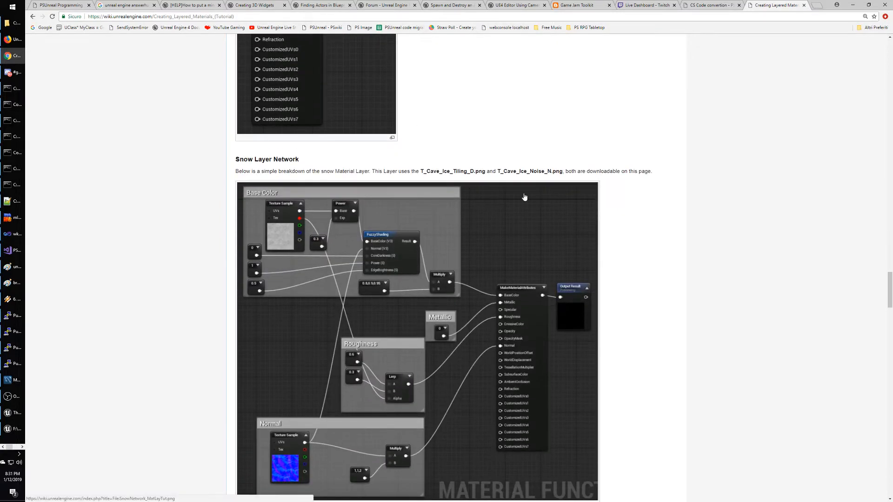
pyautogui.scroll(-2, 525, 198)
pyautogui.scroll(-5, 524, 198)
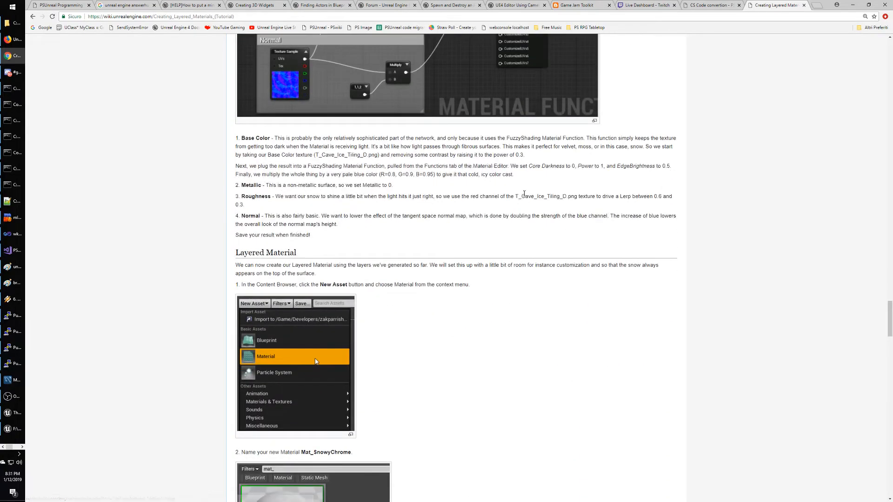
# Read down to the Layered Material Network diagram, highlighting step 4's instruction along the way.
pyautogui.scroll(-3, 524, 193)
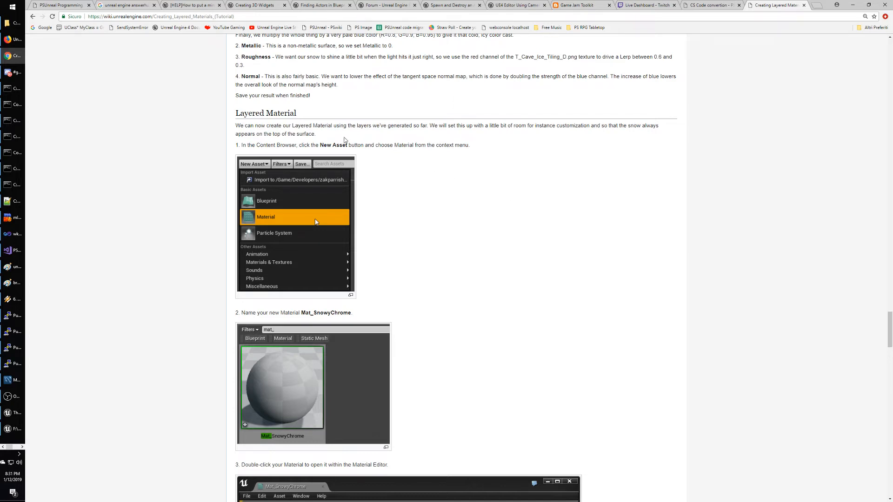
pyautogui.scroll(-4, 550, 251)
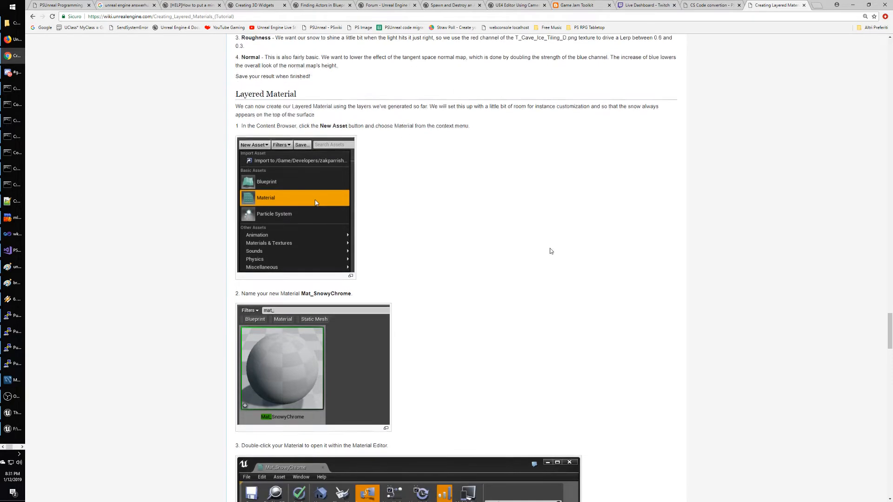
pyautogui.scroll(-2, 549, 251)
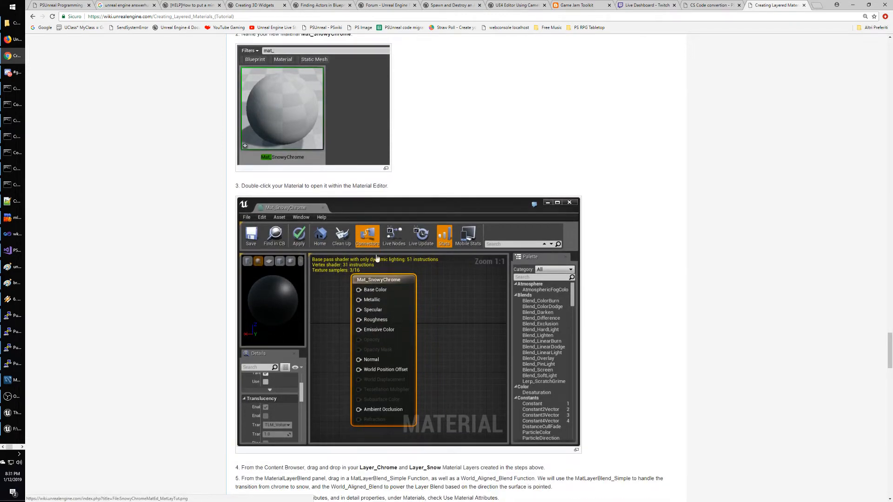
pyautogui.scroll(-3, 455, 278)
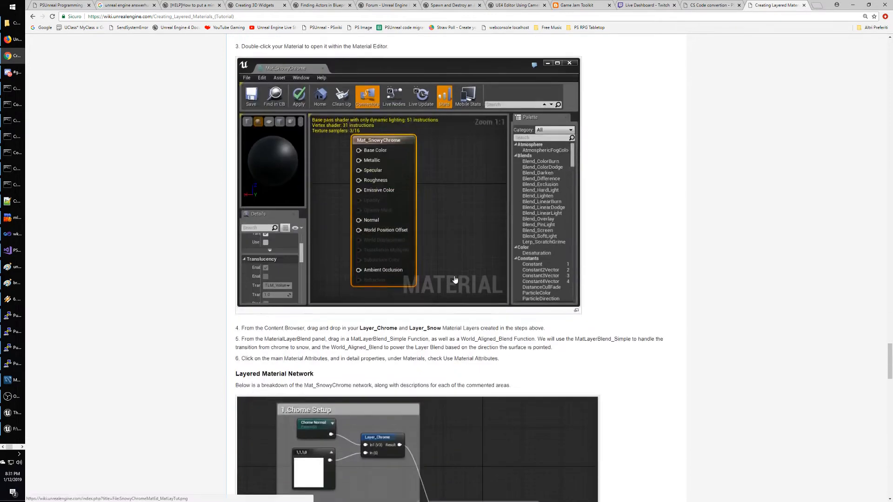
pyautogui.scroll(-2, 454, 279)
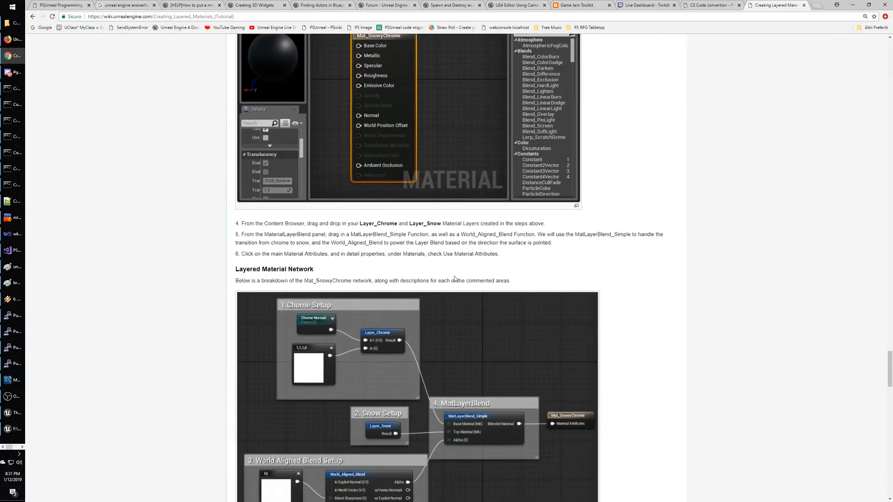
pyautogui.scroll(-1, 454, 279)
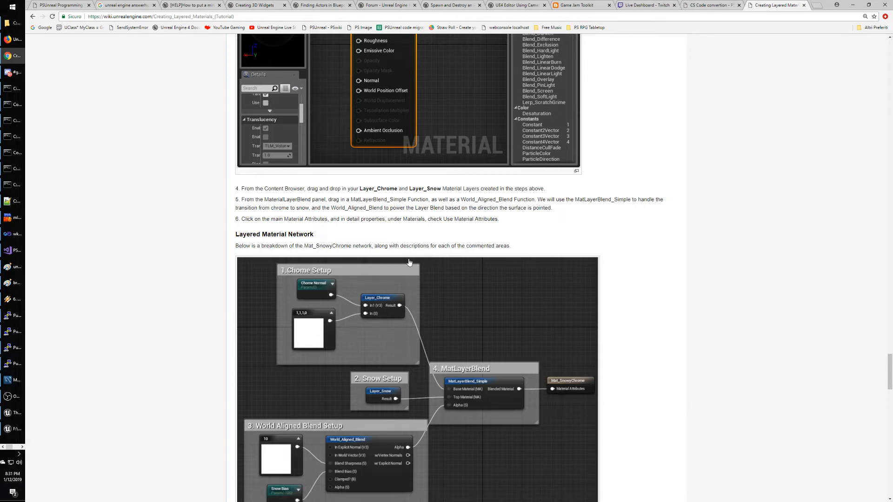
pyautogui.moveTo(246, 188); pyautogui.dragTo(571, 188)
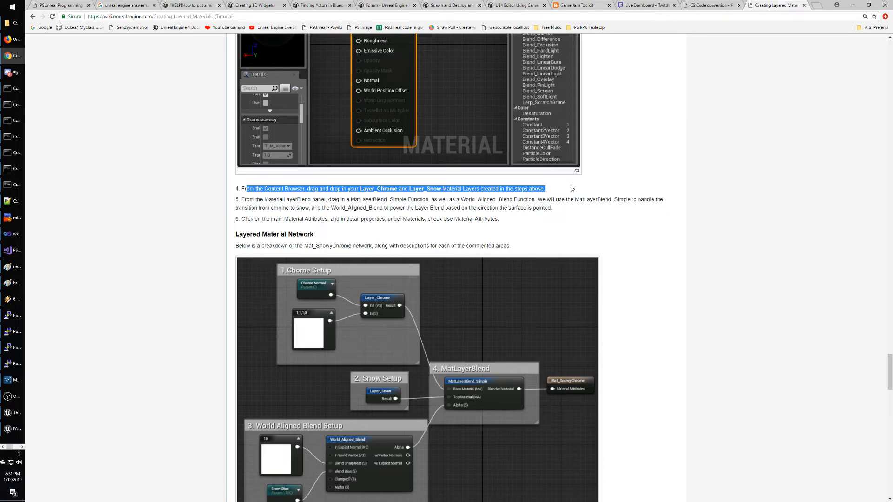
pyautogui.click(571, 188)
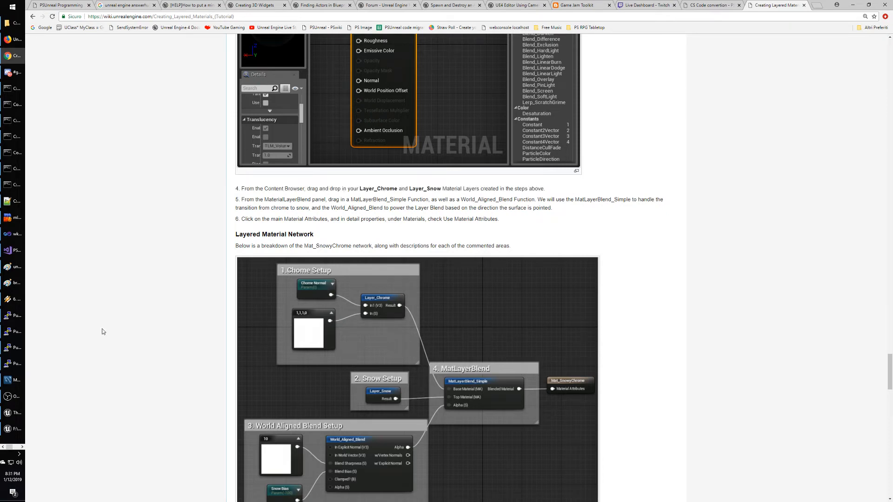
pyautogui.click(20, 430)
# Place roundshieldFUNC and SymbolFUNC beside MatLayerBlend_Simple and attempt wiring the blend to Base Color.
pyautogui.click(19, 415)
pyautogui.click(22, 446)
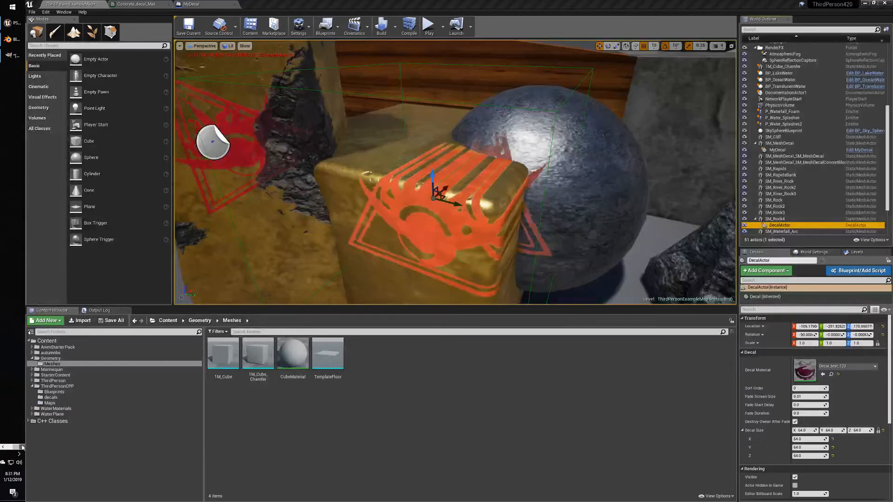
pyautogui.click(11, 23)
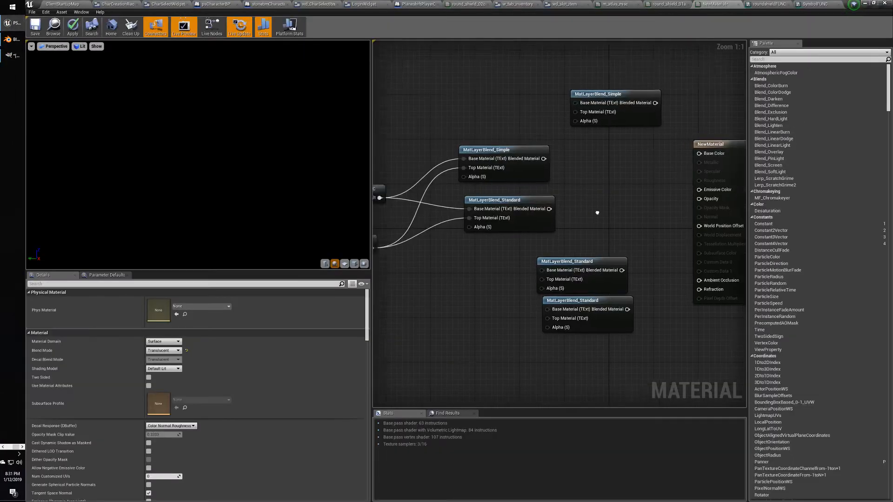
pyautogui.moveTo(597, 213); pyautogui.dragTo(669, 227, button='right')
pyautogui.moveTo(444, 203); pyautogui.dragTo(444, 141)
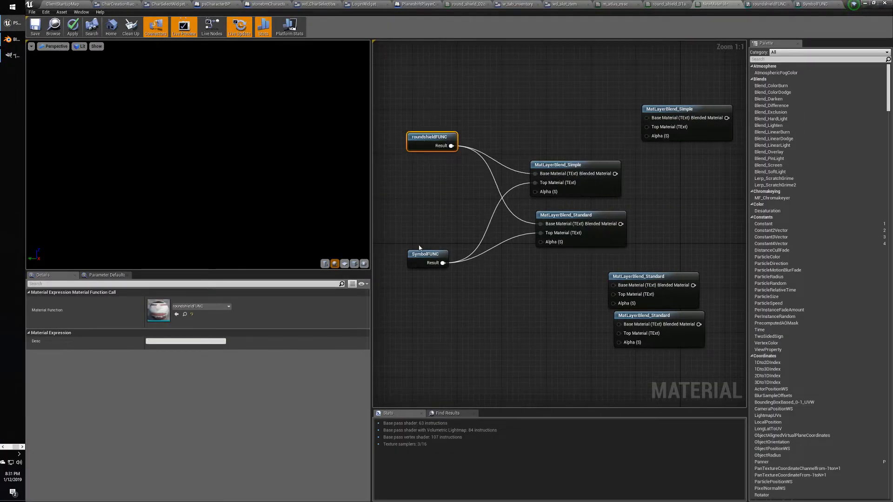
pyautogui.moveTo(421, 254); pyautogui.dragTo(421, 170)
pyautogui.moveTo(560, 172)
pyautogui.mouseDown()
pyautogui.moveTo(560, 155)
pyautogui.moveTo(566, 167)
pyautogui.mouseUp()
pyautogui.moveTo(675, 173); pyautogui.dragTo(505, 188, button='right')
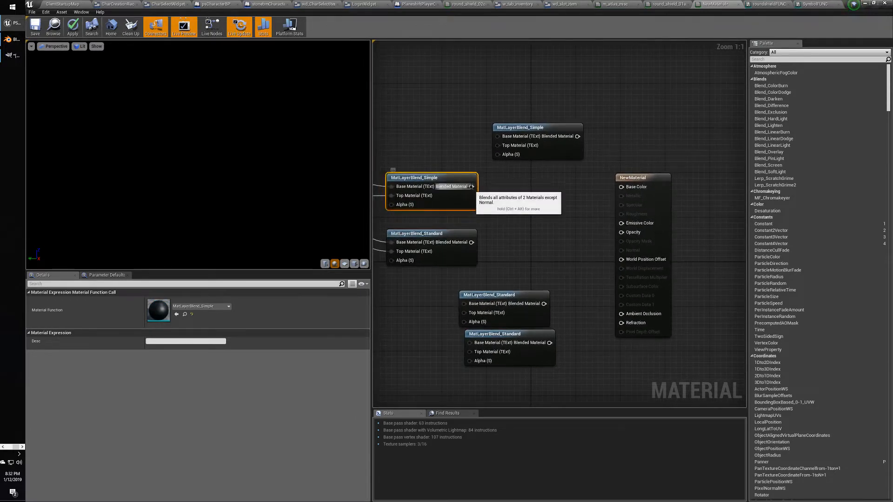
pyautogui.moveTo(471, 186); pyautogui.dragTo(630, 191)
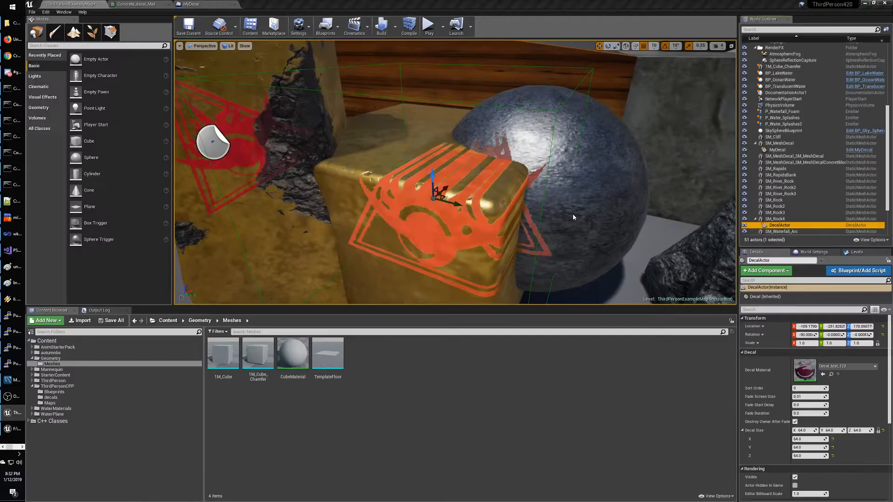
# Review tutorial steps 5 and 6 on blend functions and enabling Use Material Attributes.
pyautogui.hotkey('alt', 'Tab')
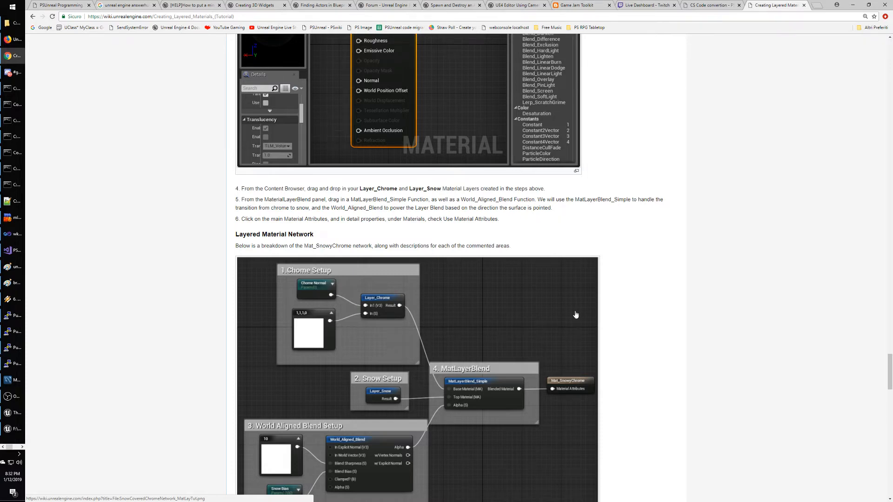
pyautogui.scroll(10, 480, 252)
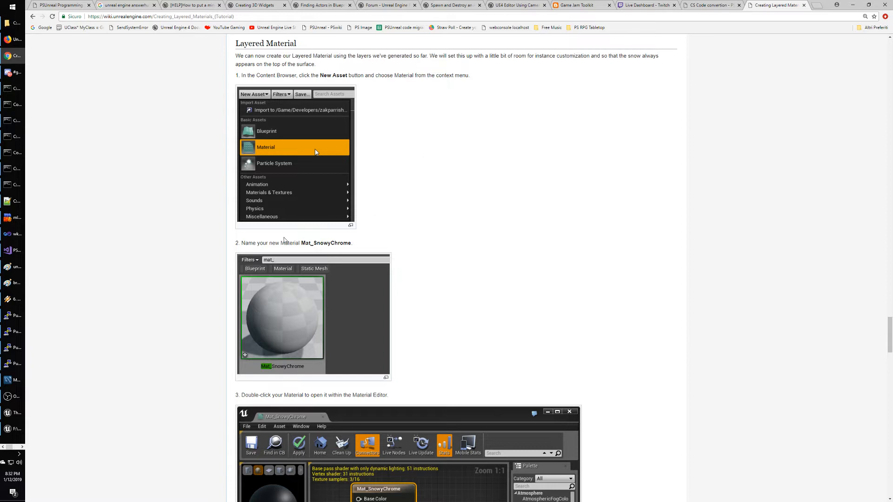
pyautogui.scroll(-5, 579, 223)
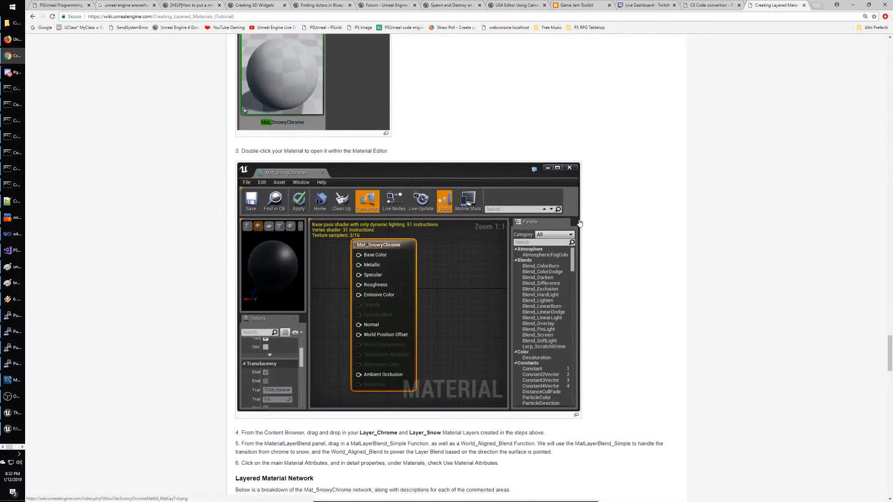
pyautogui.scroll(-2, 423, 248)
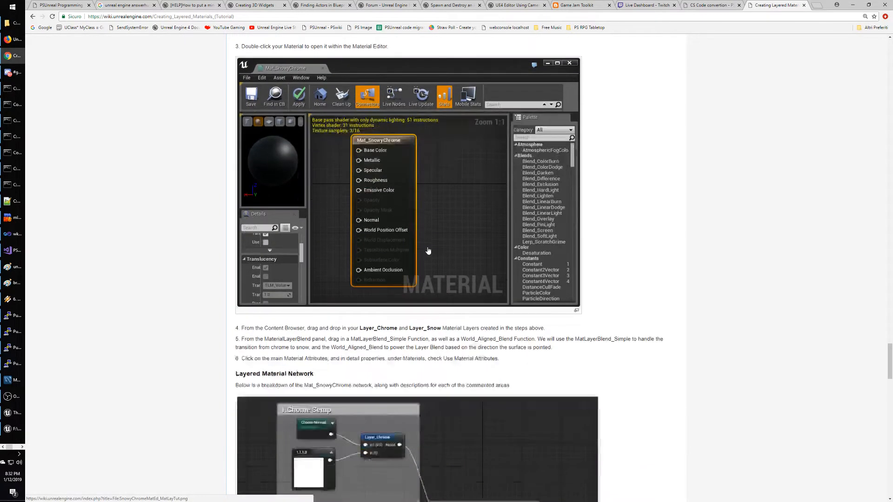
pyautogui.scroll(-1, 446, 245)
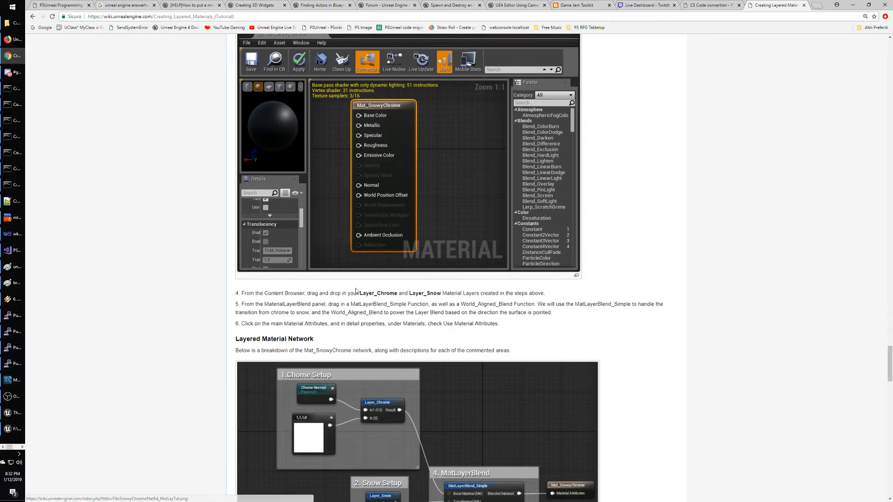
pyautogui.moveTo(246, 304); pyautogui.dragTo(529, 307)
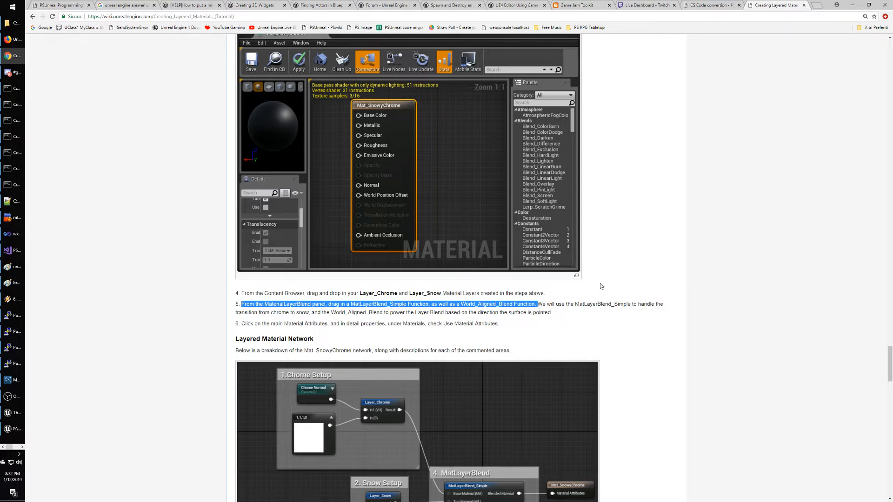
pyautogui.scroll(-1, 600, 286)
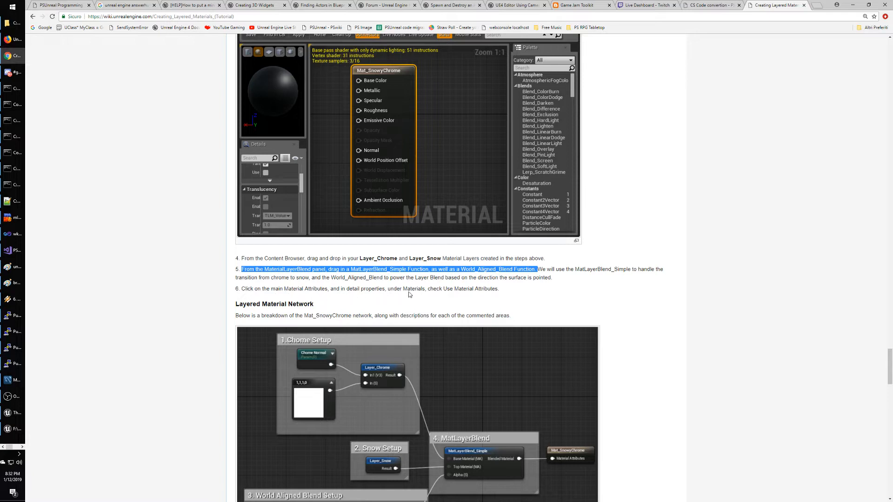
pyautogui.moveTo(499, 290); pyautogui.dragTo(249, 290)
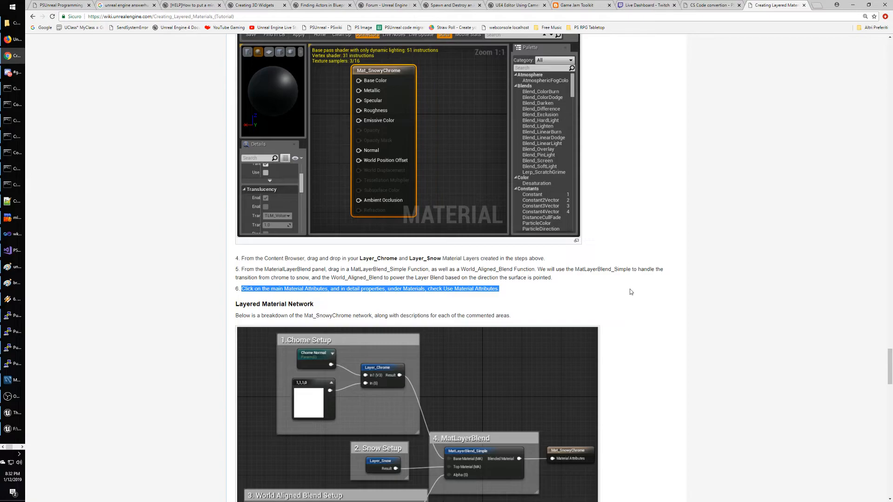
pyautogui.hotkey('alt', 'Tab')
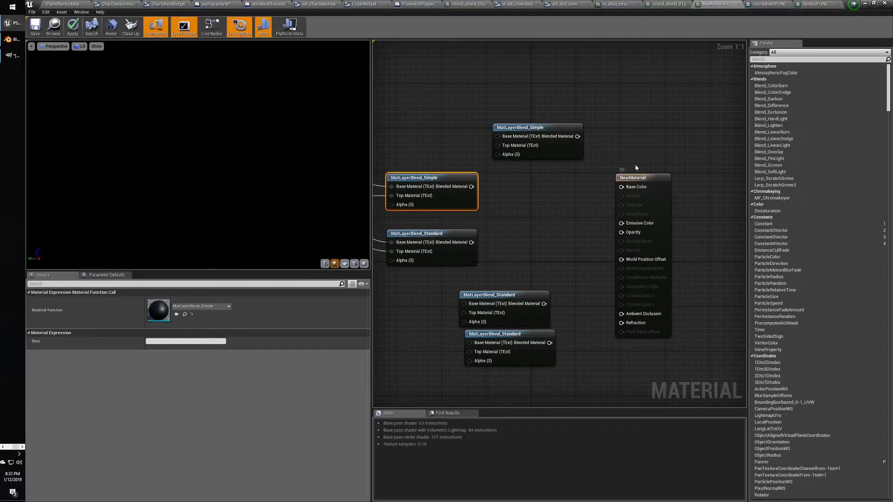
# Enable Use Material Attributes on NewMaterial, wire MatLayerBlend_Simple to it, and delete the spare Simple node.
pyautogui.click(637, 179)
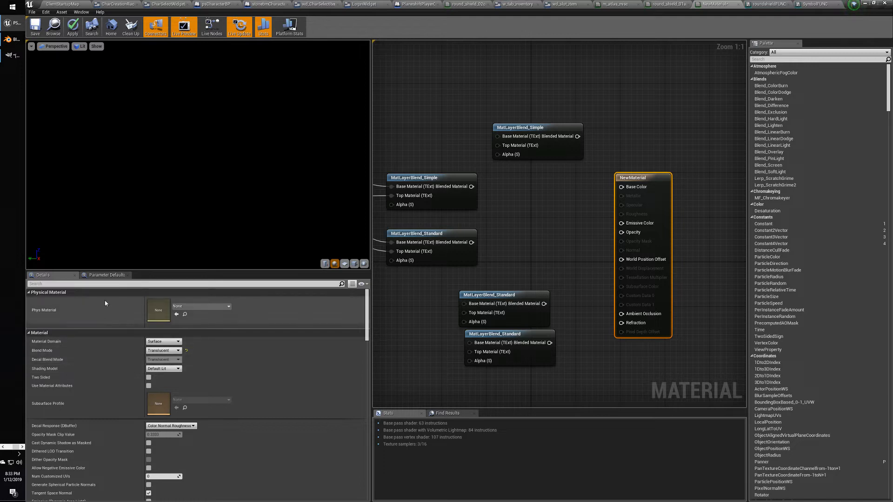
pyautogui.click(148, 386)
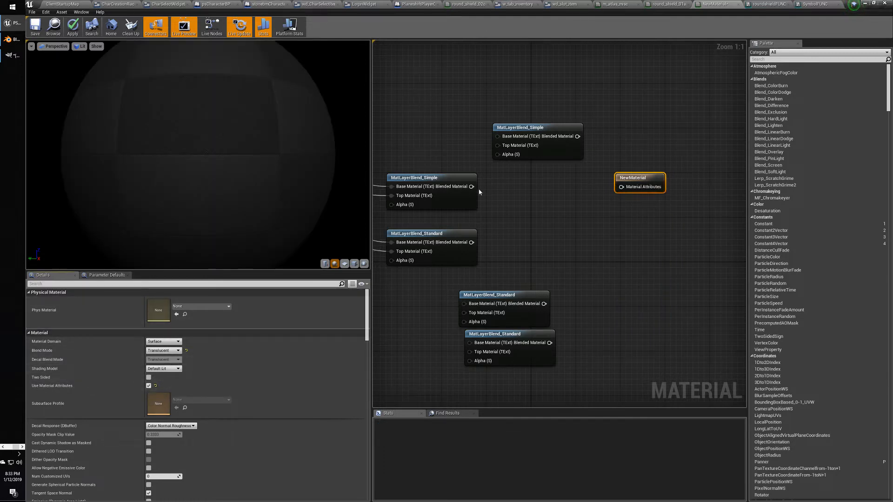
pyautogui.moveTo(472, 186); pyautogui.dragTo(621, 186)
pyautogui.moveTo(555, 244); pyautogui.dragTo(661, 241, button='right')
pyautogui.moveTo(580, 102); pyautogui.dragTo(663, 161)
pyautogui.press('Delete')
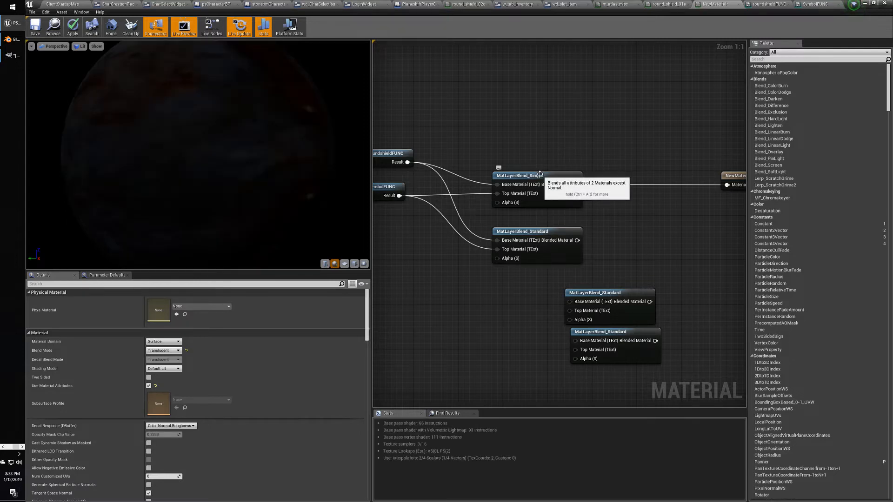
# Connect MatLayerBlend_Standard to Material Attributes and delete the remaining unused blend nodes.
pyautogui.click(538, 231)
pyautogui.moveTo(649, 231); pyautogui.dragTo(572, 239, button='right')
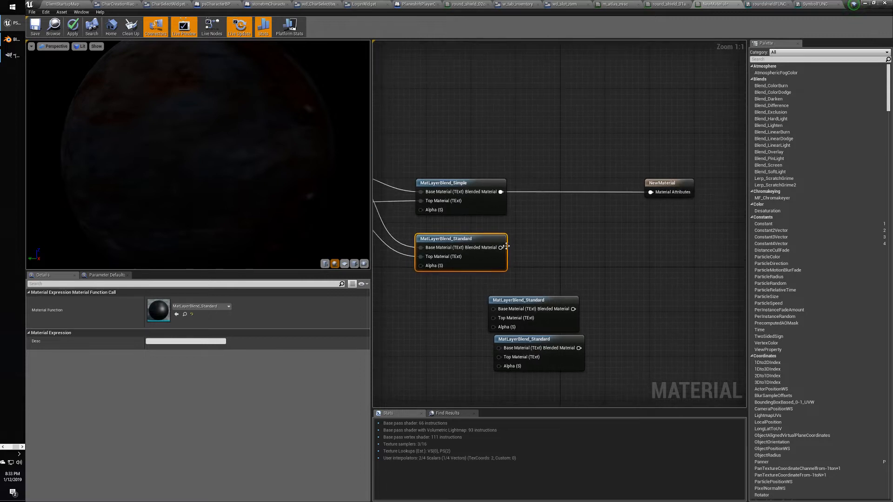
pyautogui.moveTo(501, 248); pyautogui.dragTo(650, 192)
pyautogui.moveTo(452, 160); pyautogui.dragTo(548, 151, button='right')
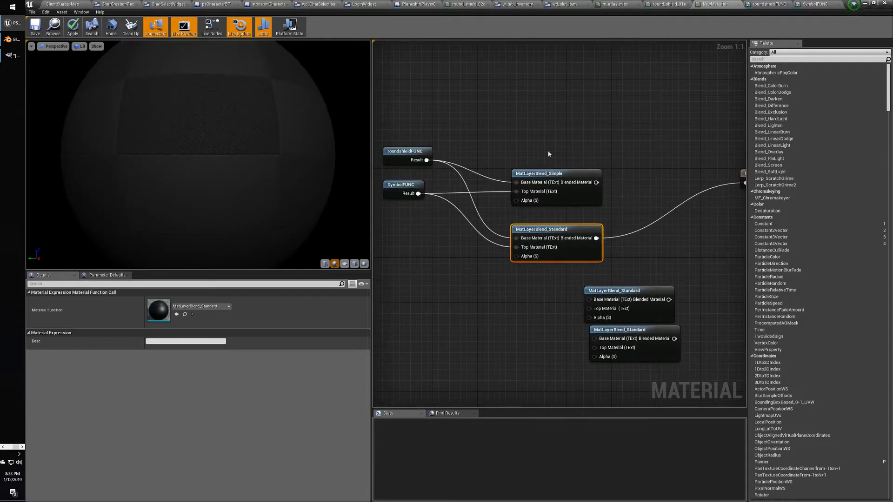
pyautogui.click(584, 199)
pyautogui.press('Delete')
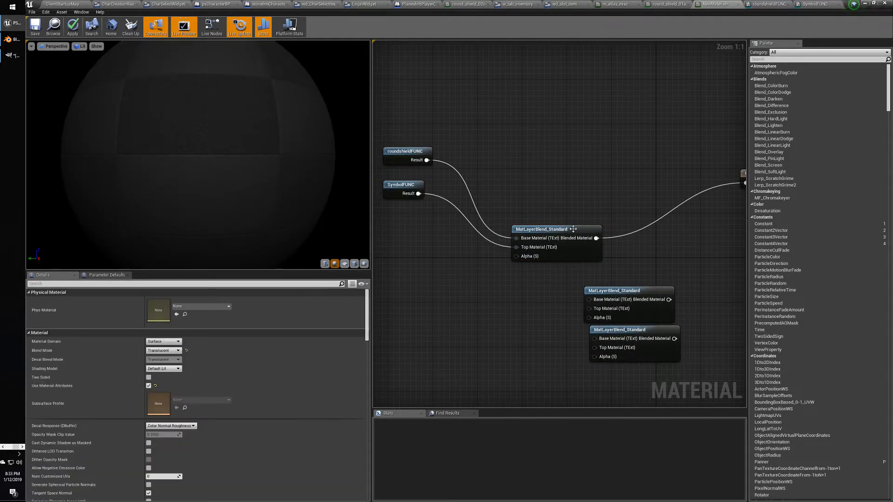
pyautogui.moveTo(573, 229); pyautogui.dragTo(584, 151)
pyautogui.moveTo(599, 163); pyautogui.dragTo(534, 141, button='right')
pyautogui.moveTo(621, 348); pyautogui.dragTo(512, 237)
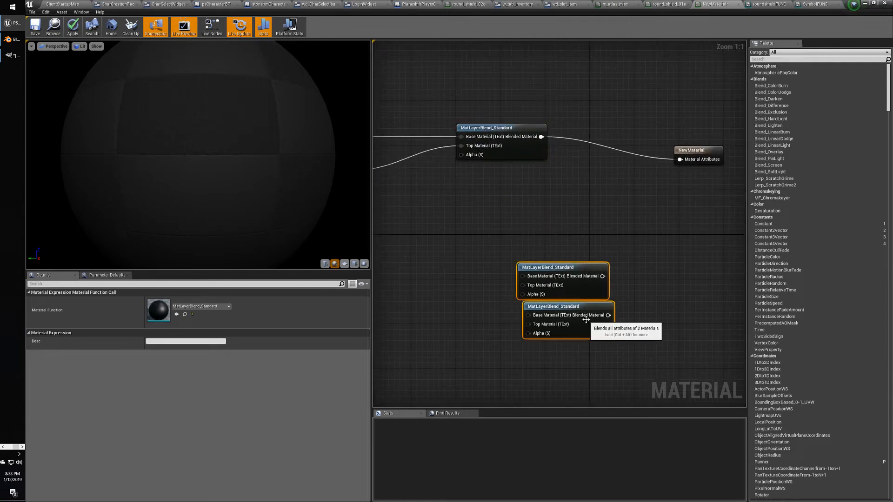
pyautogui.press('Delete')
# Group roundshieldFUNC, SymbolFUNC and NewMaterial closer together and check the preview sphere.
pyautogui.moveTo(408, 183); pyautogui.dragTo(534, 225, button='right')
pyautogui.moveTo(457, 133); pyautogui.dragTo(494, 148, button='right')
pyautogui.moveTo(520, 230); pyautogui.dragTo(528, 176)
pyautogui.moveTo(661, 279); pyautogui.dragTo(482, 277, button='right')
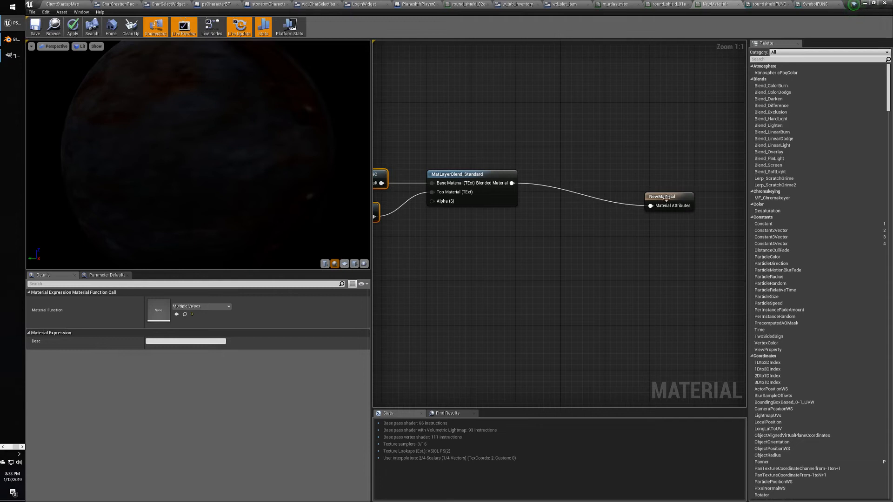
pyautogui.moveTo(666, 198); pyautogui.dragTo(587, 175)
pyautogui.moveTo(506, 249); pyautogui.dragTo(570, 251, button='right')
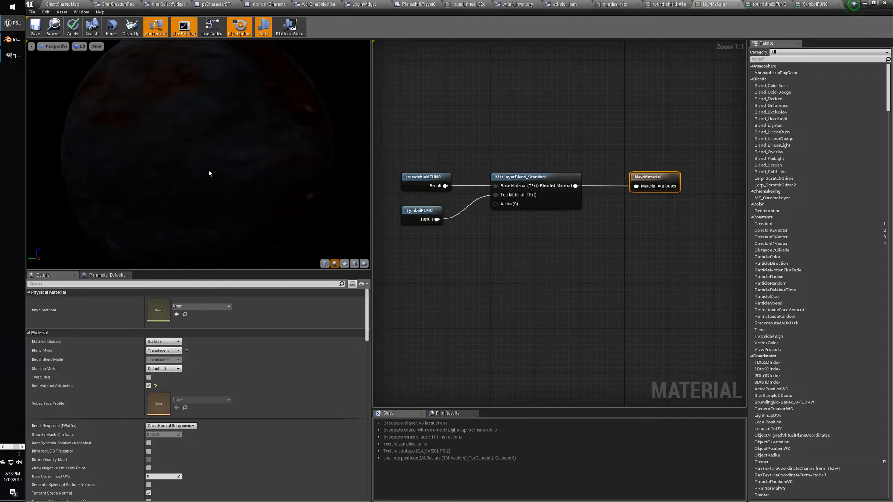
pyautogui.moveTo(209, 174)
pyautogui.mouseDown(button='right')
pyautogui.moveTo(209, 186)
pyautogui.moveTo(208, 169)
pyautogui.mouseUp(button='right')
pyautogui.moveTo(209, 169)
pyautogui.mouseDown()
pyautogui.moveTo(218, 168)
pyautogui.moveTo(196, 142)
pyautogui.moveTo(196, 191)
pyautogui.moveTo(196, 165)
pyautogui.mouseUp()
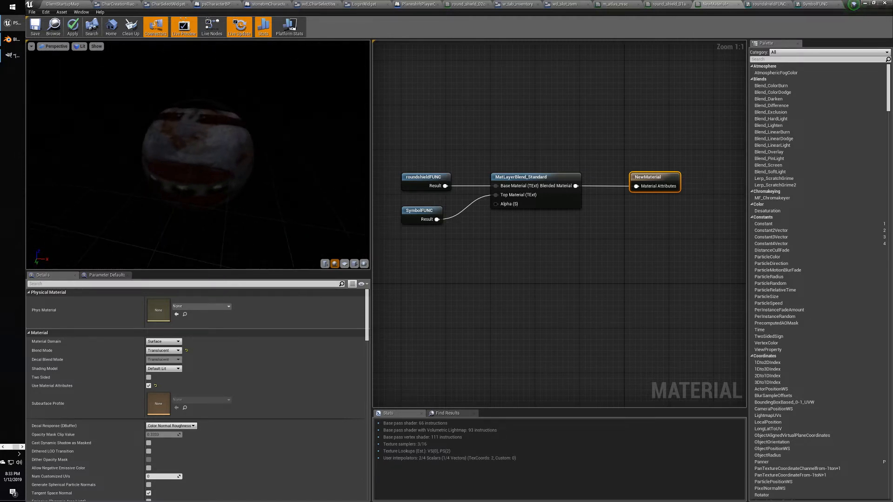
# Switch the preview mesh to a plane, zoom in on the shield, then bring up roundshieldFUNC.
pyautogui.click(355, 264)
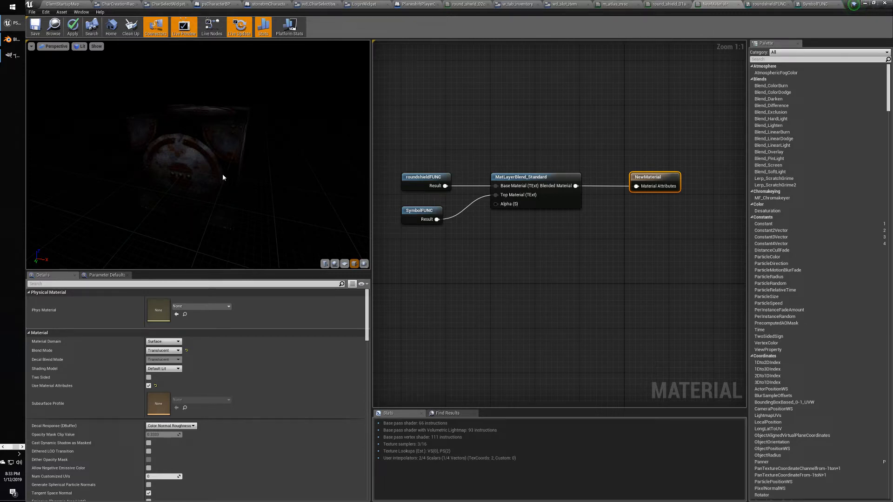
pyautogui.moveTo(222, 174); pyautogui.dragTo(222, 165, button='right')
pyautogui.moveTo(222, 165); pyautogui.dragTo(147, 181)
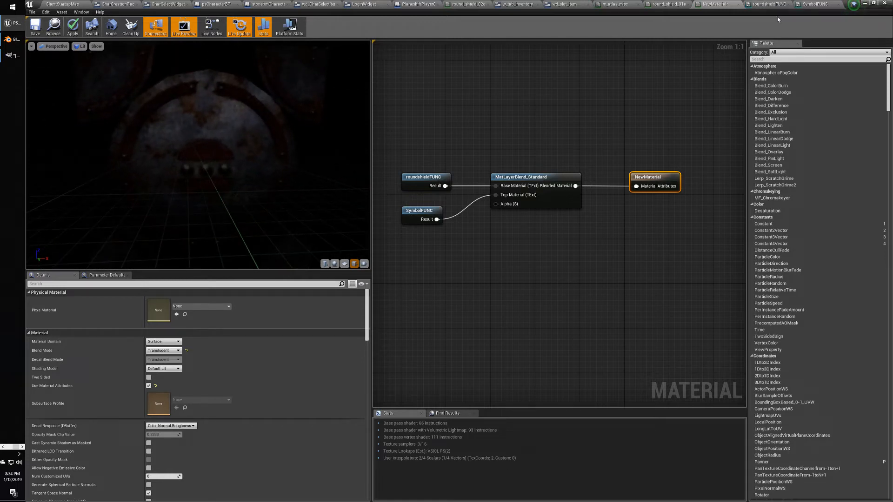
pyautogui.click(772, 5)
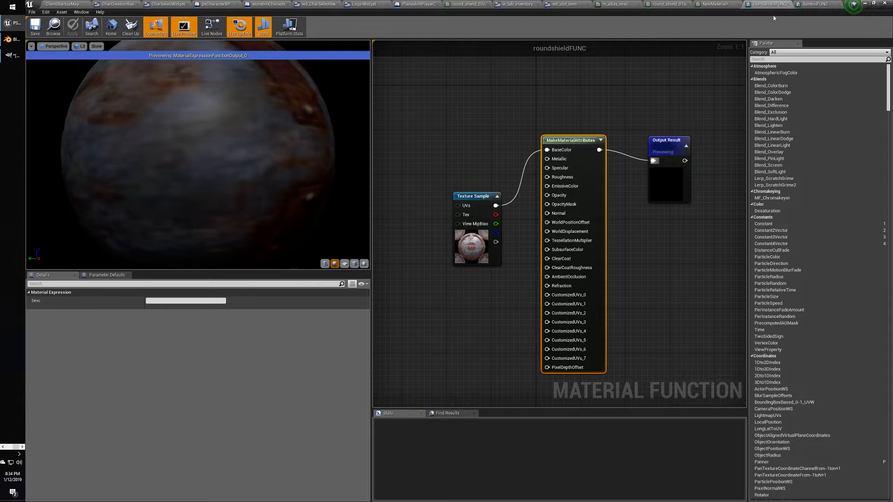
# In SymbolFUNC, wire the Texture Sample's alpha into Opacity and raise the Texture Sample and Output Result nodes.
pyautogui.click(821, 6)
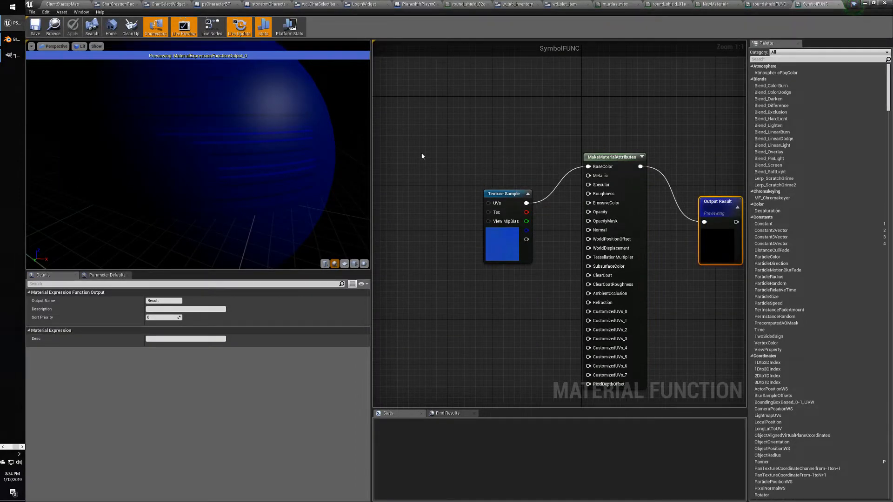
pyautogui.click(628, 157)
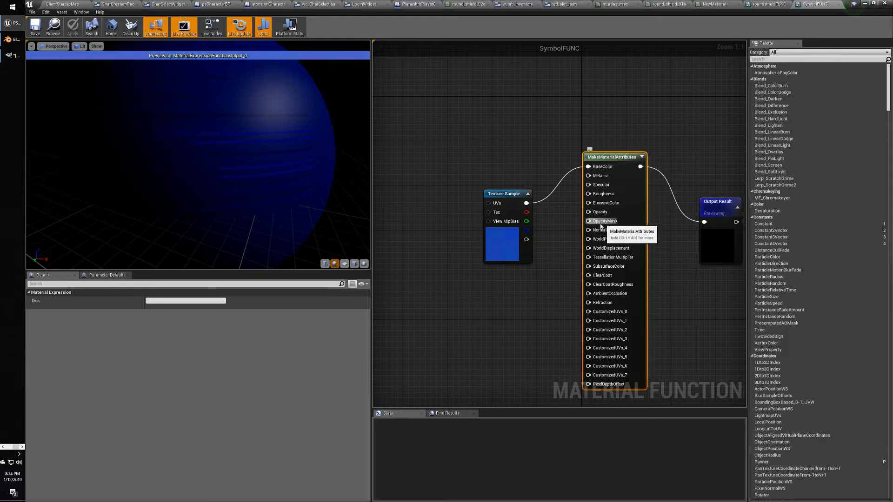
pyautogui.moveTo(526, 240); pyautogui.dragTo(588, 212)
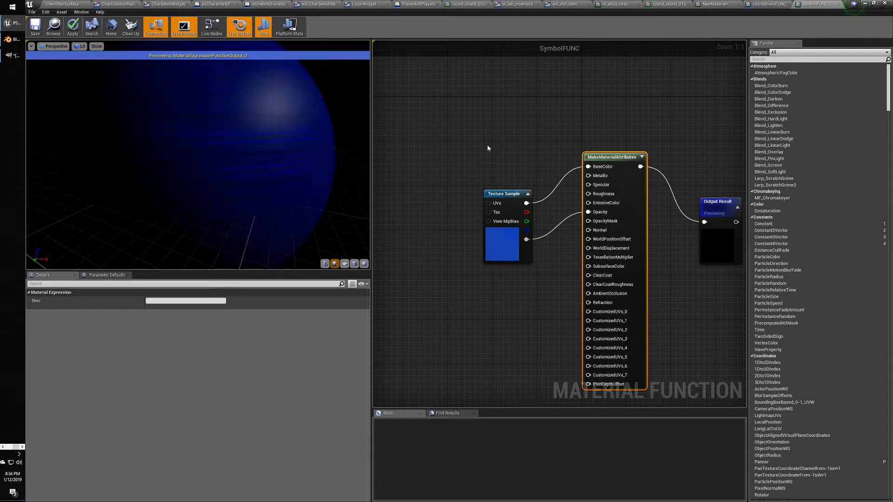
pyautogui.moveTo(225, 171)
pyautogui.mouseDown()
pyautogui.moveTo(163, 172)
pyautogui.moveTo(299, 160)
pyautogui.moveTo(233, 158)
pyautogui.mouseUp()
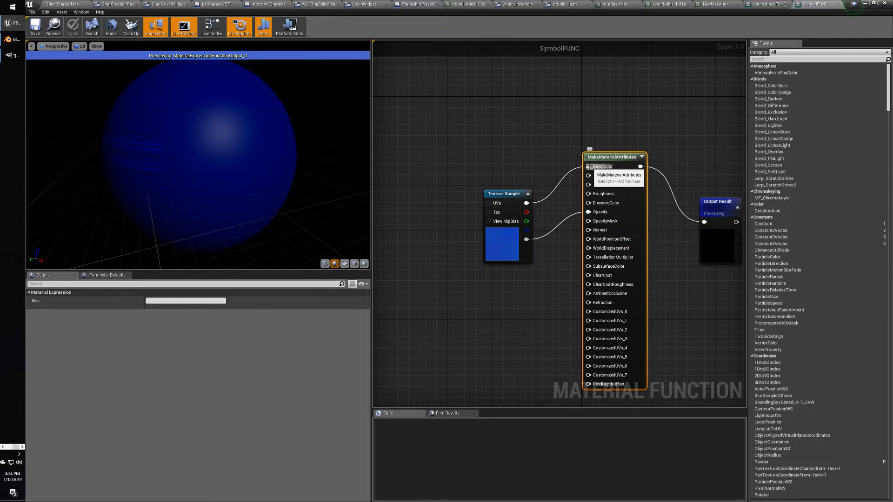
pyautogui.click(511, 200)
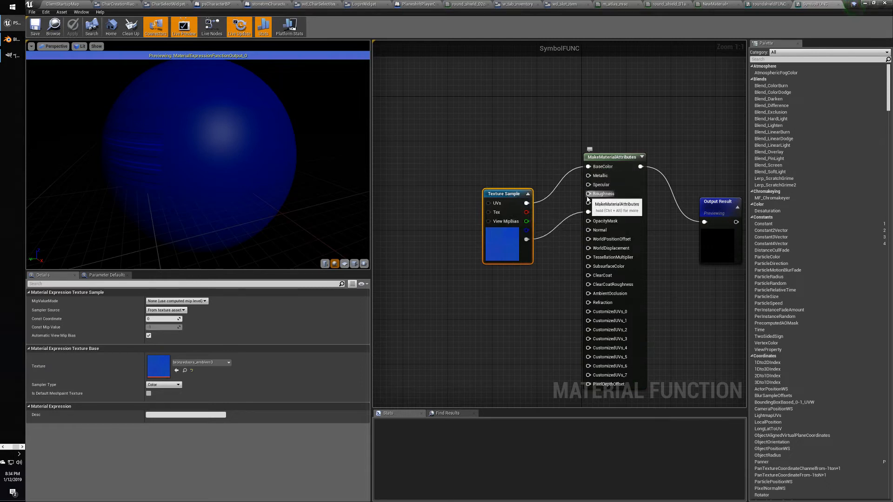
pyautogui.moveTo(722, 207); pyautogui.dragTo(708, 154)
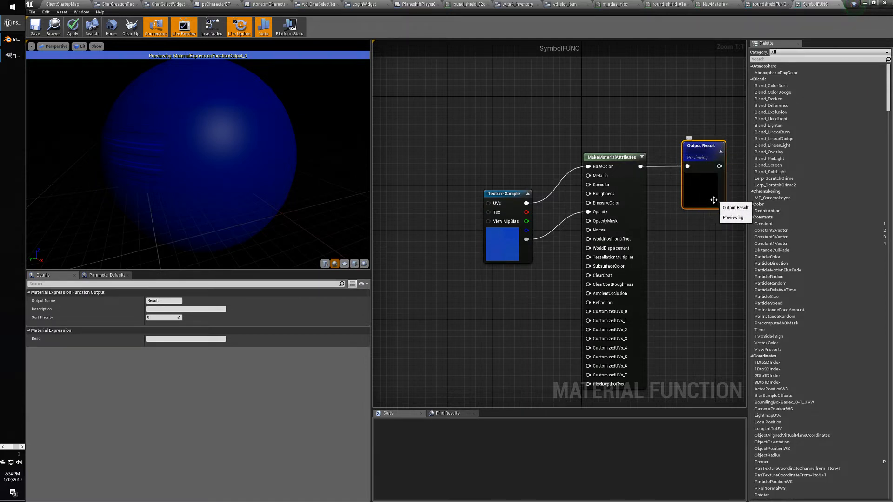
pyautogui.moveTo(506, 193); pyautogui.dragTo(504, 168)
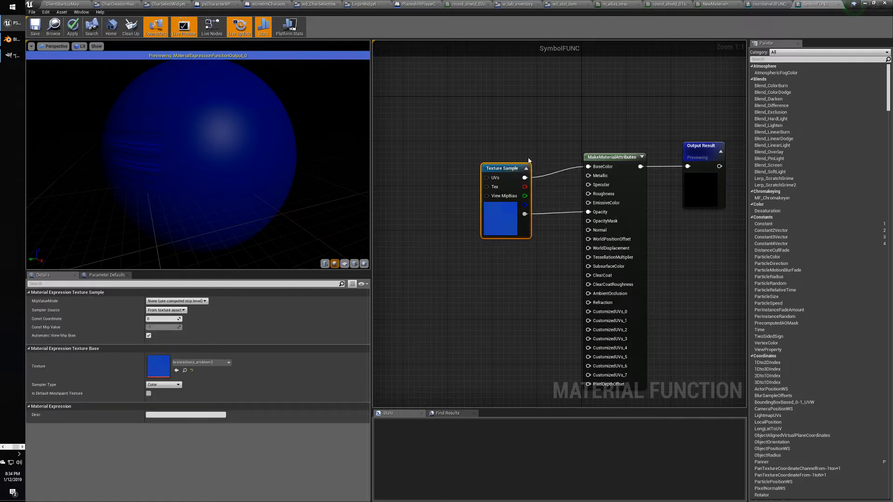
# Drag shield_01a_T from the shields folder into SymbolFUNC and wire its colour to BaseColor.
pyautogui.click(58, 4)
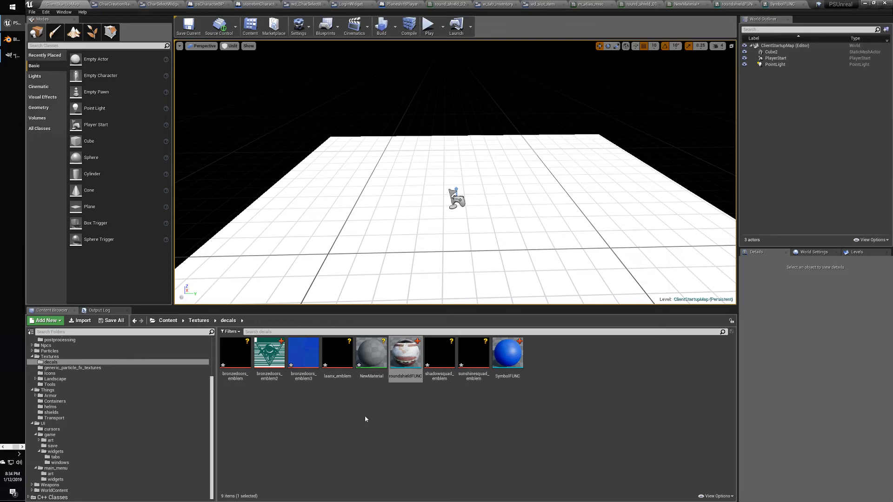
pyautogui.moveTo(213, 407)
pyautogui.mouseDown()
pyautogui.moveTo(214, 395)
pyautogui.moveTo(214, 414)
pyautogui.mouseUp()
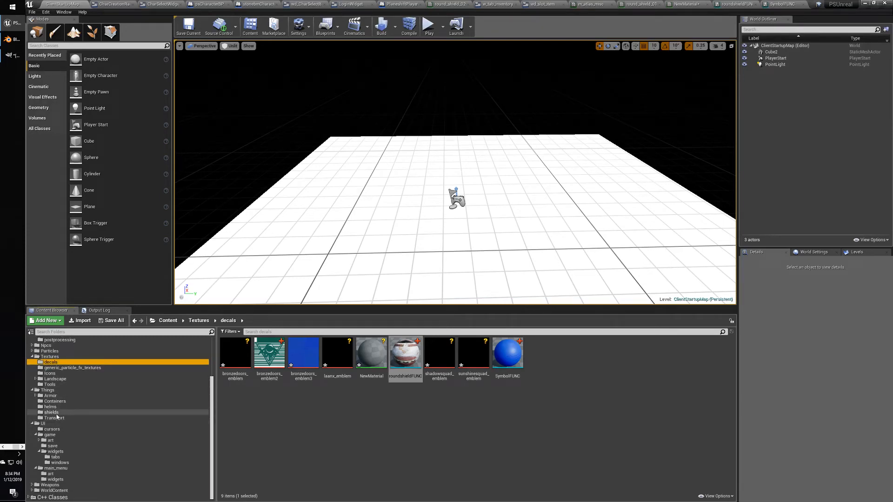
pyautogui.click(52, 413)
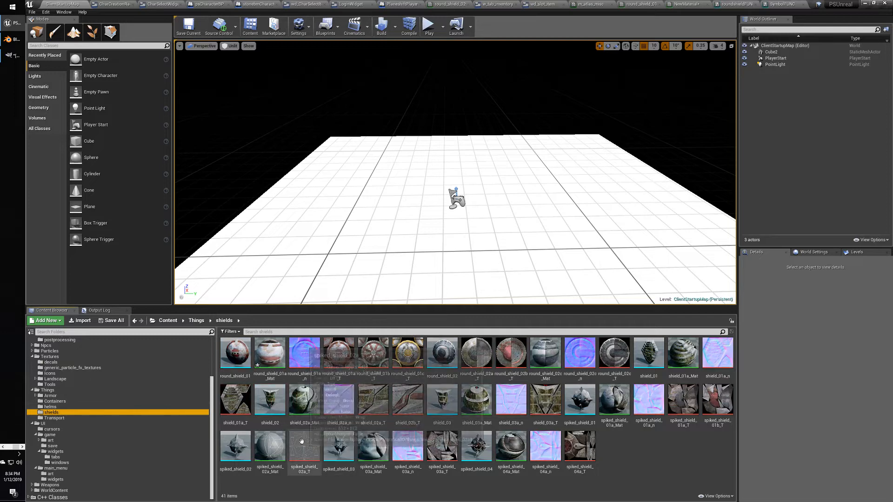
pyautogui.moveTo(231, 403)
pyautogui.moveTo(230, 404); pyautogui.dragTo(478, 80)
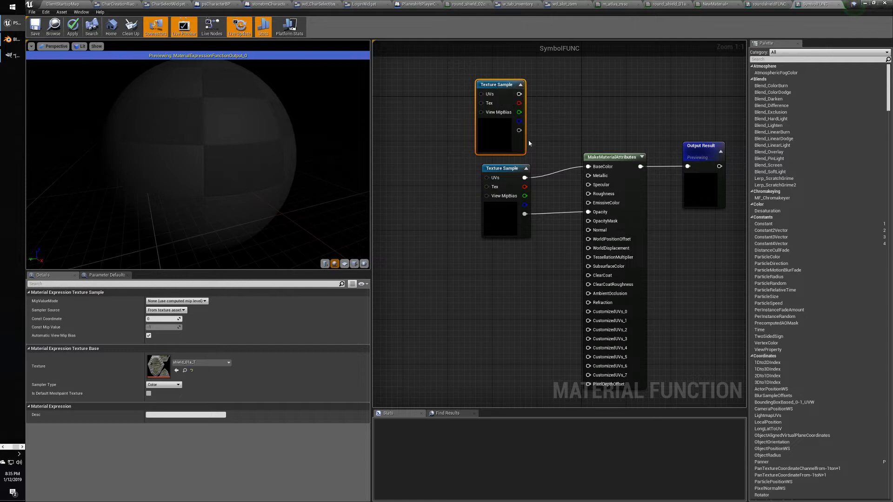
pyautogui.moveTo(510, 171); pyautogui.dragTo(471, 199)
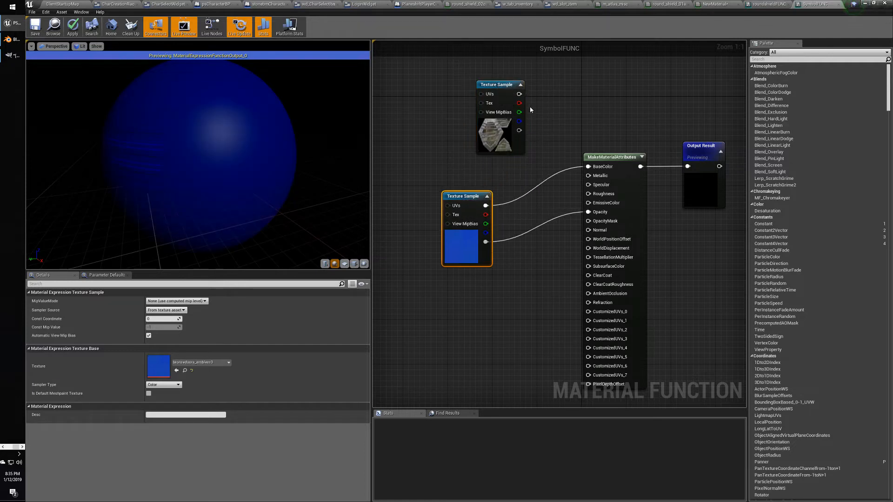
pyautogui.moveTo(519, 94); pyautogui.dragTo(588, 166)
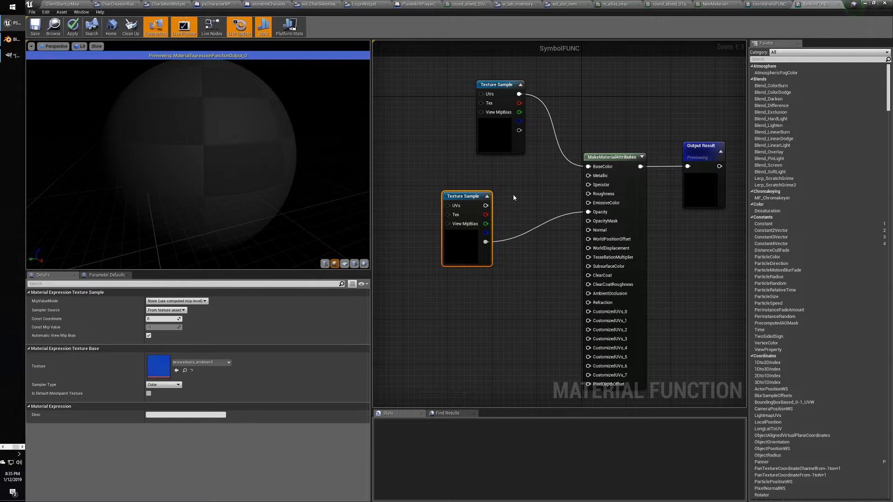
pyautogui.moveTo(233, 162)
pyautogui.mouseDown()
pyautogui.moveTo(269, 163)
pyautogui.moveTo(195, 160)
pyautogui.moveTo(159, 204)
pyautogui.moveTo(233, 147)
pyautogui.mouseUp()
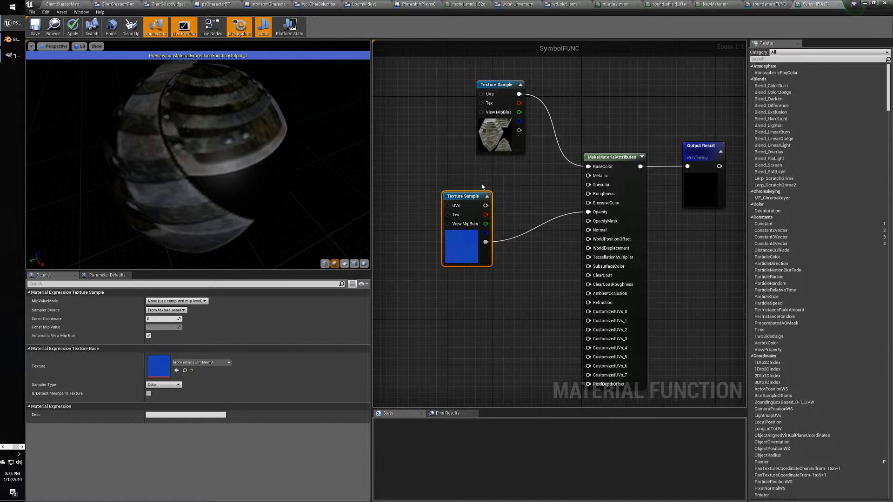
# Delete the extra blue symbol Texture Sample, reposition the remaining one, and save SymbolFUNC.
pyautogui.moveTo(479, 196); pyautogui.dragTo(464, 246)
pyautogui.moveTo(499, 86); pyautogui.dragTo(482, 145)
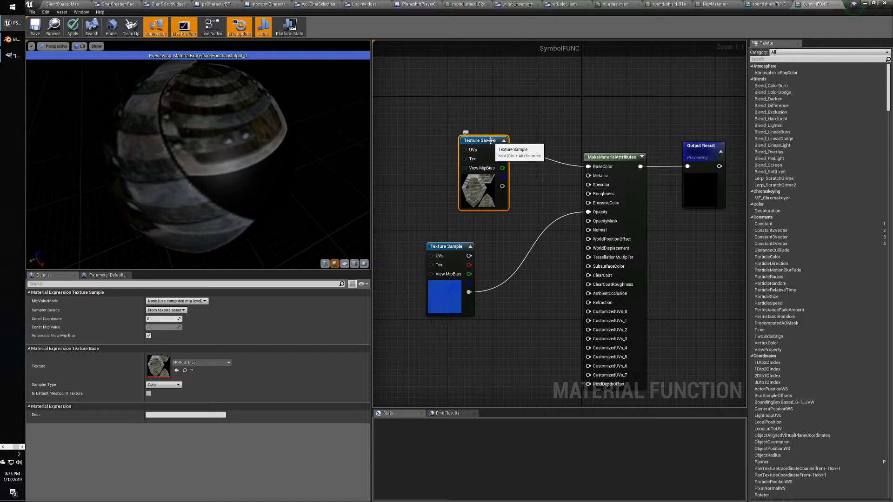
pyautogui.click(454, 250)
pyautogui.press('Delete')
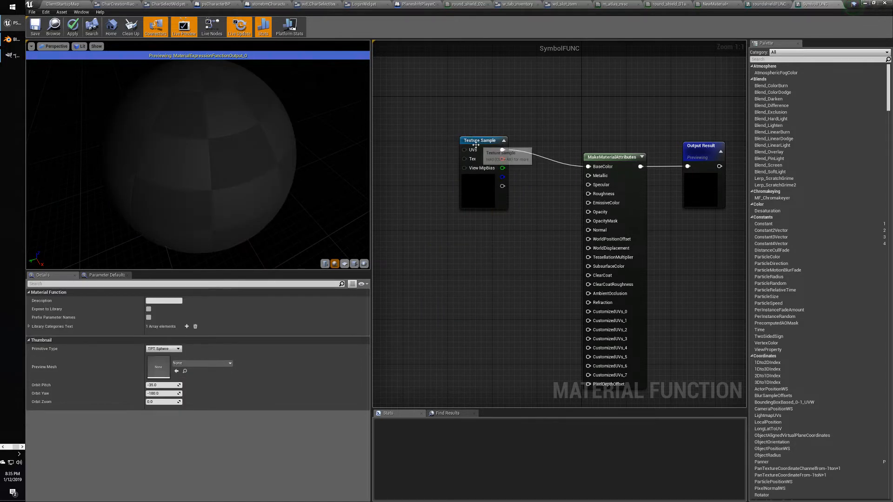
pyautogui.moveTo(476, 144); pyautogui.dragTo(470, 167)
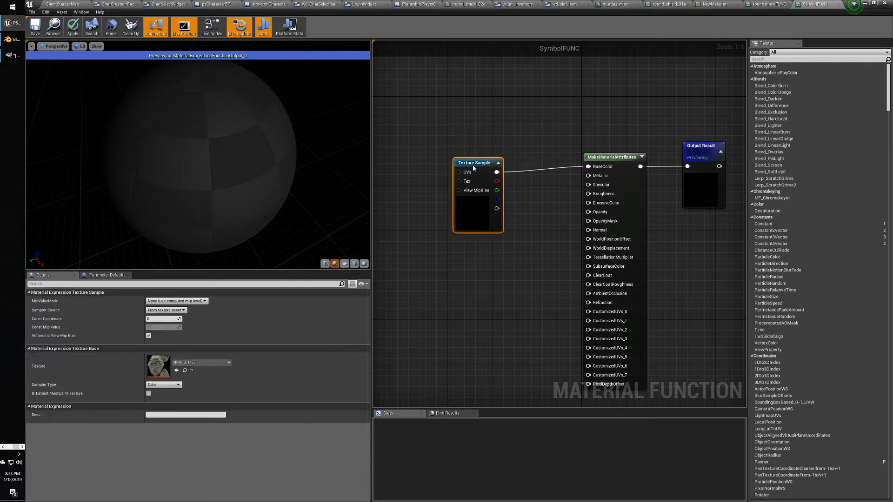
pyautogui.click(35, 31)
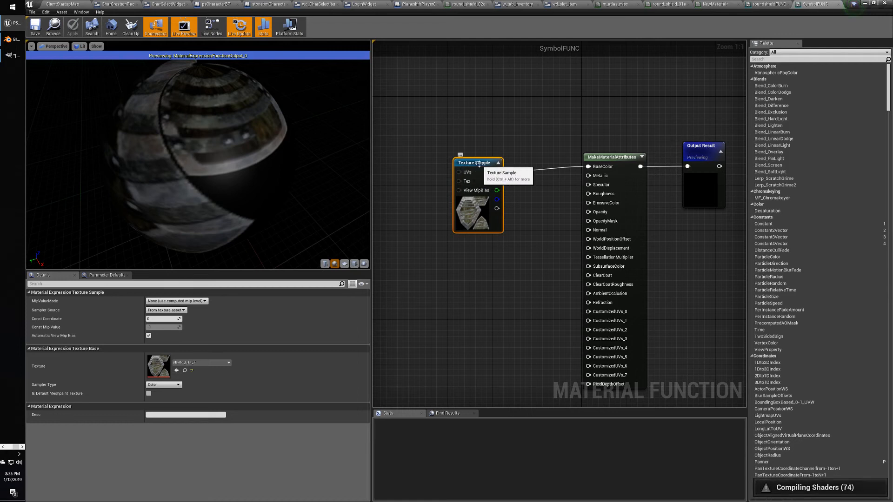
pyautogui.click(705, 145)
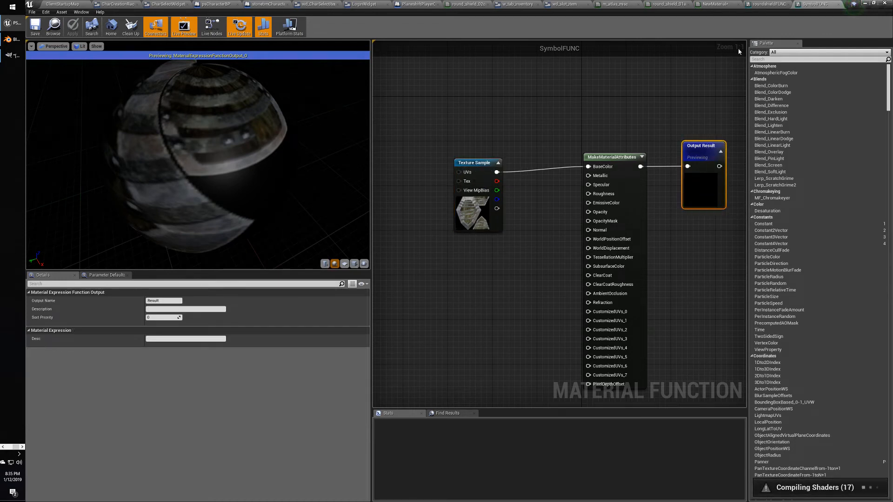
pyautogui.click(772, 4)
# Show NewMaterial's MatLayerBlend_Standard graph and orbit the preview to inspect the blended shield.
pyautogui.click(724, 7)
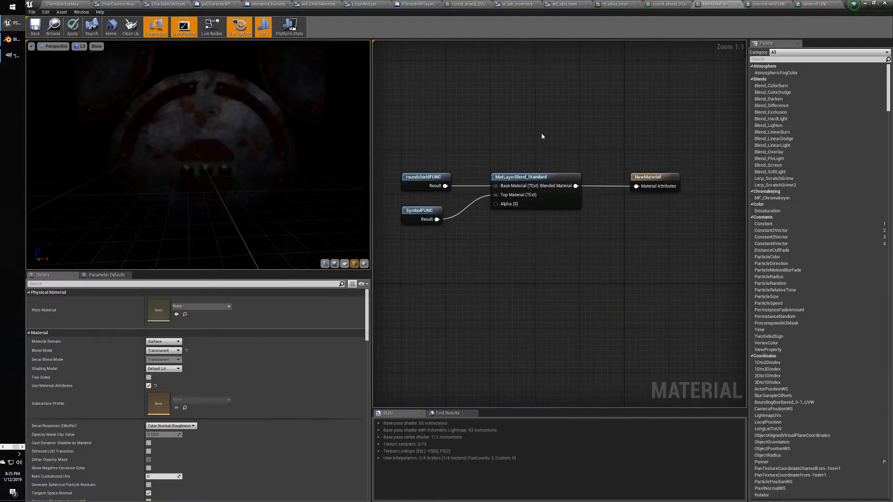
pyautogui.moveTo(251, 124); pyautogui.dragTo(237, 135)
pyautogui.scroll(-5, 237, 135)
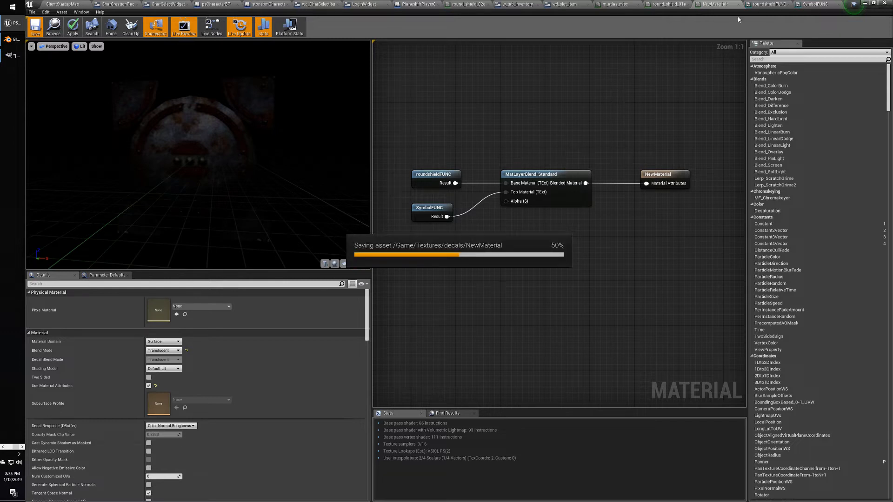
pyautogui.click(764, 6)
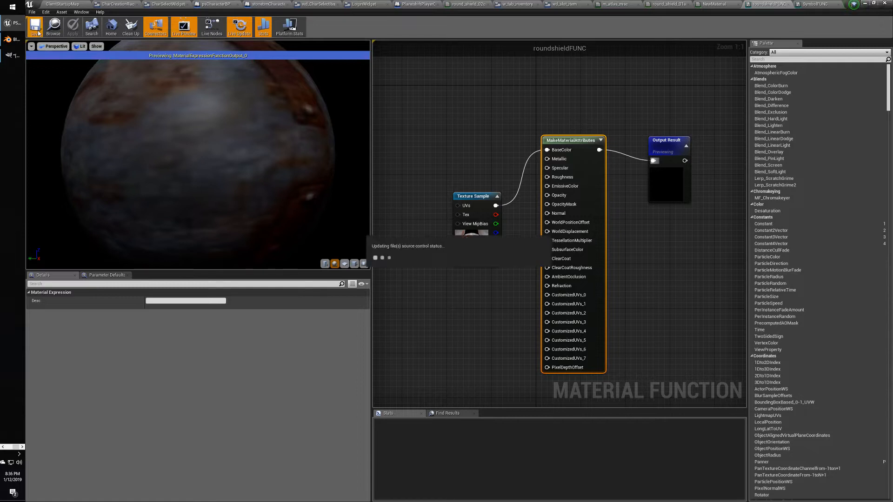
# Wire the texture alpha into MakeMaterialAttributes Opacity in both roundshieldFUNC and SymbolFUNC.
pyautogui.moveTo(161, 61); pyautogui.dragTo(253, 119)
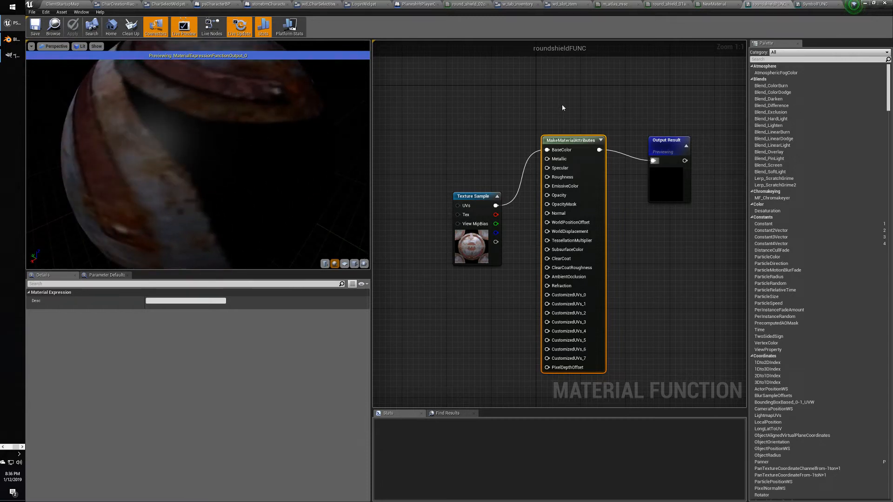
pyautogui.click(658, 138)
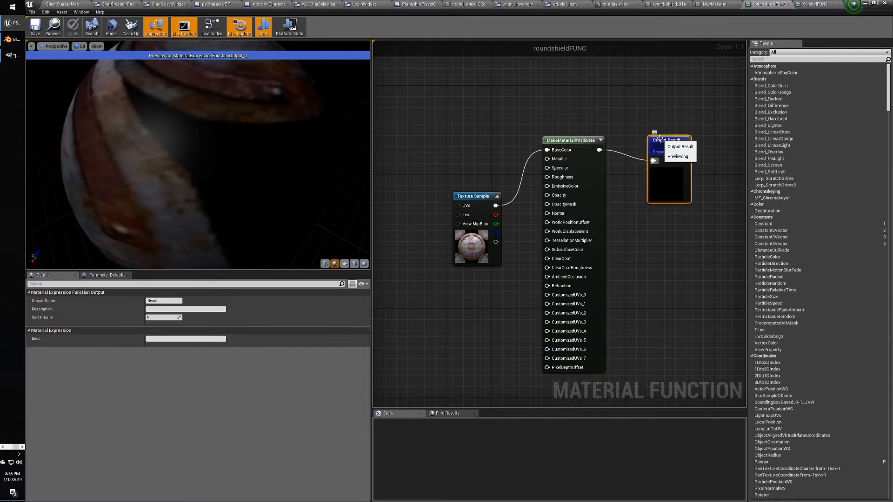
pyautogui.click(569, 144)
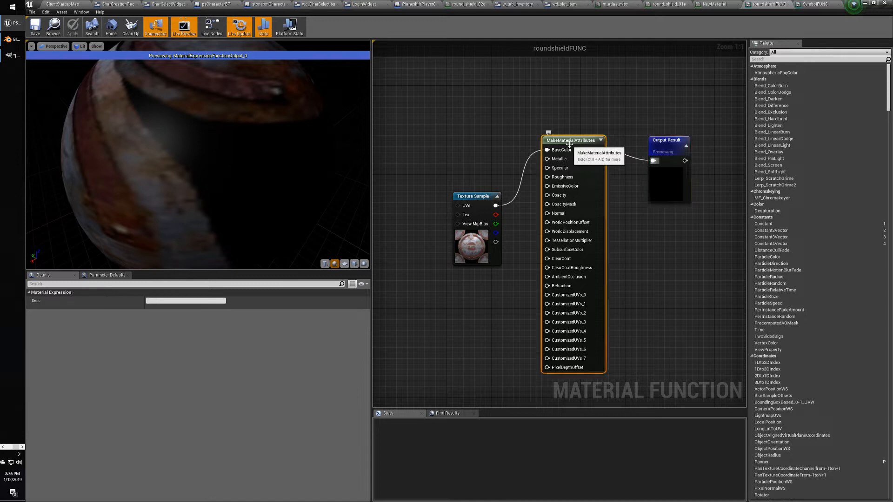
pyautogui.moveTo(480, 194); pyautogui.dragTo(473, 176)
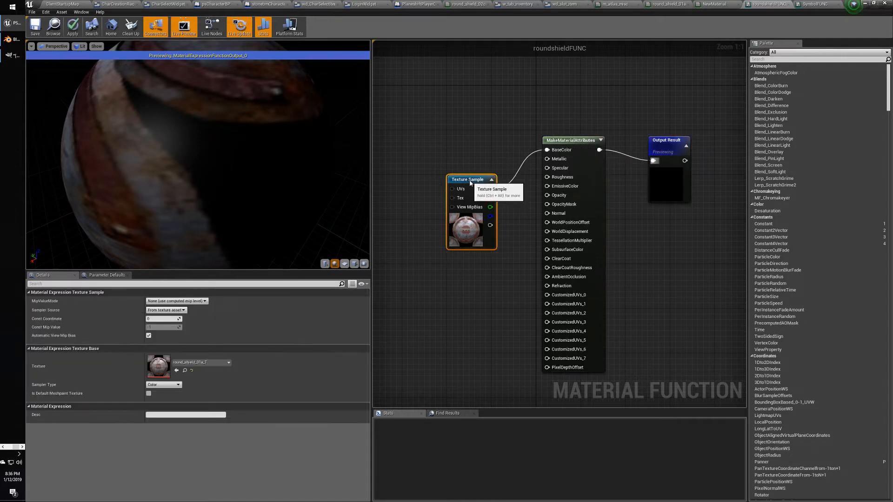
pyautogui.moveTo(502, 227); pyautogui.dragTo(547, 195)
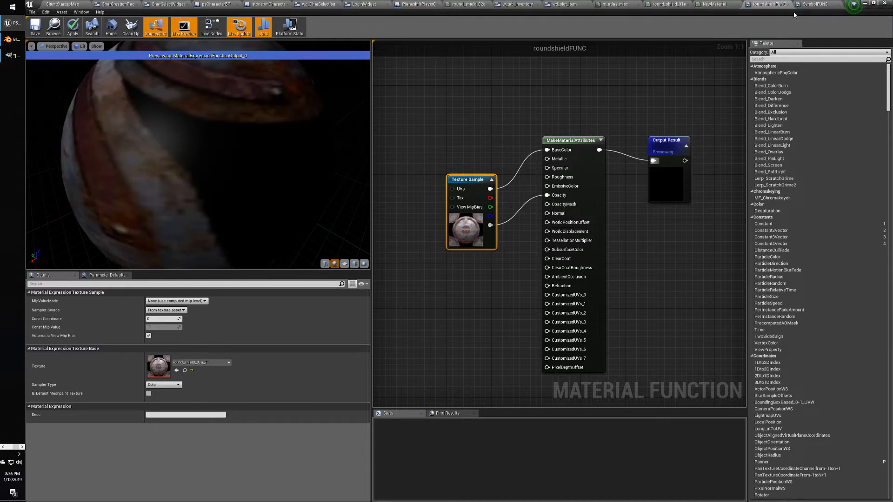
pyautogui.click(811, 5)
pyautogui.moveTo(496, 208); pyautogui.dragTo(588, 211)
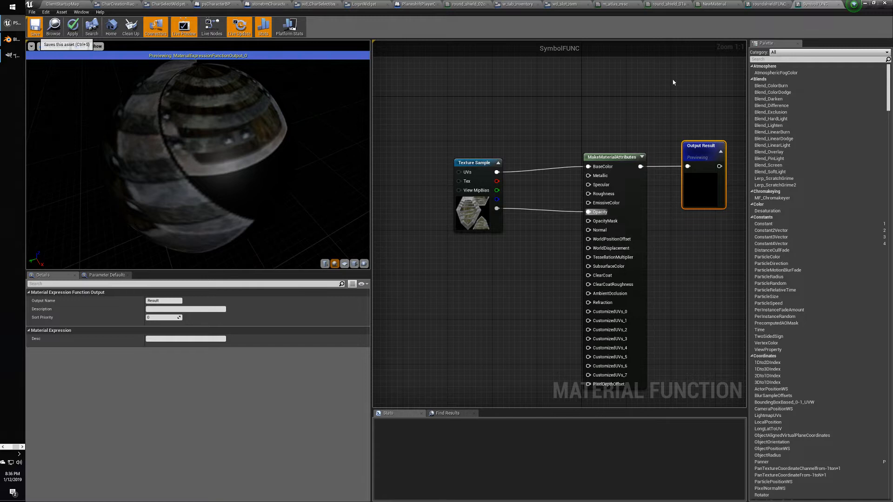
# Tidy the roundshieldFUNC Texture Sample node, then save NewMaterial.
pyautogui.click(769, 5)
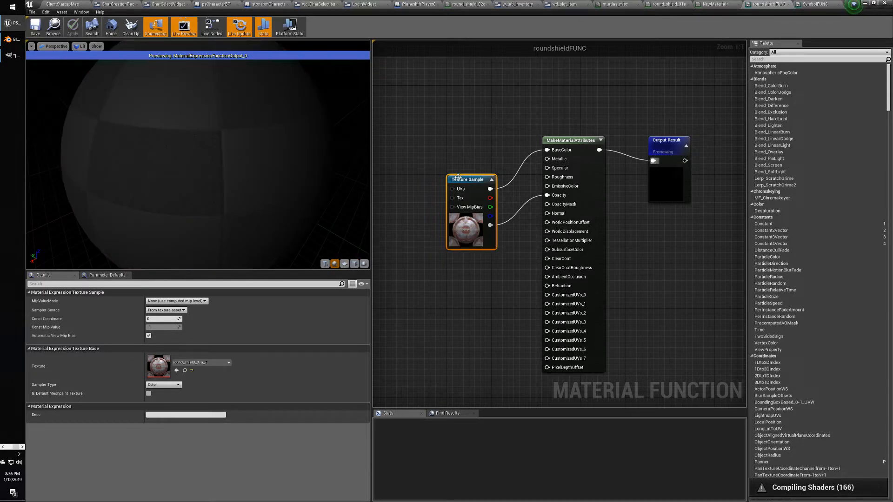
pyautogui.moveTo(460, 181); pyautogui.dragTo(459, 155)
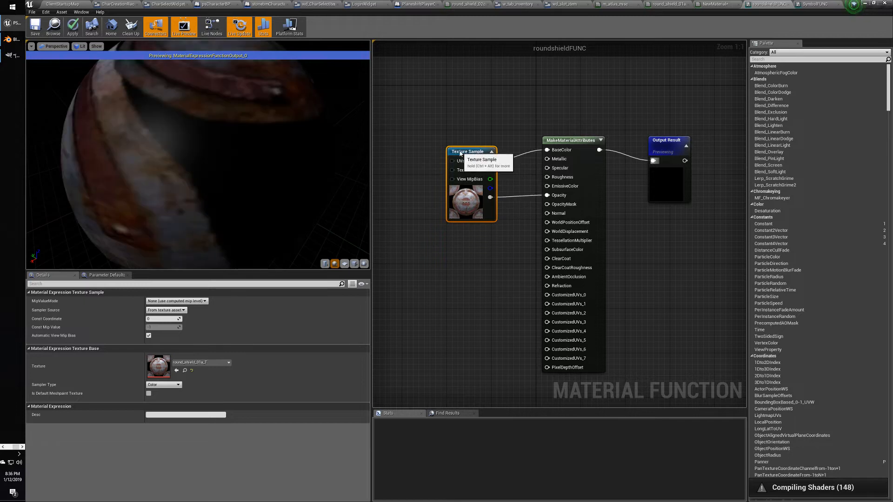
pyautogui.click(675, 141)
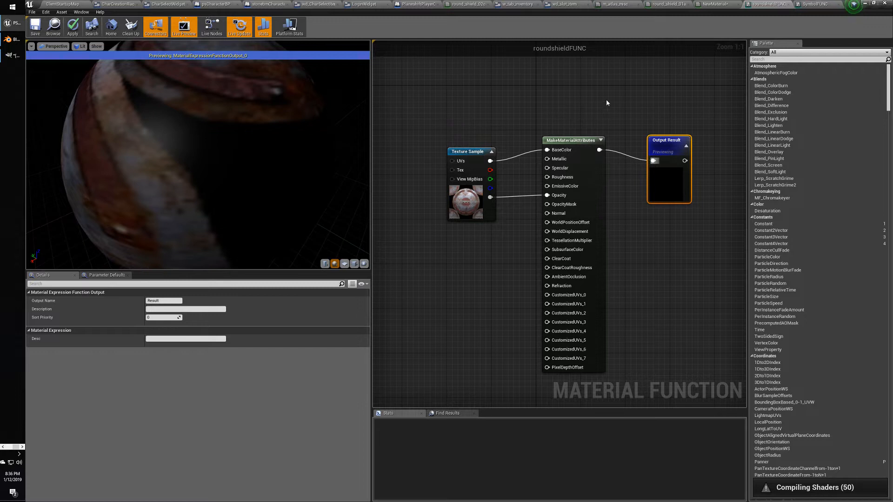
pyautogui.click(711, 5)
pyautogui.click(35, 25)
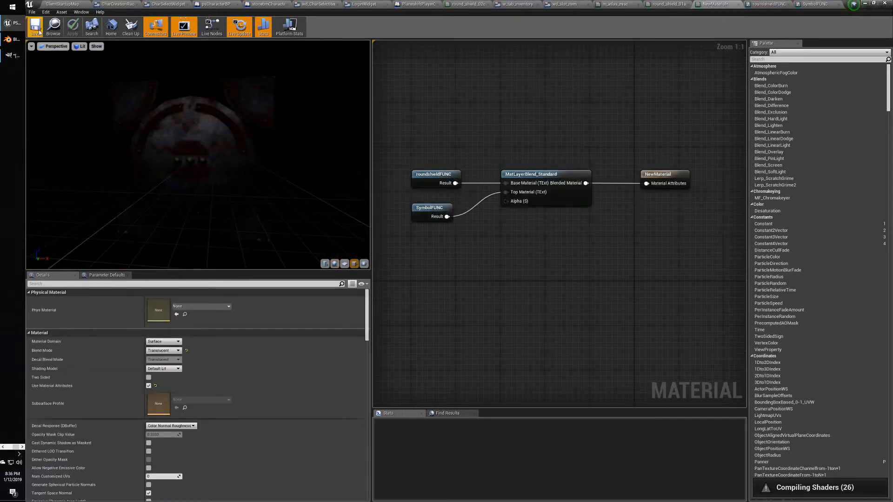
# Add a MatLayerBlend_Simple node to NewMaterial using the 'simpl' node search.
pyautogui.moveTo(190, 156); pyautogui.dragTo(223, 144)
pyautogui.click(530, 174)
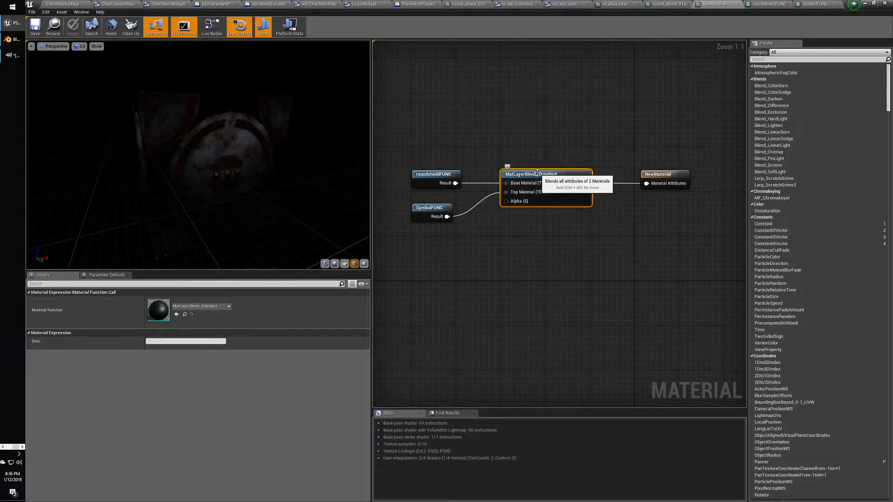
pyautogui.rightClick(537, 146)
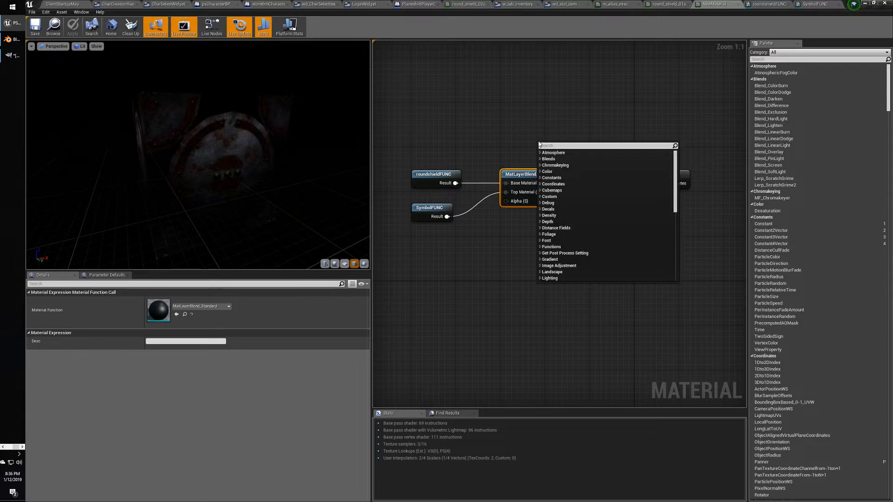
pyautogui.write('simple')
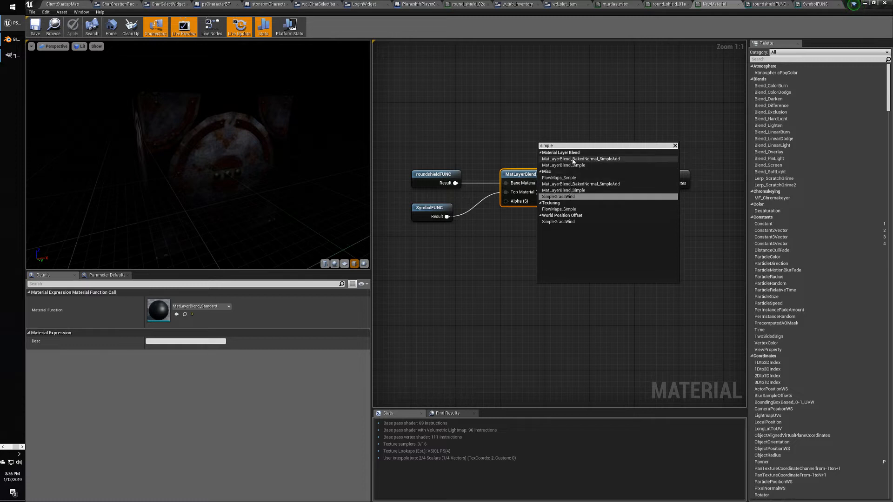
pyautogui.click(568, 190)
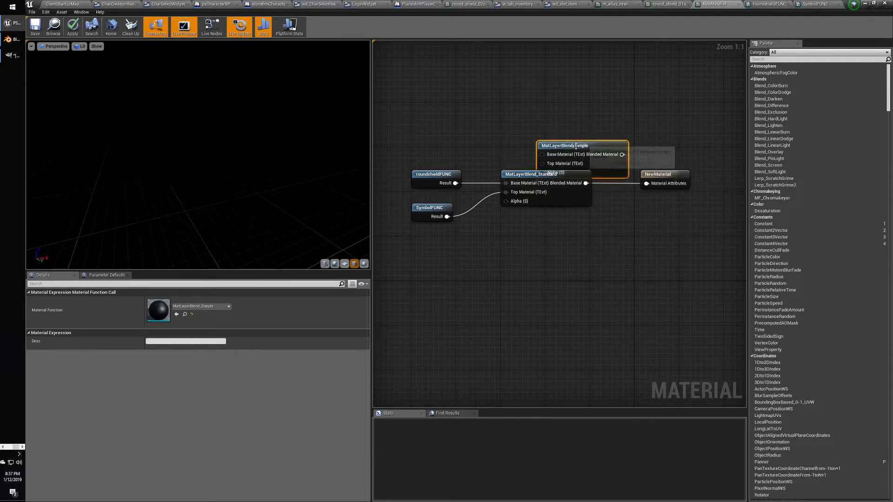
# Wire roundshieldFUNC to Base Material, SymbolFUNC to Top Material, and the blend into Material Attributes.
pyautogui.moveTo(575, 146); pyautogui.dragTo(556, 124)
pyautogui.moveTo(455, 183); pyautogui.dragTo(522, 133)
pyautogui.moveTo(447, 216); pyautogui.dragTo(522, 142)
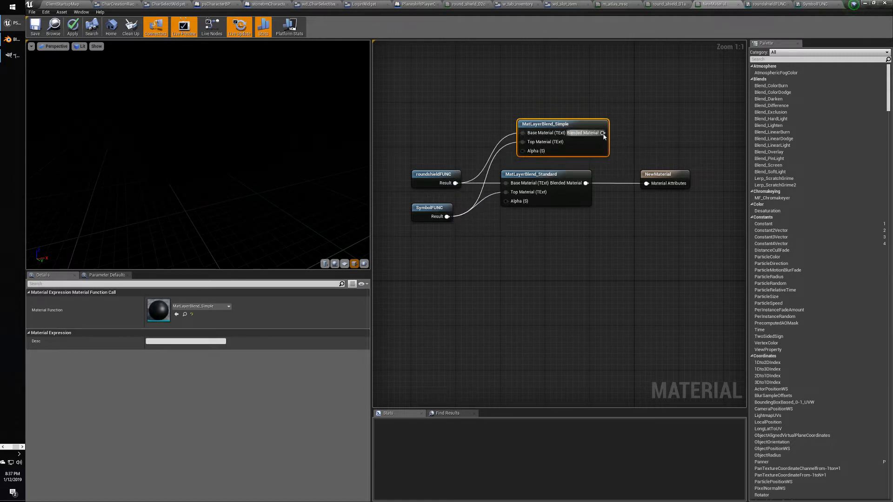
pyautogui.moveTo(603, 133); pyautogui.dragTo(647, 184)
pyautogui.click(632, 212)
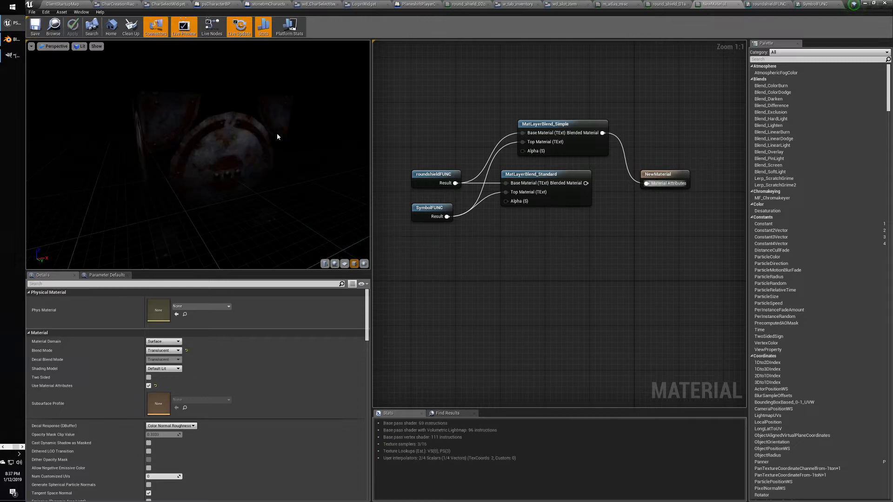
pyautogui.moveTo(277, 133); pyautogui.dragTo(232, 138)
pyautogui.moveTo(374, 152); pyautogui.dragTo(413, 151, button='right')
pyautogui.moveTo(298, 152); pyautogui.dragTo(221, 131)
pyautogui.click(589, 122)
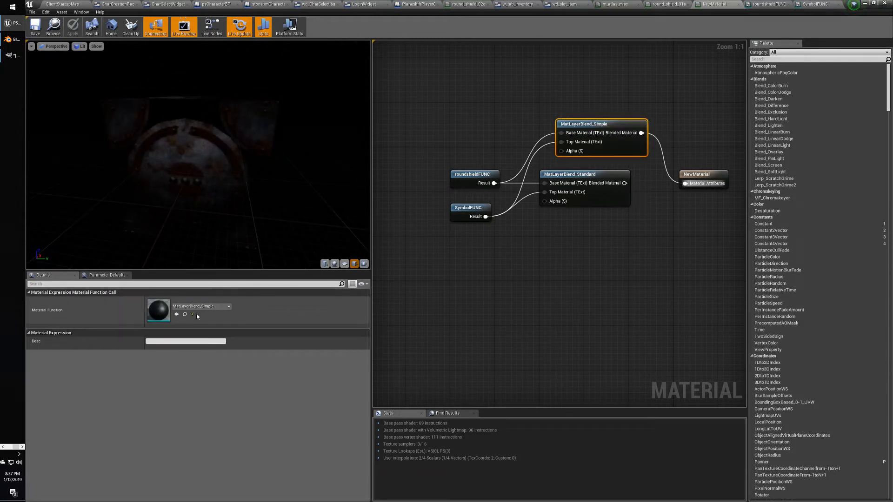
pyautogui.click(229, 307)
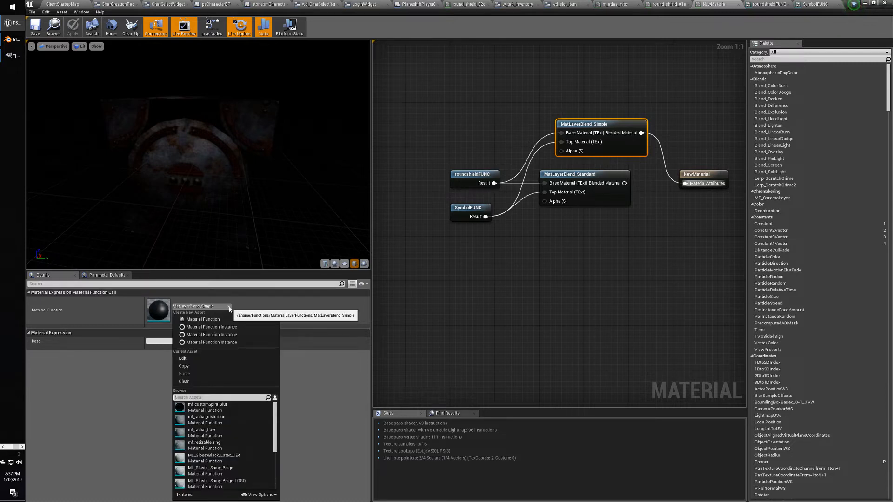
pyautogui.click(228, 307)
pyautogui.click(229, 307)
pyautogui.click(229, 306)
pyautogui.click(229, 306)
pyautogui.click(228, 306)
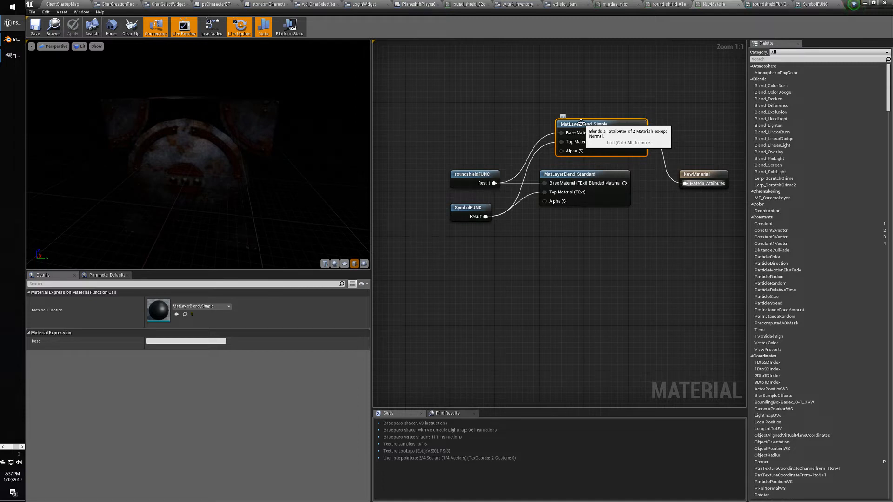
# Add a MatLayerBlend_Decal node above the Simple blend, feeding roundshieldFUNC into its Base Material.
pyautogui.rightClick(538, 110)
pyautogui.write('decal')
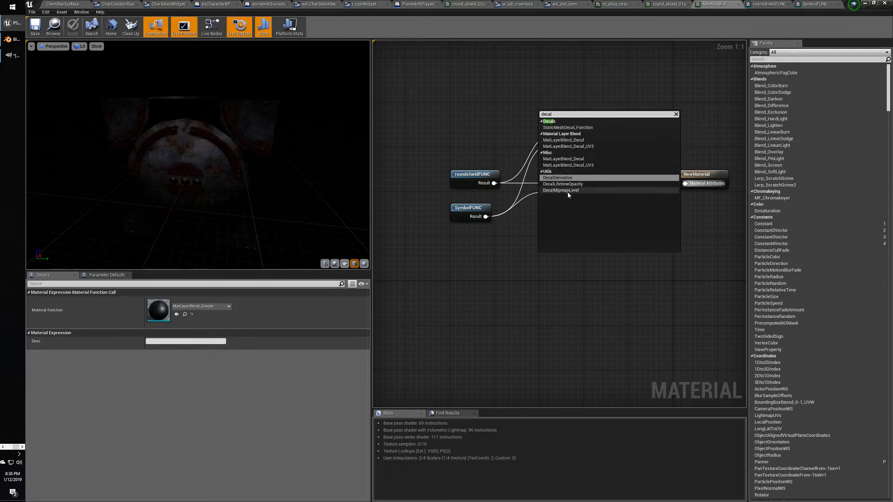
pyautogui.click(572, 159)
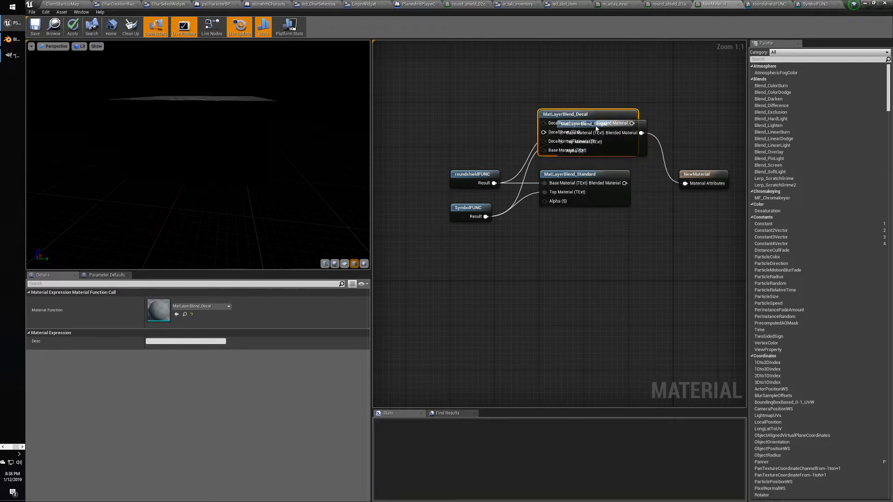
pyautogui.moveTo(578, 91); pyautogui.dragTo(583, 64)
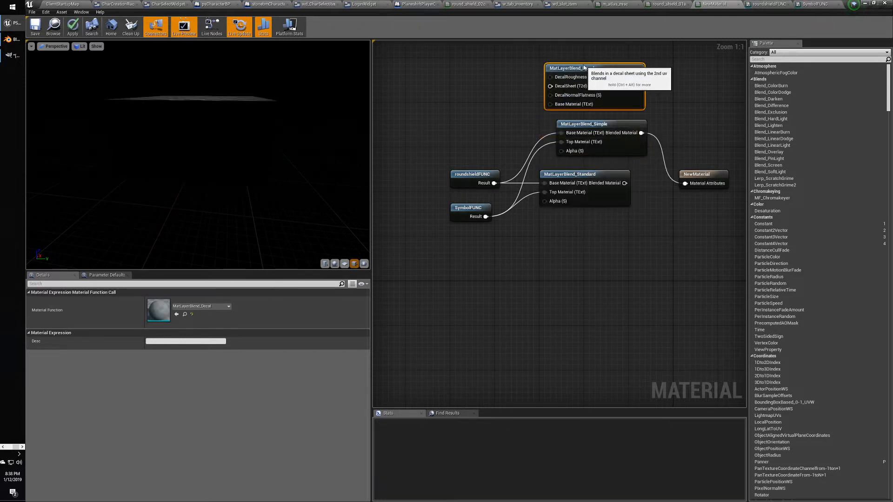
pyautogui.moveTo(494, 183); pyautogui.dragTo(550, 104)
pyautogui.moveTo(485, 216); pyautogui.dragTo(505, 93)
pyautogui.click(477, 81)
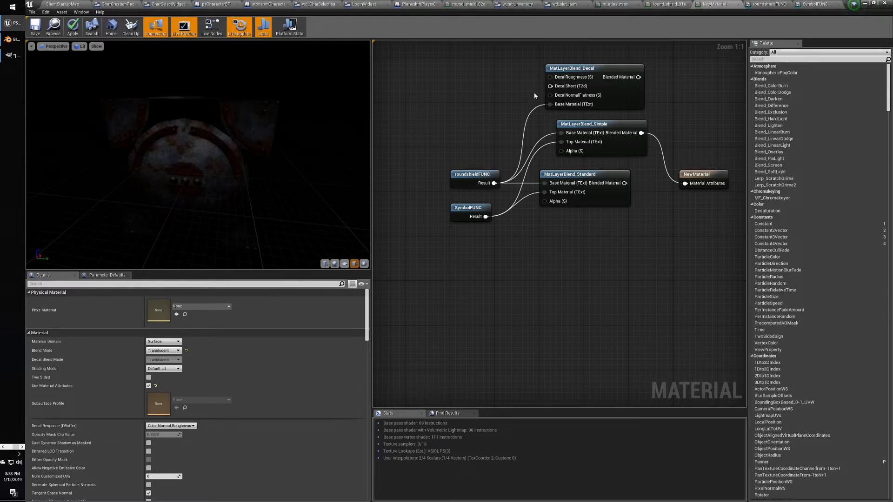
# Browse the Content Browser to Textures > decals and open NewMaterial in the material editor.
pyautogui.click(63, 4)
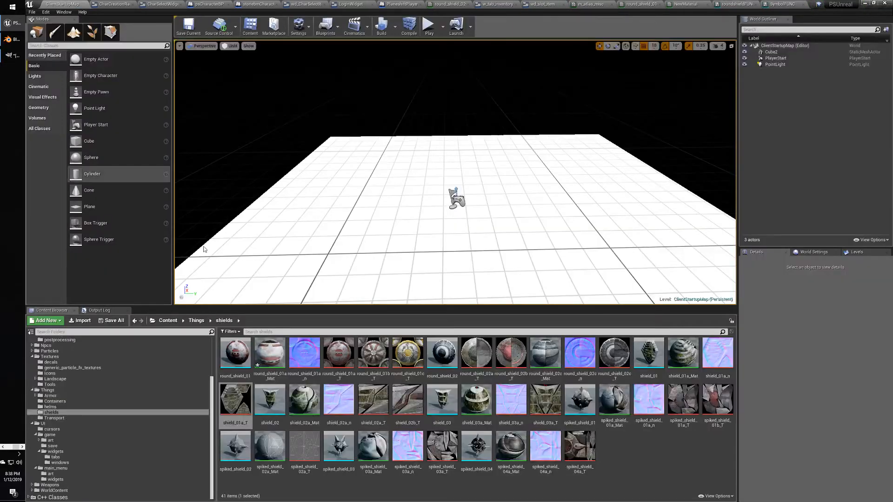
pyautogui.rightClick(620, 461)
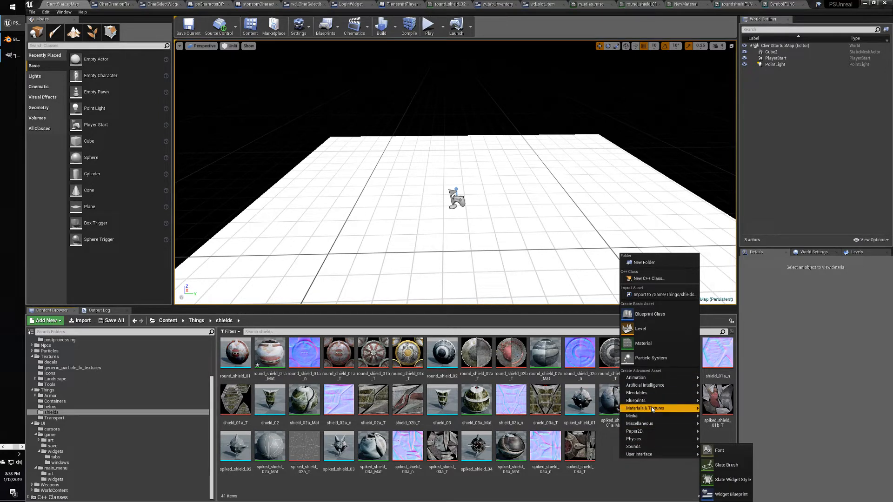
pyautogui.moveTo(653, 409)
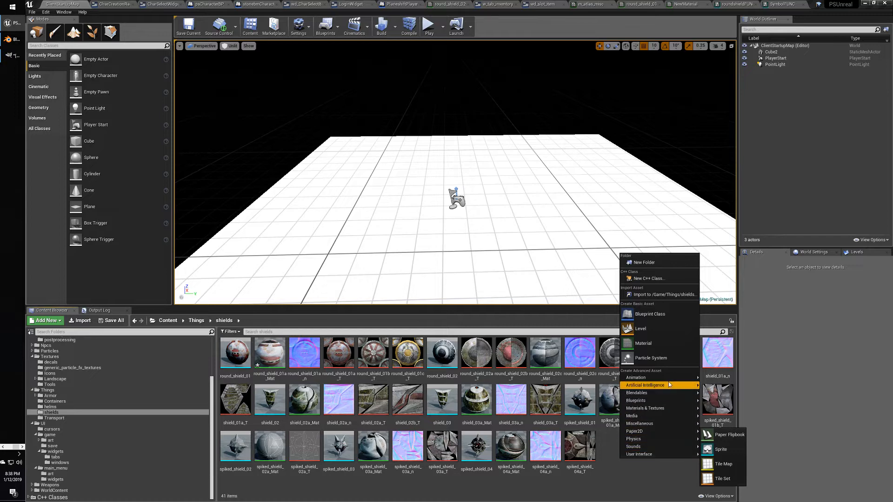
pyautogui.click(638, 484)
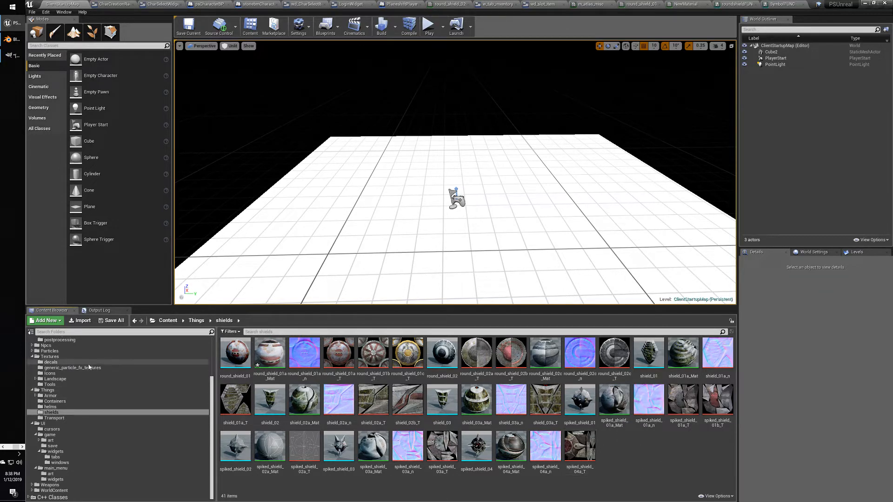
pyautogui.click(51, 362)
pyautogui.click(388, 435)
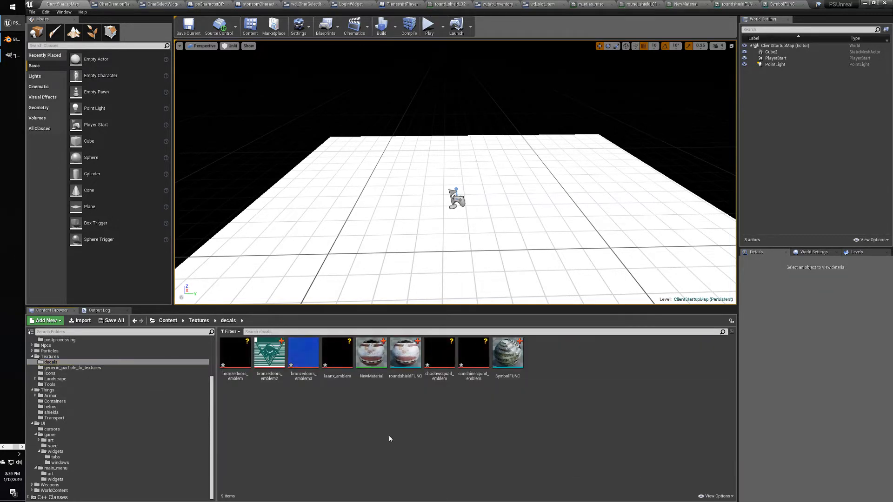
pyautogui.doubleClick(371, 354)
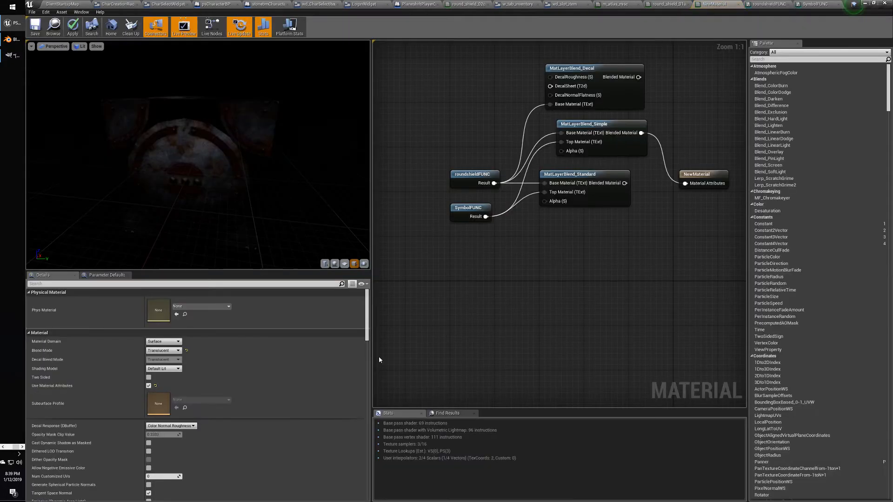
pyautogui.click(164, 341)
pyautogui.click(166, 353)
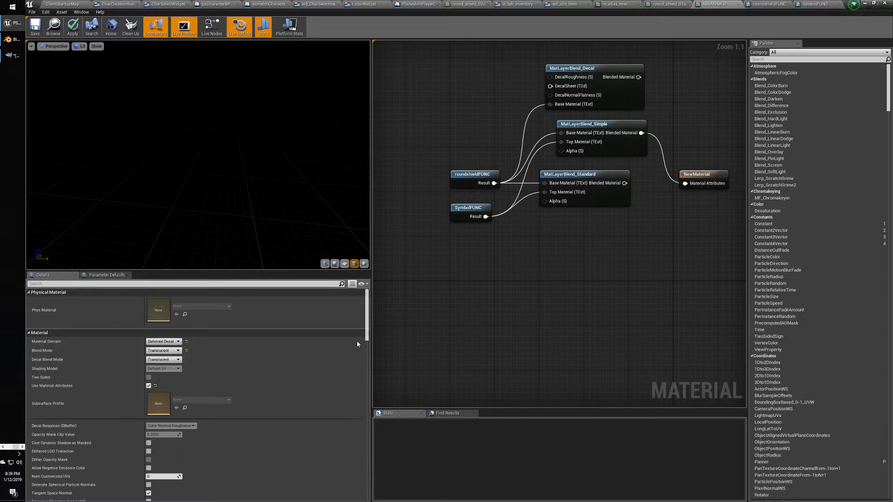
pyautogui.click(165, 341)
pyautogui.click(167, 347)
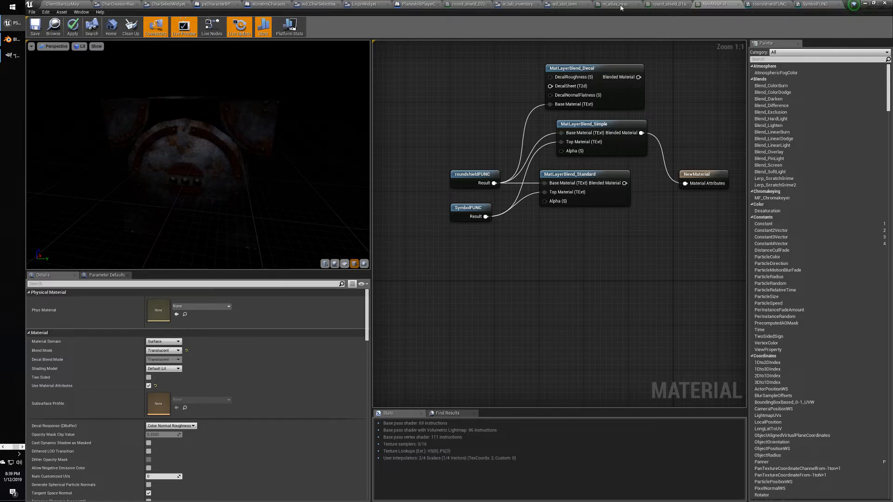
# Create a material named decalMat in the decals folder and open it.
pyautogui.click(62, 4)
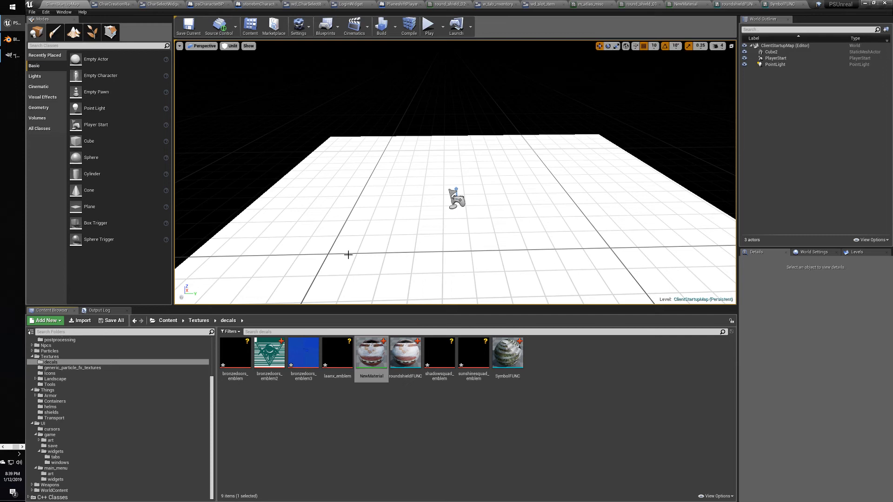
pyautogui.rightClick(414, 426)
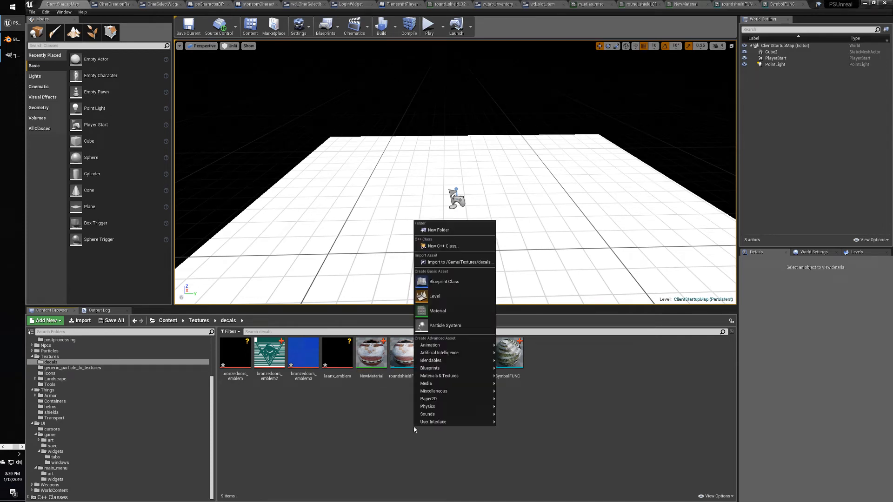
pyautogui.click(446, 314)
pyautogui.write('decal')
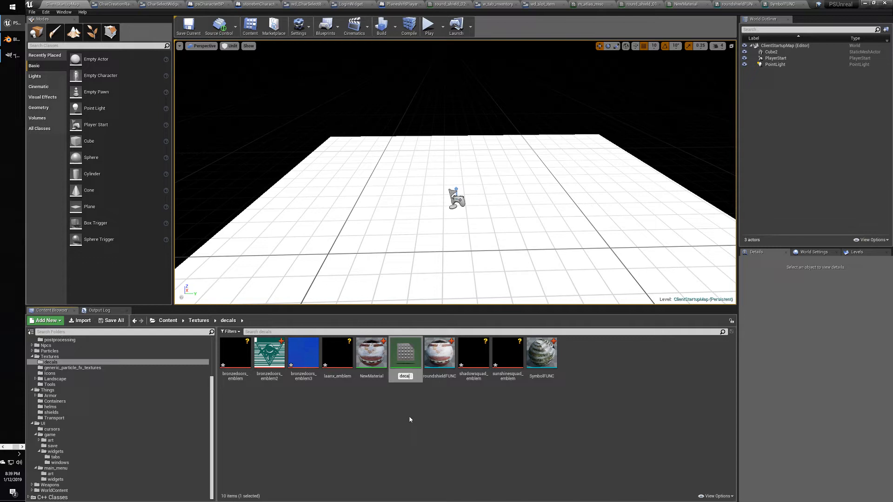
pyautogui.write('Mat')
pyautogui.press('Return')
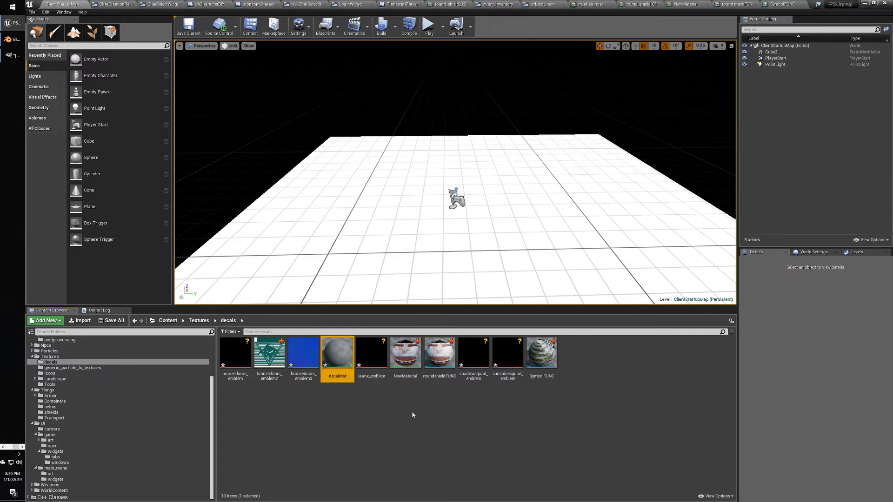
pyautogui.doubleClick(339, 355)
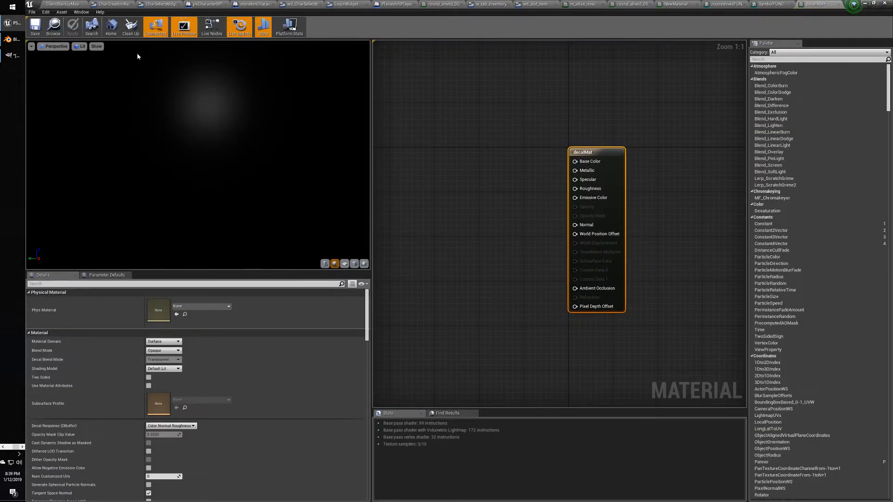
# Review the NewMaterial, round shield, roundshieldFUNC and SymbolFUNC graphs, including SymbolFUNC's texture settings.
pyautogui.click(675, 4)
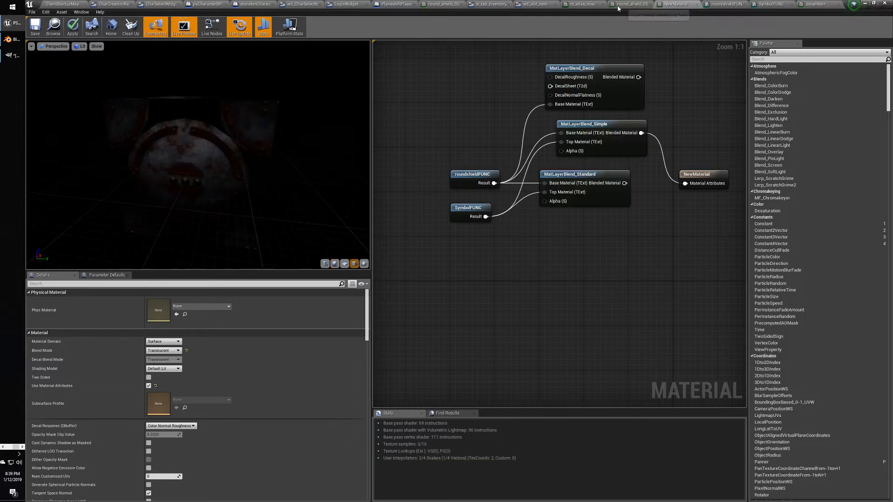
pyautogui.click(618, 4)
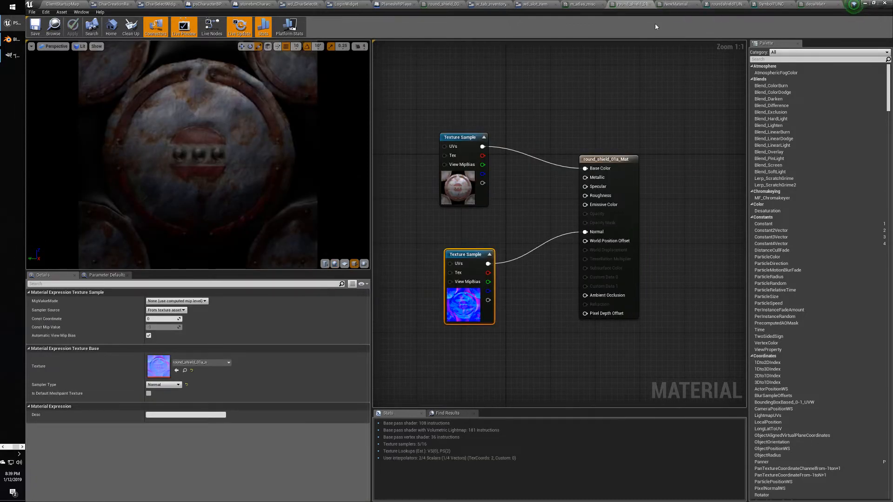
pyautogui.click(675, 4)
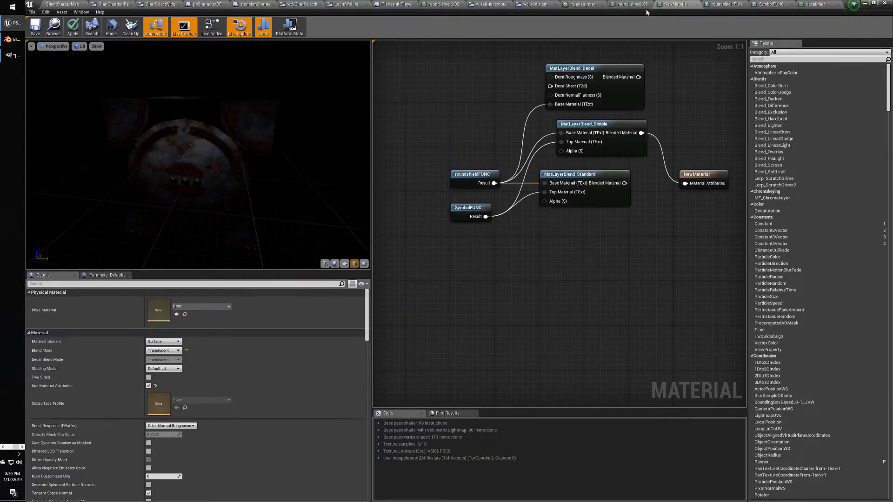
pyautogui.click(722, 5)
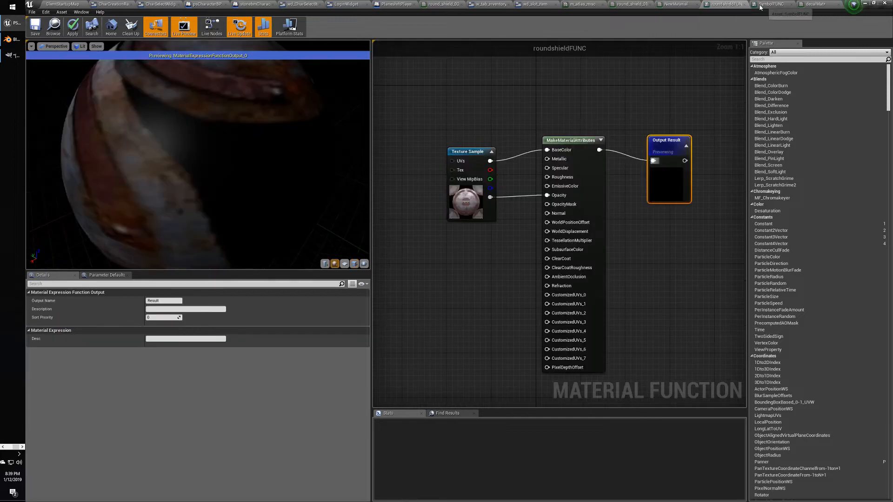
pyautogui.click(770, 4)
pyautogui.click(483, 163)
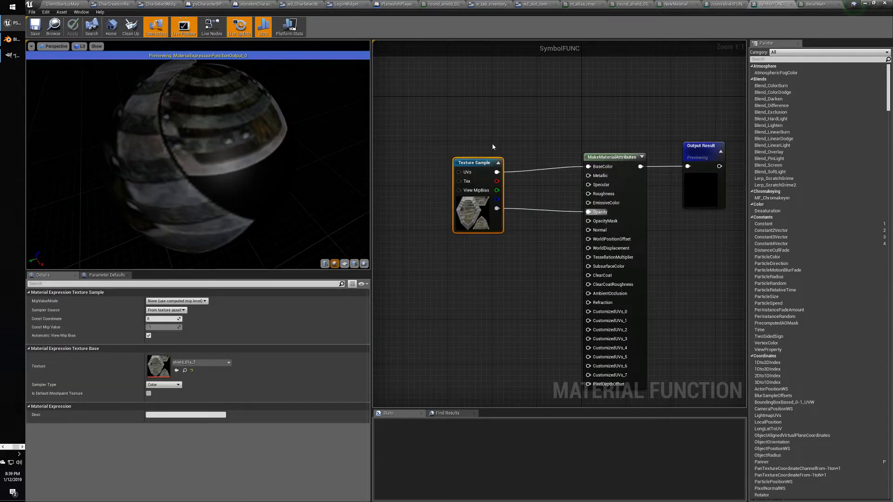
# In decalMat, wire the Texture Sample RGB to Base Color and set Material Domain to Deferred Decal.
pyautogui.click(816, 4)
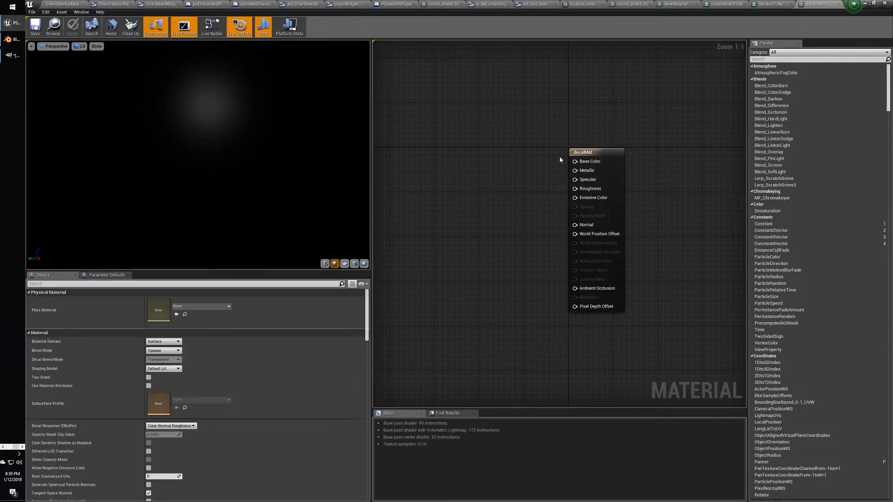
pyautogui.click(501, 198)
pyautogui.moveTo(501, 198); pyautogui.dragTo(575, 162)
pyautogui.click(556, 152)
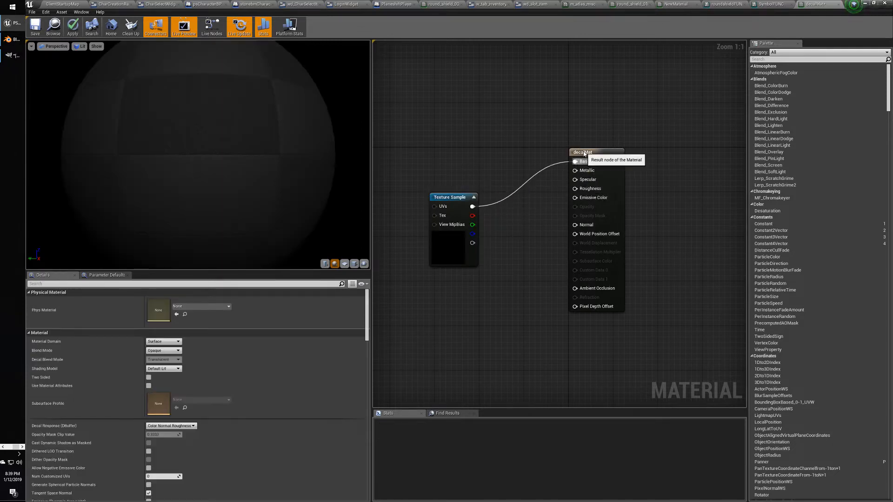
pyautogui.click(579, 152)
pyautogui.click(152, 343)
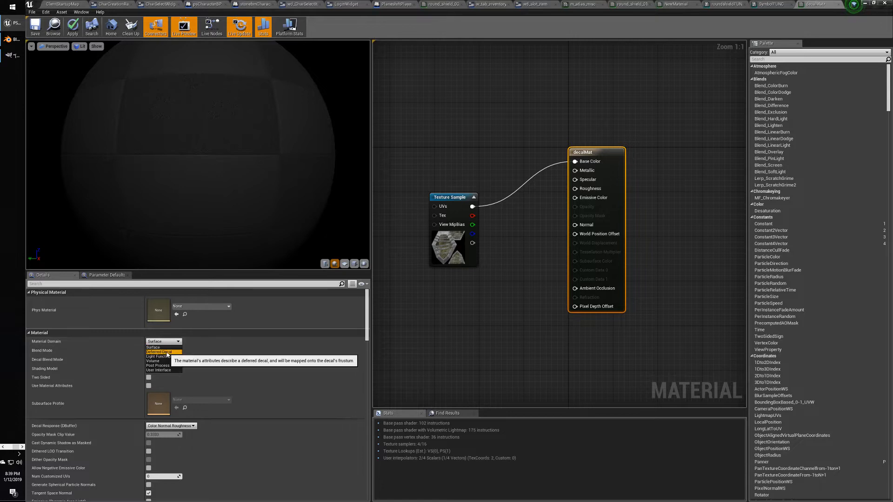
pyautogui.click(158, 354)
# Save decalMat, continuing past the compile-error warning each time.
pyautogui.hotkey('ctrl', 's')
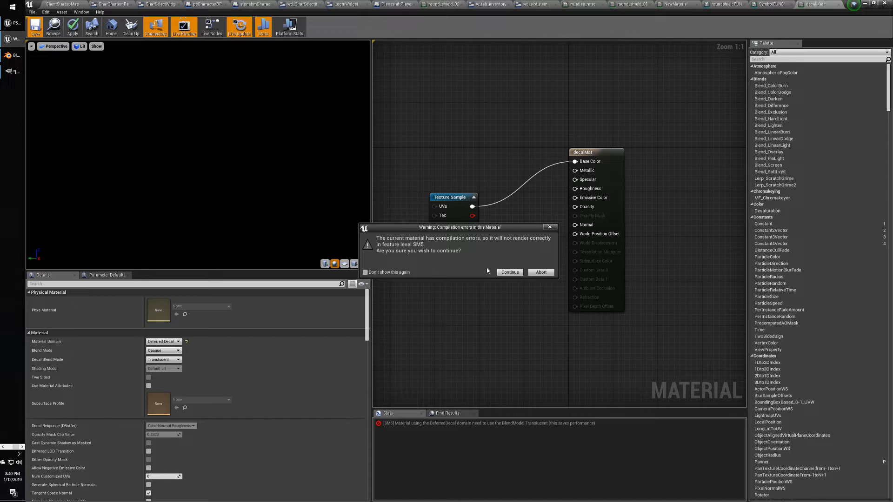
pyautogui.click(508, 273)
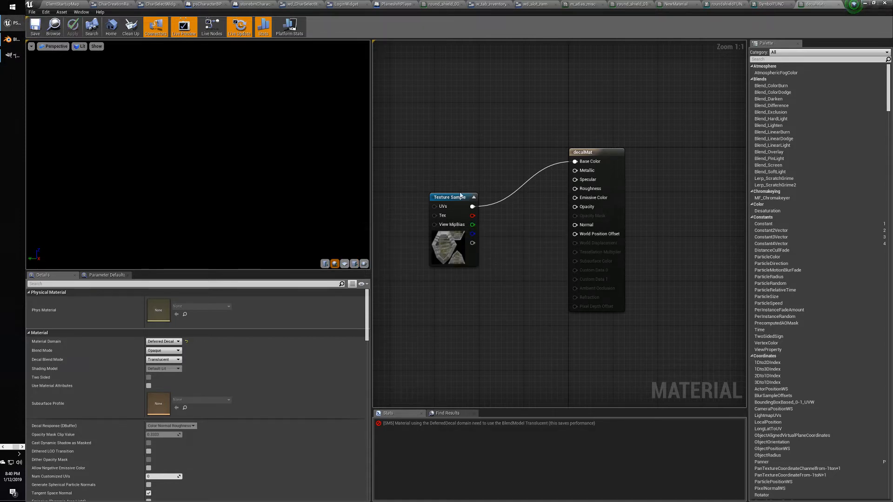
pyautogui.moveTo(460, 195); pyautogui.dragTo(454, 184)
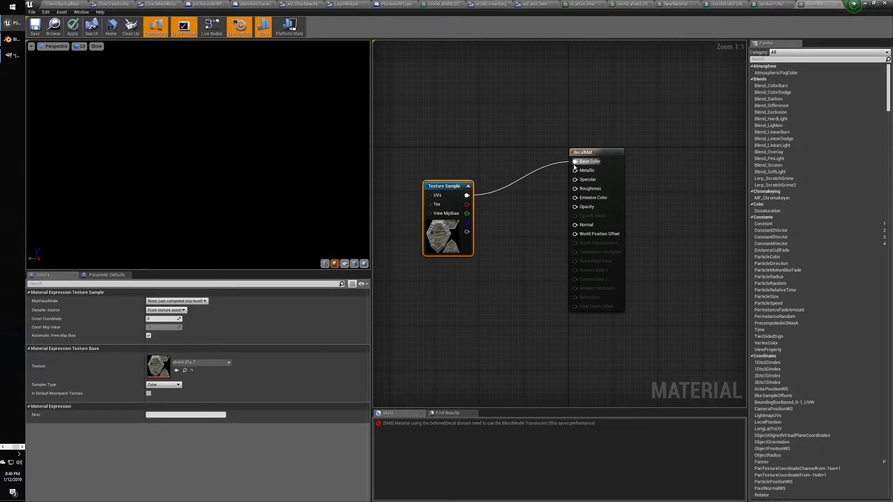
pyautogui.click(36, 27)
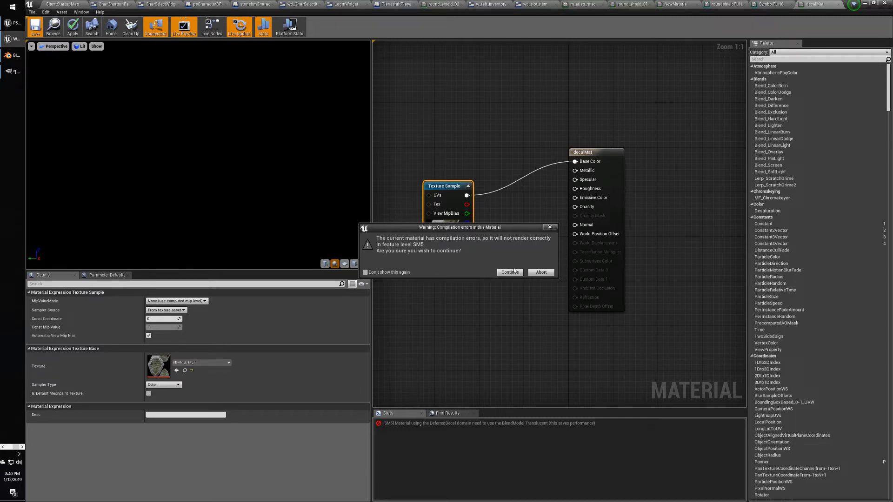
pyautogui.click(510, 273)
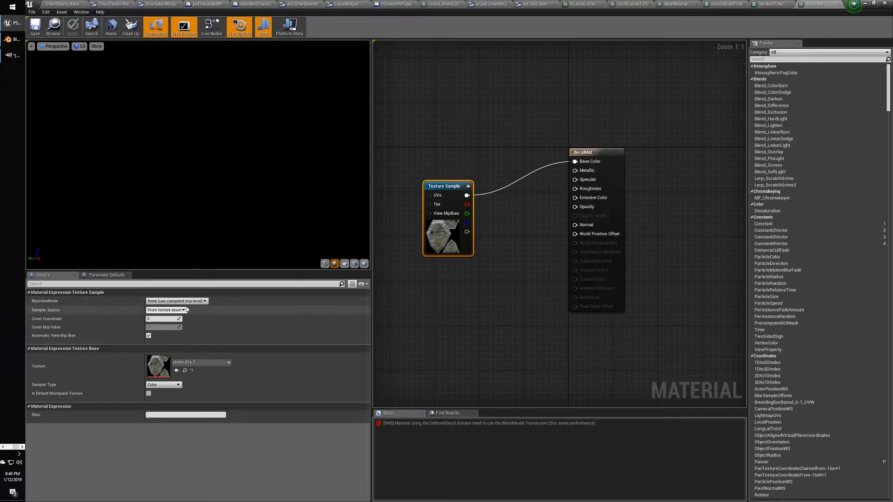
# Wire the texture's alpha into decalMat's Opacity and save it despite compile errors.
pyautogui.click(597, 158)
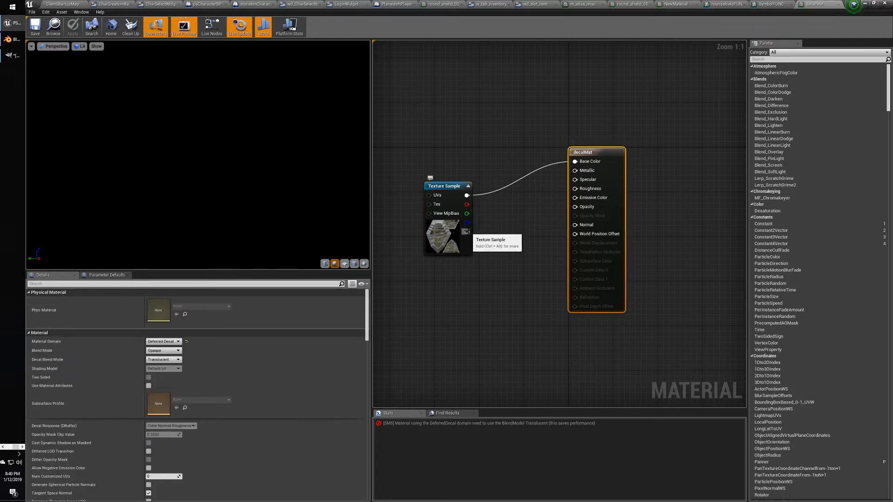
pyautogui.moveTo(467, 232); pyautogui.dragTo(575, 206)
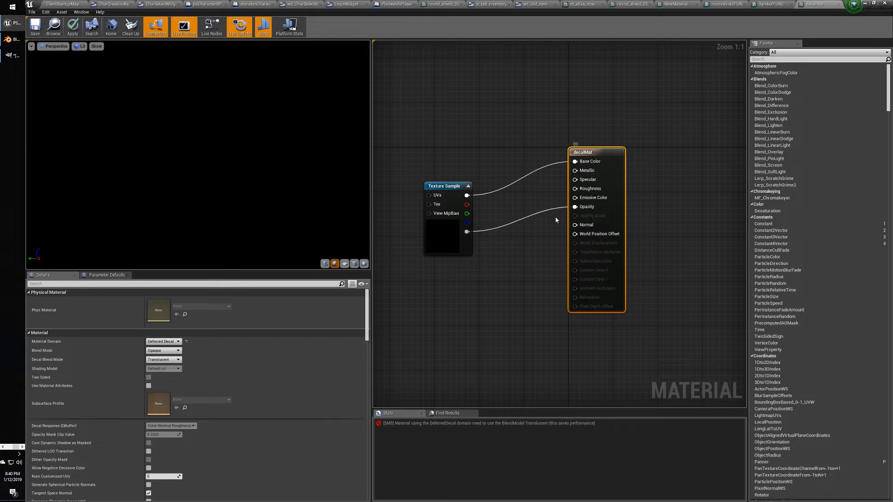
pyautogui.click(35, 28)
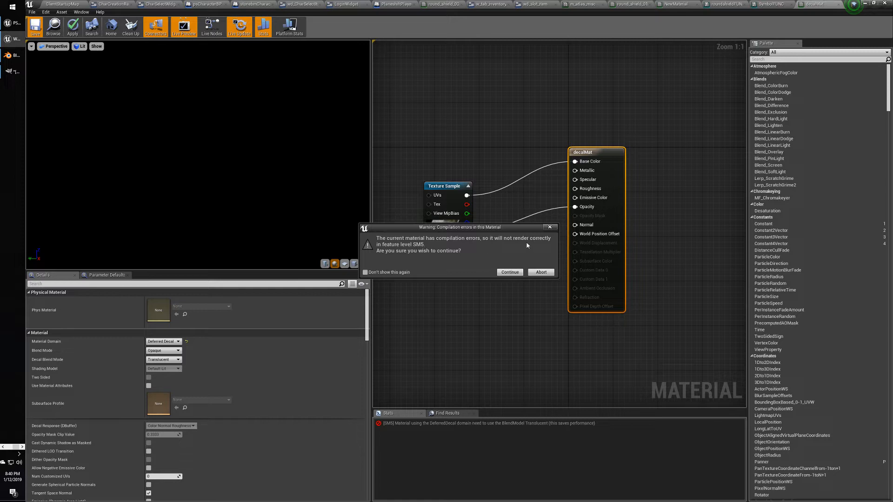
pyautogui.click(509, 273)
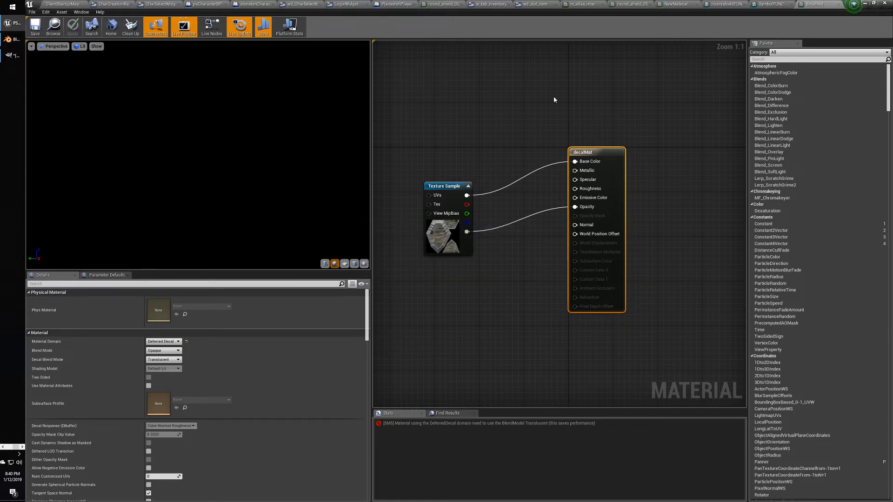
pyautogui.click(675, 4)
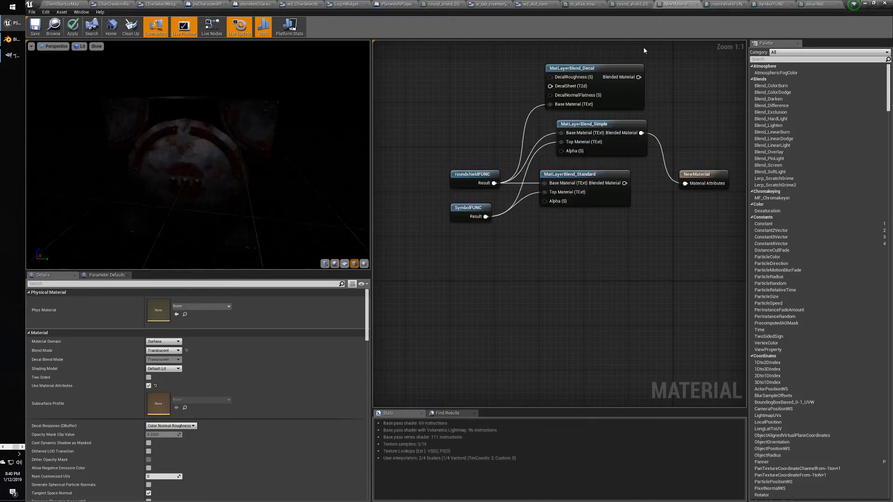
# Drag decalMat from the content browser into the level.
pyautogui.moveTo(493, 120); pyautogui.dragTo(461, 160, button='right')
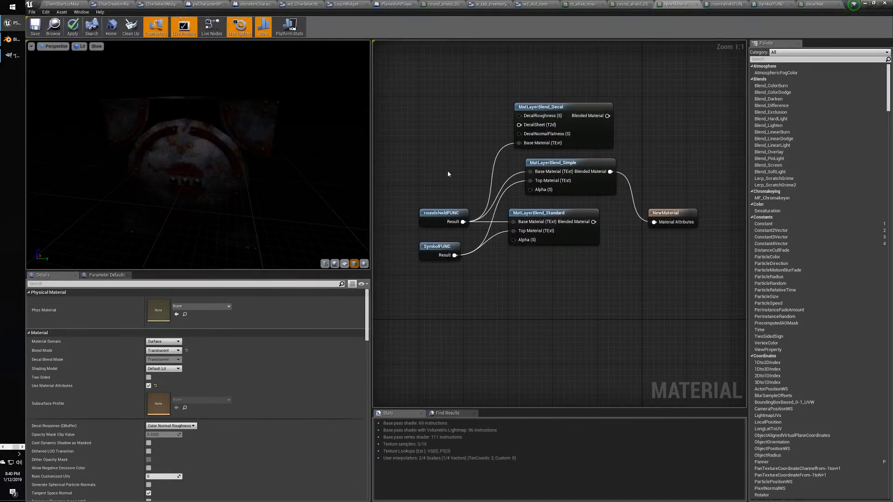
pyautogui.click(65, 4)
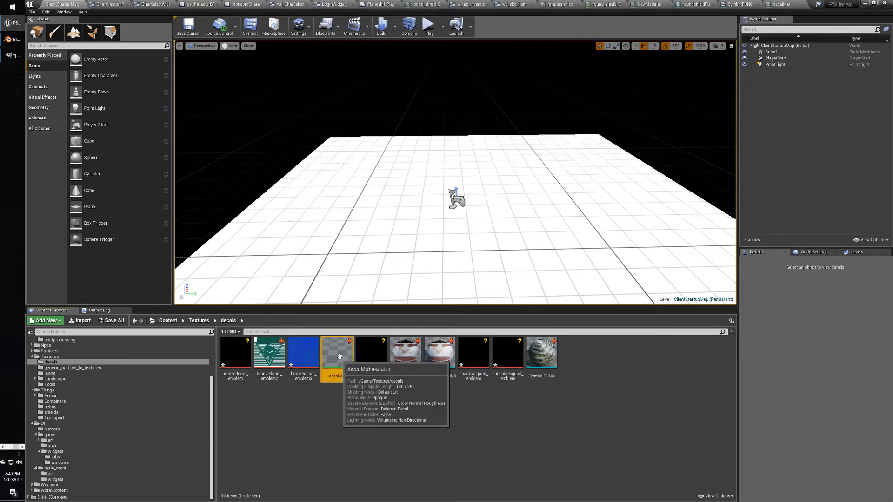
pyautogui.moveTo(339, 356); pyautogui.dragTo(421, 115)
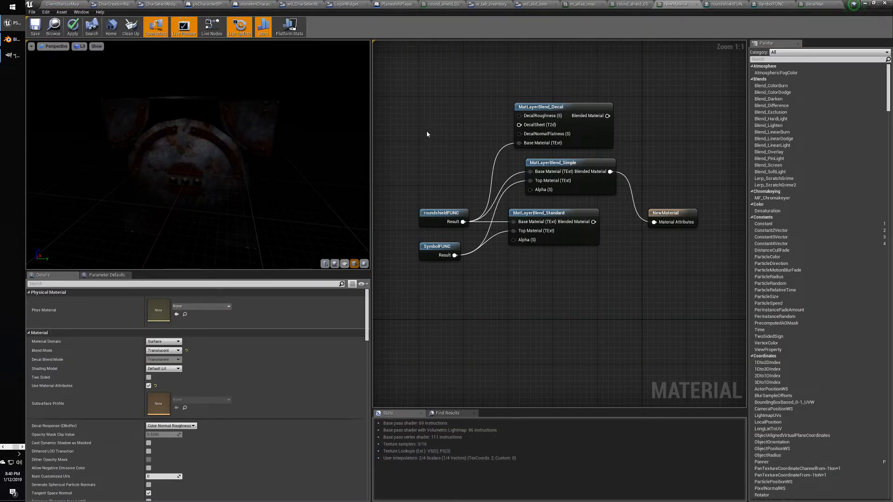
# Review roundshieldFUNC and SymbolFUNC, toggling the MakeMaterialAttributes node preview.
pyautogui.click(713, 7)
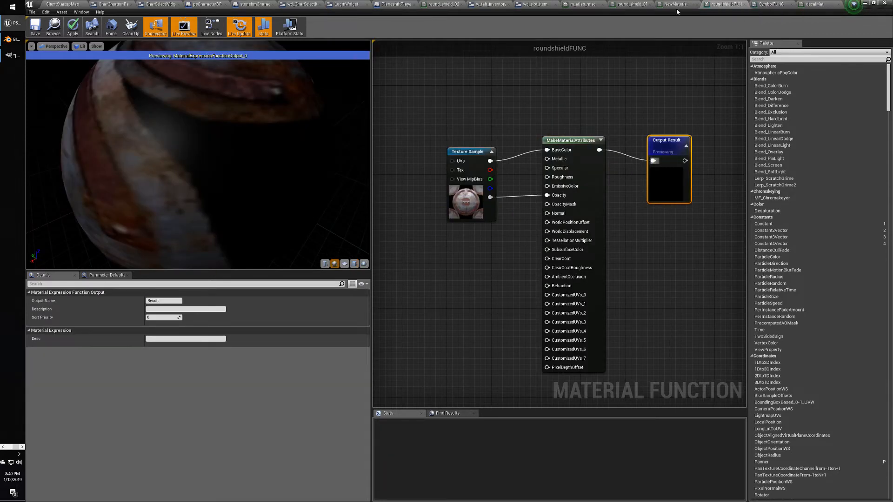
pyautogui.click(677, 10)
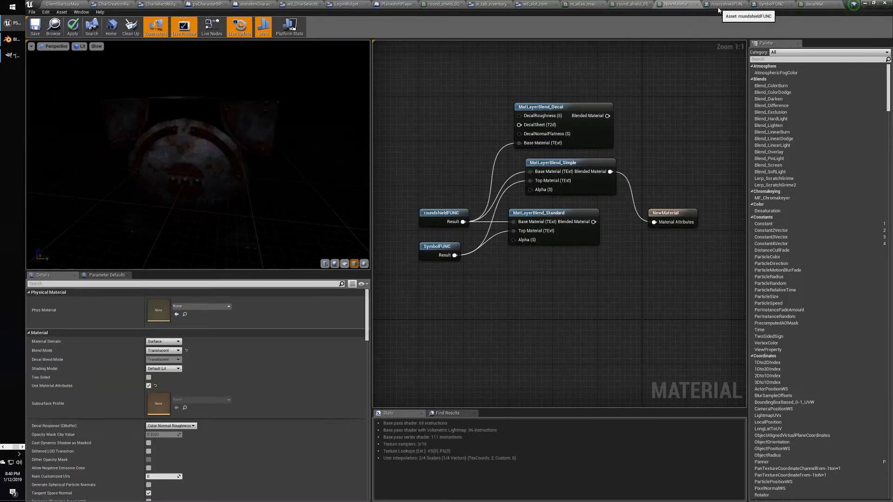
pyautogui.click(719, 8)
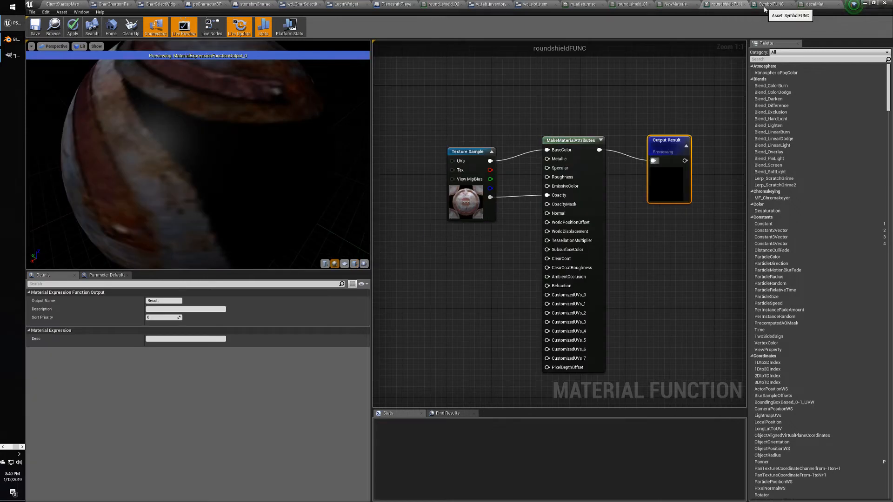
pyautogui.click(764, 7)
pyautogui.moveTo(611, 157); pyautogui.dragTo(611, 152)
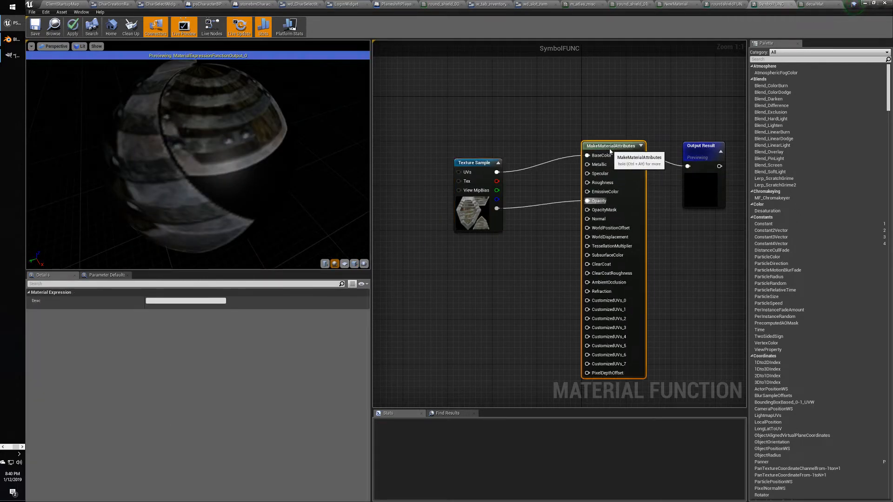
pyautogui.click(640, 145)
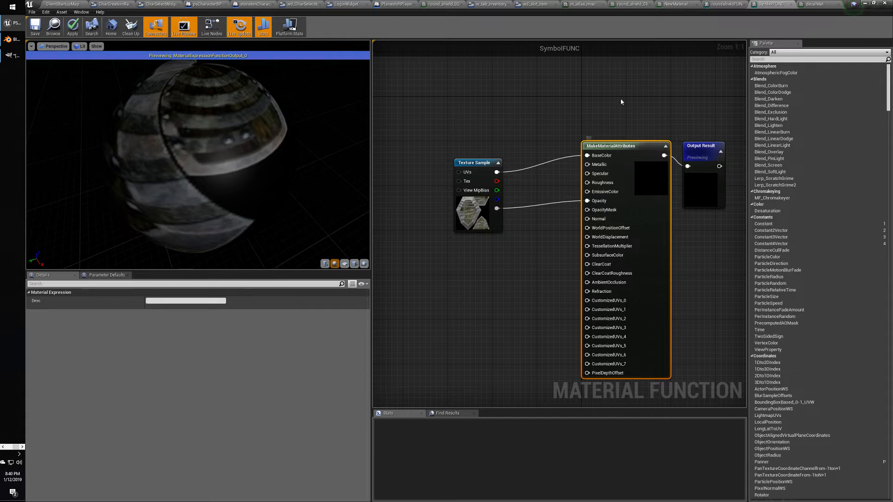
pyautogui.click(612, 138)
pyautogui.click(665, 146)
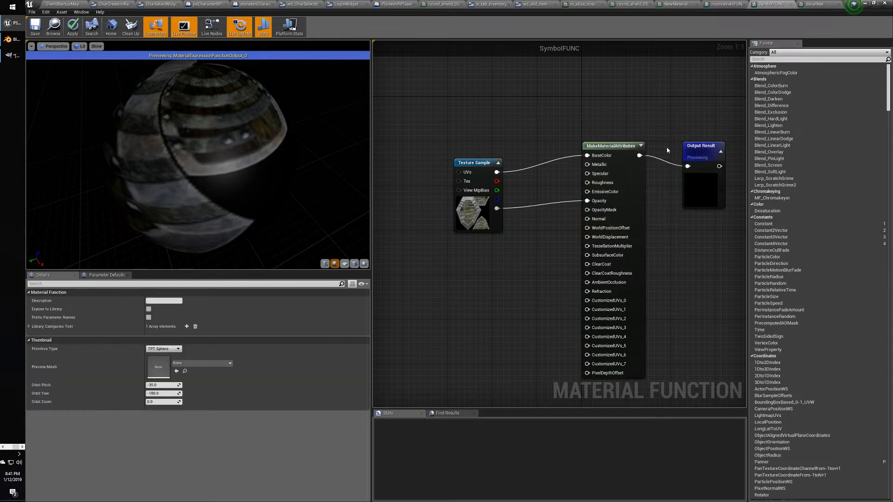
pyautogui.click(601, 146)
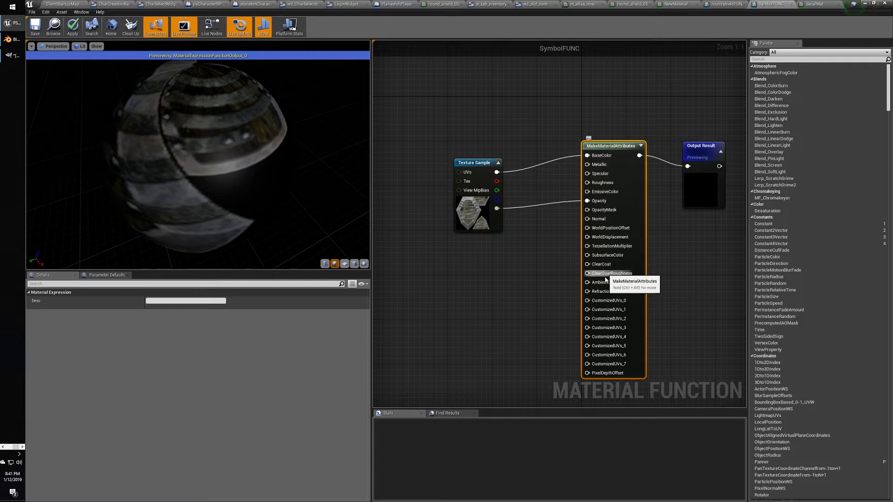
# Cancel a 'deca' node search and bring the ThirdPerson420 project editor forward.
pyautogui.rightClick(590, 99)
pyautogui.write('decal')
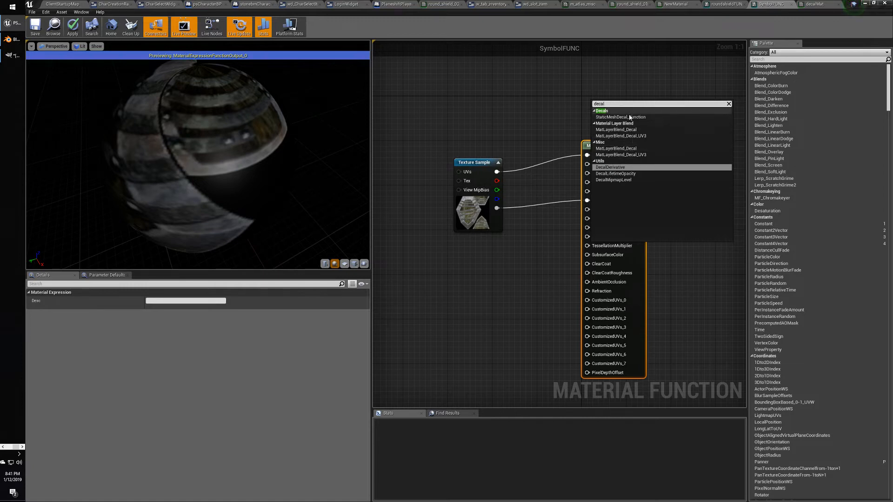
pyautogui.click(538, 120)
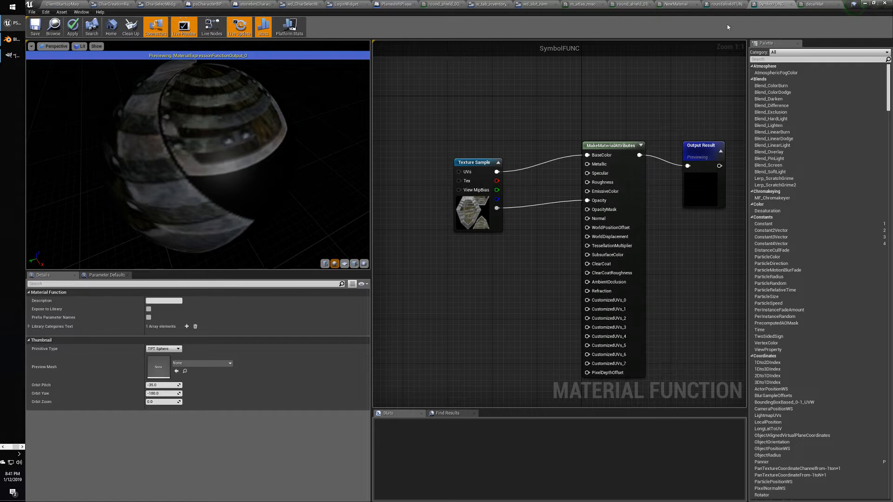
pyautogui.click(15, 429)
pyautogui.click(15, 414)
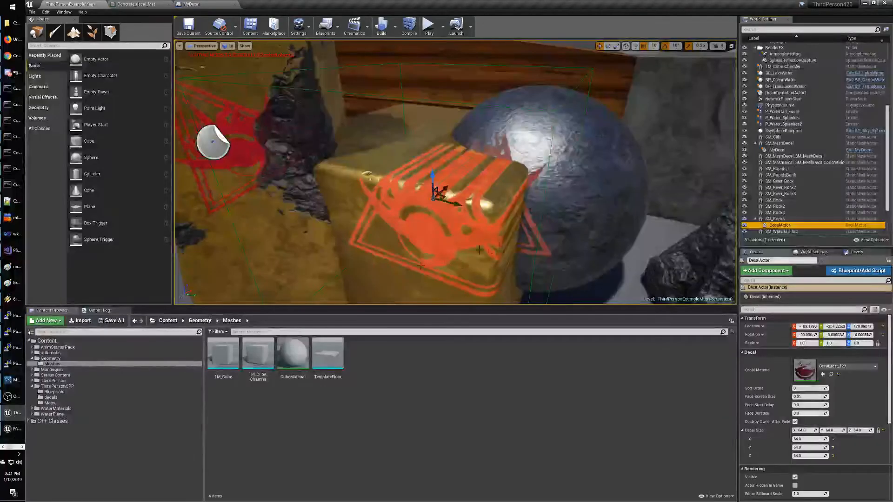
# Fly around the gold cube and drag the decal down onto its front face.
pyautogui.moveTo(477, 247)
pyautogui.mouseDown(button='right')
pyautogui.moveTo(516, 221)
pyautogui.moveTo(432, 237)
pyautogui.moveTo(491, 215)
pyautogui.moveTo(493, 242)
pyautogui.mouseUp(button='right')
pyautogui.press('s')
pyautogui.press('w')
pyautogui.press('s')
pyautogui.moveTo(431, 240)
pyautogui.mouseDown(button='right')
pyautogui.moveTo(386, 232)
pyautogui.moveTo(426, 221)
pyautogui.moveTo(418, 226)
pyautogui.moveTo(430, 240)
pyautogui.mouseUp(button='right')
pyautogui.press('w')
pyautogui.press('s')
pyautogui.moveTo(451, 149); pyautogui.dragTo(453, 239)
# Frame the decal on the cube, select the gold cube, and switch back to the shield project.
pyautogui.press('s')
pyautogui.moveTo(453, 239)
pyautogui.mouseDown(button='right')
pyautogui.moveTo(451, 257)
pyautogui.moveTo(467, 251)
pyautogui.moveTo(455, 248)
pyautogui.mouseUp(button='right')
pyautogui.press('w')
pyautogui.press('s')
pyautogui.press('w')
pyautogui.press('s')
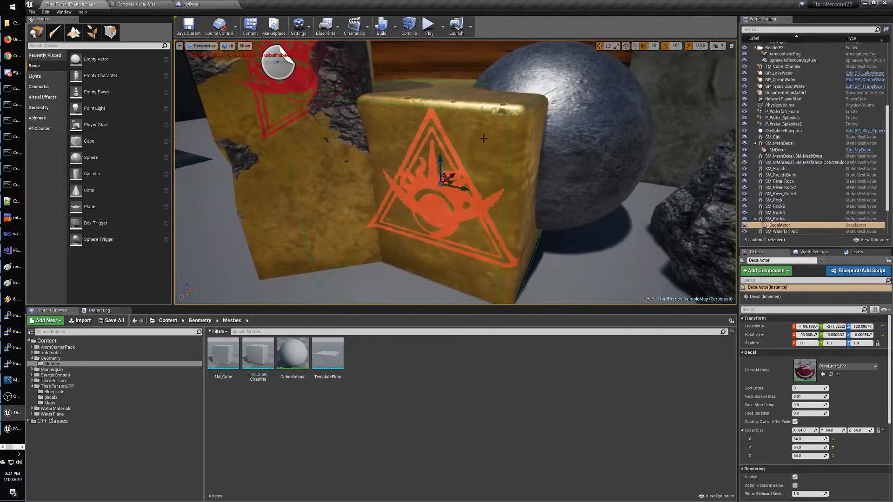
pyautogui.click(483, 139)
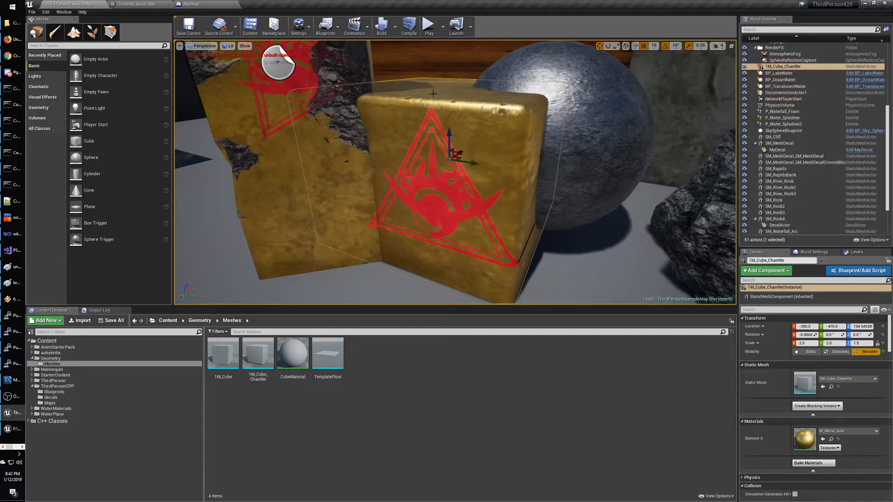
pyautogui.hotkey('alt', 'Tab')
pyautogui.hotkey('alt', 'Tab')
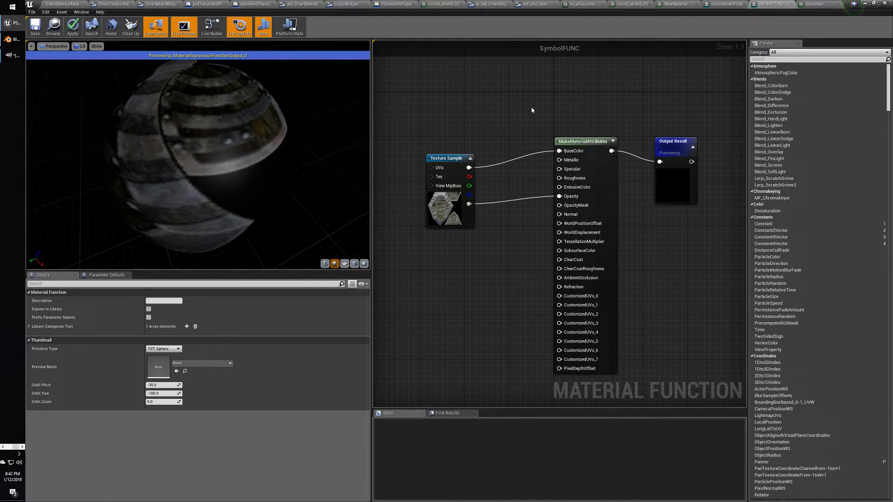
# Compare the NewMaterial and round_shield_01a_Mat graphs.
pyautogui.click(675, 4)
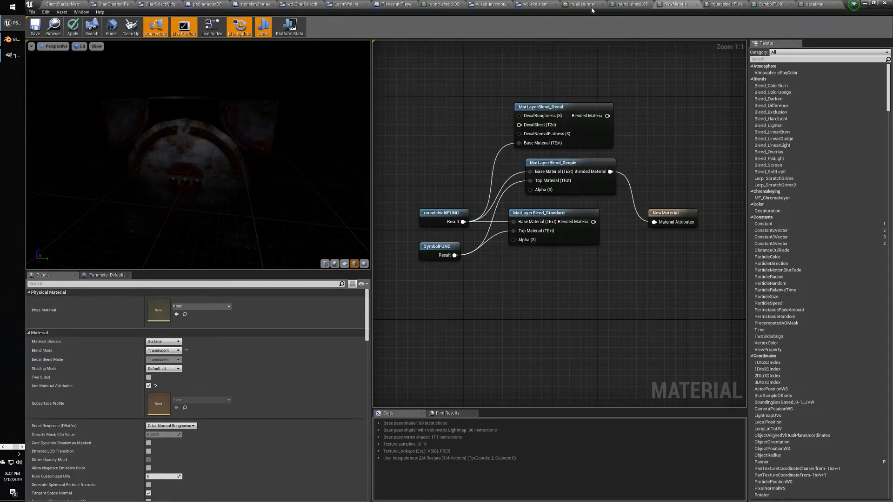
pyautogui.click(631, 4)
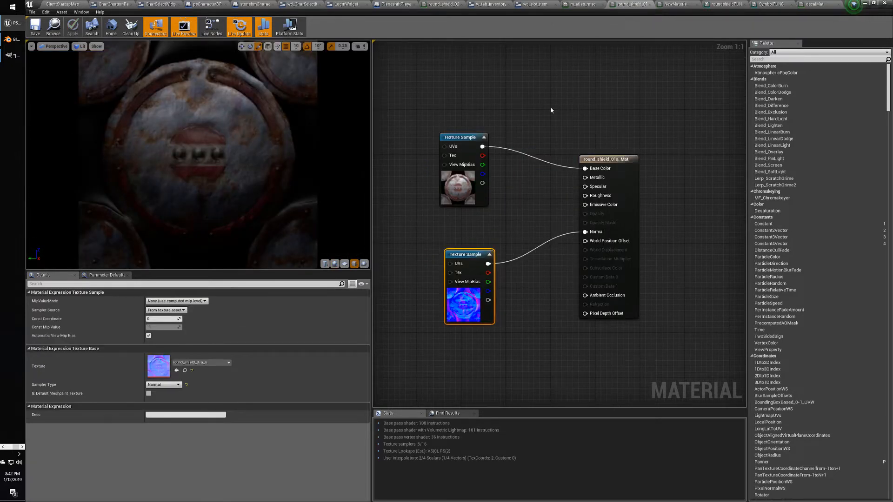
pyautogui.moveTo(550, 111); pyautogui.dragTo(559, 148, button='right')
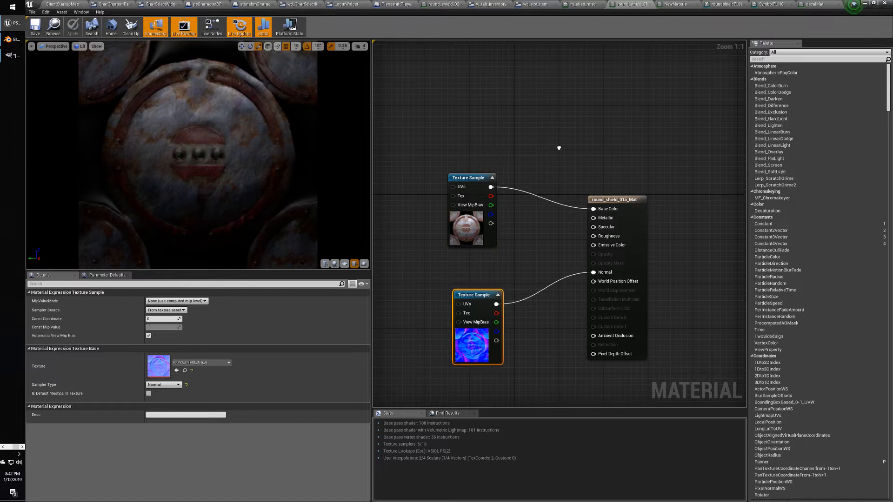
pyautogui.click(674, 5)
pyautogui.moveTo(584, 86); pyautogui.dragTo(566, 103, button='right')
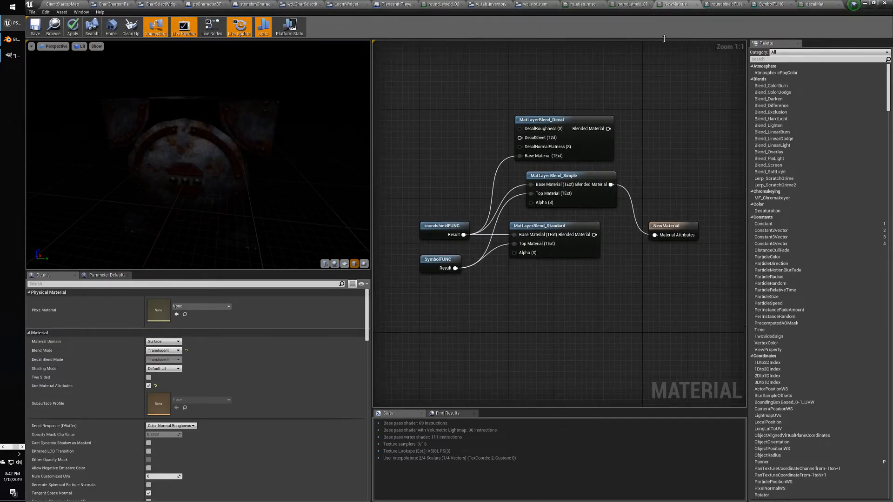
pyautogui.click(633, 6)
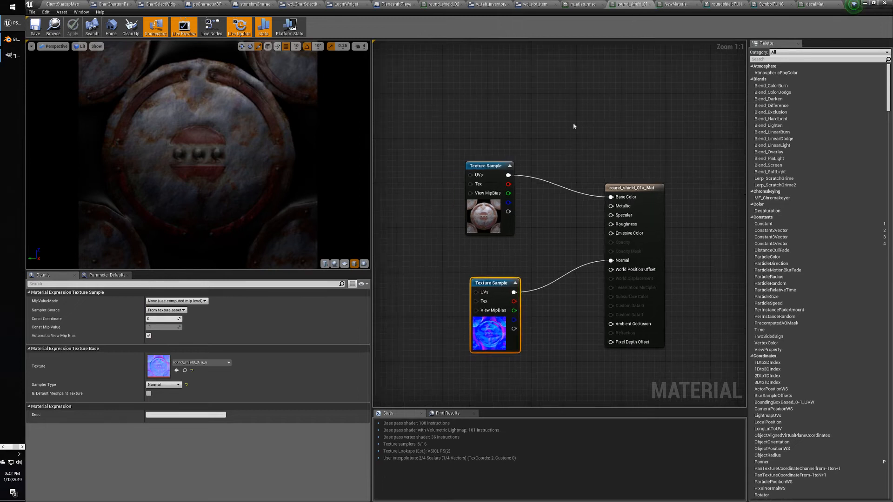
pyautogui.click(548, 107)
# Add a shield_01a_T Texture Sample above the existing texture nodes in round_shield_01a_Mat.
pyautogui.click(549, 85)
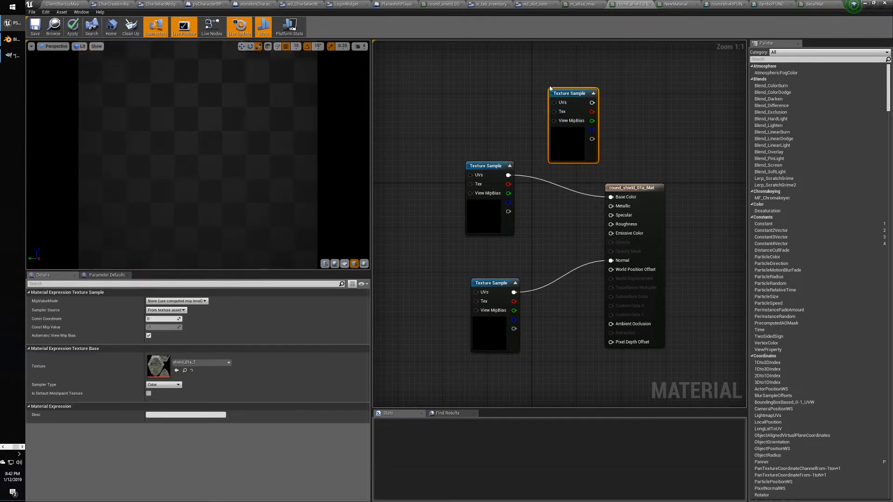
pyautogui.moveTo(572, 94); pyautogui.dragTo(490, 80)
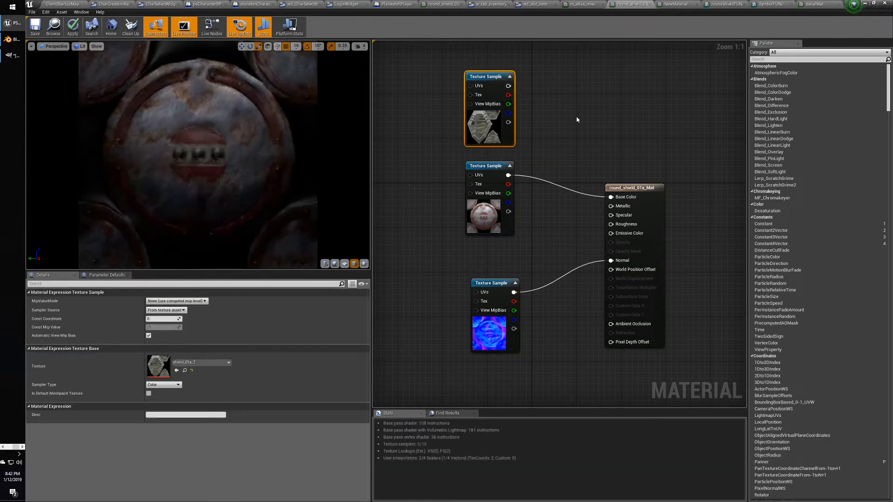
pyautogui.click(578, 119)
pyautogui.click(491, 137)
pyautogui.click(488, 163)
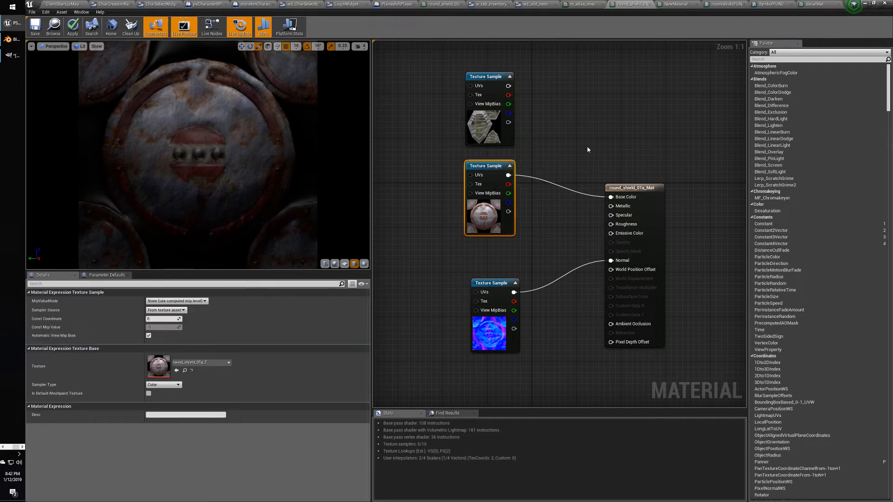
pyautogui.click(558, 132)
# Multiply both textures into Base Color and disconnect the Normal pin.
pyautogui.moveTo(508, 85); pyautogui.dragTo(561, 120)
pyautogui.write('multi')
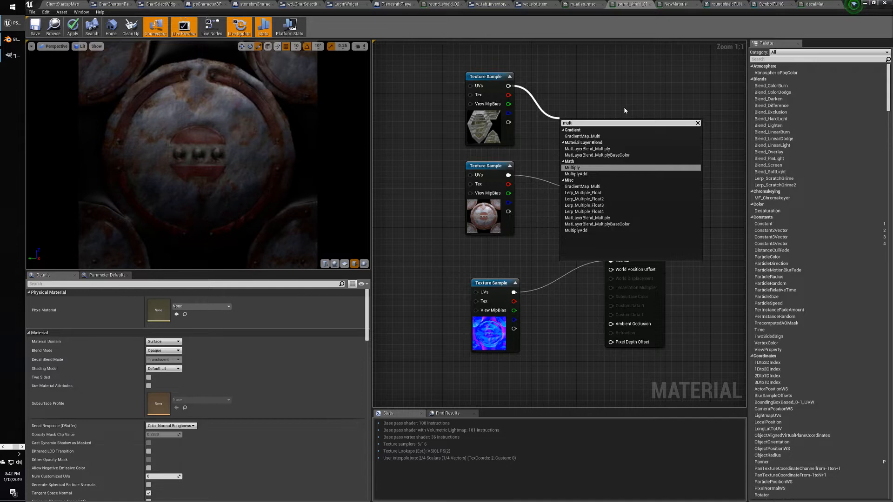
pyautogui.click(629, 167)
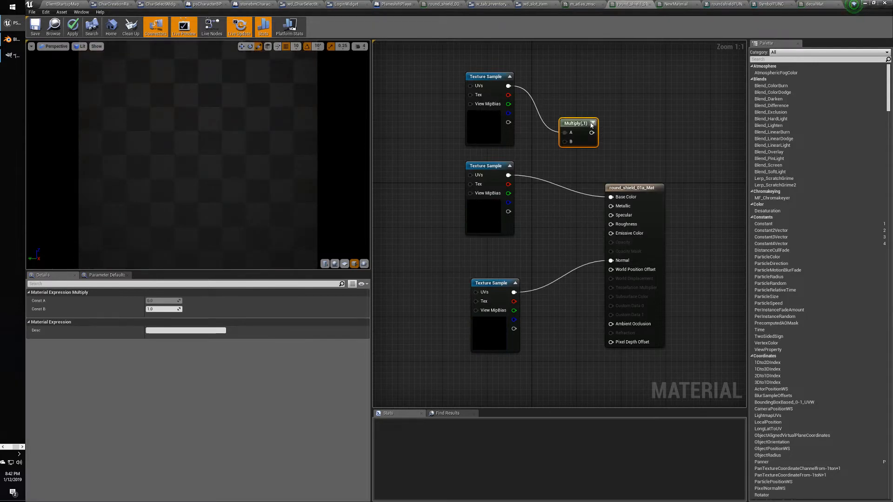
pyautogui.moveTo(508, 175); pyautogui.dragTo(637, 187)
pyautogui.moveTo(230, 156); pyautogui.dragTo(244, 158)
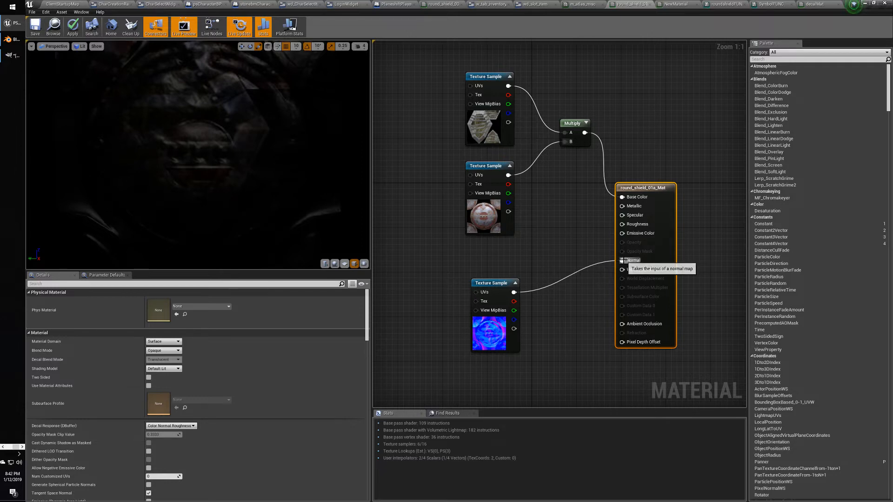
pyautogui.keyDown('alt'); pyautogui.click(622, 260); pyautogui.keyUp('alt')
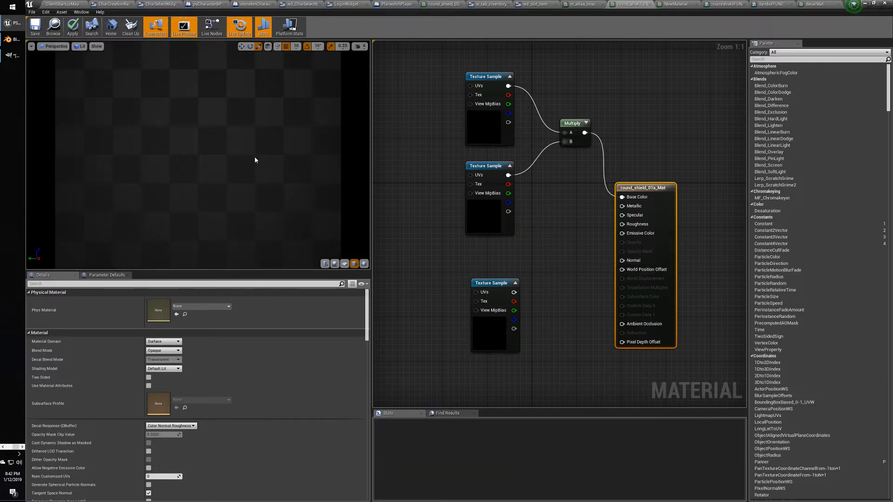
pyautogui.moveTo(216, 143); pyautogui.dragTo(192, 145)
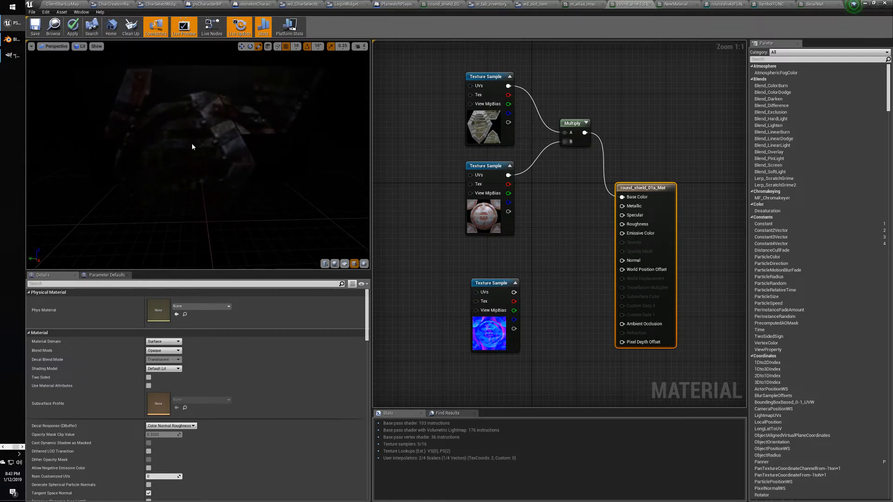
pyautogui.scroll(5, 193, 147)
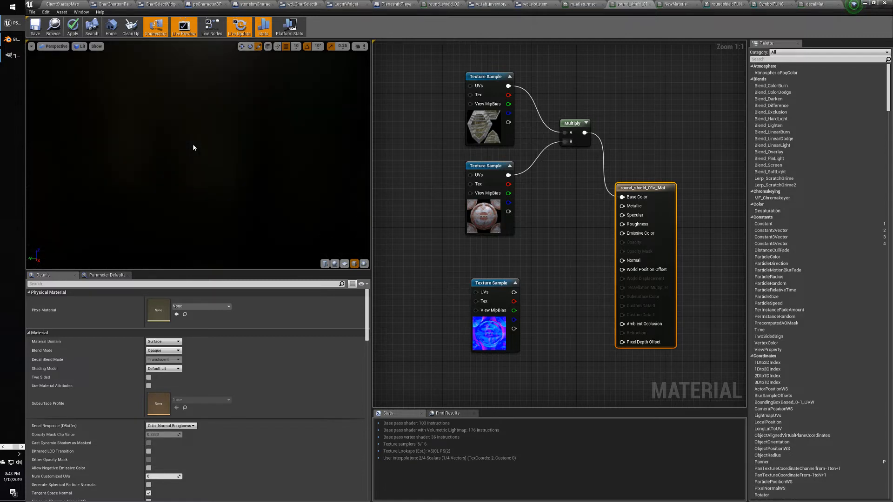
pyautogui.moveTo(193, 147); pyautogui.dragTo(232, 150)
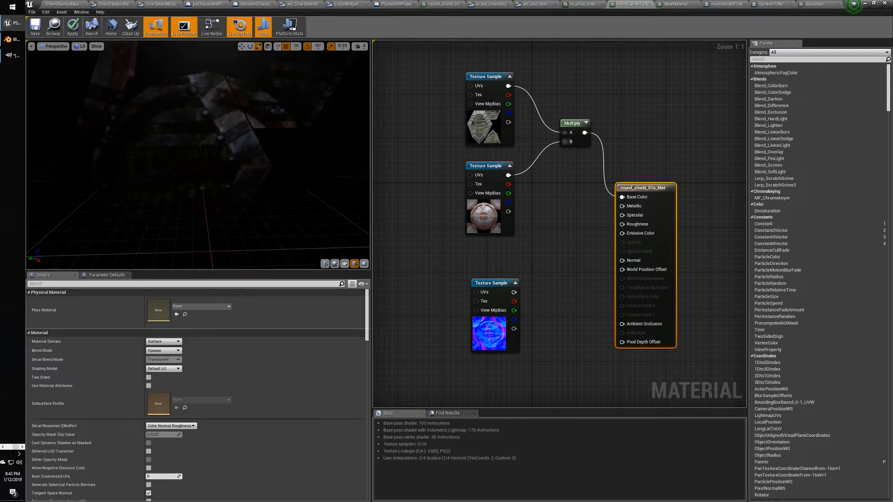
pyautogui.moveTo(222, 100)
pyautogui.mouseDown()
pyautogui.moveTo(256, 103)
pyautogui.moveTo(223, 100)
pyautogui.mouseUp()
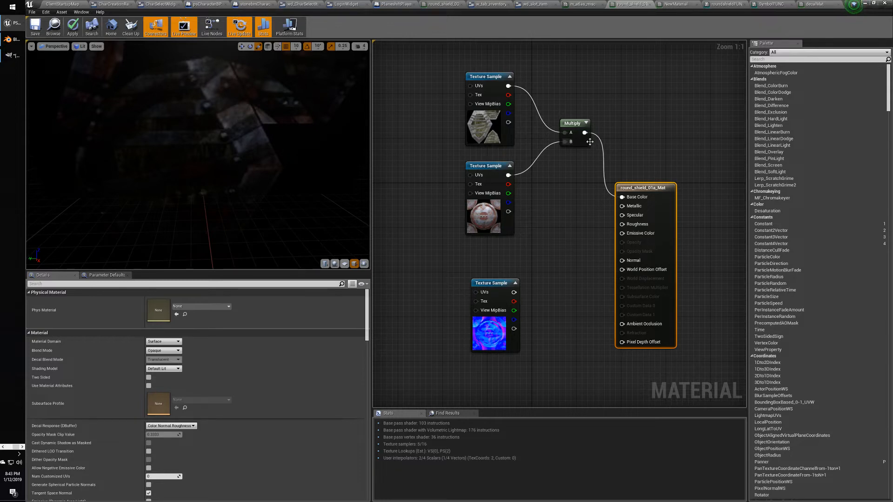
pyautogui.click(550, 177)
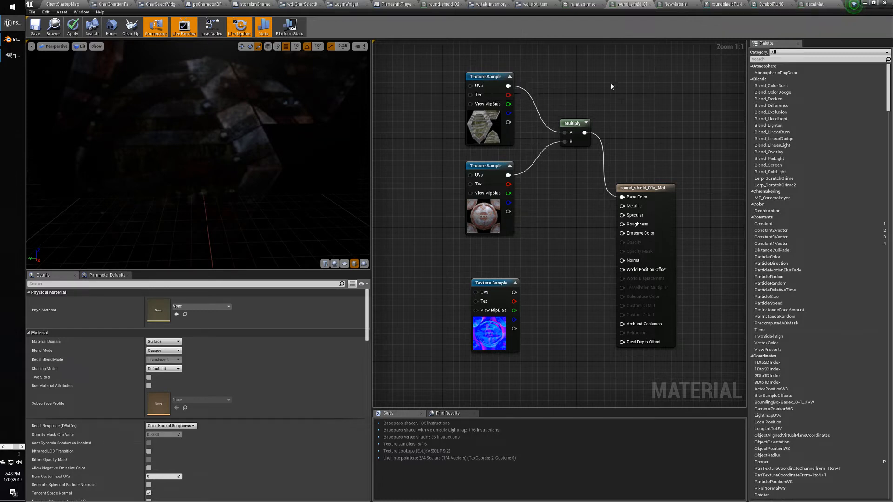
# Replace the Multiply node with an Add node that sums both shield textures.
pyautogui.moveTo(508, 85); pyautogui.dragTo(579, 86)
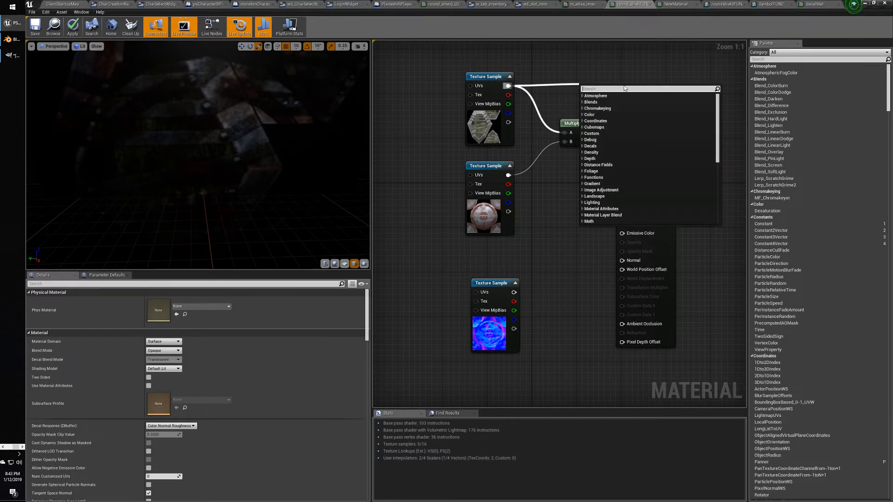
pyautogui.write('add')
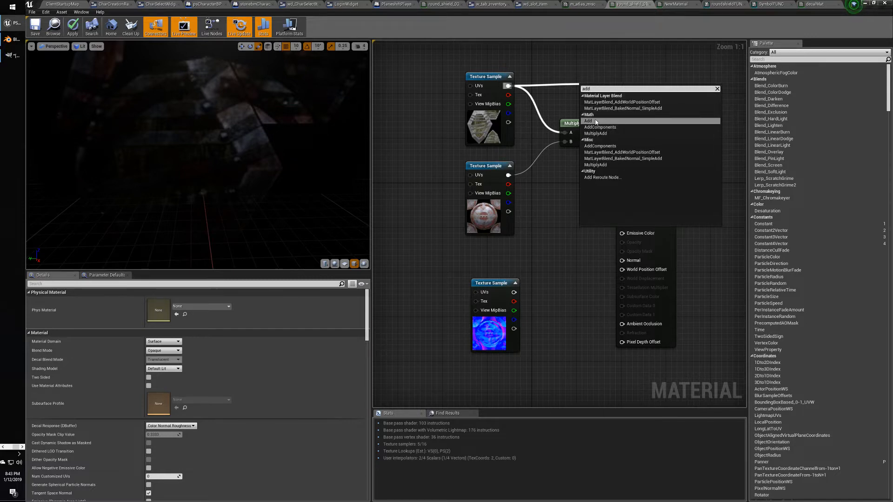
pyautogui.click(594, 121)
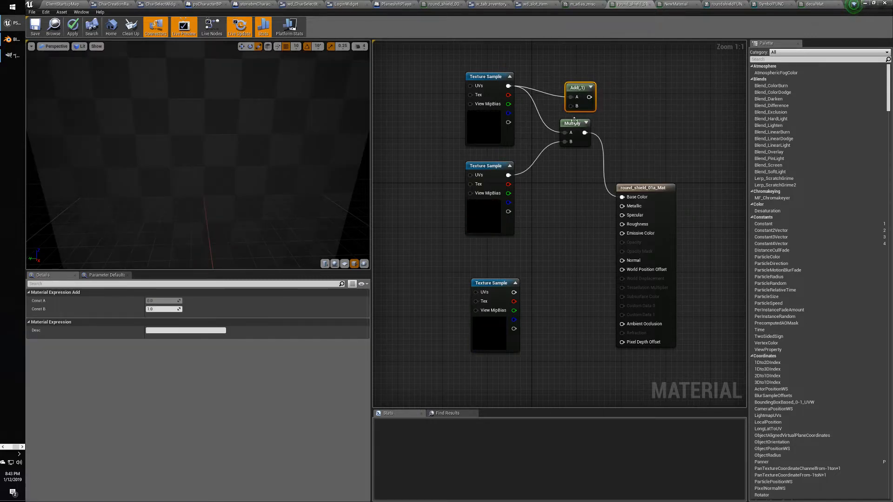
pyautogui.click(573, 123)
pyautogui.press('Delete')
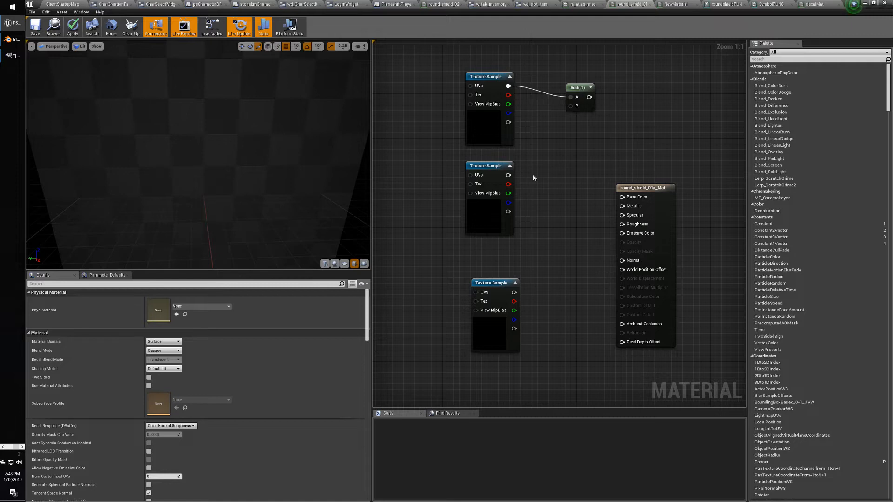
pyautogui.moveTo(508, 175); pyautogui.dragTo(622, 197)
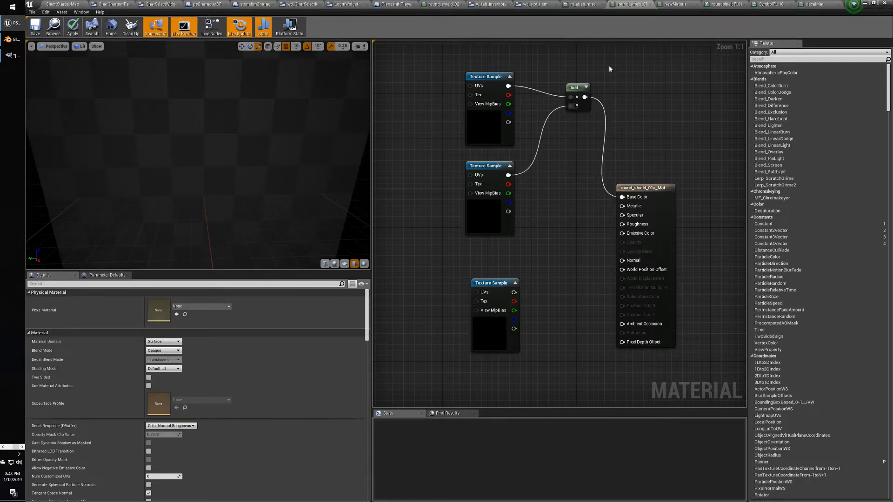
pyautogui.moveTo(576, 85); pyautogui.dragTo(569, 130)
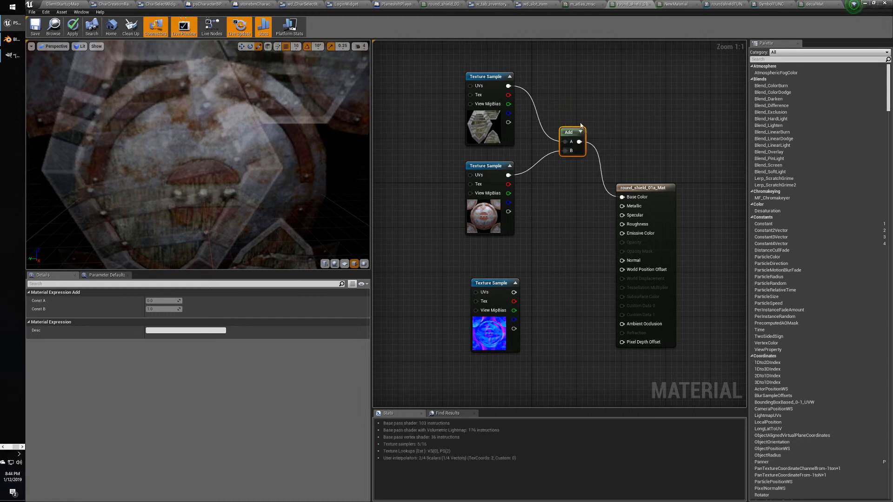
# Zoom and orbit the preview to inspect the shield with the added textures.
pyautogui.moveTo(267, 181); pyautogui.dragTo(268, 157, button='right')
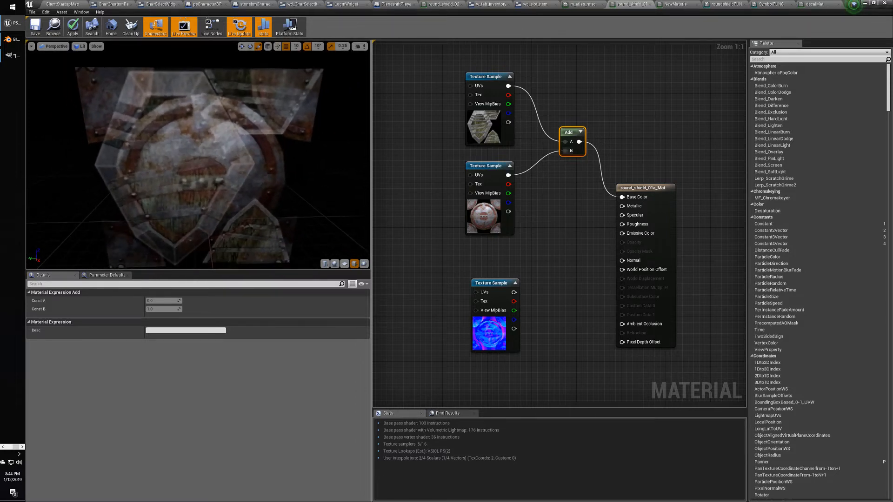
pyautogui.moveTo(217, 181)
pyautogui.mouseDown()
pyautogui.moveTo(333, 182)
pyautogui.moveTo(199, 182)
pyautogui.moveTo(210, 181)
pyautogui.mouseUp()
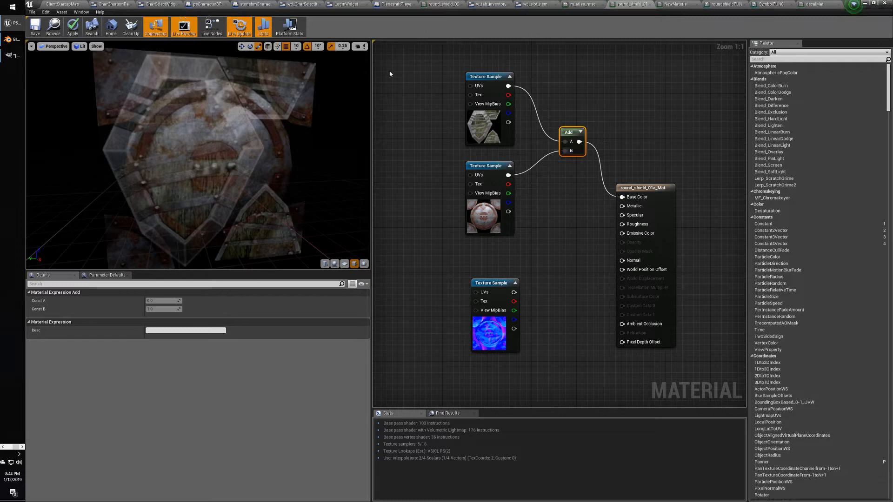
pyautogui.click(500, 164)
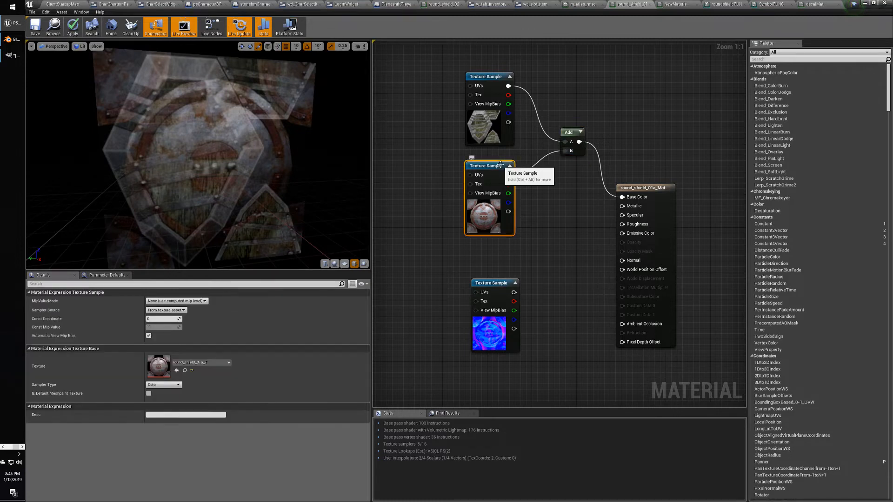
pyautogui.click(498, 77)
pyautogui.click(606, 83)
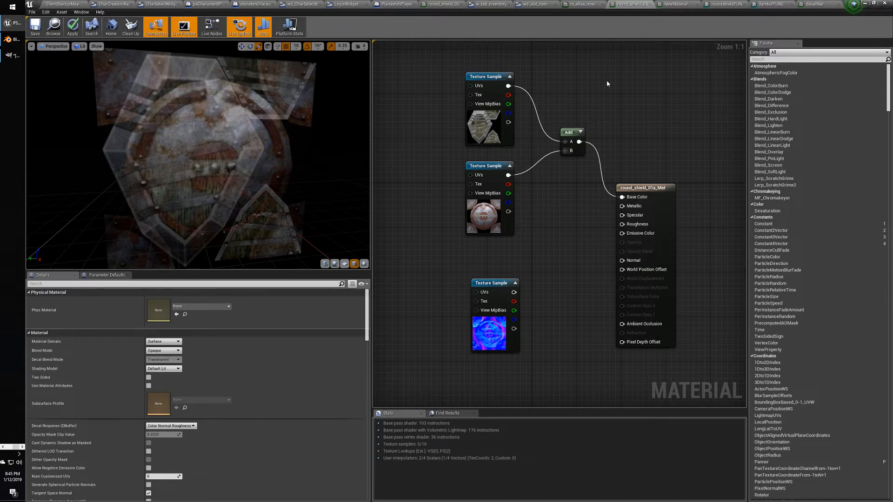
# Search 'mask' in the graph's node menu and place a BitMask node from Texturing.
pyautogui.rightClick(553, 95)
pyautogui.write('mask')
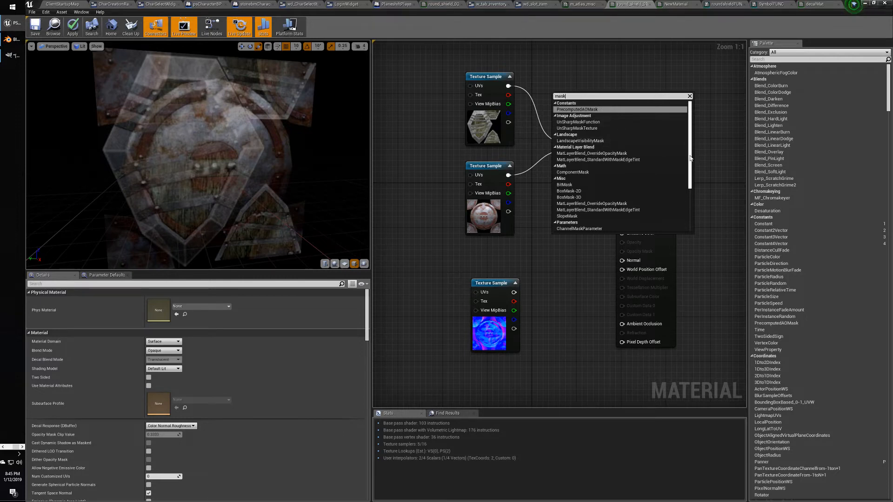
pyautogui.moveTo(689, 158); pyautogui.dragTo(685, 206)
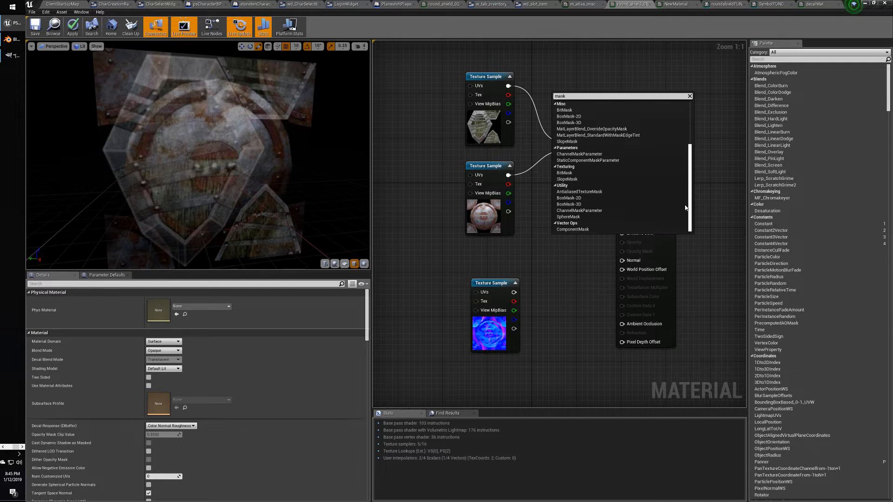
pyautogui.moveTo(685, 207); pyautogui.dragTo(696, 170)
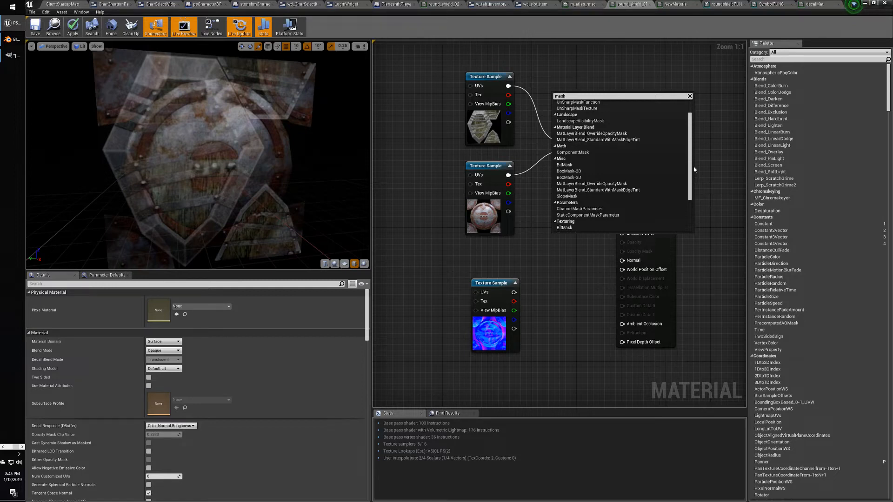
pyautogui.moveTo(690, 166); pyautogui.dragTo(688, 170)
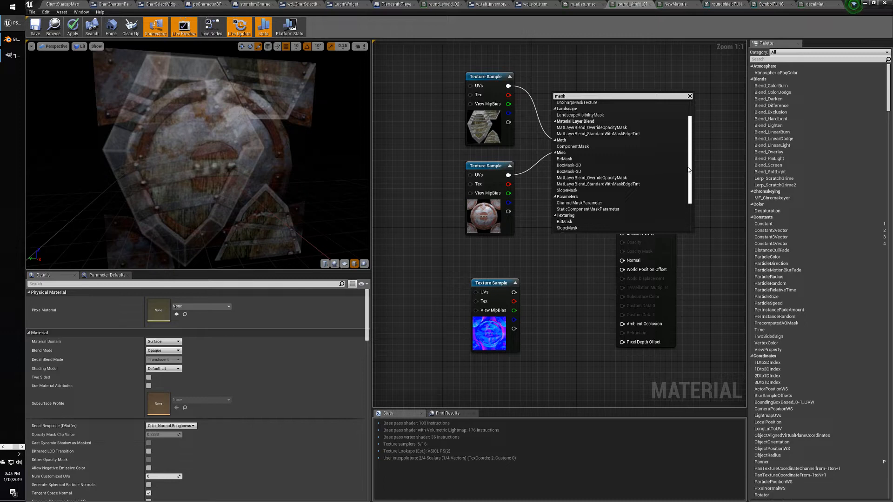
pyautogui.moveTo(689, 170); pyautogui.dragTo(687, 191)
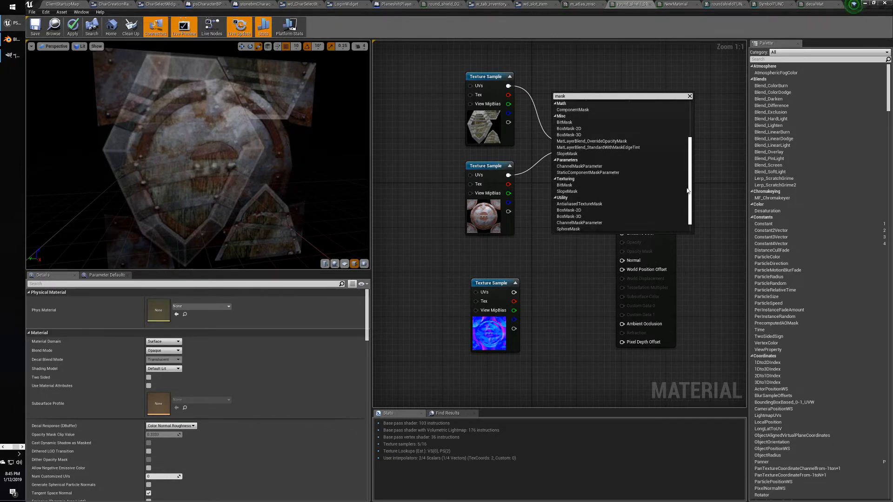
pyautogui.scroll(4, 588, 124)
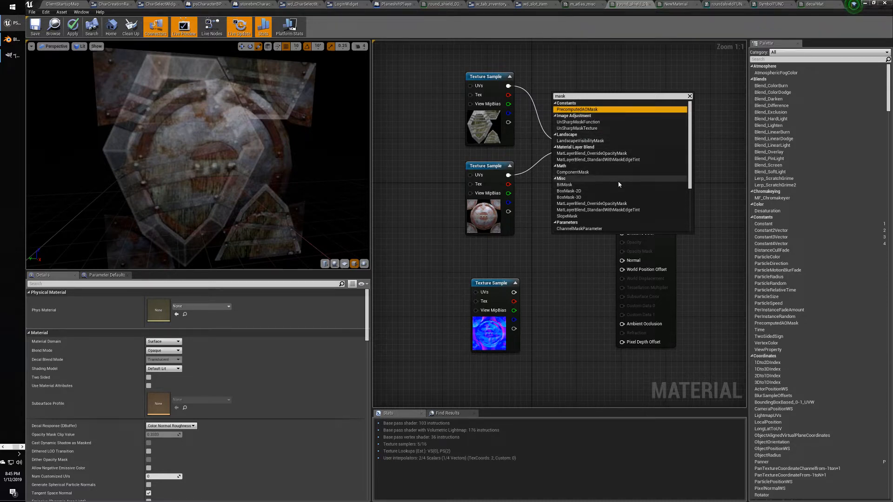
pyautogui.scroll(-2, 633, 182)
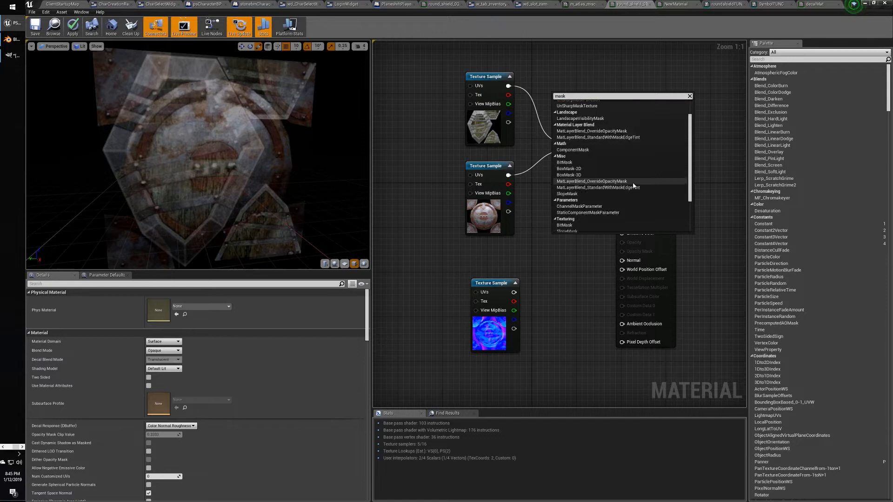
pyautogui.scroll(-4, 633, 185)
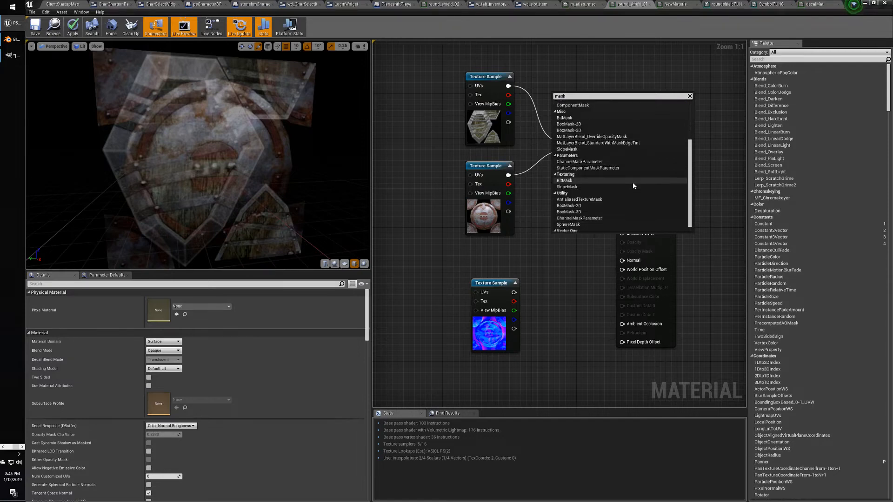
pyautogui.scroll(-1, 633, 186)
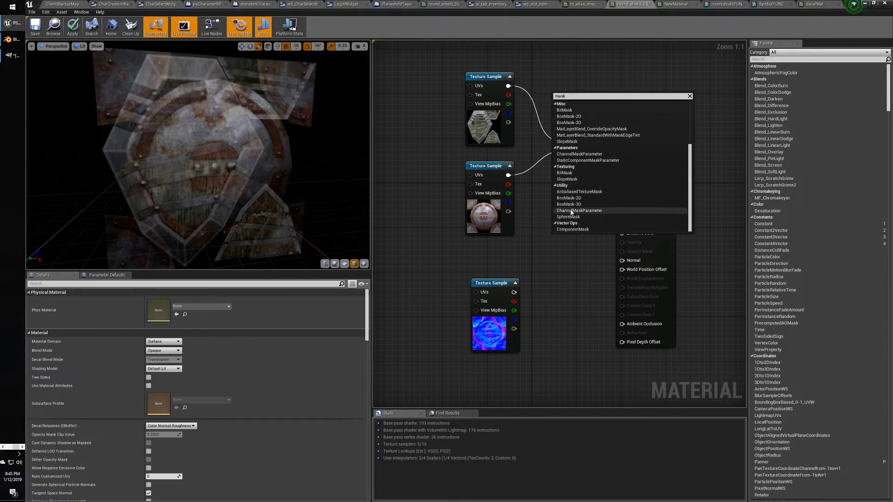
pyautogui.click(570, 173)
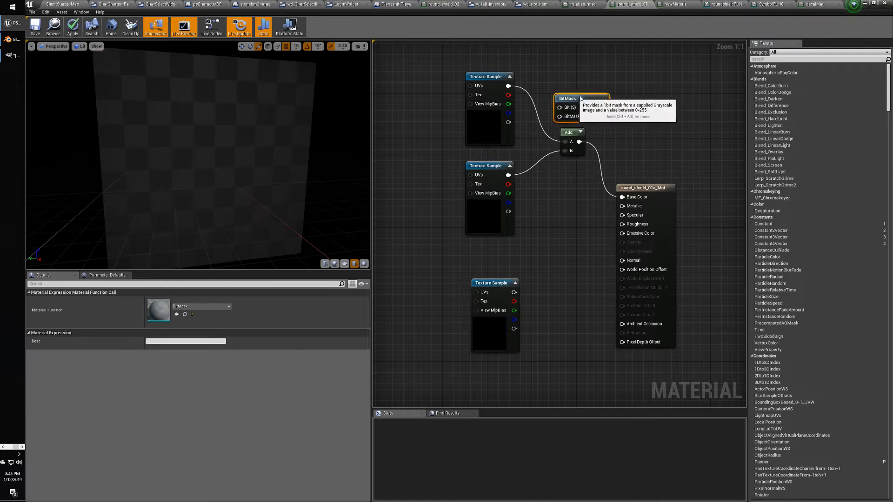
# Wire the top texture to BitMask's Bit input and the middle texture to its BitMask input.
pyautogui.moveTo(581, 96); pyautogui.dragTo(595, 93)
pyautogui.moveTo(508, 85); pyautogui.dragTo(571, 101)
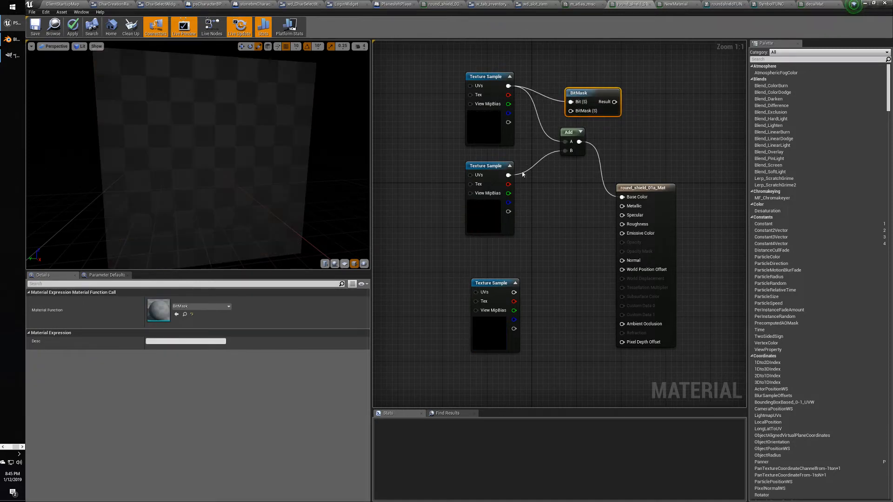
pyautogui.moveTo(508, 175); pyautogui.dragTo(622, 197)
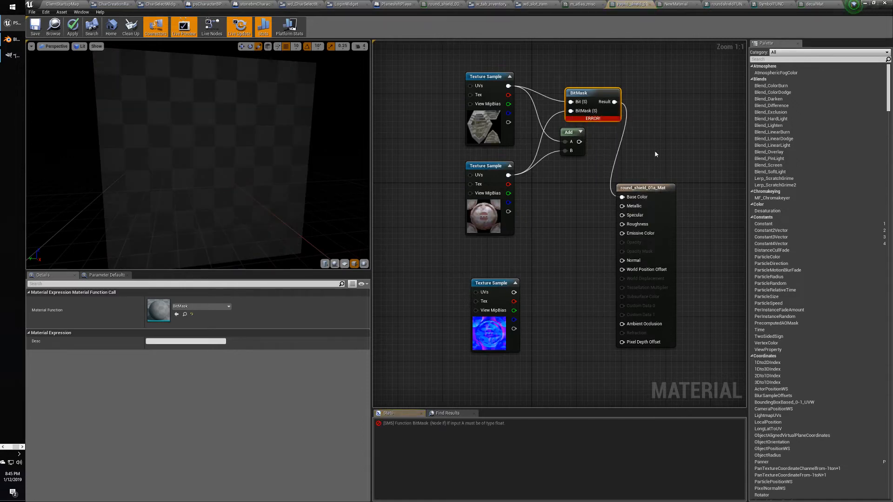
pyautogui.moveTo(592, 119)
pyautogui.click(645, 142)
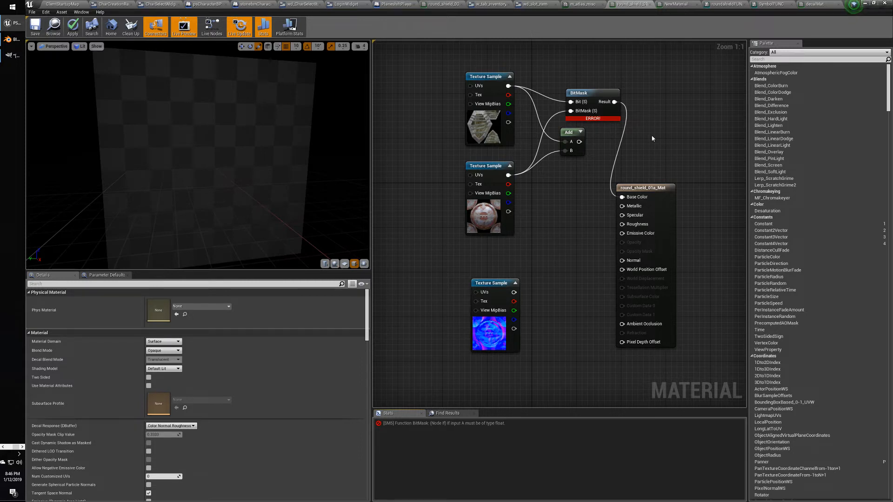
# Check both texture nodes, then switch to the ThirdPerson420 project with the decal cube.
pyautogui.click(492, 101)
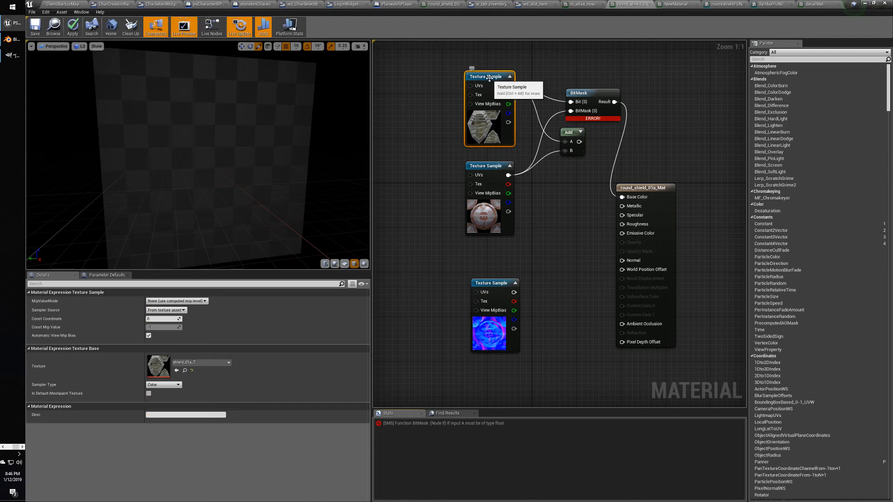
pyautogui.click(490, 189)
pyautogui.click(660, 149)
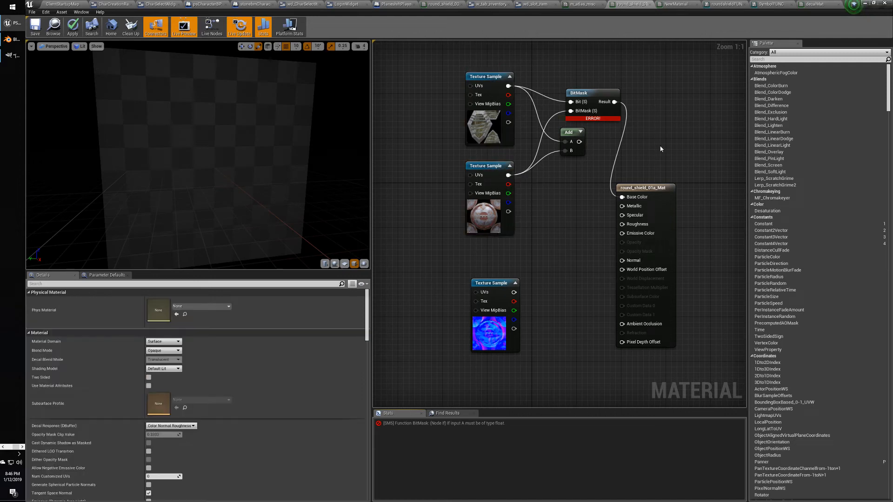
pyautogui.hotkey('alt', 'Tab')
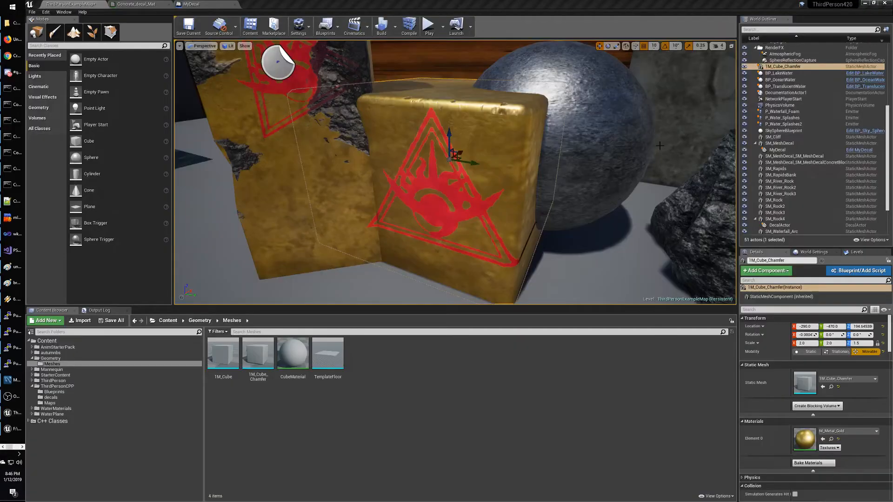
# Bring up the Creating Layered Materials wiki tutorial and scroll through its chrome and snow layer steps.
pyautogui.hotkey('alt', 'Tab')
pyautogui.hotkey('alt', 'Tab')
pyautogui.hotkey('alt', 'Tab')
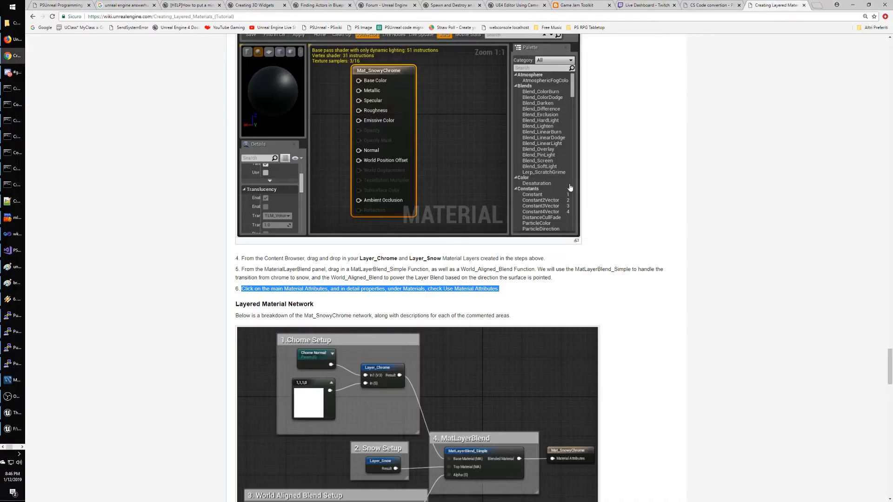
pyautogui.click(657, 228)
pyautogui.scroll(-5, 648, 249)
pyautogui.scroll(-1, 649, 250)
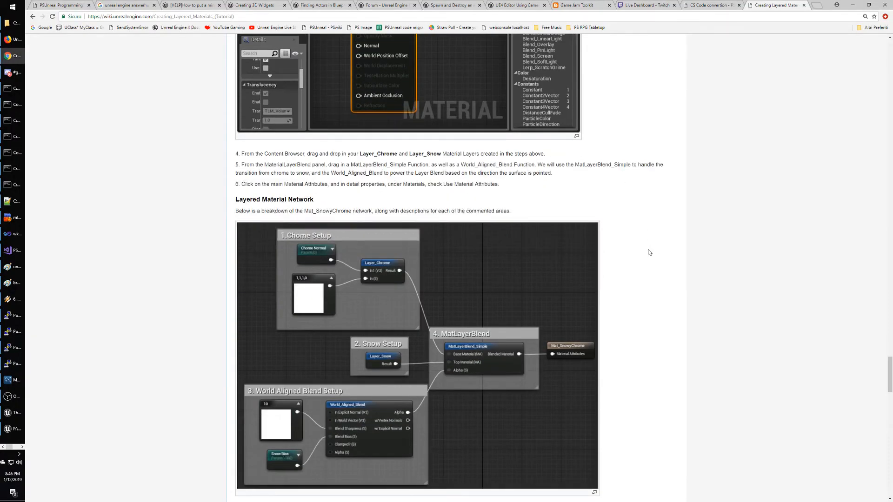
pyautogui.scroll(-9, 649, 252)
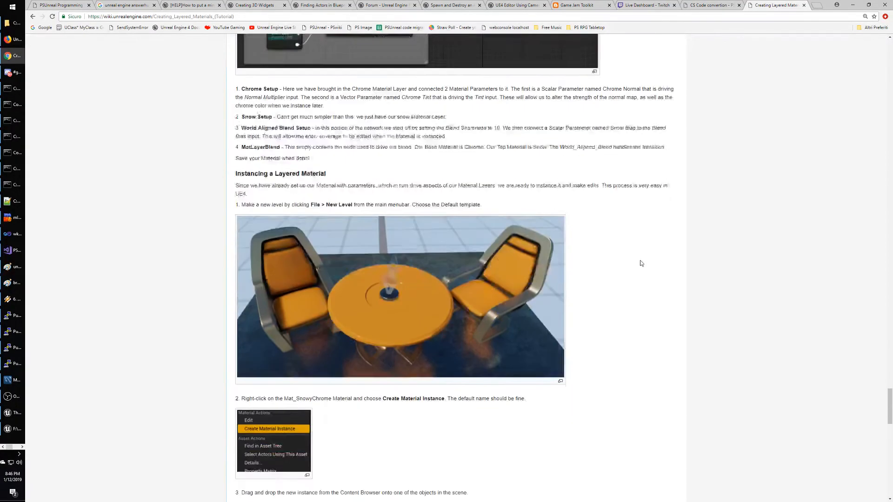
pyautogui.scroll(-6, 640, 263)
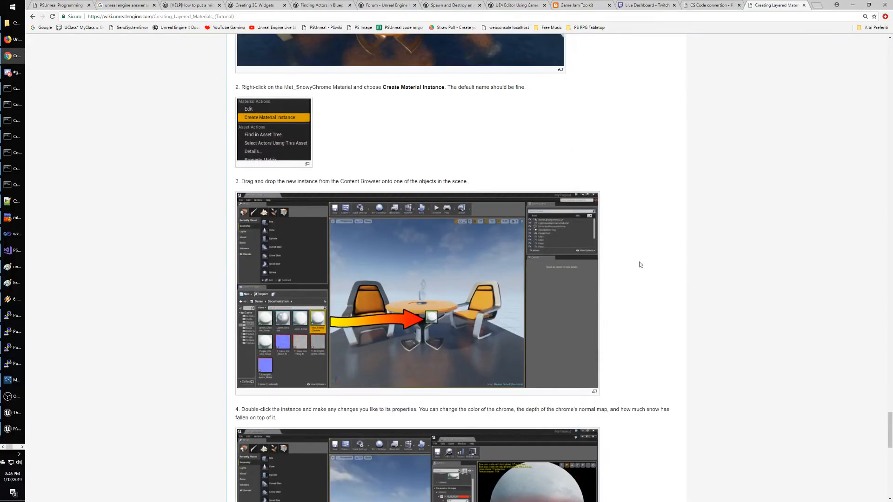
pyautogui.scroll(-9, 640, 264)
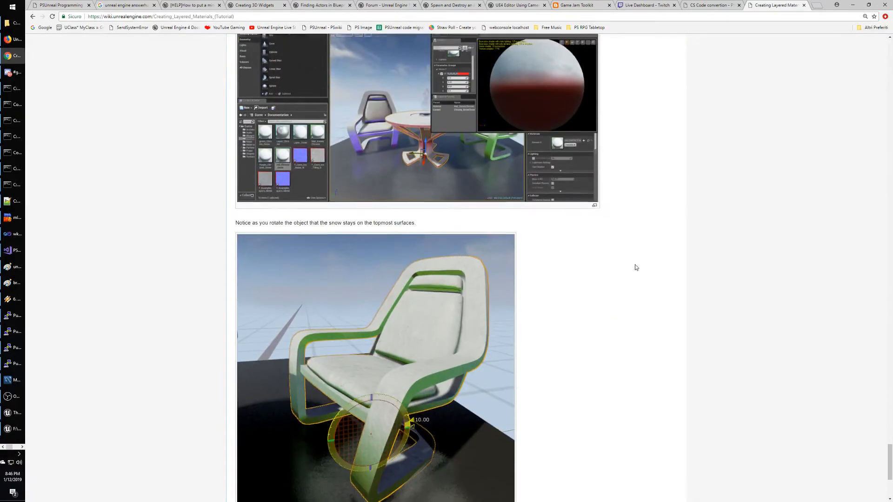
pyautogui.scroll(-4, 636, 266)
# Scroll back to the top of the tutorial and return to the layered materials search results.
pyautogui.scroll(4, 634, 266)
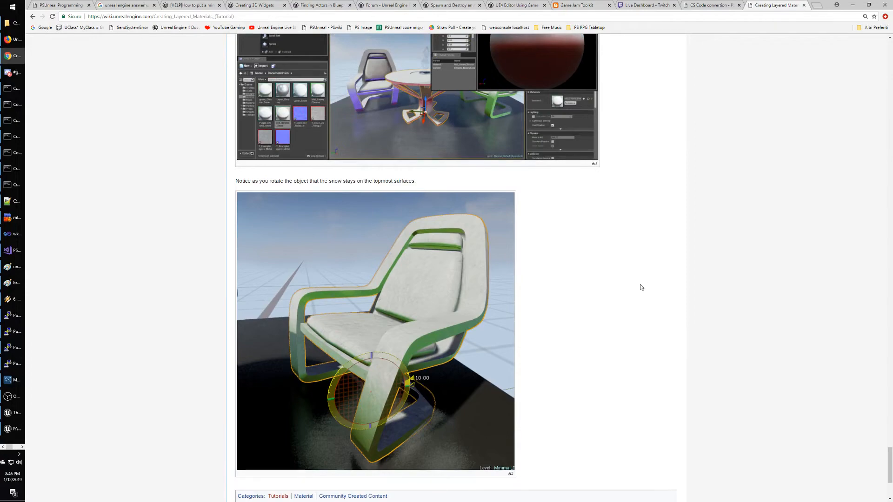
pyautogui.scroll(20, 637, 287)
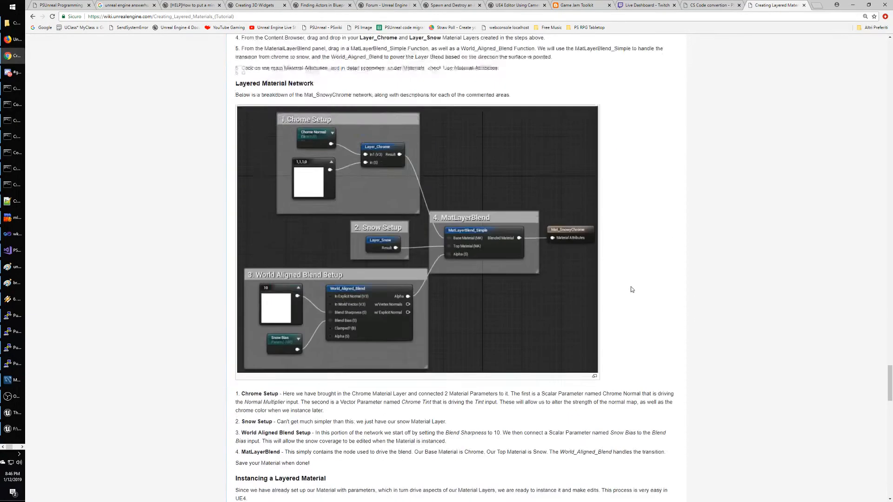
pyautogui.scroll(20, 630, 289)
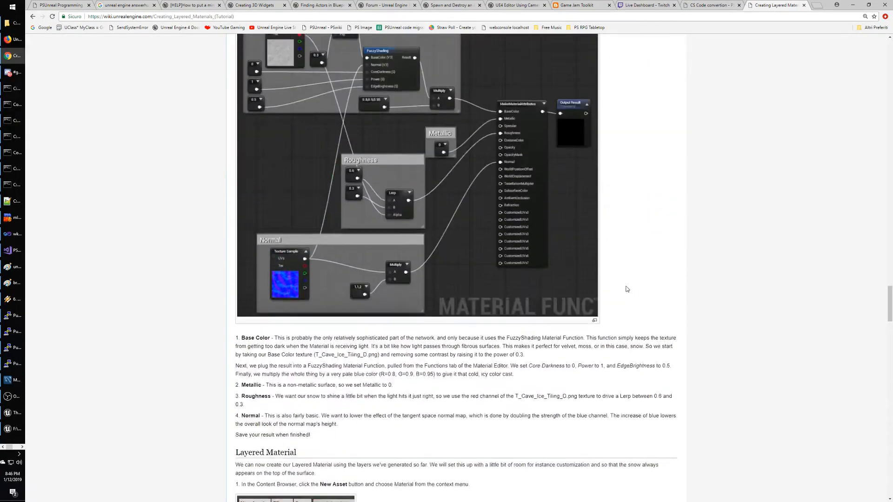
pyautogui.scroll(3, 626, 289)
pyautogui.scroll(15, 626, 290)
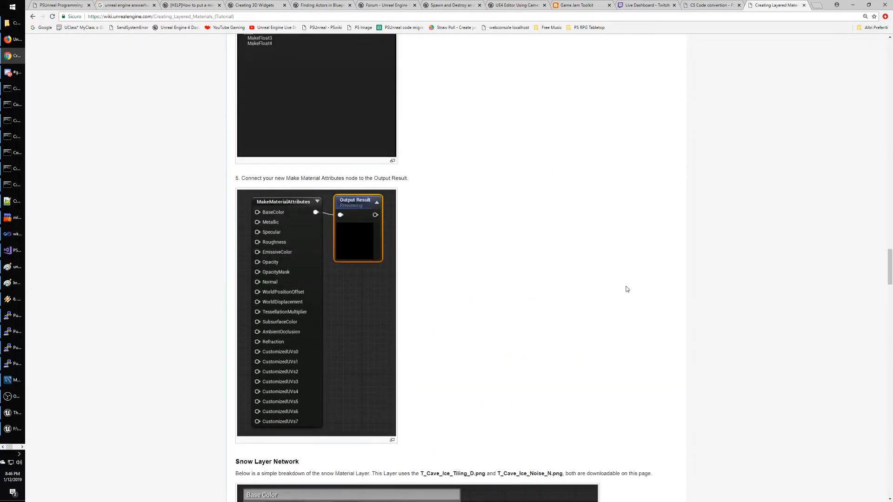
pyautogui.scroll(15, 620, 289)
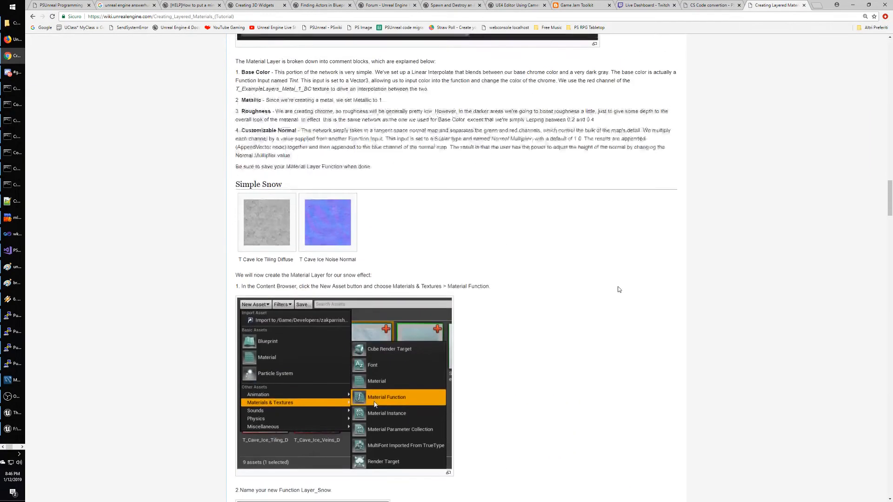
pyautogui.scroll(15, 616, 288)
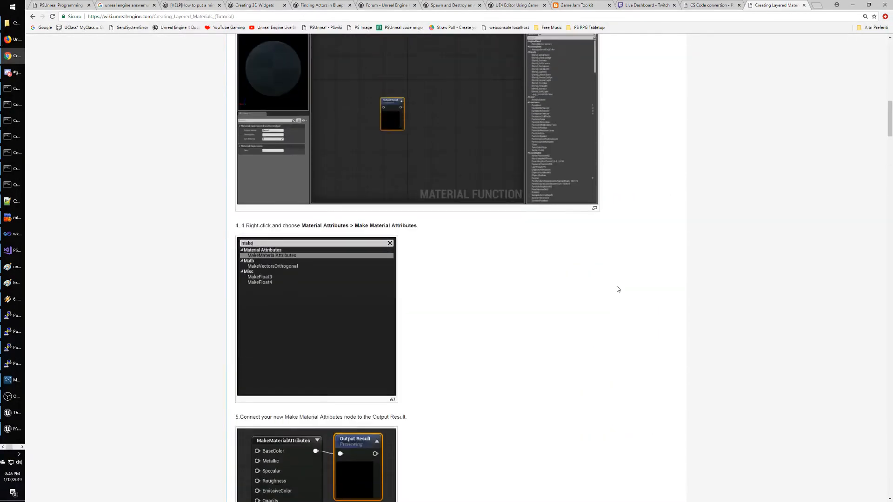
pyautogui.scroll(2, 651, 232)
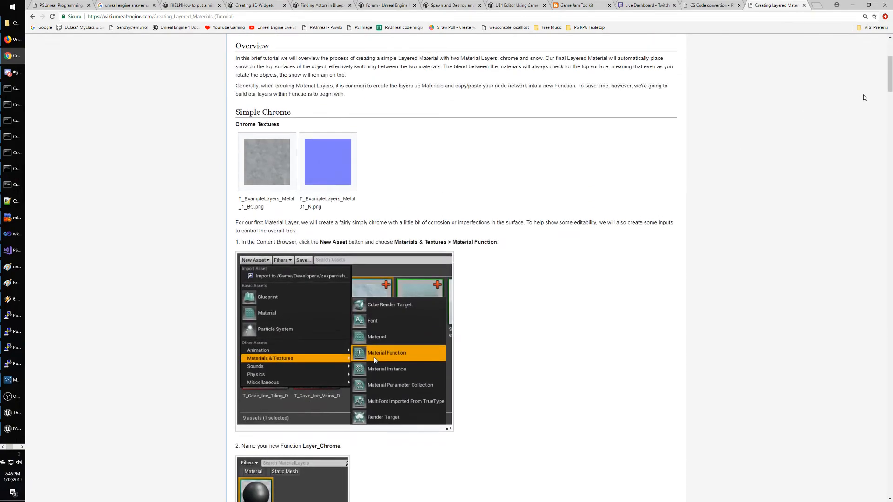
pyautogui.moveTo(890, 83)
pyautogui.mouseDown()
pyautogui.moveTo(889, 63)
pyautogui.moveTo(890, 70)
pyautogui.mouseUp()
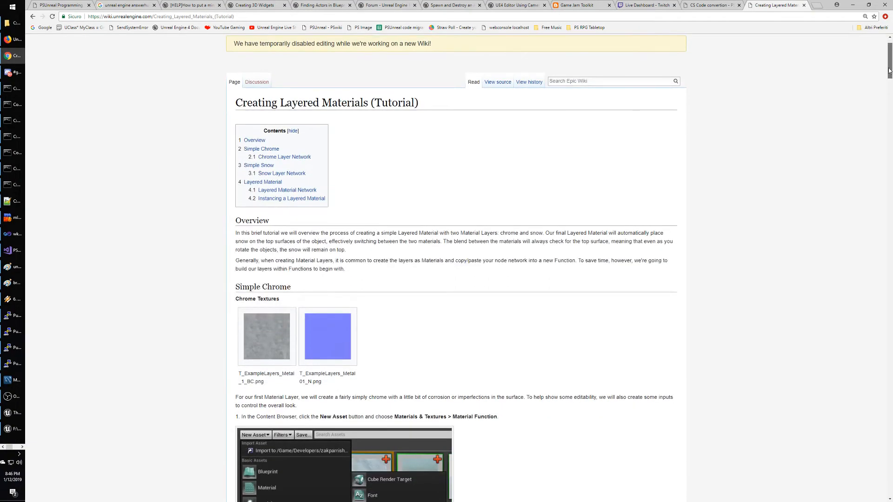
pyautogui.click(32, 17)
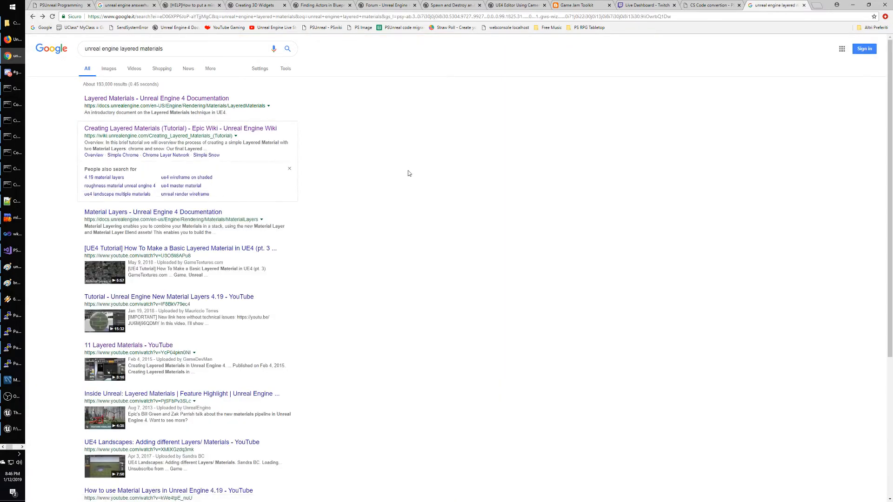
# Scroll the Google results and open '[UE4 Tutorial] How To Make a Basic Layered Material in UE4 (pt. 2)'.
pyautogui.scroll(-3, 361, 197)
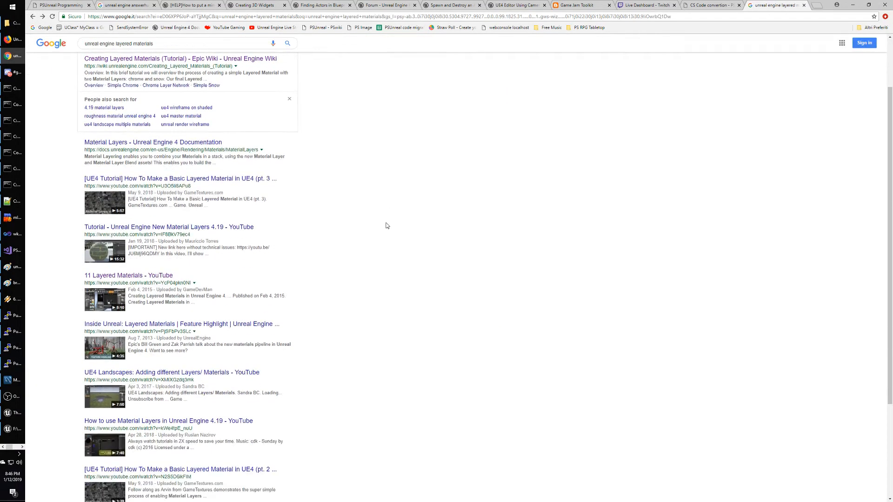
pyautogui.scroll(-1, 386, 226)
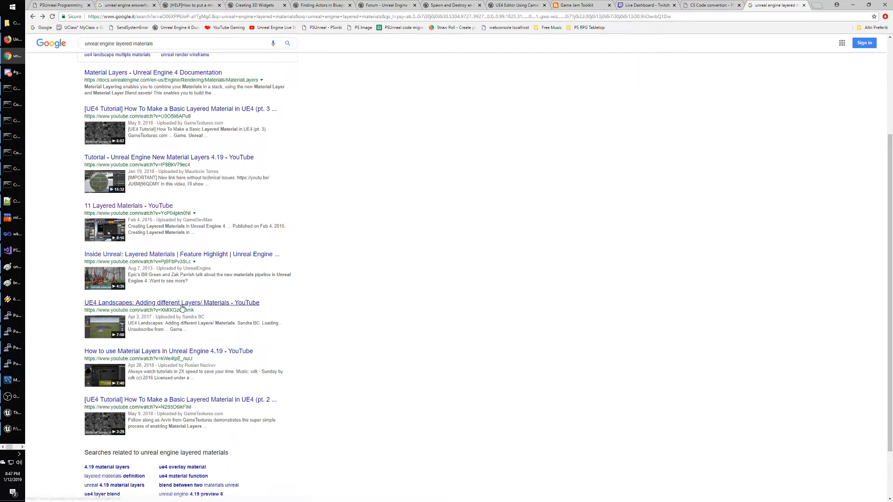
pyautogui.scroll(-2, 354, 286)
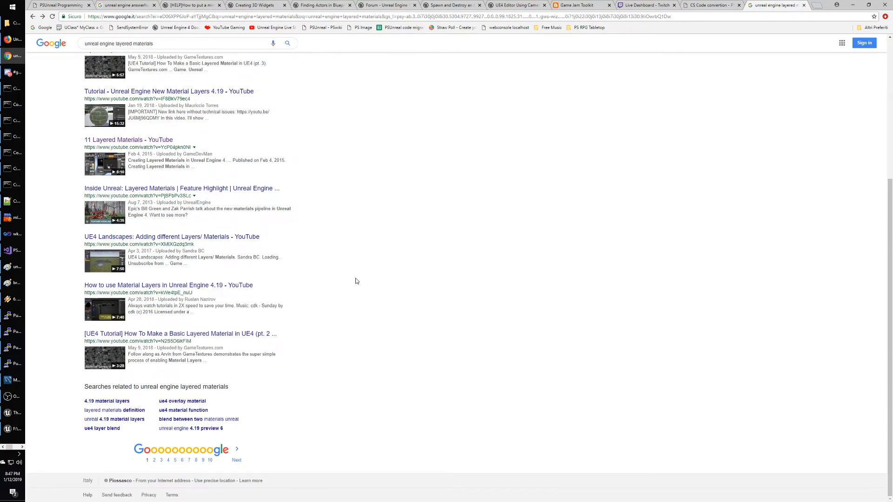
pyautogui.click(200, 333)
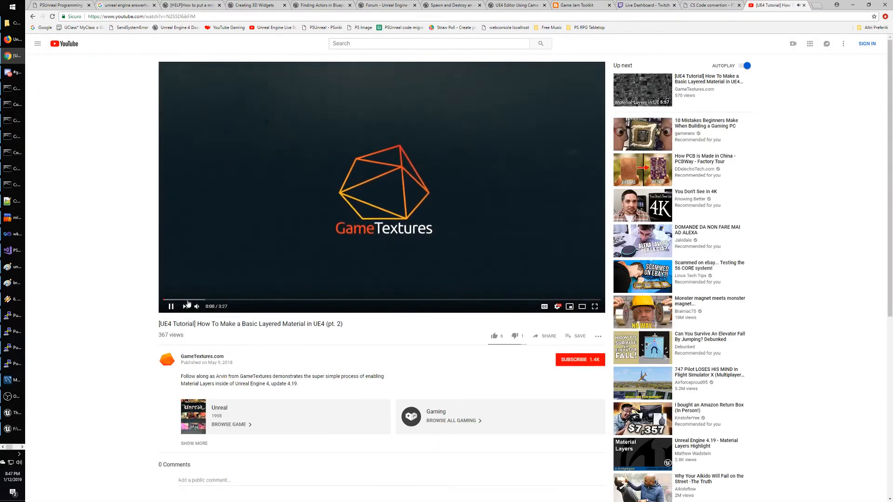
# Watch the layered material video full screen, skipping ahead to where the material editor opens.
pyautogui.click(195, 301)
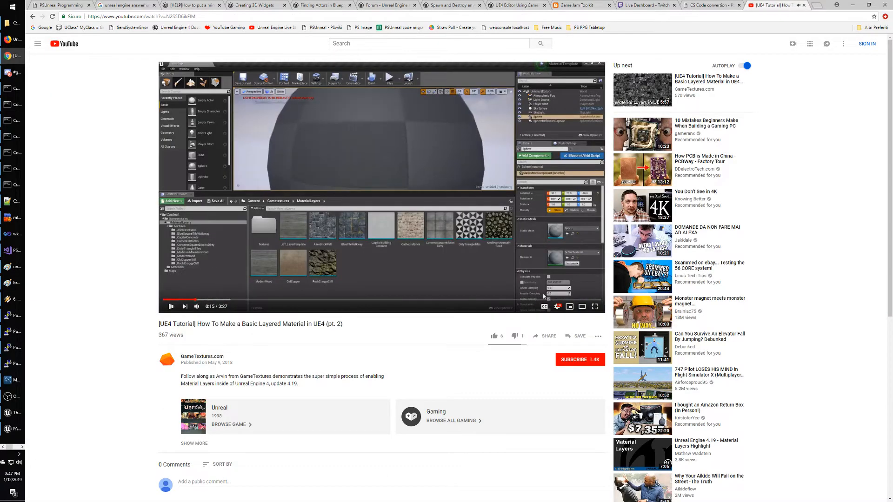
pyautogui.click(595, 307)
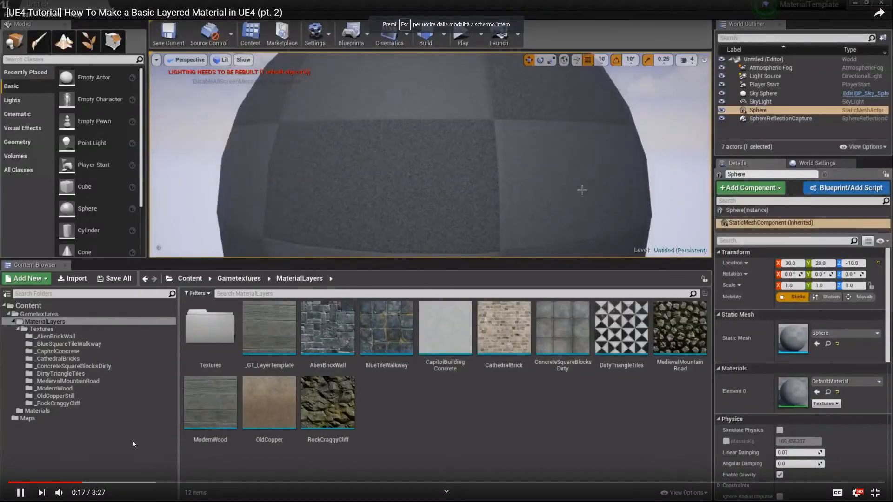
pyautogui.click(132, 483)
pyautogui.press('space')
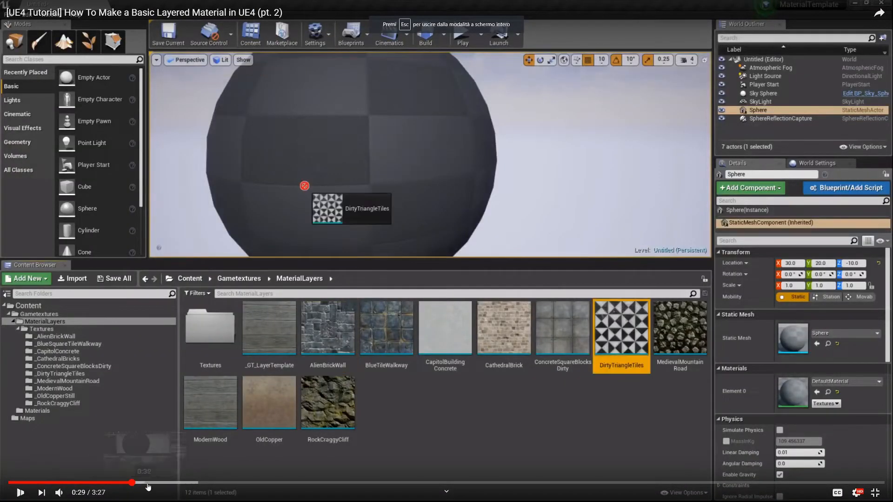
pyautogui.press('space')
pyautogui.click(186, 484)
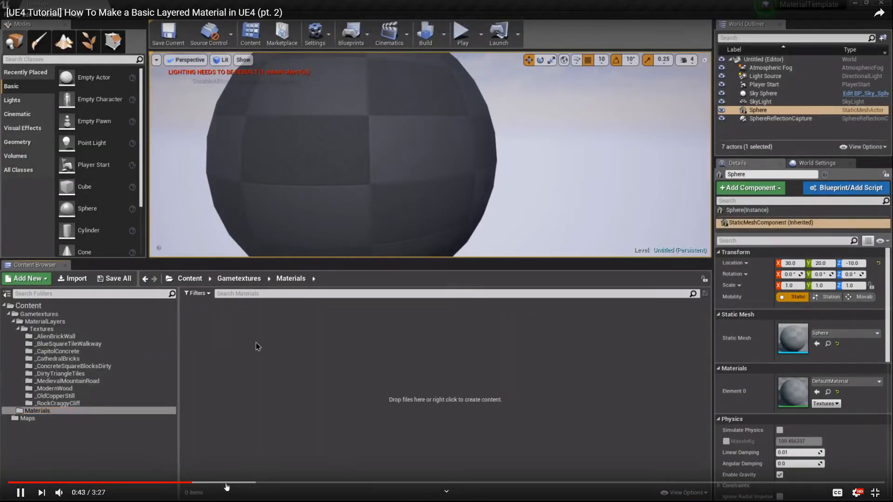
pyautogui.click(226, 483)
pyautogui.click(298, 484)
pyautogui.click(339, 484)
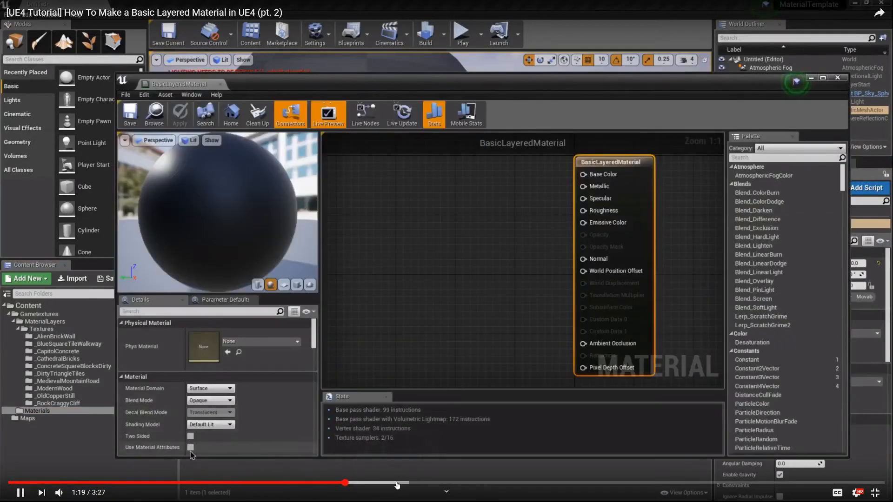
# Skip through the LayerStack setup to the sphere showing the AlienBrickWall layer.
pyautogui.click(397, 484)
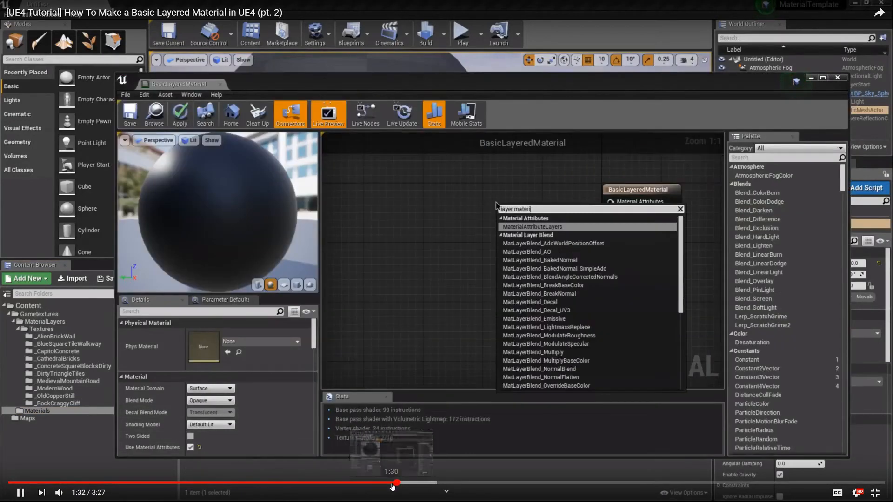
pyautogui.click(424, 483)
pyautogui.click(466, 484)
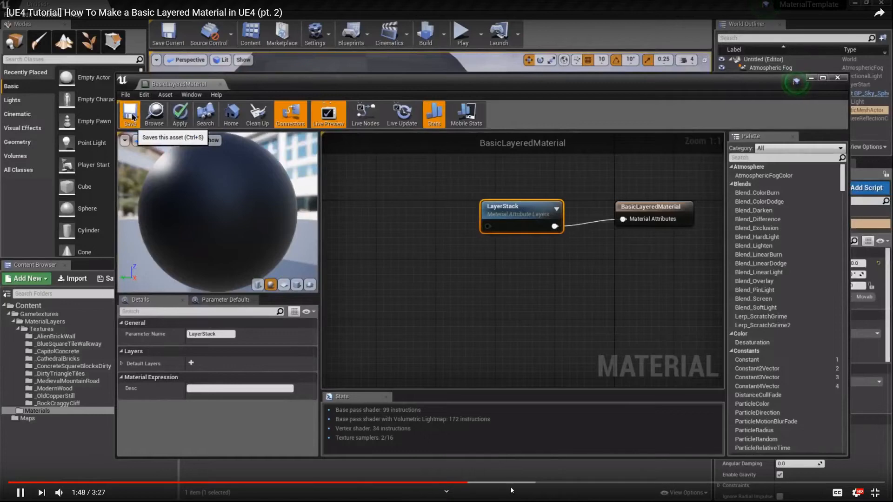
pyautogui.click(534, 484)
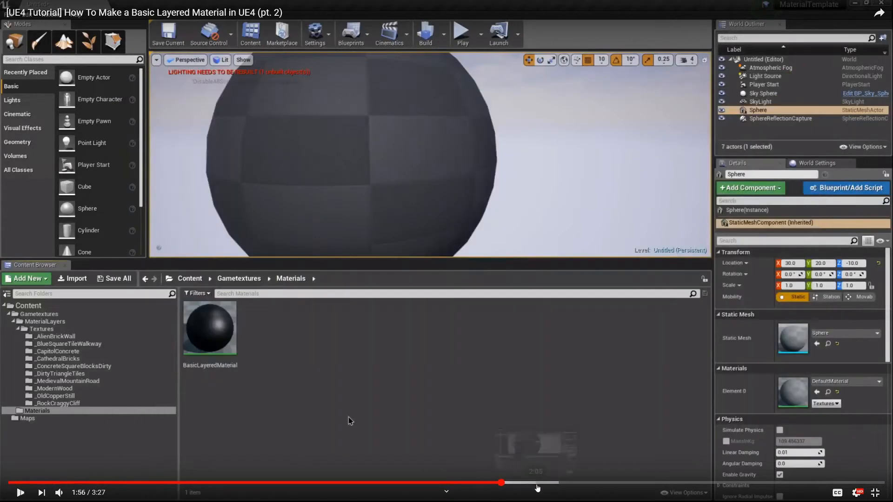
pyautogui.click(576, 484)
pyautogui.click(628, 483)
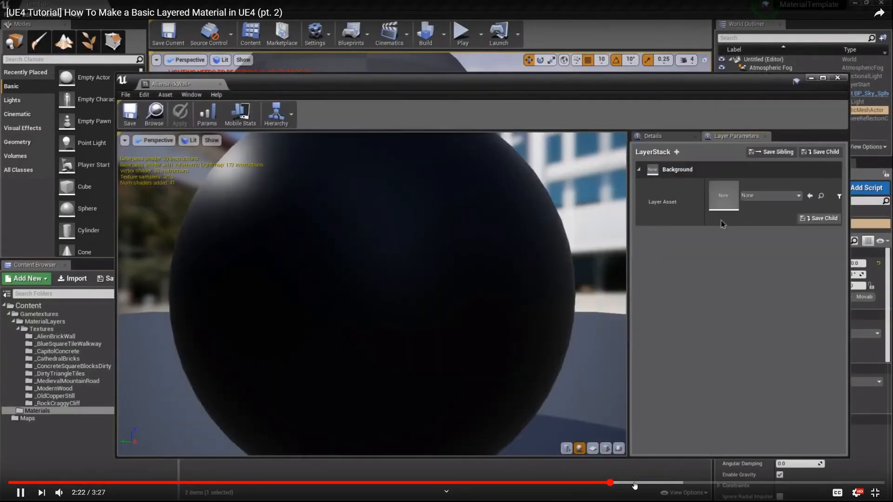
pyautogui.click(660, 486)
pyautogui.click(693, 485)
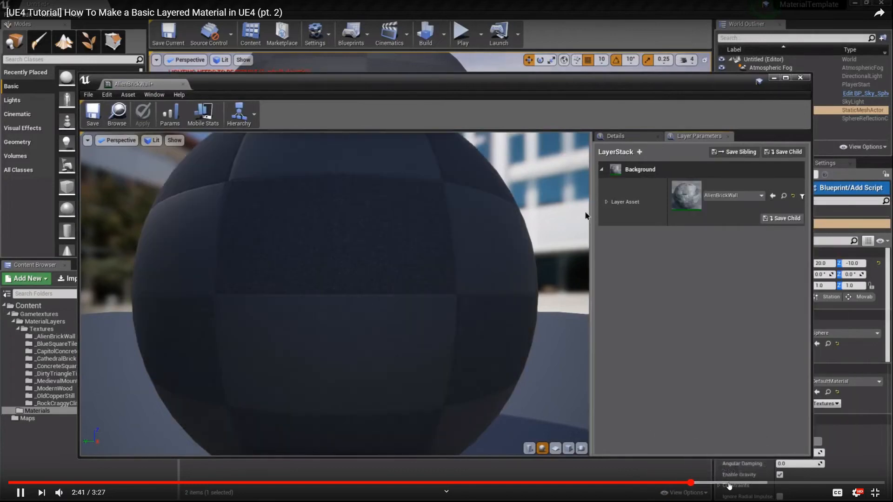
pyautogui.click(729, 485)
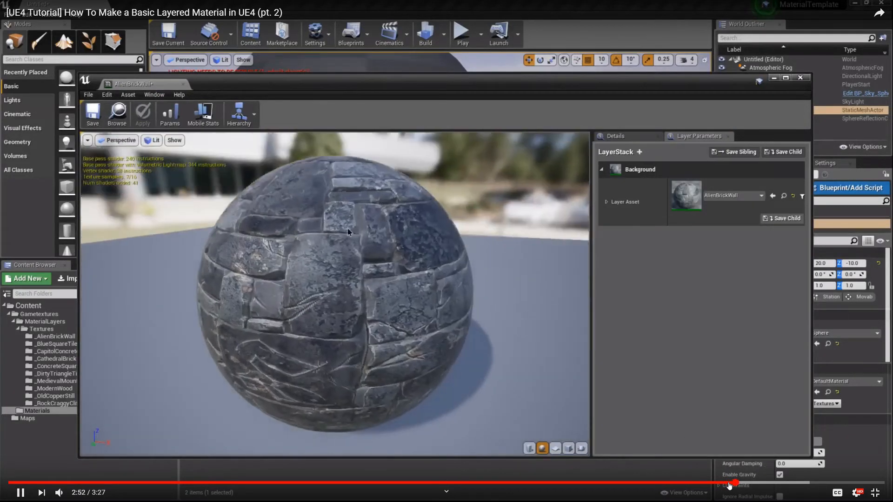
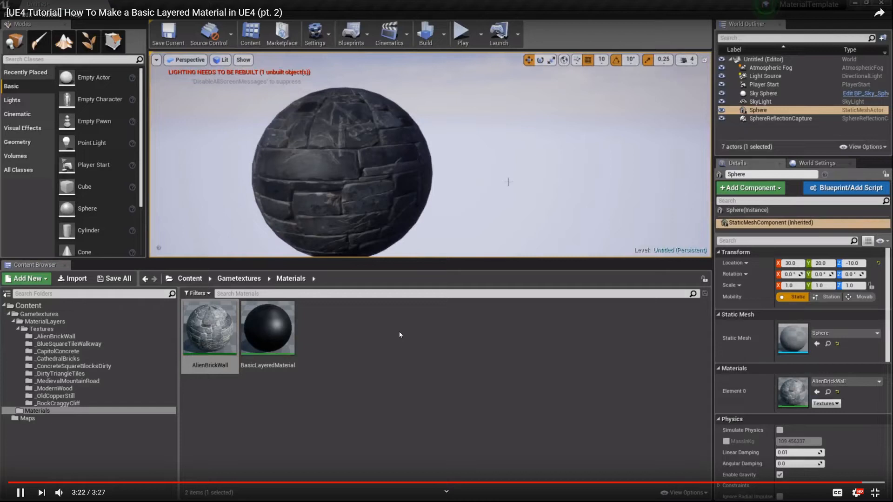
# Skip the tutorial ahead to the AlienBrickWall material and pause on the layered material editor.
pyautogui.click(535, 483)
pyautogui.click(503, 487)
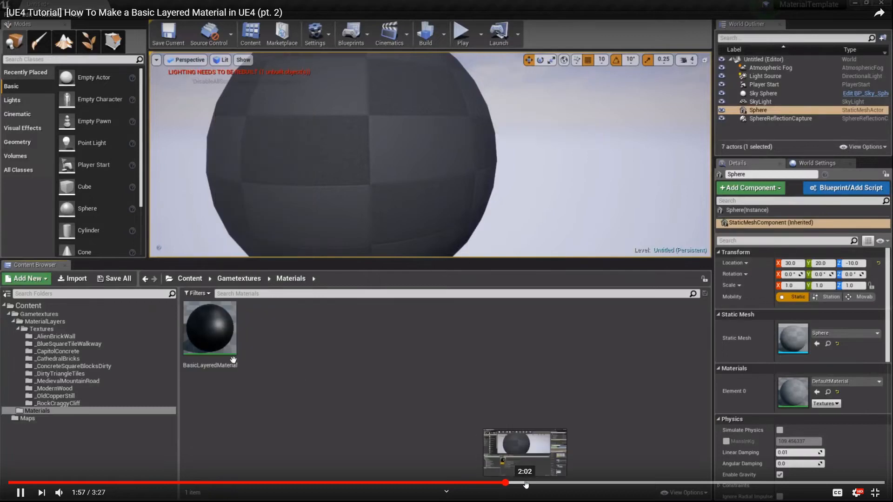
pyautogui.click(538, 486)
pyautogui.moveTo(537, 486); pyautogui.dragTo(583, 488)
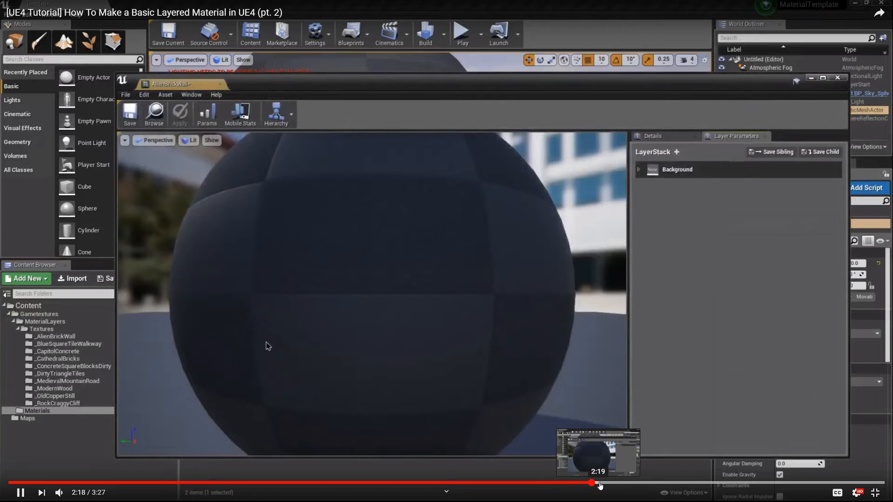
pyautogui.click(606, 486)
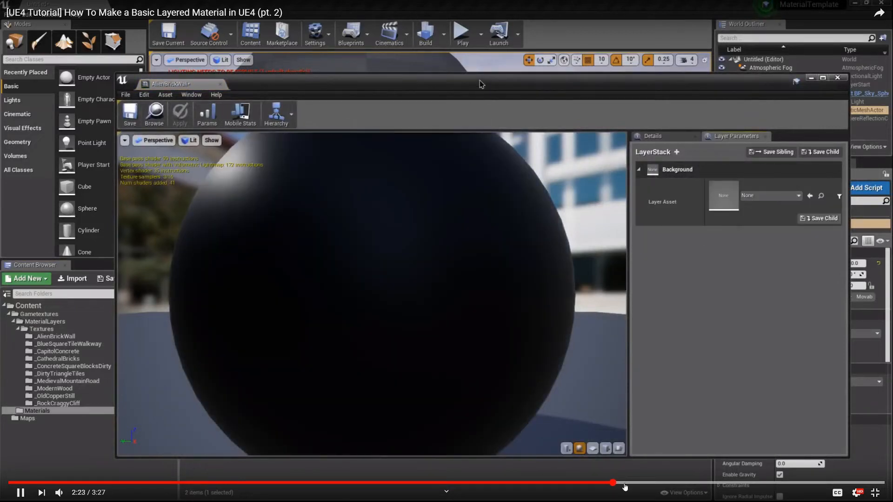
pyautogui.click(555, 398)
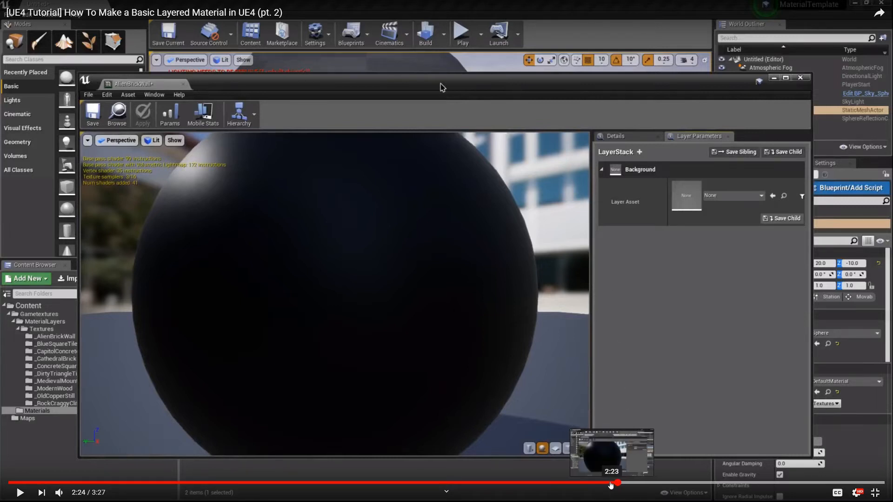
# Rewind to the material's right-click options and replay until the material instance is created.
pyautogui.click(581, 484)
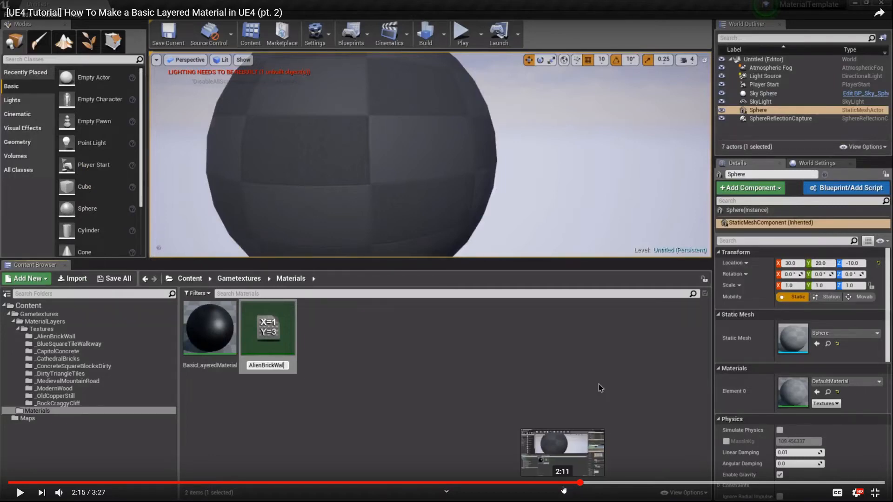
pyautogui.click(598, 483)
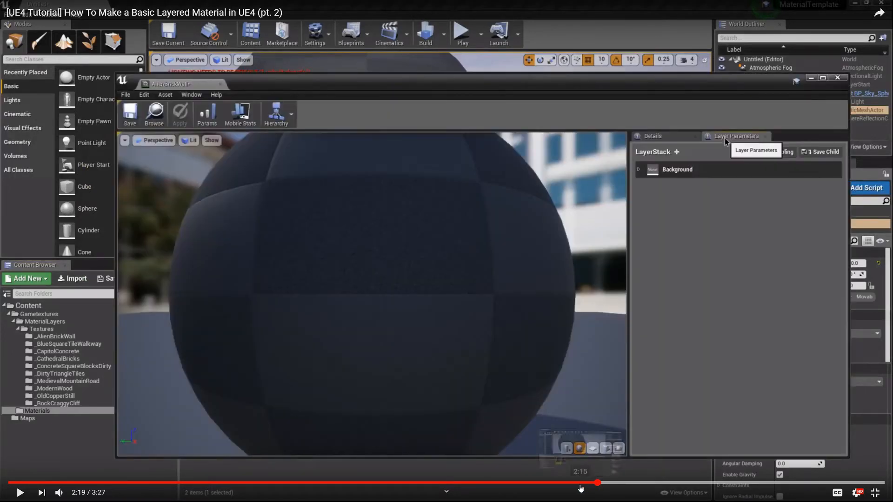
pyautogui.click(579, 484)
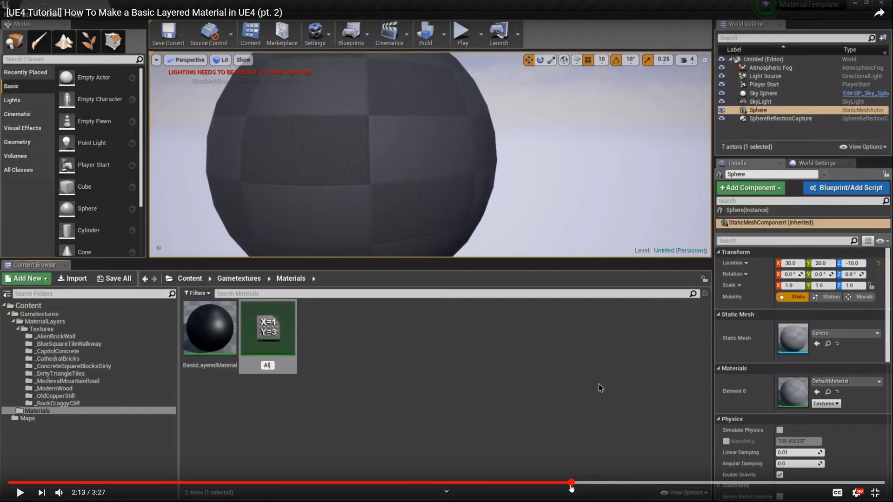
pyautogui.click(566, 483)
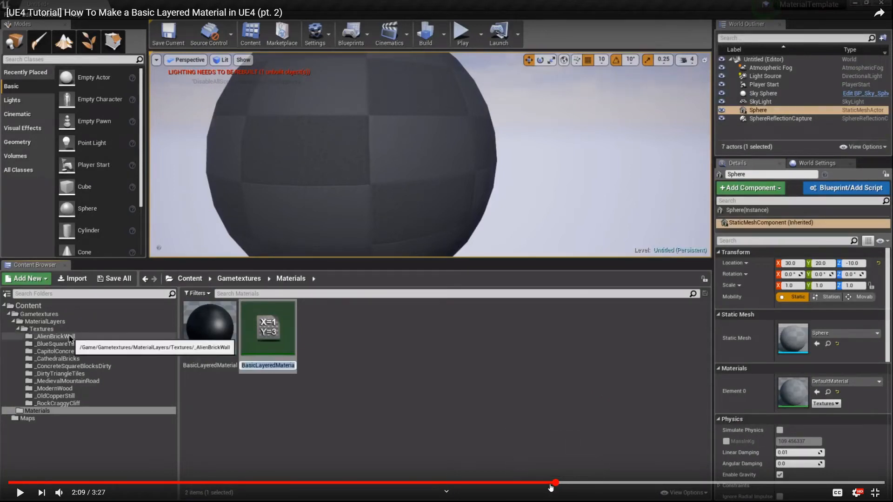
pyautogui.click(546, 483)
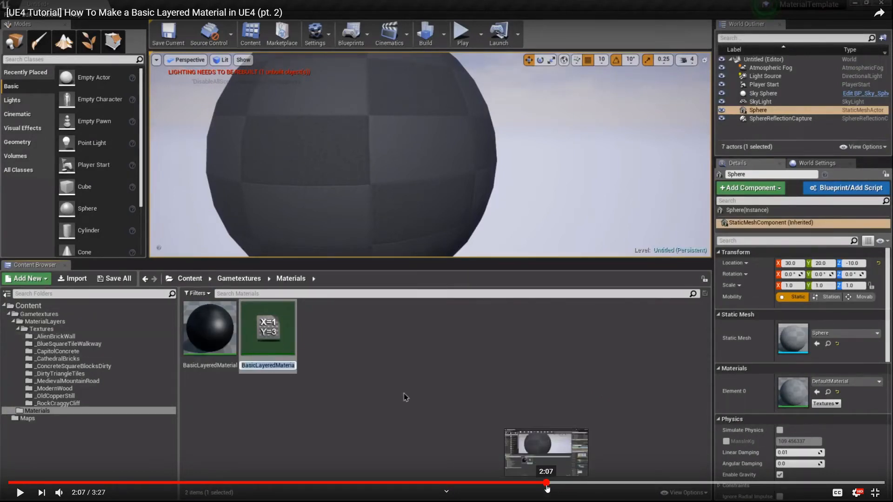
pyautogui.click(536, 483)
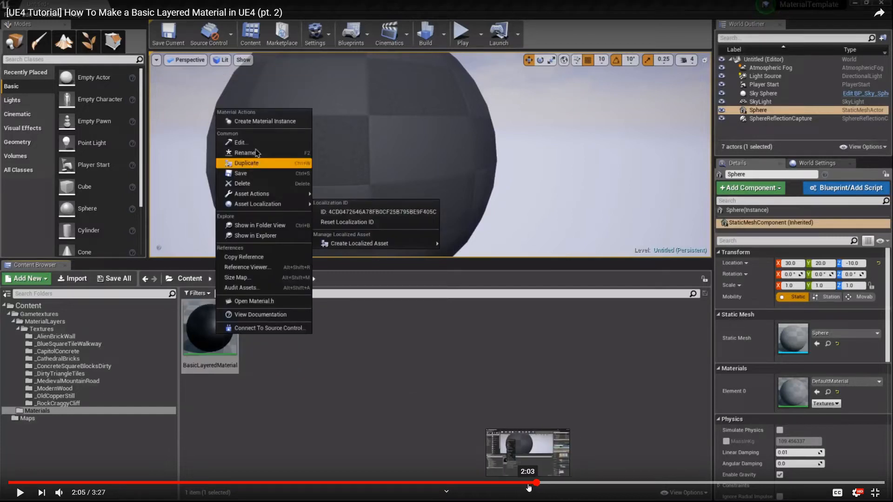
pyautogui.click(529, 484)
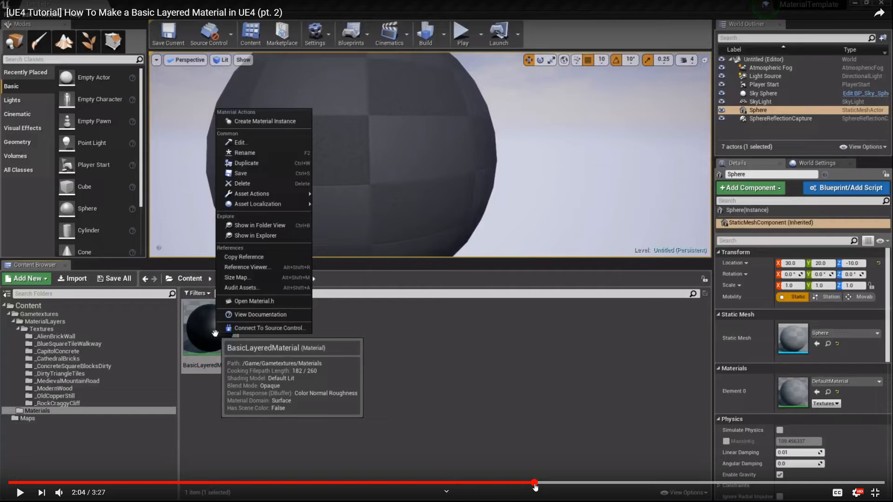
pyautogui.click(528, 438)
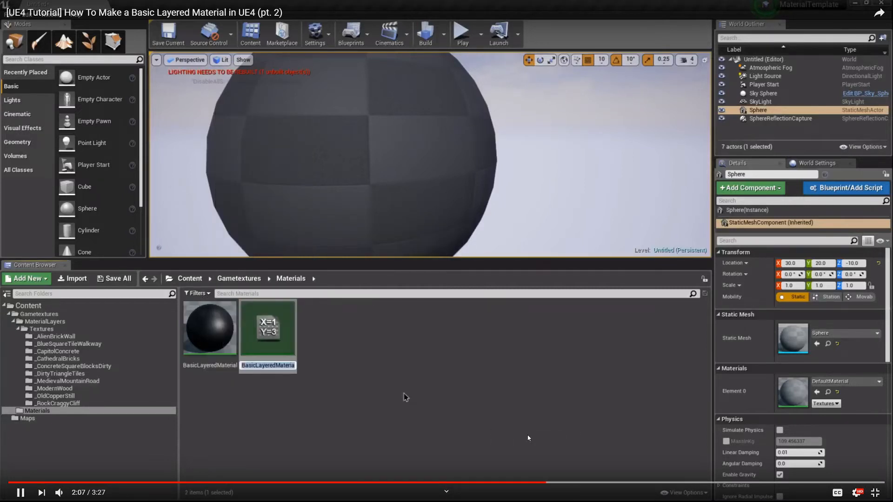
pyautogui.click(528, 438)
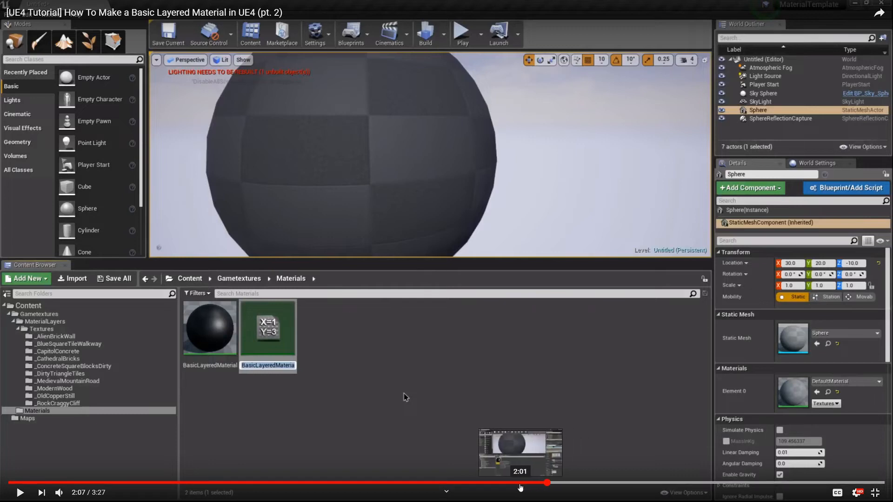
# Rewind the tutorial to the node search list at 1:34 and exit full-screen.
pyautogui.click(512, 484)
pyautogui.moveTo(500, 484); pyautogui.dragTo(467, 483)
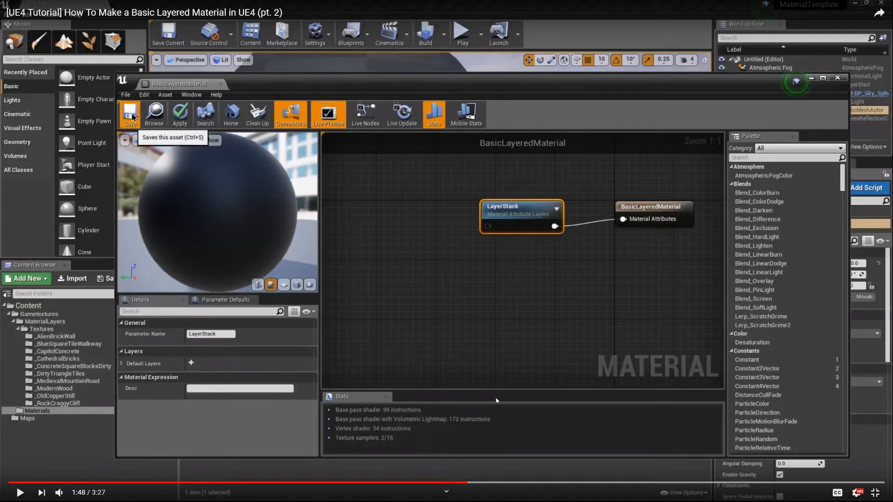
pyautogui.click(441, 484)
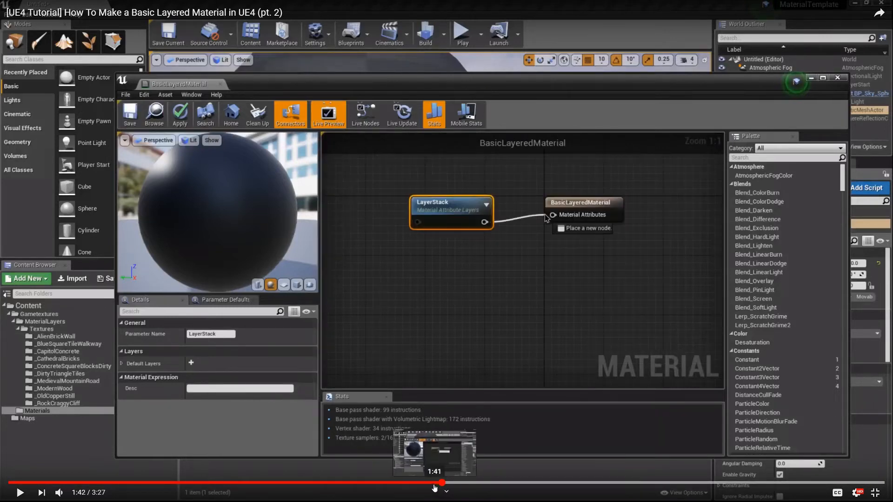
pyautogui.click(416, 483)
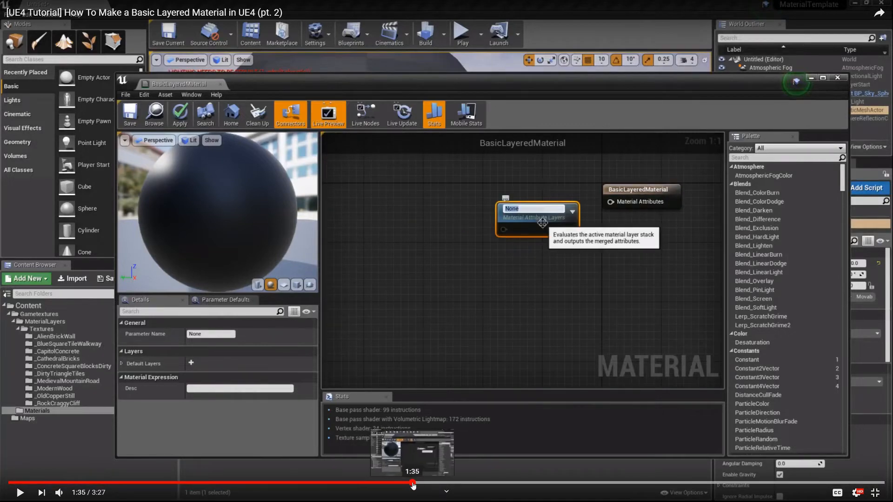
pyautogui.click(412, 483)
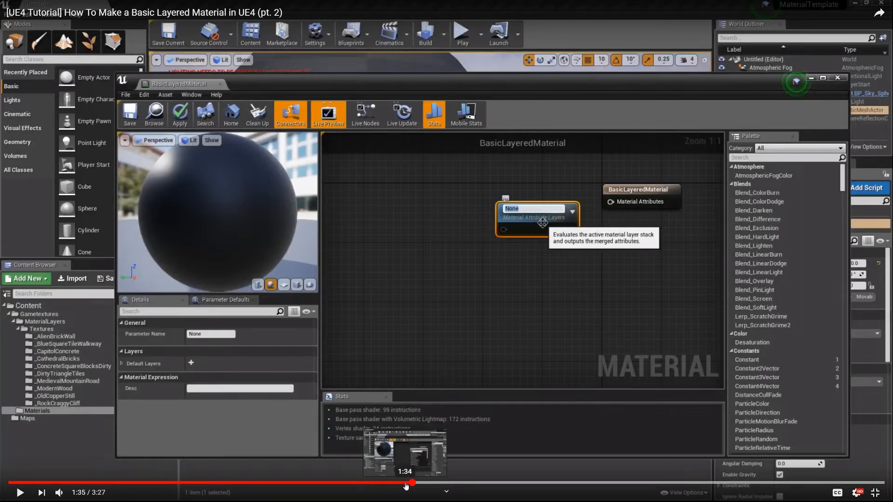
pyautogui.click(405, 483)
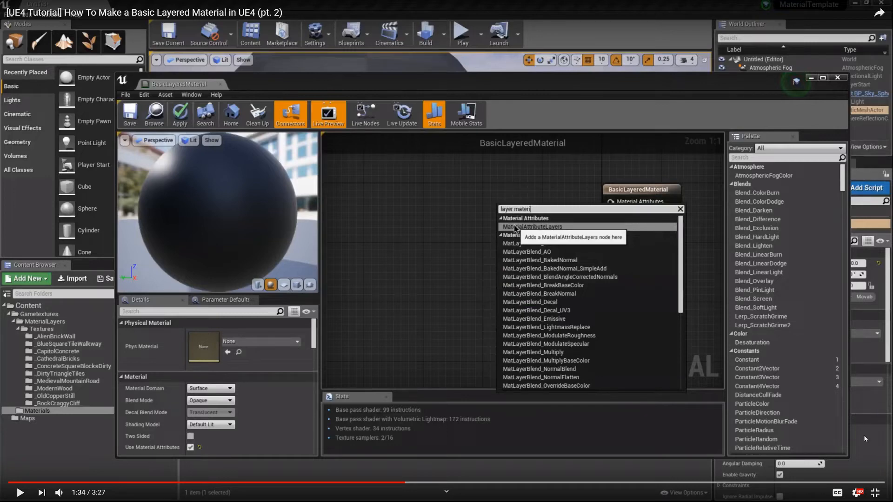
pyautogui.press('Escape')
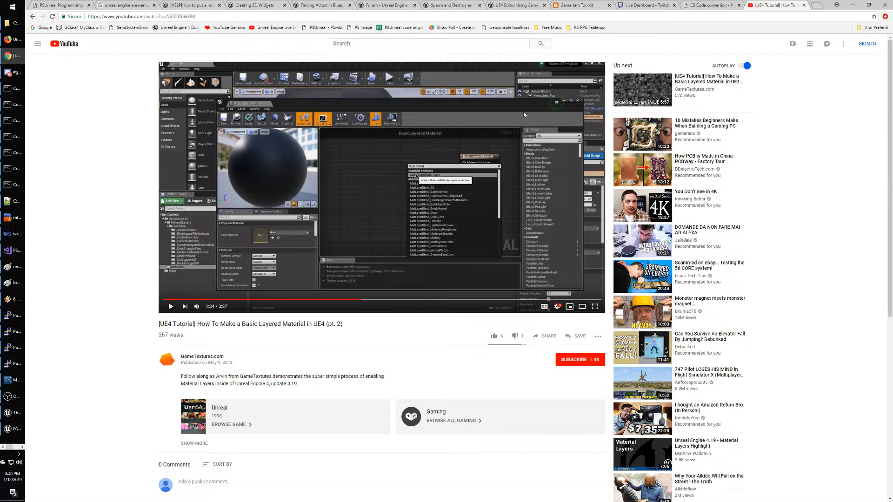
# Switch back to the Unreal editor's round_shield_01a_Mat graph and pan to make room.
pyautogui.click(22, 448)
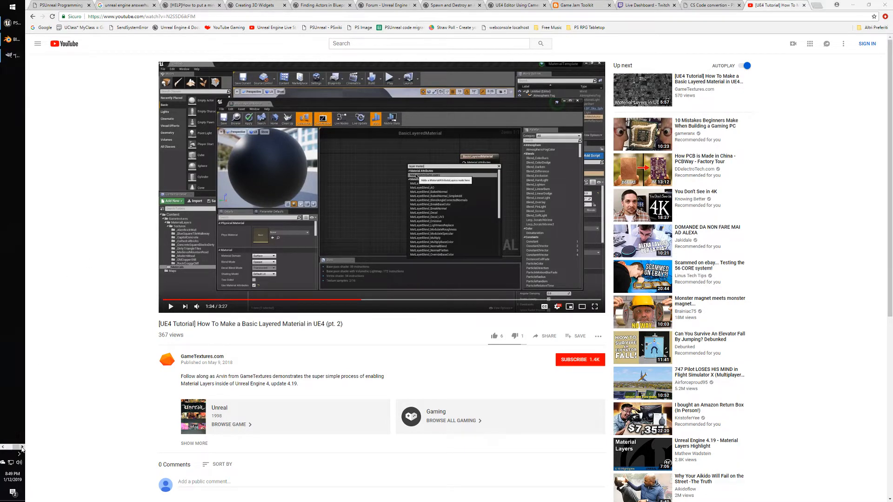
pyautogui.click(15, 22)
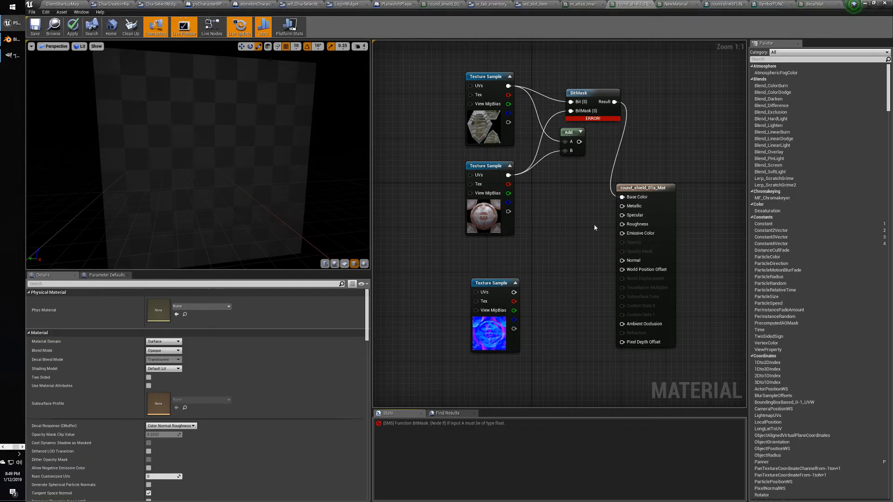
pyautogui.moveTo(595, 228); pyautogui.dragTo(536, 279, button='right')
# Add a trial HeightLerp node from a 'lerp' search, then delete it.
pyautogui.rightClick(555, 114)
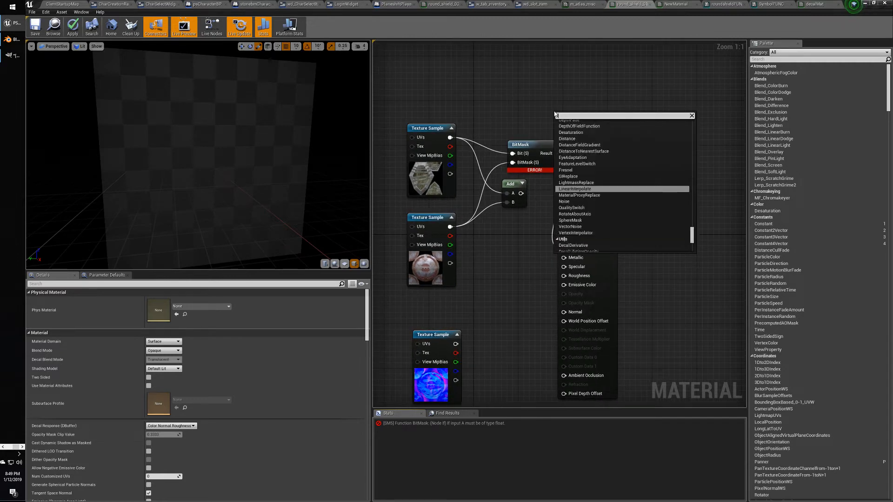
pyautogui.write('lerp')
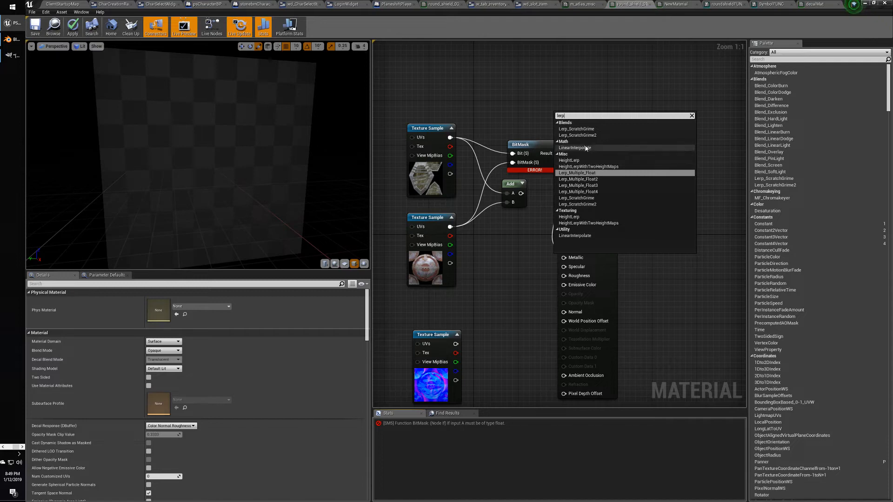
pyautogui.click(577, 217)
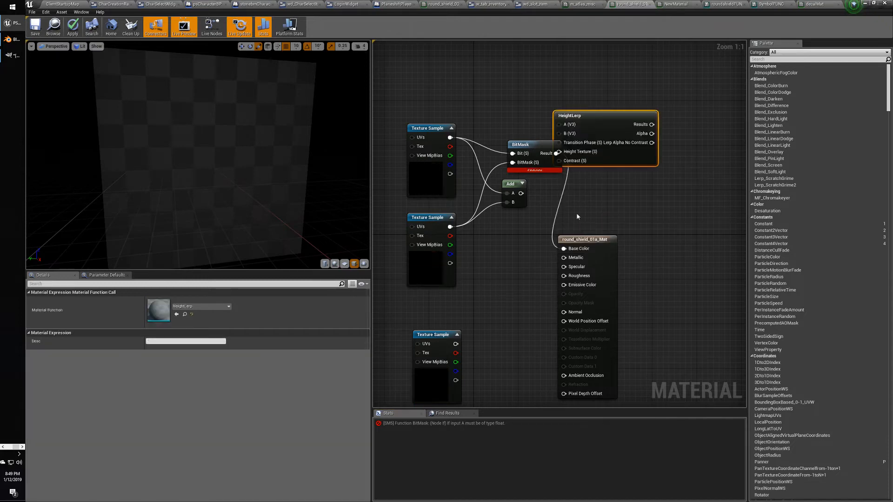
pyautogui.moveTo(588, 121); pyautogui.dragTo(637, 101)
pyautogui.press('Delete')
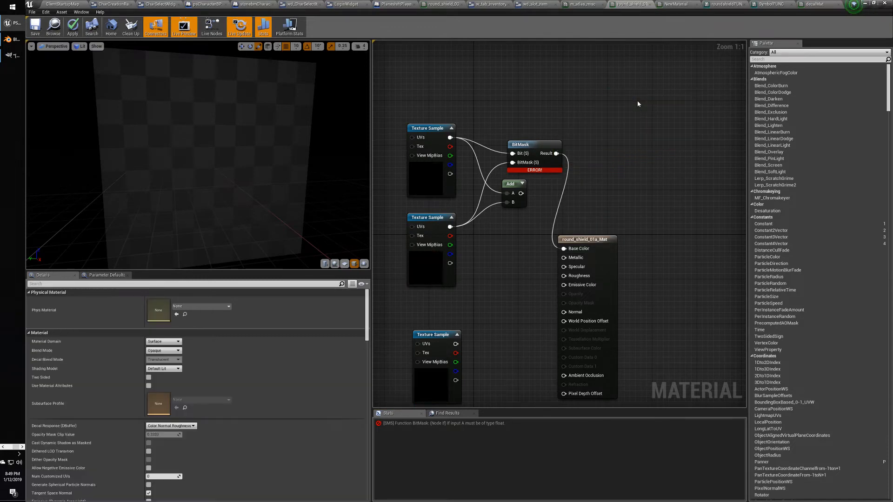
# Add a Lerp node with both texture samples wired into it, and inspect the shield preview.
pyautogui.click(580, 126)
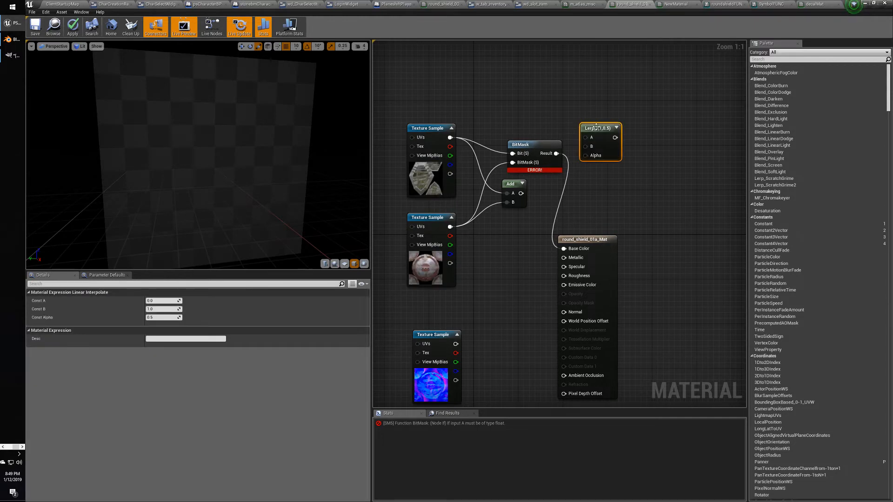
pyautogui.moveTo(596, 124); pyautogui.dragTo(604, 111)
pyautogui.moveTo(450, 138); pyautogui.dragTo(590, 121)
pyautogui.moveTo(450, 227); pyautogui.dragTo(576, 248)
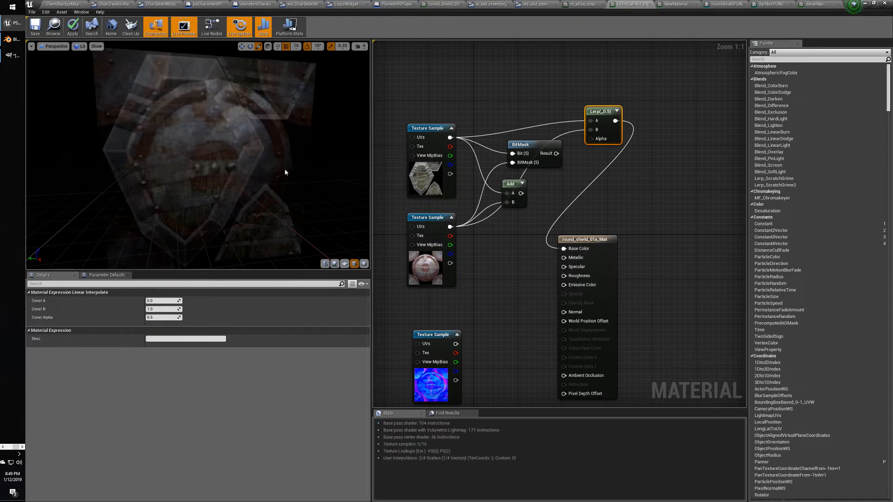
pyautogui.moveTo(285, 173); pyautogui.dragTo(201, 160)
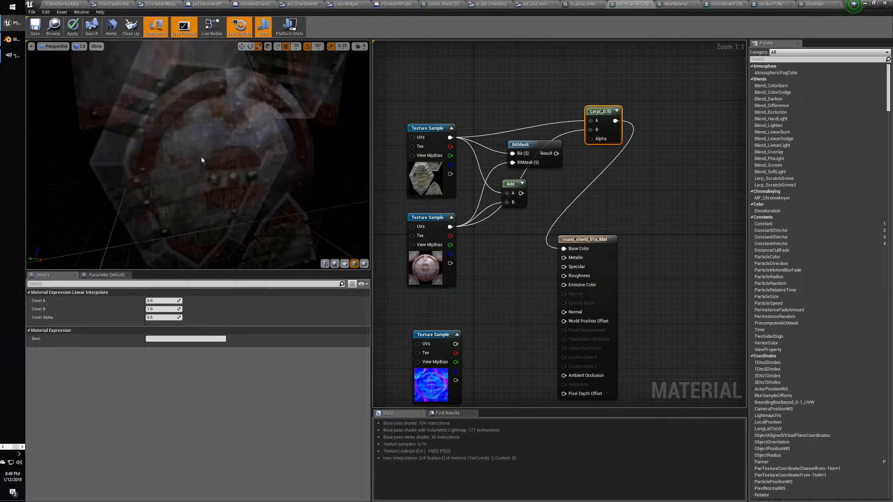
pyautogui.moveTo(201, 160); pyautogui.dragTo(242, 122, button='right')
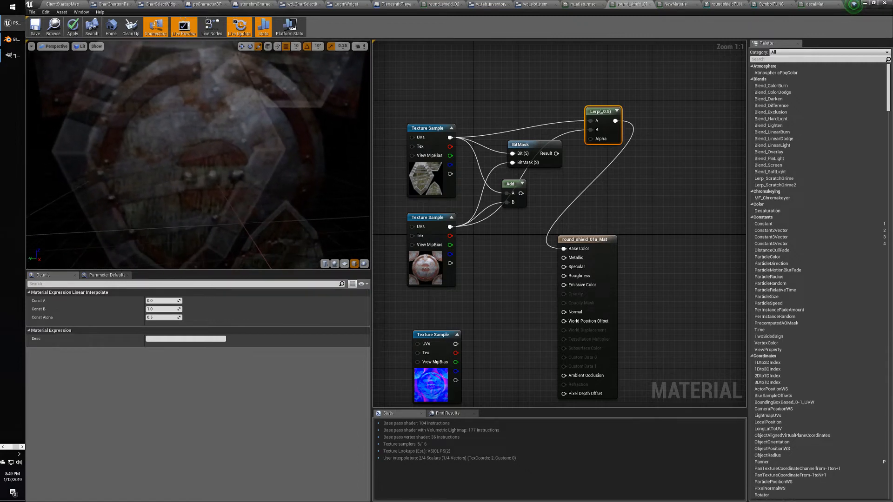
pyautogui.moveTo(201, 170)
pyautogui.mouseDown()
pyautogui.moveTo(186, 170)
pyautogui.moveTo(212, 166)
pyautogui.mouseUp()
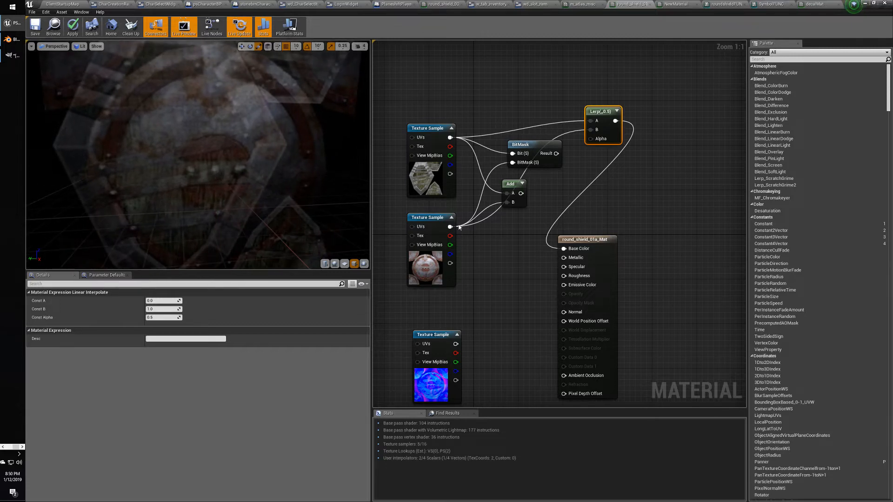
# Compare the two Texture Sample nodes' textures in Details, then switch to the browser.
pyautogui.click(430, 217)
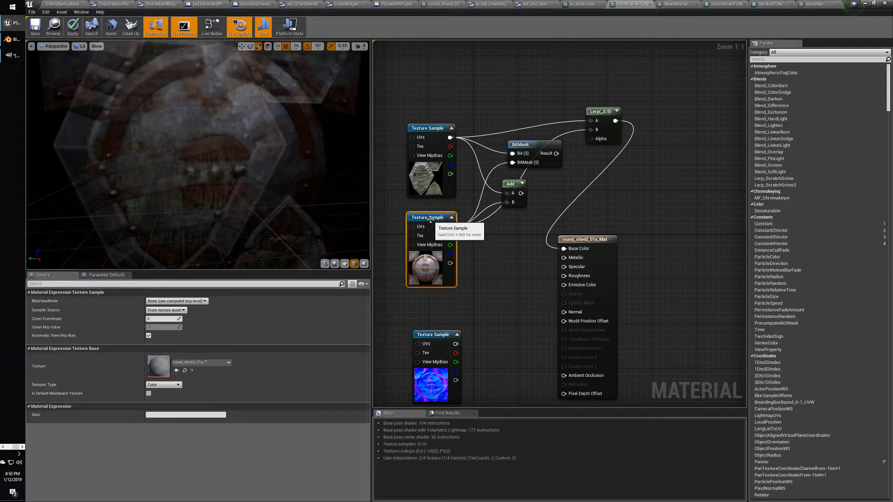
pyautogui.click(427, 130)
pyautogui.click(432, 218)
pyautogui.click(428, 129)
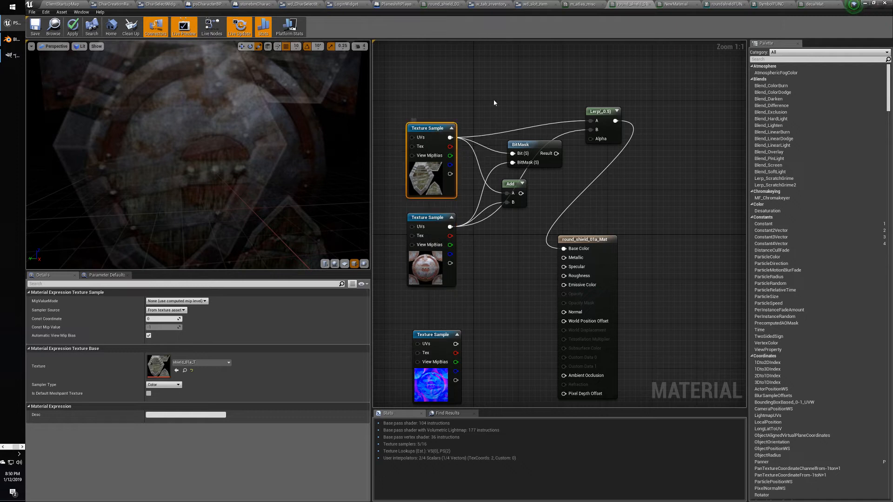
pyautogui.click(494, 102)
pyautogui.click(432, 217)
pyautogui.click(480, 96)
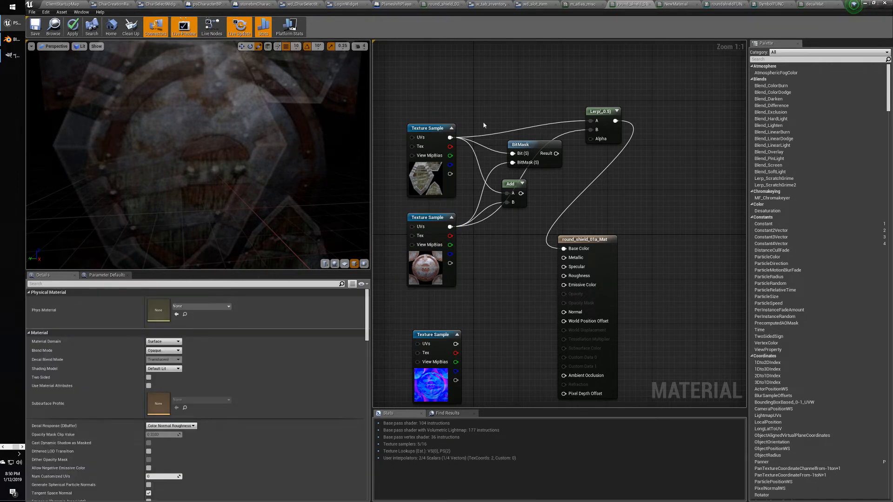
pyautogui.hotkey('alt', 'Tab')
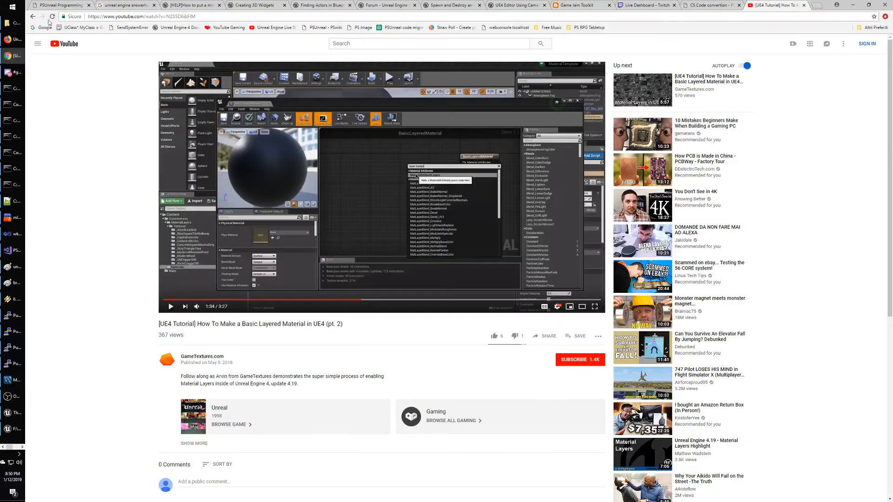
# Change the Google query to 'watermark materials' and browse the results.
pyautogui.click(32, 16)
pyautogui.scroll(3, 142, 153)
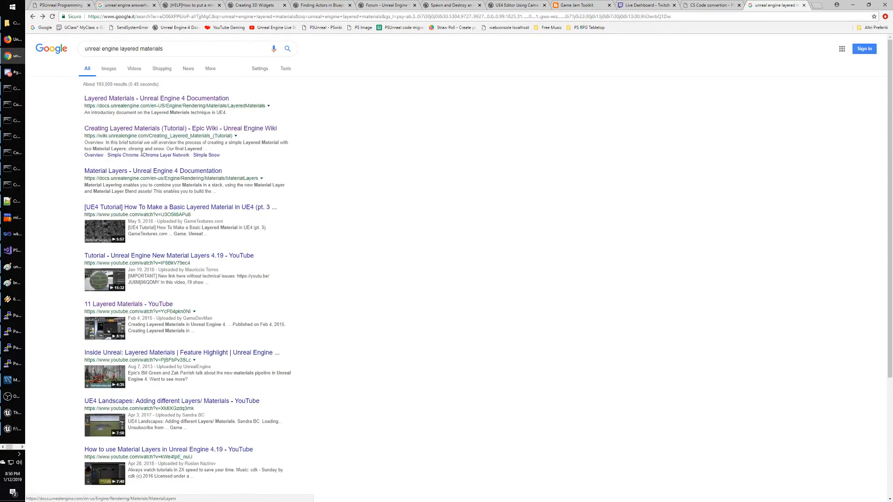
pyautogui.moveTo(119, 49); pyautogui.dragTo(263, 43)
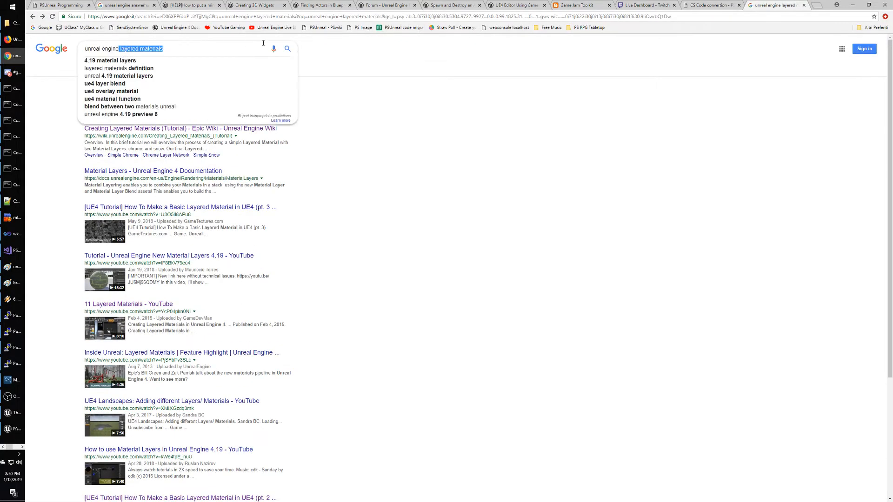
pyautogui.write('watermark ma')
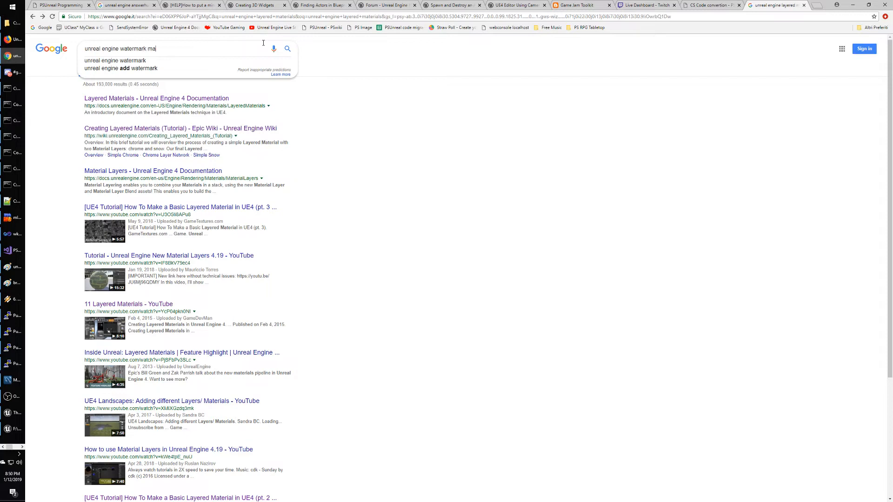
pyautogui.write('terials')
pyautogui.press('Return')
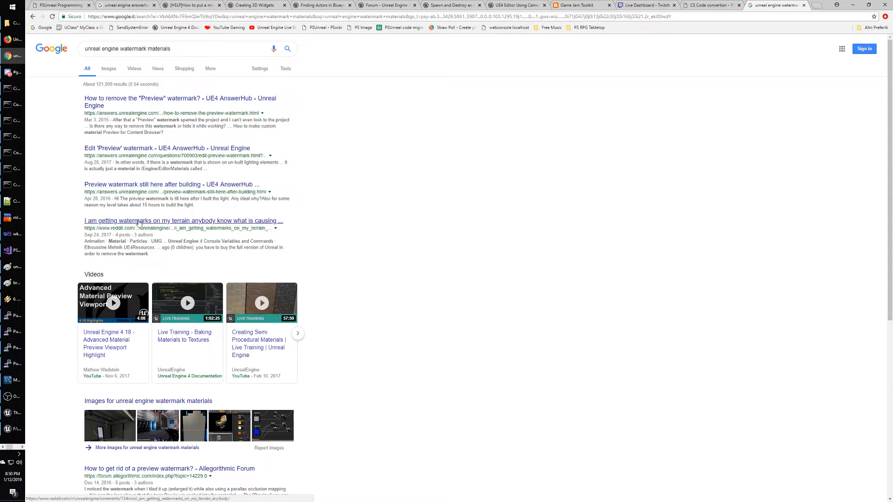
pyautogui.scroll(-2, 335, 245)
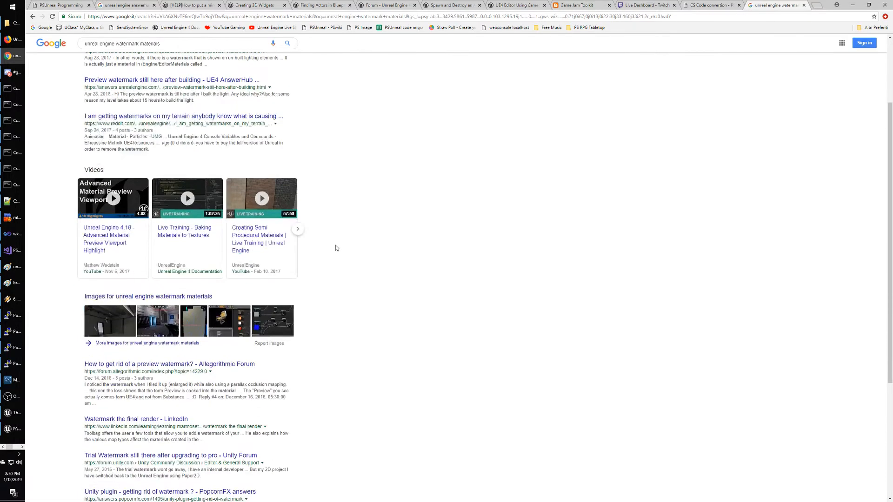
pyautogui.scroll(-3, 347, 250)
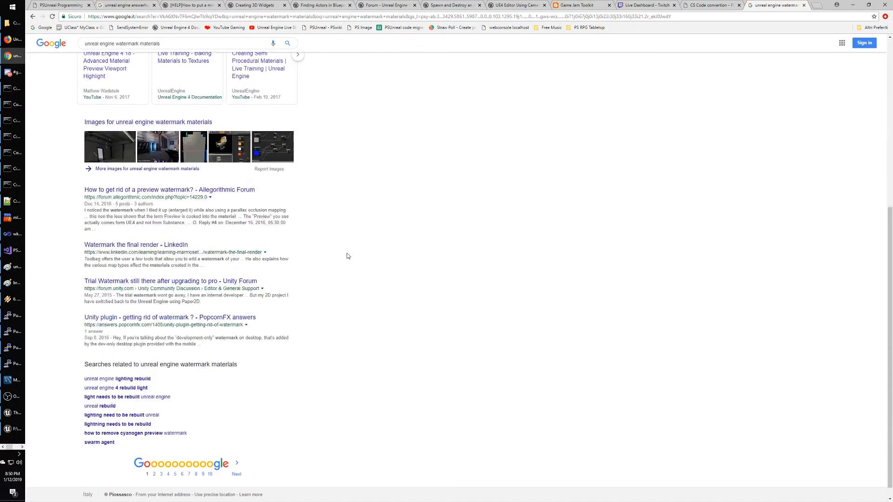
pyautogui.scroll(5, 347, 258)
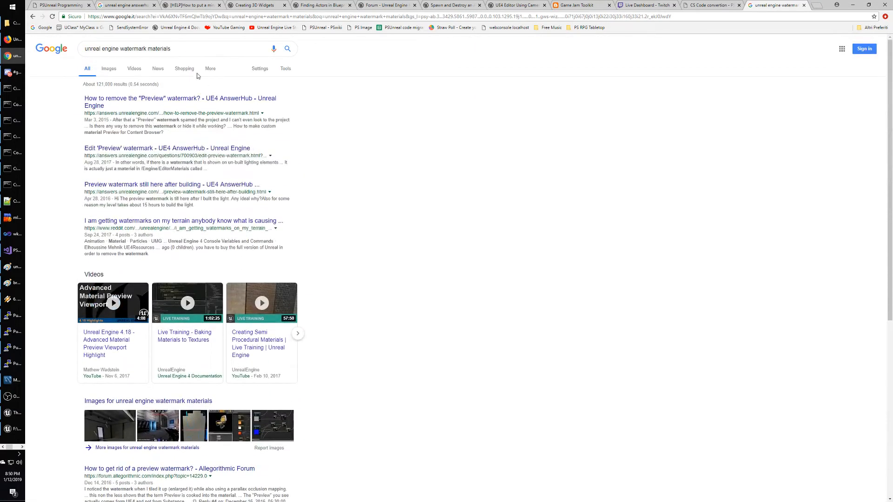
# Search for 'splat texture on another', then refine it to 'add texture on another'.
pyautogui.moveTo(121, 51); pyautogui.dragTo(283, 53)
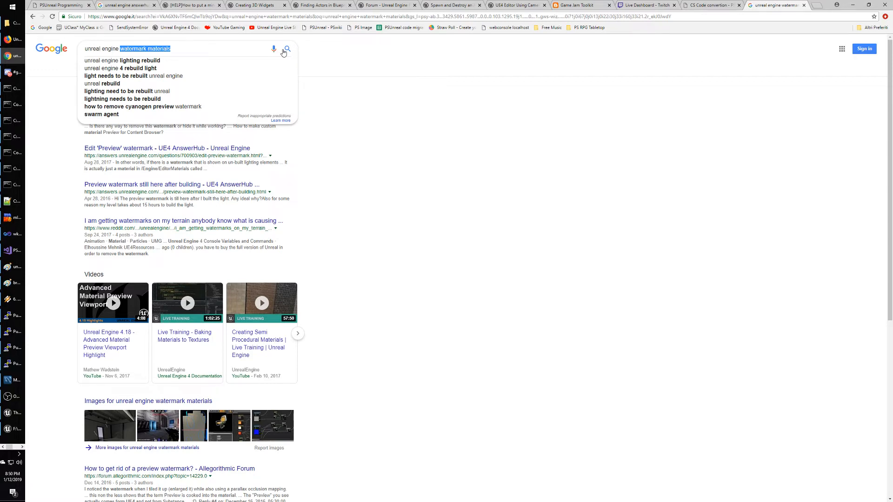
pyautogui.write('splat ')
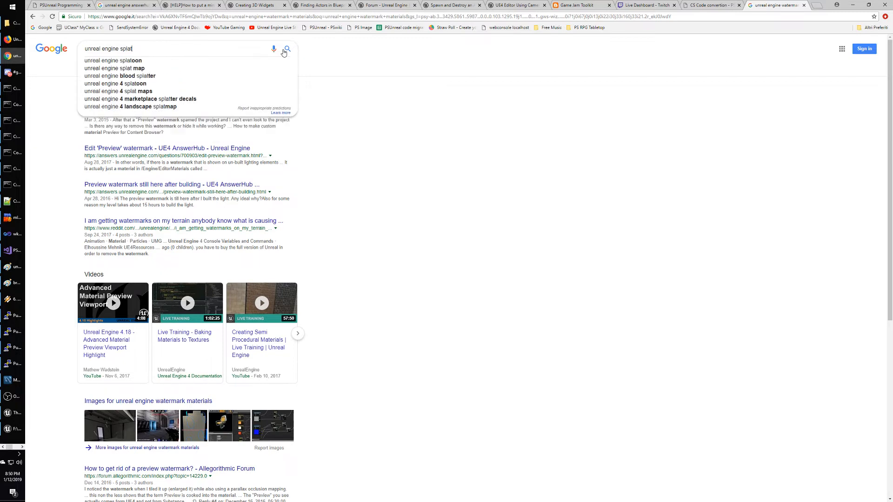
pyautogui.write('texture on another')
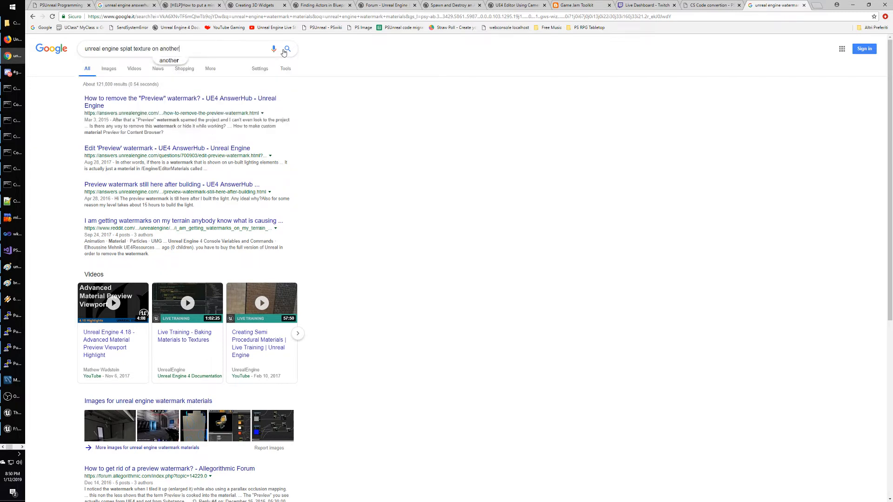
pyautogui.click(284, 52)
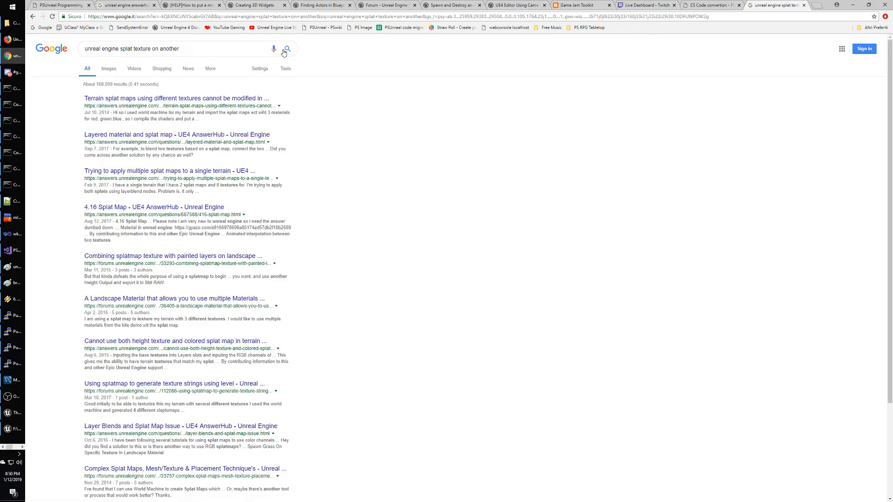
pyautogui.doubleClick(126, 49)
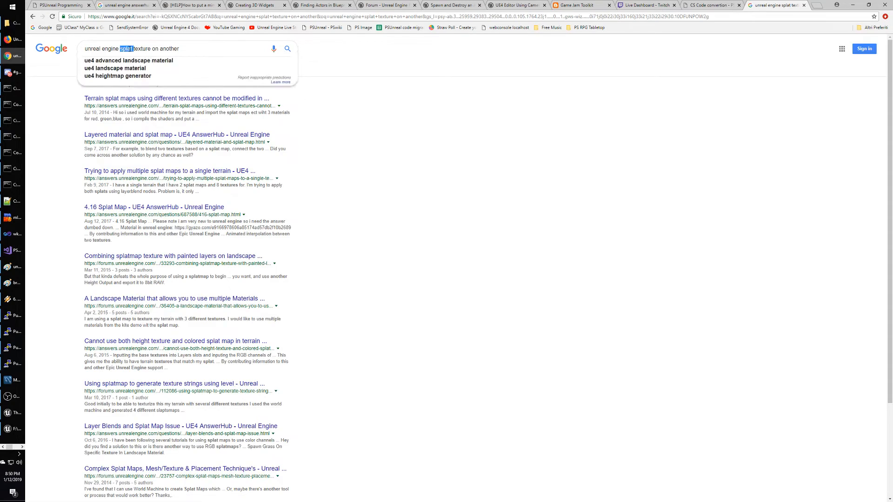
pyautogui.write('add')
pyautogui.press('Return')
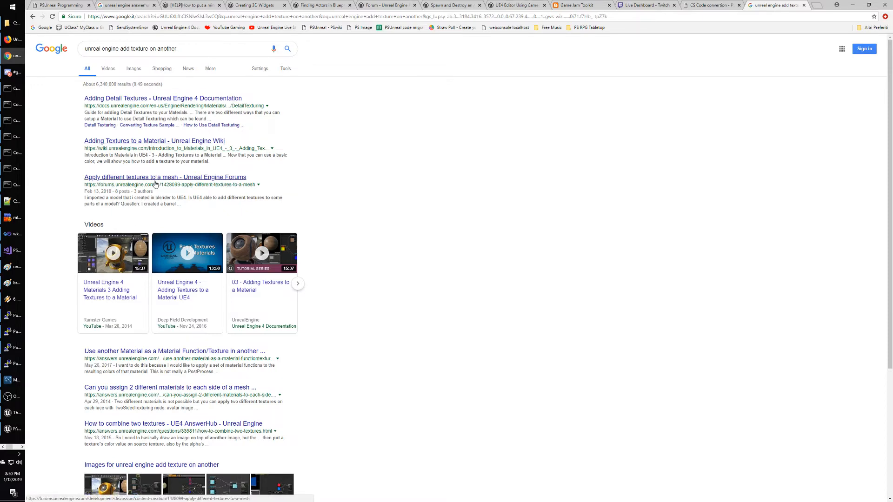
# Open the 'How to combine two textures' AnswerHub thread from the results.
pyautogui.scroll(-2, 372, 256)
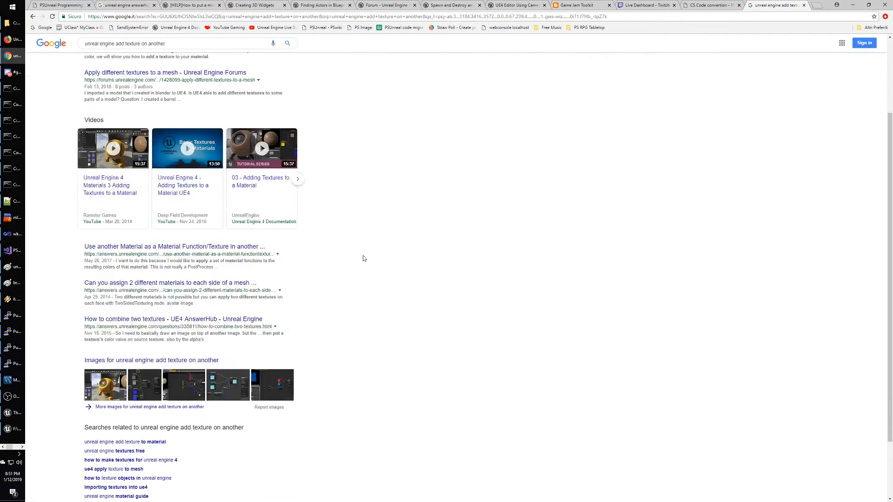
pyautogui.scroll(-1, 359, 257)
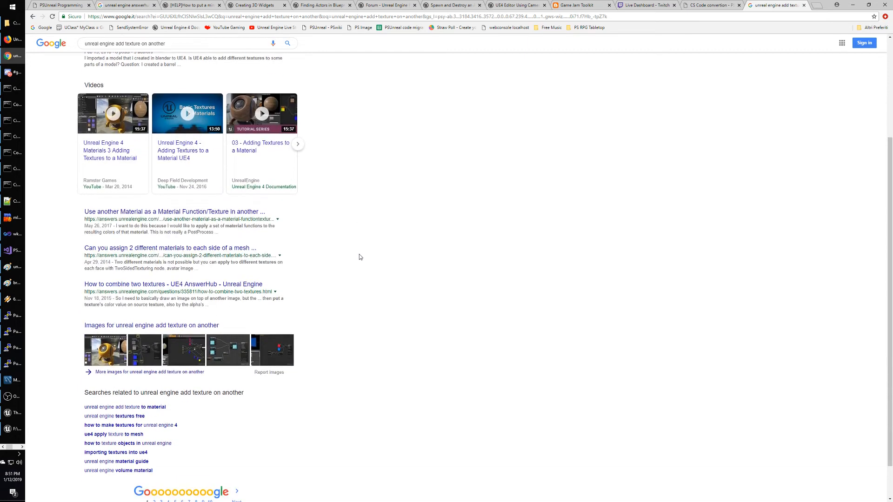
pyautogui.scroll(-1, 359, 257)
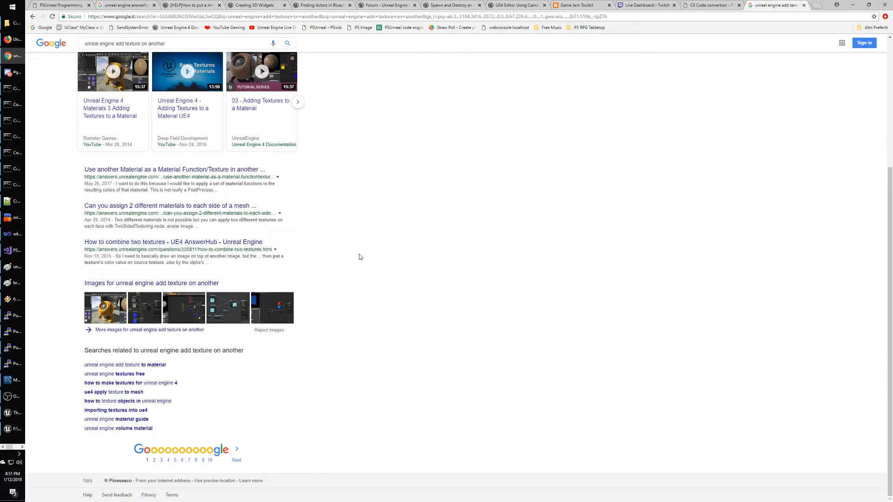
pyautogui.click(184, 242)
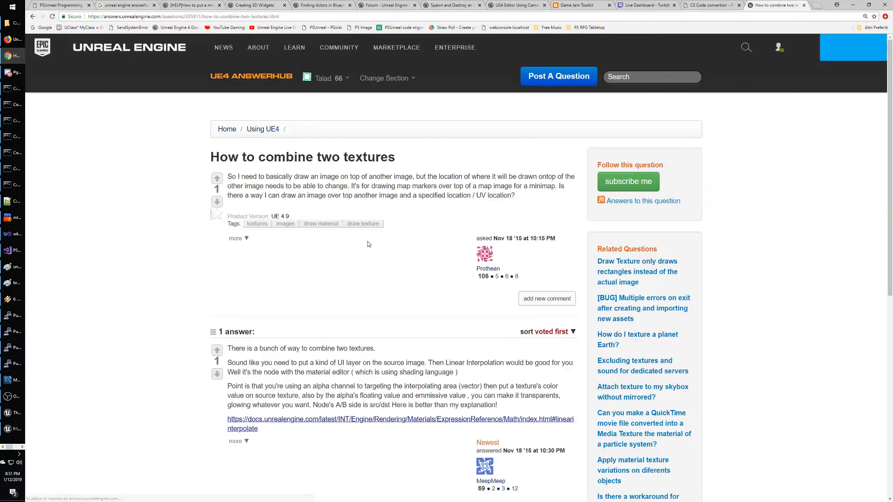
# Read the question and the answer suggesting Linear Interpolation with an alpha mask for blending.
pyautogui.moveTo(229, 177); pyautogui.dragTo(413, 178)
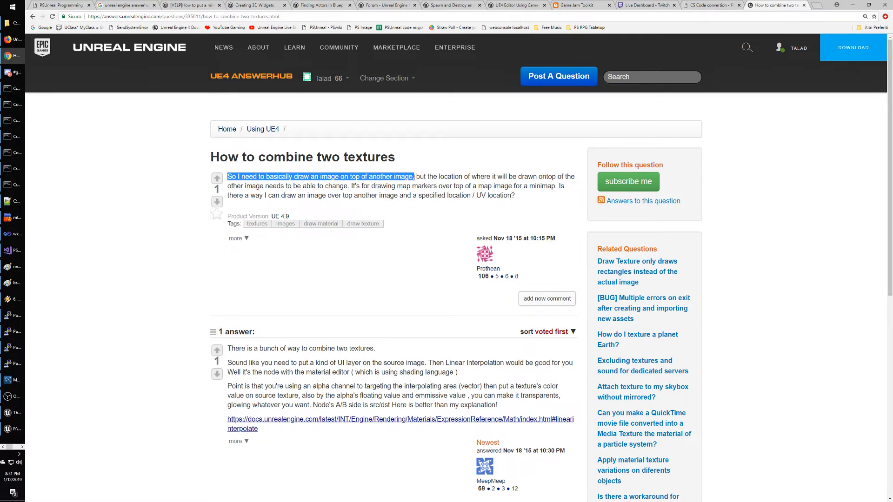
pyautogui.click(369, 189)
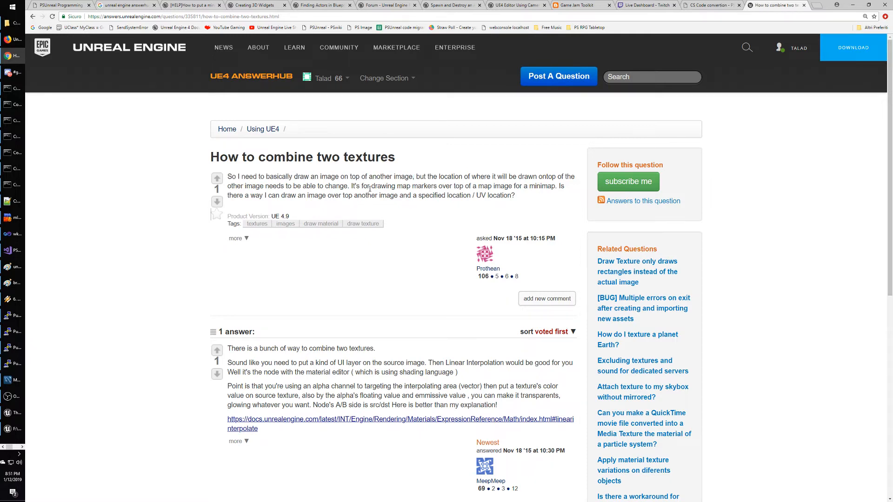
pyautogui.moveTo(352, 186); pyautogui.dragTo(547, 198)
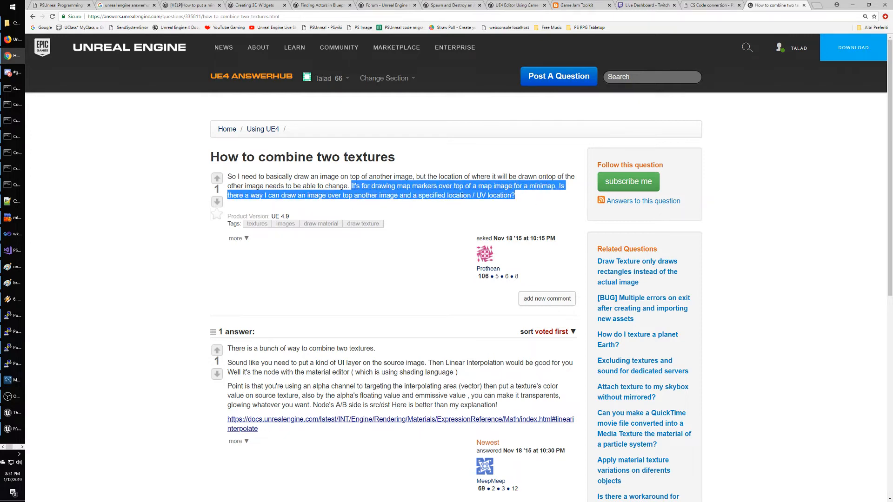
pyautogui.click(445, 209)
pyautogui.scroll(-2, 444, 210)
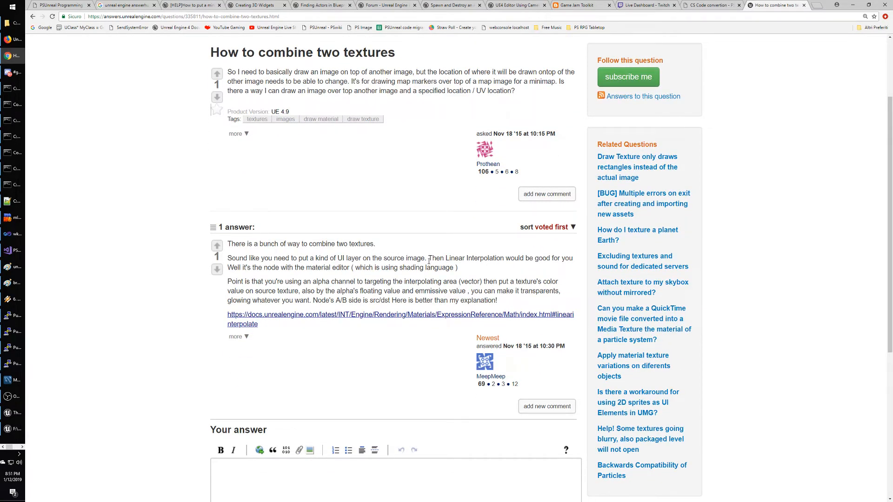
pyautogui.moveTo(426, 258)
pyautogui.mouseDown()
pyautogui.moveTo(562, 258)
pyautogui.moveTo(296, 270)
pyautogui.moveTo(473, 275)
pyautogui.mouseUp()
pyautogui.click(476, 275)
pyautogui.moveTo(228, 282); pyautogui.dragTo(515, 304)
# Open the linked Linear Interpolate docs and add a LinearInterpolate node beside the existing Lerp.
pyautogui.click(403, 303)
pyautogui.click(344, 320)
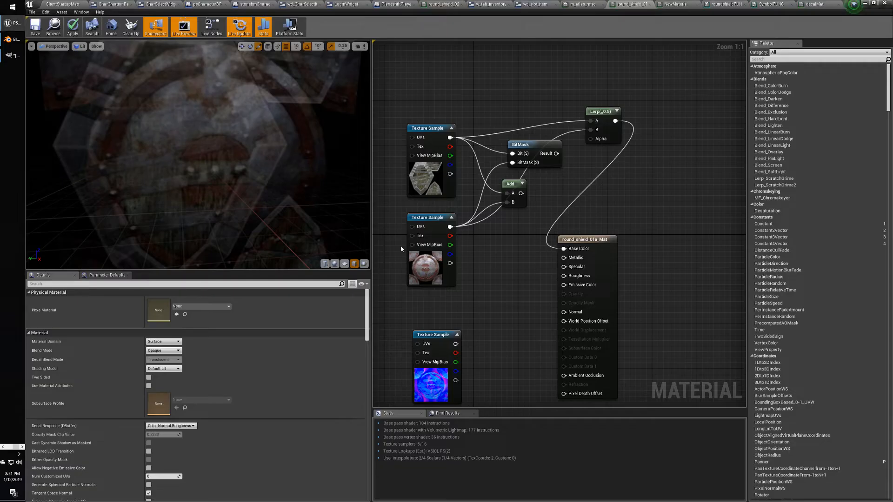
pyautogui.rightClick(510, 95)
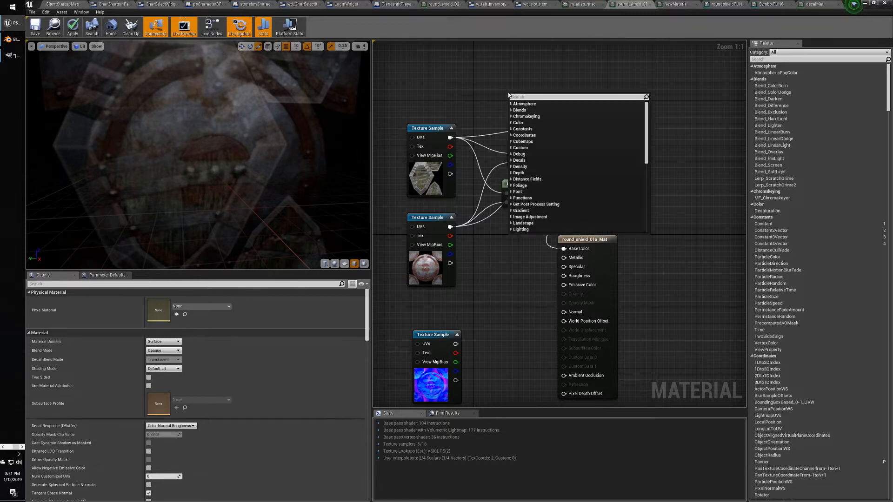
pyautogui.write('linear')
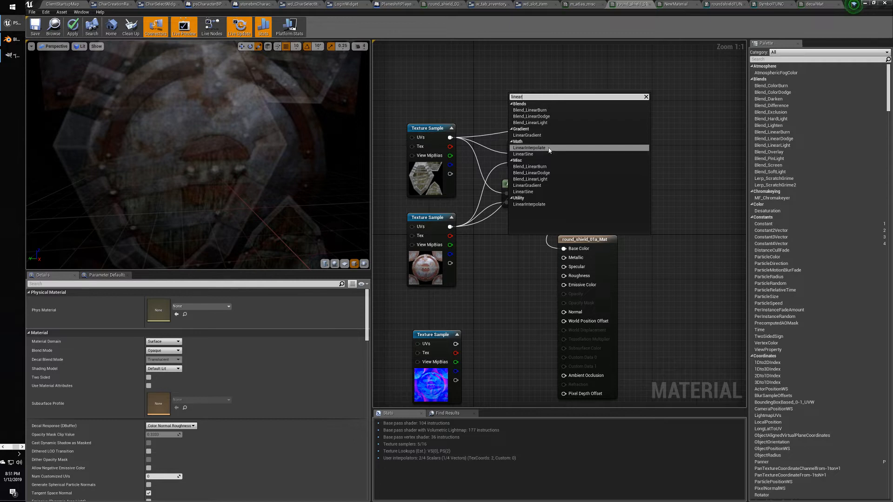
pyautogui.click(529, 147)
pyautogui.moveTo(520, 95); pyautogui.dragTo(547, 88)
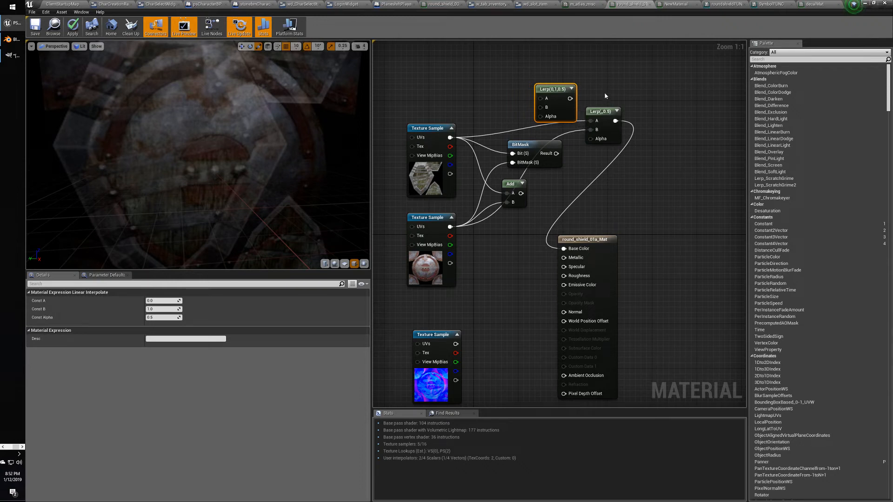
# Add another Lerp node from a 'linear inter' search and move it up to the right.
pyautogui.rightClick(458, 98)
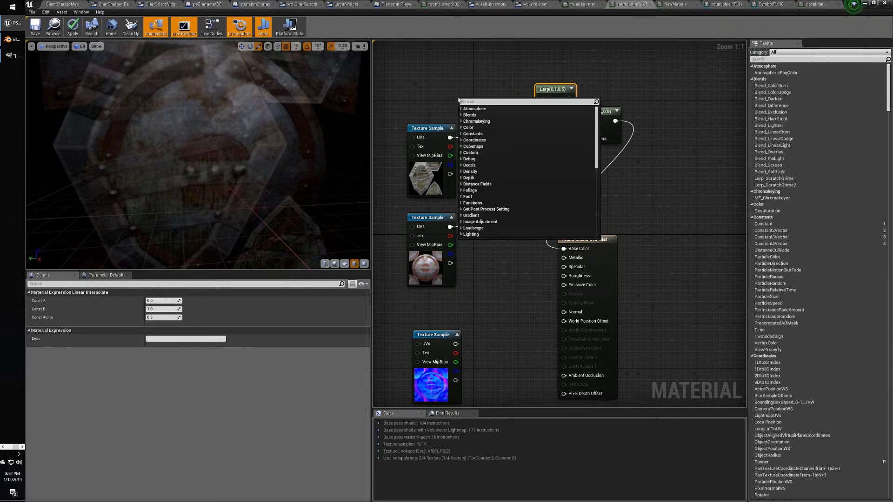
pyautogui.write('linear inter')
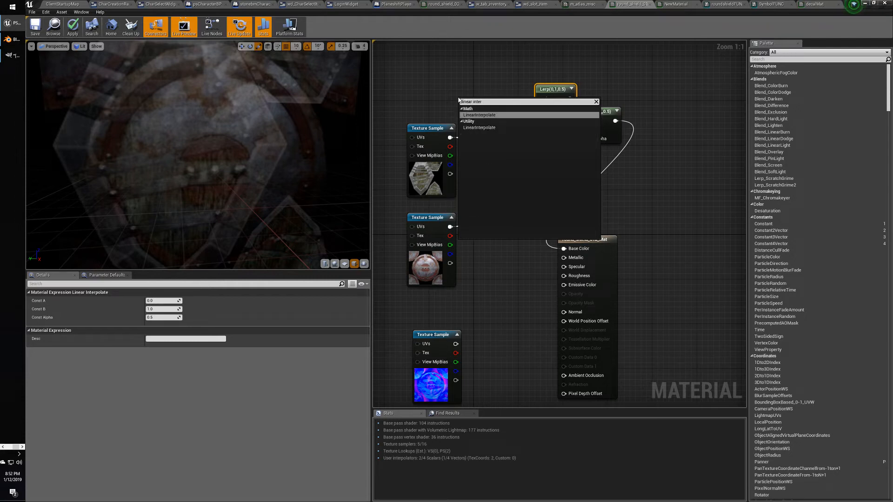
pyautogui.click(496, 127)
pyautogui.moveTo(486, 108); pyautogui.dragTo(620, 86)
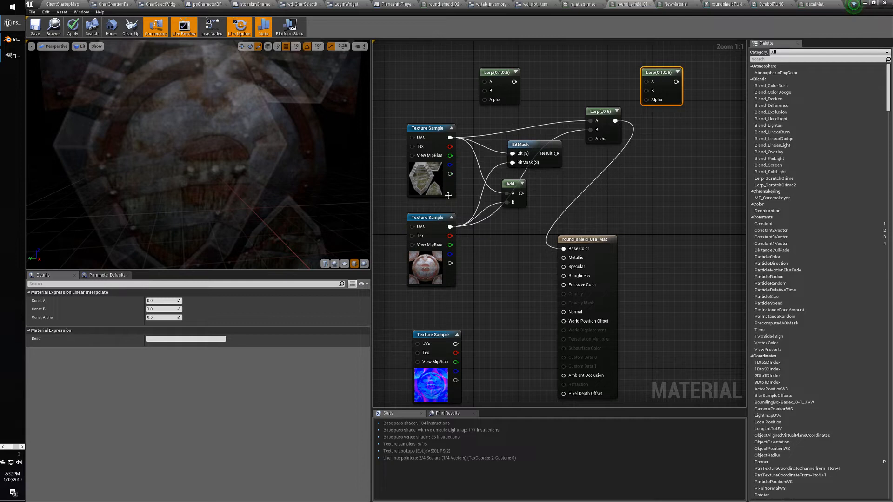
# Wire the upper sample's alpha to Lerp Alpha, its RGB to B, and lower sample's RGB to A.
pyautogui.moveTo(450, 263); pyautogui.dragTo(591, 138)
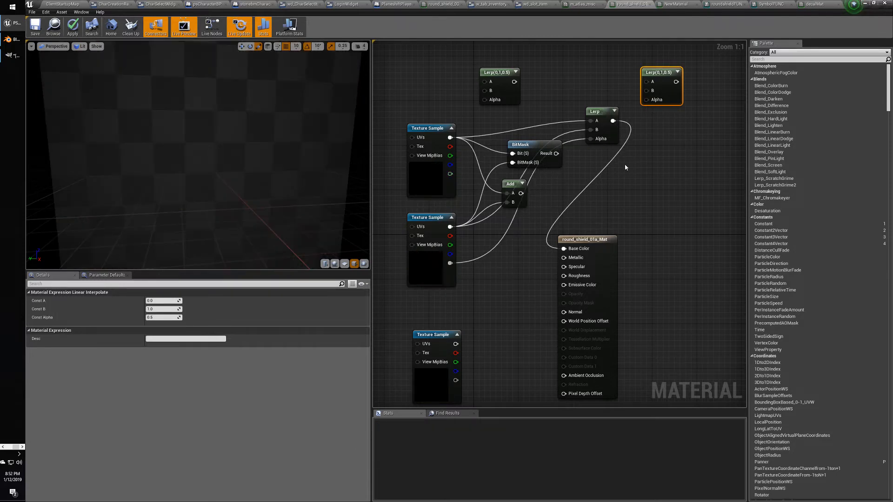
pyautogui.scroll(-5, 279, 165)
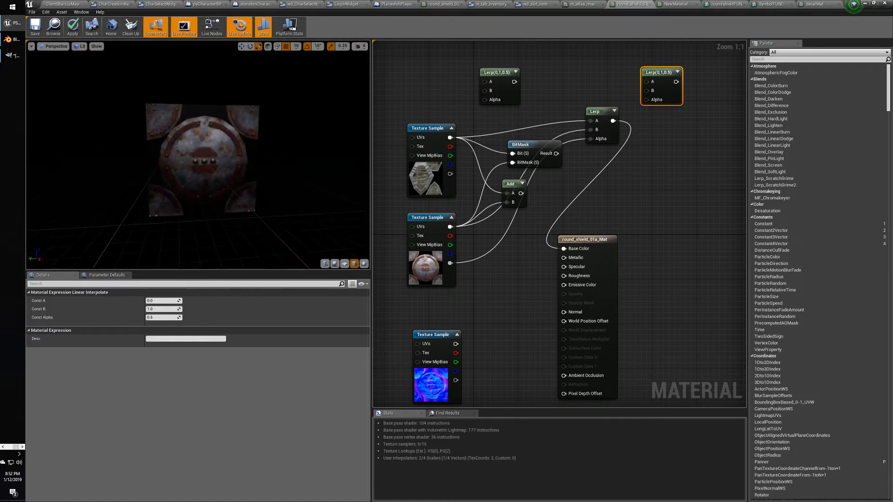
pyautogui.moveTo(451, 173); pyautogui.dragTo(591, 138)
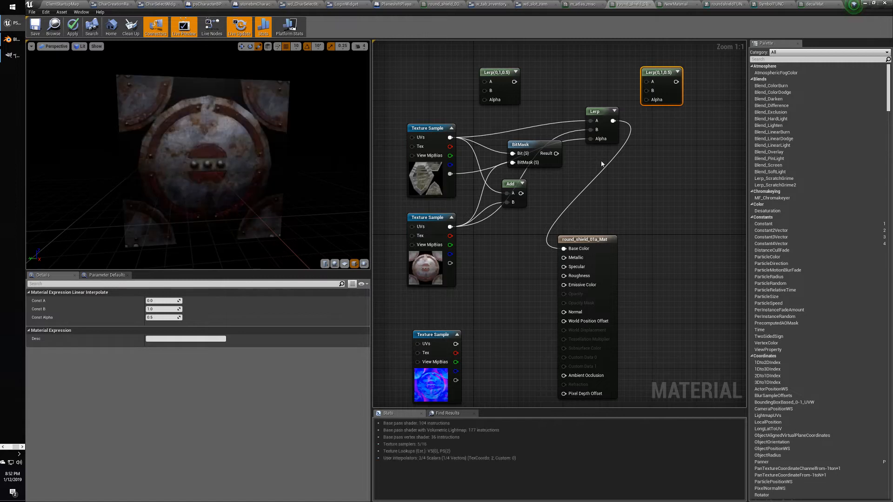
pyautogui.moveTo(278, 165)
pyautogui.mouseDown(button='right')
pyautogui.moveTo(278, 126)
pyautogui.moveTo(279, 200)
pyautogui.moveTo(279, 148)
pyautogui.moveTo(278, 186)
pyautogui.moveTo(279, 174)
pyautogui.mouseUp(button='right')
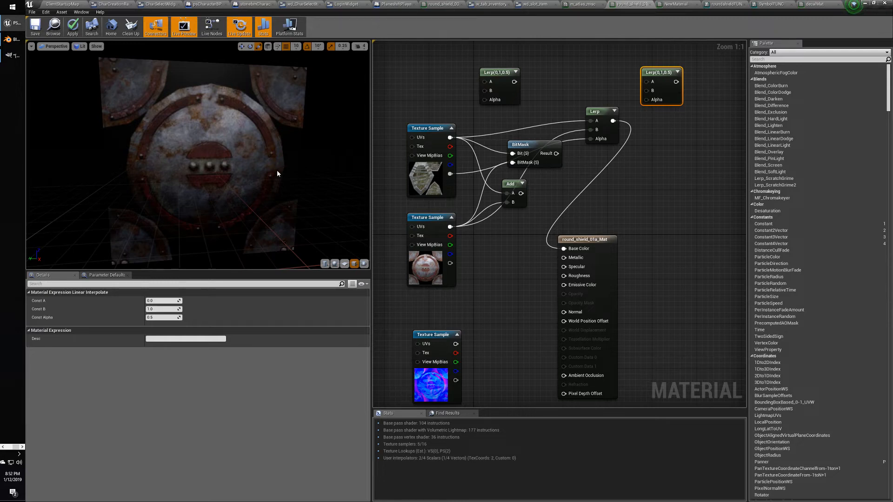
pyautogui.moveTo(268, 140); pyautogui.dragTo(268, 142)
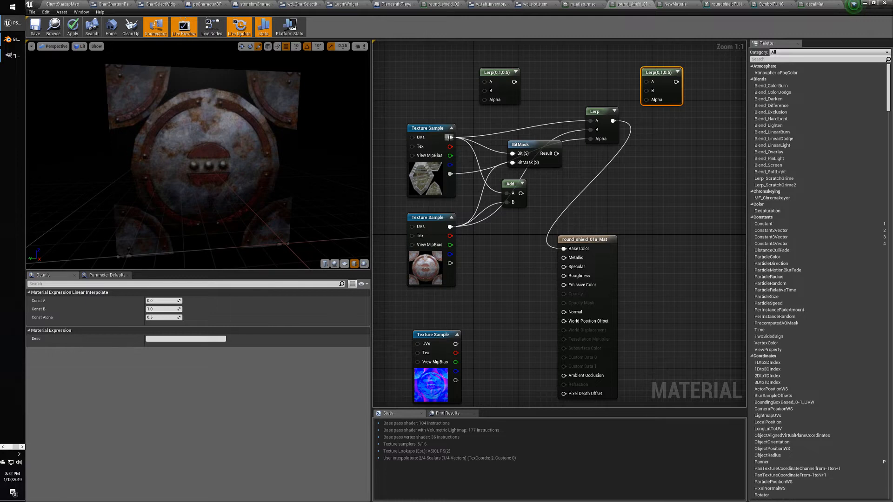
pyautogui.moveTo(449, 137); pyautogui.dragTo(591, 132)
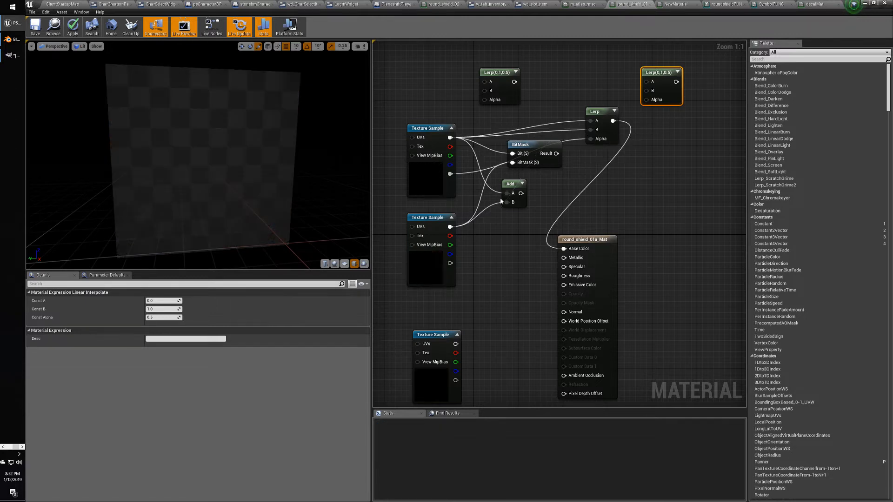
pyautogui.moveTo(450, 226); pyautogui.dragTo(591, 121)
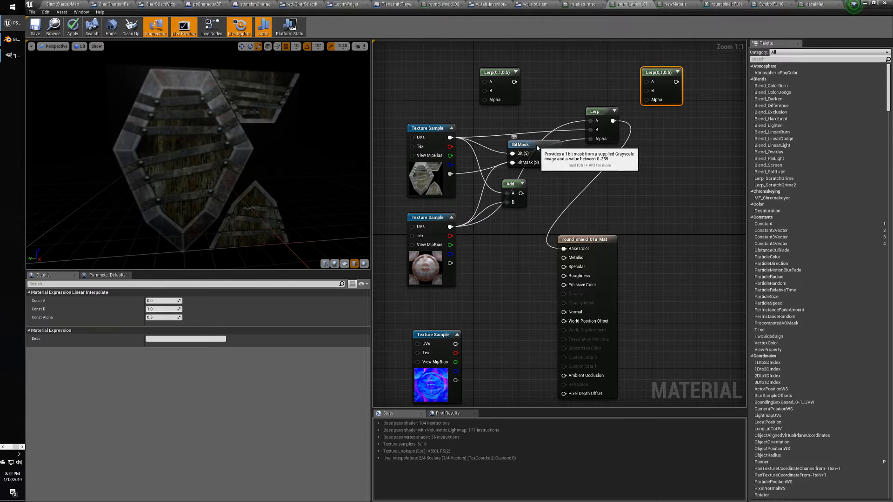
pyautogui.moveTo(536, 144); pyautogui.dragTo(644, 189)
# Delete the BitMask node and drive Lerp Alpha with the lower texture sample's alpha.
pyautogui.press('Delete')
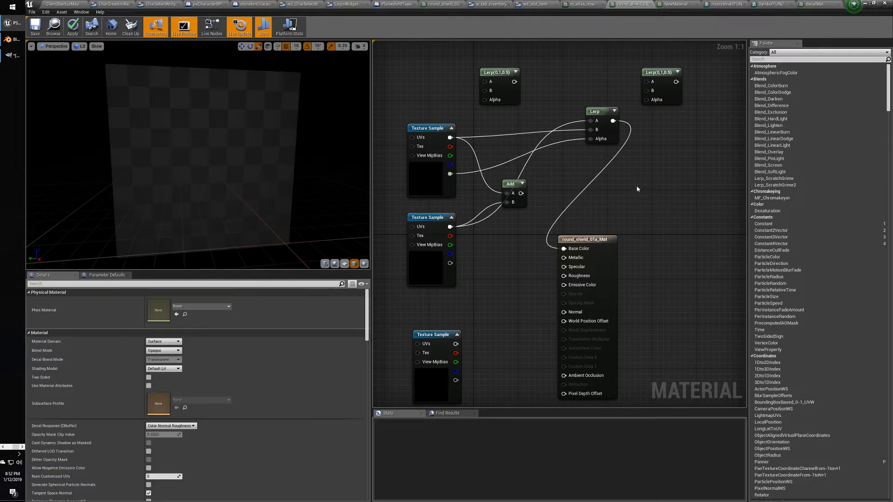
pyautogui.keyDown('alt'); pyautogui.click(590, 139); pyautogui.keyUp('alt')
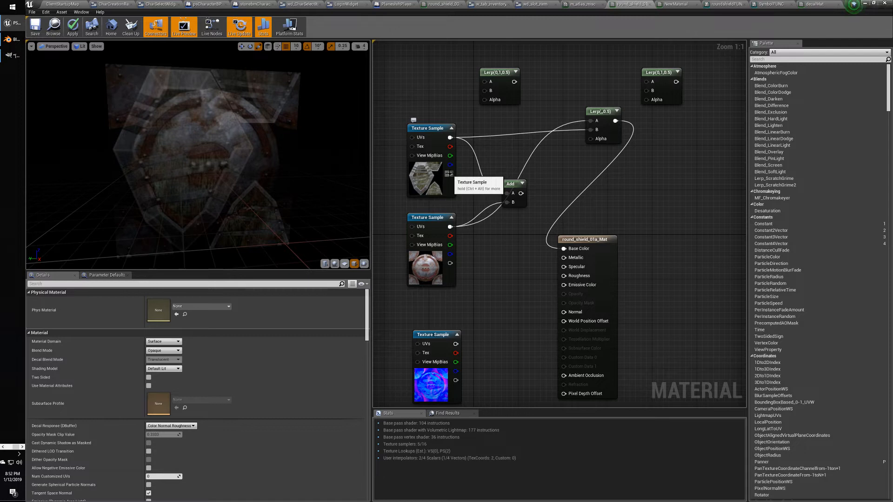
pyautogui.moveTo(450, 174); pyautogui.dragTo(597, 140)
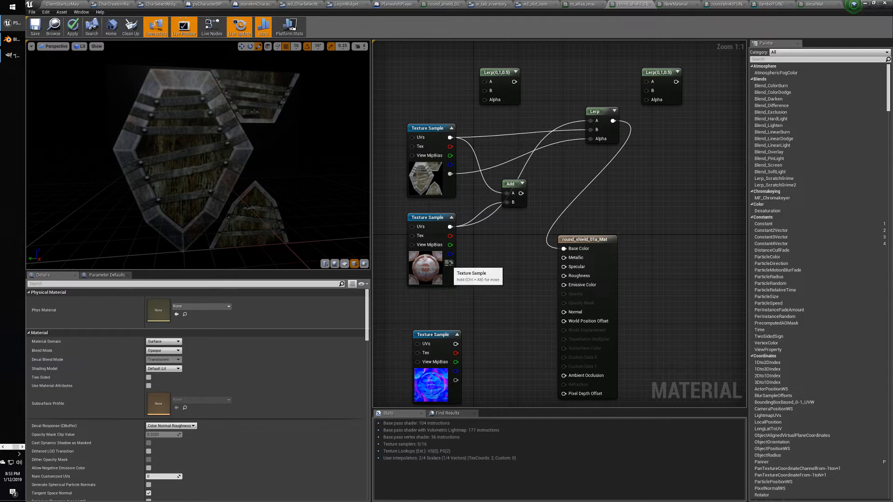
pyautogui.moveTo(450, 263); pyautogui.dragTo(596, 141)
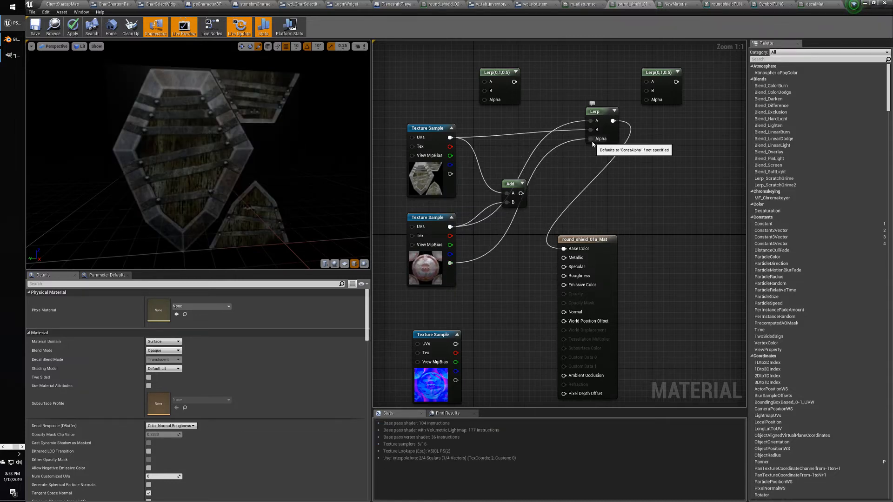
pyautogui.moveTo(199, 203); pyautogui.dragTo(199, 170, button='right')
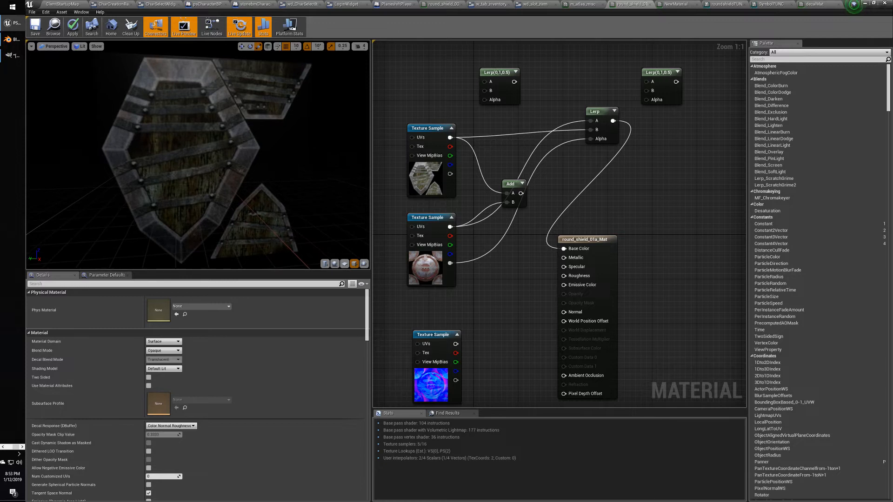
pyautogui.moveTo(203, 207); pyautogui.dragTo(203, 184, button='right')
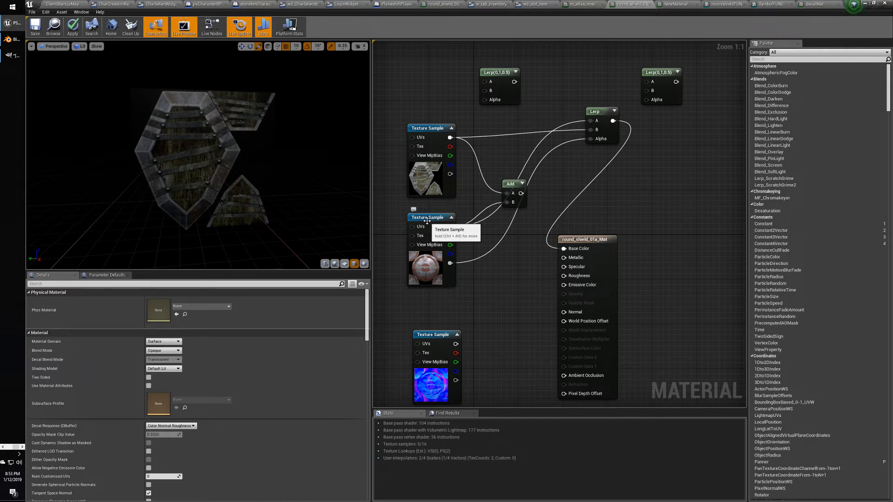
pyautogui.click(428, 134)
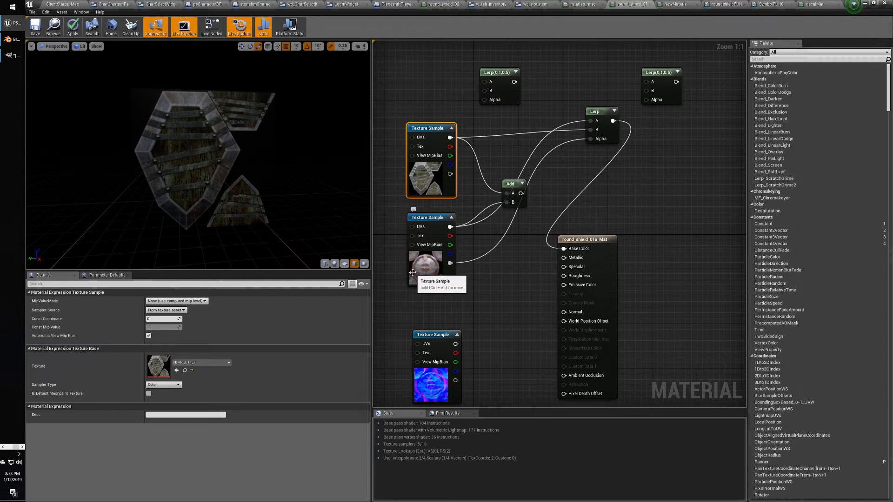
pyautogui.click(410, 103)
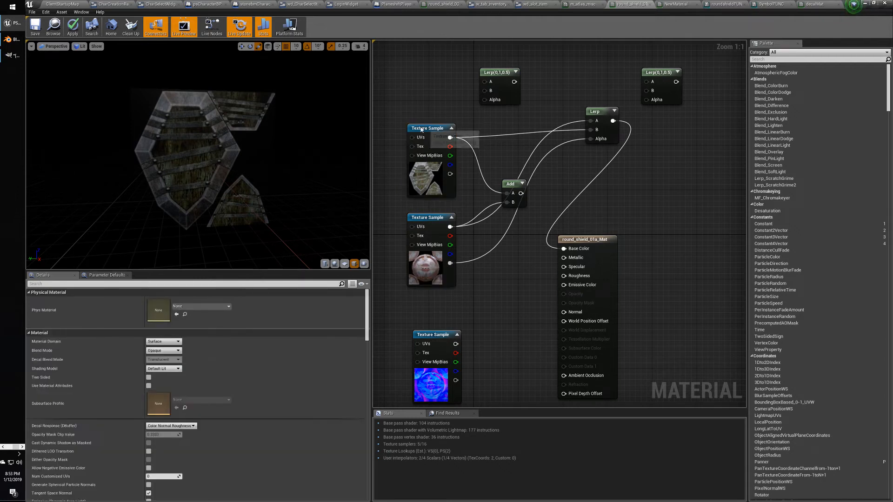
pyautogui.click(426, 131)
pyautogui.click(431, 221)
pyautogui.click(391, 200)
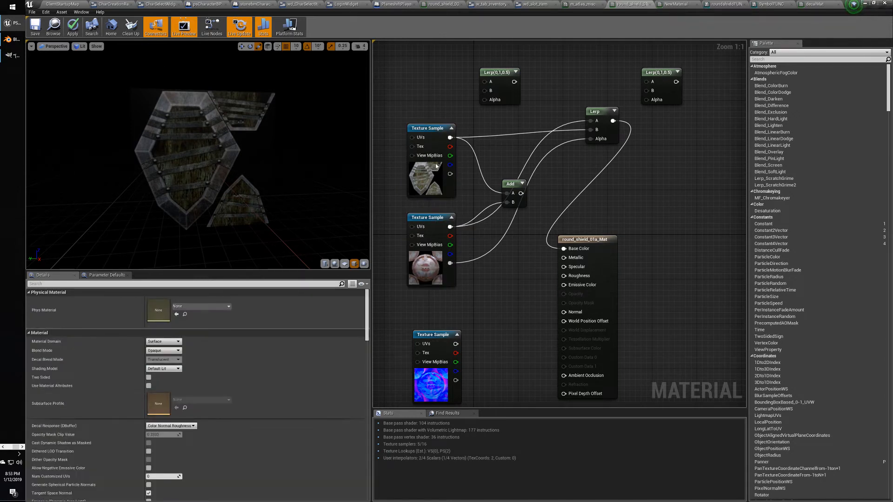
pyautogui.click(427, 133)
pyautogui.click(432, 221)
pyautogui.click(395, 186)
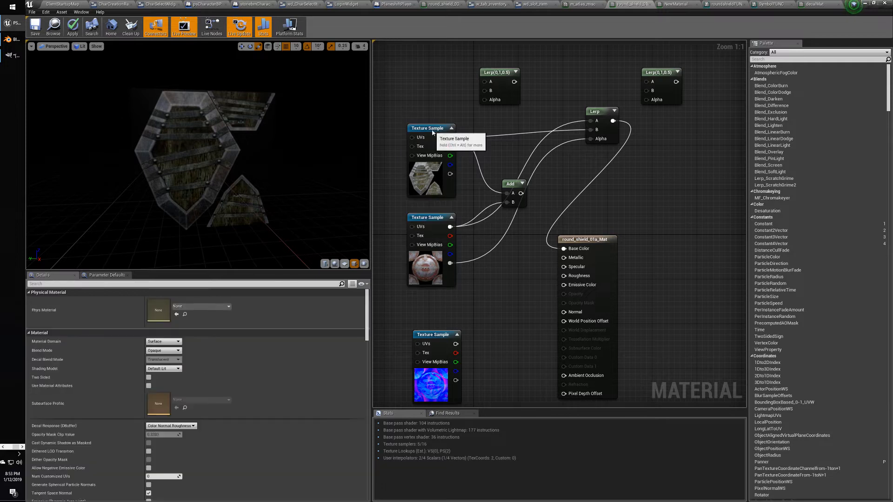
pyautogui.click(432, 133)
pyautogui.click(432, 221)
pyautogui.click(393, 196)
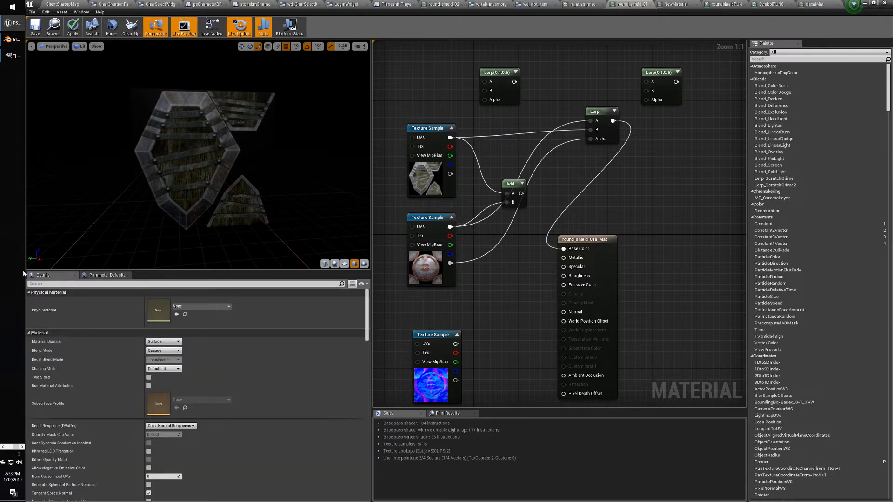
pyautogui.click(4, 447)
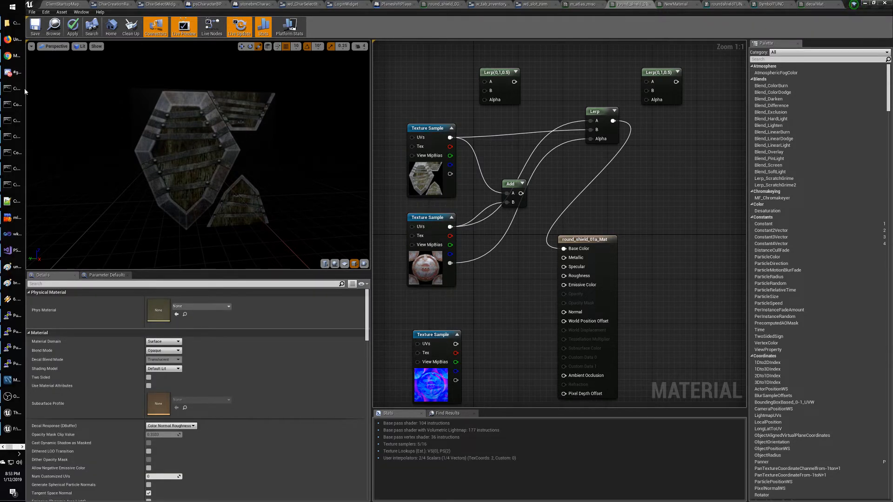
pyautogui.moveTo(16, 56)
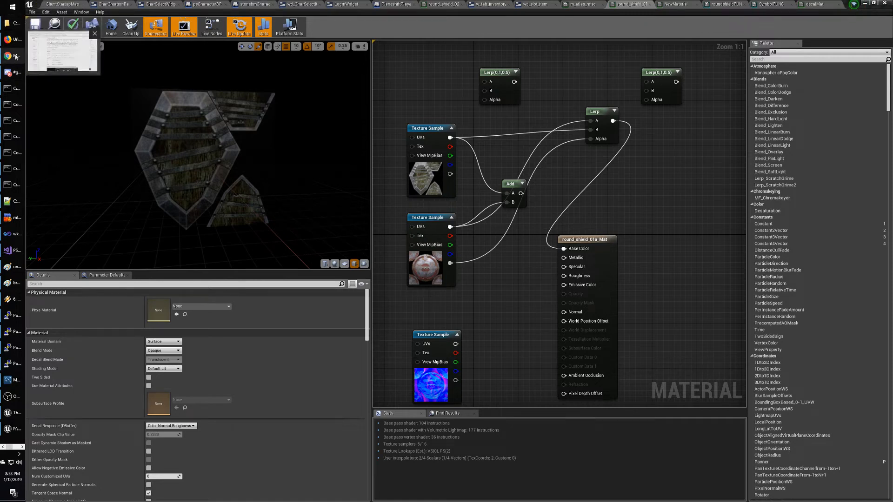
pyautogui.moveTo(12, 121)
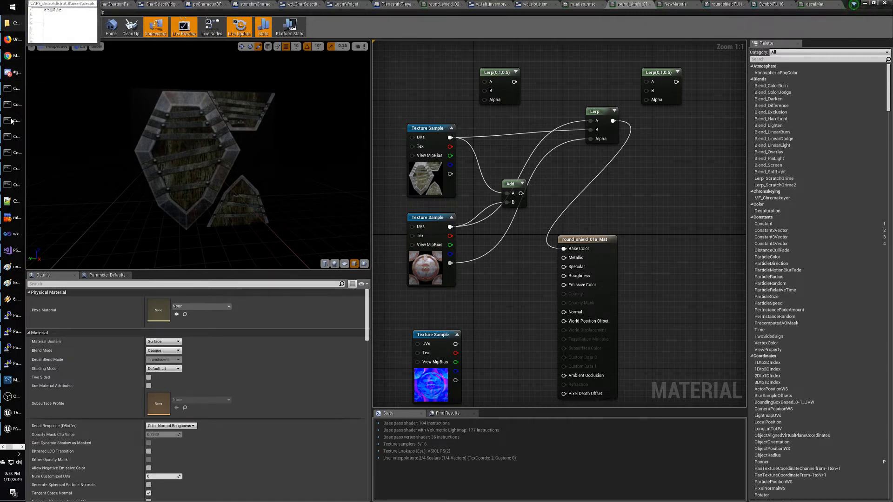
pyautogui.click(8, 447)
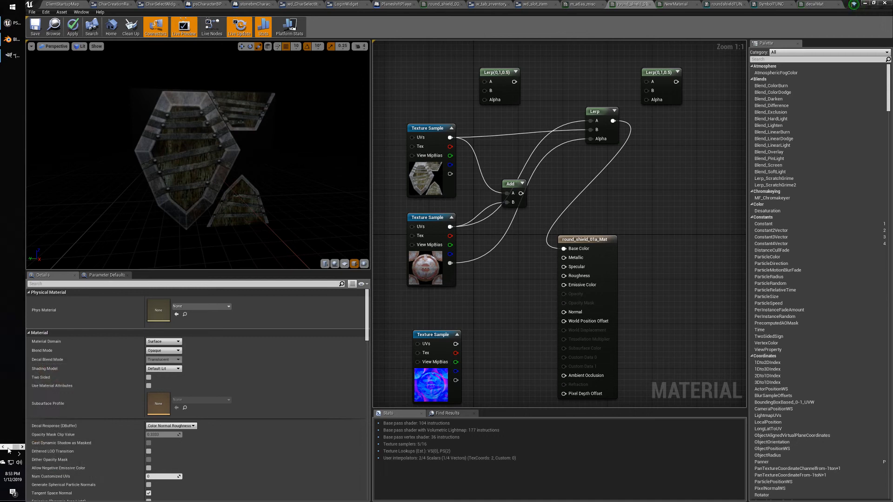
pyautogui.click(7, 447)
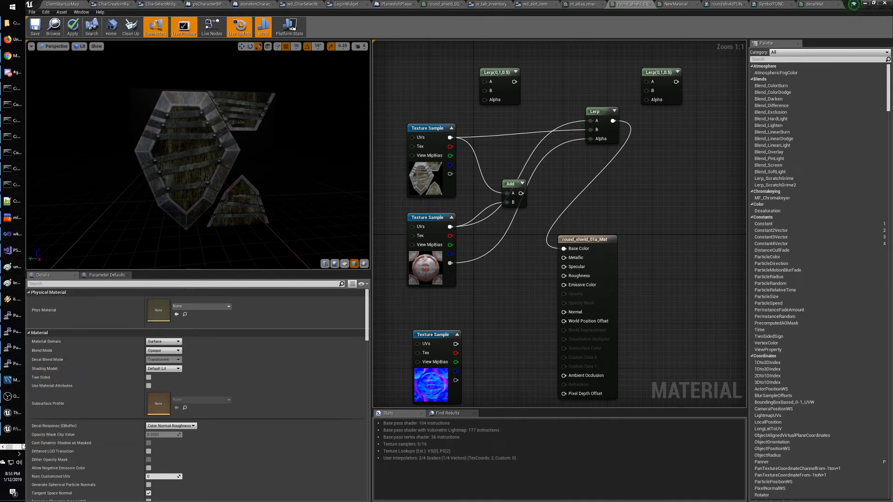
pyautogui.click(22, 447)
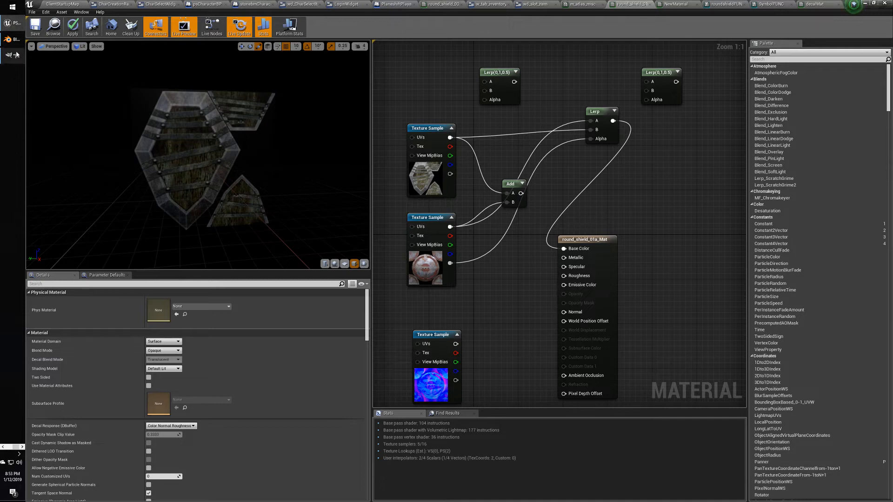
pyautogui.click(16, 55)
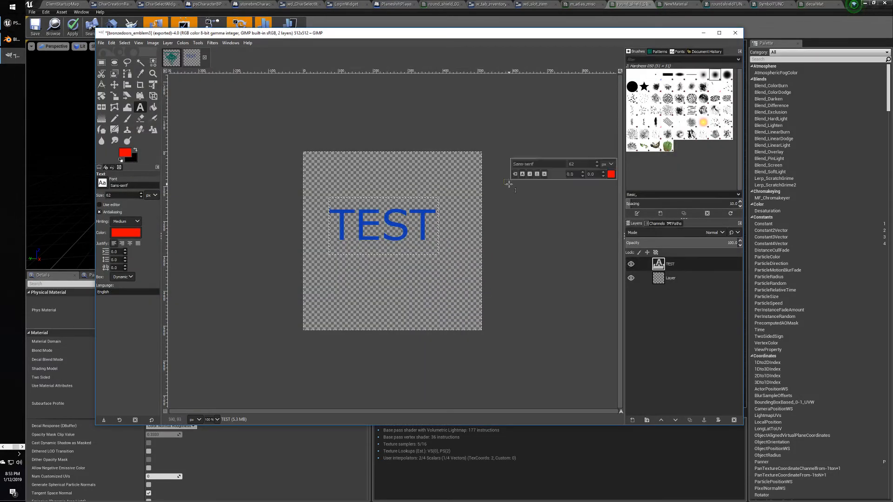
# Merge the TEST text layer down into the bronzedoors_emblem3 layer below.
pyautogui.moveTo(508, 184); pyautogui.dragTo(452, 129)
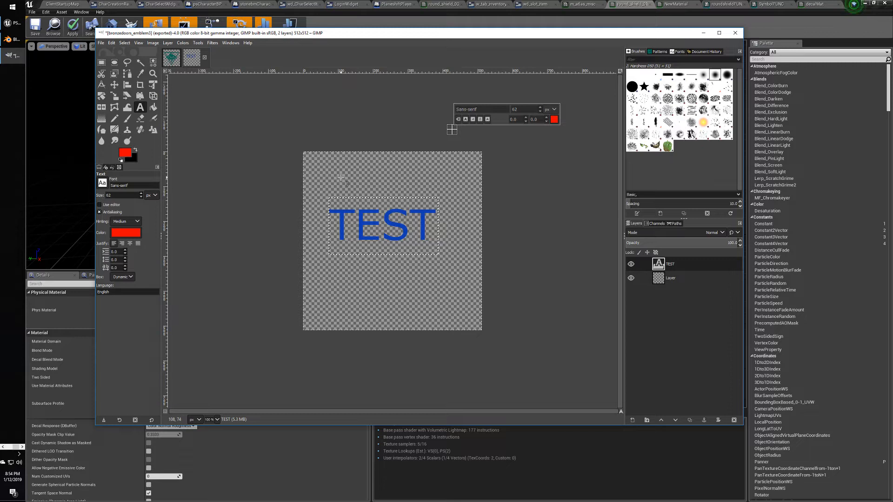
pyautogui.rightClick(684, 264)
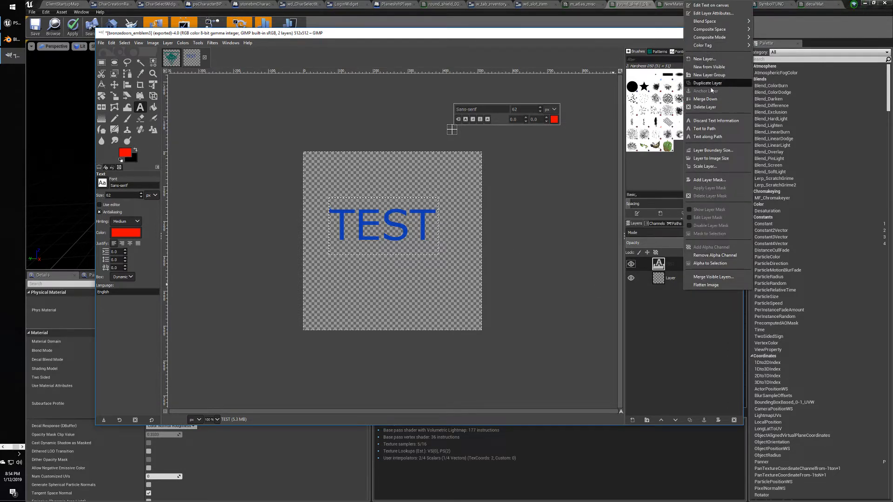
pyautogui.click(704, 99)
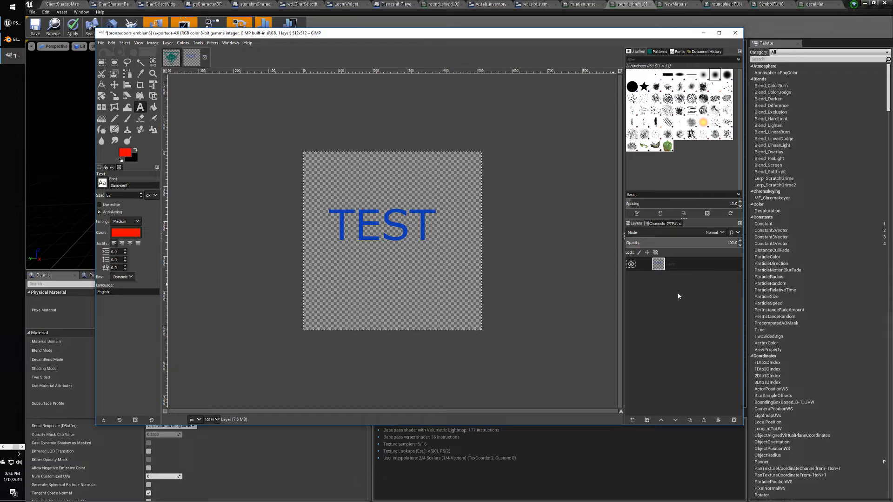
# Open Export As and edit the file name, starting from bronzedoors_emblem3.png.
pyautogui.click(244, 135)
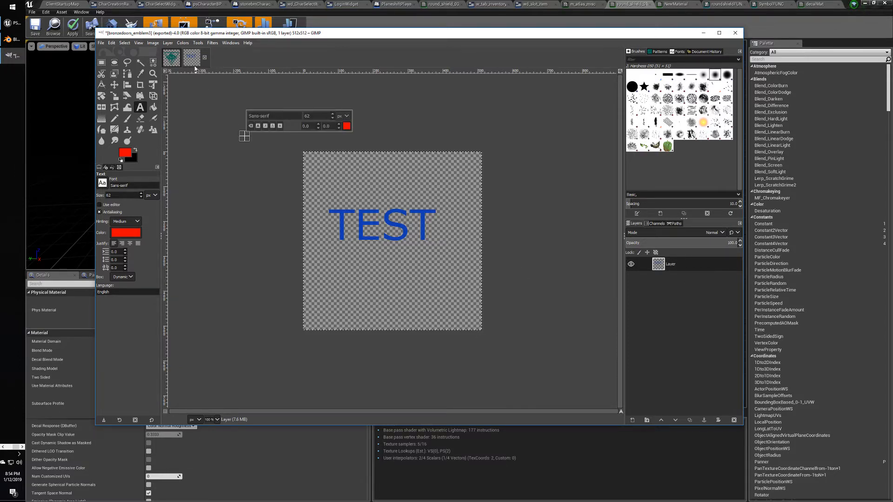
pyautogui.click(263, 138)
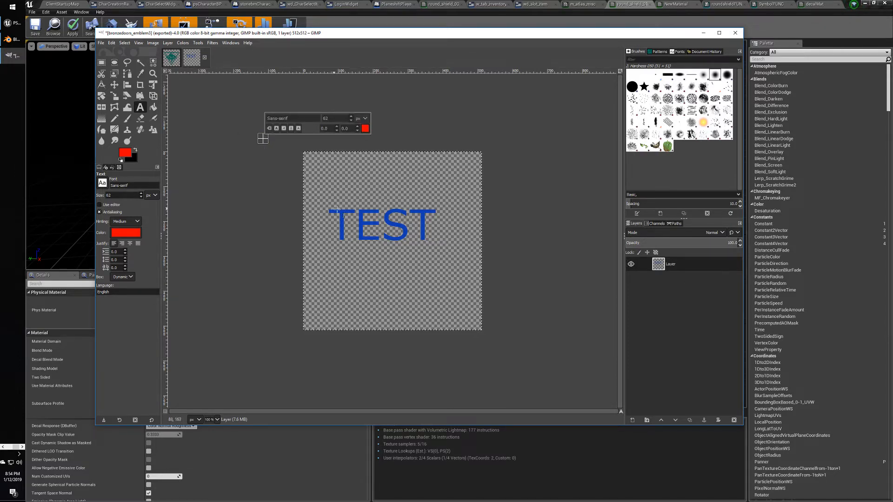
pyautogui.click(104, 42)
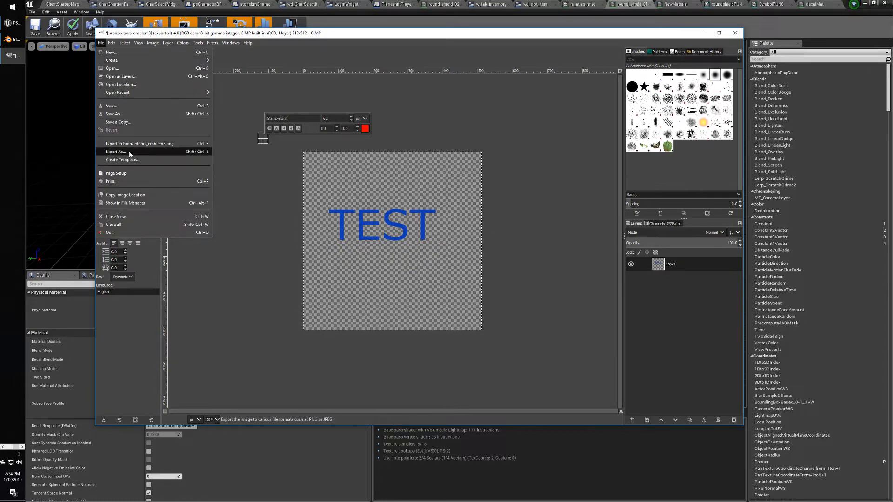
pyautogui.click(114, 152)
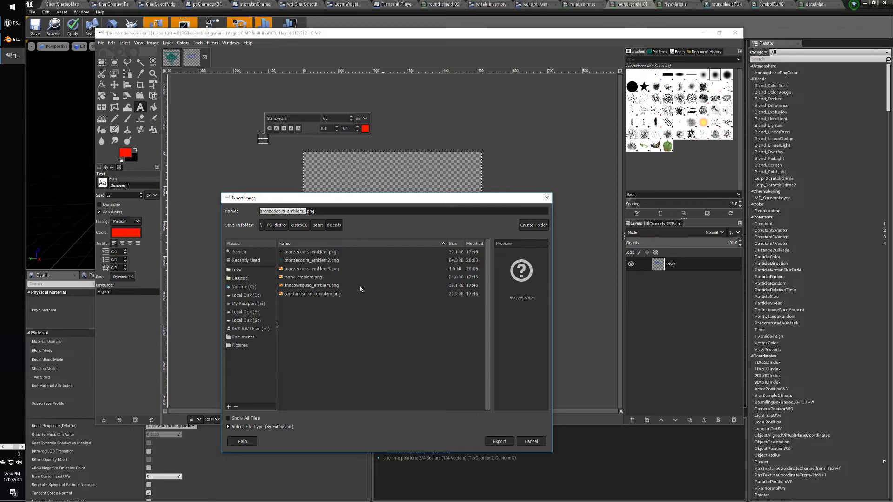
pyautogui.click(329, 269)
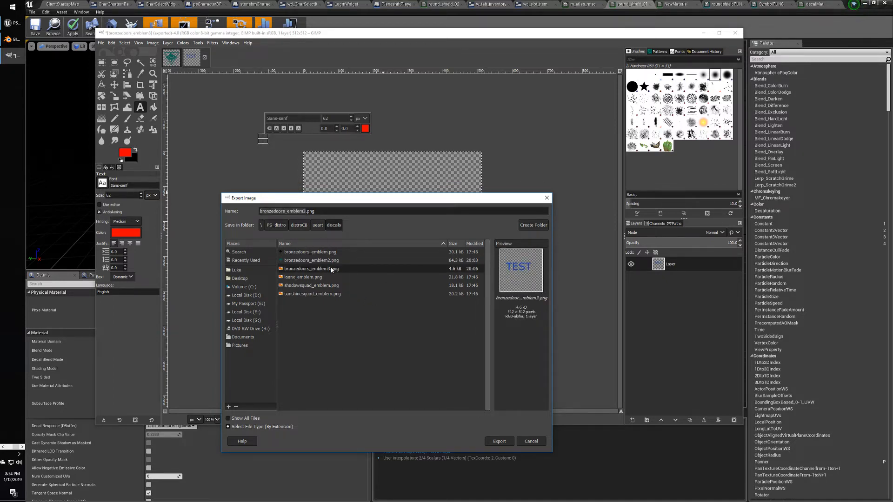
pyautogui.click(308, 212)
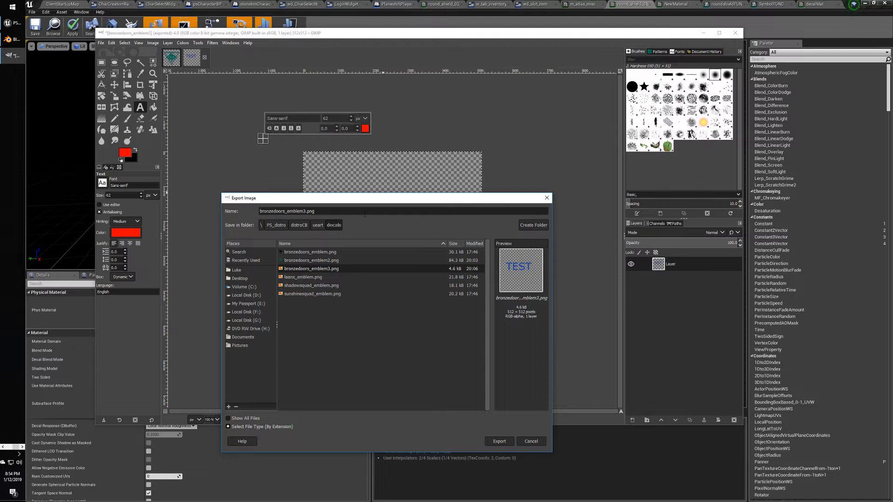
pyautogui.press('BackSpace')
pyautogui.write('4')
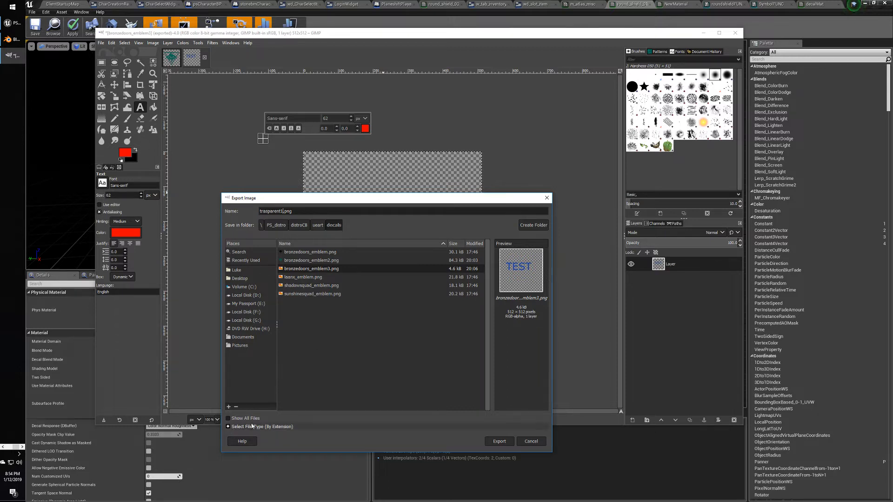
# Export the image as trasparent1.png with automatic pixel format and default advanced PNG options.
pyautogui.click(499, 441)
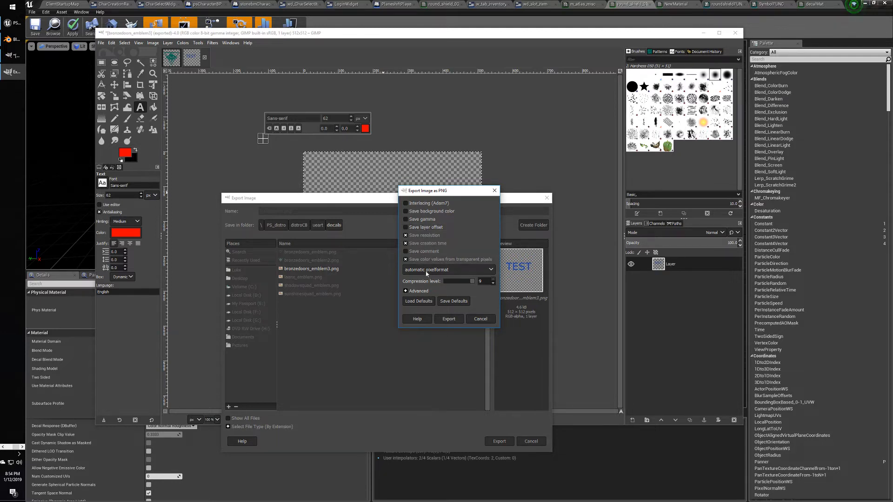
pyautogui.click(493, 273)
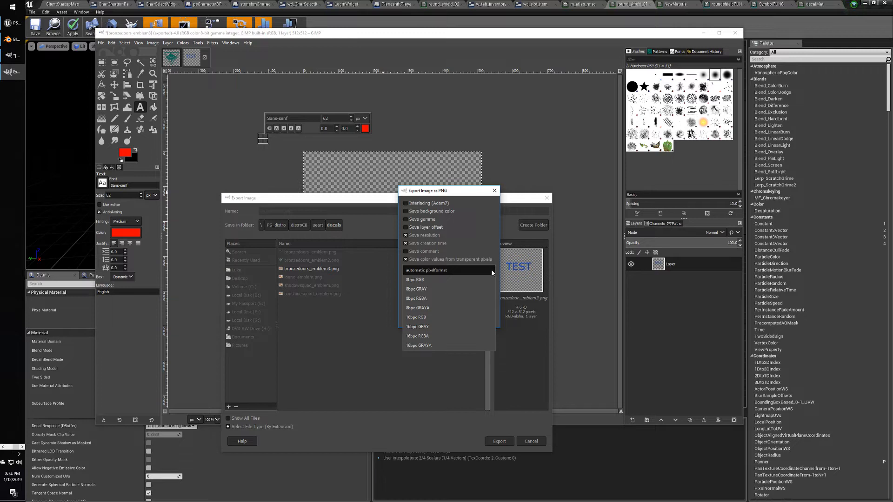
pyautogui.click(492, 273)
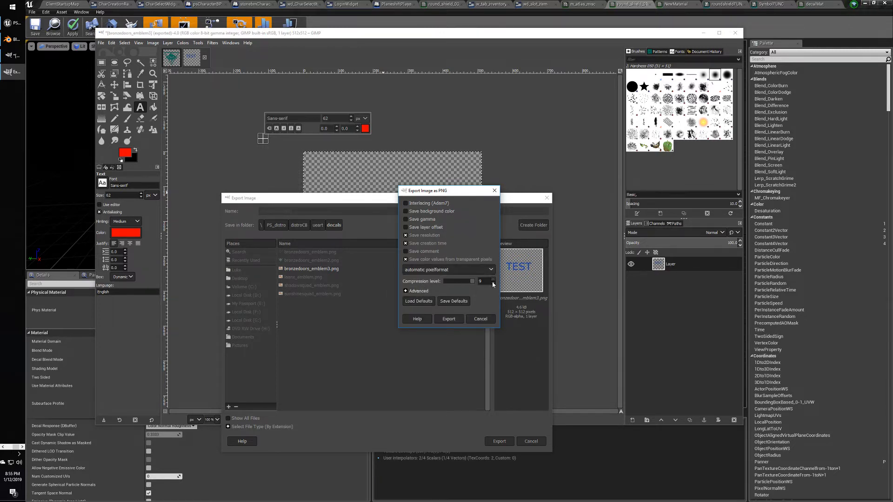
pyautogui.click(406, 291)
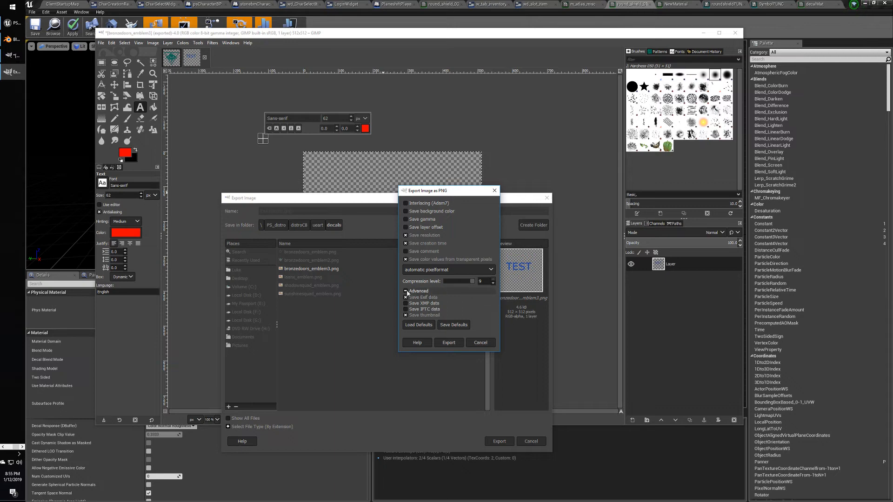
pyautogui.click(406, 291)
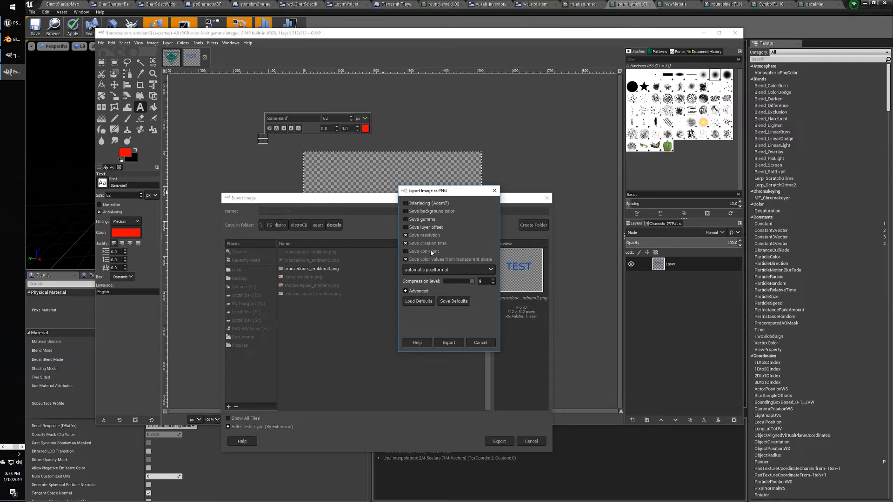
pyautogui.click(448, 343)
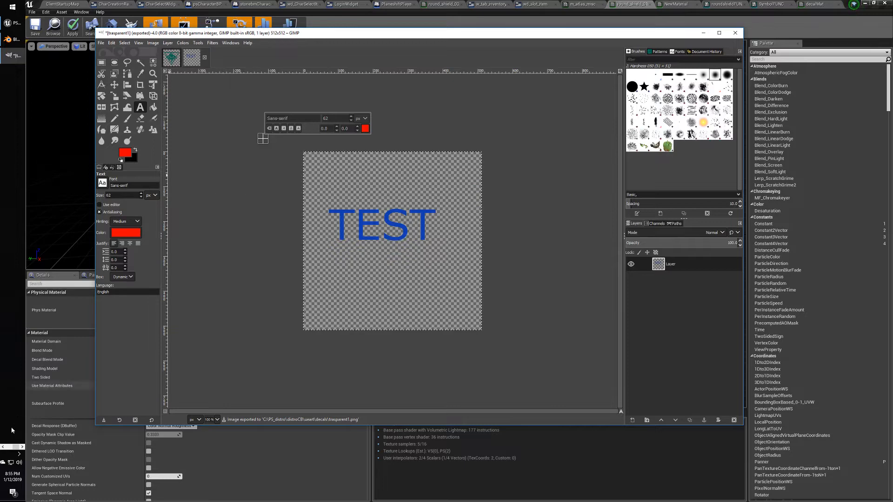
pyautogui.click(3, 446)
# Preview trasparent1.png from the decals folder to verify the exported TEST image.
pyautogui.click(15, 24)
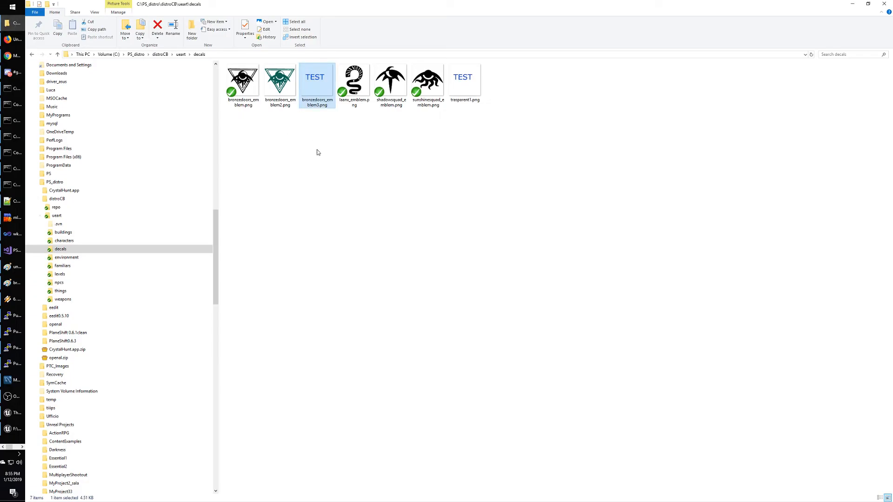
pyautogui.doubleClick(471, 81)
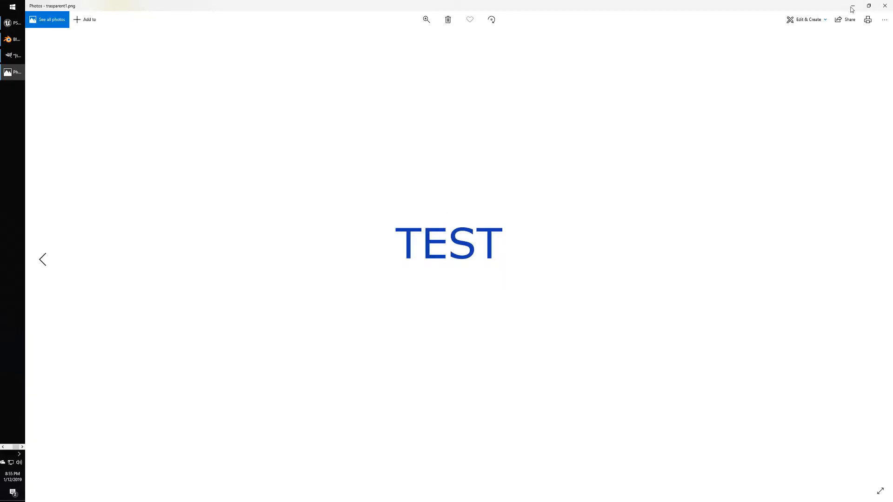
pyautogui.click(885, 6)
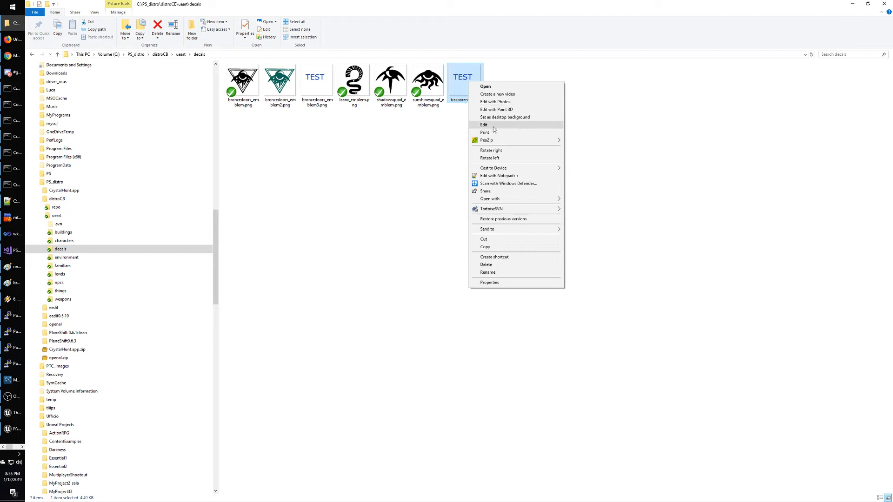
# Open trasparent1.png with GNU Image Manipulation Program from its context menu.
pyautogui.moveTo(523, 143)
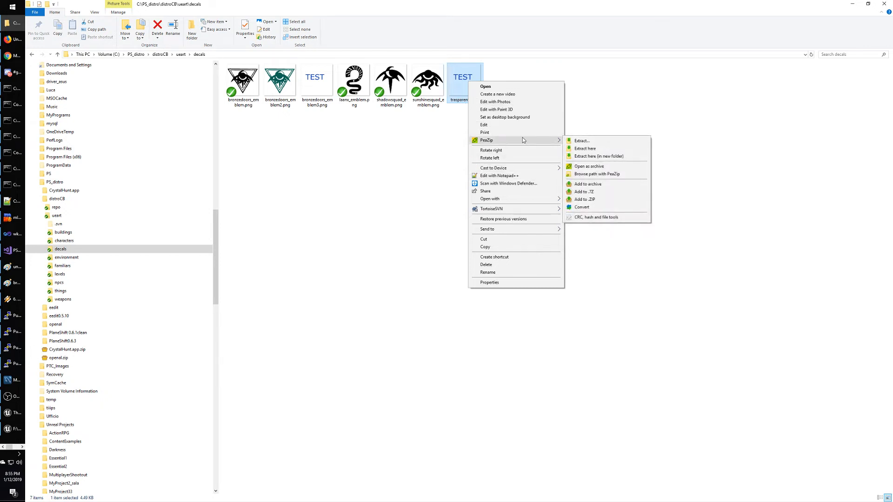
pyautogui.moveTo(514, 199)
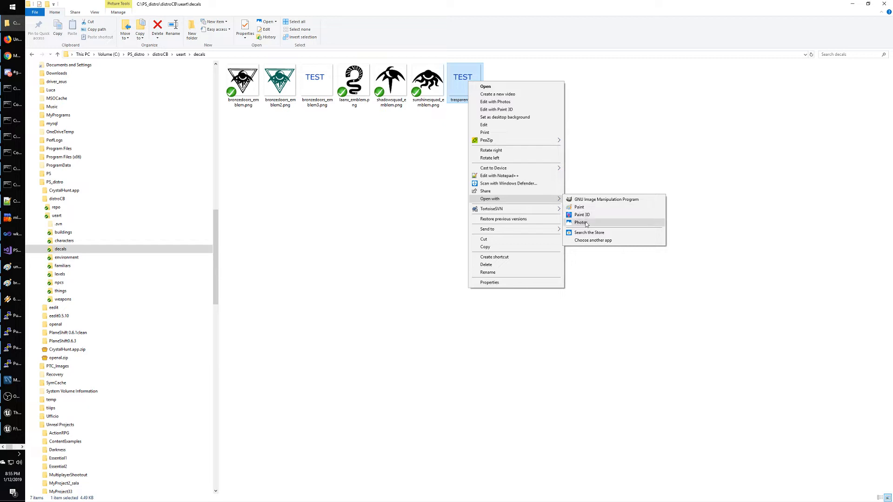
pyautogui.click(593, 200)
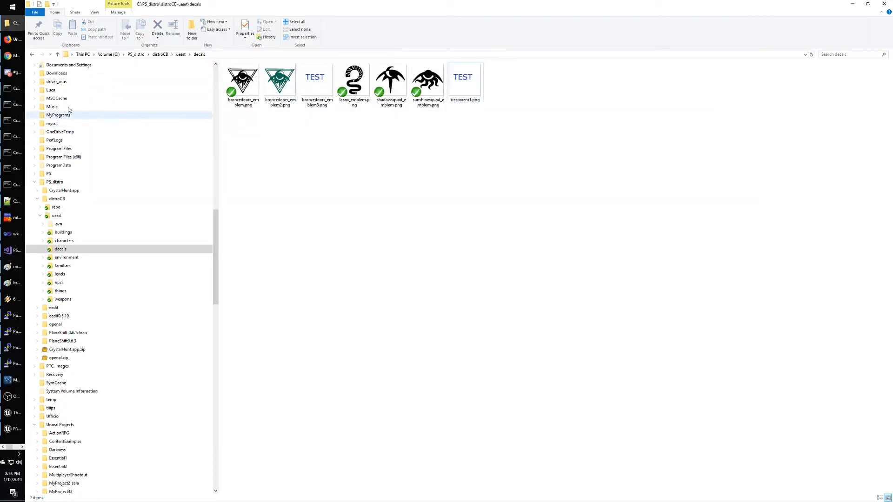
pyautogui.click(21, 447)
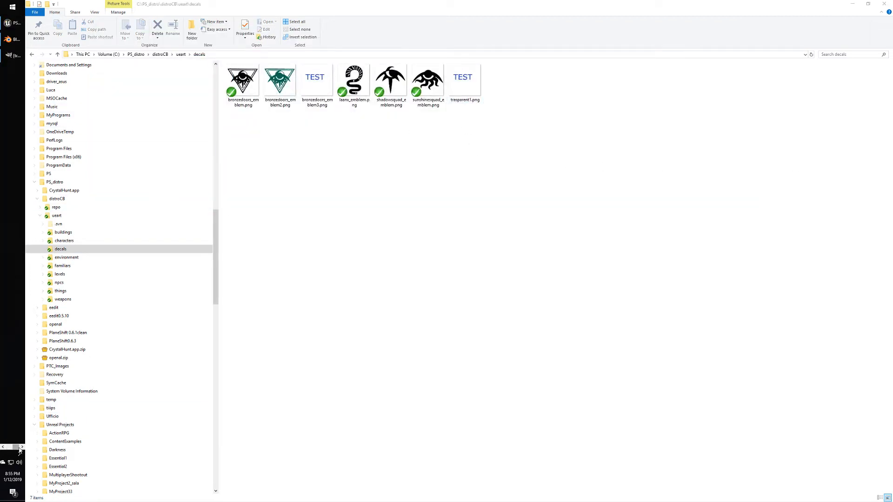
# Drag trasparent1.png into the Content Browser's decals folder and open the imported texture.
pyautogui.click(11, 28)
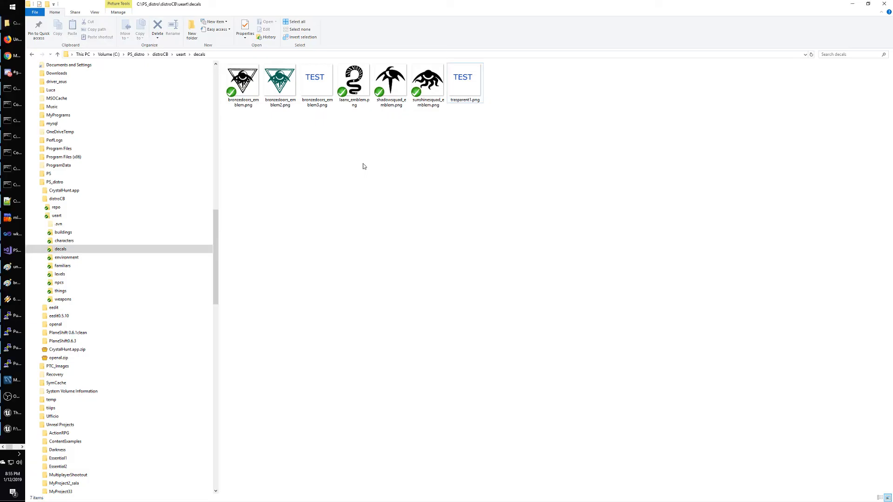
pyautogui.moveTo(465, 86); pyautogui.dragTo(666, 123)
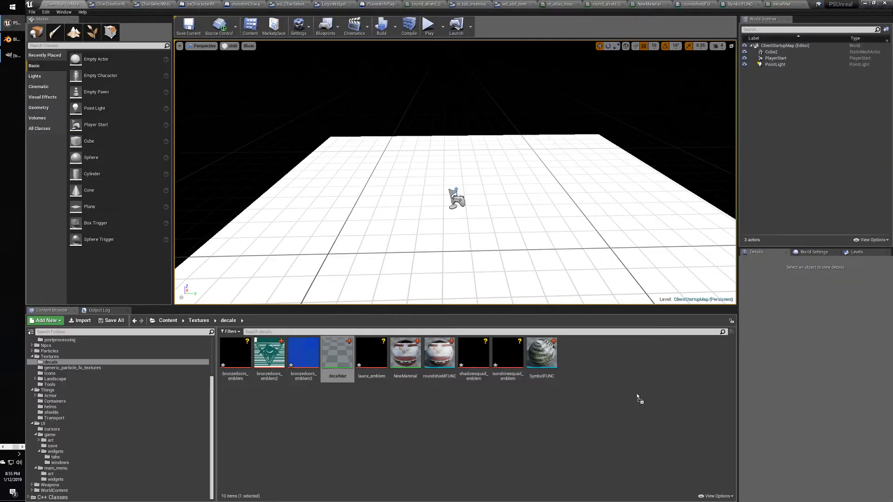
pyautogui.moveTo(637, 397); pyautogui.dragTo(637, 394)
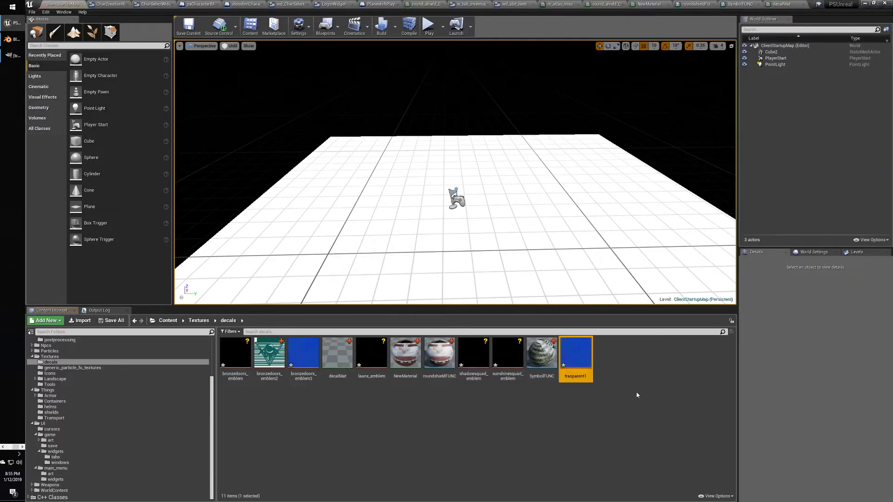
pyautogui.doubleClick(573, 361)
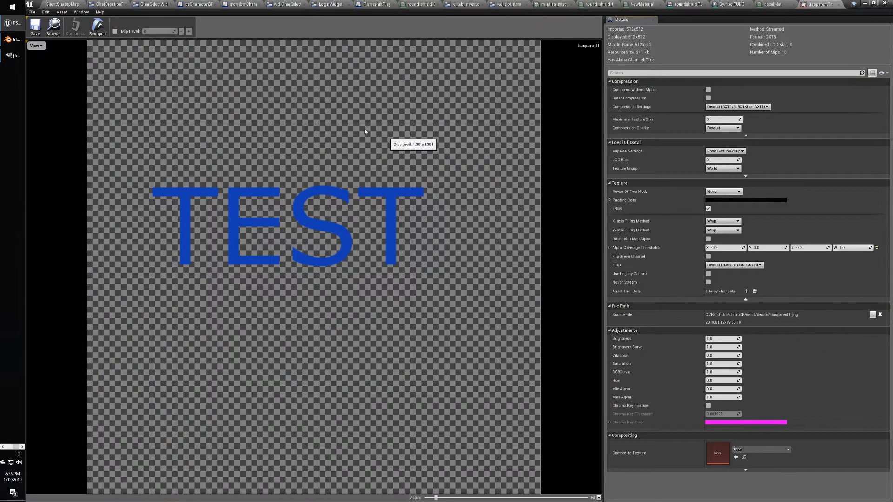
# Check the trasparent1 texture's Compression Settings and leave them at Default.
pyautogui.click(63, 4)
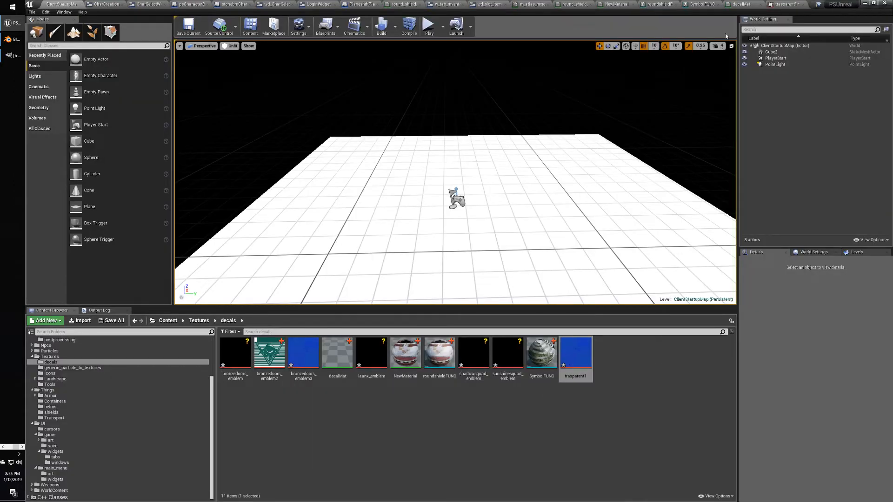
pyautogui.click(774, 7)
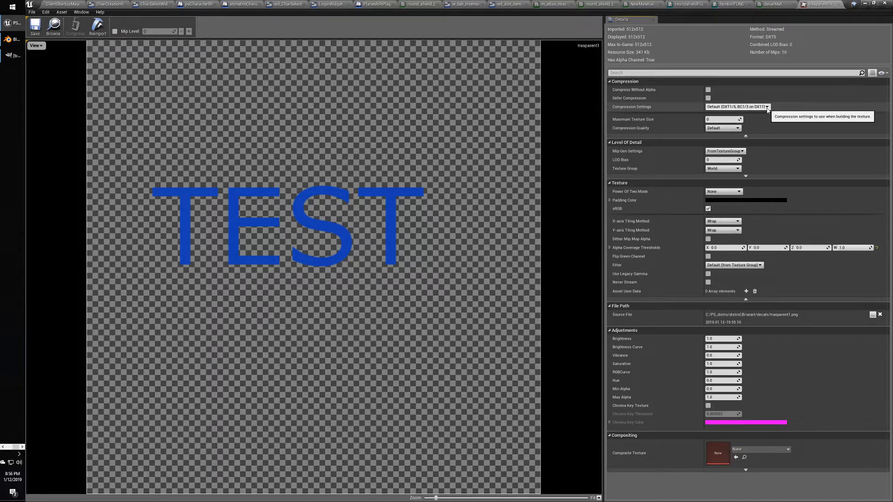
pyautogui.click(767, 107)
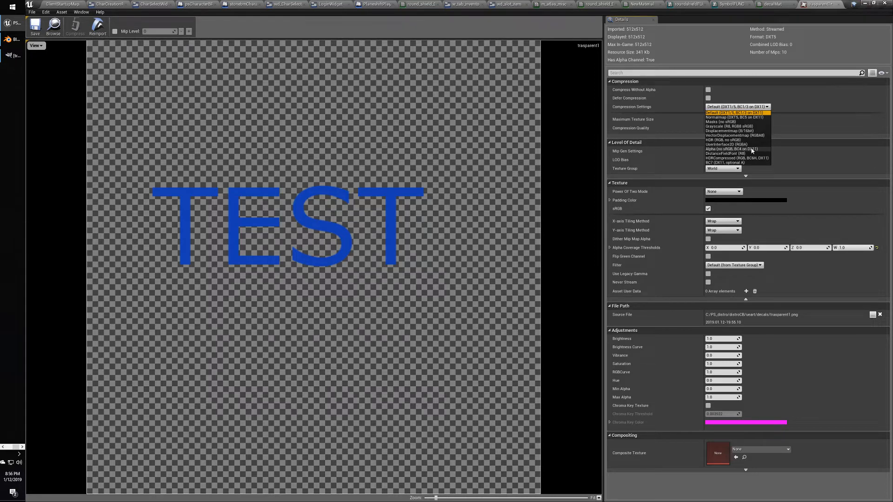
pyautogui.click(733, 57)
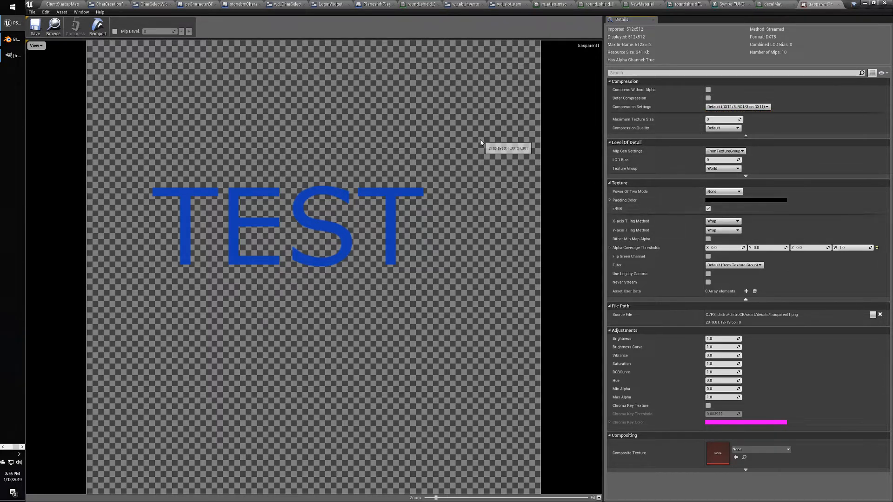
pyautogui.click(772, 4)
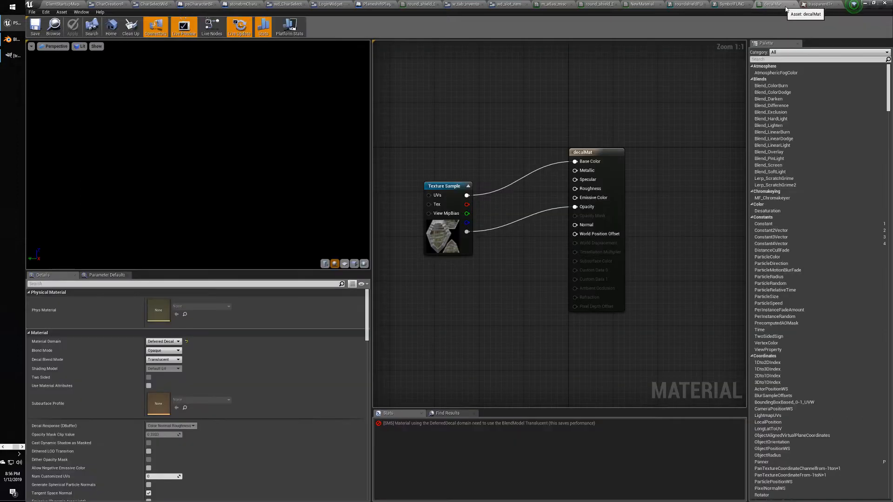
# Swap decalMat's Texture Sample from shield_01a_T to trasparent1, found by searching 'tras'.
pyautogui.click(818, 4)
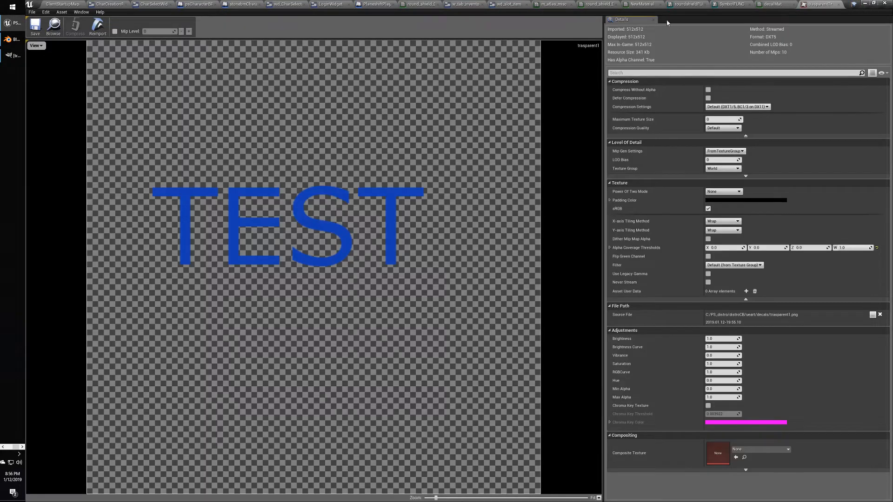
pyautogui.click(647, 5)
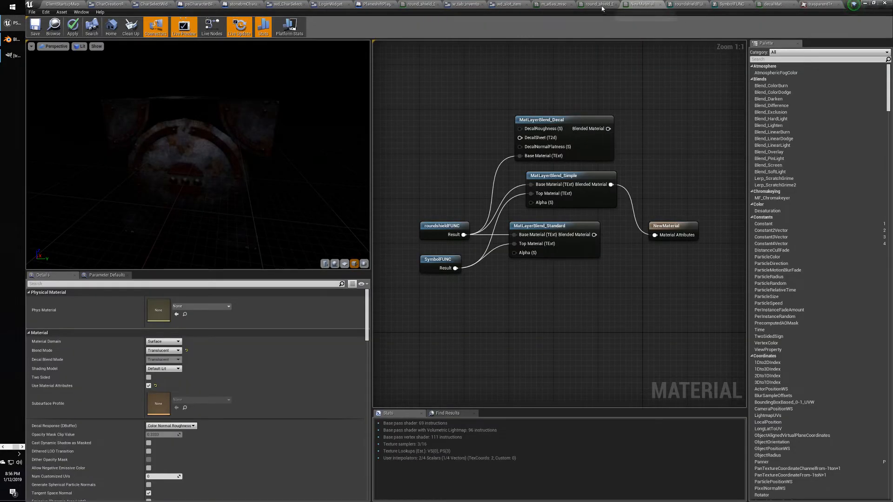
pyautogui.click(771, 5)
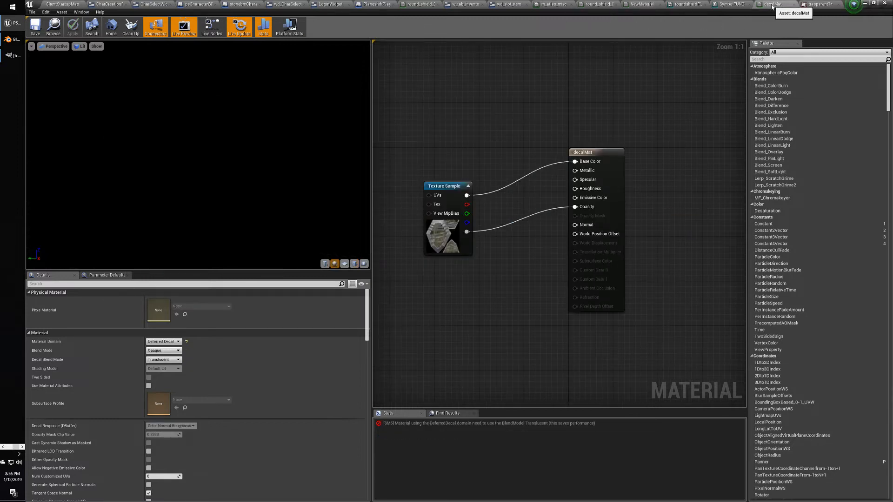
pyautogui.moveTo(402, 150); pyautogui.dragTo(470, 239)
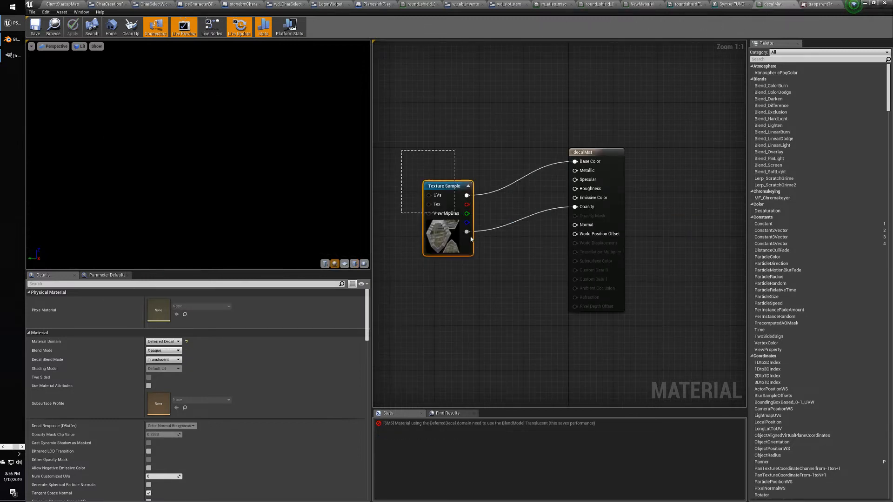
pyautogui.click(444, 185)
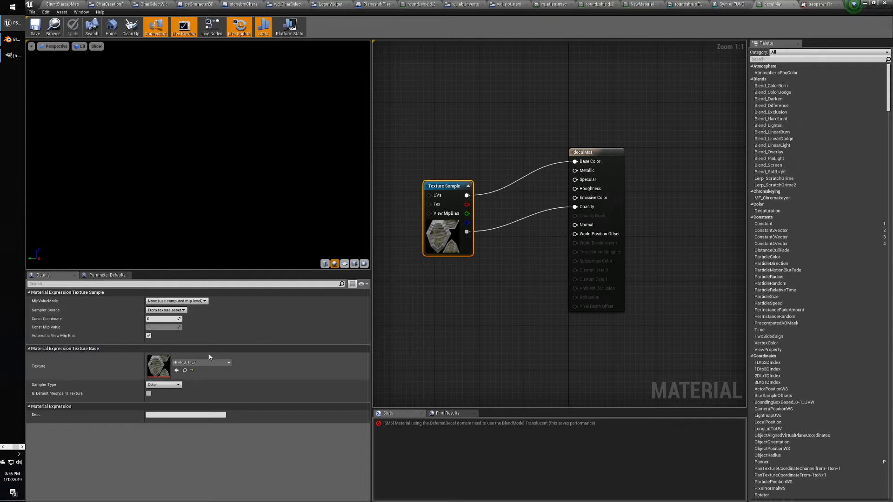
pyautogui.click(209, 361)
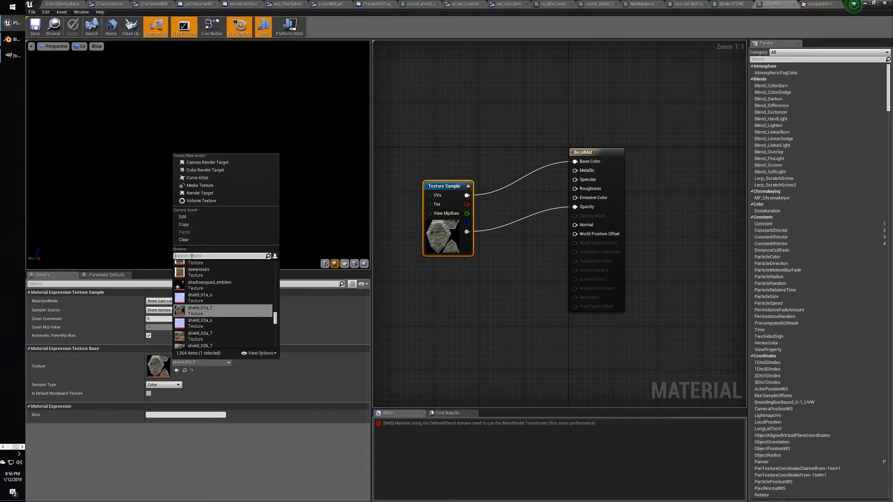
pyautogui.write('tras')
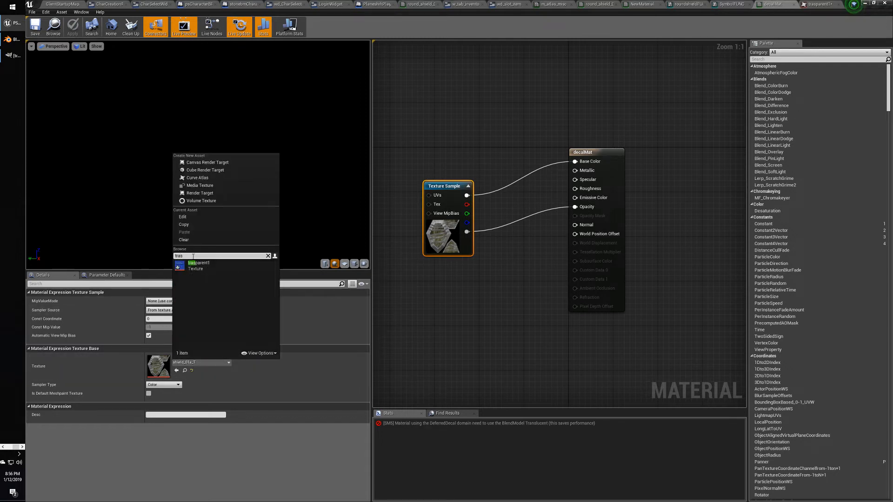
pyautogui.click(201, 270)
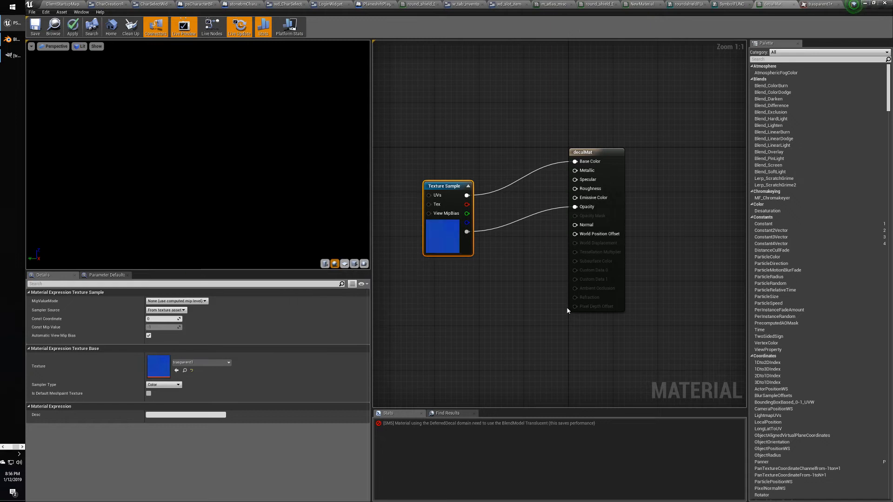
pyautogui.click(593, 150)
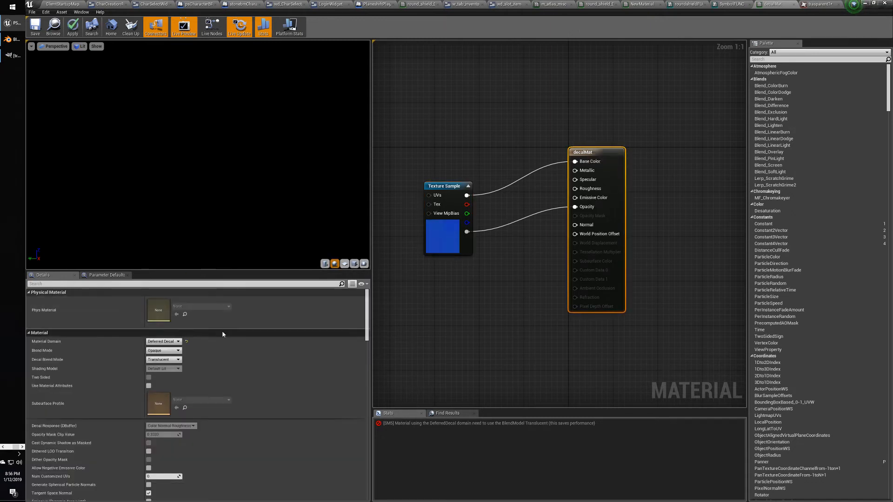
# Set decalMat's Material Domain to Surface and Blend Mode to Translucent, then save it.
pyautogui.click(162, 342)
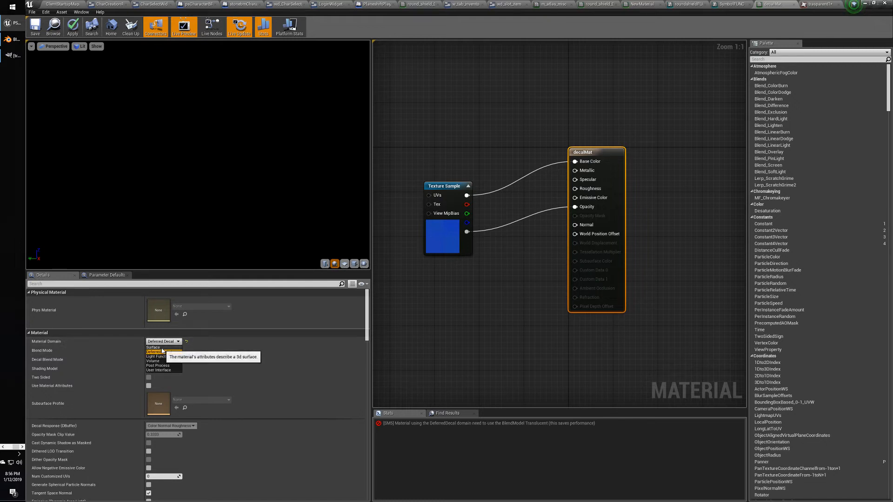
pyautogui.click(158, 347)
pyautogui.click(163, 350)
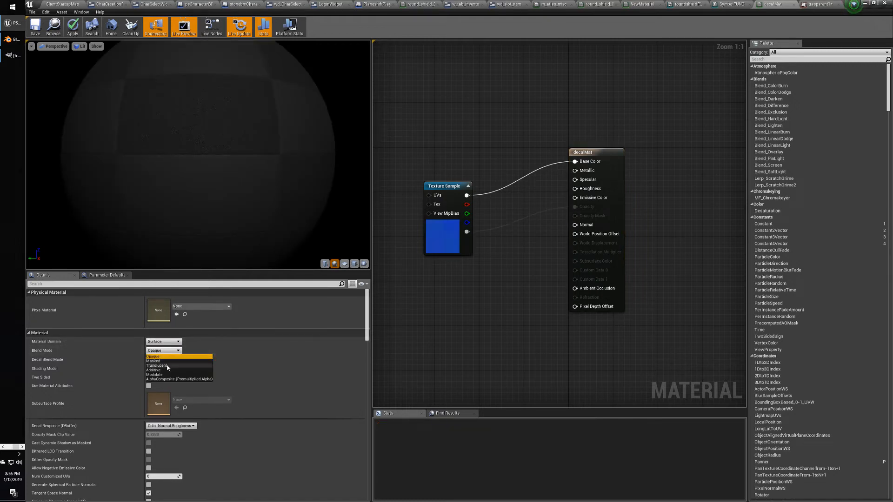
pyautogui.click(158, 366)
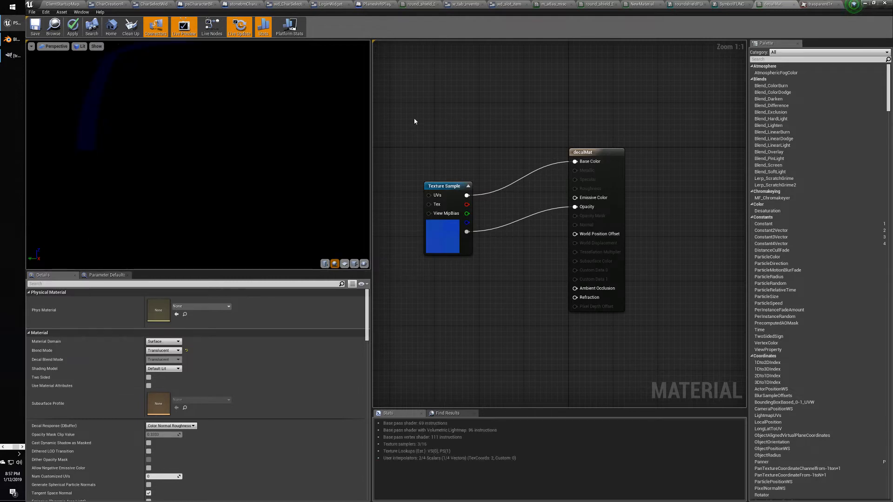
pyautogui.moveTo(169, 163); pyautogui.dragTo(188, 139)
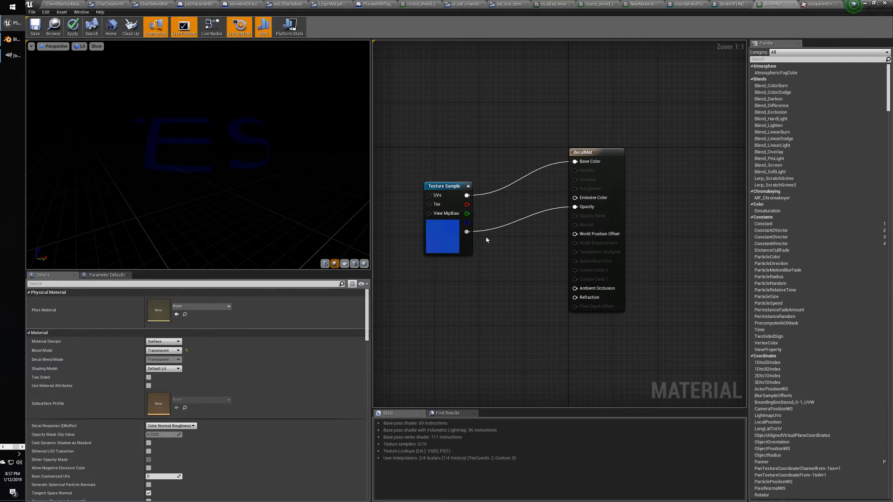
pyautogui.click(584, 149)
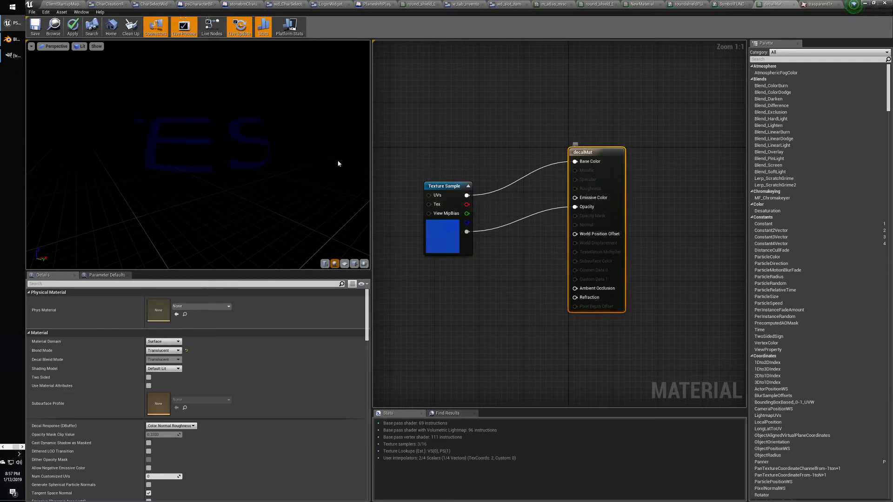
pyautogui.click(37, 27)
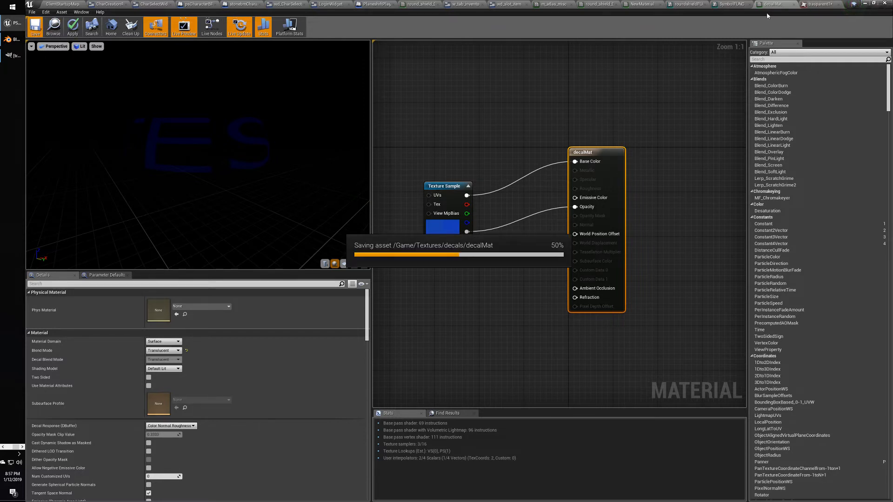
# Rename the decalMat asset in the decals folder to transparentMat.
pyautogui.click(794, 5)
pyautogui.click(50, 4)
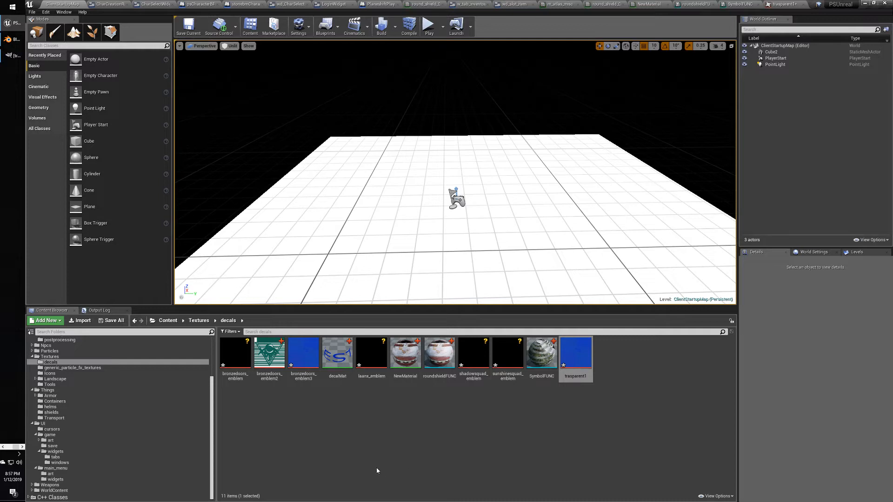
pyautogui.click(338, 353)
pyautogui.press('F2')
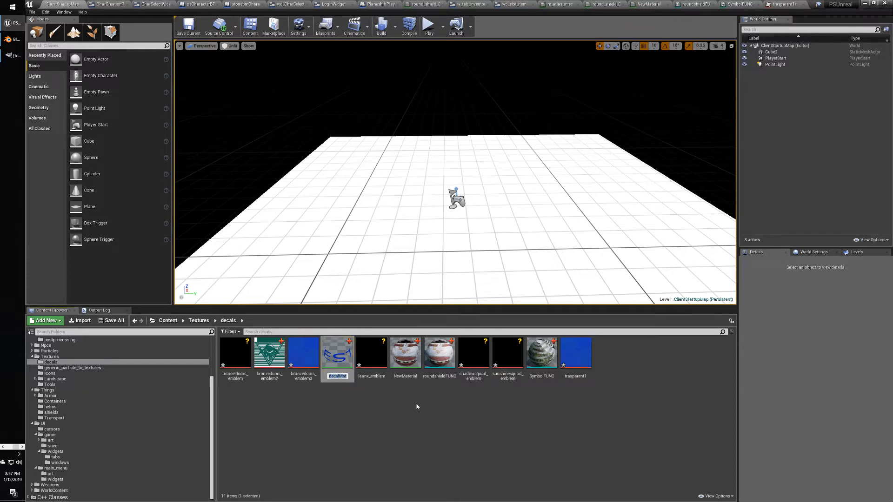
pyautogui.press('End')
pyautogui.press('Left')
pyautogui.press('Left')
pyautogui.press('Left')
pyautogui.press('BackSpace')
pyautogui.press('BackSpace')
pyautogui.press('BackSpace')
pyautogui.press('BackSpace')
pyautogui.press('BackSpace')
pyautogui.write('transparent')
pyautogui.press('Return')
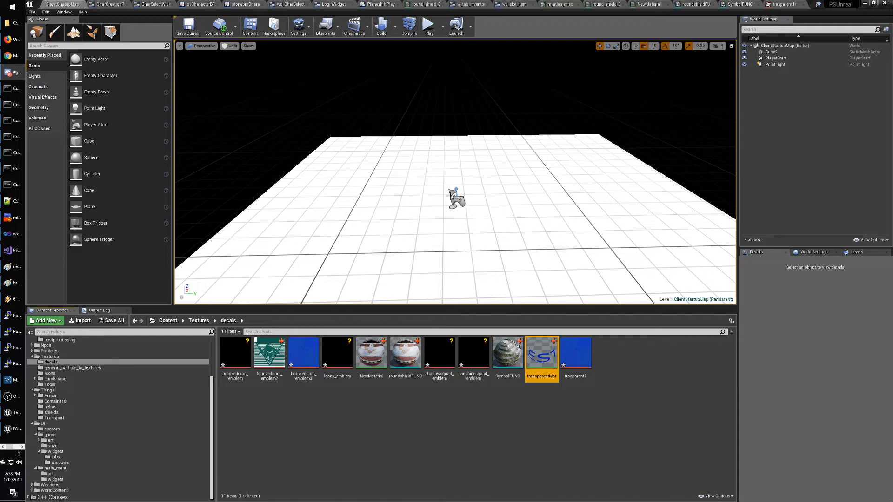
pyautogui.click(649, 4)
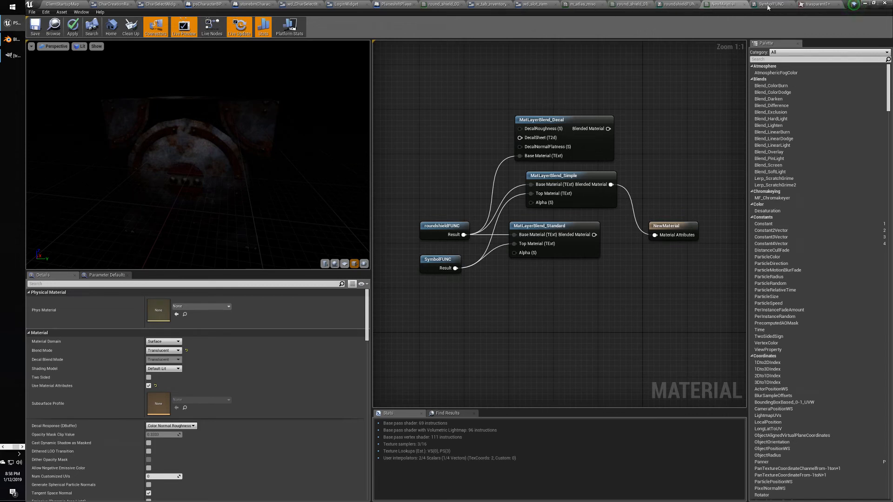
# Set the round shield material's top Texture Sample to the trasparent1 texture.
pyautogui.click(630, 5)
pyautogui.moveTo(560, 174); pyautogui.dragTo(592, 185, button='right')
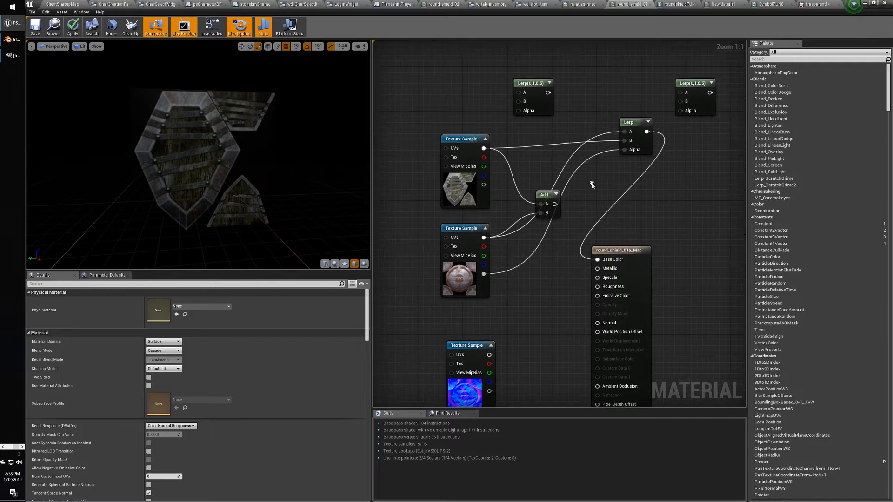
pyautogui.click(469, 143)
pyautogui.click(222, 362)
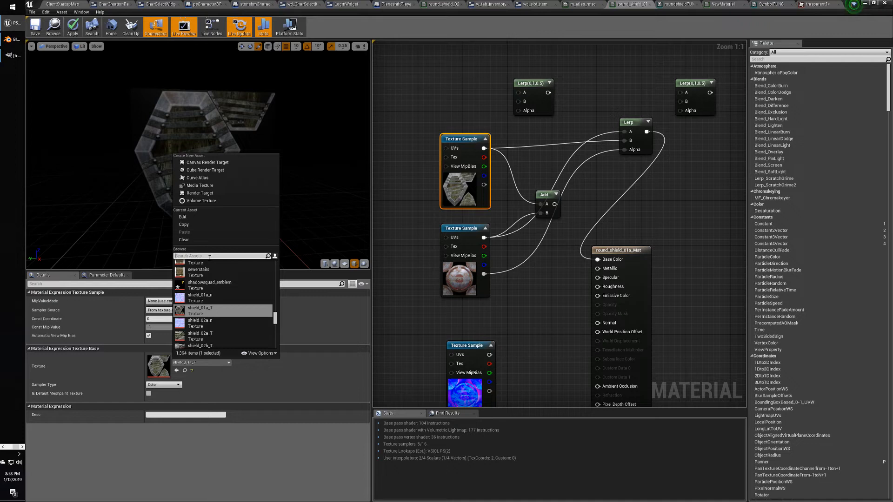
pyautogui.write('tra')
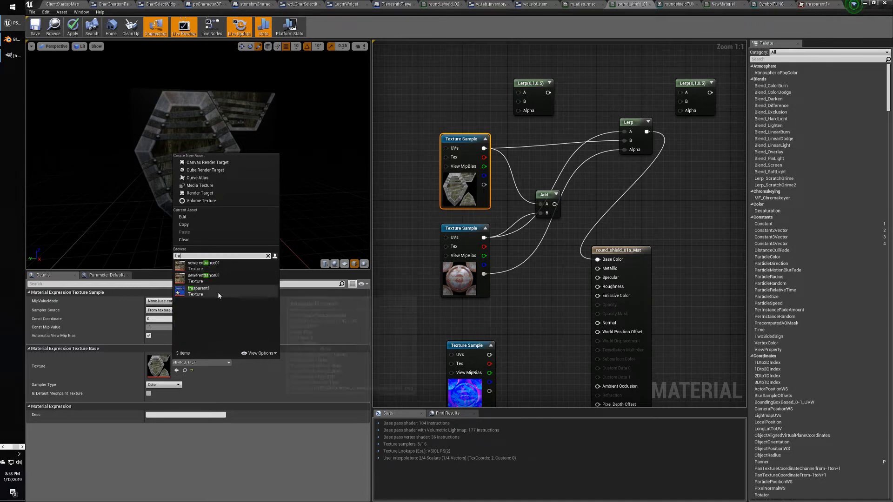
pyautogui.click(216, 292)
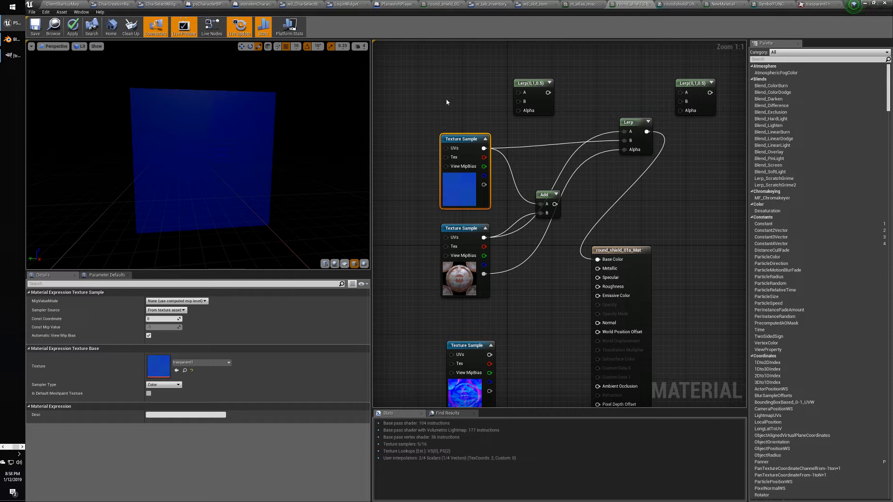
# Rearrange the Lerp and texture nodes and wire the texture's alpha into Lerp Alpha.
pyautogui.moveTo(643, 123); pyautogui.dragTo(604, 132)
pyautogui.moveTo(467, 139); pyautogui.dragTo(456, 117)
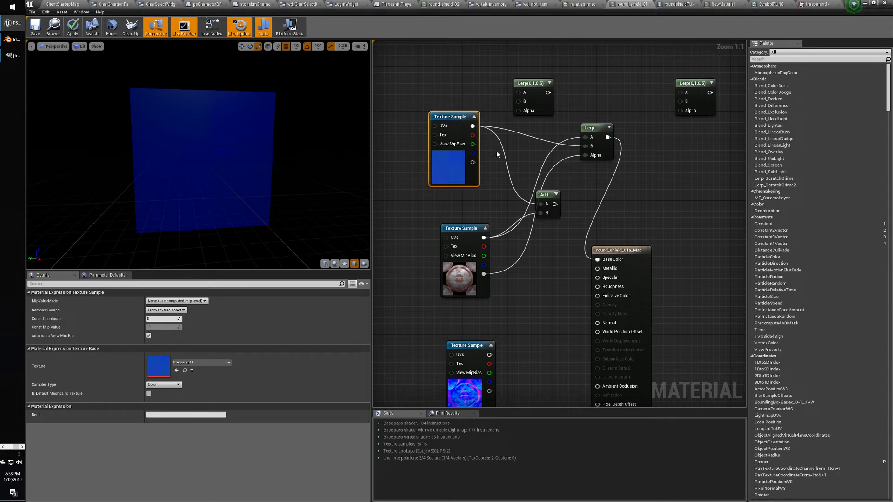
pyautogui.moveTo(472, 163); pyautogui.dragTo(585, 155)
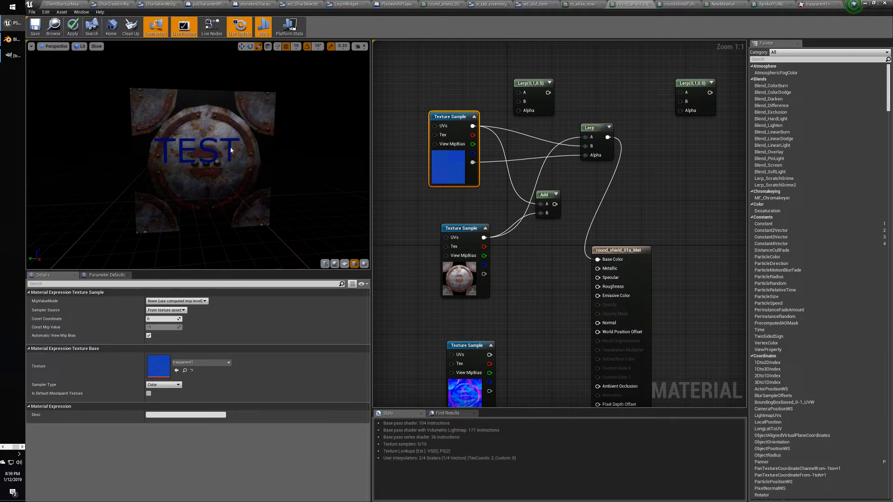
pyautogui.click(466, 228)
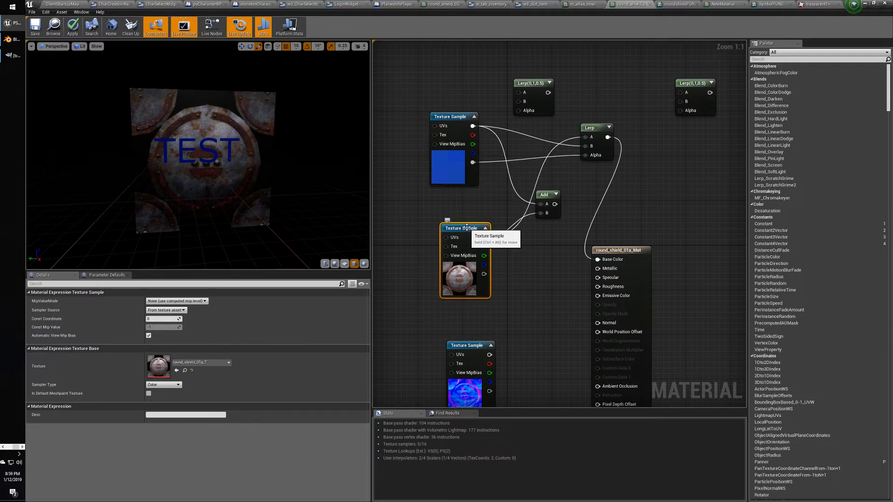
pyautogui.click(436, 205)
pyautogui.click(465, 228)
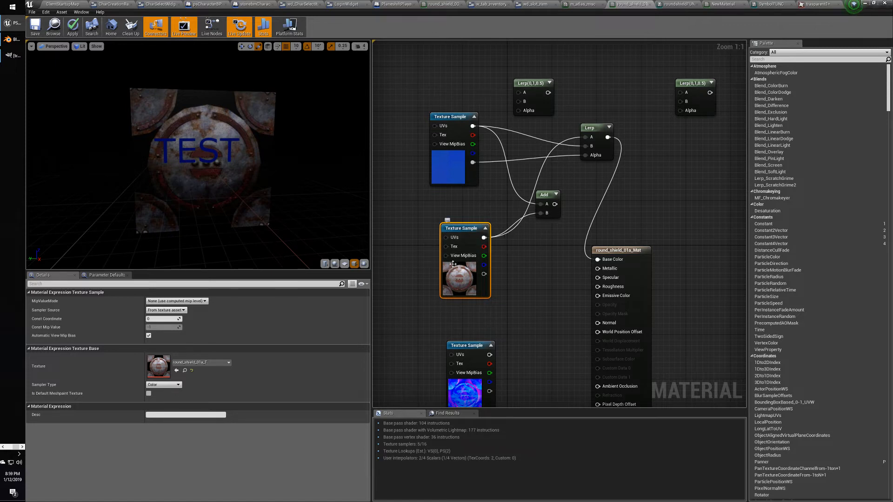
pyautogui.click(471, 201)
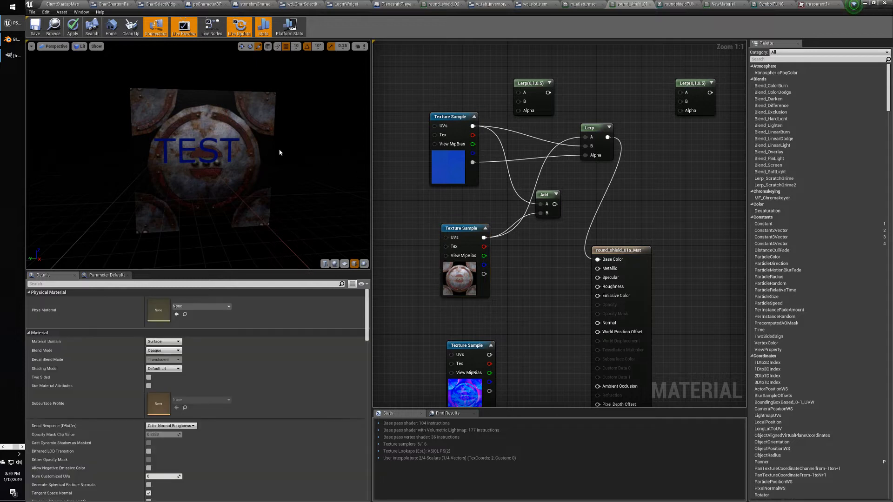
pyautogui.click(448, 116)
pyautogui.click(205, 363)
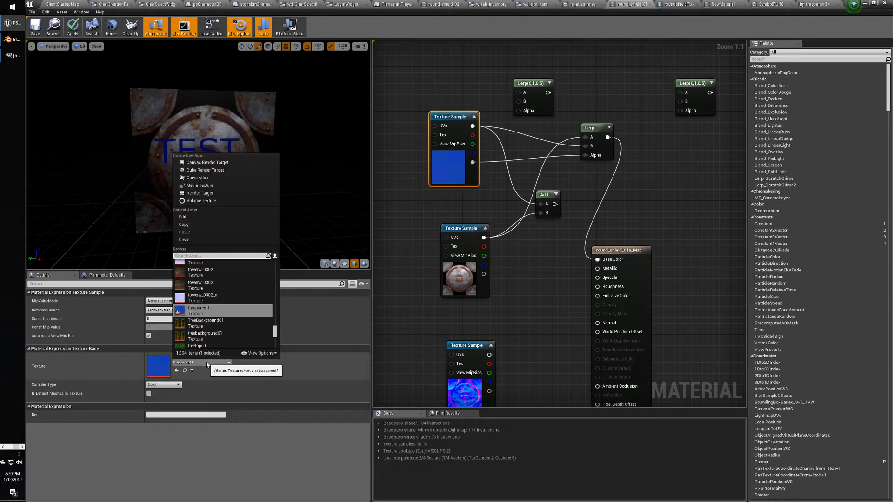
pyautogui.click(188, 256)
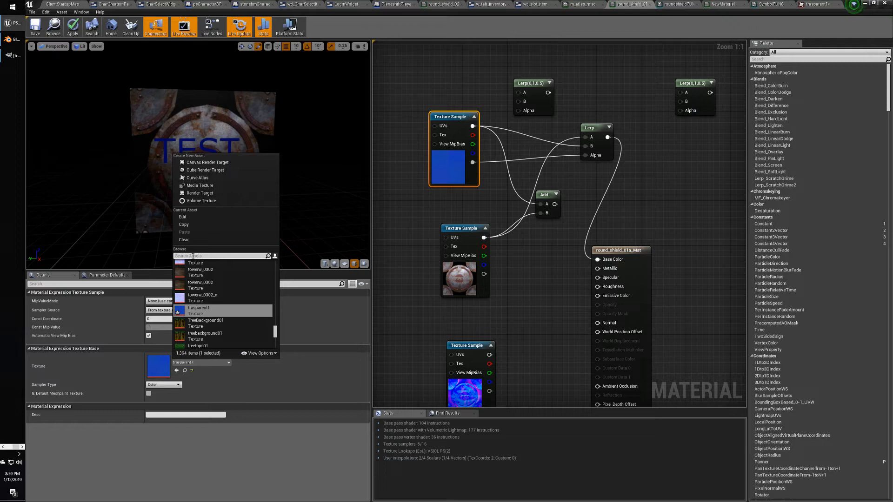
pyautogui.write('emble')
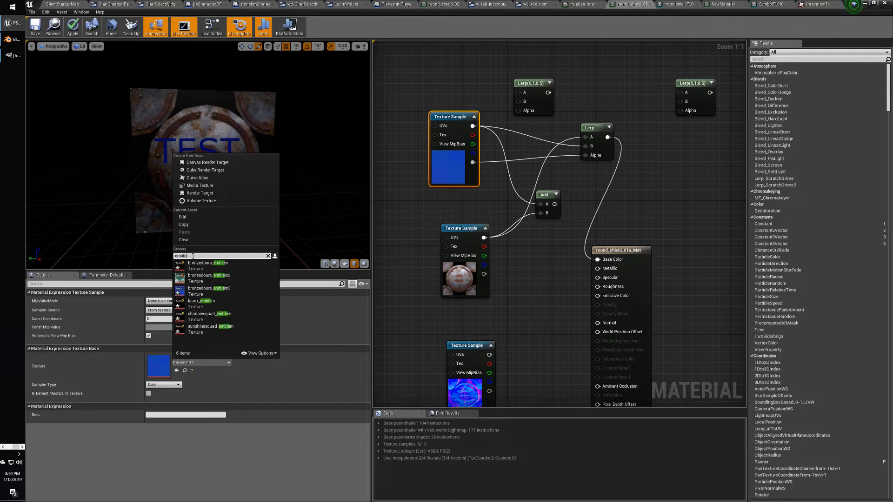
pyautogui.click(209, 278)
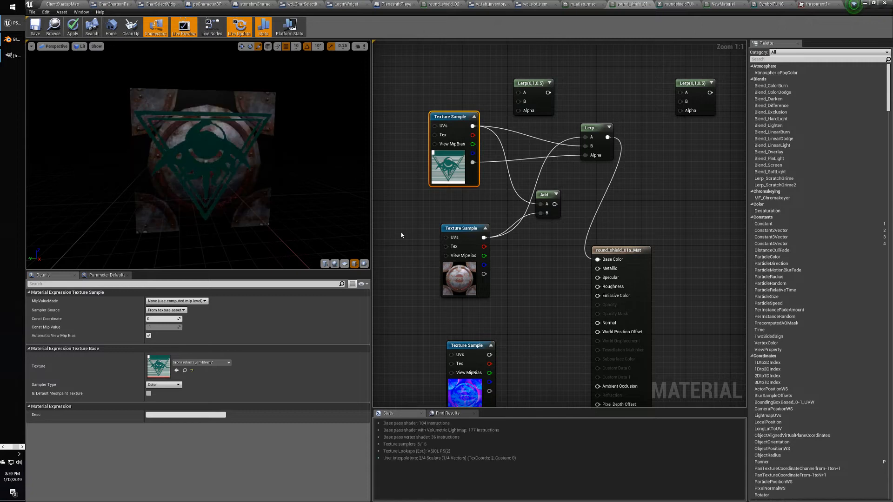
pyautogui.scroll(2, 212, 157)
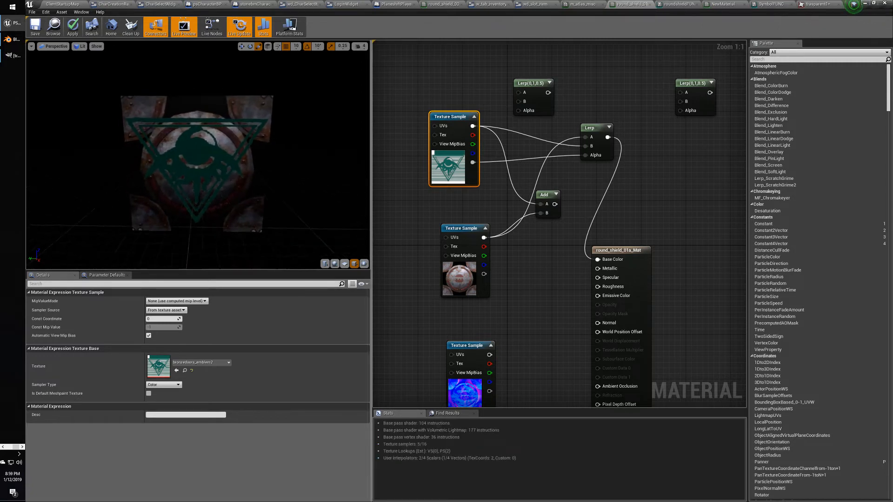
pyautogui.scroll(3, 214, 156)
pyautogui.scroll(-2, 213, 157)
pyautogui.scroll(2, 213, 156)
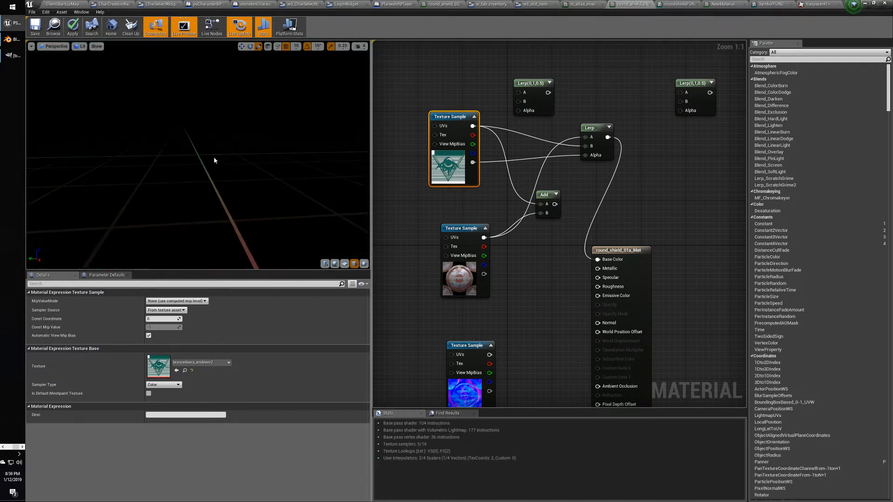
pyautogui.scroll(-3, 214, 156)
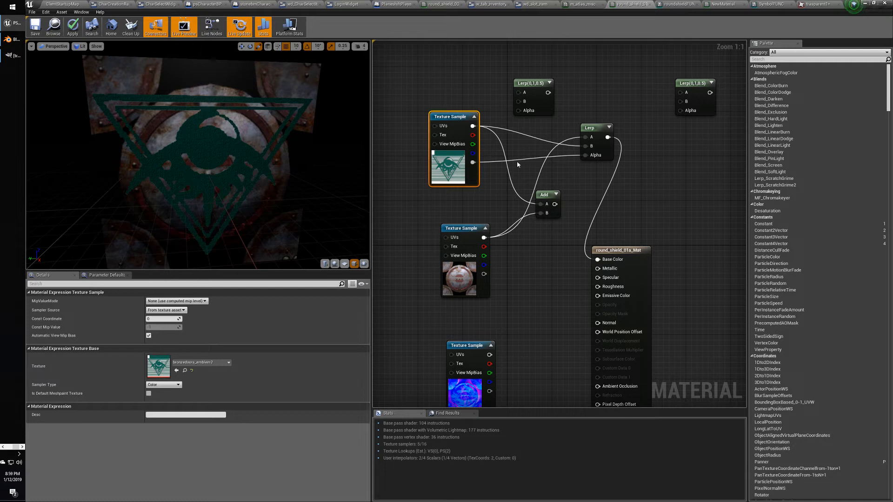
pyautogui.keyDown('alt'); pyautogui.click(585, 155); pyautogui.keyUp('alt')
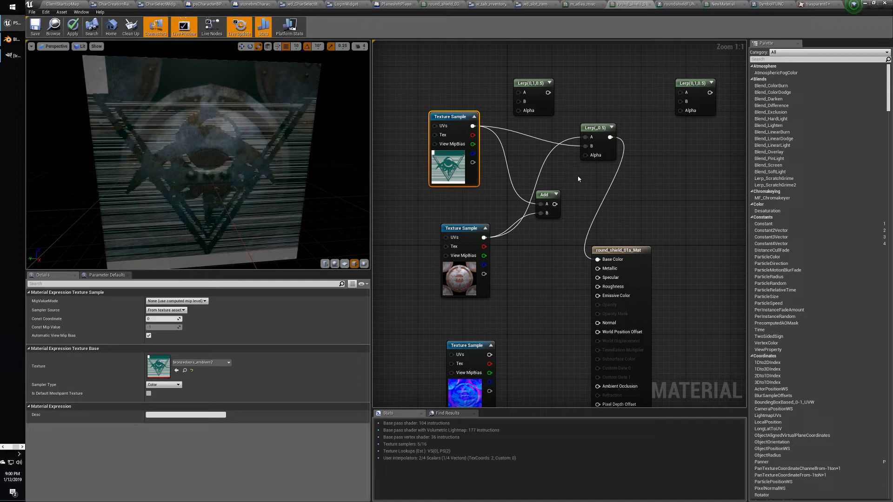
pyautogui.moveTo(237, 134); pyautogui.dragTo(253, 134)
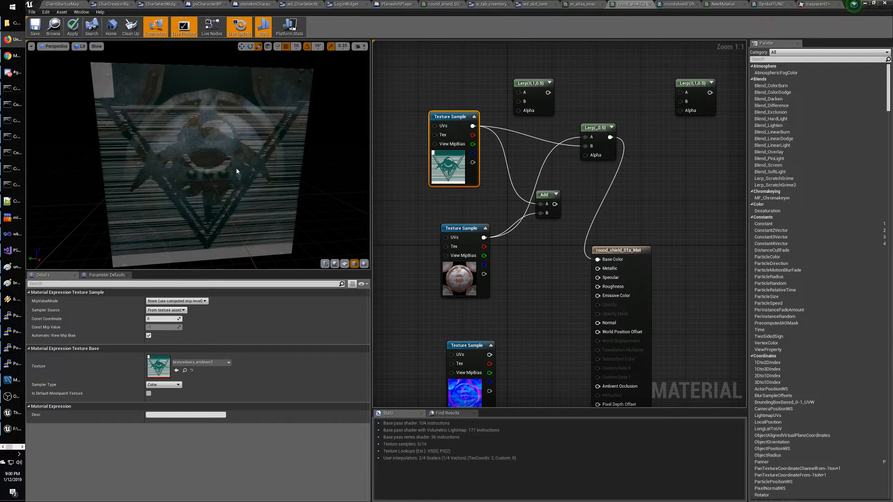
pyautogui.moveTo(473, 164); pyautogui.dragTo(585, 154)
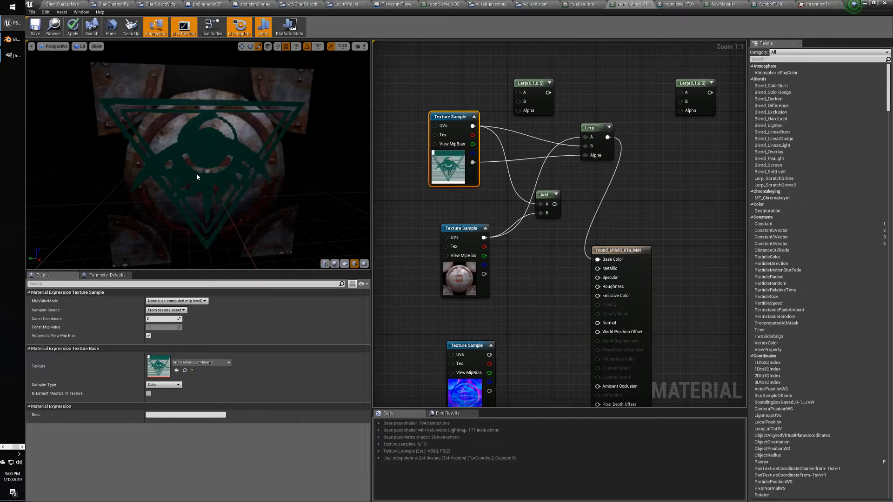
pyautogui.moveTo(197, 177)
pyautogui.mouseDown(button='right')
pyautogui.moveTo(197, 200)
pyautogui.moveTo(197, 159)
pyautogui.moveTo(197, 171)
pyautogui.mouseUp(button='right')
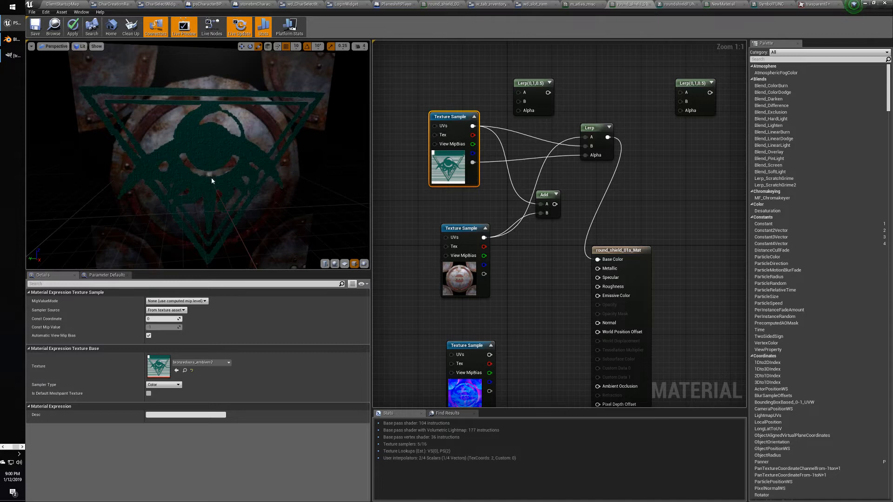
pyautogui.moveTo(212, 181)
pyautogui.mouseDown()
pyautogui.moveTo(198, 178)
pyautogui.moveTo(211, 180)
pyautogui.mouseUp()
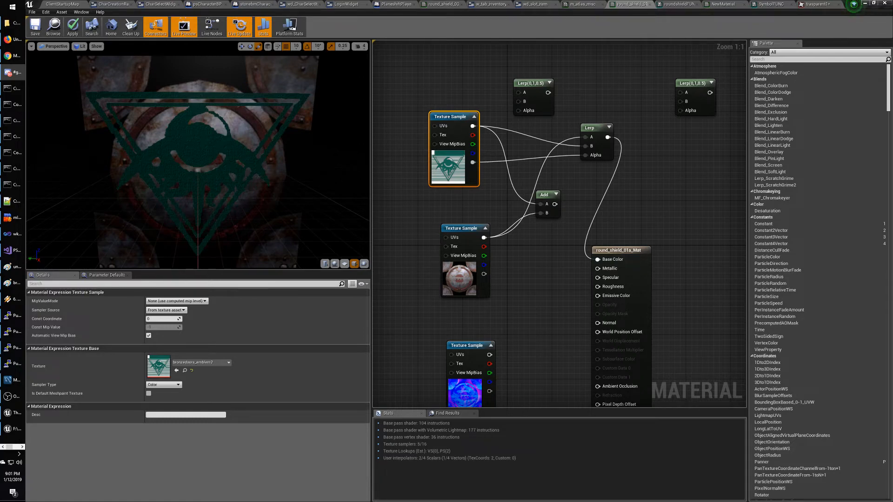
# Add a TextureCoordinate node feeding the emblem Texture Sample's UVs.
pyautogui.moveTo(453, 89); pyautogui.dragTo(586, 97, button='right')
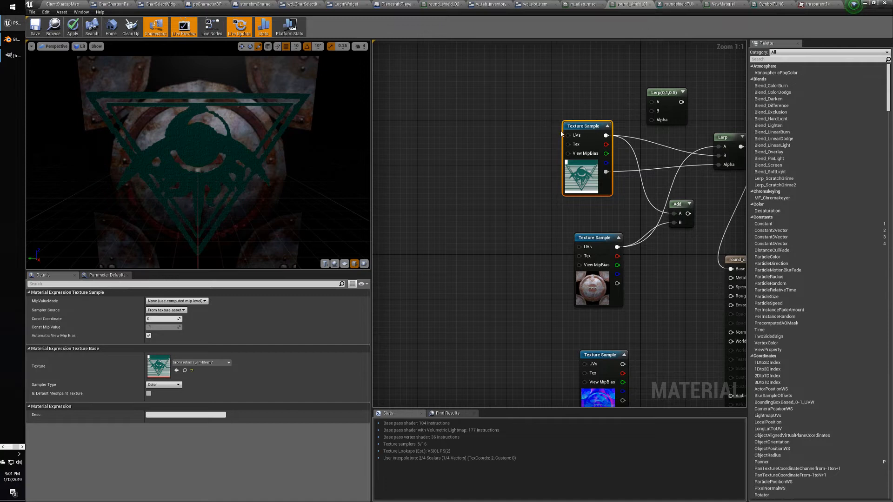
pyautogui.rightClick(465, 117)
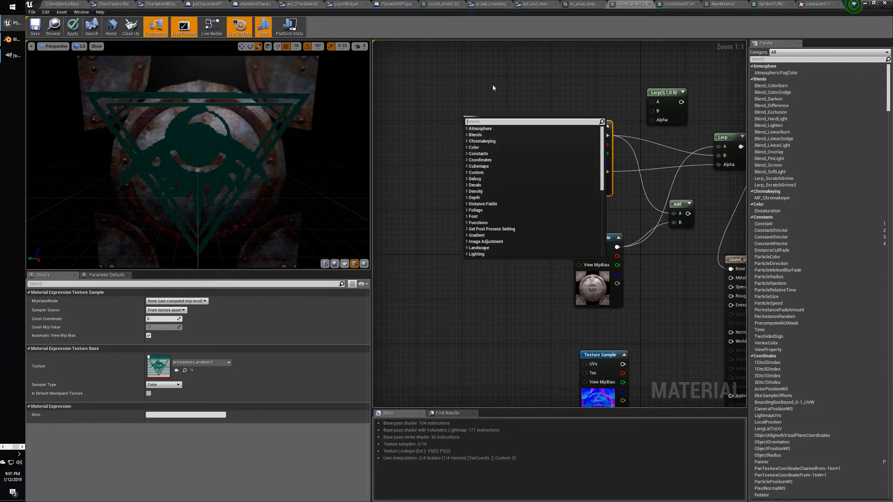
pyautogui.write('texture')
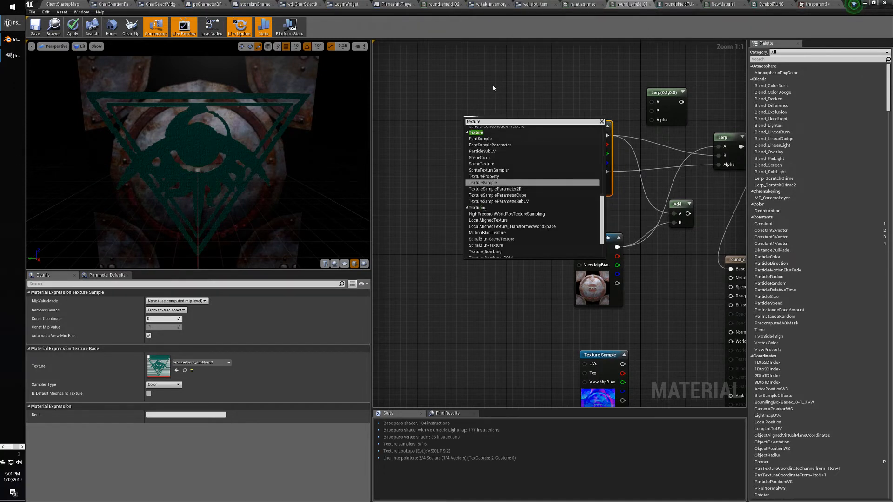
pyautogui.scroll(5, 525, 183)
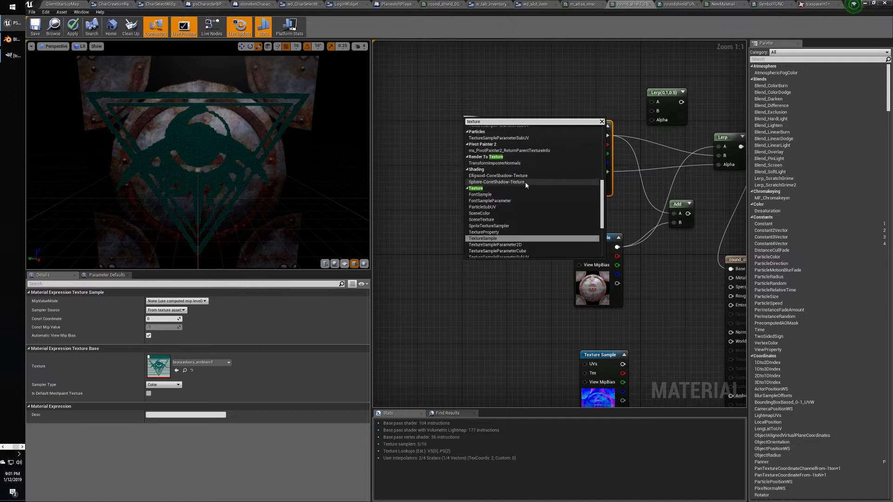
pyautogui.scroll(3, 530, 191)
pyautogui.moveTo(603, 174); pyautogui.dragTo(602, 143)
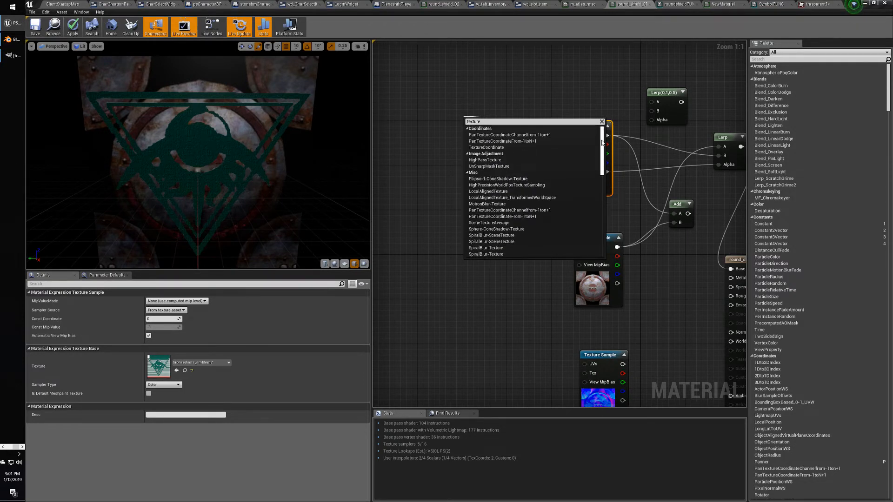
pyautogui.click(486, 122)
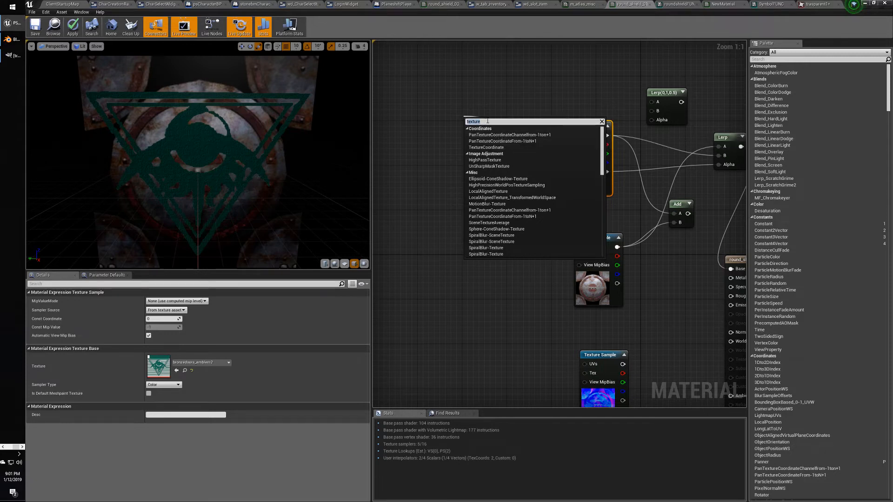
pyautogui.write('te')
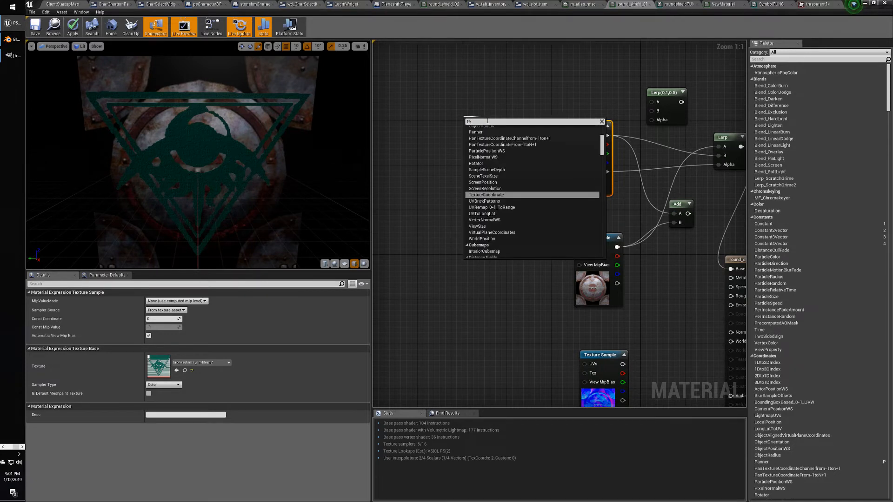
pyautogui.write('x')
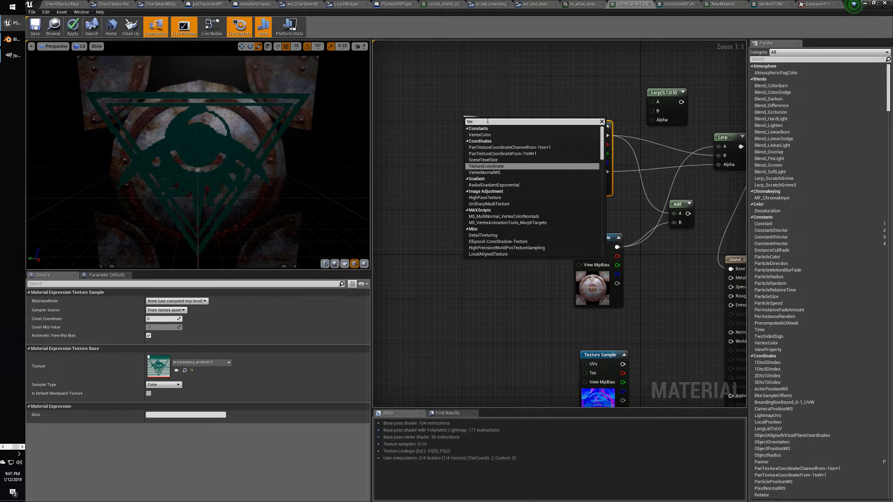
pyautogui.write('c')
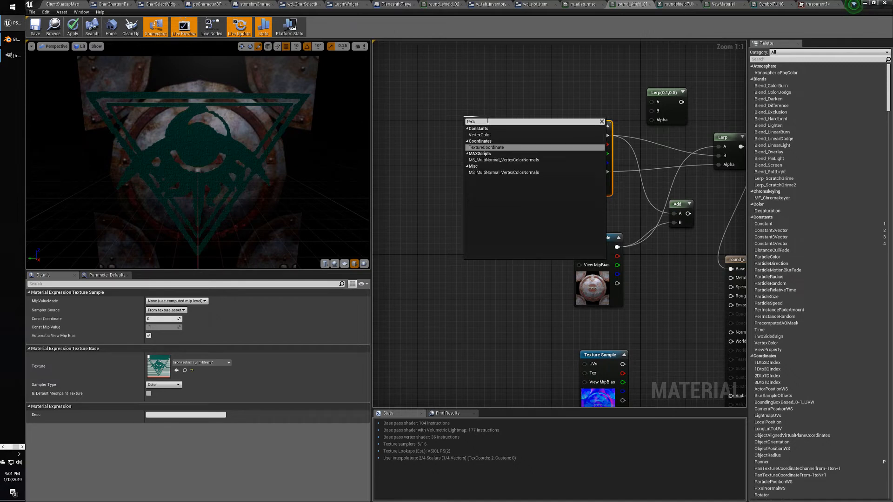
pyautogui.press('Return')
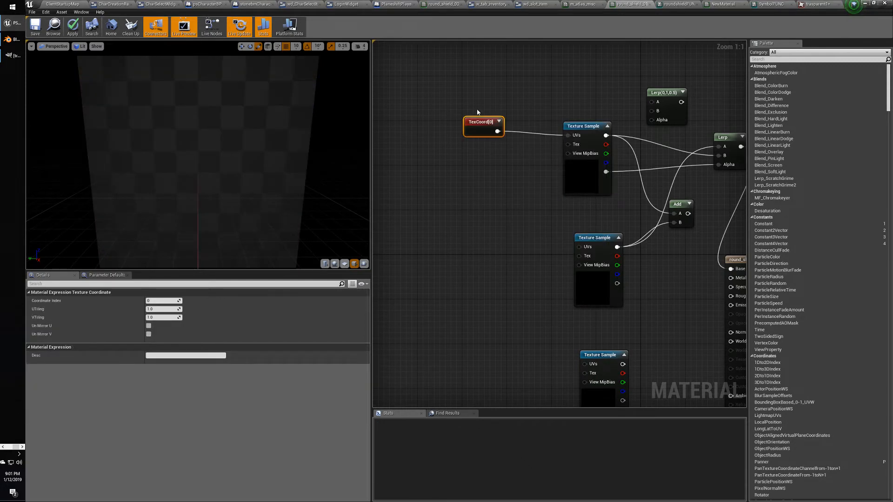
pyautogui.moveTo(477, 121)
pyautogui.mouseDown()
pyautogui.moveTo(468, 120)
pyautogui.moveTo(481, 124)
pyautogui.mouseUp()
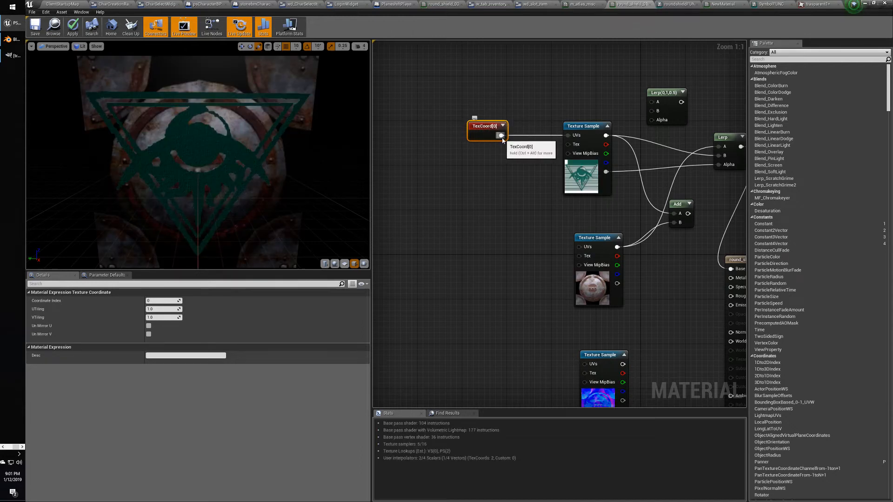
# Create an Add node fed from the TexCoord output.
pyautogui.moveTo(475, 119); pyautogui.dragTo(487, 162)
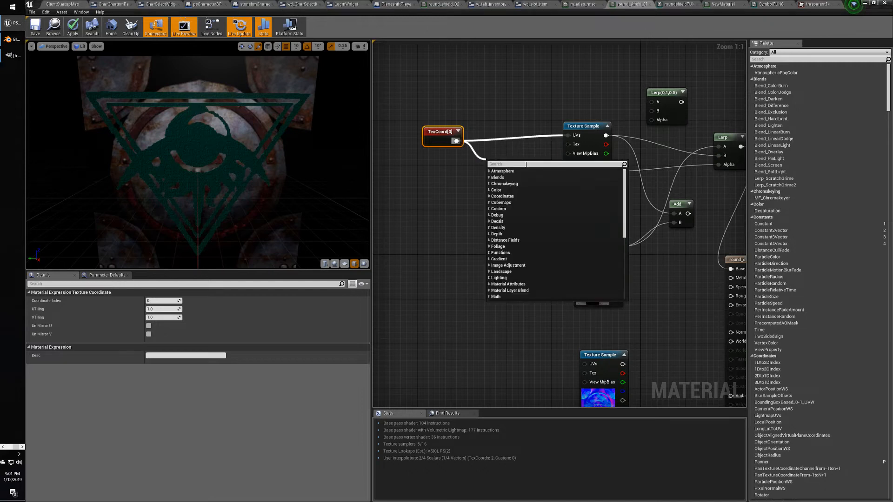
pyautogui.write('add')
pyautogui.press('Return')
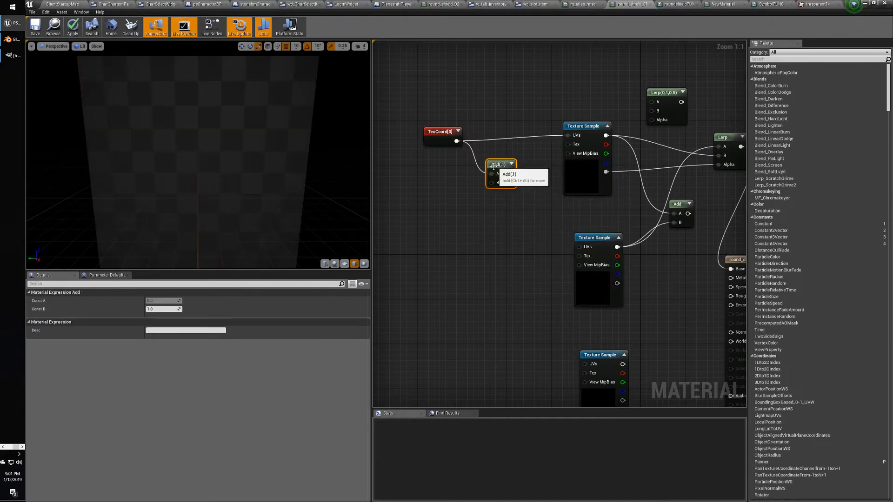
pyautogui.moveTo(494, 165); pyautogui.dragTo(509, 159)
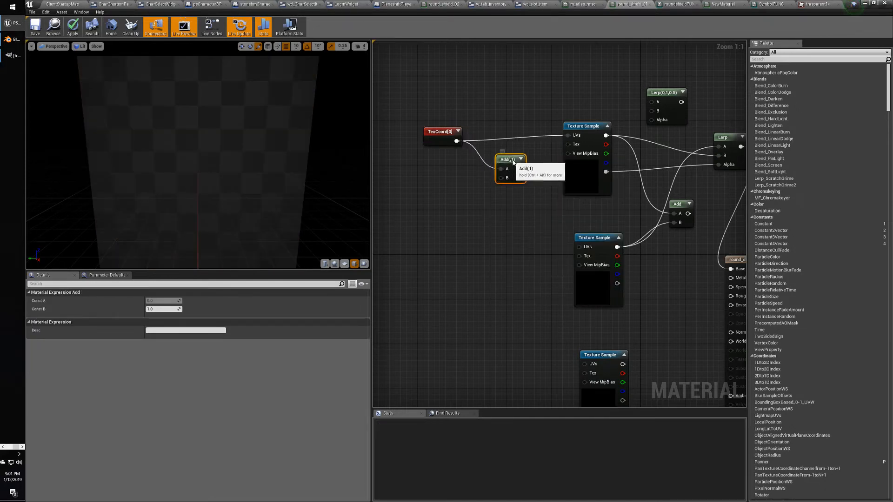
# Place a Constant2Vector set to 10, 10 and wire it into Add's B input.
pyautogui.click(450, 190)
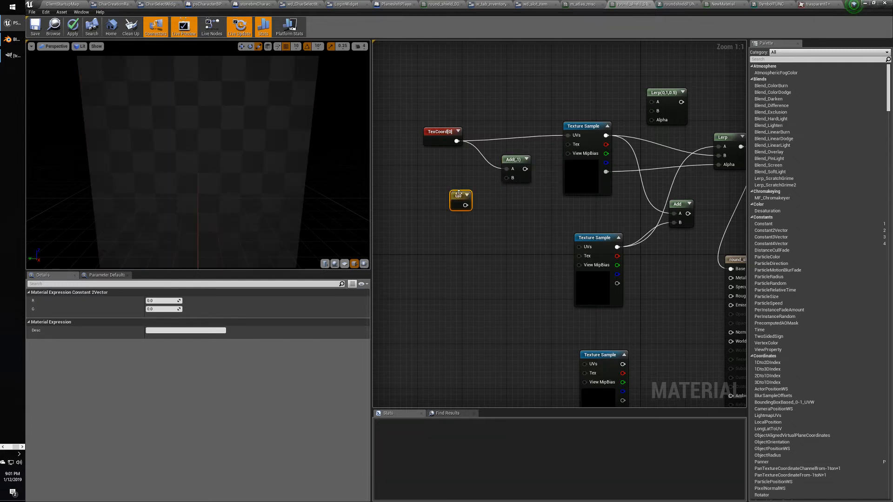
pyautogui.moveTo(458, 193); pyautogui.dragTo(437, 176)
pyautogui.click(163, 301)
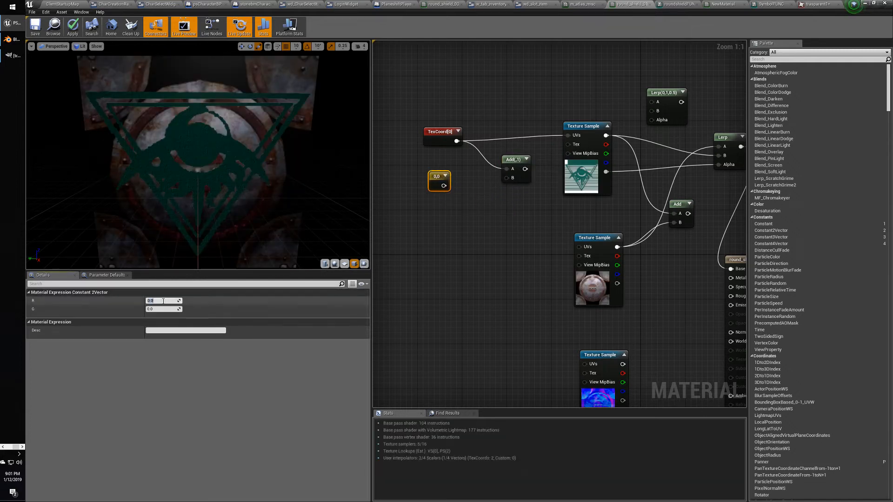
pyautogui.write('10')
pyautogui.press('Tab')
pyautogui.write('10')
pyautogui.press('Tab')
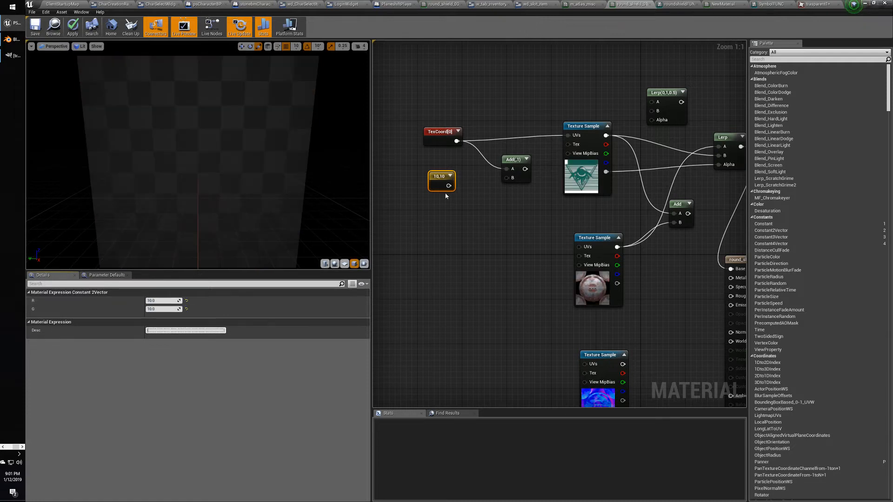
pyautogui.moveTo(449, 186); pyautogui.dragTo(568, 135)
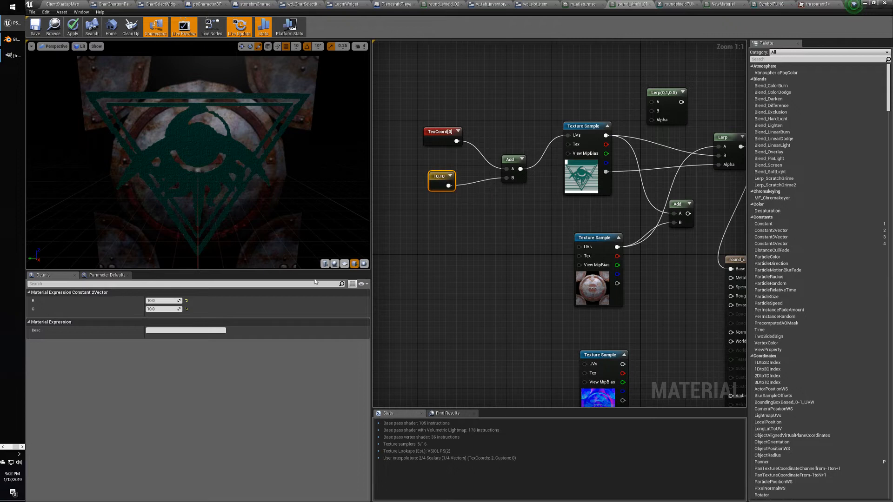
# Try the constant's R value at 100, then 200, checking the preview.
pyautogui.click(159, 301)
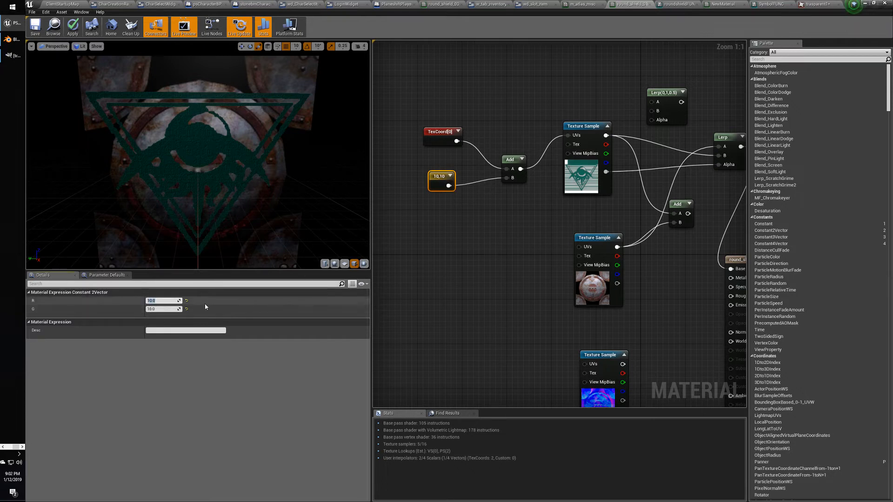
pyautogui.write('100')
pyautogui.press('Tab')
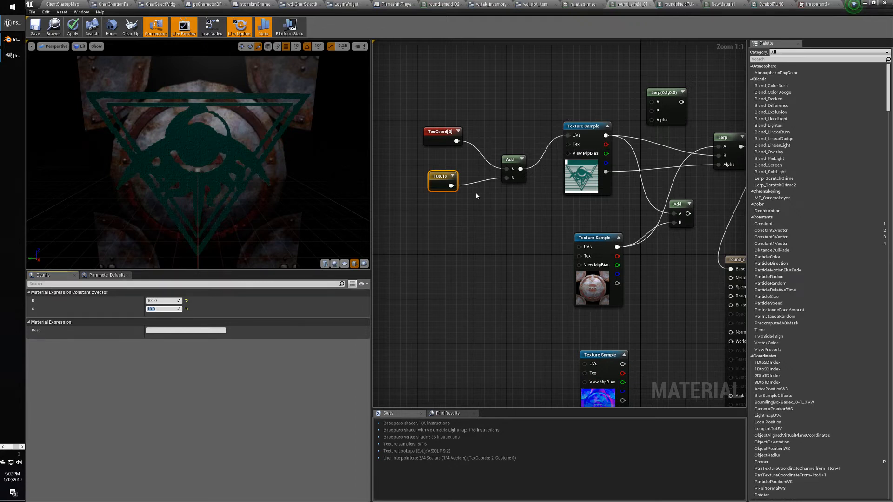
pyautogui.click(442, 177)
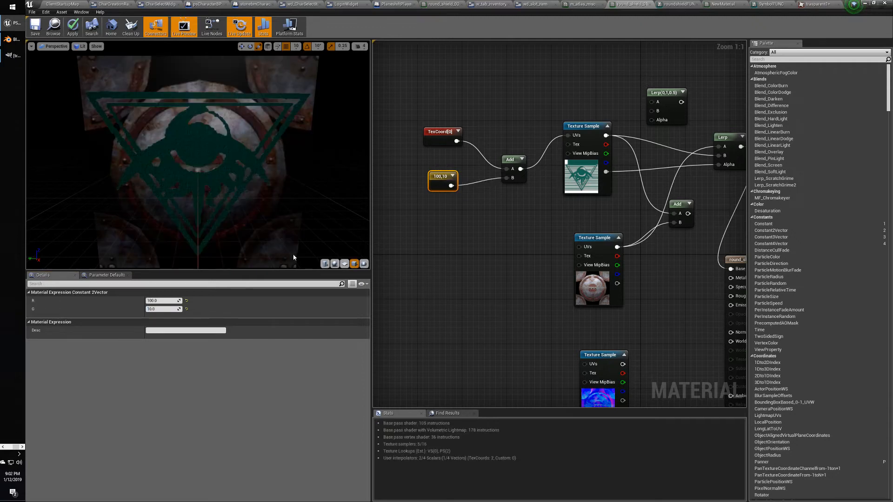
pyautogui.click(159, 301)
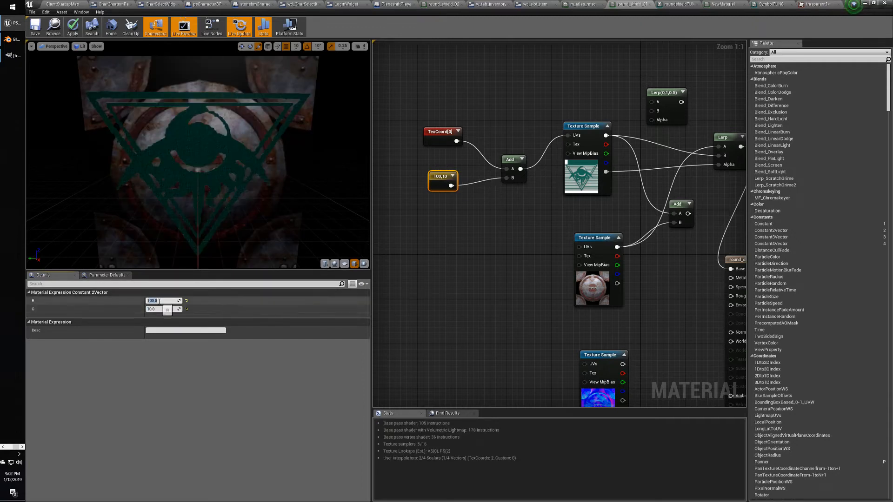
pyautogui.write('200')
pyautogui.press('Tab')
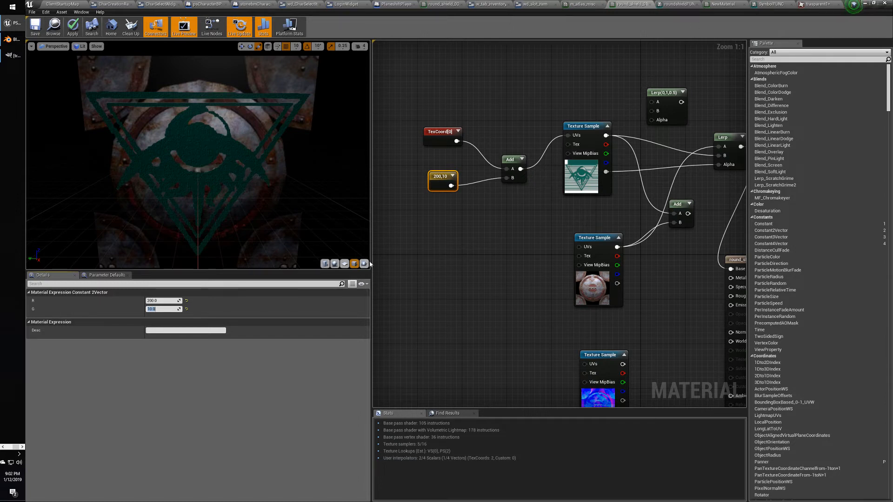
# Set the constant's R and G to 0.1 and inspect the emblem Texture Sample.
pyautogui.click(177, 302)
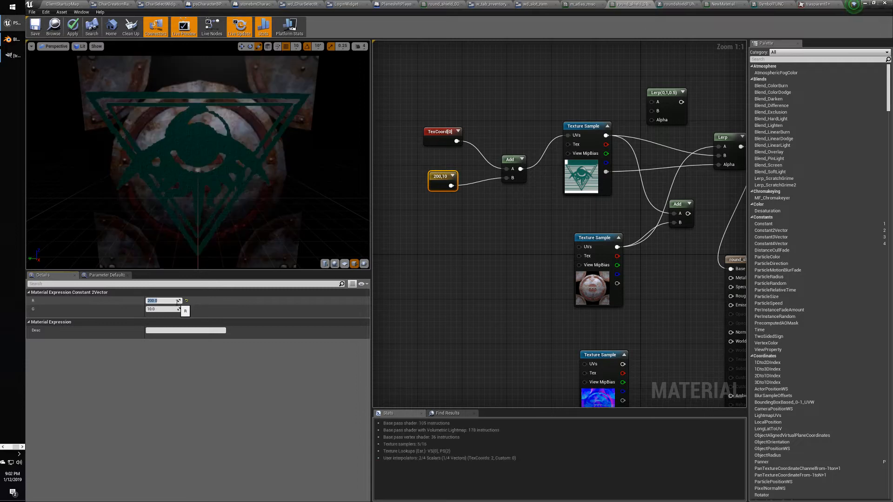
pyautogui.write('0.1')
pyautogui.press('Tab')
pyautogui.write('0.1')
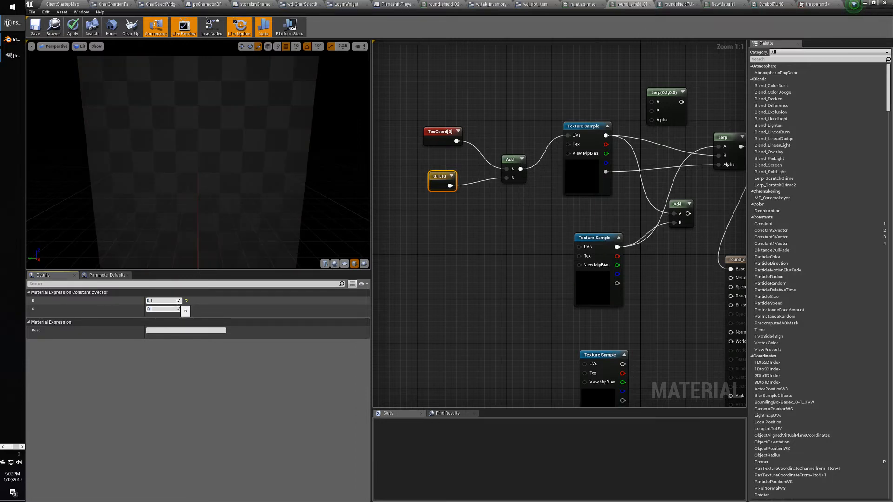
pyautogui.press('Return')
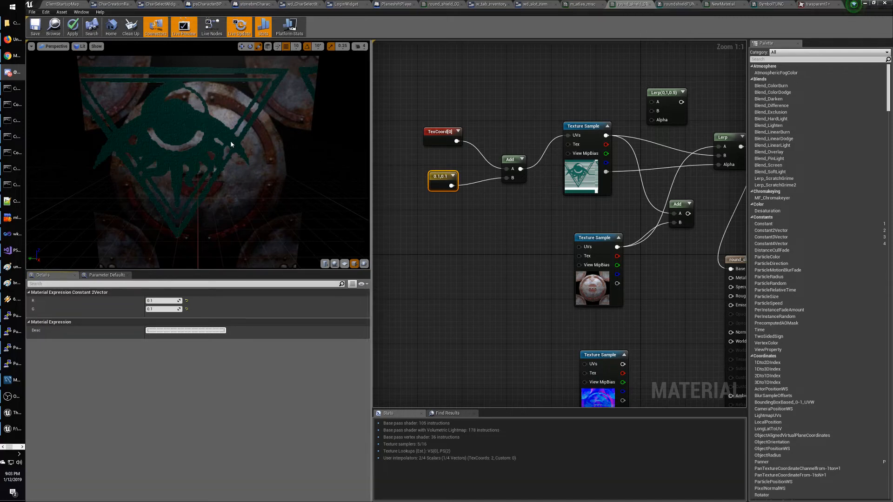
pyautogui.moveTo(493, 243)
pyautogui.mouseDown(button='right')
pyautogui.moveTo(474, 239)
pyautogui.moveTo(499, 252)
pyautogui.moveTo(471, 235)
pyautogui.moveTo(490, 244)
pyautogui.mouseUp(button='right')
pyautogui.click(565, 130)
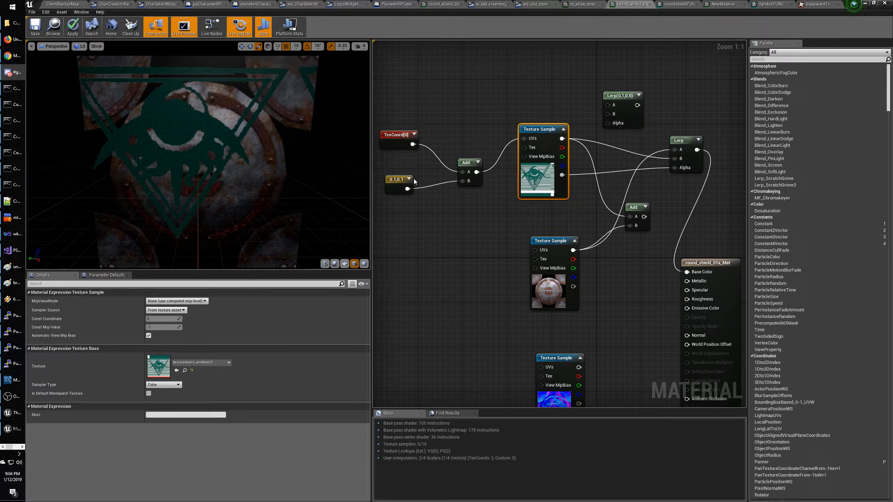
# Check the 0.1,0.1 constant, Add and emblem nodes, then delete the unused Lerp(0,1,0.5) node.
pyautogui.moveTo(461, 270); pyautogui.dragTo(480, 298, button='right')
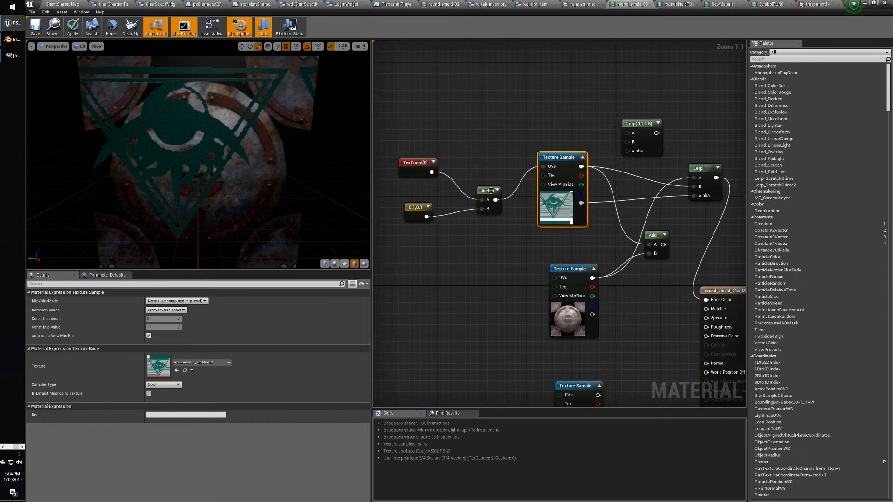
pyautogui.click(418, 212)
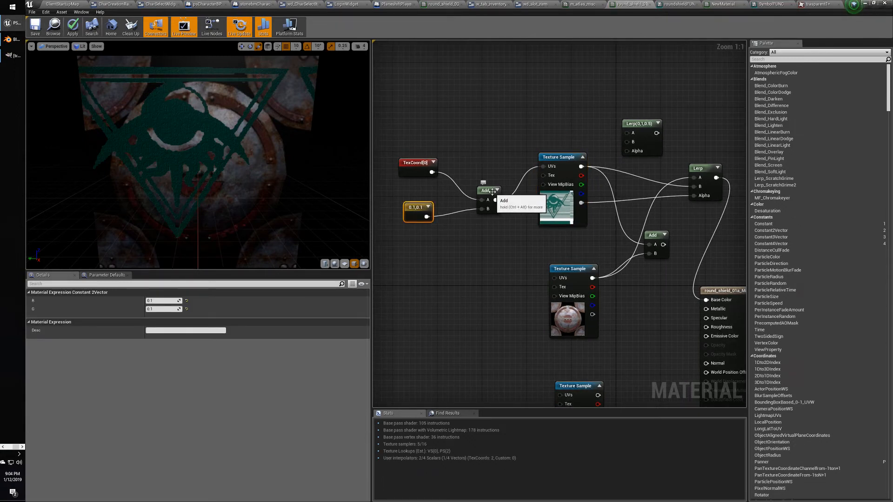
pyautogui.click(496, 194)
pyautogui.click(547, 169)
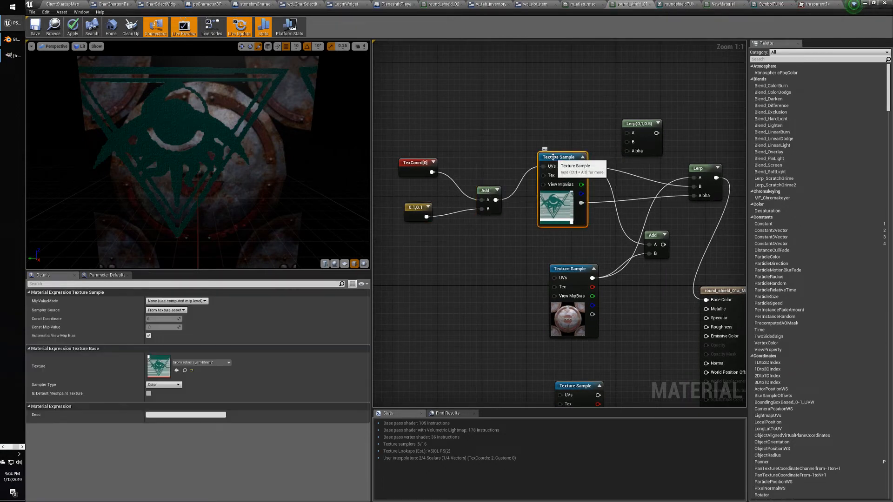
pyautogui.moveTo(514, 271); pyautogui.dragTo(490, 272, button='right')
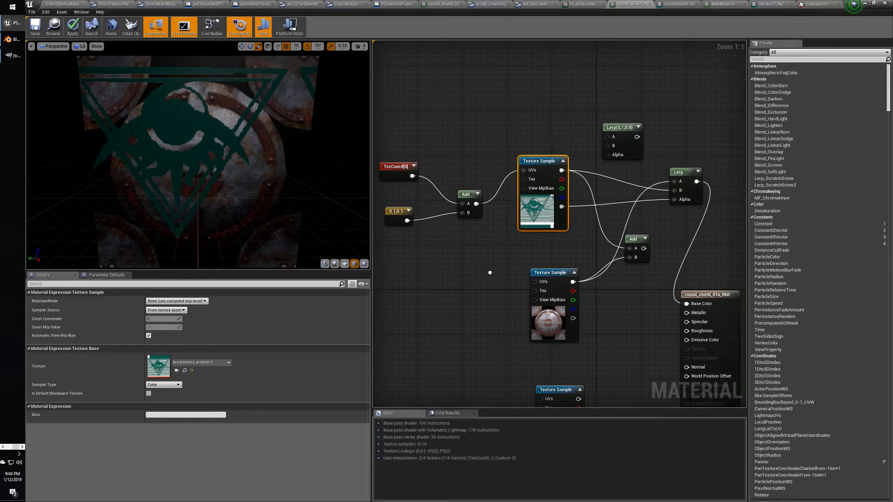
pyautogui.moveTo(688, 172); pyautogui.dragTo(683, 189)
pyautogui.click(633, 129)
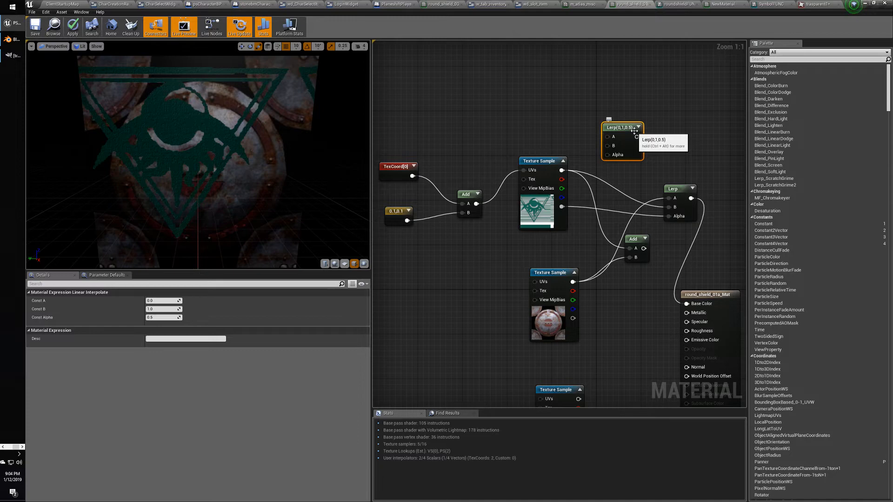
pyautogui.press('Delete')
# Delete the unconnected lower Add node and wire the normal map into the Normal input.
pyautogui.moveTo(538, 145); pyautogui.dragTo(514, 55, button='right')
pyautogui.moveTo(593, 265); pyautogui.dragTo(564, 288, button='right')
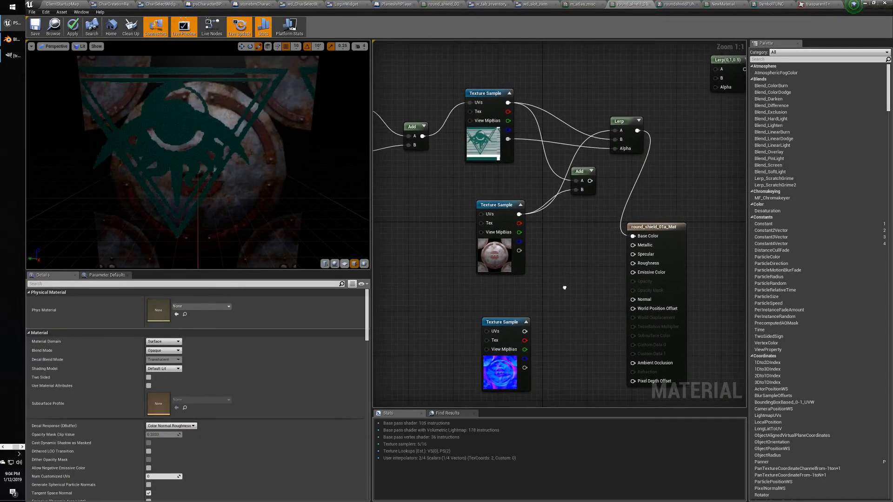
pyautogui.moveTo(509, 325); pyautogui.dragTo(503, 303)
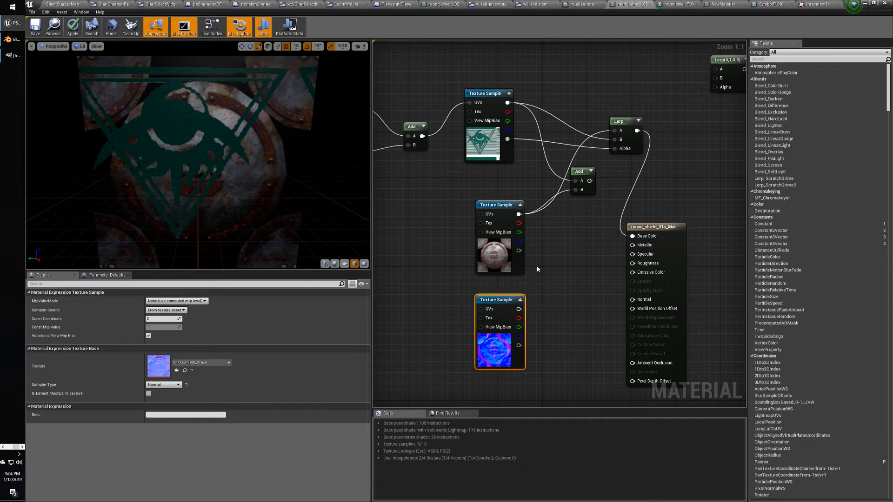
pyautogui.click(537, 268)
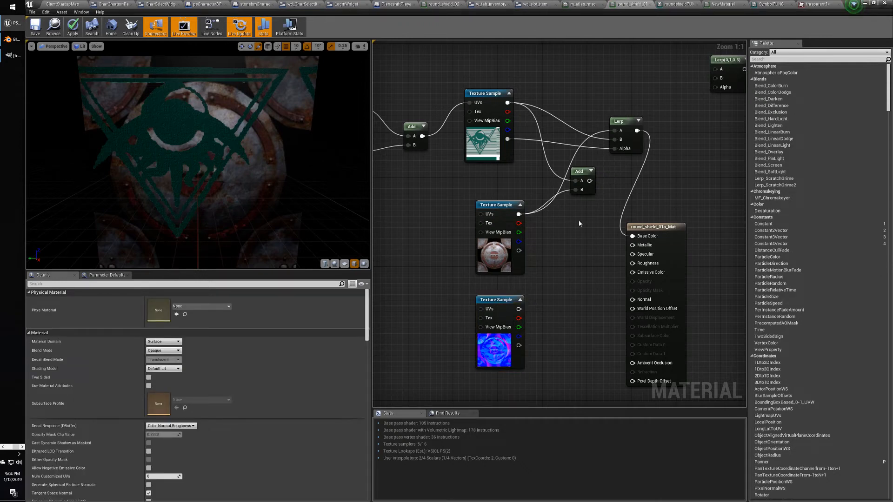
pyautogui.moveTo(584, 246); pyautogui.dragTo(583, 259, button='right')
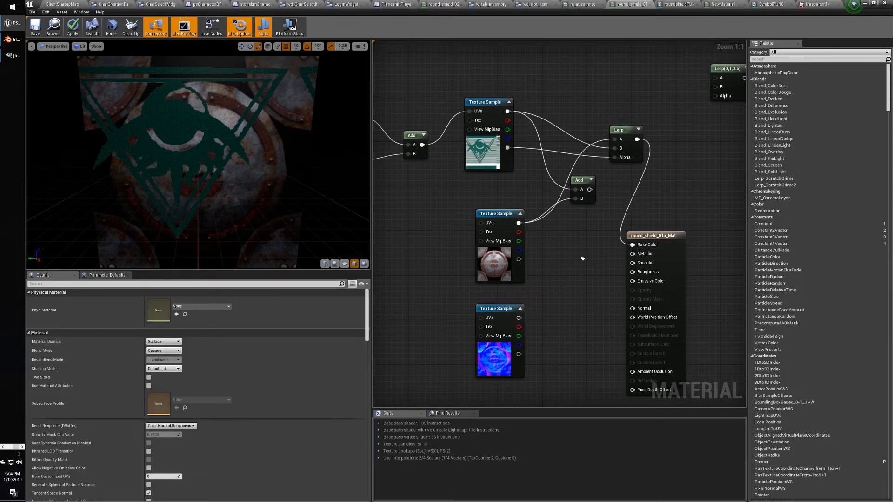
pyautogui.click(584, 182)
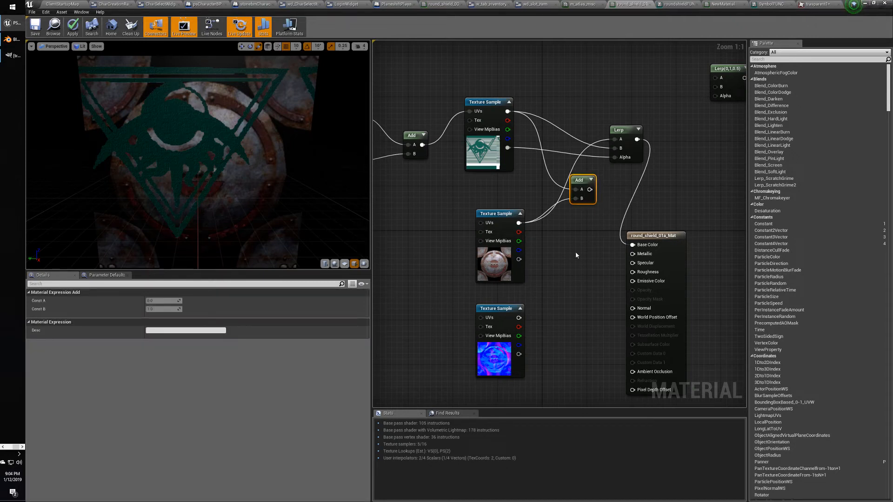
pyautogui.press('Delete')
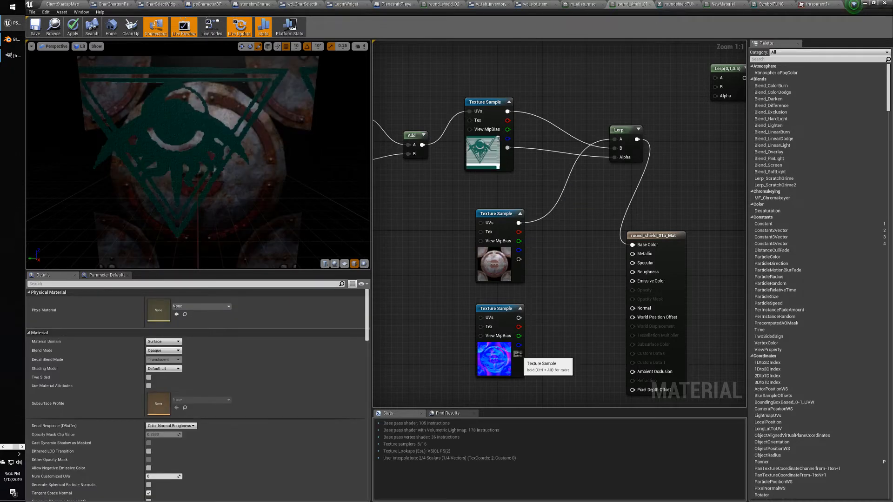
pyautogui.moveTo(518, 354); pyautogui.dragTo(633, 313)
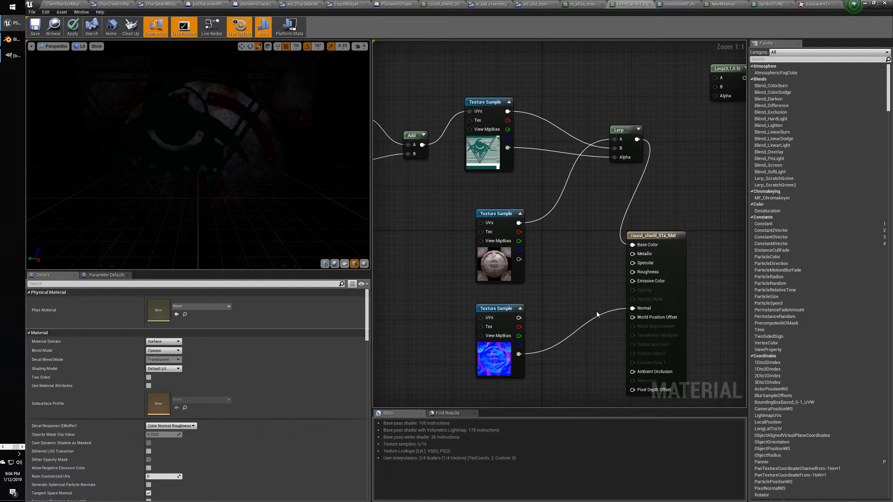
# Link the normal map's RGB output to the material Normal input and tidy the nearby nodes.
pyautogui.moveTo(626, 132); pyautogui.dragTo(588, 194)
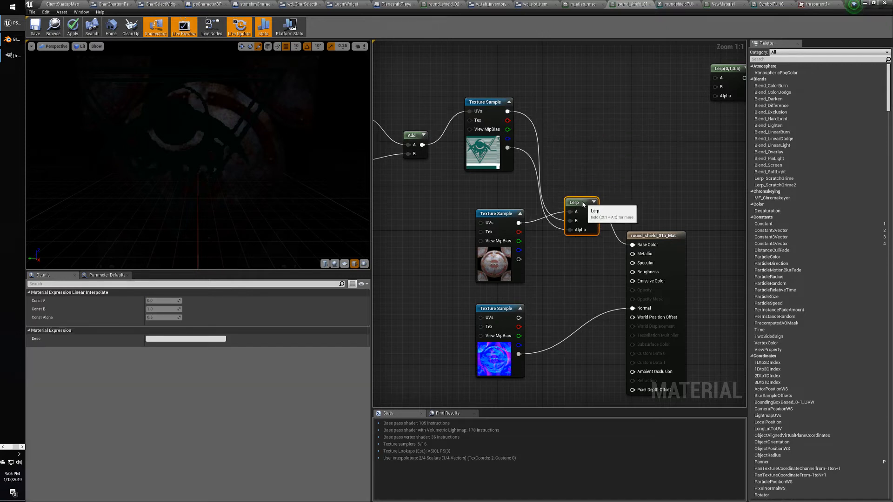
pyautogui.moveTo(566, 252); pyautogui.dragTo(577, 257, button='right')
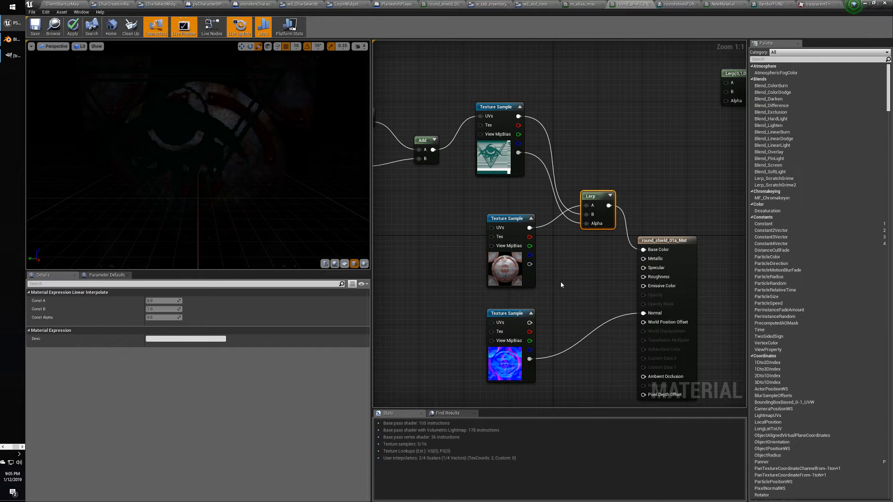
pyautogui.moveTo(529, 322); pyautogui.dragTo(643, 313)
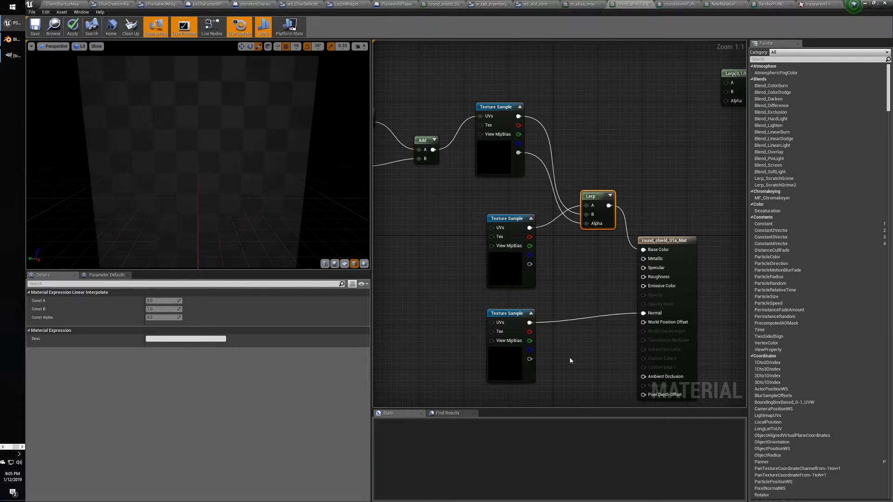
pyautogui.click(508, 309)
pyautogui.moveTo(508, 309); pyautogui.dragTo(509, 303)
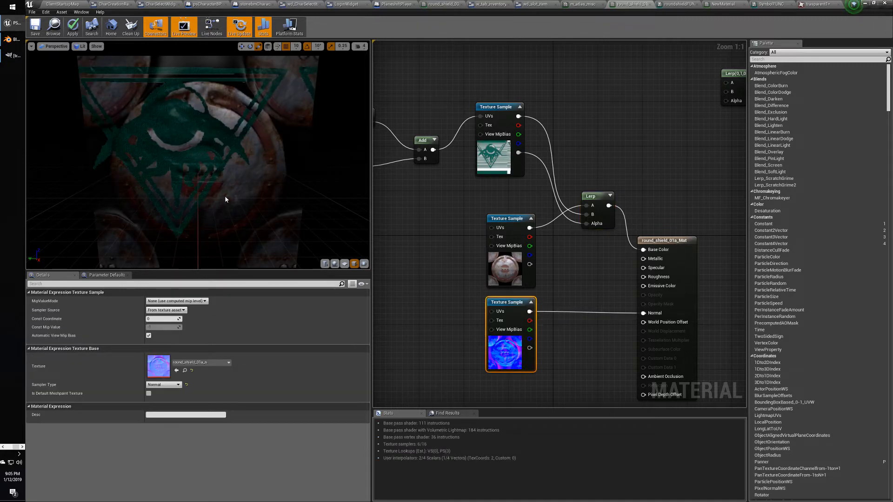
pyautogui.moveTo(219, 188)
pyautogui.mouseDown(button='right')
pyautogui.moveTo(219, 154)
pyautogui.moveTo(219, 184)
pyautogui.mouseUp(button='right')
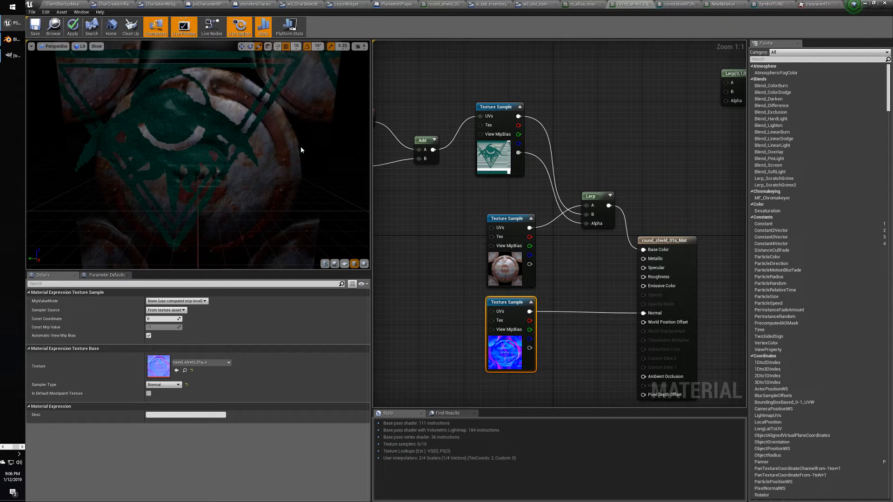
pyautogui.moveTo(439, 232); pyautogui.dragTo(512, 245, button='right')
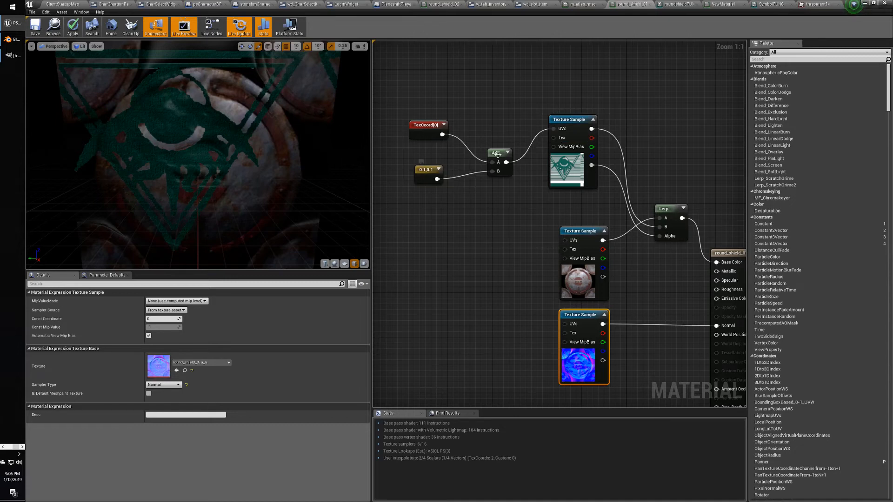
# Add a Divide node fed by the Add output and place it below Add.
pyautogui.moveTo(425, 170); pyautogui.dragTo(419, 159)
pyautogui.moveTo(415, 108); pyautogui.dragTo(476, 163)
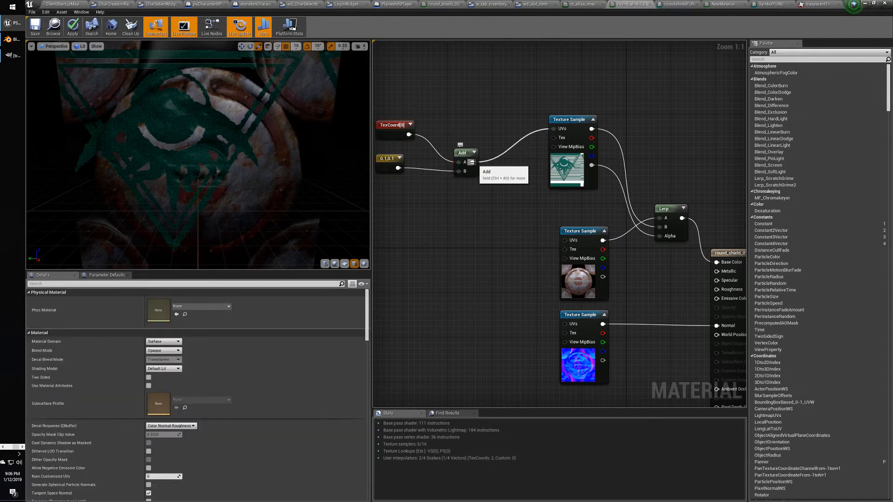
pyautogui.moveTo(471, 162); pyautogui.dragTo(482, 117)
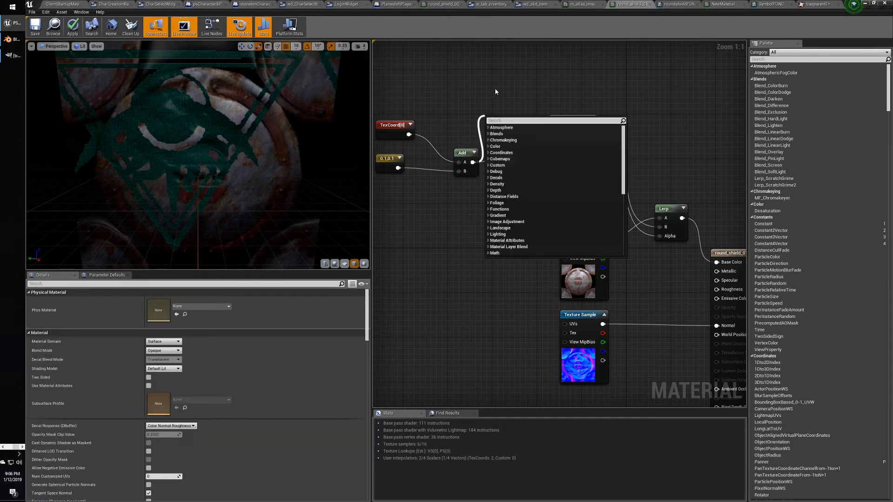
pyautogui.write('divide')
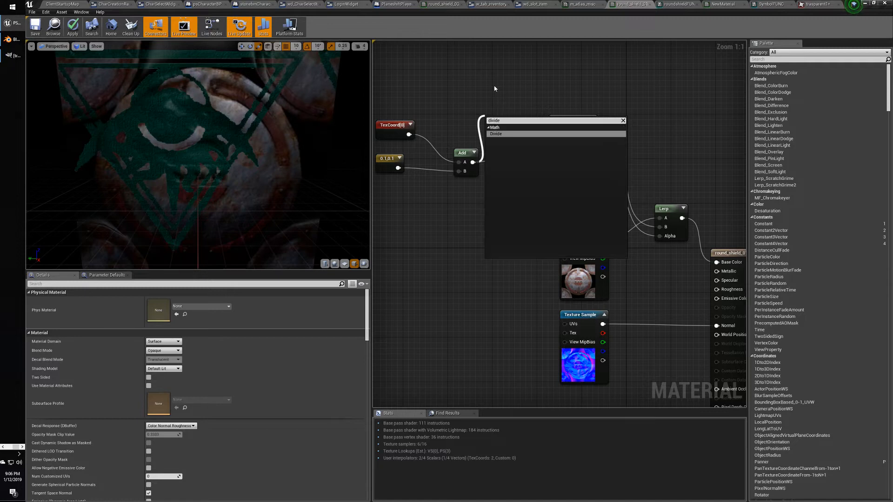
pyautogui.press('Return')
pyautogui.moveTo(502, 120); pyautogui.dragTo(514, 175)
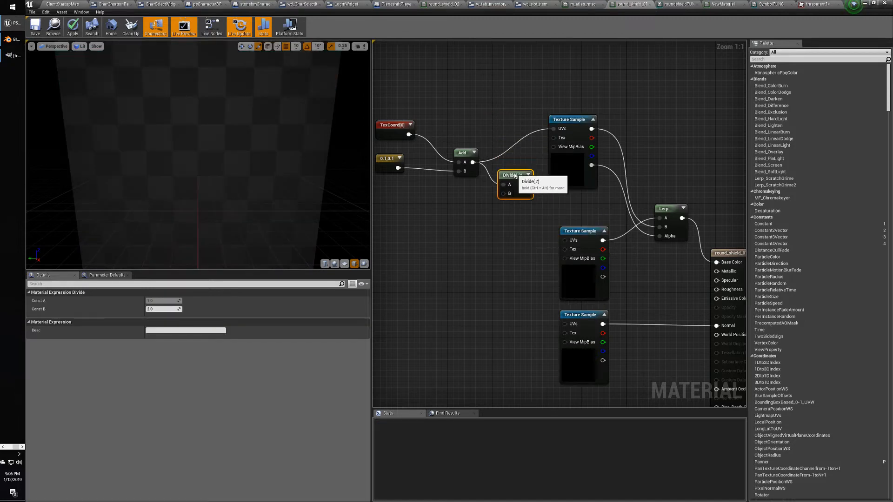
# Wire a 0.5 constant into Divide's B input and feed Divide into the emblem texture's UVs.
pyautogui.click(461, 228)
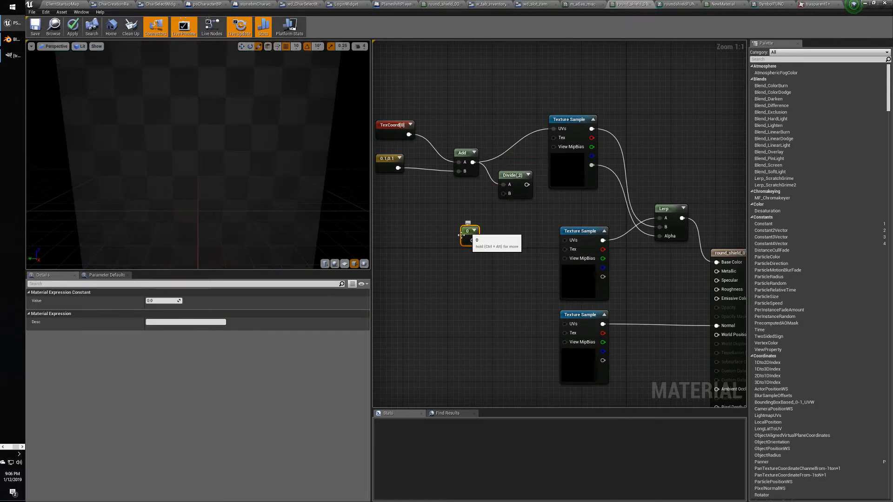
pyautogui.click(180, 300)
pyautogui.write('0')
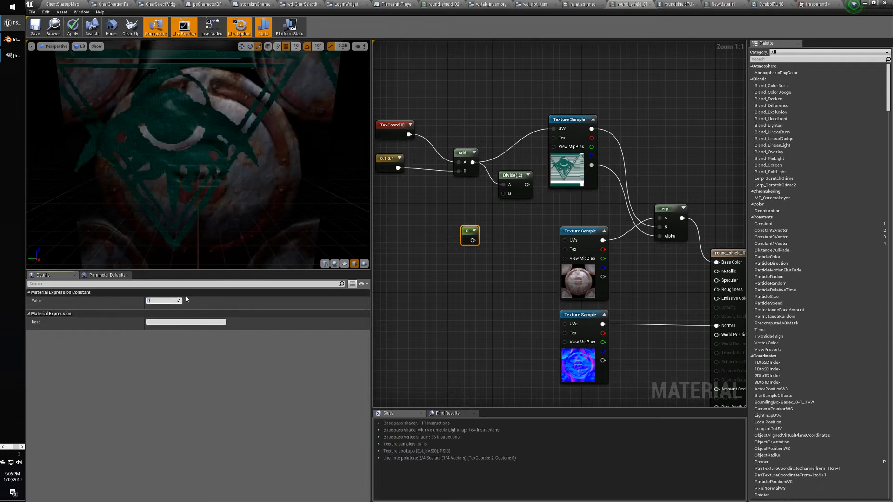
pyautogui.write('.5')
pyautogui.press('Return')
pyautogui.moveTo(475, 240); pyautogui.dragTo(429, 221)
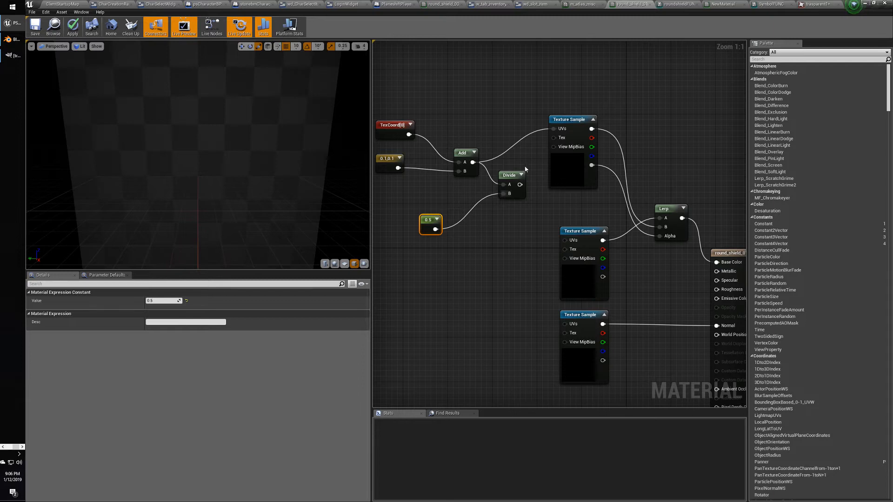
pyautogui.moveTo(519, 185); pyautogui.dragTo(554, 129)
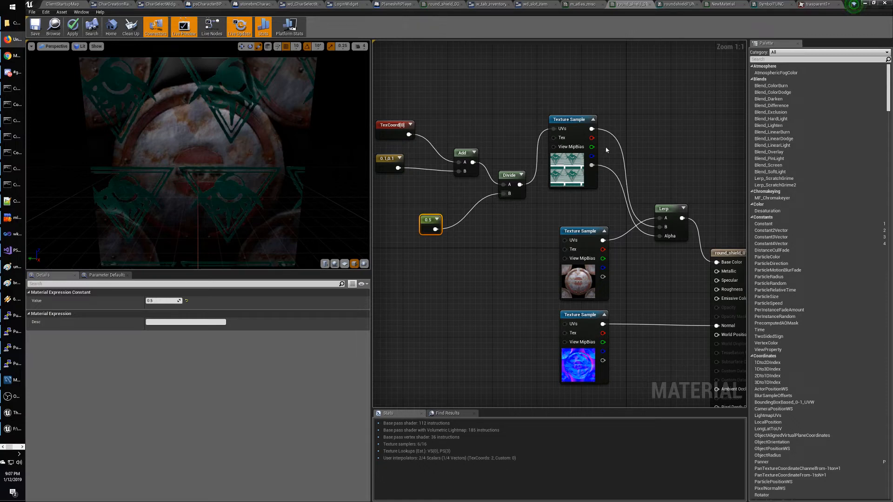
# Place a new three-component constant node below the 0.5 constant.
pyautogui.moveTo(397, 131); pyautogui.dragTo(401, 114)
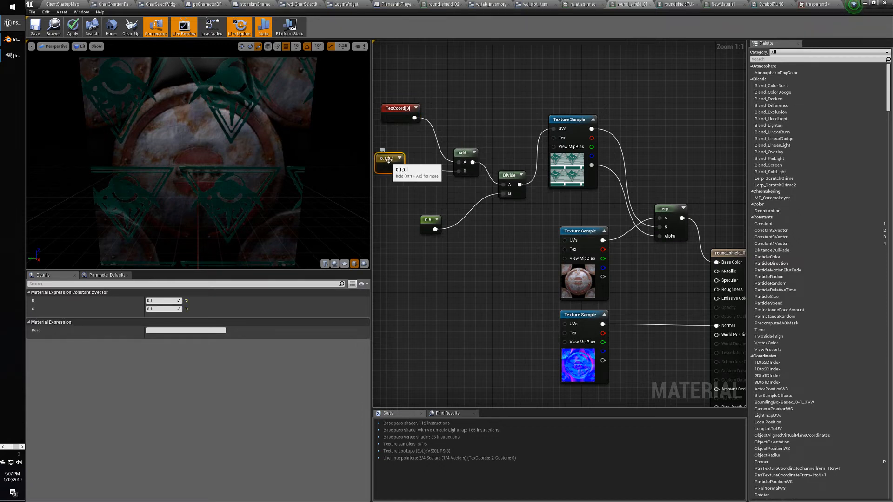
pyautogui.click(404, 190)
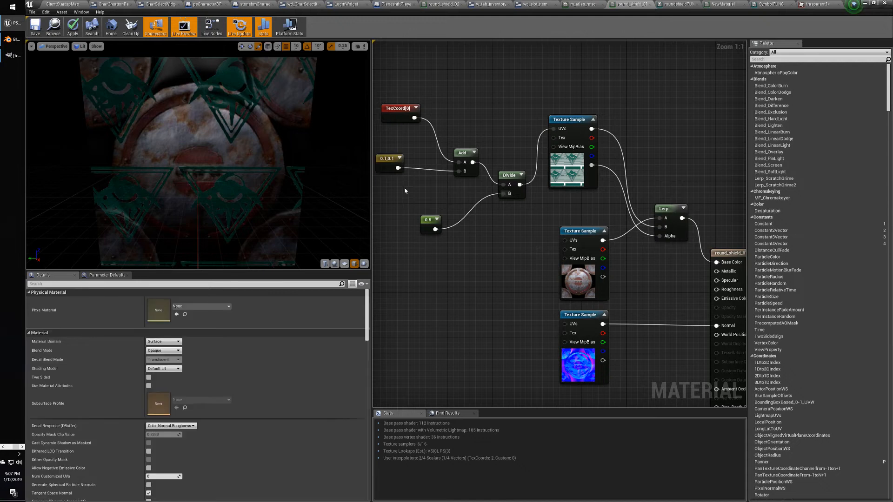
pyautogui.click(405, 187)
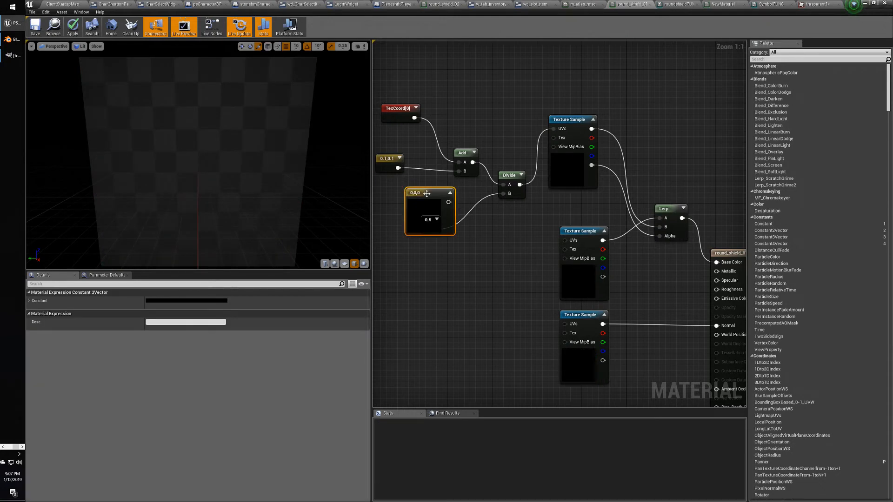
pyautogui.moveTo(421, 193); pyautogui.dragTo(405, 249)
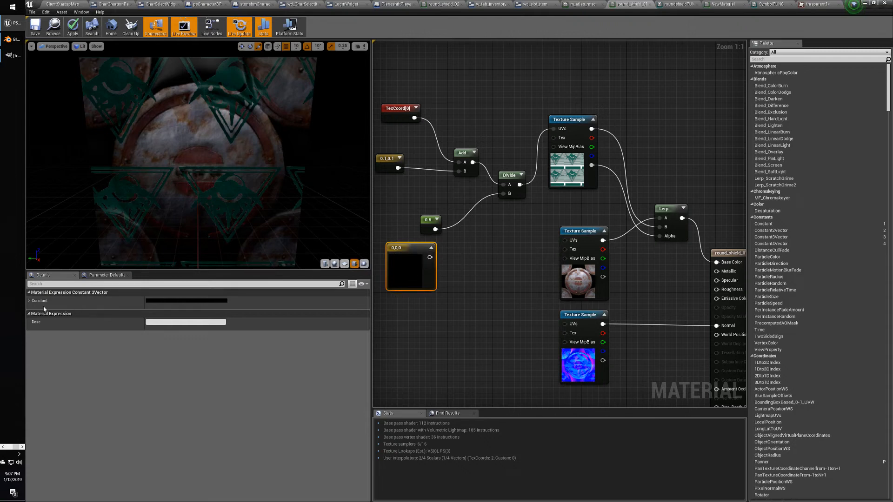
# Set the constant to 0.1, 0.1, 0.5 and wire it into the Add node's B input.
pyautogui.click(28, 301)
pyautogui.click(161, 309)
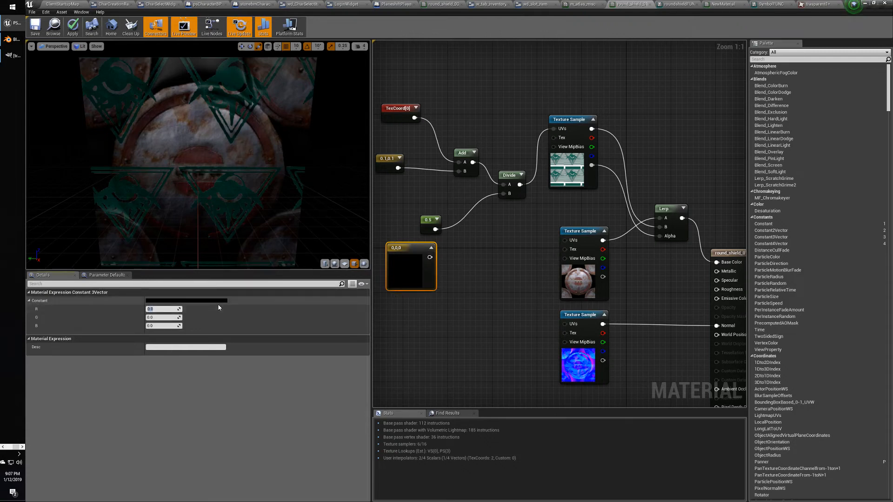
pyautogui.write('0.1')
pyautogui.press('Tab')
pyautogui.write('0.1')
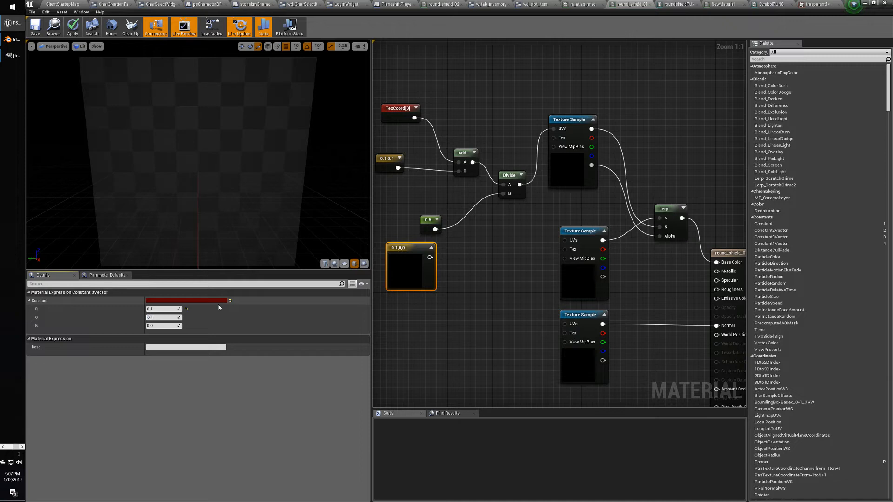
pyautogui.press('Tab')
pyautogui.write('0.5')
pyautogui.press('Tab')
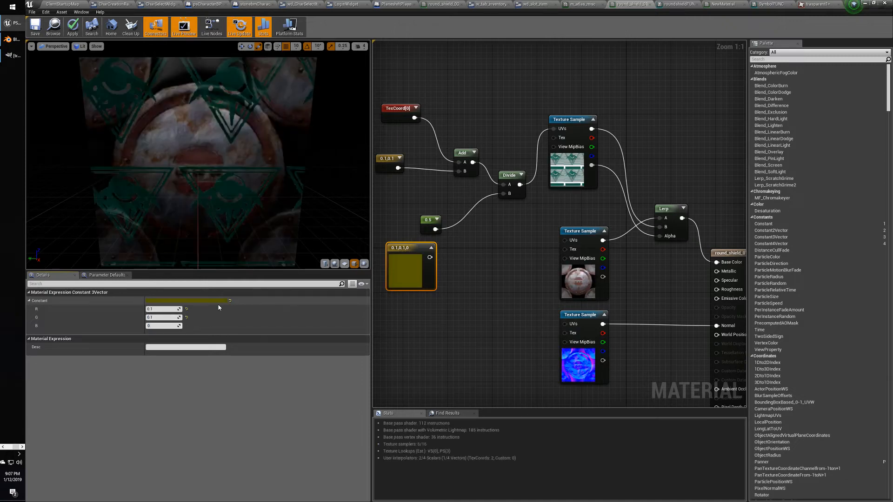
pyautogui.moveTo(429, 257); pyautogui.dragTo(459, 171)
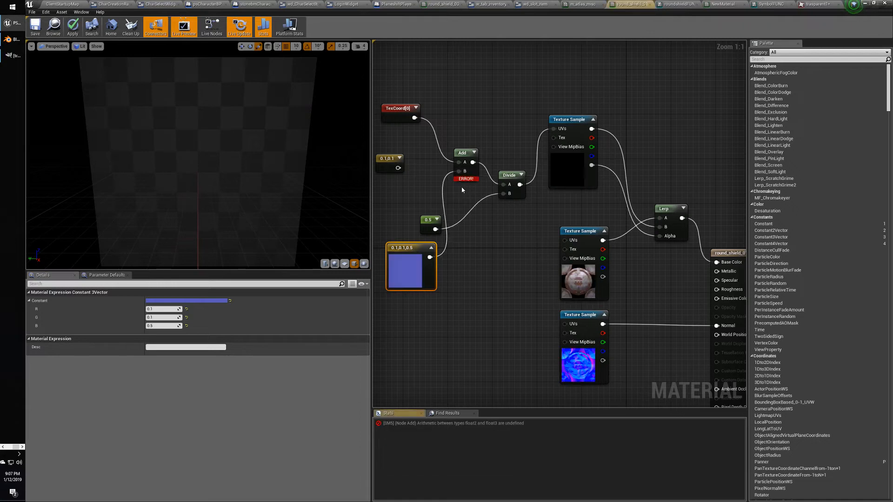
pyautogui.click(462, 153)
pyautogui.click(470, 113)
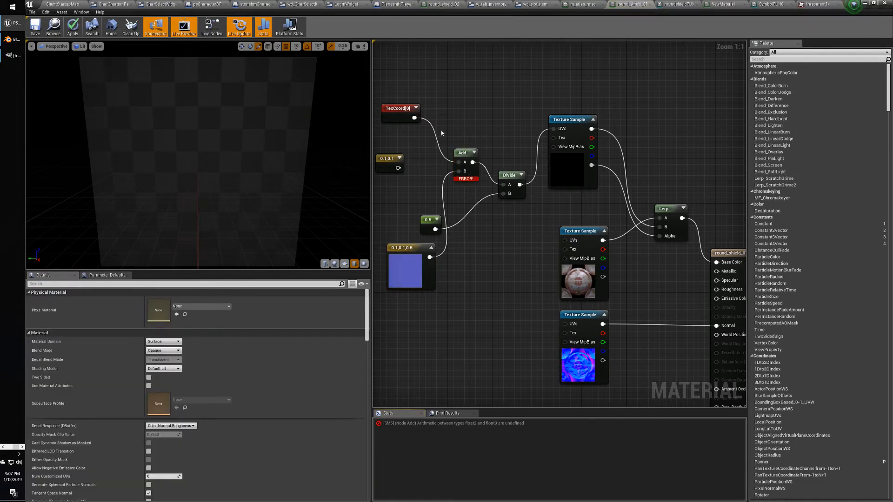
# Inspect the TexCoord node's settings.
pyautogui.click(400, 107)
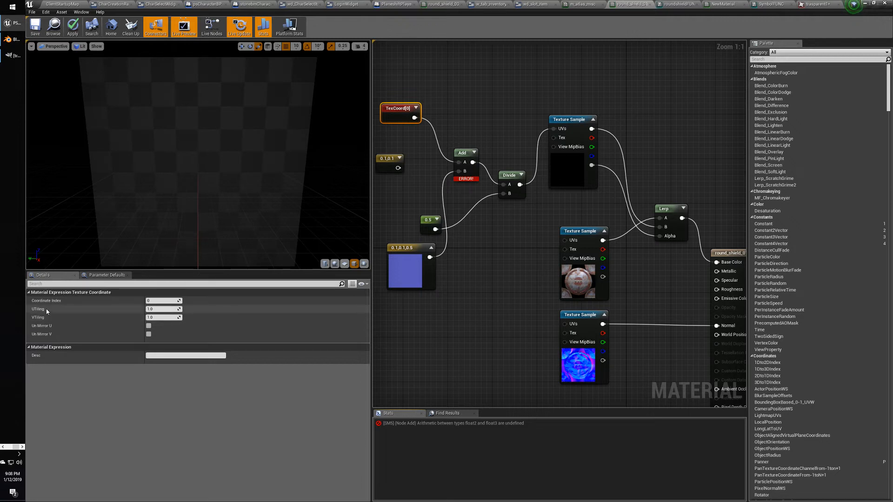
pyautogui.click(462, 107)
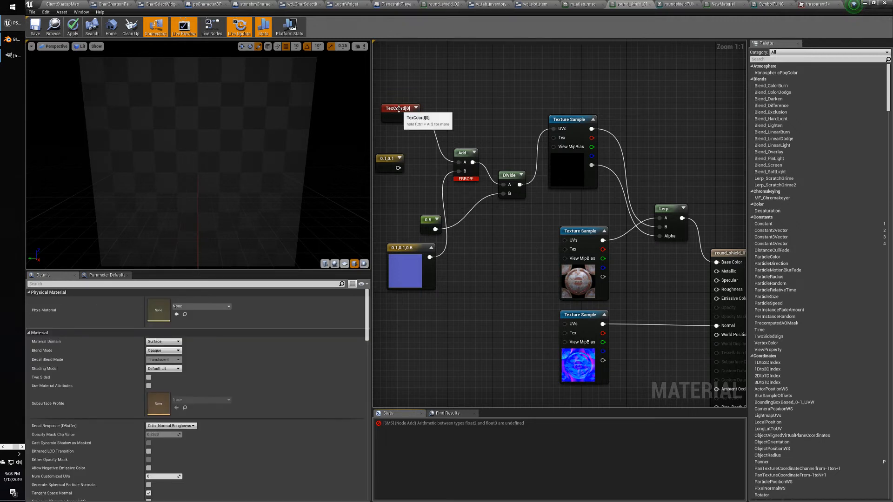
pyautogui.click(398, 108)
pyautogui.click(461, 112)
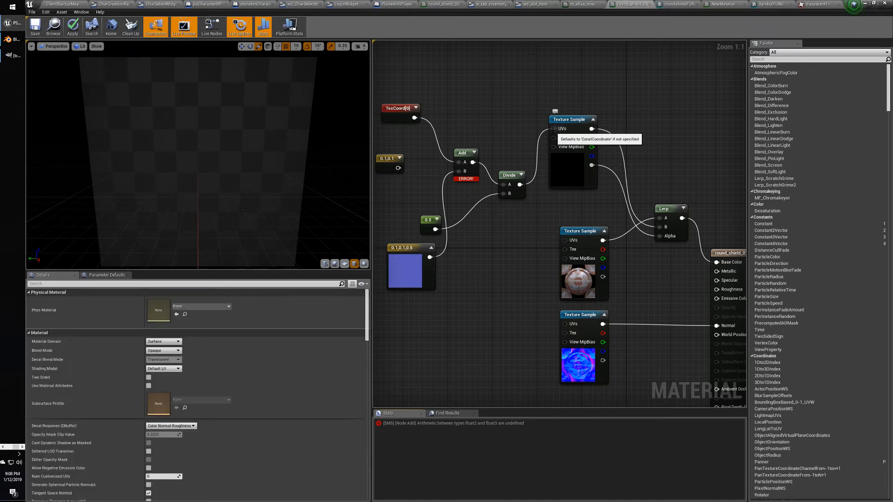
# Add a UVCropping node from the Texturing category to the texture's UVs, placed above it.
pyautogui.moveTo(550, 133); pyautogui.dragTo(482, 101)
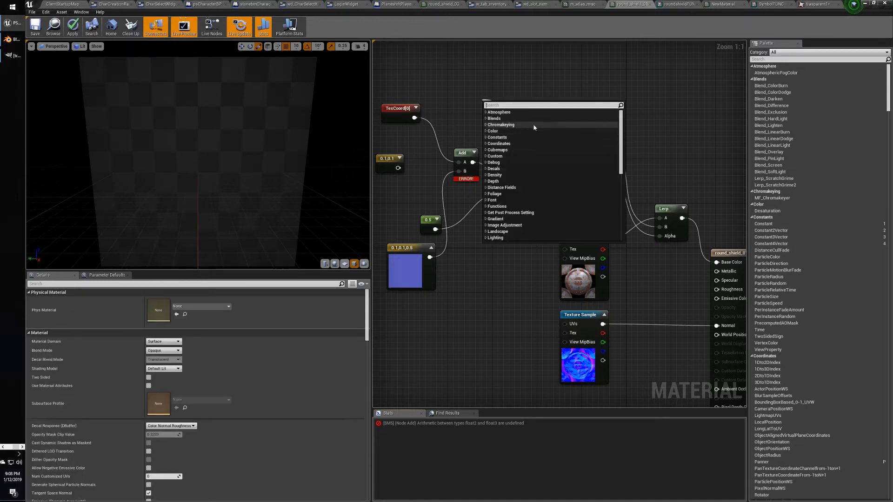
pyautogui.click(492, 112)
pyautogui.click(486, 112)
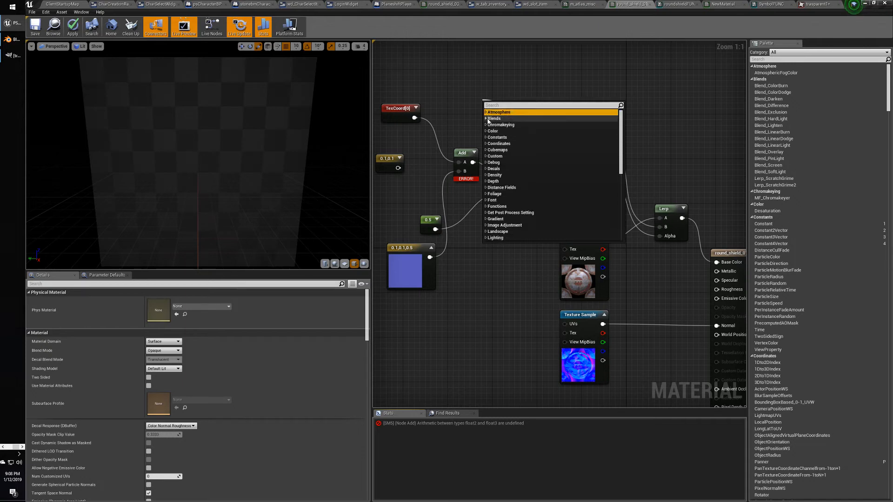
pyautogui.click(486, 113)
pyautogui.moveTo(619, 142); pyautogui.dragTo(621, 208)
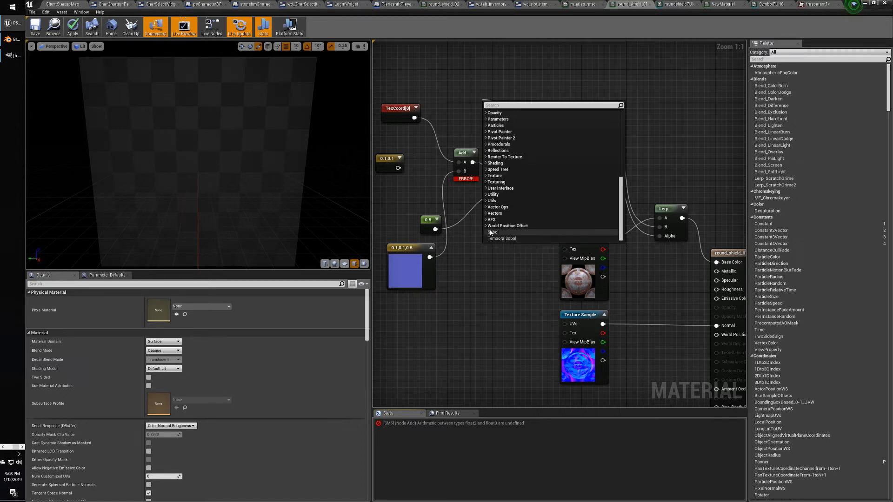
pyautogui.click(496, 182)
pyautogui.scroll(-10, 577, 205)
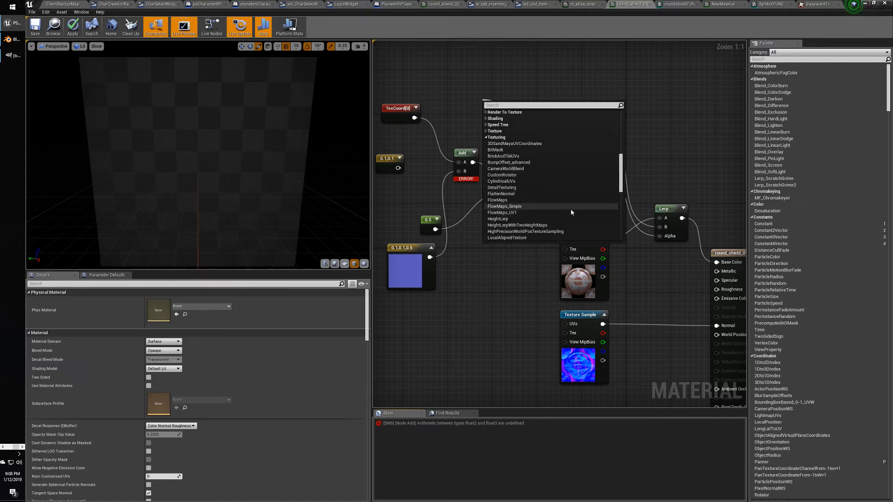
pyautogui.scroll(-5, 563, 214)
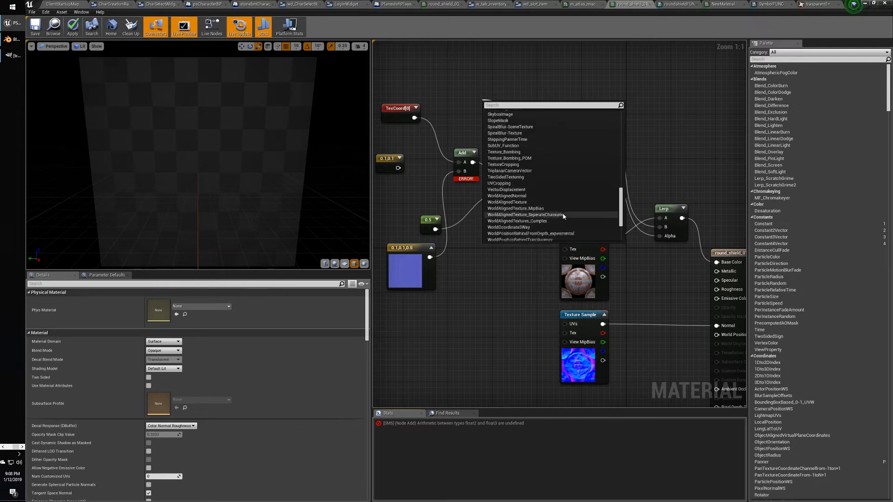
pyautogui.scroll(3, 562, 213)
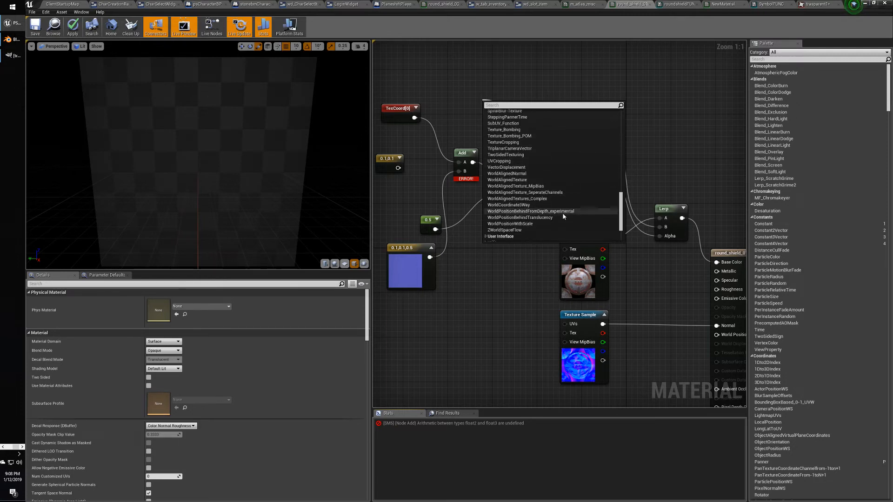
pyautogui.scroll(3, 562, 214)
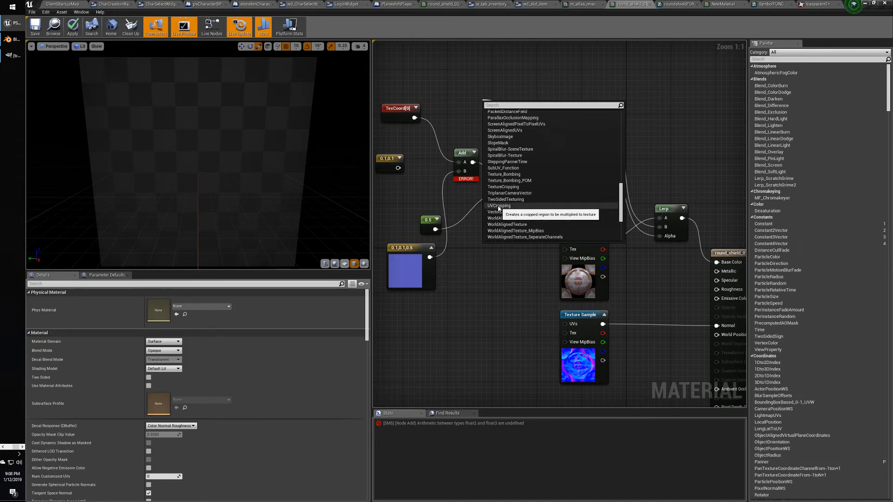
pyautogui.click(499, 206)
pyautogui.moveTo(514, 106); pyautogui.dragTo(512, 65)
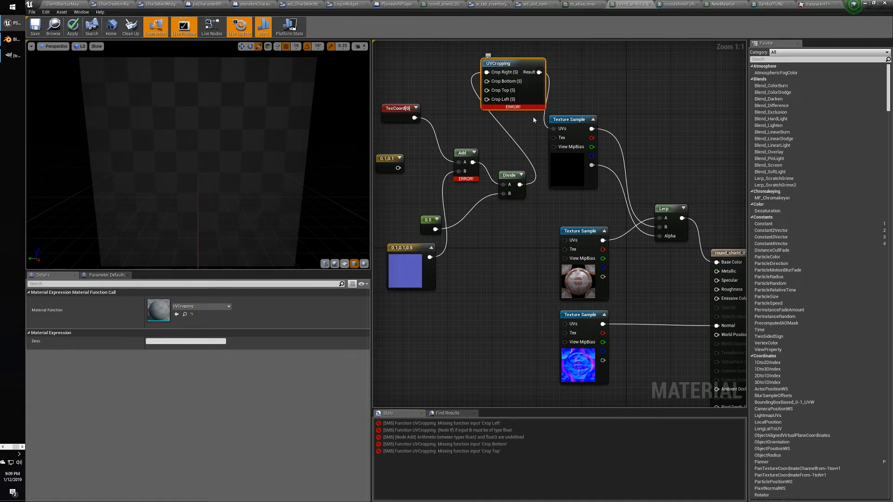
pyautogui.click(496, 142)
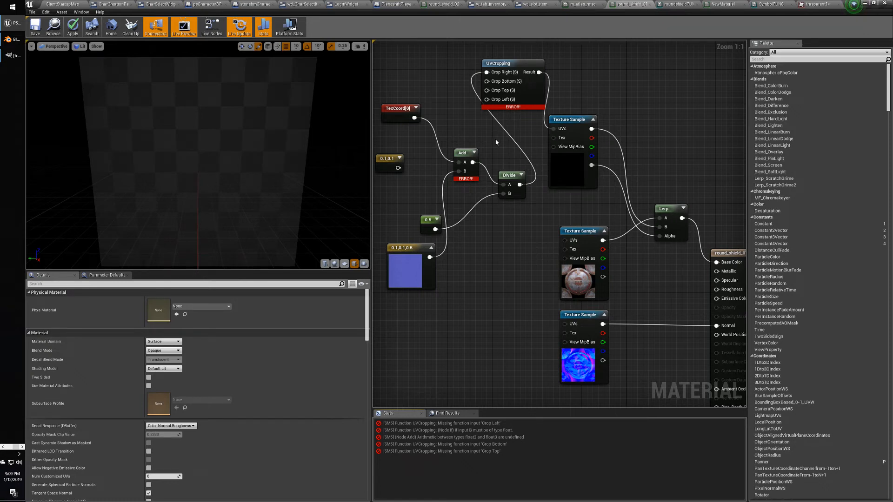
pyautogui.click(573, 119)
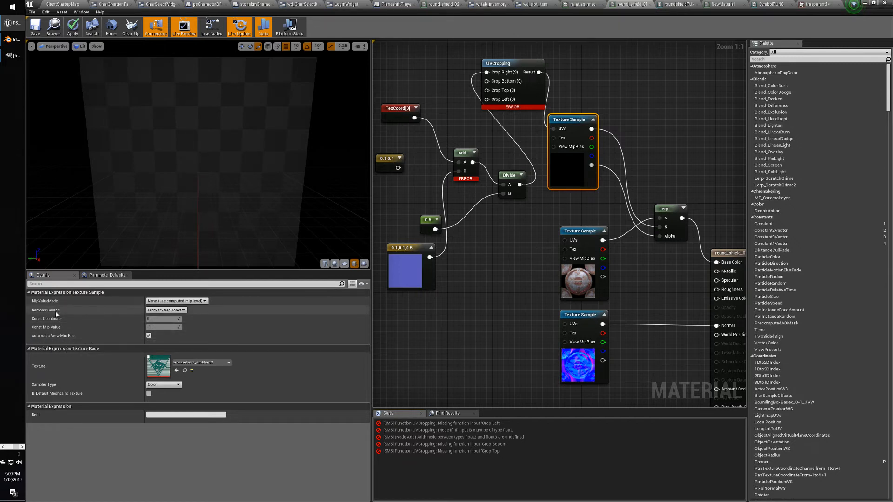
pyautogui.click(183, 310)
pyautogui.click(184, 312)
pyautogui.click(149, 335)
pyautogui.click(168, 385)
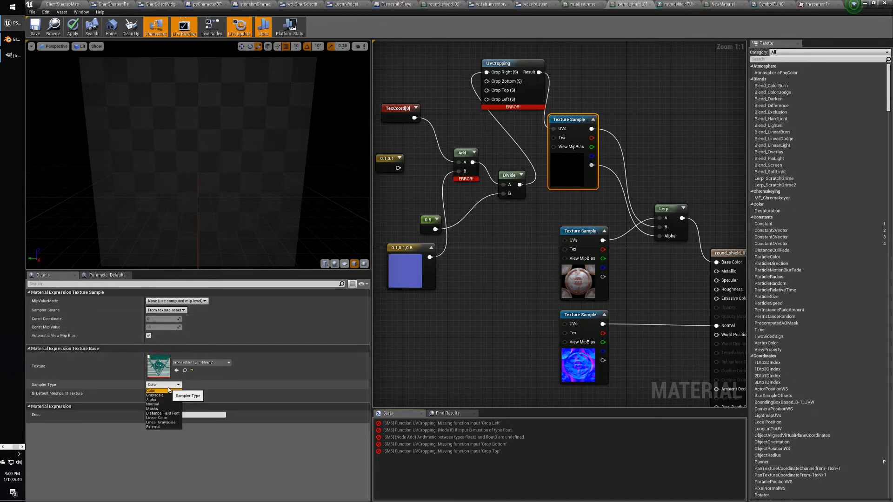
pyautogui.click(167, 390)
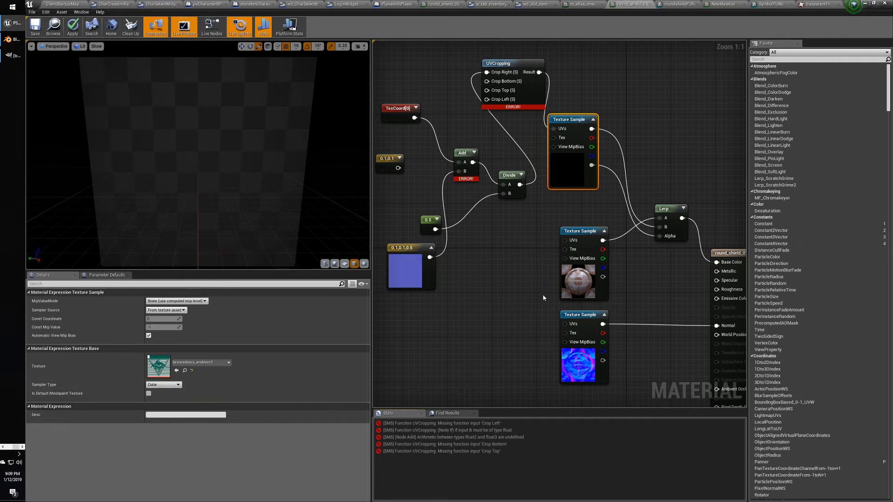
pyautogui.click(629, 97)
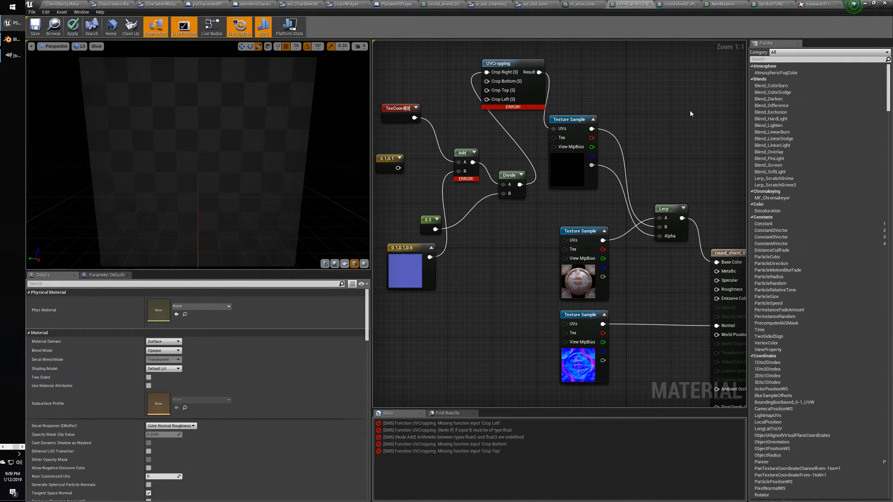
# Delete the 0.1,0.1,0.5 constant and reconnect the 0.1,0.1 constant to Add's B input.
pyautogui.click(402, 105)
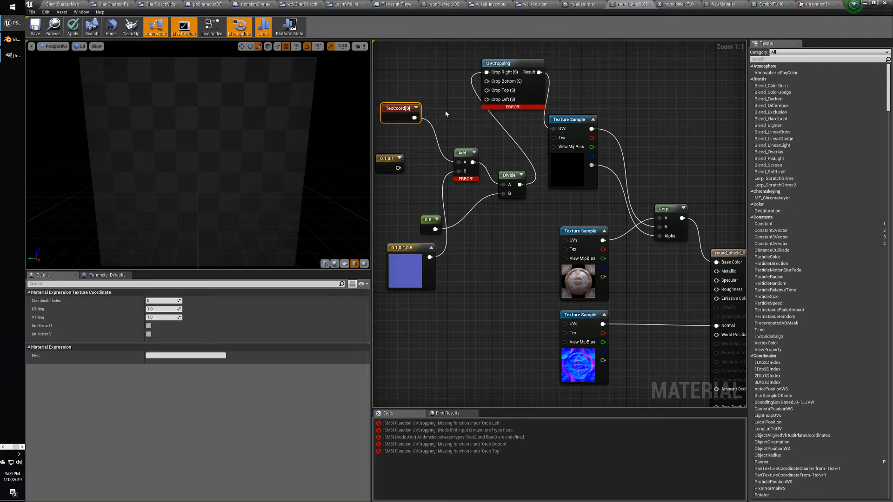
pyautogui.click(461, 232)
pyautogui.click(418, 255)
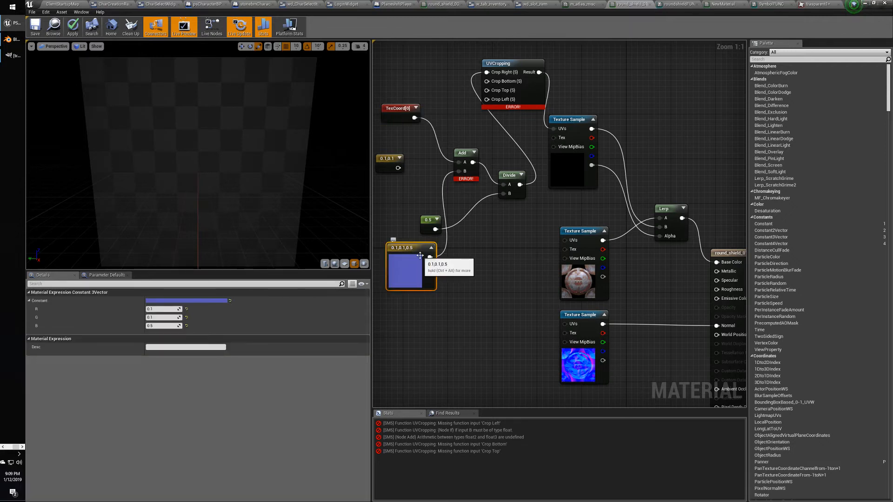
pyautogui.press('Delete')
pyautogui.moveTo(398, 168); pyautogui.dragTo(459, 172)
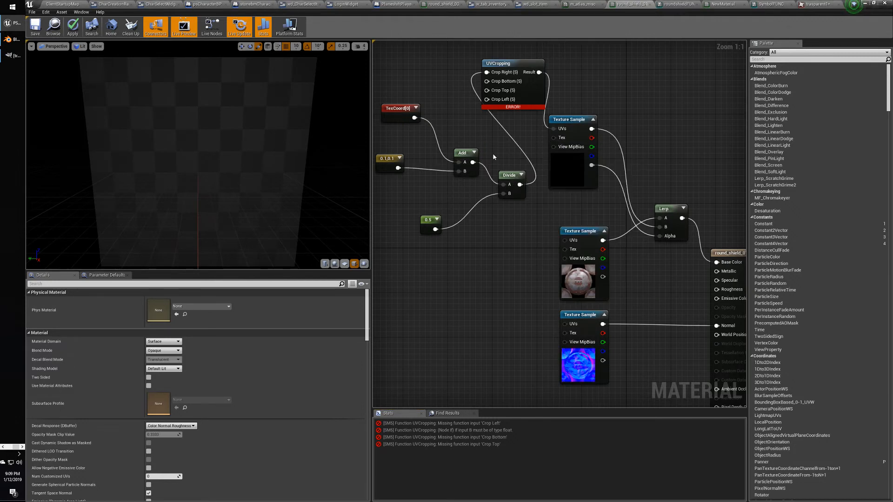
# Delete the Divide node and move the Add node up and left.
pyautogui.moveTo(497, 154); pyautogui.dragTo(530, 217)
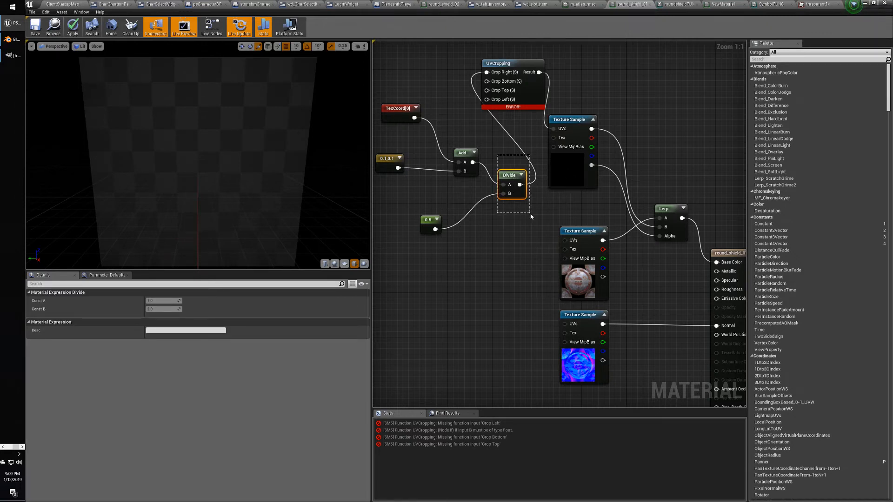
pyautogui.moveTo(530, 216); pyautogui.dragTo(538, 222)
pyautogui.press('Delete')
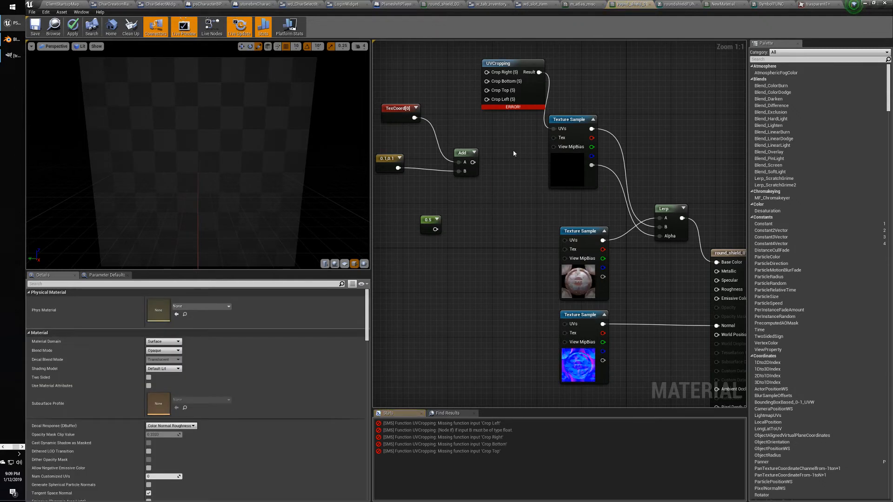
pyautogui.moveTo(460, 154); pyautogui.dragTo(444, 157)
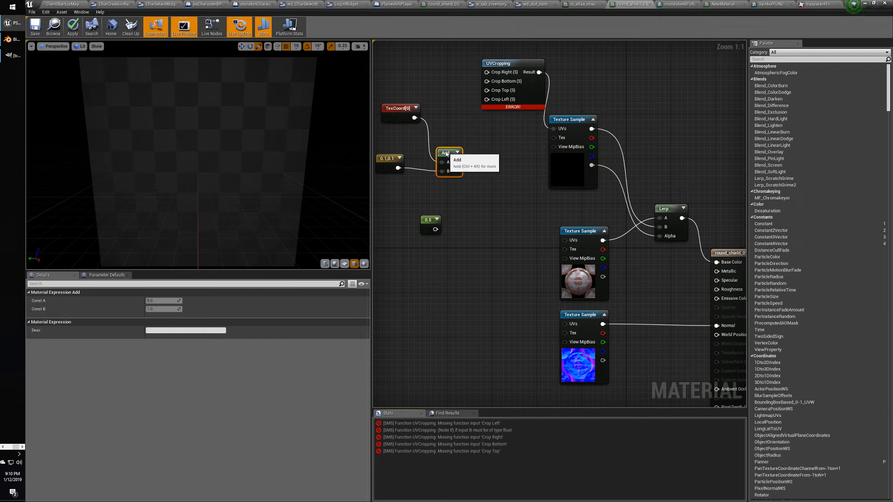
pyautogui.click(457, 135)
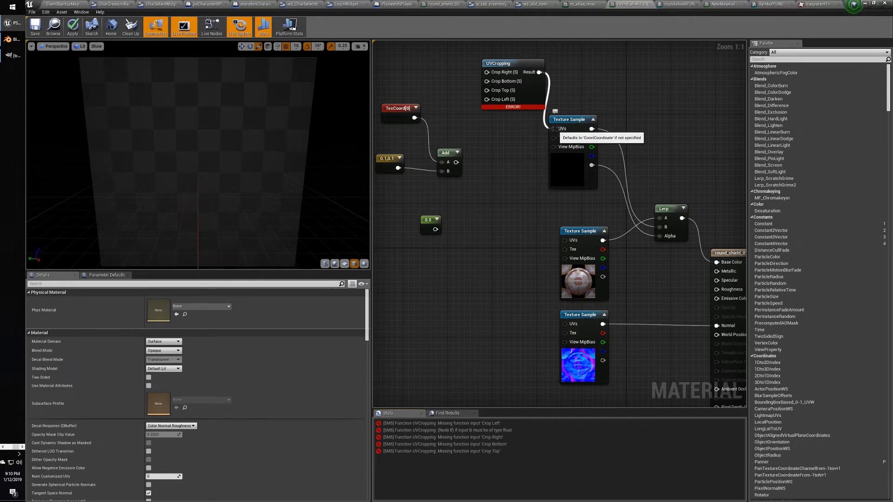
# Wire a 0,0,0,0 four-component constant into the emblem UVs, producing a coercion error.
pyautogui.click(482, 185)
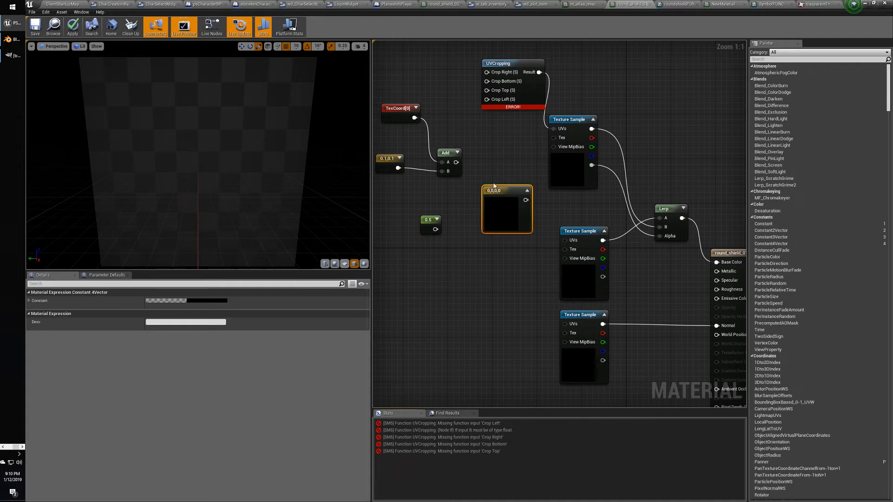
pyautogui.moveTo(497, 196); pyautogui.dragTo(560, 129)
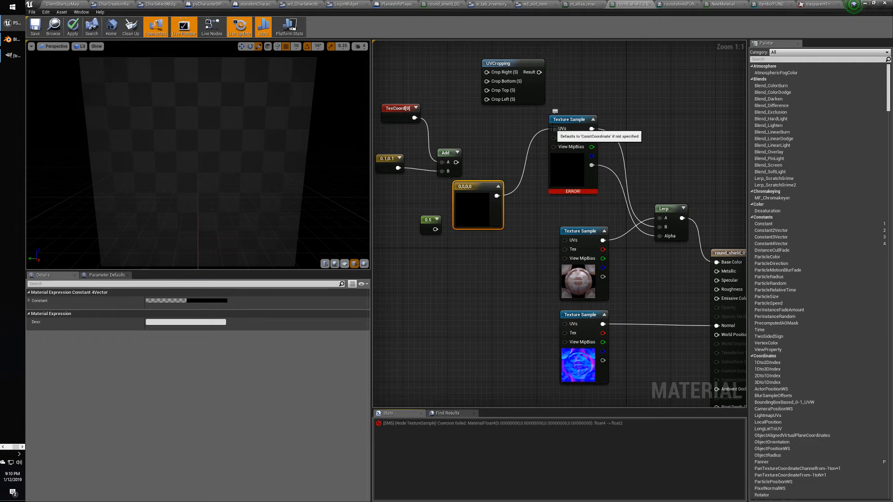
pyautogui.moveTo(566, 193)
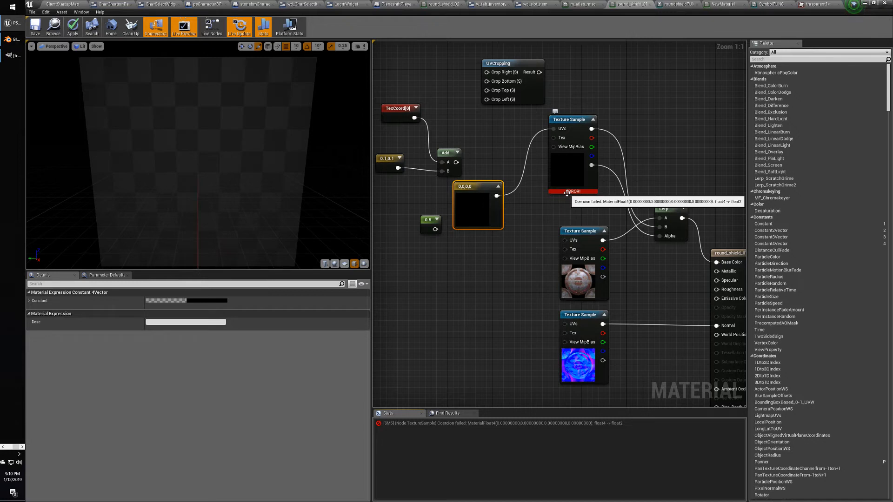
pyautogui.moveTo(553, 129)
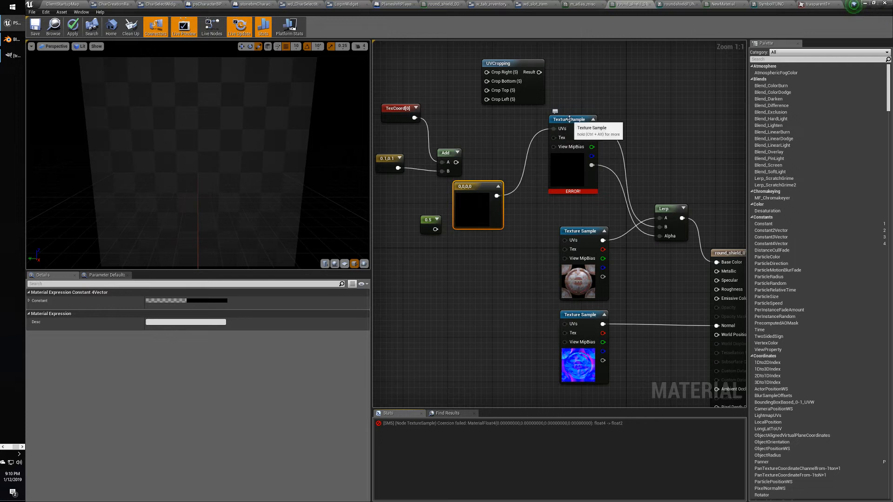
pyautogui.click(567, 120)
pyautogui.moveTo(549, 129)
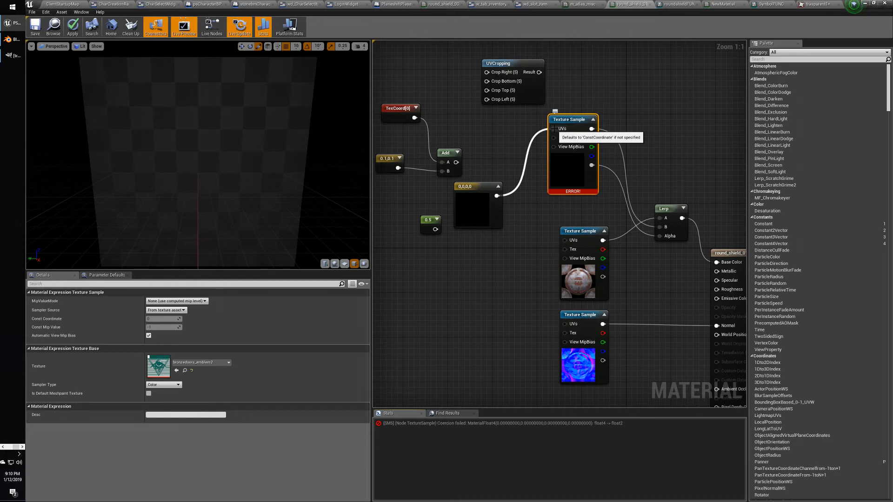
# Wire a new 0,0 two-component constant into the emblem Texture Sample's UVs instead.
pyautogui.click(499, 144)
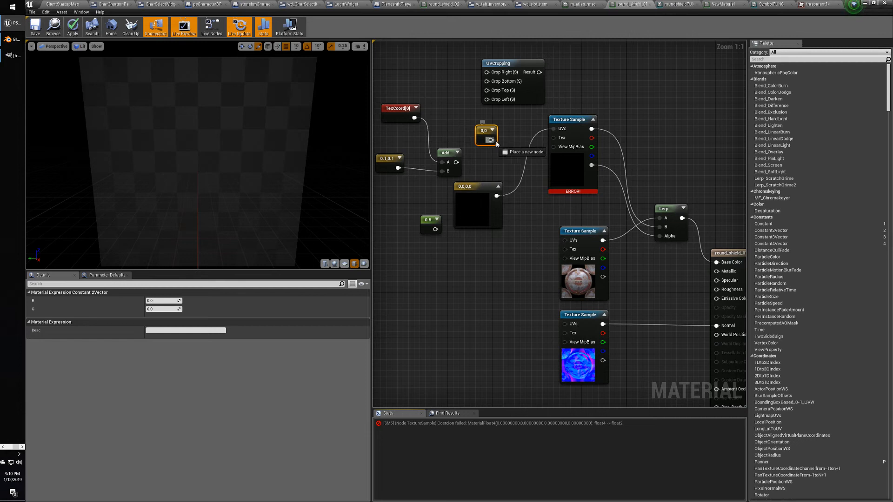
pyautogui.moveTo(497, 143); pyautogui.dragTo(553, 128)
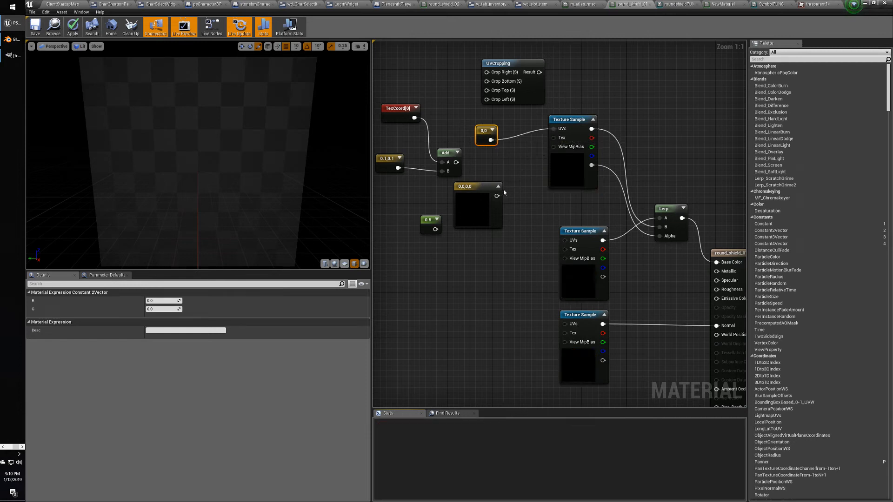
pyautogui.moveTo(485, 135); pyautogui.dragTo(490, 129)
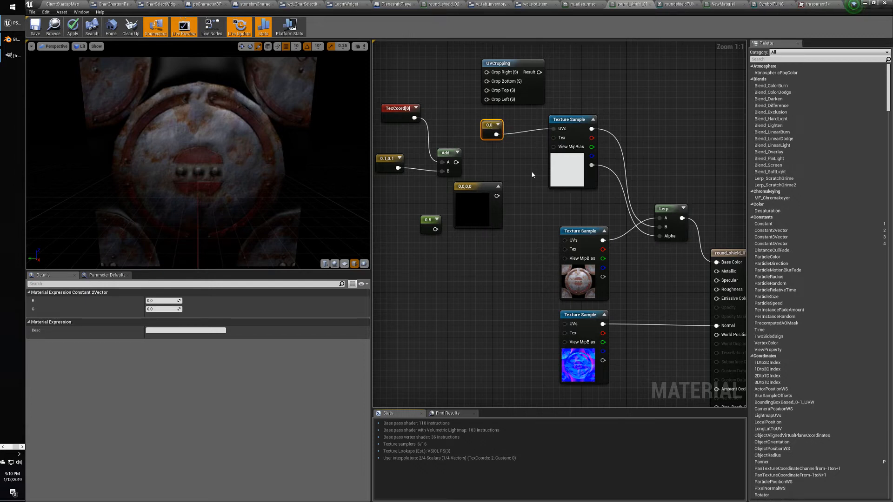
# Set the two-component constant's R and G values to 0.1.
pyautogui.click(564, 120)
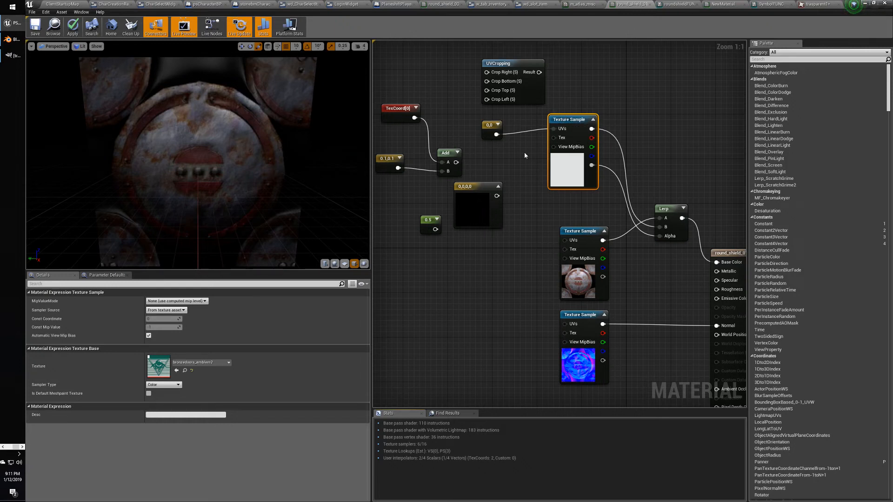
pyautogui.click(399, 108)
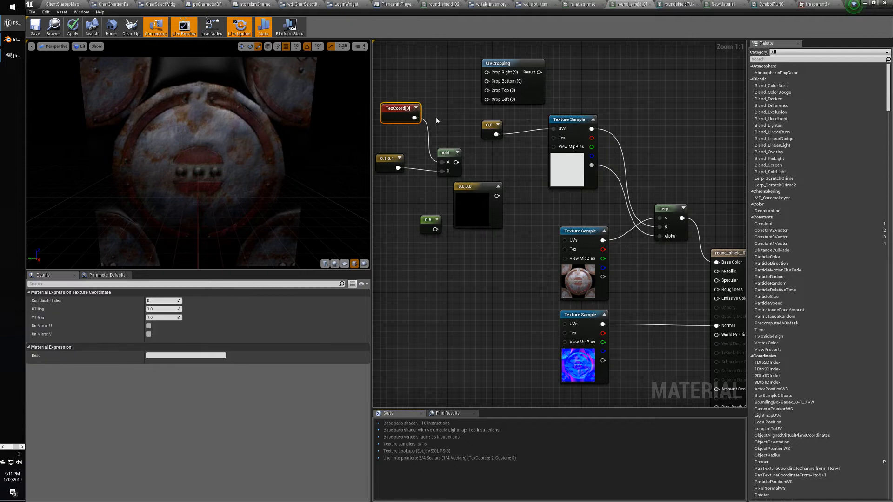
pyautogui.click(491, 125)
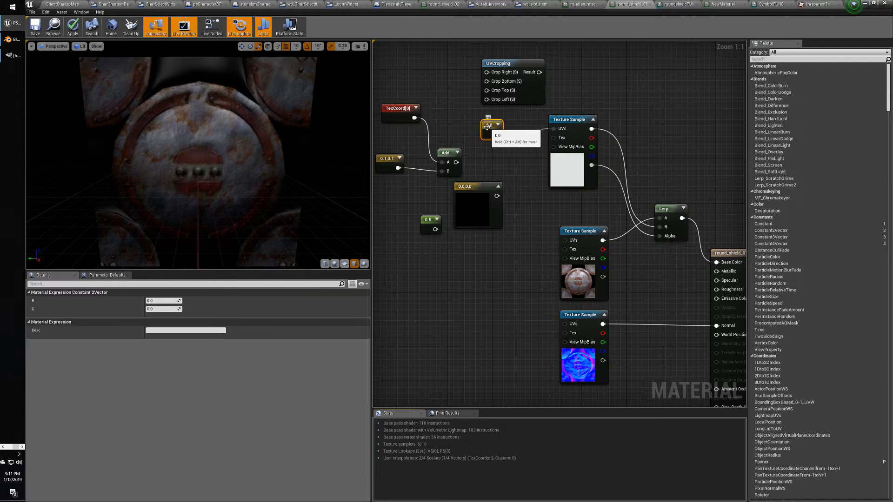
pyautogui.click(148, 292)
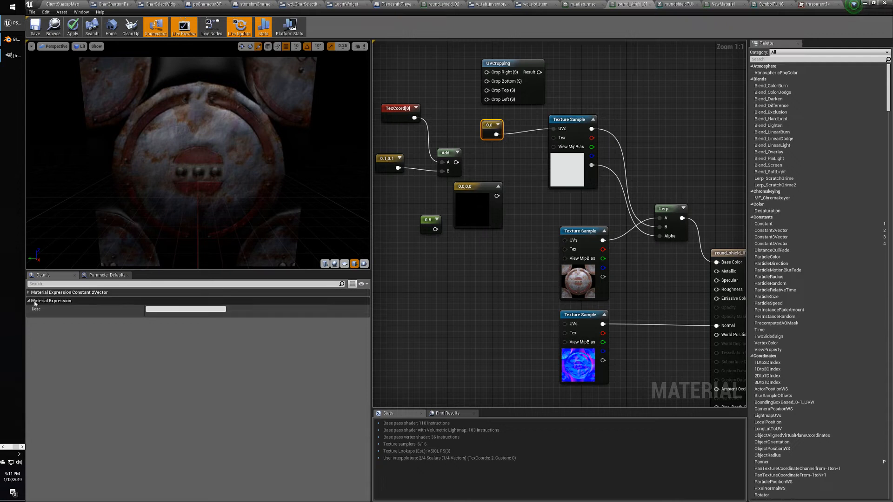
pyautogui.click(154, 292)
pyautogui.click(155, 301)
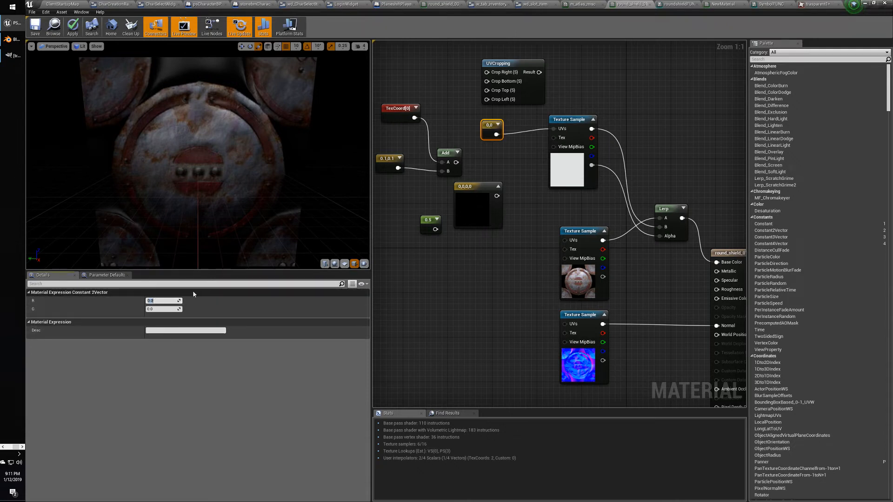
pyautogui.write('0.1')
pyautogui.press('Tab')
pyautogui.write('0.1')
pyautogui.press('Tab')
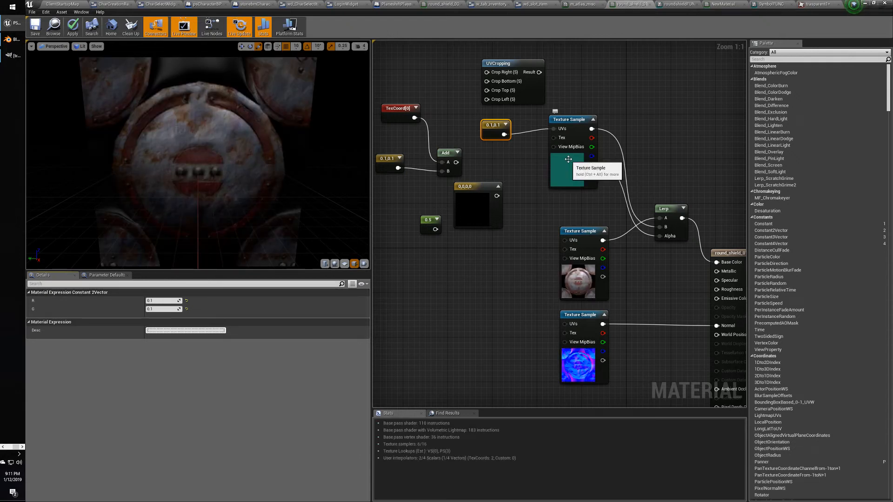
# Connect the 0.1,0.1 constant to the emblem UVs and bring up the ClientStartupMap level.
pyautogui.click(568, 120)
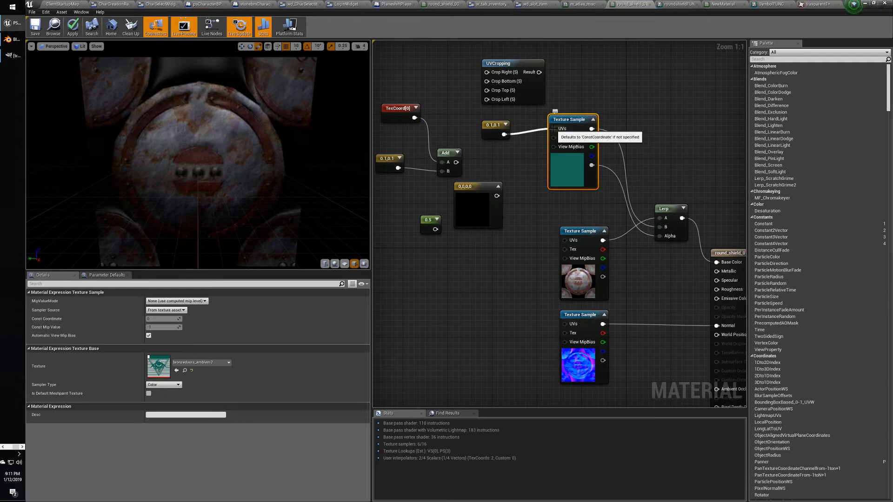
pyautogui.click(494, 126)
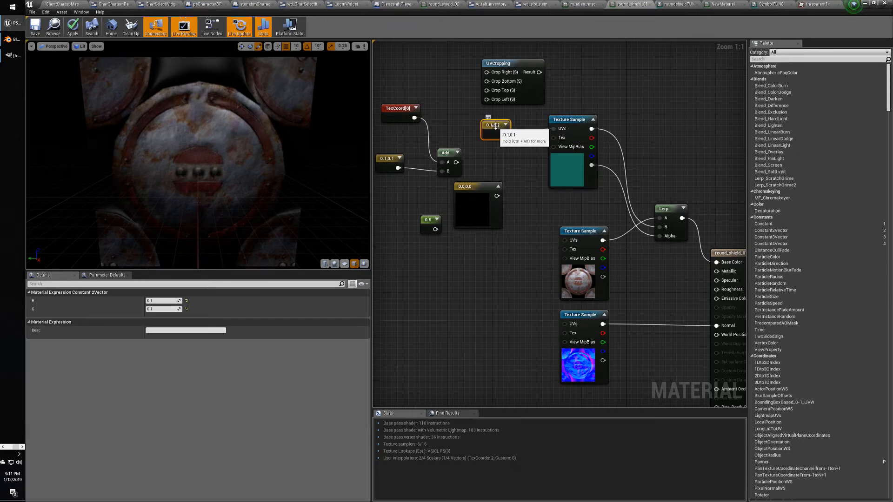
pyautogui.moveTo(504, 134); pyautogui.dragTo(553, 128)
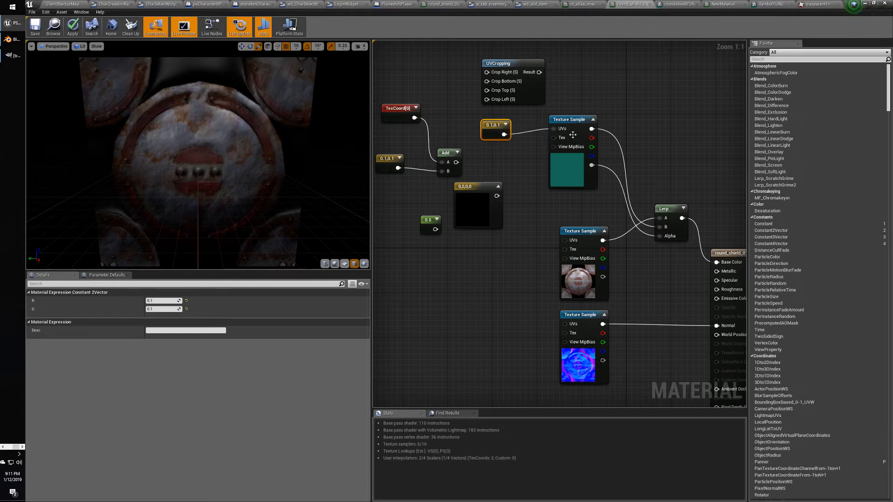
pyautogui.doubleClick(561, 124)
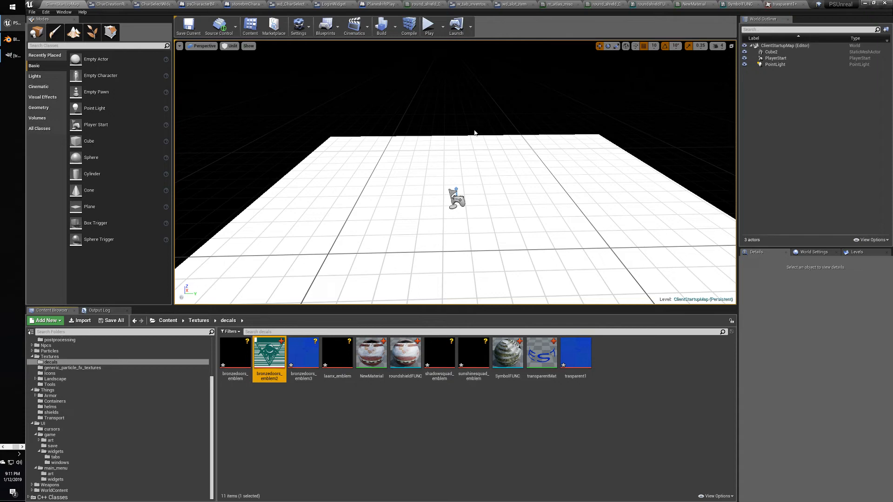
# Go through the m_atlas_misc tab back to the round_shield_01 material graph.
pyautogui.click(552, 6)
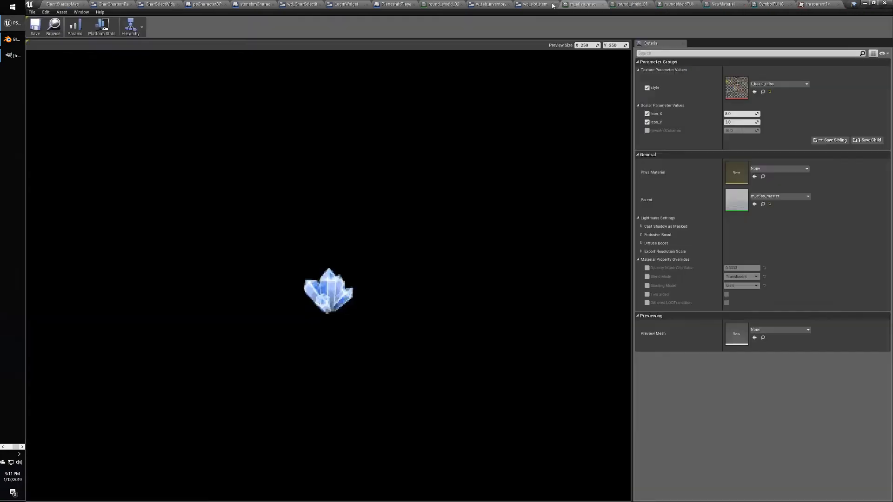
pyautogui.click(627, 4)
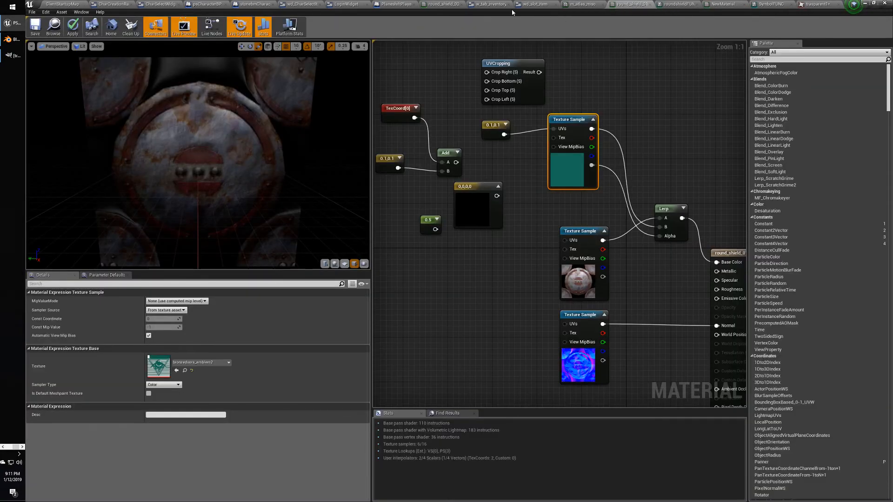
# Replace the constant link with TexCoord[0] on the emblem UVs and view TexCoord's documentation.
pyautogui.keyDown('alt'); pyautogui.click(553, 129); pyautogui.keyUp('alt')
pyautogui.click(493, 125)
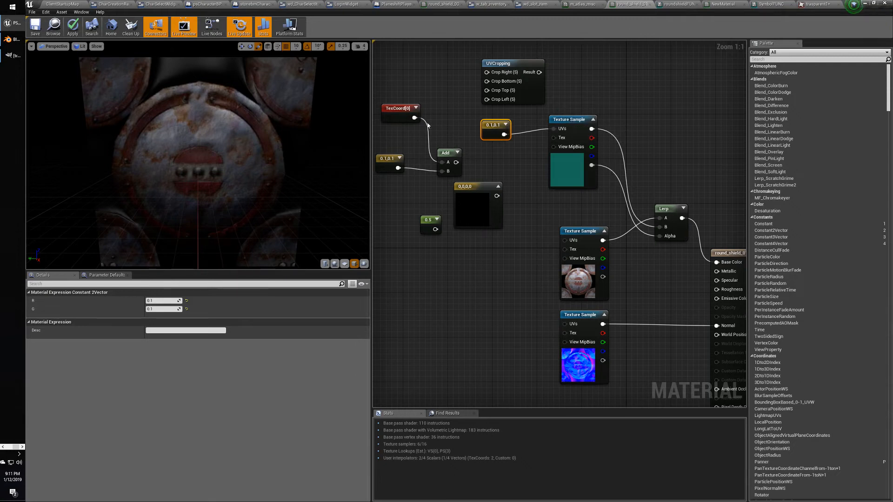
pyautogui.moveTo(415, 117); pyautogui.dragTo(554, 129)
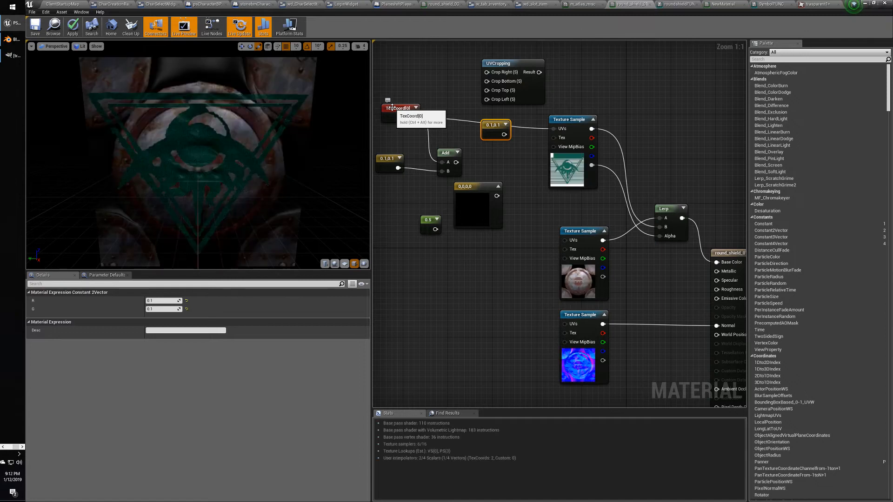
pyautogui.click(392, 108)
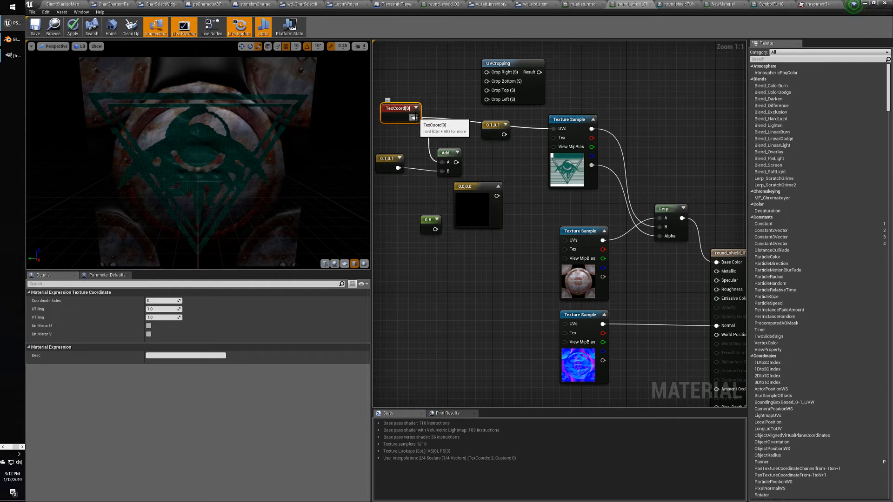
pyautogui.hotkey('ctrl', 'alt')
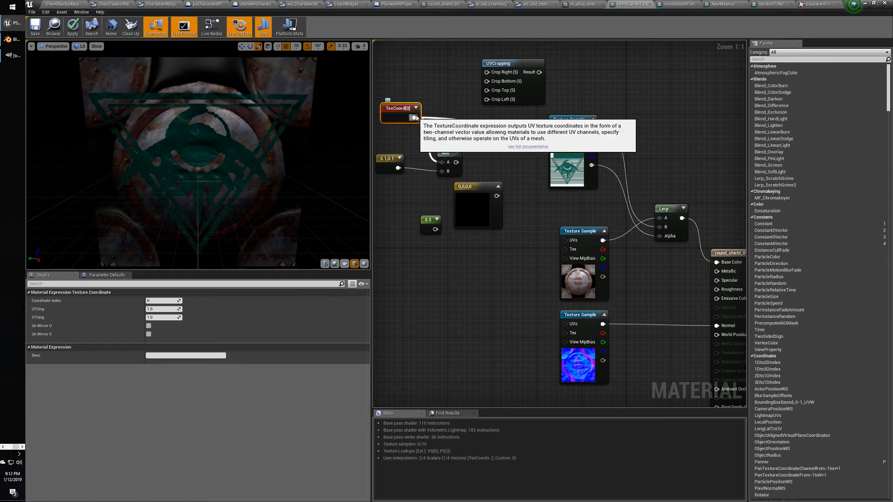
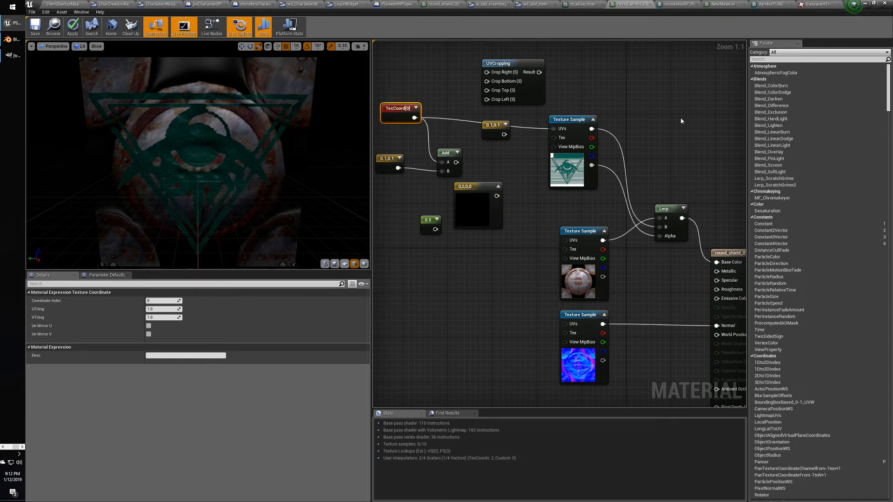
# Inspect the emblem Texture Sample's settings and the material's overall properties.
pyautogui.moveTo(681, 121); pyautogui.dragTo(659, 110, button='right')
pyautogui.click(550, 108)
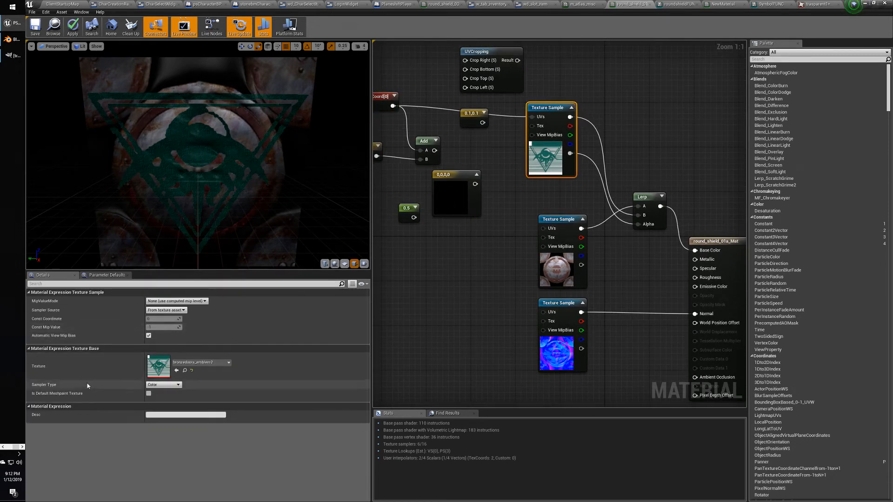
pyautogui.click(712, 245)
pyautogui.moveTo(711, 245); pyautogui.dragTo(647, 196, button='right')
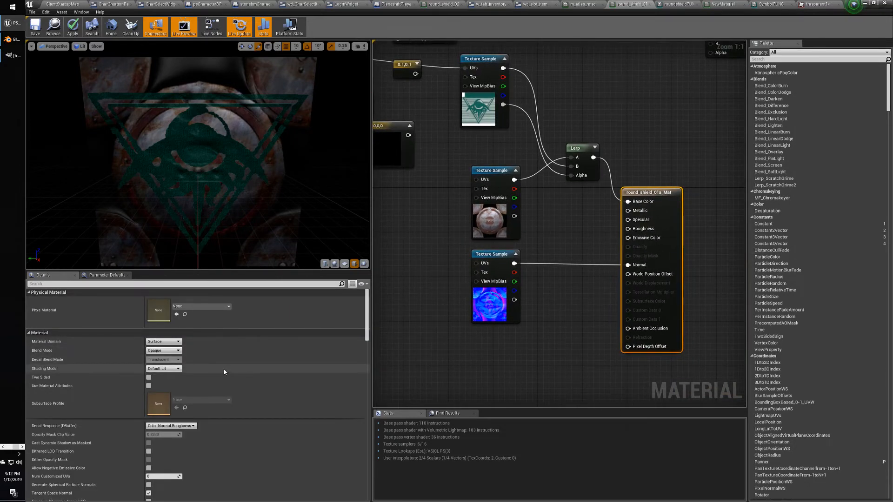
pyautogui.scroll(-4, 224, 372)
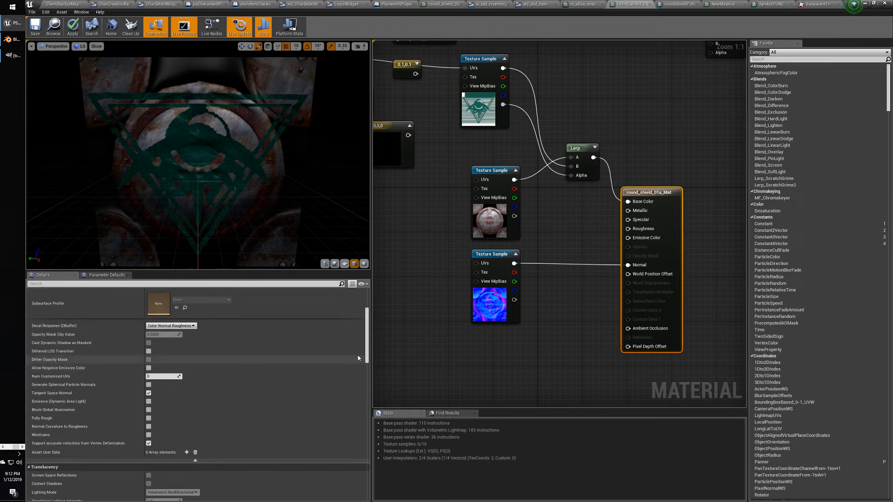
pyautogui.scroll(-4, 361, 358)
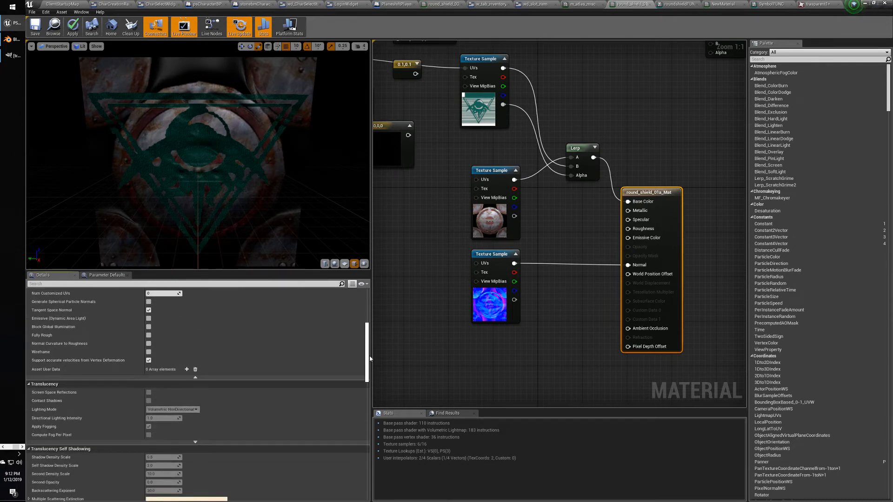
pyautogui.scroll(-3, 370, 356)
# Set the emblem Texture Sample's Sampler Source to Shared: Clamp, leaving Mip Value Mode unchanged.
pyautogui.click(479, 57)
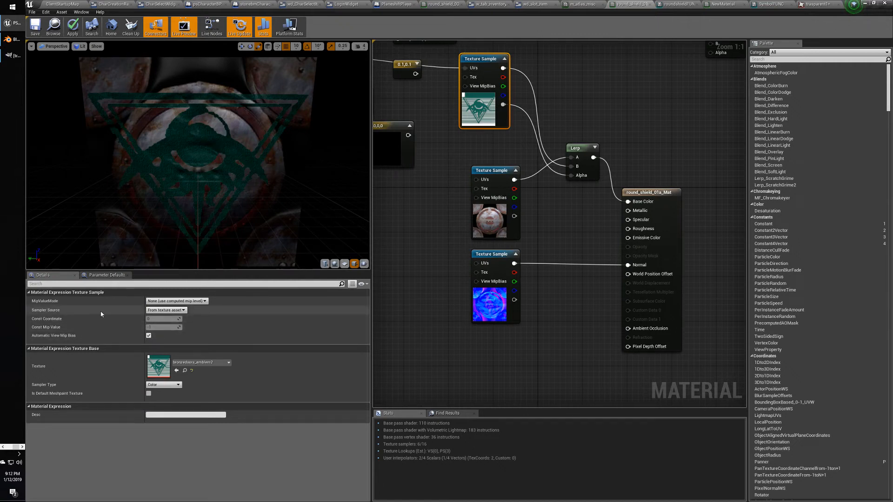
pyautogui.click(177, 301)
pyautogui.click(189, 301)
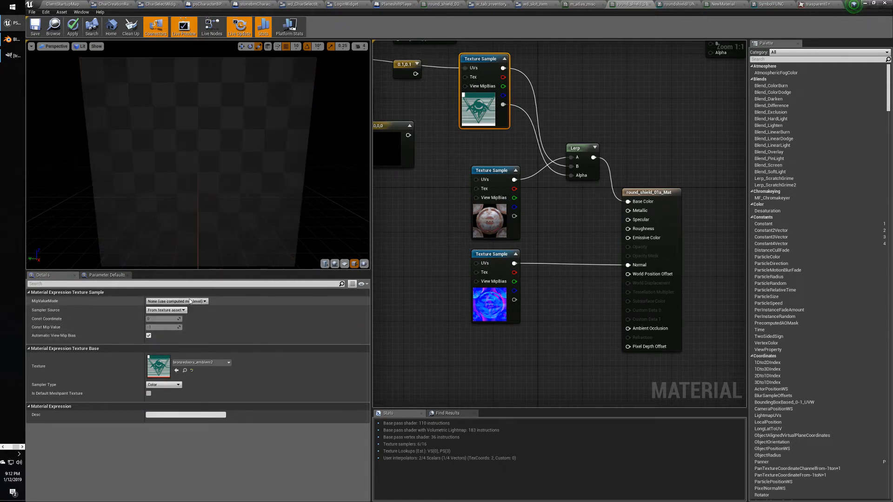
pyautogui.click(176, 310)
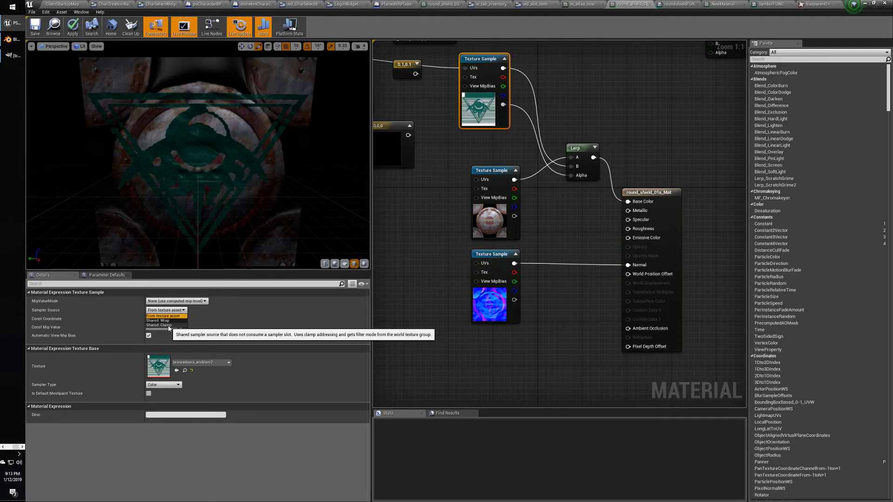
pyautogui.click(169, 325)
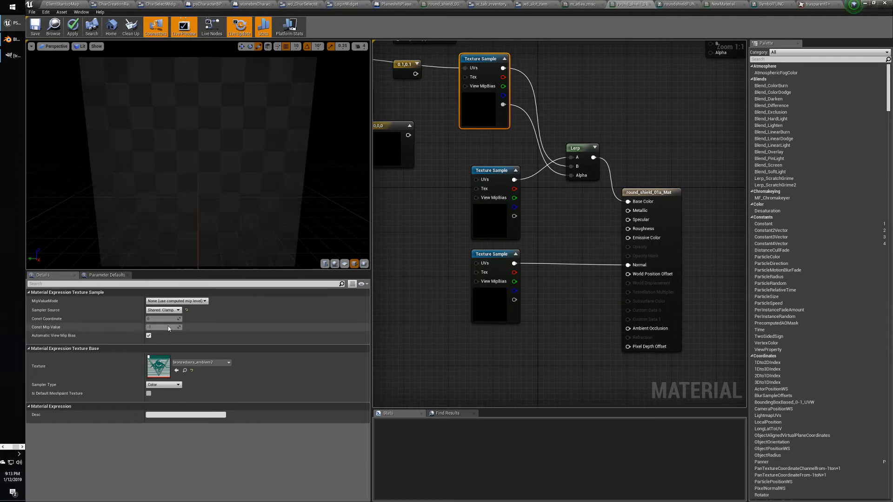
pyautogui.moveTo(405, 195); pyautogui.dragTo(514, 290, button='right')
# Add a Divide node and wire the 0.5 constant into its B input.
pyautogui.rightClick(508, 196)
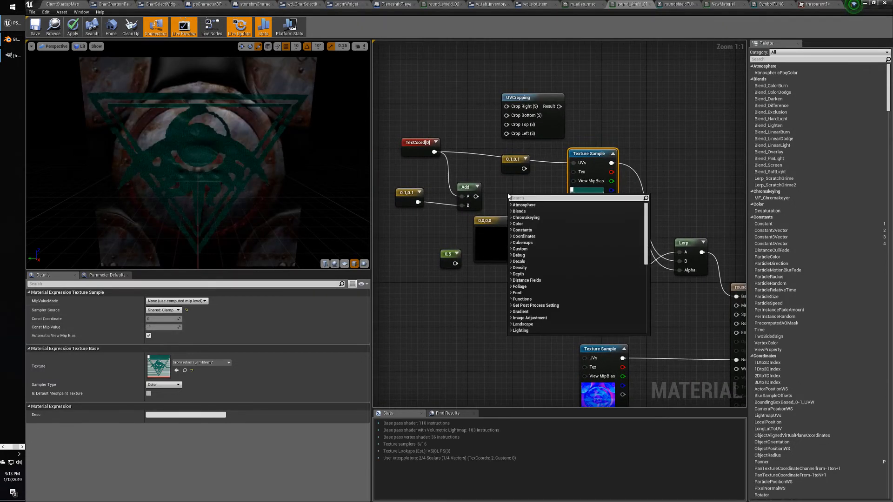
pyautogui.write('divide')
pyautogui.press('Return')
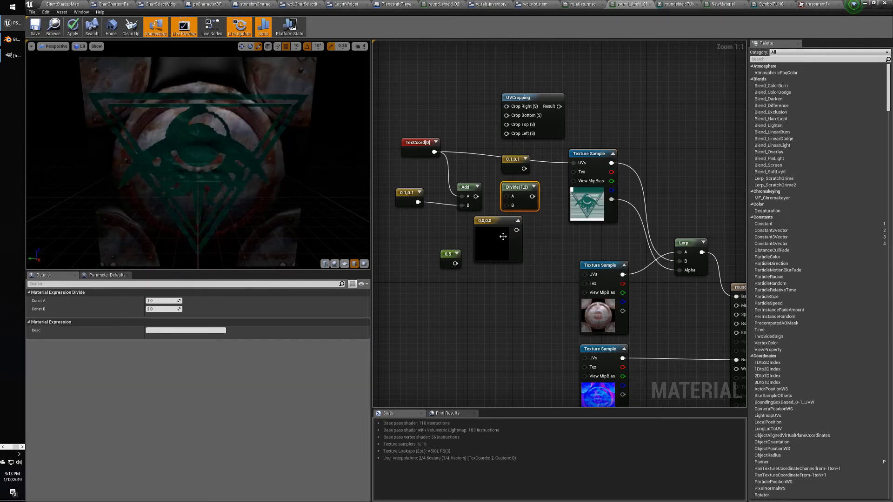
pyautogui.moveTo(455, 263); pyautogui.dragTo(574, 163)
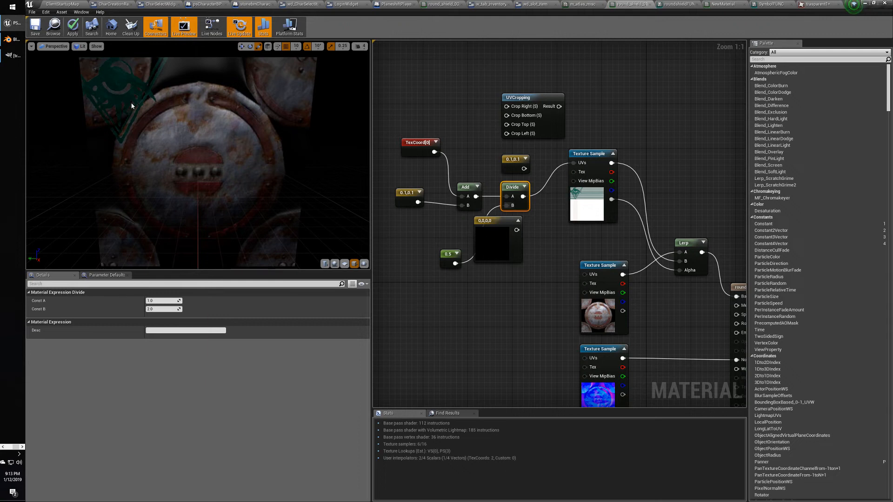
pyautogui.moveTo(470, 160); pyautogui.dragTo(483, 177, button='right')
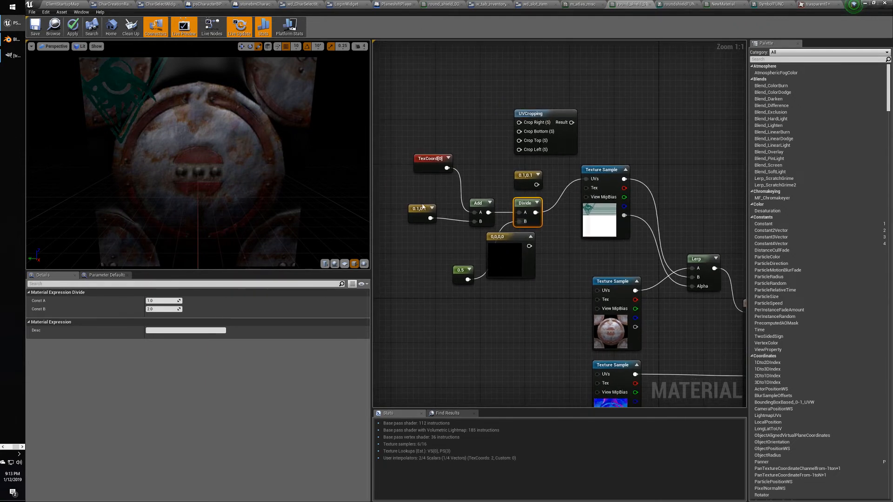
# Delete the UVCropping node and the unused 0.1,0.1 and 0,0,0 constants.
pyautogui.moveTo(507, 104); pyautogui.dragTo(551, 183)
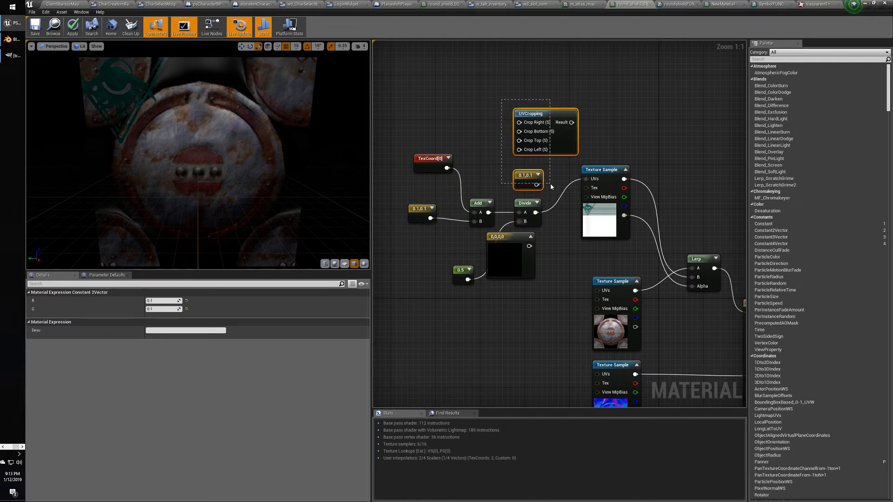
pyautogui.press('Delete')
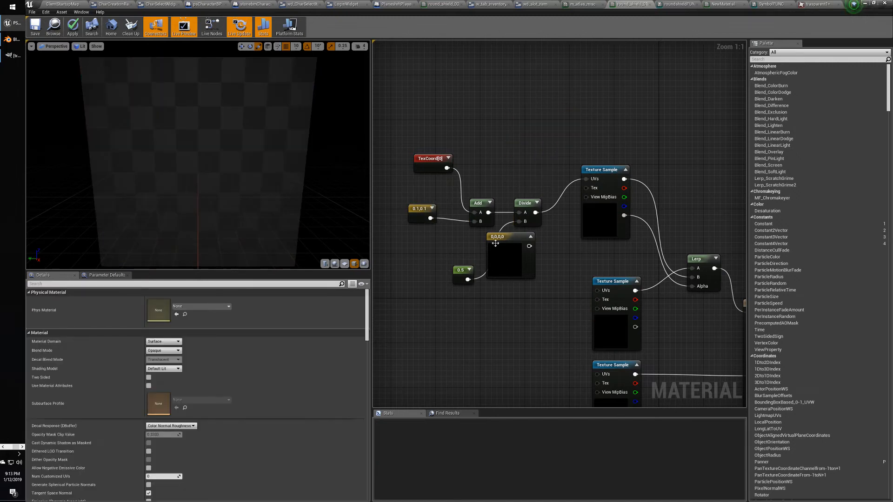
pyautogui.moveTo(507, 248); pyautogui.dragTo(518, 305)
pyautogui.press('Delete')
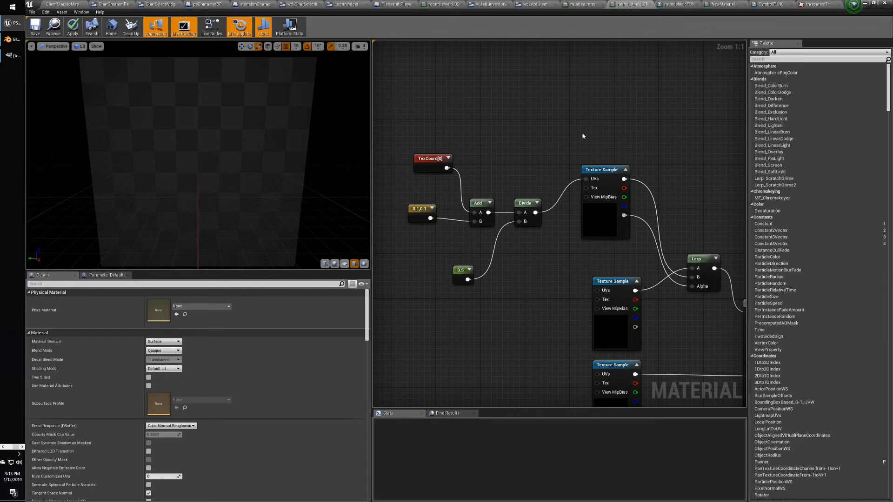
pyautogui.click(597, 167)
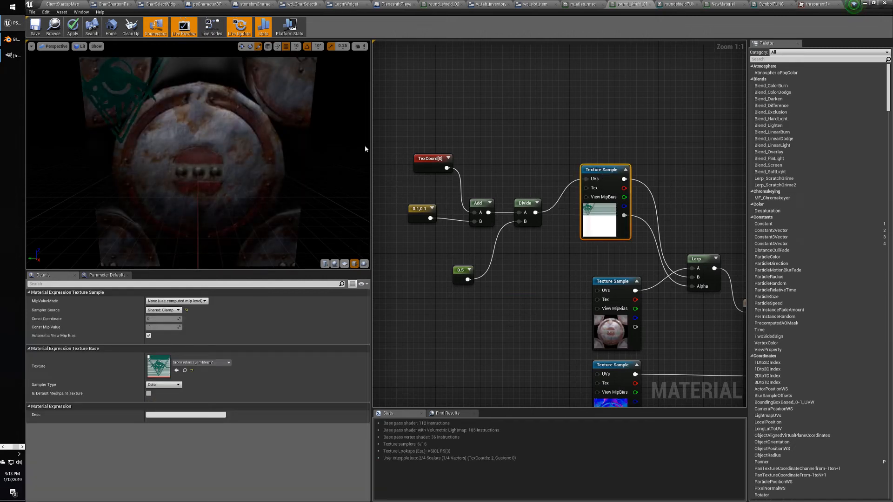
pyautogui.click(419, 212)
pyautogui.moveTo(418, 212); pyautogui.dragTo(415, 210)
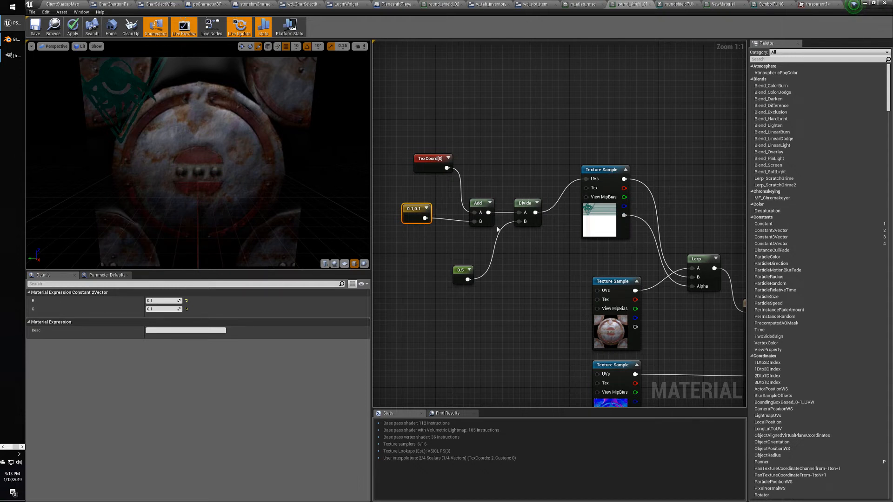
# Change the emblem divisor constant from 0.5 to 0.3.
pyautogui.click(460, 270)
pyautogui.click(165, 302)
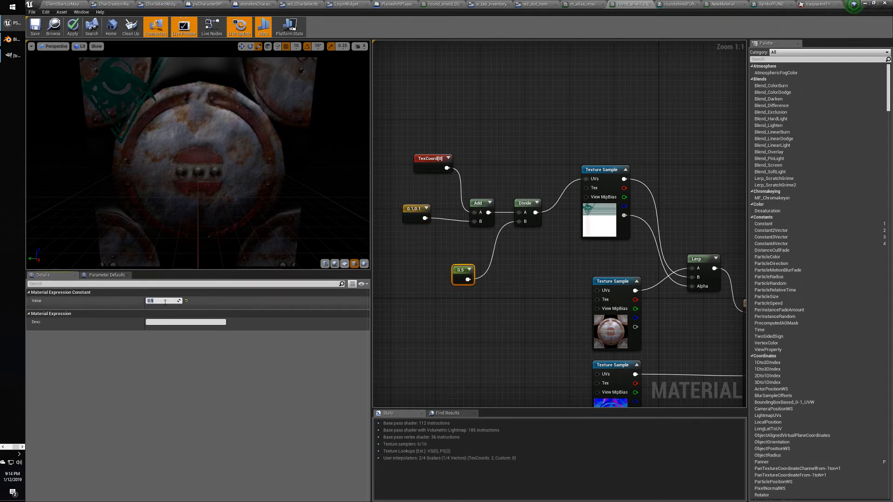
pyautogui.write('0.3')
pyautogui.press('Return')
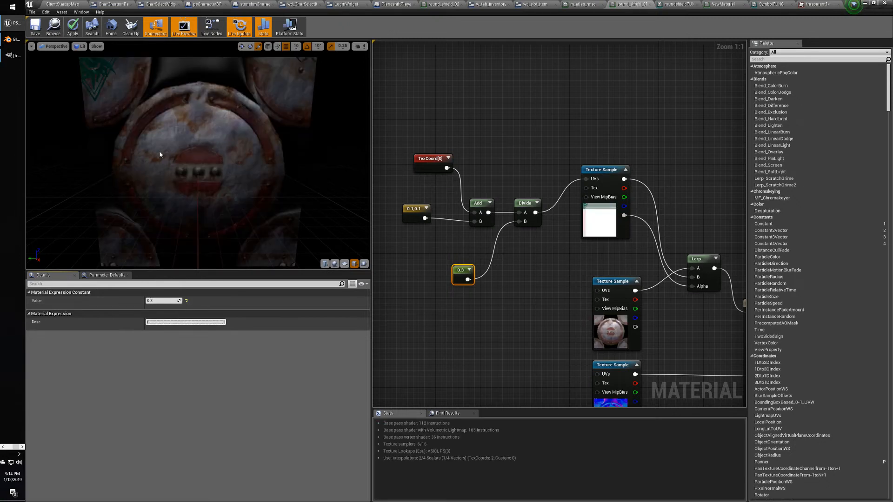
# Try offset values 0.5, then 0.1, then -0.1, -0.1 on the offset vector.
pyautogui.click(411, 213)
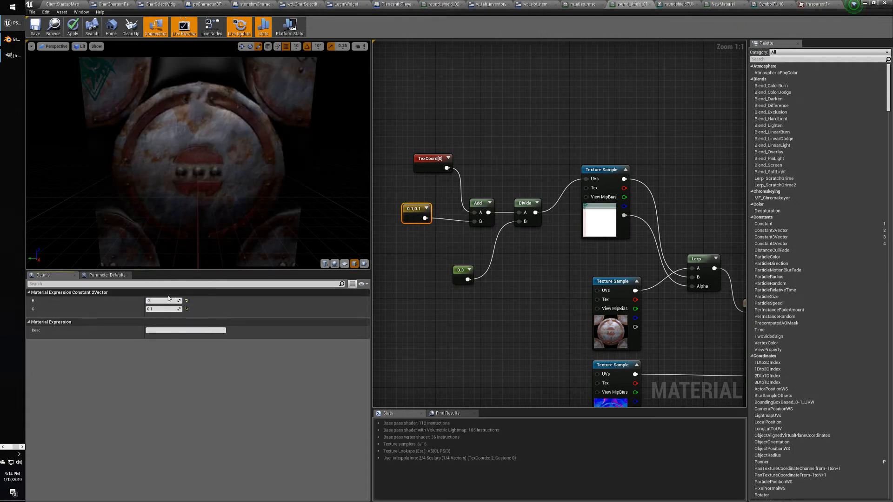
pyautogui.press('Tab')
pyautogui.write('0.5')
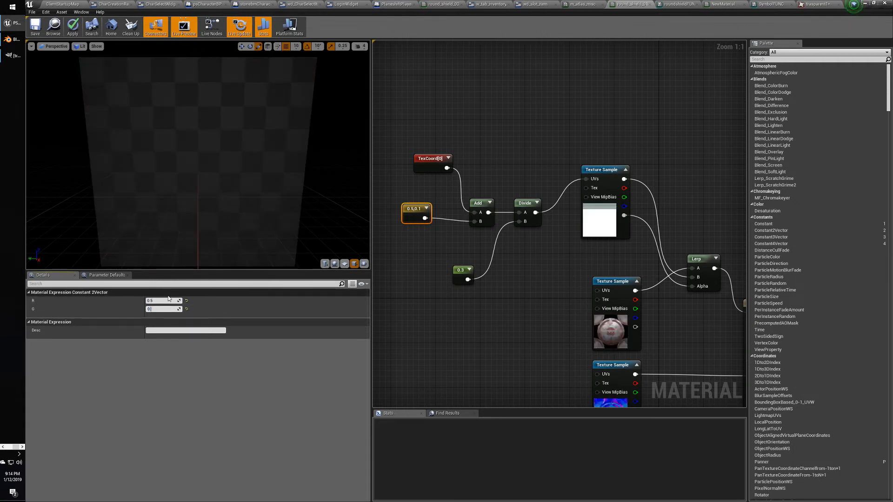
pyautogui.press('Tab')
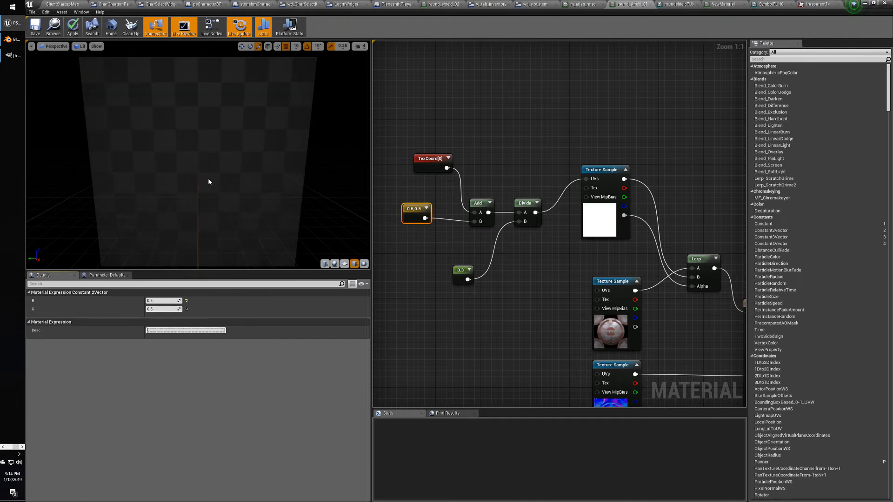
pyautogui.click(162, 301)
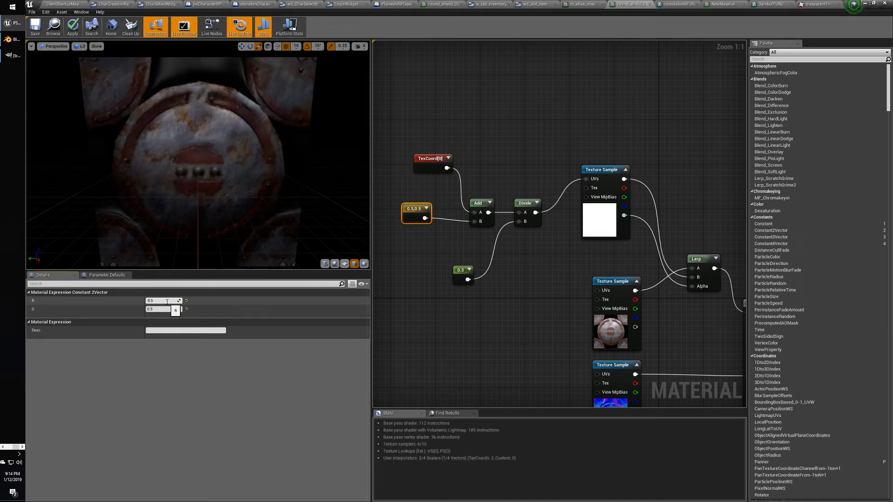
pyautogui.write('0.1')
pyautogui.press('Tab')
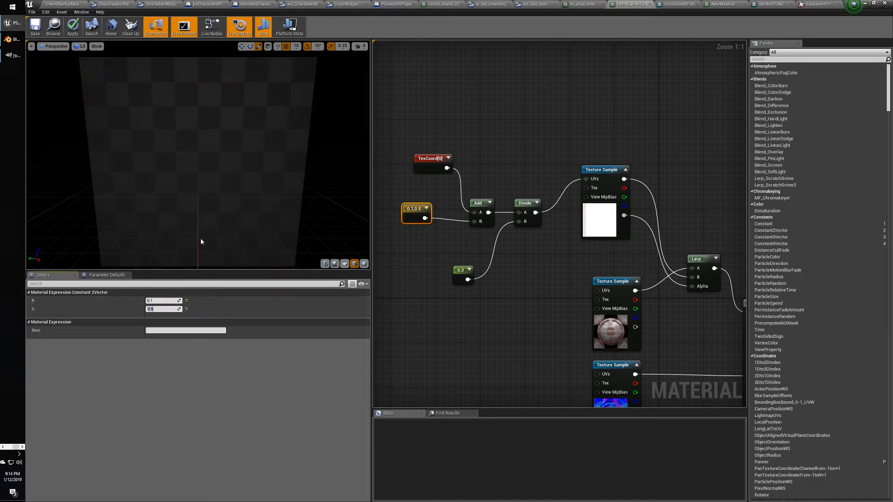
pyautogui.click(161, 300)
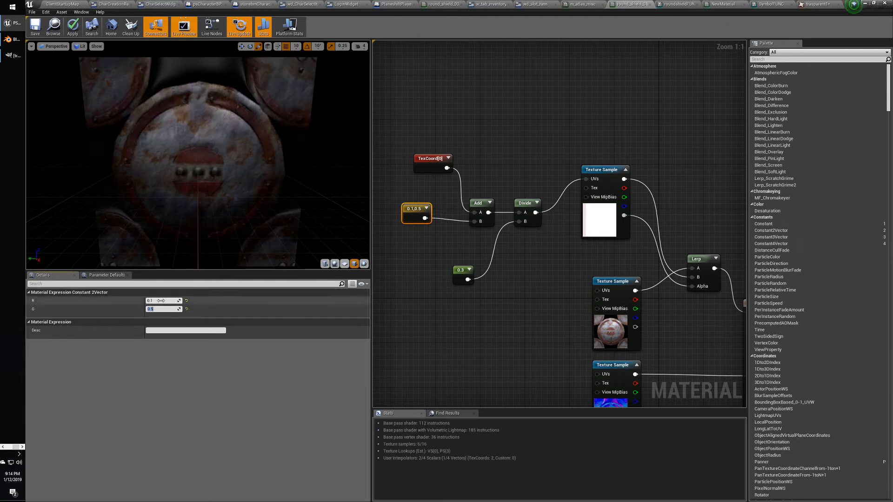
pyautogui.write('-0.1')
pyautogui.press('Tab')
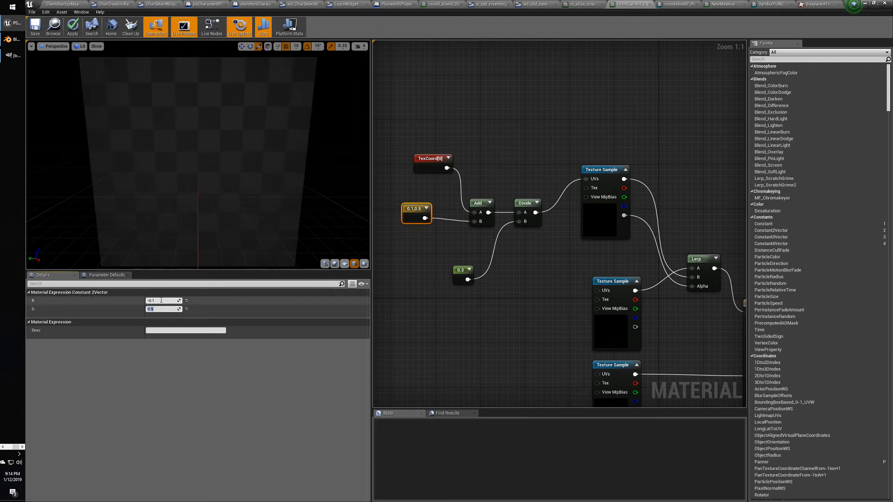
pyautogui.write('-0.1')
pyautogui.press('Return')
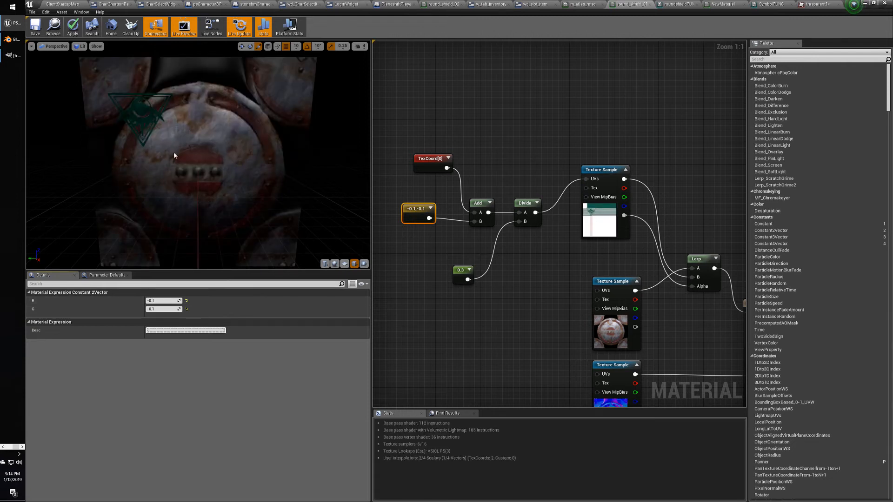
# Fine-tune the offset's R and G values to -0.357, -0.157 to position the emblem.
pyautogui.moveTo(163, 300)
pyautogui.mouseDown()
pyautogui.moveTo(140, 300)
pyautogui.moveTo(149, 308)
pyautogui.mouseUp()
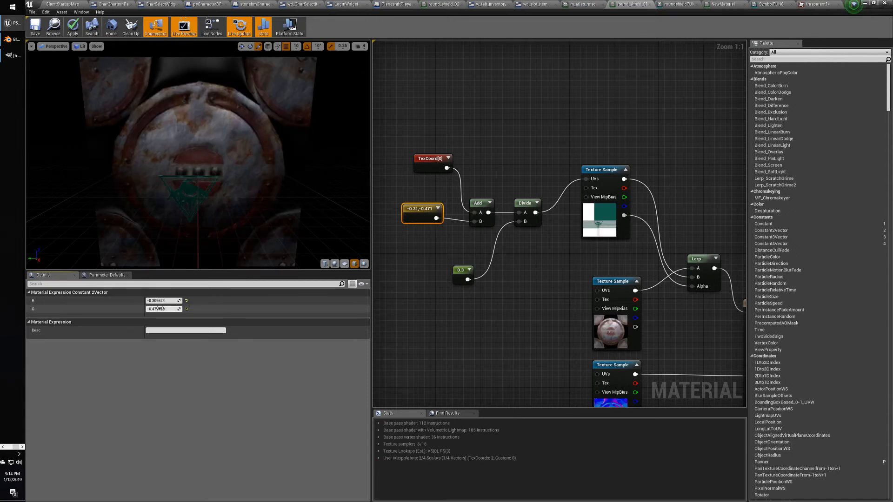
pyautogui.moveTo(162, 309); pyautogui.dragTo(173, 308)
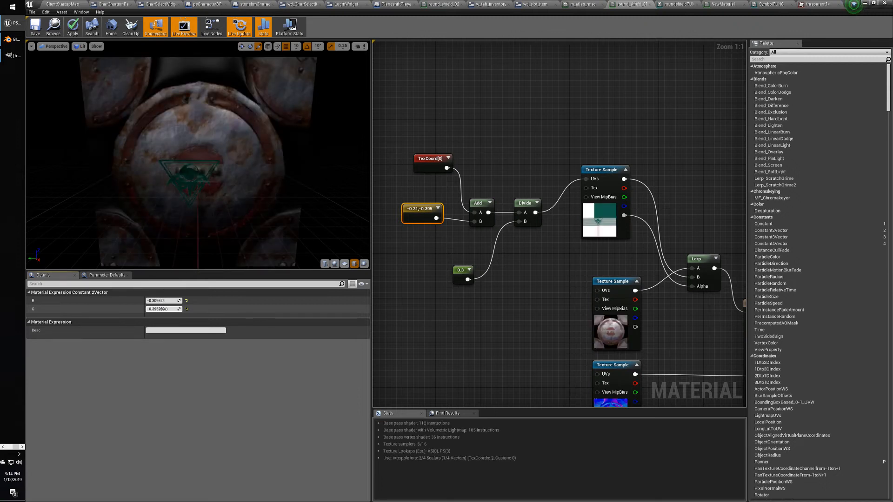
pyautogui.moveTo(165, 301); pyautogui.dragTo(155, 301)
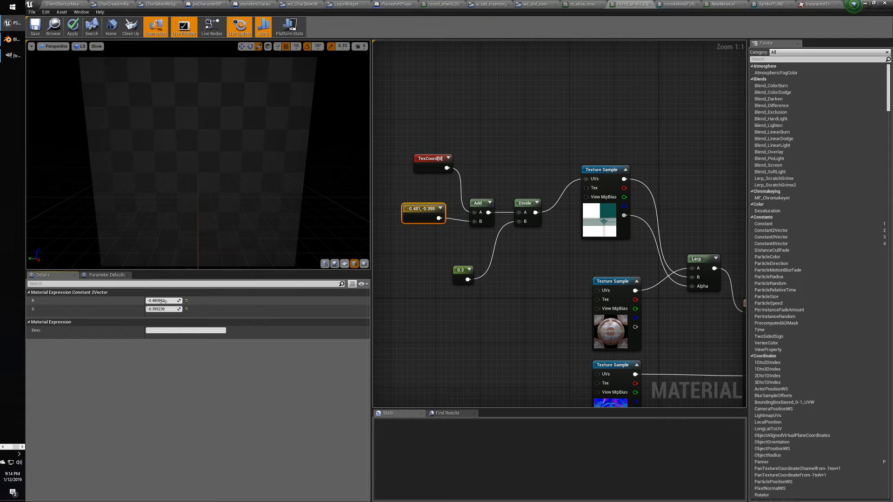
pyautogui.moveTo(165, 301); pyautogui.dragTo(173, 301)
pyautogui.moveTo(160, 309); pyautogui.dragTo(161, 309)
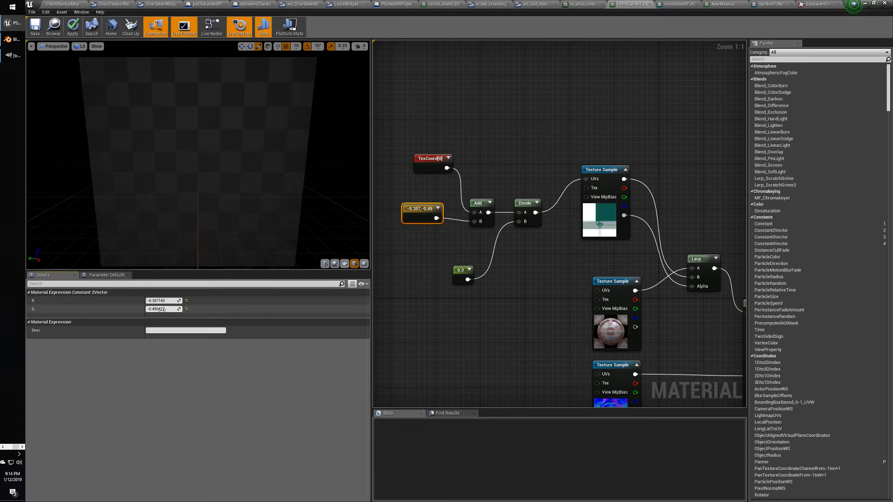
pyautogui.moveTo(161, 310); pyautogui.dragTo(162, 310)
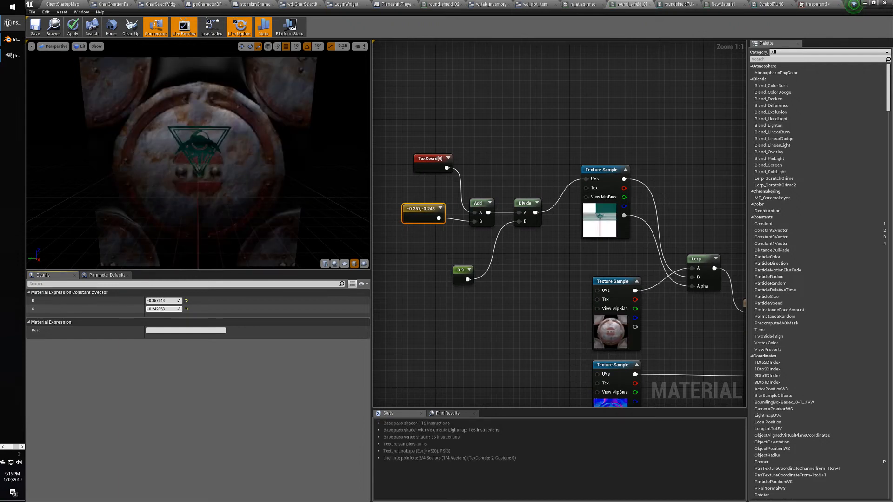
pyautogui.moveTo(162, 310); pyautogui.dragTo(164, 311)
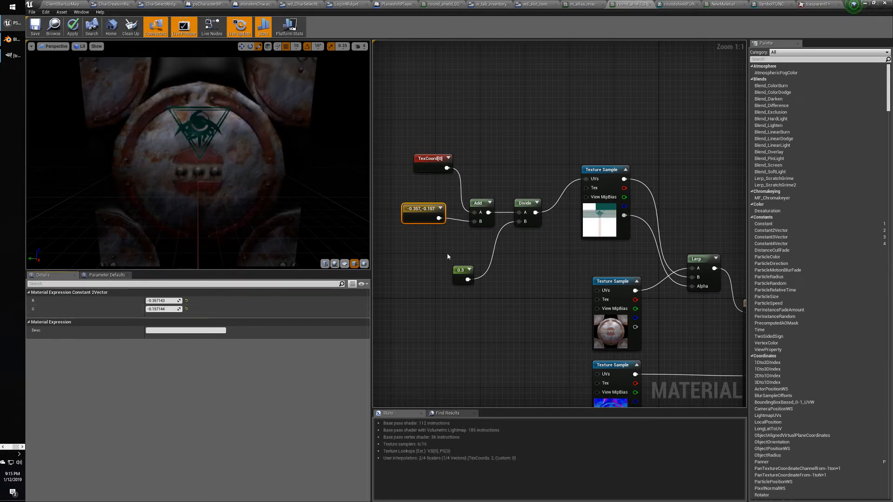
# Change the emblem scale constant's Value from 0.3 to 0.32.
pyautogui.click(459, 270)
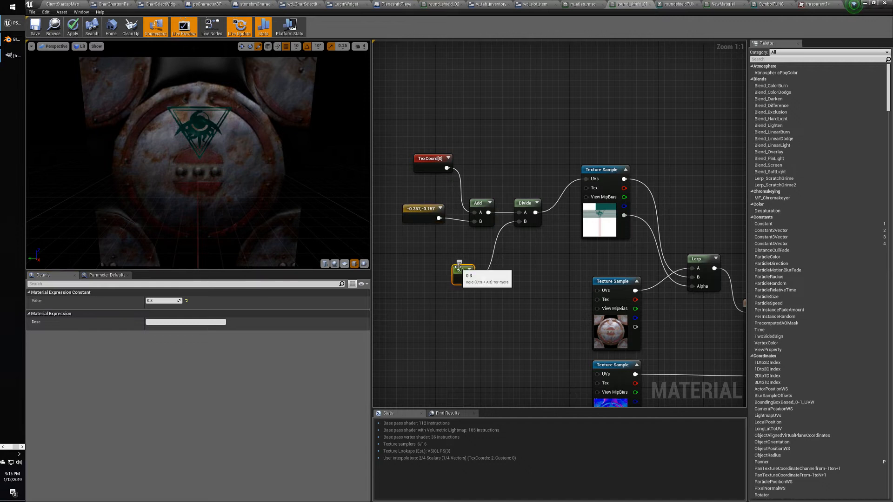
pyautogui.click(164, 301)
pyautogui.write('0.32')
pyautogui.press('Return')
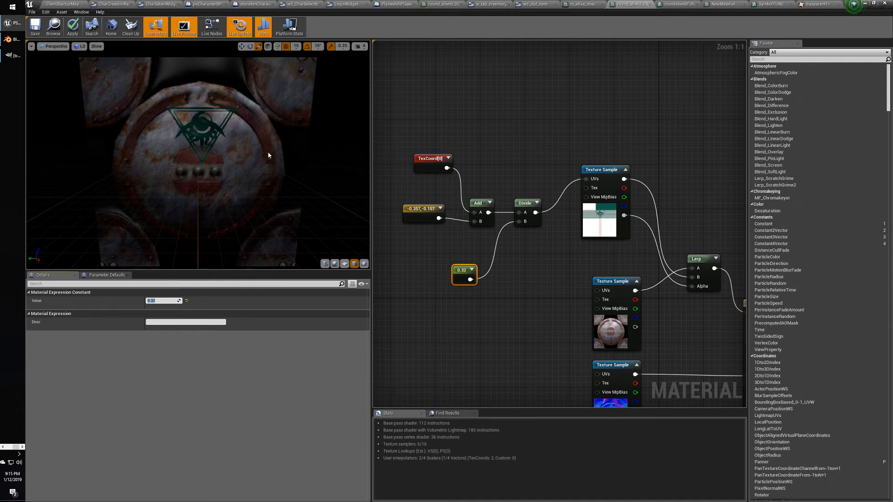
pyautogui.moveTo(570, 311); pyautogui.dragTo(558, 233, button='right')
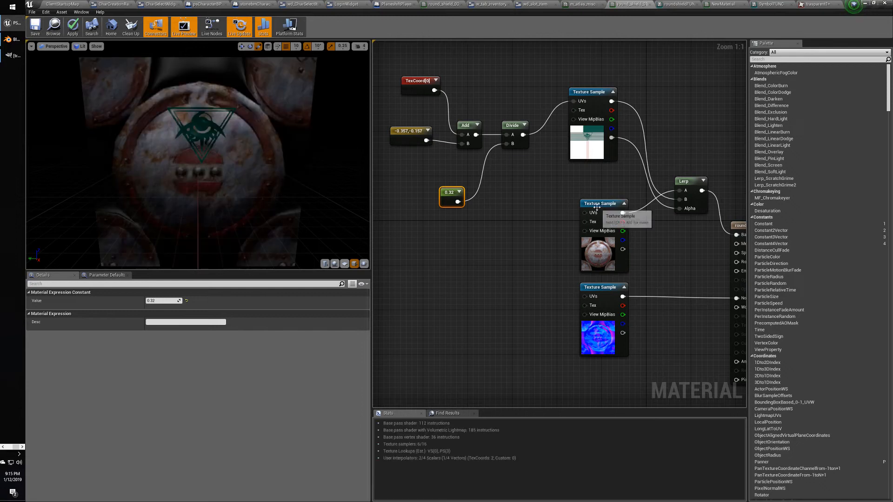
# Select the emblem's 0.32 scale constant and try values 0.35 and 0.4.
pyautogui.moveTo(391, 70); pyautogui.dragTo(541, 223)
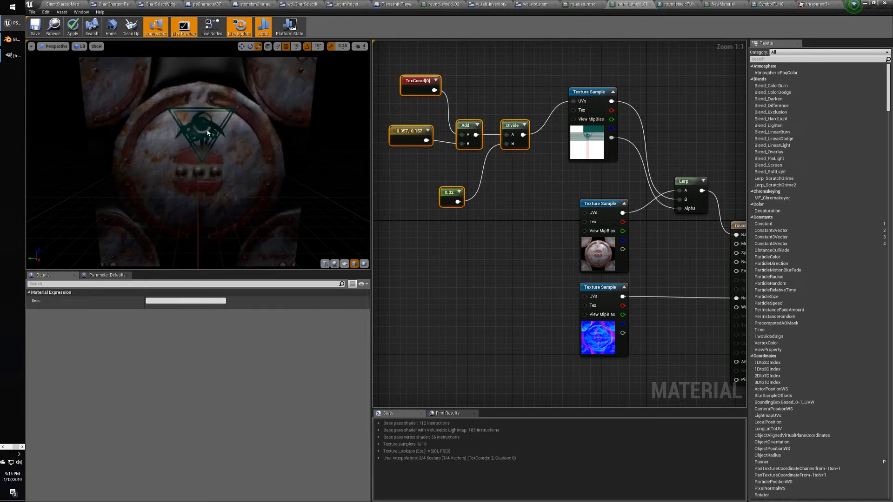
pyautogui.click(404, 131)
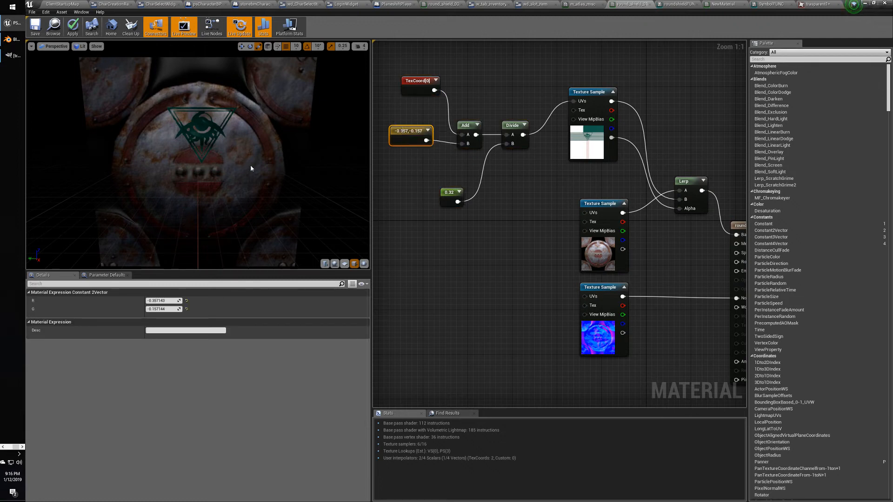
pyautogui.click(449, 199)
pyautogui.click(161, 300)
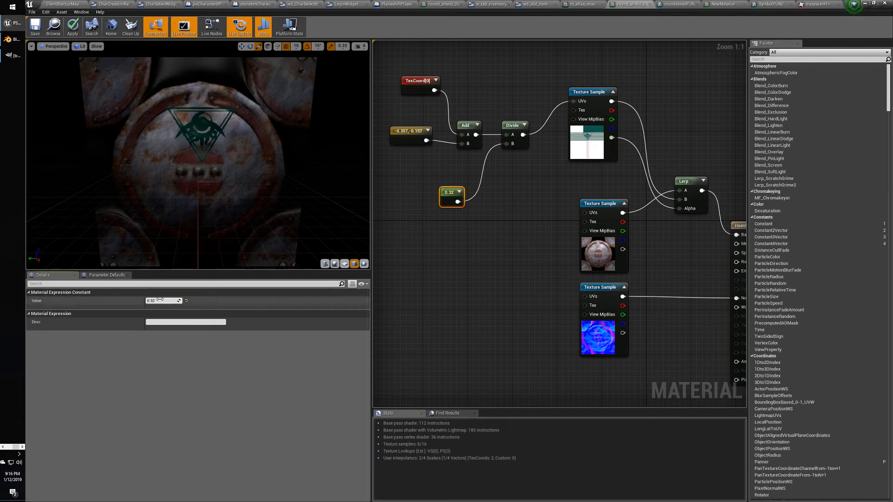
pyautogui.write('0.3')
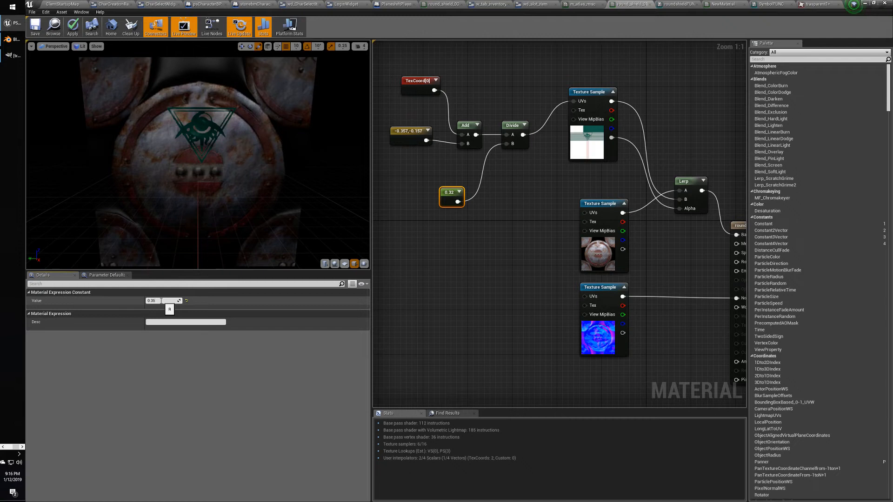
pyautogui.write('5')
pyautogui.press('Return')
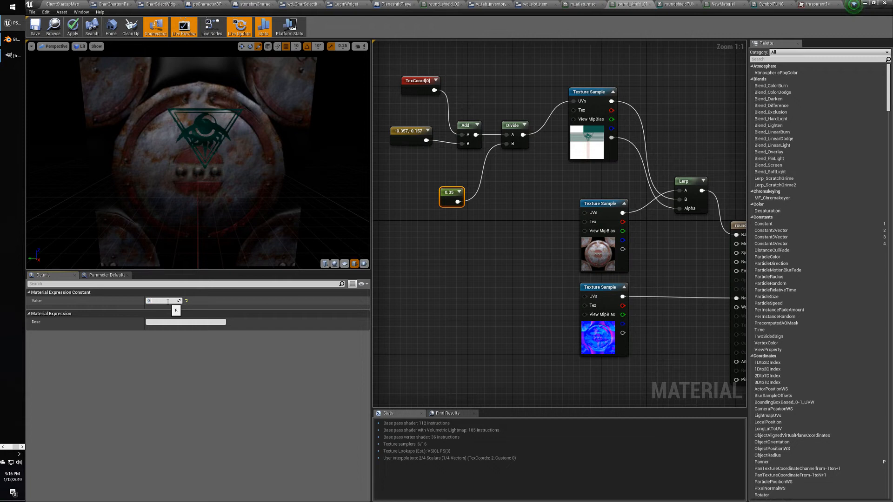
pyautogui.press('Return')
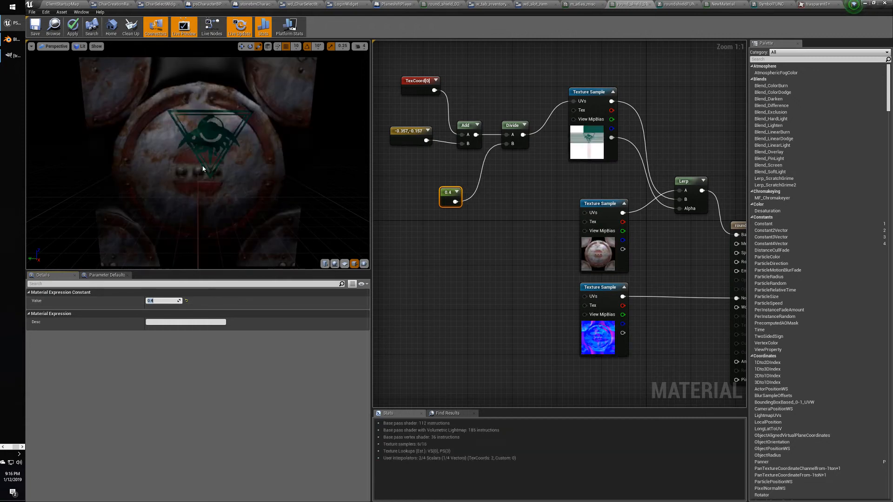
# Try scale values 0.8, 0.2 and 0.28, settling on 0.24.
pyautogui.click(442, 184)
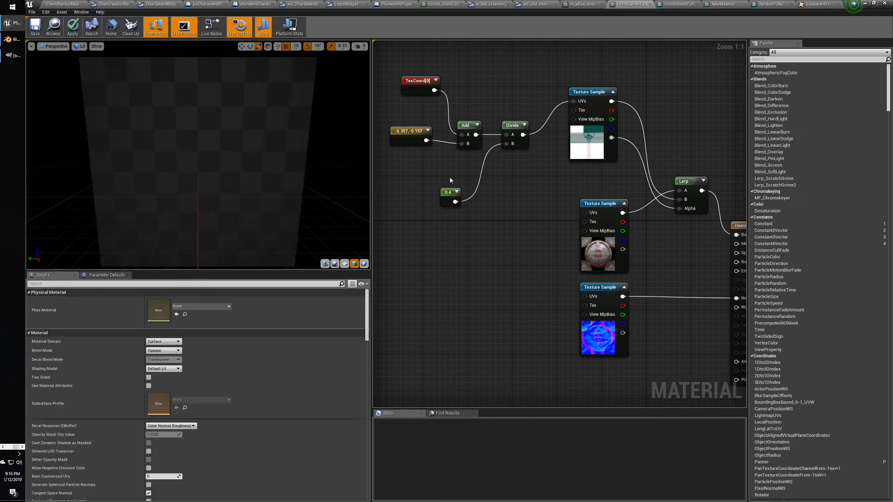
pyautogui.click(445, 196)
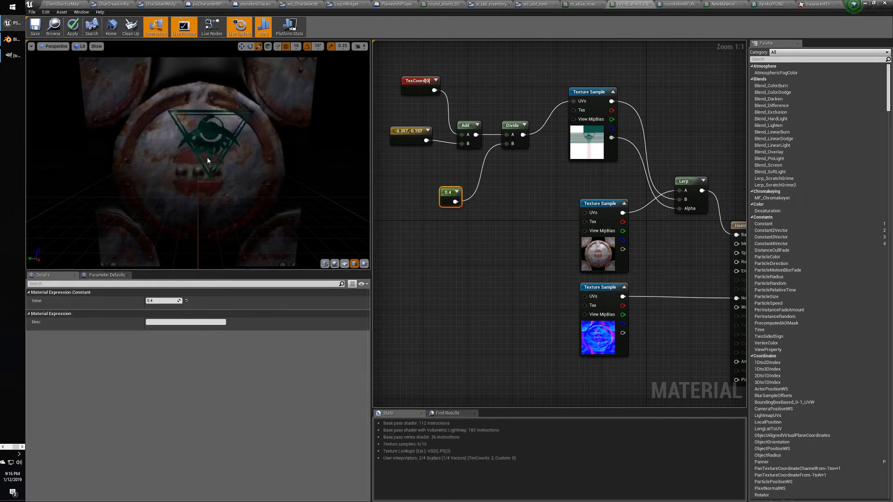
pyautogui.click(163, 300)
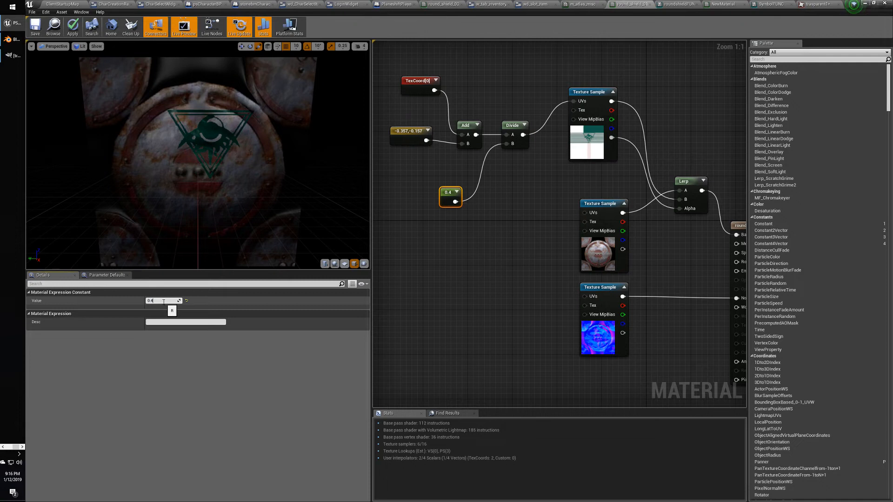
pyautogui.press('Return')
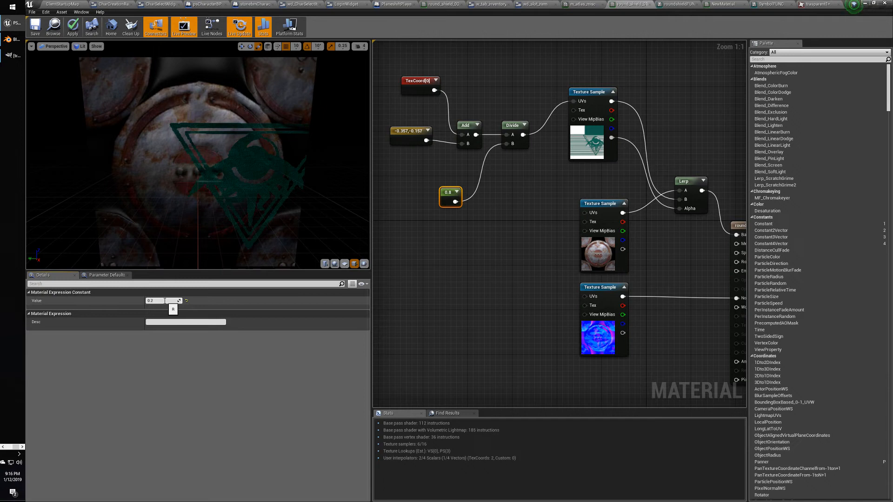
pyautogui.write('0.2')
pyautogui.press('Return')
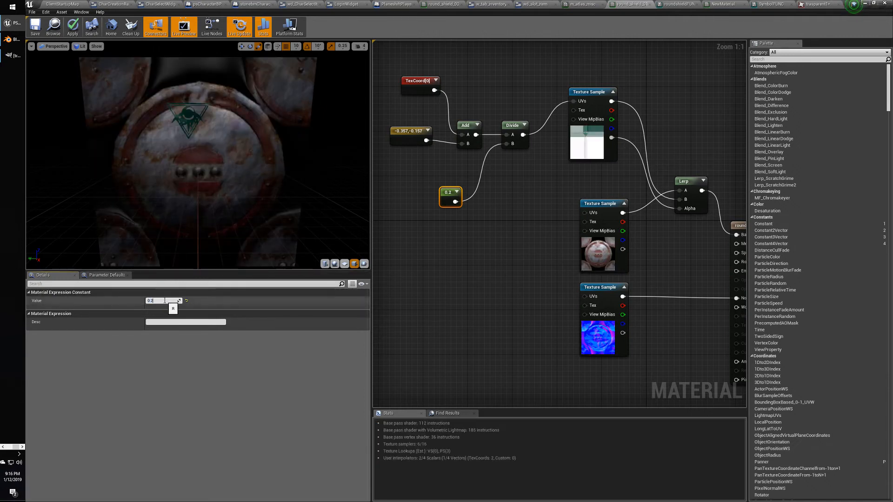
pyautogui.write('8')
pyautogui.press('Return')
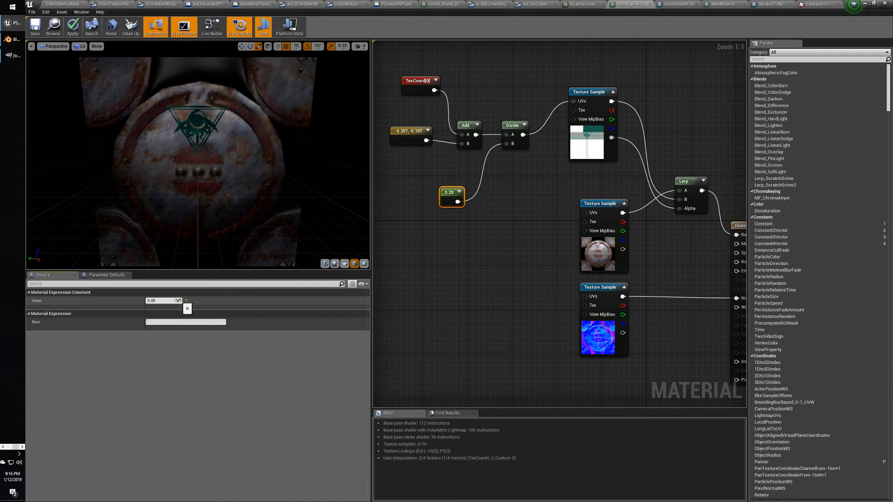
pyautogui.write('4')
pyautogui.press('Return')
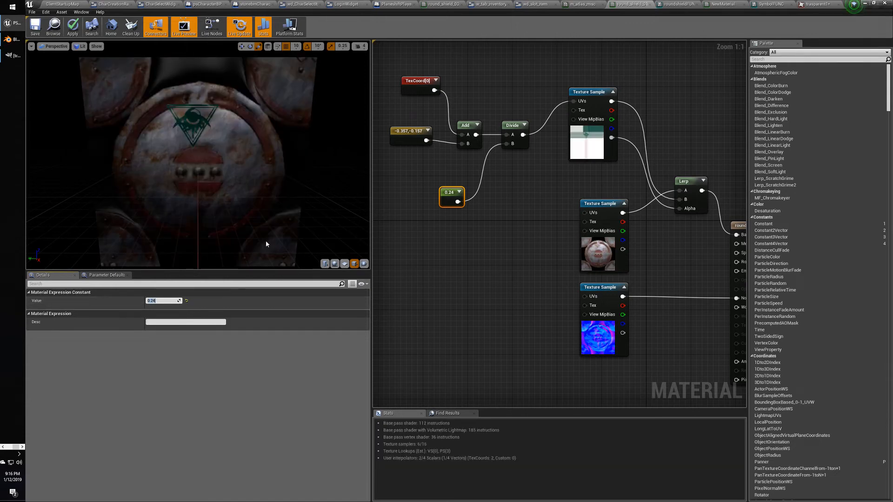
pyautogui.click(406, 133)
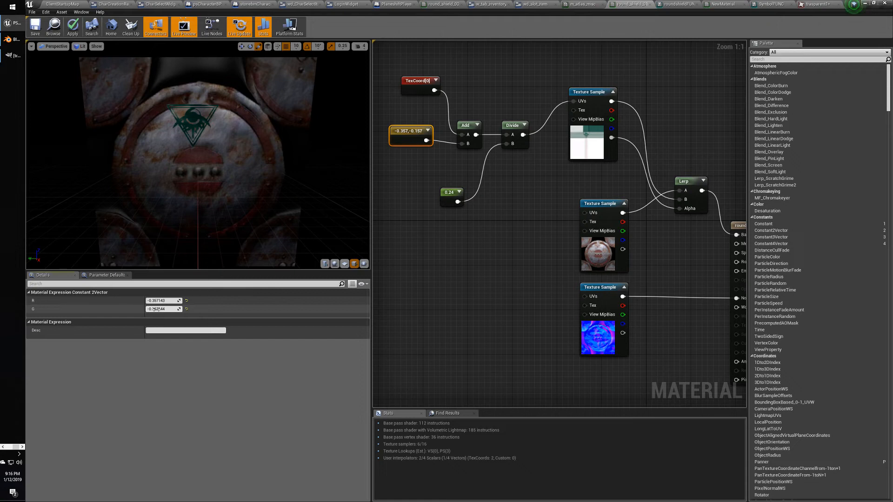
# Adjust the offset's G back to -0.157 and its R to -0.376.
pyautogui.moveTo(156, 309); pyautogui.dragTo(156, 310)
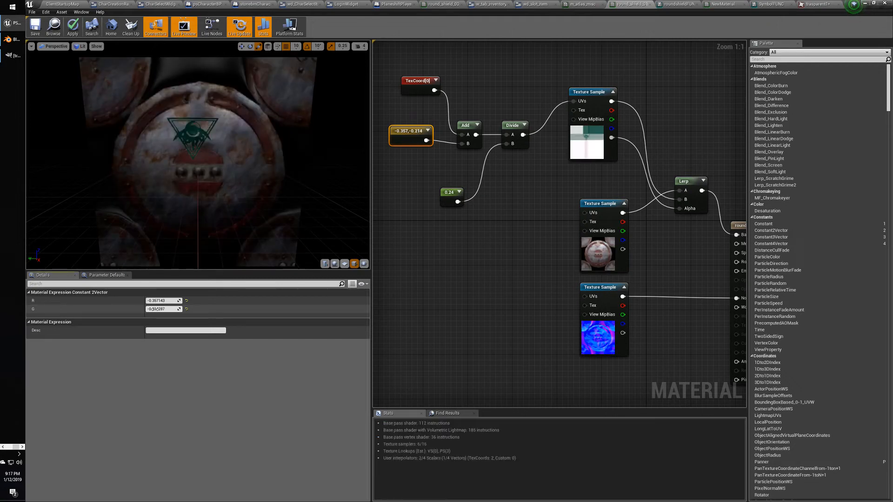
pyautogui.moveTo(155, 309); pyautogui.dragTo(162, 309)
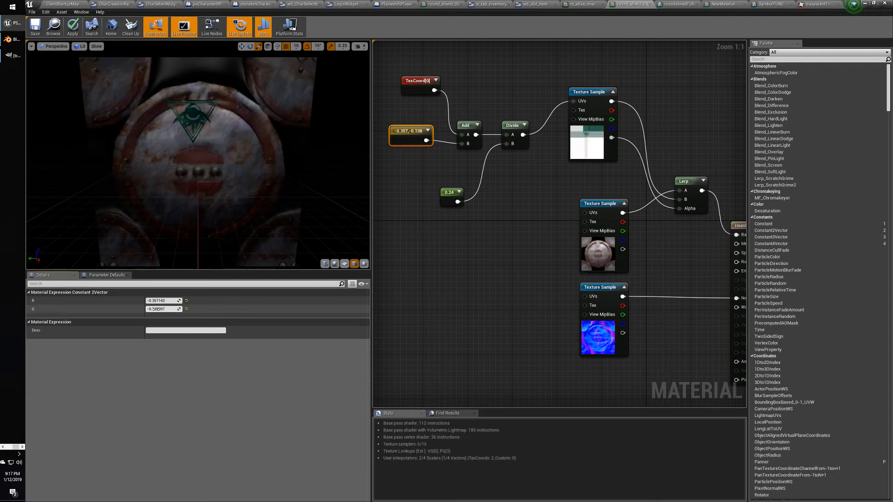
pyautogui.moveTo(155, 309); pyautogui.dragTo(165, 309)
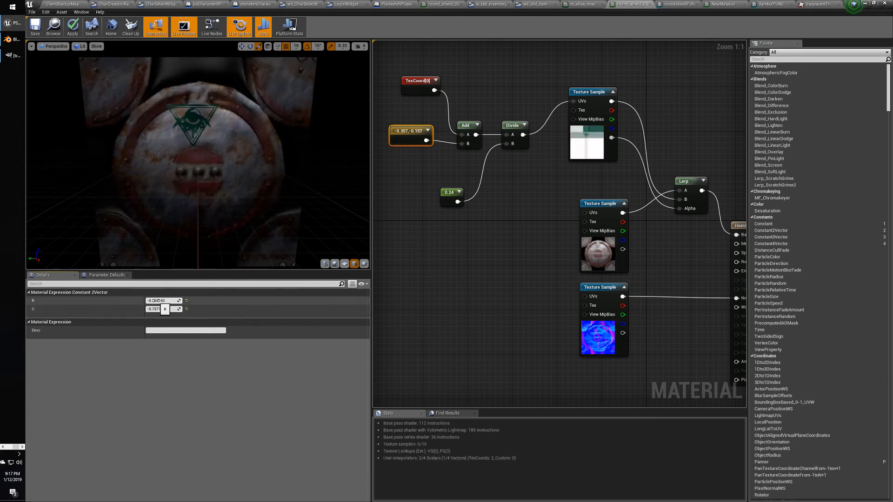
pyautogui.moveTo(161, 301); pyautogui.dragTo(157, 301)
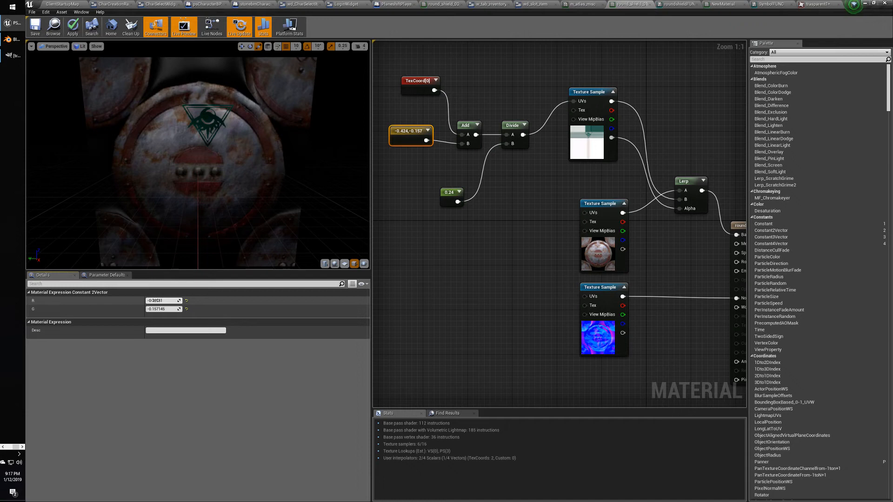
pyautogui.moveTo(157, 300); pyautogui.dragTo(156, 301)
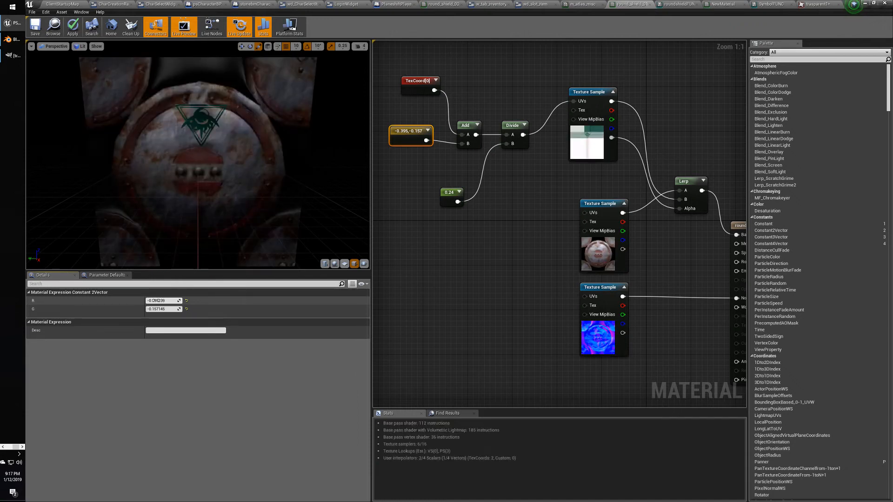
pyautogui.moveTo(157, 301); pyautogui.dragTo(160, 301)
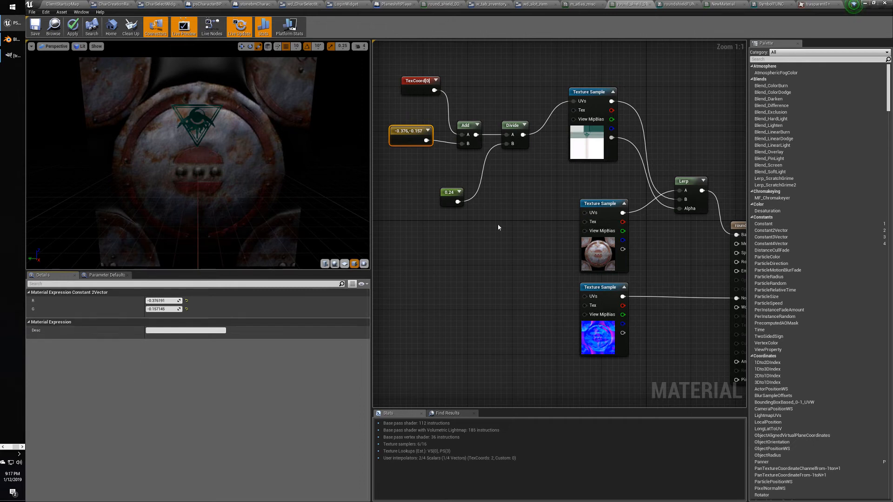
# Move the offset vector, TexCoord[0] and top Texture Sample nodes into new positions.
pyautogui.moveTo(406, 136); pyautogui.dragTo(407, 157)
pyautogui.moveTo(411, 91); pyautogui.dragTo(400, 124)
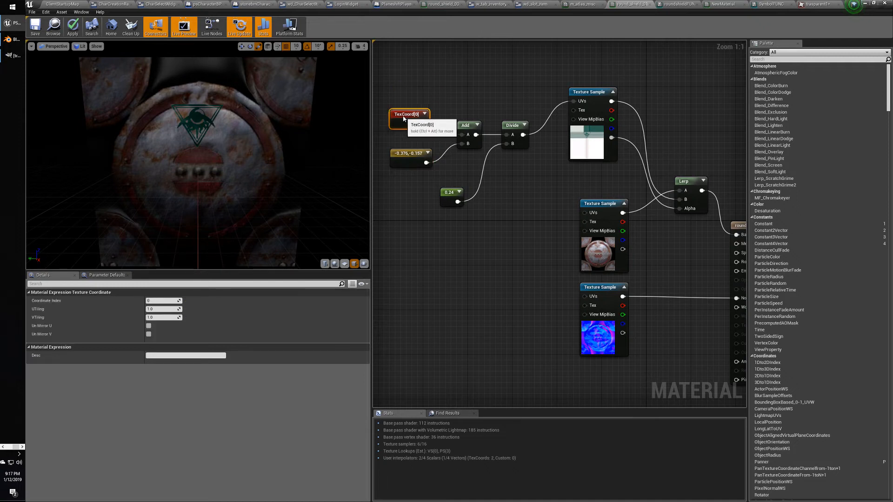
pyautogui.click(414, 157)
pyautogui.click(547, 198)
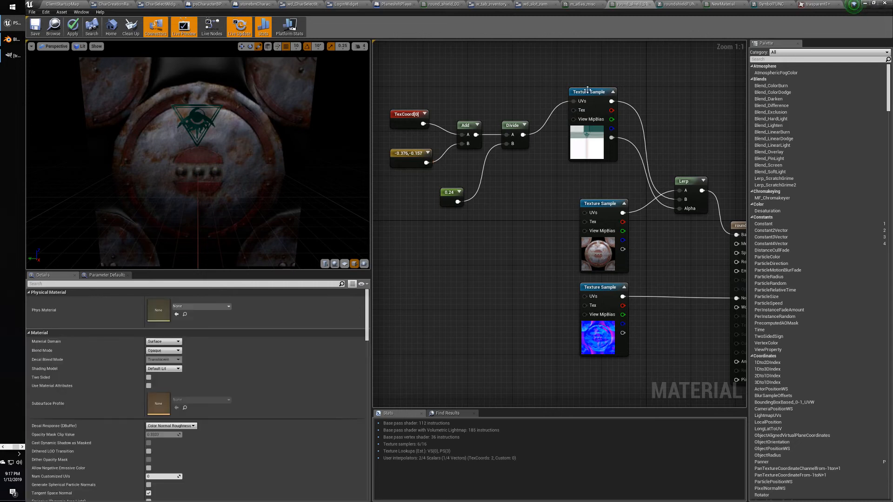
pyautogui.moveTo(515, 220); pyautogui.dragTo(445, 216, button='right')
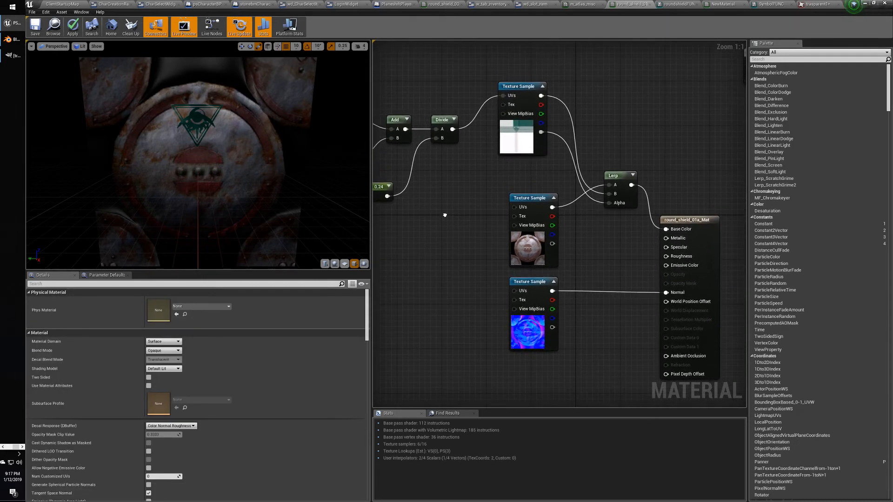
pyautogui.click(687, 218)
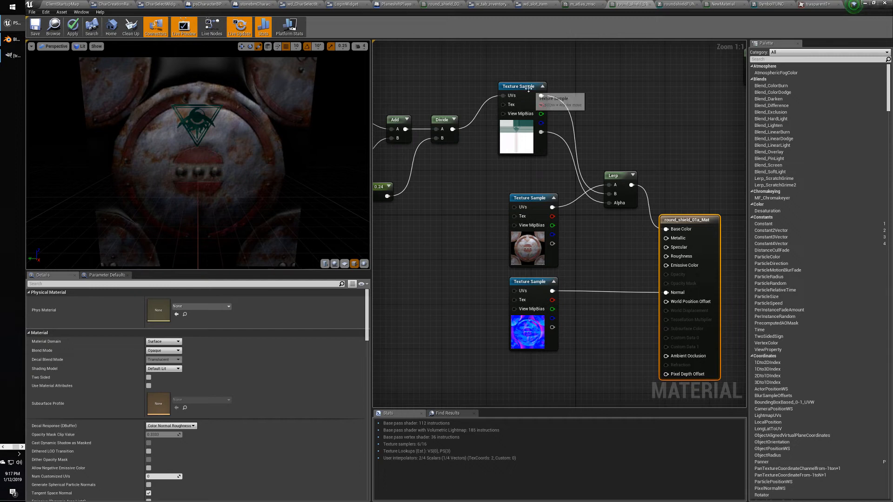
pyautogui.moveTo(522, 89); pyautogui.dragTo(533, 100)
pyautogui.moveTo(470, 174); pyautogui.dragTo(547, 172, button='right')
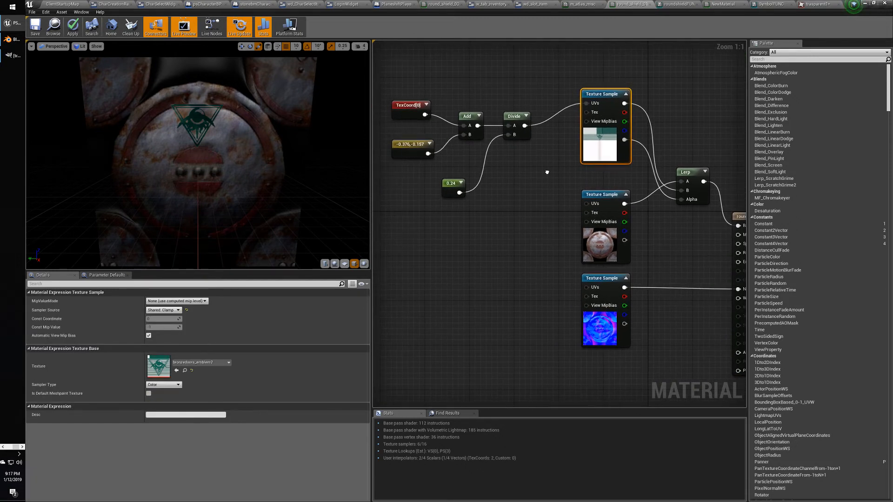
# Raise the five UV nodes together and nudge the 0.24 constant into place.
pyautogui.moveTo(386, 88); pyautogui.dragTo(512, 185)
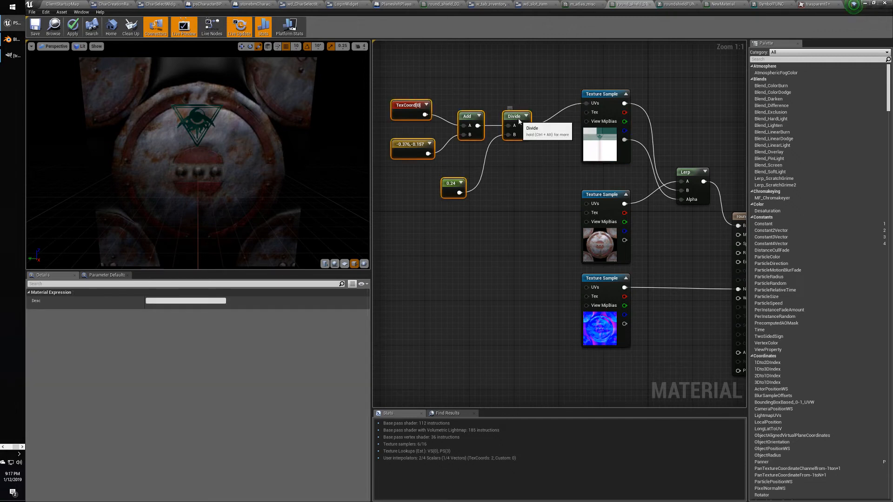
pyautogui.moveTo(519, 121); pyautogui.dragTo(519, 71)
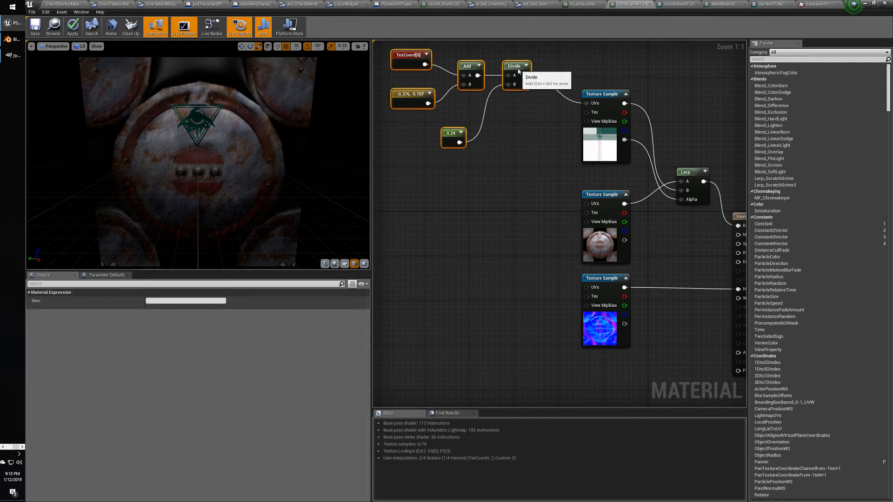
pyautogui.moveTo(443, 127); pyautogui.dragTo(441, 164, button='right')
pyautogui.moveTo(450, 172); pyautogui.dragTo(461, 147)
pyautogui.click(451, 176)
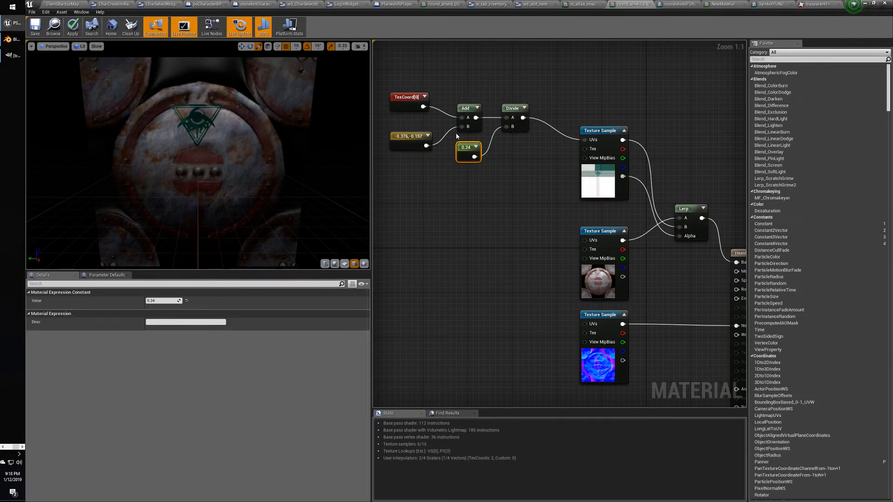
pyautogui.moveTo(464, 146)
pyautogui.mouseDown()
pyautogui.moveTo(481, 111)
pyautogui.moveTo(472, 150)
pyautogui.moveTo(462, 147)
pyautogui.mouseUp()
pyautogui.moveTo(389, 70); pyautogui.dragTo(538, 197)
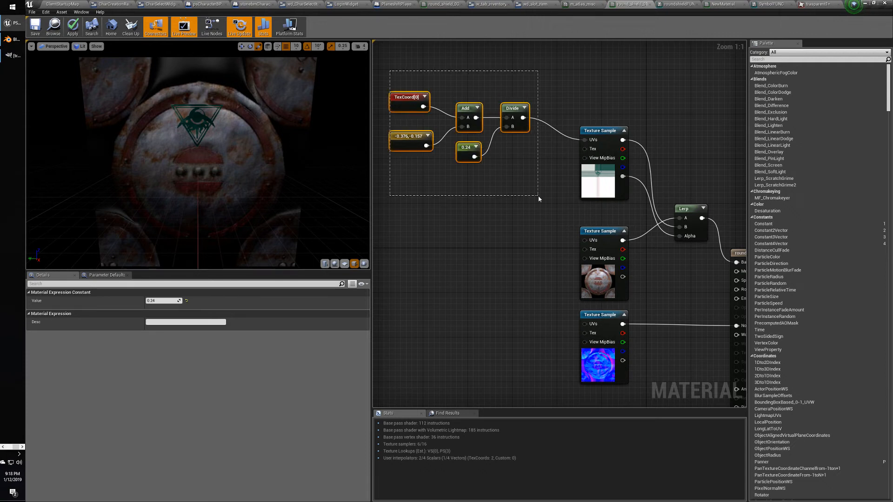
pyautogui.click(541, 200)
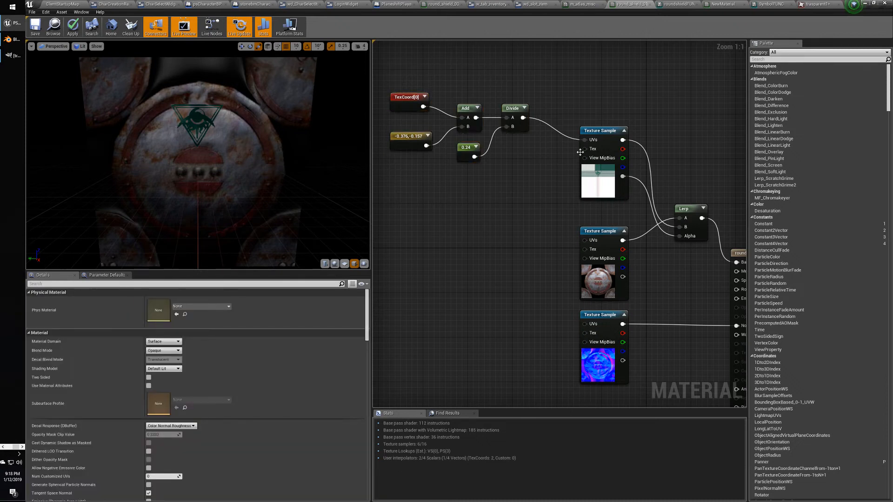
# Promote the emblem Texture Sample's texture input to a parameter named Tex and place it aside.
pyautogui.moveTo(584, 149); pyautogui.dragTo(513, 199)
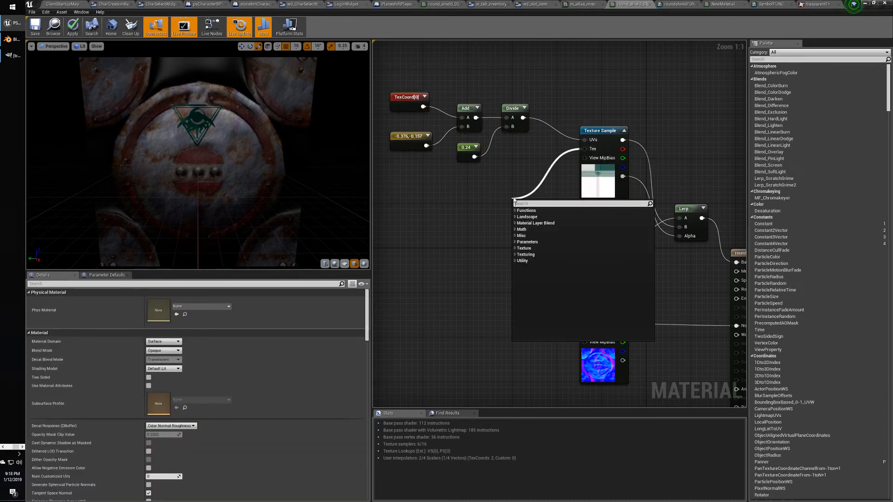
pyautogui.click(495, 193)
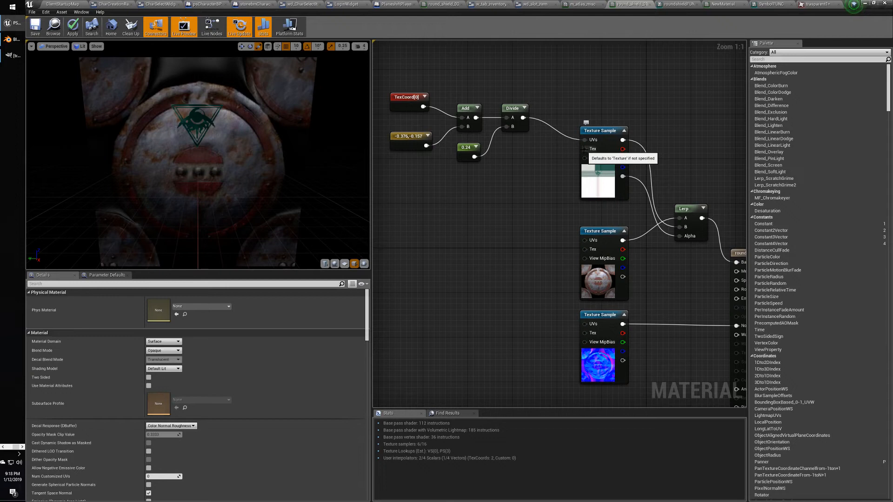
pyautogui.rightClick(584, 149)
pyautogui.click(599, 159)
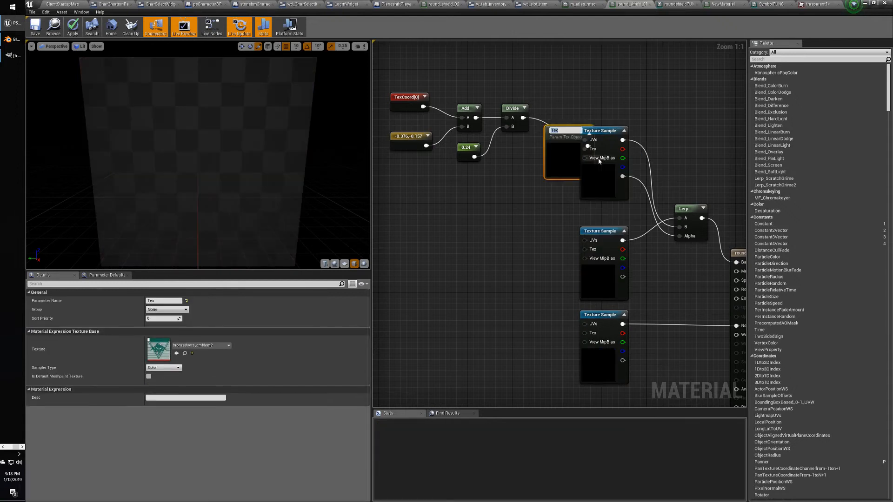
pyautogui.moveTo(554, 169); pyautogui.dragTo(486, 223)
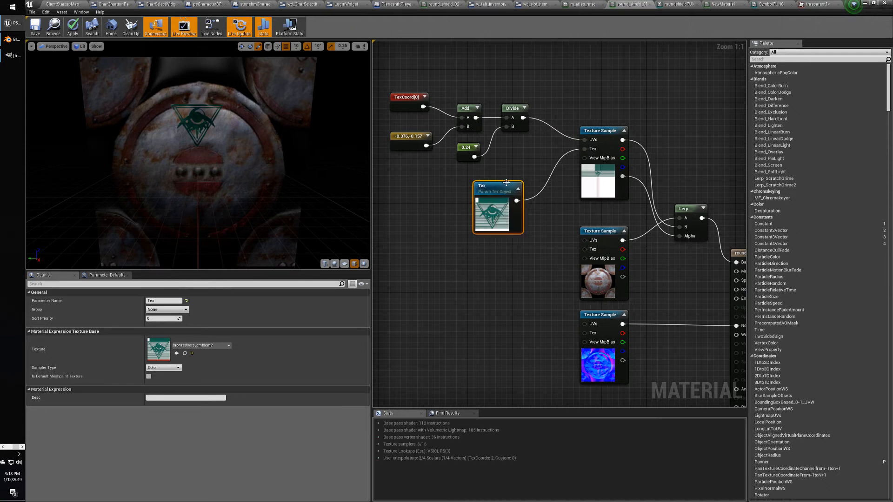
pyautogui.moveTo(506, 182); pyautogui.dragTo(511, 193)
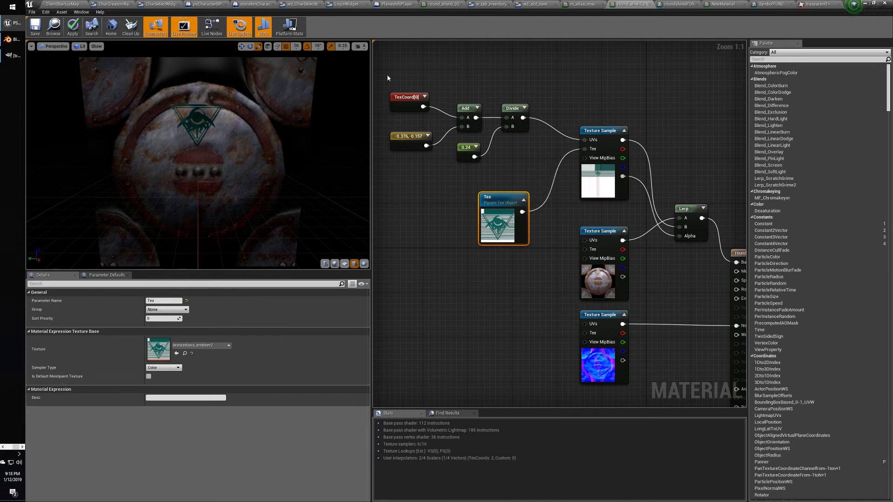
pyautogui.moveTo(387, 78); pyautogui.dragTo(539, 174)
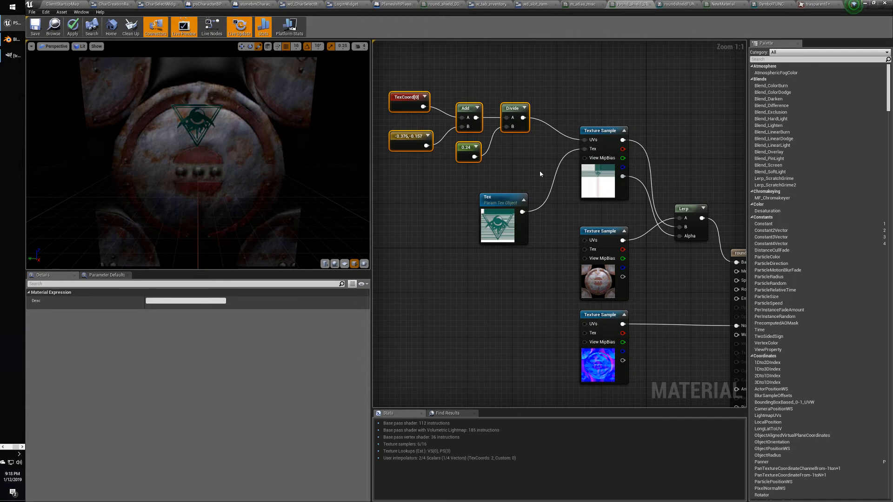
pyautogui.click(496, 196)
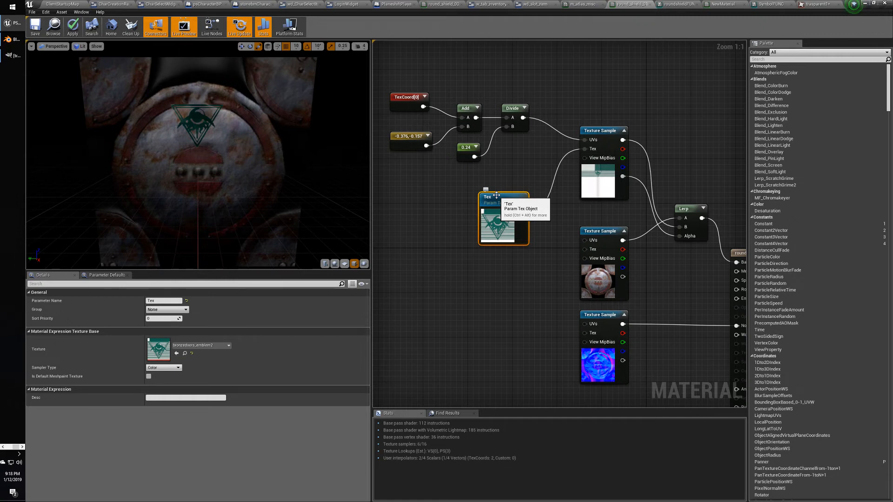
pyautogui.moveTo(543, 270)
pyautogui.mouseDown(button='right')
pyautogui.moveTo(528, 255)
pyautogui.moveTo(535, 270)
pyautogui.mouseUp(button='right')
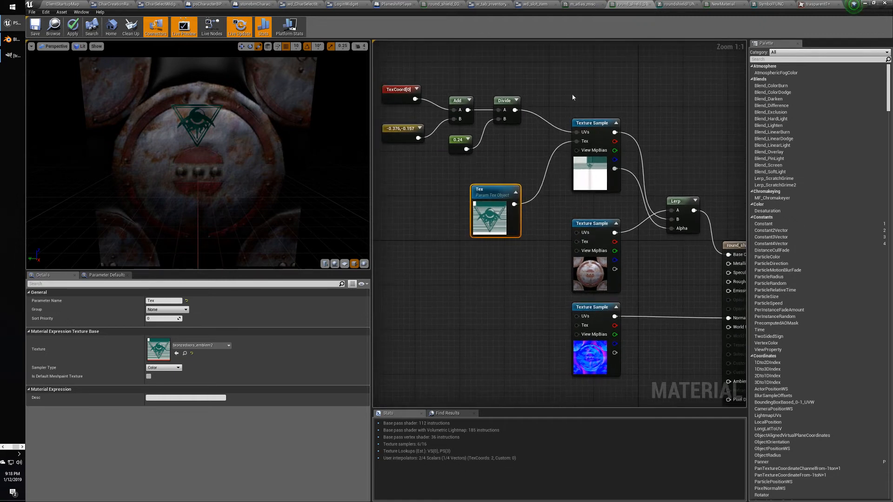
pyautogui.click(572, 97)
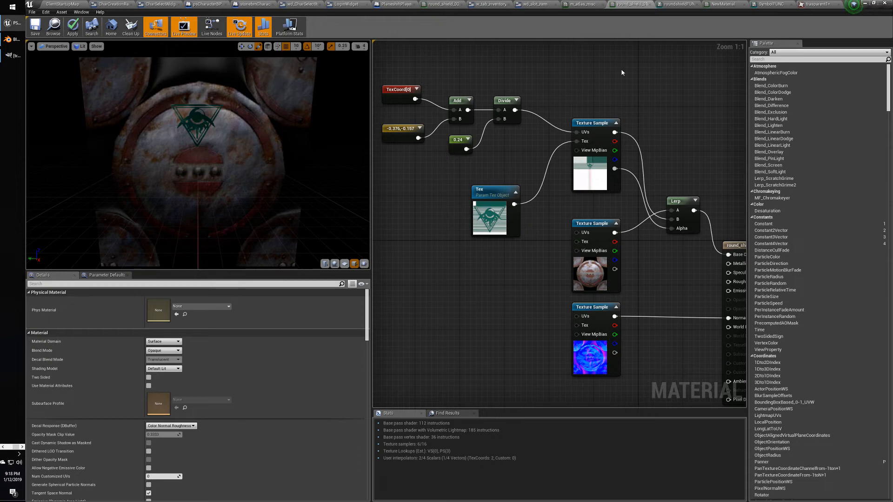
# Close the trasparent1 texture editor and go back to the round_shield_01a_Mat graph.
pyautogui.click(804, 4)
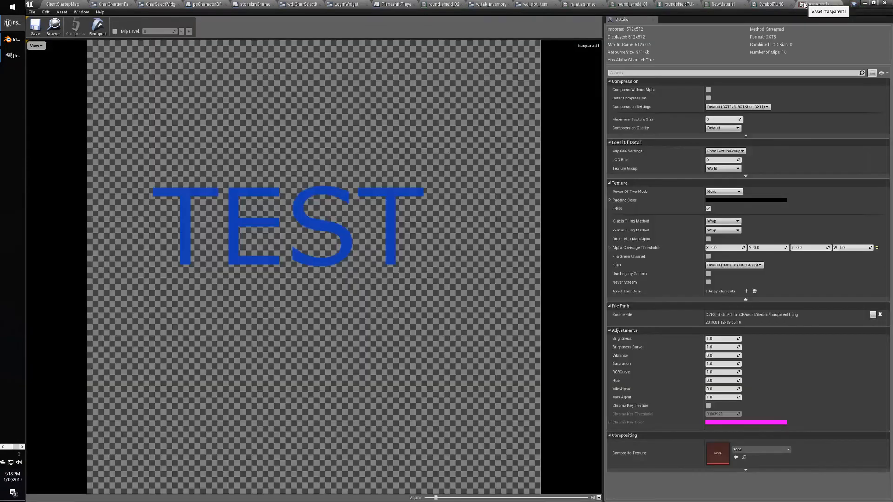
pyautogui.click(839, 5)
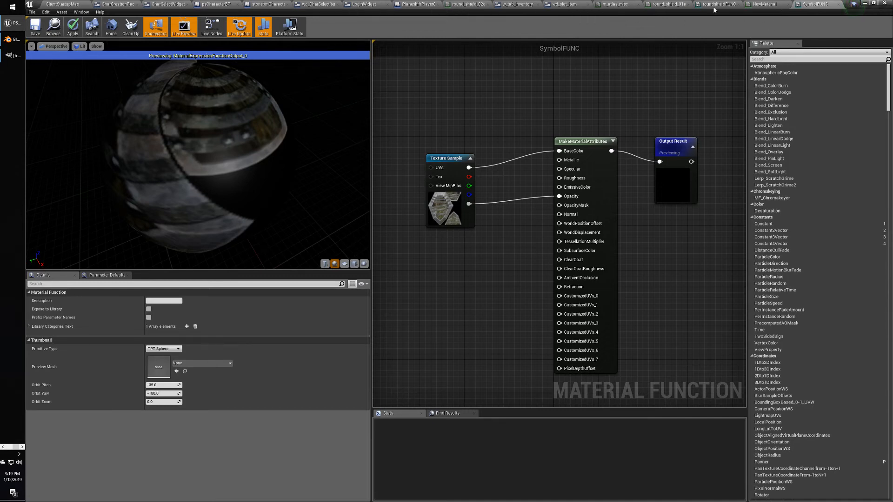
pyautogui.click(679, 4)
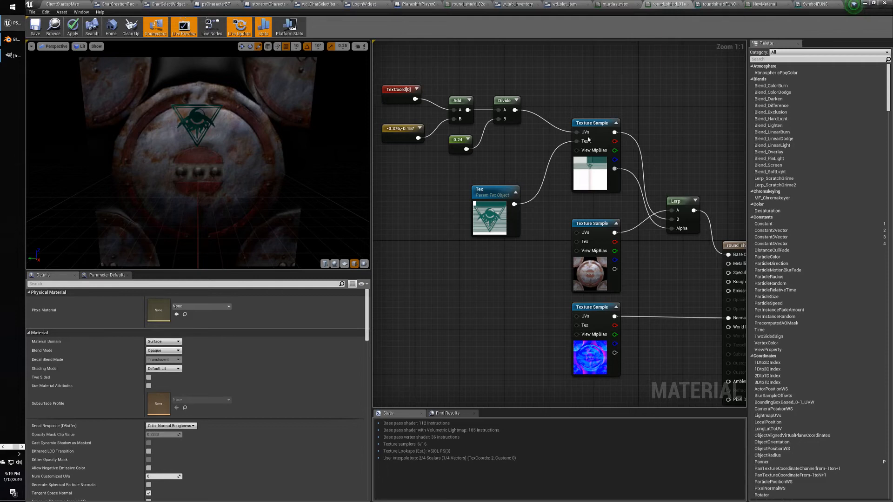
pyautogui.moveTo(531, 176); pyautogui.dragTo(456, 143, button='right')
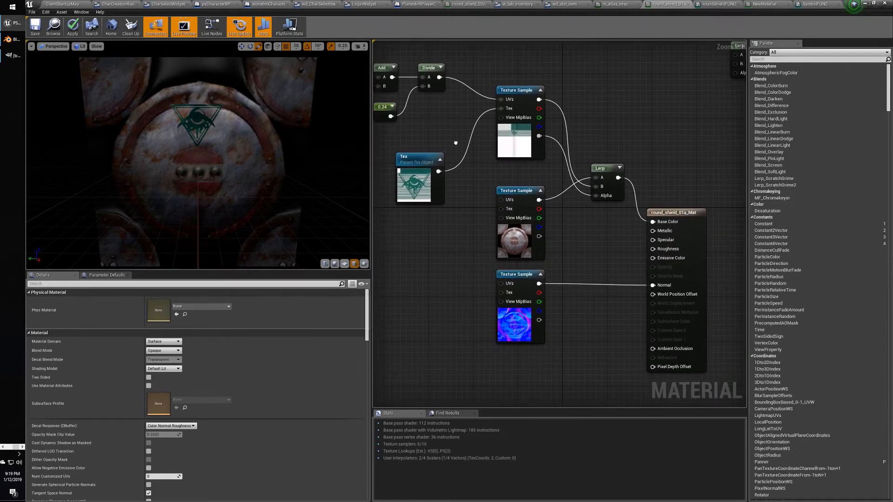
# Line up the Lerp and result nodes and delete the unused Lerp(0,1,0.5) node.
pyautogui.moveTo(606, 173); pyautogui.dragTo(603, 154)
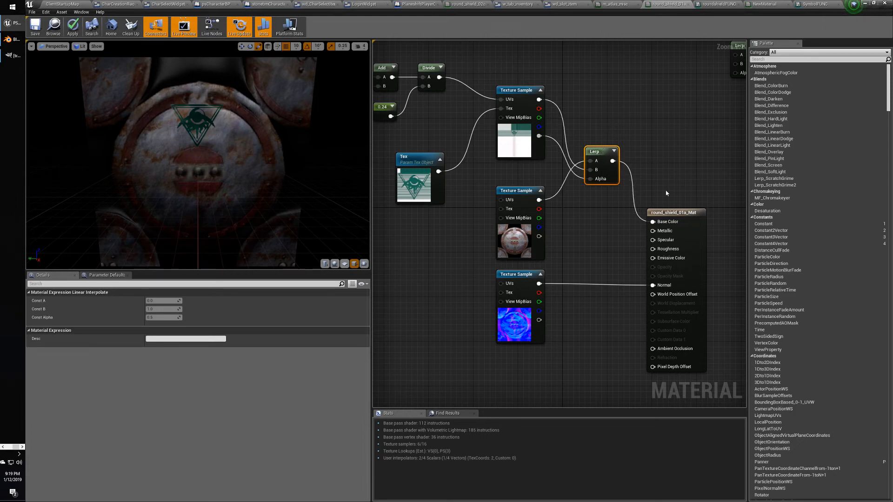
pyautogui.moveTo(667, 212); pyautogui.dragTo(668, 154)
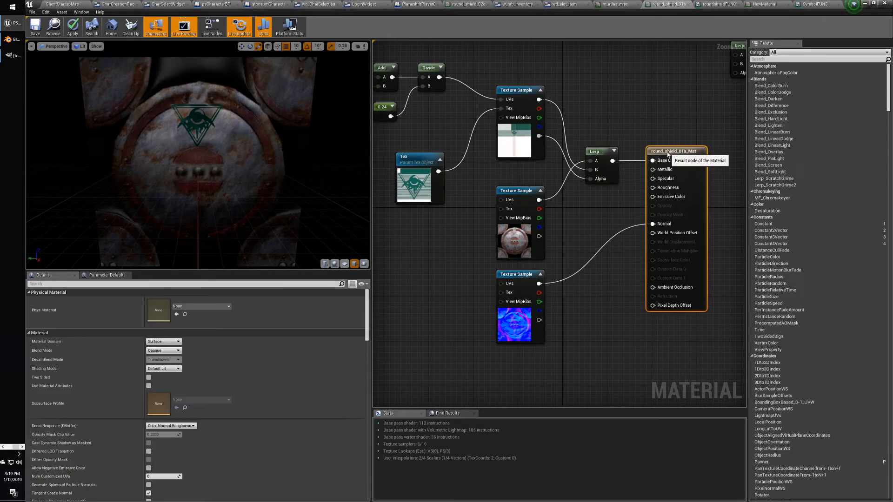
pyautogui.moveTo(598, 152); pyautogui.dragTo(598, 114)
pyautogui.moveTo(669, 151); pyautogui.dragTo(663, 114)
pyautogui.moveTo(622, 155); pyautogui.dragTo(514, 242, button='right')
pyautogui.moveTo(595, 125); pyautogui.dragTo(666, 186)
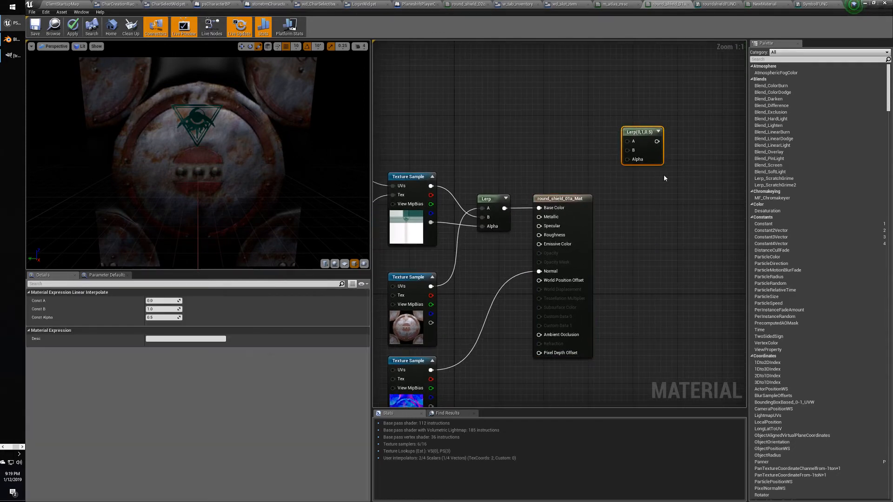
pyautogui.press('Delete')
# Pan and zoom the graph to recentre the shield material nodes.
pyautogui.moveTo(469, 149); pyautogui.dragTo(568, 144, button='right')
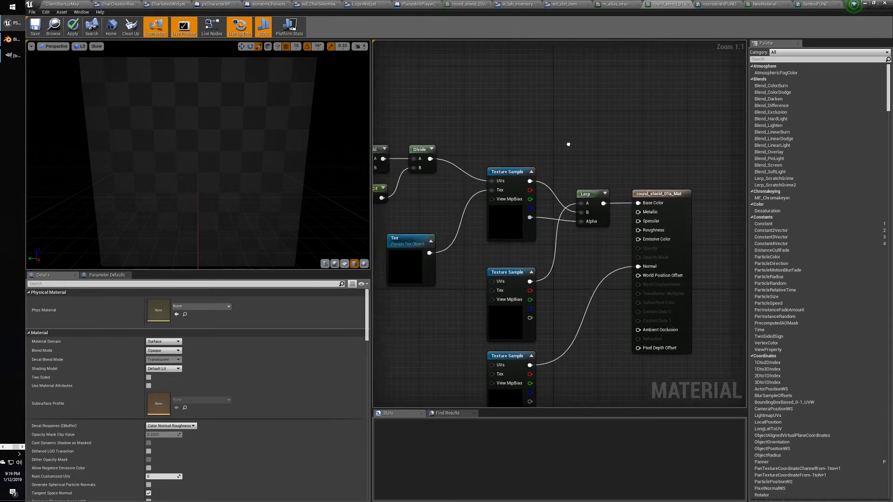
pyautogui.scroll(-3, 568, 144)
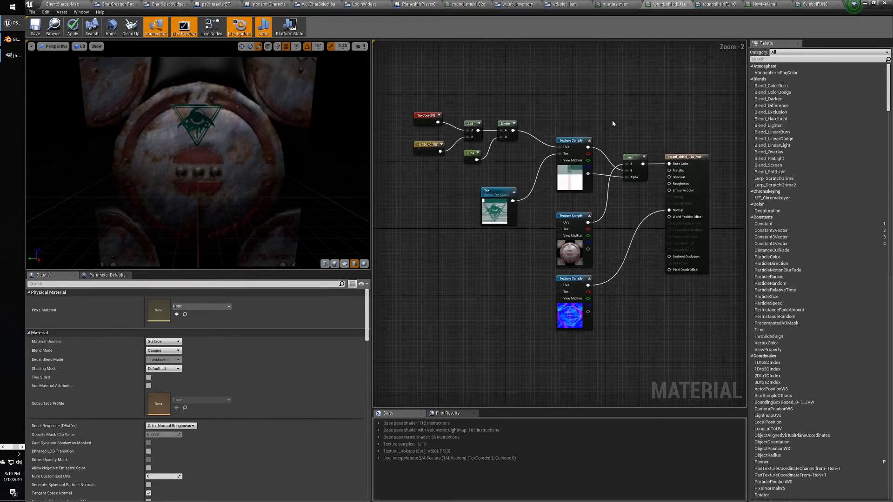
pyautogui.rightClick(612, 123)
pyautogui.click(581, 115)
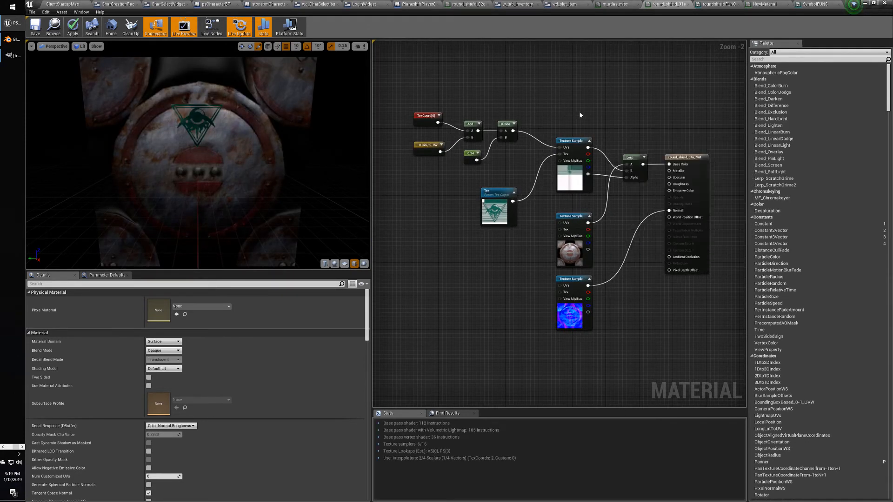
pyautogui.scroll(2, 583, 118)
pyautogui.moveTo(585, 124); pyautogui.dragTo(572, 91, button='right')
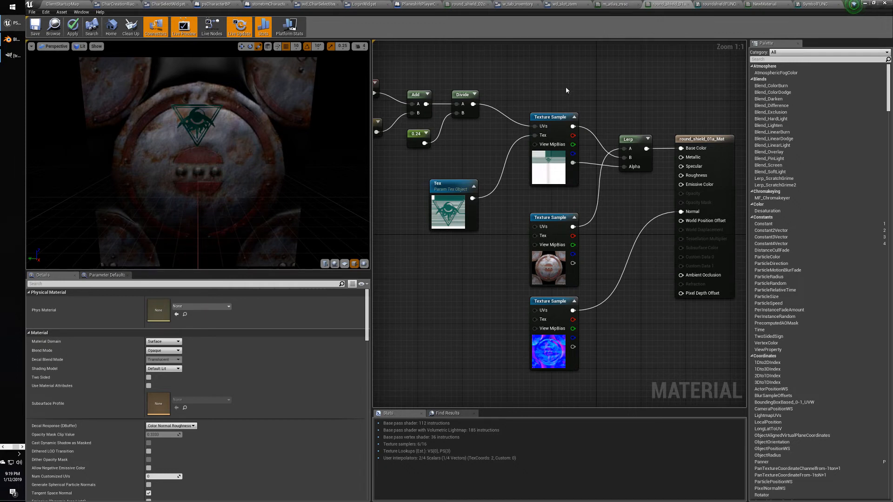
pyautogui.moveTo(527, 93)
pyautogui.mouseDown(button='right')
pyautogui.moveTo(542, 96)
pyautogui.moveTo(532, 101)
pyautogui.mouseUp(button='right')
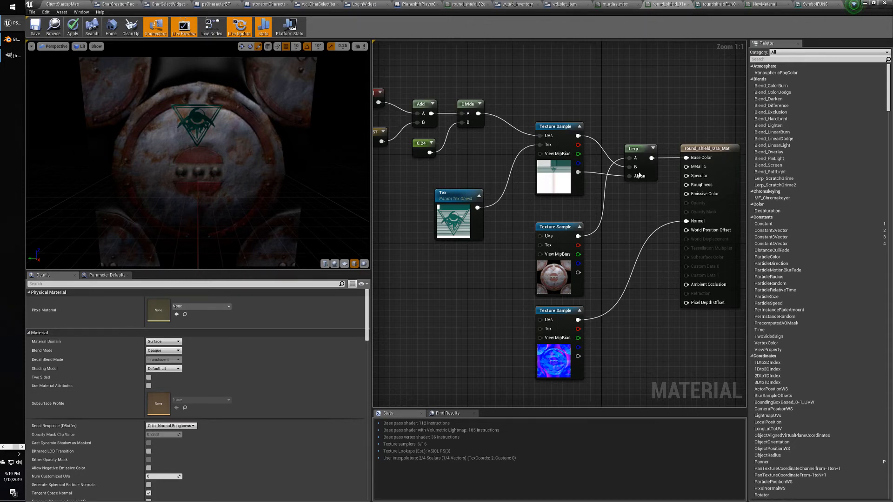
# Check the Tex parameter node's settings, then return to the ClientStartupMap level editor.
pyautogui.click(453, 192)
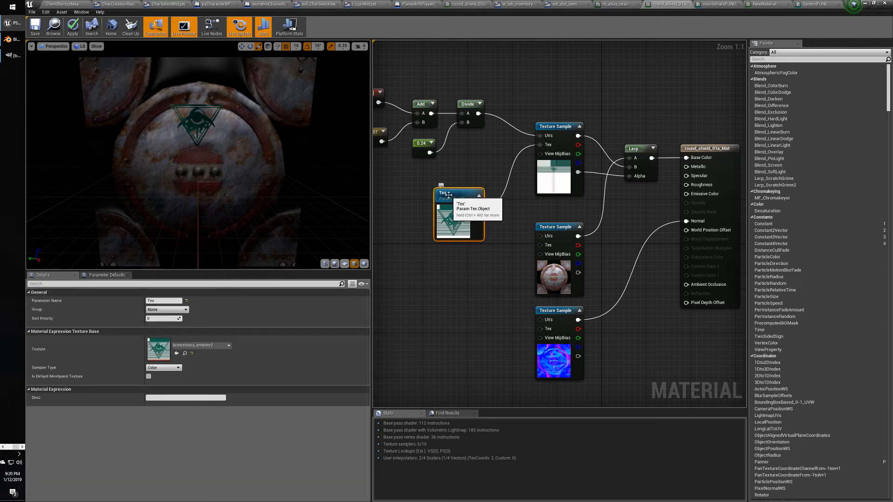
pyautogui.click(458, 183)
pyautogui.click(454, 193)
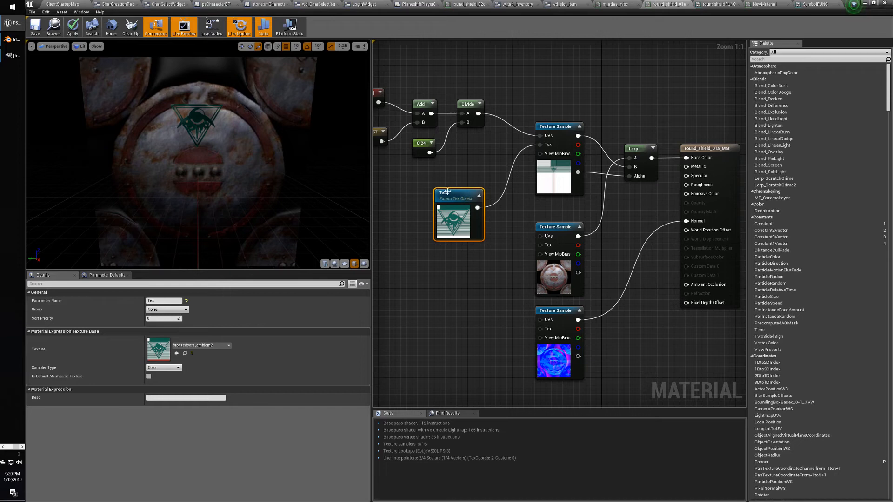
pyautogui.click(463, 178)
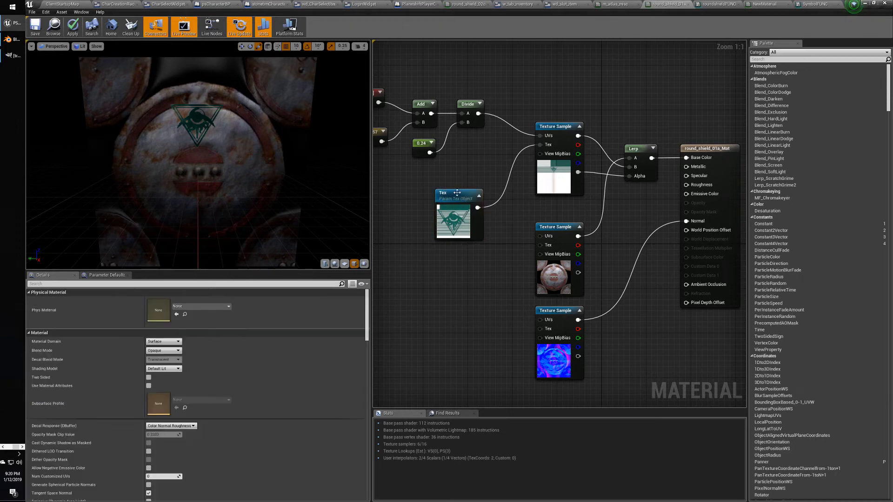
pyautogui.click(457, 192)
pyautogui.click(441, 185)
pyautogui.click(452, 196)
pyautogui.click(460, 181)
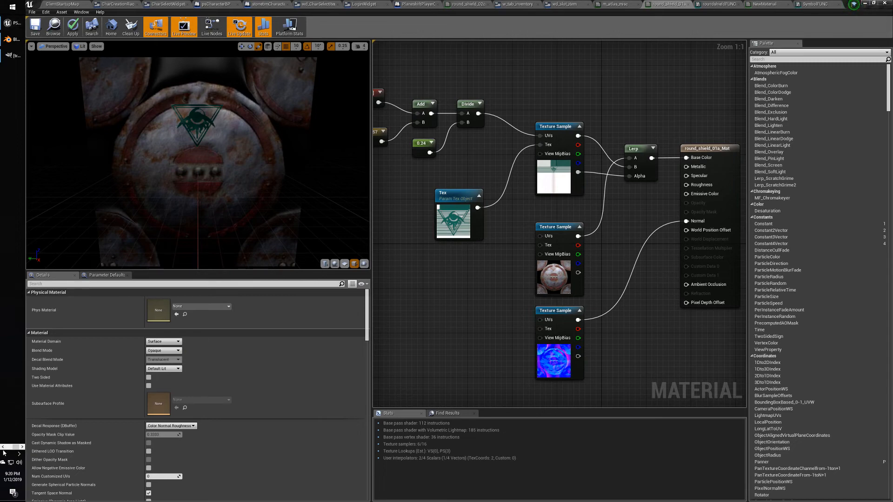
pyautogui.click(68, 3)
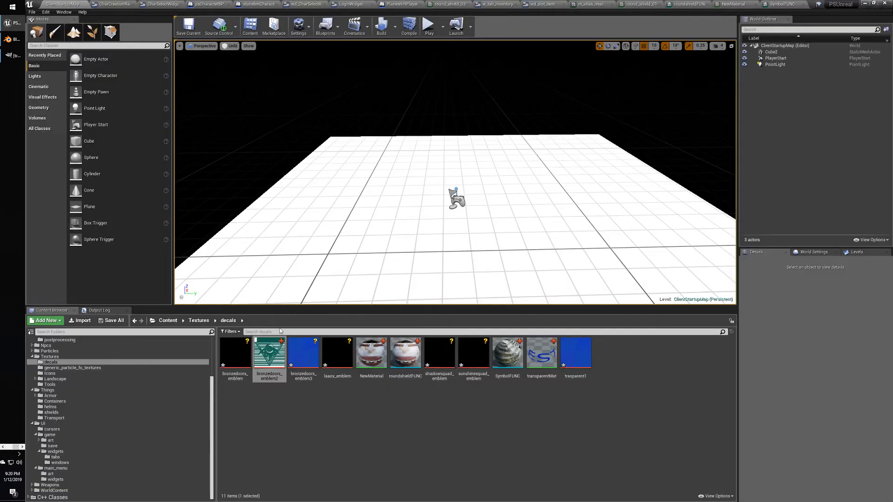
# Clear the bronzedoors_emblem2 asset selection and return to the Unreal editor window.
pyautogui.moveTo(272, 377)
pyautogui.click(285, 396)
pyautogui.click(268, 355)
pyautogui.click(284, 397)
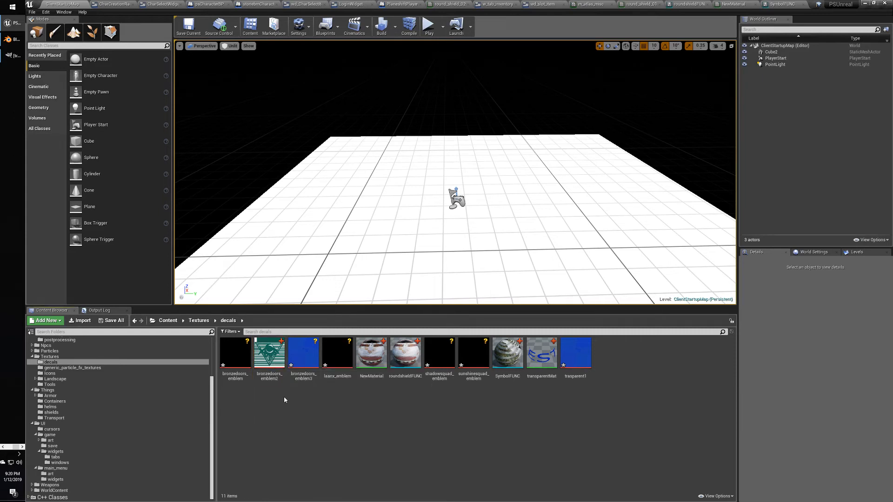
pyautogui.hotkey('alt', 'Tab')
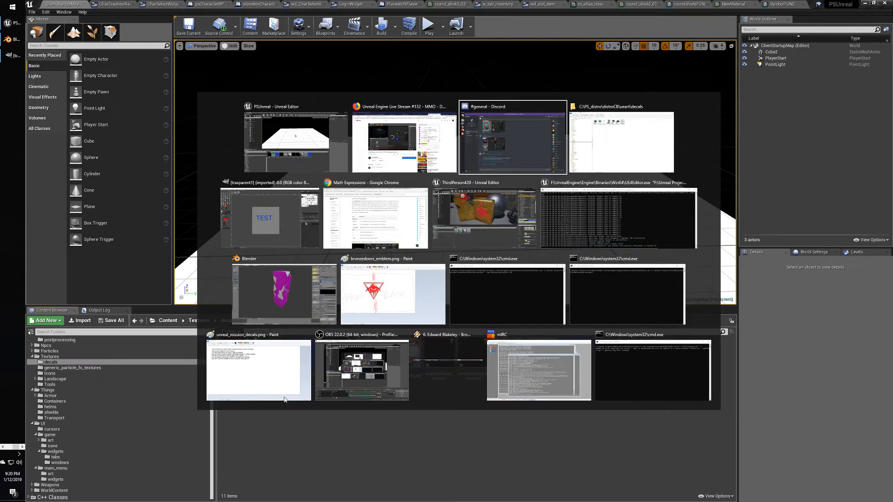
pyautogui.hotkey('alt', 'shift', 'Tab')
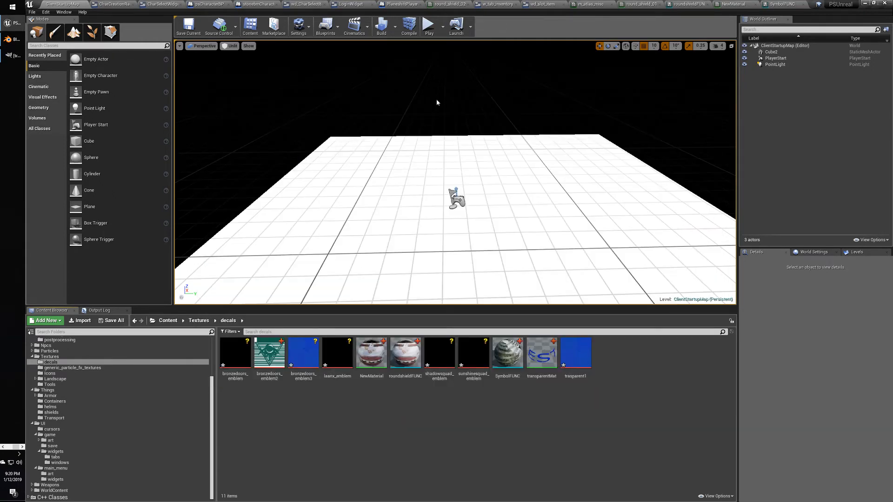
# In the round shield material graph, select the Tex parameter node to show its Details.
pyautogui.click(640, 4)
pyautogui.moveTo(486, 265); pyautogui.dragTo(458, 275, button='right')
pyautogui.click(426, 209)
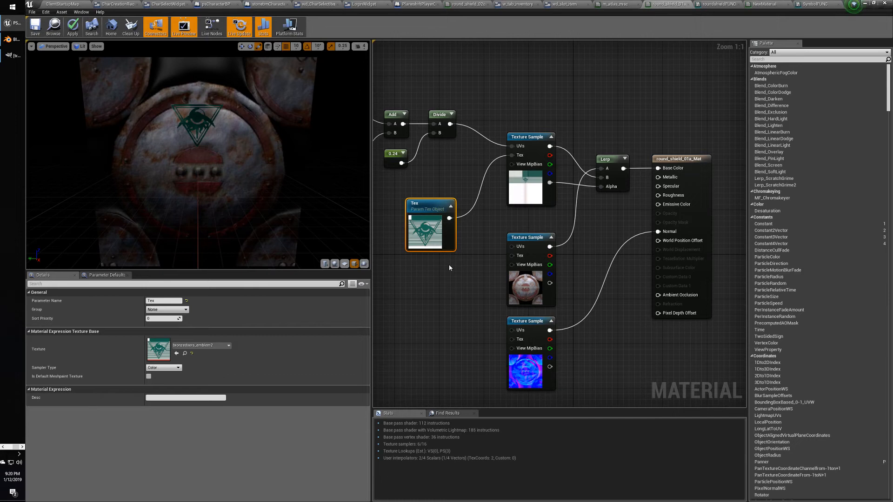
pyautogui.moveTo(437, 281); pyautogui.dragTo(470, 287, button='right')
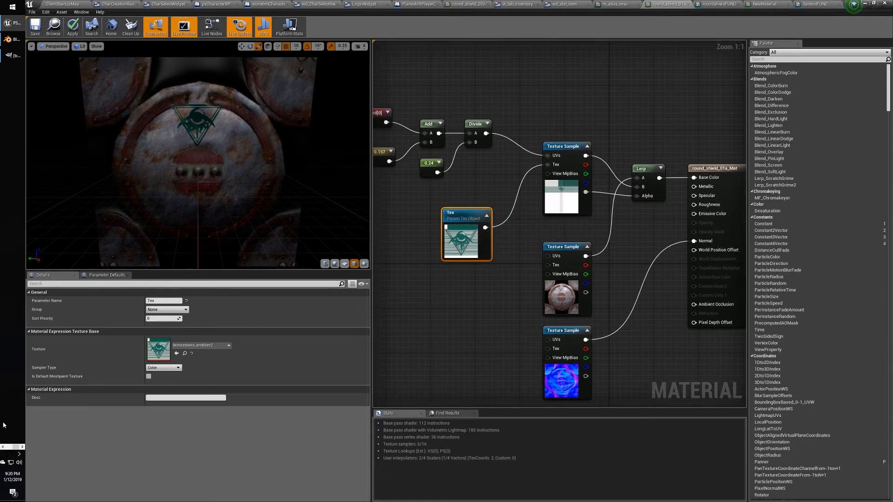
# Search Google in Chrome for 'unrealengine colorize texture'.
pyautogui.click(10, 55)
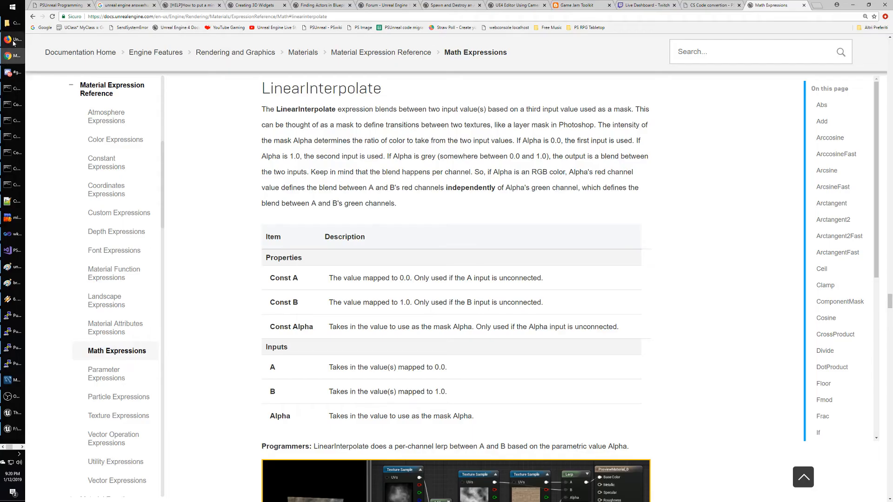
pyautogui.scroll(7, 279, 120)
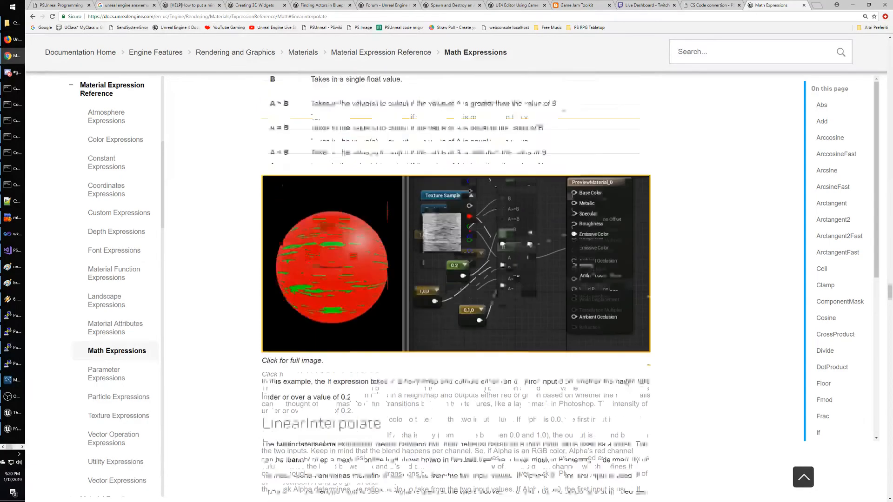
pyautogui.scroll(3, 245, 117)
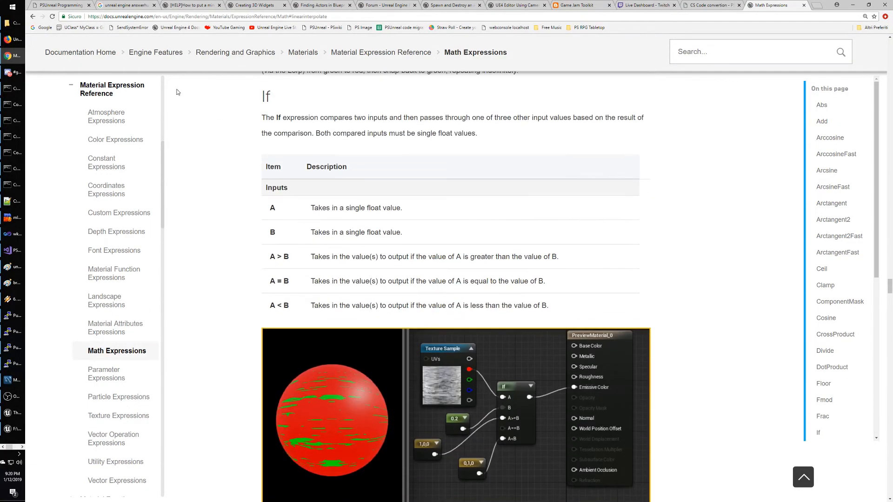
pyautogui.click(45, 27)
pyautogui.write('unreal')
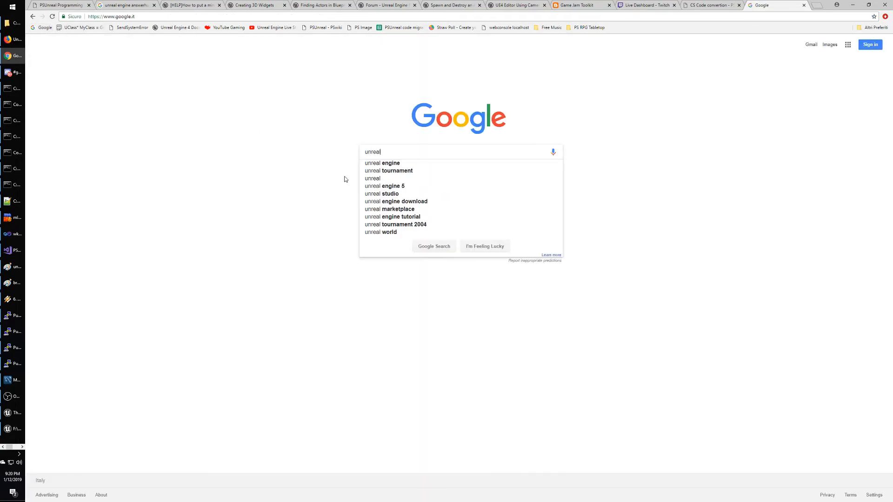
pyautogui.write('engine')
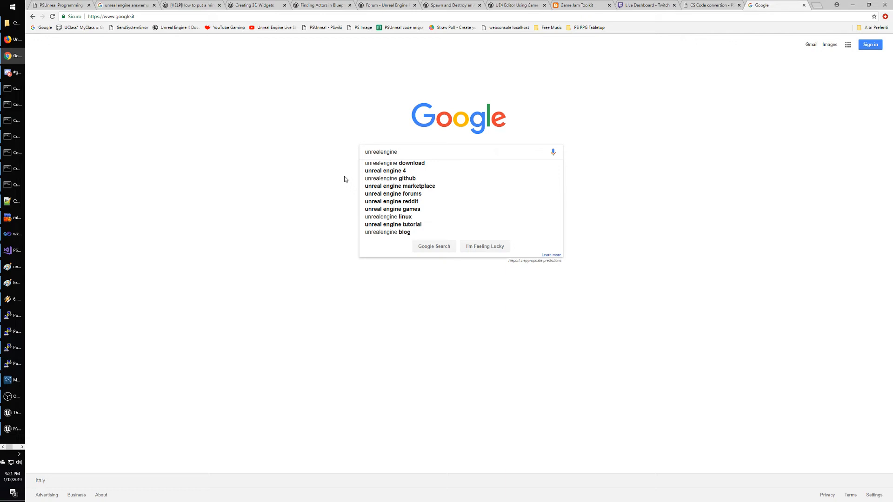
pyautogui.write('col')
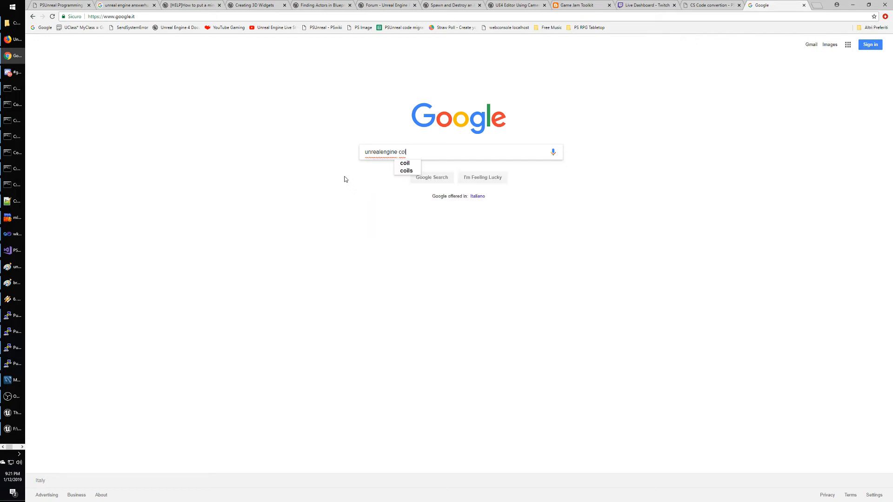
pyautogui.write('orize texture')
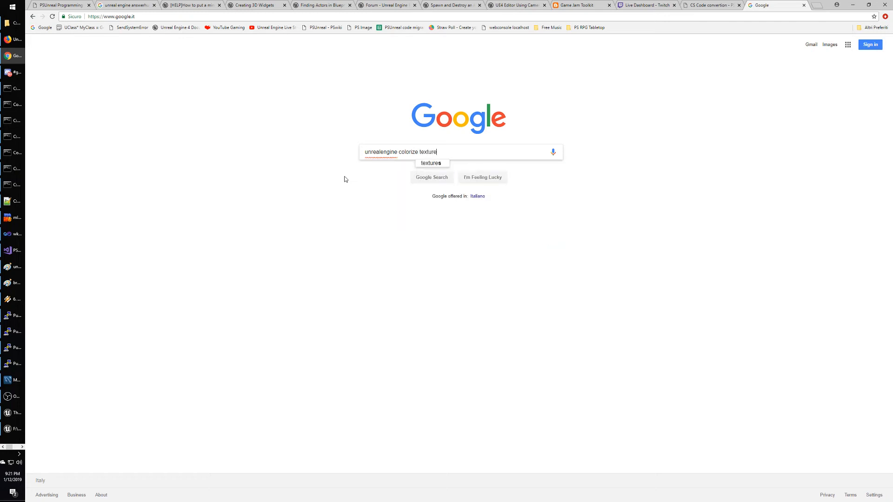
pyautogui.press('Return')
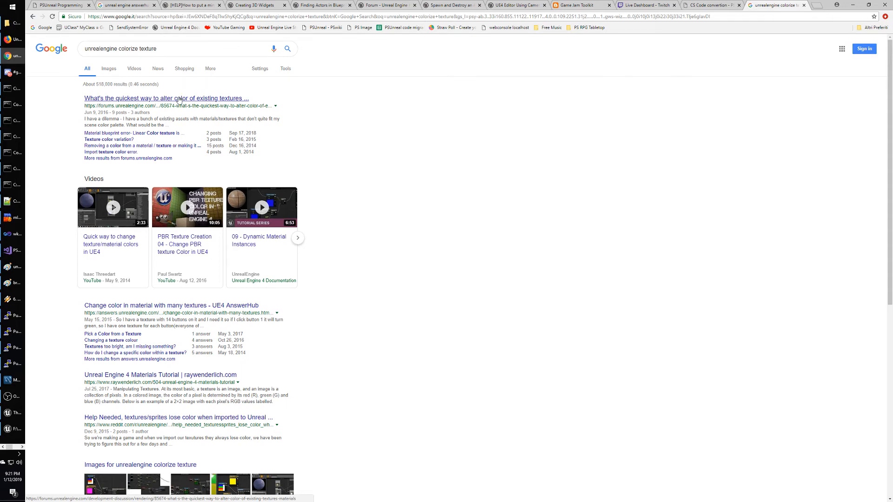
# Open the forum thread on altering texture colour and scroll down to post #5.
pyautogui.click(179, 100)
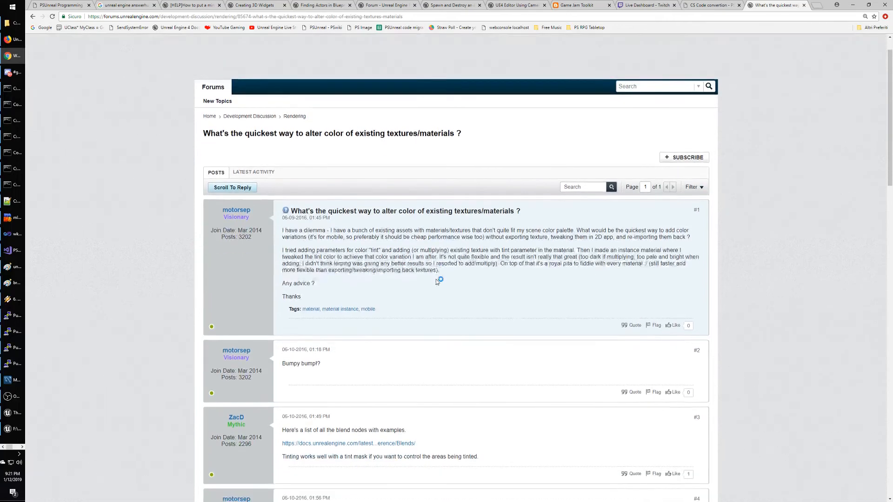
pyautogui.scroll(-4, 436, 279)
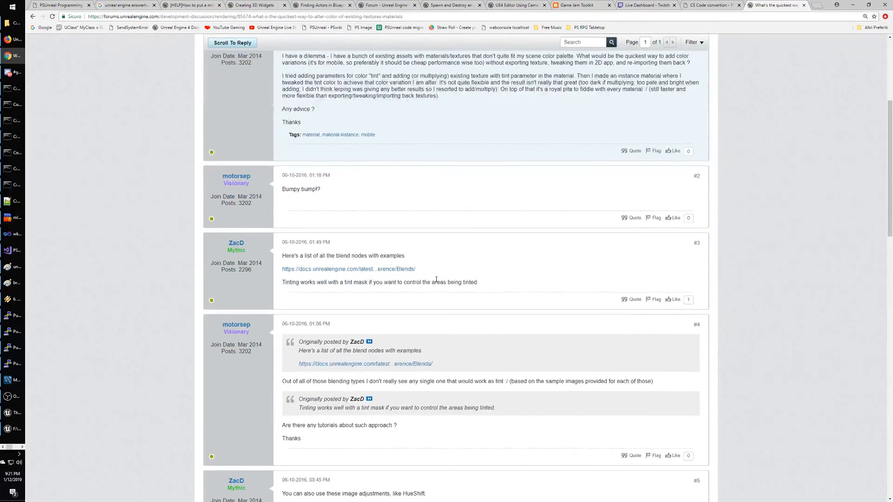
pyautogui.scroll(-1, 436, 279)
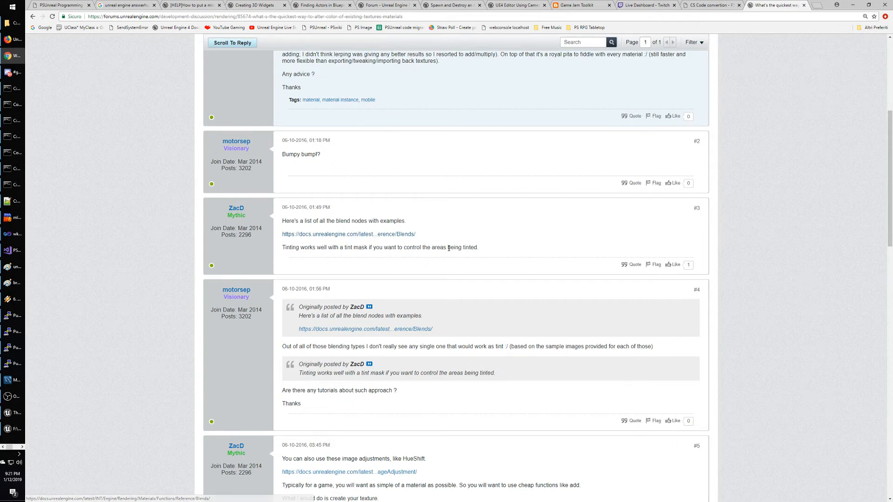
pyautogui.scroll(-3, 418, 244)
pyautogui.scroll(-2, 449, 252)
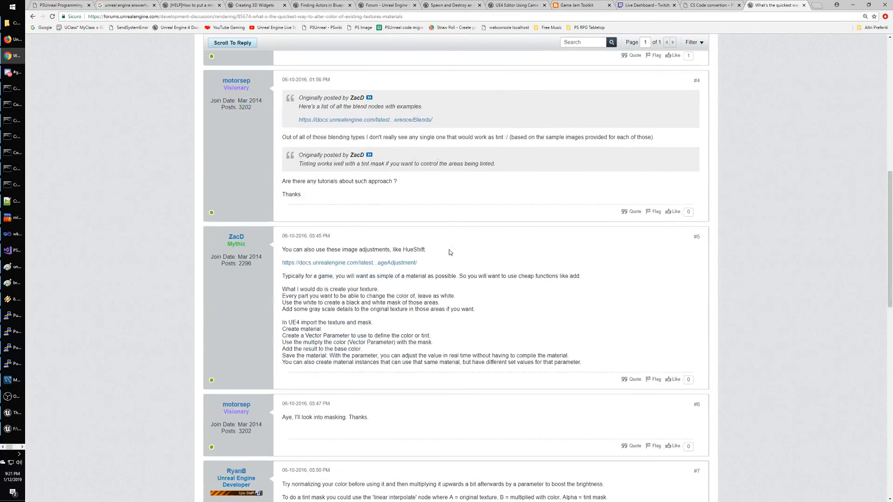
pyautogui.scroll(-1, 450, 253)
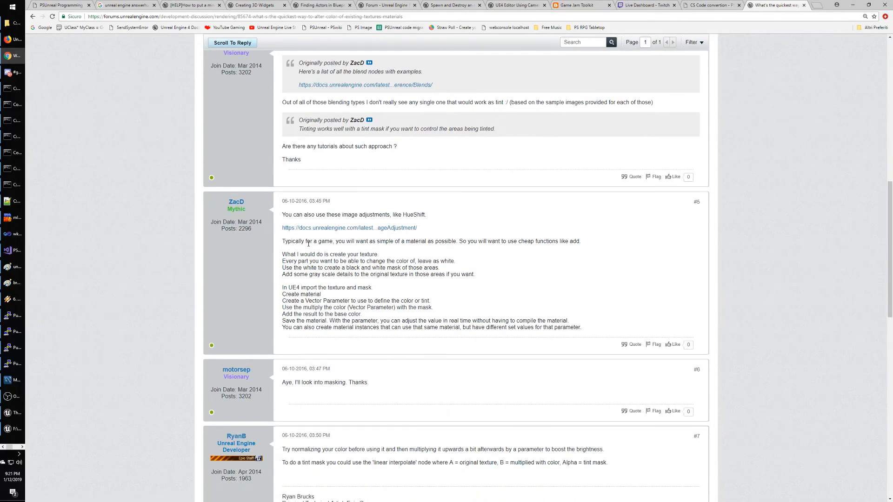
# Highlight post #5's advice on grayscale masks, a Vector Parameter and multiplying colour by the mask.
pyautogui.moveTo(318, 242); pyautogui.dragTo(621, 248)
pyautogui.click(609, 254)
pyautogui.scroll(-1, 533, 268)
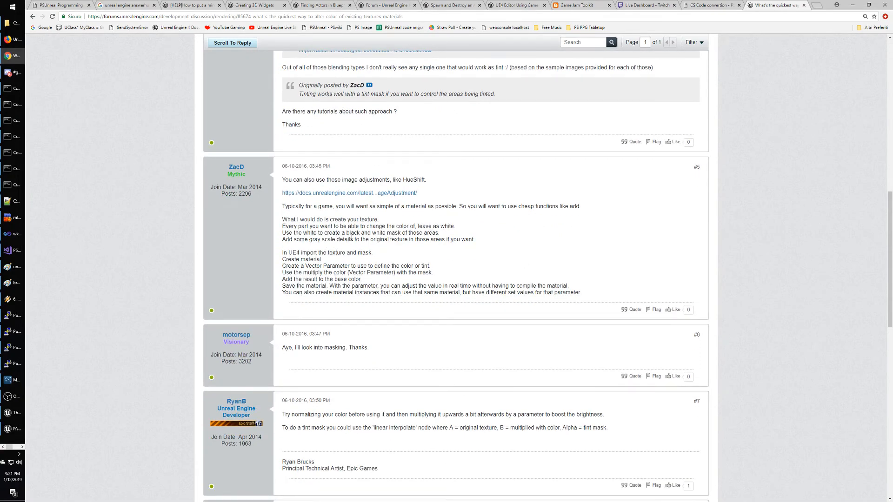
pyautogui.moveTo(280, 240); pyautogui.dragTo(515, 245)
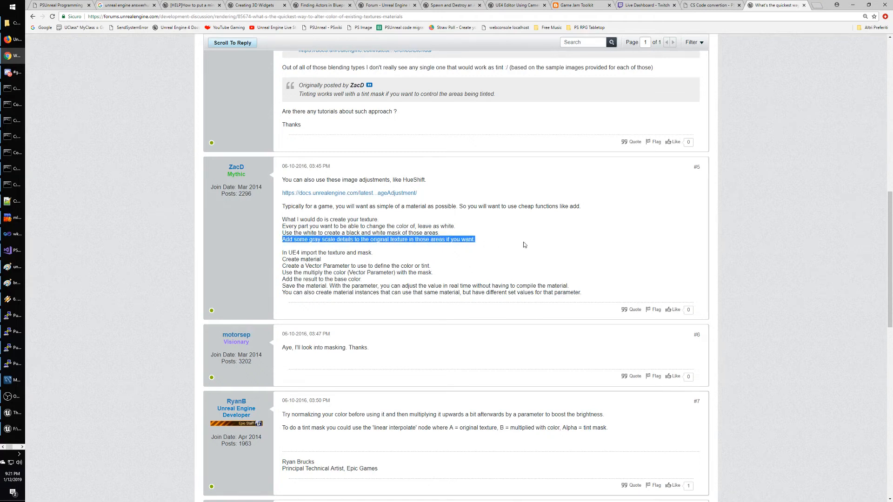
pyautogui.click(525, 245)
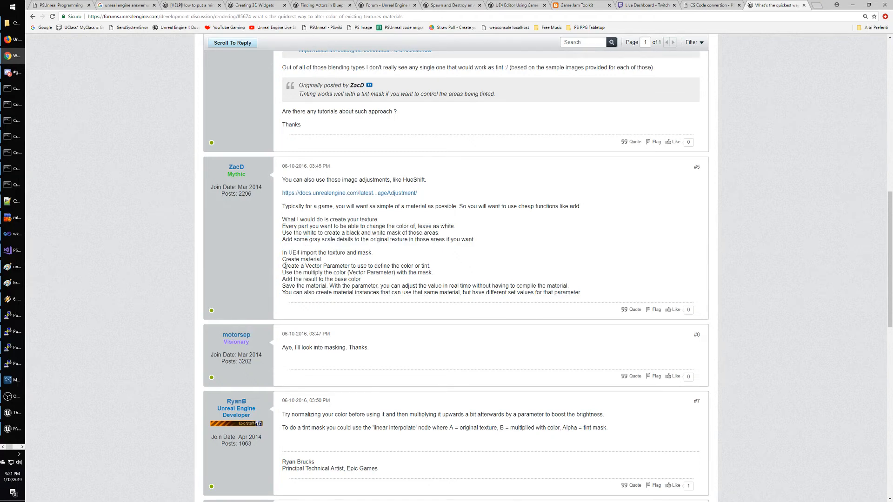
pyautogui.moveTo(278, 269); pyautogui.dragTo(451, 271)
pyautogui.click(408, 271)
pyautogui.moveTo(282, 273); pyautogui.dragTo(460, 275)
pyautogui.click(458, 276)
pyautogui.moveTo(581, 293); pyautogui.dragTo(268, 202)
pyautogui.click(501, 237)
# Switch back to the round shield material in the Unreal editor.
pyautogui.hotkey('alt', 'Tab')
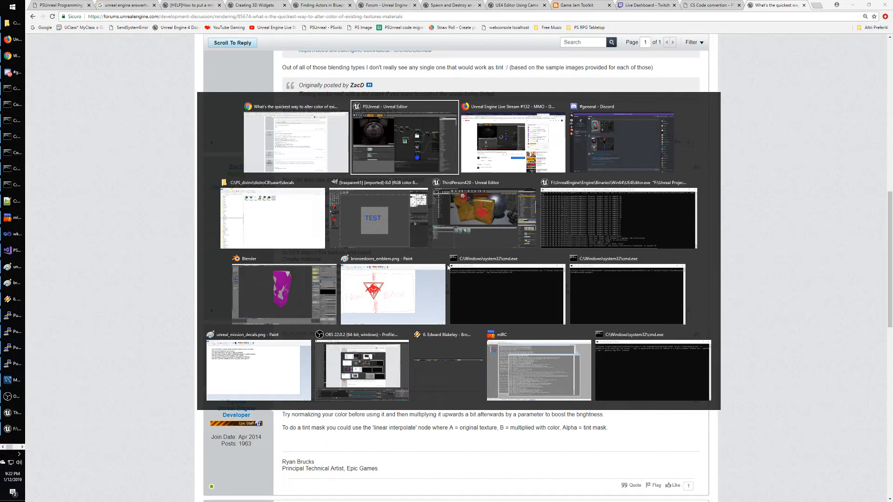
pyautogui.hotkey('alt', 'Tab')
pyautogui.hotkey('alt', 'Tab')
pyautogui.hotkey('alt', 'Tab')
pyautogui.hotkey('alt', 'Tab')
pyautogui.hotkey('alt', 'Tab')
pyautogui.hotkey('alt', 'Tab')
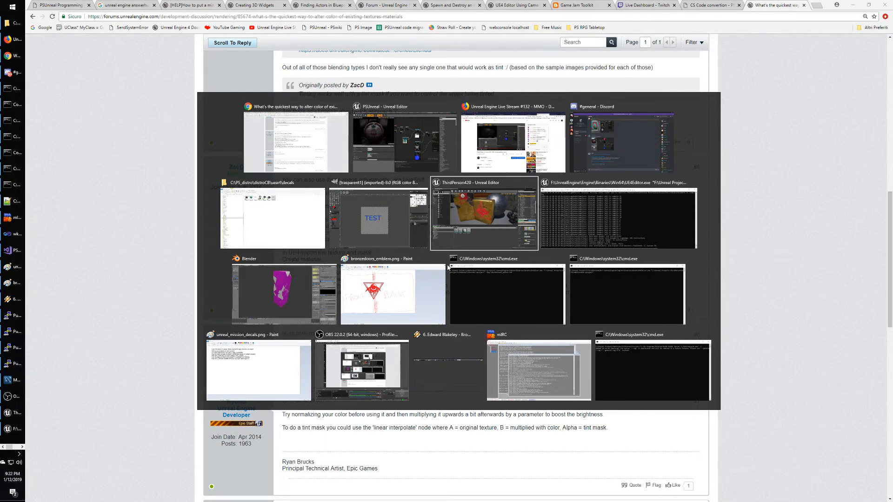
pyautogui.hotkey('shift', 'alt', 'Tab')
pyautogui.hotkey('shift', 'alt', 'Tab')
pyautogui.hotkey('shift', 'alt', 'Tab')
pyautogui.hotkey('shift', 'alt', 'Tab')
pyautogui.hotkey('shift', 'alt', 'Tab')
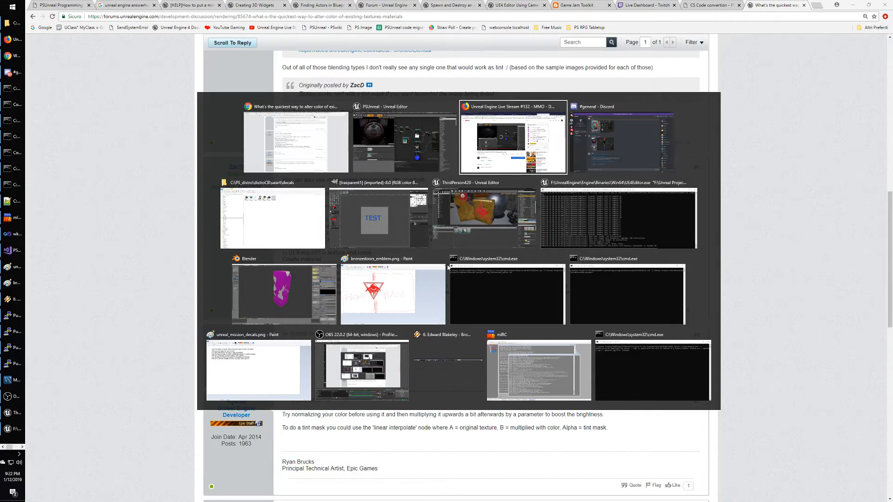
pyautogui.hotkey('shift', 'alt', 'Tab')
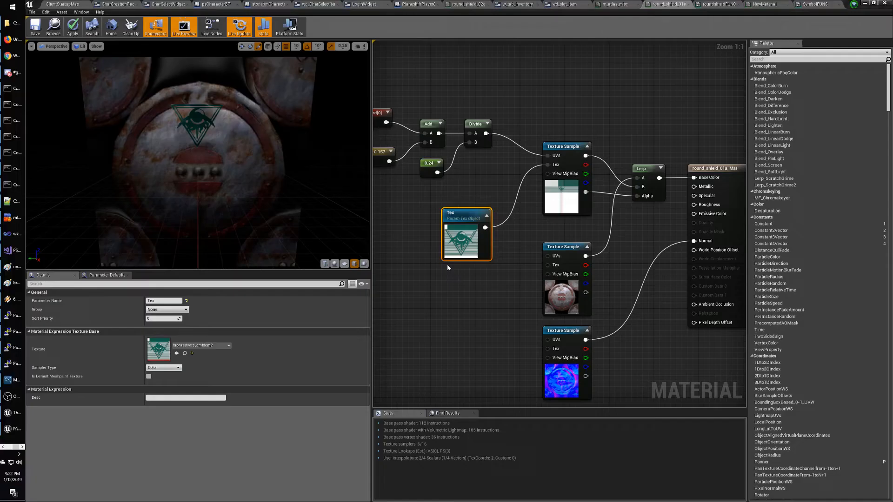
# Move Tex left, try feeding it into a MatLayerBlend_Multiply node, then delete that node.
pyautogui.moveTo(493, 236); pyautogui.dragTo(461, 227)
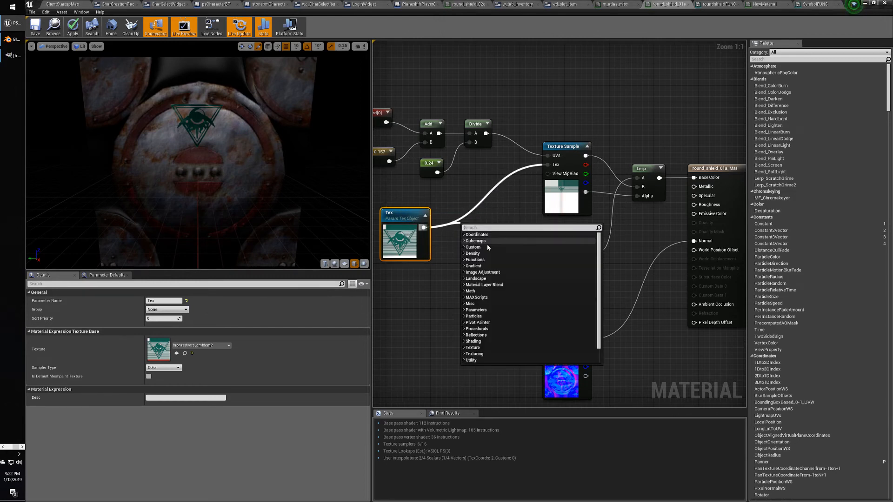
pyautogui.write('mult')
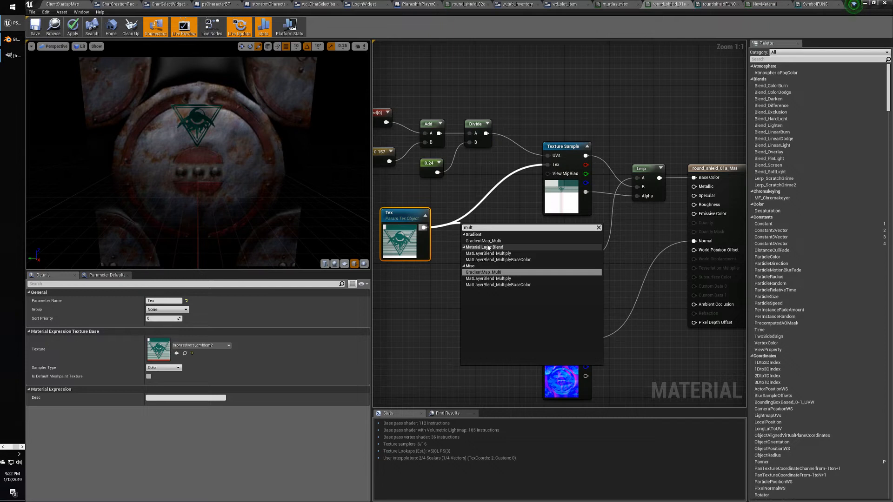
pyautogui.write('iply')
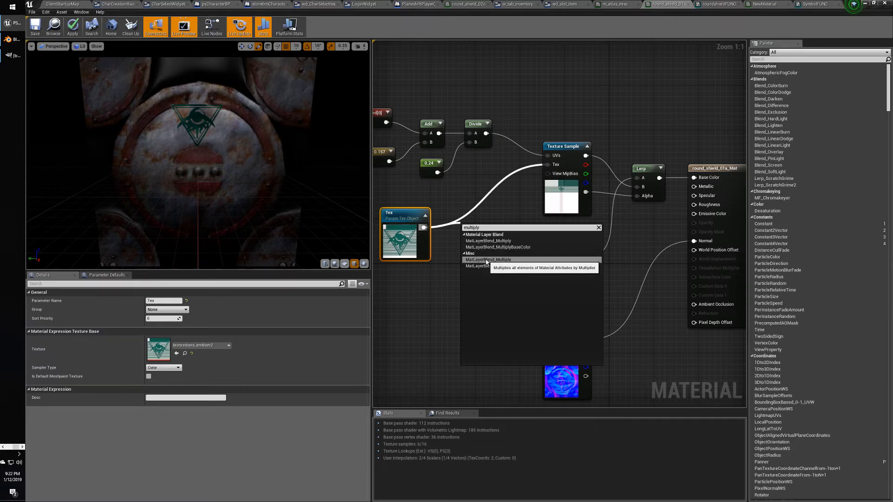
pyautogui.click(486, 261)
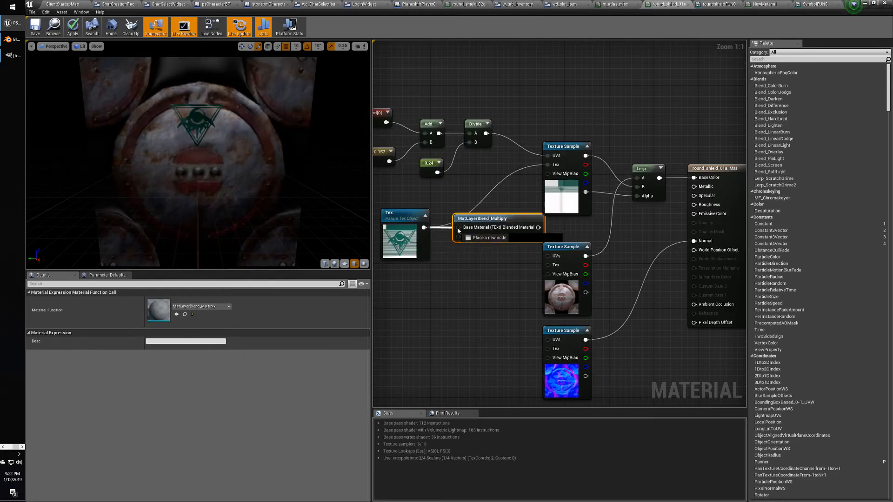
pyautogui.moveTo(424, 227); pyautogui.dragTo(459, 228)
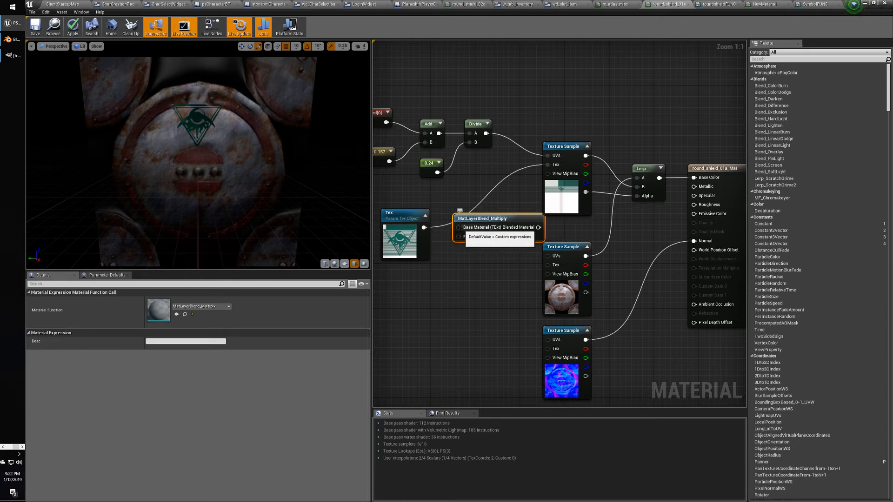
pyautogui.moveTo(424, 228); pyautogui.dragTo(458, 227)
pyautogui.click(486, 257)
pyautogui.click(494, 218)
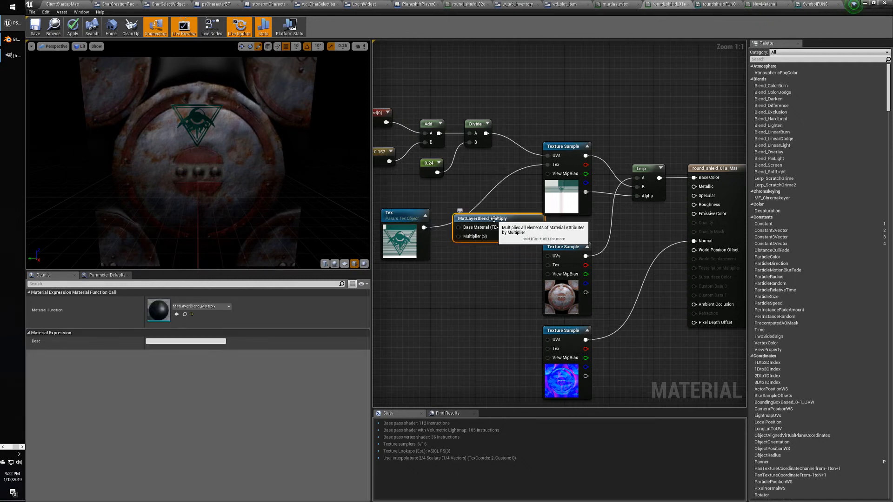
pyautogui.press('Delete')
# Reframe the graph, select the Tex node, and switch to the forum thread's desktop.
pyautogui.moveTo(437, 261); pyautogui.dragTo(464, 271, button='right')
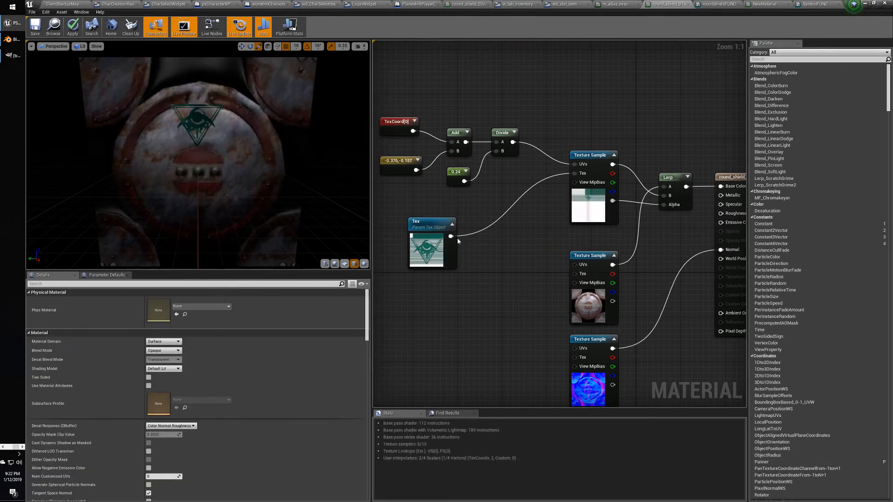
pyautogui.click(432, 226)
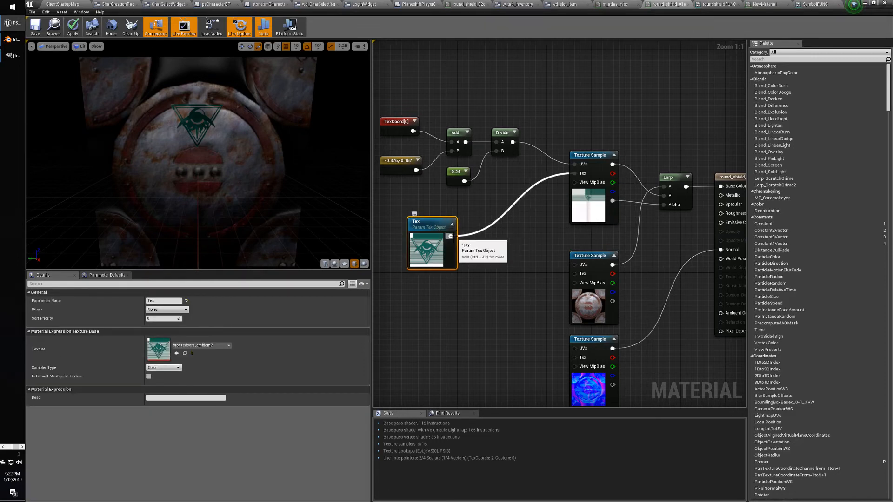
pyautogui.press('ctrl+super+Left')
pyautogui.press('ctrl+super+Right')
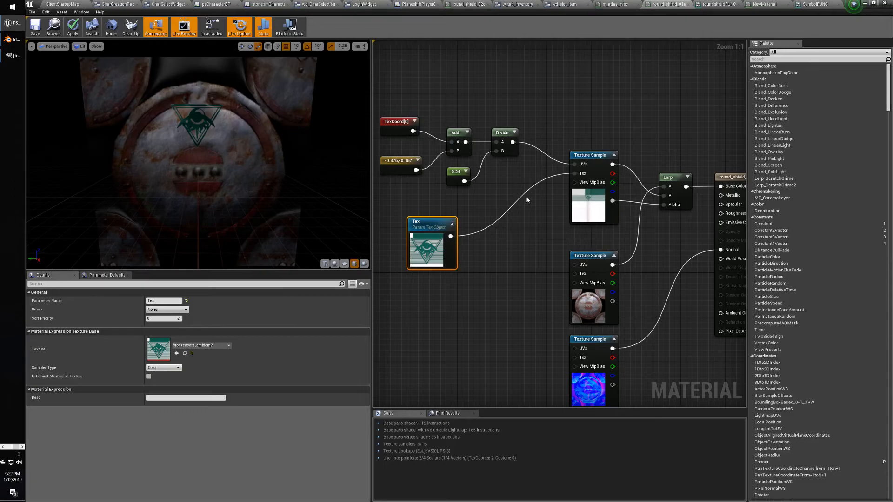
pyautogui.press('ctrl+super+Left')
# Scroll to post #9 and open the 'Unreal Engine 4 - Tint Map Material Example' video full screen.
pyautogui.scroll(-2, 411, 273)
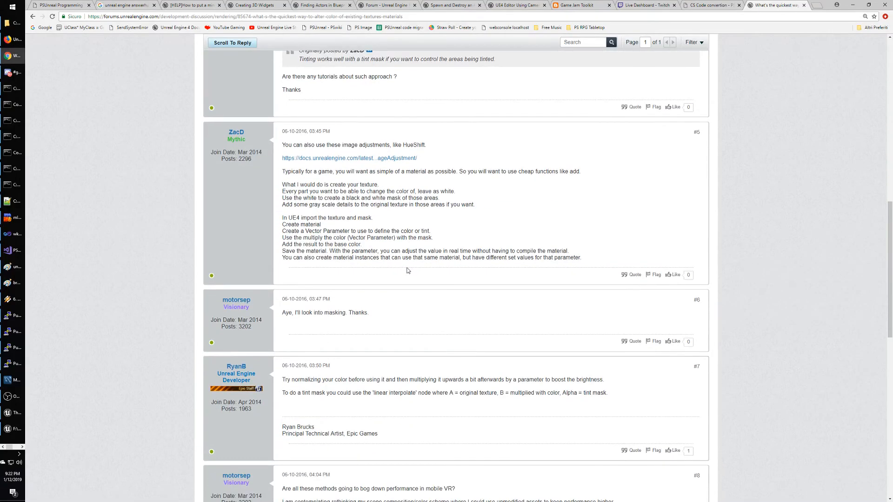
pyautogui.scroll(-1, 412, 267)
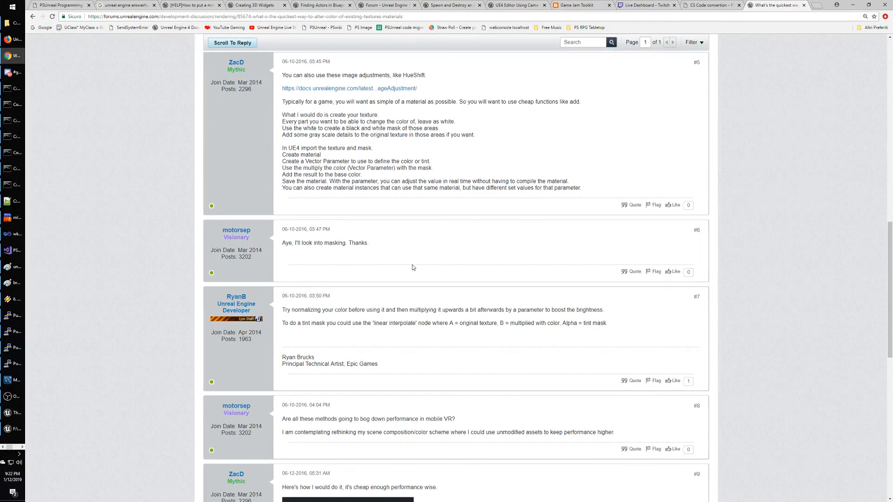
pyautogui.scroll(-1, 461, 308)
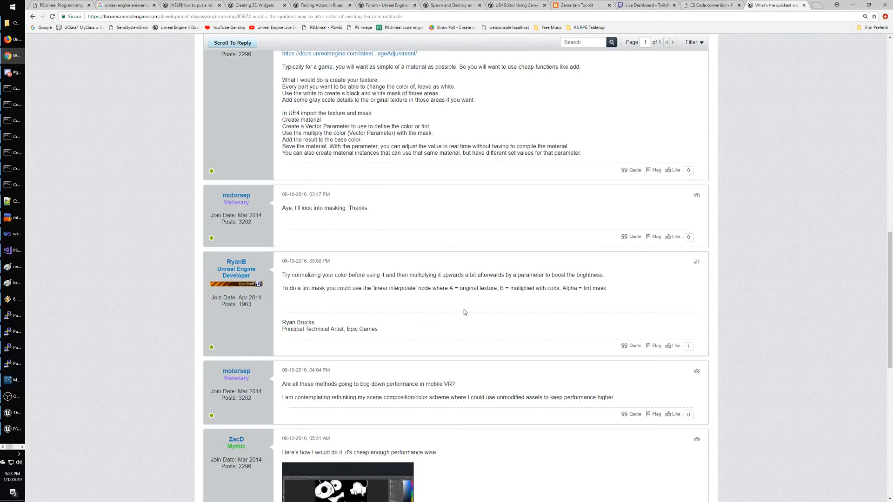
pyautogui.scroll(-1, 464, 311)
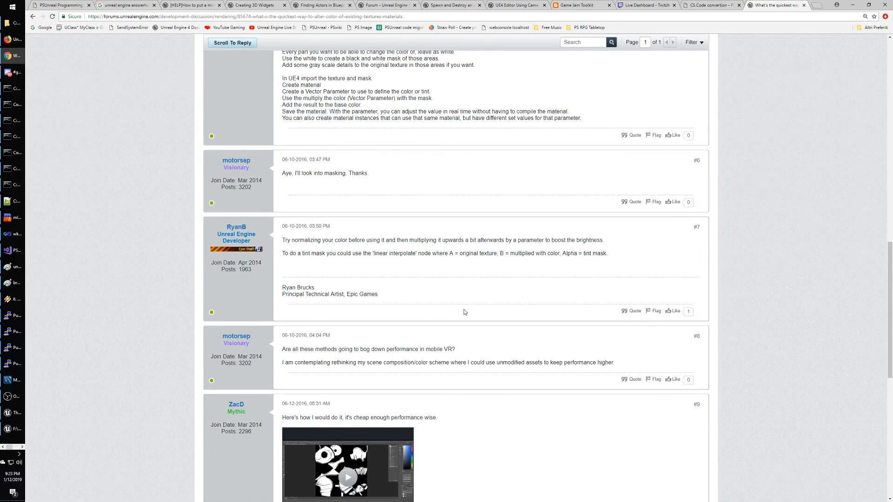
pyautogui.scroll(-3, 475, 312)
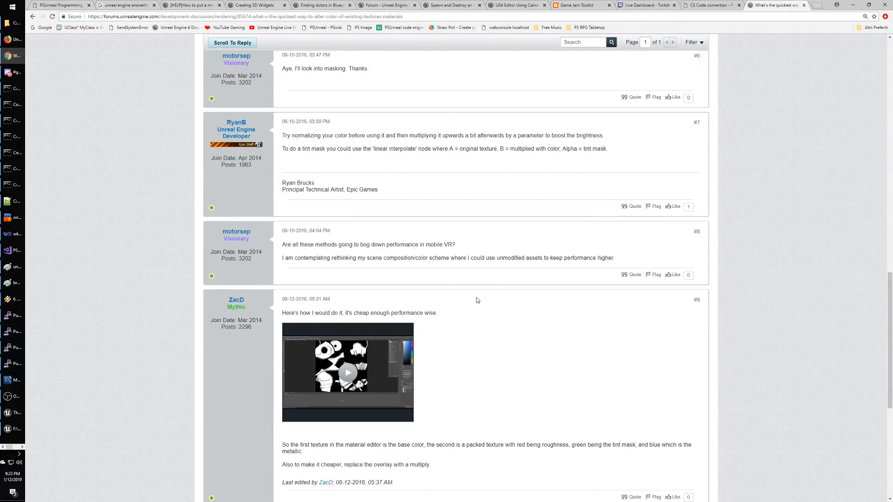
pyautogui.scroll(-3, 476, 299)
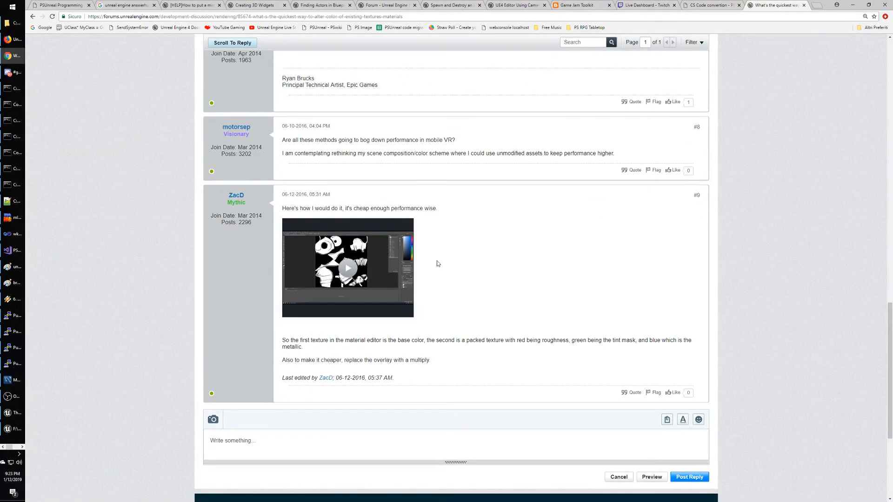
pyautogui.click(363, 268)
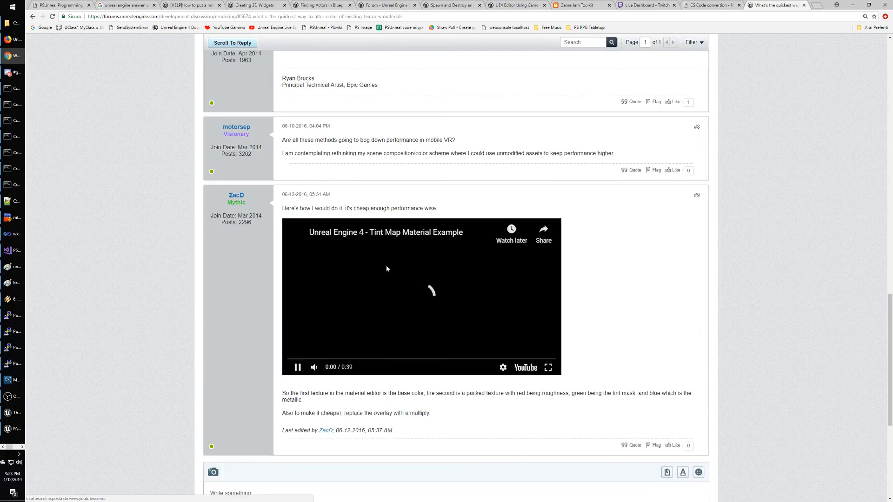
pyautogui.click(386, 267)
pyautogui.click(547, 367)
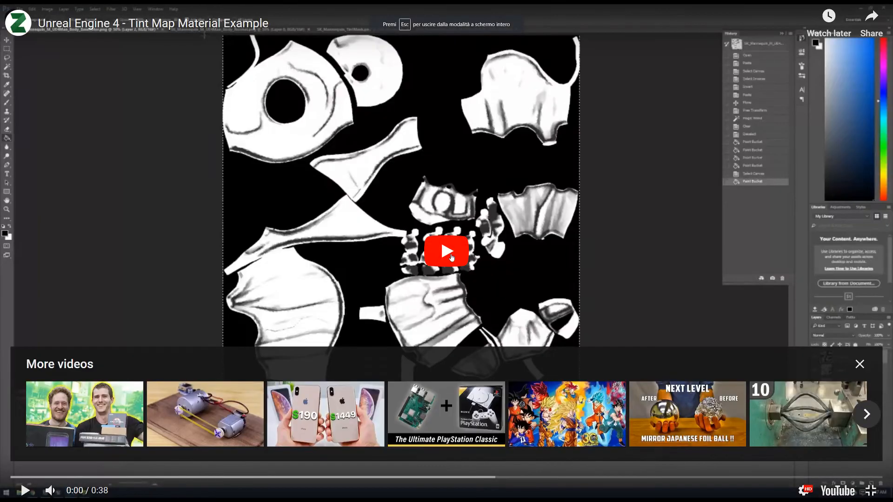
# Play the tint map example to 0:07, pause, and return to the Unreal material editor.
pyautogui.click(524, 317)
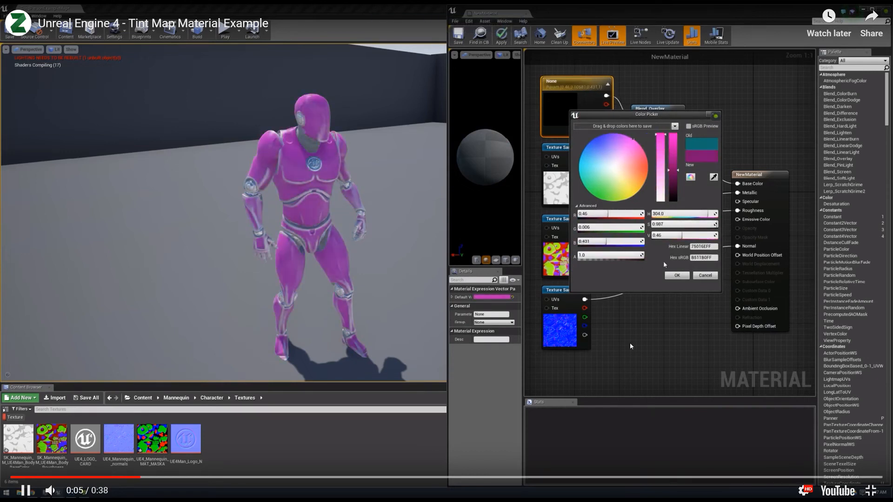
pyautogui.click(639, 329)
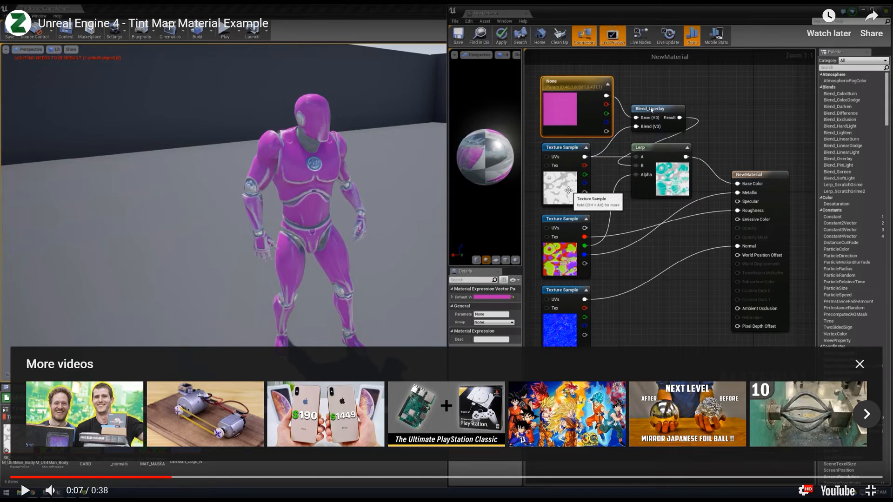
pyautogui.hotkey('alt', 'Tab')
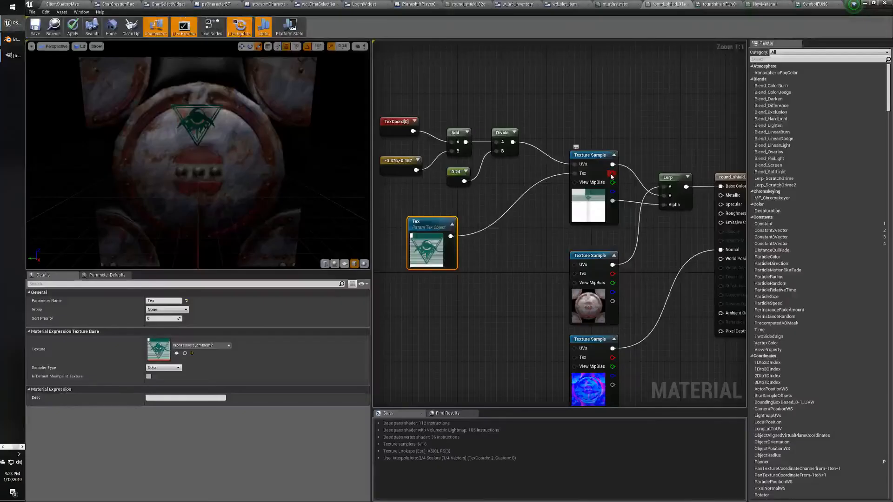
# Add a Blend_Overlay node via 'blend_over' search and place it beside the Tex parameter.
pyautogui.rightClick(537, 110)
pyautogui.write('blend_over')
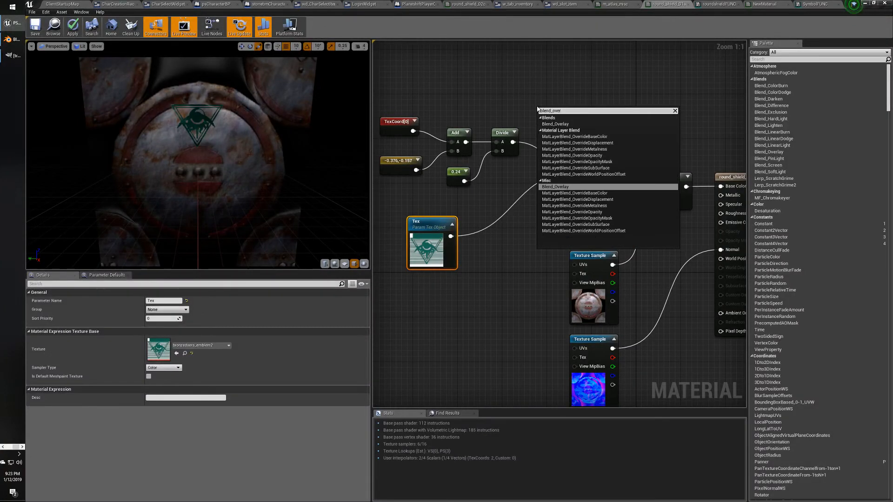
pyautogui.press('Return')
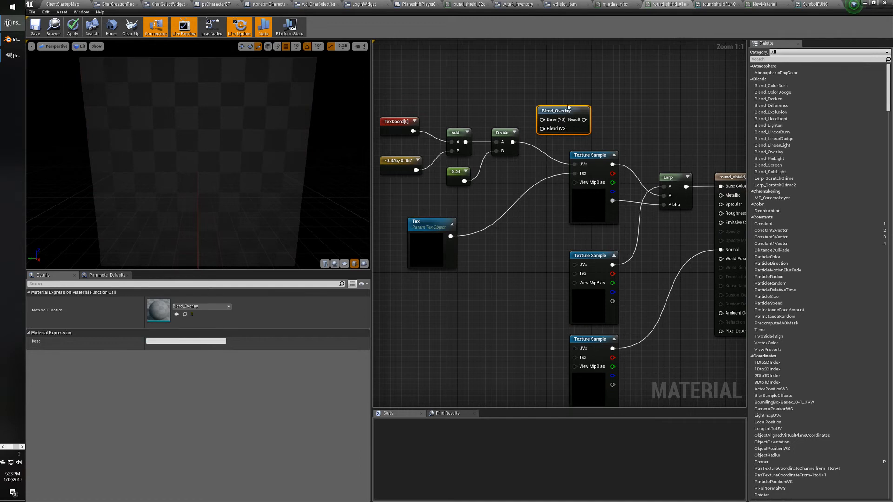
pyautogui.moveTo(568, 108); pyautogui.dragTo(516, 224)
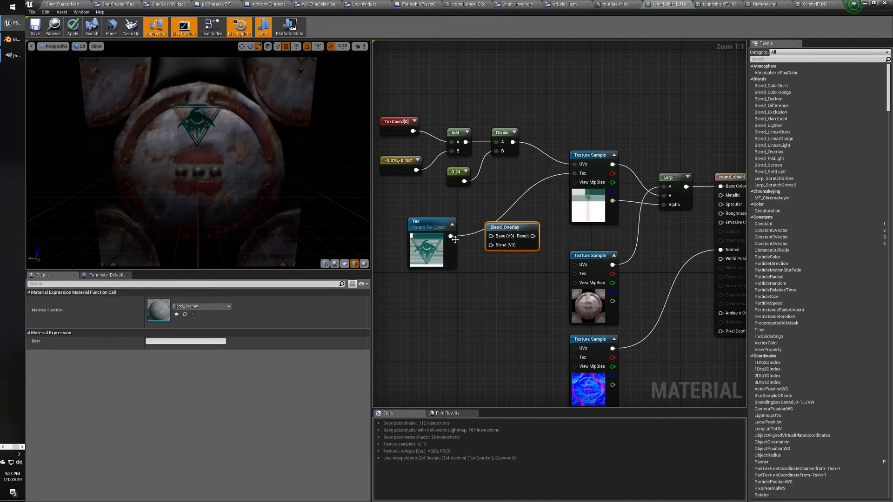
# Try wiring the Tex output into Blend_Overlay's Base input and inspect the Tex pin's actions.
pyautogui.moveTo(454, 238); pyautogui.dragTo(497, 238)
pyautogui.click(496, 197)
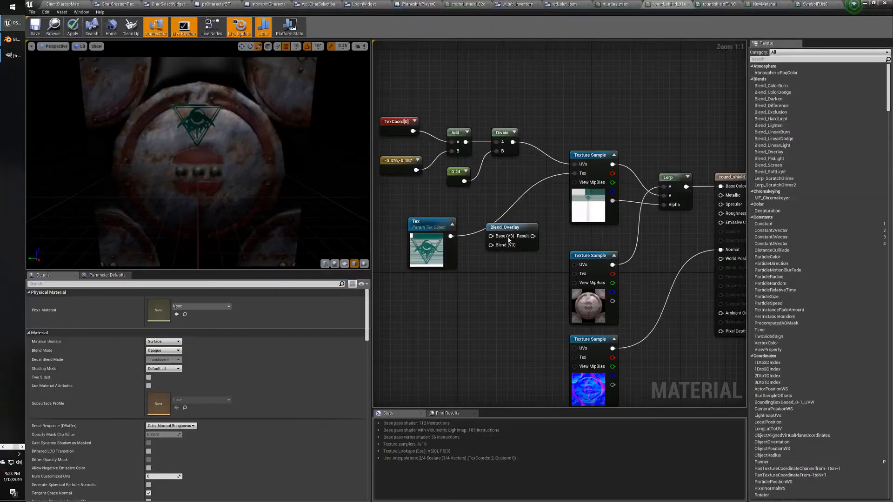
pyautogui.rightClick(451, 236)
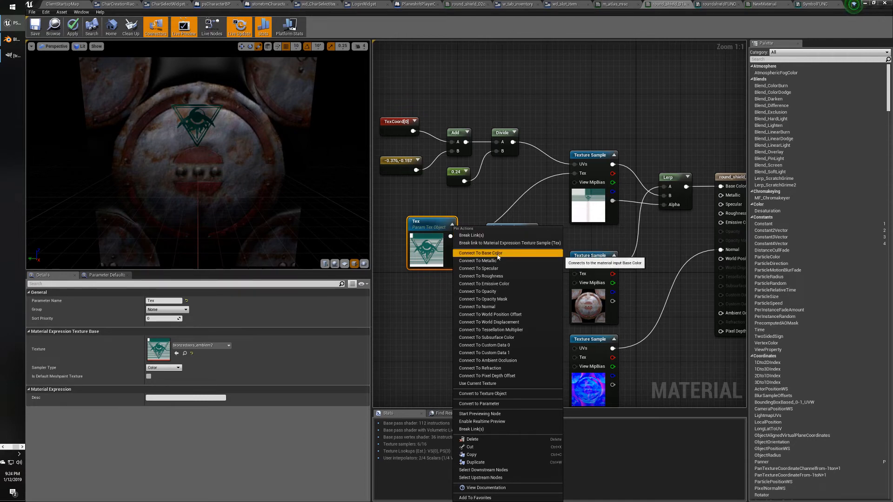
pyautogui.press('Escape')
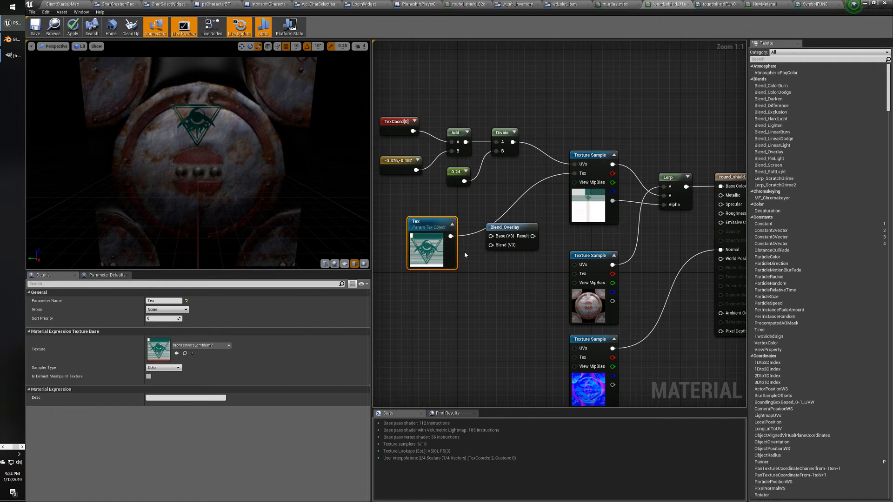
pyautogui.rightClick(451, 238)
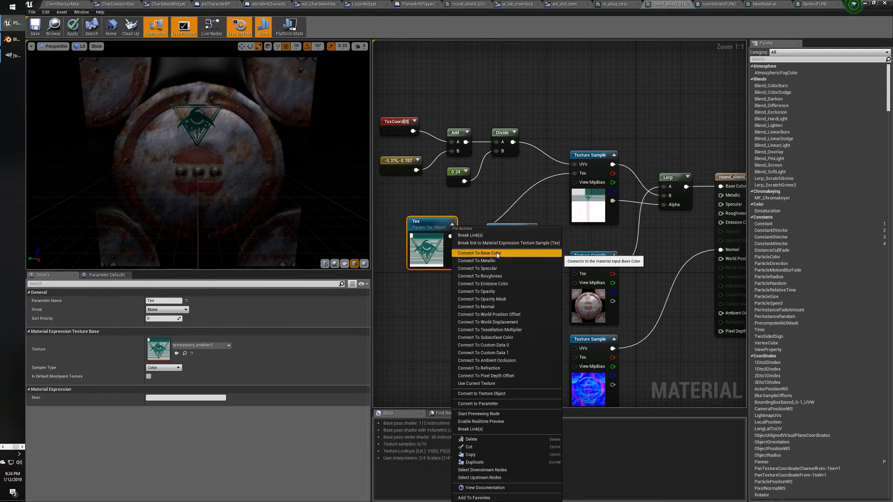
# Try converting Tex to a texture object (undone) and attempt wiring the emblem colour to Blend_Overlay.
pyautogui.click(520, 394)
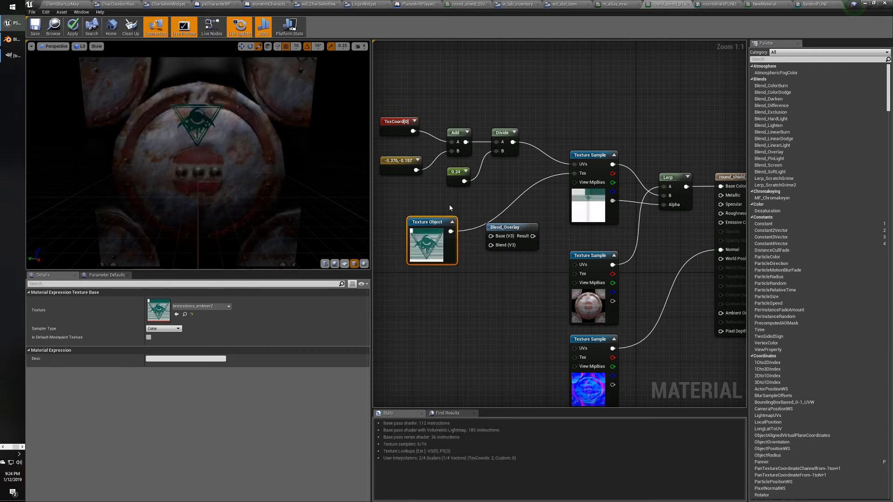
pyautogui.hotkey('ctrl', 'z')
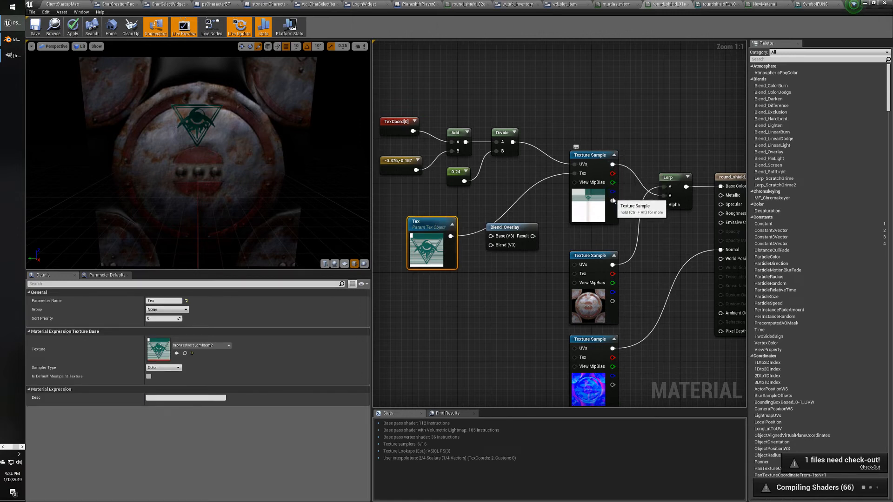
pyautogui.moveTo(613, 200); pyautogui.dragTo(664, 204)
pyautogui.moveTo(613, 164); pyautogui.dragTo(652, 143)
pyautogui.click(623, 112)
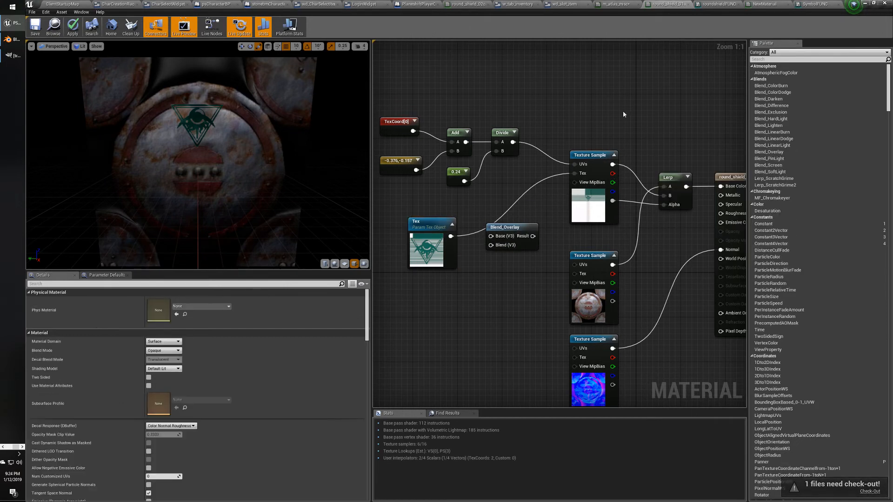
pyautogui.click(498, 223)
# Rearrange the nodes, move Blend_Overlay beside the emblem sample, and connect its colour to Base.
pyautogui.moveTo(532, 205)
pyautogui.mouseDown(button='right')
pyautogui.moveTo(518, 207)
pyautogui.moveTo(539, 206)
pyautogui.mouseUp(button='right')
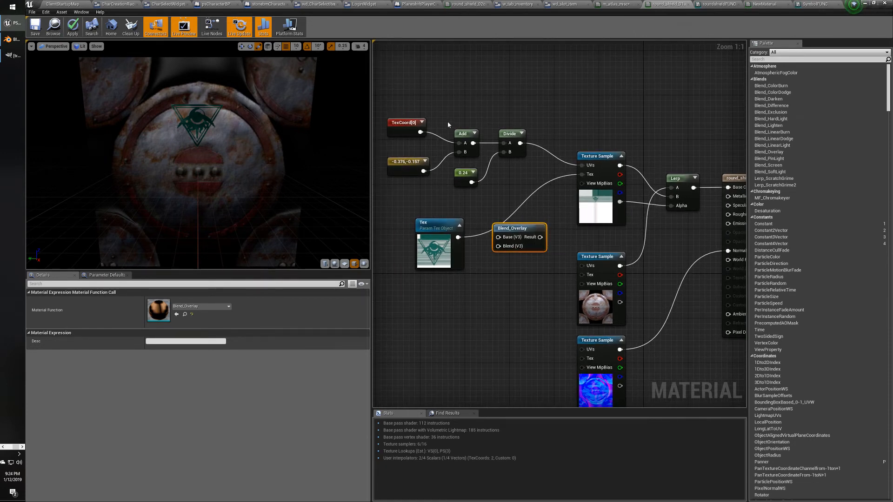
pyautogui.moveTo(409, 92); pyautogui.dragTo(462, 130)
pyautogui.moveTo(432, 215); pyautogui.dragTo(534, 224, button='right')
pyautogui.moveTo(537, 230); pyautogui.dragTo(431, 207)
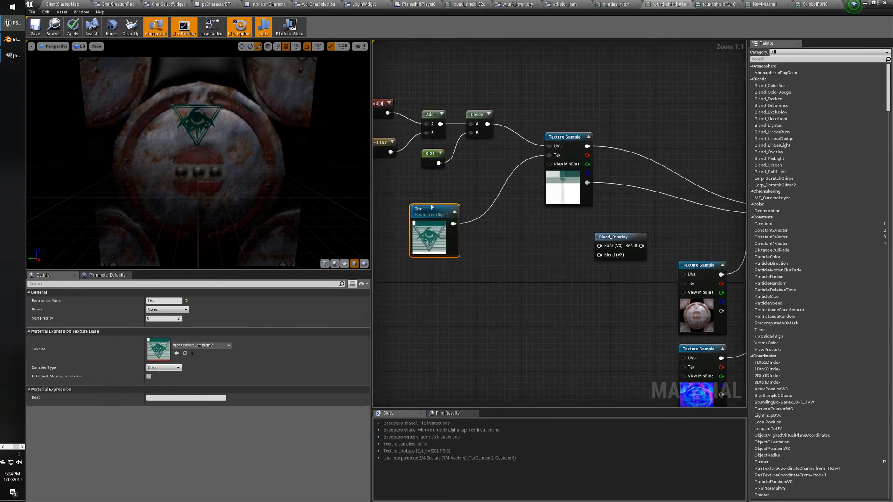
pyautogui.moveTo(485, 218); pyautogui.dragTo(472, 250, button='right')
pyautogui.moveTo(528, 253); pyautogui.dragTo(567, 159)
pyautogui.moveTo(493, 164); pyautogui.dragTo(679, 225)
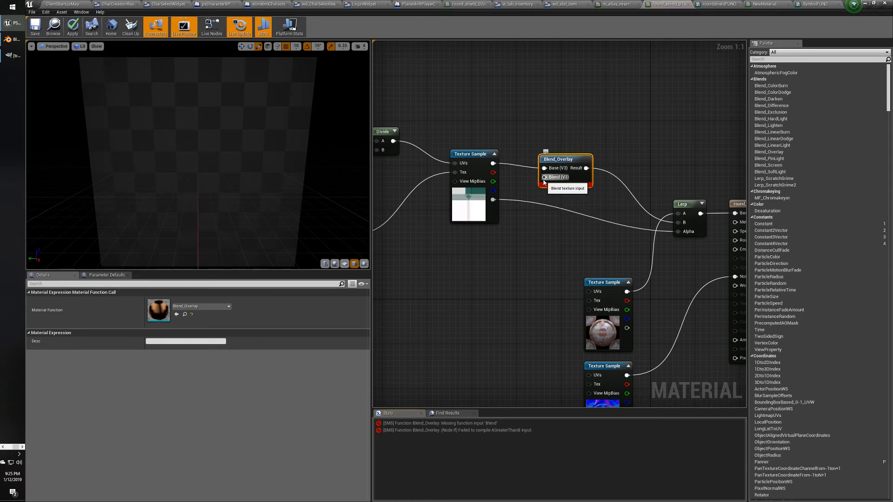
# Add a Constant3Vector set to 1,1,1 and connect it to Blend_Overlay's Blend input.
pyautogui.press('3')
pyautogui.click(491, 117)
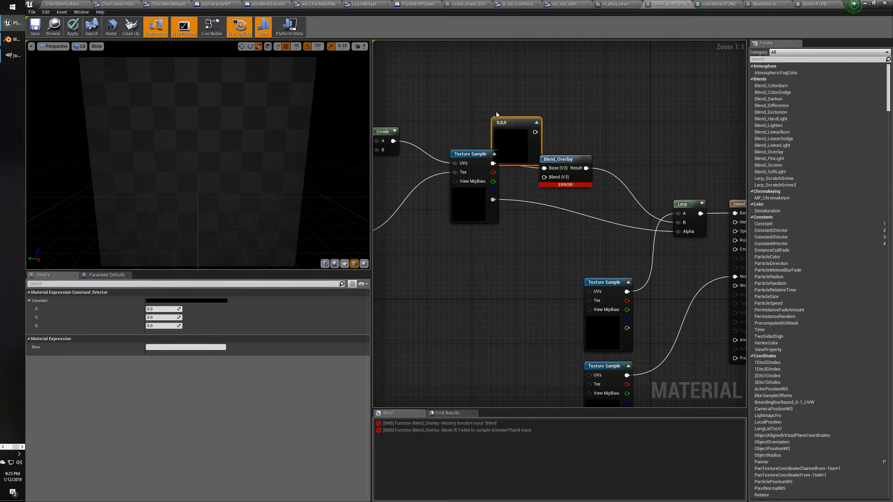
pyautogui.moveTo(497, 135); pyautogui.dragTo(485, 105)
pyautogui.click(163, 309)
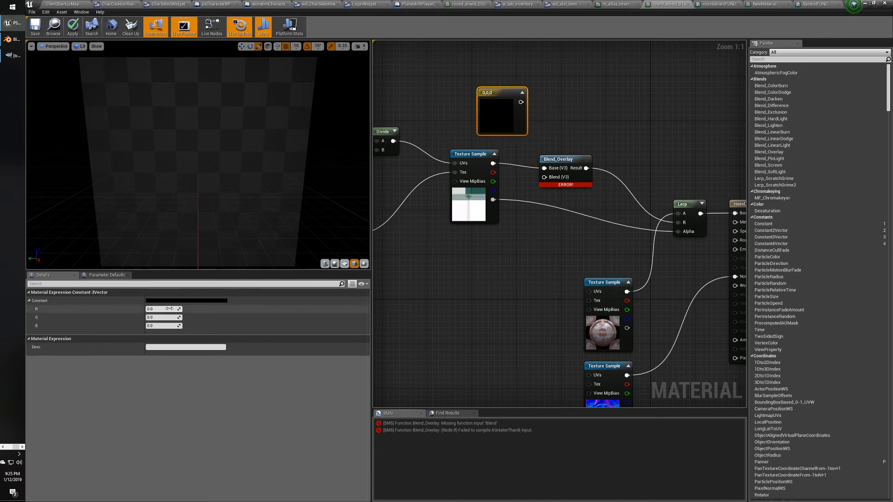
pyautogui.write('1')
pyautogui.click(163, 317)
pyautogui.write('1')
pyautogui.click(164, 326)
pyautogui.write('1')
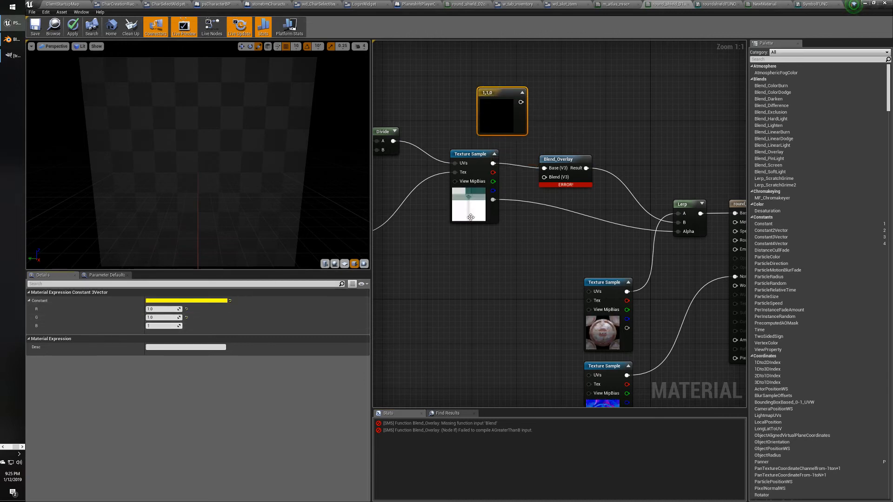
pyautogui.click(455, 143)
pyautogui.moveTo(519, 102); pyautogui.dragTo(544, 177)
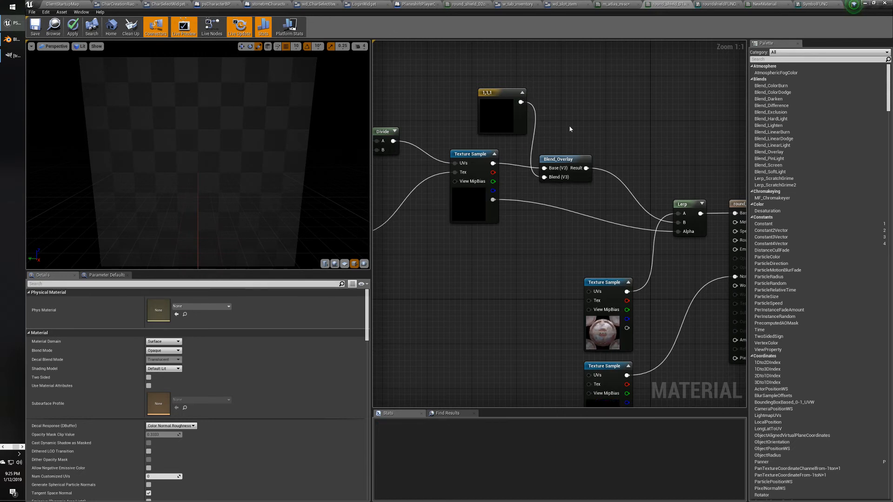
# Change the constant to hot pink (1, 0, 0.207) and move it below the emblem Texture Sample.
pyautogui.doubleClick(500, 112)
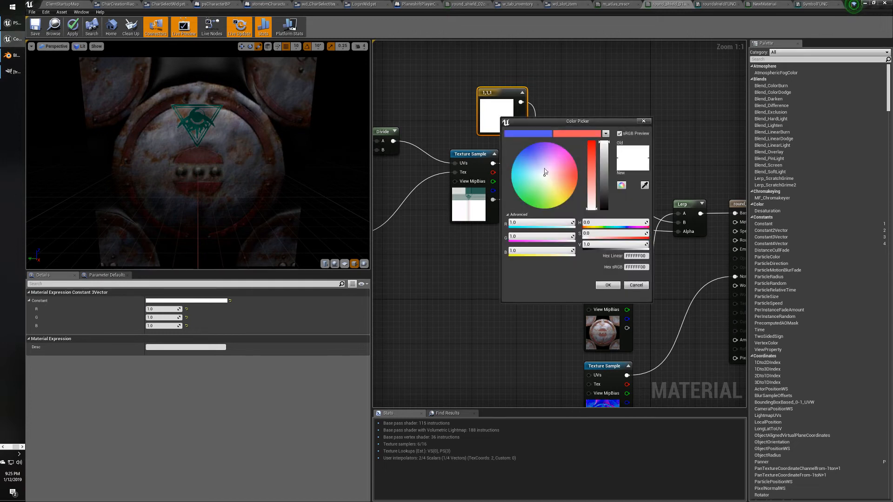
pyautogui.click(565, 172)
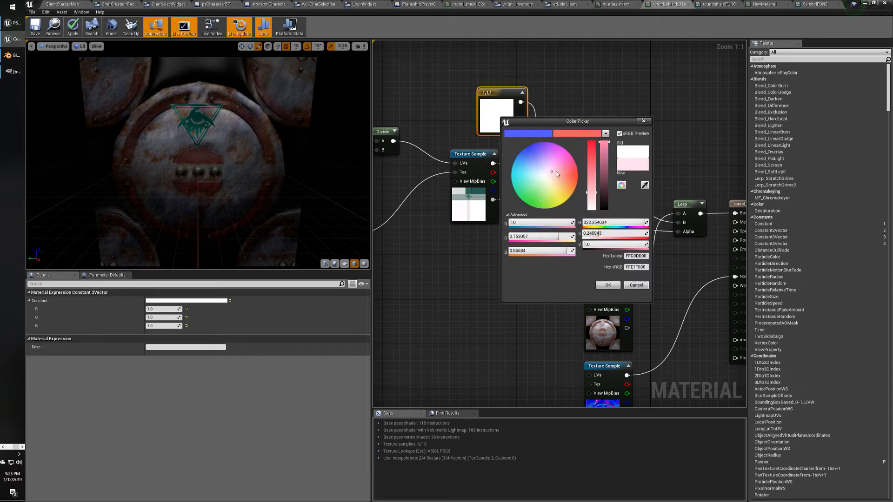
pyautogui.click(608, 285)
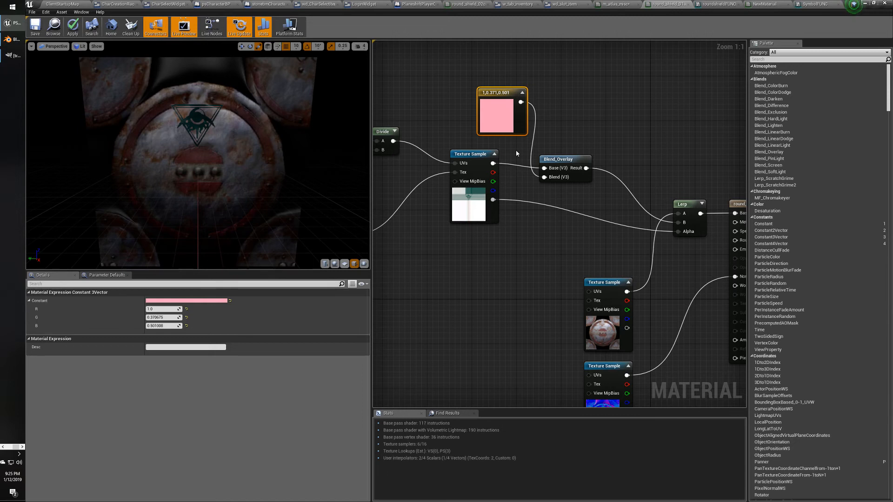
pyautogui.doubleClick(496, 113)
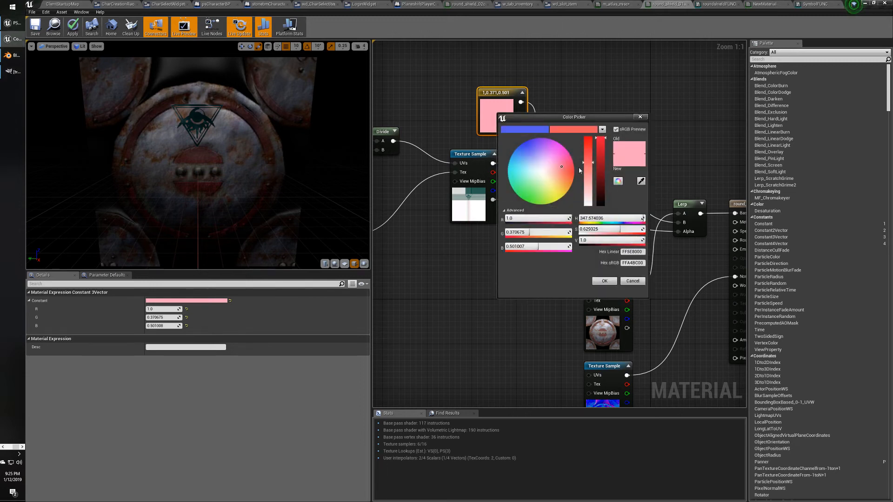
pyautogui.moveTo(588, 160); pyautogui.dragTo(590, 142)
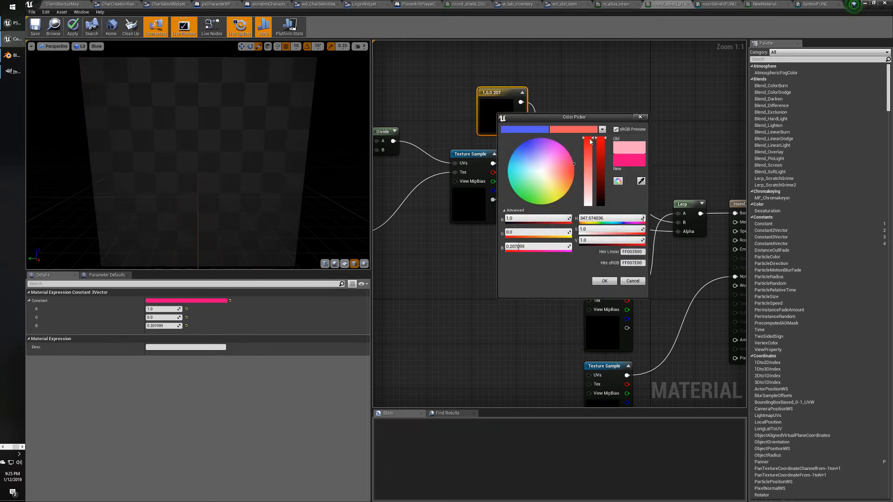
pyautogui.click(604, 281)
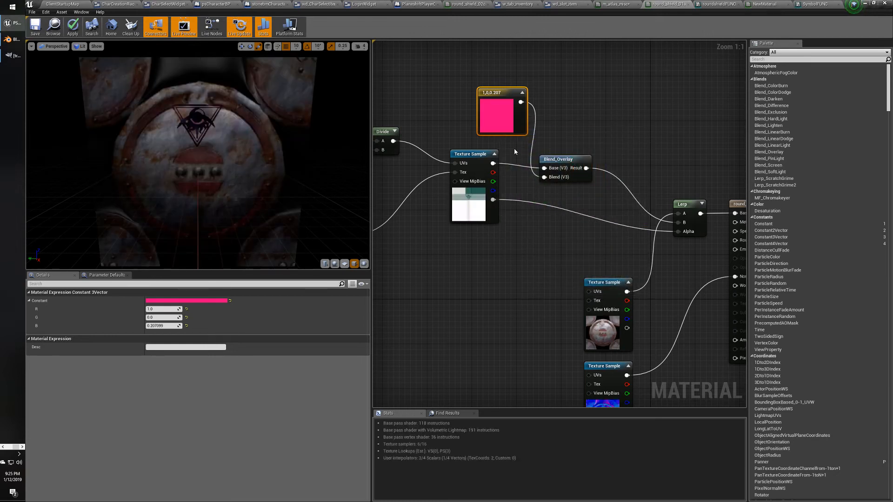
pyautogui.moveTo(505, 95); pyautogui.dragTo(483, 263)
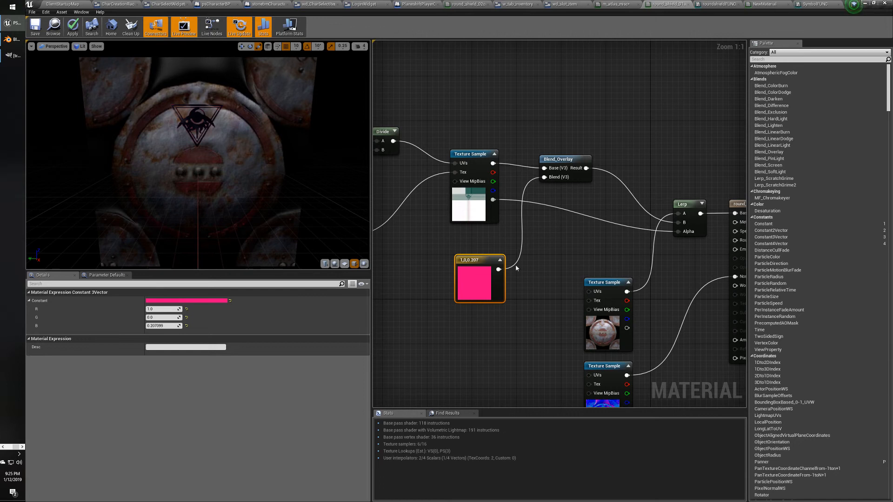
# Bring the Command Prompt running backupdb.bat forward and enter the database password.
pyautogui.hotkey('alt', 'Tab')
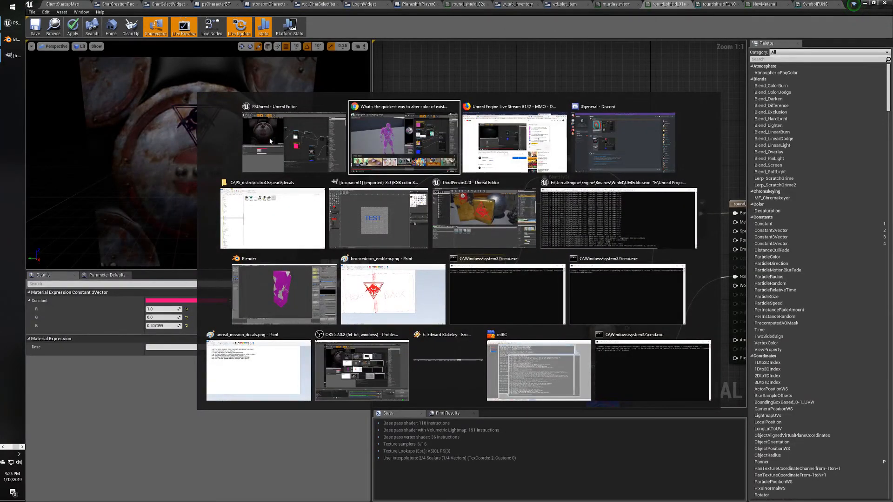
pyautogui.press('Right')
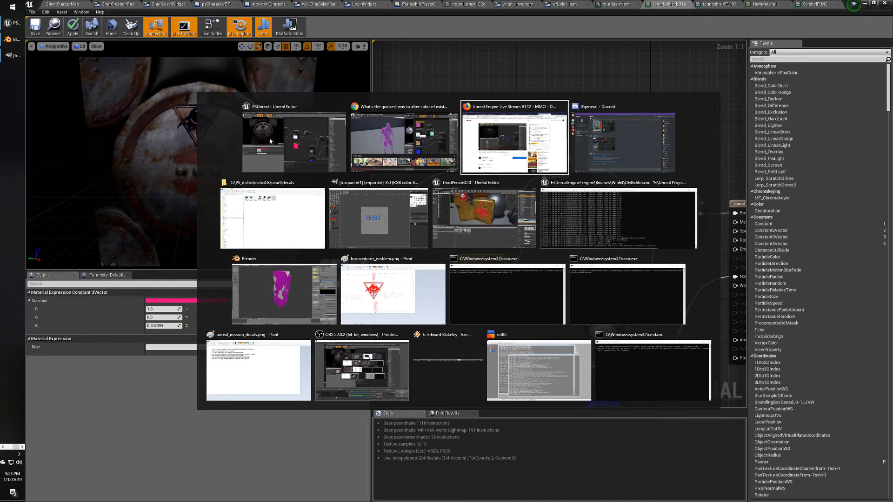
pyautogui.press('Down')
pyautogui.press('Down')
pyautogui.press('Down')
pyautogui.press('Down')
pyautogui.press('Left')
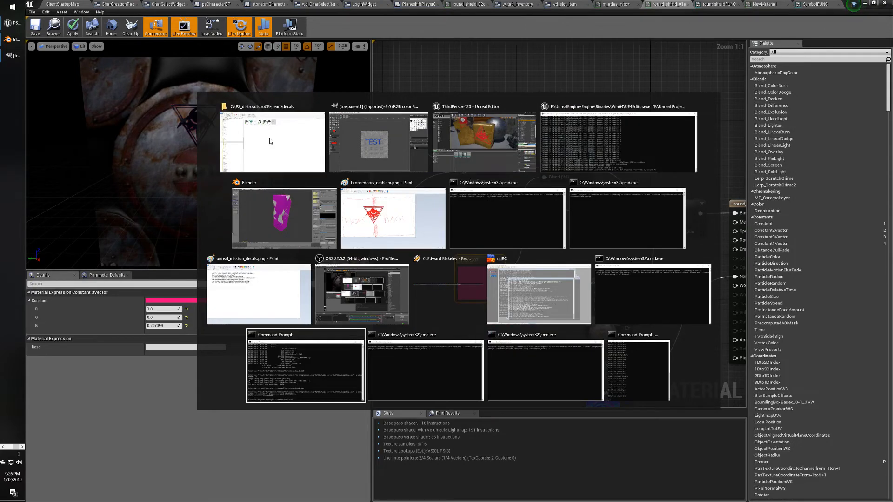
pyautogui.press('alt')
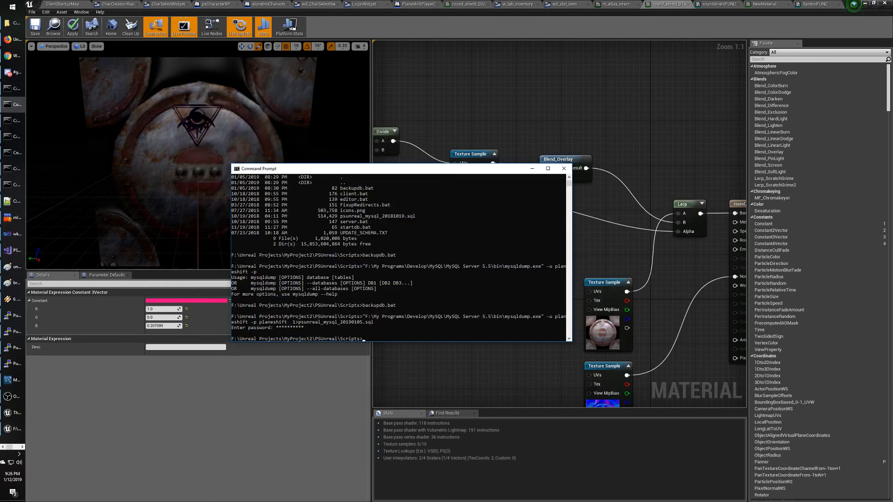
pyautogui.hotkey('alt', 'Tab')
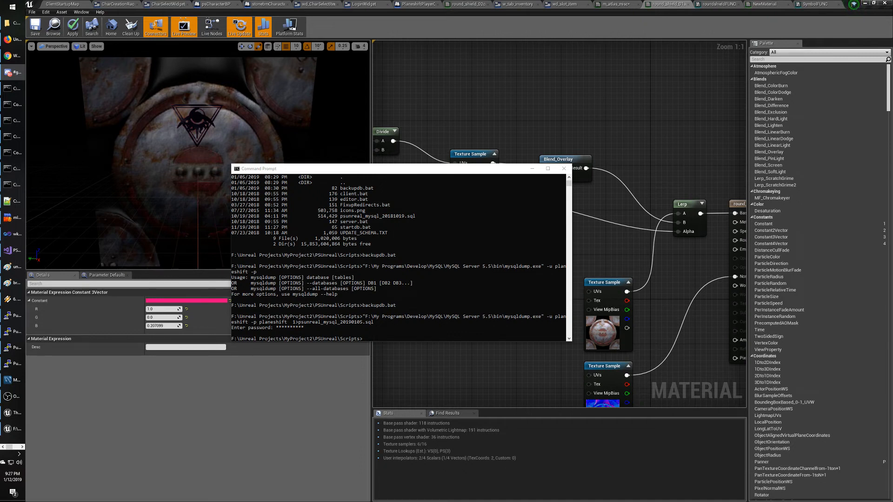
# Select the emblem Texture Sample and pan the round_shield graph across the Lerp, UV math and Tex nodes.
pyautogui.click(474, 127)
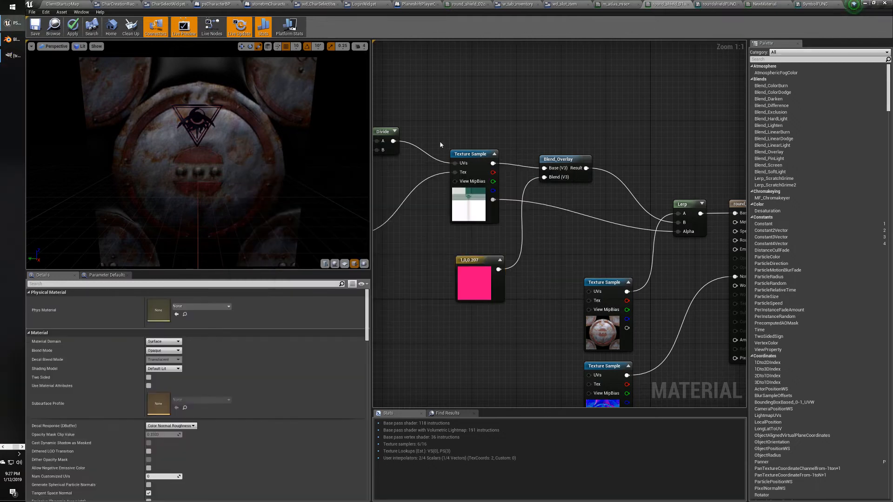
pyautogui.moveTo(474, 128); pyautogui.dragTo(579, 123, button='right')
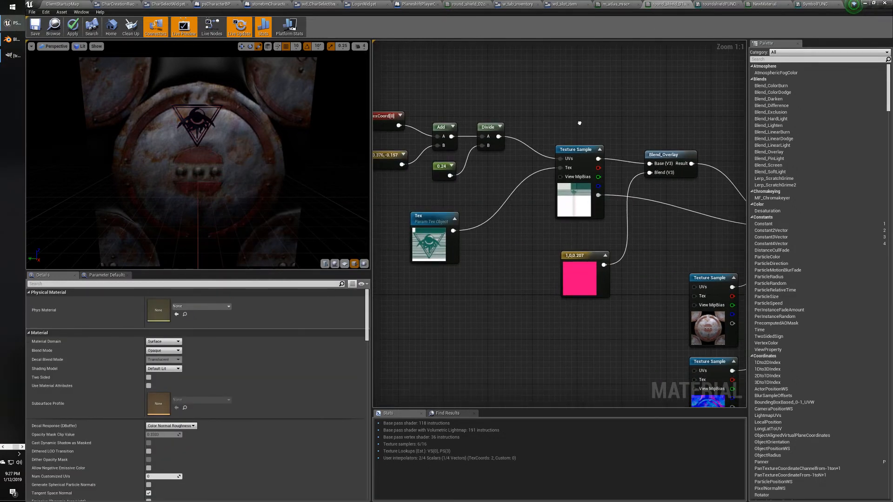
pyautogui.click(574, 149)
pyautogui.moveTo(573, 149); pyautogui.dragTo(561, 127, button='right')
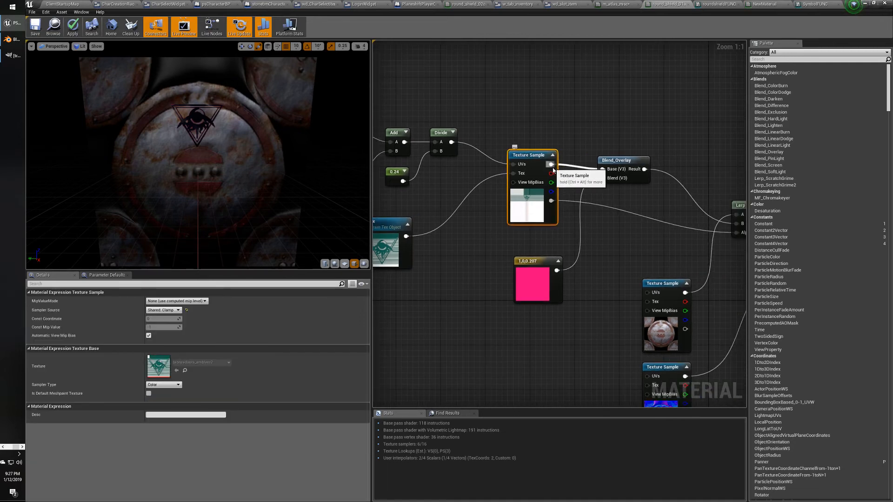
pyautogui.moveTo(553, 200); pyautogui.dragTo(582, 249, button='right')
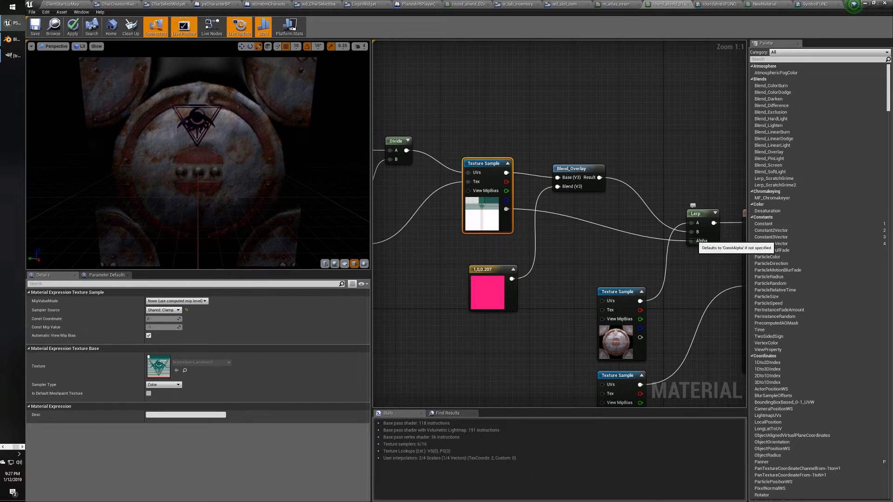
pyautogui.moveTo(555, 255); pyautogui.dragTo(550, 253, button='right')
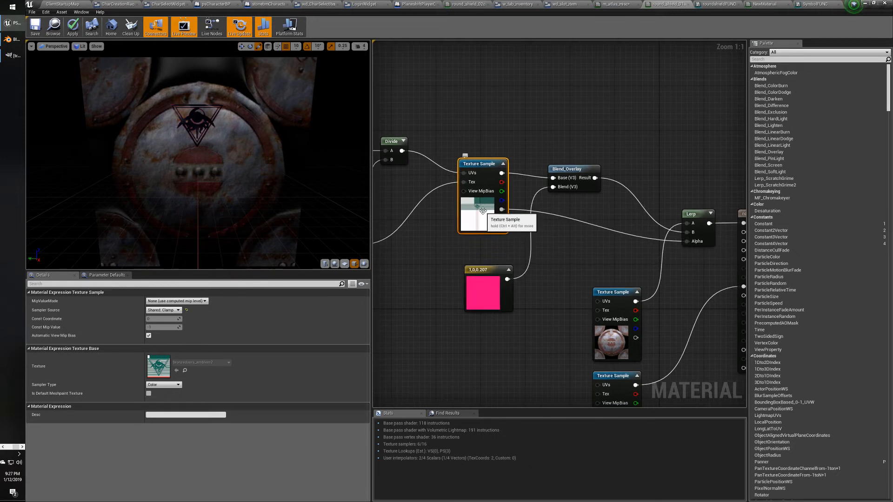
pyautogui.moveTo(419, 240); pyautogui.dragTo(487, 226, button='right')
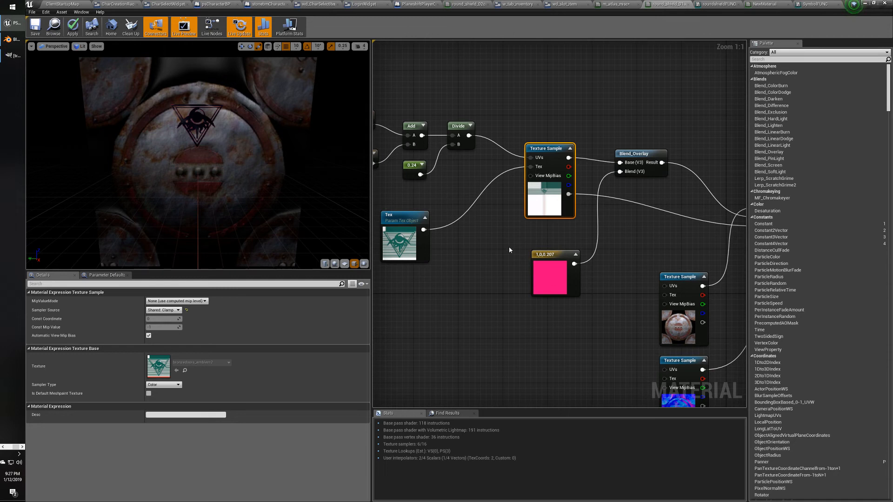
pyautogui.moveTo(509, 246); pyautogui.dragTo(541, 248, button='right')
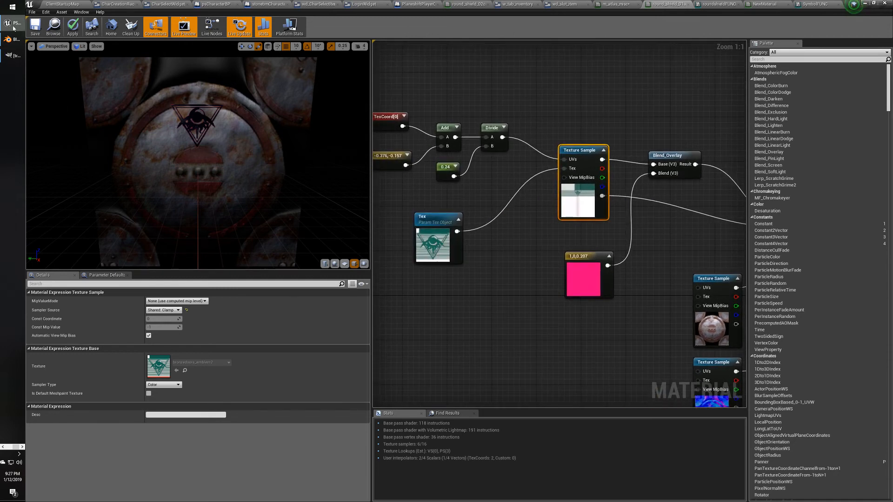
pyautogui.click(12, 55)
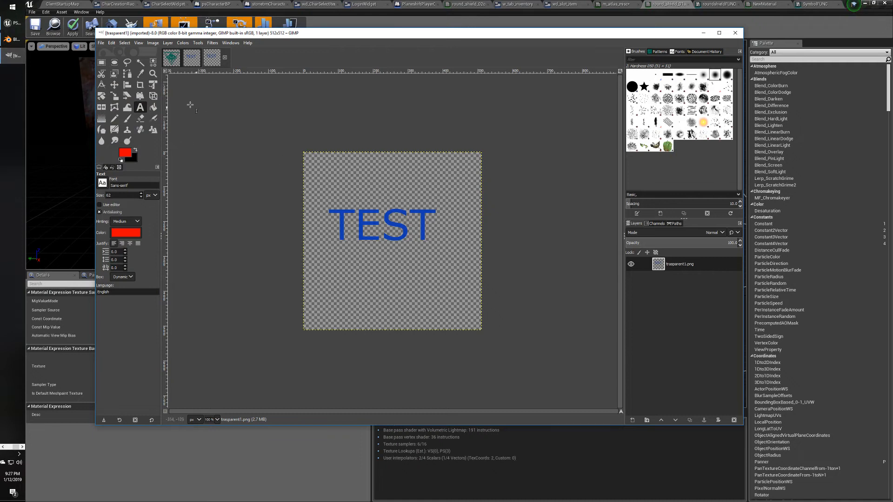
# Make the bronzedoors_emblem2 image grey by converting it to Grayscale, then back to RGB mode.
pyautogui.click(171, 58)
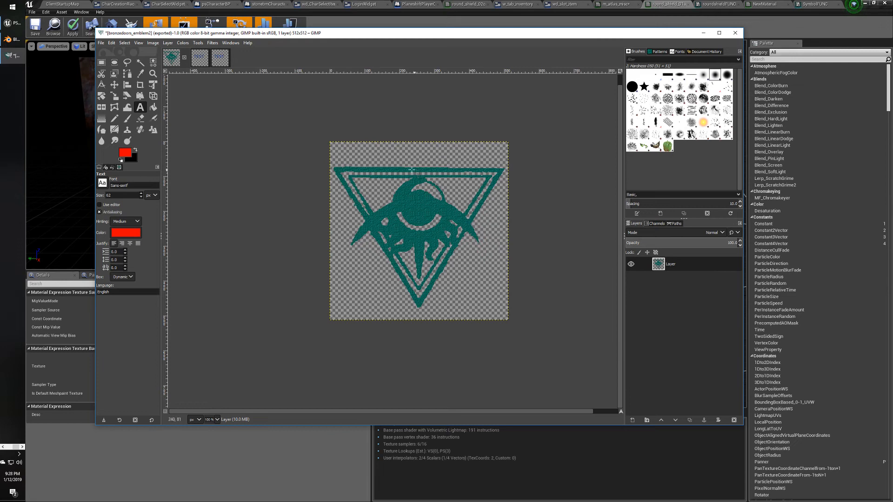
pyautogui.click(164, 43)
pyautogui.moveTo(153, 43)
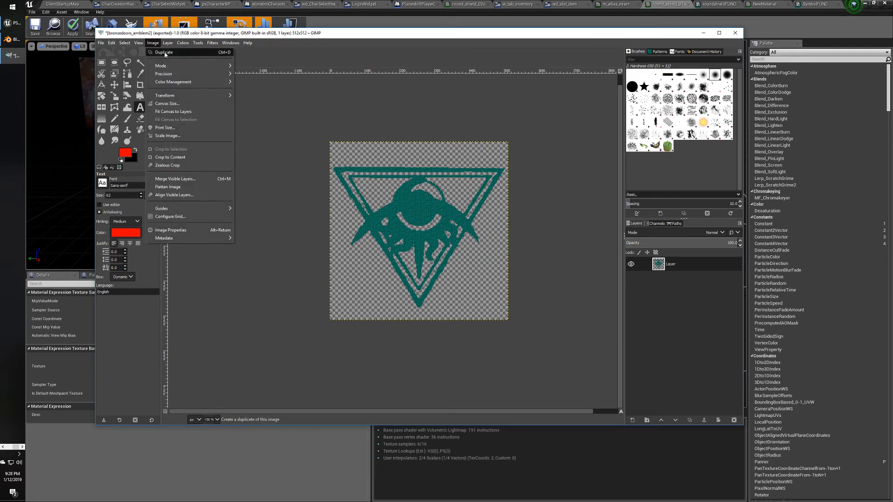
pyautogui.moveTo(173, 67)
pyautogui.click(253, 74)
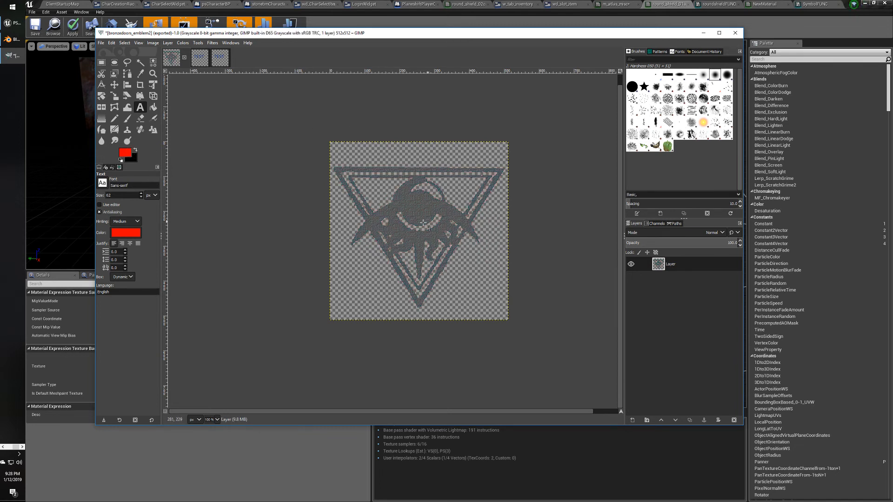
pyautogui.click(168, 42)
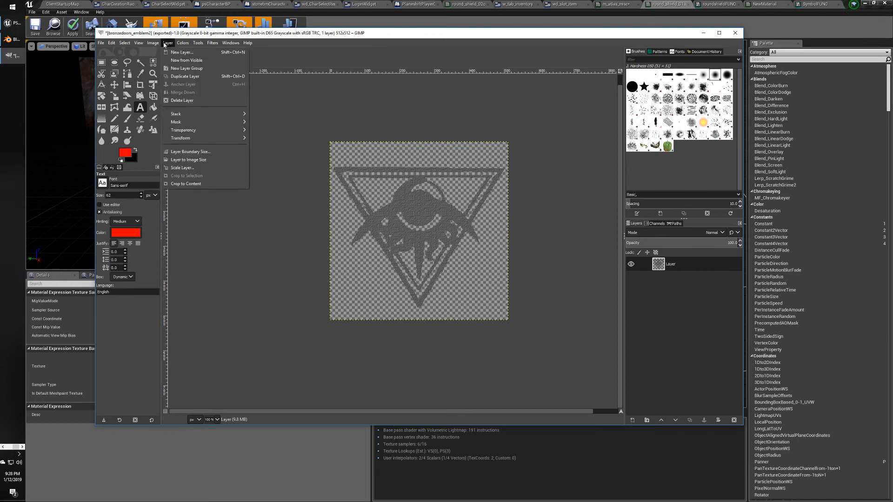
pyautogui.moveTo(195, 66)
pyautogui.click(249, 68)
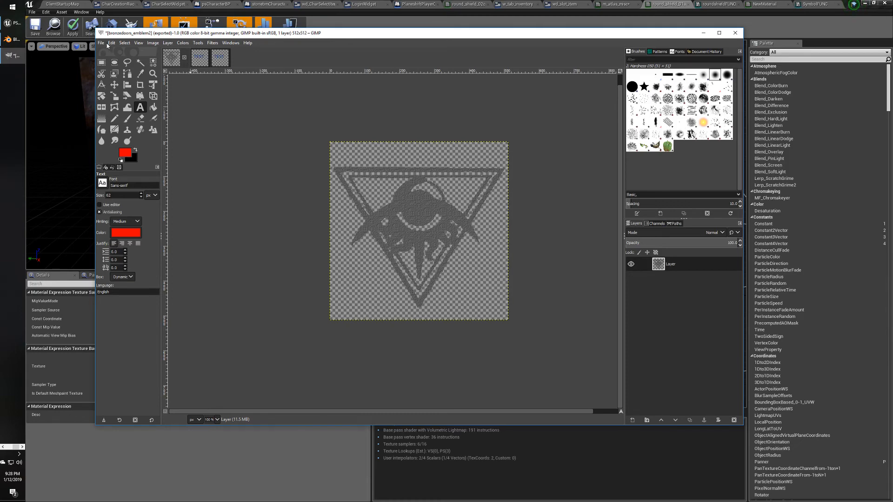
# Export the image over bronzedoors_emblem2.png, replacing the existing file with default PNG settings.
pyautogui.click(100, 43)
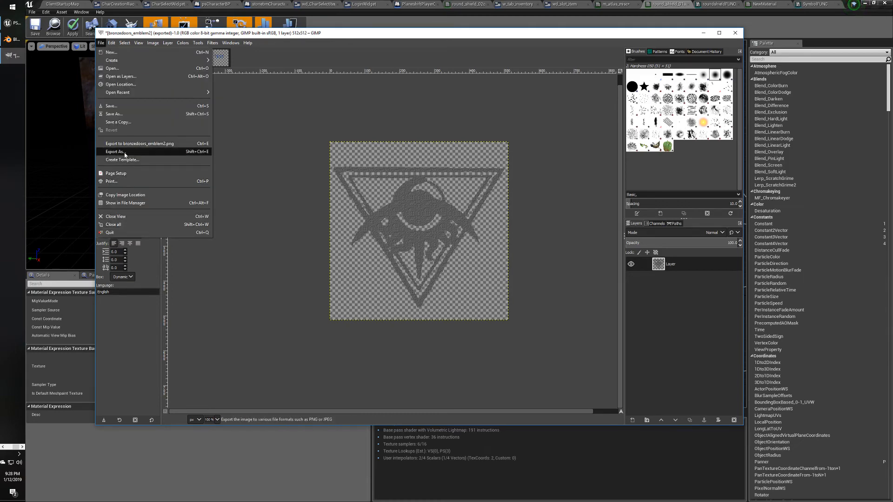
pyautogui.click(116, 152)
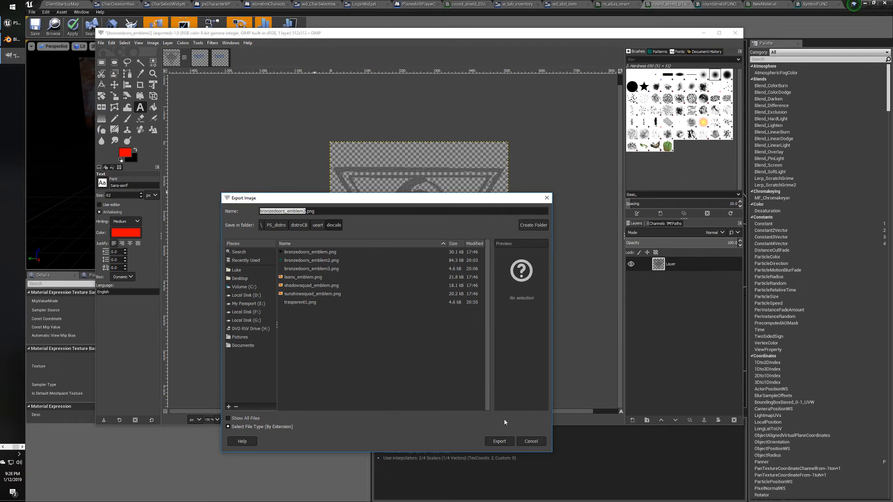
pyautogui.click(499, 442)
pyautogui.click(410, 358)
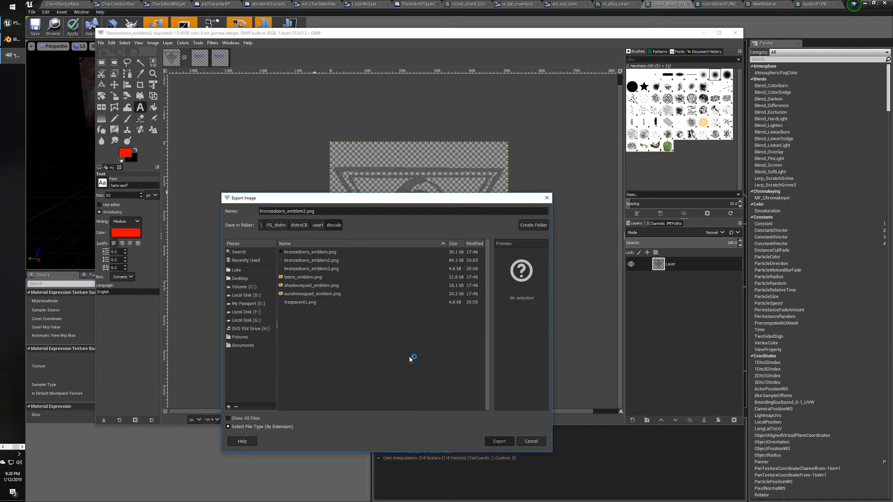
pyautogui.click(449, 321)
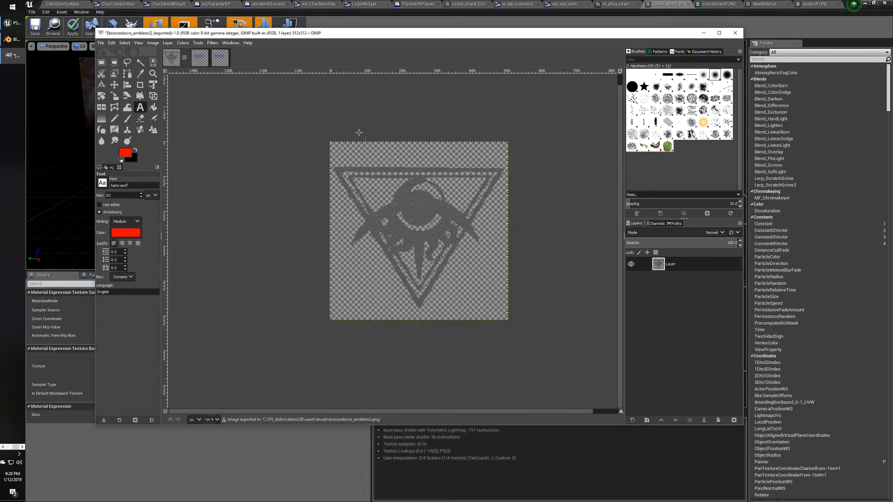
pyautogui.click(665, 3)
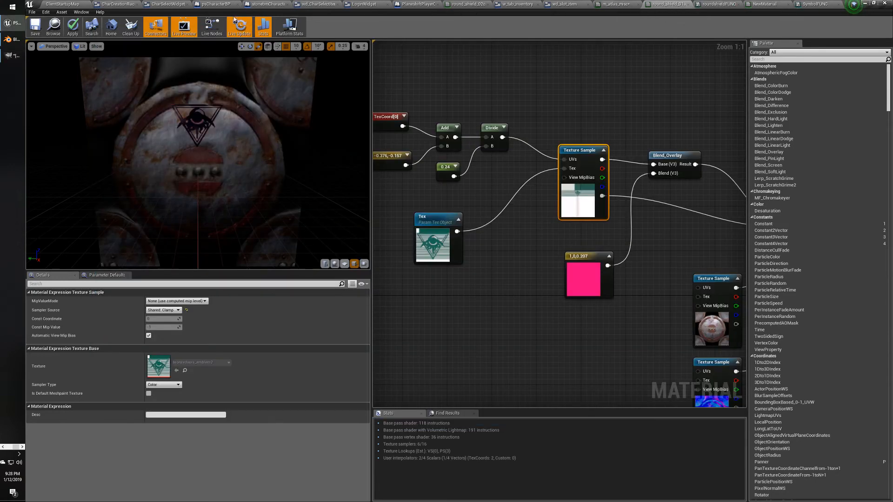
# Reimport the edited bronzedoors_emblem2 texture from disk and save it.
pyautogui.click(79, 4)
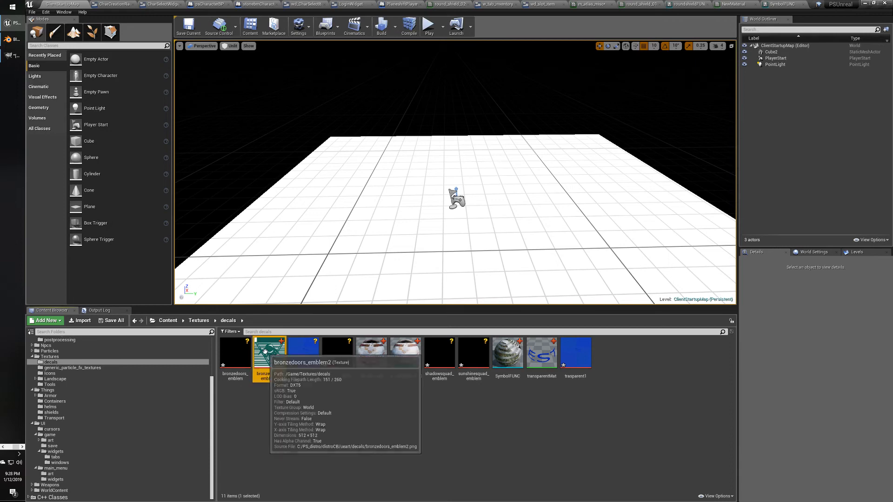
pyautogui.doubleClick(269, 353)
pyautogui.click(90, 27)
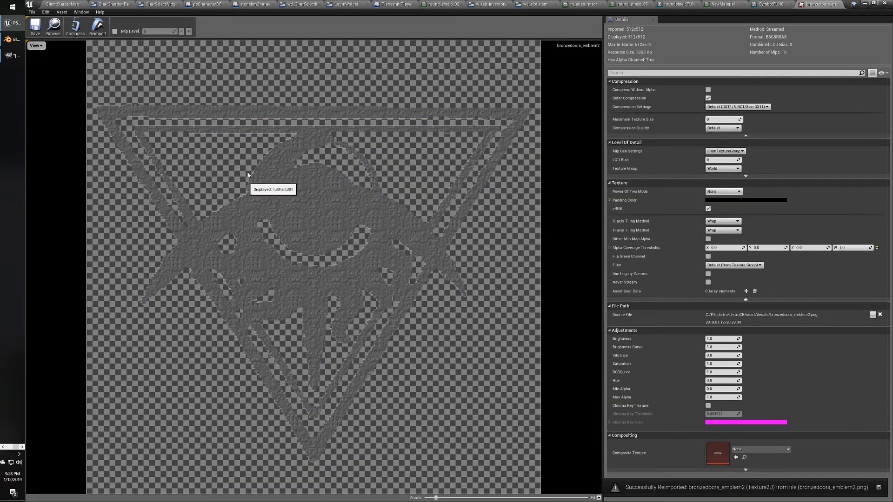
pyautogui.click(34, 33)
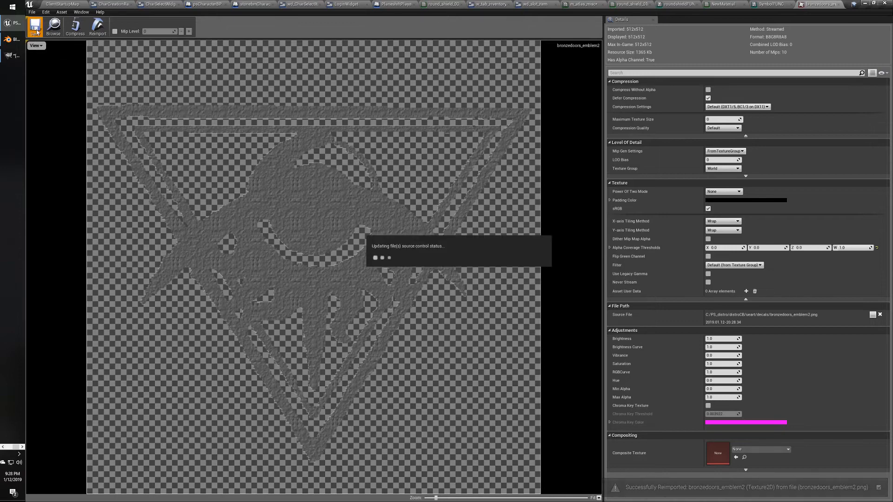
# Return to the round_shield_01 material graph and move the pink constant beside the emblem texture.
pyautogui.click(677, 5)
pyautogui.click(633, 4)
pyautogui.click(594, 5)
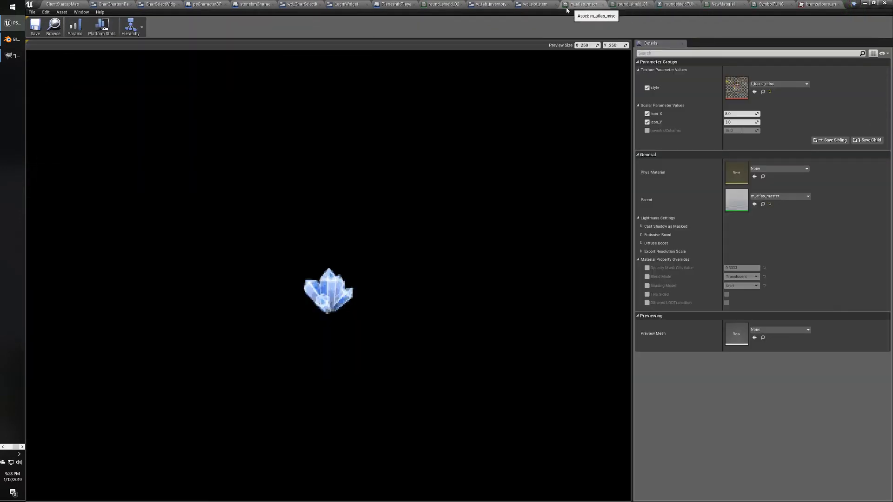
pyautogui.click(721, 6)
pyautogui.click(446, 5)
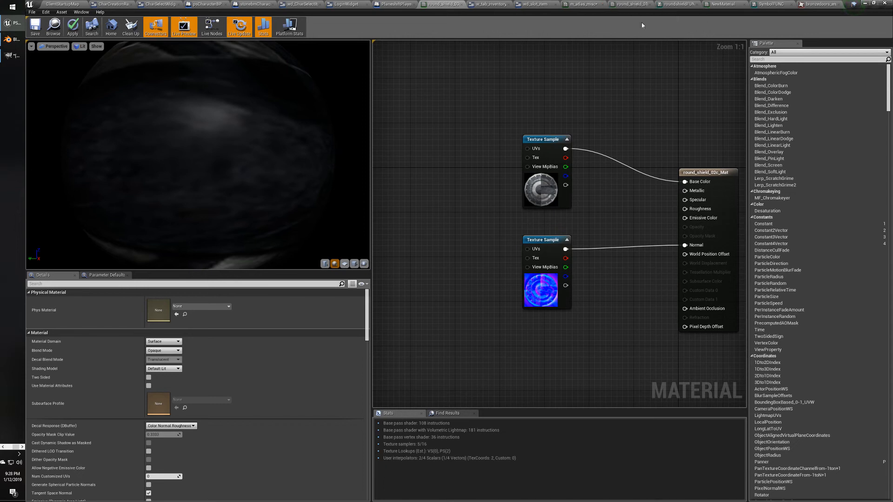
pyautogui.click(632, 5)
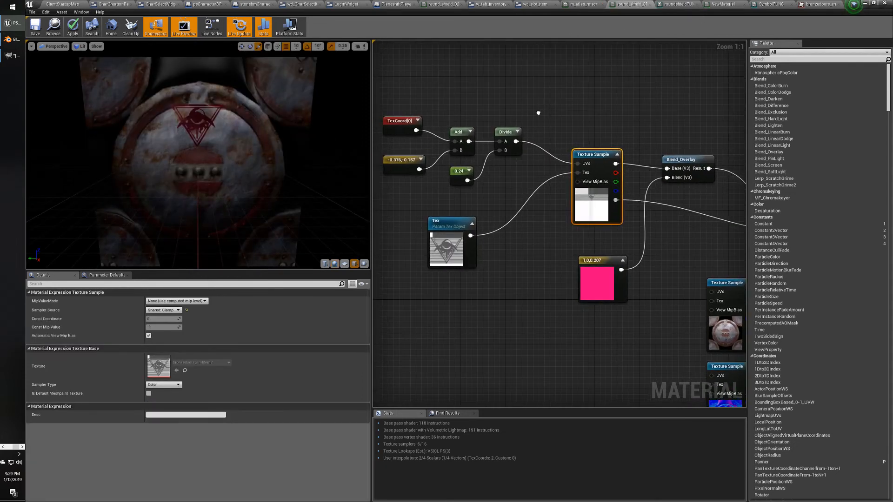
pyautogui.moveTo(538, 113); pyautogui.dragTo(507, 111, button='right')
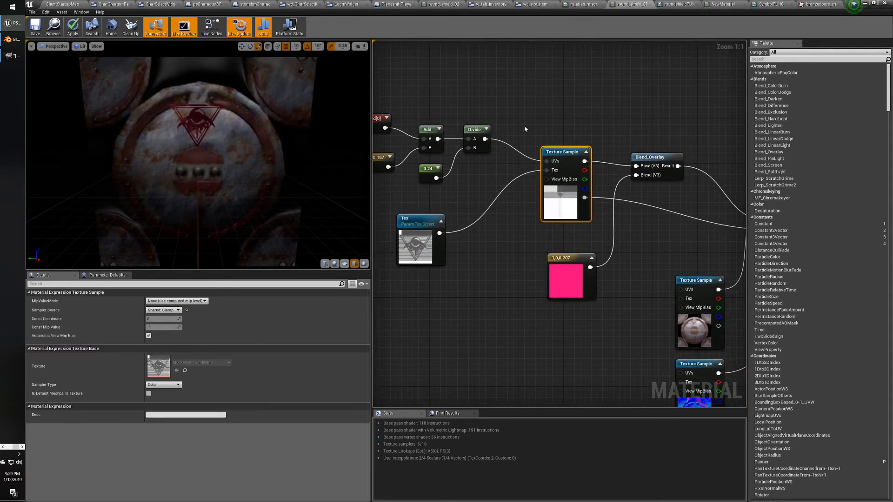
pyautogui.moveTo(573, 256); pyautogui.dragTo(566, 240)
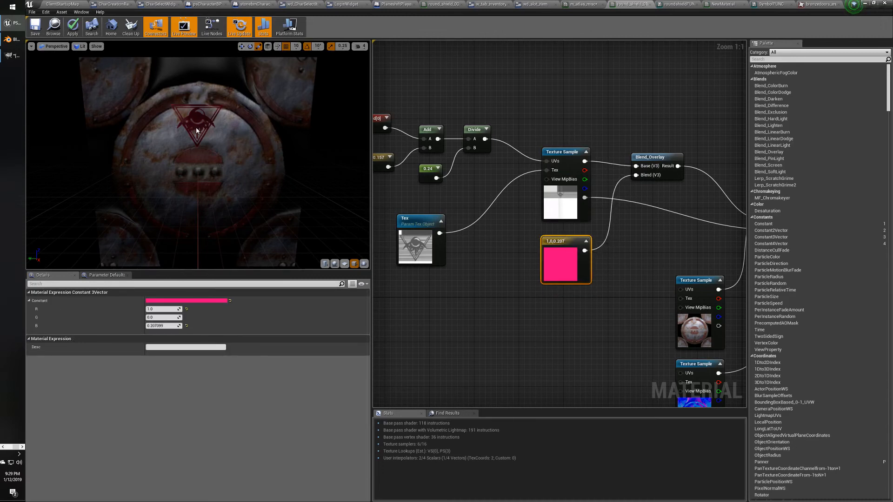
# Apply the material changes with Ctrl+S and check round_shield out of source control.
pyautogui.hotkey('ctrl', 's')
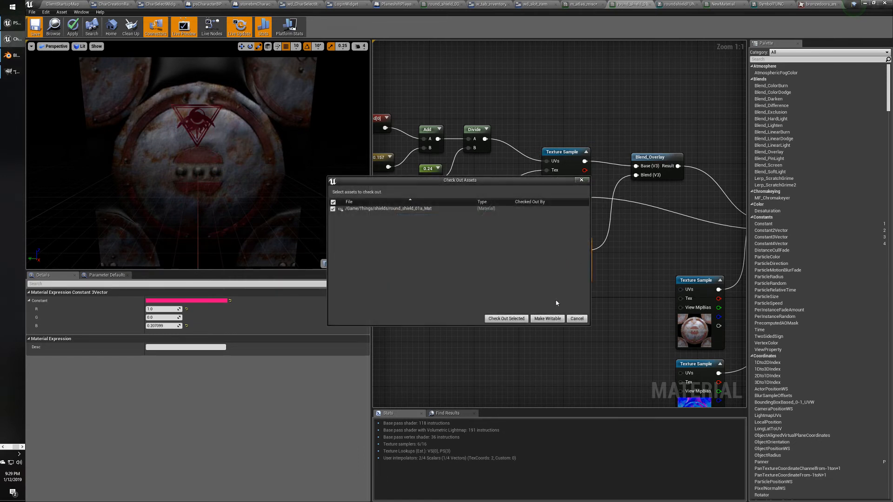
pyautogui.click(506, 318)
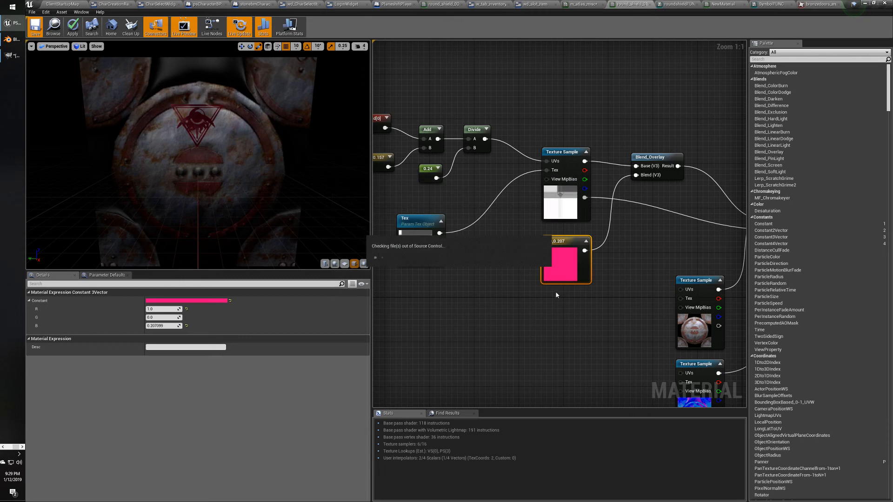
pyautogui.doubleClick(568, 269)
# Change the emblem tint constant from pink to blue (0.0348, 0.114, 1.0) in the Color Picker.
pyautogui.moveTo(610, 307); pyautogui.dragTo(595, 303)
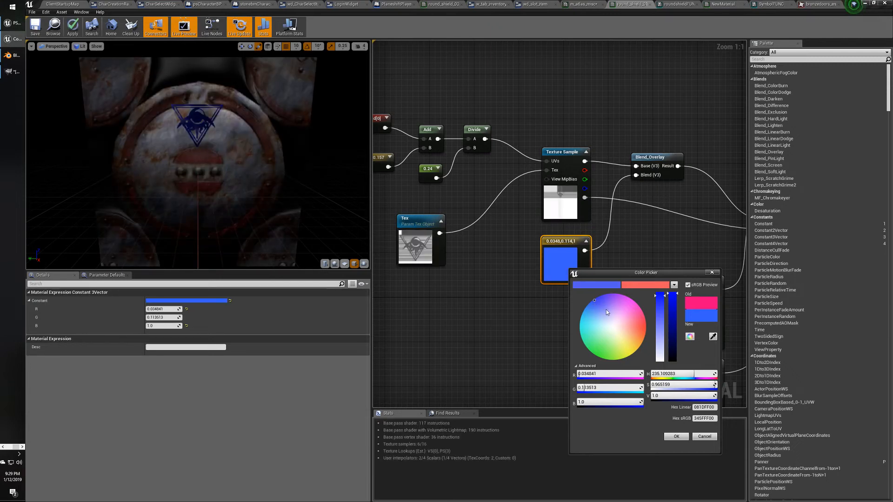
pyautogui.scroll(3, 207, 140)
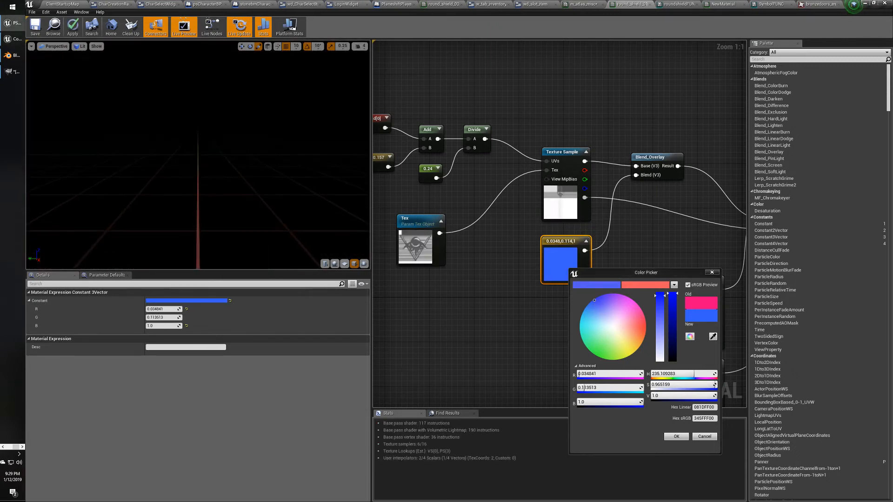
pyautogui.scroll(3, 206, 136)
pyautogui.scroll(-2, 205, 136)
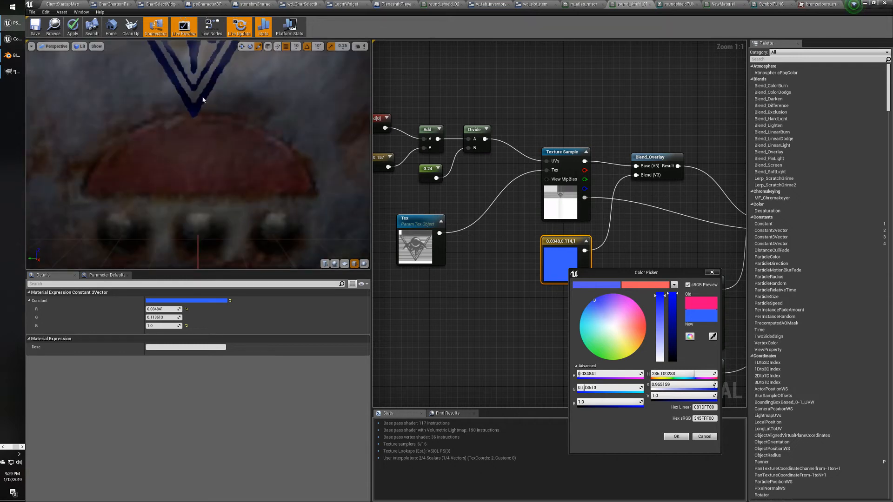
# Orbit and zoom the shield preview to check the blue emblem from several angles.
pyautogui.moveTo(203, 99); pyautogui.dragTo(196, 166)
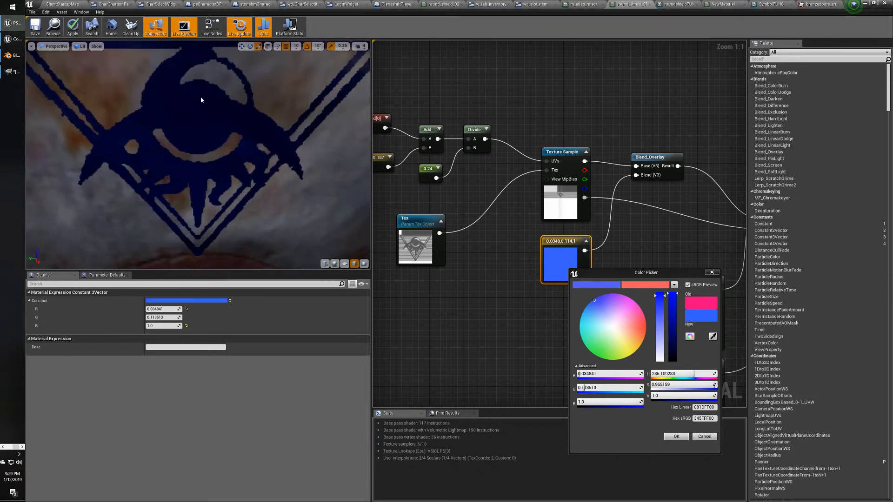
pyautogui.scroll(-6, 161, 132)
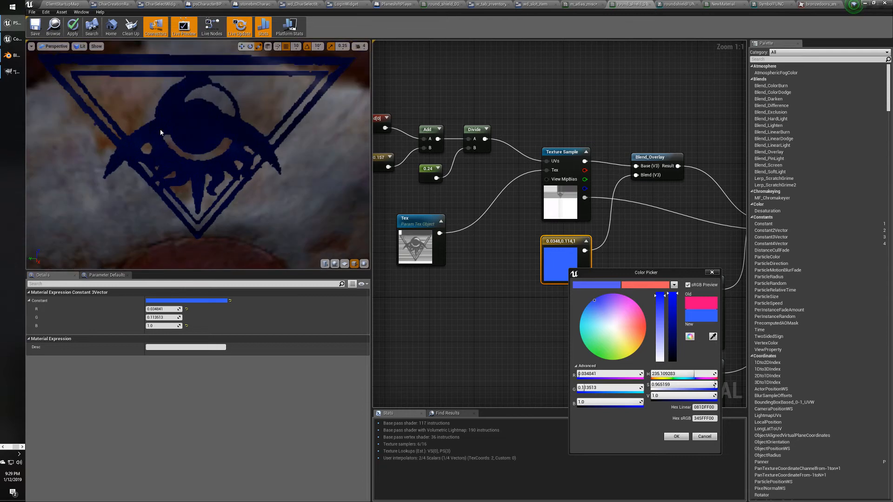
pyautogui.scroll(10, 161, 133)
pyautogui.scroll(-3, 160, 132)
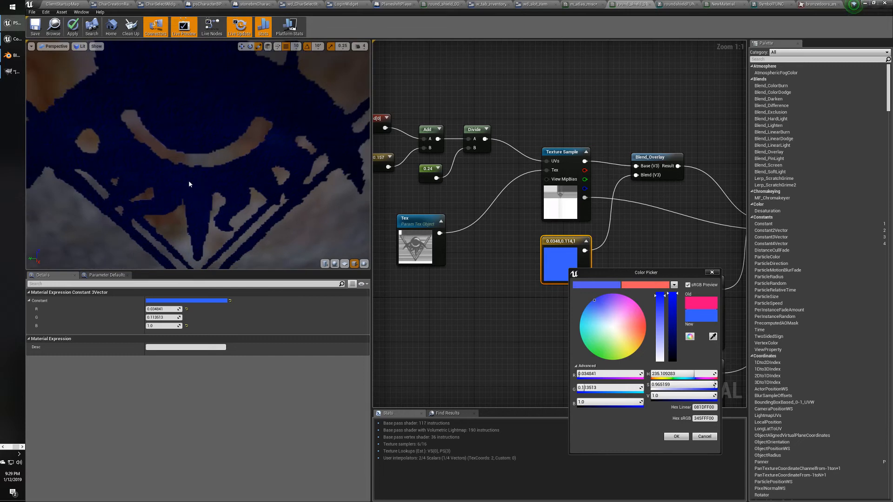
pyautogui.scroll(-6, 189, 184)
pyautogui.scroll(10, 189, 184)
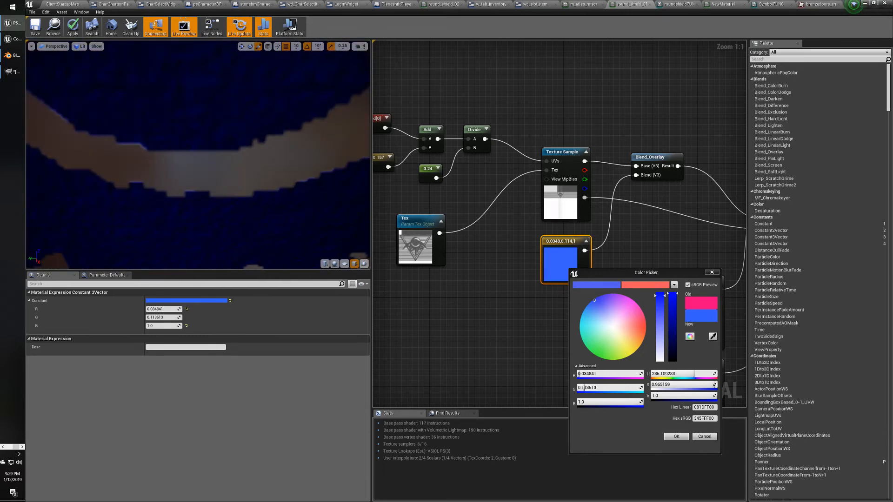
pyautogui.scroll(-2, 188, 184)
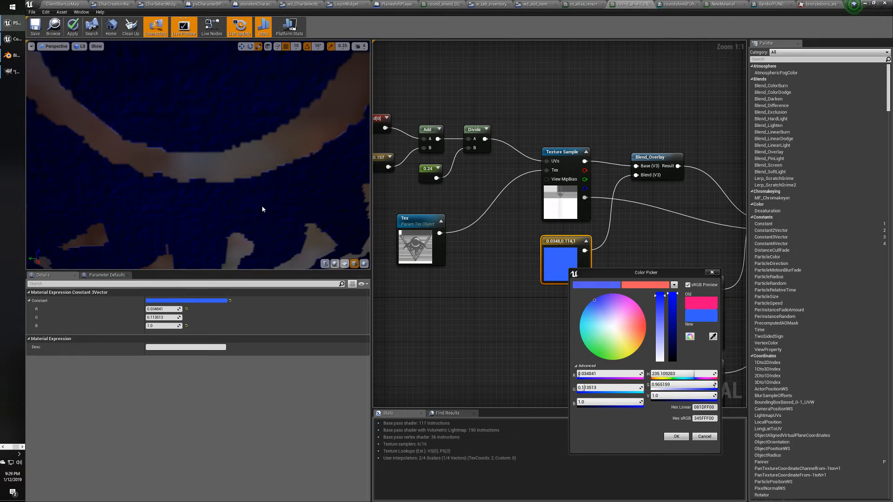
pyautogui.scroll(-5, 221, 195)
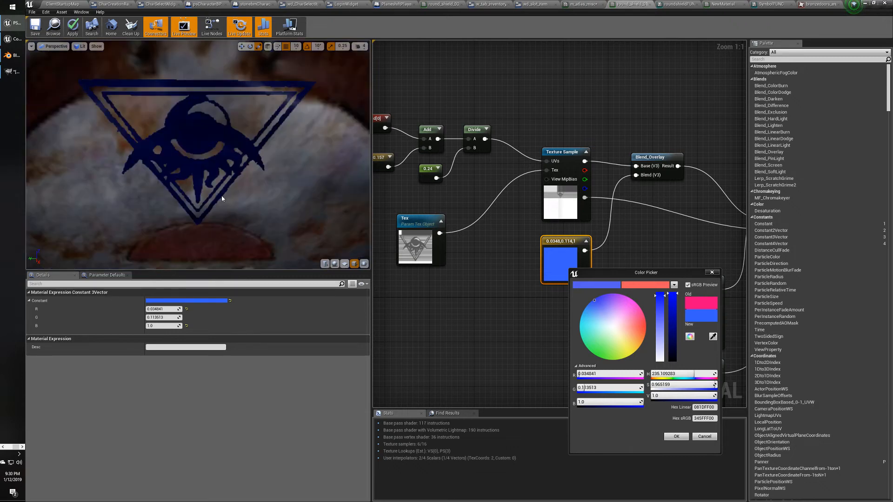
pyautogui.scroll(5, 216, 182)
pyautogui.scroll(-5, 216, 183)
pyautogui.scroll(7, 217, 183)
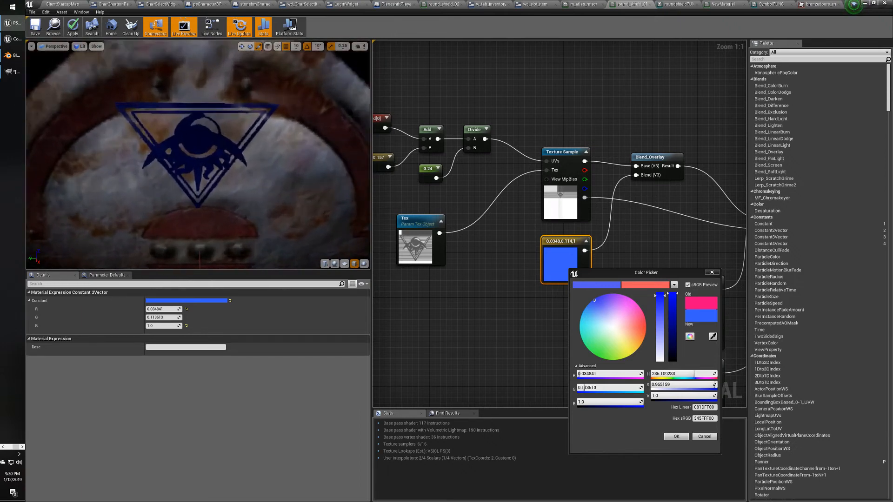
pyautogui.scroll(3, 216, 183)
pyautogui.scroll(-6, 208, 189)
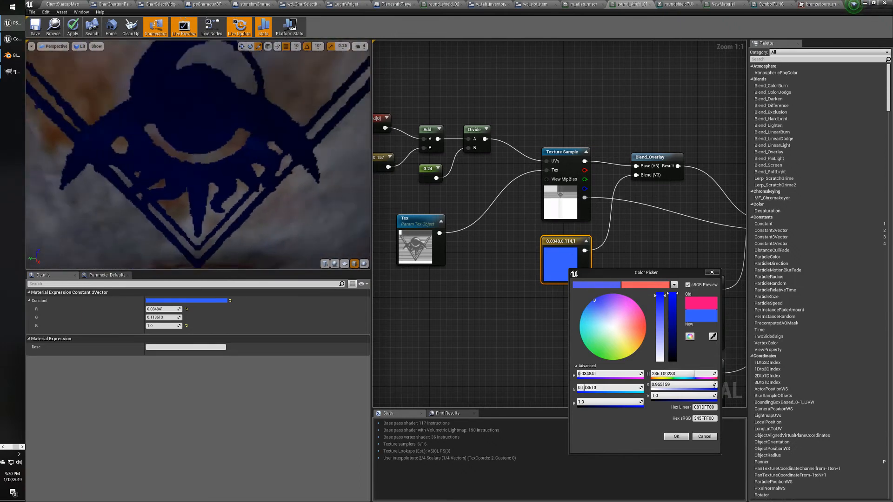
pyautogui.moveTo(208, 189); pyautogui.dragTo(247, 182)
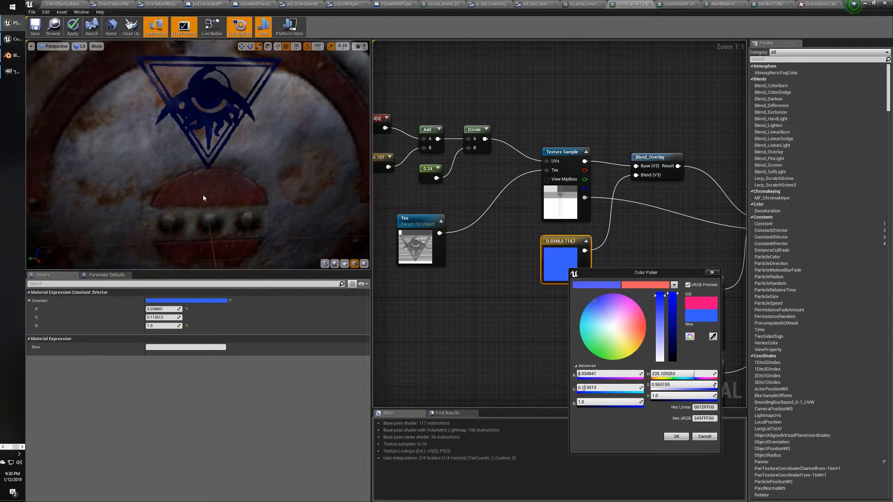
pyautogui.scroll(-5, 203, 194)
pyautogui.moveTo(202, 192); pyautogui.dragTo(202, 167, button='right')
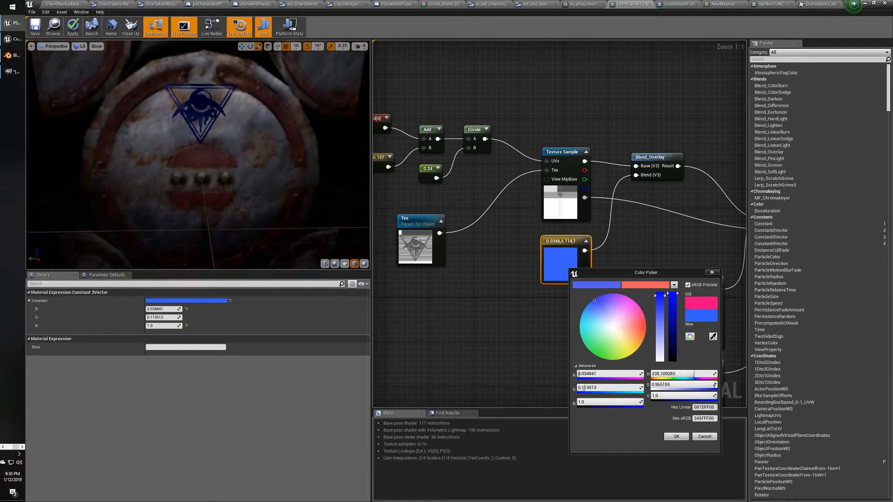
pyautogui.moveTo(201, 187); pyautogui.dragTo(179, 186)
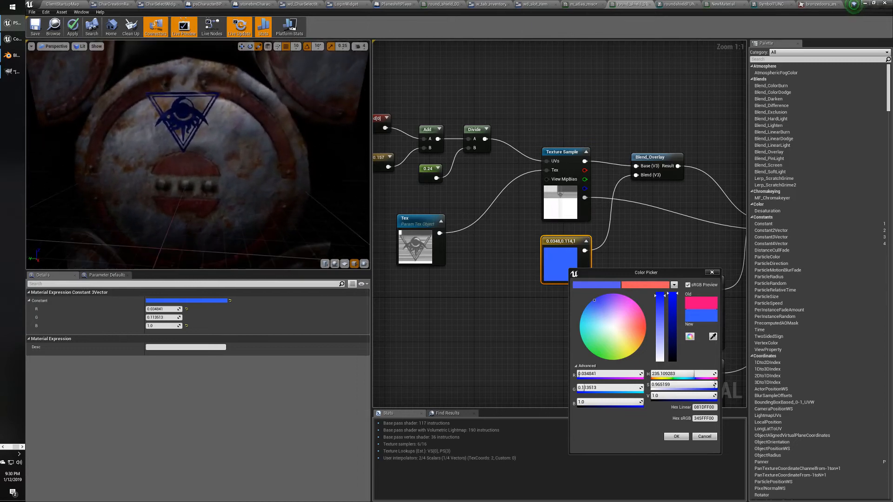
pyautogui.scroll(-6, 201, 187)
pyautogui.scroll(5, 199, 188)
pyautogui.scroll(8, 199, 188)
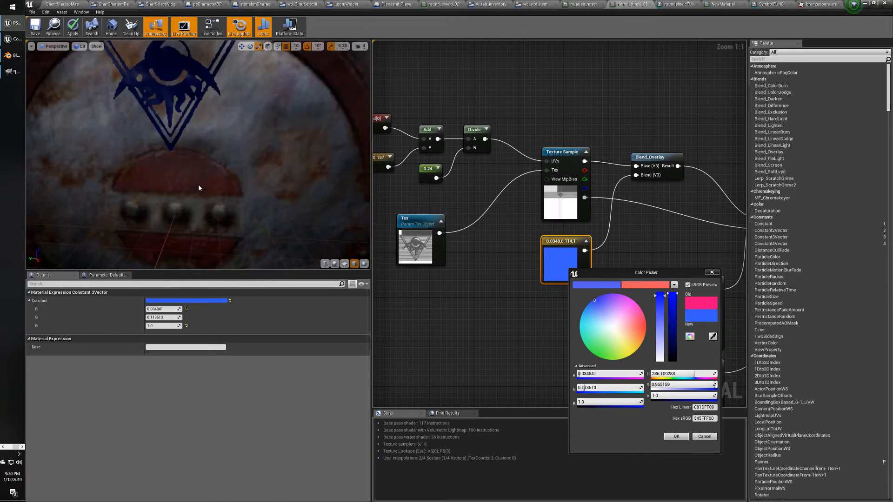
pyautogui.moveTo(188, 179); pyautogui.dragTo(212, 208)
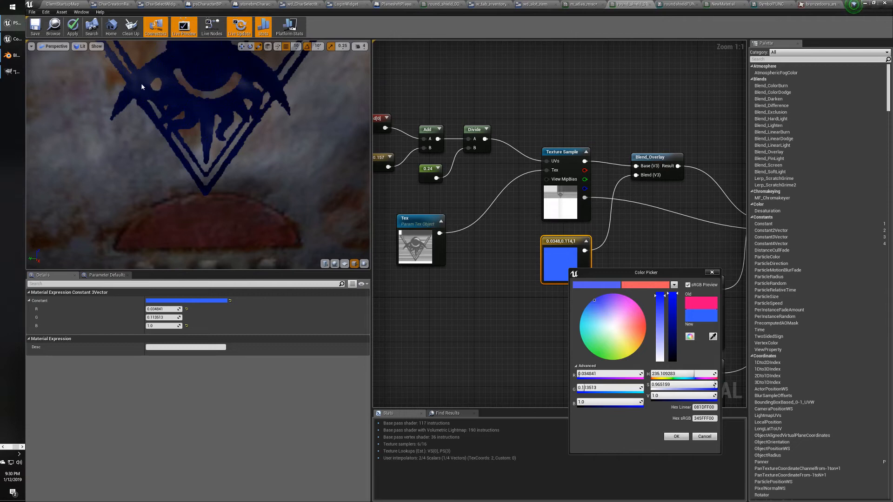
pyautogui.moveTo(150, 97); pyautogui.dragTo(122, 73)
pyautogui.moveTo(241, 182); pyautogui.dragTo(228, 174)
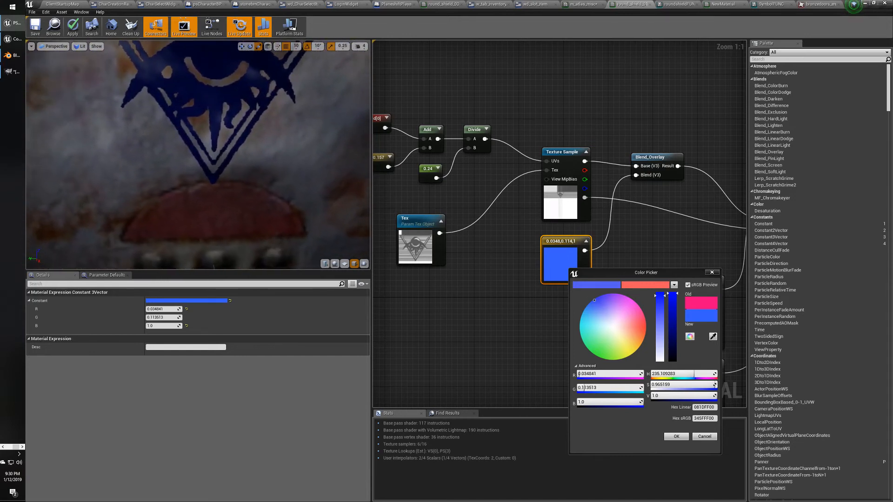
pyautogui.moveTo(238, 177)
pyautogui.mouseDown()
pyautogui.moveTo(231, 169)
pyautogui.moveTo(226, 182)
pyautogui.mouseUp()
pyautogui.scroll(-5, 238, 178)
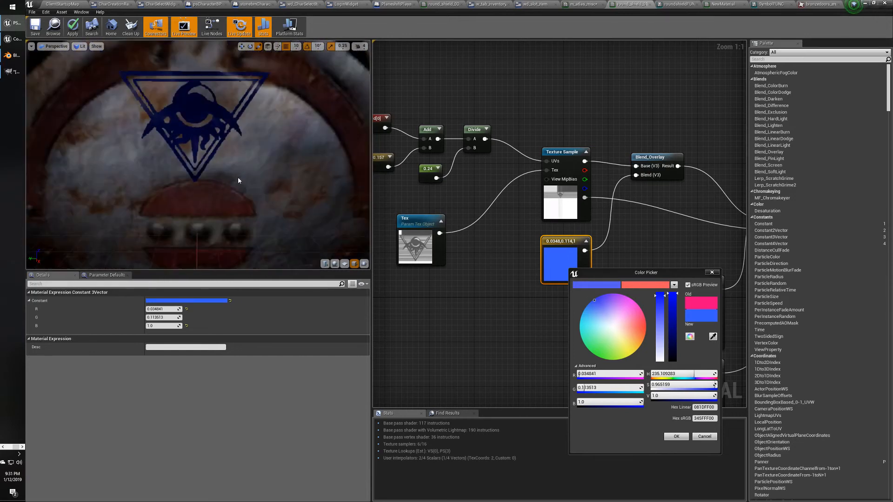
pyautogui.scroll(5, 238, 181)
pyautogui.scroll(-6, 238, 180)
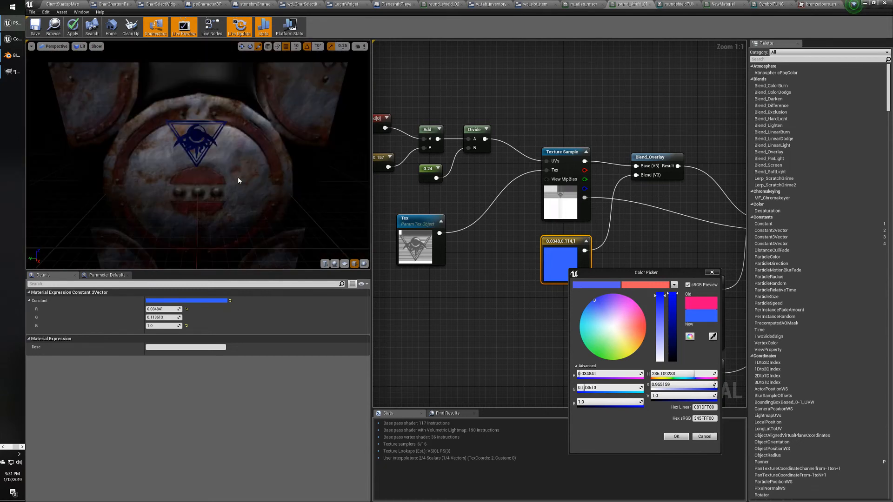
pyautogui.moveTo(238, 180)
pyautogui.mouseDown()
pyautogui.moveTo(254, 144)
pyautogui.moveTo(226, 180)
pyautogui.mouseUp()
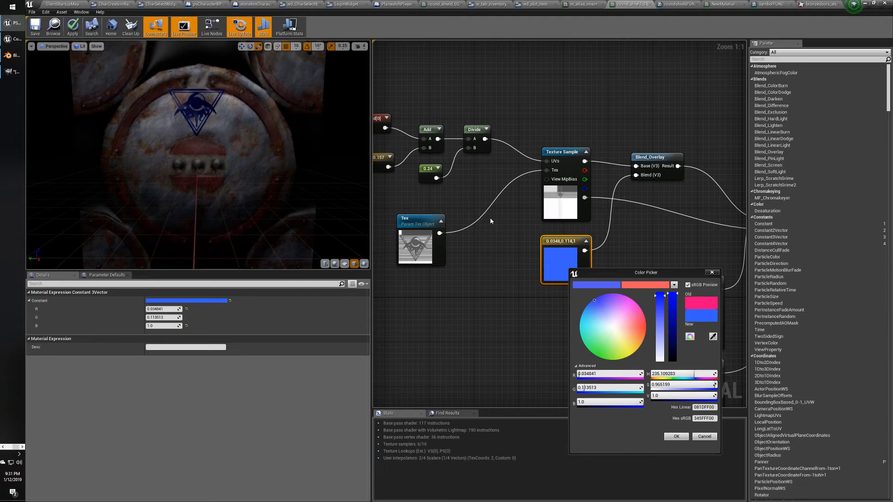
pyautogui.moveTo(475, 148); pyautogui.dragTo(530, 169, button='right')
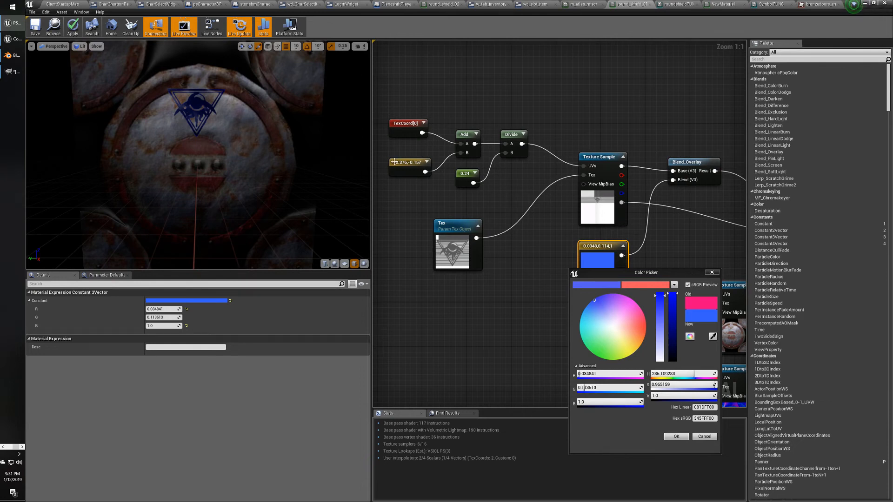
# Select the -0.376,-0.157 offset and 0.24 scale nodes, briefly checking the 0.24 node's options.
pyautogui.click(419, 169)
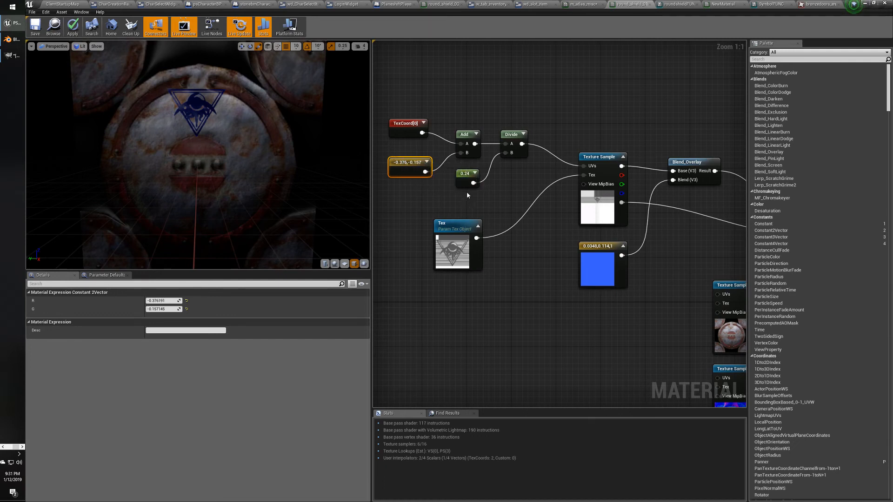
pyautogui.click(466, 175)
pyautogui.rightClick(467, 176)
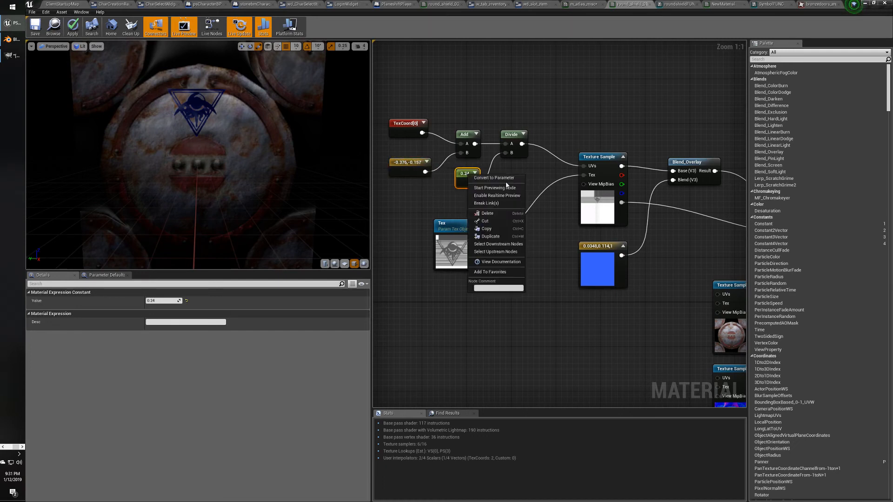
pyautogui.click(398, 201)
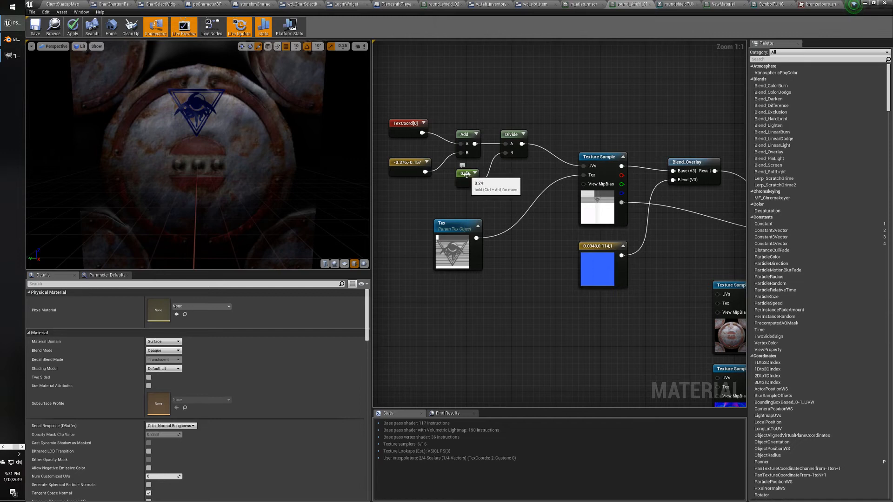
pyautogui.click(466, 174)
pyautogui.click(400, 162)
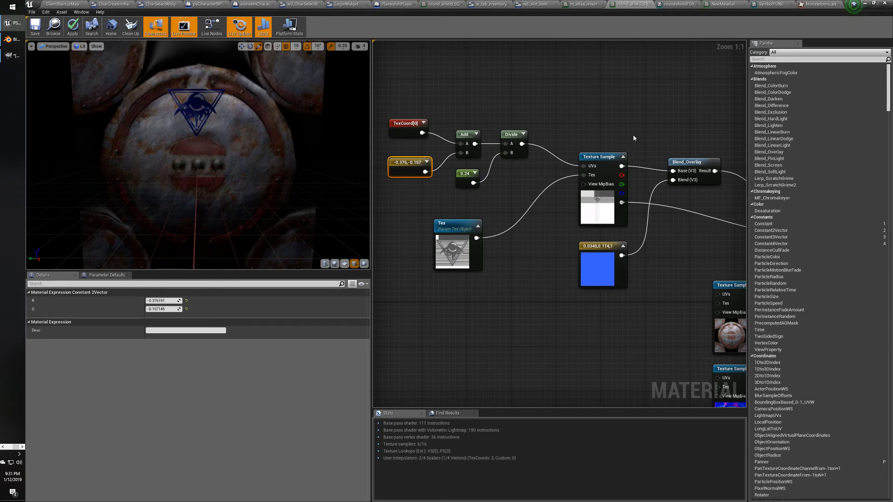
# Convert the blue tint constant into a parameter named SymbolColor.
pyautogui.rightClick(600, 249)
pyautogui.click(604, 250)
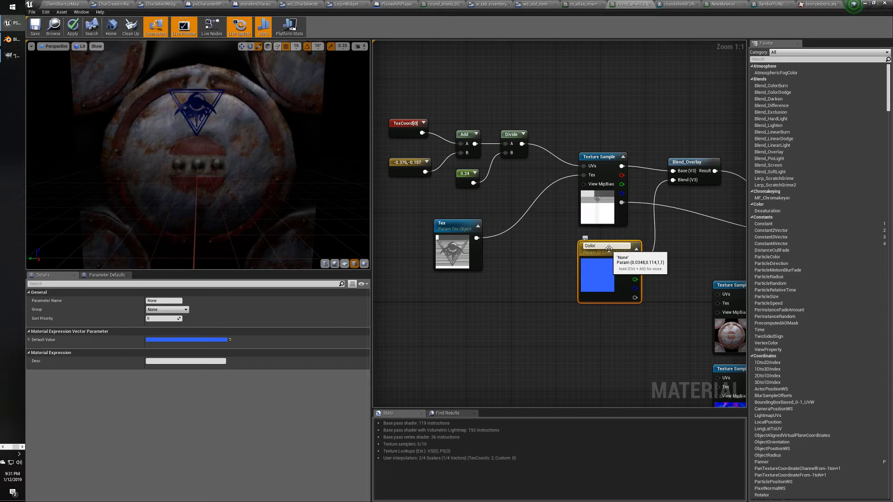
pyautogui.press('Return')
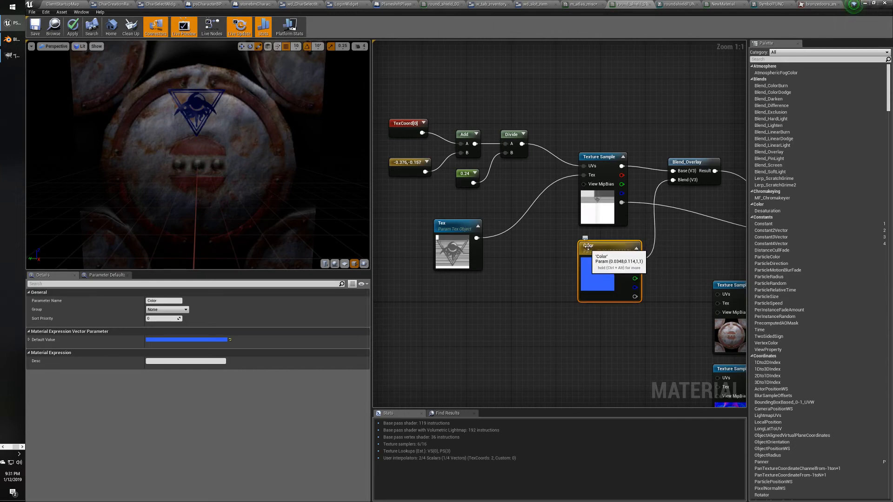
pyautogui.click(590, 246)
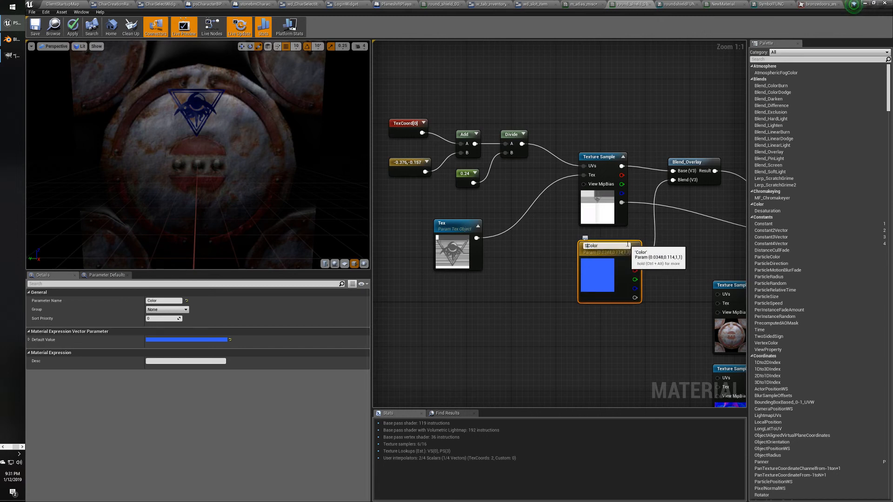
pyautogui.press('Return')
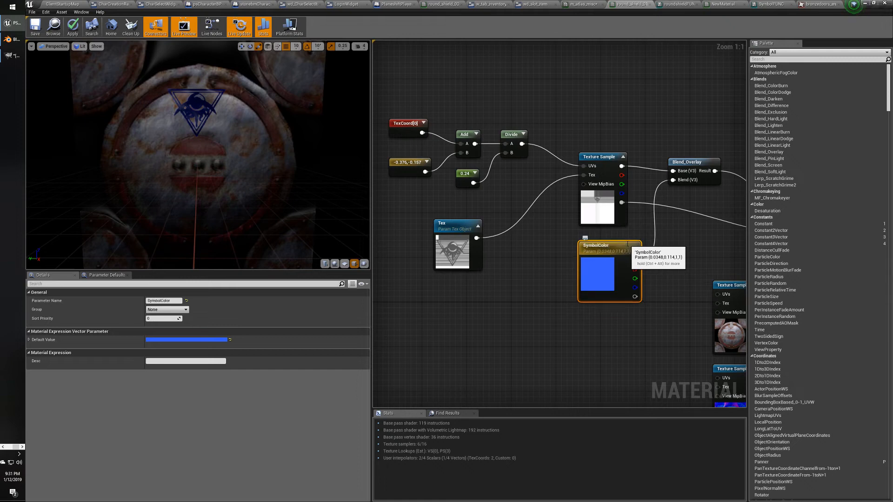
# Rename the Tex texture parameter to SymbolTex.
pyautogui.click(447, 223)
pyautogui.hotkey('ctrl', 'b')
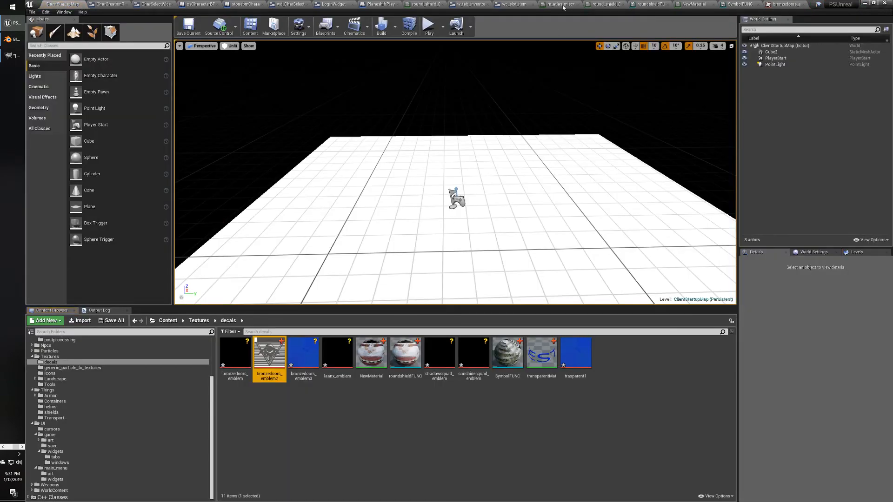
pyautogui.click(605, 5)
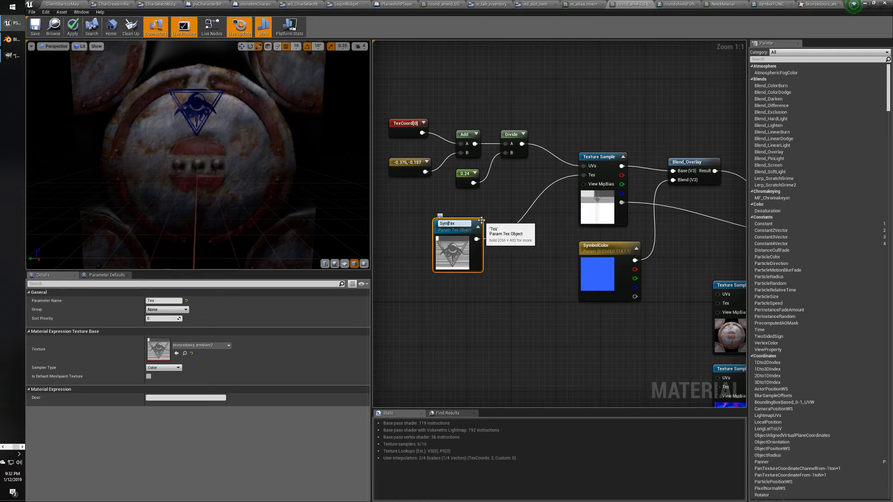
pyautogui.press('Return')
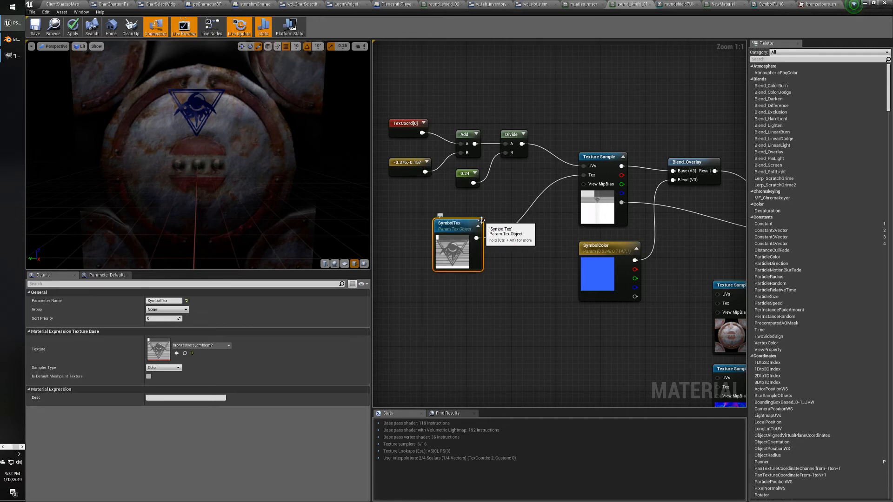
# Convert the 0.24 scale constant into a parameter named SymbolScale and move it down-left.
pyautogui.click(464, 173)
pyautogui.rightClick(464, 175)
pyautogui.click(489, 176)
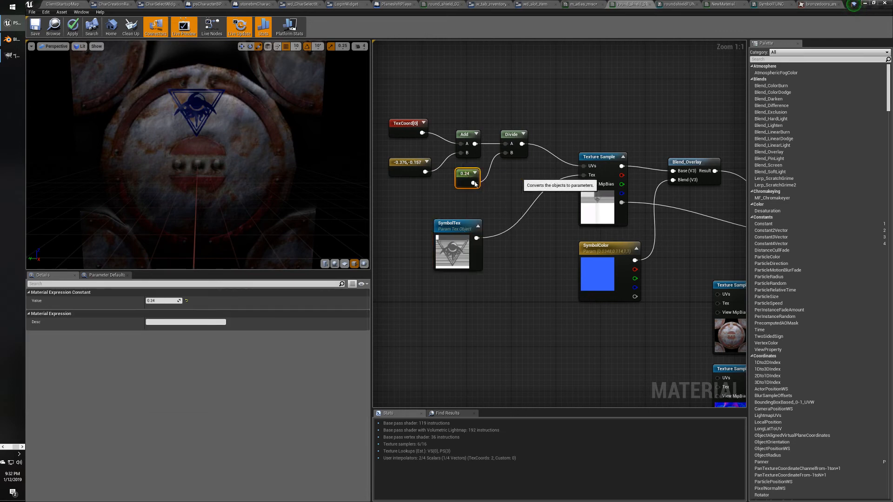
pyautogui.write('Sy')
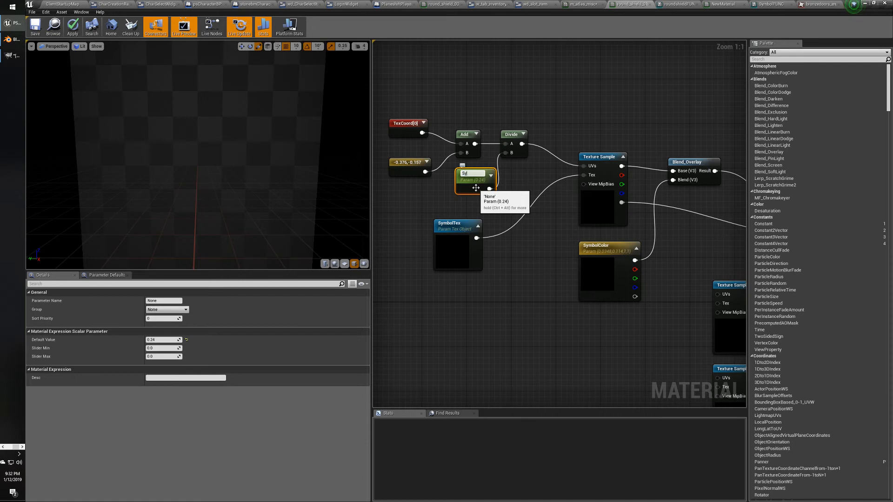
pyautogui.write('mbol S')
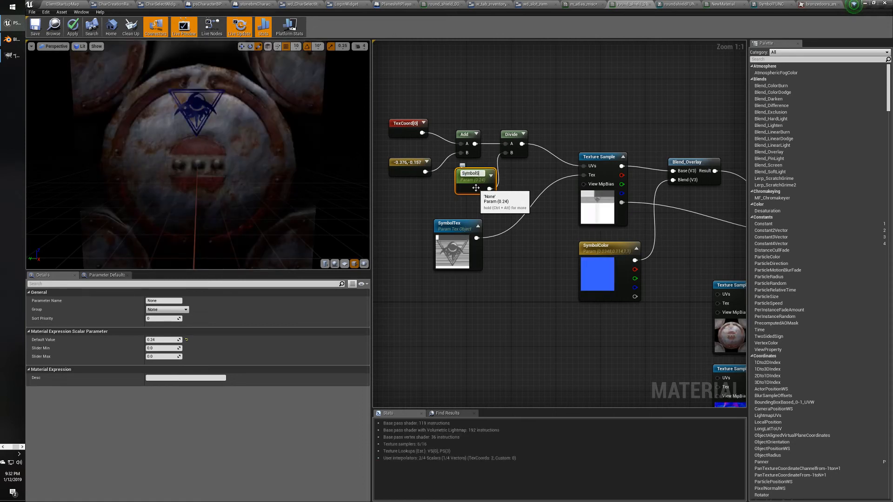
pyautogui.write('cale')
pyautogui.press('Return')
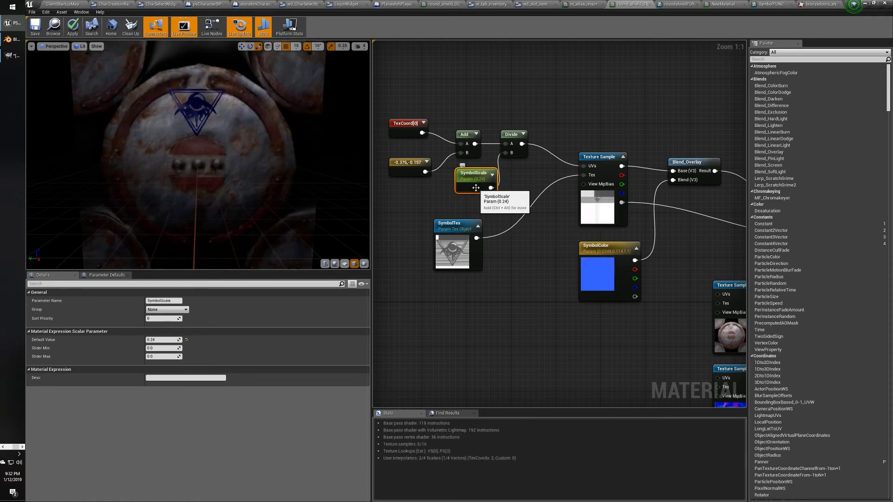
pyautogui.moveTo(476, 187); pyautogui.dragTo(453, 199)
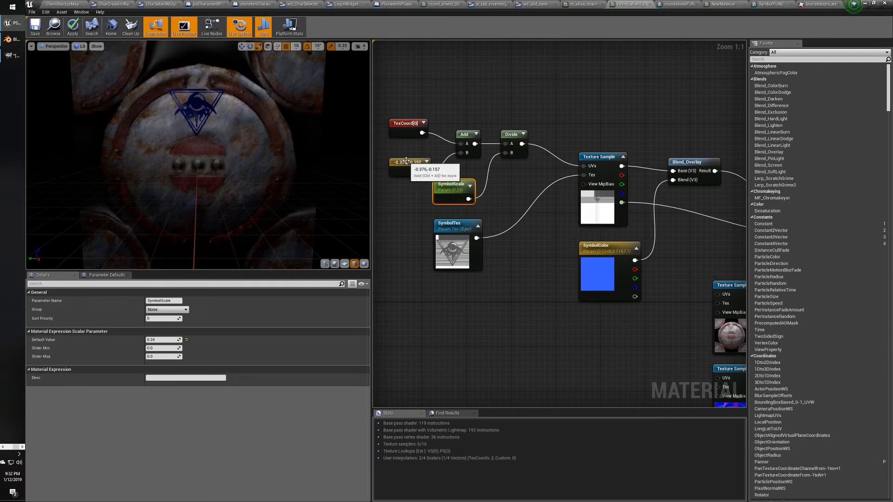
# Convert the -0.376,-0.157 offset constant into a vector parameter named SymbolPosition.
pyautogui.click(407, 161)
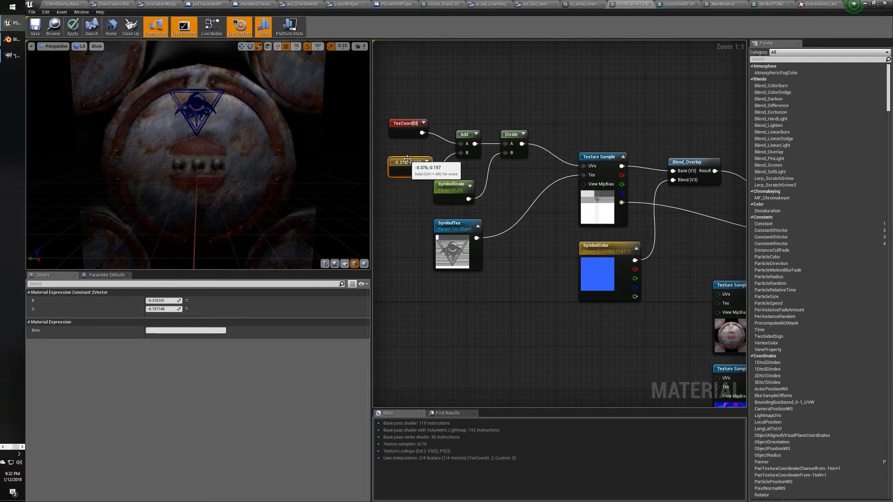
pyautogui.rightClick(408, 160)
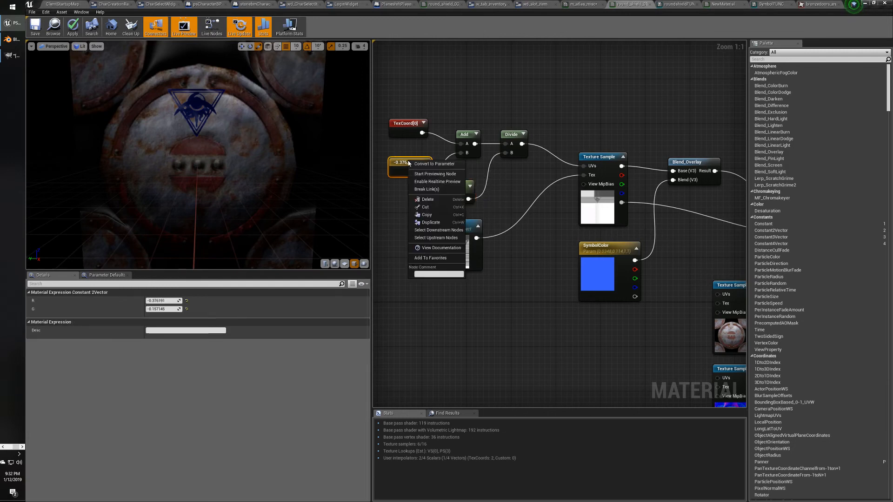
pyautogui.click(430, 173)
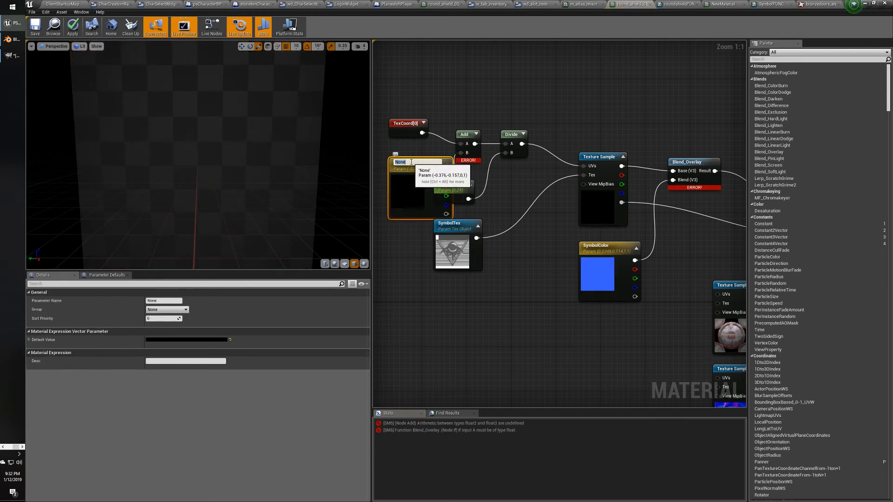
pyautogui.write('Symbolposition')
pyautogui.press('Return')
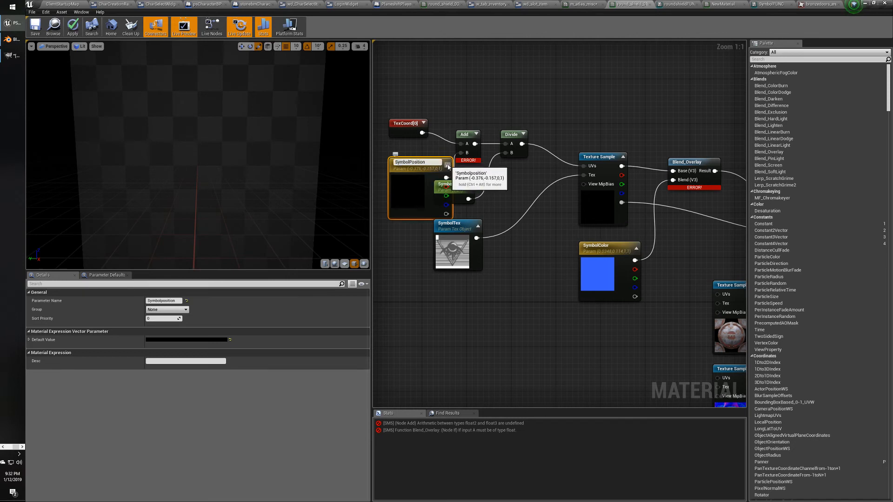
pyautogui.press('Return')
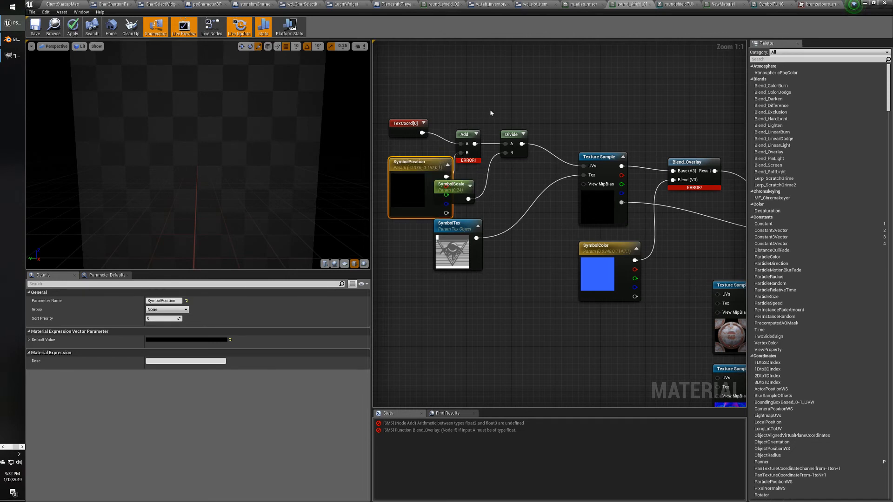
# Move SymbolPosition left and save the material, continuing past the compile-error warning.
pyautogui.rightClick(490, 113)
pyautogui.click(435, 154)
pyautogui.moveTo(424, 160); pyautogui.dragTo(396, 154)
pyautogui.moveTo(485, 197); pyautogui.dragTo(513, 208, button='right')
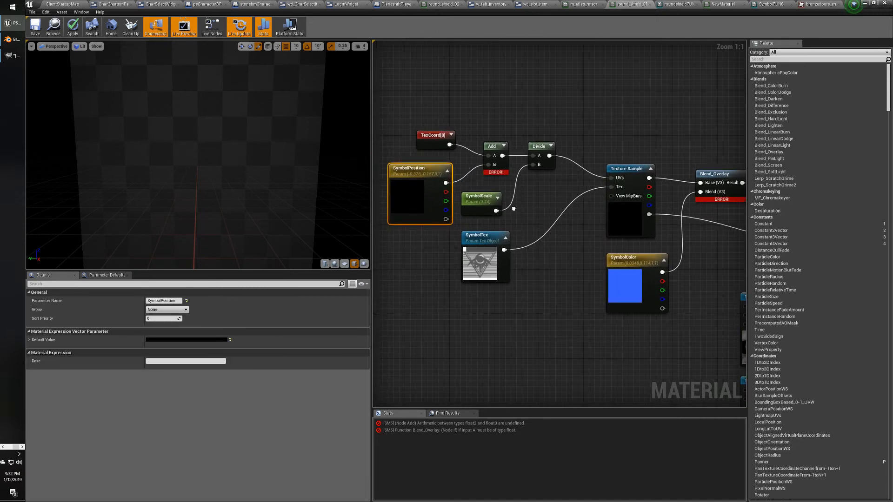
pyautogui.moveTo(624, 256); pyautogui.dragTo(579, 260, button='right')
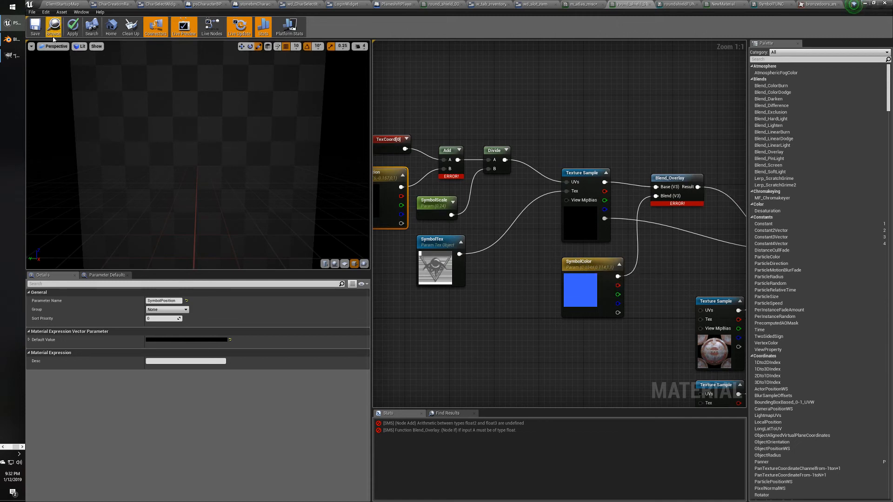
pyautogui.click(38, 33)
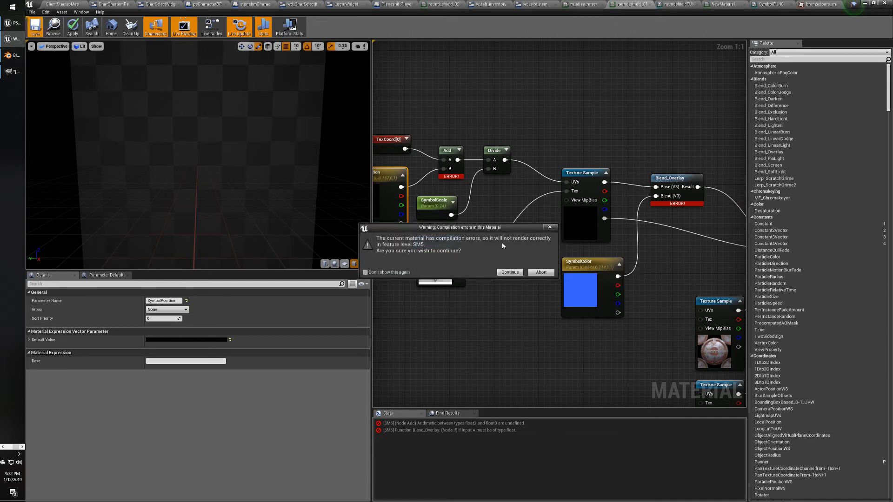
pyautogui.click(510, 273)
# Pan the graph, nudge SymbolColor left, and inspect SymbolPosition and the material properties.
pyautogui.moveTo(530, 285); pyautogui.dragTo(476, 289, button='right')
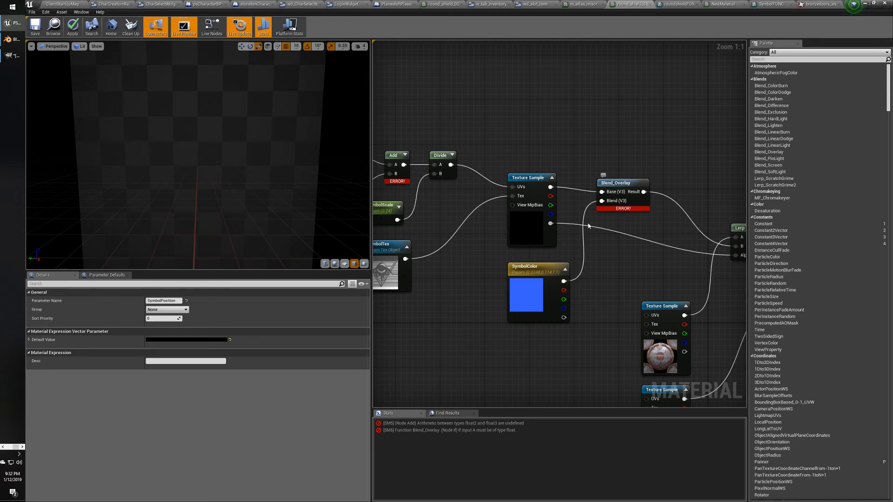
pyautogui.moveTo(538, 261); pyautogui.dragTo(522, 262)
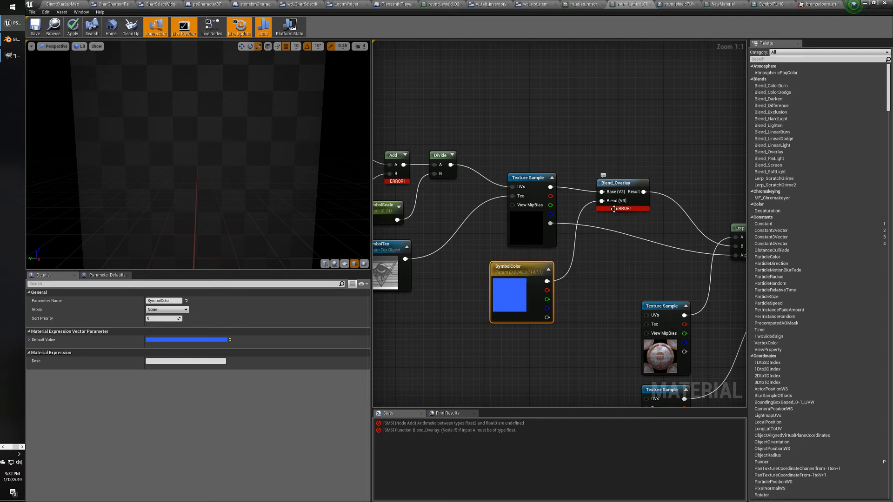
pyautogui.moveTo(615, 208)
pyautogui.moveTo(576, 253); pyautogui.dragTo(675, 265, button='right')
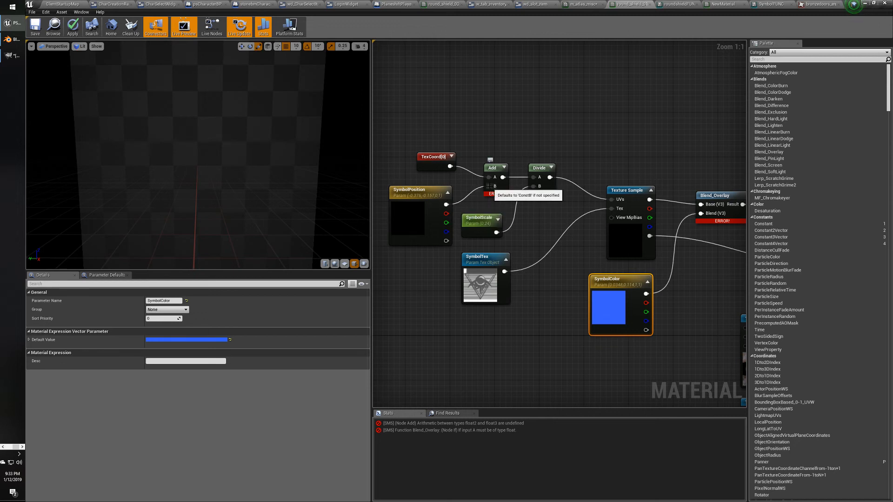
pyautogui.moveTo(492, 194)
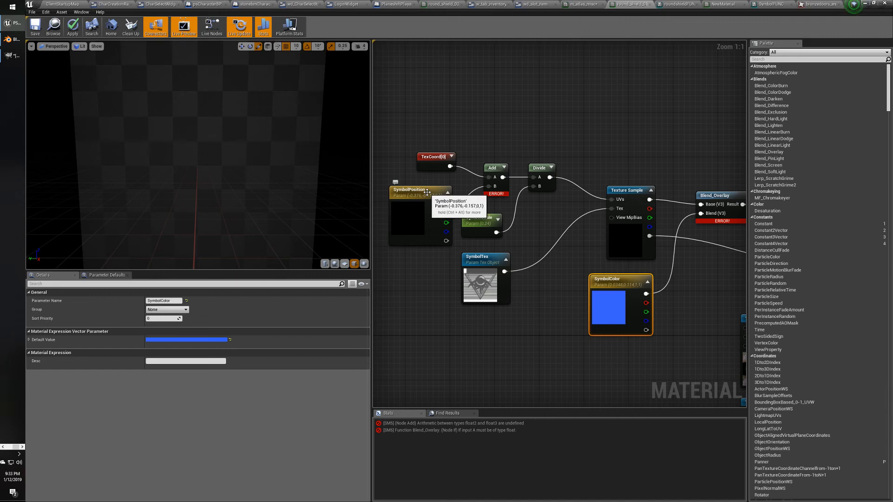
pyautogui.click(427, 192)
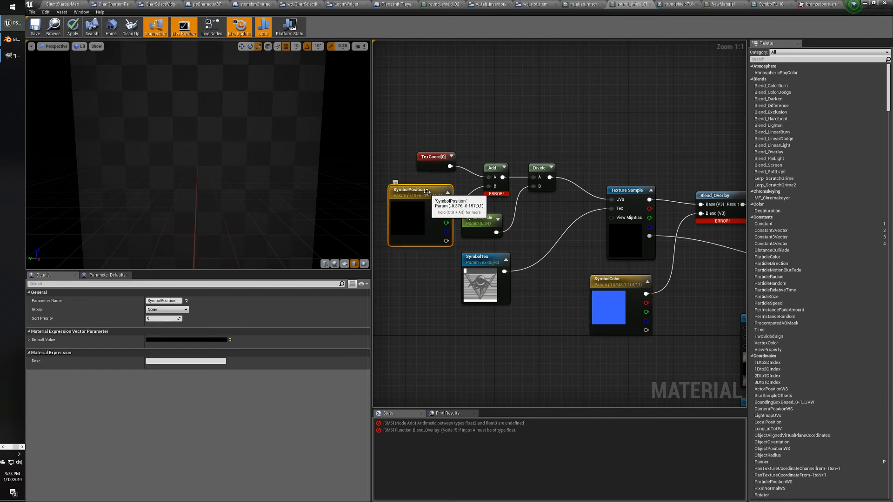
pyautogui.click(410, 287)
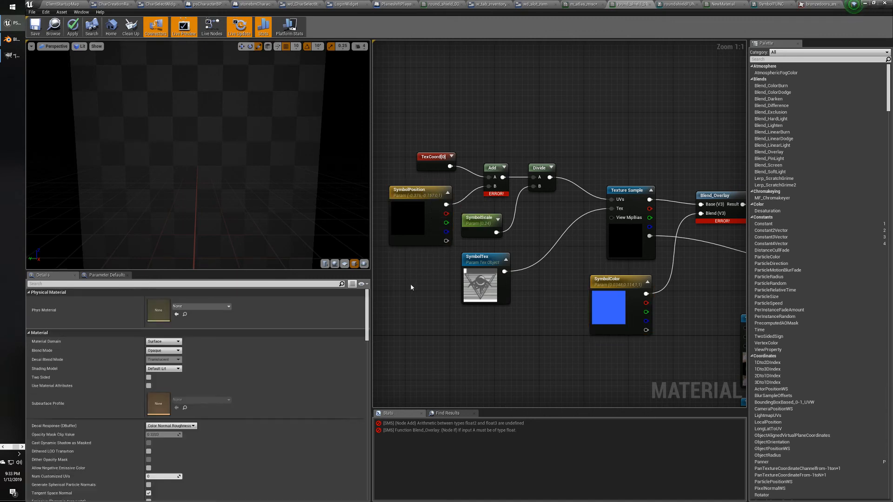
# Undo four times to restore the plain -0.376,-0.157 constant, then select SymbolScale and the constant.
pyautogui.hotkey('ctrl', 'z')
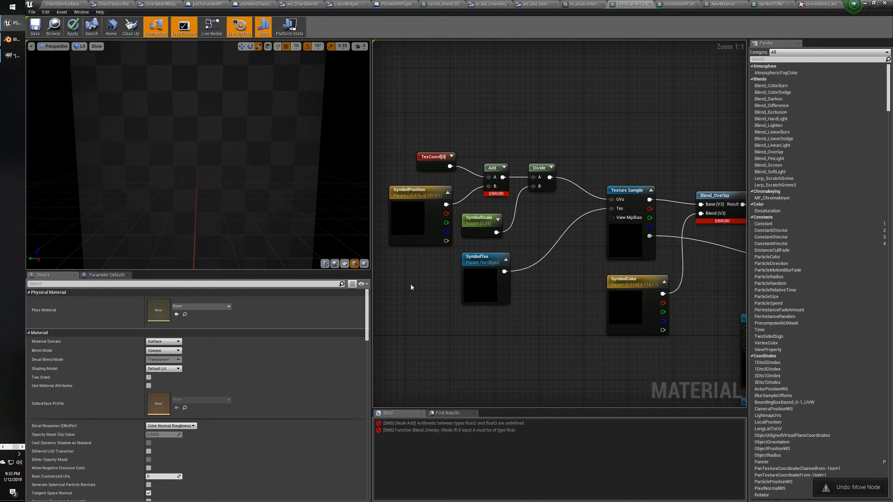
pyautogui.hotkey('ctrl', 'z')
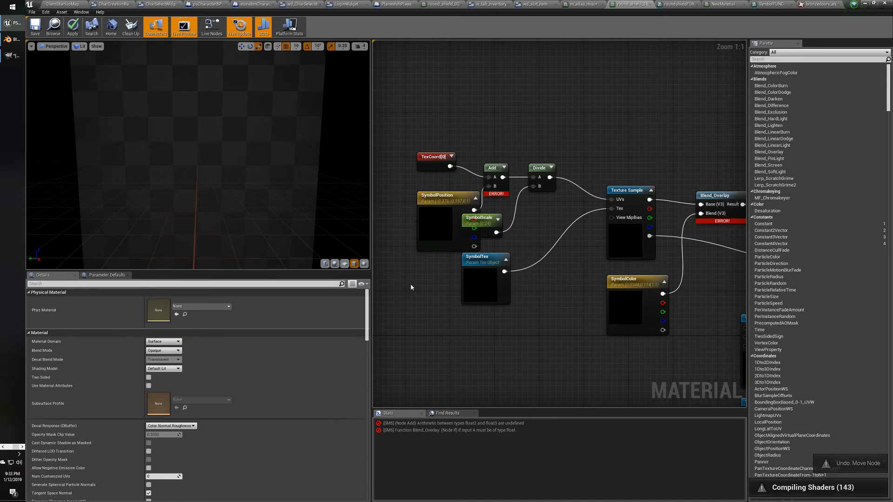
pyautogui.hotkey('ctrl', 'z')
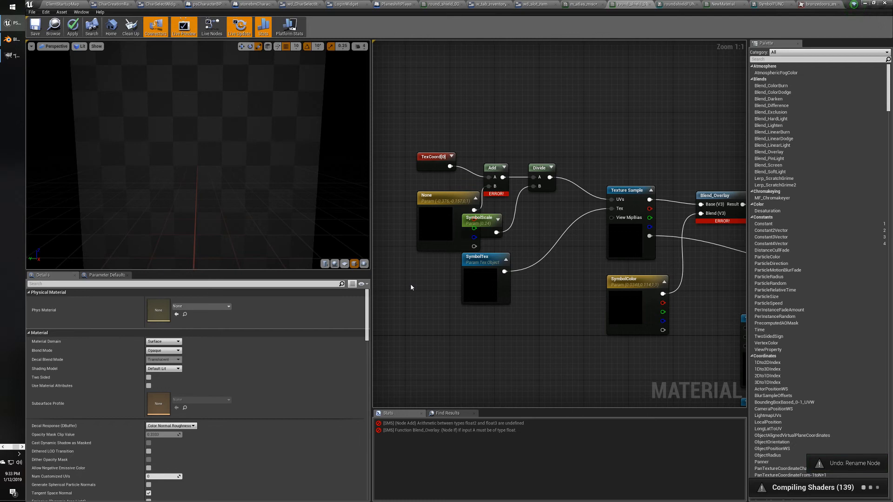
pyautogui.hotkey('ctrl', 'z')
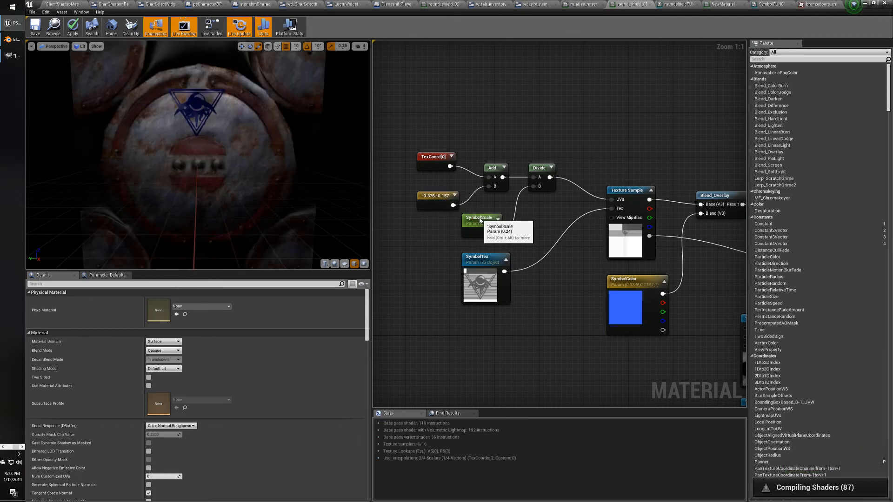
pyautogui.click(479, 224)
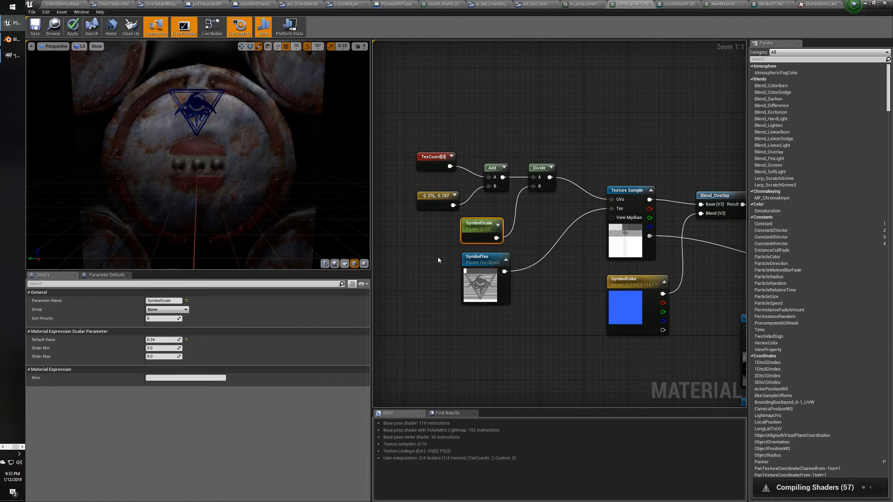
pyautogui.click(434, 196)
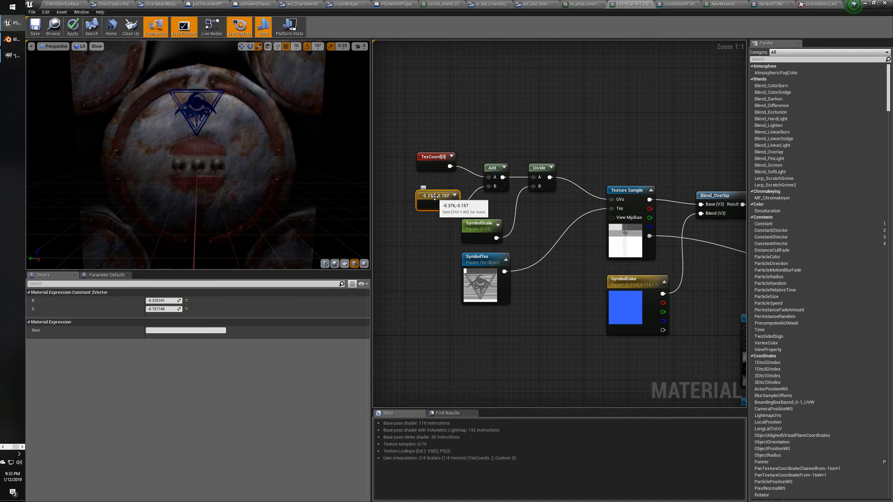
# Nudge the offset constant left and convert it to a vector parameter again, leaving it named None.
pyautogui.rightClick(435, 197)
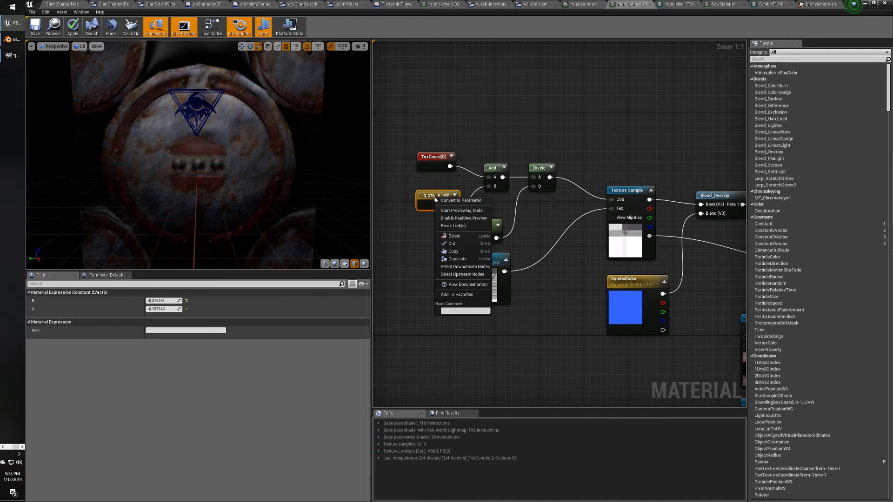
pyautogui.click(435, 199)
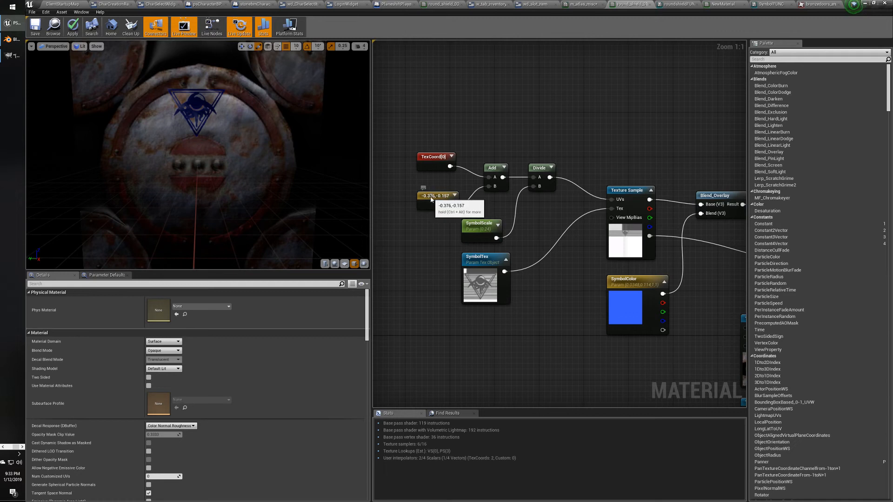
pyautogui.moveTo(436, 199); pyautogui.dragTo(420, 199)
pyautogui.rightClick(420, 197)
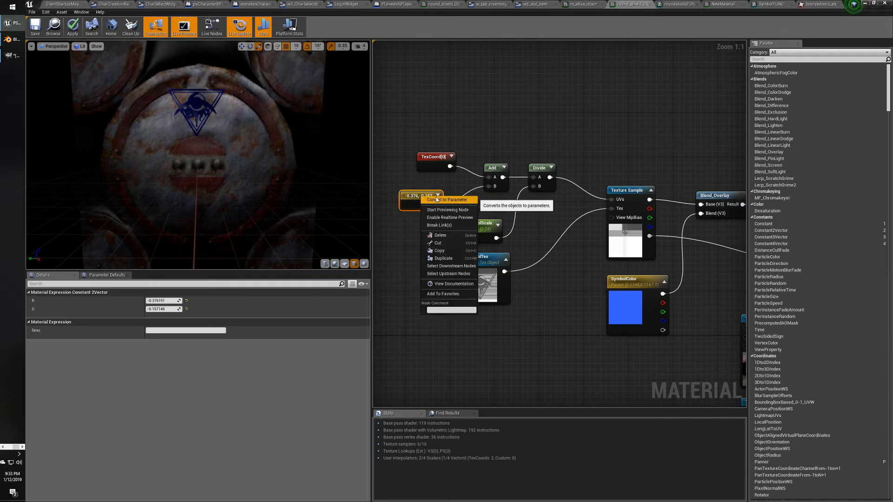
pyautogui.click(437, 200)
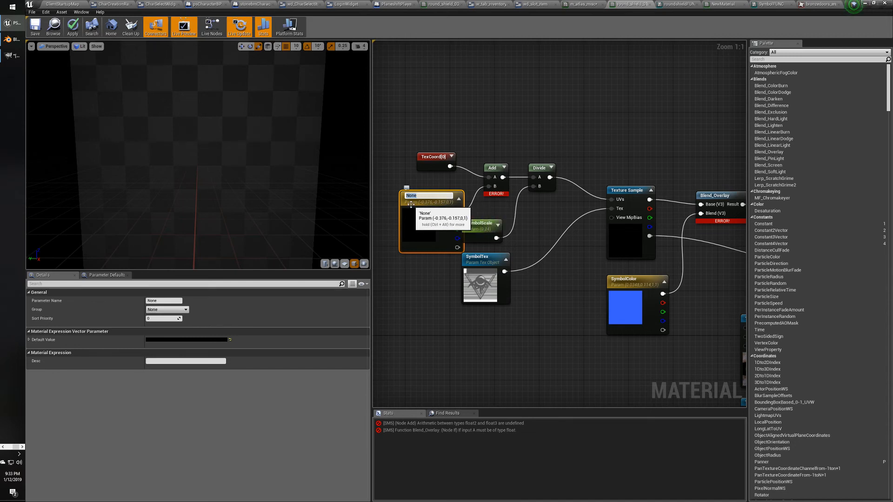
pyautogui.click(410, 205)
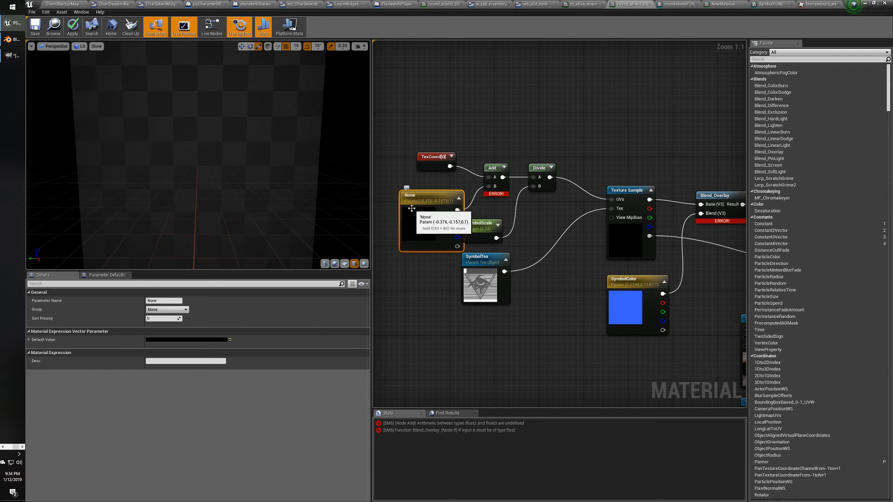
pyautogui.click(400, 166)
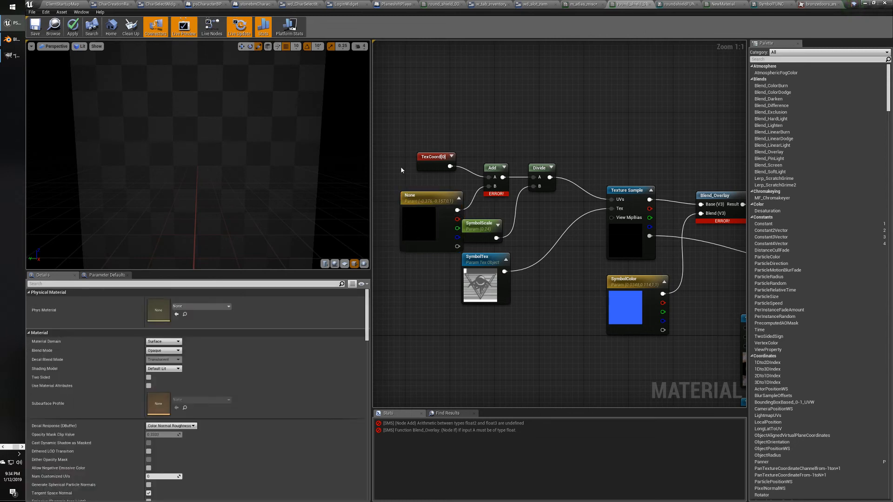
# Undo back to the -0.376,-0.157 constant, nudge it up, and place a new 0,0 Constant2Vector.
pyautogui.hotkey('ctrl', 'z')
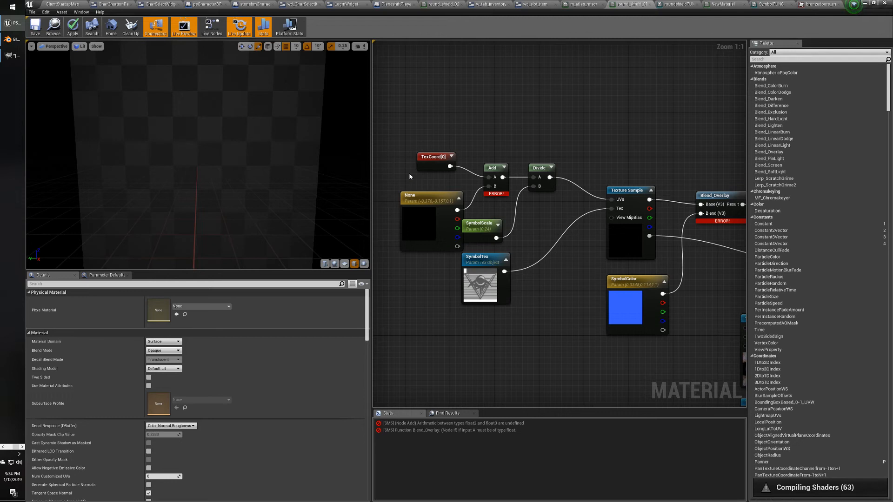
pyautogui.hotkey('ctrl', 'z')
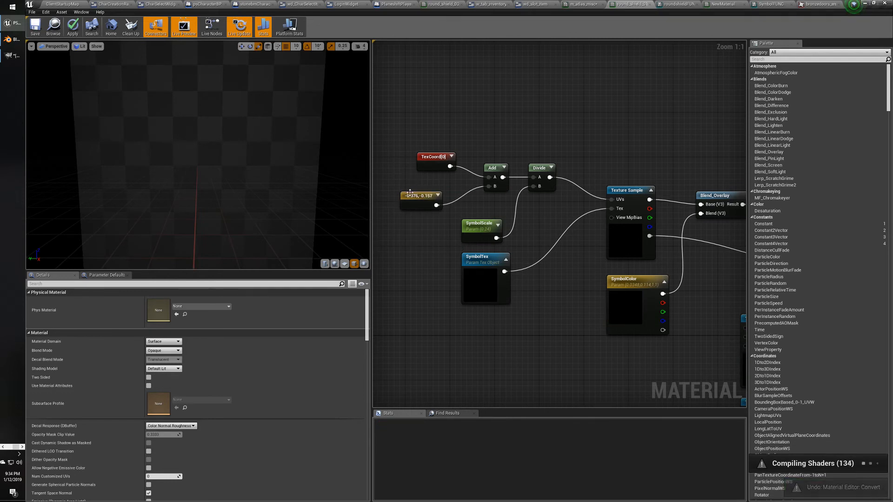
pyautogui.moveTo(418, 196); pyautogui.dragTo(418, 190)
pyautogui.click(420, 265)
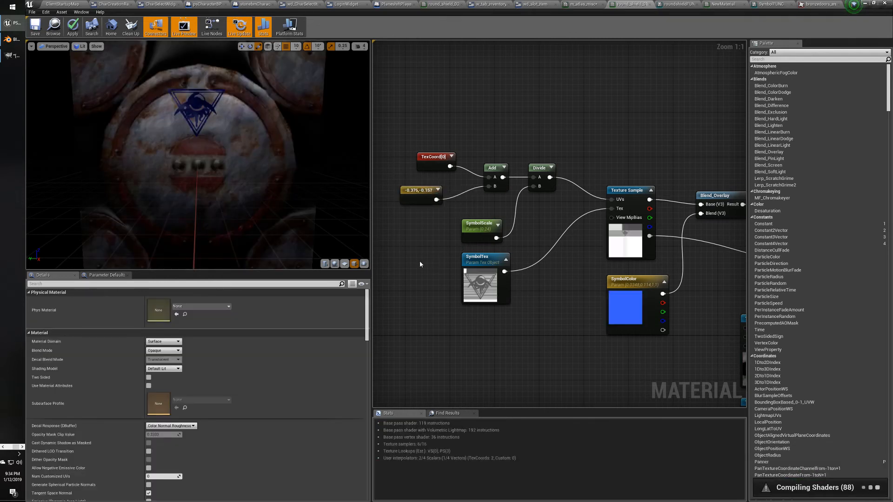
pyautogui.click(419, 263)
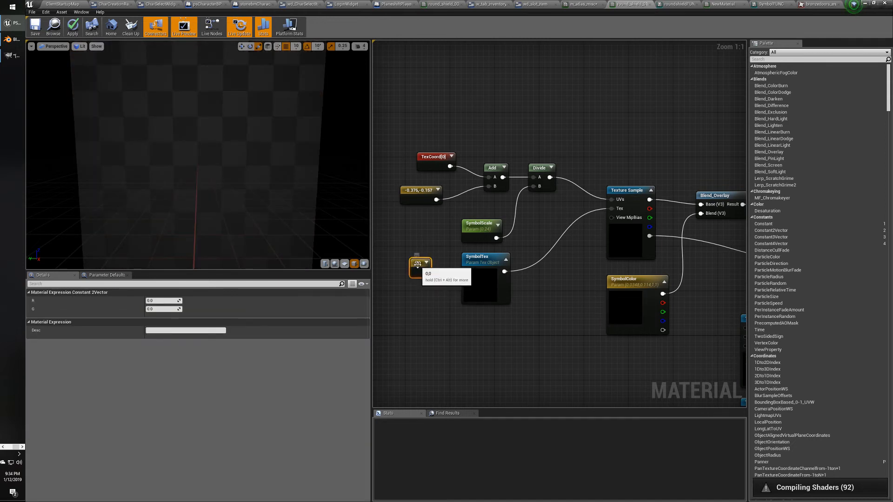
# Convert the new 0,0 node into a parameter, then delete the resulting None parameter node.
pyautogui.rightClick(417, 263)
pyautogui.click(441, 268)
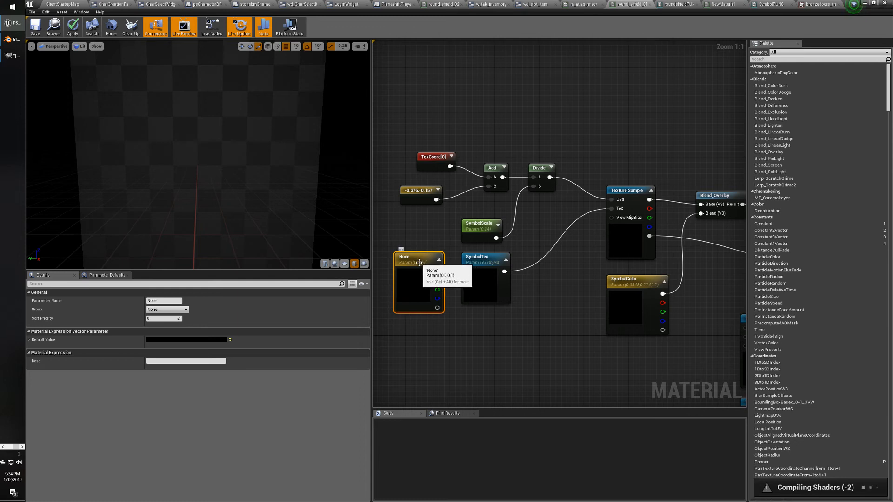
pyautogui.rightClick(437, 273)
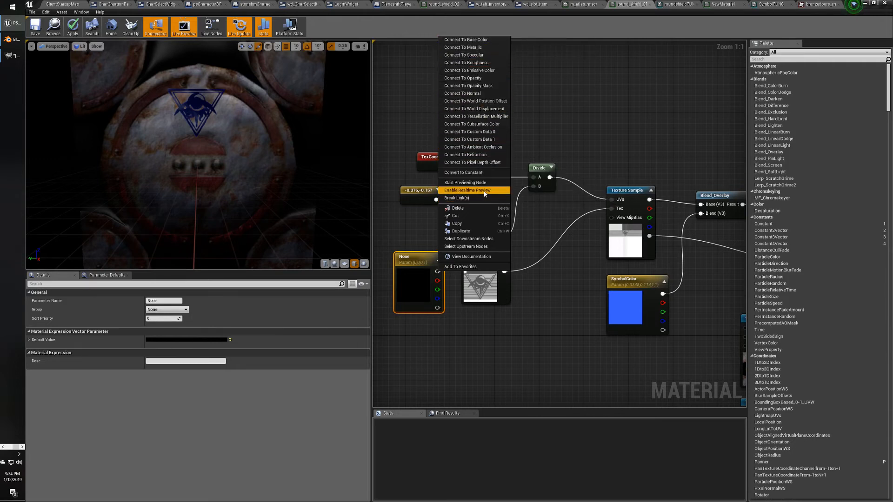
pyautogui.click(528, 333)
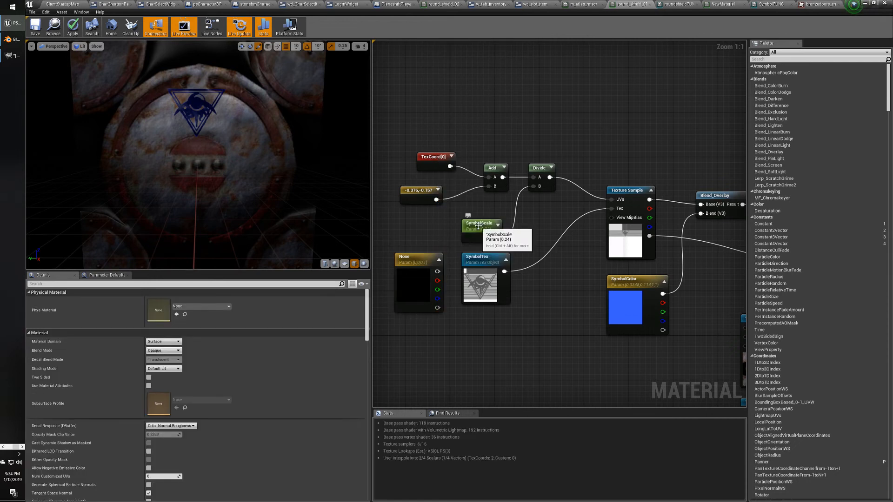
pyautogui.click(416, 260)
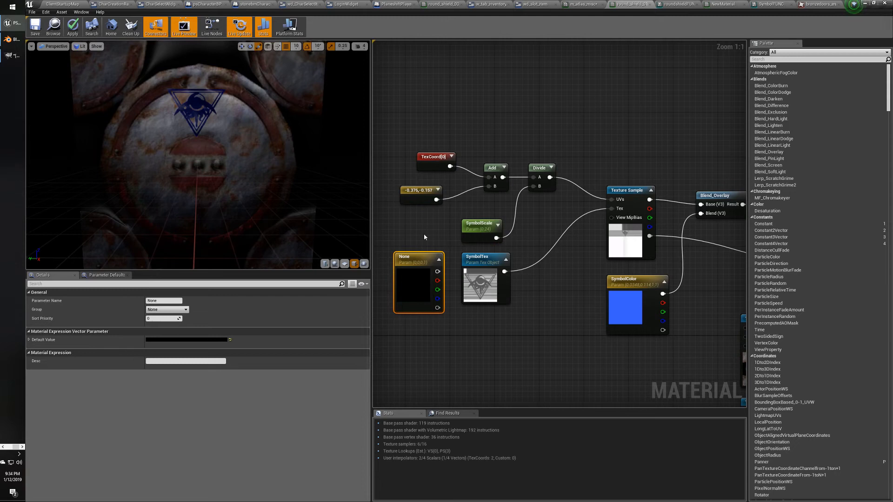
pyautogui.press('Delete')
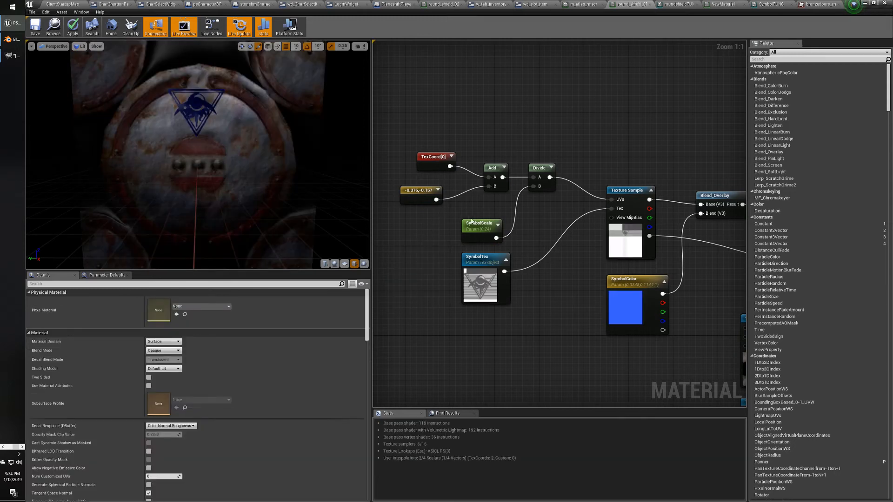
# Review SymbolScale, SymbolColor and the -0.376,-0.157 constant, then bring up the Tint Map video.
pyautogui.click(473, 223)
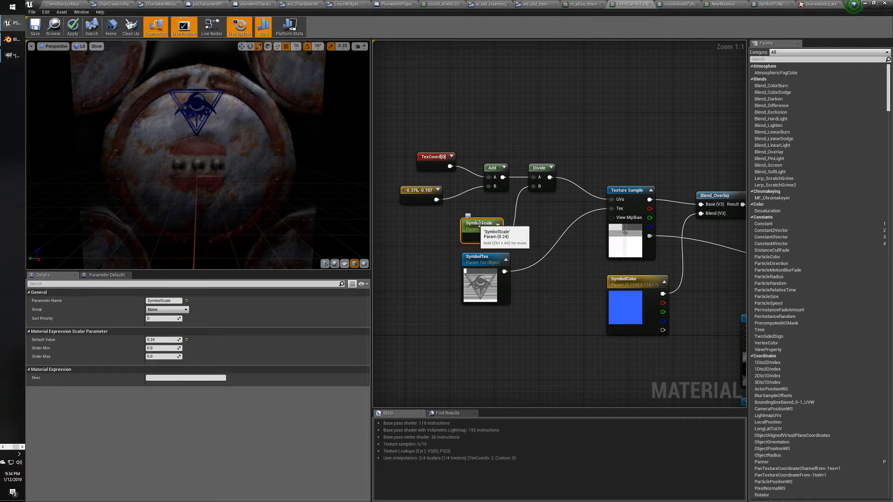
pyautogui.click(621, 280)
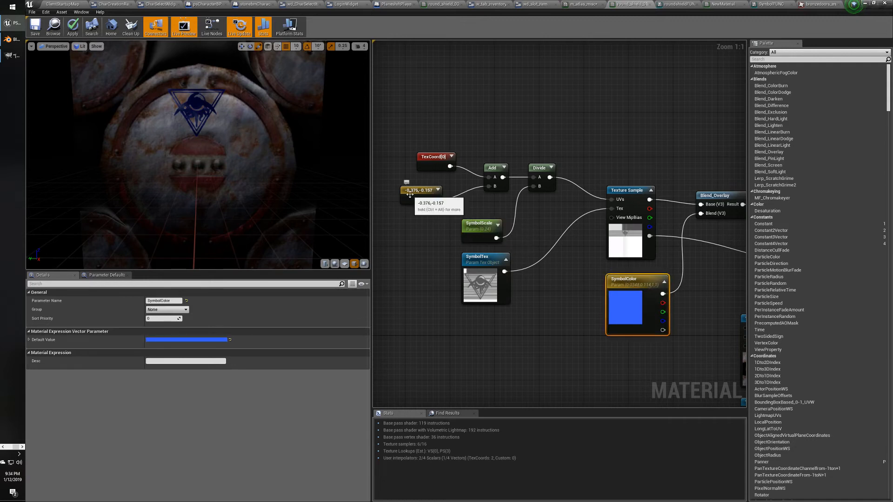
pyautogui.click(479, 224)
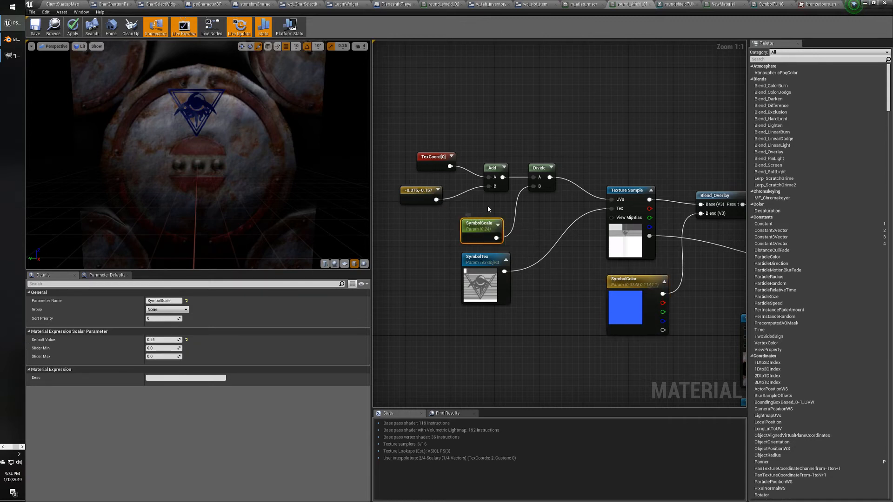
pyautogui.click(609, 277)
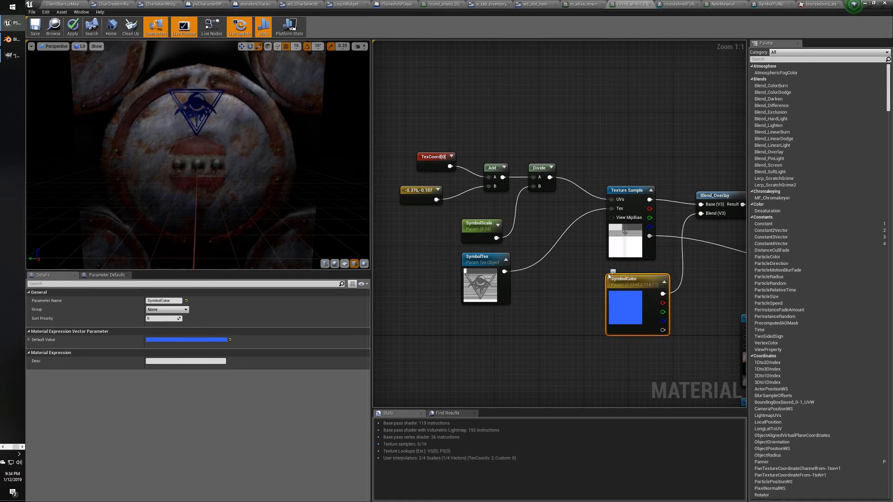
pyautogui.click(420, 200)
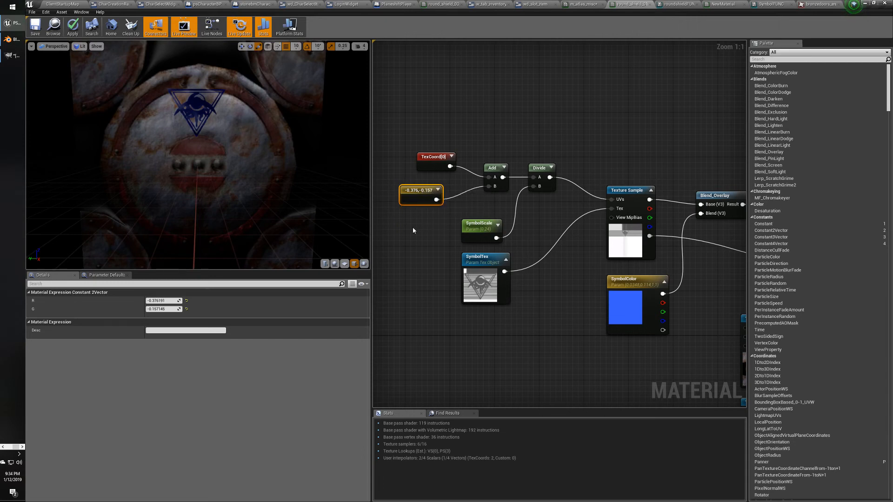
pyautogui.press('super+Tab')
pyautogui.click(411, 227)
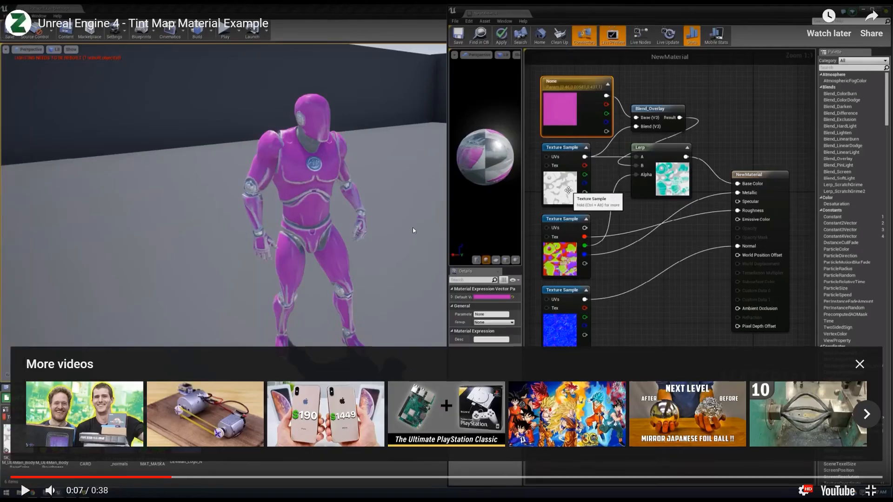
# Leave the full-screen video and Google 'unreal engine 2d vector parameter'.
pyautogui.press('Escape')
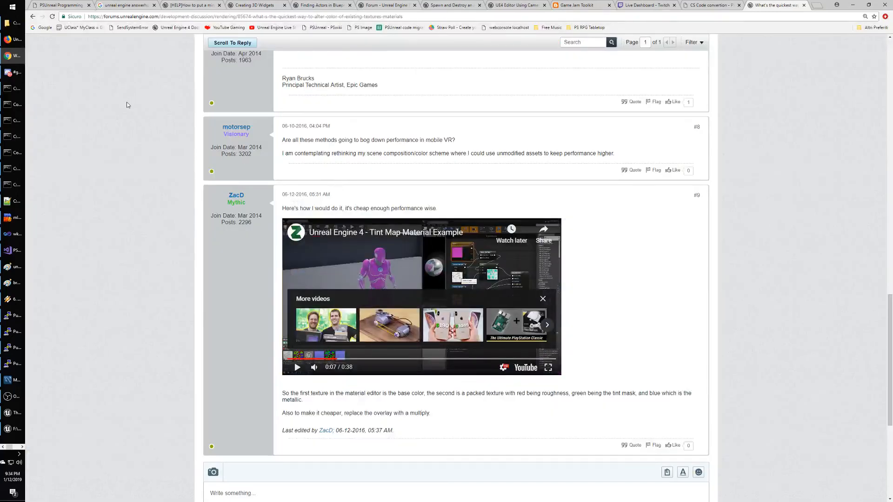
pyautogui.scroll(10, 127, 105)
pyautogui.click(44, 28)
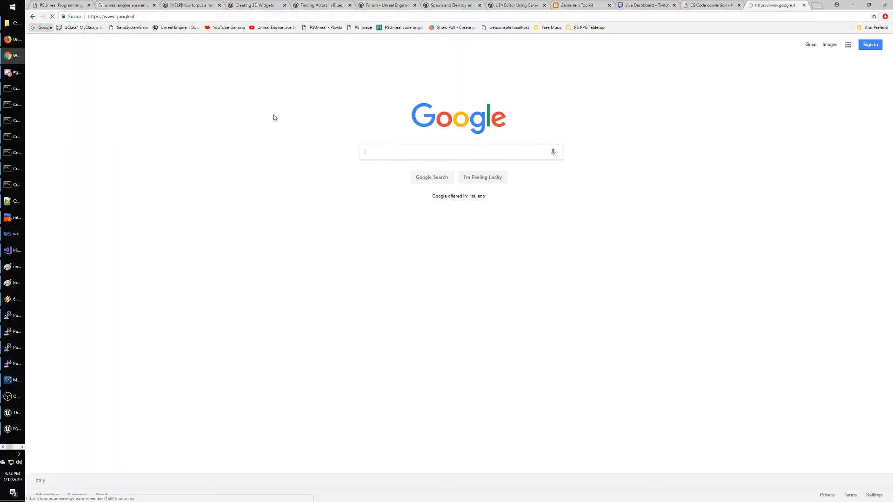
pyautogui.write('unreal a')
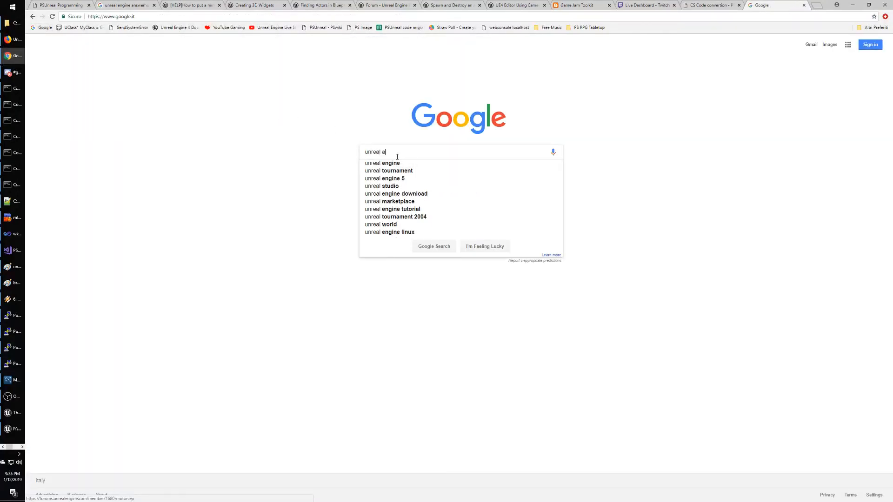
pyautogui.press('BackSpace')
pyautogui.write('engine')
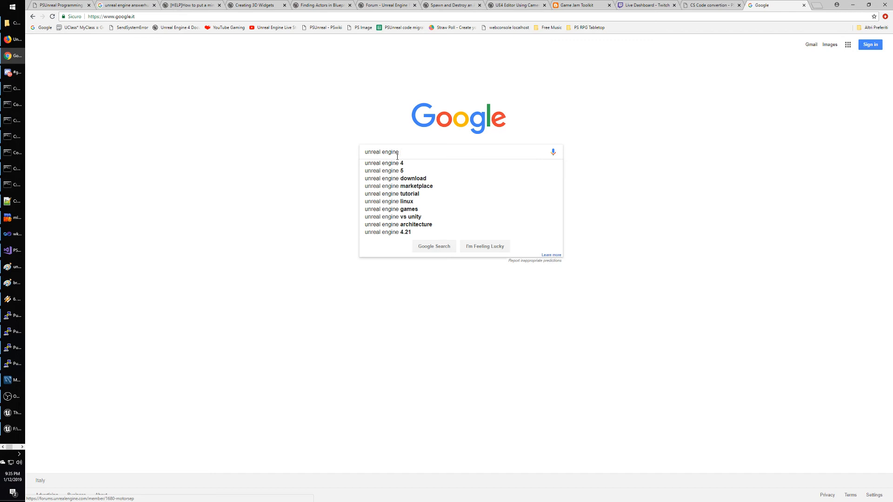
pyautogui.write('2d vec')
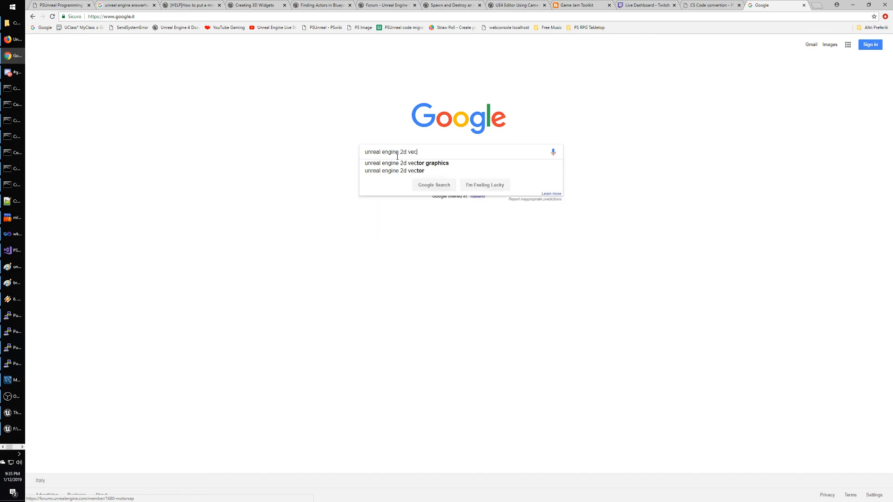
pyautogui.write('tor paramen')
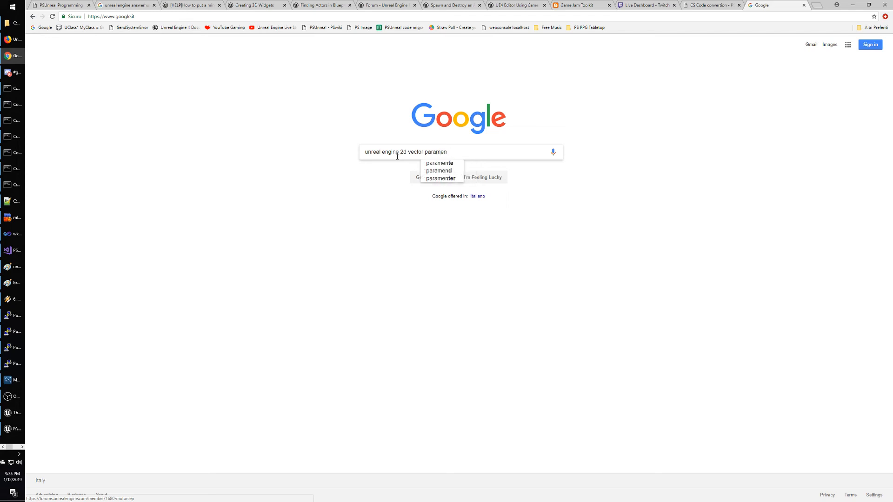
pyautogui.press('BackSpace')
pyautogui.write('ter')
pyautogui.press('Return')
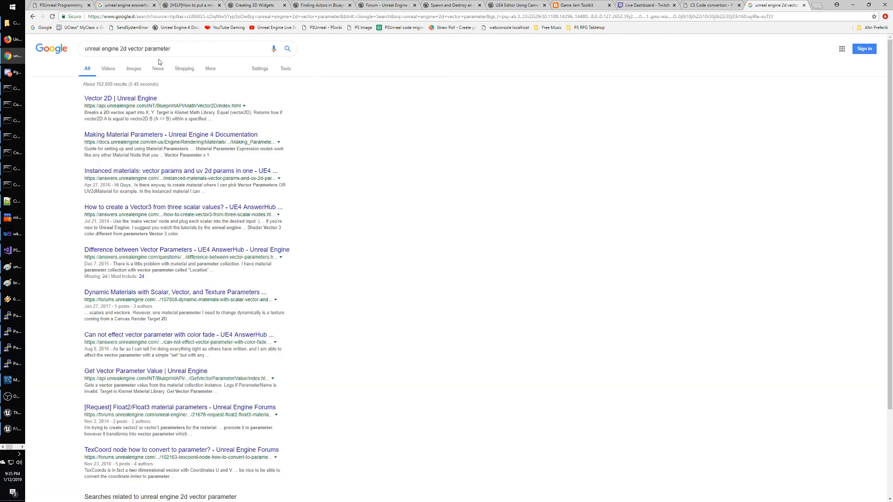
# Refine the search to 'unreal engine material editor 2d vector parameter'.
pyautogui.click(121, 48)
pyautogui.write('texture')
pyautogui.press('BackSpace')
pyautogui.press('BackSpace')
pyautogui.press('BackSpace')
pyautogui.press('BackSpace')
pyautogui.press('BackSpace')
pyautogui.press('BackSpace')
pyautogui.press('BackSpace')
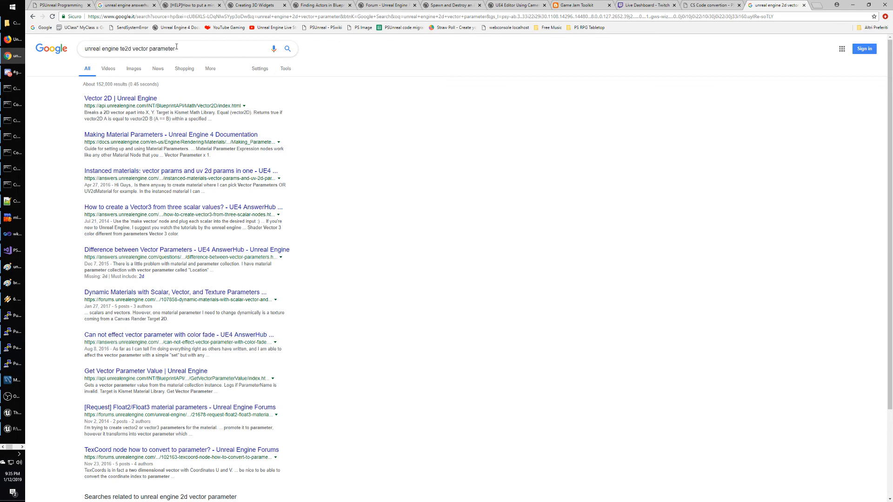
pyautogui.write('material editor')
pyautogui.press('Return')
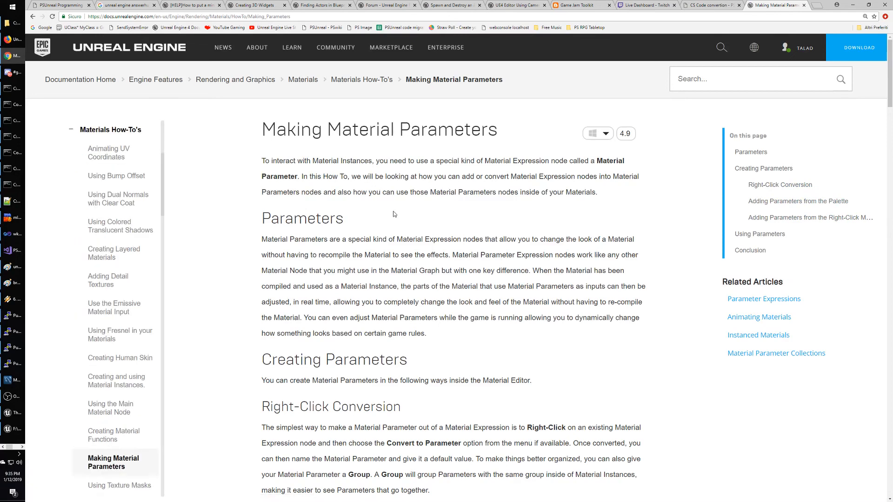
# Scroll the Making Material Parameters page down to the Right-Click Conversion section and its video.
pyautogui.scroll(-5, 394, 213)
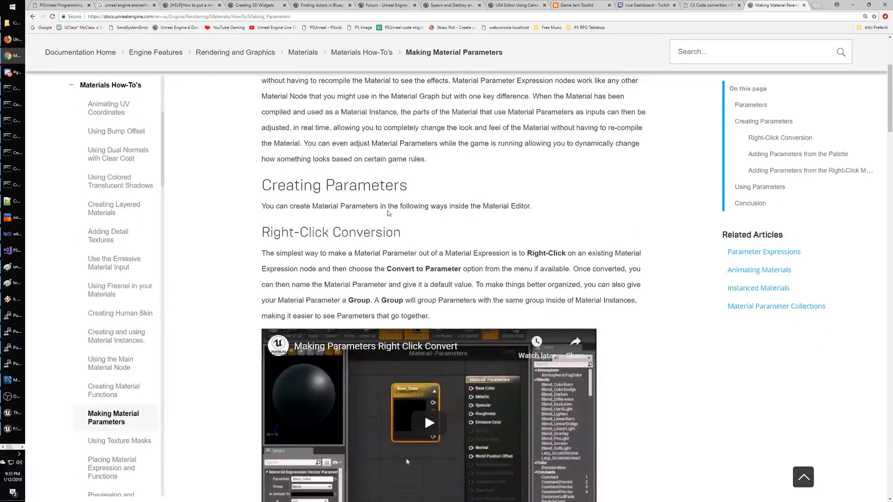
pyautogui.scroll(-1, 388, 213)
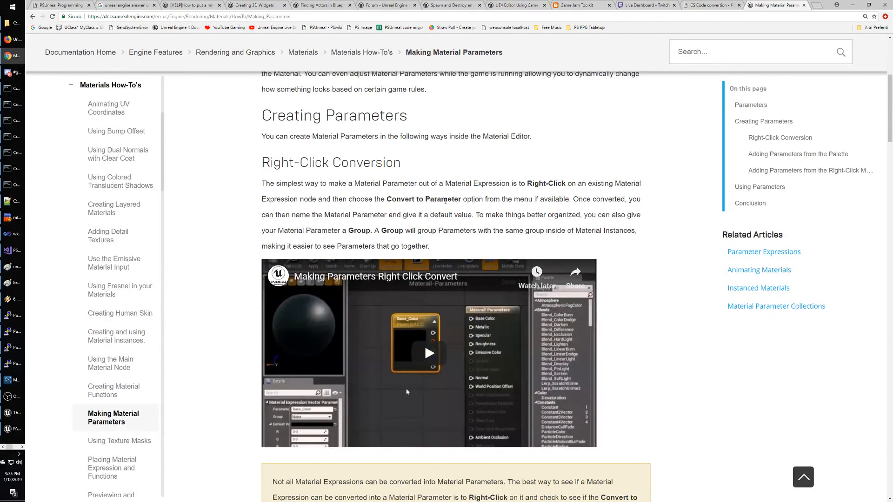
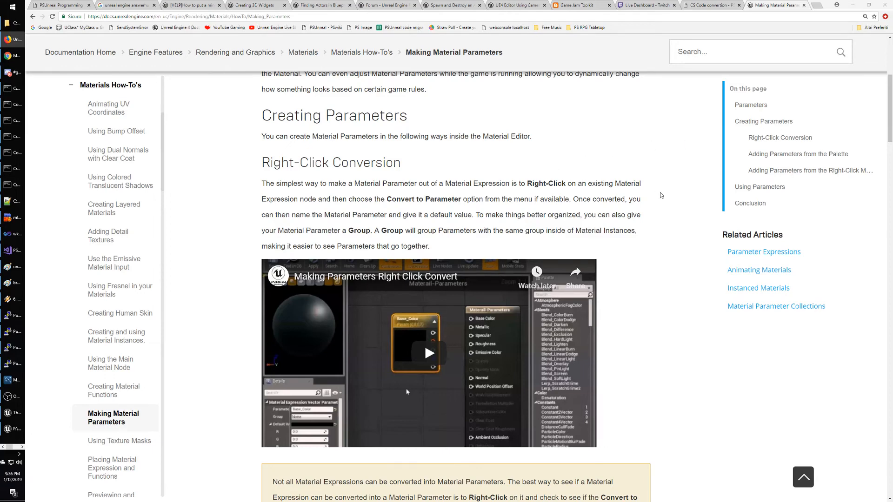
# Scroll the Making Material Parameters page down to the Using Parameters steps.
pyautogui.scroll(-2, 661, 195)
pyautogui.scroll(-3, 661, 195)
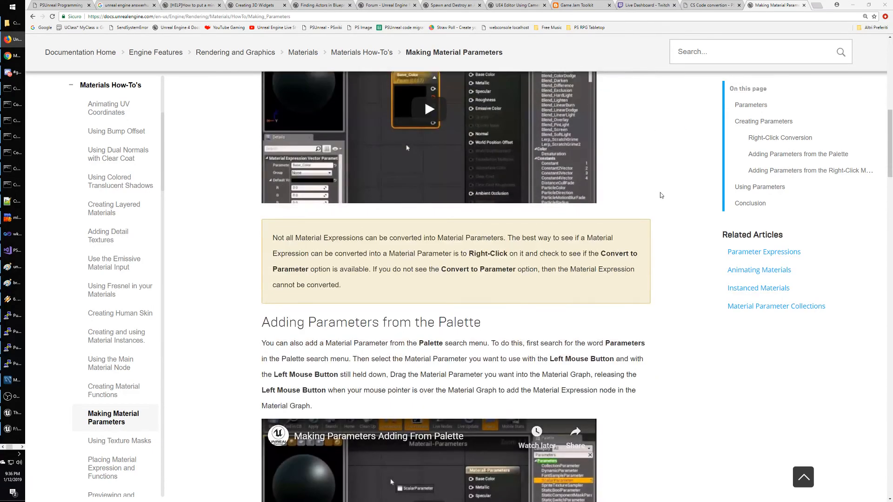
pyautogui.scroll(-2, 661, 195)
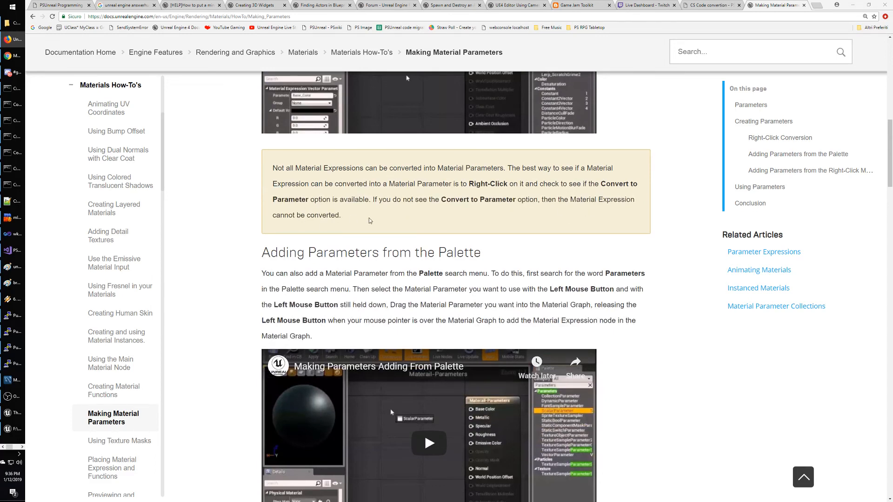
pyautogui.scroll(-3, 571, 225)
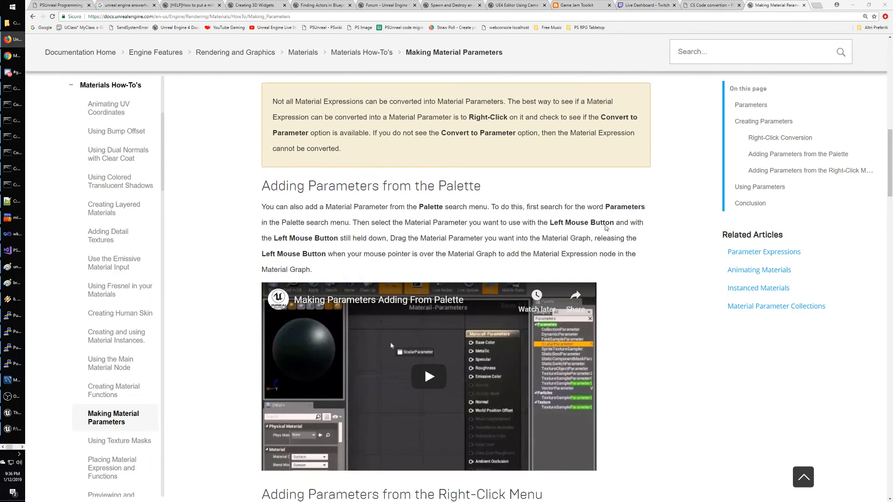
pyautogui.scroll(-5, 613, 218)
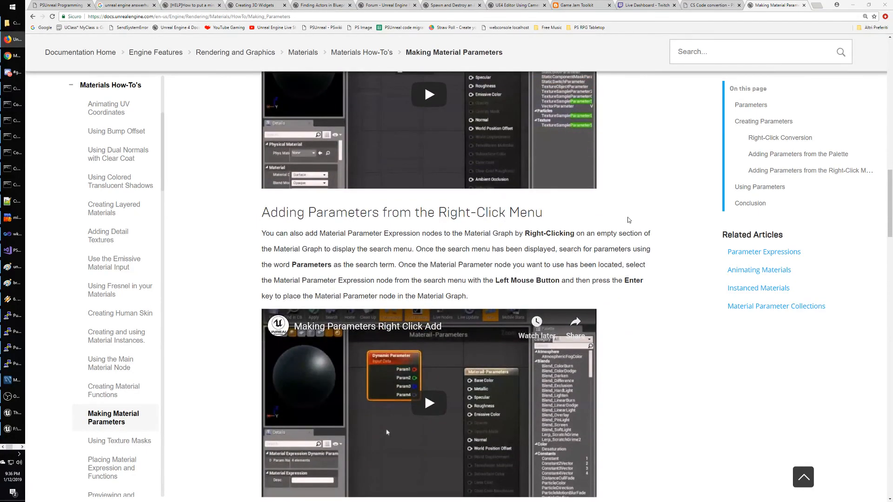
pyautogui.scroll(-1, 629, 220)
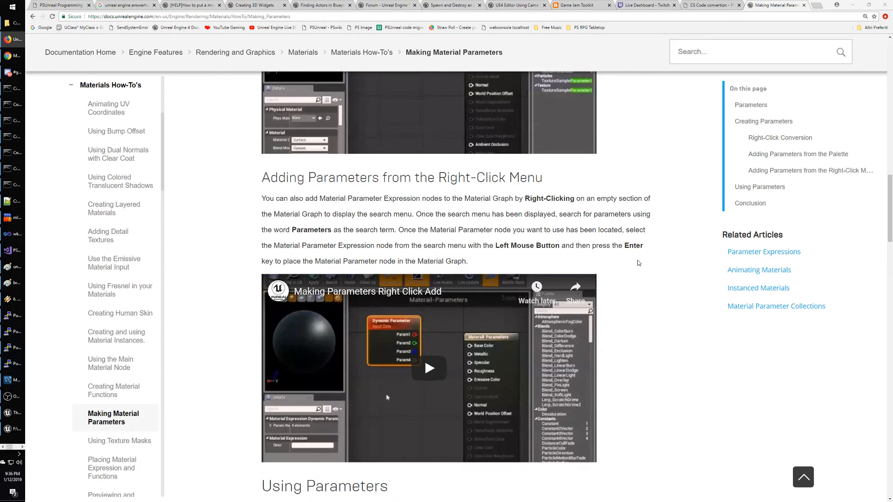
pyautogui.scroll(-5, 637, 260)
pyautogui.scroll(-2, 639, 263)
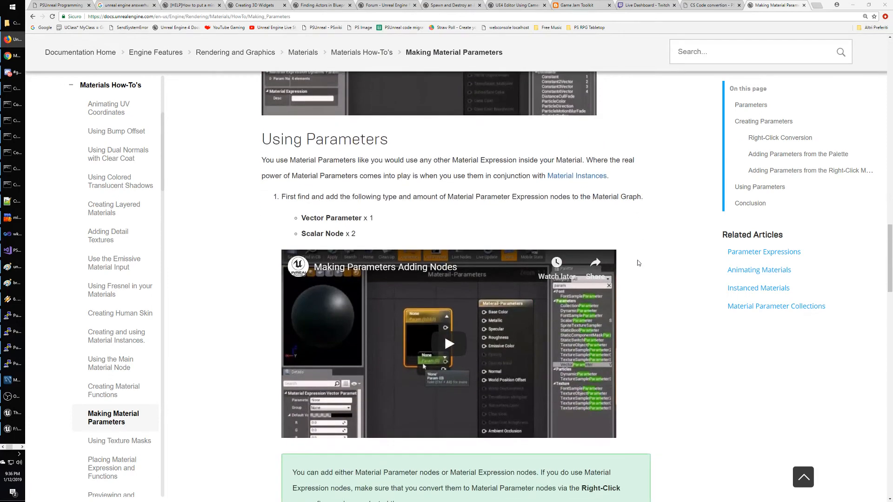
# Highlight the 'Scalar Node x 2' and 'Vector Parameter x 1' lines while reading further down.
pyautogui.moveTo(301, 232); pyautogui.dragTo(373, 237)
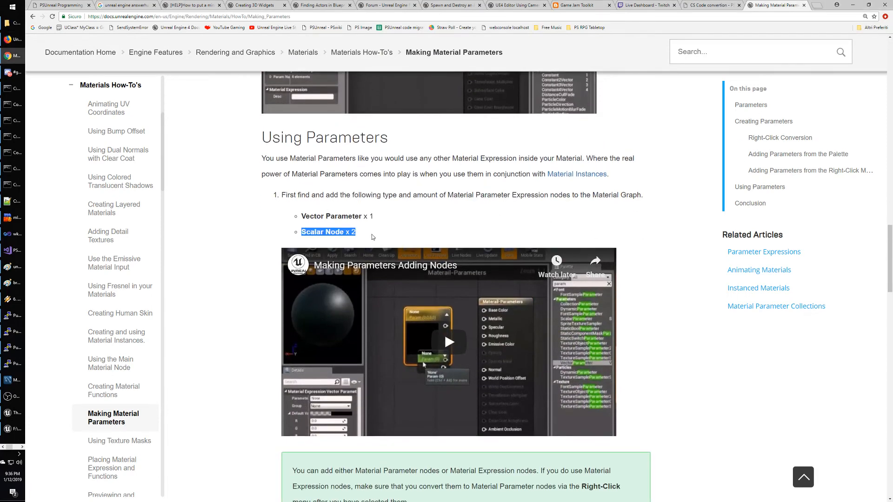
pyautogui.click(412, 237)
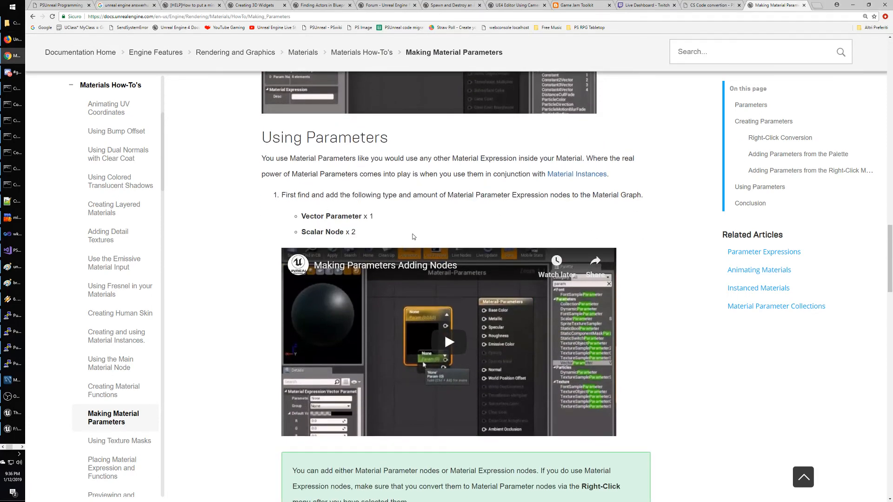
pyautogui.scroll(-2, 412, 237)
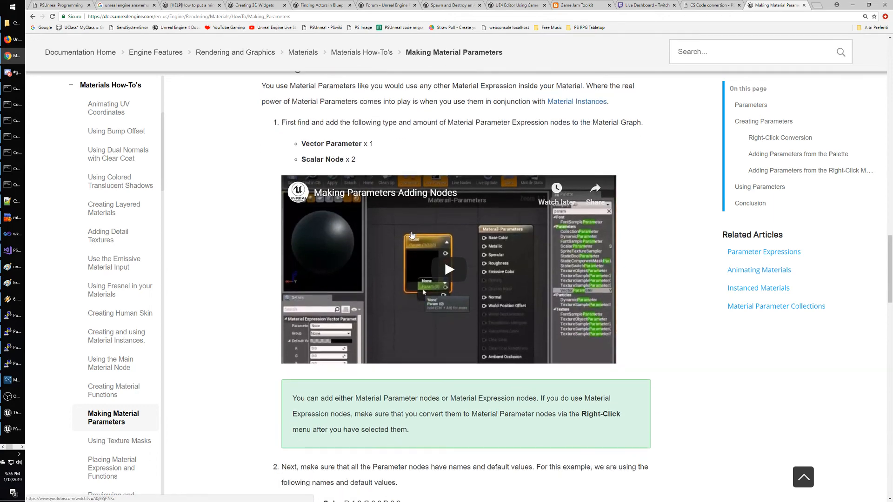
pyautogui.moveTo(304, 111); pyautogui.dragTo(399, 112)
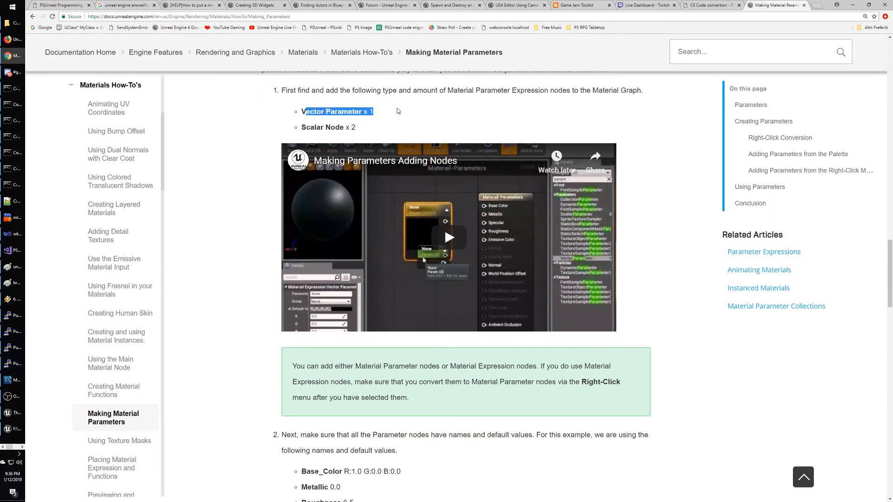
pyautogui.click(328, 95)
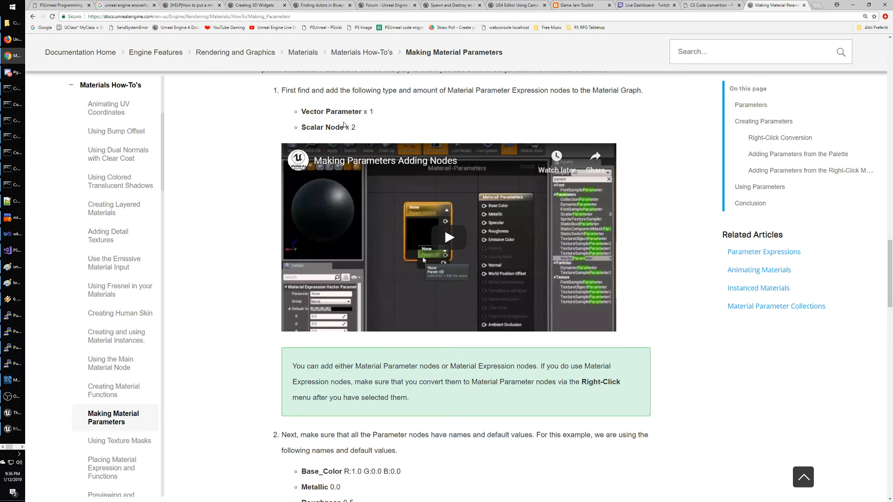
pyautogui.scroll(-2, 380, 136)
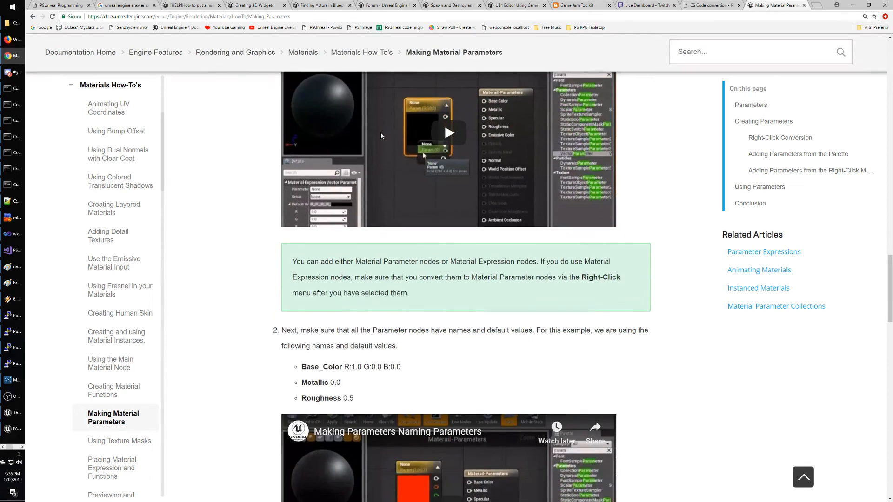
pyautogui.hotkey('alt', 'Tab')
pyautogui.hotkey('alt', 'Tab')
pyautogui.press('Tab')
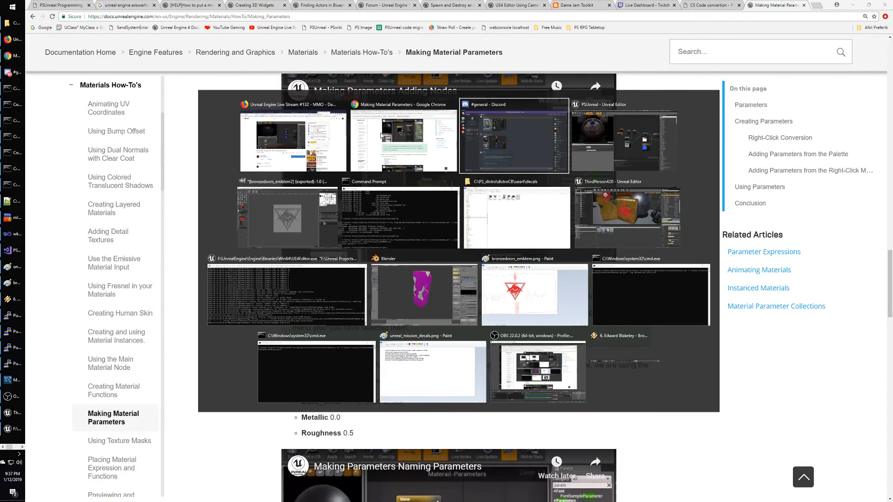
pyautogui.hotkey('alt', 'Tab')
pyautogui.hotkey('alt', 'Tab')
pyautogui.hotkey('alt', 'Tab')
pyautogui.hotkey('alt', 'Tab')
pyautogui.hotkey('alt', 'Tab')
pyautogui.hotkey('alt', 'Tab')
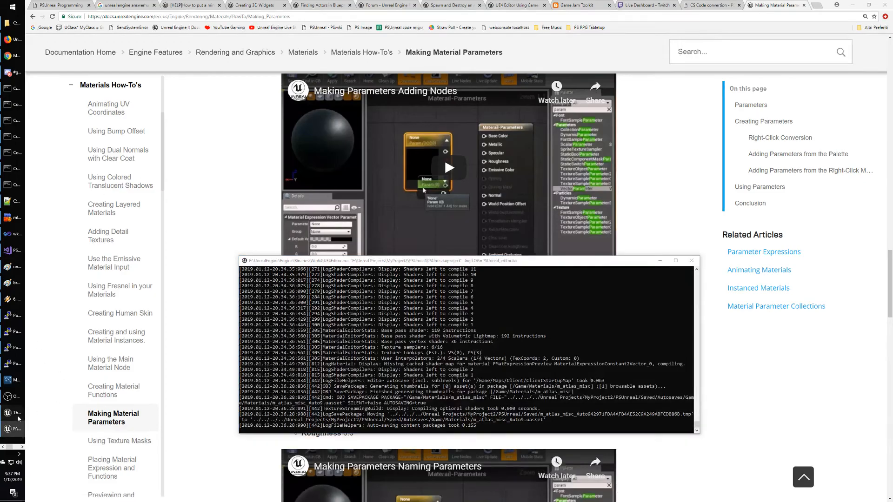
pyautogui.click(10, 412)
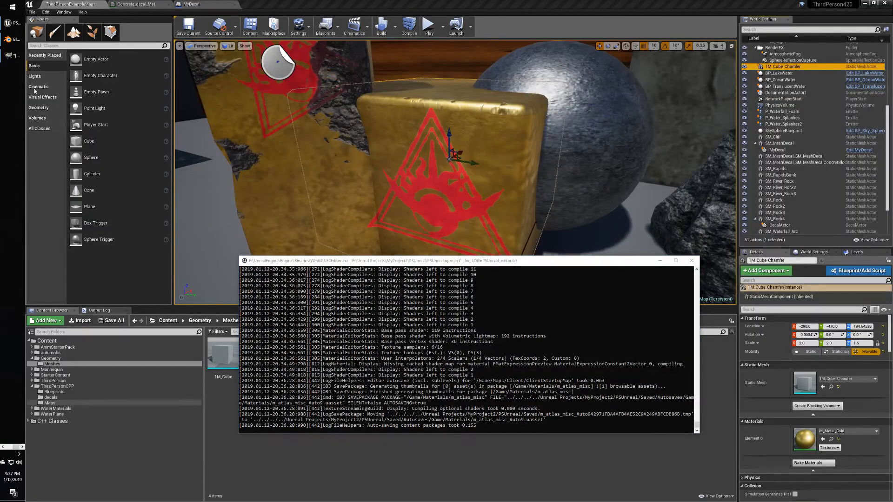
pyautogui.click(11, 22)
pyautogui.rightClick(464, 120)
pyautogui.write('scalar no')
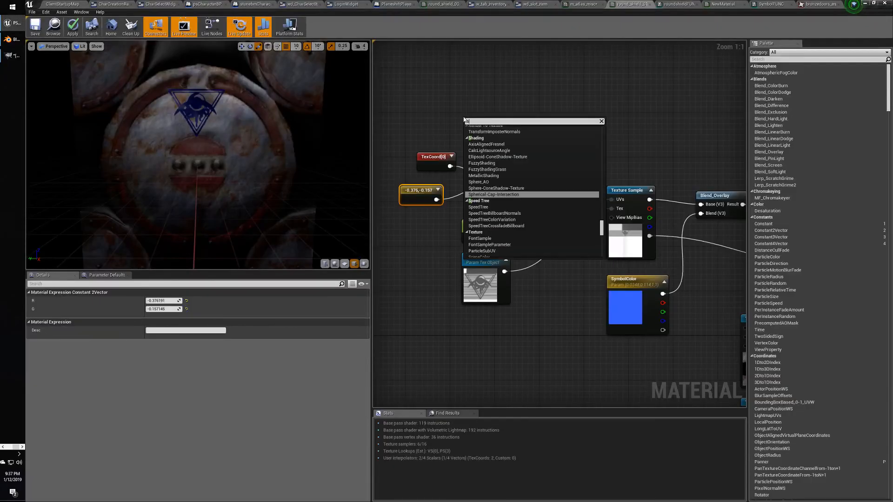
pyautogui.press('BackSpace')
pyautogui.press('BackSpace')
pyautogui.press('BackSpace')
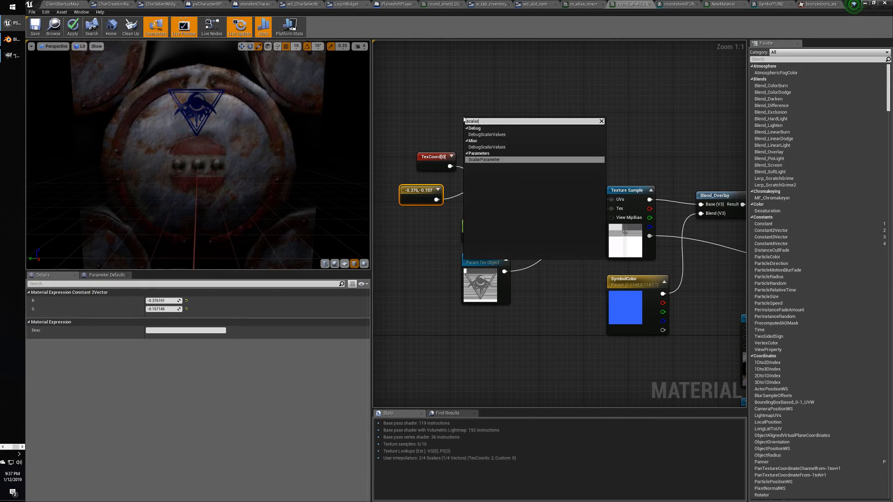
pyautogui.click(493, 158)
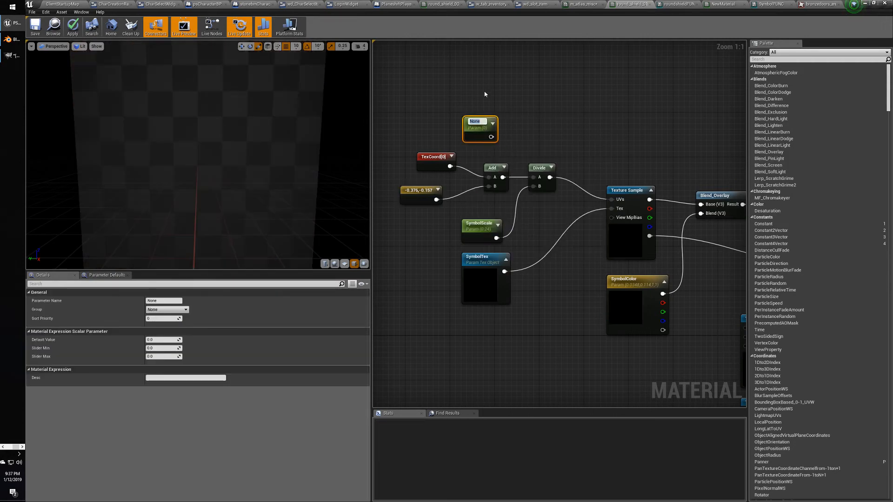
pyautogui.press('Return')
pyautogui.moveTo(477, 123); pyautogui.dragTo(463, 122)
pyautogui.click(463, 122)
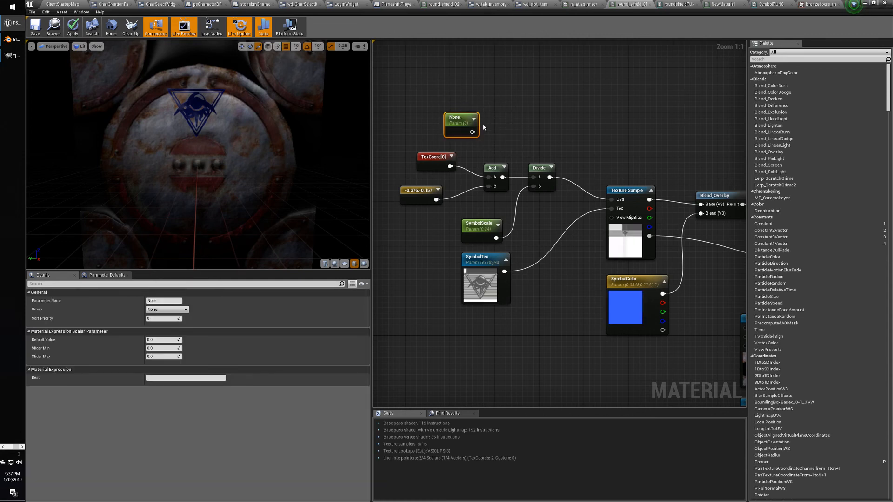
pyautogui.press('Delete')
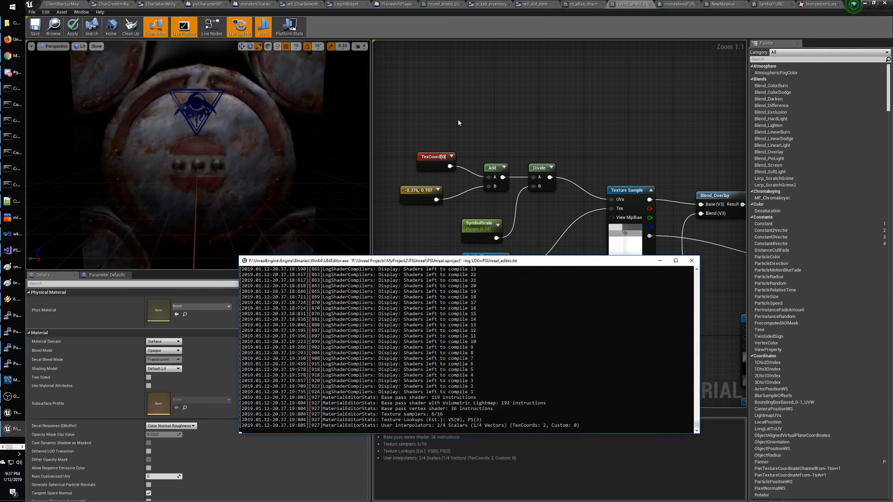
pyautogui.hotkey('alt', 'Tab')
pyautogui.press('Tab')
pyautogui.press('Tab')
pyautogui.press('Tab')
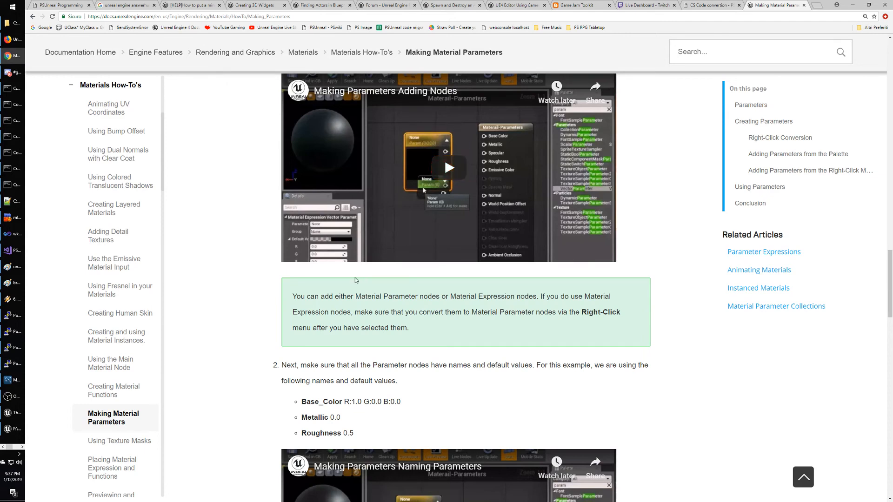
# Recheck the 'Vector Parameter x 1' line, then return to the shield material graph.
pyautogui.scroll(2, 248, 291)
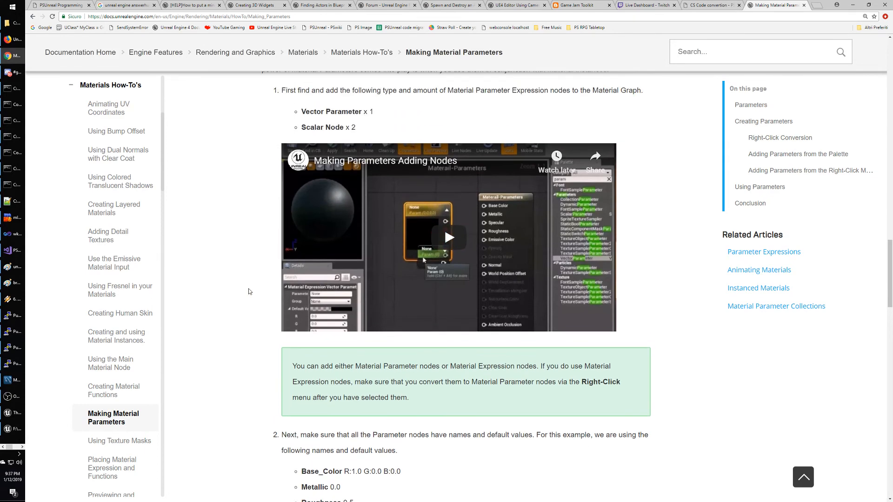
pyautogui.moveTo(303, 111); pyautogui.dragTo(378, 113)
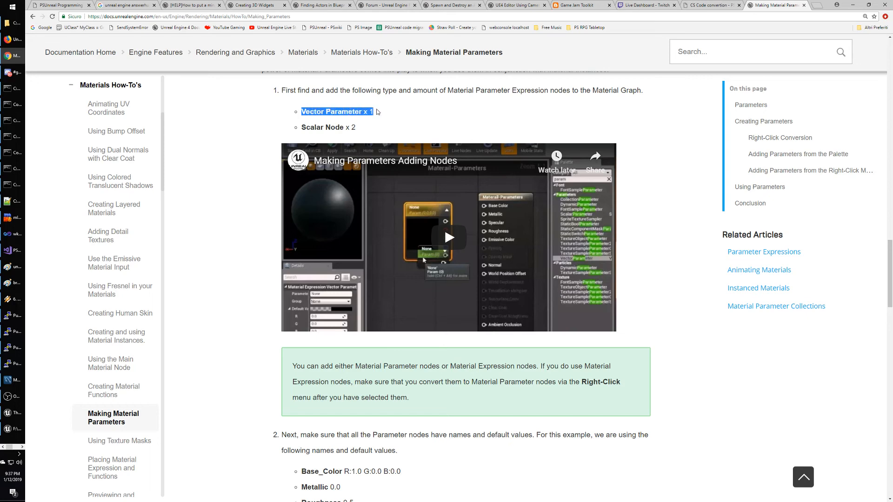
pyautogui.click(380, 114)
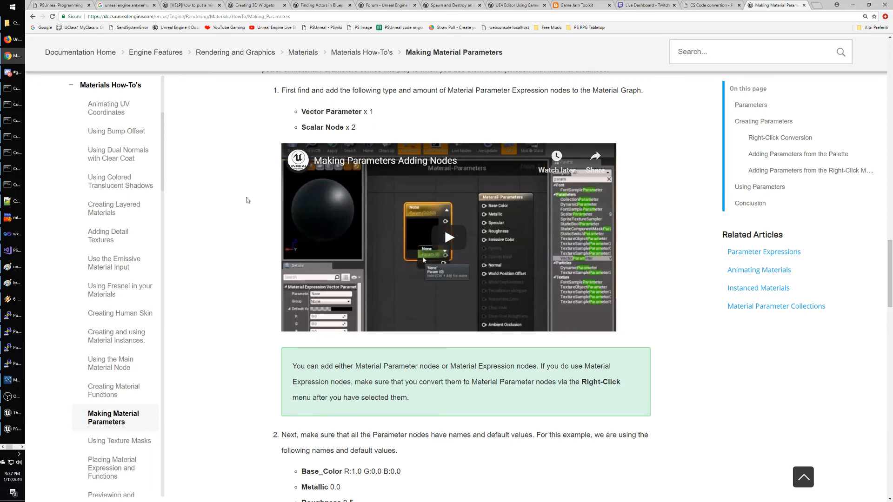
pyautogui.press('ctrl+super+Right')
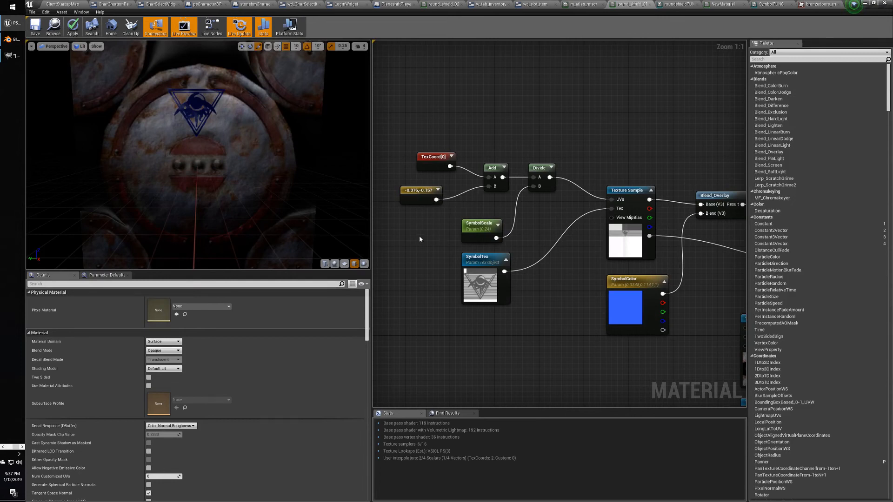
# Add two constant 0 nodes to the material graph and move them below SymbolScale.
pyautogui.rightClick(431, 121)
pyautogui.click(448, 104)
pyautogui.rightClick(436, 119)
pyautogui.click(435, 105)
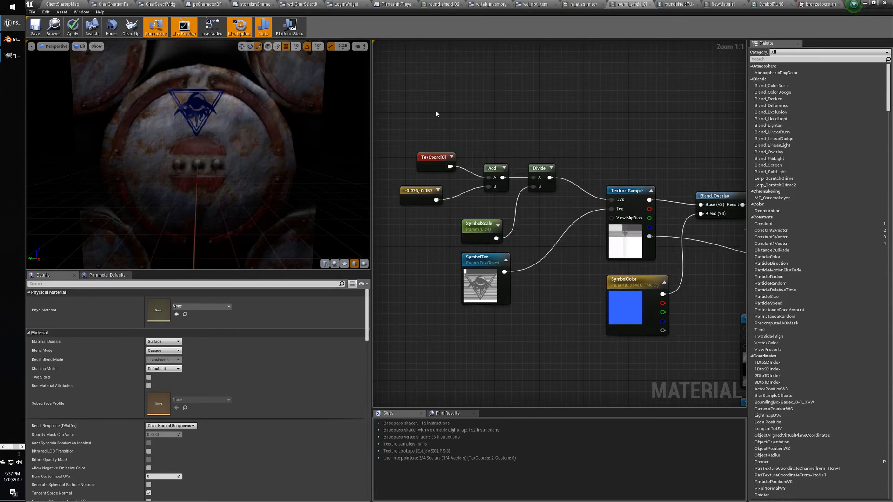
pyautogui.click(435, 110)
pyautogui.press('1')
pyautogui.click(498, 110)
pyautogui.moveTo(501, 110); pyautogui.dragTo(414, 233)
pyautogui.moveTo(442, 112); pyautogui.dragTo(445, 224)
pyautogui.click(431, 236)
pyautogui.click(420, 250)
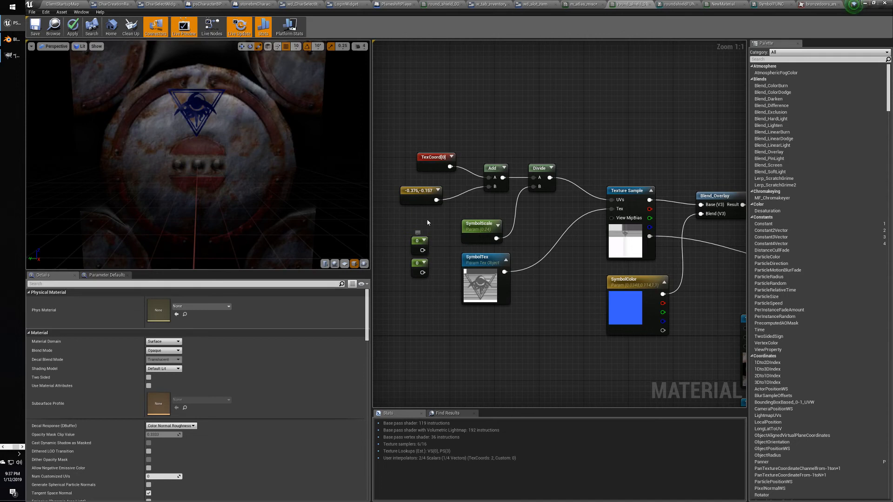
# Select the stray 0,0 Constant2Vector node and delete it.
pyautogui.click(419, 192)
pyautogui.click(443, 228)
pyautogui.click(443, 228)
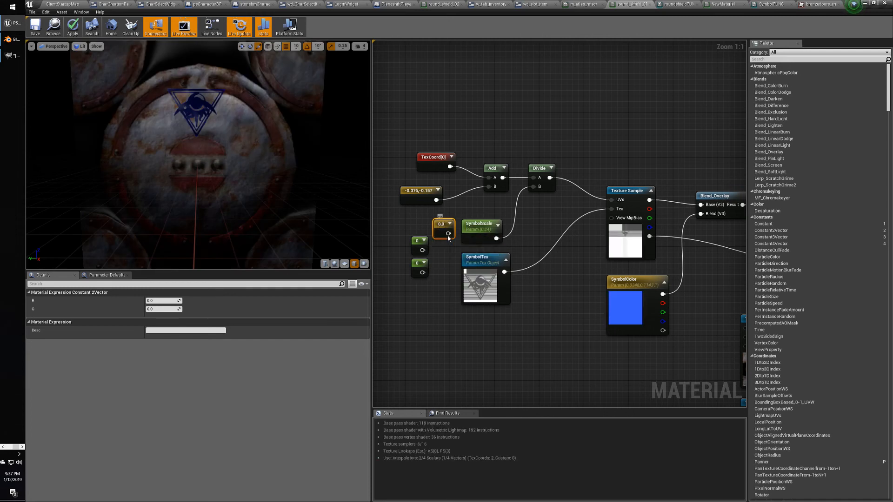
pyautogui.rightClick(447, 234)
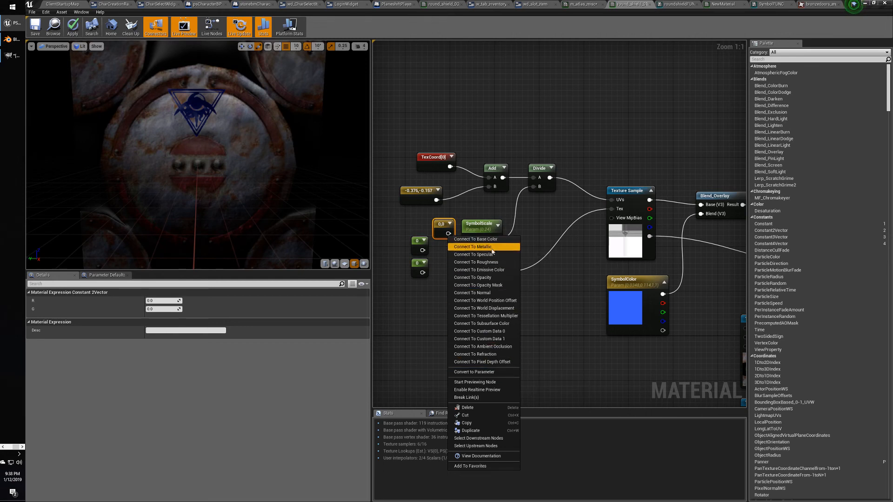
pyautogui.click(423, 329)
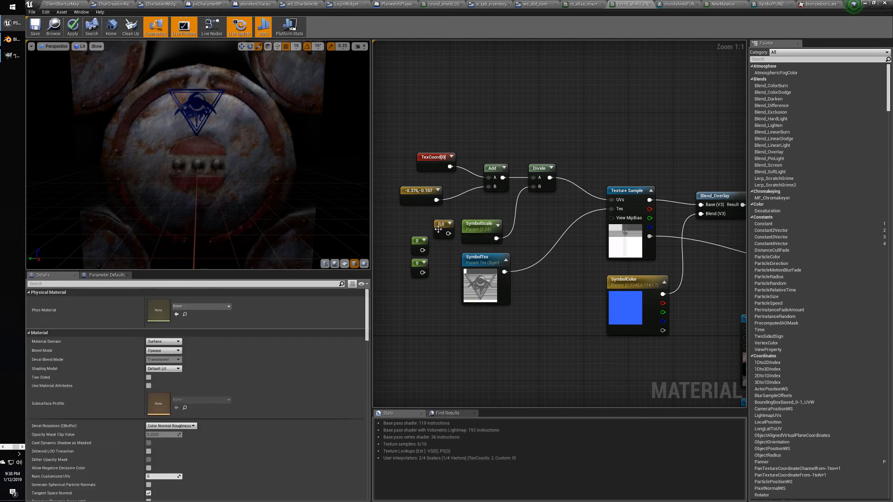
pyautogui.click(437, 228)
pyautogui.press('Delete')
pyautogui.hotkey('alt', 'Tab')
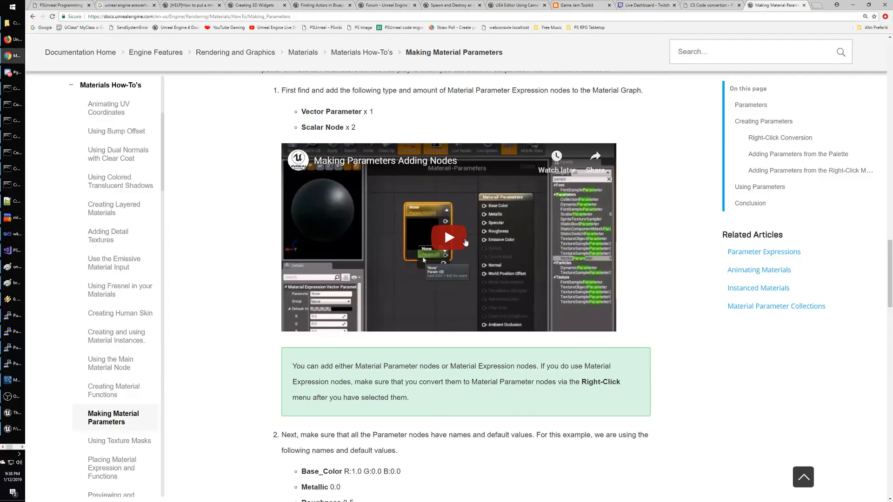
pyautogui.scroll(-1, 513, 314)
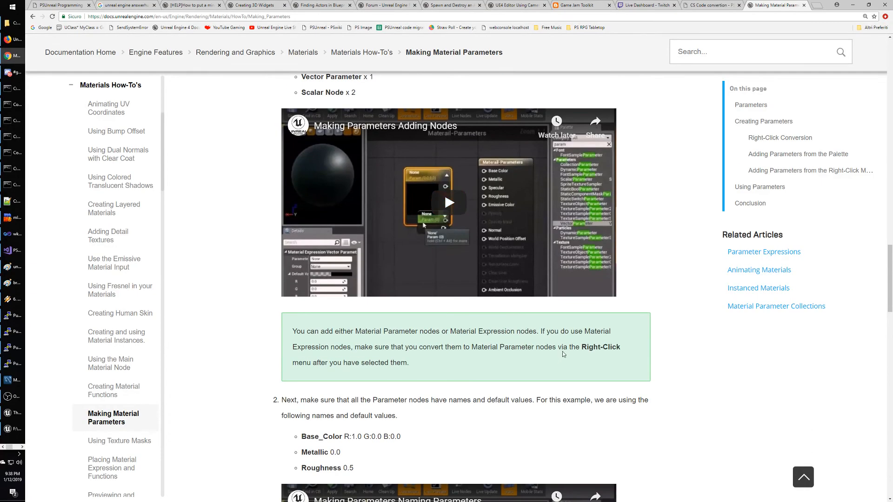
pyautogui.scroll(-3, 532, 353)
pyautogui.scroll(-5, 531, 350)
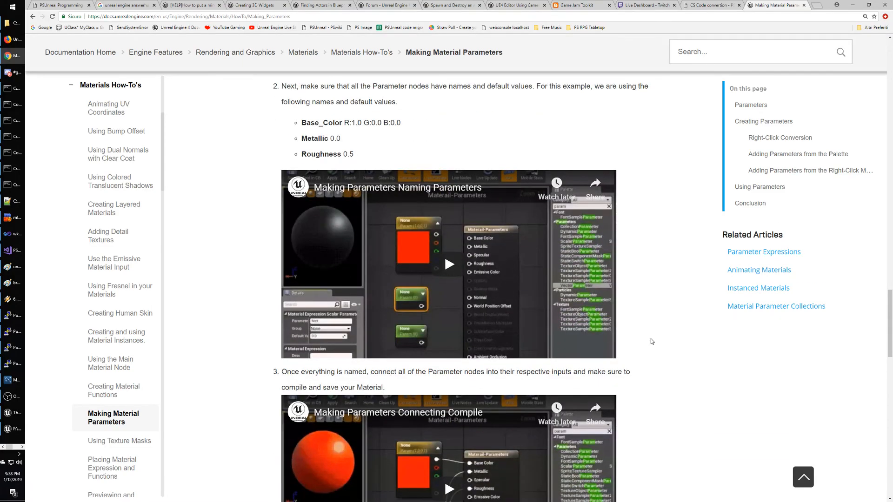
pyautogui.scroll(-10, 645, 342)
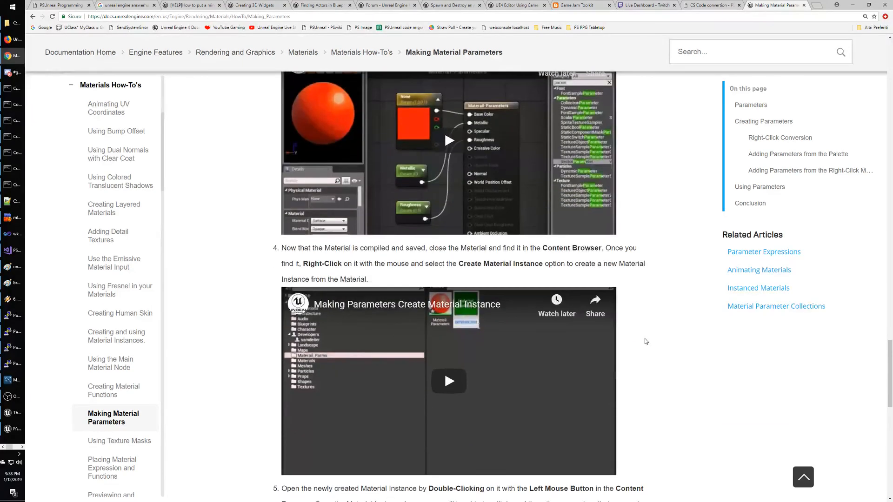
pyautogui.scroll(-5, 645, 342)
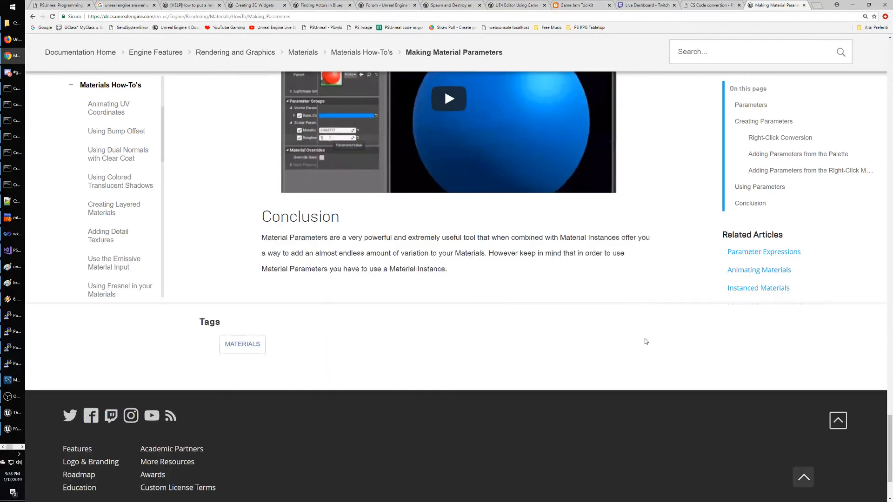
# Search 'unreal engine material editor parameter with 2 values' and browse to the second results page.
pyautogui.click(33, 16)
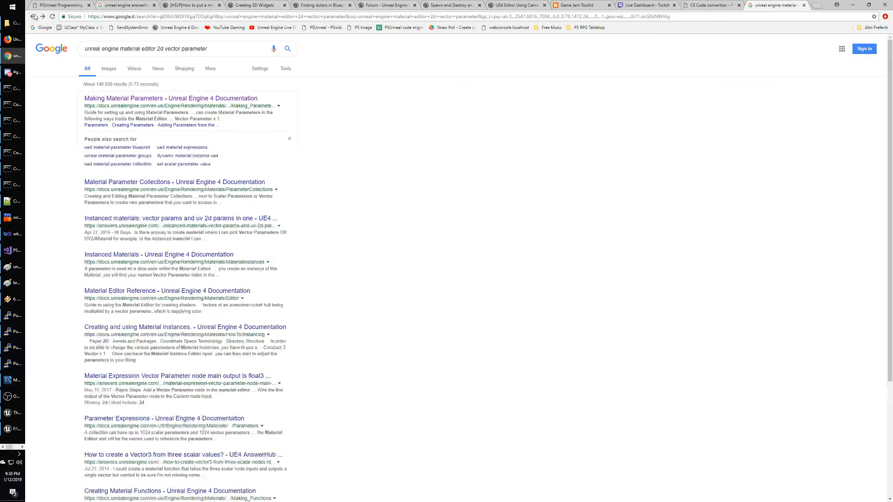
pyautogui.moveTo(157, 49); pyautogui.dragTo(259, 49)
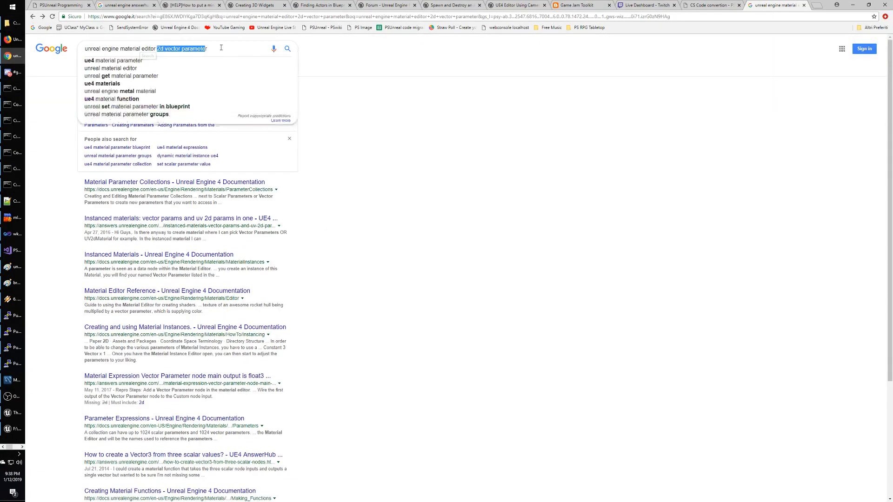
pyautogui.write('para')
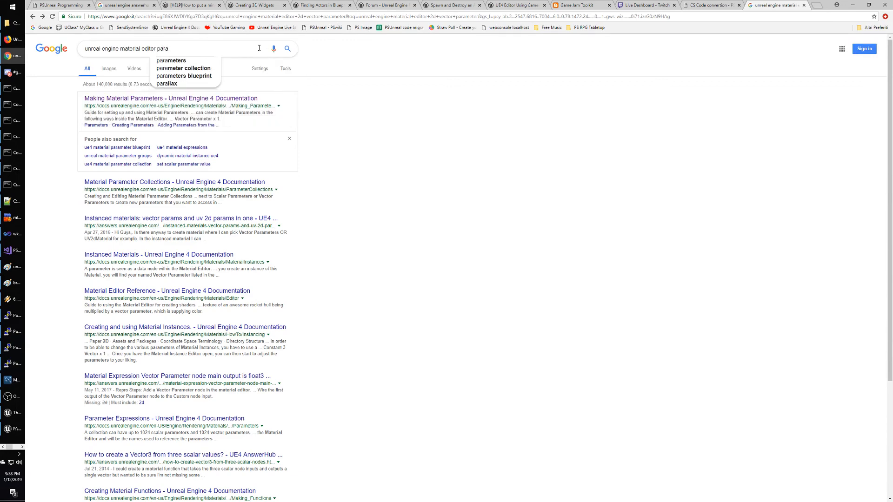
pyautogui.write('meter with 2 valu')
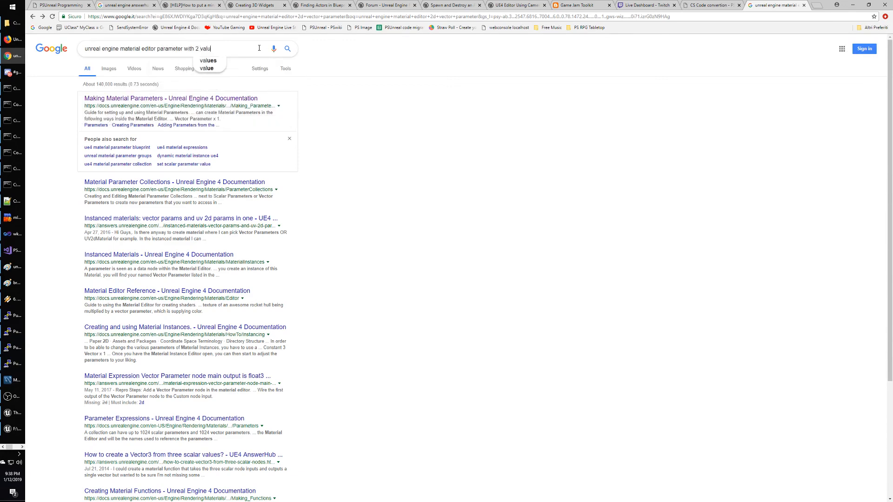
pyautogui.write('es')
pyautogui.press('Return')
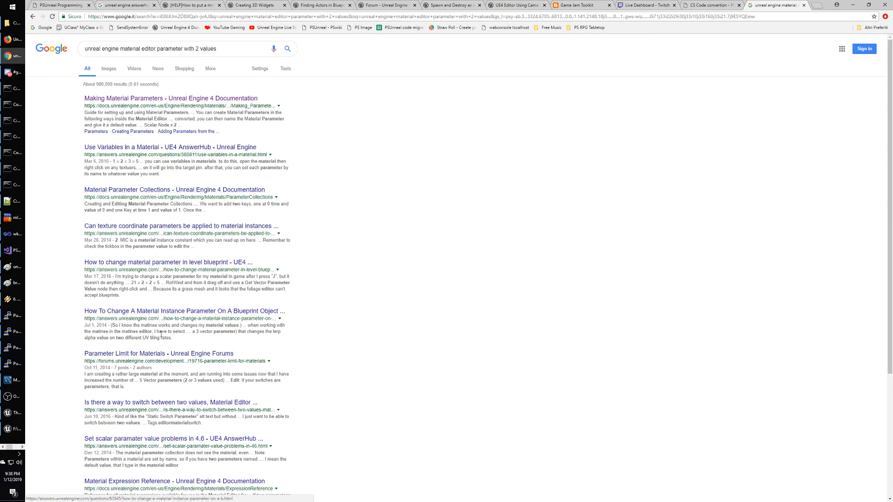
pyautogui.scroll(-1, 362, 340)
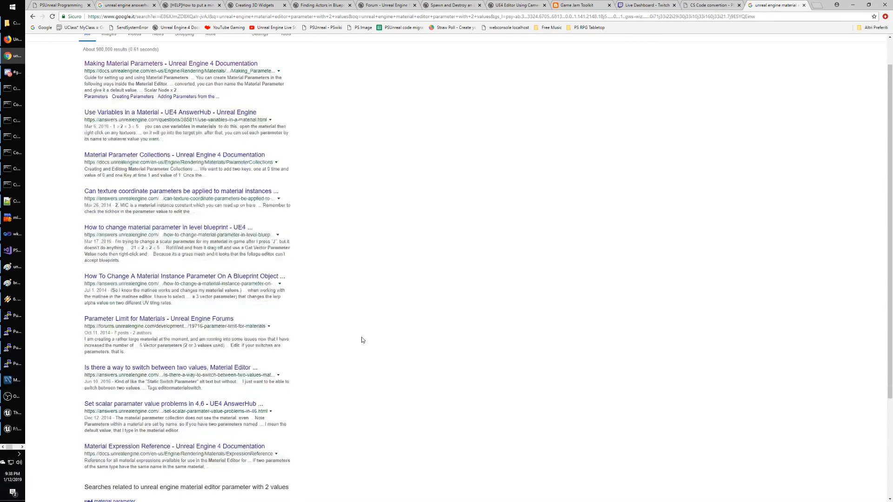
pyautogui.scroll(-1, 362, 340)
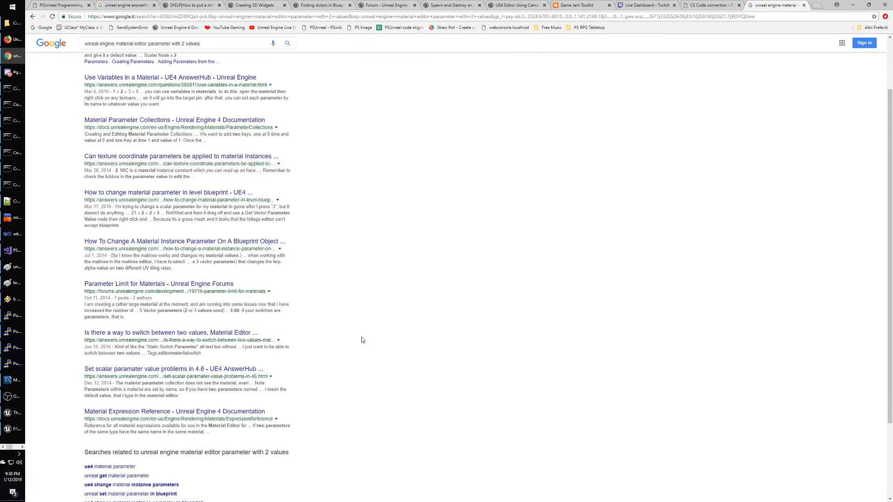
pyautogui.scroll(-1, 362, 340)
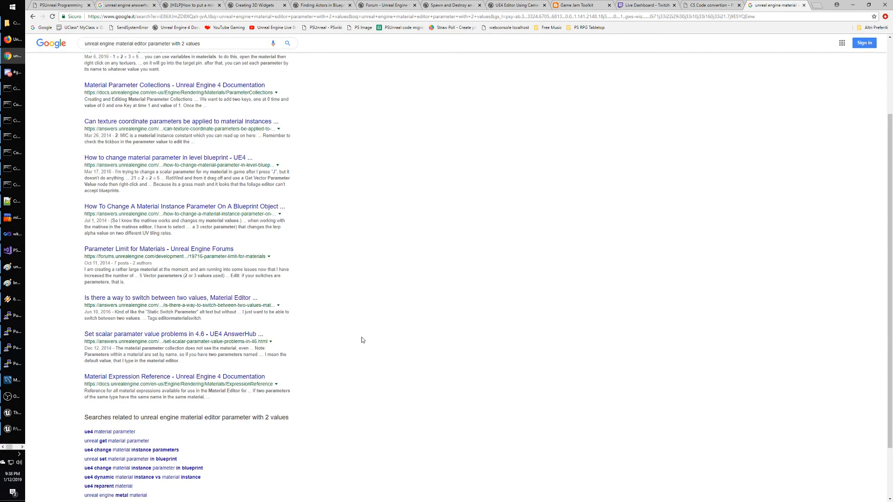
pyautogui.scroll(-3, 361, 340)
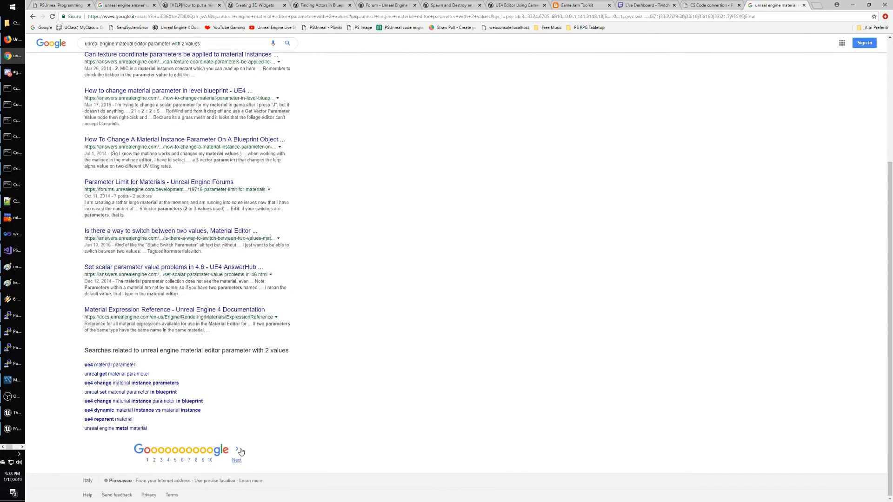
pyautogui.click(238, 451)
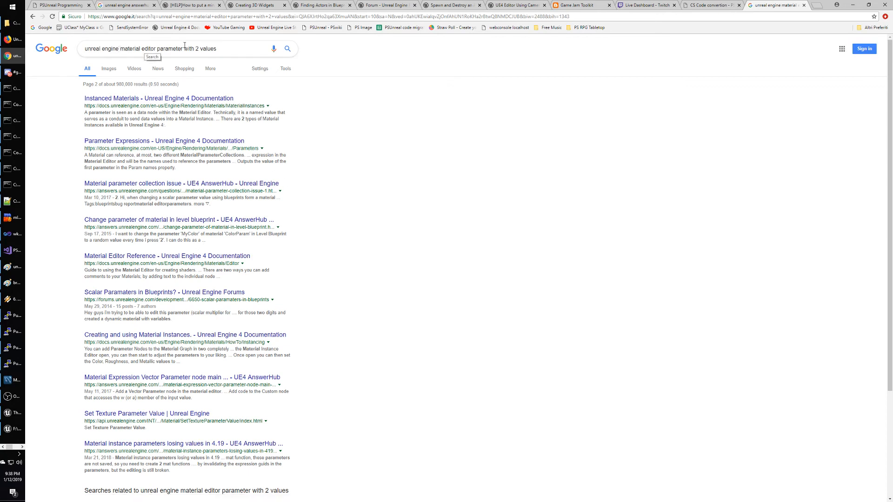
# Change the query to 'unreal engine material editor parameters' and scan the results.
pyautogui.moveTo(183, 49); pyautogui.dragTo(285, 46)
pyautogui.write('s')
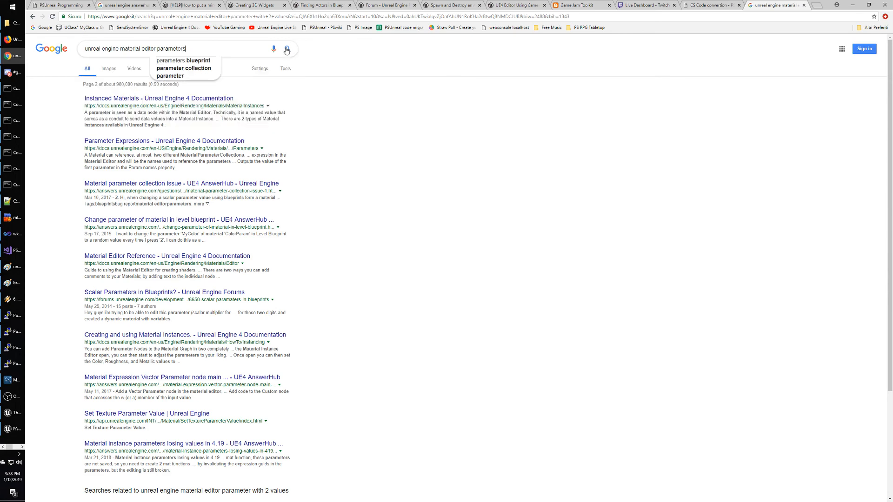
pyautogui.click(287, 49)
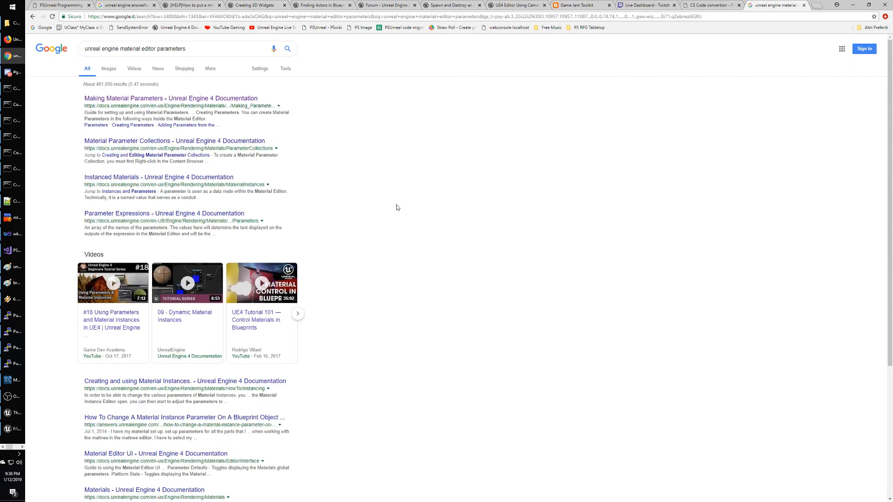
pyautogui.scroll(-2, 396, 207)
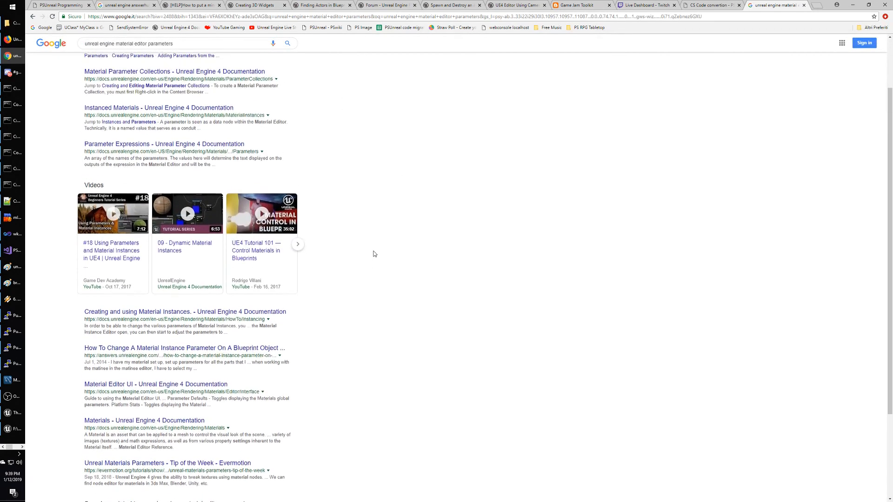
pyautogui.scroll(2, 362, 207)
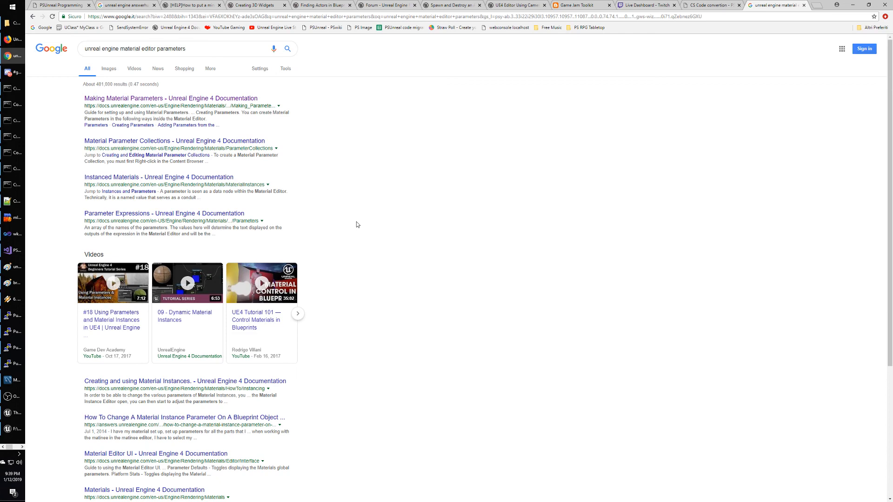
pyautogui.scroll(-1, 357, 224)
# Open the Parameter Expressions page and read past StaticSwitchParameter down to VectorParameter.
pyautogui.click(224, 179)
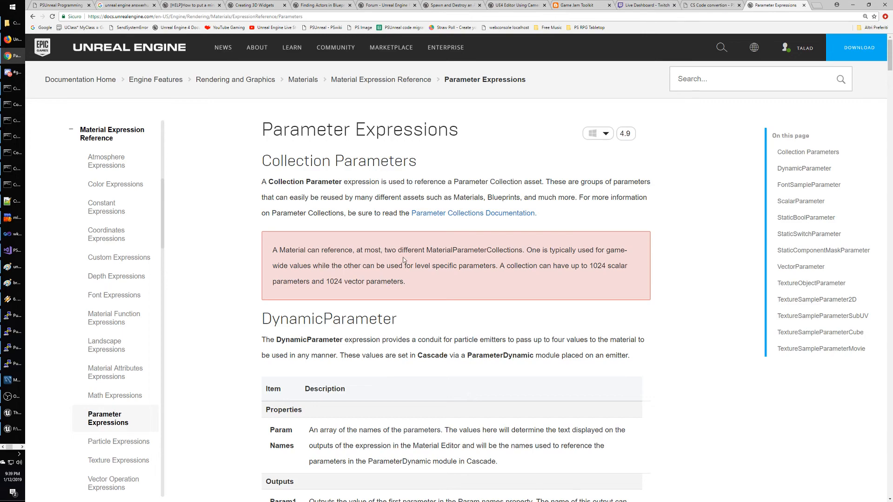
pyautogui.scroll(-8, 403, 260)
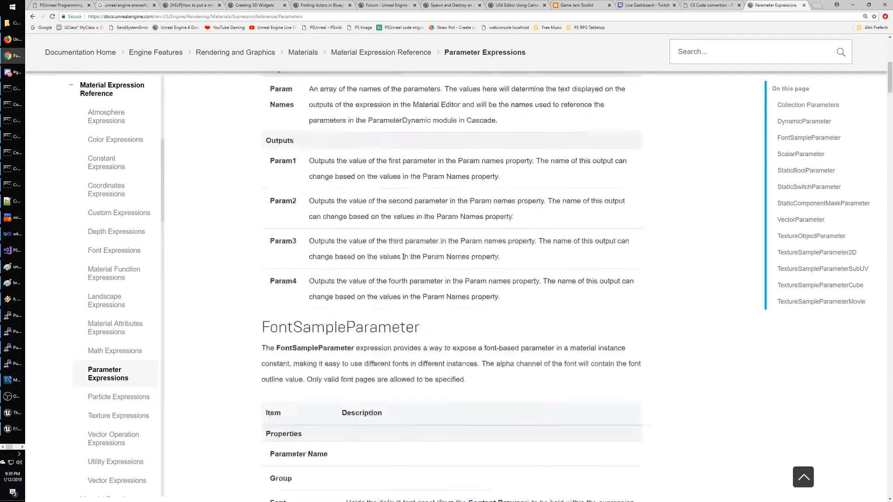
pyautogui.scroll(-7, 402, 257)
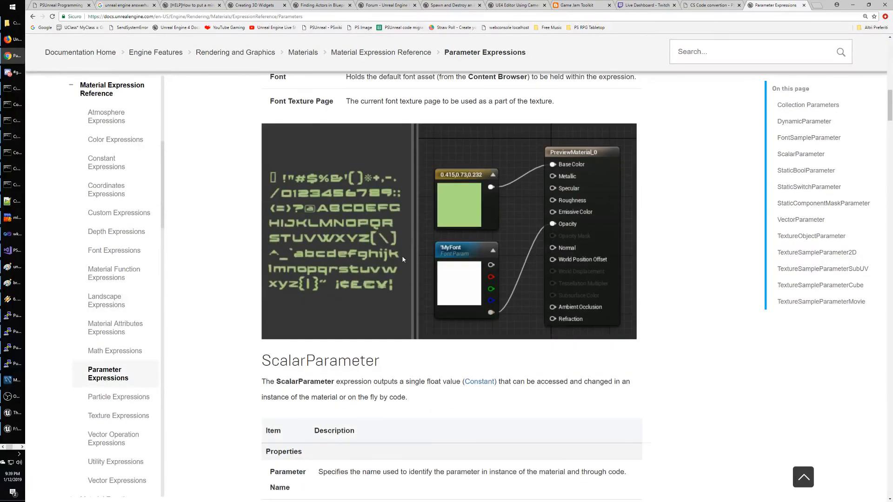
pyautogui.scroll(-7, 402, 259)
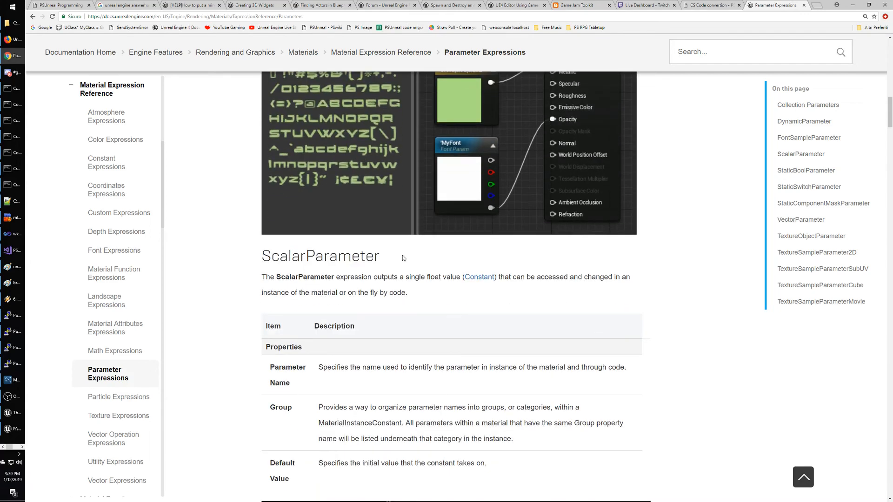
pyautogui.scroll(-3, 403, 257)
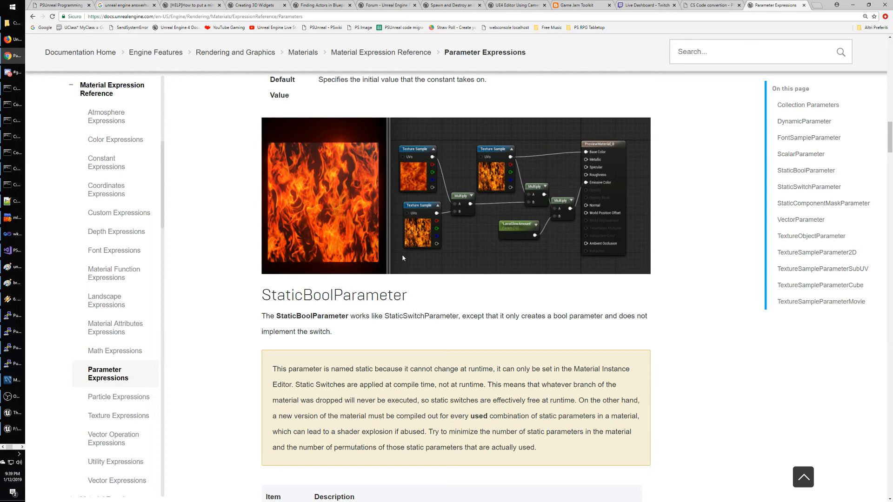
pyautogui.scroll(-3, 424, 286)
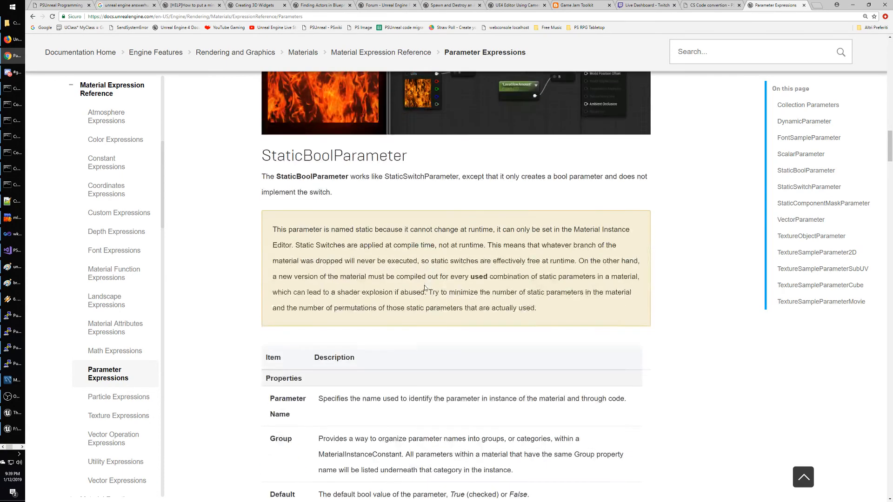
pyautogui.scroll(3, 424, 288)
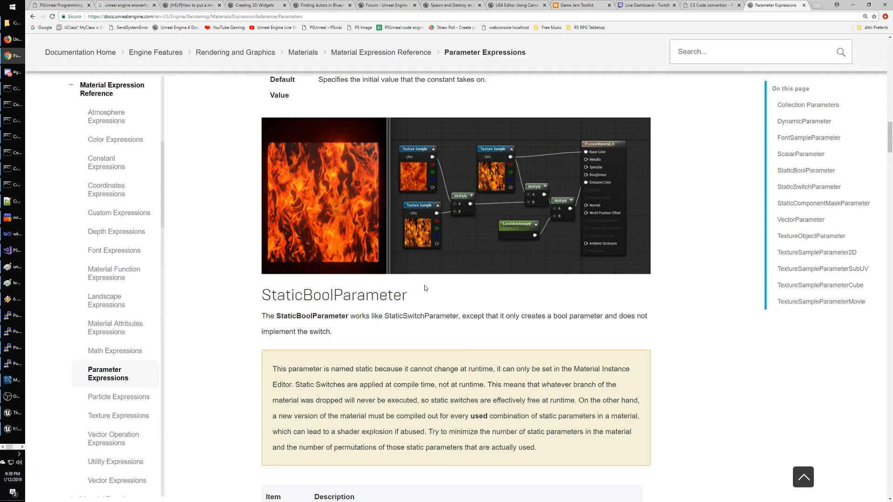
pyautogui.scroll(-15, 424, 288)
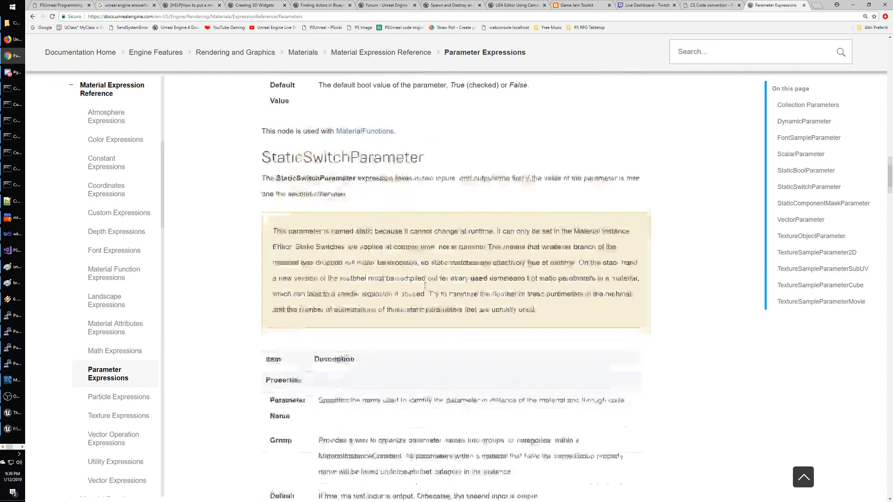
pyautogui.scroll(-4, 425, 286)
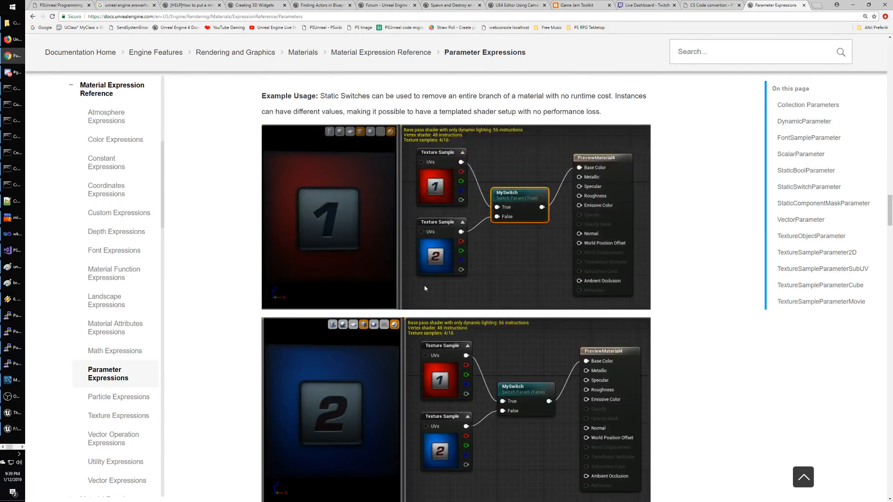
pyautogui.scroll(-20, 425, 289)
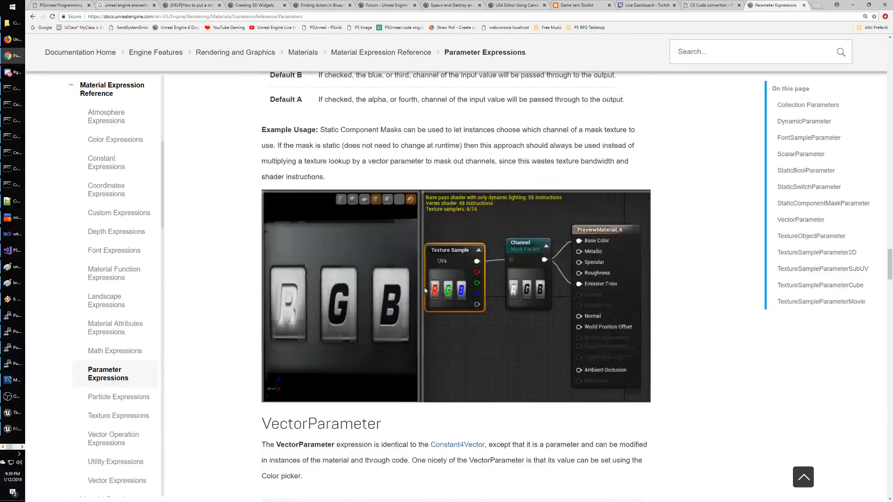
pyautogui.scroll(-8, 424, 289)
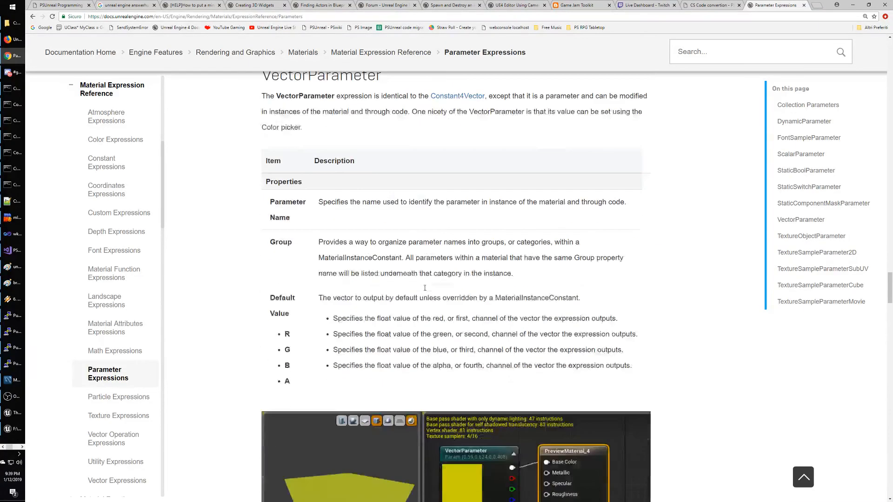
pyautogui.scroll(-7, 424, 288)
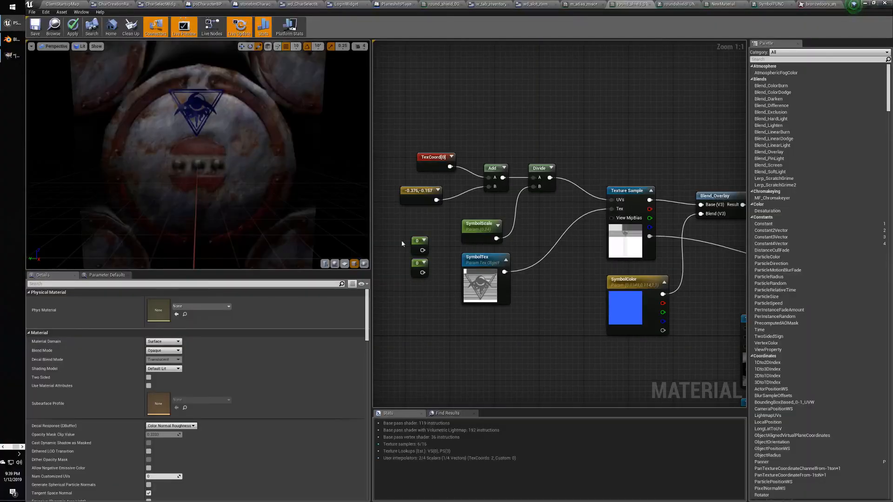
# Add a 2dArrayLookupByIndex node using the '2d' node search.
pyautogui.rightClick(496, 98)
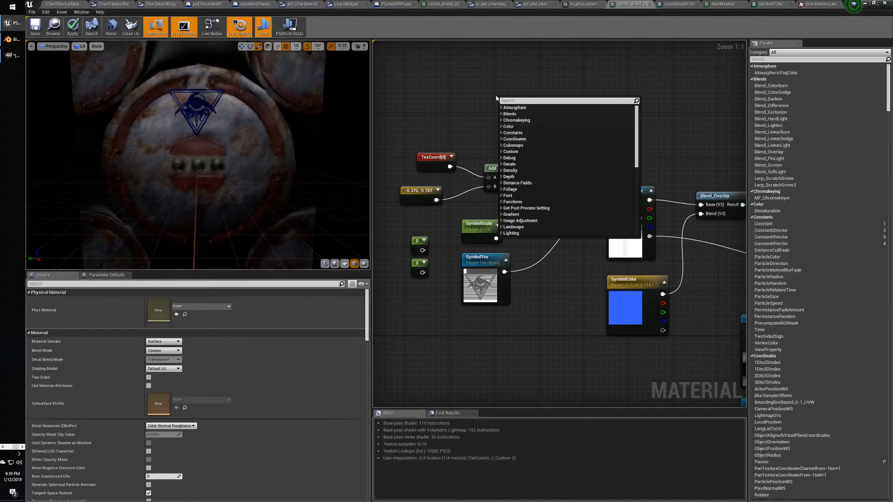
pyautogui.write('2d')
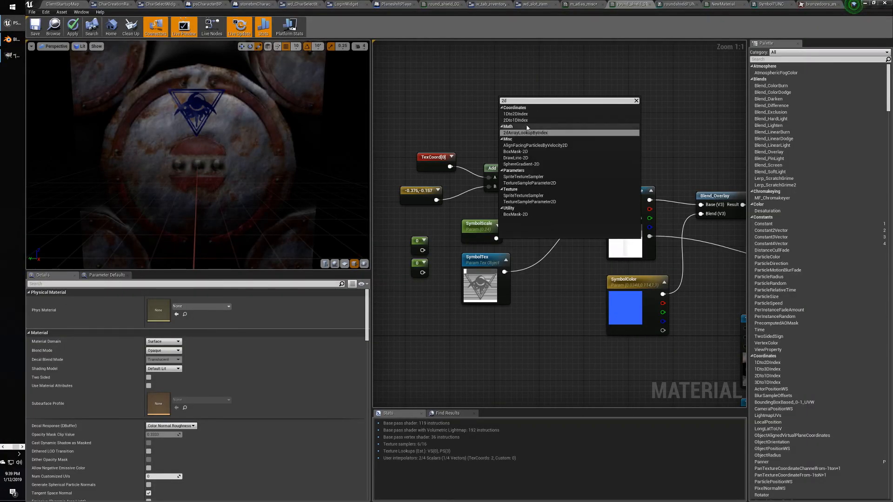
pyautogui.press('Return')
pyautogui.moveTo(519, 101); pyautogui.dragTo(510, 102)
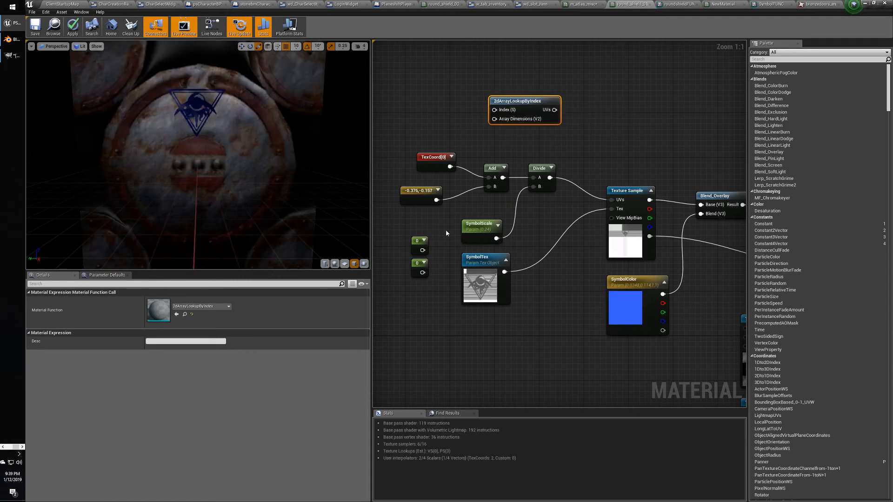
# Wire the two 0 constants into the lookup node's Index and Array Dimensions inputs.
pyautogui.moveTo(422, 250); pyautogui.dragTo(495, 112)
pyautogui.click(456, 88)
pyautogui.rightClick(525, 103)
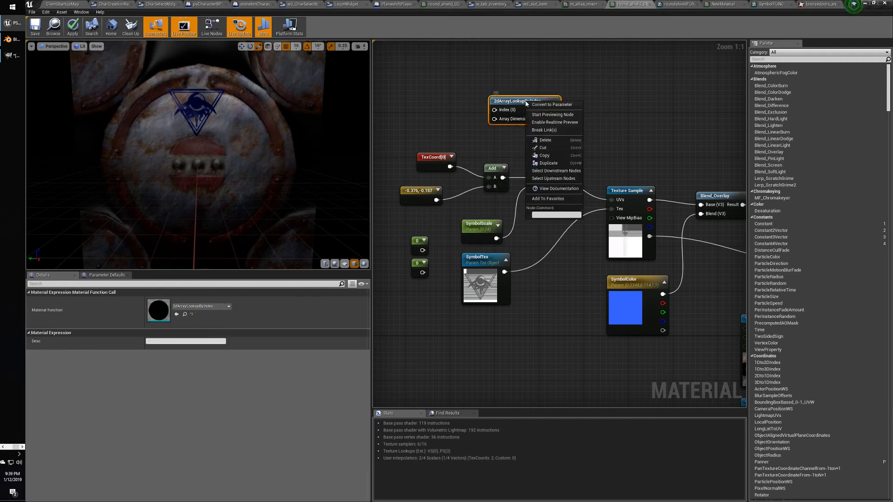
pyautogui.click(553, 88)
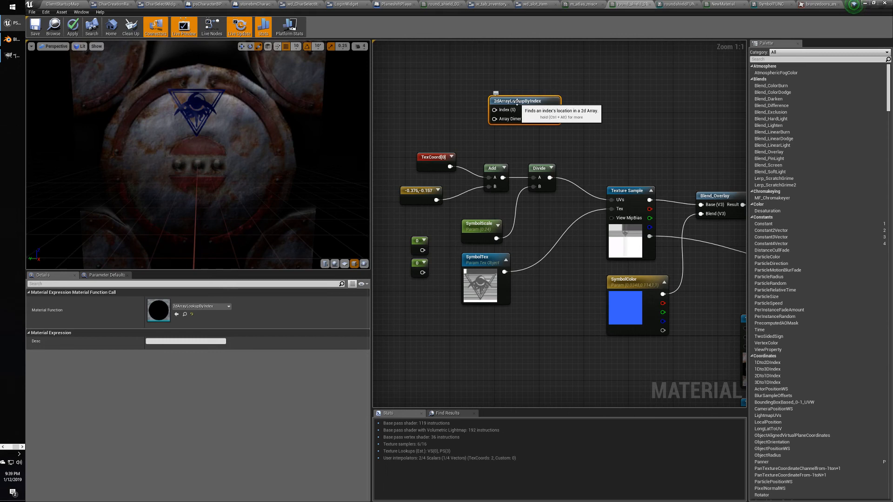
pyautogui.moveTo(517, 102); pyautogui.dragTo(528, 118)
pyautogui.rightClick(523, 117)
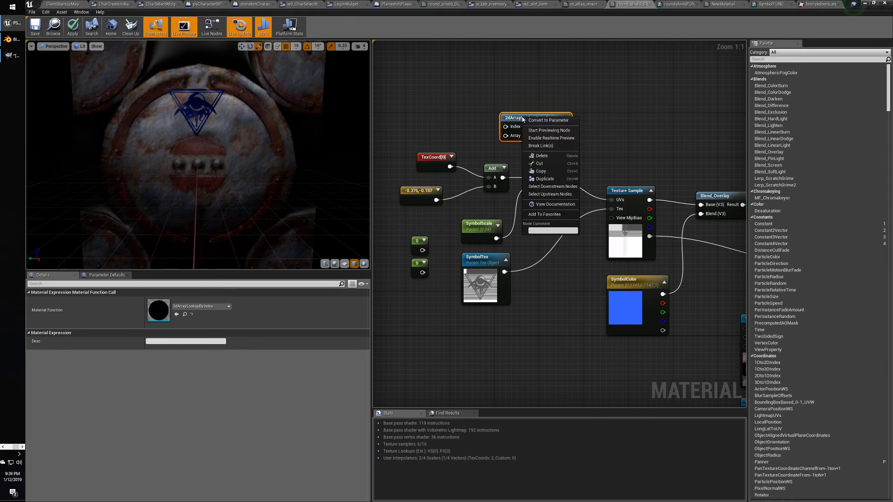
pyautogui.click(548, 121)
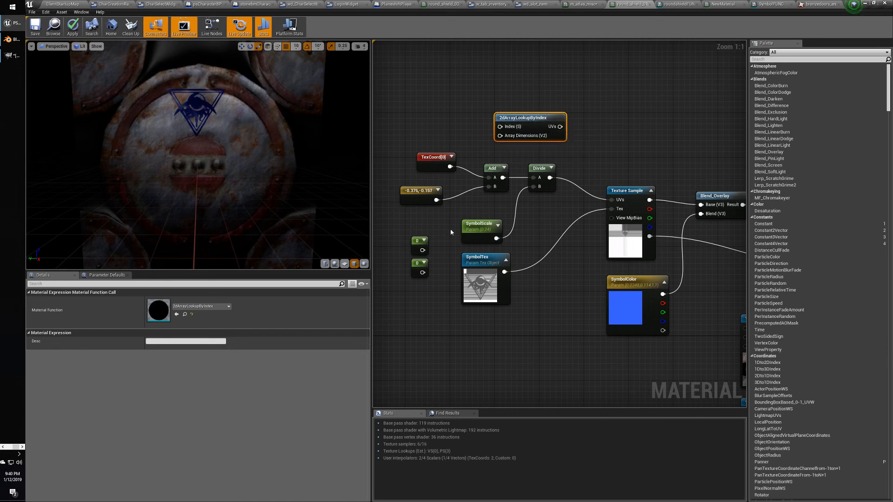
pyautogui.moveTo(422, 250); pyautogui.dragTo(500, 126)
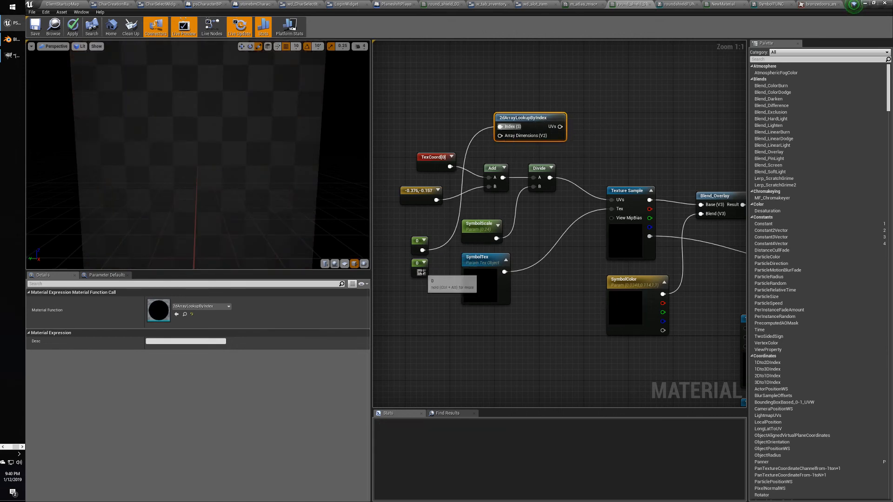
pyautogui.moveTo(421, 273); pyautogui.dragTo(500, 136)
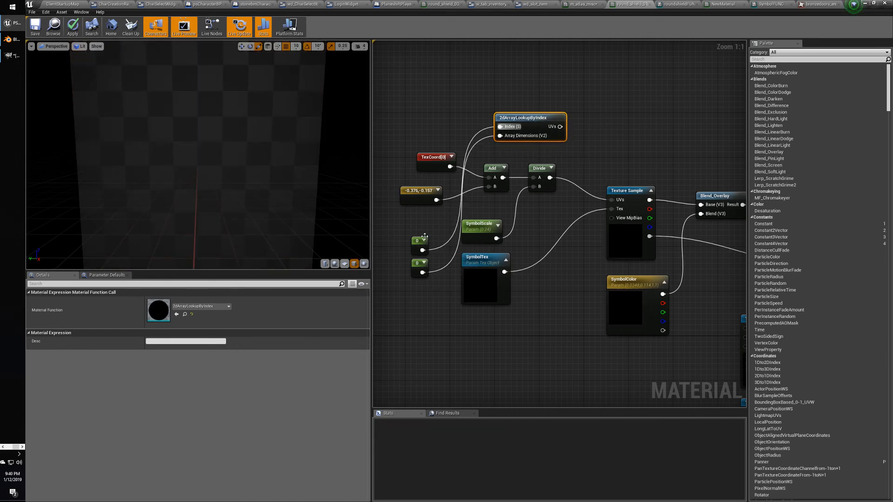
pyautogui.click(425, 237)
# Set the two constants' values to -0.376 and -0.157.
pyautogui.click(172, 302)
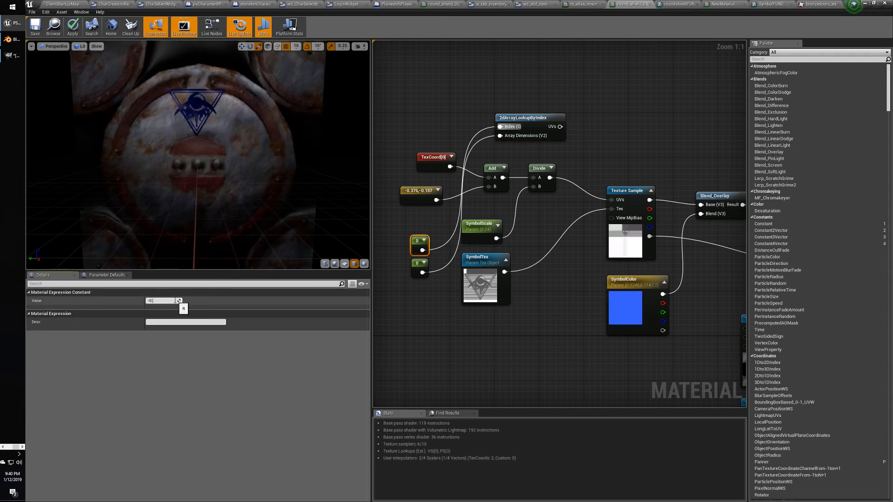
pyautogui.write('-0.376')
pyautogui.press('Return')
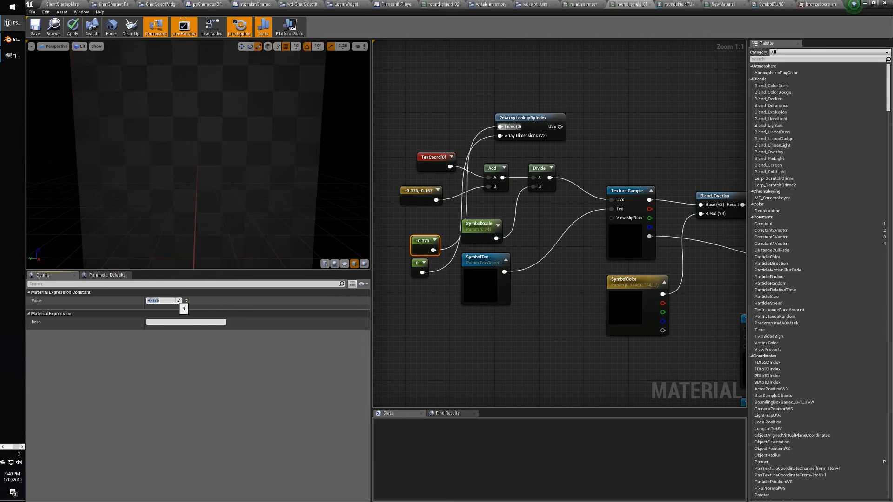
pyautogui.click(415, 263)
pyautogui.click(180, 301)
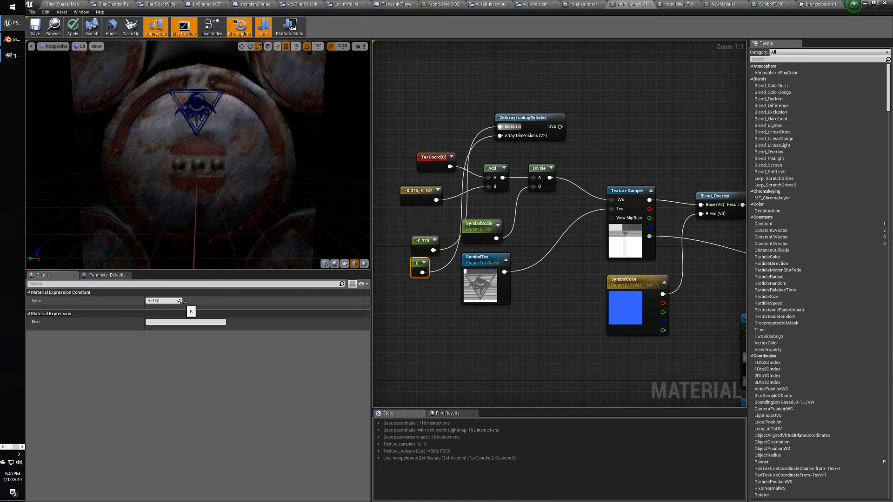
pyautogui.write('-0.157')
pyautogui.press('Return')
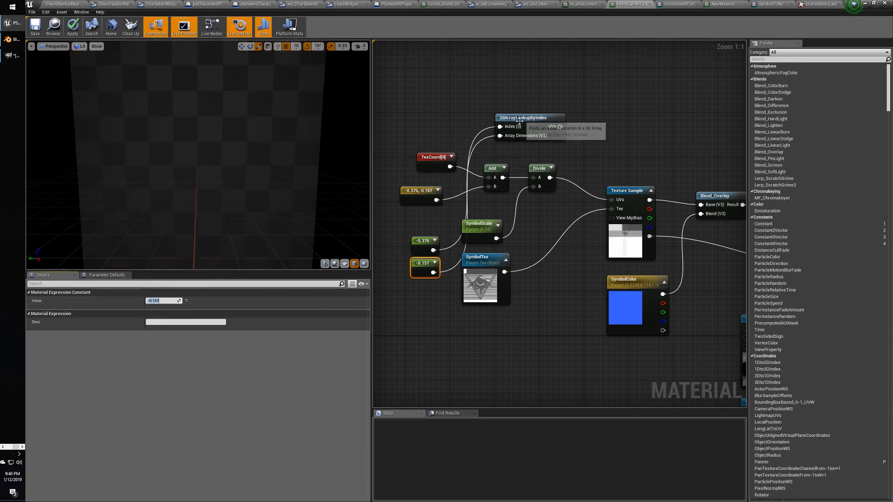
# Delete the 2dArrayLookupByIndex node from the graph.
pyautogui.moveTo(519, 121); pyautogui.dragTo(489, 187)
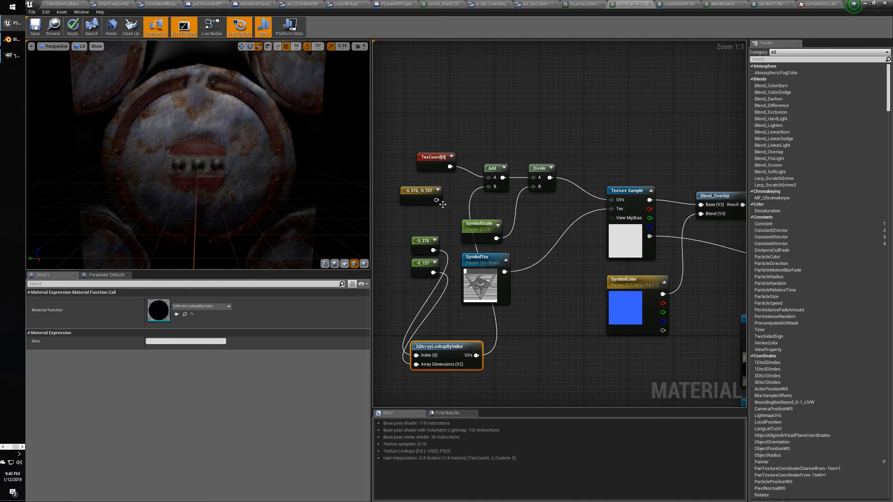
pyautogui.moveTo(436, 200); pyautogui.dragTo(493, 188)
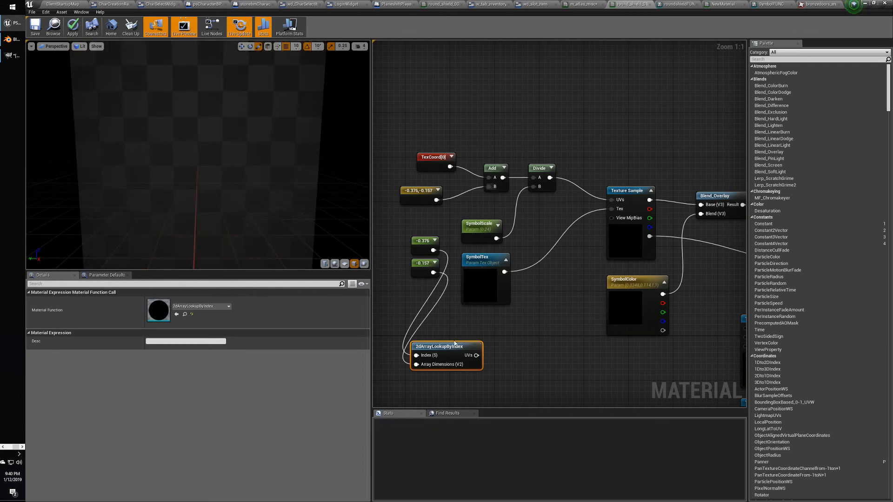
pyautogui.press('Delete')
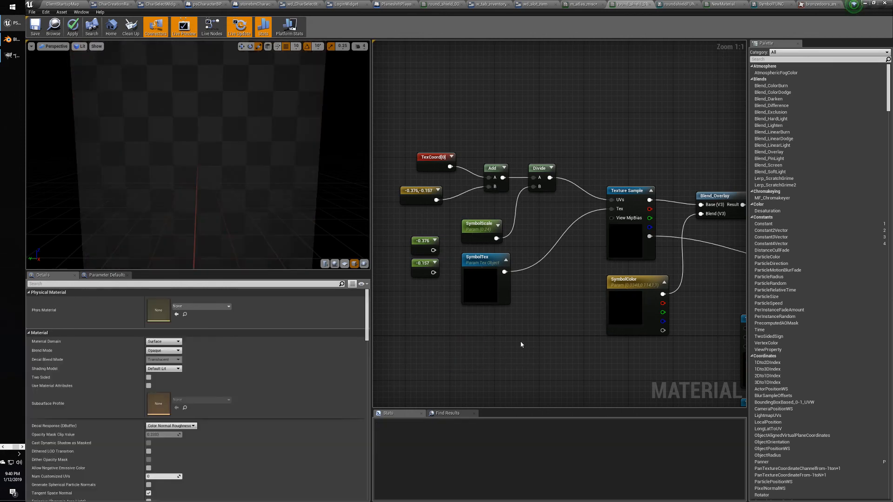
pyautogui.click(421, 191)
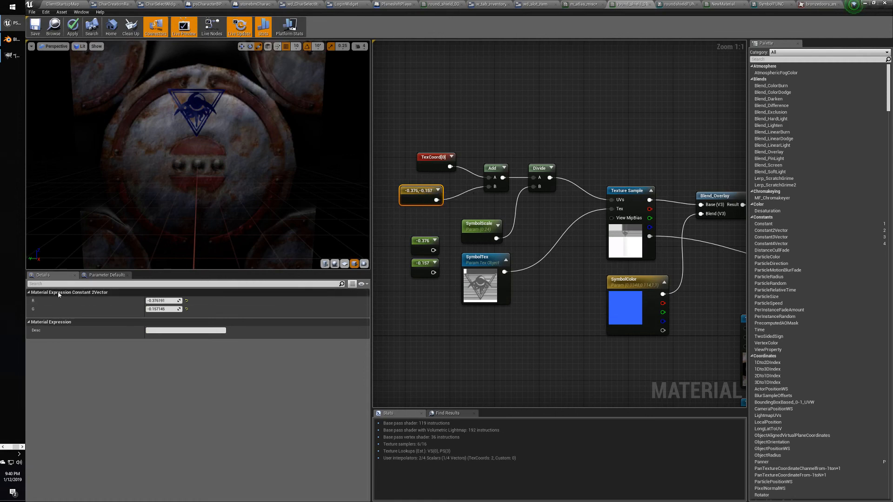
pyautogui.click(448, 129)
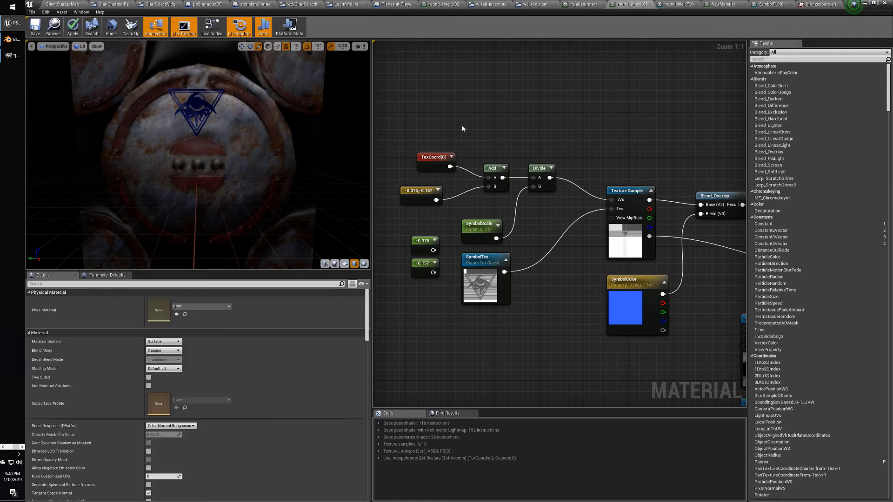
pyautogui.rightClick(448, 129)
# Add a MakeFloat2 node, wiring -0.376 into X and -0.157 into Y.
pyautogui.write('make 2 ve')
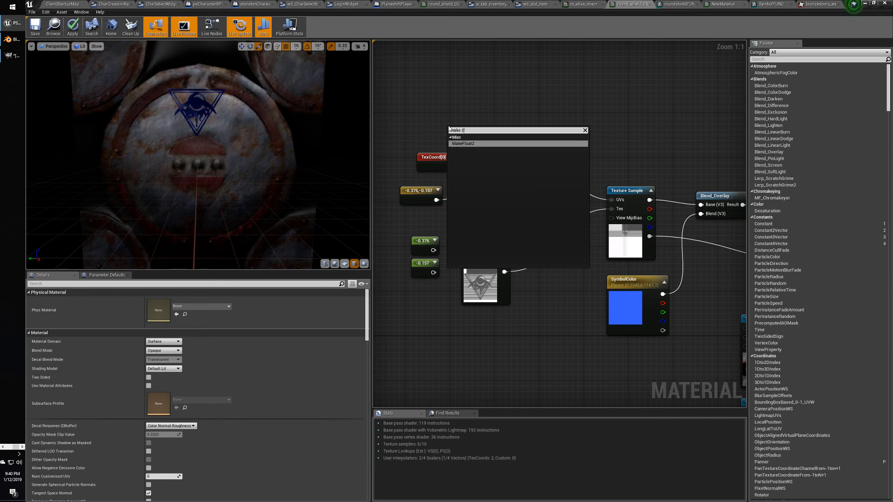
pyautogui.press('BackSpace')
pyautogui.press('BackSpace')
pyautogui.click(463, 143)
pyautogui.moveTo(460, 132); pyautogui.dragTo(478, 126)
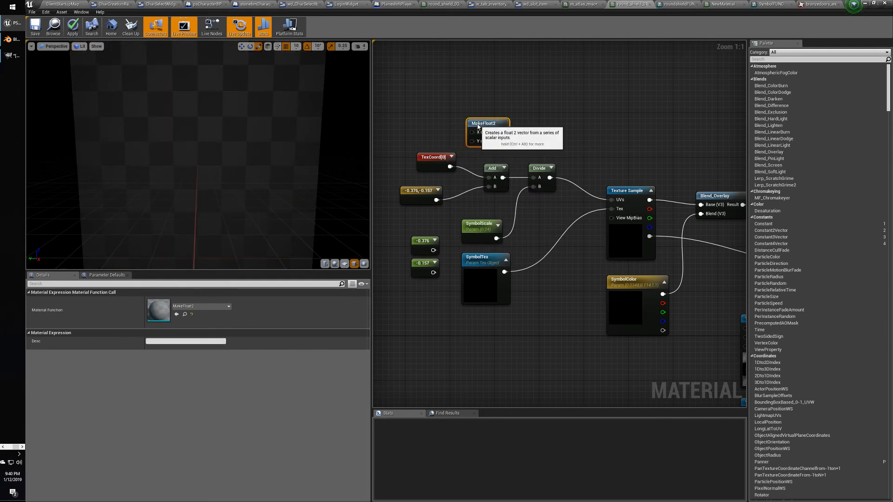
pyautogui.moveTo(433, 250); pyautogui.dragTo(474, 134)
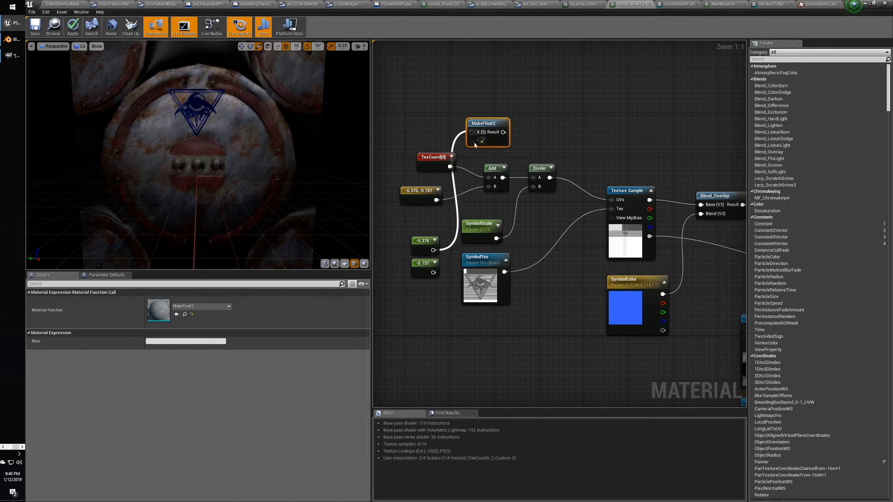
pyautogui.moveTo(433, 272); pyautogui.dragTo(489, 186)
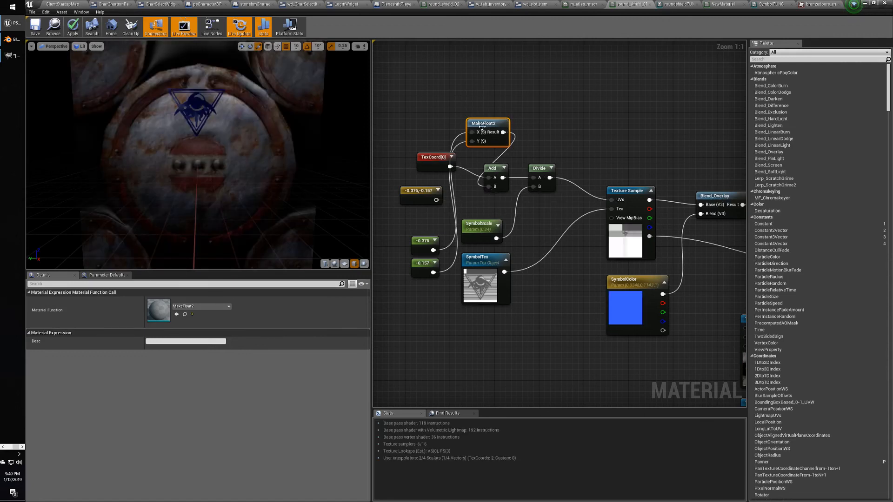
# Try converting MakeFloat2 to a parameter, then start a '2ve' node search.
pyautogui.rightClick(418, 96)
pyautogui.click(419, 98)
pyautogui.click(481, 123)
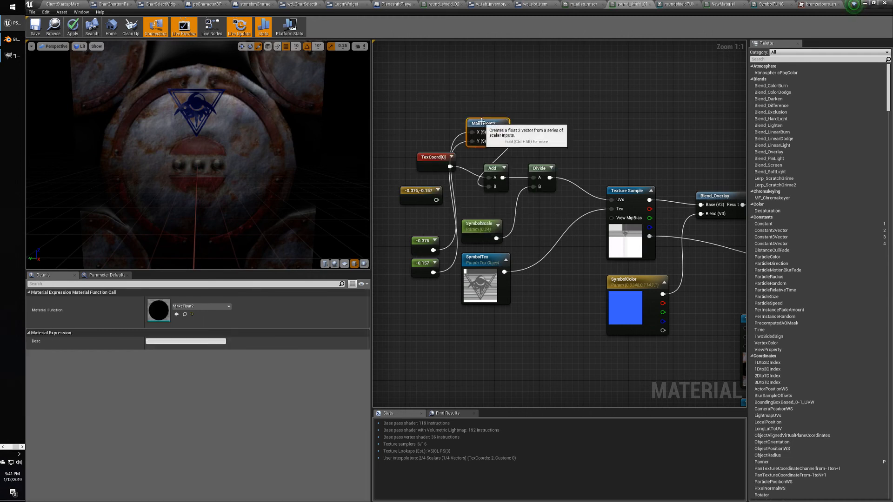
pyautogui.rightClick(482, 123)
pyautogui.click(500, 125)
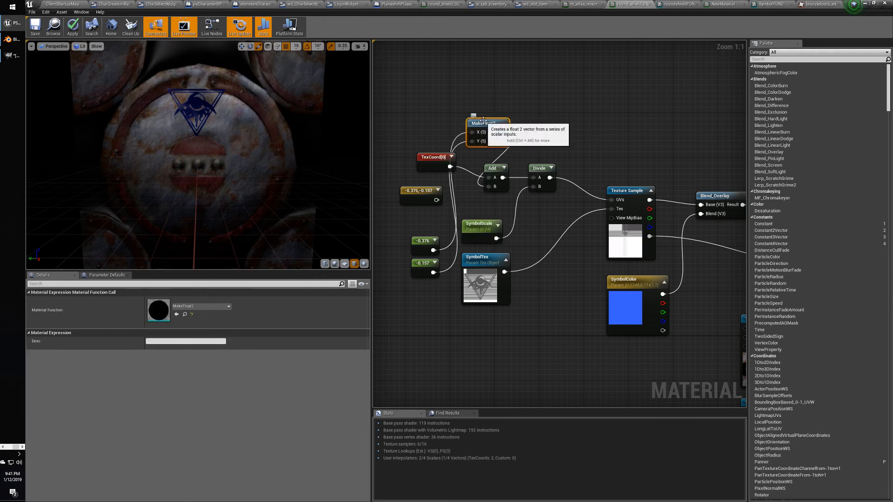
pyautogui.click(429, 106)
pyautogui.click(479, 120)
pyautogui.click(416, 88)
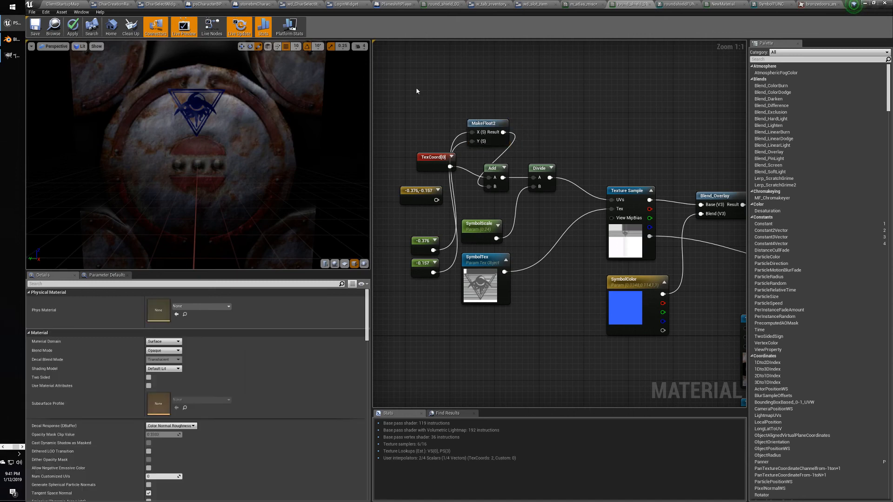
pyautogui.rightClick(416, 88)
pyautogui.write('2vec')
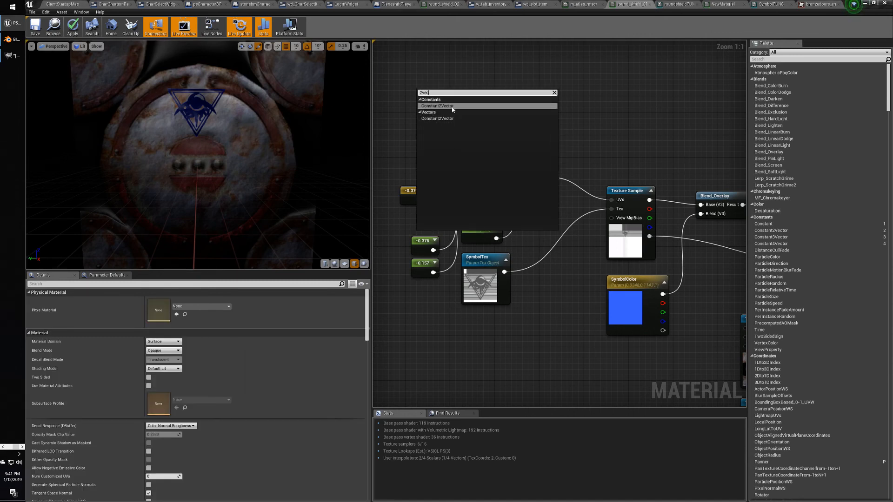
pyautogui.click(451, 106)
pyautogui.rightClick(425, 96)
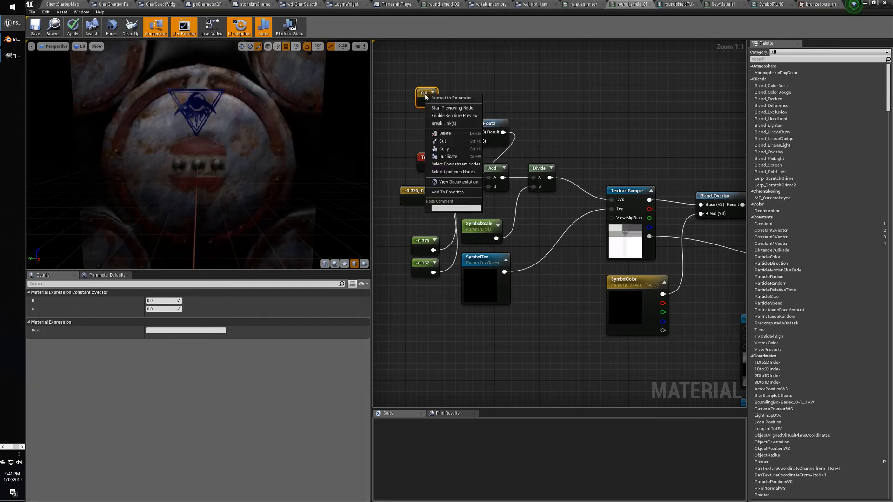
pyautogui.click(451, 98)
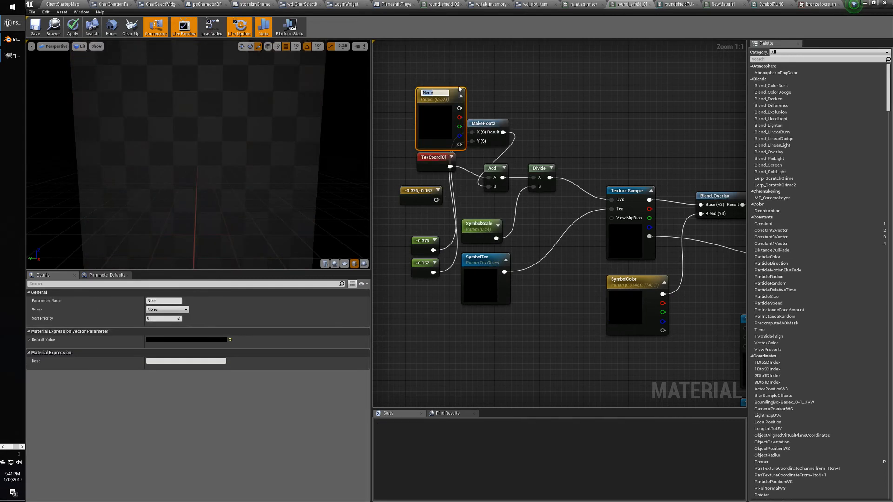
pyautogui.press('Return')
pyautogui.moveTo(455, 130); pyautogui.dragTo(438, 104)
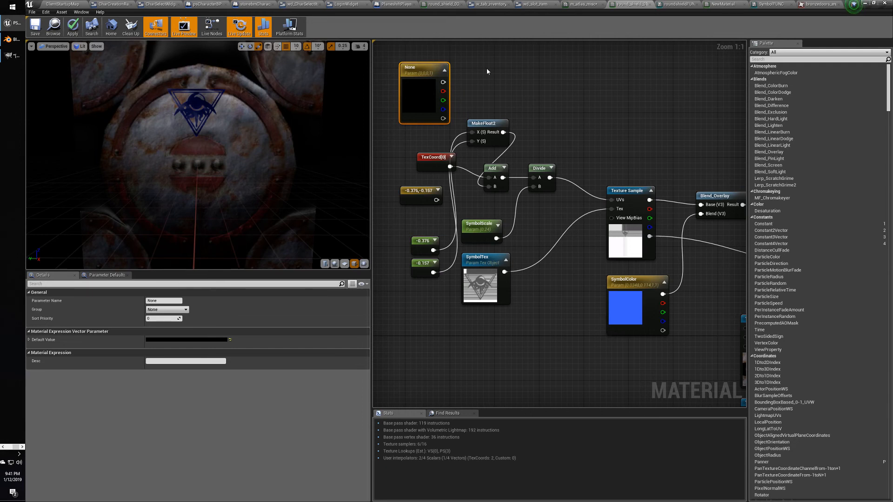
pyautogui.click(487, 69)
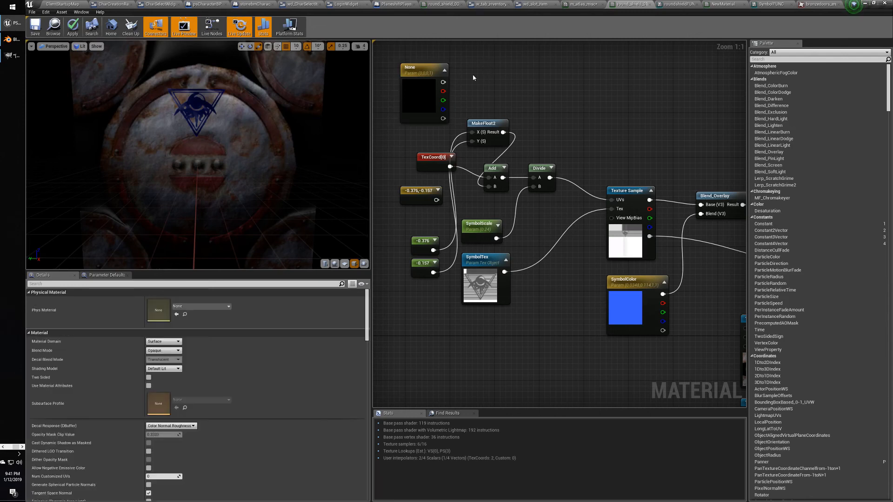
pyautogui.click(422, 69)
pyautogui.press('Delete')
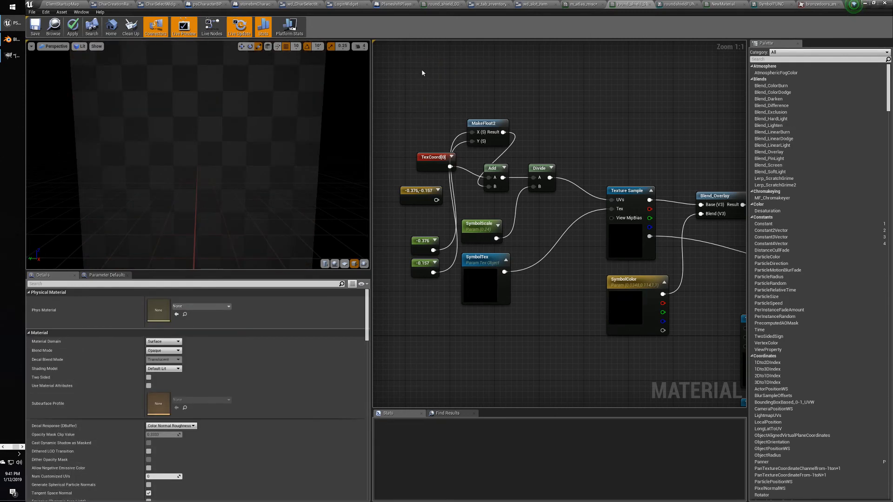
# Convert the -0.376 constant into a scalar parameter named SymbolXPos.
pyautogui.rightClick(426, 240)
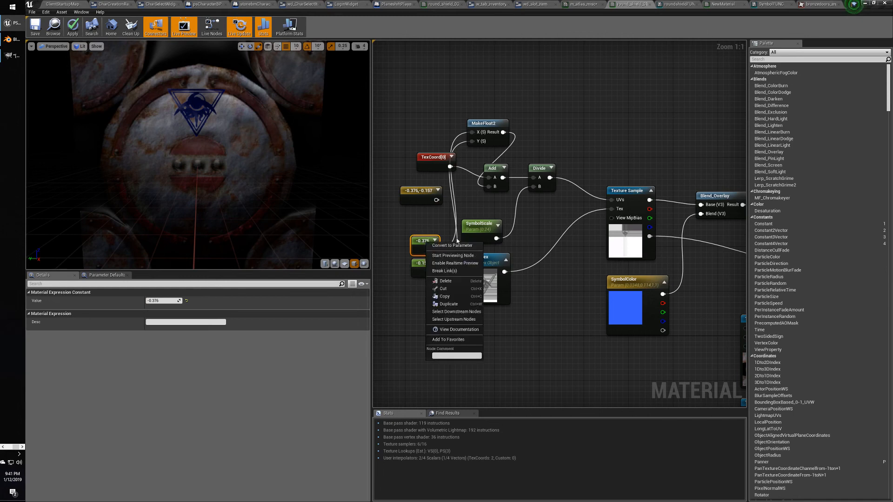
pyautogui.click(455, 252)
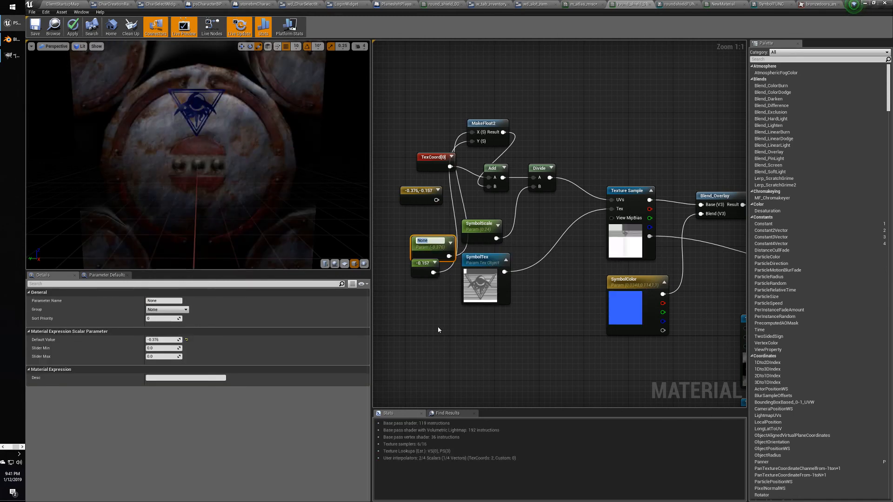
pyautogui.write('X')
pyautogui.write('ymbolXPos')
pyautogui.press('Return')
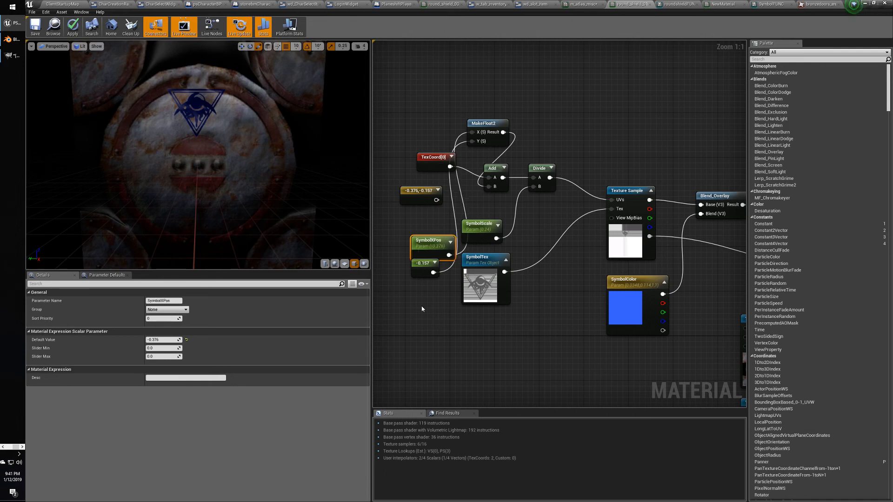
pyautogui.moveTo(431, 241); pyautogui.dragTo(420, 213)
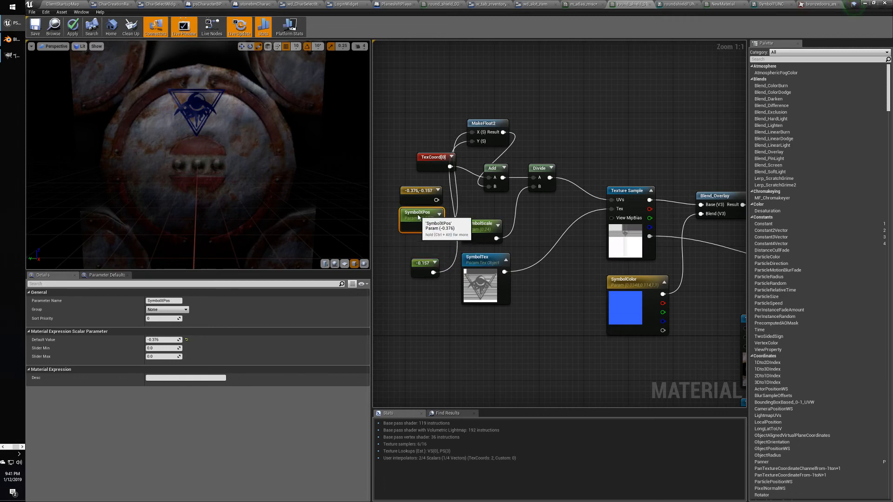
# Convert the -0.157 constant into parameter SymbolYPos and stack it beneath SymbolXPos.
pyautogui.click(425, 268)
pyautogui.rightClick(424, 267)
pyautogui.click(460, 274)
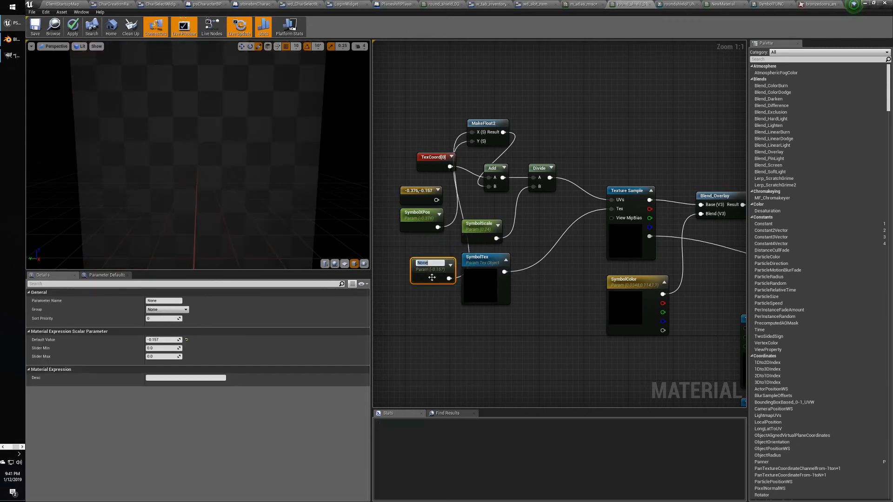
pyautogui.write('Symbo')
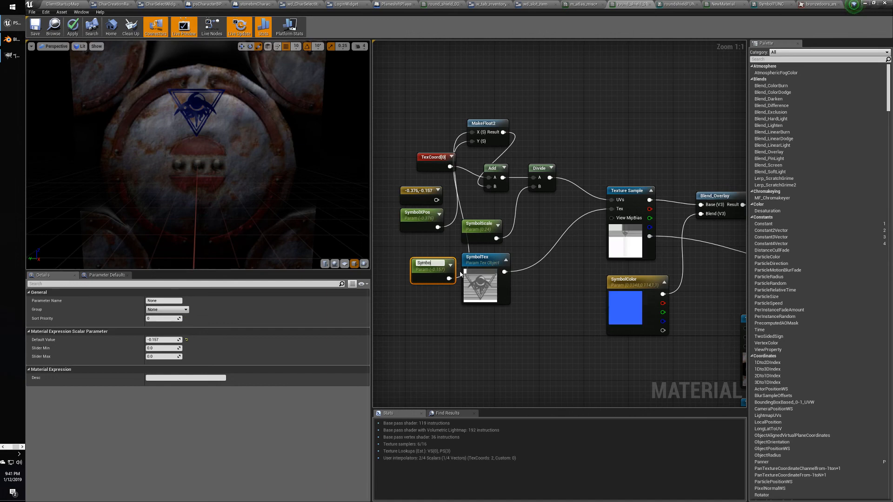
pyautogui.write('lYPos')
pyautogui.press('Return')
pyautogui.moveTo(437, 262); pyautogui.dragTo(428, 239)
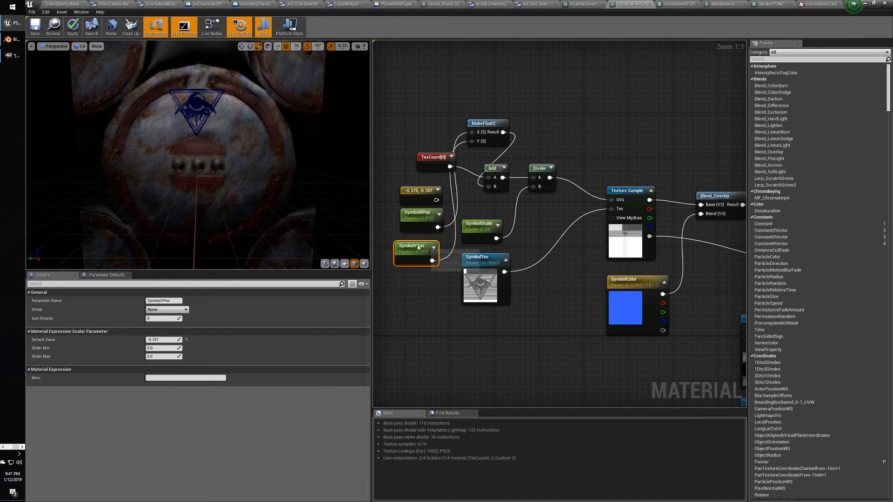
pyautogui.click(414, 192)
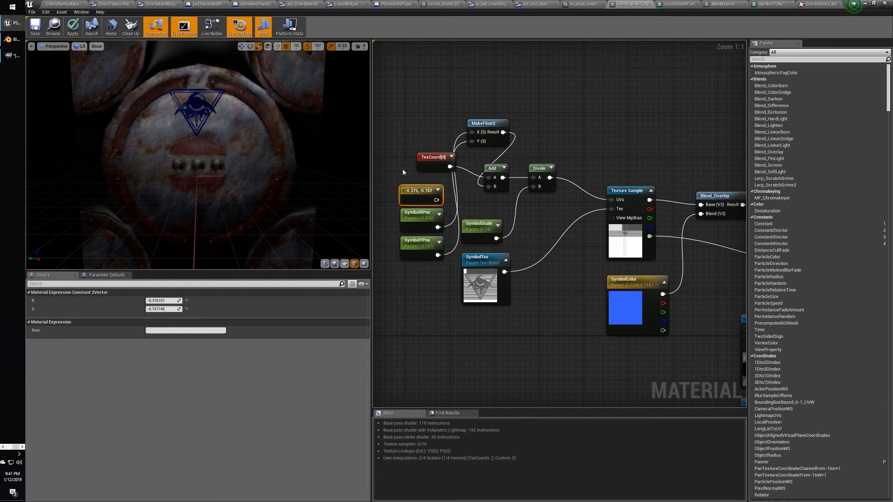
# Delete the -0.376, -0.157 constant and line up TexCoord[0], MakeFloat2, SymbolXPos and SymbolYPos.
pyautogui.press('Delete')
pyautogui.moveTo(427, 158); pyautogui.dragTo(399, 163)
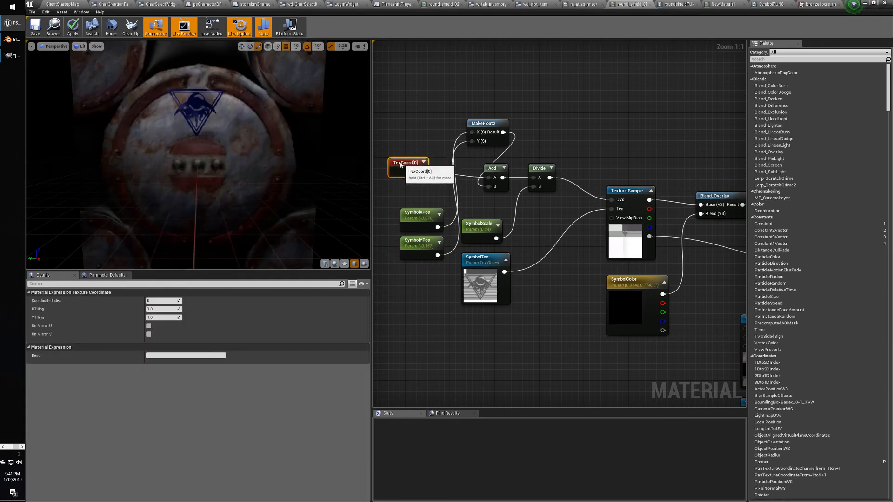
pyautogui.moveTo(485, 128); pyautogui.dragTo(458, 194)
pyautogui.moveTo(501, 155); pyautogui.dragTo(614, 136, button='right')
pyautogui.click(525, 200)
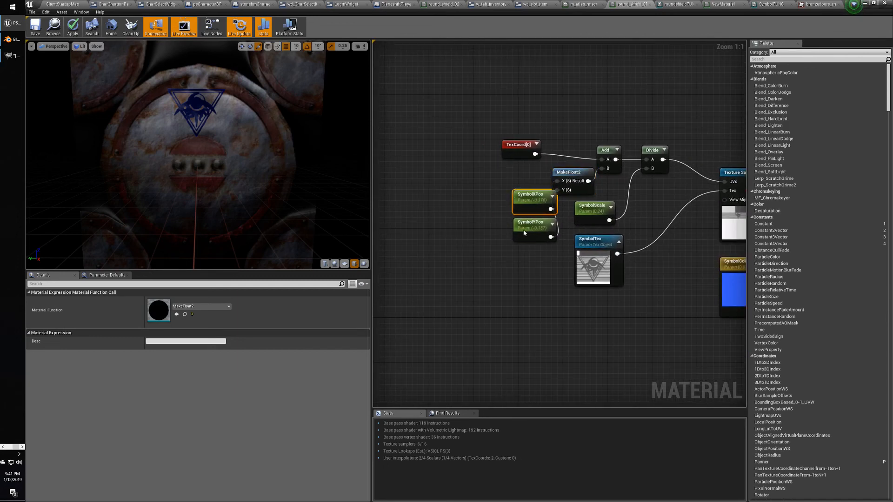
pyautogui.keyDown('shift'); pyautogui.click(524, 231); pyautogui.keyUp('shift')
pyautogui.moveTo(524, 231); pyautogui.dragTo(462, 236)
pyautogui.moveTo(510, 142); pyautogui.dragTo(506, 103)
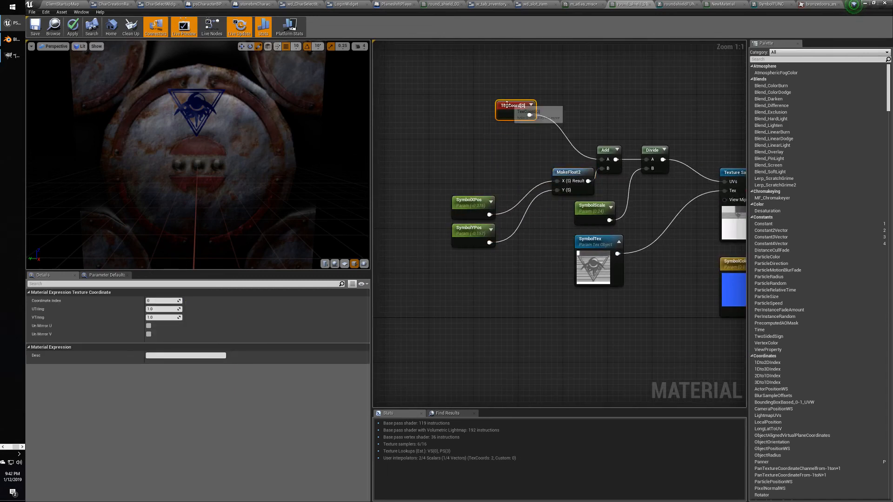
pyautogui.moveTo(564, 176); pyautogui.dragTo(536, 187)
pyautogui.moveTo(449, 174); pyautogui.dragTo(469, 178)
pyautogui.moveTo(540, 181); pyautogui.dragTo(540, 159)
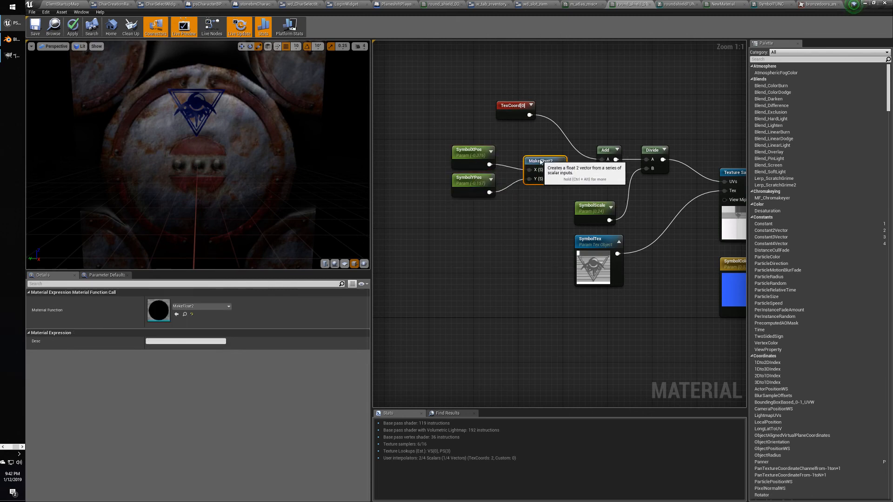
# Pan the graph to review the SymbolTex, Blend_Overlay, Lerp, Add and SymbolScale nodes.
pyautogui.moveTo(527, 227); pyautogui.dragTo(512, 240, button='right')
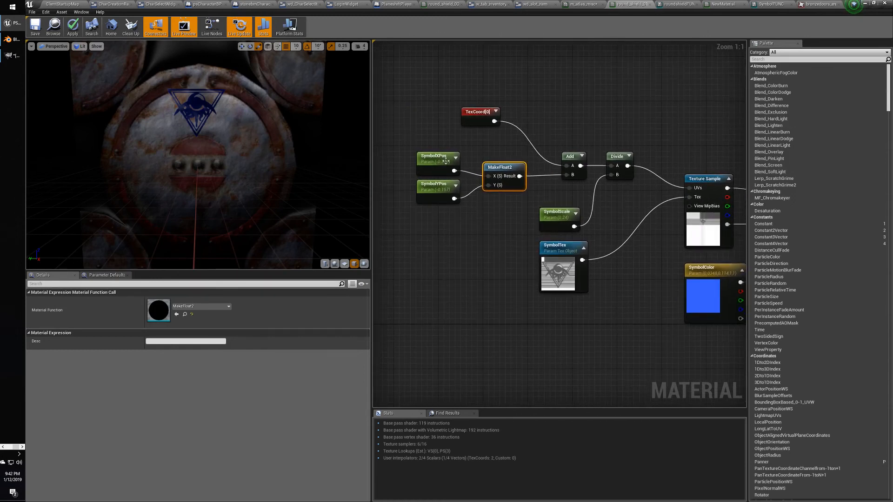
pyautogui.click(440, 160)
pyautogui.click(465, 231)
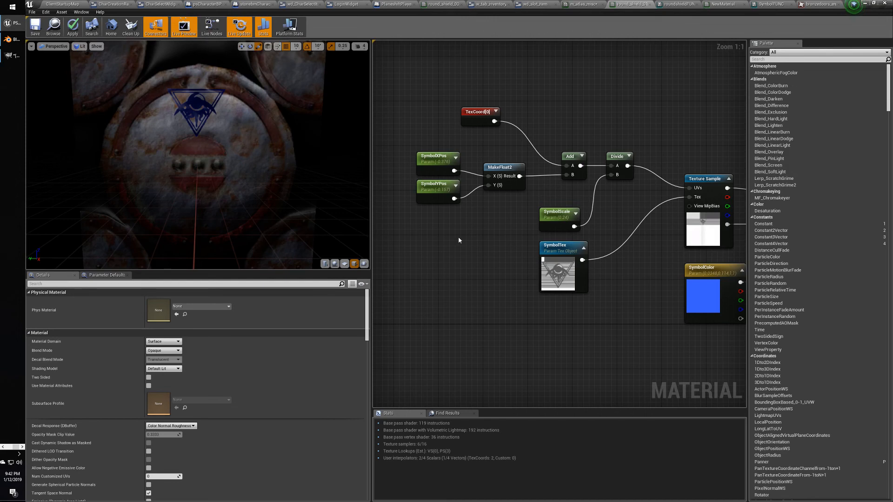
pyautogui.moveTo(516, 257); pyautogui.dragTo(473, 255, button='right')
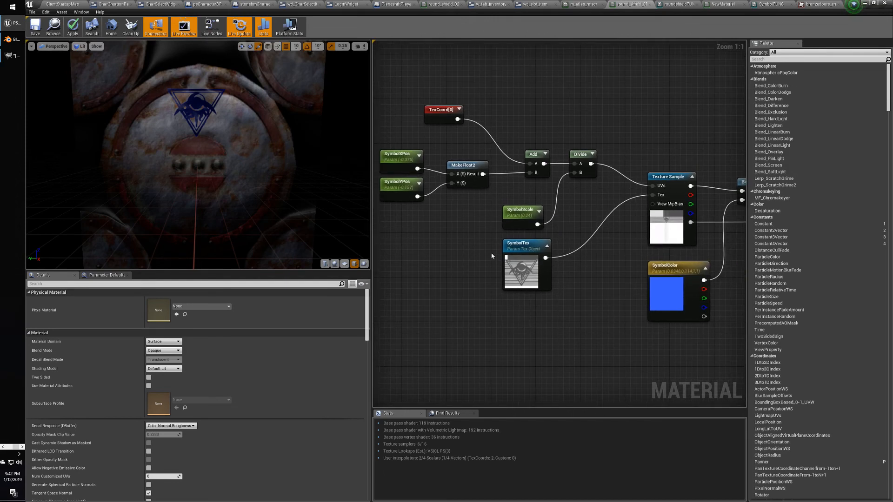
pyautogui.click(512, 243)
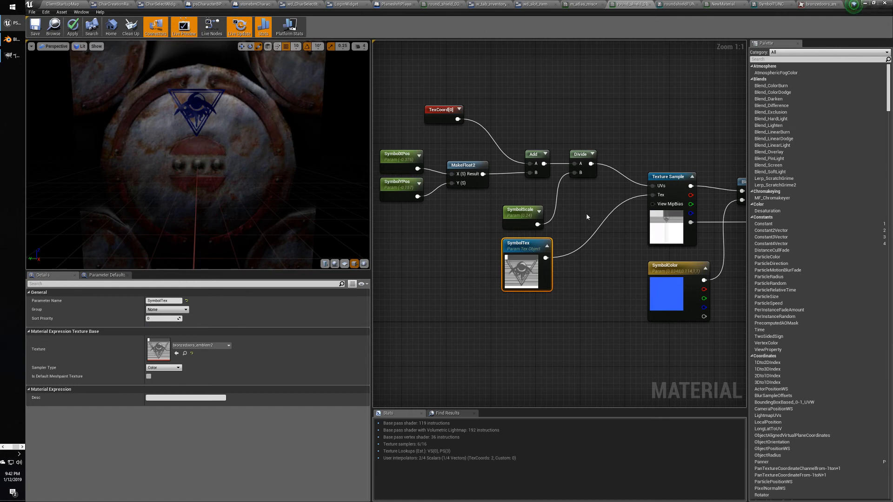
pyautogui.moveTo(597, 247); pyautogui.dragTo(583, 255, button='right')
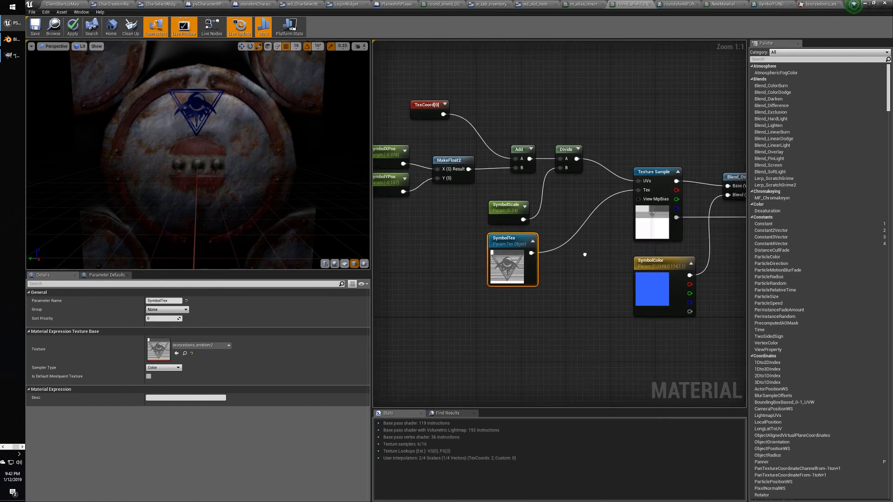
pyautogui.moveTo(492, 131); pyautogui.dragTo(337, 135, button='right')
pyautogui.moveTo(371, 271); pyautogui.dragTo(422, 211, button='right')
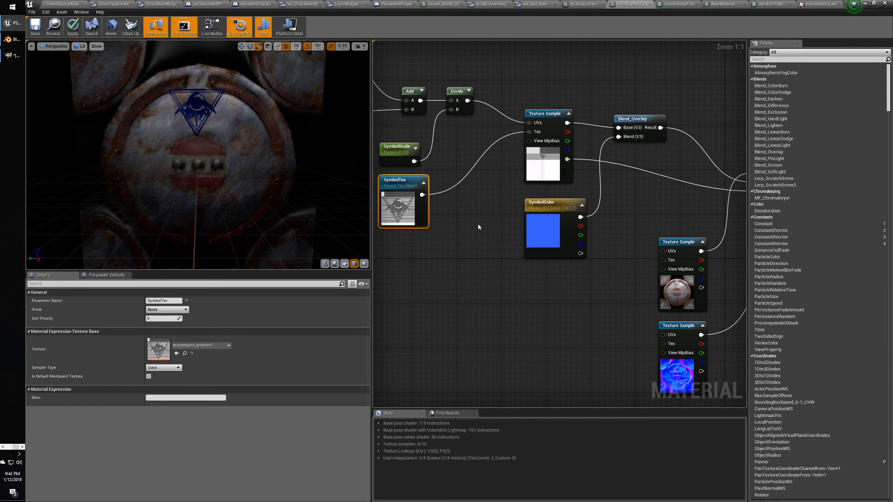
# Tidy the emblem graph: place SymbolColor under SymbolTex and move both texture sample nodes up.
pyautogui.moveTo(478, 225); pyautogui.dragTo(570, 254, button='right')
pyautogui.click(607, 237)
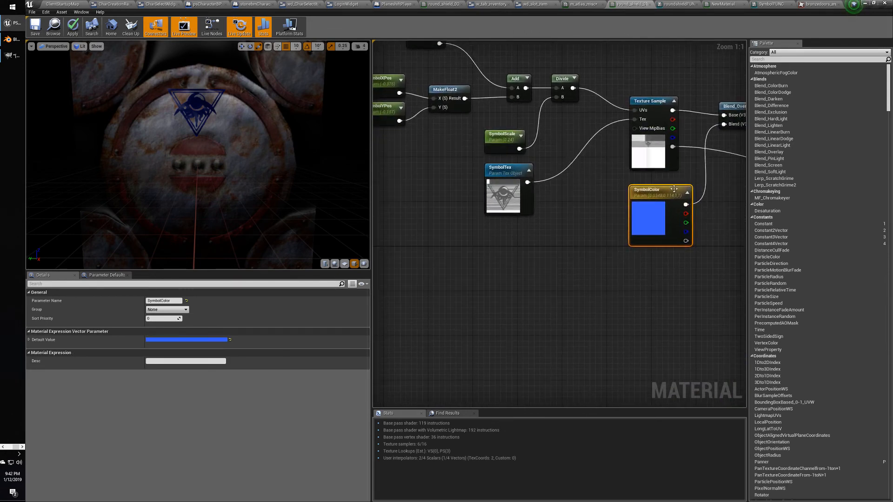
pyautogui.moveTo(674, 188); pyautogui.dragTo(529, 236)
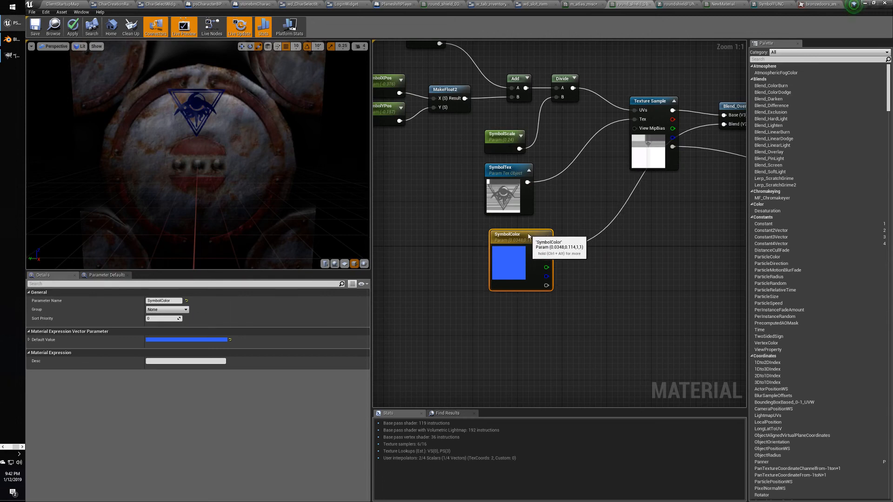
pyautogui.moveTo(666, 231); pyautogui.dragTo(636, 250, button='right')
pyautogui.moveTo(484, 257); pyautogui.dragTo(482, 252)
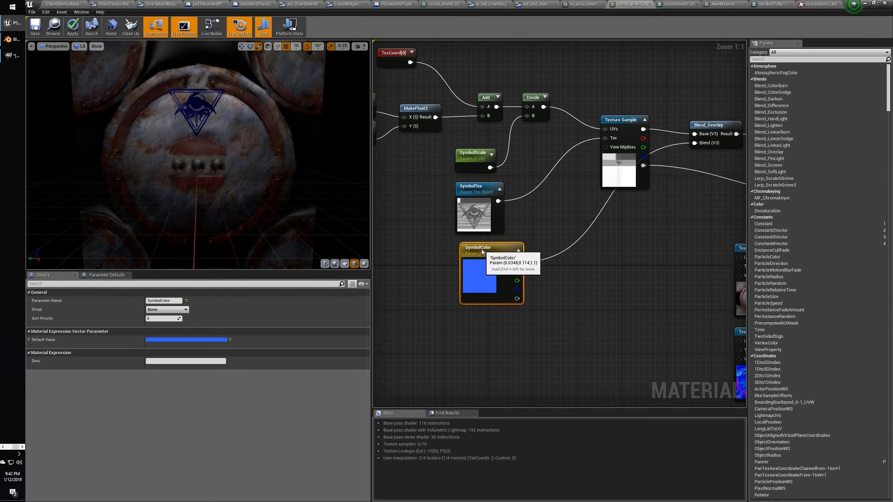
pyautogui.moveTo(681, 287); pyautogui.dragTo(467, 255, button='right')
pyautogui.moveTo(536, 261); pyautogui.dragTo(536, 232)
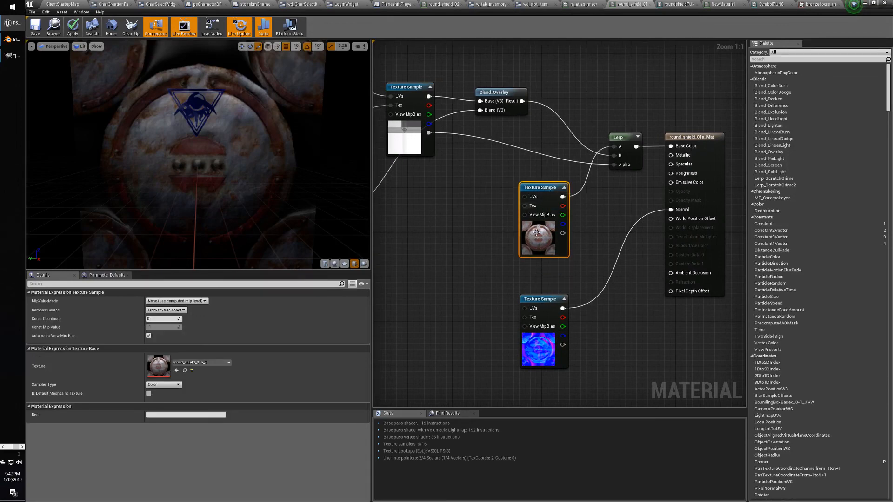
pyautogui.moveTo(543, 301); pyautogui.dragTo(543, 273)
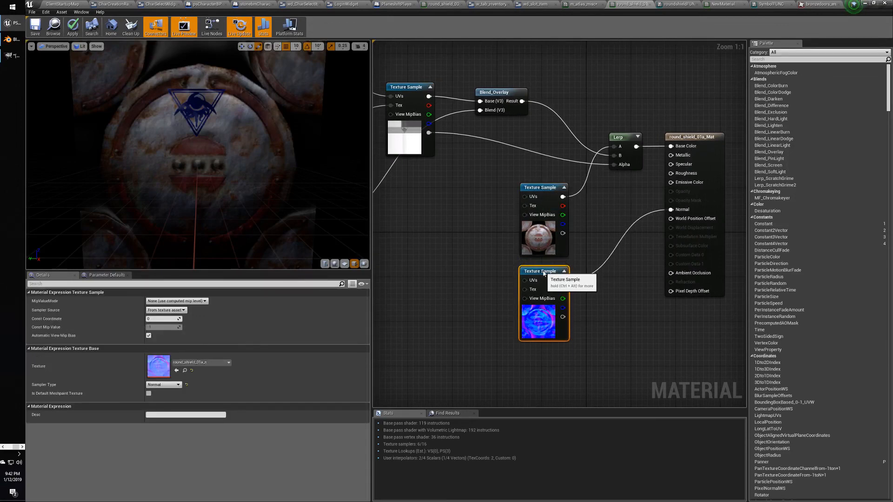
pyautogui.moveTo(418, 249); pyautogui.dragTo(719, 316, button='right')
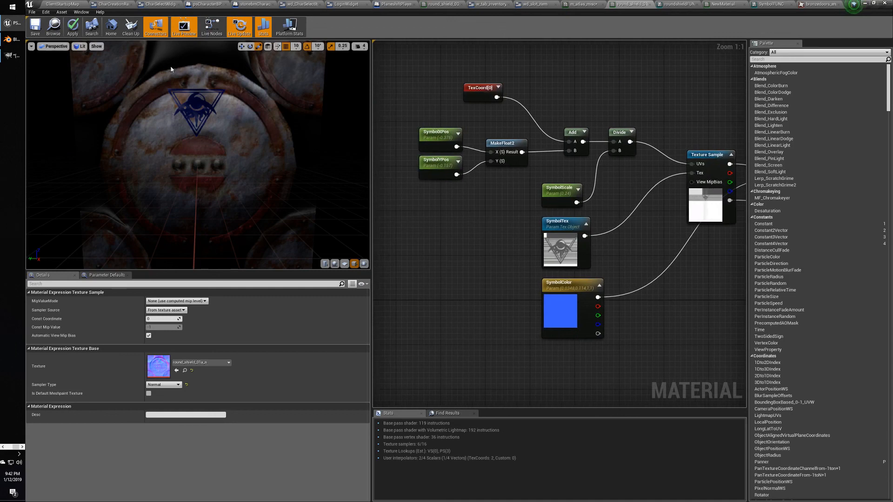
# Save the shield material and close the m_atlas_misc material editor.
pyautogui.click(35, 26)
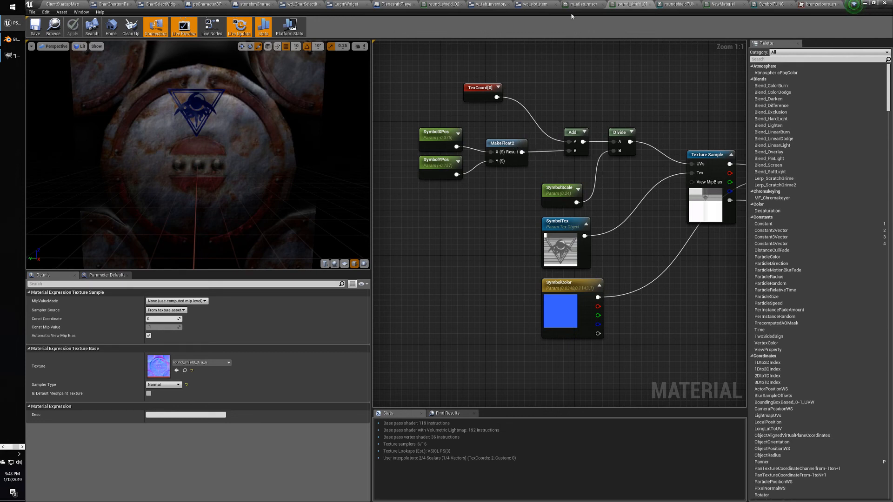
pyautogui.moveTo(517, 73); pyautogui.dragTo(513, 79, button='right')
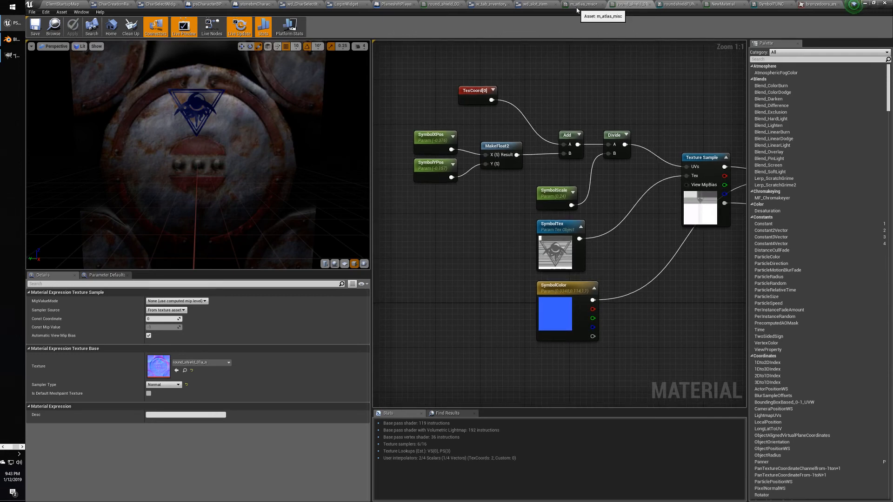
pyautogui.click(577, 5)
pyautogui.click(602, 4)
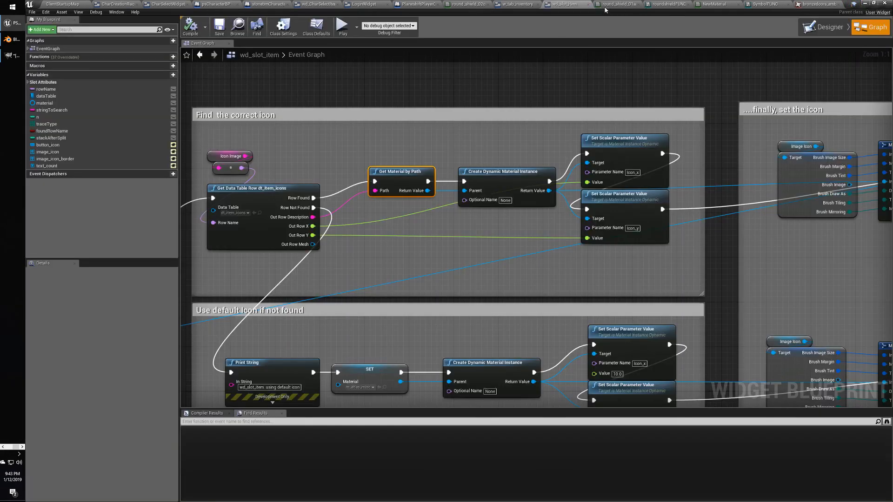
pyautogui.click(768, 6)
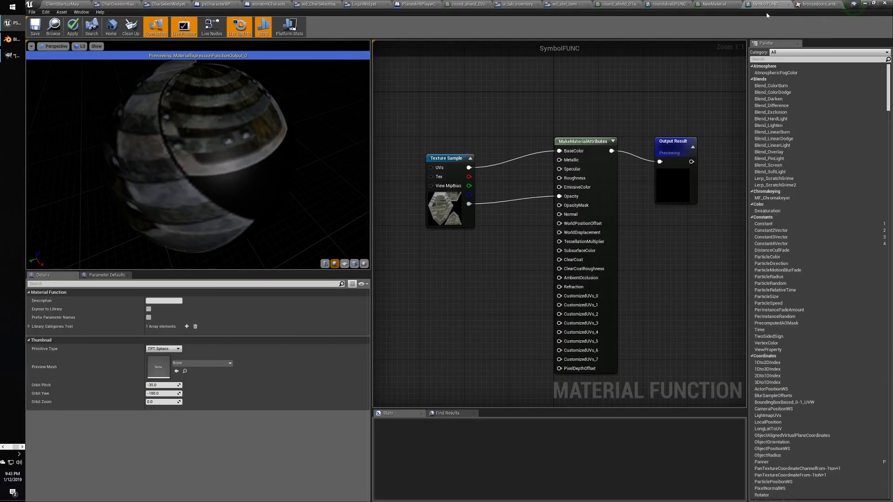
# Close the SymbolFUNC, NewMaterial and roundshieldFUNC editors, discarding their unsaved changes.
pyautogui.click(788, 4)
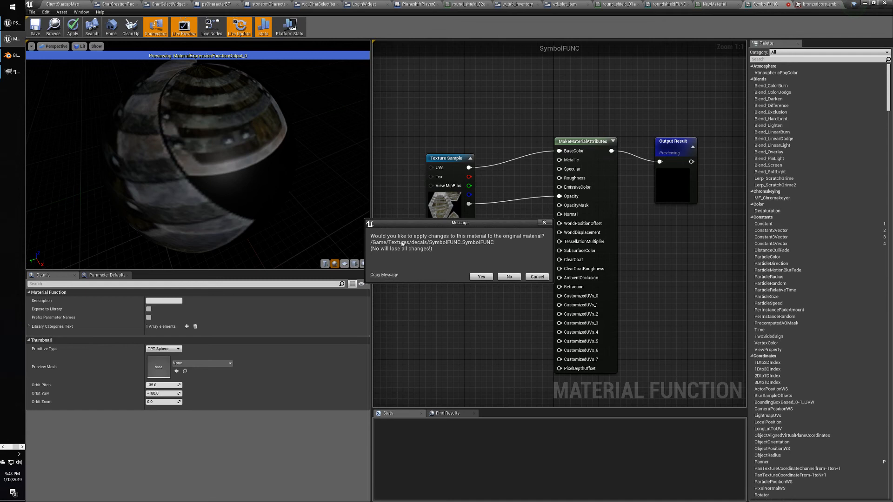
pyautogui.click(509, 276)
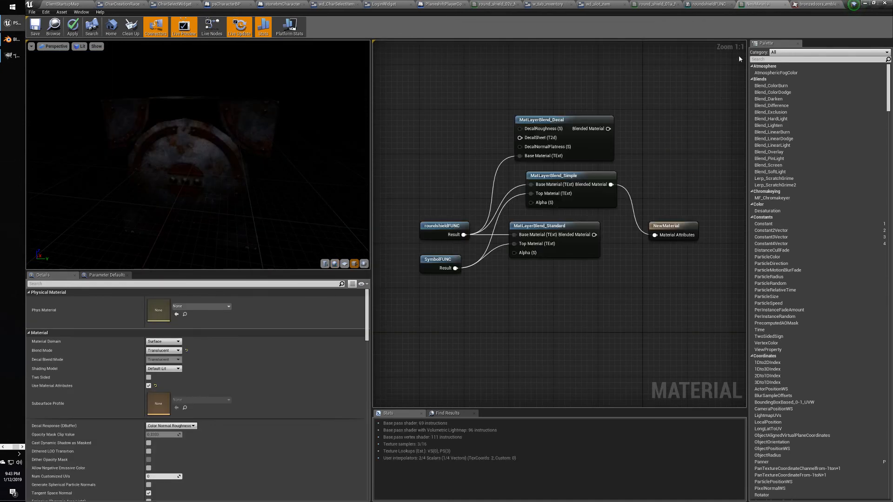
pyautogui.click(785, 4)
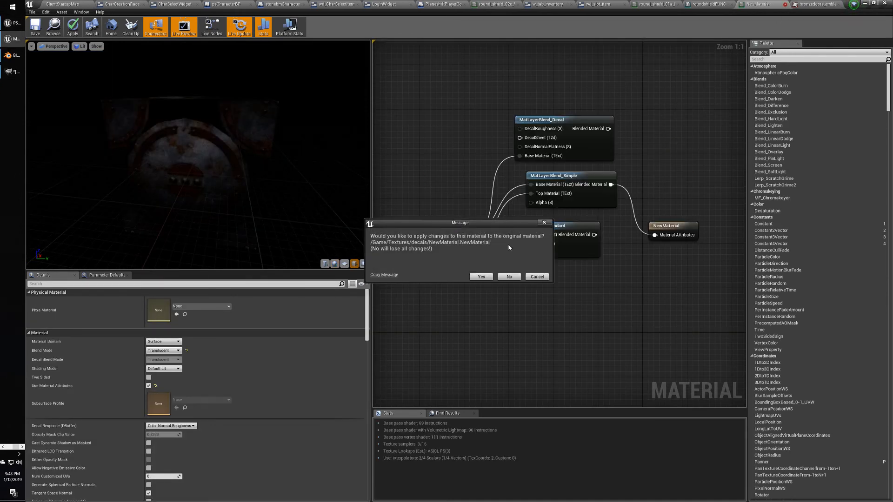
pyautogui.click(509, 277)
pyautogui.click(702, 4)
pyautogui.click(753, 4)
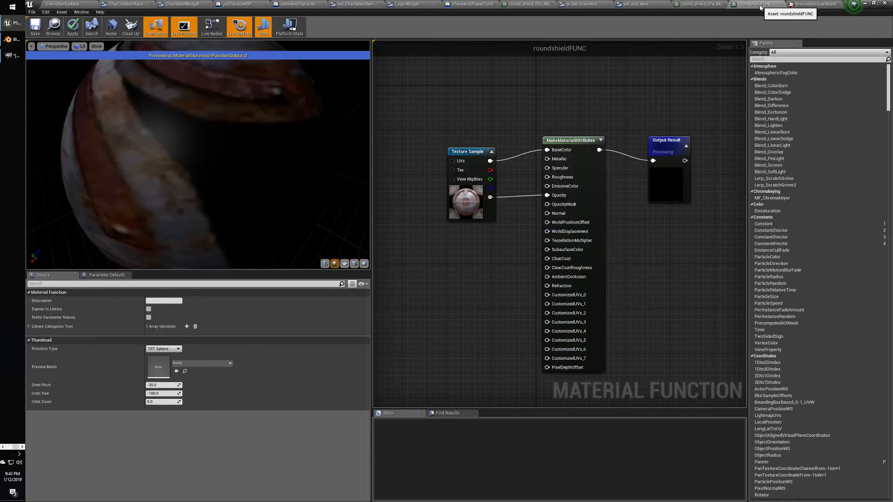
pyautogui.click(781, 4)
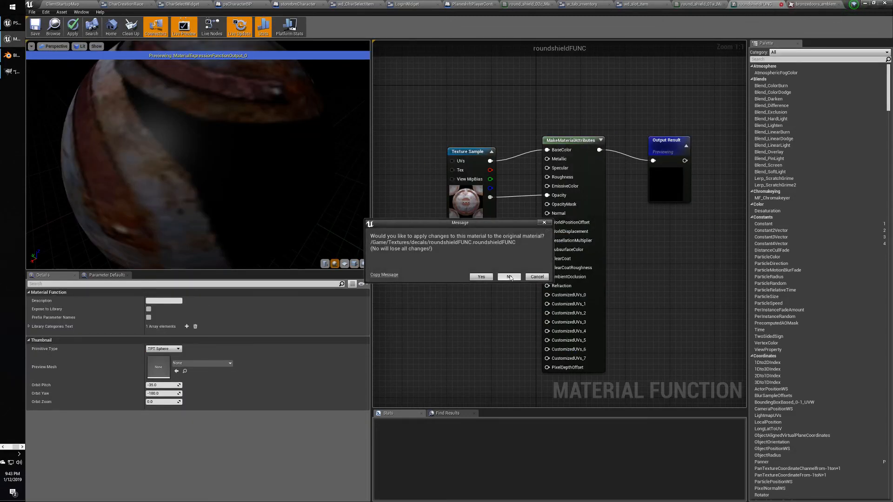
pyautogui.click(509, 277)
# Close bronzedoors_emblem2 and round_shield_02c_Mat without applying, returning to round_shield_01a_Mat.
pyautogui.click(808, 4)
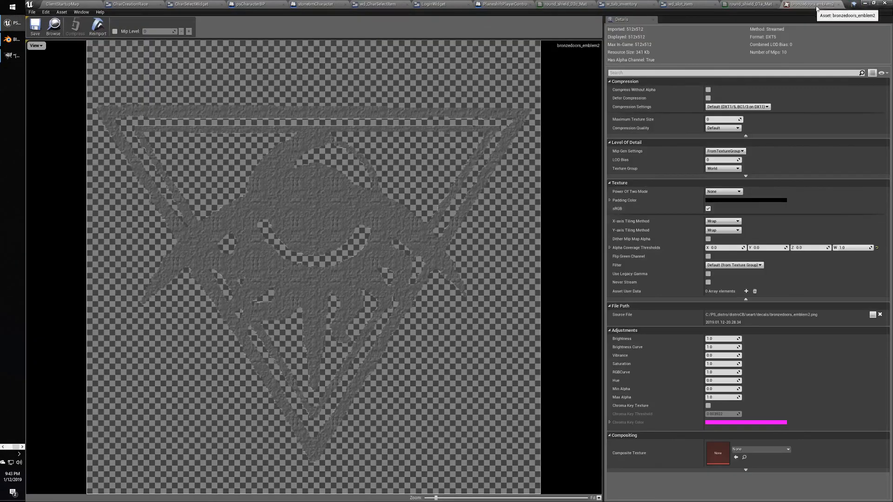
pyautogui.click(848, 4)
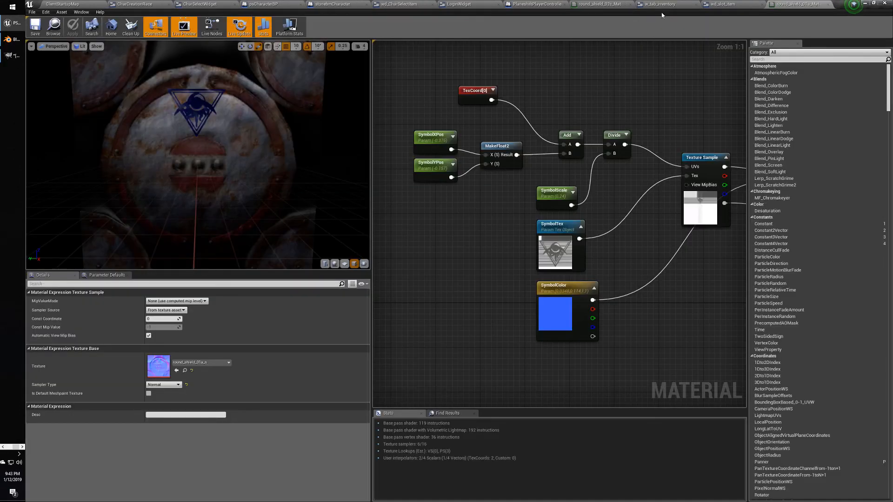
pyautogui.click(600, 4)
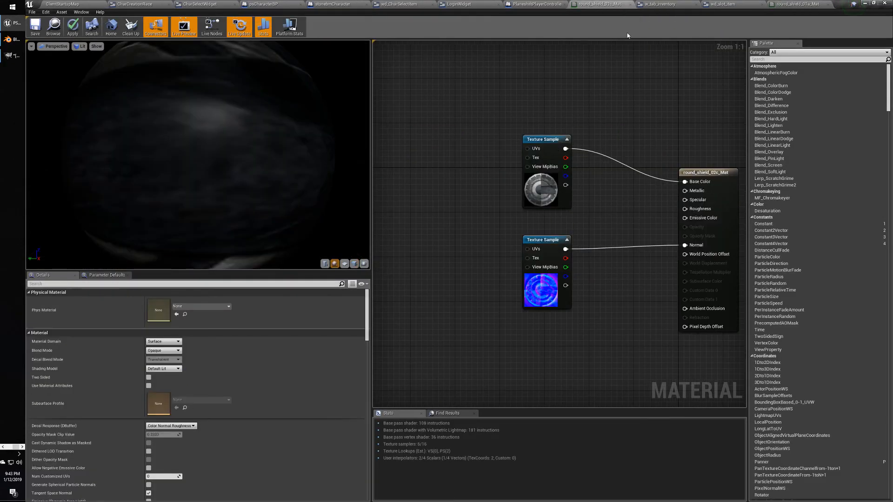
pyautogui.click(630, 4)
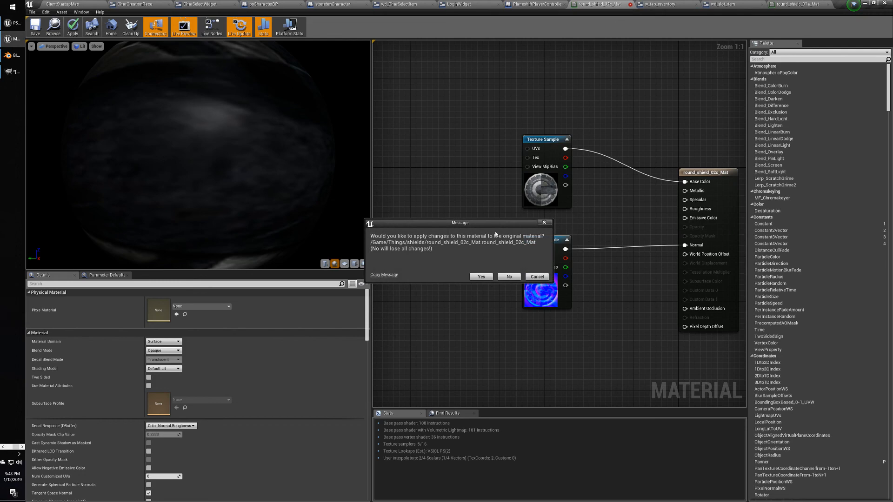
pyautogui.click(507, 279)
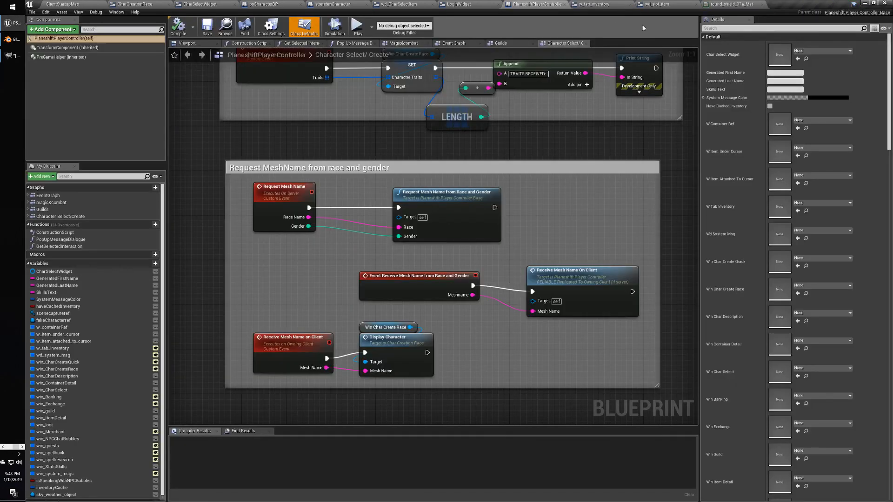
pyautogui.click(674, 5)
pyautogui.click(719, 3)
pyautogui.moveTo(635, 102); pyautogui.dragTo(597, 127, button='right')
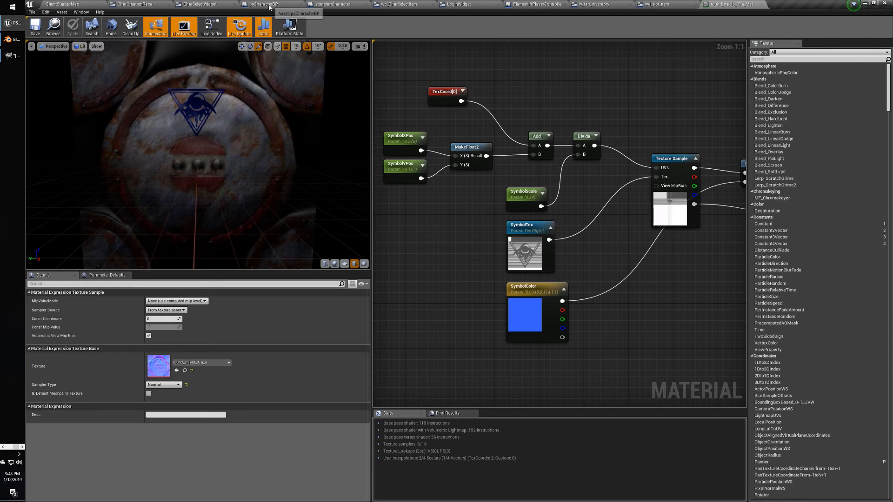
# Review the psCharacterBP blueprint and round_shield_01a_Mat, then bring up the Paint decals sheet.
pyautogui.click(270, 5)
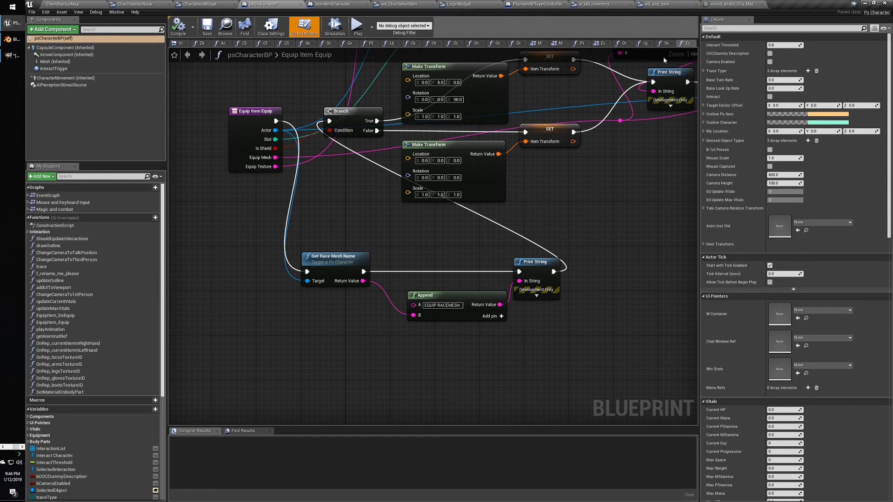
pyautogui.click(728, 5)
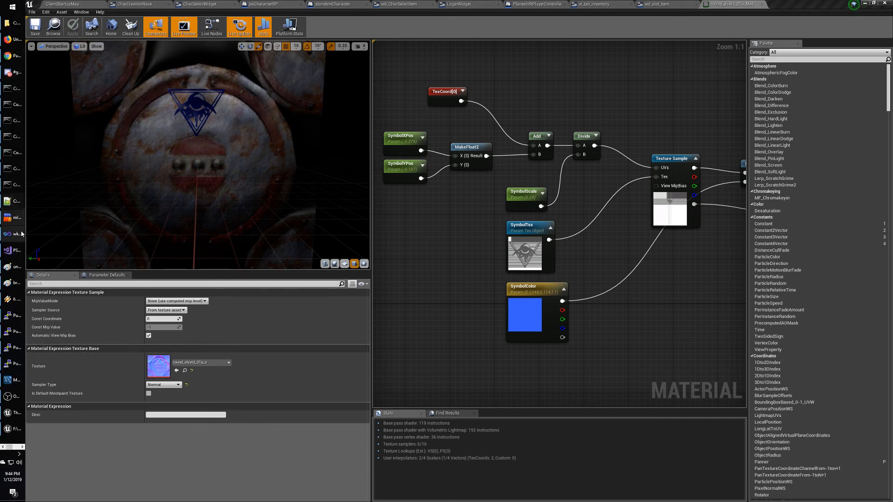
pyautogui.click(13, 266)
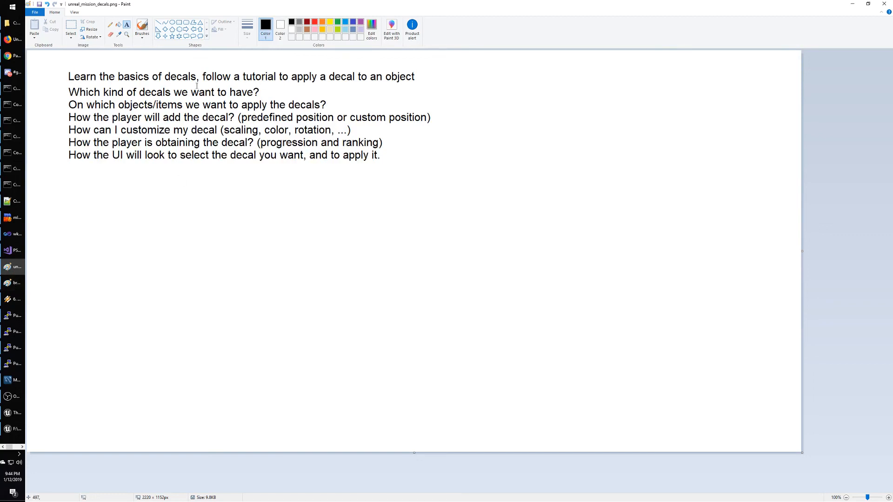
# Move the block of question lines lower on the sheet to free up space.
pyautogui.click(71, 28)
pyautogui.moveTo(66, 85); pyautogui.dragTo(486, 173)
pyautogui.moveTo(396, 154); pyautogui.dragTo(396, 217)
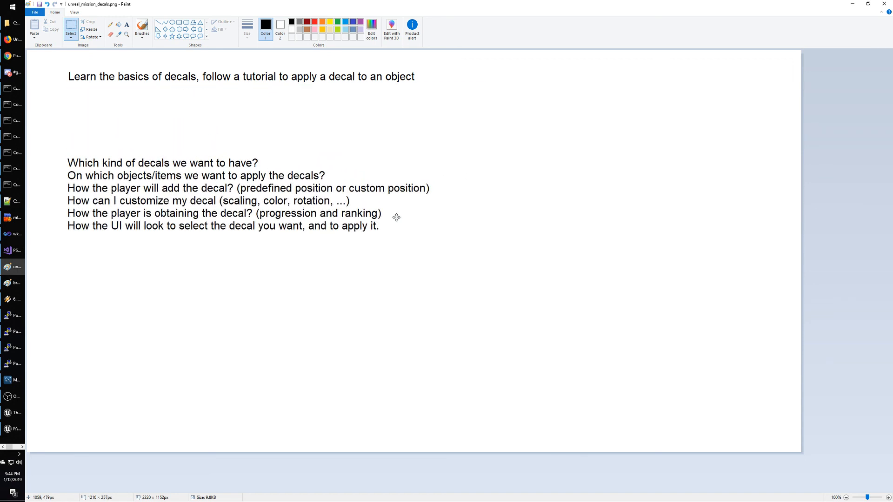
pyautogui.click(518, 150)
# Paste the editor screenshot into the bronzedoors_emblem image and crop it to the shield emblem.
pyautogui.hotkey('alt', 'Tab')
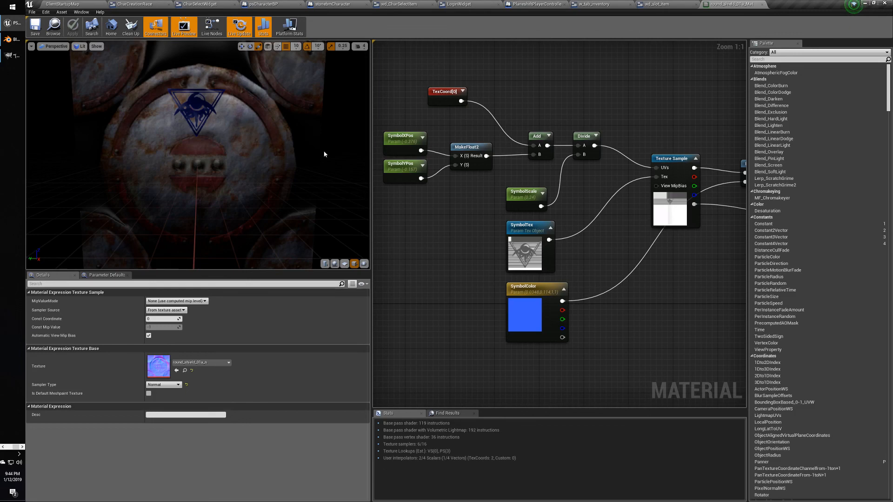
pyautogui.hotkey('alt', 'Tab')
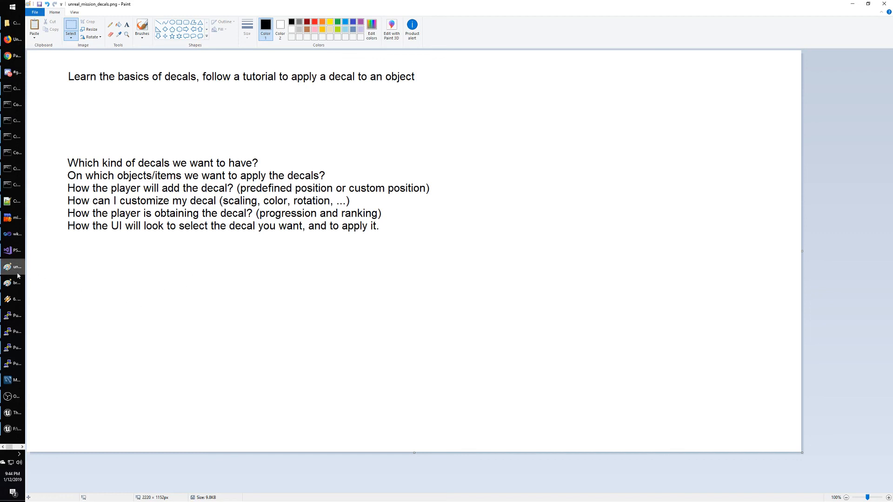
pyautogui.click(14, 283)
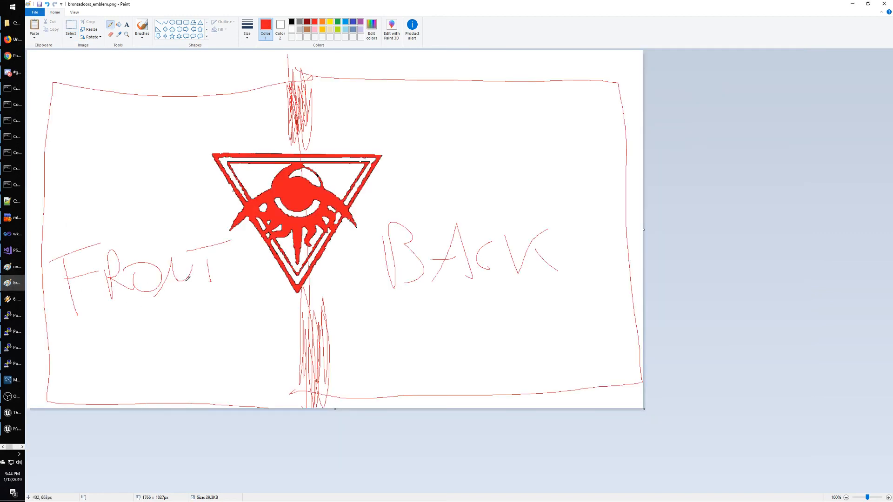
pyautogui.hotkey('ctrl', 'v')
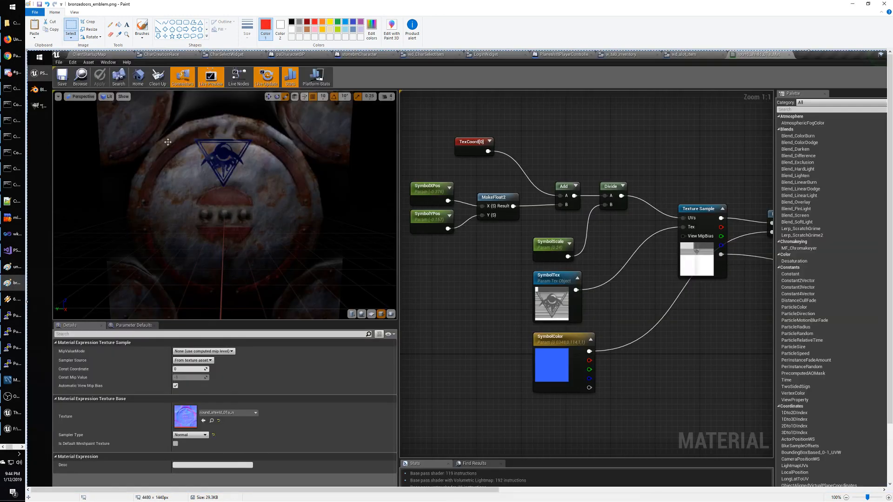
pyautogui.click(70, 26)
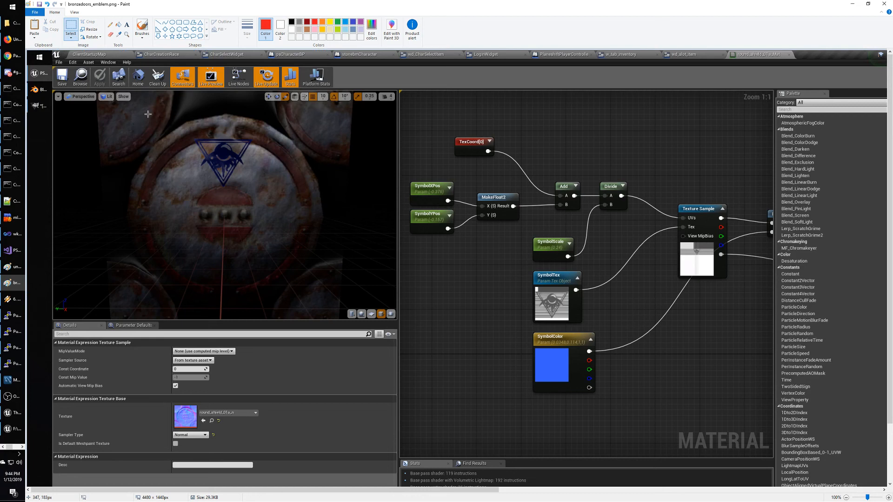
pyautogui.moveTo(148, 112); pyautogui.dragTo(305, 207)
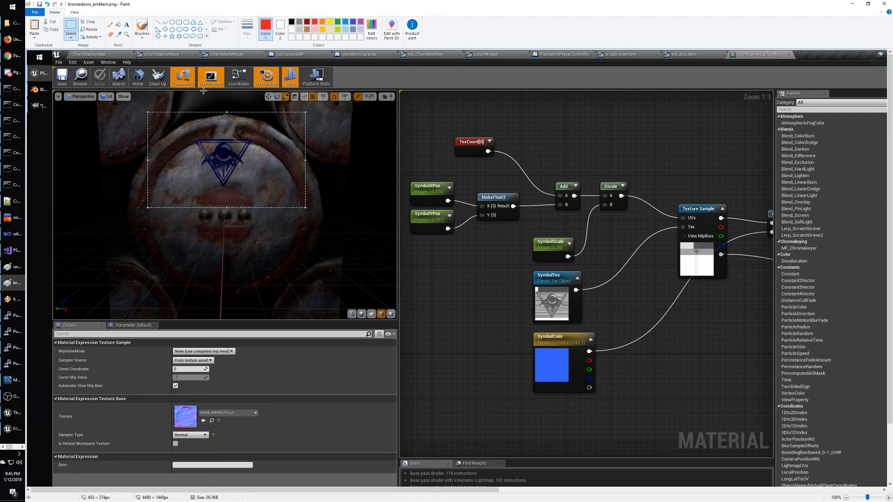
pyautogui.click(89, 21)
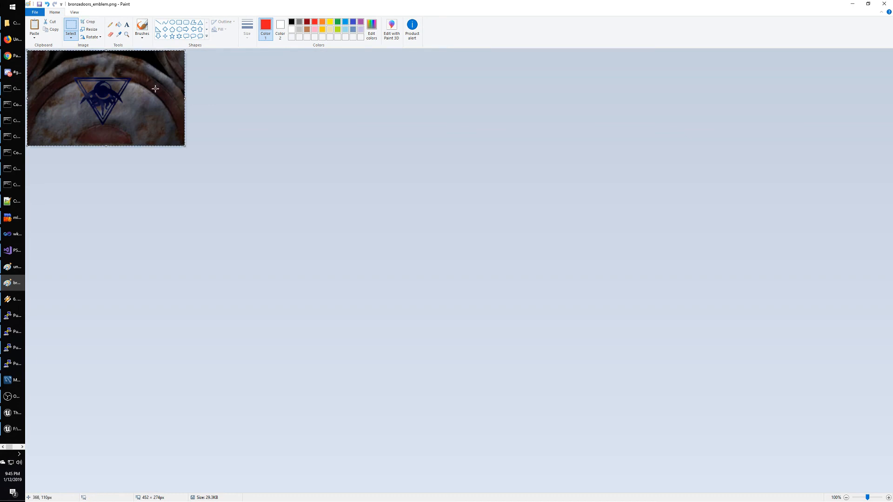
# Paste the cropped emblem into the planning sheet, placed right of the questions.
pyautogui.hotkey('alt', 'Tab')
pyautogui.hotkey('ctrl', 'v')
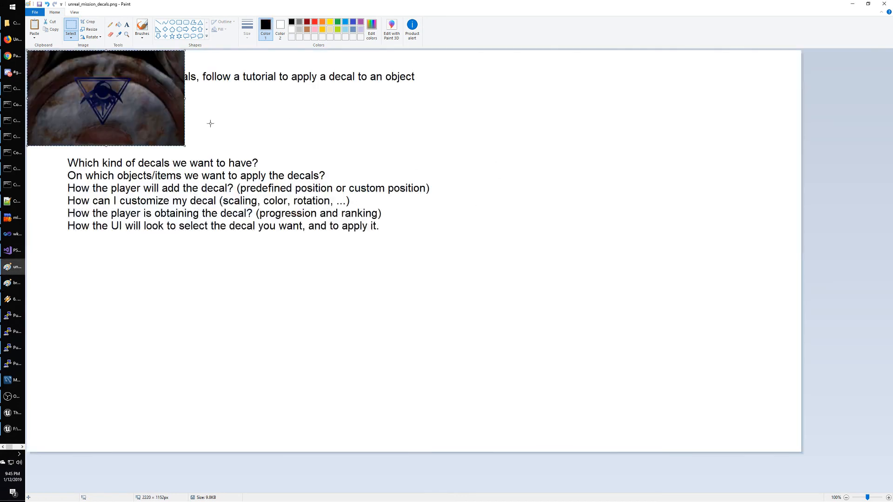
pyautogui.moveTo(177, 122)
pyautogui.mouseDown()
pyautogui.moveTo(697, 220)
pyautogui.moveTo(713, 246)
pyautogui.mouseUp()
pyautogui.hotkey('alt', 'Tab')
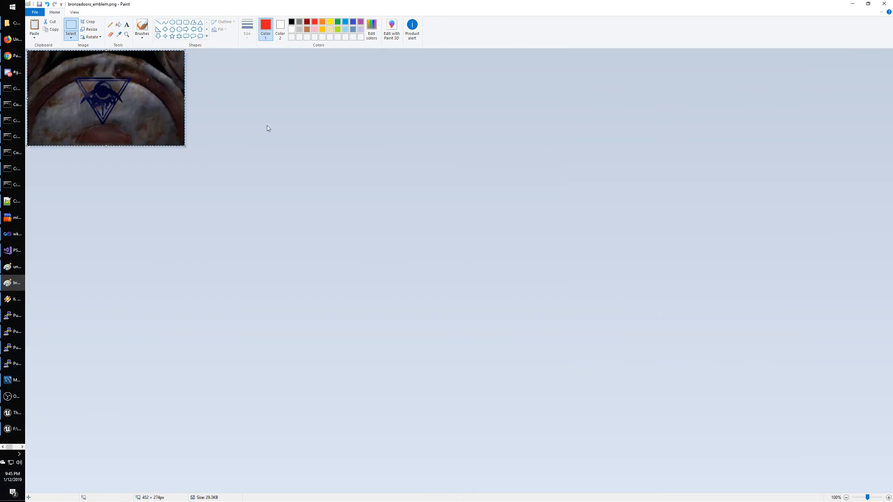
pyautogui.hotkey('alt', 'Tab')
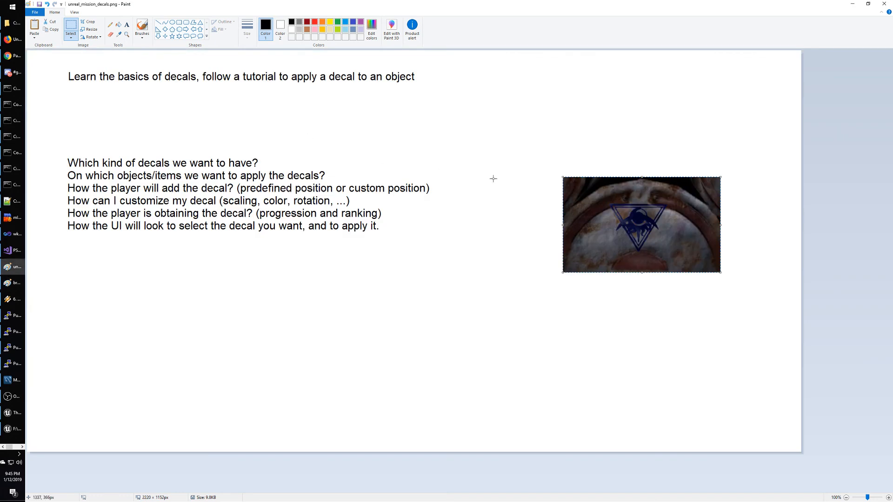
pyautogui.click(632, 153)
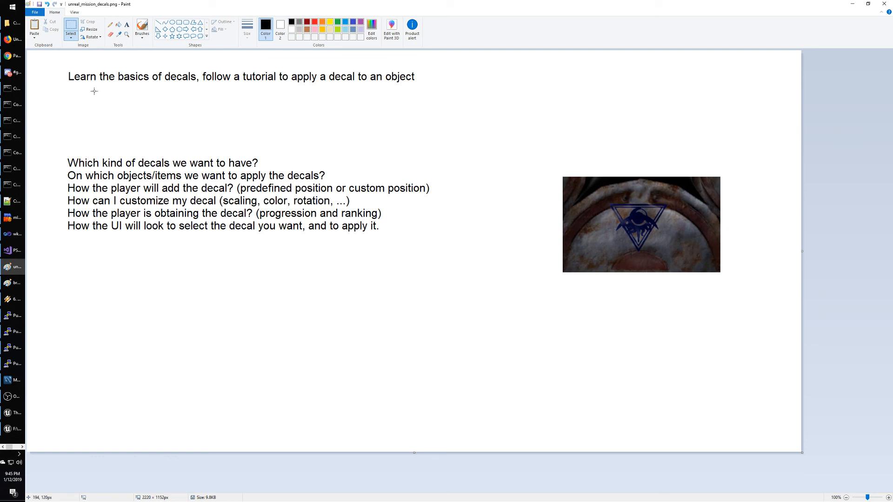
# Write 'Option 1: Decal Actor, projecting the image in 3d space… multiple objects (+blood stains)' below the title.
pyautogui.click(127, 24)
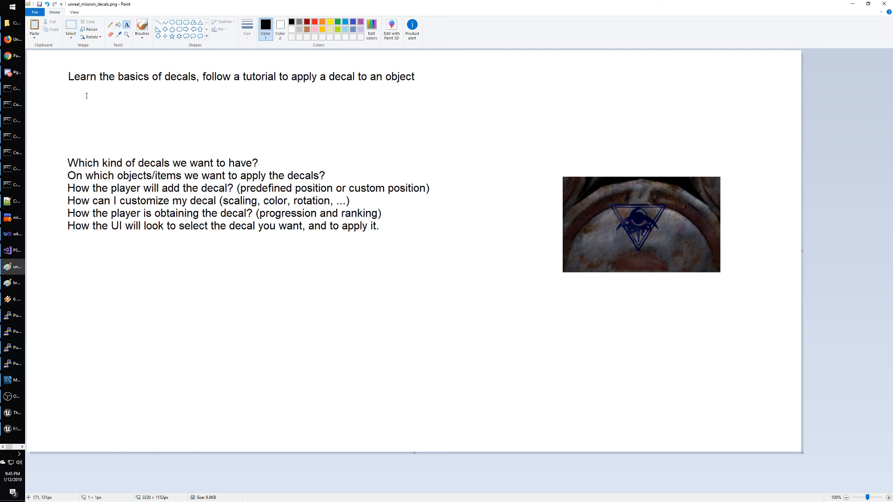
pyautogui.click(87, 96)
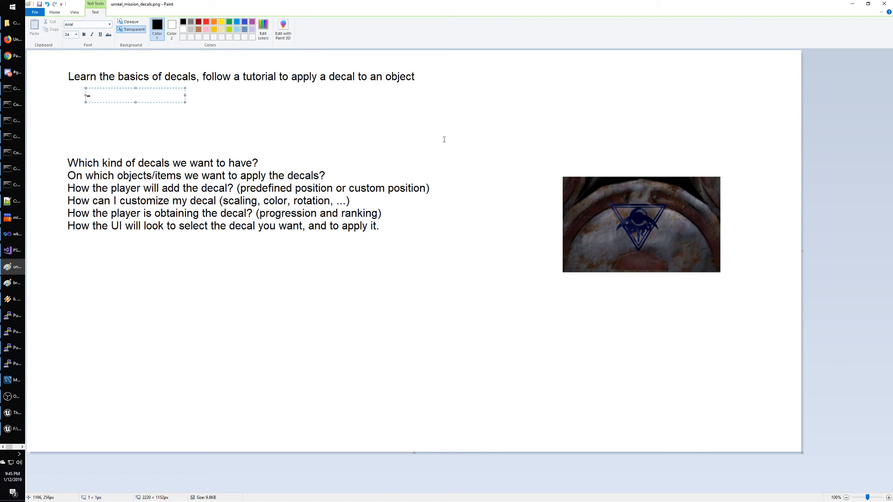
pyautogui.write('Option 1')
pyautogui.write(': Decal Actor')
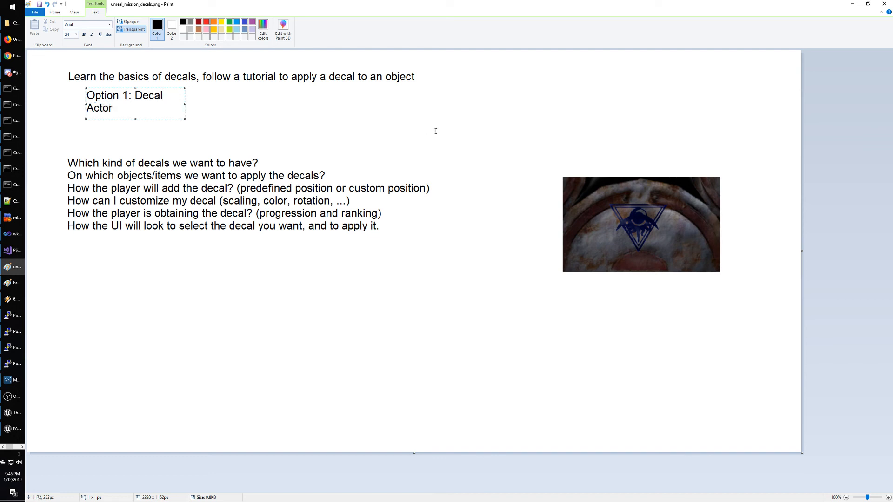
pyautogui.moveTo(185, 103); pyautogui.dragTo(490, 111)
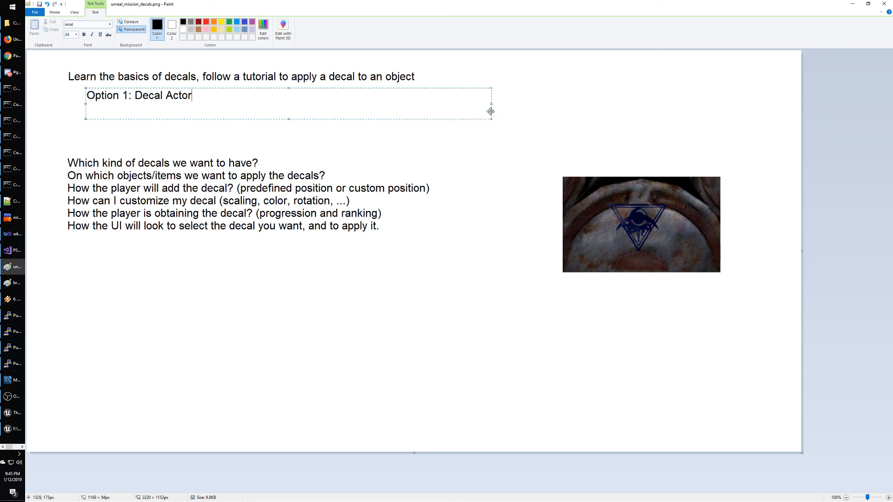
pyautogui.write(', projecting the ima')
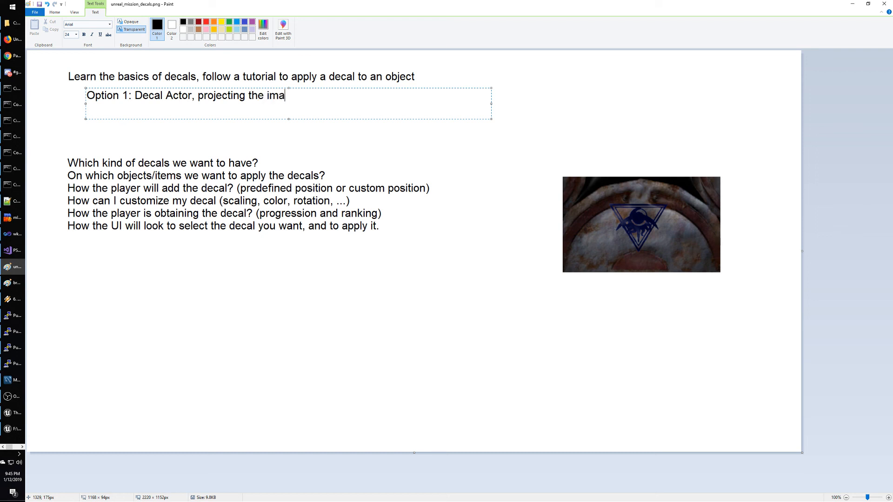
pyautogui.write('ge in 3d space')
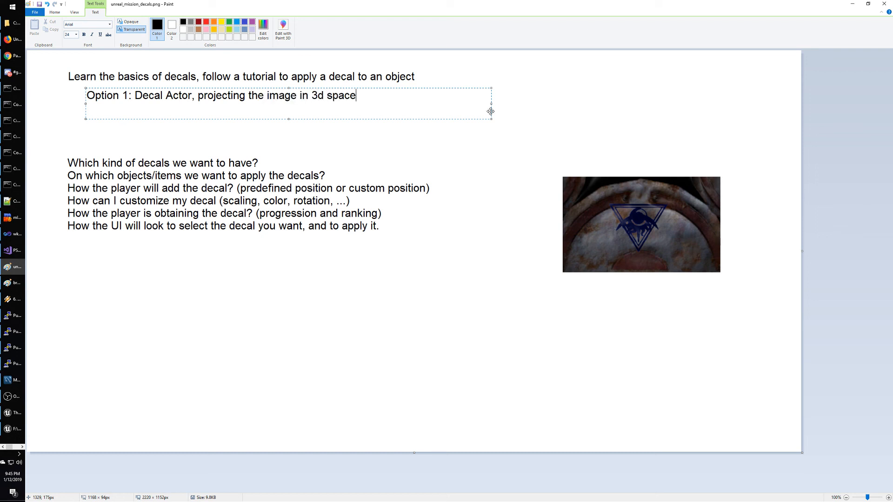
pyautogui.write(' for')
pyautogui.press('BackSpace')
pyautogui.press('BackSpace')
pyautogui.press('BackSpace')
pyautogui.press('BackSpace')
pyautogui.press('BackSpace')
pyautogui.write(', it may apply toi')
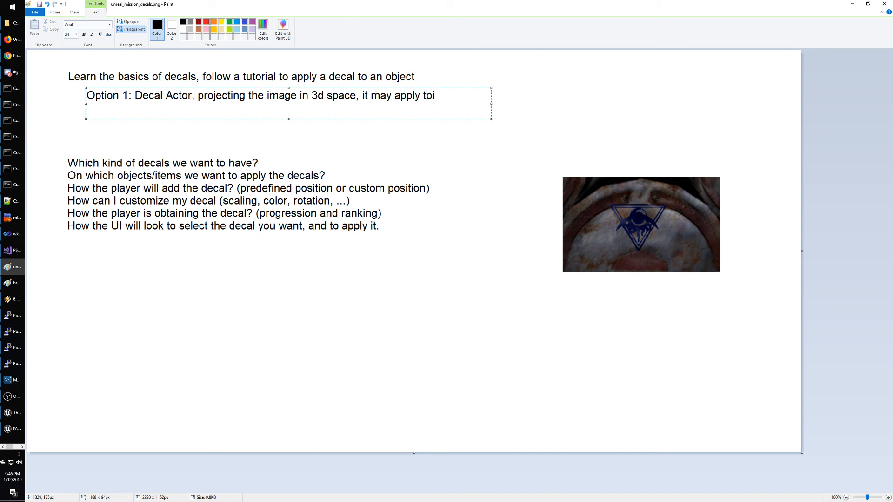
pyautogui.press('BackSpace')
pyautogui.write('multipl')
pyautogui.press('BackSpace')
pyautogui.press('BackSpace')
pyautogui.press('BackSpace')
pyautogui.write('iple objects')
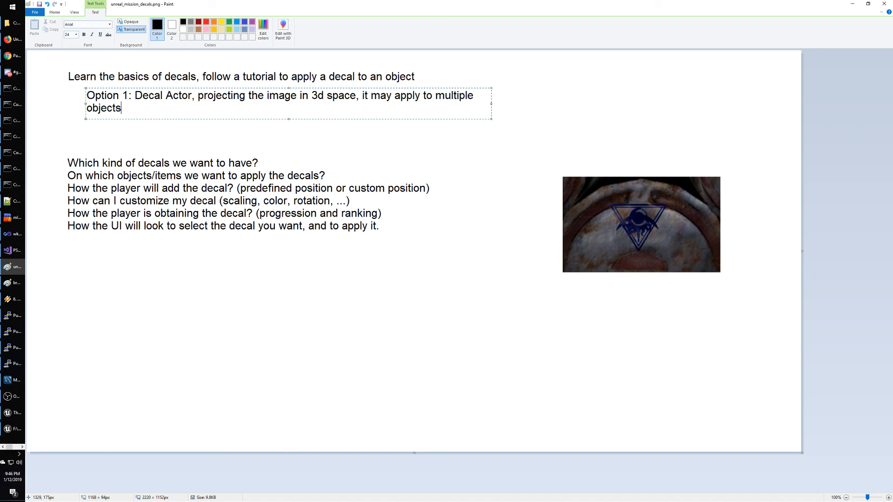
pyautogui.write(' (+blood stains)')
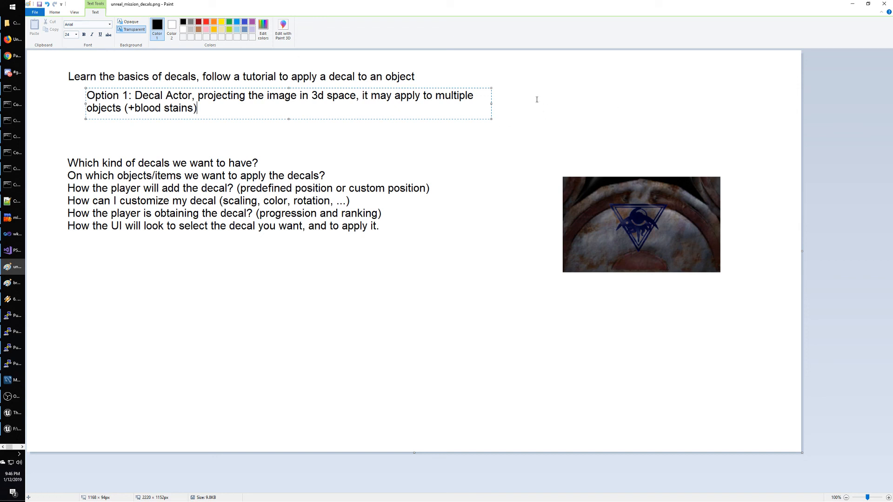
pyautogui.moveTo(491, 103); pyautogui.dragTo(620, 117)
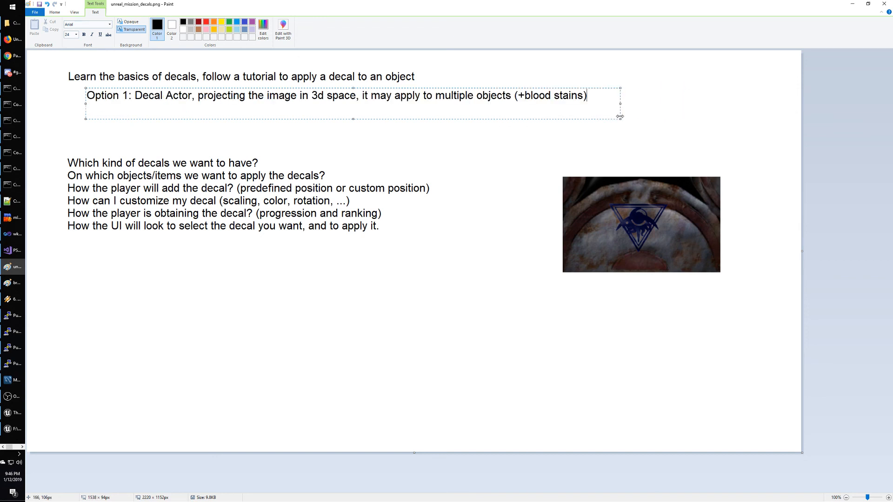
# Add '- works badly on non-flat surfaces' to the end of Option 1.
pyautogui.click(585, 98)
pyautogui.write(', - works badly')
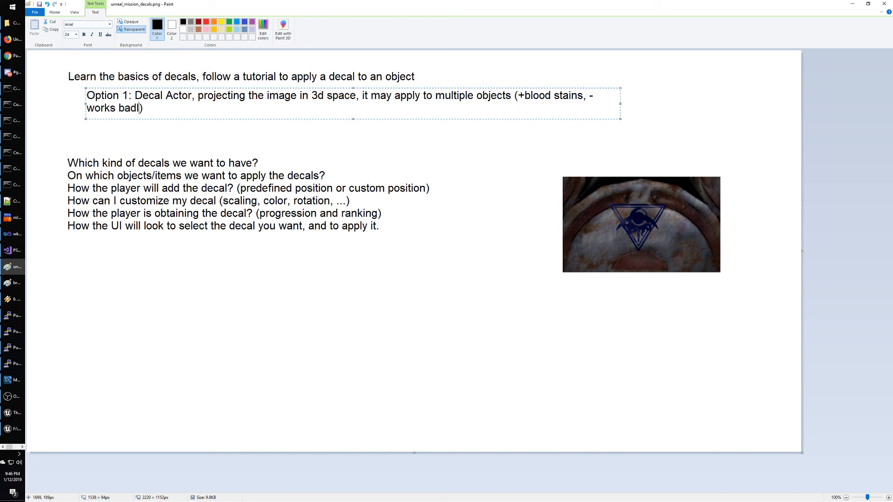
pyautogui.press('BackSpace')
pyautogui.write('l')
pyautogui.press('BackSpace')
pyautogui.write('y on non flat surfa')
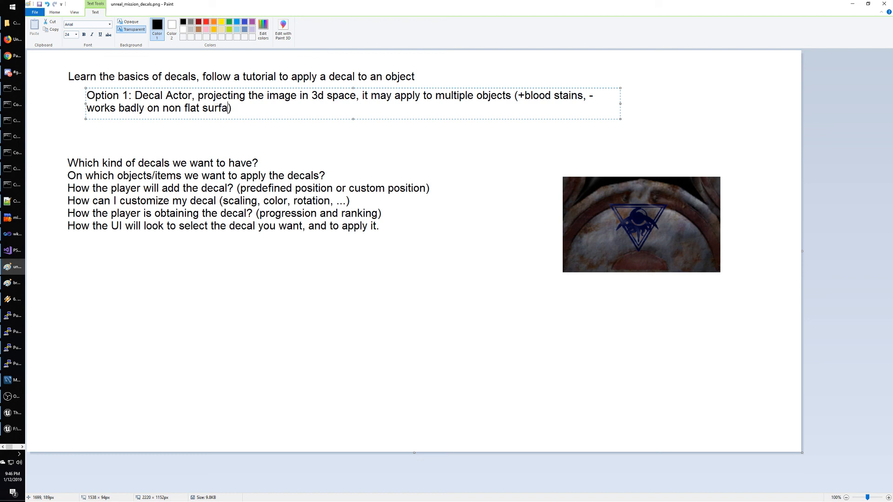
pyautogui.write('ces')
pyautogui.press('BackSpace')
pyautogui.write('-')
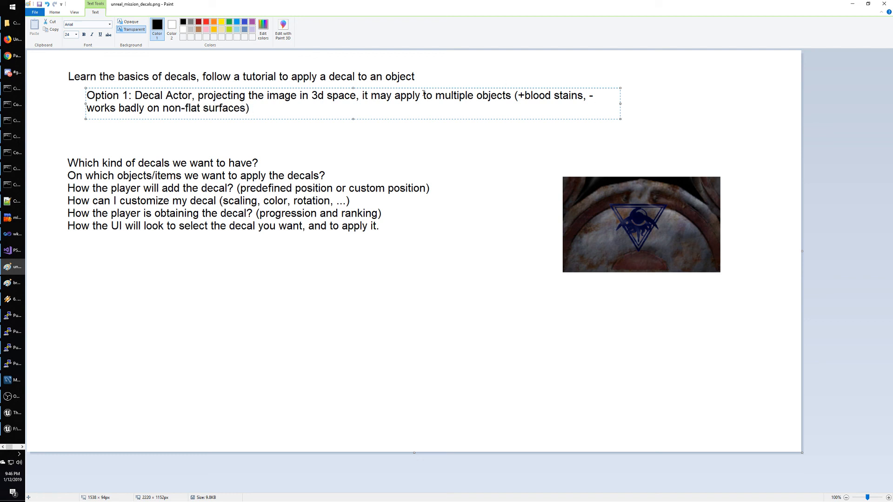
# Start a new line 'Option 2: Lerp two textures, base and symbol in the material BP.'.
pyautogui.click(288, 110)
pyautogui.press('Return')
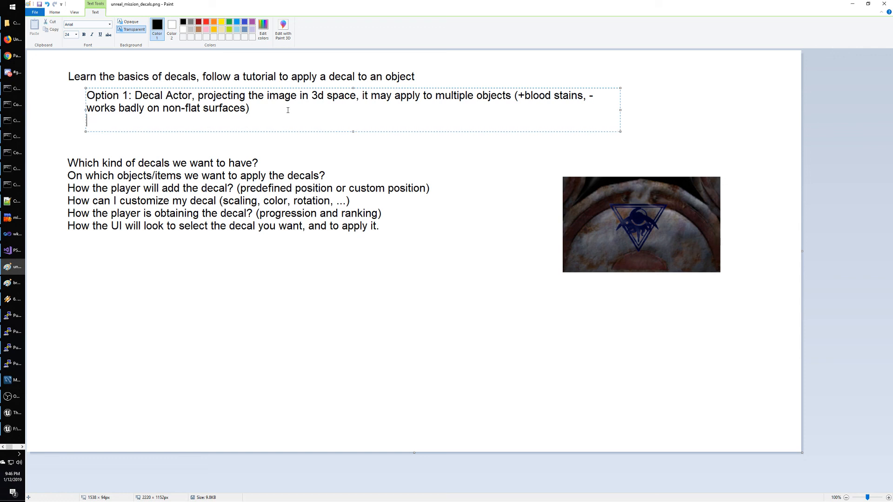
pyautogui.write('Option 2:')
pyautogui.press('BackSpace')
pyautogui.write('1')
pyautogui.write('Lerp')
pyautogui.write(' two te')
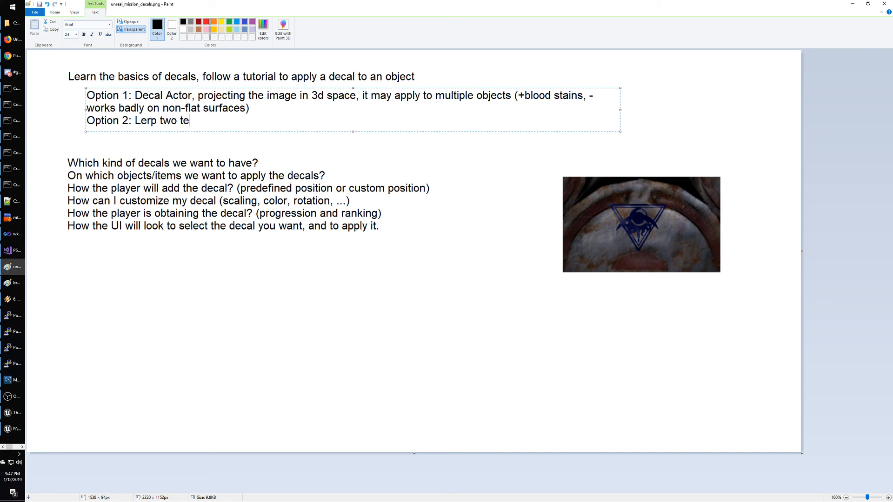
pyautogui.write('xtures, base and symbol')
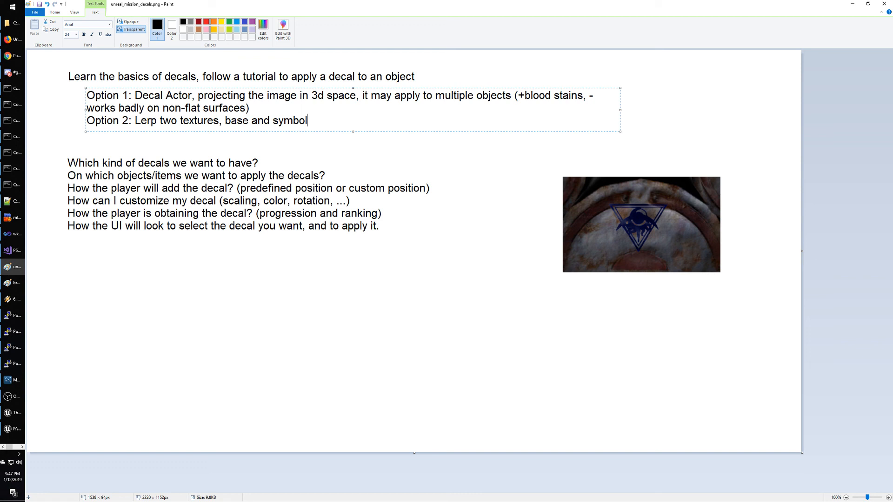
pyautogui.write(' in the material BP.')
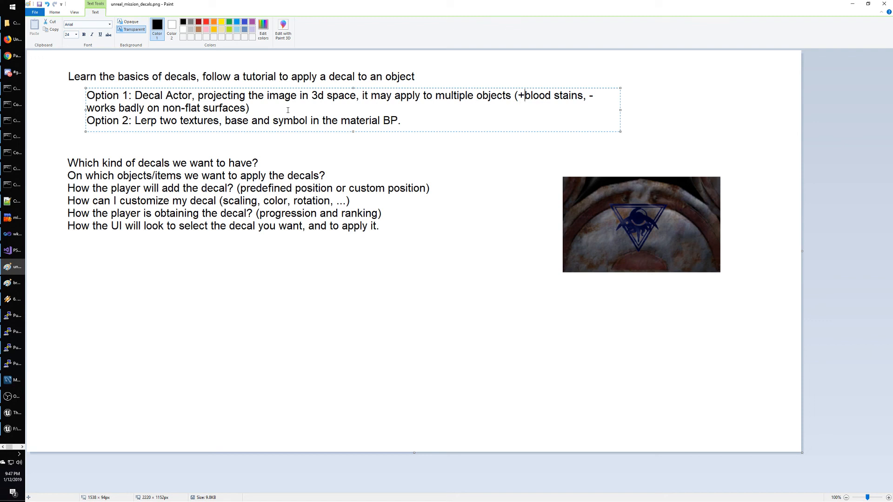
# Replace the parentheses around Option 1's notes with periods.
pyautogui.press('BackSpace')
pyautogui.press('Delete')
pyautogui.write('.')
pyautogui.press('BackSpace')
pyautogui.write('.')
# List Option 2's pros and cons: +non-flat surfaces, -cannot work on multiobjects, -tiled texture tiles the symbol.
pyautogui.press('Down')
pyautogui.write('+')
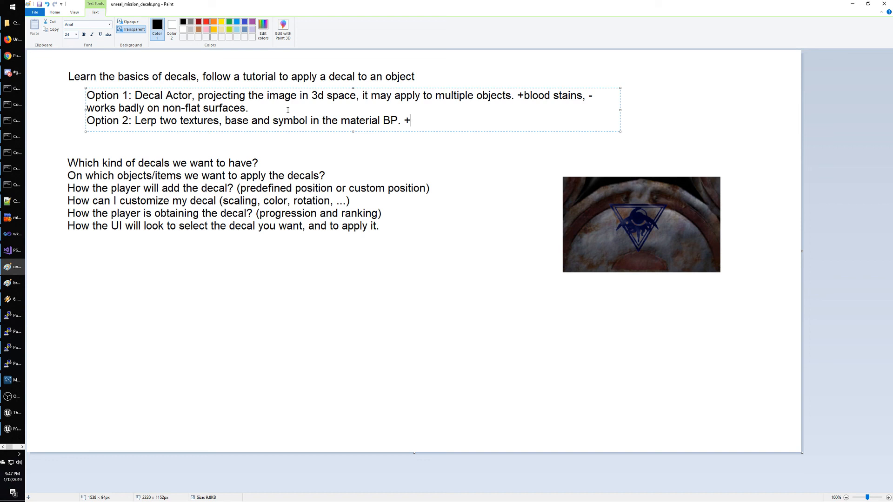
pyautogui.write('non -flat surfaces,')
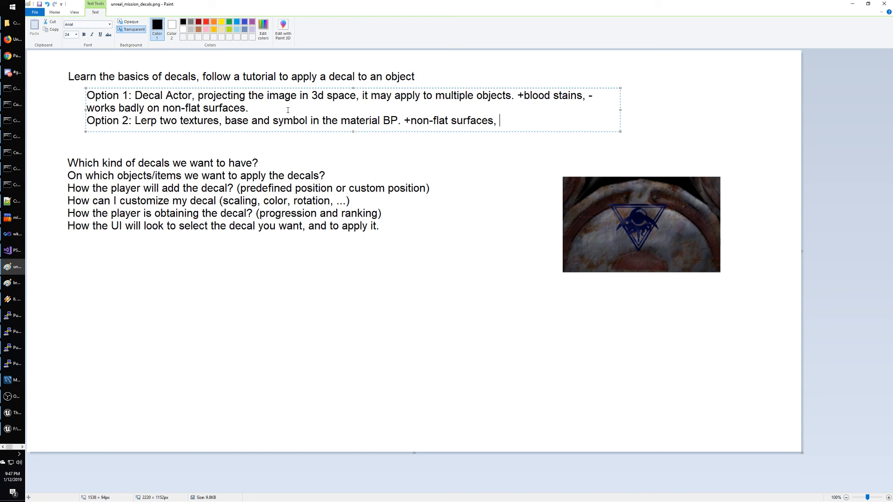
pyautogui.write('-cannot work on multiob')
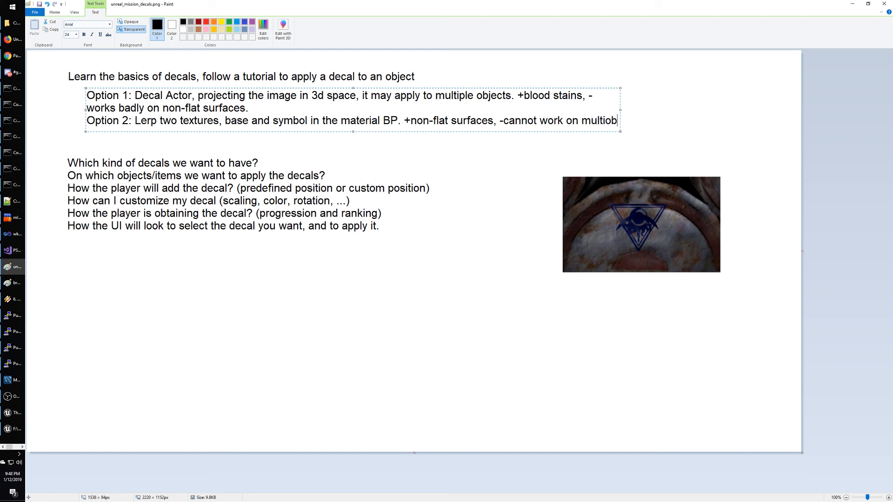
pyautogui.write('jects')
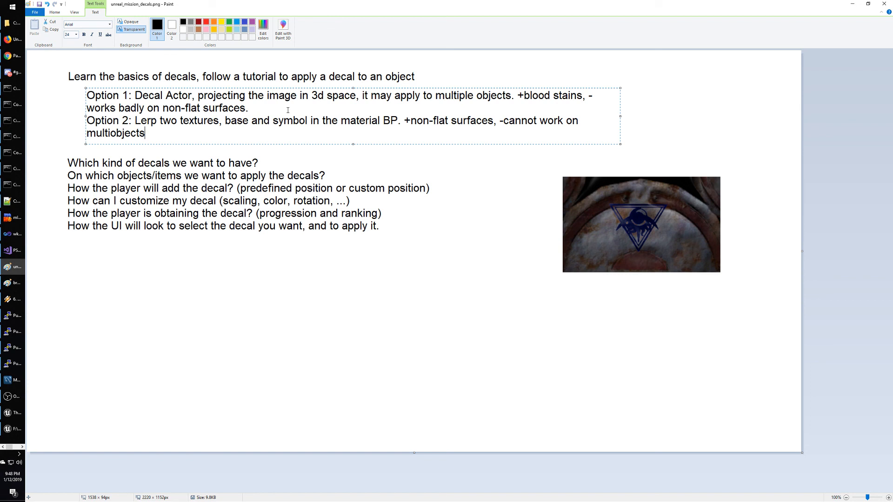
pyautogui.write(', -if the texture is')
pyautogui.press('BackSpace')
pyautogui.write('is tiled')
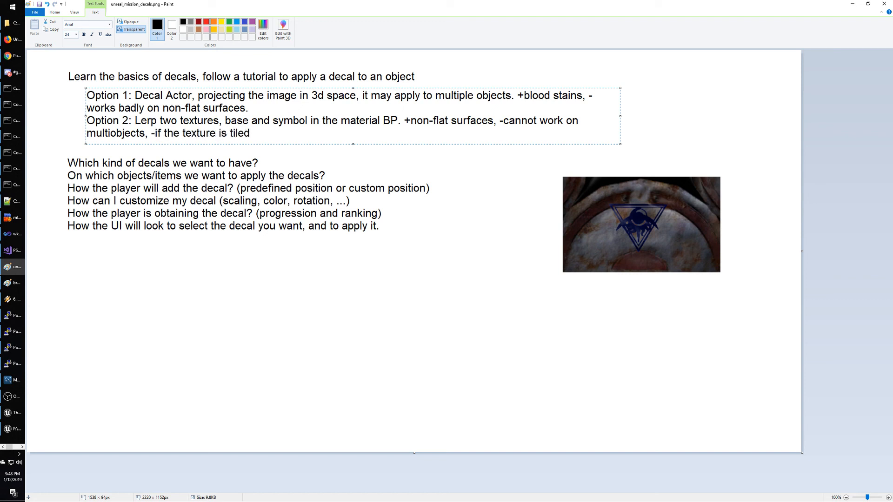
pyautogui.write(' the symbol will be tu')
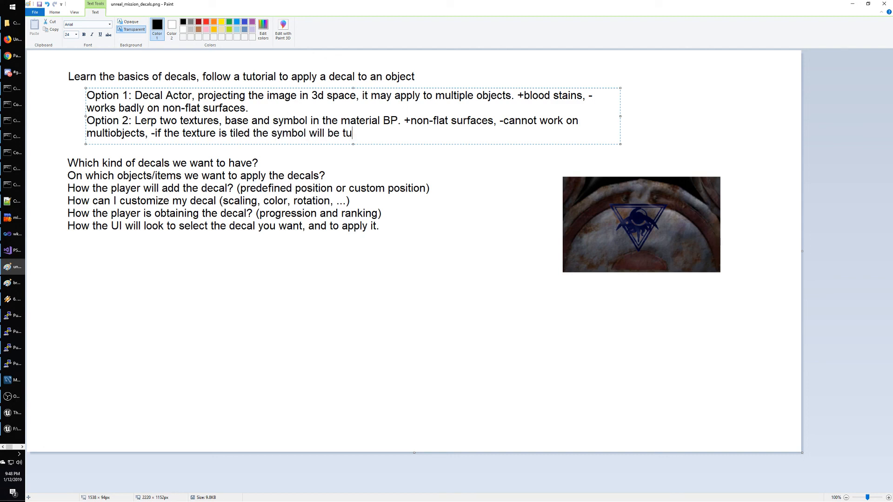
pyautogui.press('BackSpace')
pyautogui.write('iled as well.')
# Add 'and graffiti' after blood stains in Option 1.
pyautogui.click(585, 100)
pyautogui.press('BackSpace')
pyautogui.write('and graffiti')
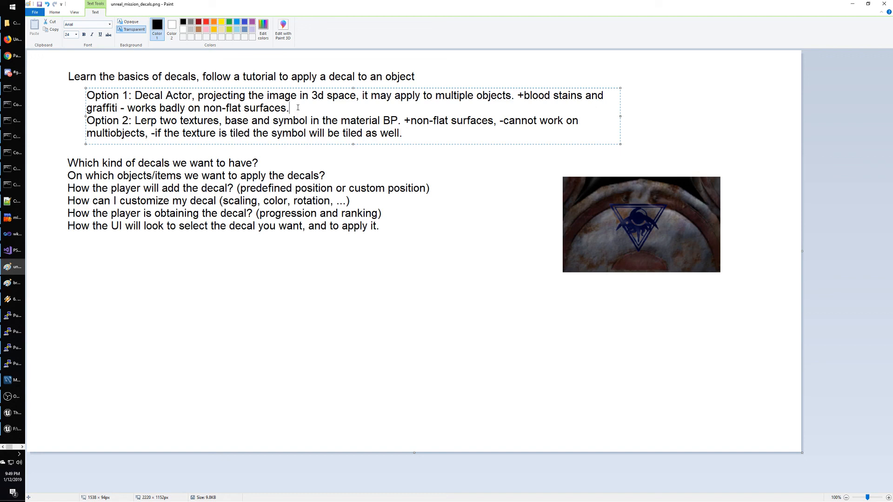
# Add 'To be used on walls, ground, ...' to Option 1 and 'shields, body parts, armor, ...' to Option 2.
pyautogui.write('TO be use')
pyautogui.press('BackSpace')
pyautogui.press('BackSpace')
pyautogui.press('BackSpace')
pyautogui.press('BackSpace')
pyautogui.press('BackSpace')
pyautogui.press('BackSpace')
pyautogui.press('BackSpace')
pyautogui.press('BackSpace')
pyautogui.write('o th')
pyautogui.press('BackSpace')
pyautogui.press('BackSpace')
pyautogui.write('be used on walls, ')
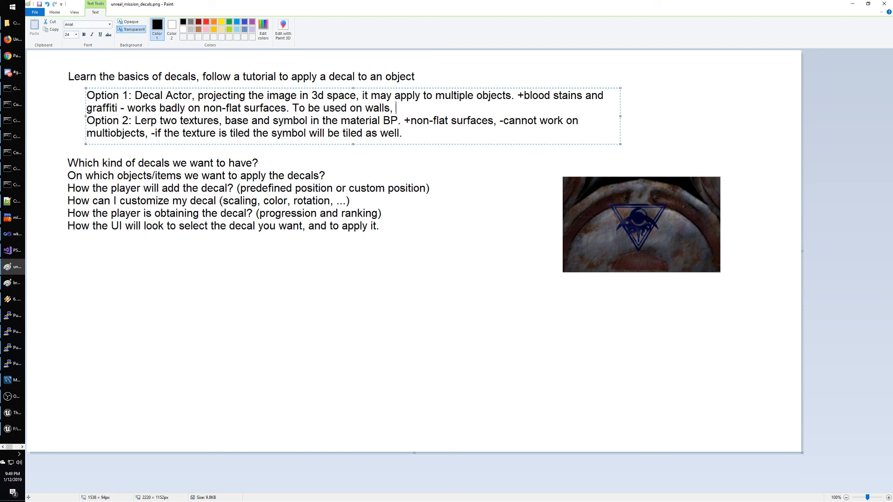
pyautogui.write('ground')
pyautogui.write(', ...')
pyautogui.write('To be used o')
pyautogui.write('n ')
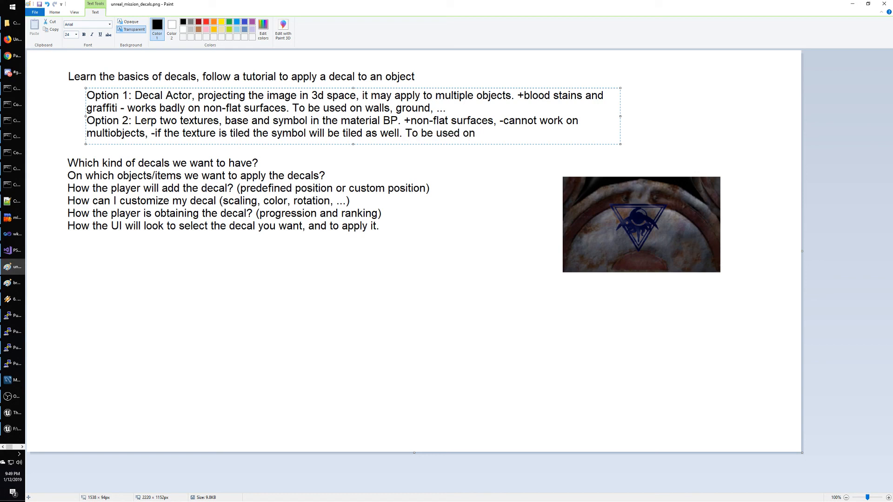
pyautogui.write('shields, ')
pyautogui.write('faces')
pyautogui.press('BackSpace')
pyautogui.press('BackSpace')
pyautogui.press('BackSpace')
pyautogui.press('BackSpace')
pyautogui.press('BackSpace')
pyautogui.write('body parts,')
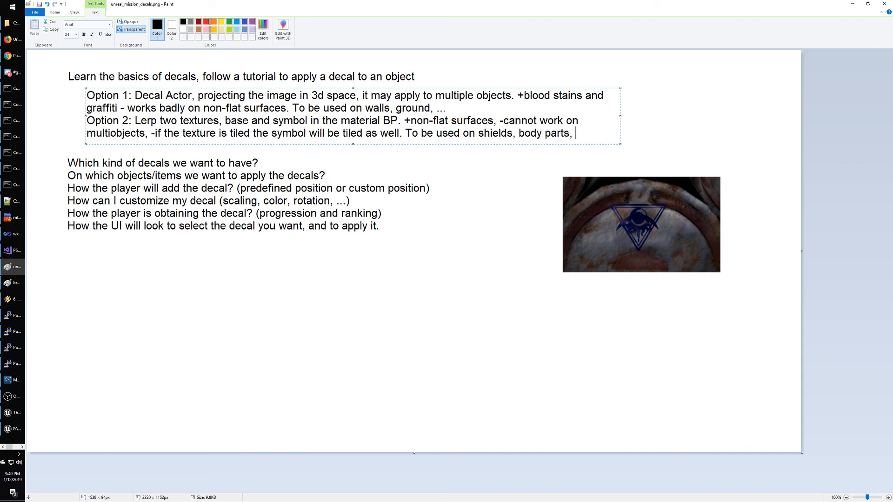
pyautogui.write(' armor, ...')
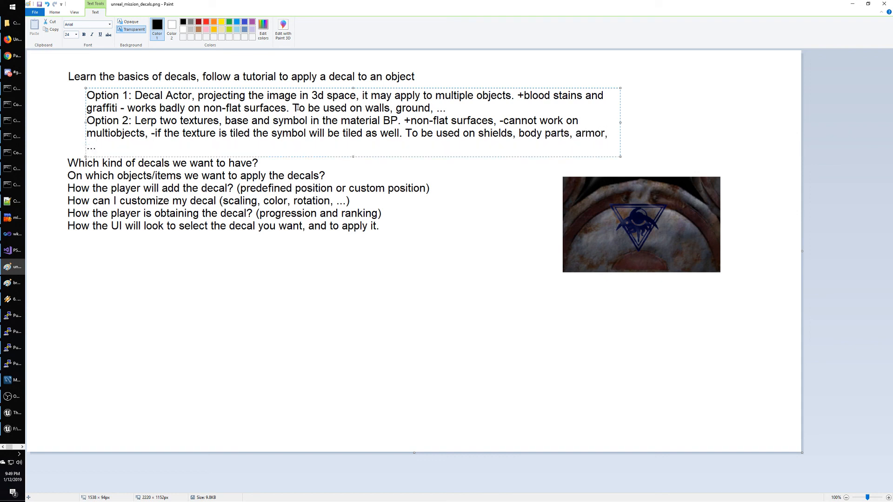
pyautogui.press('BackSpace')
pyautogui.press('BackSpace')
pyautogui.press('BackSpace')
pyautogui.write('...')
pyautogui.moveTo(621, 122); pyautogui.dragTo(643, 123)
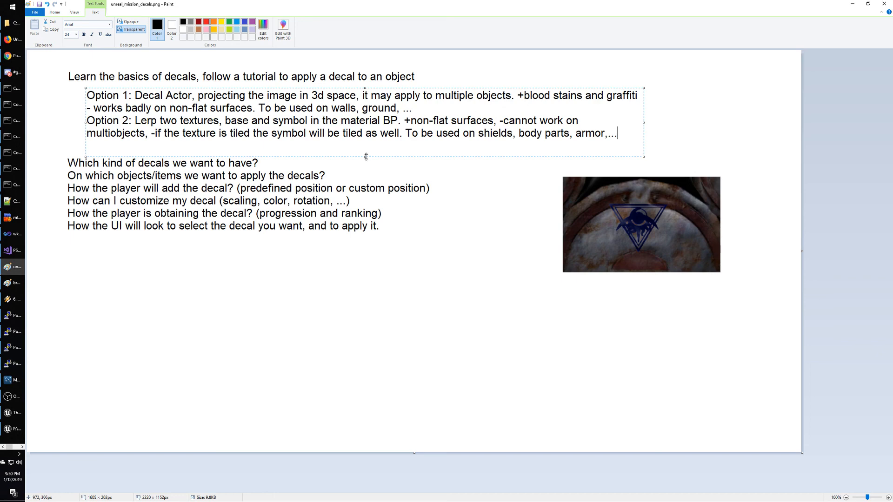
# Fit and commit the options text box, then set up a thick green pencil.
pyautogui.moveTo(365, 156); pyautogui.dragTo(366, 144)
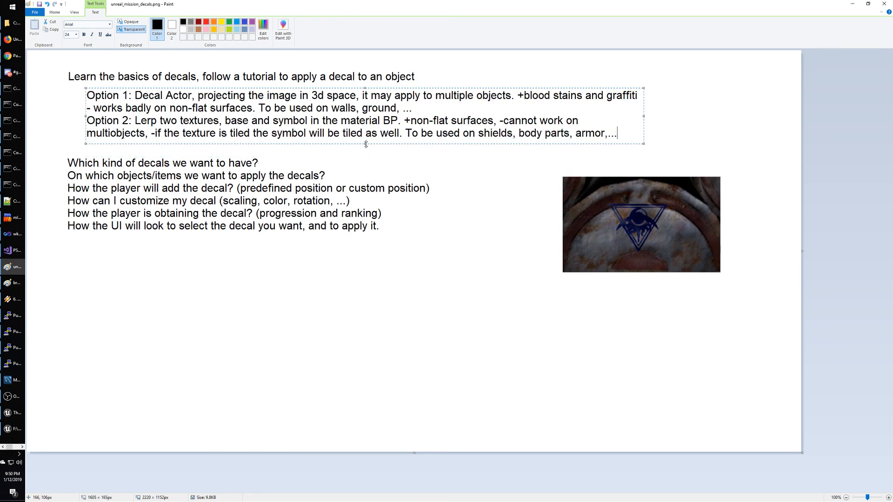
pyautogui.click(120, 166)
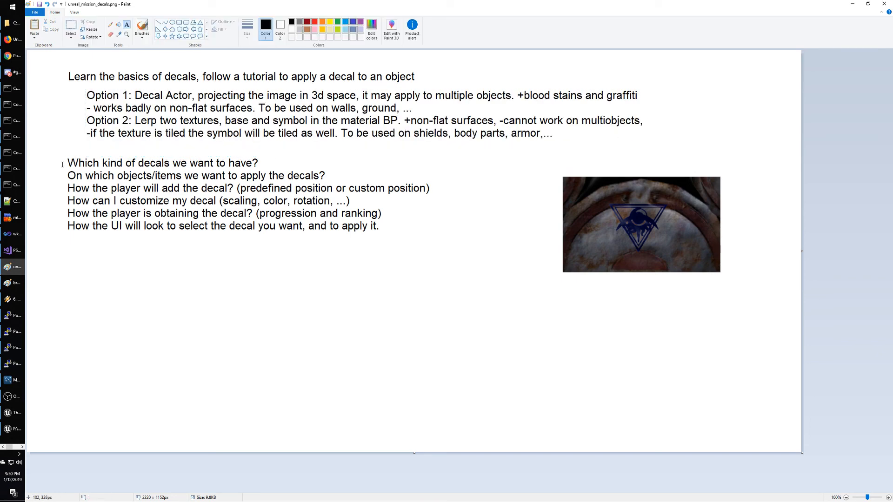
pyautogui.click(111, 24)
pyautogui.click(338, 23)
pyautogui.moveTo(156, 147)
pyautogui.mouseDown()
pyautogui.moveTo(84, 168)
pyautogui.moveTo(164, 142)
pyautogui.mouseUp()
pyautogui.hotkey('ctrl', 'z')
pyautogui.click(245, 28)
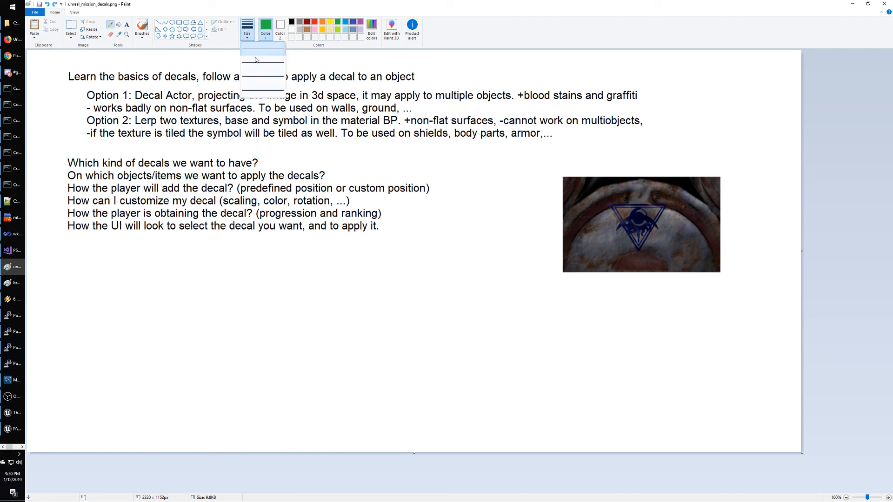
pyautogui.click(263, 74)
# Draw a green checkmark beside the first task and select the six question lines.
pyautogui.moveTo(254, 151)
pyautogui.mouseDown()
pyautogui.moveTo(65, 149)
pyautogui.moveTo(218, 145)
pyautogui.moveTo(205, 147)
pyautogui.mouseUp()
pyautogui.hotkey('ctrl', 'z')
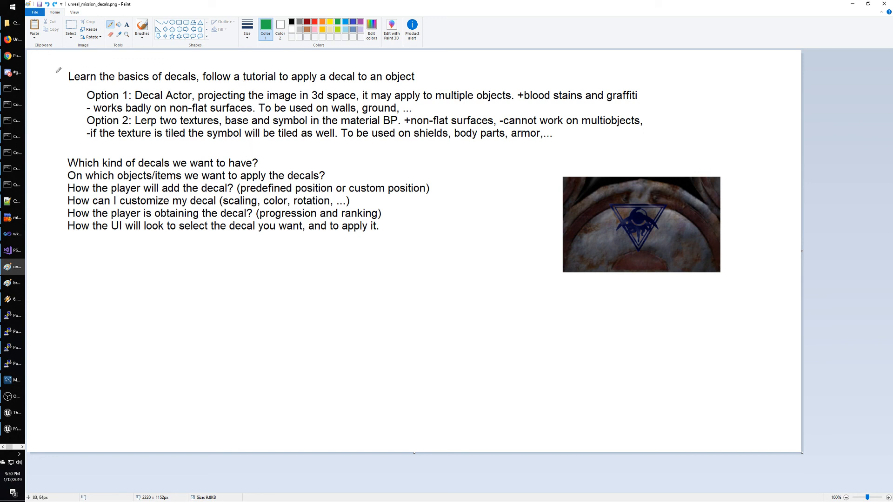
pyautogui.moveTo(55, 74)
pyautogui.mouseDown()
pyautogui.moveTo(59, 80)
pyautogui.moveTo(71, 67)
pyautogui.mouseUp()
pyautogui.click(71, 27)
pyautogui.moveTo(64, 150); pyautogui.dragTo(459, 240)
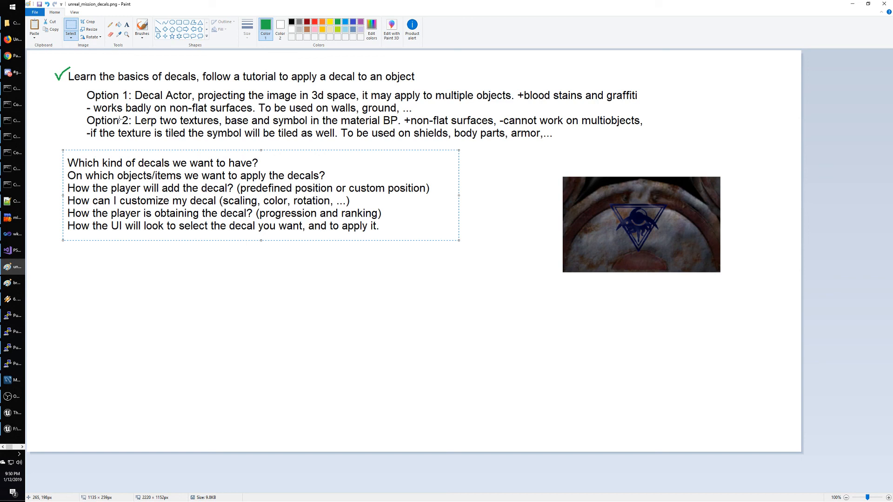
# Move the questions lower and type the black task 'Do a test of Option 1 on an item in game'.
pyautogui.moveTo(164, 185); pyautogui.dragTo(165, 222)
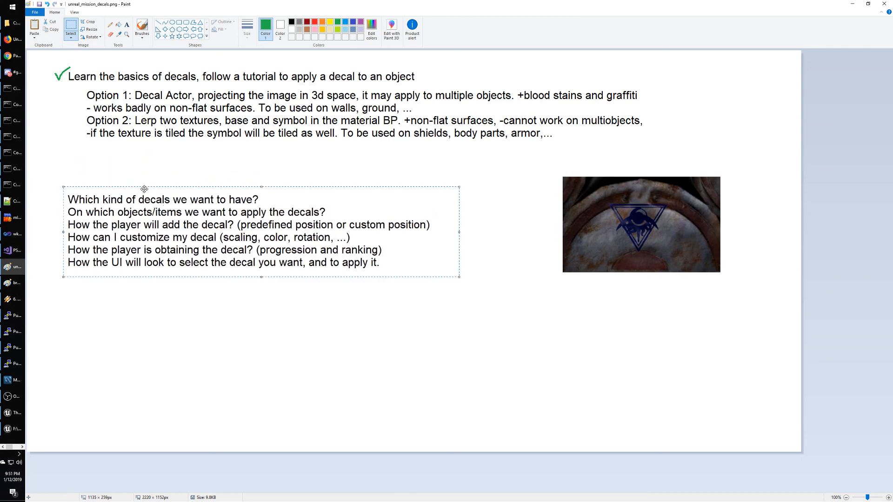
pyautogui.click(127, 24)
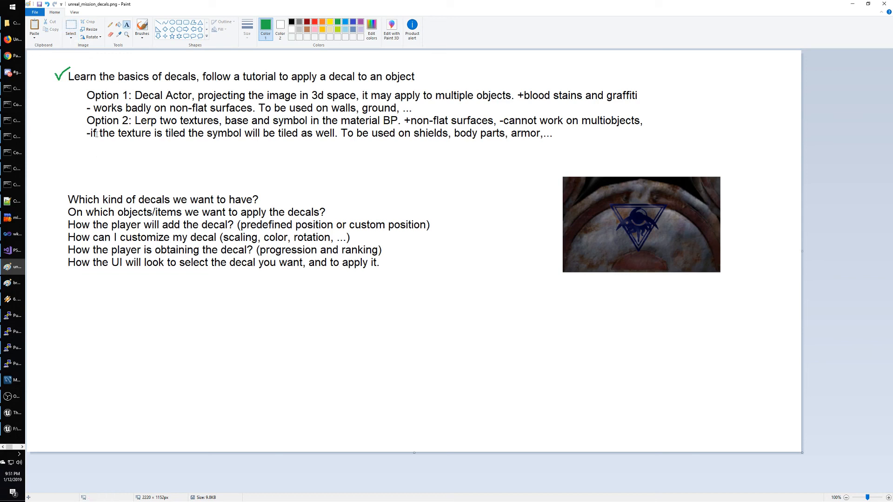
pyautogui.click(67, 157)
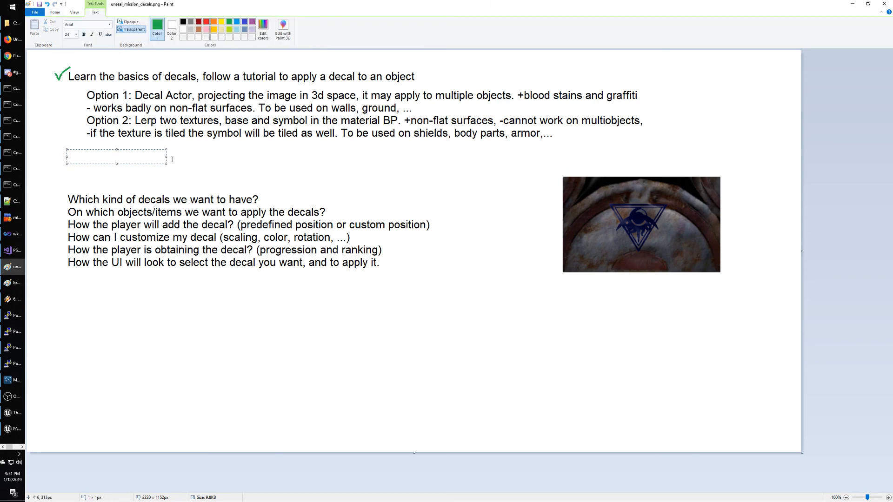
pyautogui.write('Do a test')
pyautogui.hotkey('ctrl', 'a')
pyautogui.click(183, 21)
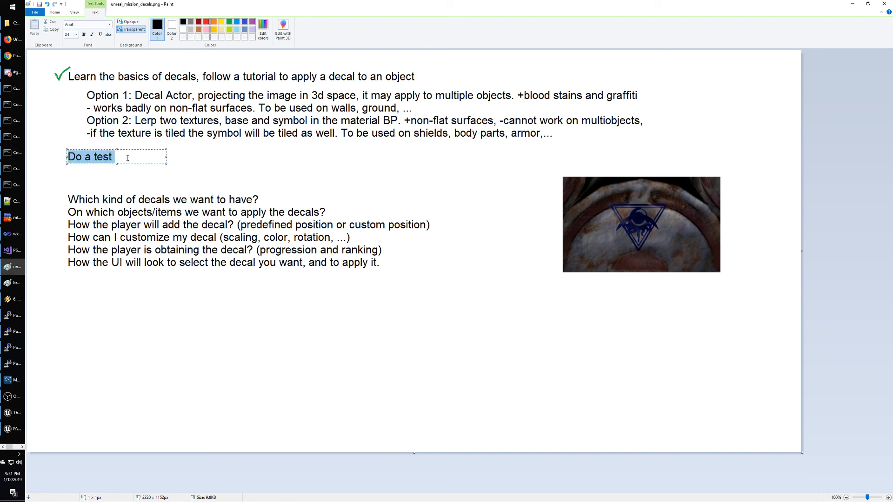
pyautogui.click(128, 158)
pyautogui.write('of Option ')
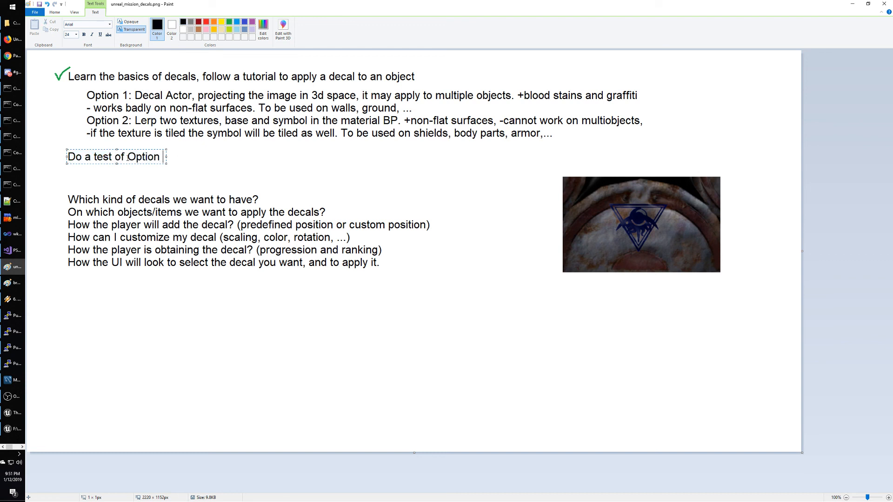
pyautogui.write('1 on an item')
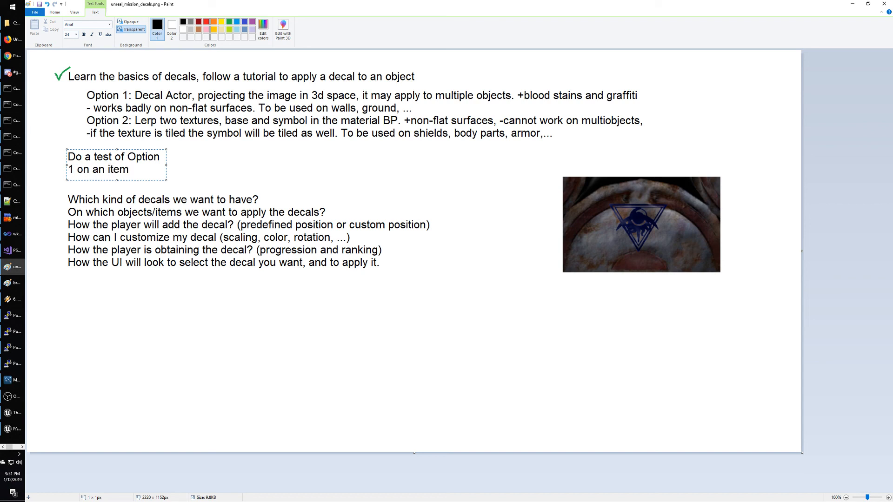
pyautogui.write(' in game')
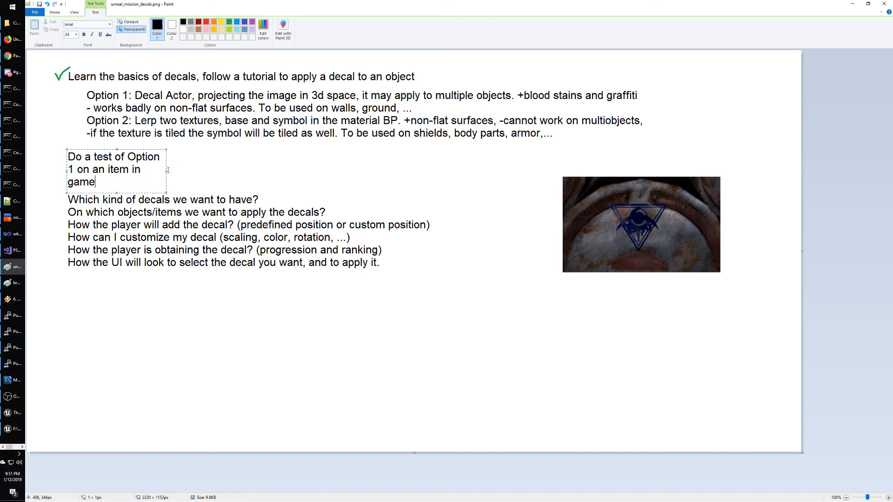
pyautogui.moveTo(167, 171); pyautogui.dragTo(381, 171)
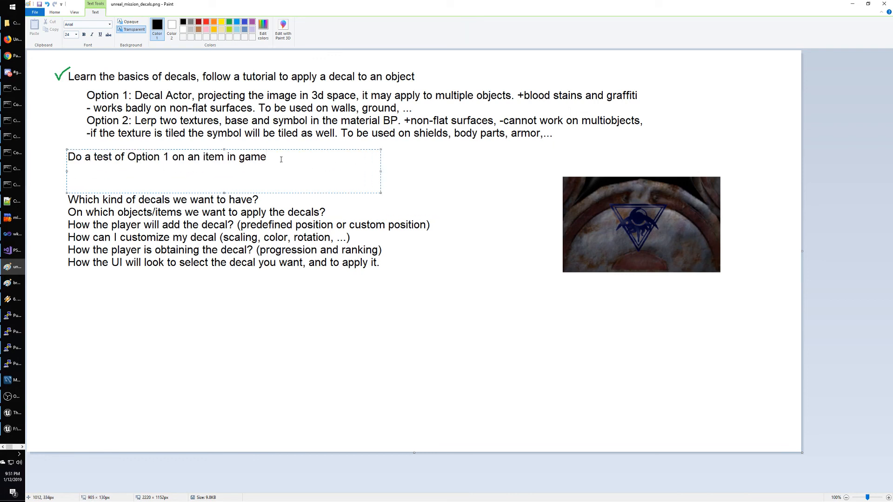
# Reword the task to 'Do a test of Option 1 on a PlaneShift material'.
pyautogui.hotkey('ctrl', 'shift', 'Left')
pyautogui.hotkey('ctrl', 'Right')
pyautogui.hotkey('ctrl', 'shift', 'Right')
pyautogui.write('material')
pyautogui.hotkey('ctrl', 'shift', 'Left')
pyautogui.hotkey('ctrl', 'shift', 'Left')
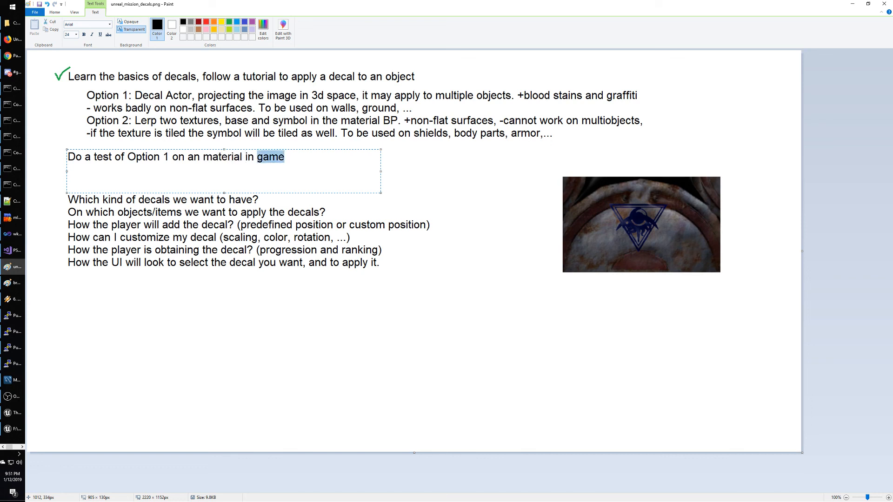
pyautogui.press('BackSpace')
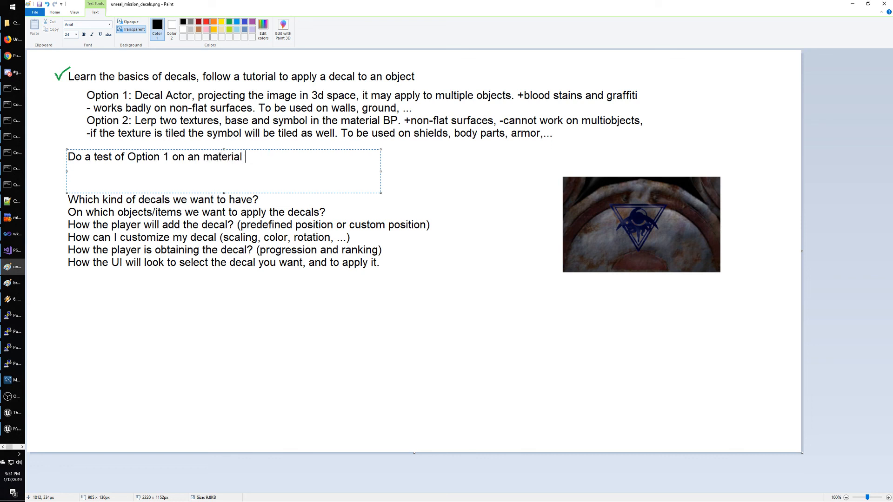
pyautogui.write('o')
pyautogui.press('BackSpace')
pyautogui.hotkey('ctrl', 'Left')
pyautogui.write('PlaneShift')
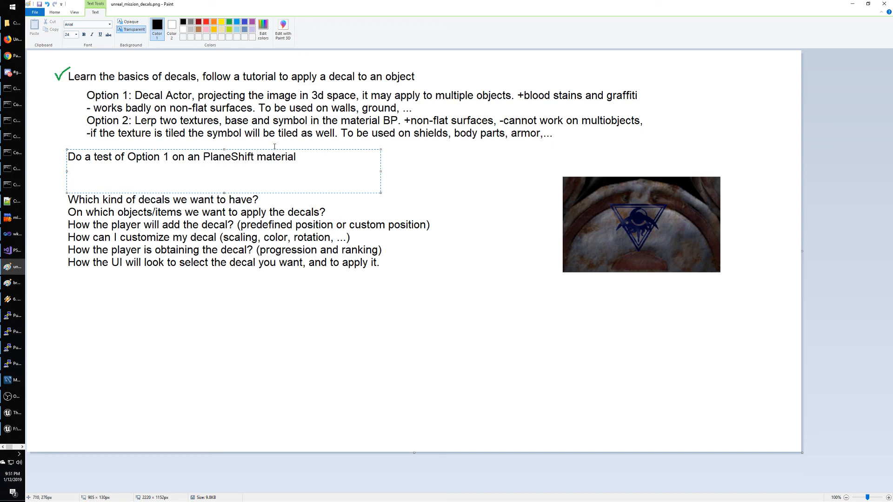
# Add a second task 'Add a symbol to a shield in game (like pressing a key)' and commit.
pyautogui.press('Return')
pyautogui.write('Add a symbol to a')
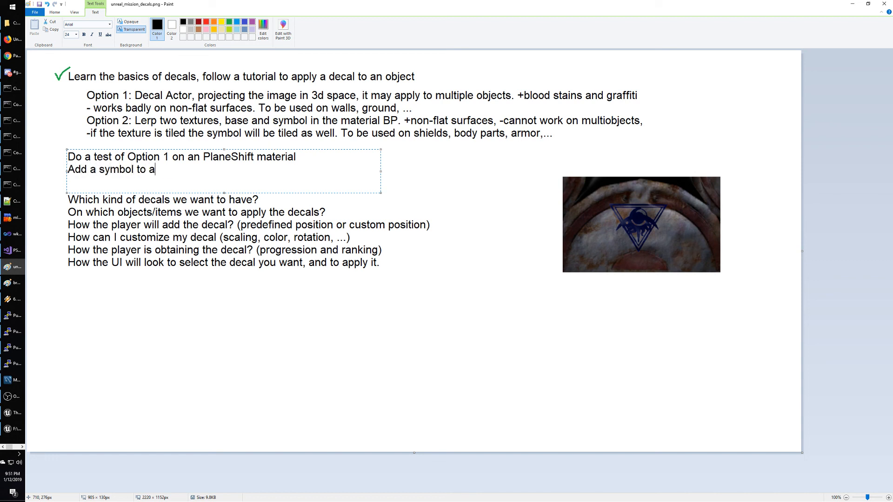
pyautogui.write(' shield in game (like pr')
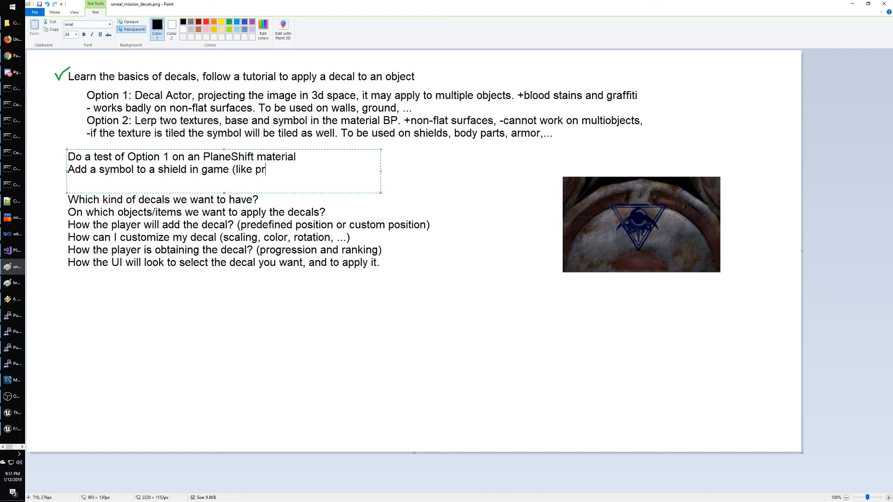
pyautogui.write('essing a key)')
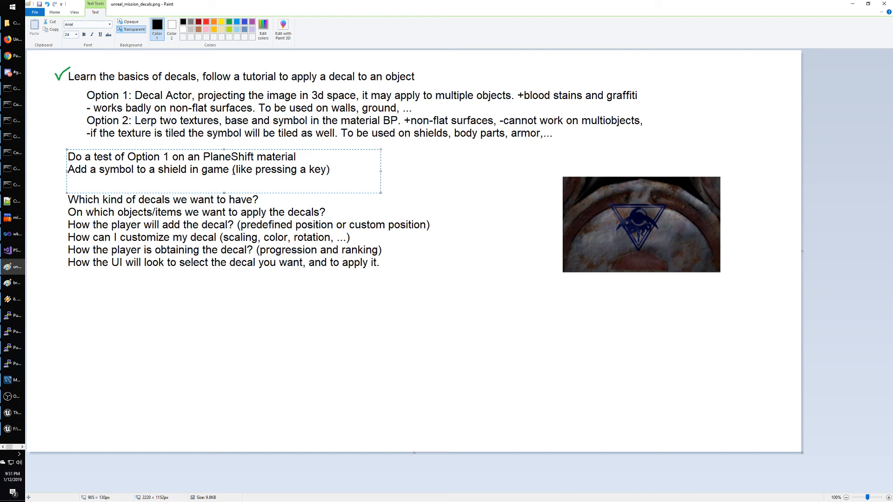
pyautogui.moveTo(146, 149); pyautogui.dragTo(148, 144)
pyautogui.click(468, 193)
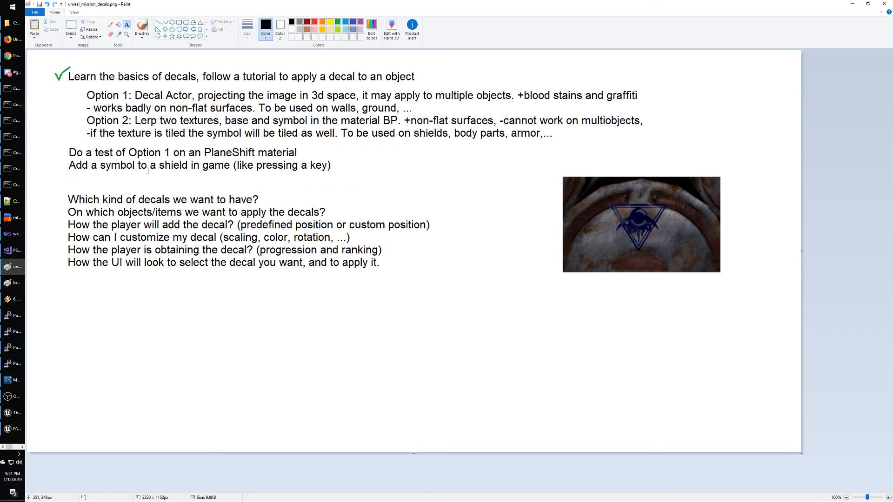
# Move the 'Add a symbol' line slightly down to space out the two next-step lines.
pyautogui.click(71, 28)
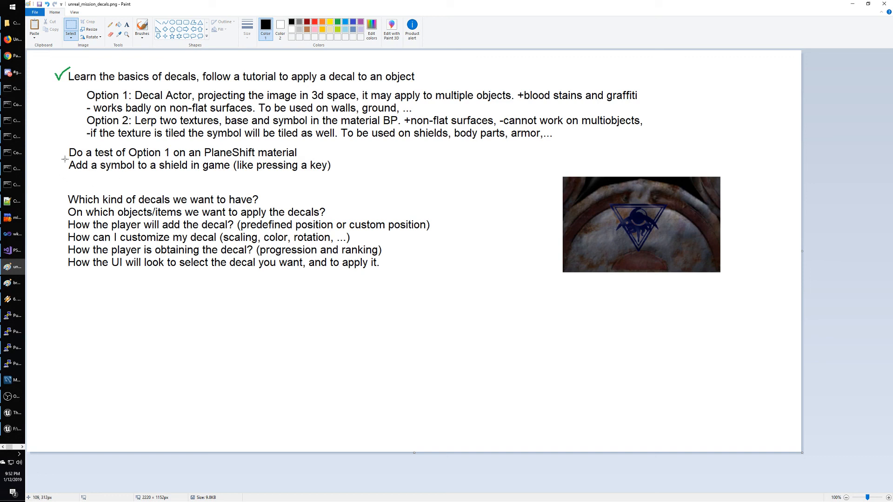
pyautogui.moveTo(65, 159); pyautogui.dragTo(350, 176)
pyautogui.moveTo(351, 176); pyautogui.dragTo(334, 173)
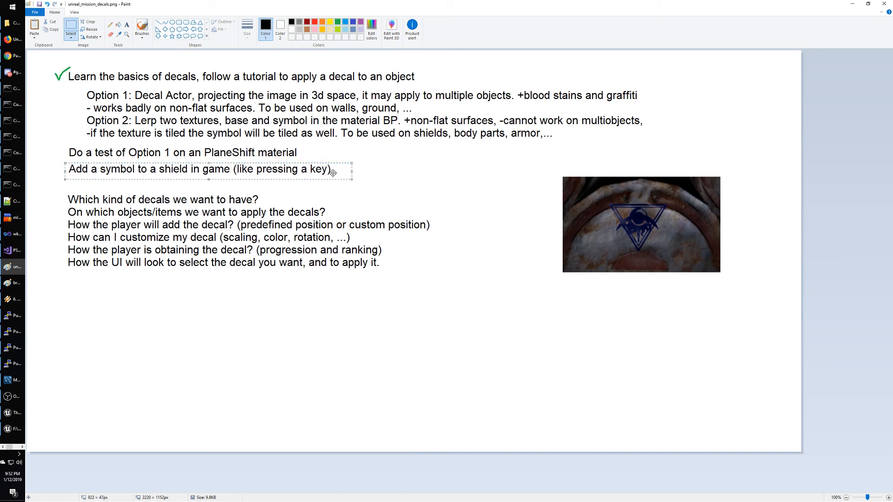
pyautogui.click(203, 97)
# Draw a green pencil checkmark beside 'Do a test of Option 1', undoing a circle around the shield emblem.
pyautogui.click(114, 26)
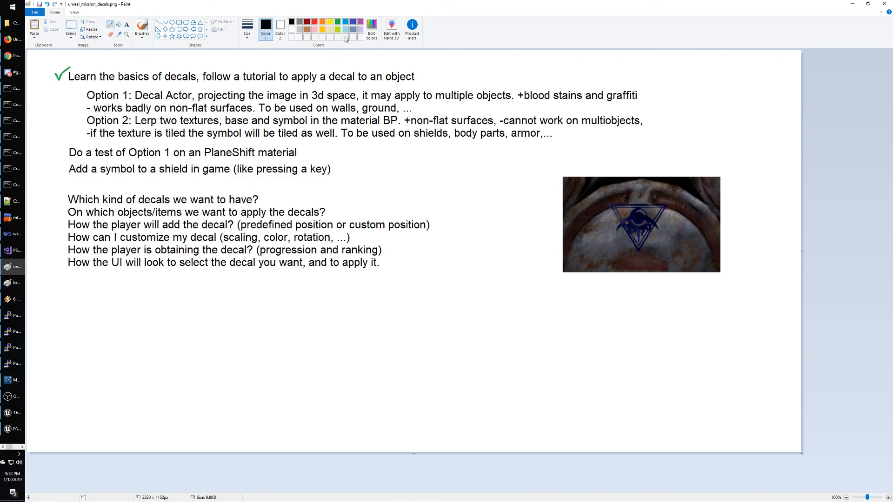
pyautogui.click(337, 22)
pyautogui.moveTo(57, 148)
pyautogui.mouseDown()
pyautogui.moveTo(61, 155)
pyautogui.moveTo(69, 140)
pyautogui.mouseUp()
pyautogui.moveTo(719, 163)
pyautogui.mouseDown()
pyautogui.moveTo(534, 195)
pyautogui.moveTo(643, 182)
pyautogui.mouseUp()
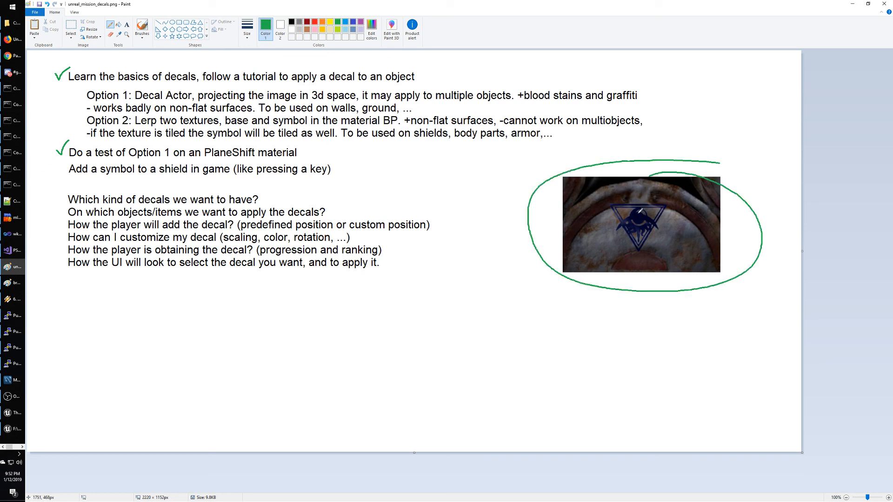
pyautogui.hotkey('ctrl', 'z')
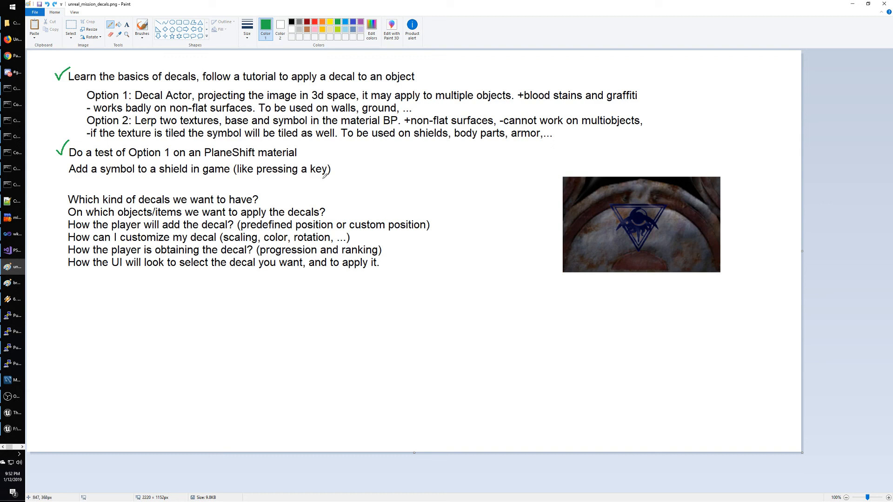